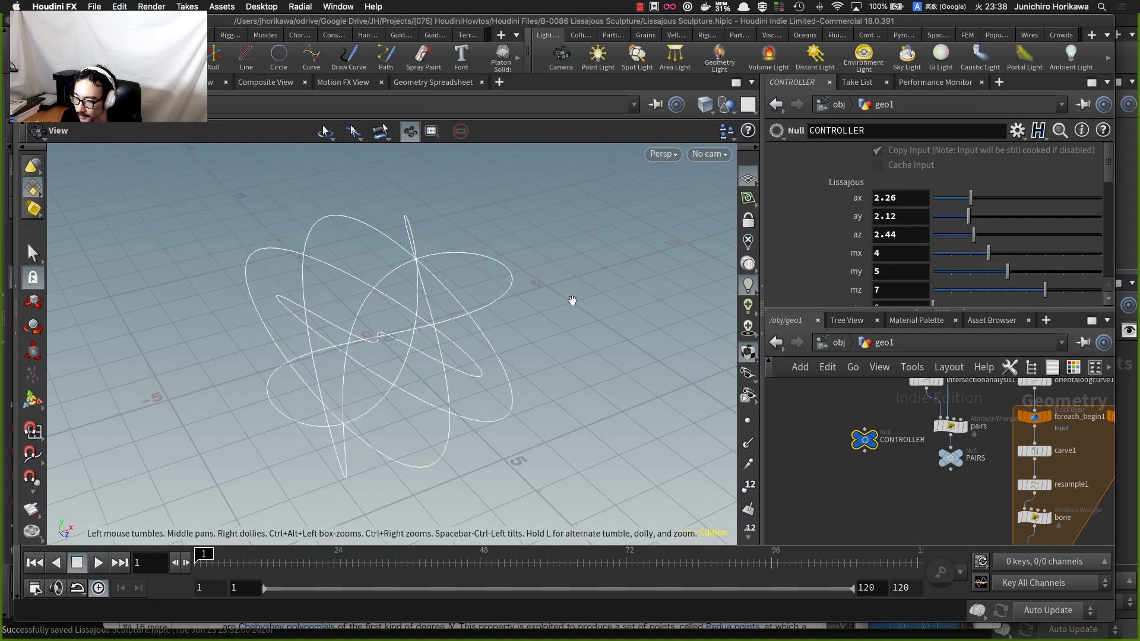
- Examine the base Lissajous curve from several angles, along with the CONTROLLER null's Lissajous and Bone parameters
scroll(571, 301, down, 1)
drag(537, 379, 501, 338)
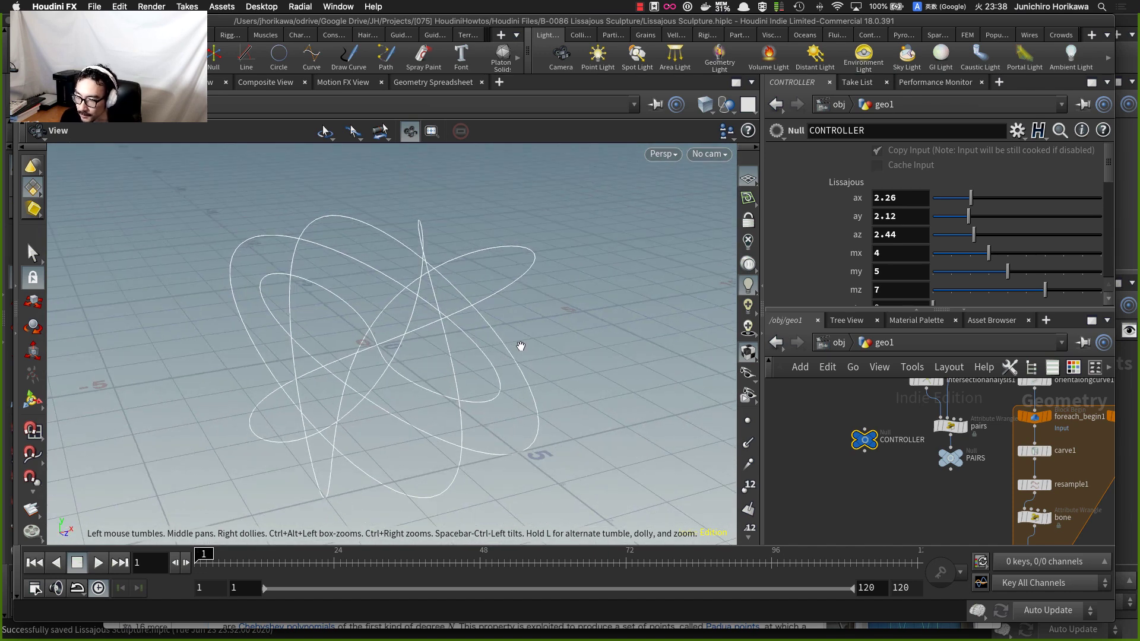
drag(520, 346, 527, 394)
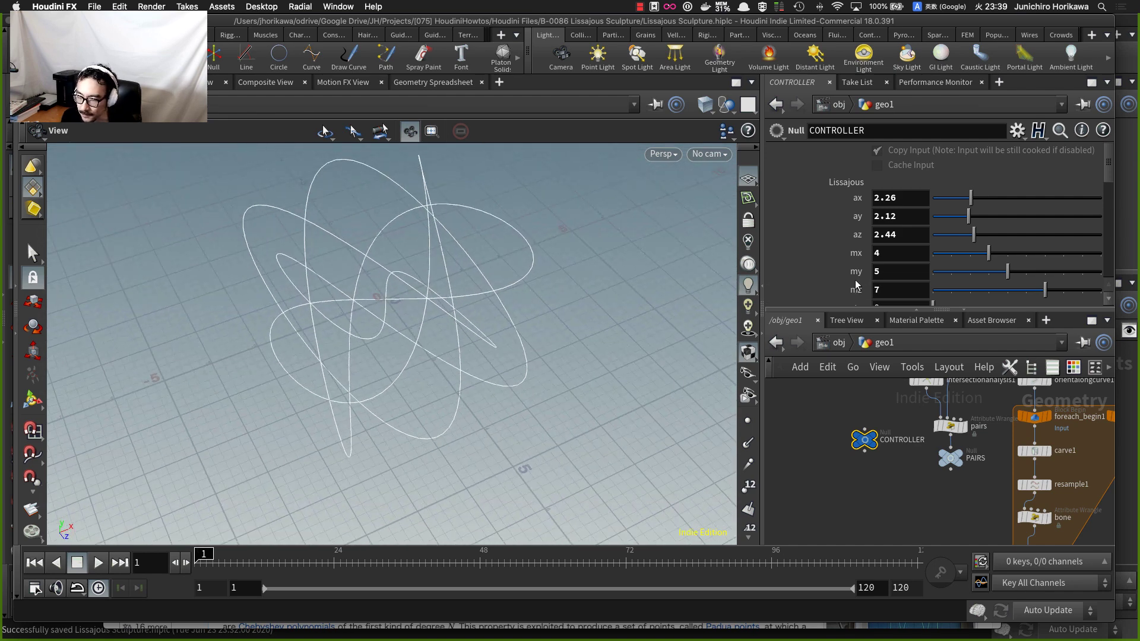
scroll(862, 279, down, 5)
scroll(865, 436, down, 8)
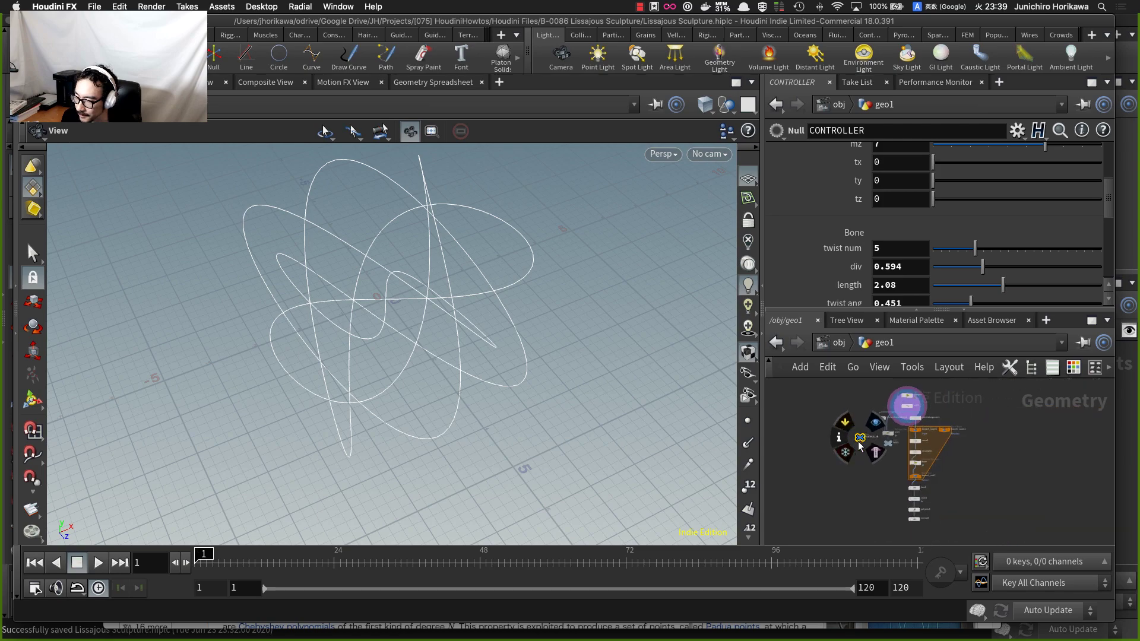
middle_drag(865, 437, 839, 415)
drag(583, 366, 403, 327)
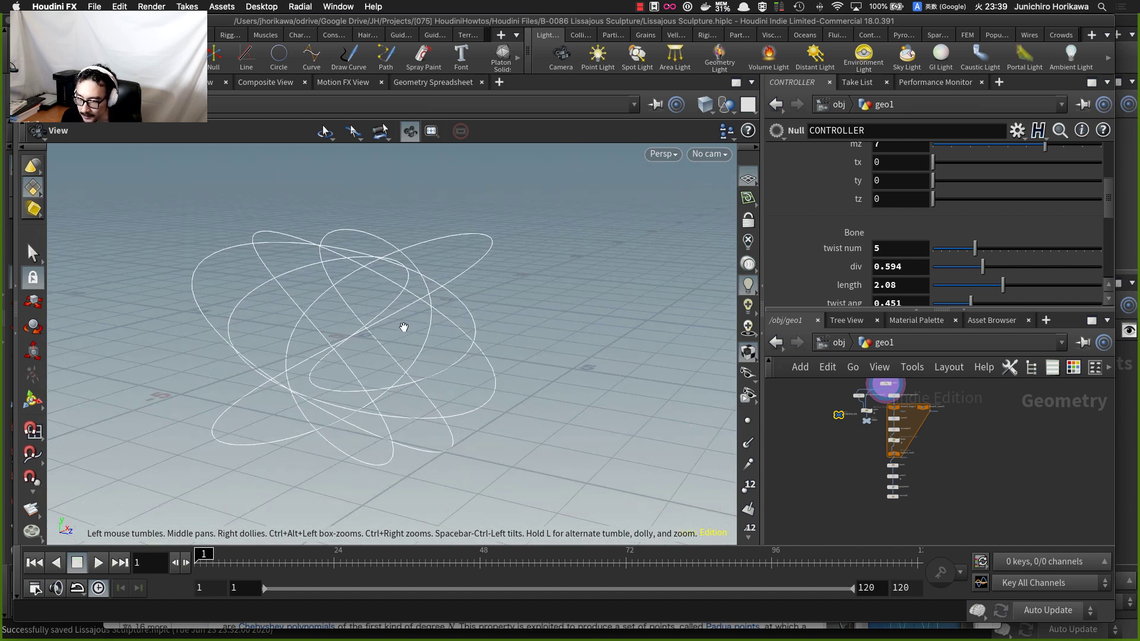
- Display and select the normal1 node, inspect the sculpture from several angles, and play the timeline animation
scroll(879, 475, up, 5)
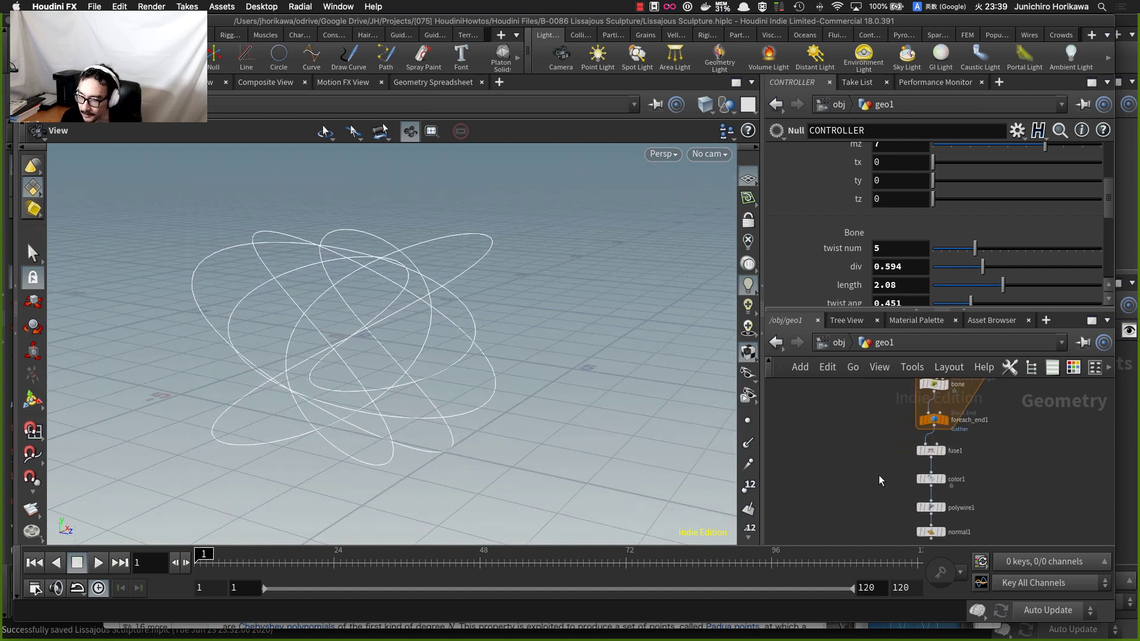
scroll(932, 468, up, 3)
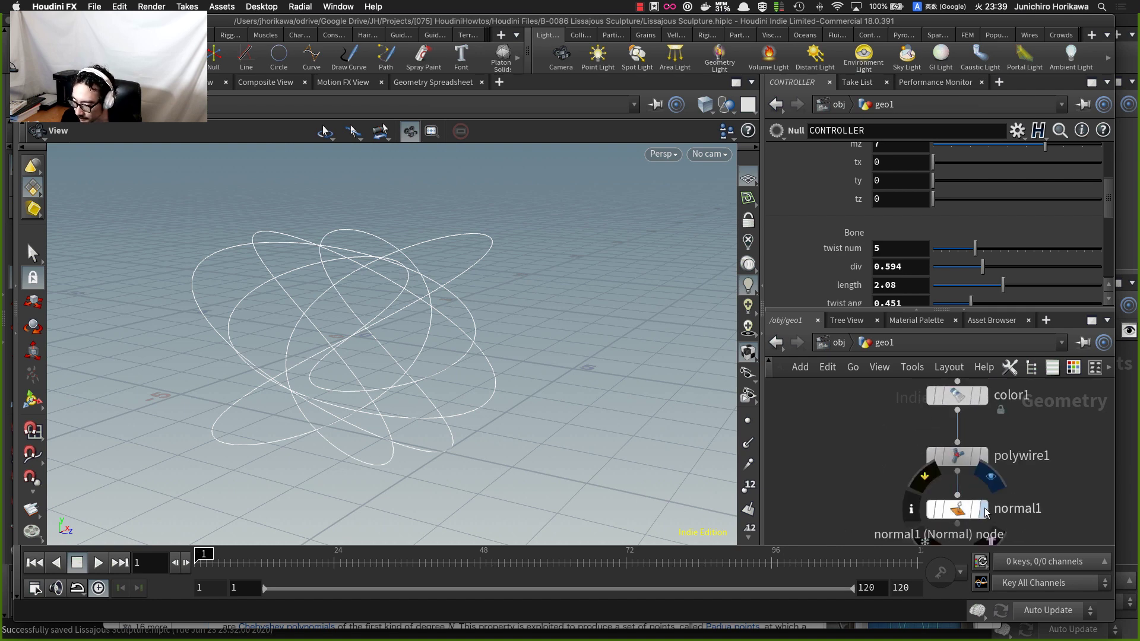
click(984, 510)
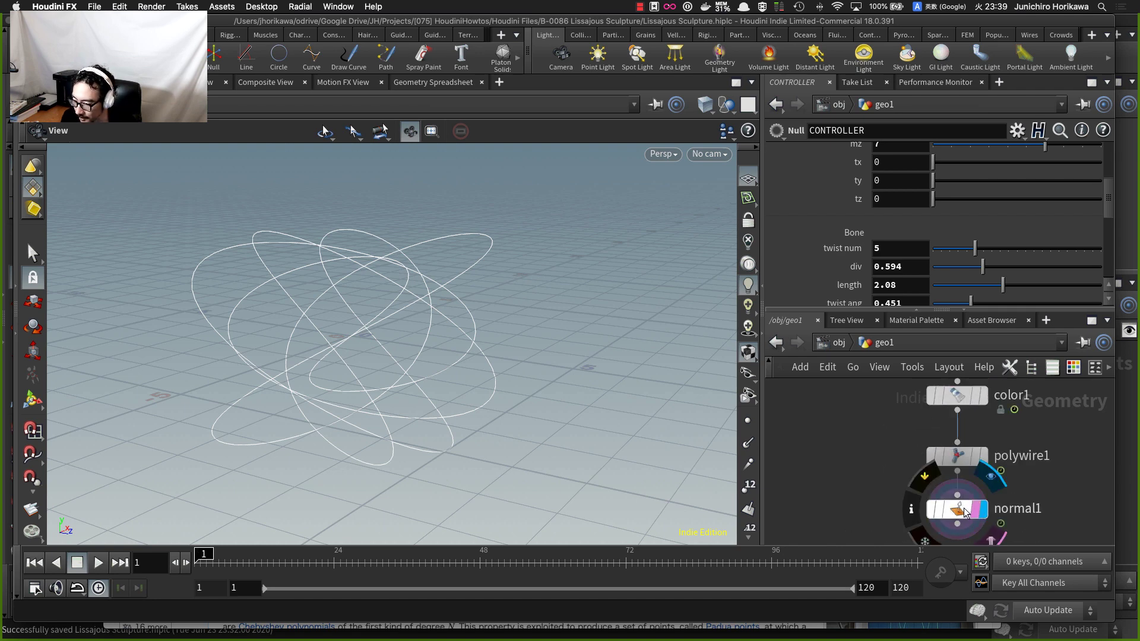
click(952, 513)
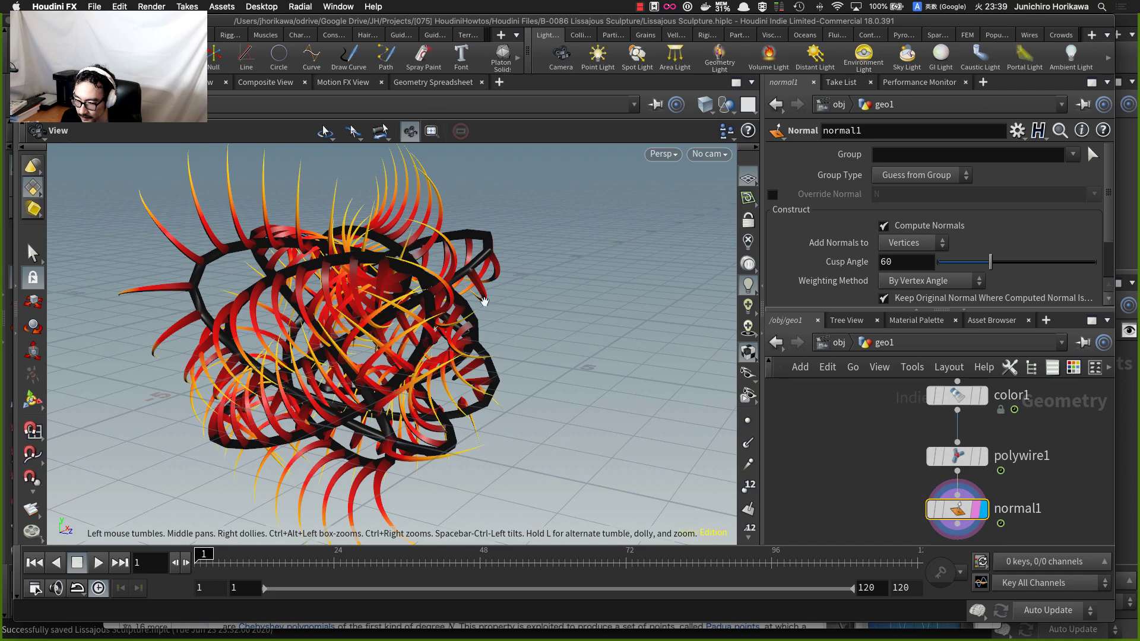
mouse_move(483, 298)
mouse_down()
mouse_move(260, 307)
mouse_move(286, 340)
mouse_move(379, 367)
mouse_move(366, 391)
mouse_move(362, 376)
mouse_move(376, 366)
mouse_move(335, 332)
mouse_move(337, 277)
mouse_move(363, 239)
mouse_move(420, 259)
mouse_move(462, 247)
mouse_move(376, 331)
mouse_move(482, 321)
mouse_move(466, 301)
mouse_move(469, 260)
mouse_move(512, 291)
mouse_up()
scroll(288, 343, down, 5)
scroll(377, 367, up, 5)
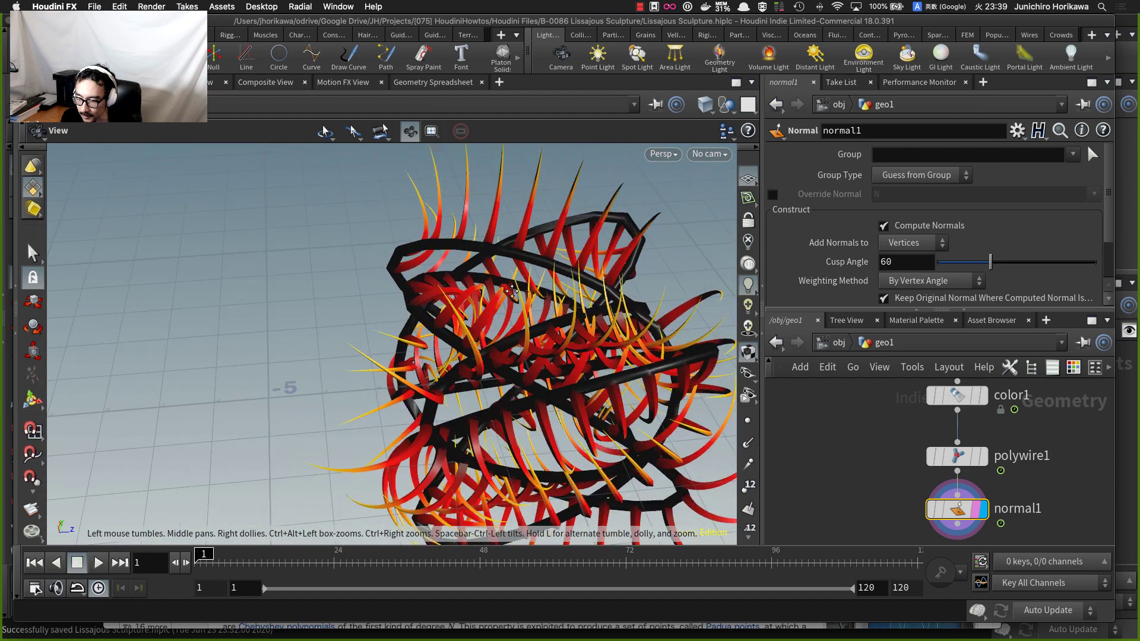
drag(337, 252, 288, 269)
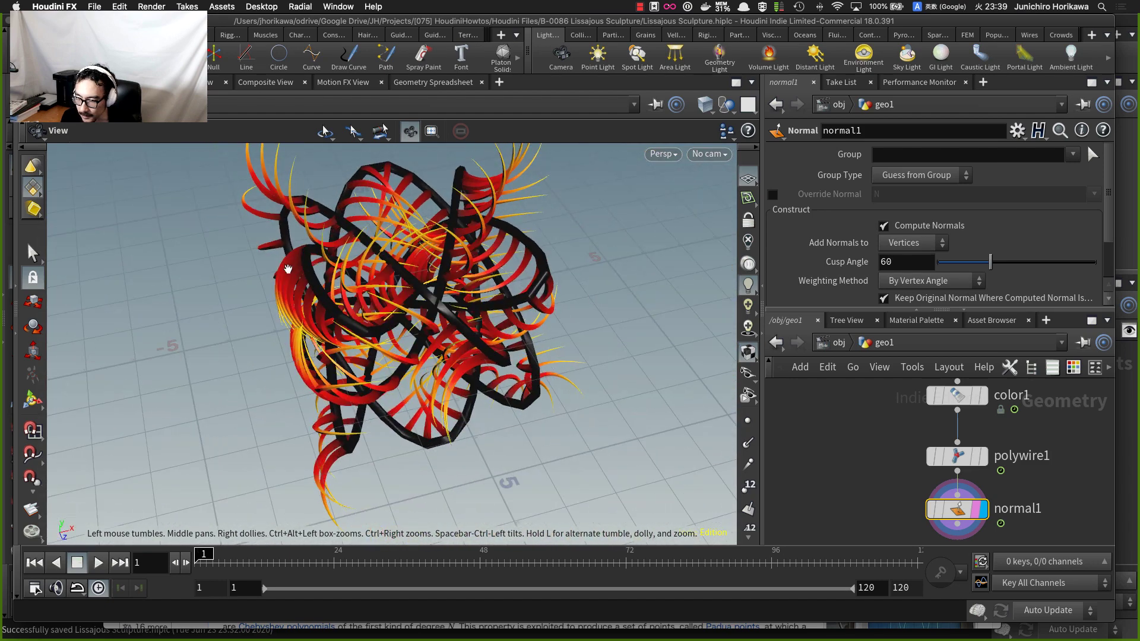
click(98, 567)
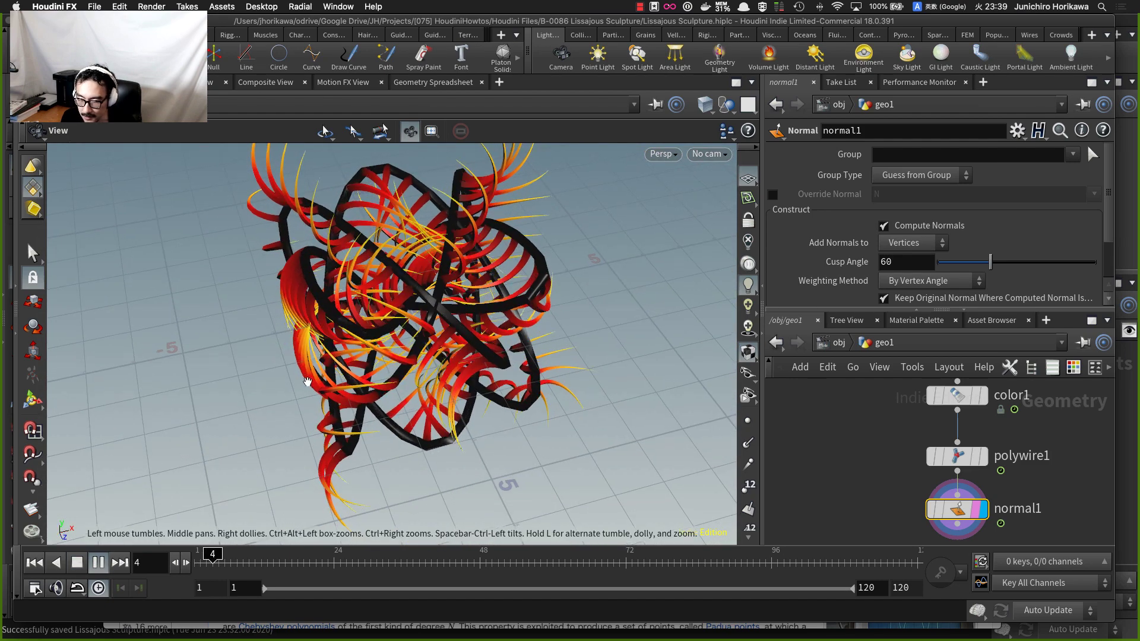
middle_drag(313, 347, 309, 385)
- Display the color1 node and inspect its animated colored curves from different angles
scroll(890, 468, down, 5)
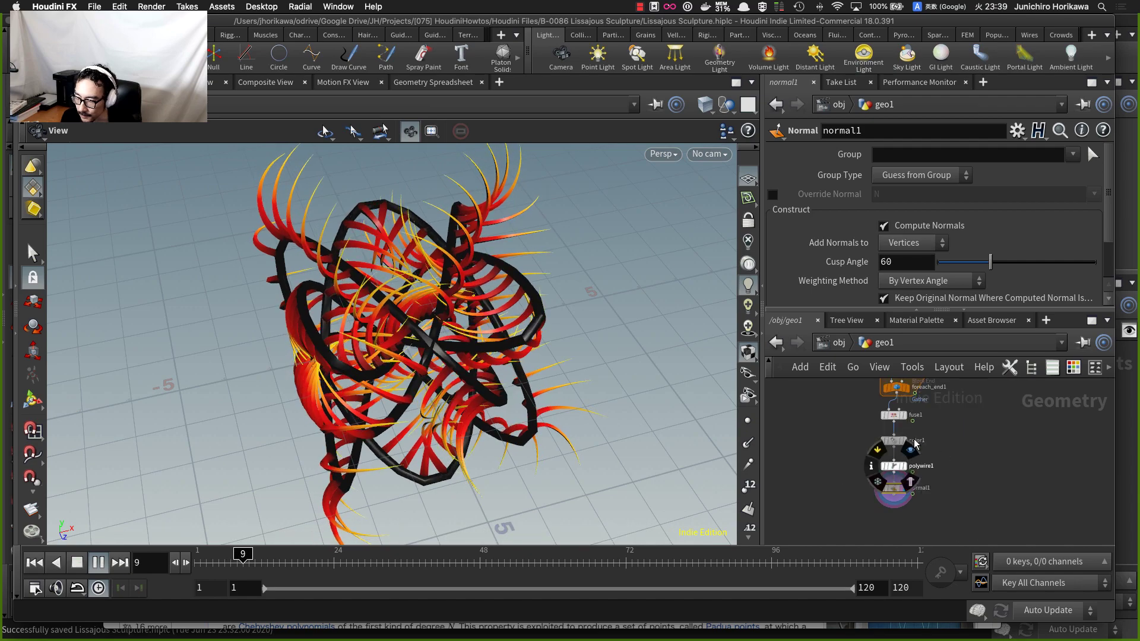
click(905, 441)
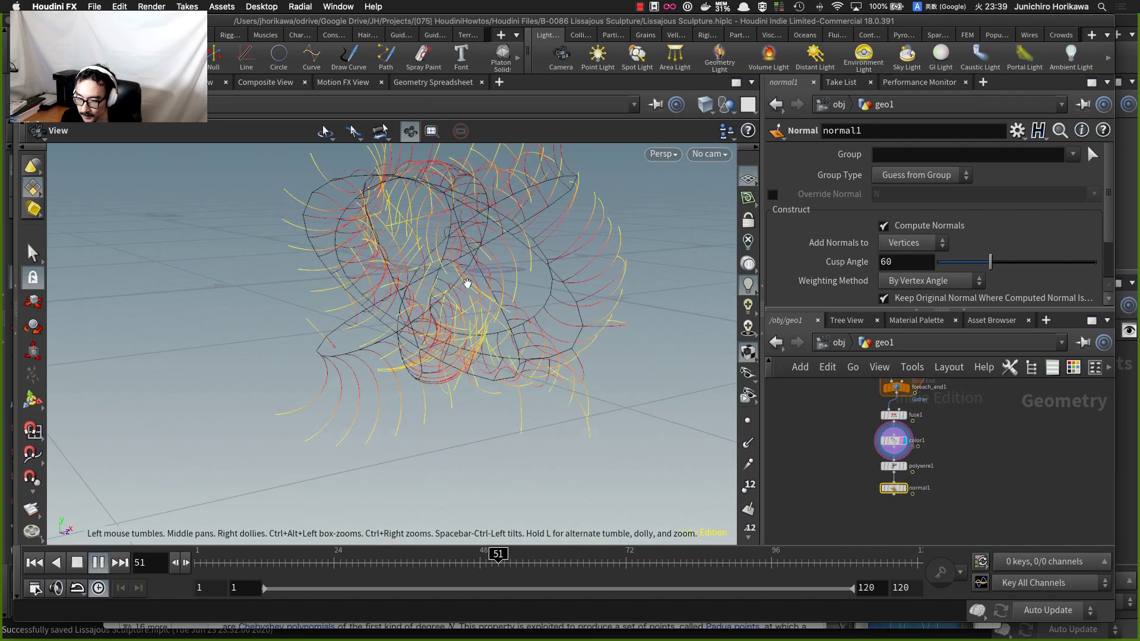
mouse_move(466, 281)
mouse_down()
mouse_move(432, 292)
mouse_move(348, 244)
mouse_move(410, 292)
mouse_move(361, 277)
mouse_move(446, 307)
mouse_move(451, 351)
mouse_move(484, 310)
mouse_up()
middle_drag(484, 311, 491, 380)
mouse_move(491, 380)
mouse_down()
mouse_move(517, 362)
mouse_move(585, 407)
mouse_up()
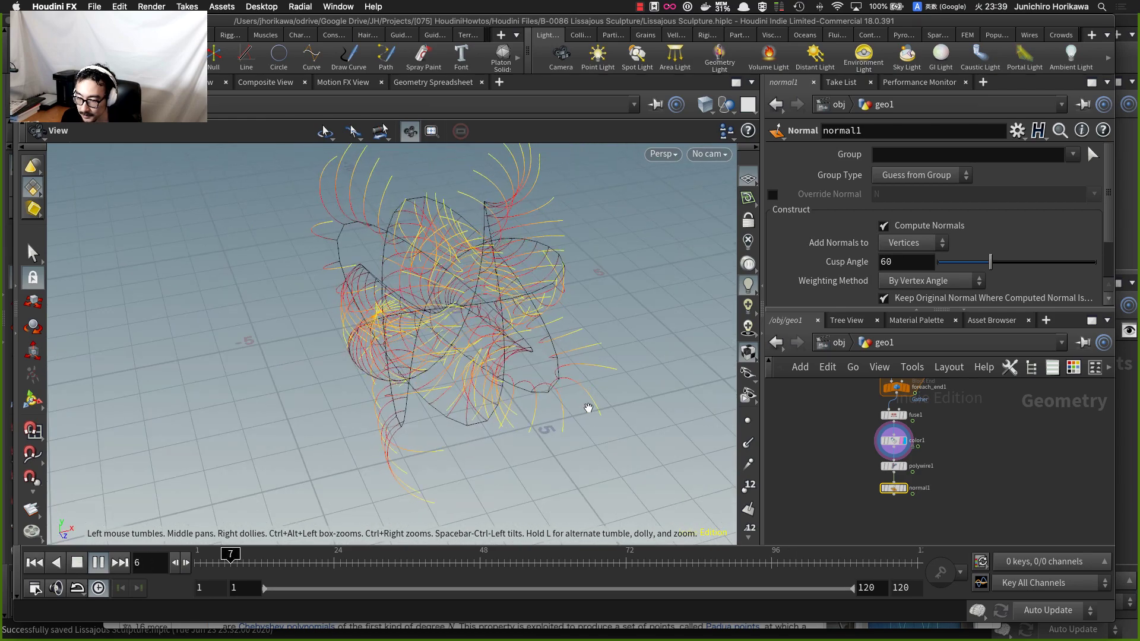
- Select the CONTROLLER null and set its Bone div parameter to 1.046
scroll(832, 474, down, 5)
middle_drag(816, 394, 842, 469)
scroll(841, 472, up, 6)
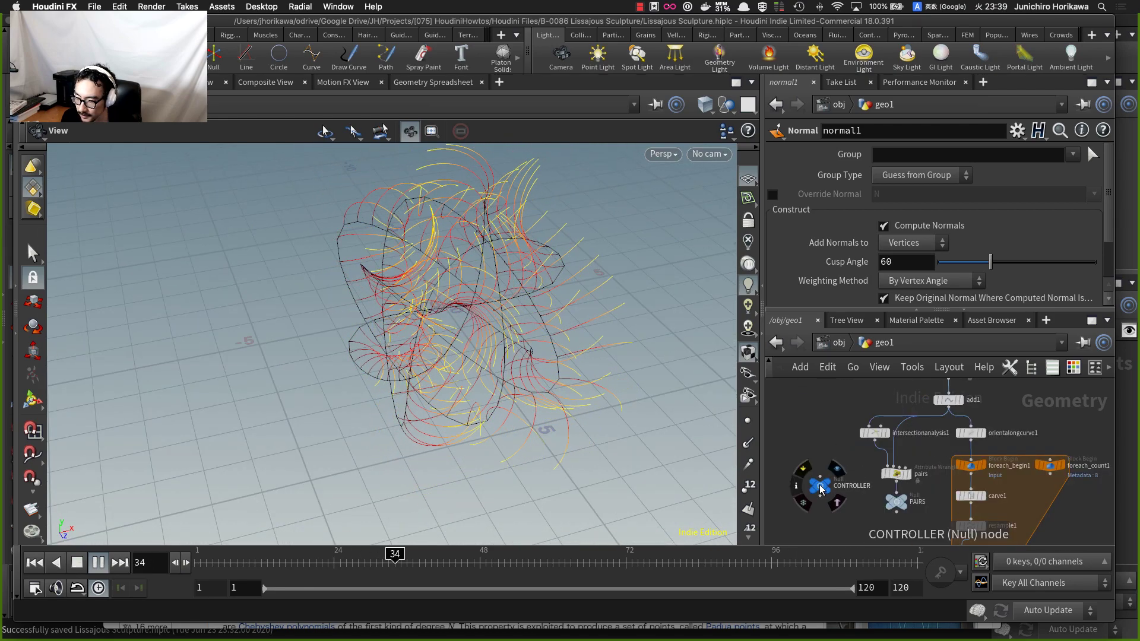
click(820, 488)
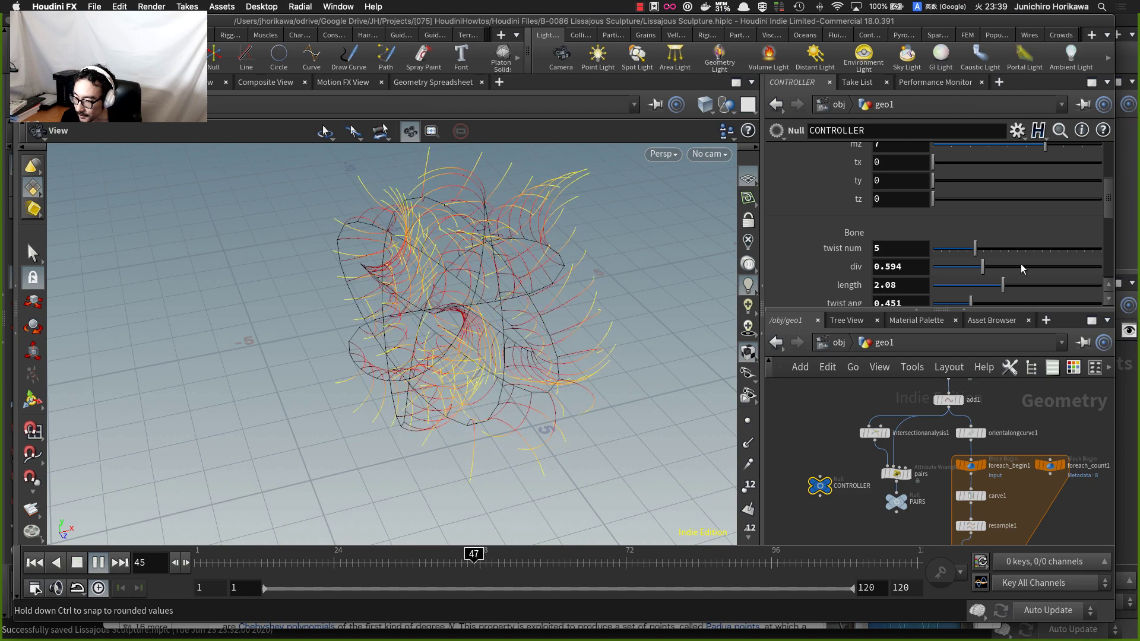
- Display the output of the normal1 node at the end of the network
scroll(842, 410, down, 5)
scroll(886, 502, up, 3)
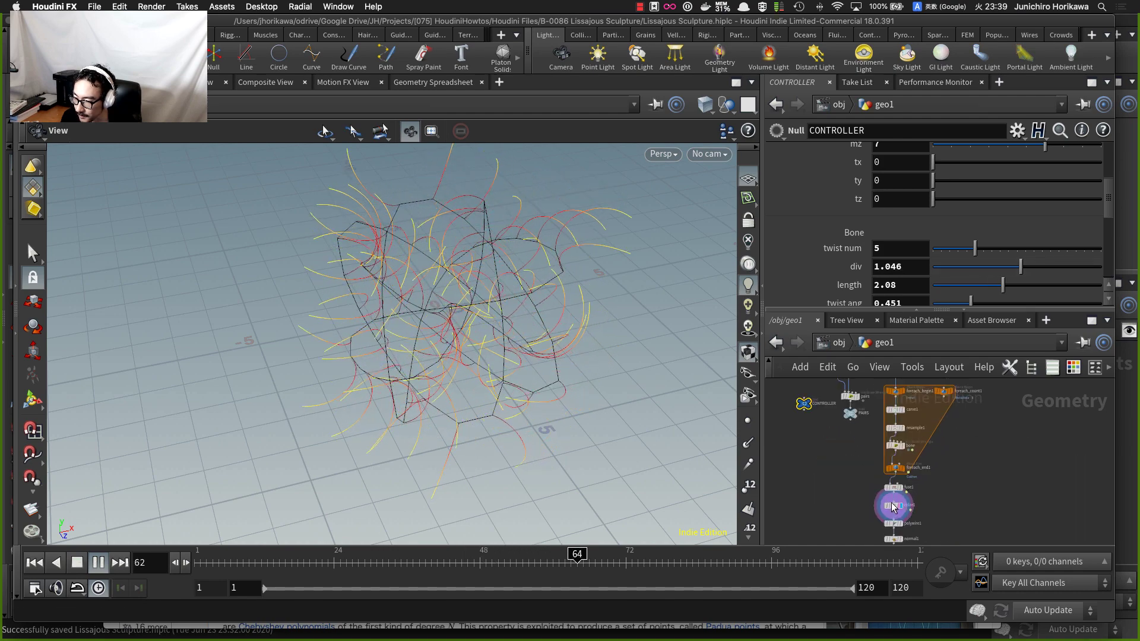
middle_drag(939, 525, 940, 467)
scroll(940, 467, up, 2)
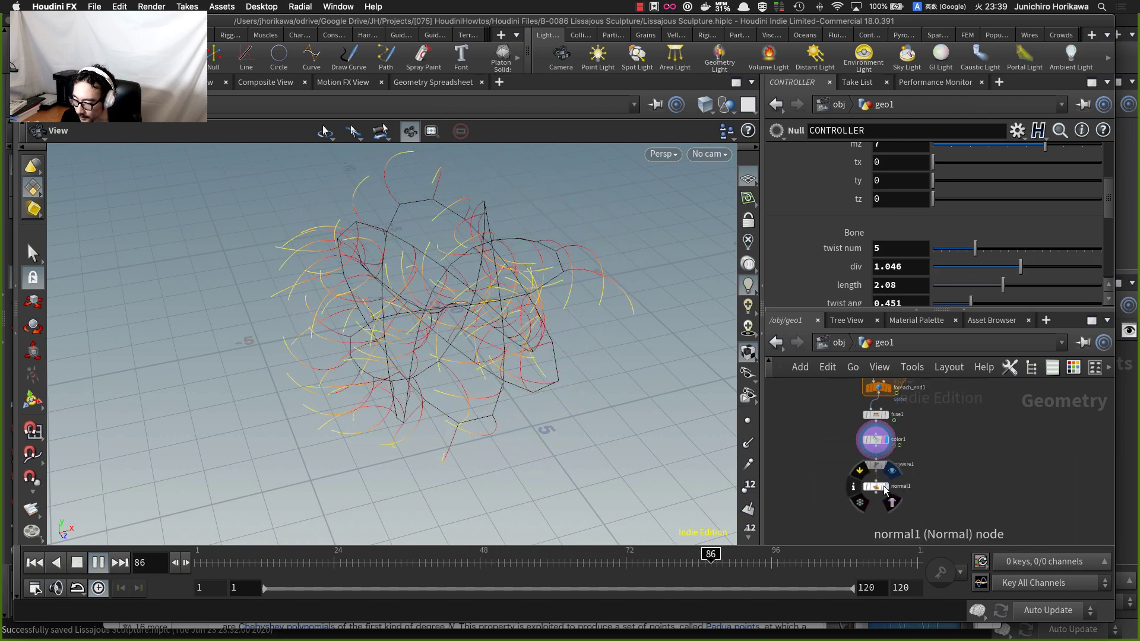
click(885, 488)
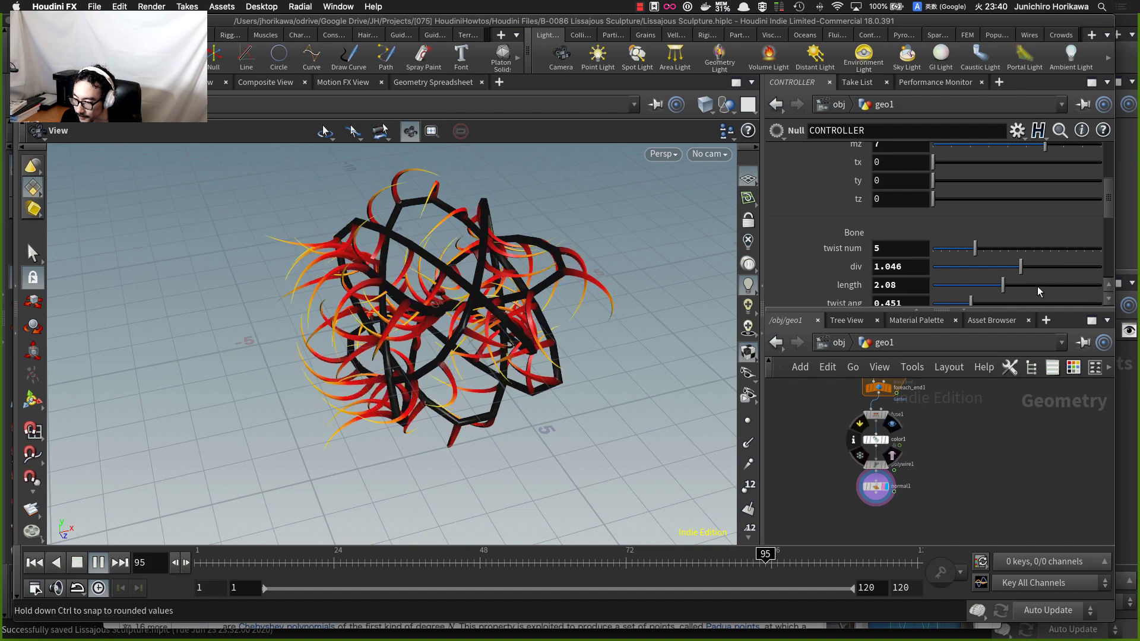
- Set the Bone twist num to 13 and div to 0.601, checking the sculpture from new angles
scroll(1030, 276, down, 4)
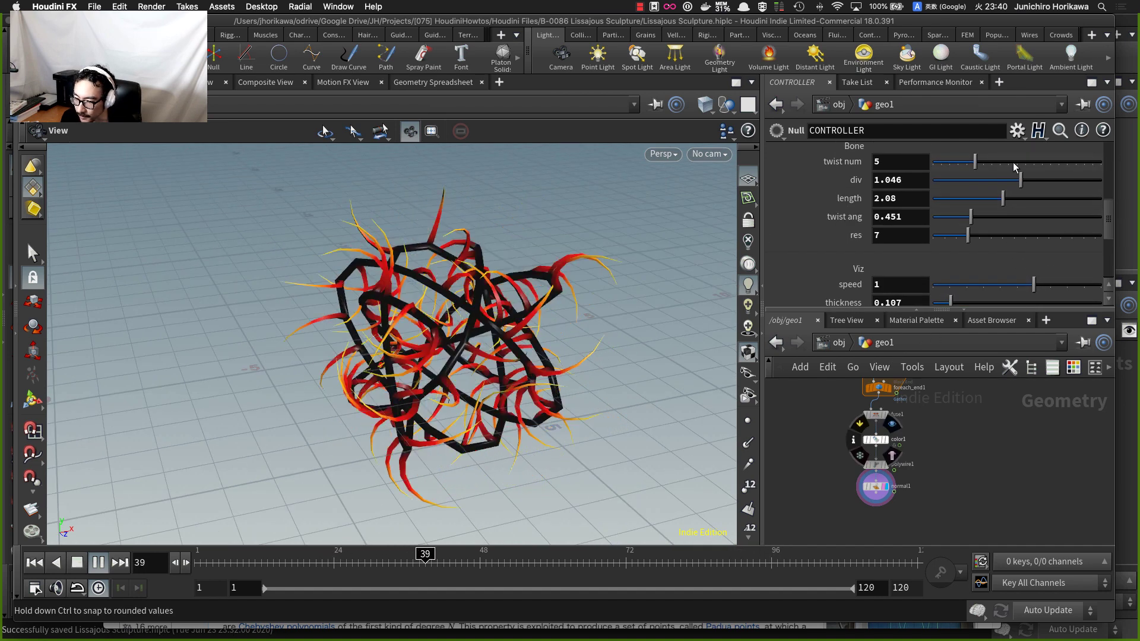
drag(1014, 163, 1043, 168)
drag(528, 266, 598, 237)
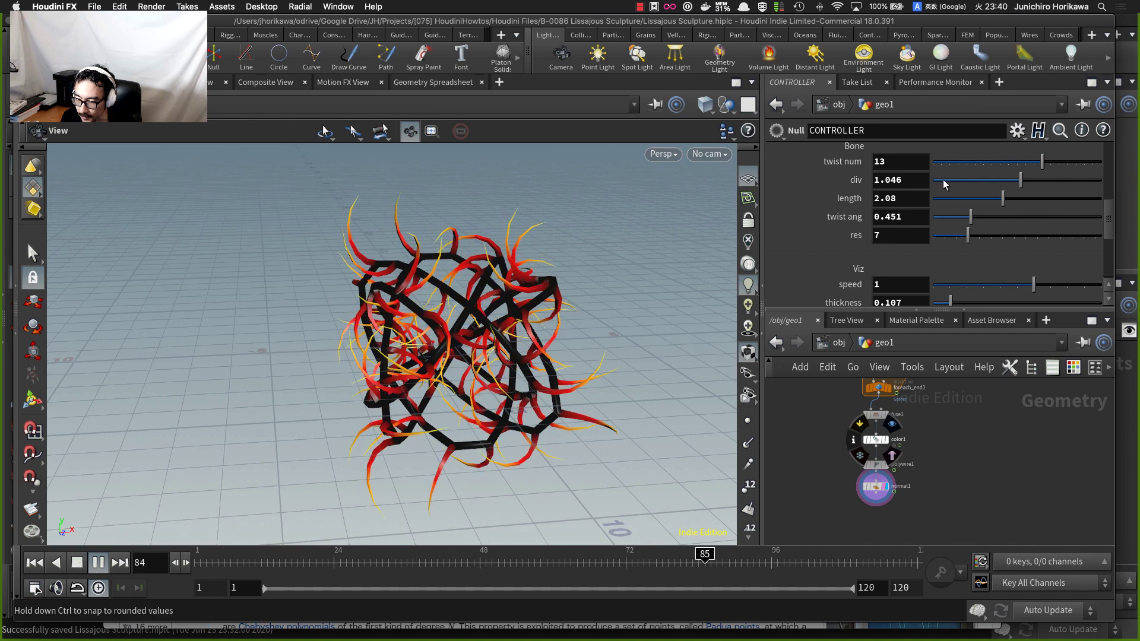
click(984, 180)
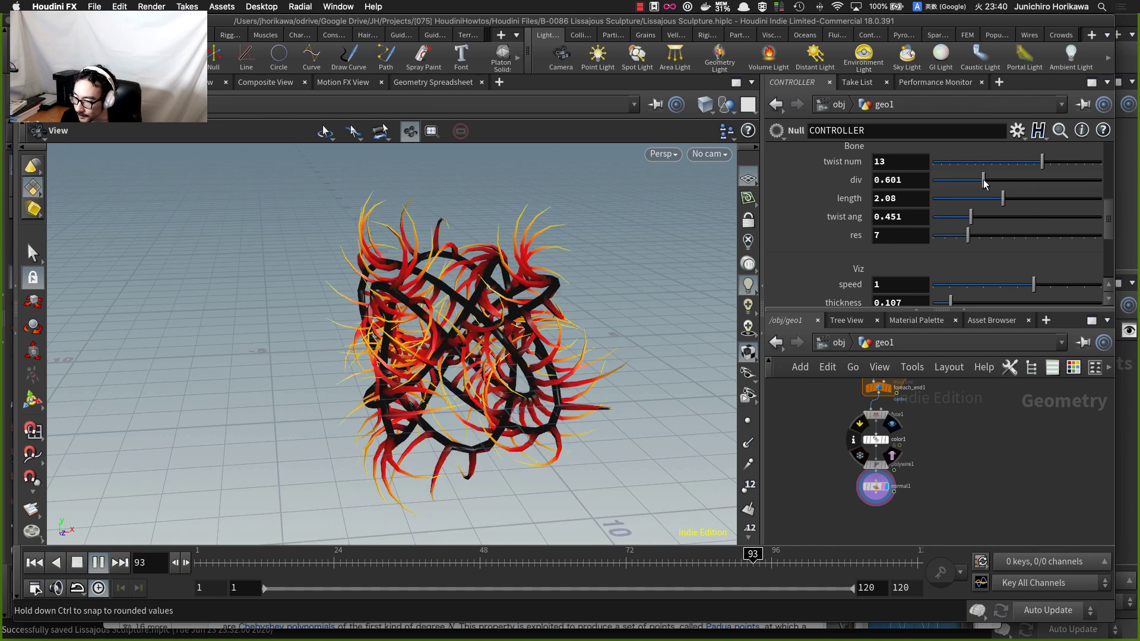
mouse_move(554, 364)
mouse_down()
mouse_move(555, 463)
mouse_move(646, 328)
mouse_move(528, 319)
mouse_move(518, 351)
mouse_move(449, 366)
mouse_move(416, 409)
mouse_move(488, 441)
mouse_move(503, 466)
mouse_move(505, 420)
mouse_up()
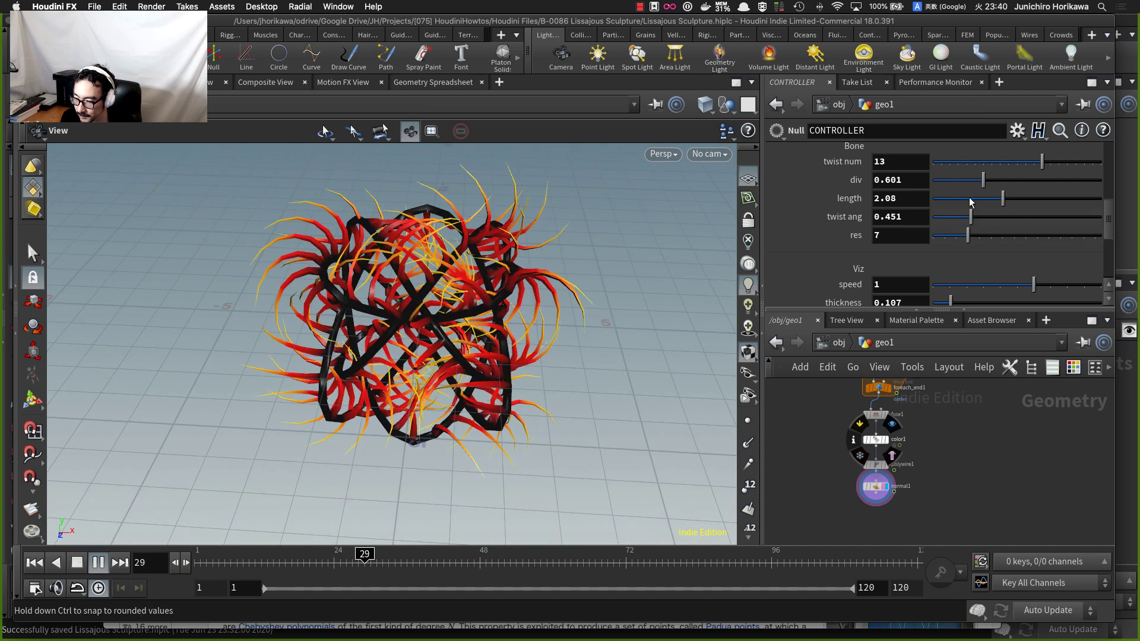
- Set the Bone length to 1.5 and twist ang to 0 for shorter, straight spikes
mouse_move(956, 200)
mouse_down()
mouse_move(1054, 226)
mouse_move(915, 222)
mouse_up()
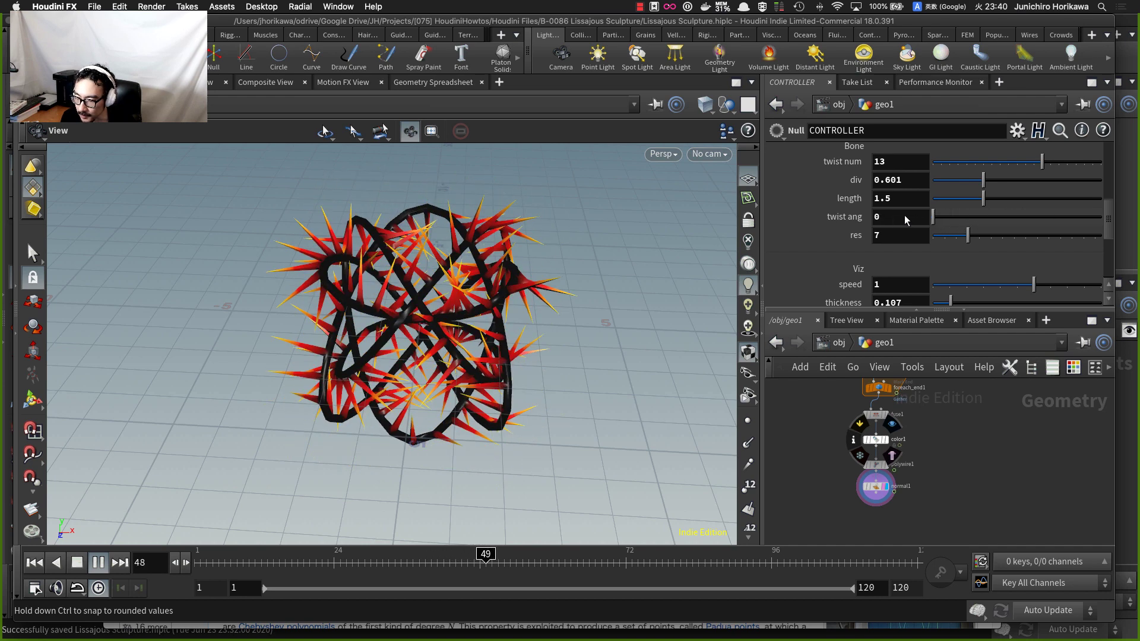
mouse_move(517, 340)
mouse_down()
mouse_move(519, 379)
mouse_move(568, 298)
mouse_up()
- Try different Viz speed values, set the speed to -2, and stop the animation playback
scroll(829, 269, down, 3)
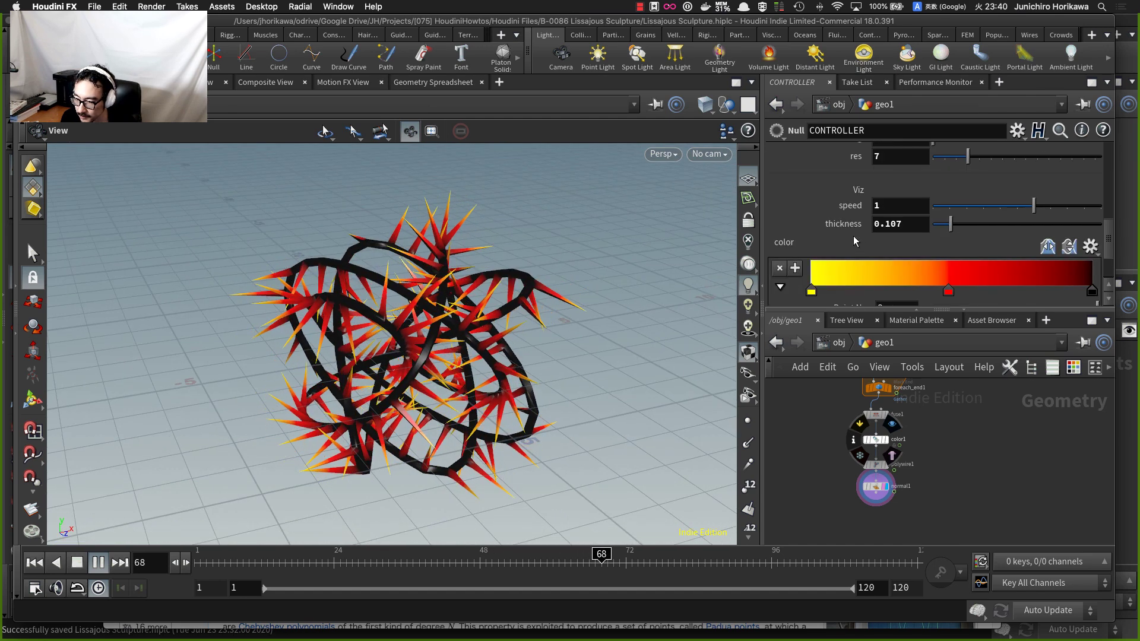
drag(1015, 207, 894, 207)
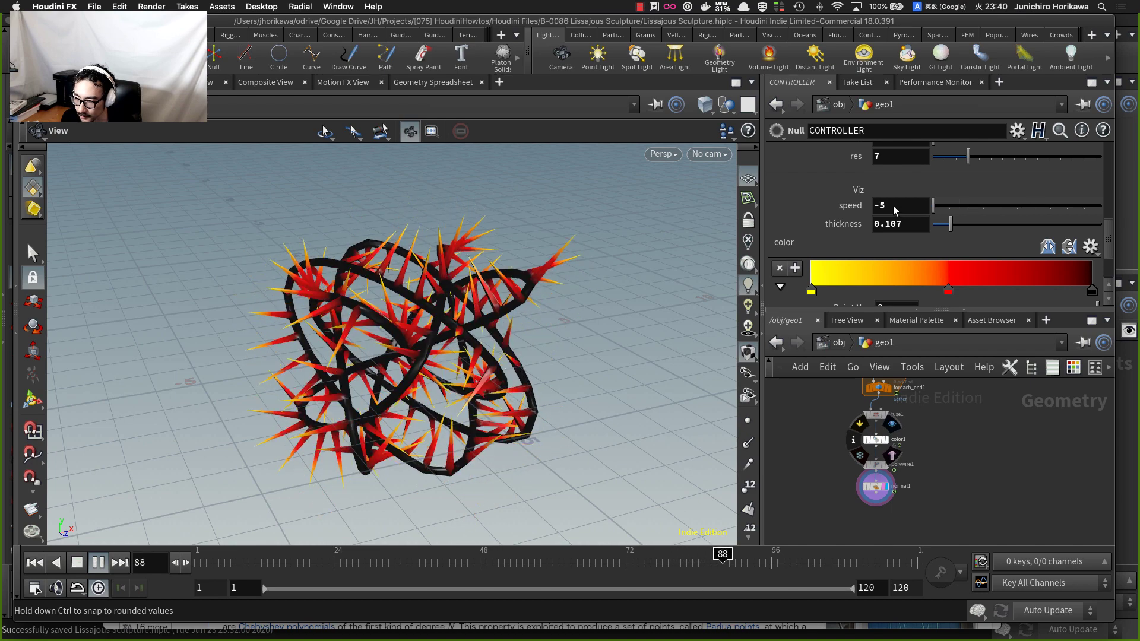
drag(978, 207, 1102, 206)
click(984, 207)
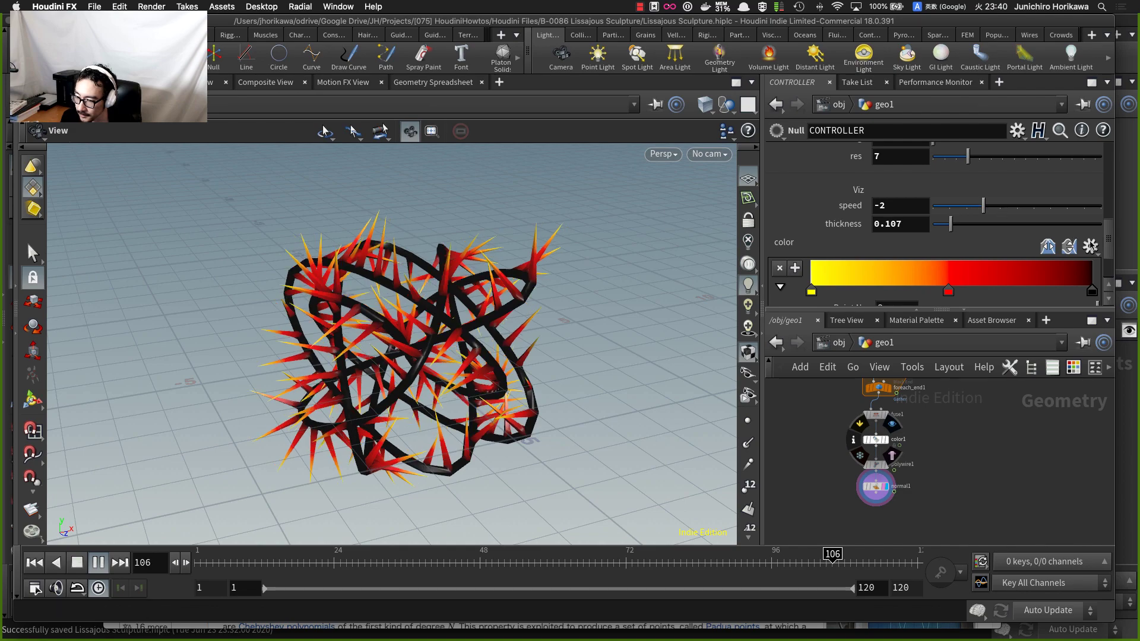
click(97, 564)
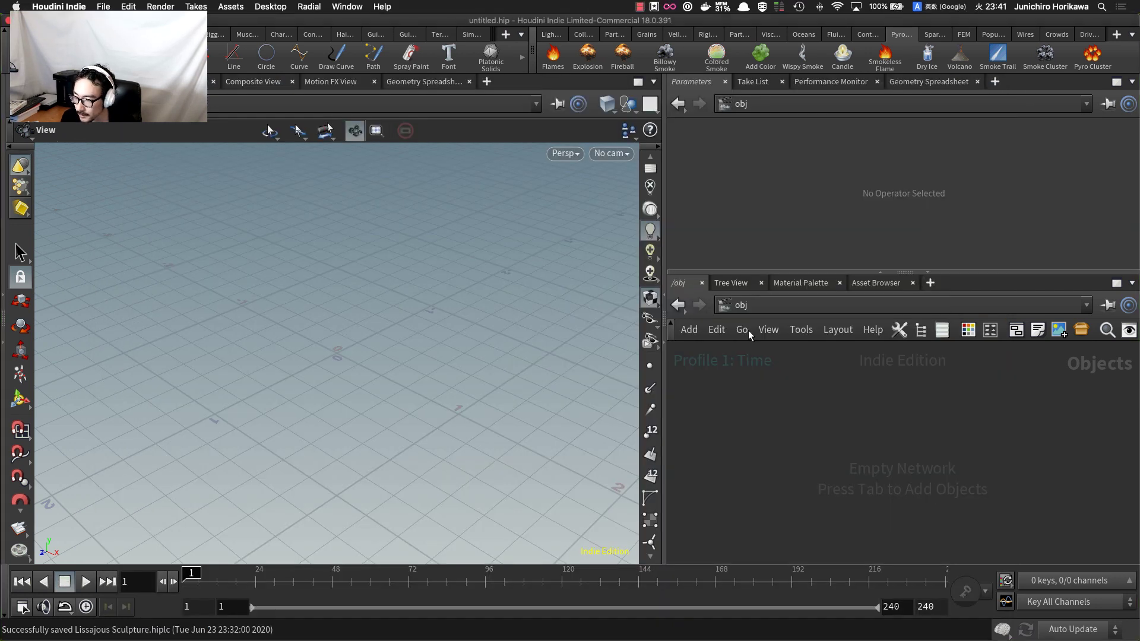
- Switch to Chrome and read the Wikipedia article on Lissajous curves, highlighting the parametric equations for x and y
mouse_move(790, 634)
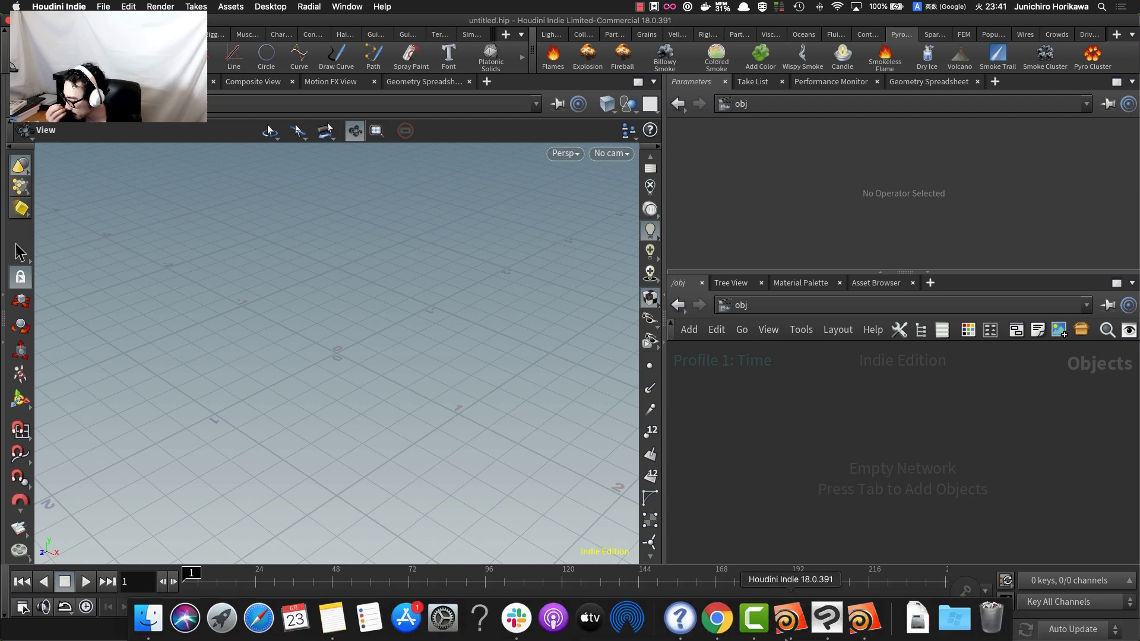
click(716, 621)
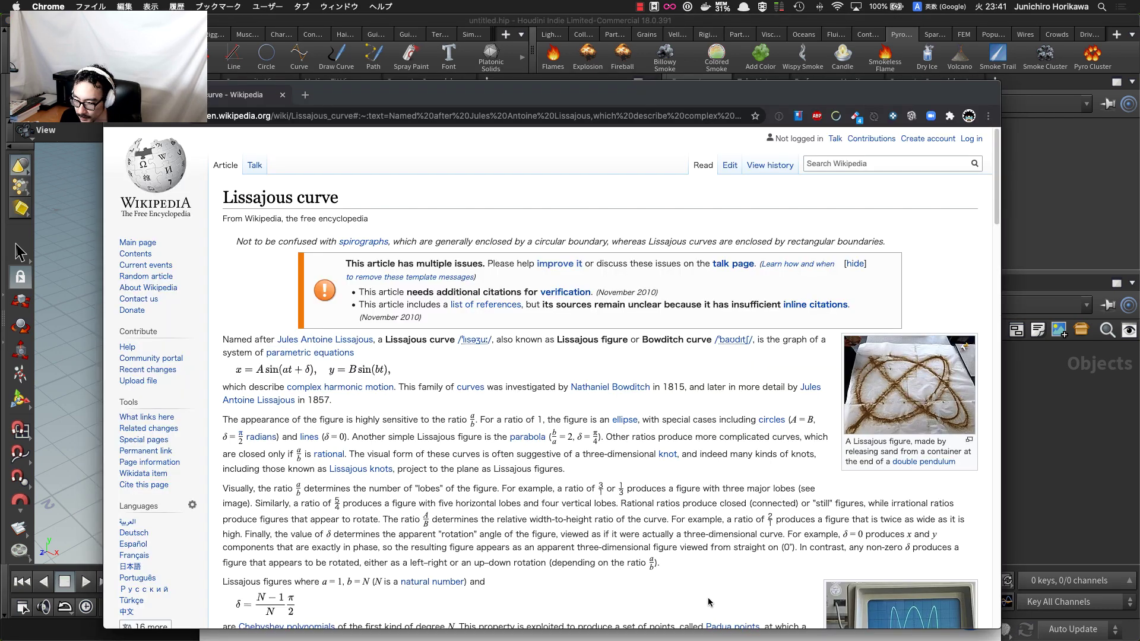
scroll(648, 462, down, 3)
scroll(648, 462, down, 4)
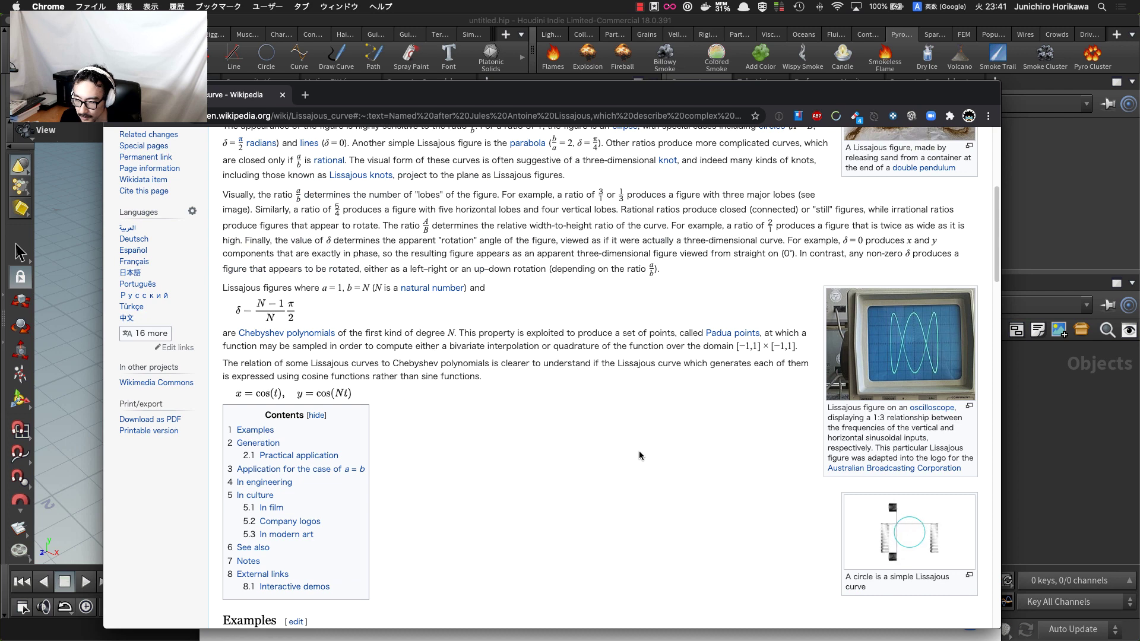
scroll(641, 454, up, 5)
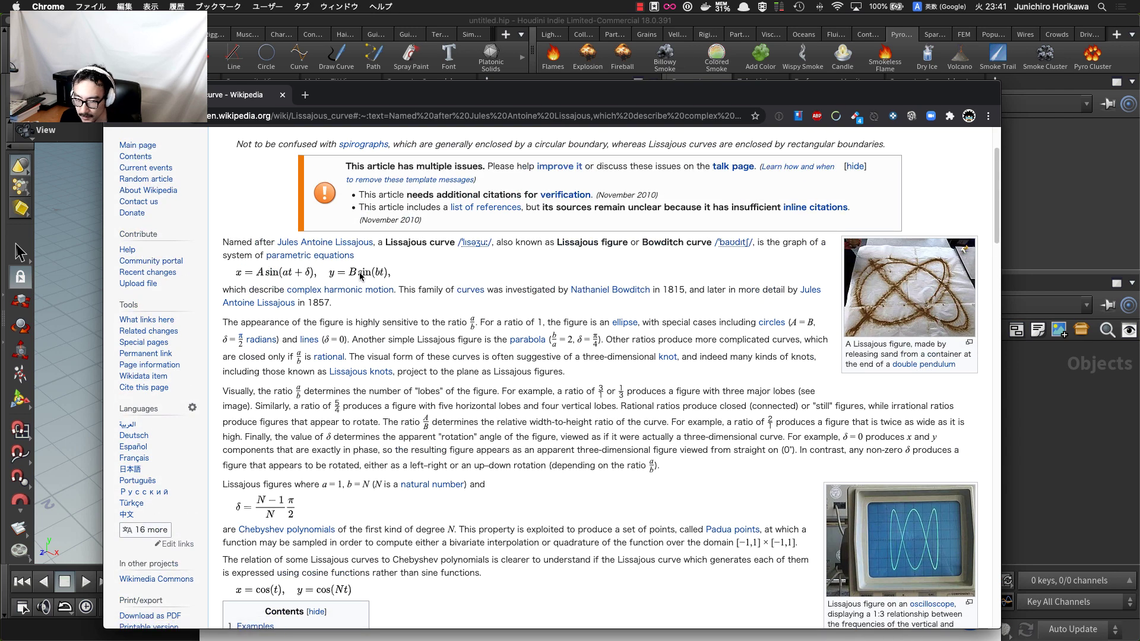
drag(360, 276, 290, 274)
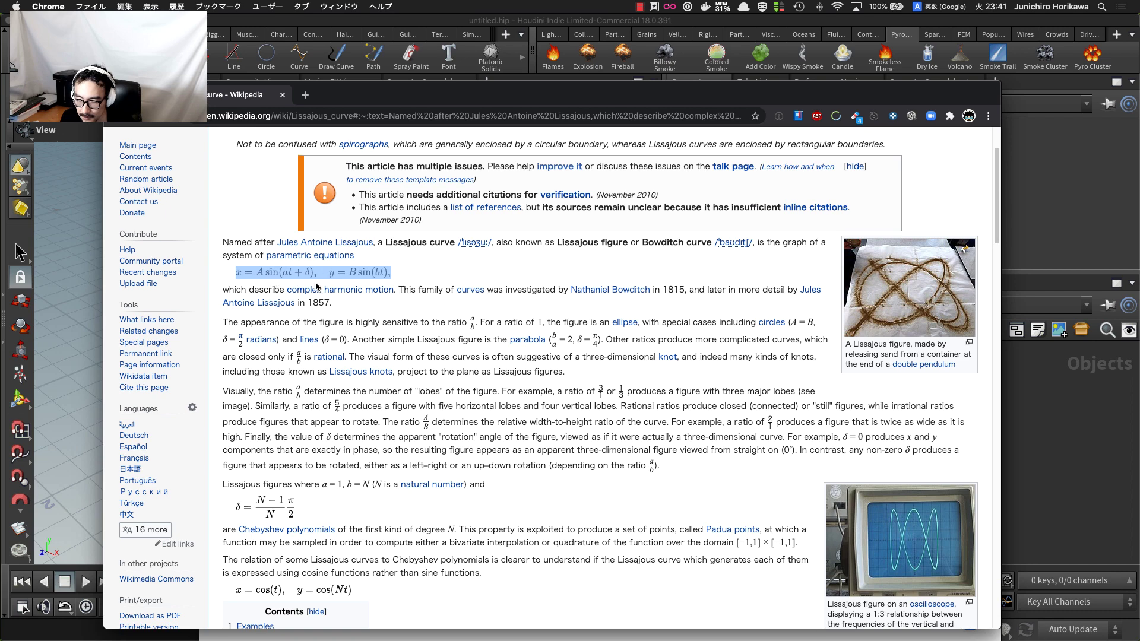
mouse_move(308, 293)
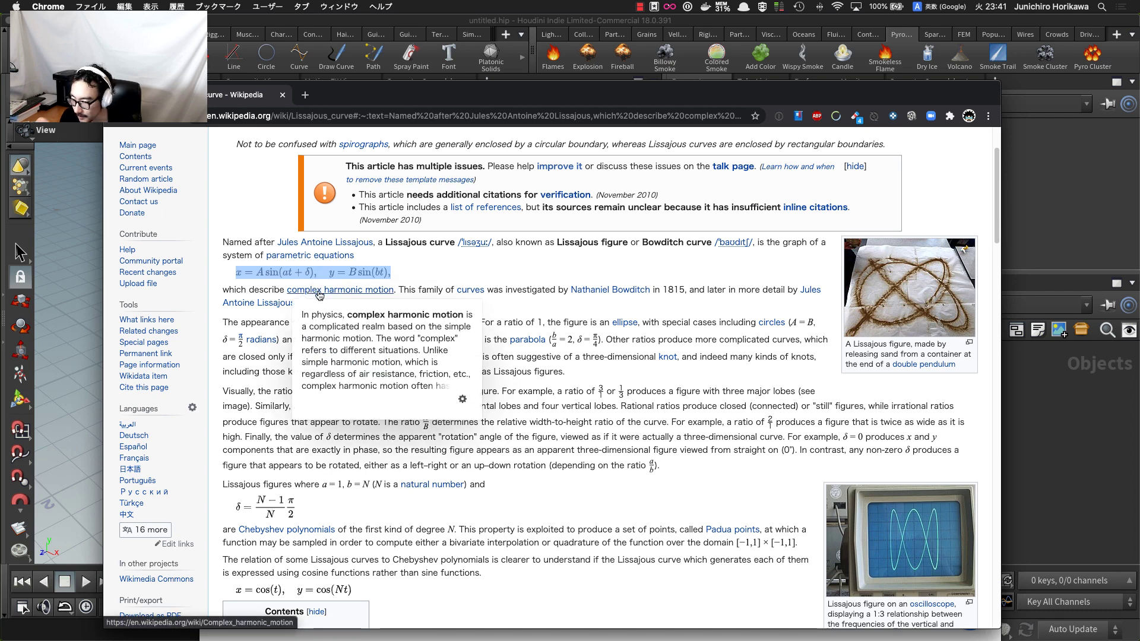
scroll(319, 295, down, 10)
scroll(319, 295, down, 6)
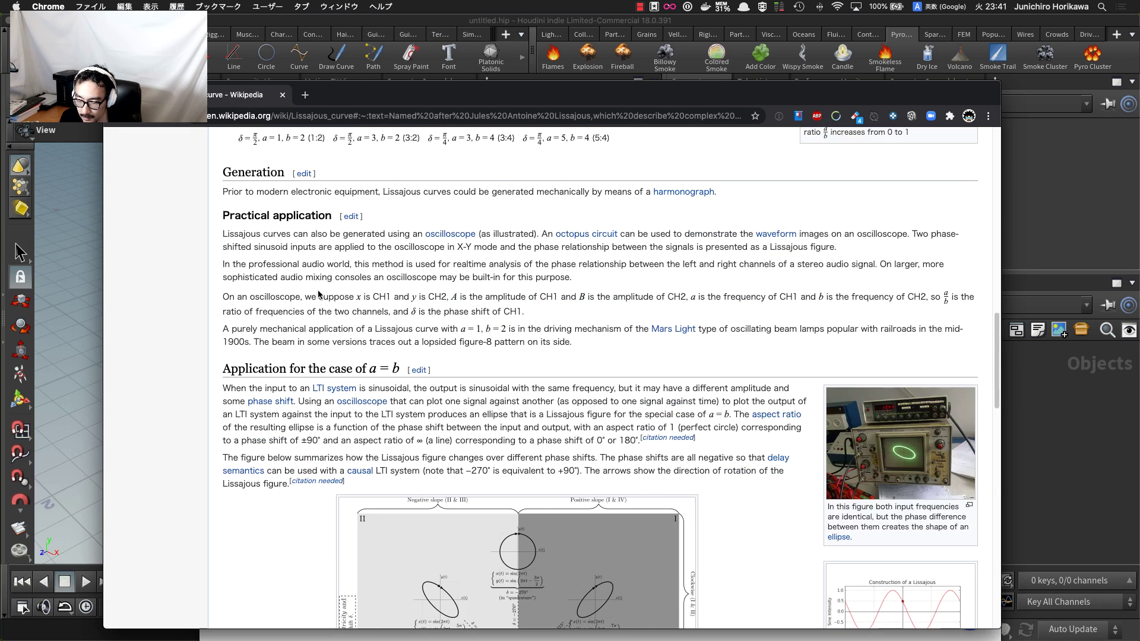
- Review the rest of the Lissajous curve article, return to its introduction and clear the highlight on the parametric equations
scroll(319, 295, down, 3)
scroll(319, 294, up, 4)
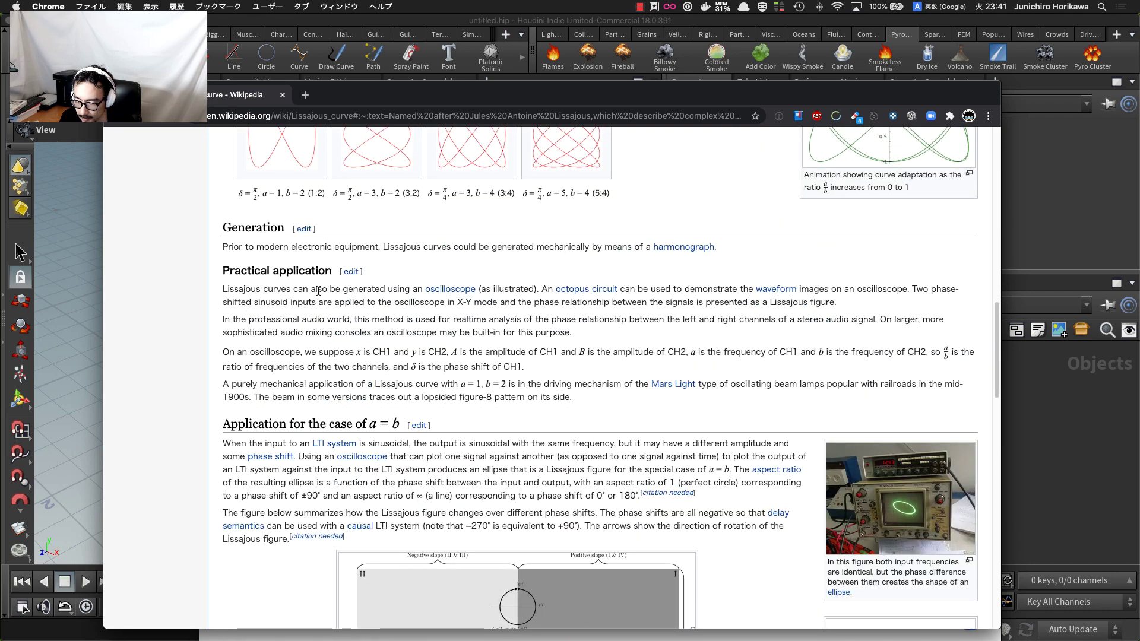
scroll(319, 291, up, 15)
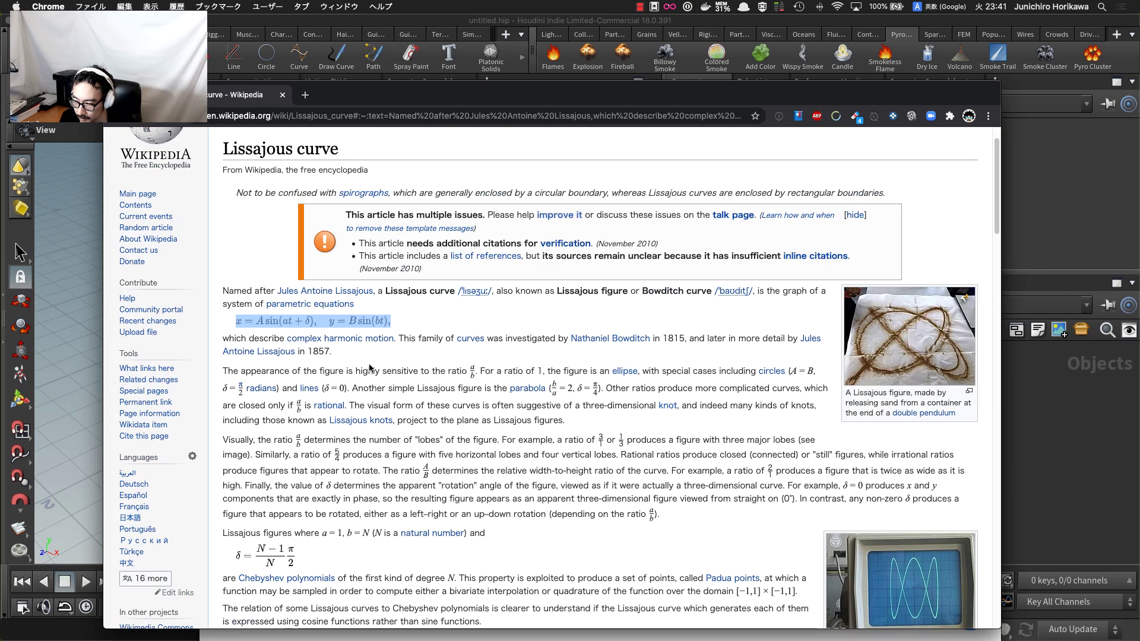
click(370, 369)
mouse_move(302, 344)
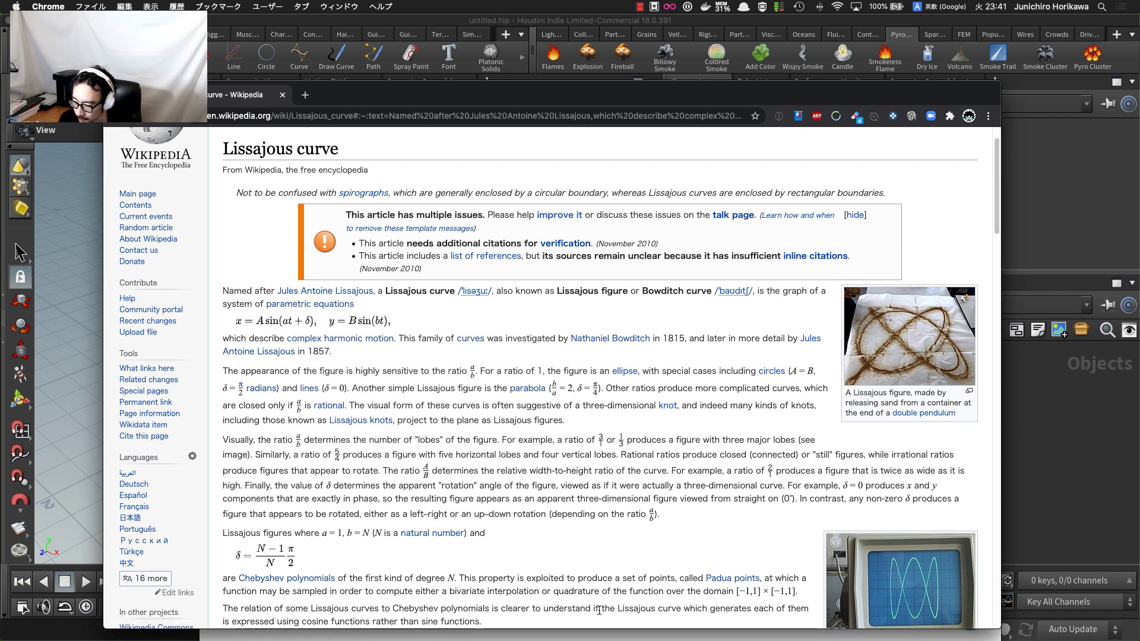
- Switch to Clip Studio Paint and examine the handwritten x, y and z sine equations up close
mouse_move(618, 640)
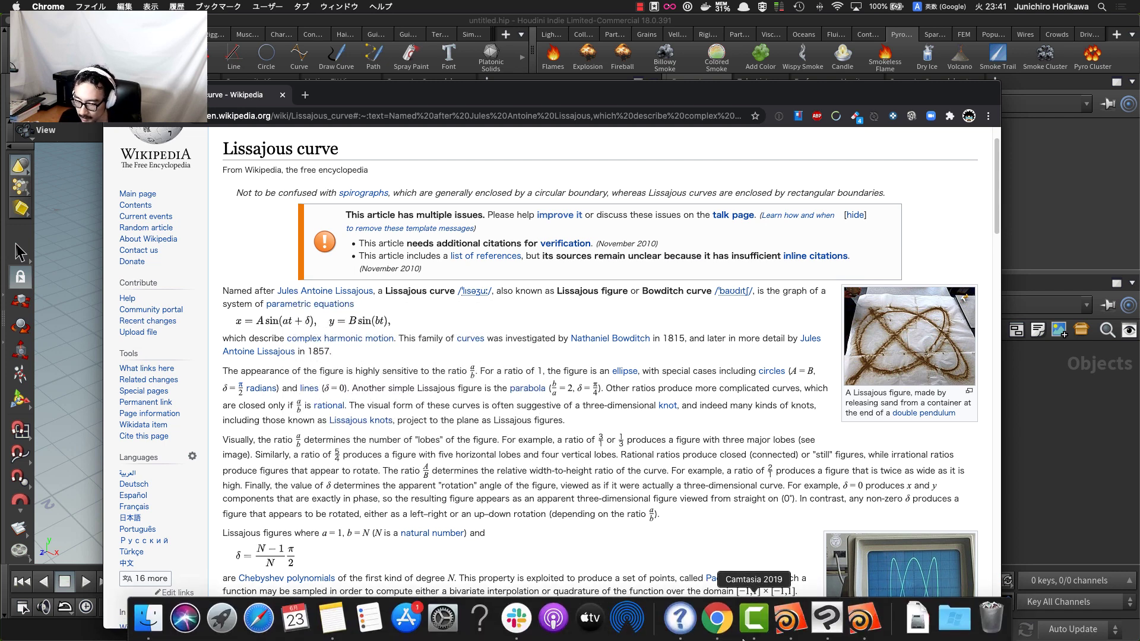
click(828, 619)
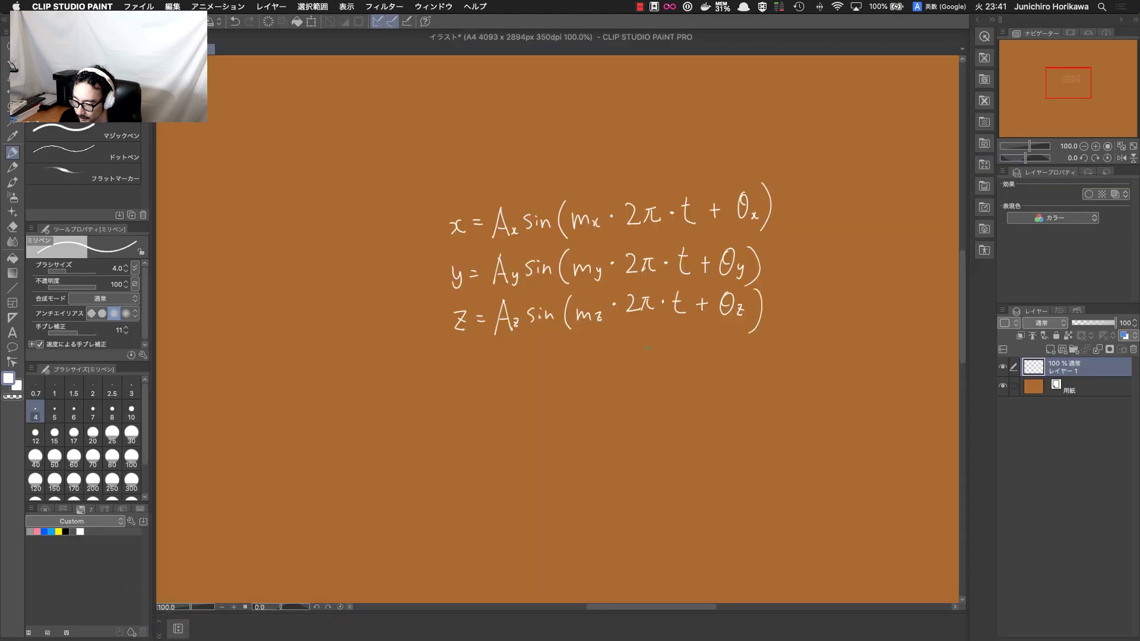
scroll(626, 295, up, 3)
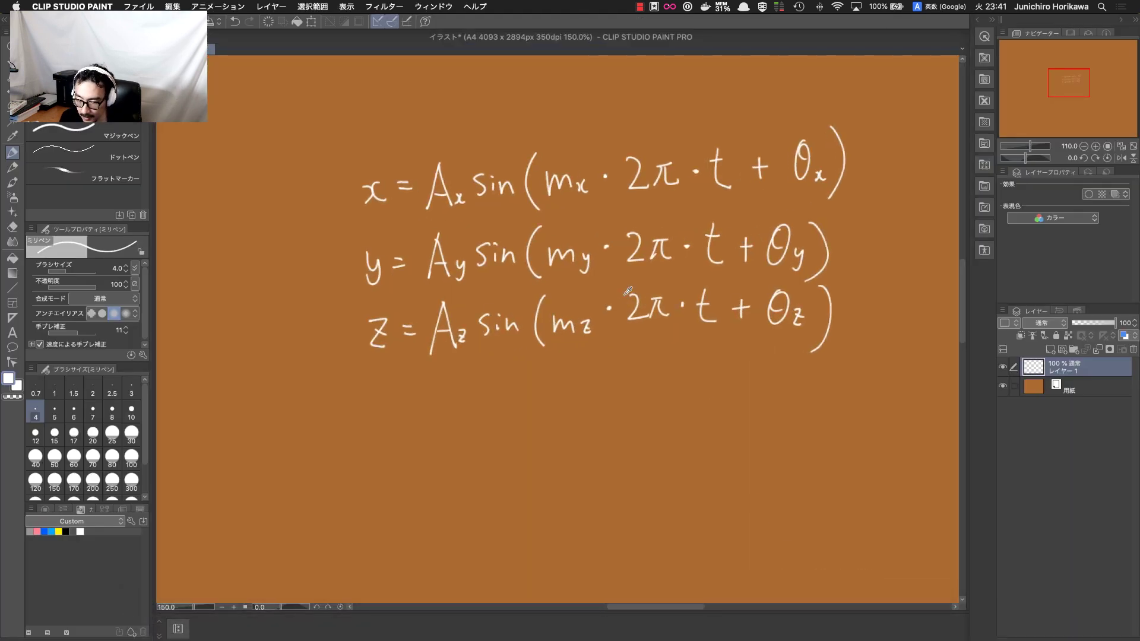
middle_drag(664, 267, 595, 334)
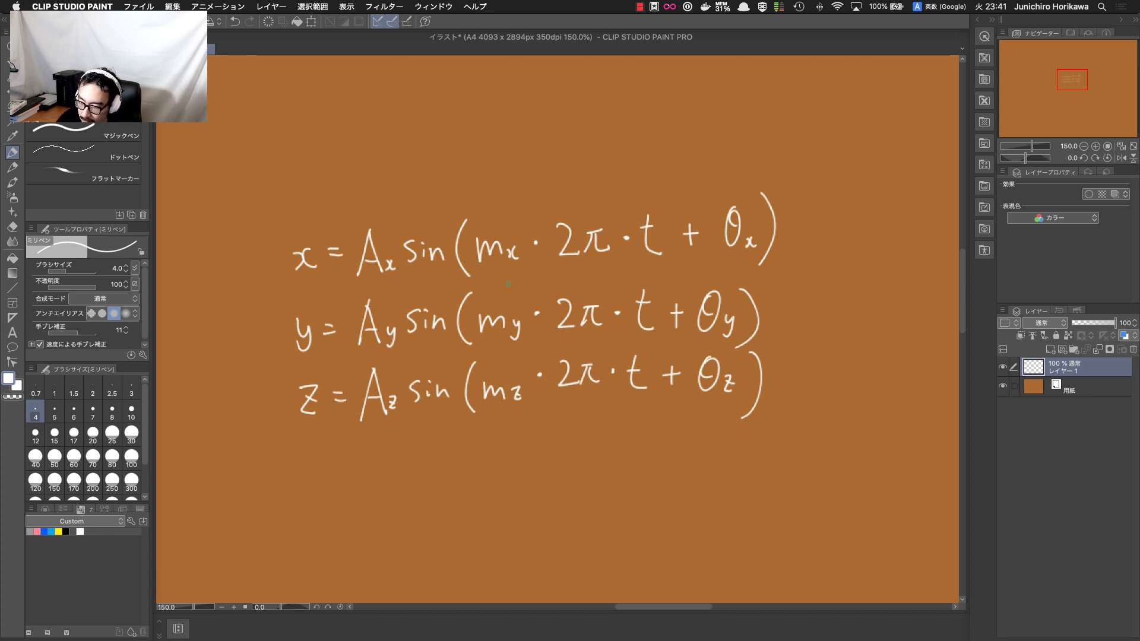
- Annotate the x equation in pink: circle A_x labelled "size of wave", circle sin, and circle m_x labelled "int"
click(38, 531)
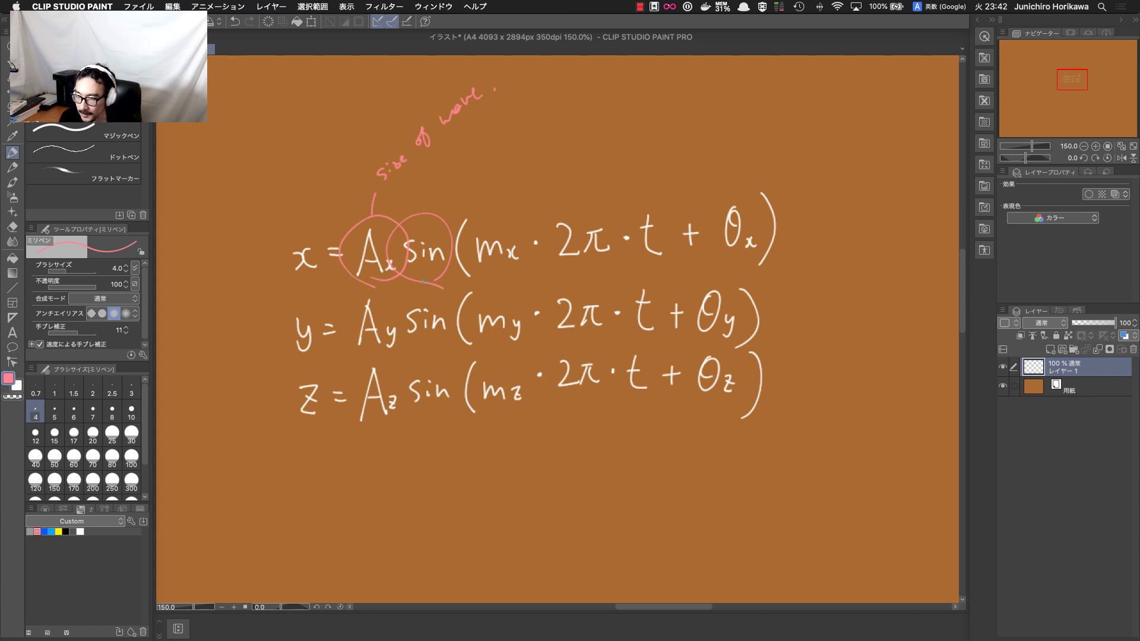
drag(488, 276, 504, 268)
drag(490, 218, 500, 200)
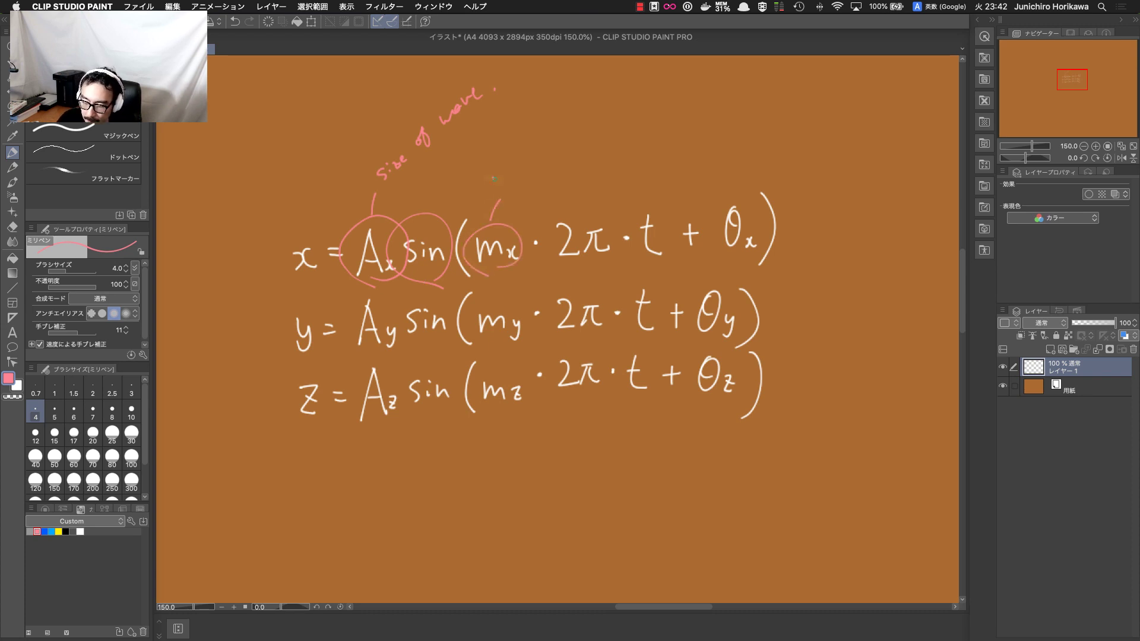
drag(506, 157, 510, 148)
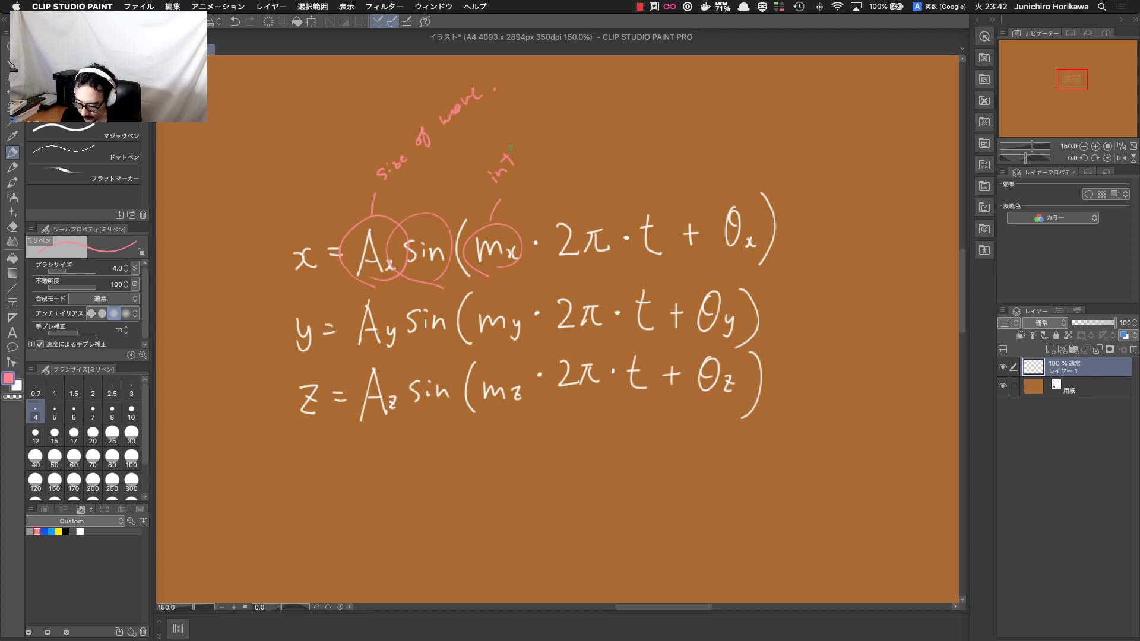
- Circle 2π and t in the x equation, note "0~1" and "Δt" above t, and encircle the whole m_x · 2π · t term
mouse_move(576, 262)
mouse_down()
mouse_move(560, 215)
mouse_move(574, 269)
mouse_up()
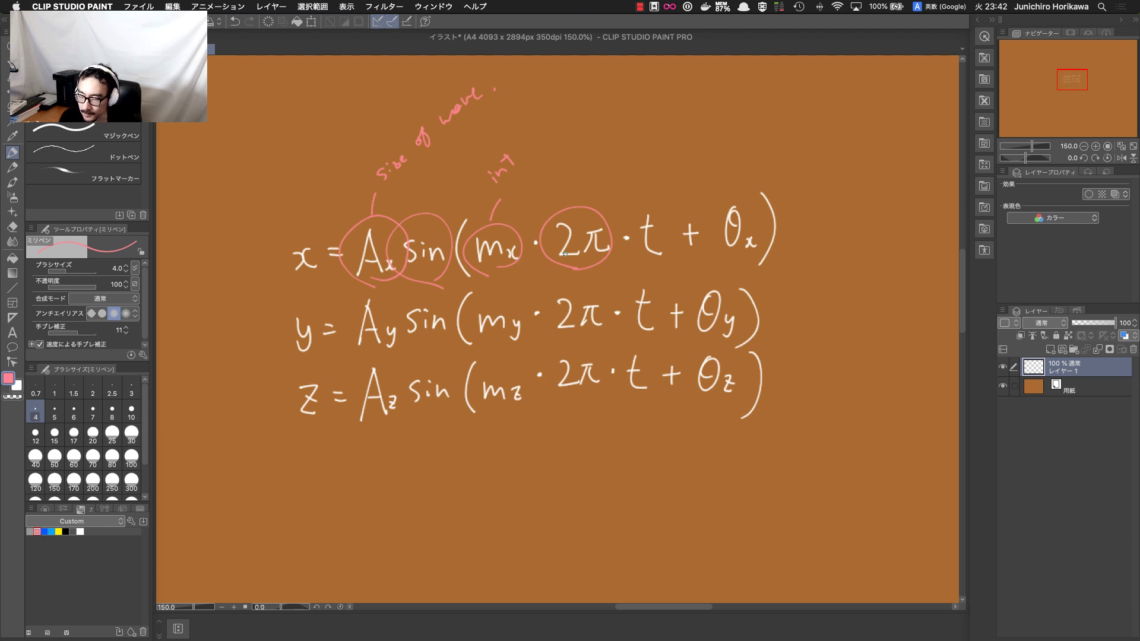
mouse_move(653, 259)
mouse_down()
mouse_move(669, 249)
mouse_move(654, 264)
mouse_up()
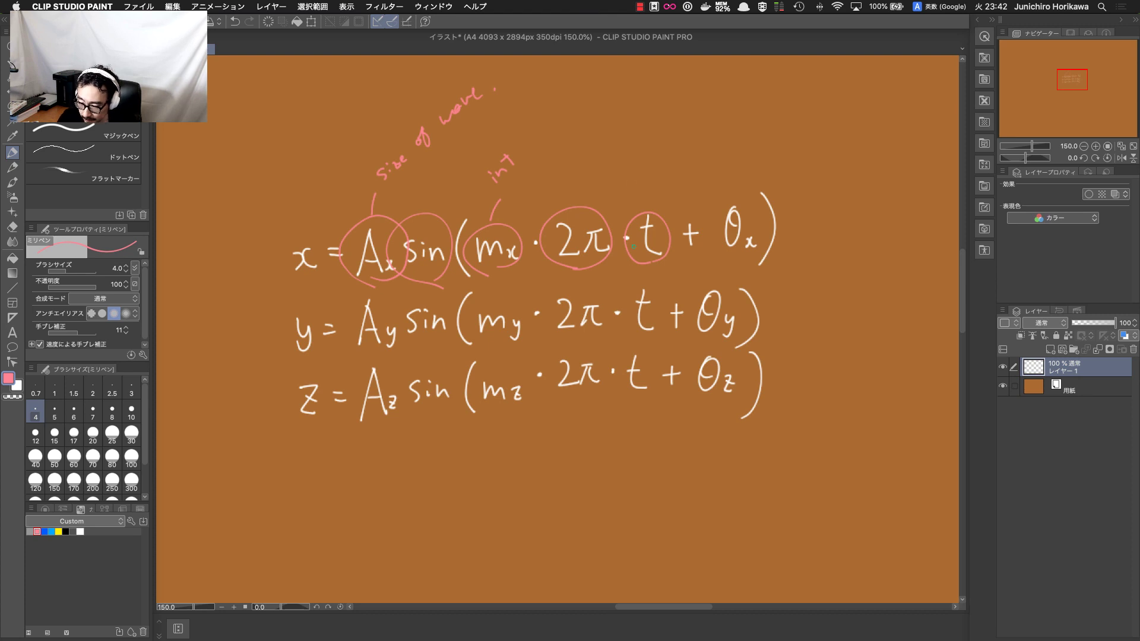
drag(626, 168, 654, 161)
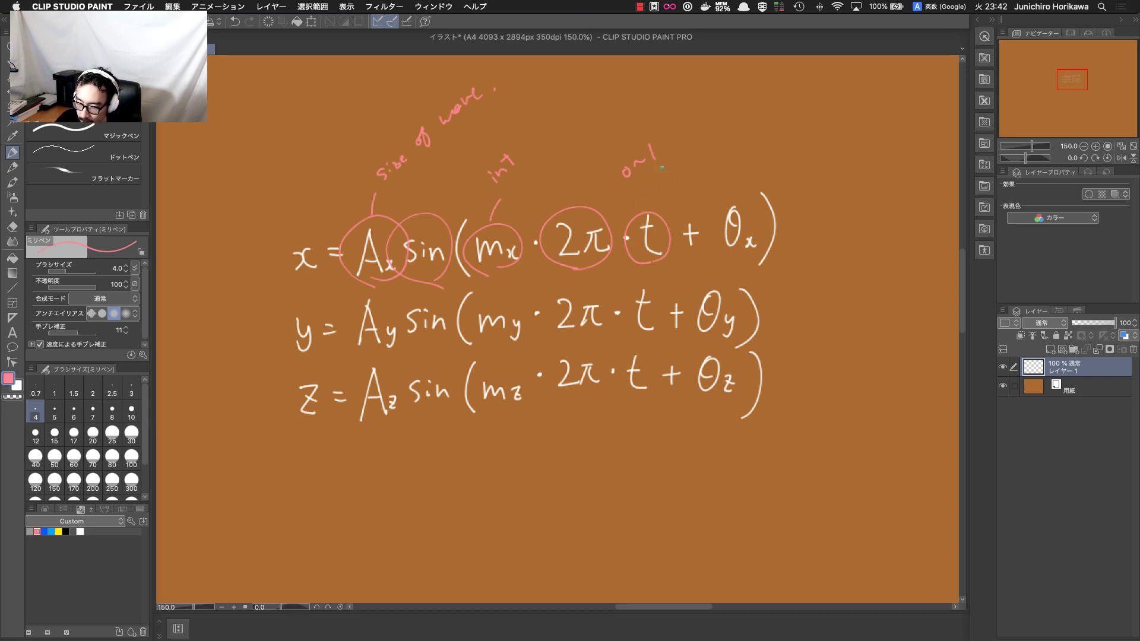
mouse_move(661, 167)
mouse_down()
mouse_move(677, 156)
mouse_move(687, 167)
mouse_up()
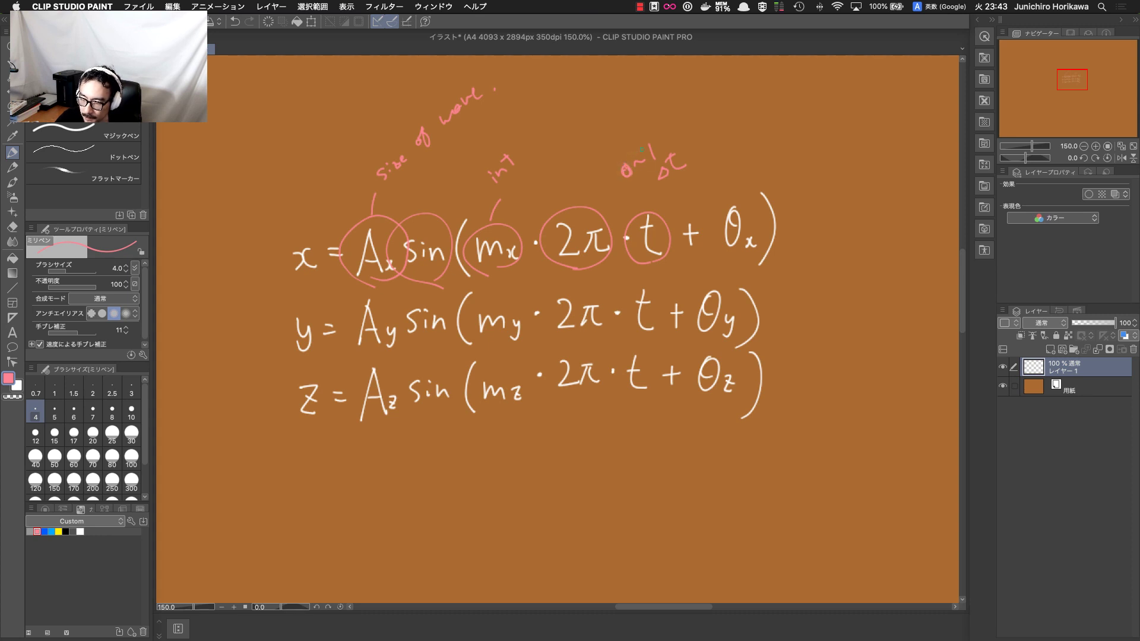
mouse_move(558, 301)
mouse_down()
mouse_move(520, 301)
mouse_move(671, 252)
mouse_move(591, 292)
mouse_up()
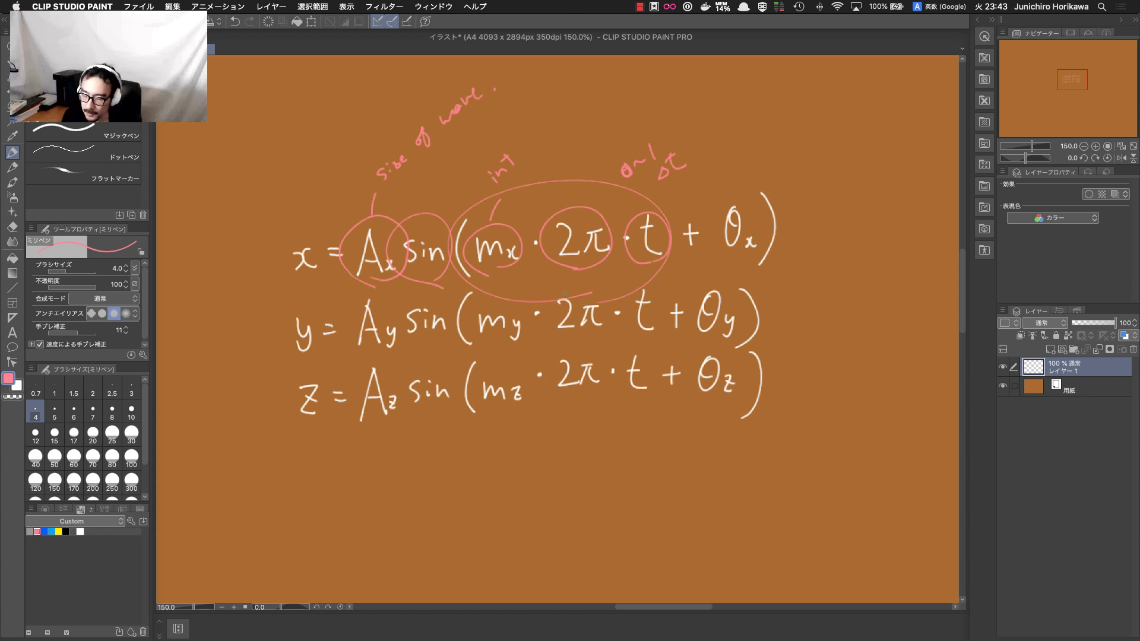
- Circle θ_x in the x equation and label it "offset" with a leader line
mouse_move(732, 269)
mouse_down()
mouse_move(700, 249)
mouse_move(739, 254)
mouse_up()
mouse_move(728, 199)
mouse_down()
mouse_move(753, 152)
mouse_move(758, 161)
mouse_move(785, 146)
mouse_up()
drag(779, 140, 793, 136)
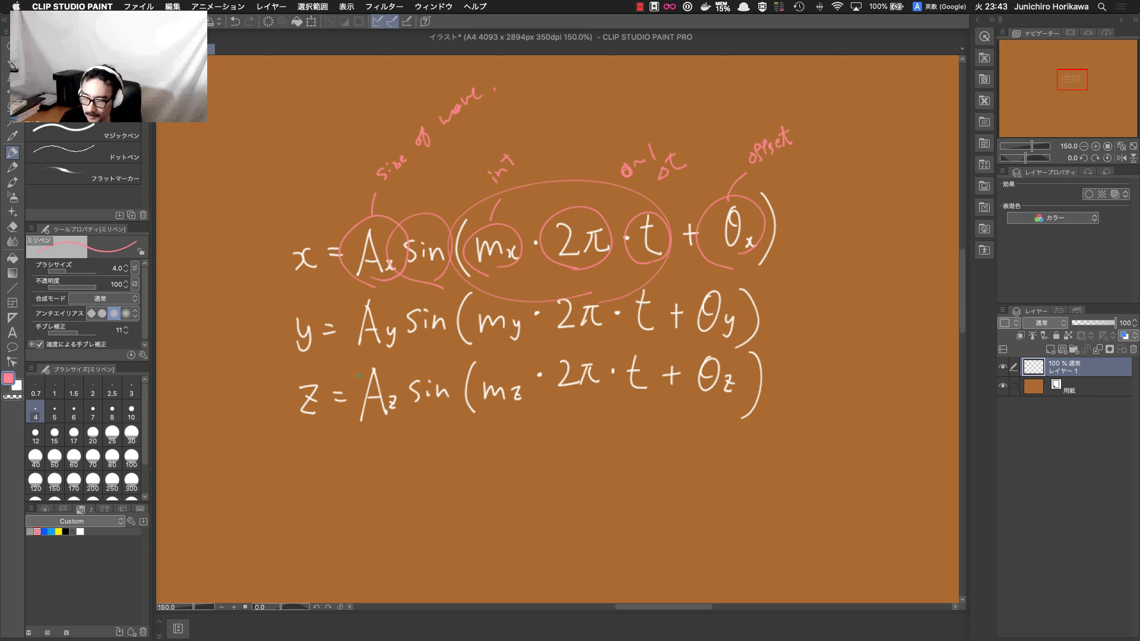
- Underline the y and z equations, circle A_y, m_y and θ_y, and box the t shared by all three equations with a leader line
drag(359, 354, 736, 360)
drag(361, 422, 754, 434)
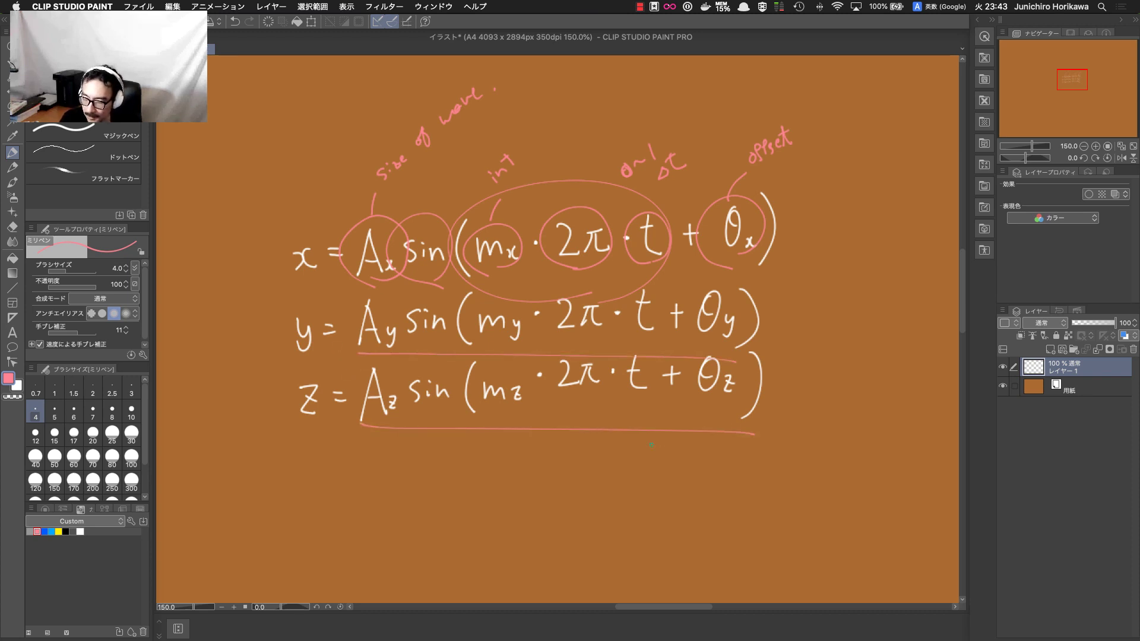
drag(379, 357, 390, 354)
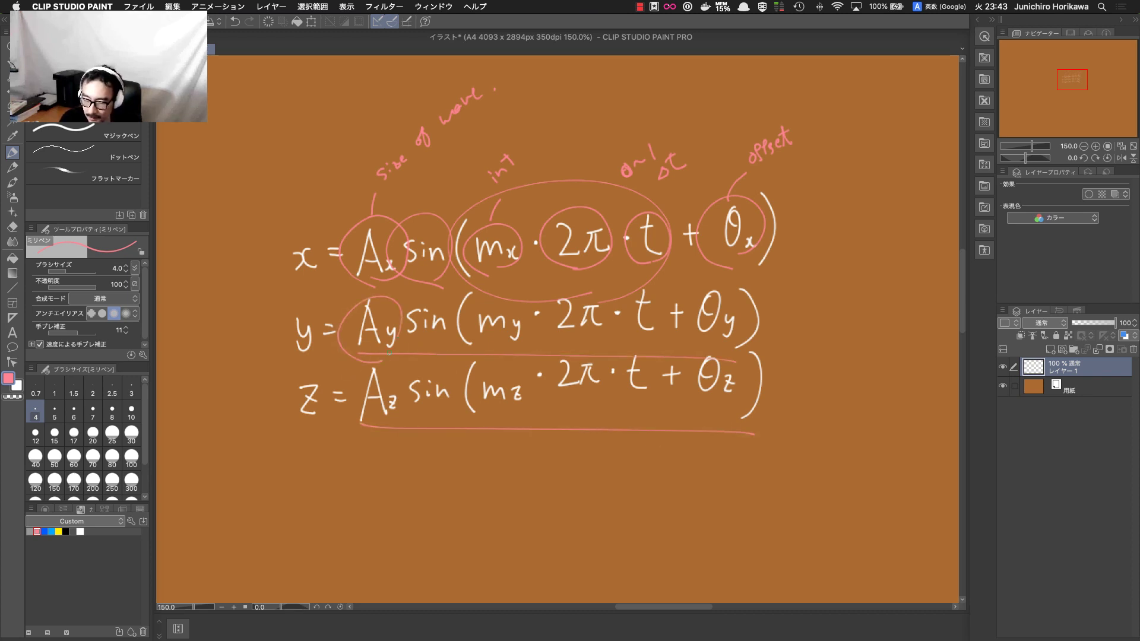
drag(473, 352, 564, 347)
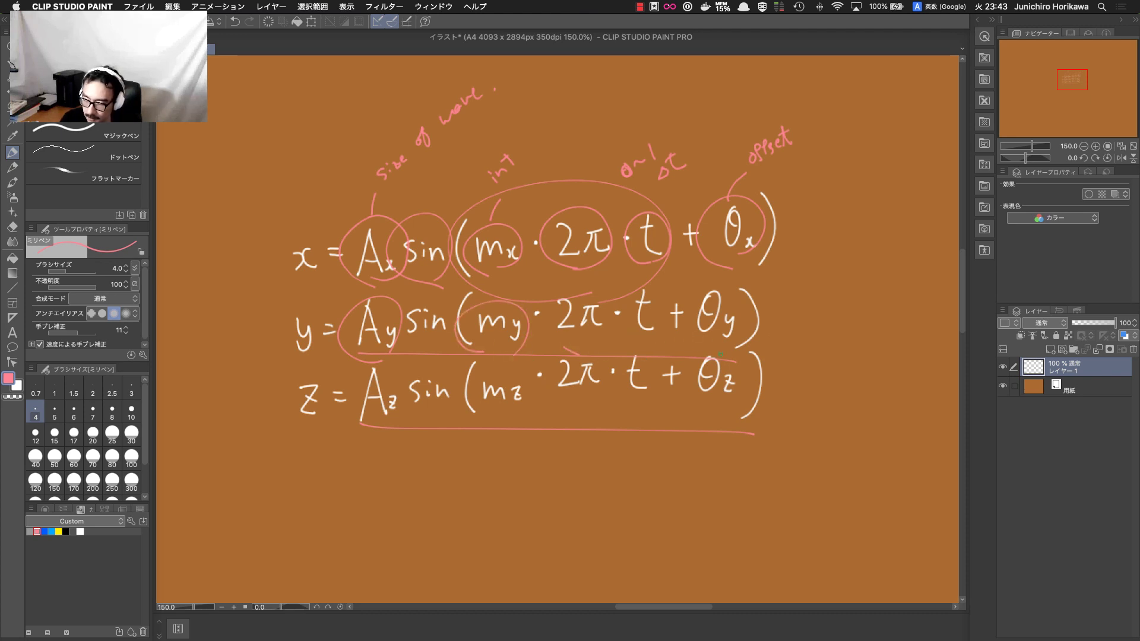
drag(720, 355, 711, 359)
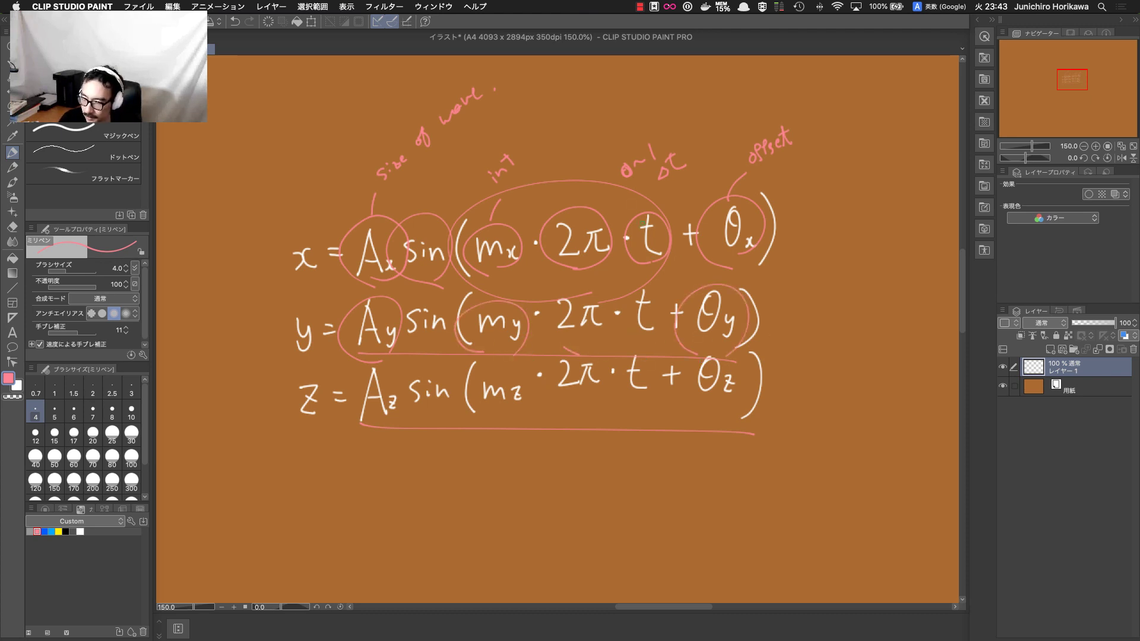
mouse_move(622, 202)
mouse_down()
mouse_move(618, 422)
mouse_move(666, 261)
mouse_move(622, 200)
mouse_up()
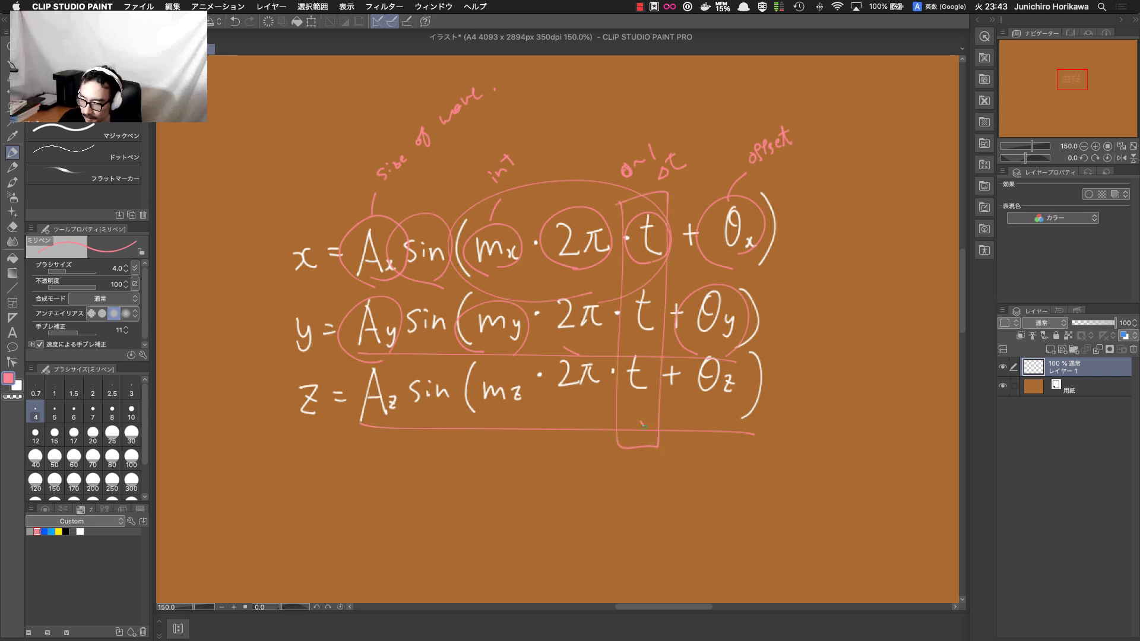
drag(643, 425, 713, 477)
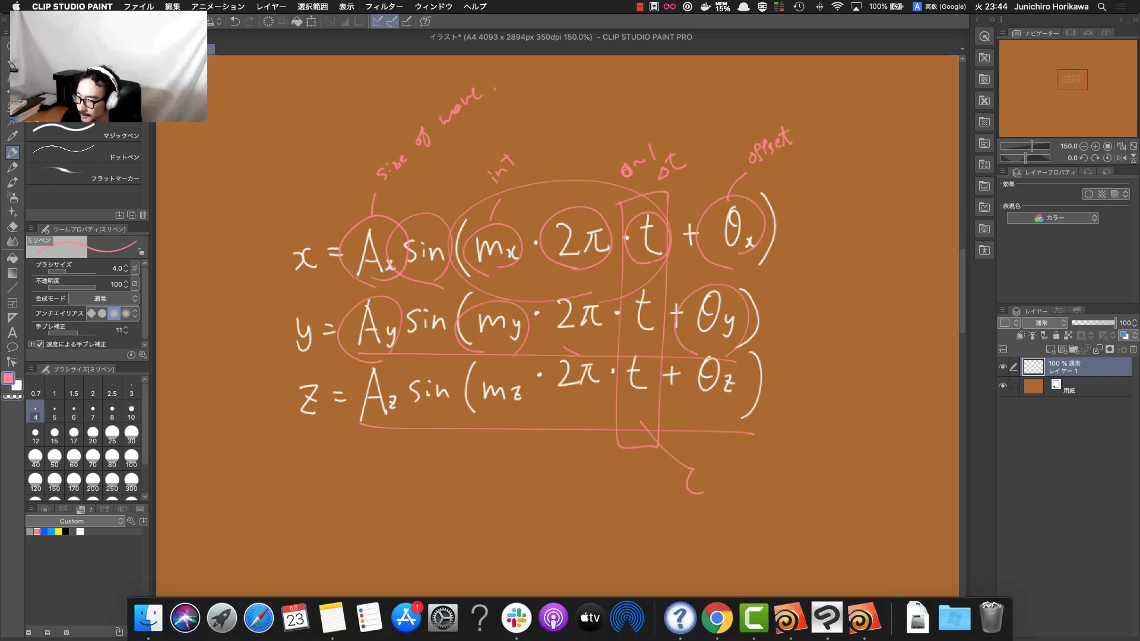
- Switch to the empty Houdini scene, create a Geometry object and go inside its network
mouse_move(1139, 640)
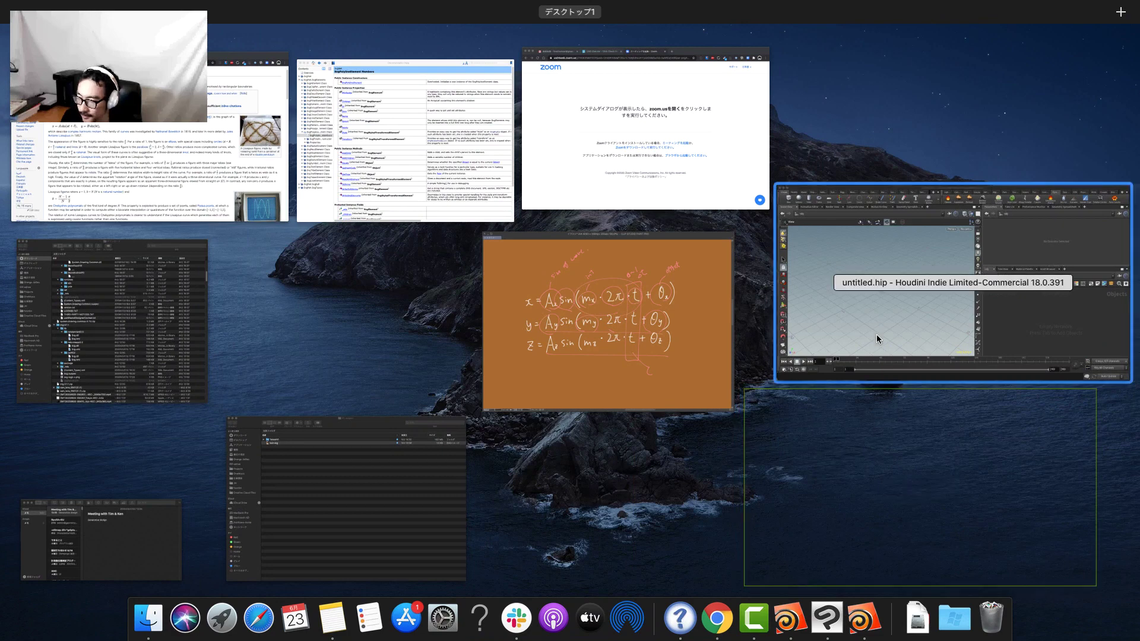
click(877, 333)
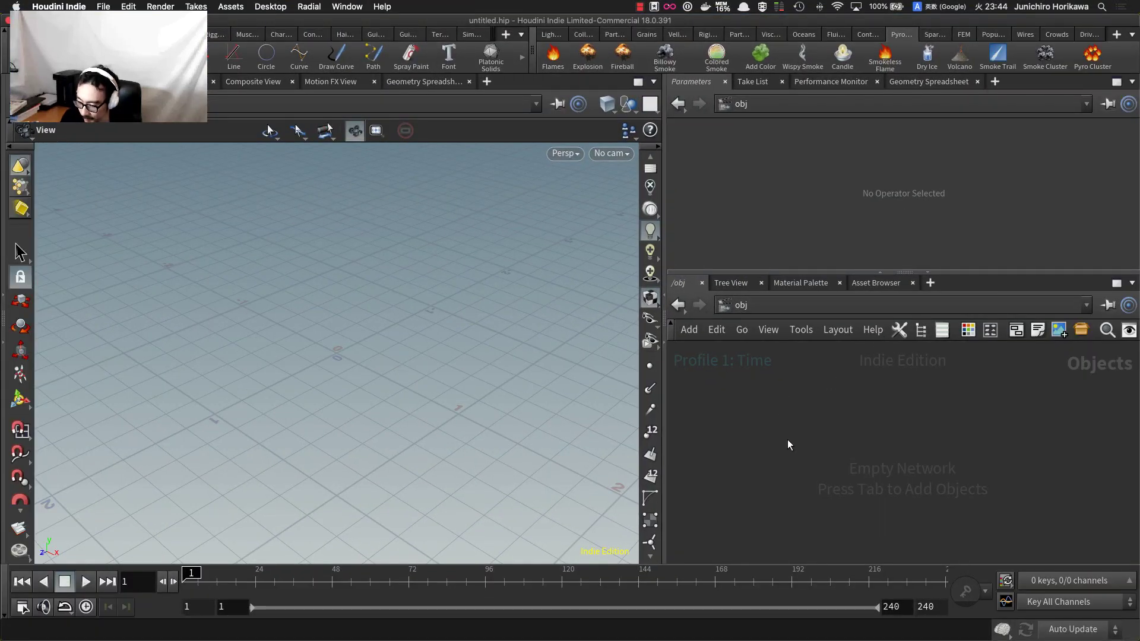
key(Tab)
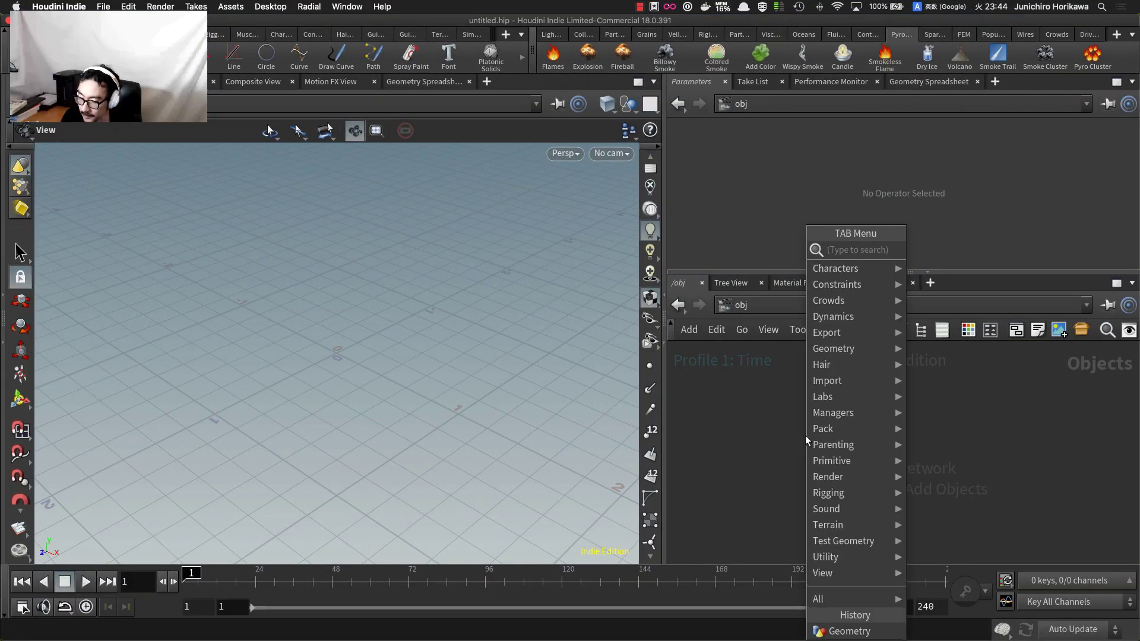
text(geo)
key(Return)
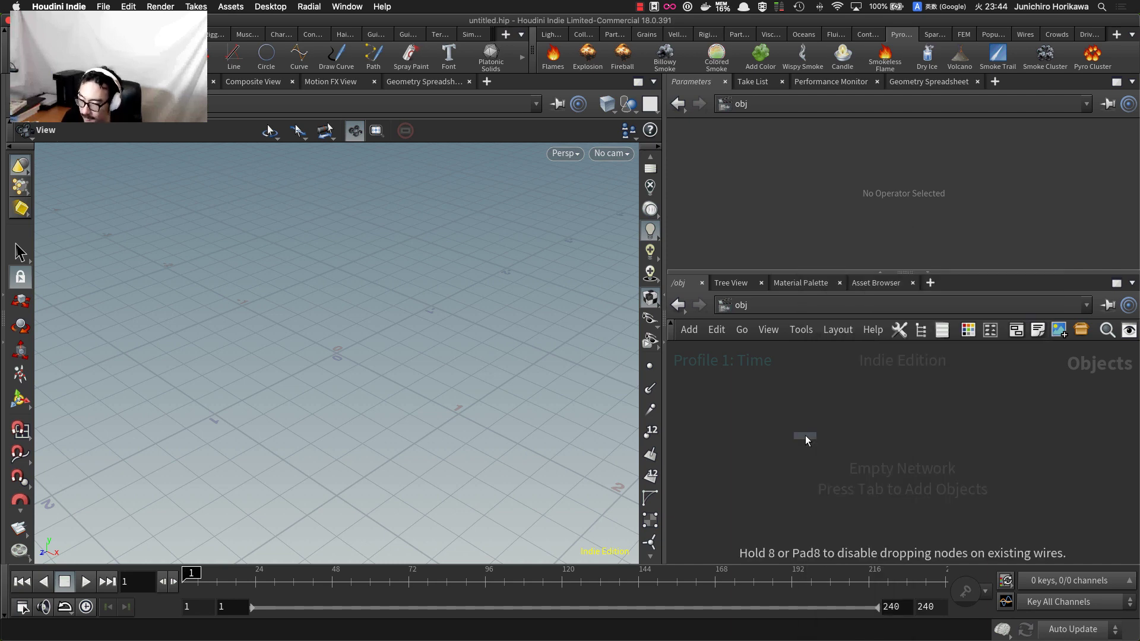
click(806, 393)
double_click(807, 393)
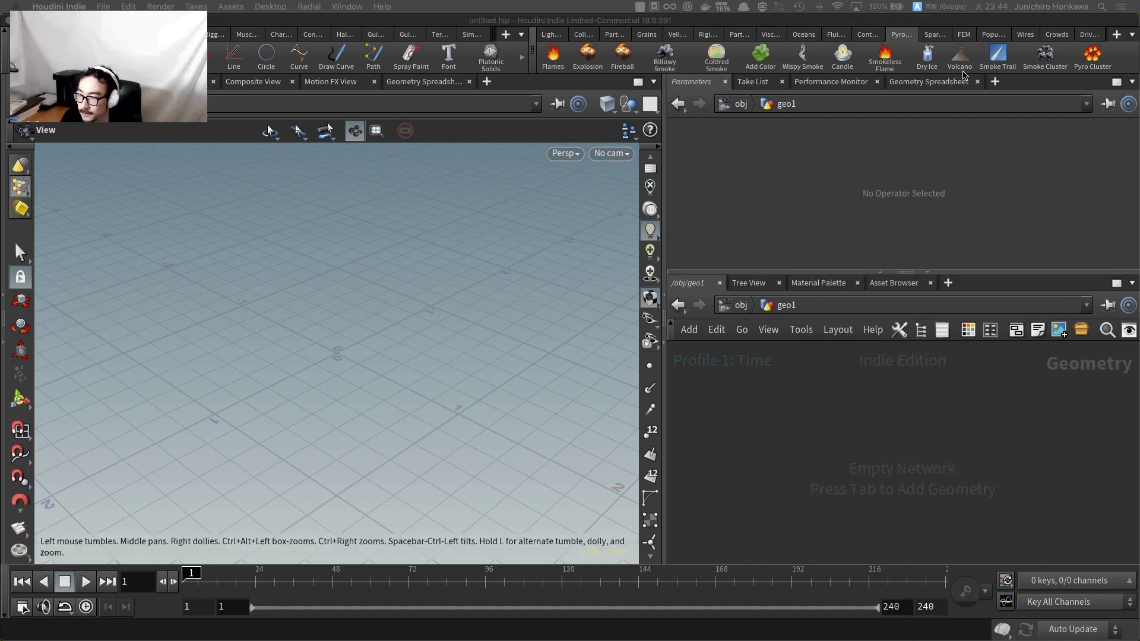
- Add an Attribute Wrangle node to the geometry network
key(Tab)
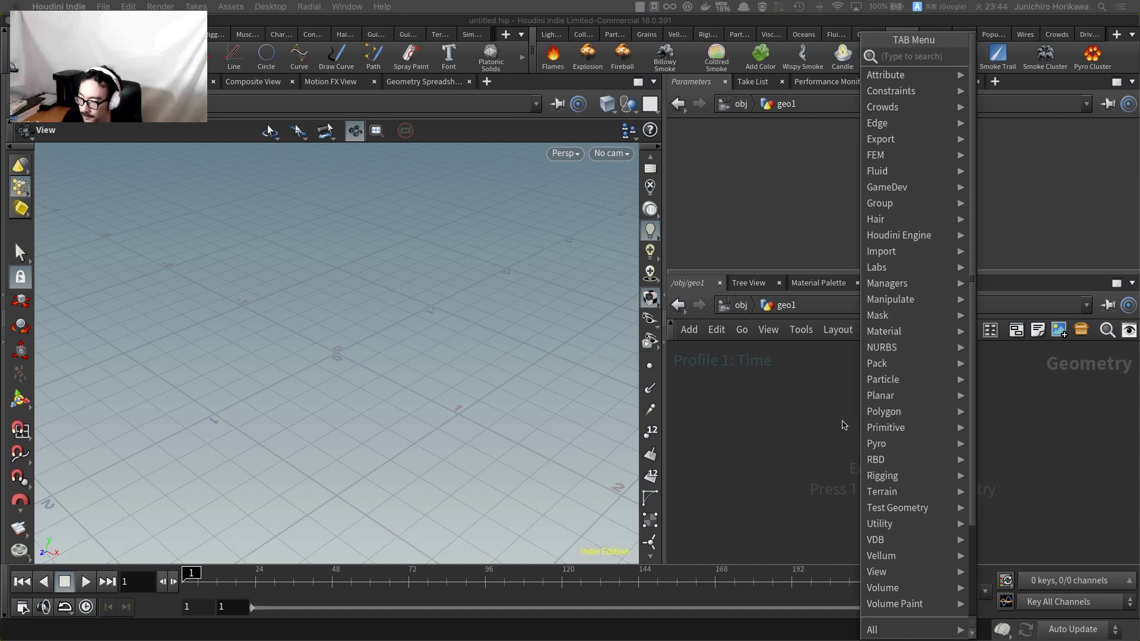
click(811, 419)
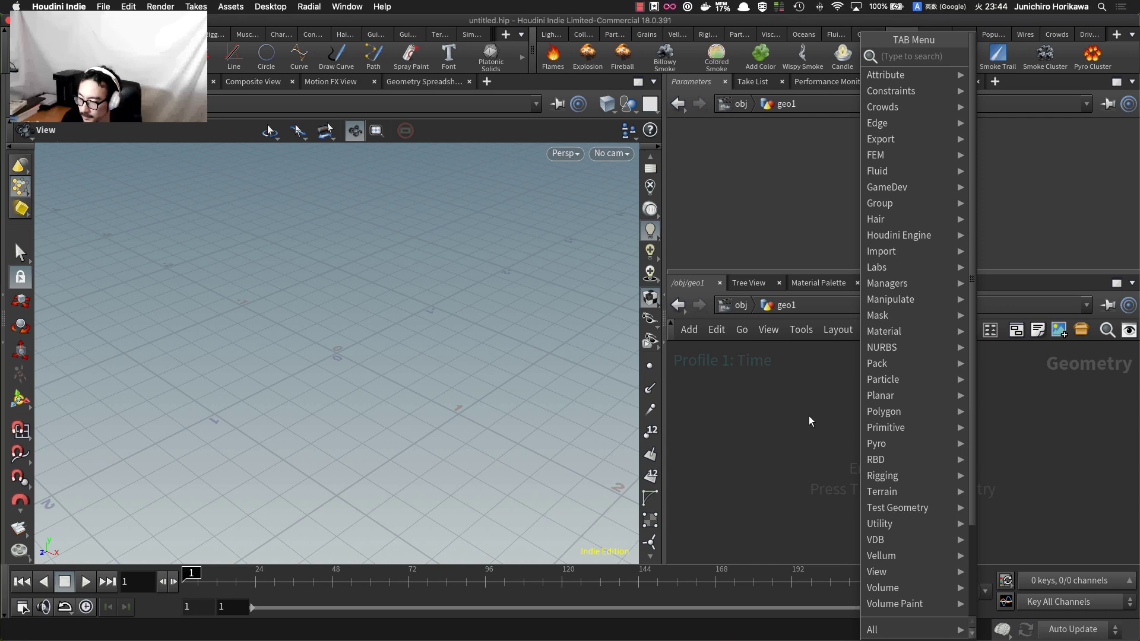
key(Tab)
text(attri)
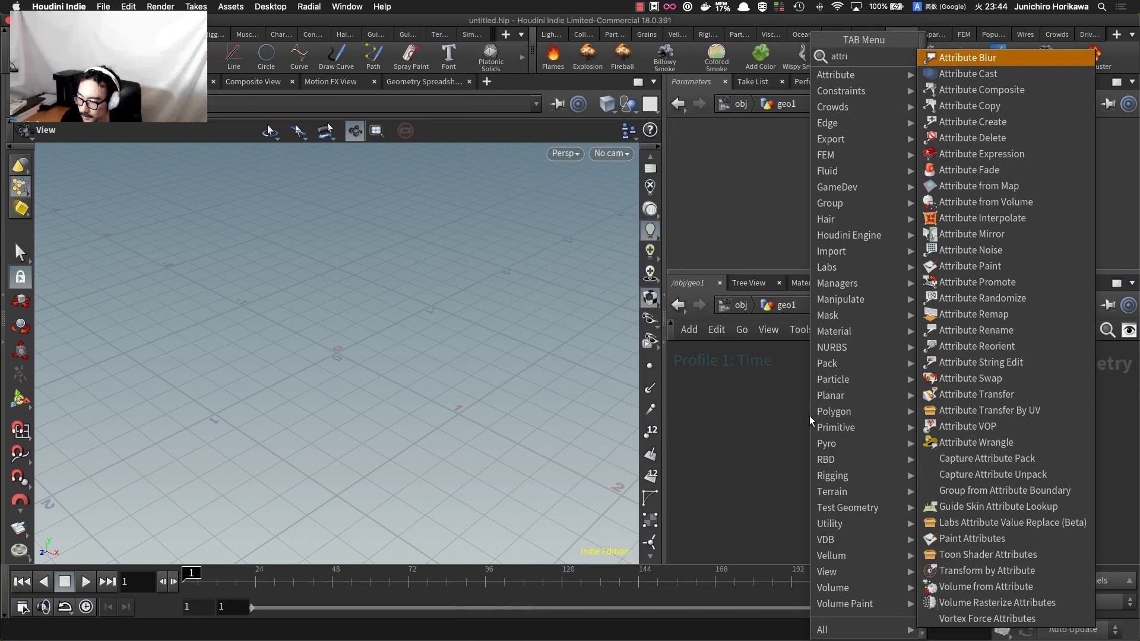
text(bute wran)
key(Return)
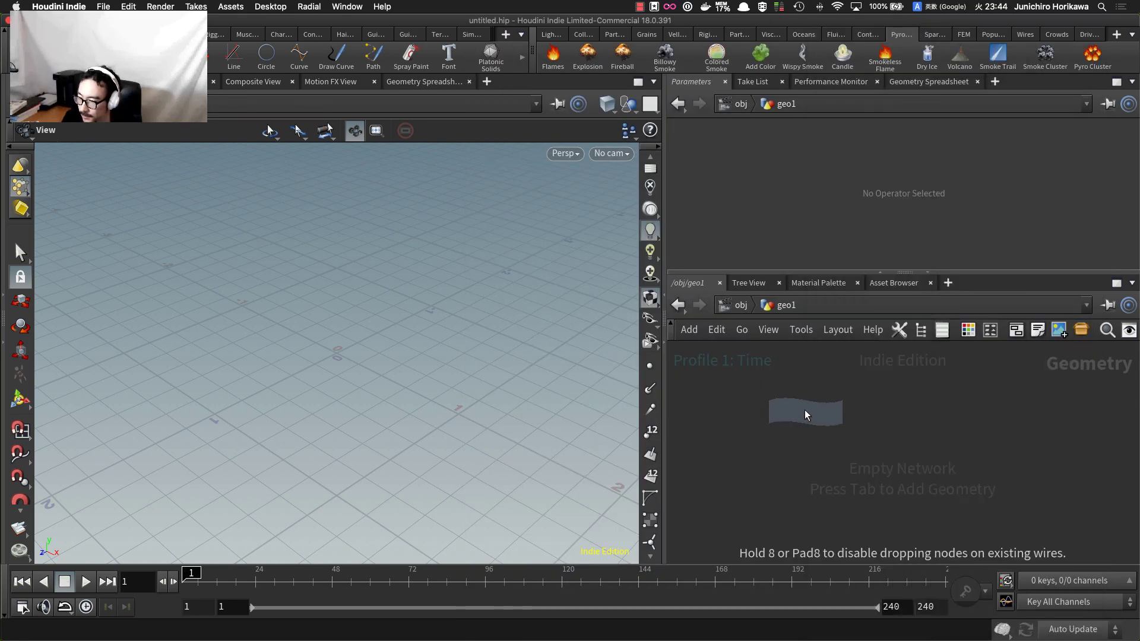
click(805, 412)
- Set the wrangle to run over Detail (only once) and enlarge its parameter area for more VEXpression space
scroll(820, 237, up, 5)
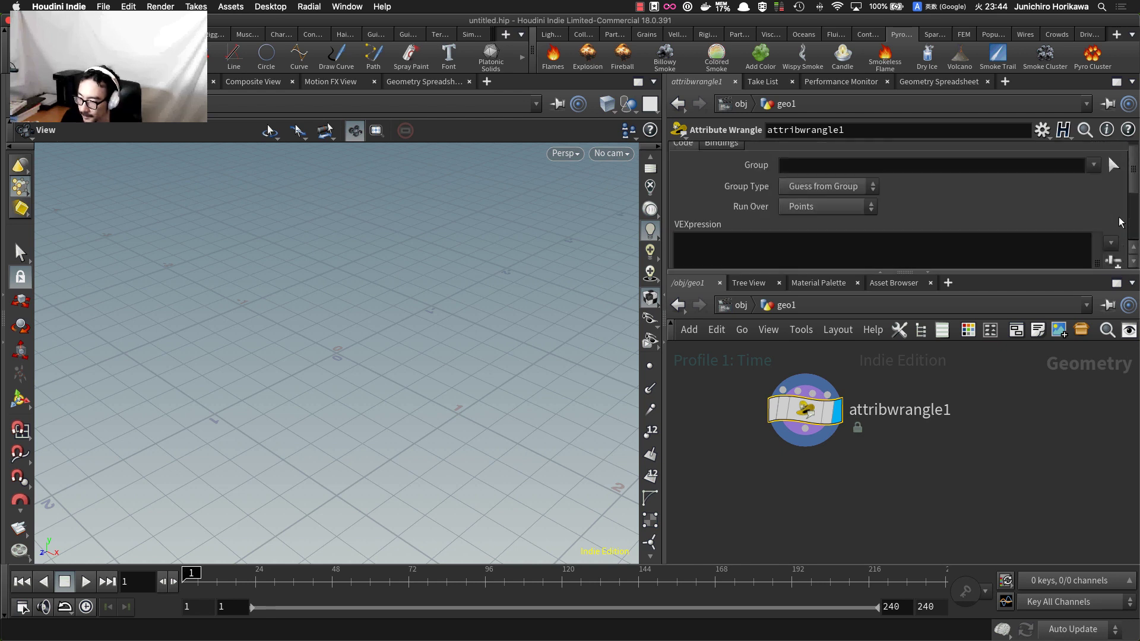
click(828, 207)
click(851, 225)
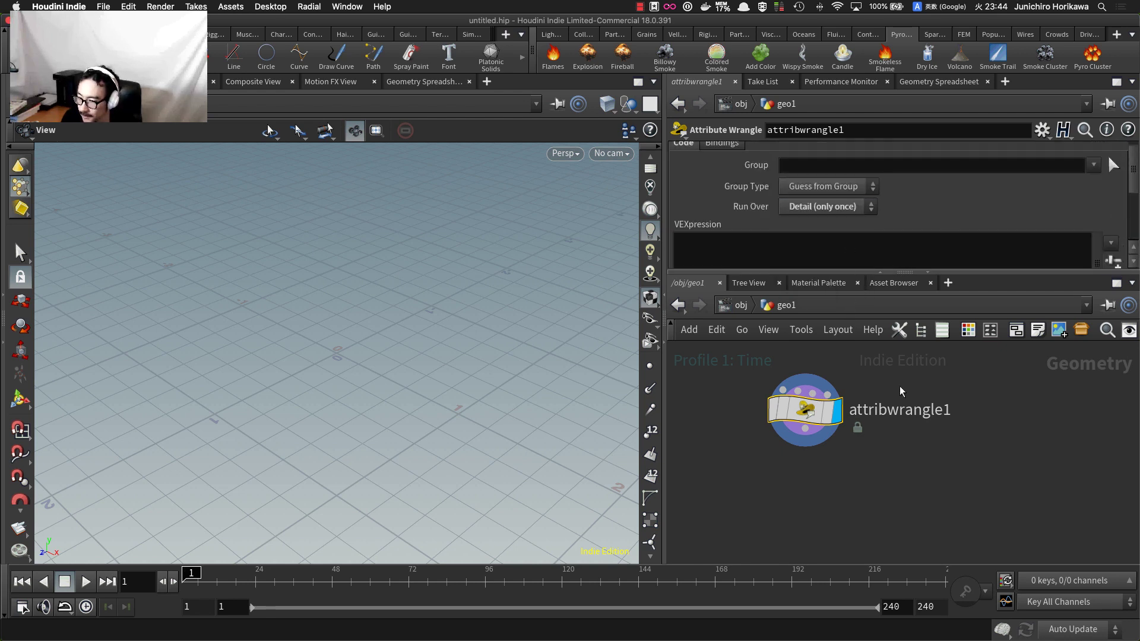
drag(972, 272, 972, 327)
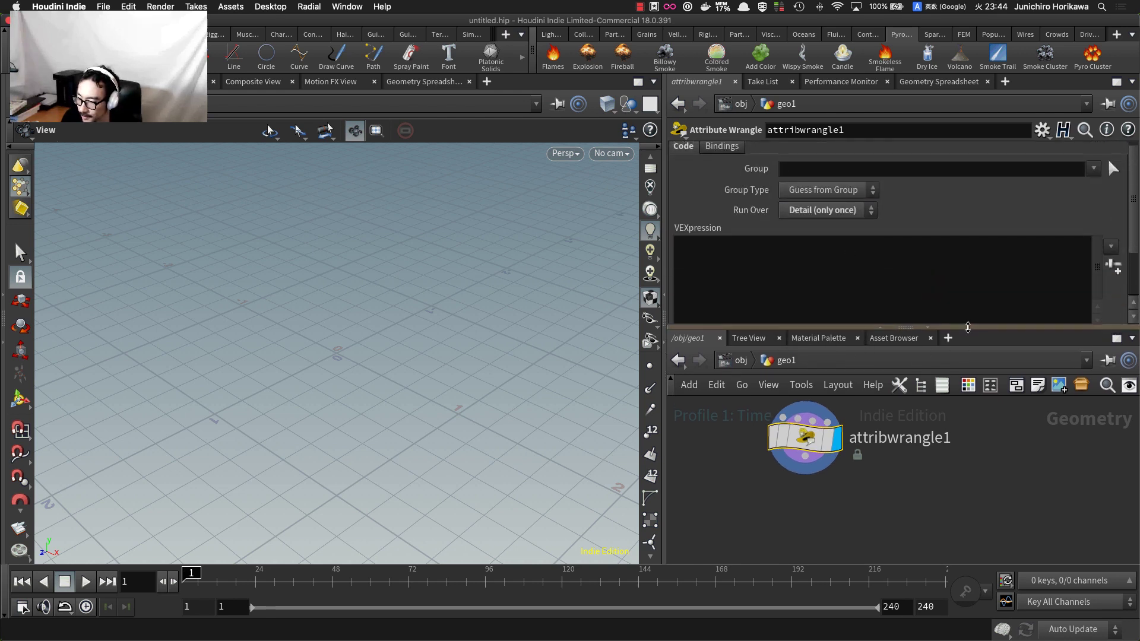
scroll(954, 487, down, 5)
scroll(890, 490, up, 5)
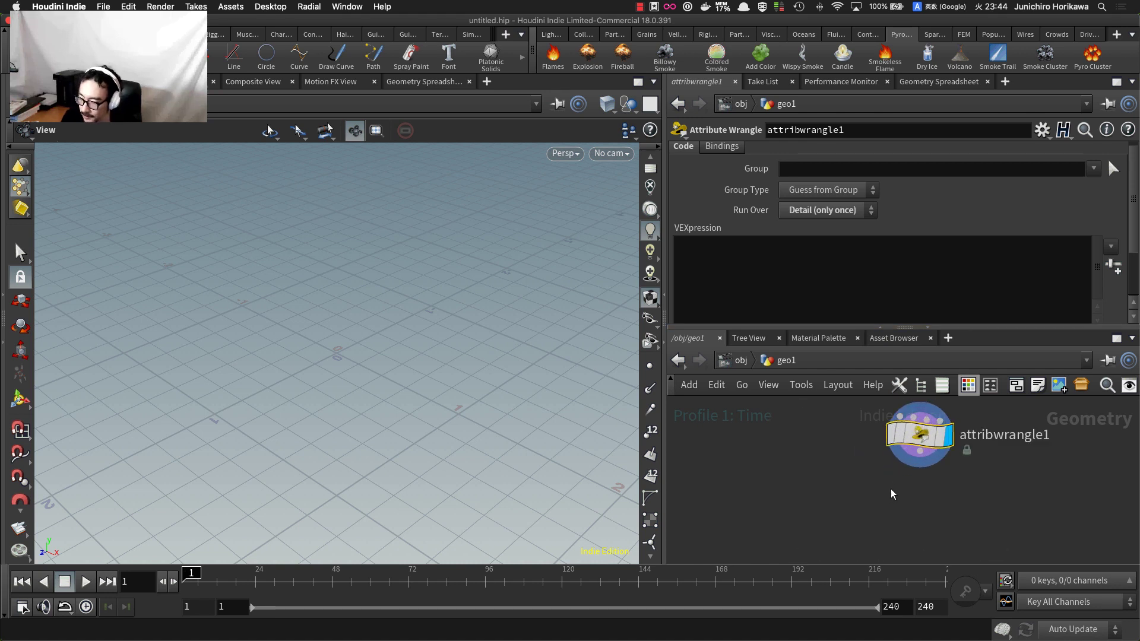
- Rename the Attribute Wrangle node as lissajous
middle_drag(891, 490, 907, 511)
scroll(1007, 461, up, 1)
double_click(1014, 456)
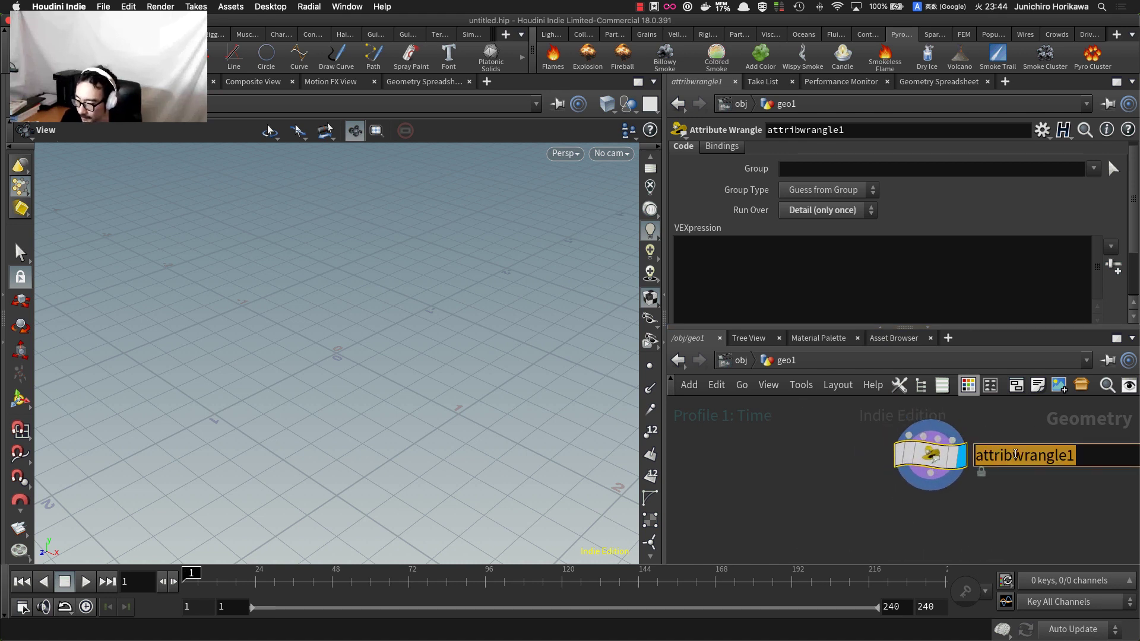
text(lissajous)
key(Return)
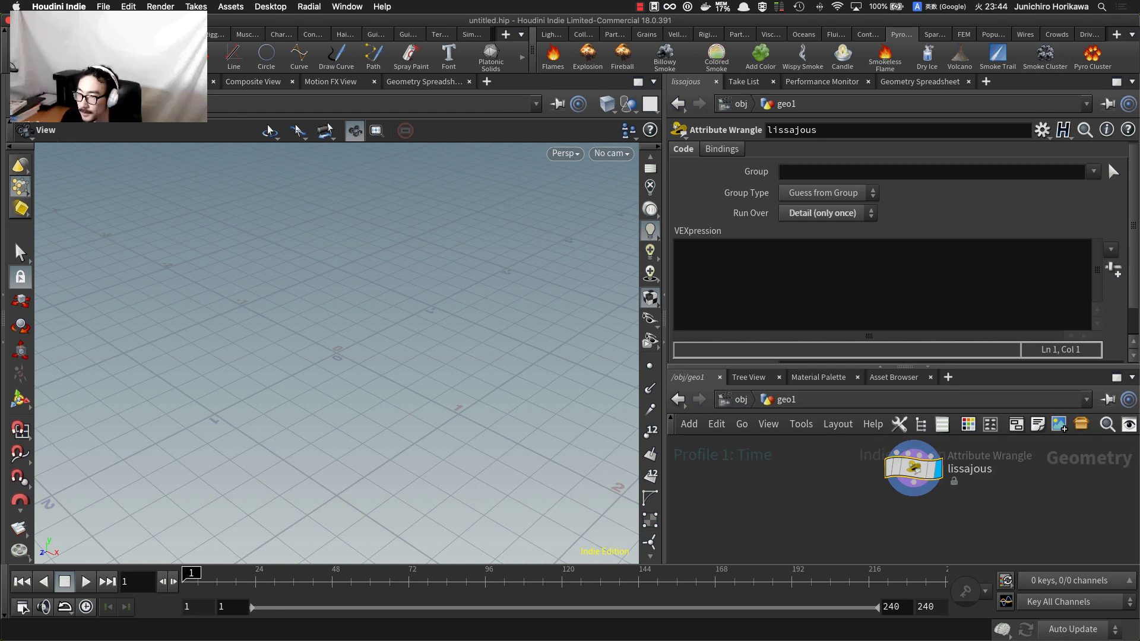
- Begin the wrangle's VEX code by declaring the integer channel variable: int num = chi("num");
click(818, 253)
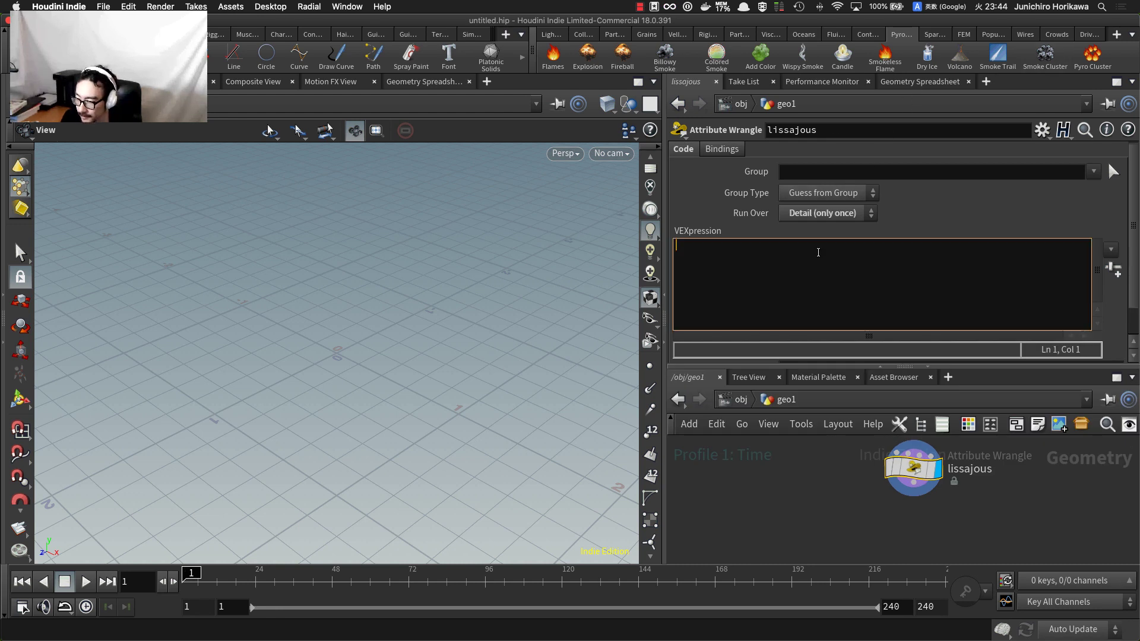
text(int )
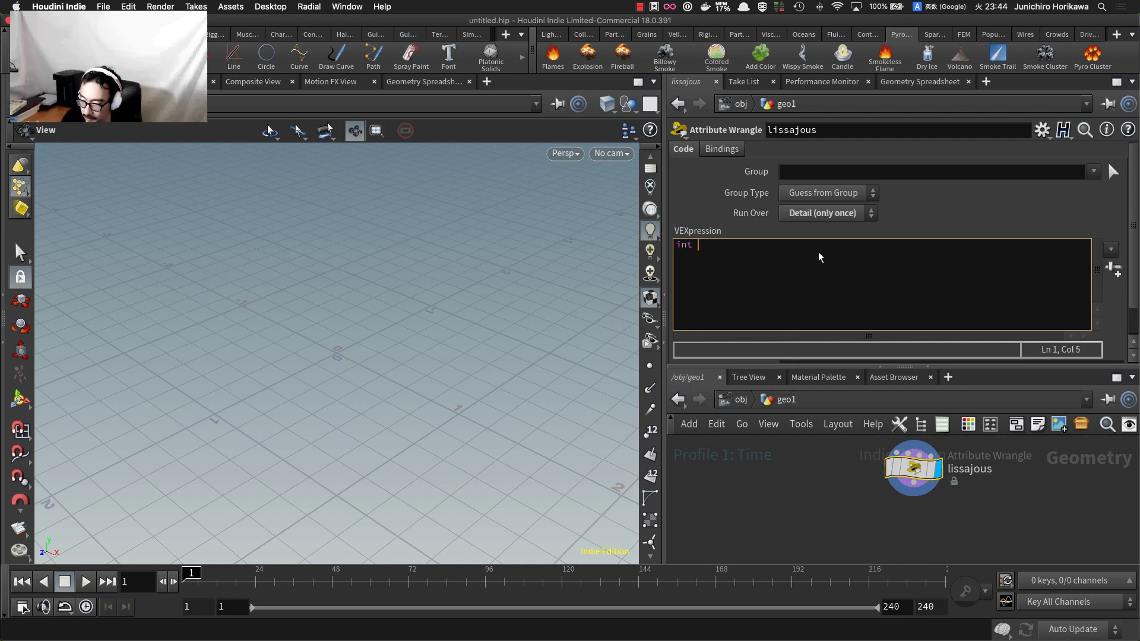
text(num = chi()
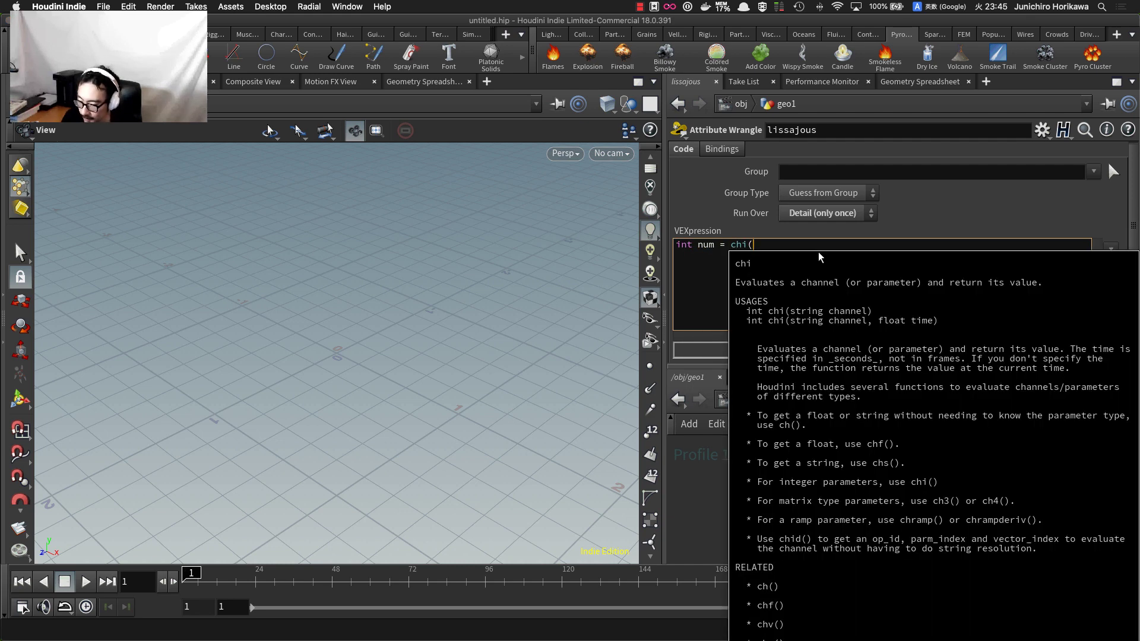
text("num");)
key(Return)
- Check the handwritten equations in Clip Studio Paint, return to Houdini and add the line float ax = chf("ax"); to the code
text(float)
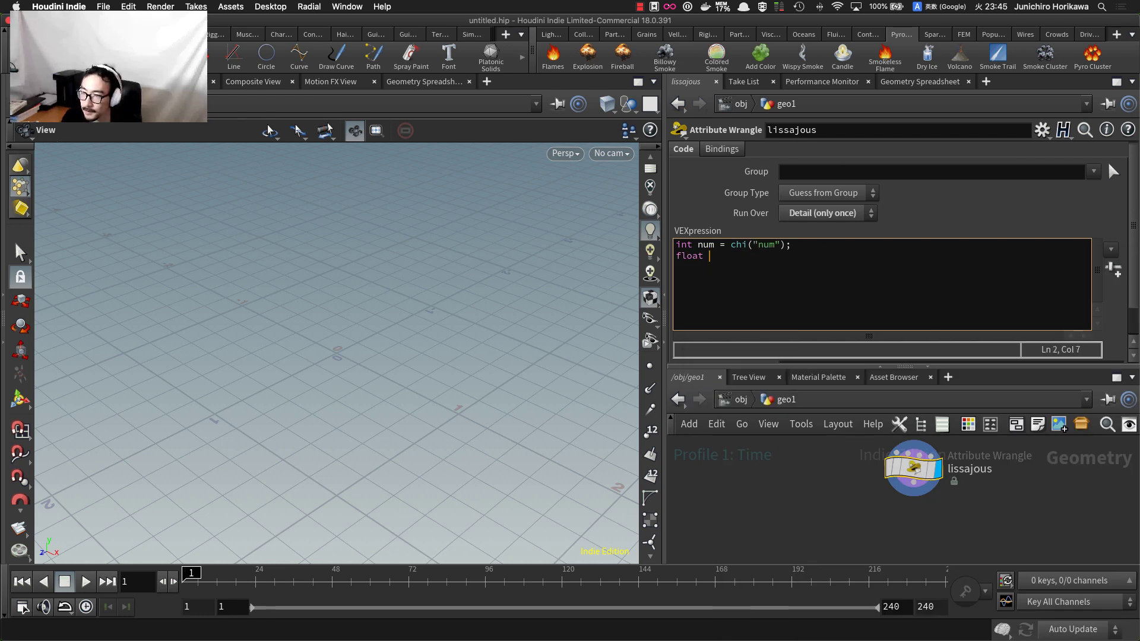
mouse_move(774, 638)
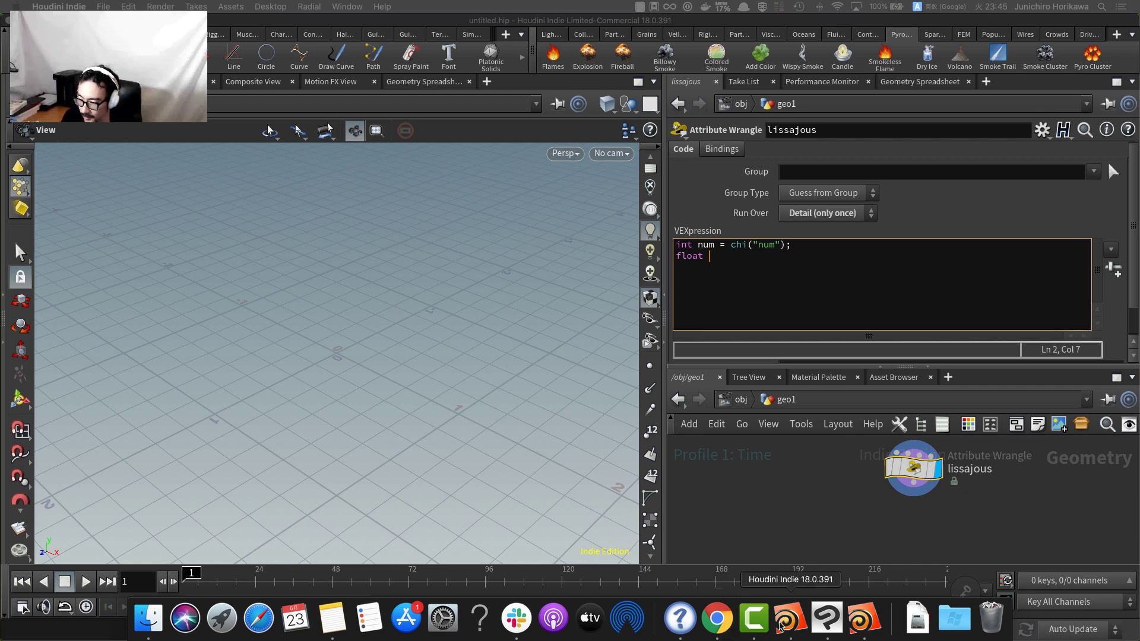
click(825, 622)
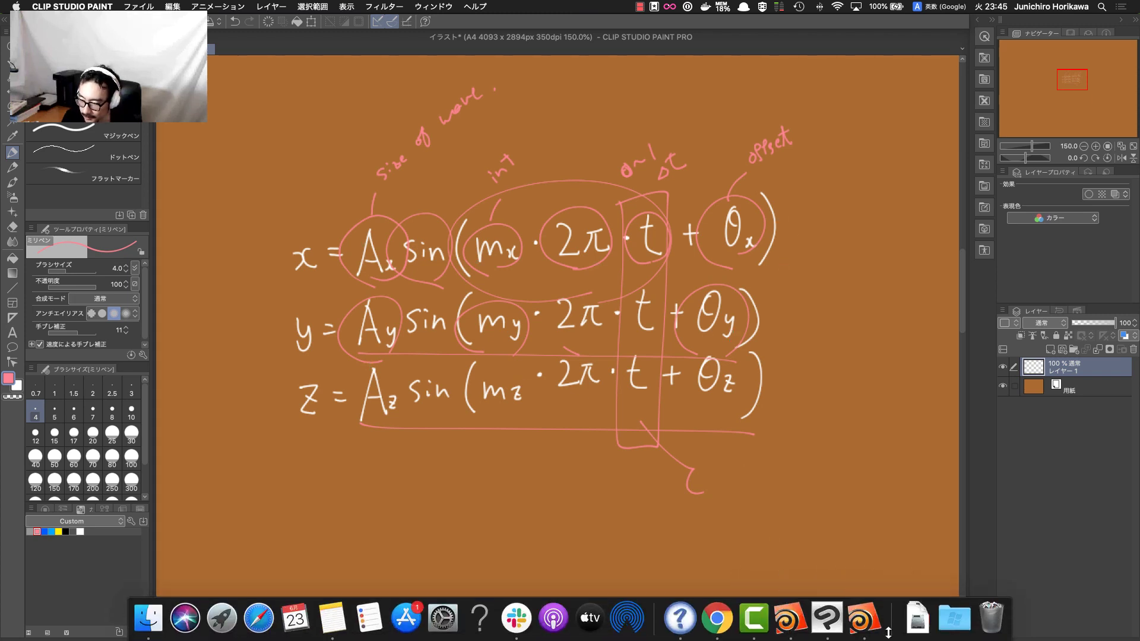
click(864, 620)
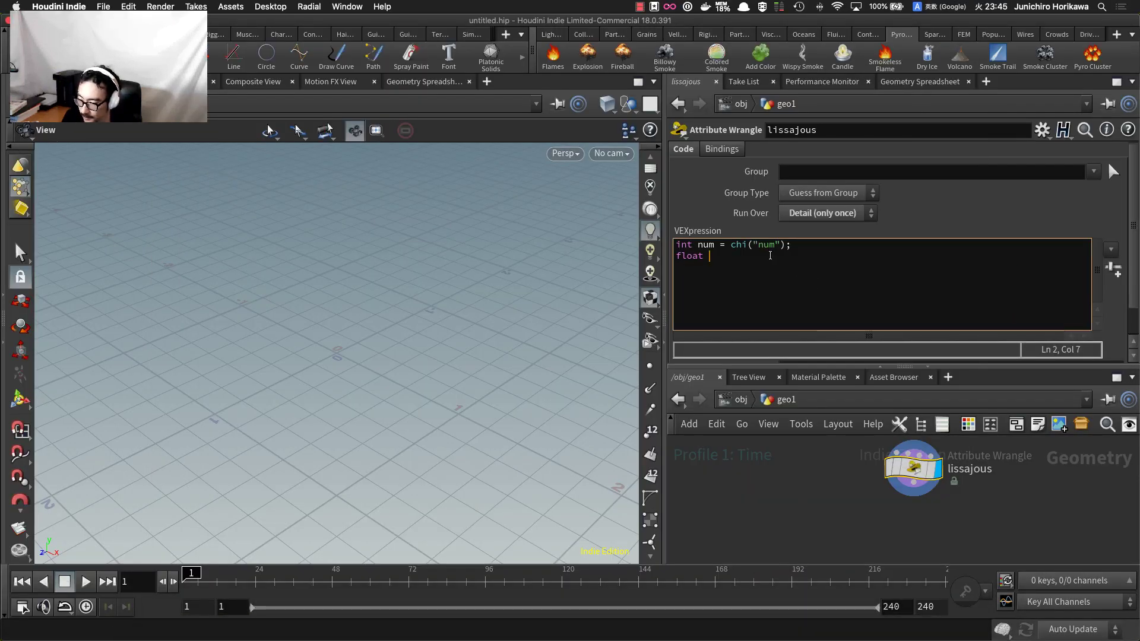
text(ax,)
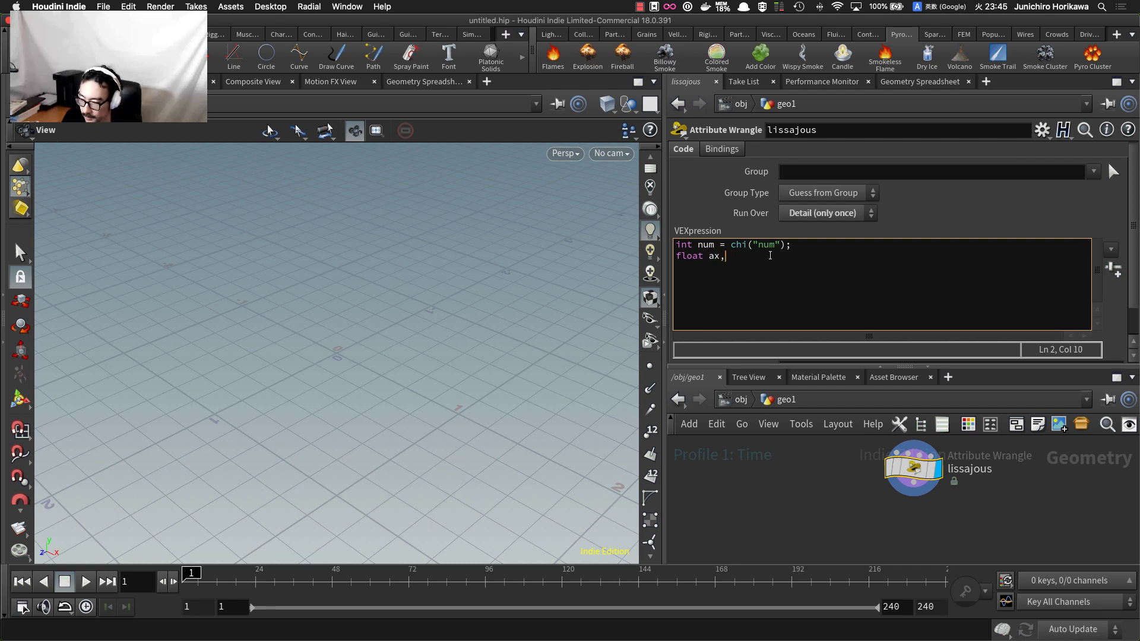
key(BackSpace)
text(= chf)
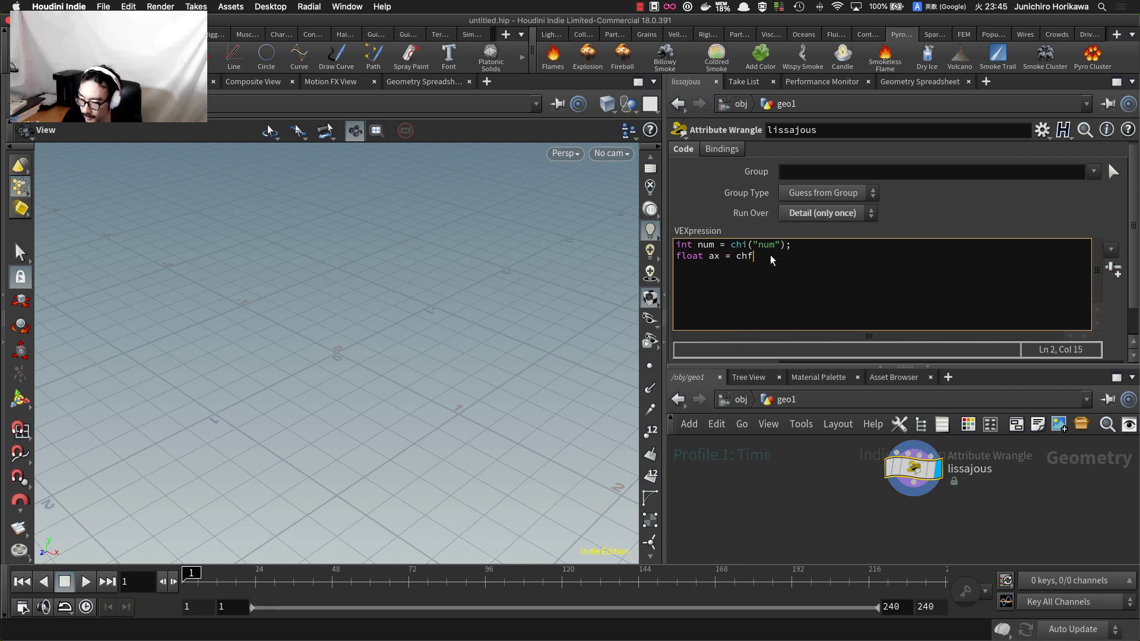
text(("a)
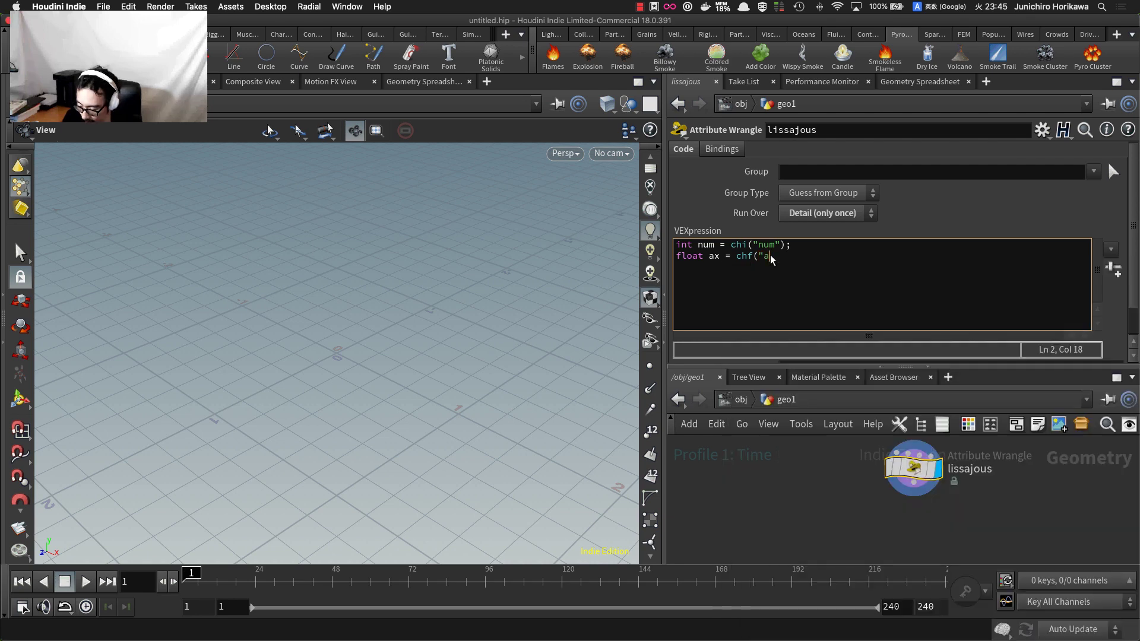
text(x)
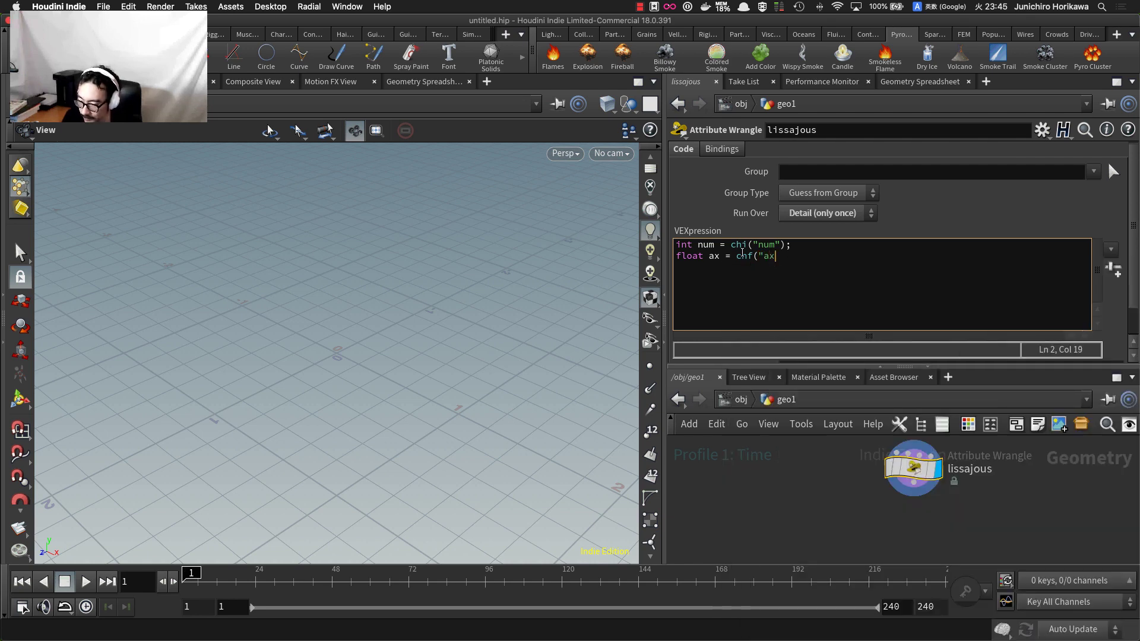
text(");)
key(Return)
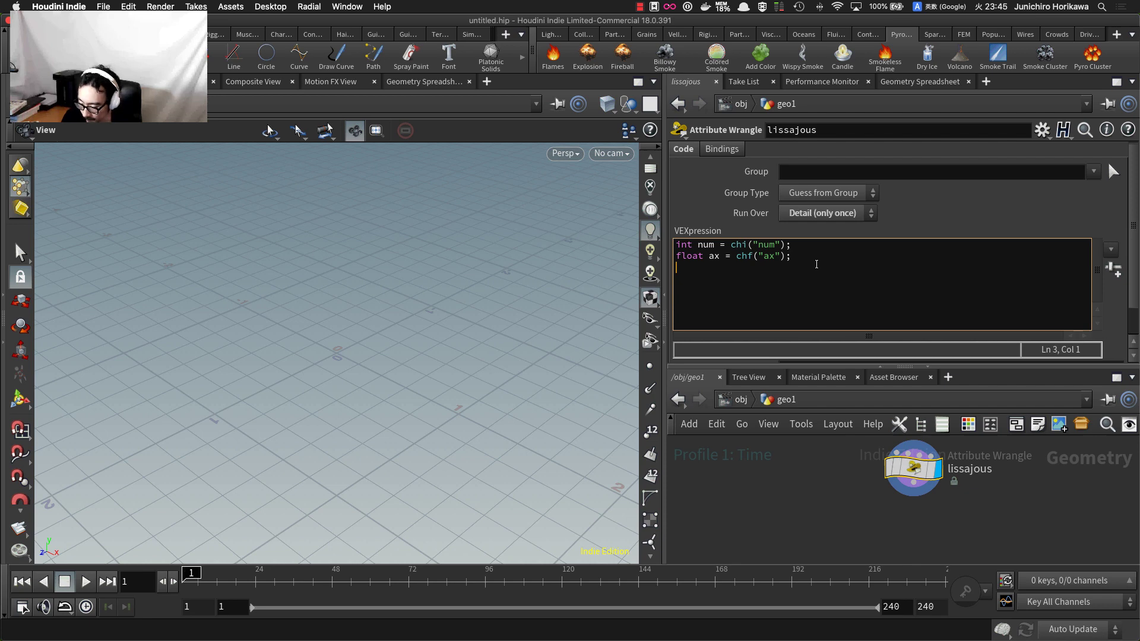
- Declare the y and z amplitudes as float channels: float ay = chf("ay"); and float az = chf("az");
text(flao)
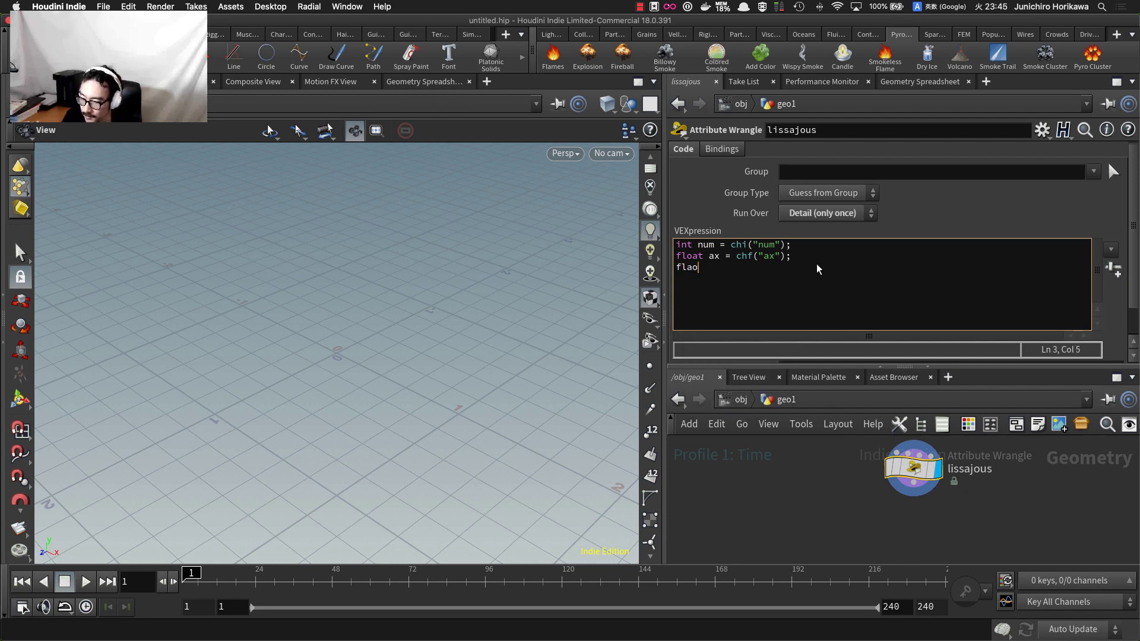
key(BackSpace)
text(oat ay = chf("ay");)
key(Return)
text(float az = chf("az");)
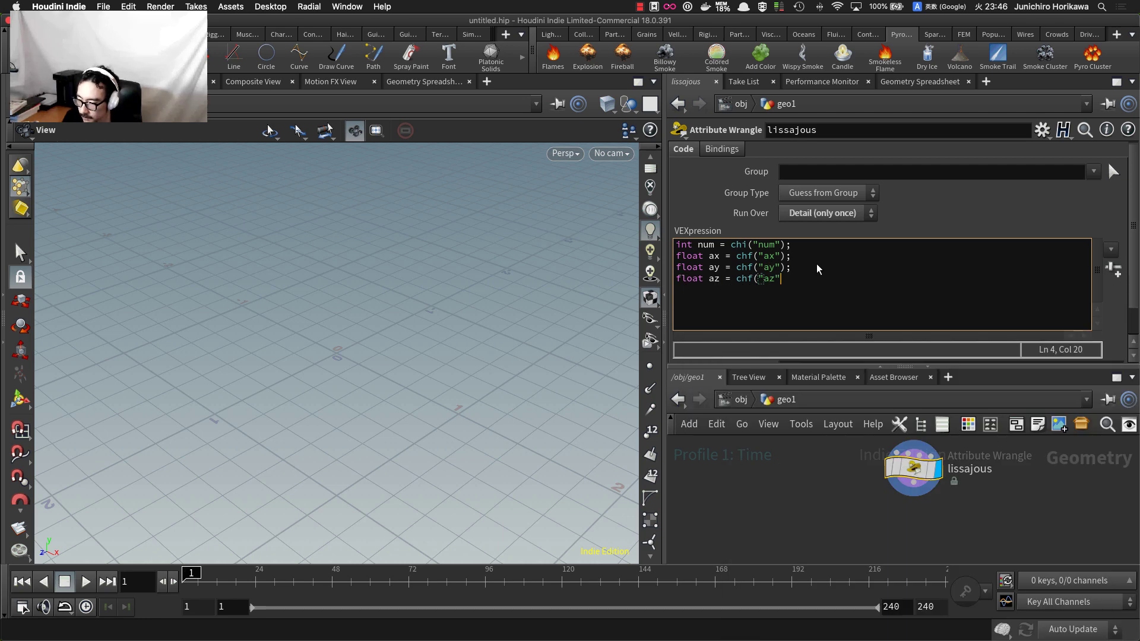
key(Return)
- Declare the integer multipliers mx, my and mz with chi("mx"), chi("my") and chi("mz"), each on its own line
text(int mx = chi("mx");)
key(Return)
text(int my = chi("my");)
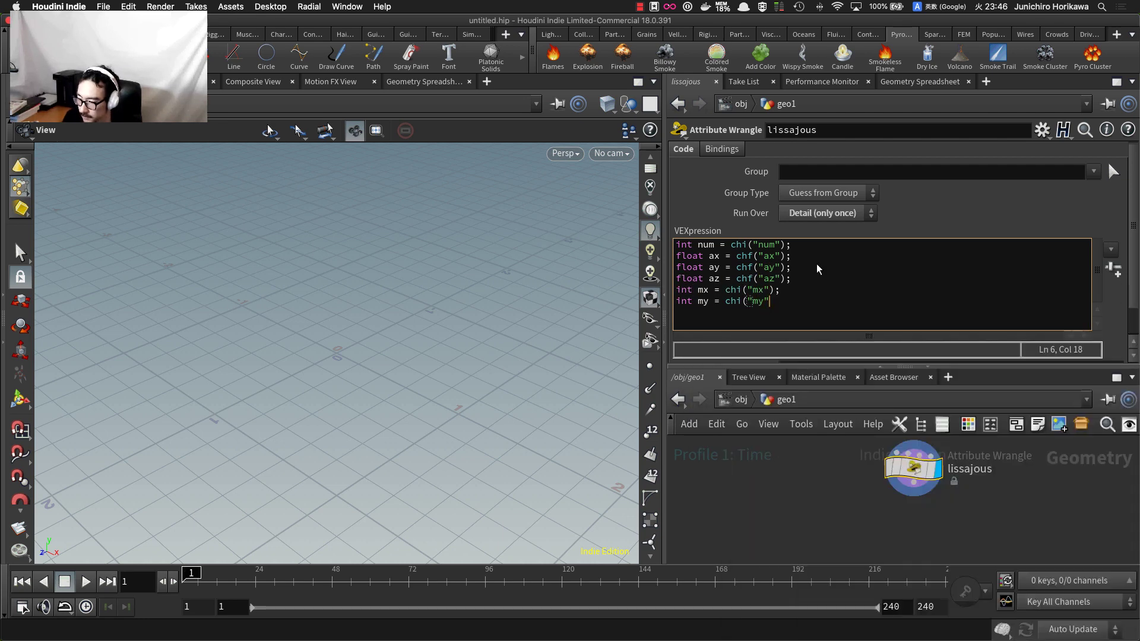
key(Return)
text(int mz = chi("mz");)
key(Return)
- Declare the float offsets thetax, thetay and thetaz with chf("thetax"), chf("thetay") and chf("thetaz"), each on its own line
scroll(1110, 279, down, 2)
text(float )
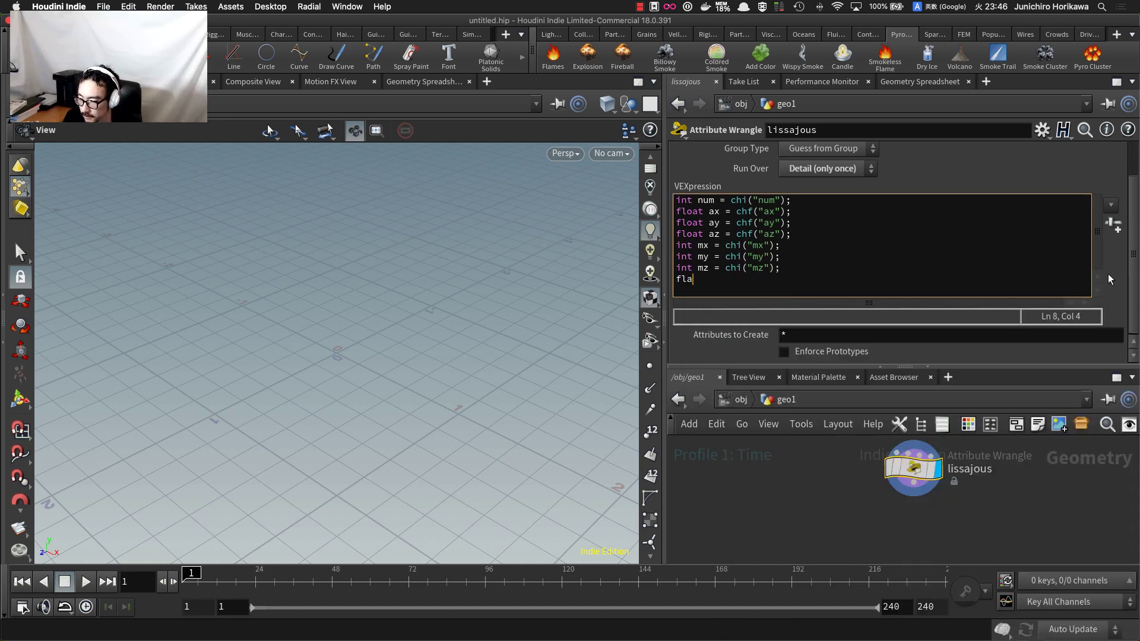
text(thetax = chf("thetax");)
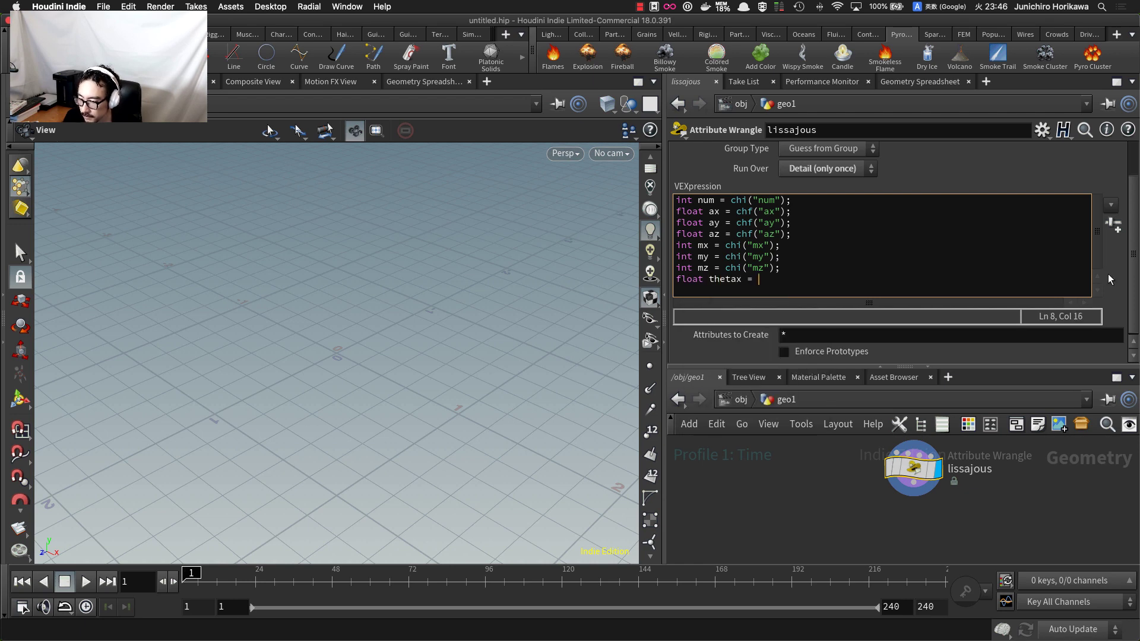
key(Return)
text(float thetay = chf("thetay");)
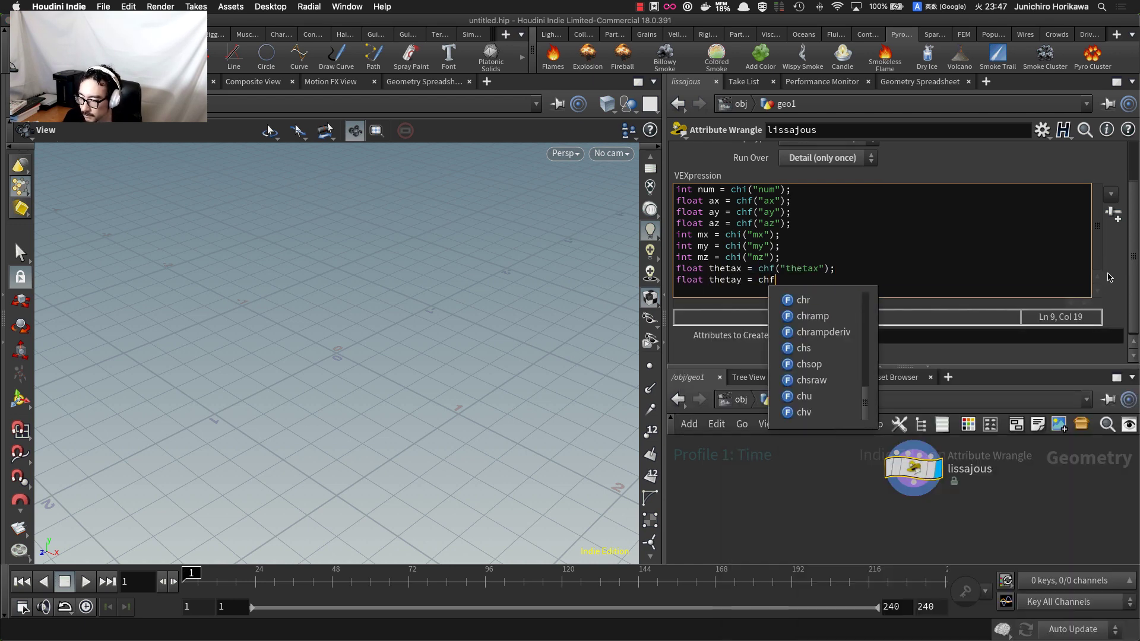
key(Return)
text(float thetaz = chf("theta)
text(z");)
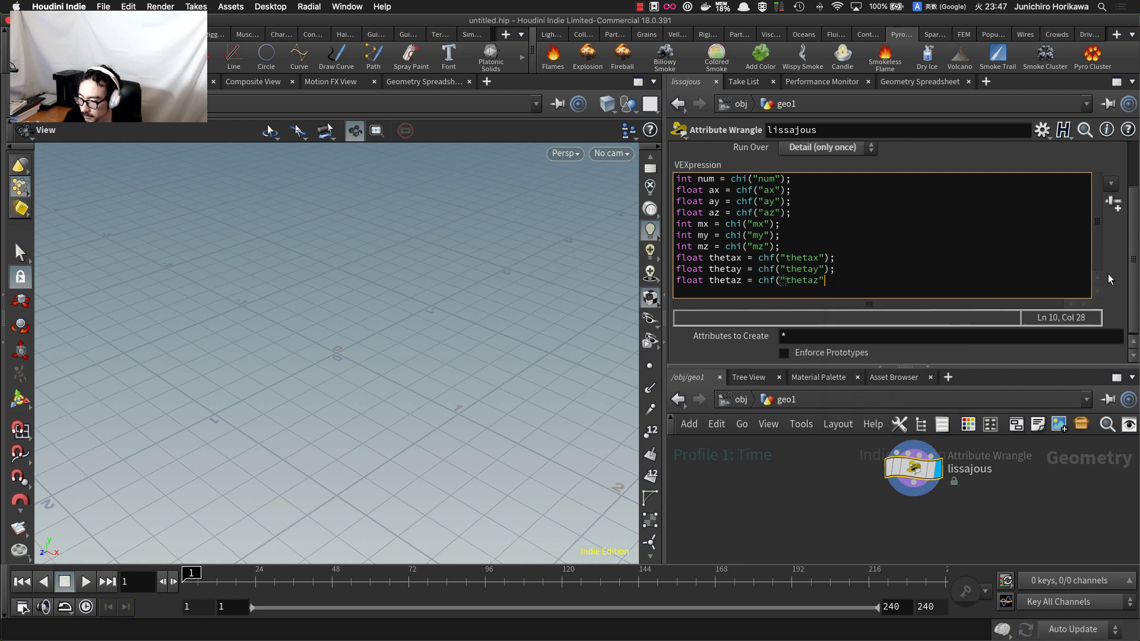
- Create spare parameters for all channels referenced in the VEX code and set Num to 10
click(1113, 204)
scroll(989, 204, down, 8)
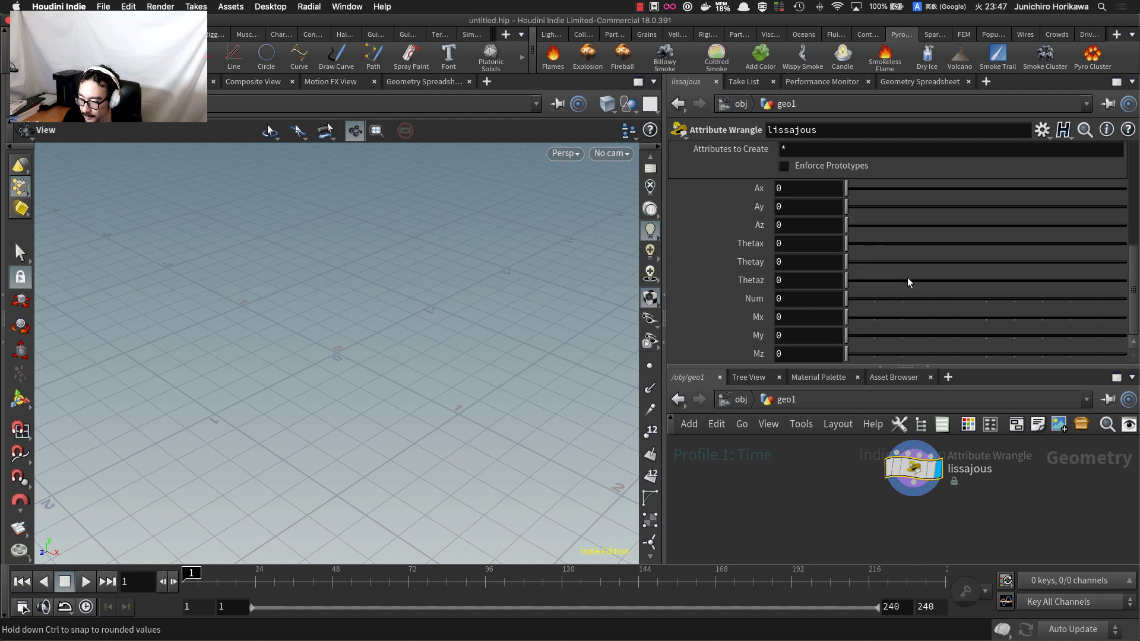
drag(906, 298, 1126, 299)
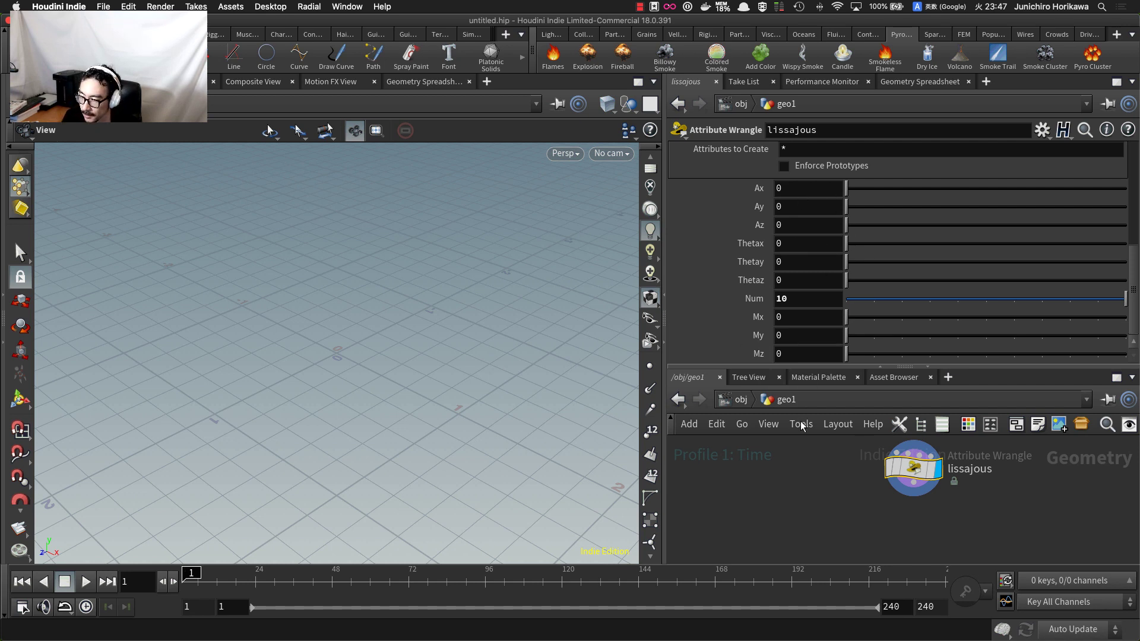
- Add a Null node beside the lissajous wrangle in the geometry network
middle_drag(807, 467, 855, 494)
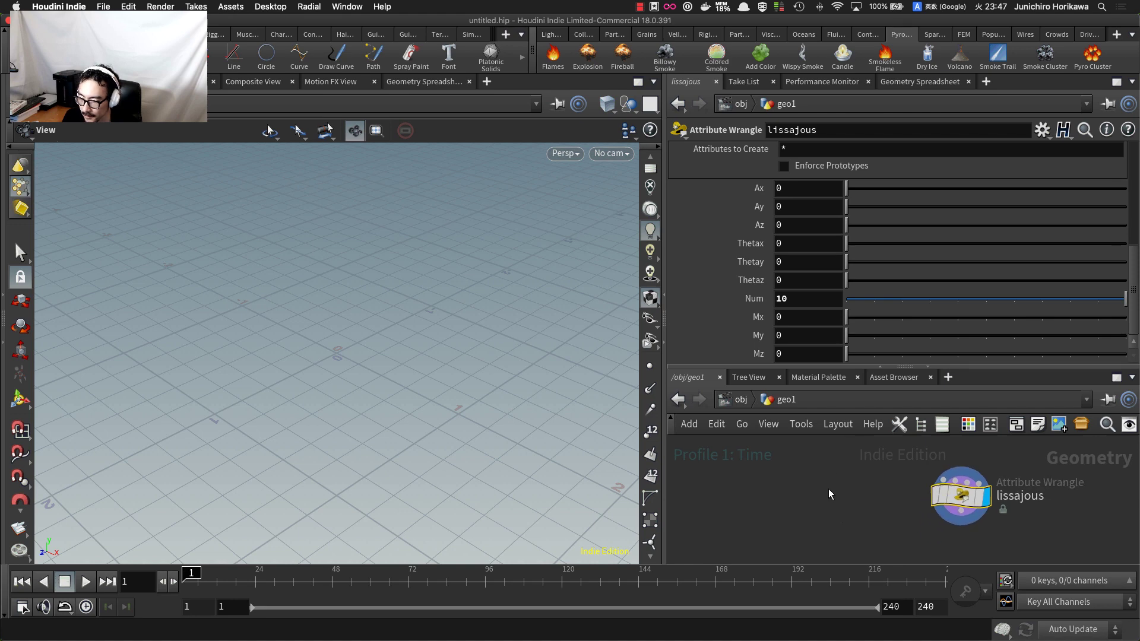
key(Tab)
text(null)
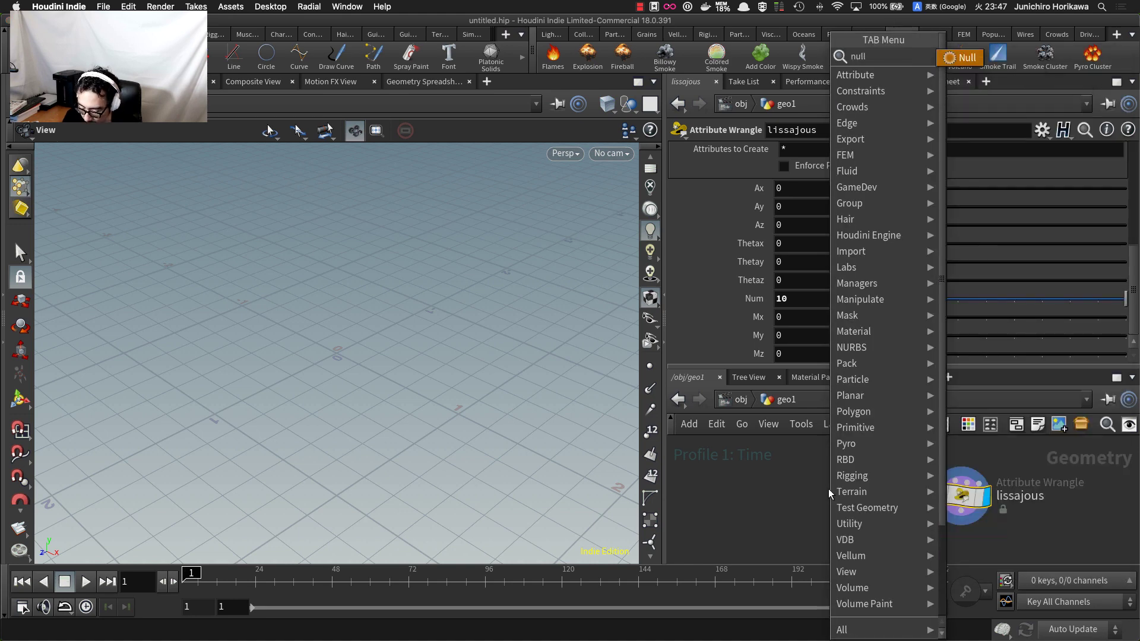
key(Return)
click(766, 477)
- Rename the Null node as CONTROLLER
double_click(808, 476)
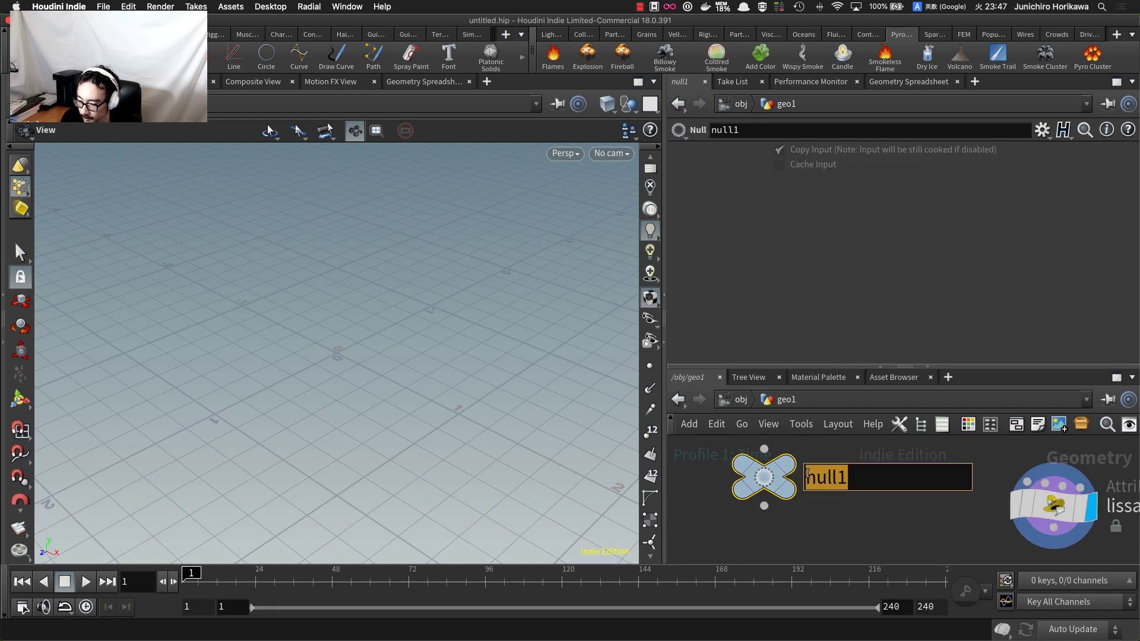
text(CONTO)
key(BackSpace)
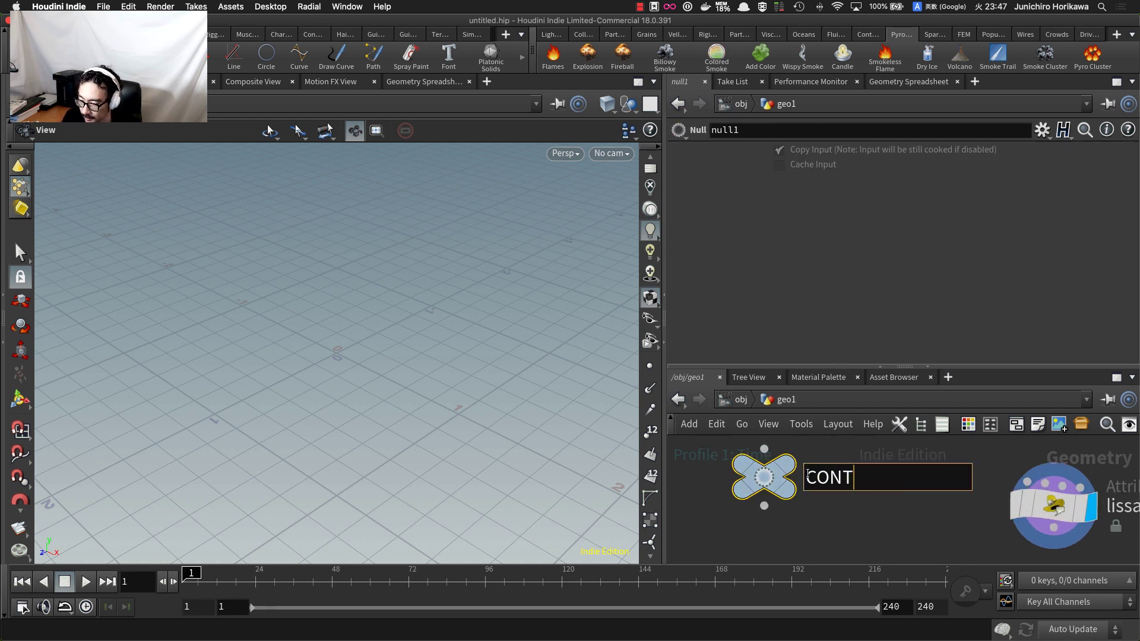
text(o)
key(BackSpace)
text(OLE)
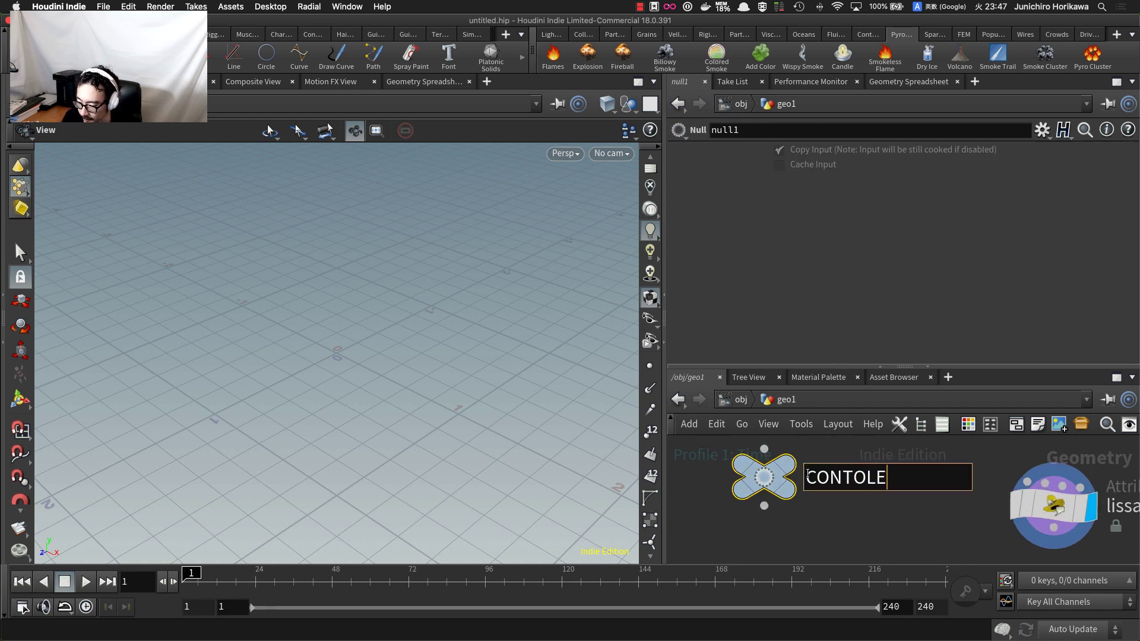
key(BackSpace)
text(LER)
key(Return)
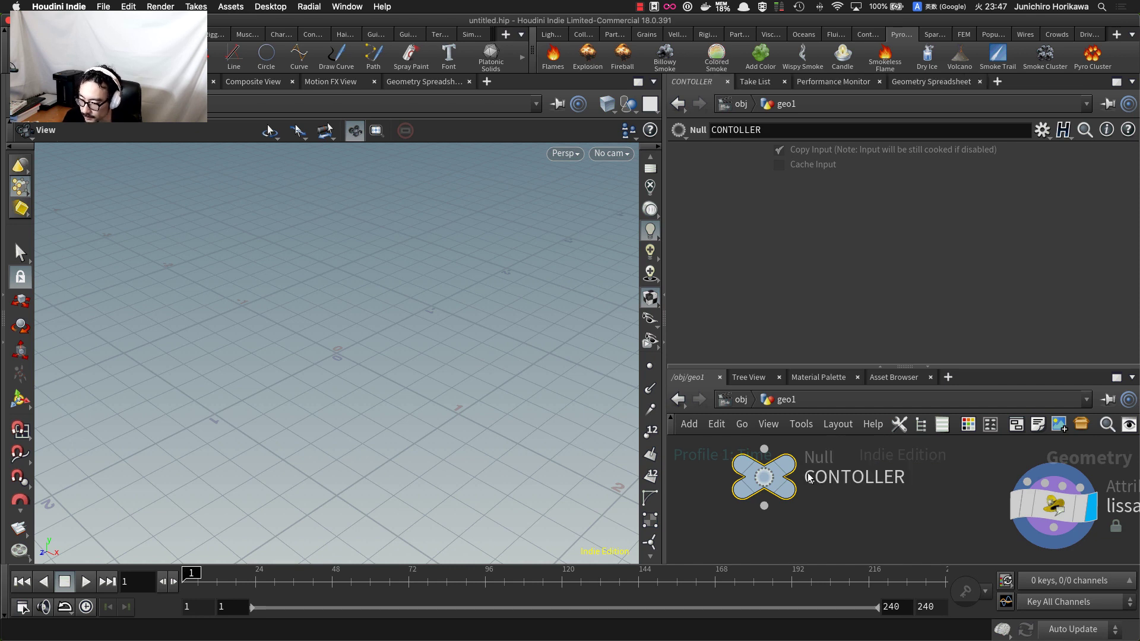
click(845, 476)
click(856, 487)
text(R)
key(Return)
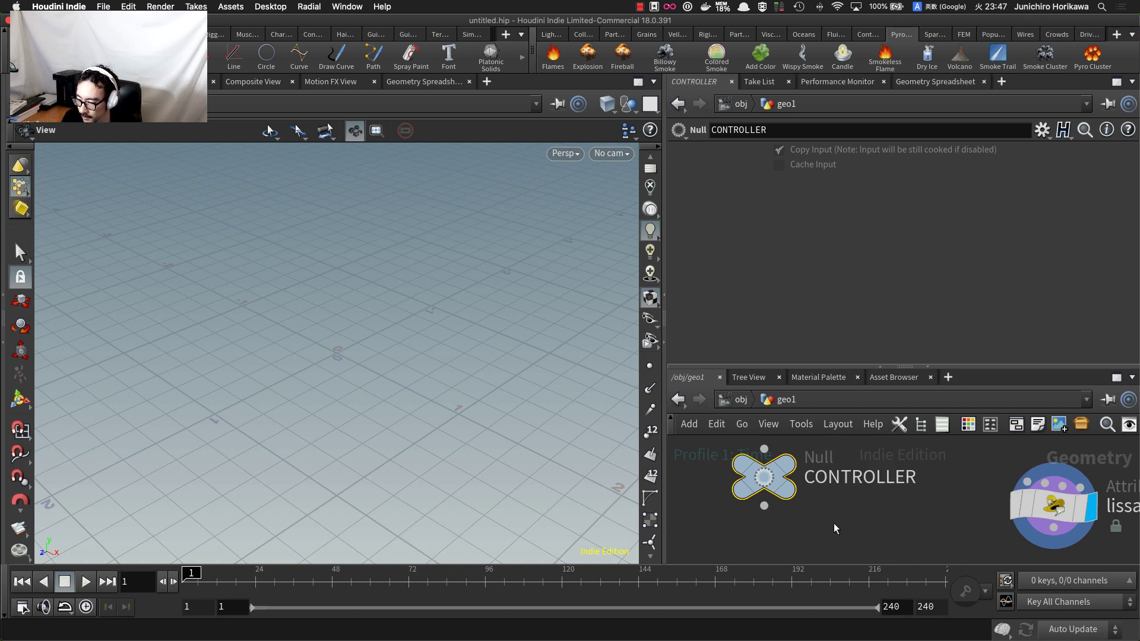
- Color the CONTROLLER node dark blue using the network's color palette, and close the palette
key(c)
click(1069, 528)
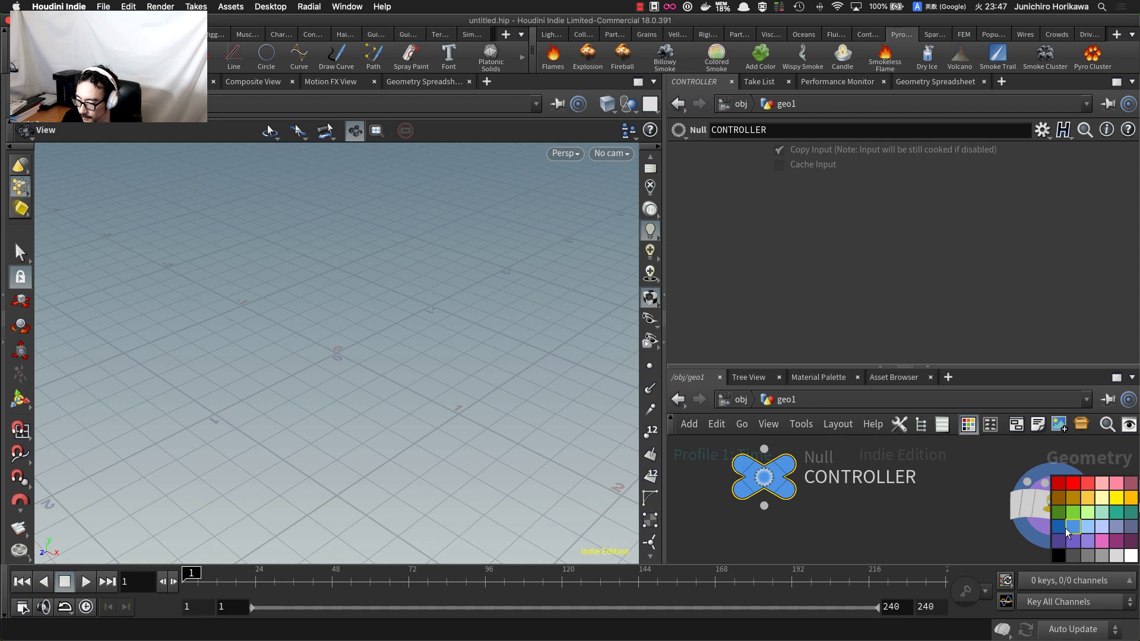
click(1060, 529)
click(921, 530)
key(c)
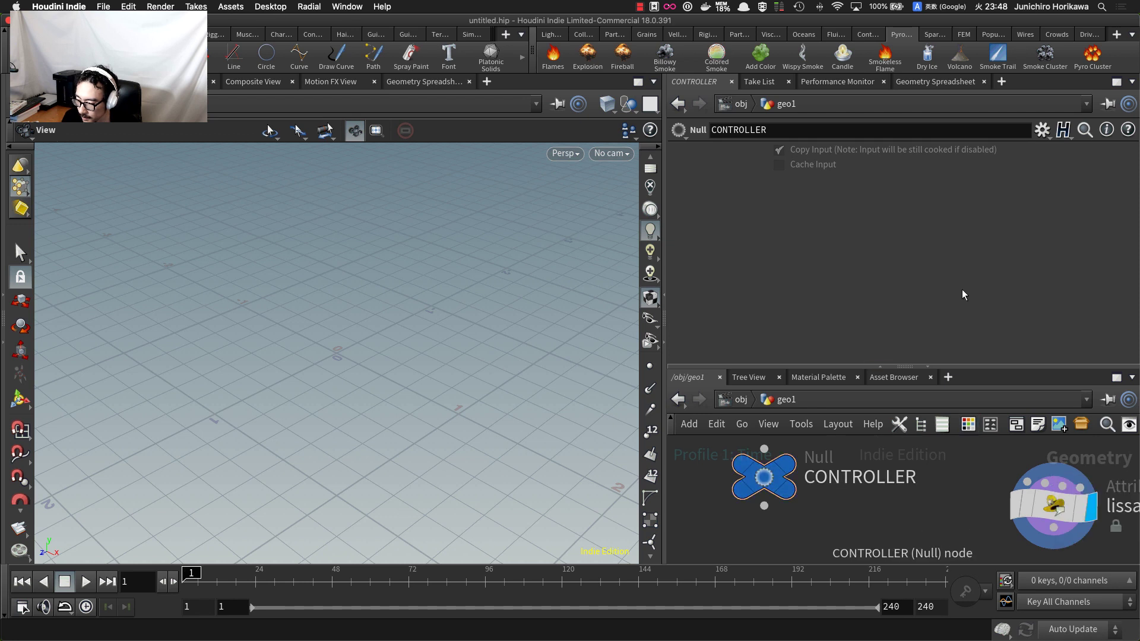
- Open the parameter interface editor for the CONTROLLER node and move its window clear of the node network
click(1040, 132)
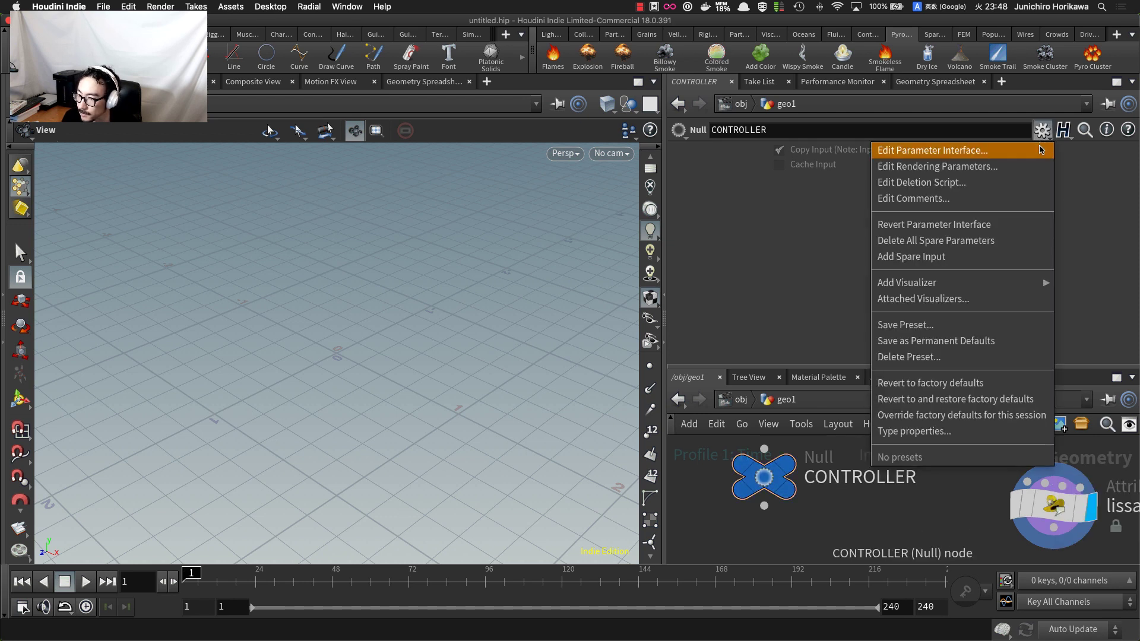
click(1025, 151)
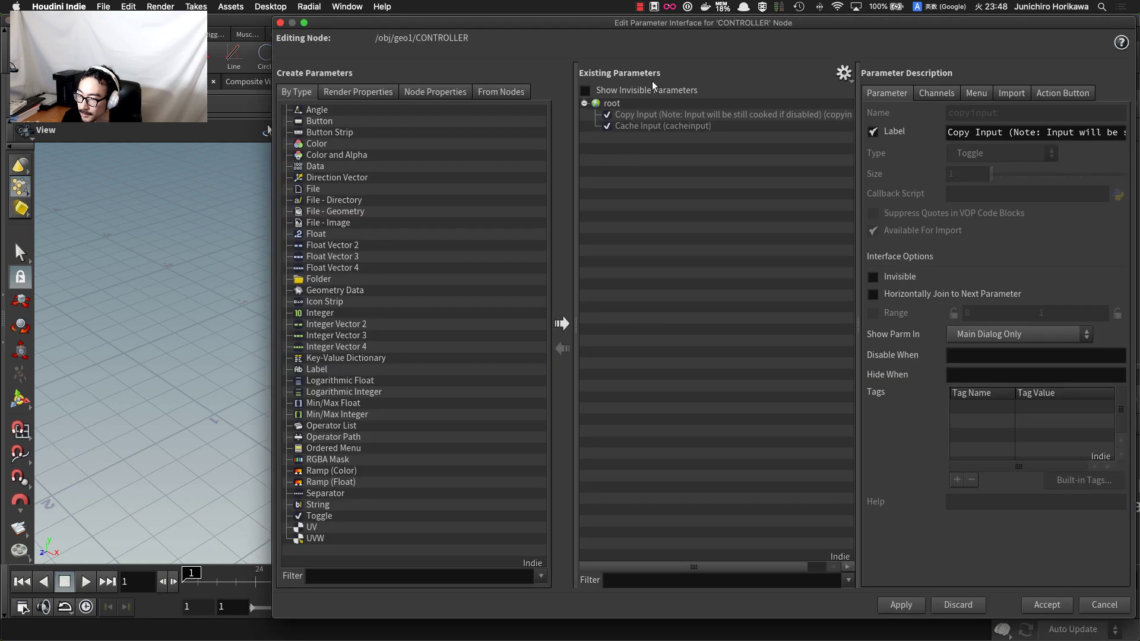
drag(669, 24, 420, 28)
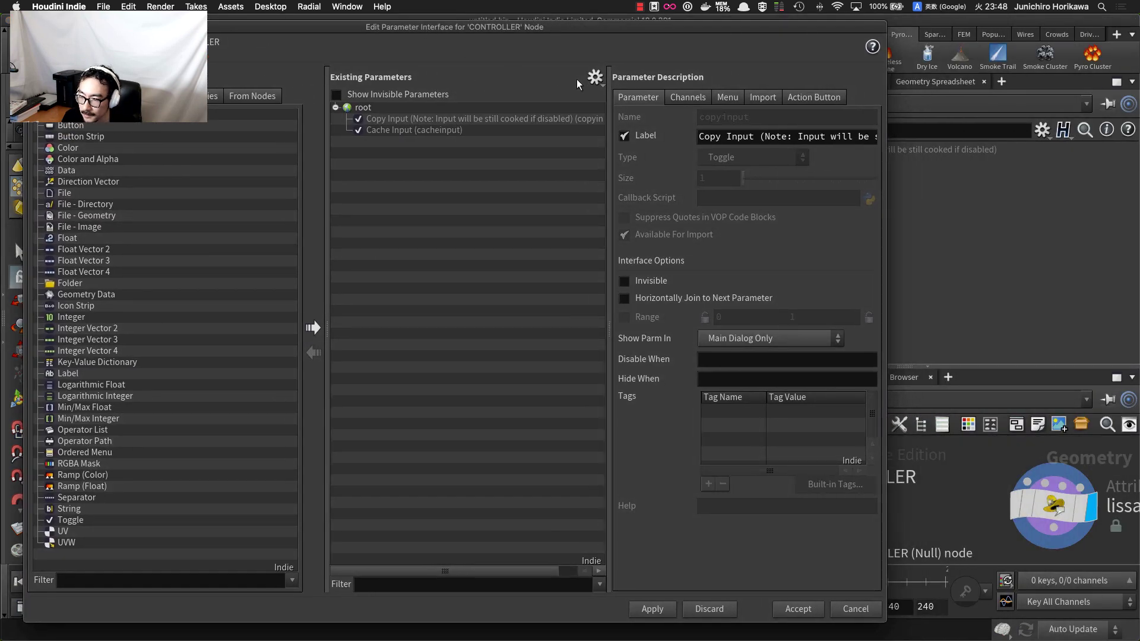
- Disable Forbid Linking Parameters from Outside this Subnet, and show the lissajous wrangle's channel parameters beside the narrowed interface editor window
click(596, 82)
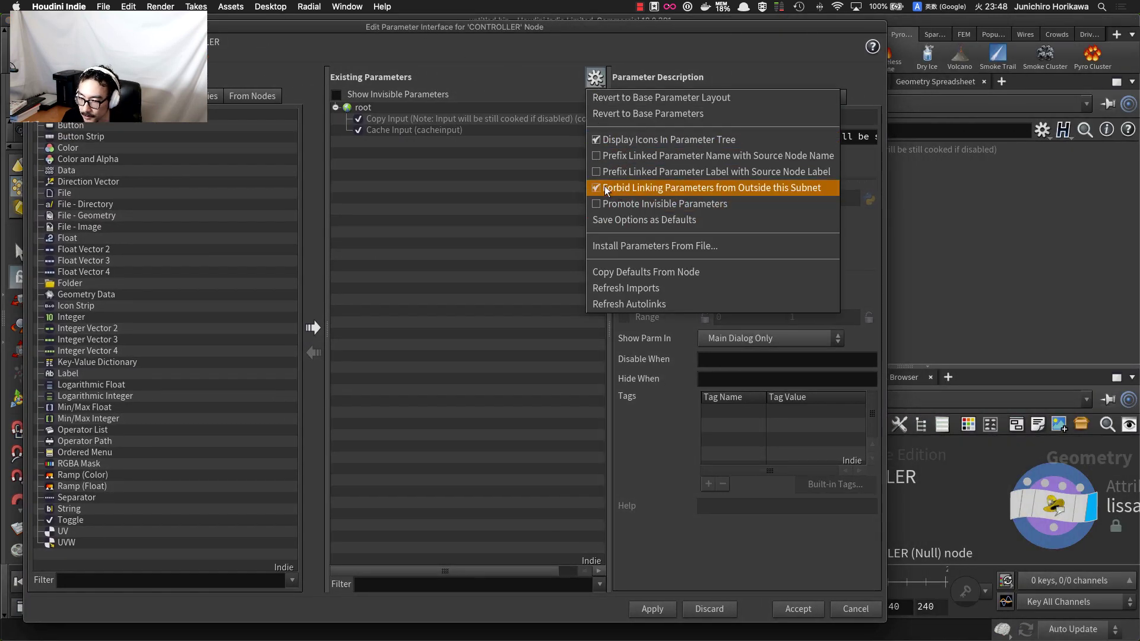
click(625, 188)
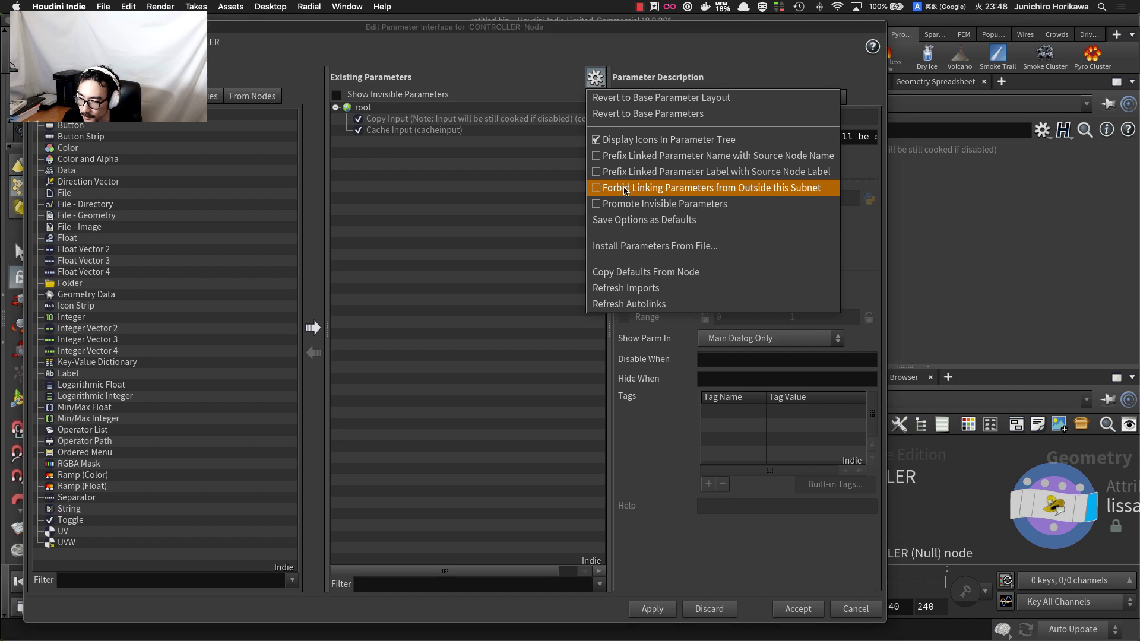
click(1050, 505)
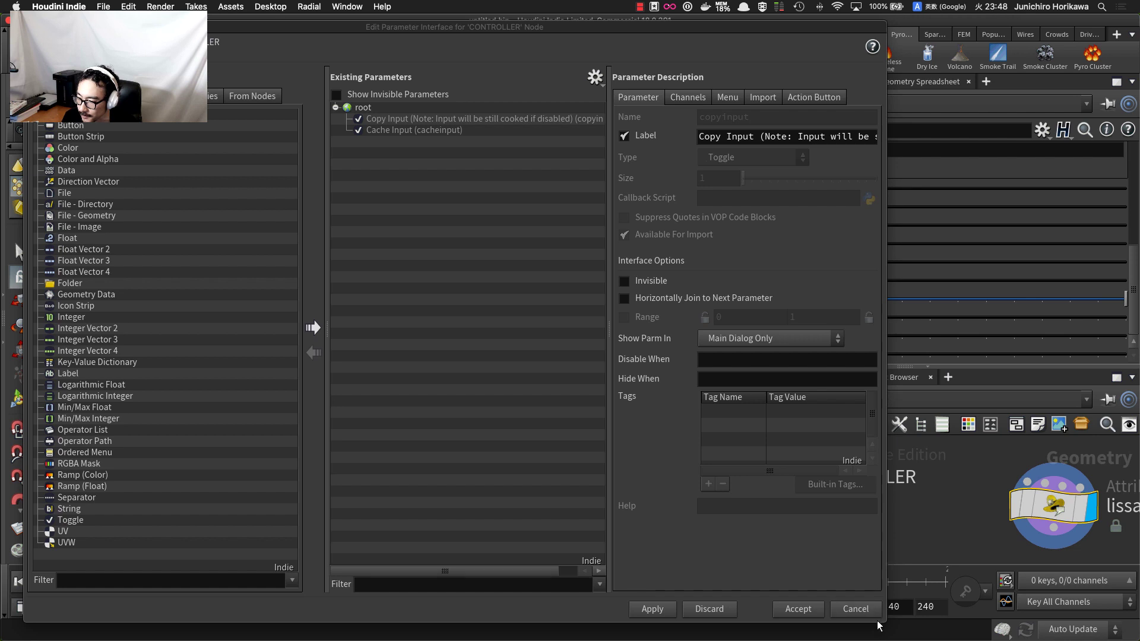
drag(884, 623, 648, 606)
scroll(775, 261, up, 1)
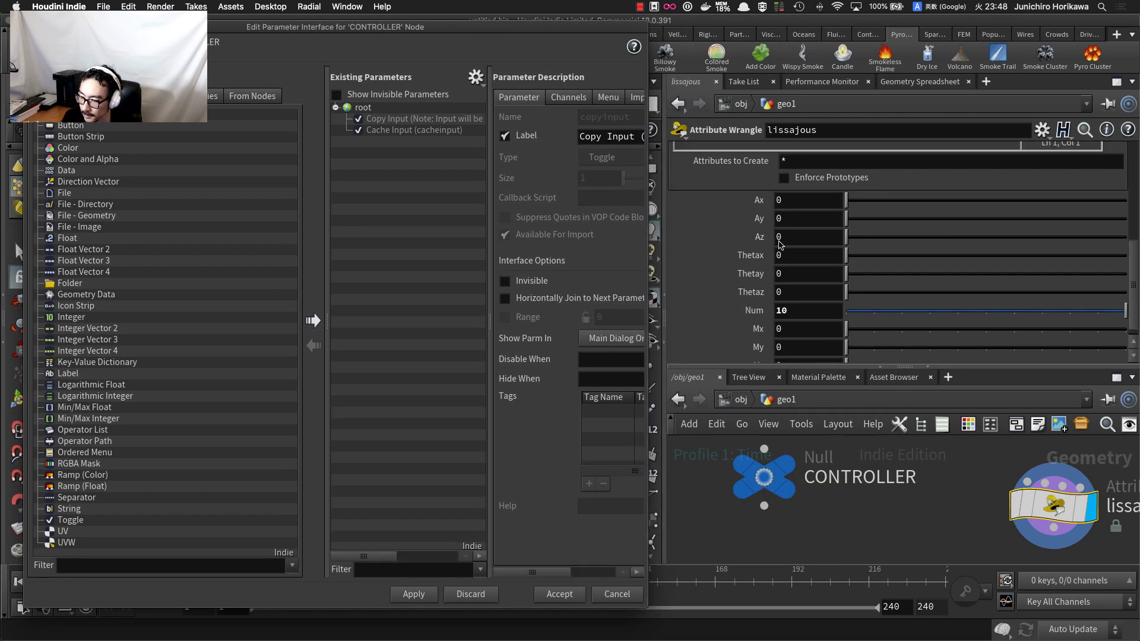
scroll(770, 245, down, 1)
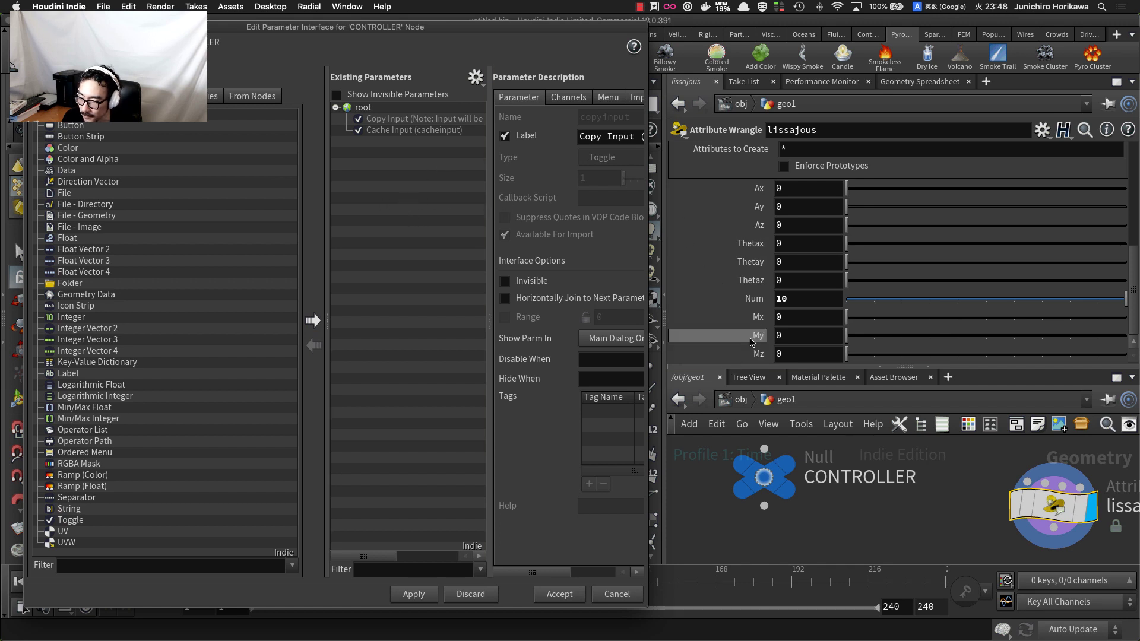
- Add the wrangle's Num, Ax, Ay and Az parameters to the CONTROLLER's existing parameters as linked parameters
drag(757, 299, 384, 187)
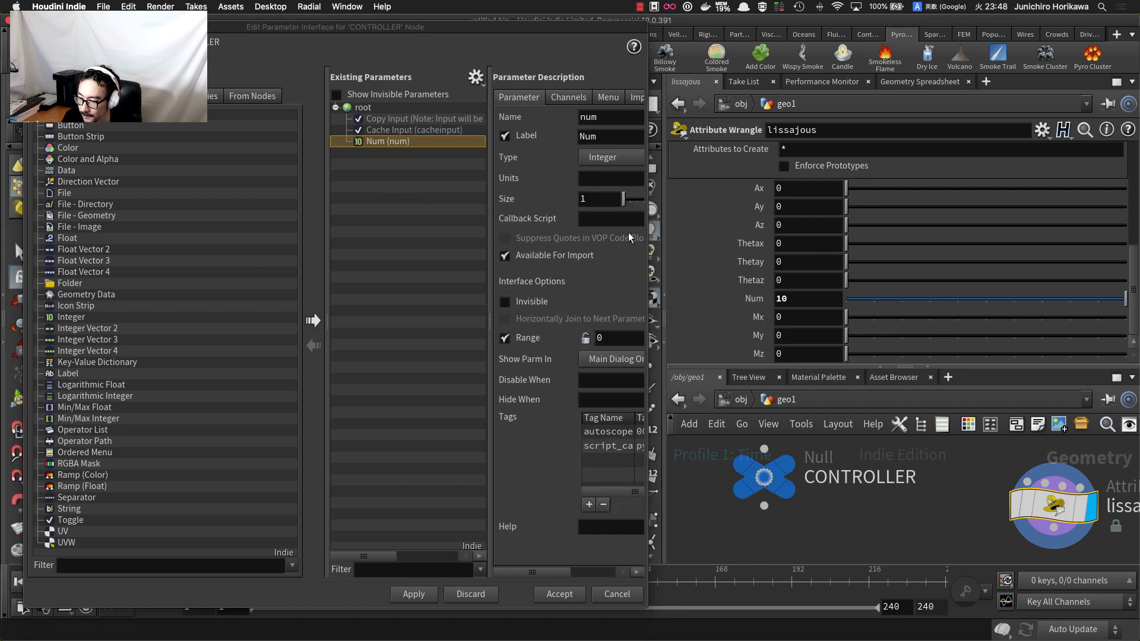
drag(759, 189, 363, 108)
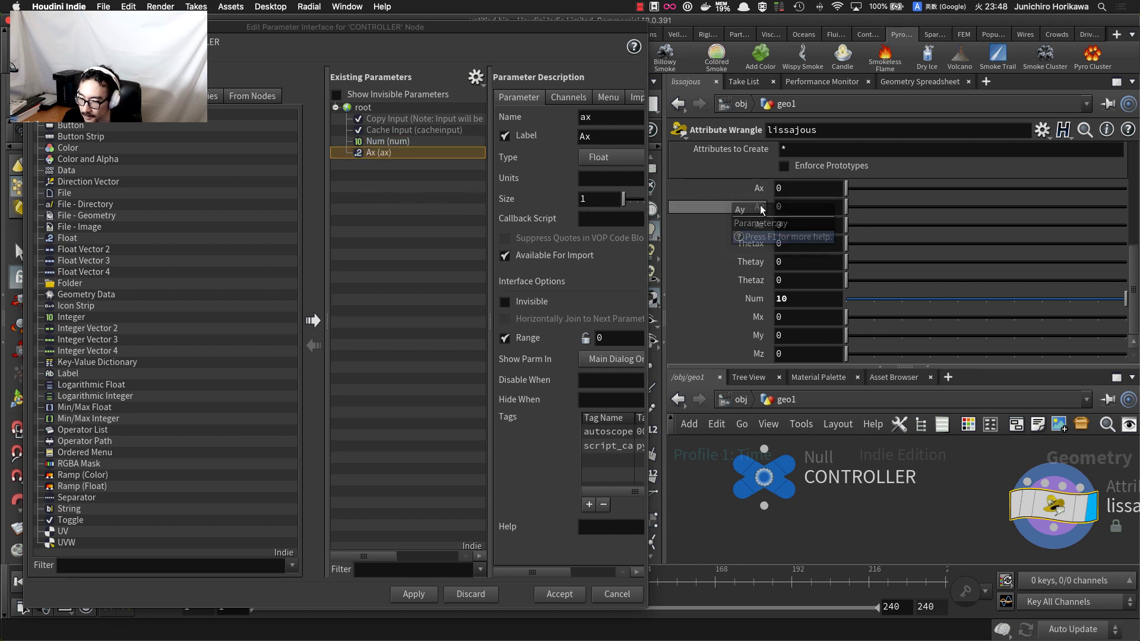
drag(761, 209, 364, 109)
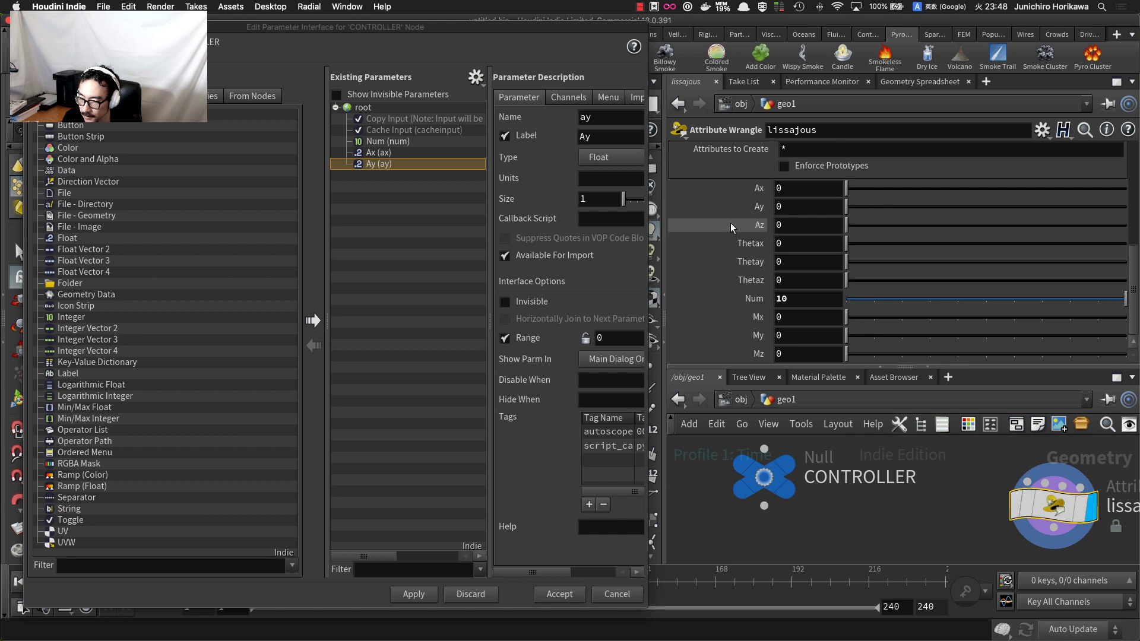
drag(730, 225, 365, 109)
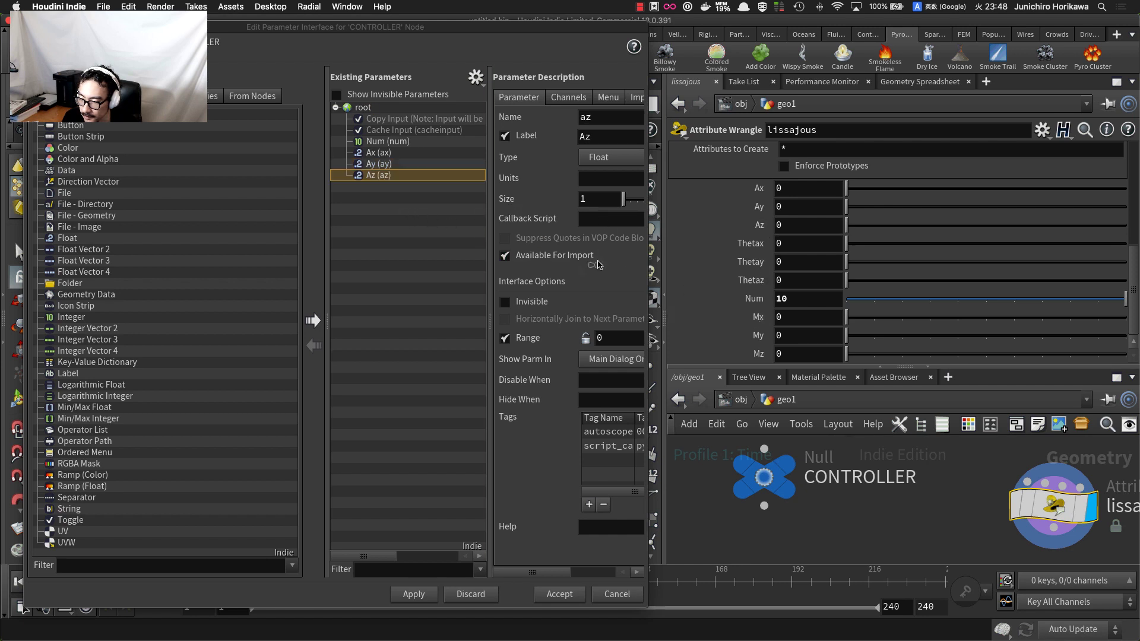
- Add the wrangle's Mx, My, Mz, Thetax, Thetay and Thetaz parameters below Az in the CONTROLLER's existing parameters
drag(598, 265, 416, 223)
drag(760, 336, 421, 240)
drag(757, 355, 406, 258)
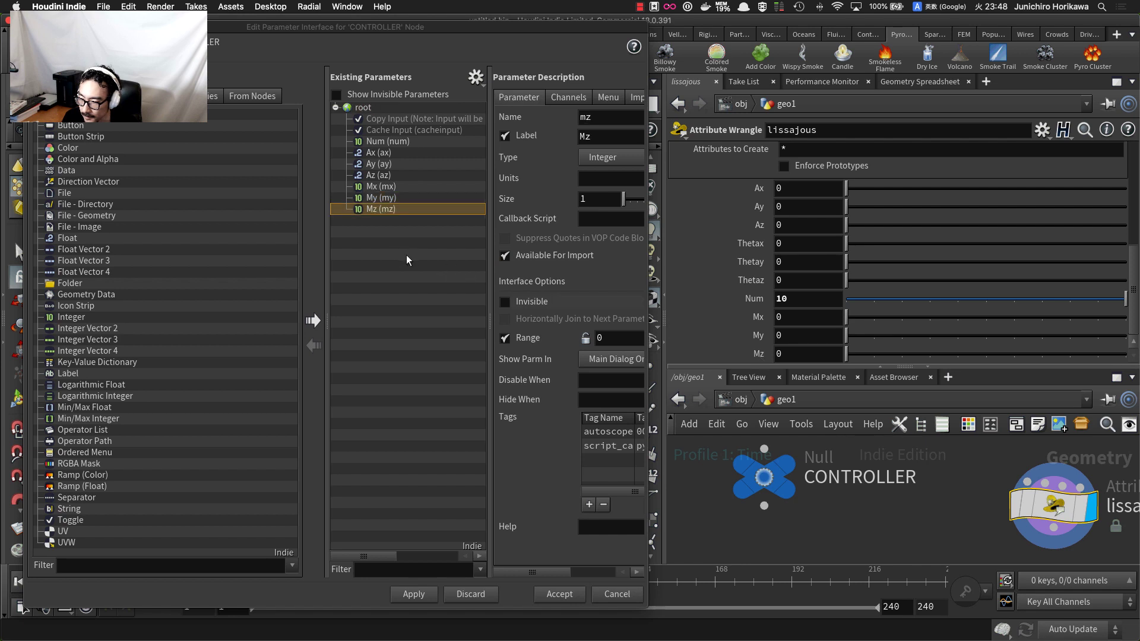
drag(754, 244, 442, 262)
drag(766, 266, 428, 237)
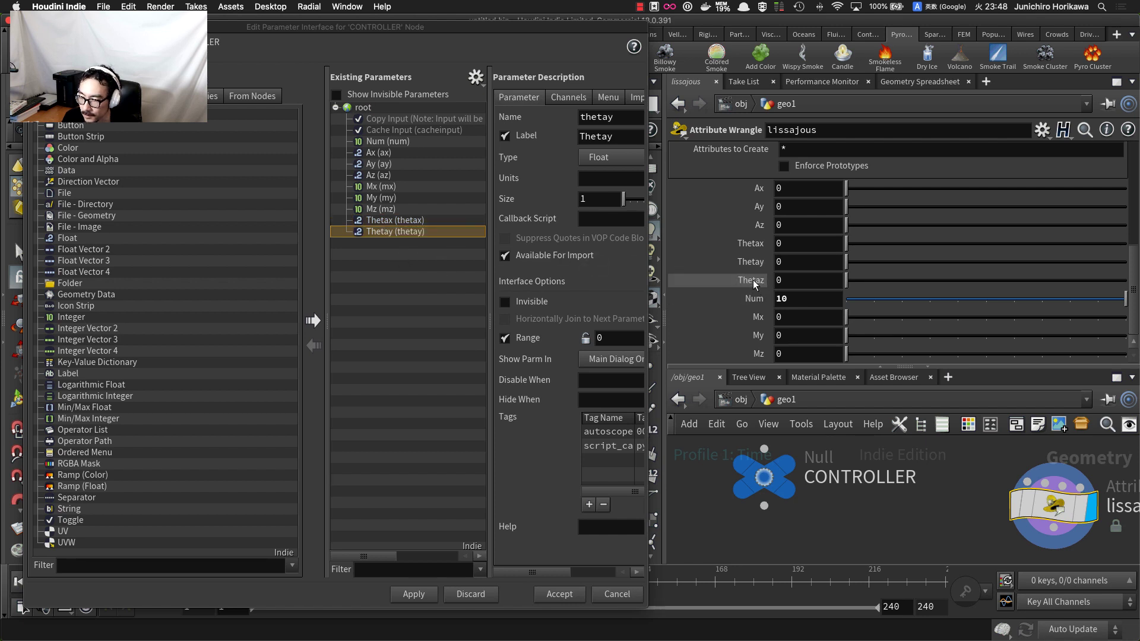
drag(753, 280, 409, 303)
click(411, 318)
click(410, 119)
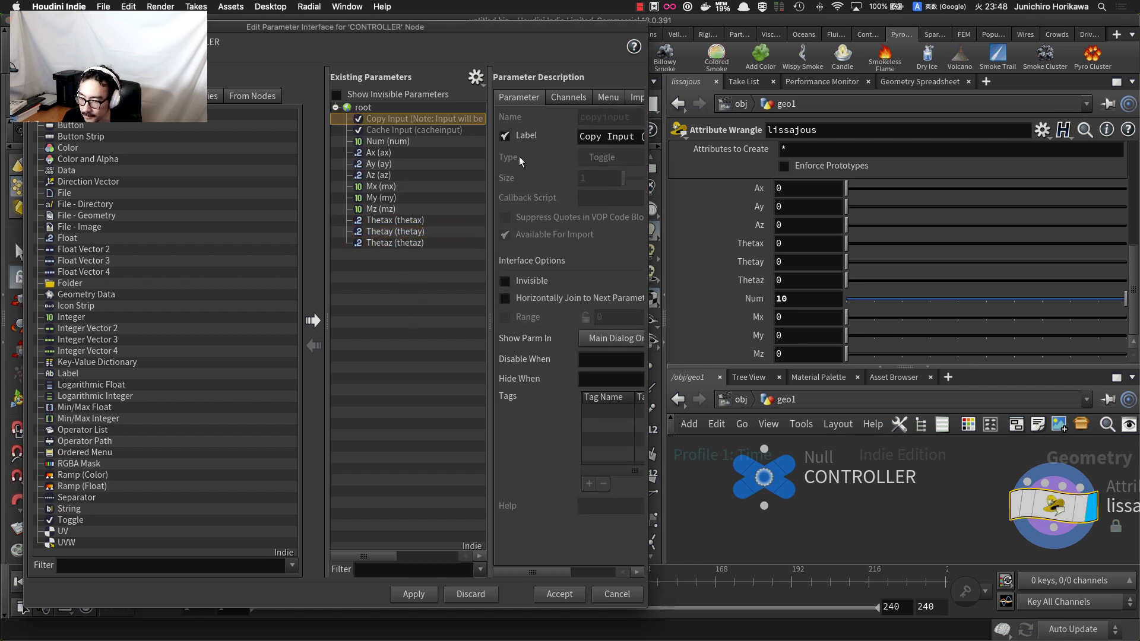
- Widen the interface editor window and set the Num parameter's range maximum to 300
drag(648, 607, 959, 606)
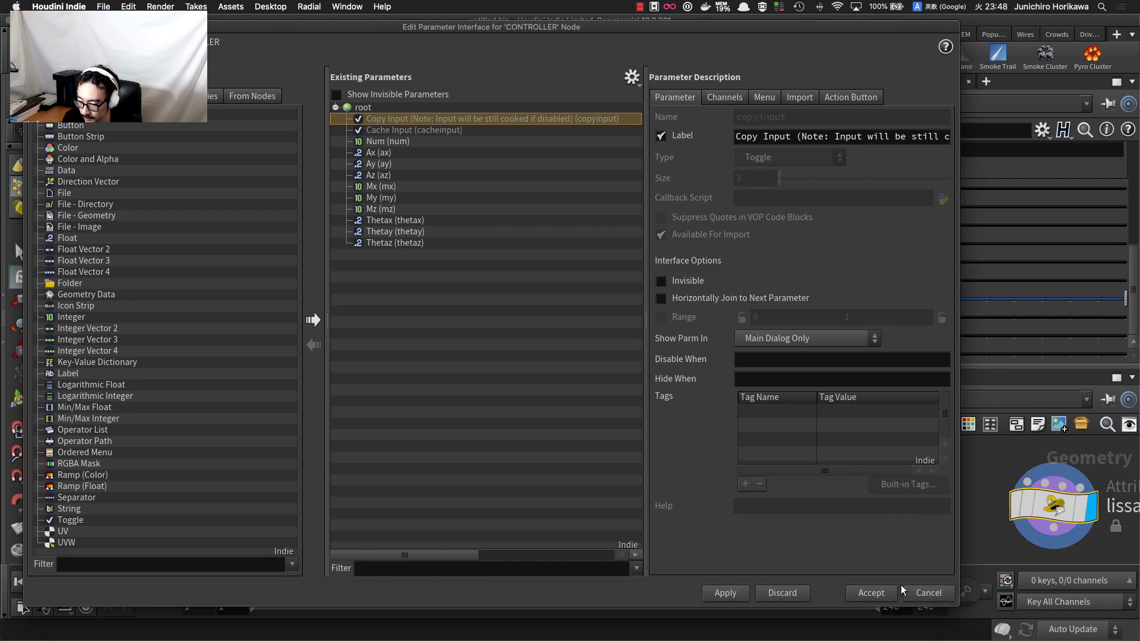
click(394, 142)
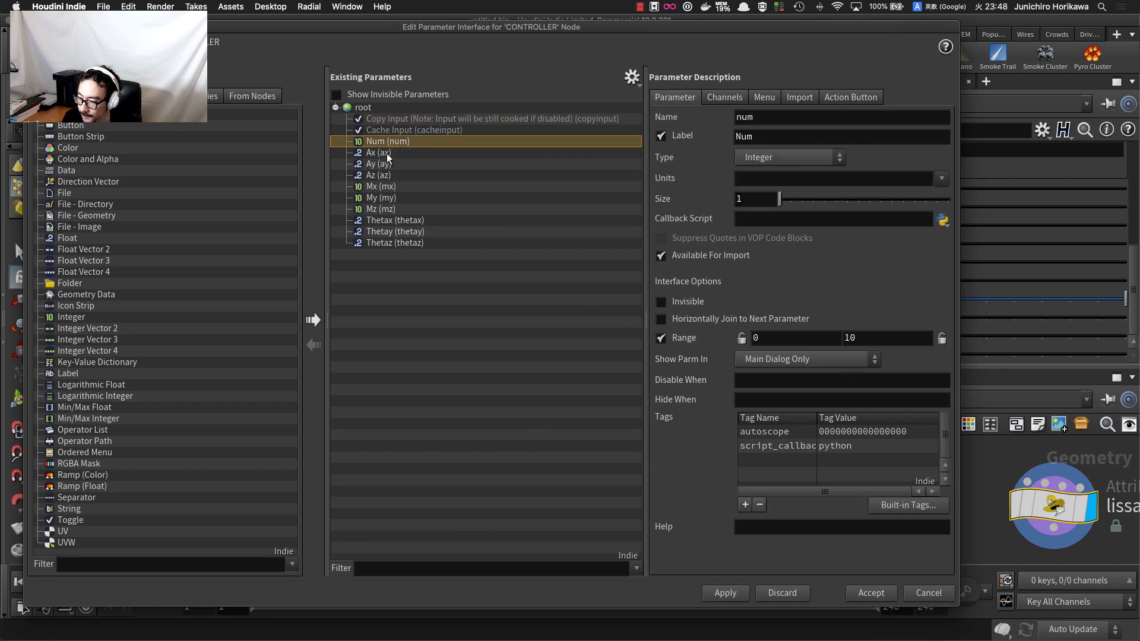
click(876, 336)
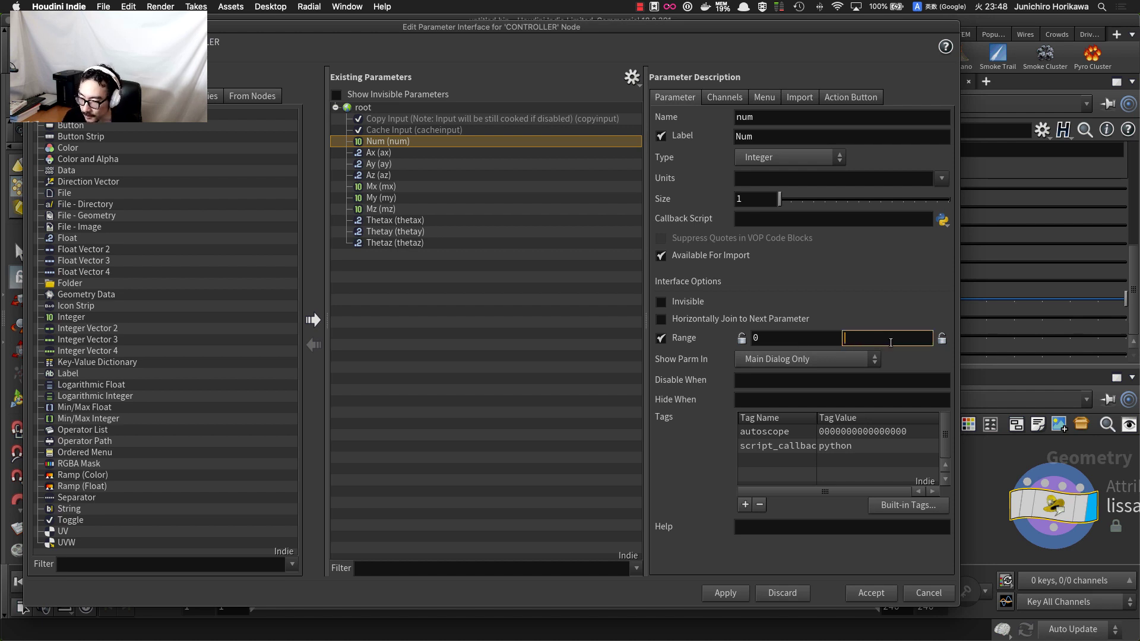
text(300)
key(Return)
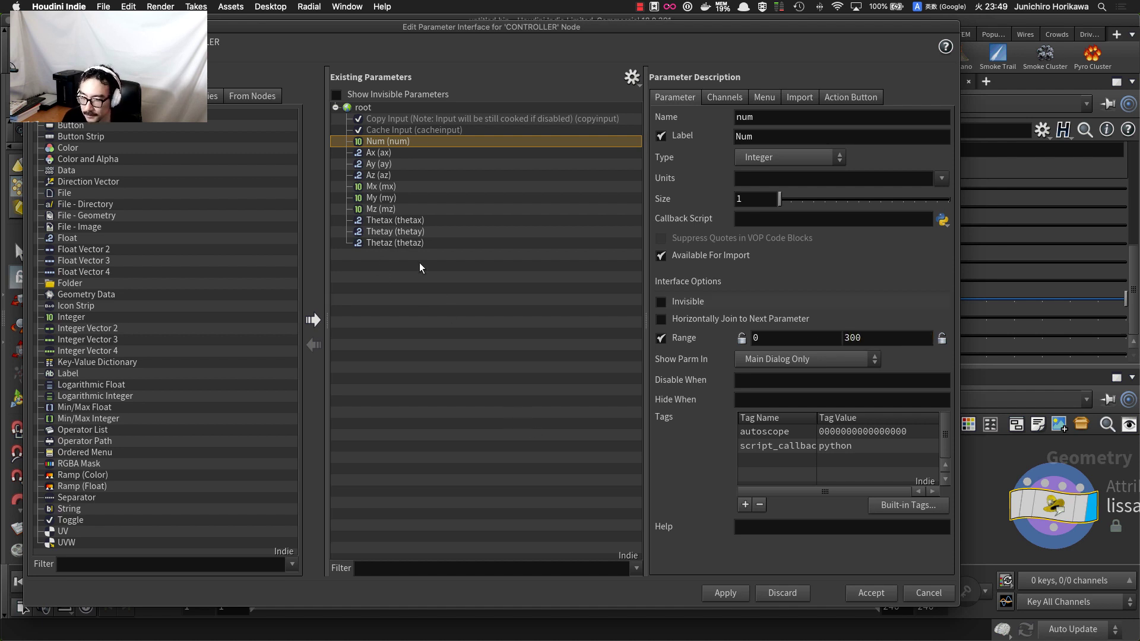
- Set the range maximum of the Ax, Ay and Az parameters together to 5
click(390, 155)
shift+click(383, 170)
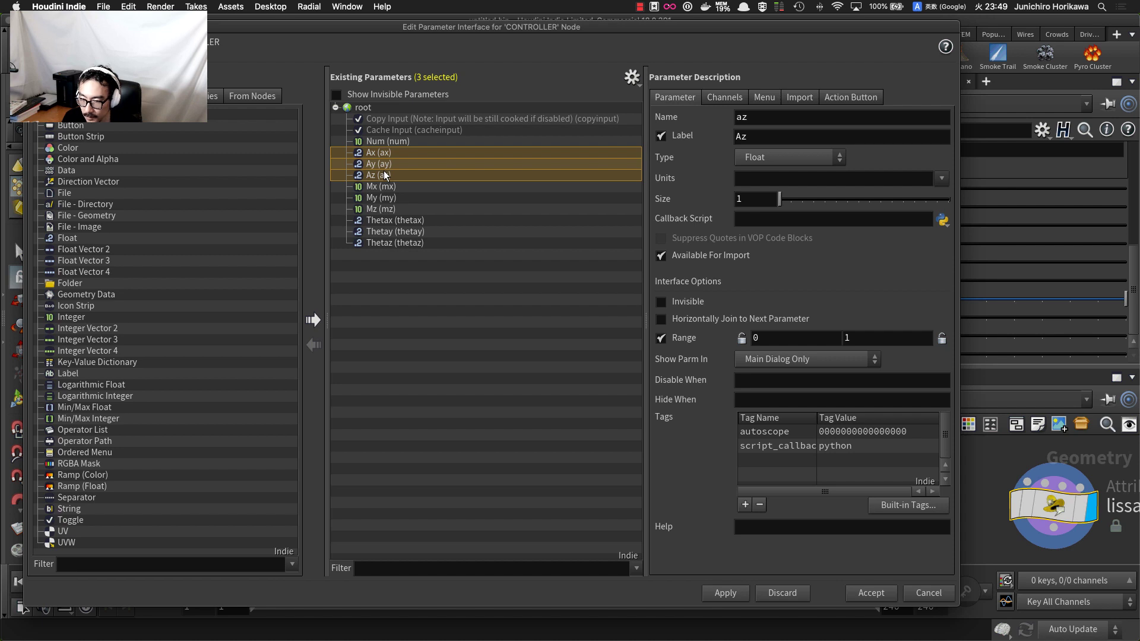
drag(855, 342, 791, 341)
text(5)
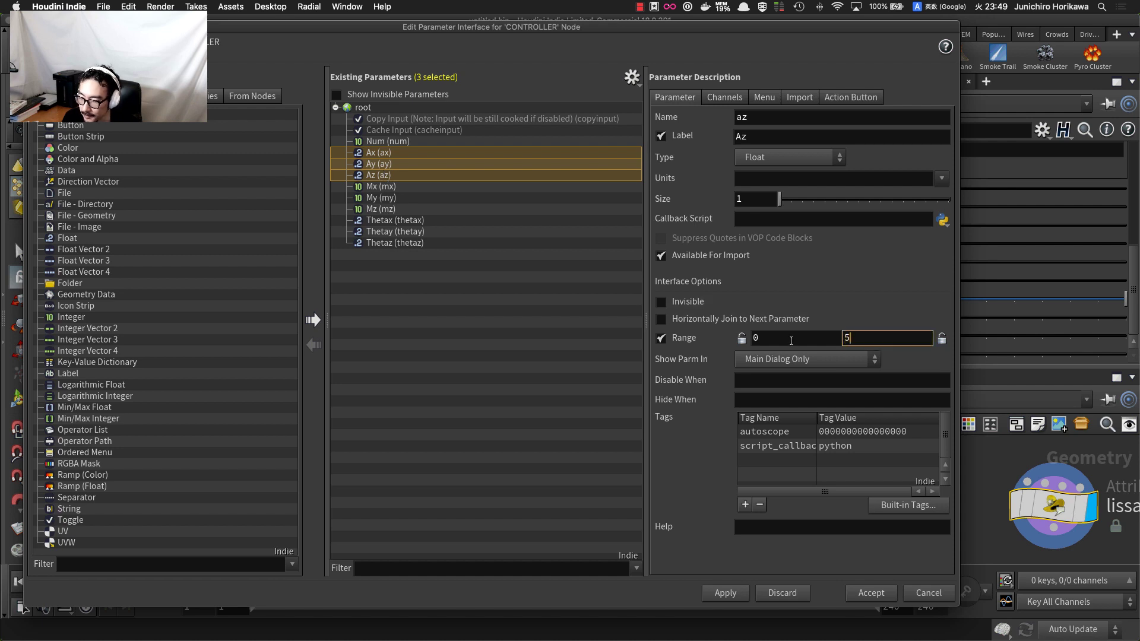
key(Return)
- Review the range settings of the Mx, My, Mz parameters and of Thetax, Thetay and Thetaz
click(390, 187)
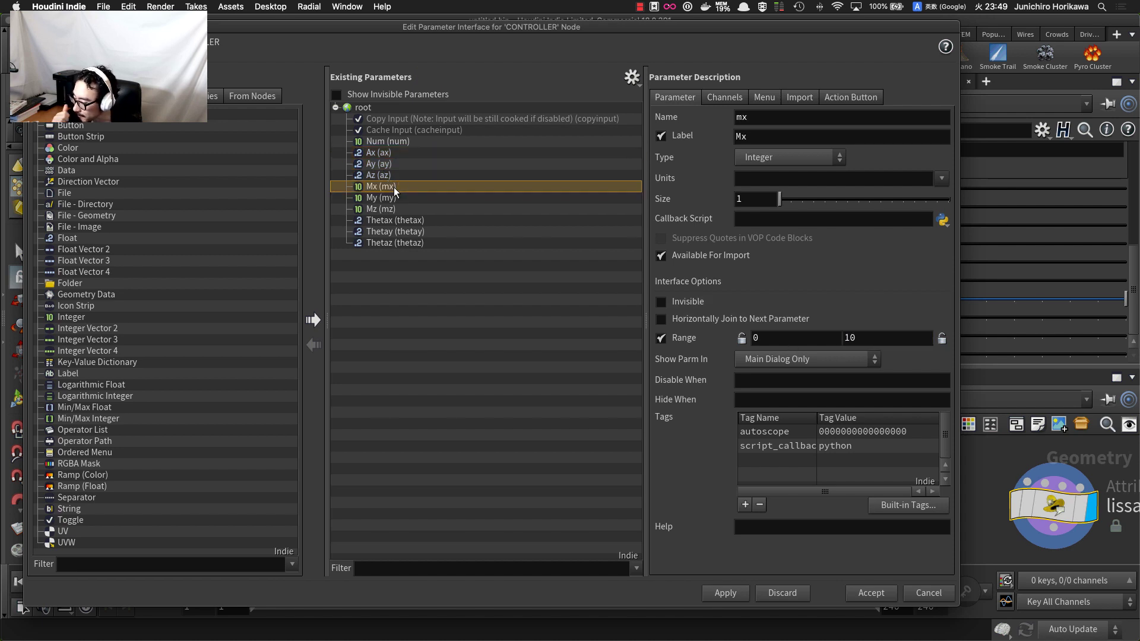
shift+click(392, 219)
click(390, 219)
click(389, 211)
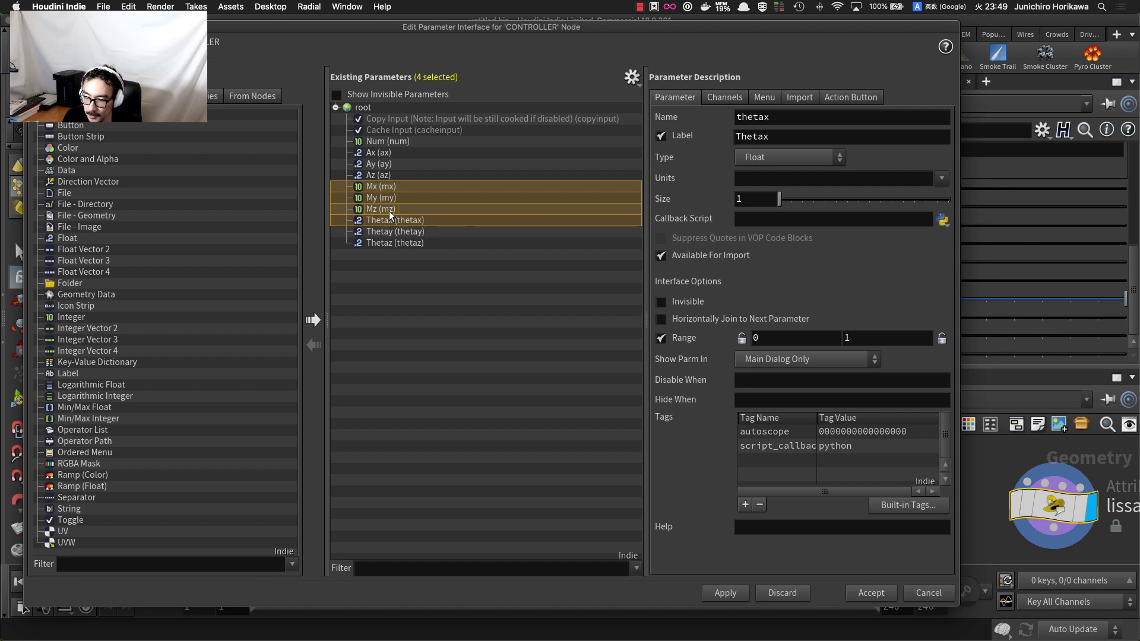
shift+click(386, 190)
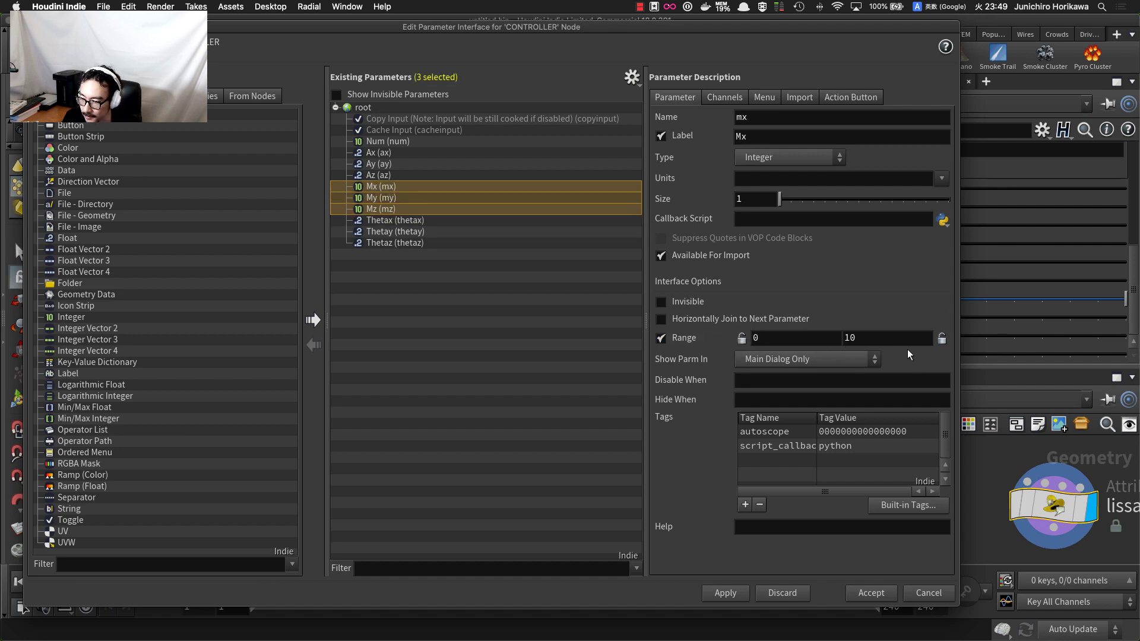
click(593, 254)
click(447, 164)
click(447, 185)
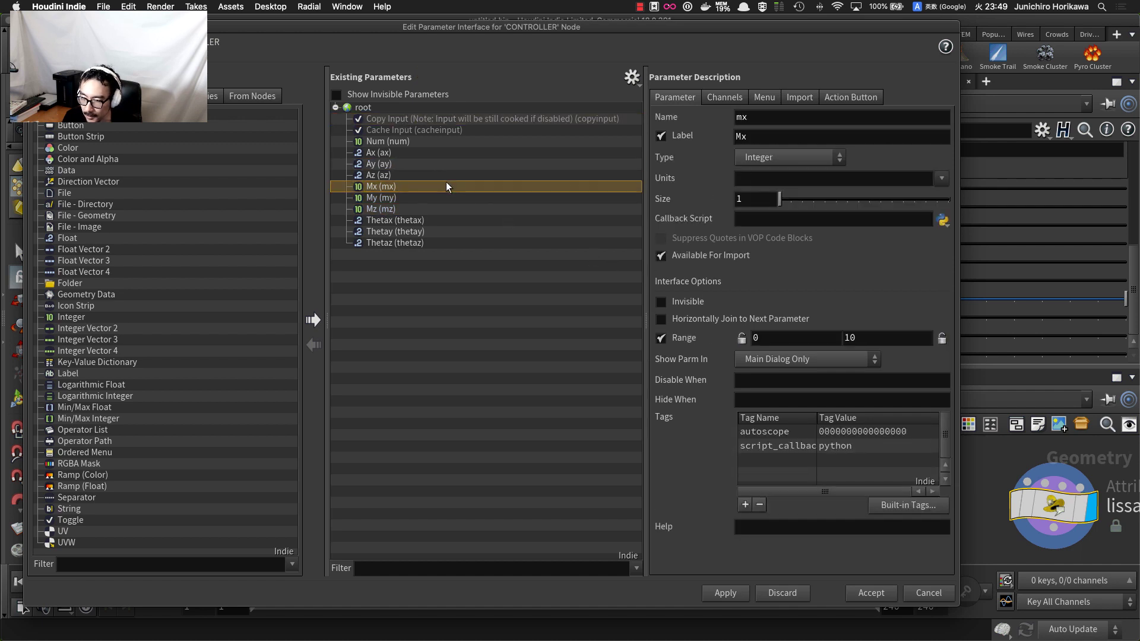
click(447, 200)
click(435, 220)
shift+click(428, 243)
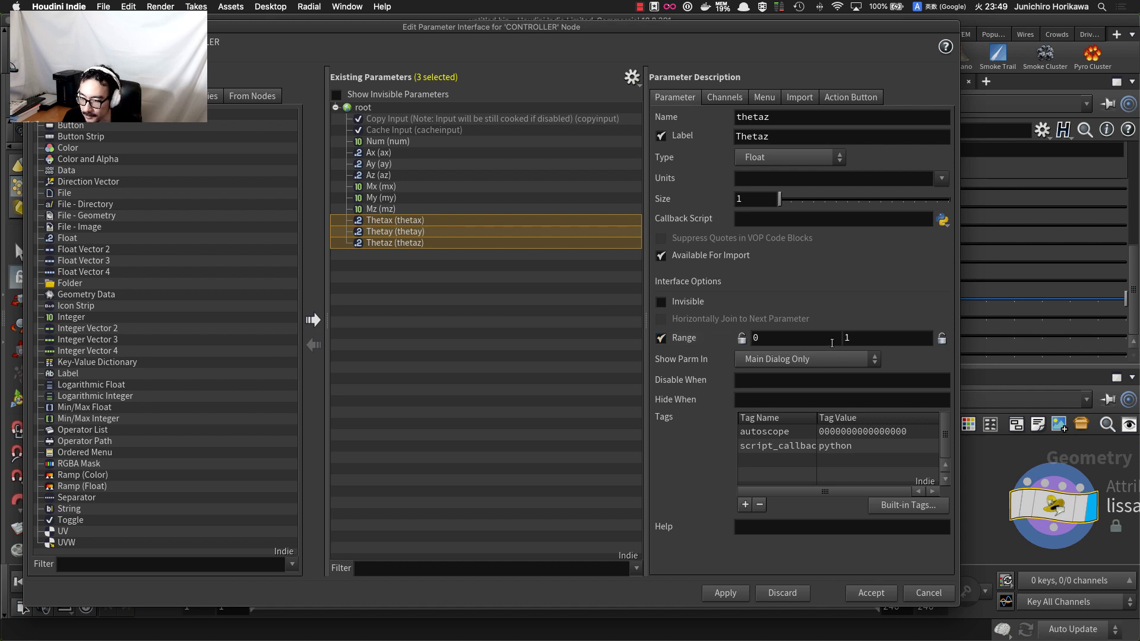
- Apply and accept the CONTROLLER's parameter interface changes, and select the CONTROLLER node to show its parameters
click(725, 593)
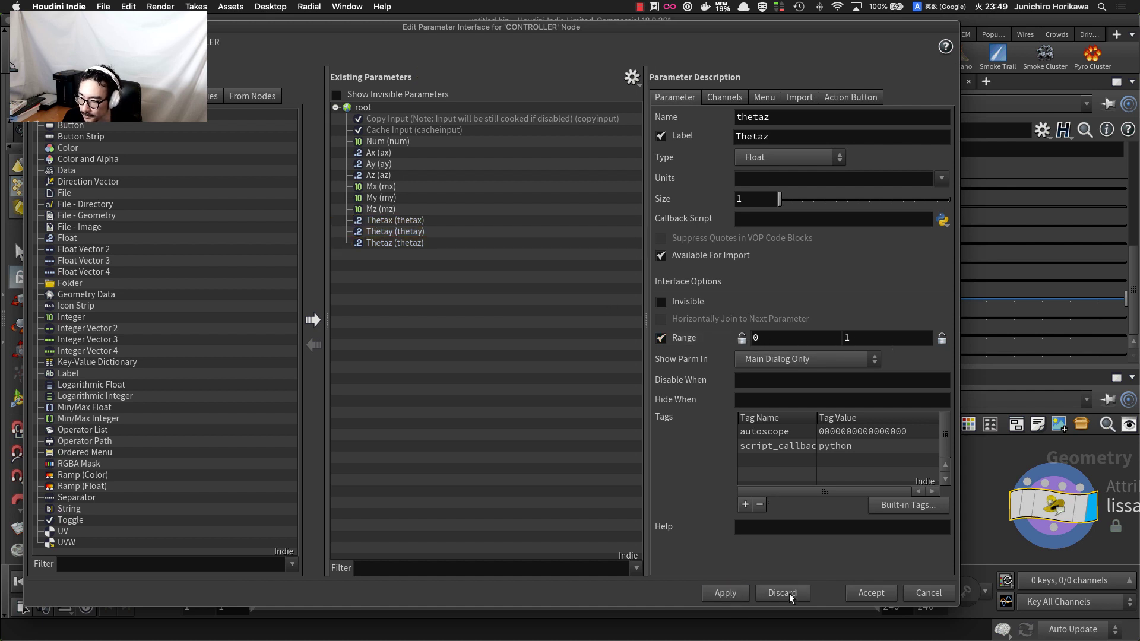
click(860, 593)
scroll(900, 540, down, 3)
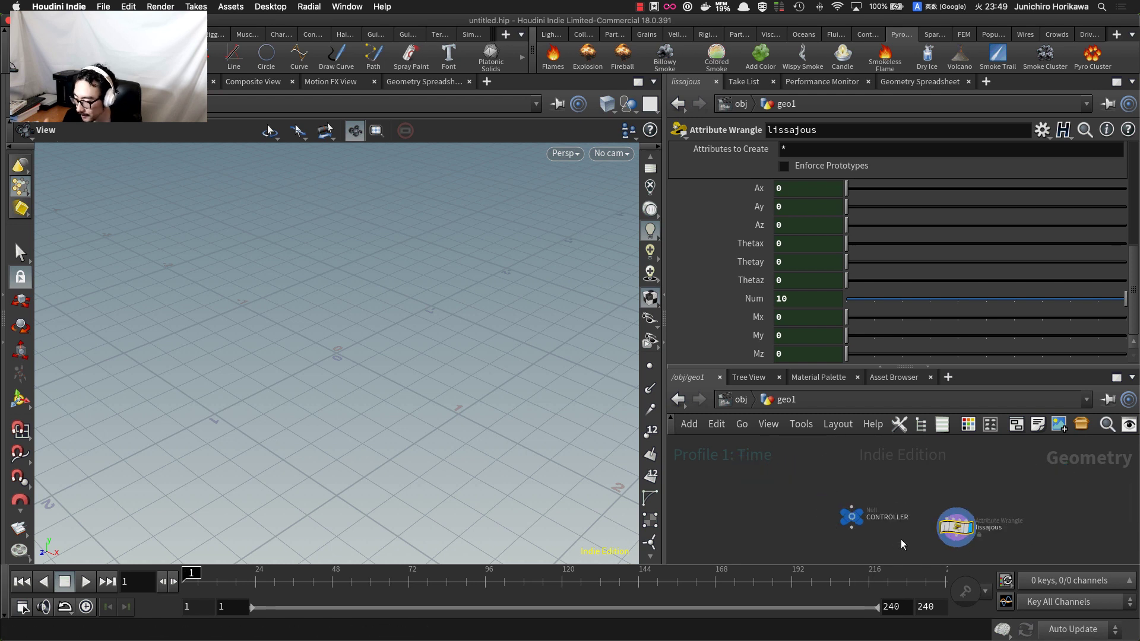
scroll(855, 517, up, 3)
click(855, 520)
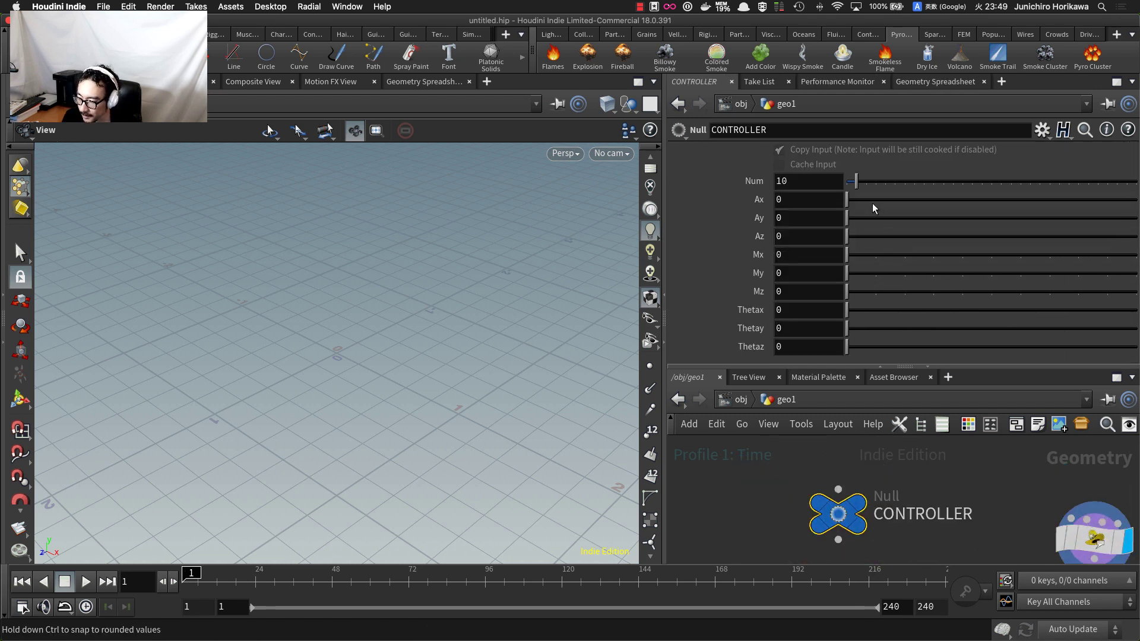
- Adjust the CONTROLLER's parameters to Ax 1.97, Ay 1.95, Az 1.73, Mx 5, My 7, Mz 4, Thetax 0.189, Thetay 0.518 and Thetaz 0.543
drag(895, 199, 960, 218)
drag(927, 237, 992, 256)
drag(930, 274, 1050, 274)
drag(971, 292, 963, 292)
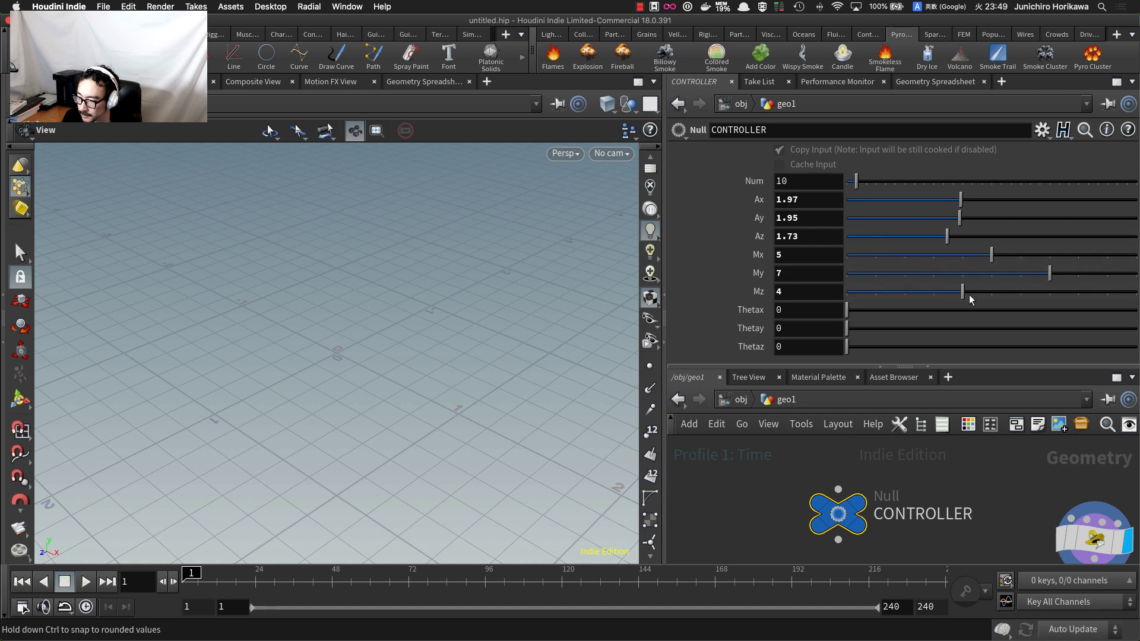
click(900, 311)
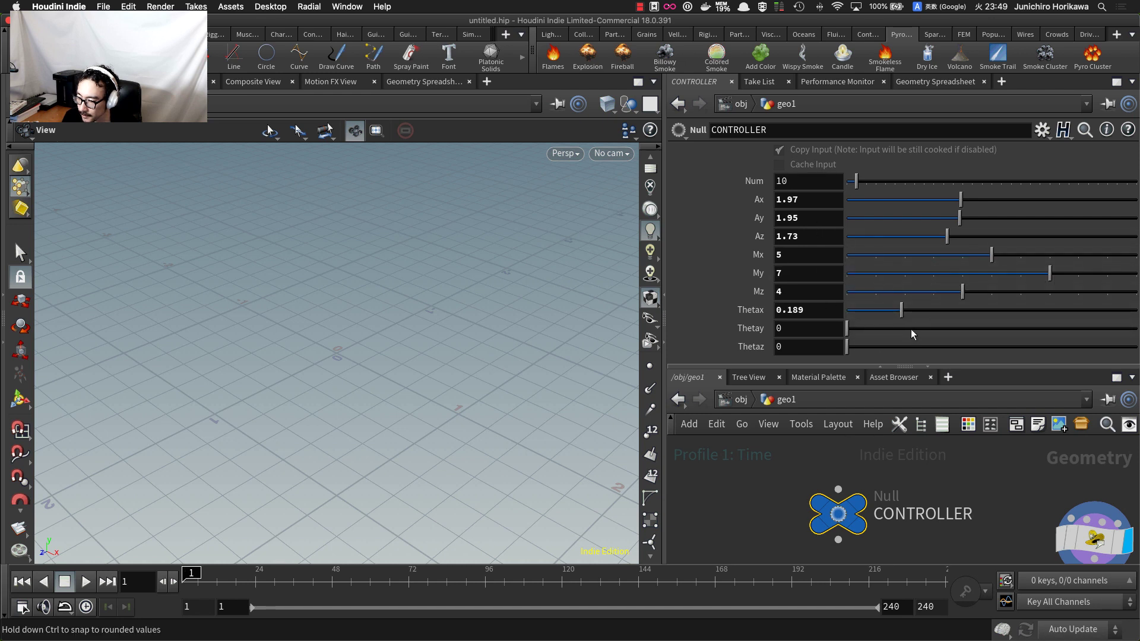
drag(911, 330, 1004, 348)
- Check the linked values on the lissajous wrangle, and set the CONTROLLER's Num parameter to 186
scroll(982, 500, down, 5)
middle_drag(982, 501, 918, 479)
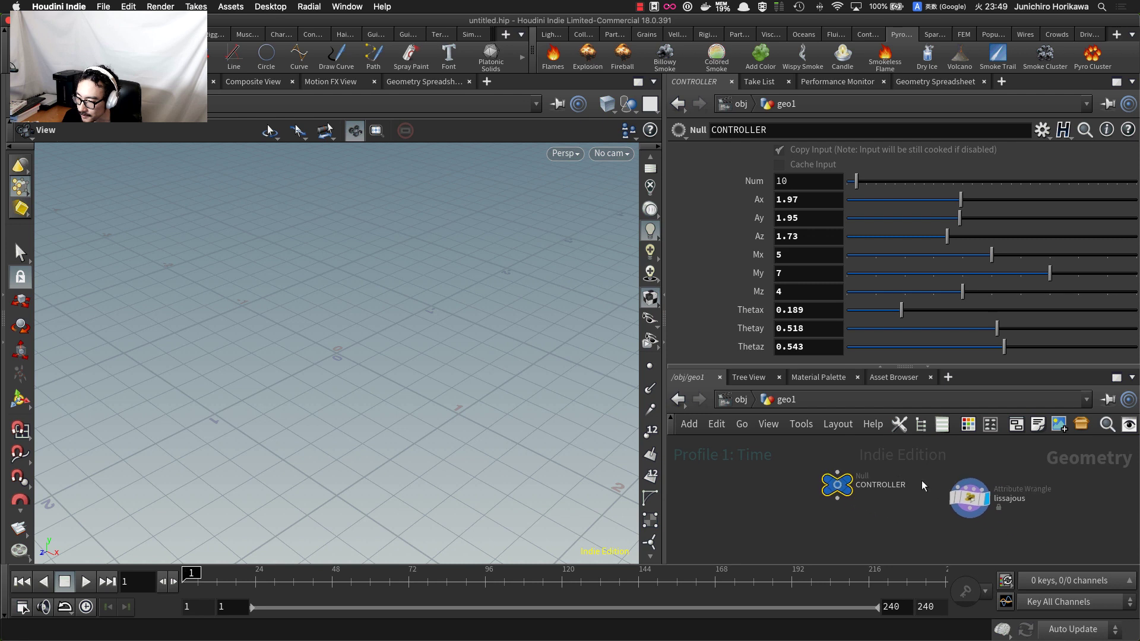
scroll(971, 497, up, 4)
click(970, 496)
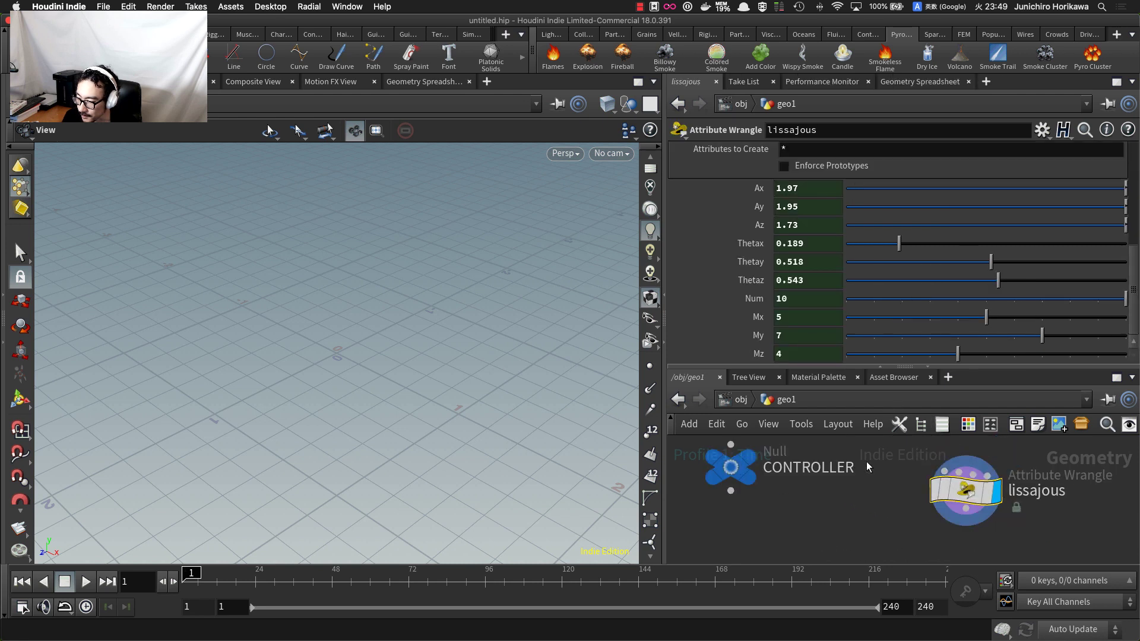
click(730, 467)
drag(911, 186, 1027, 189)
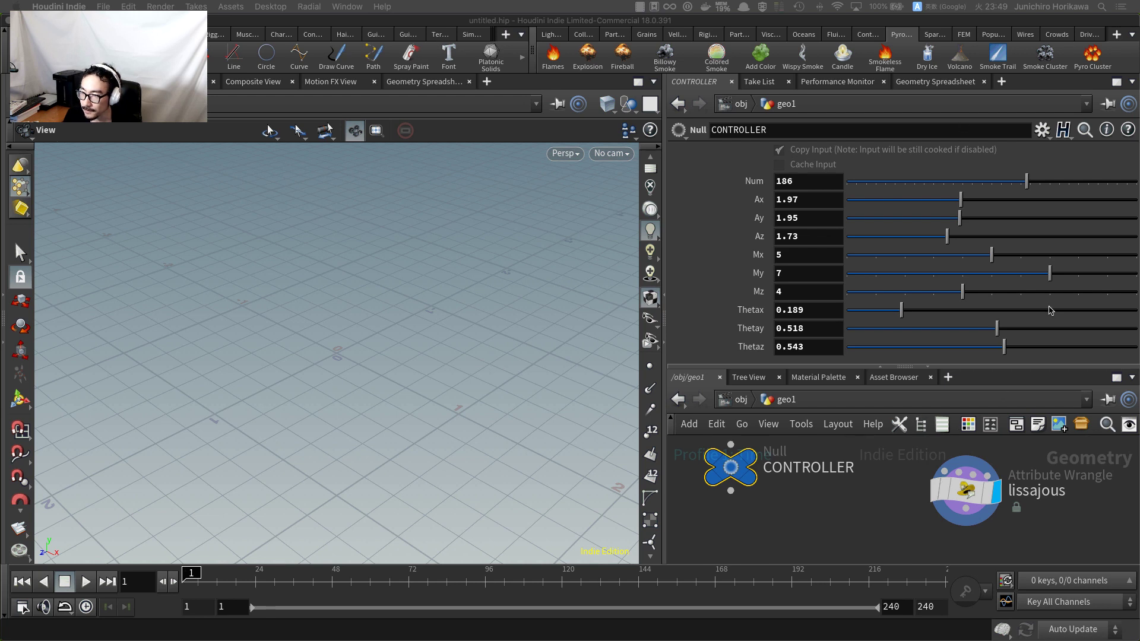
- Open the lissajous wrangle's VEX snippet in an enlarged external editor window with the cursor at the end of the code
click(958, 494)
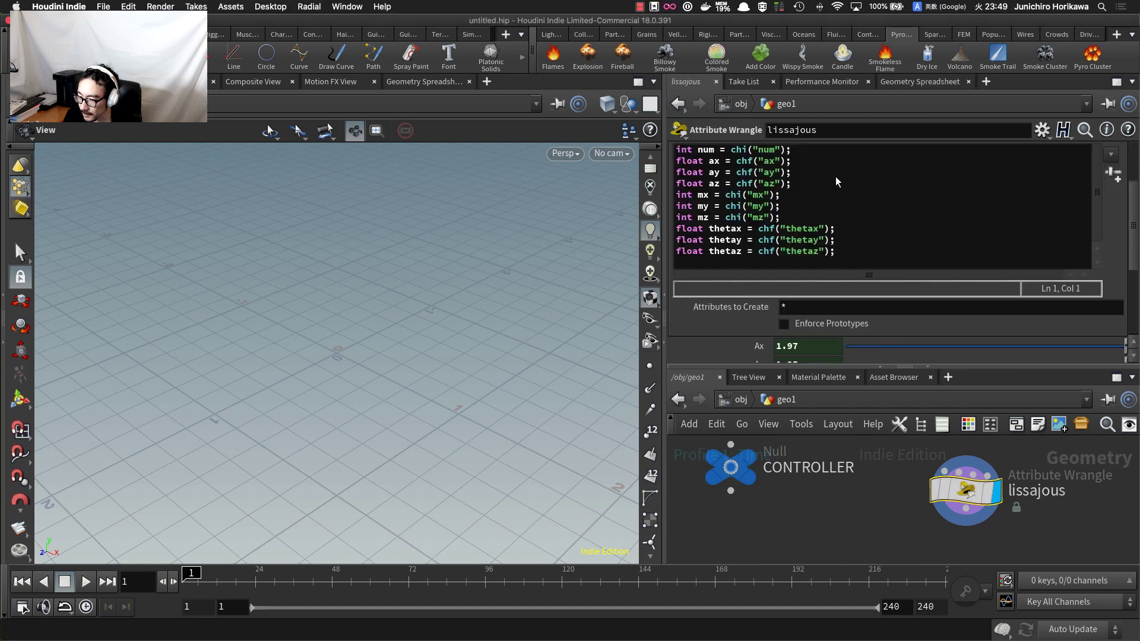
click(875, 243)
key(alt+e)
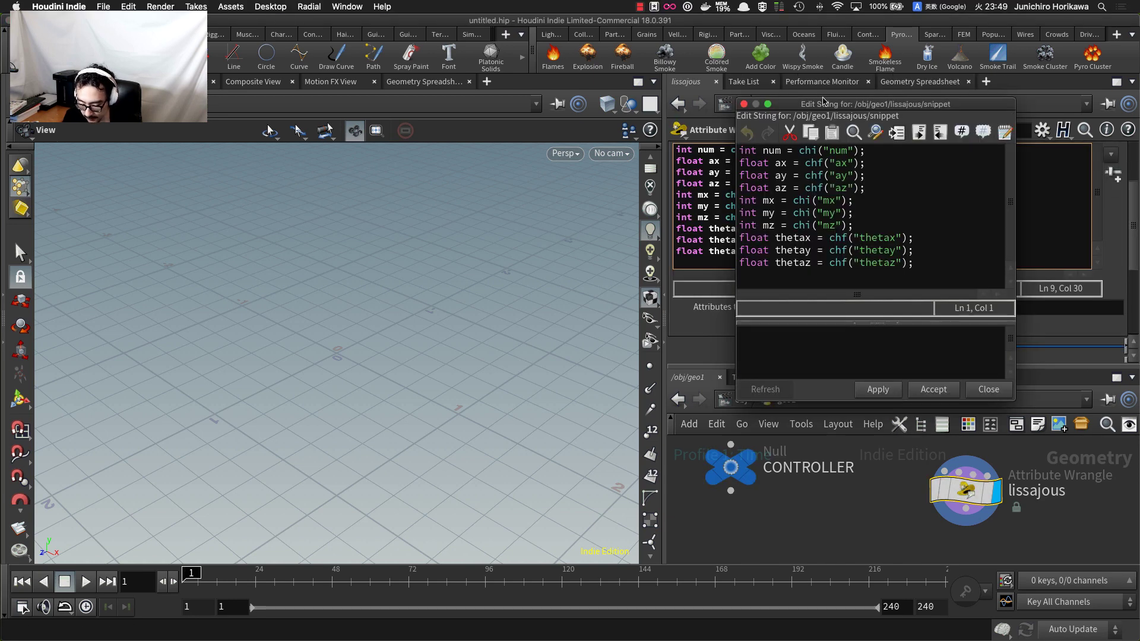
drag(827, 101, 442, 61)
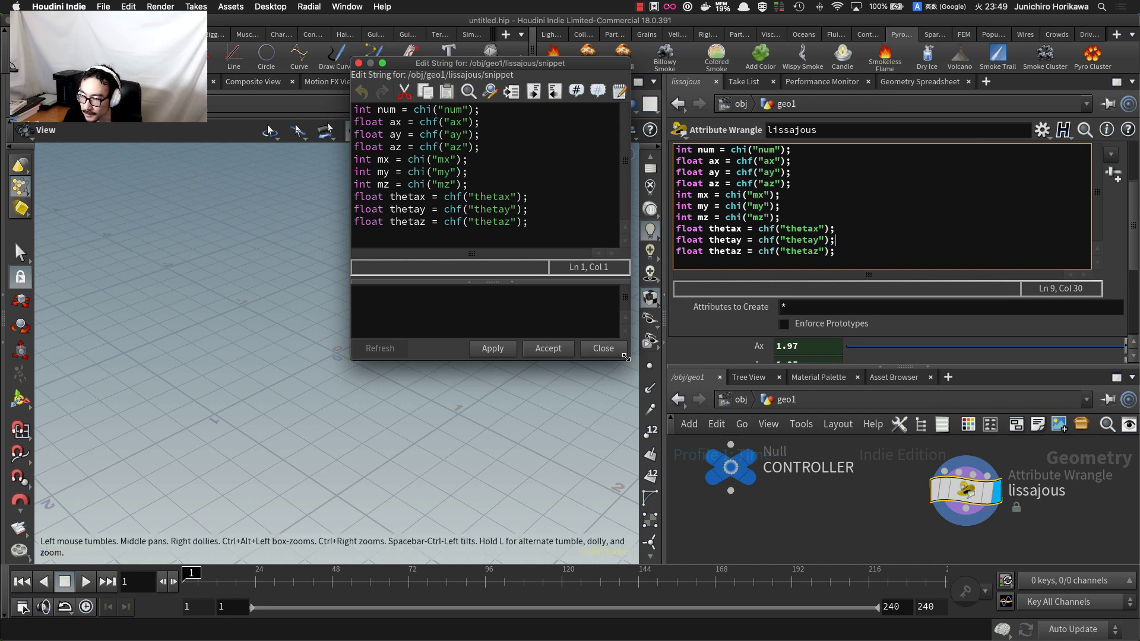
drag(630, 360, 900, 515)
click(595, 269)
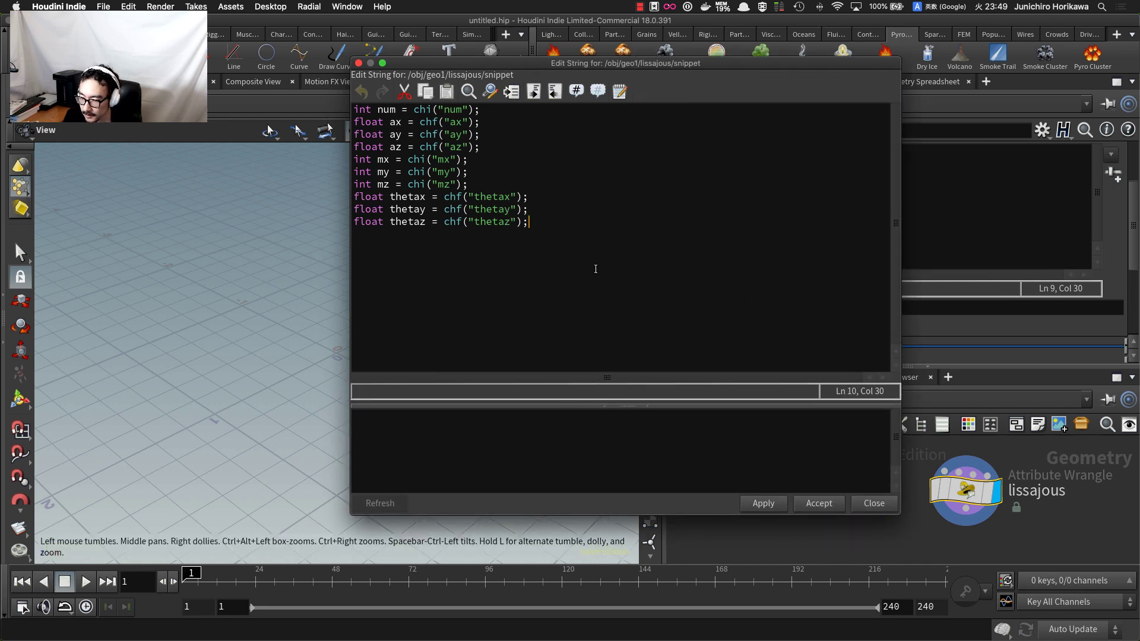
- Begin a for loop below the variable declarations, leaving a blank line, with the header started as for(int i=0; i <
key(Return)
key(Return)
text(for)
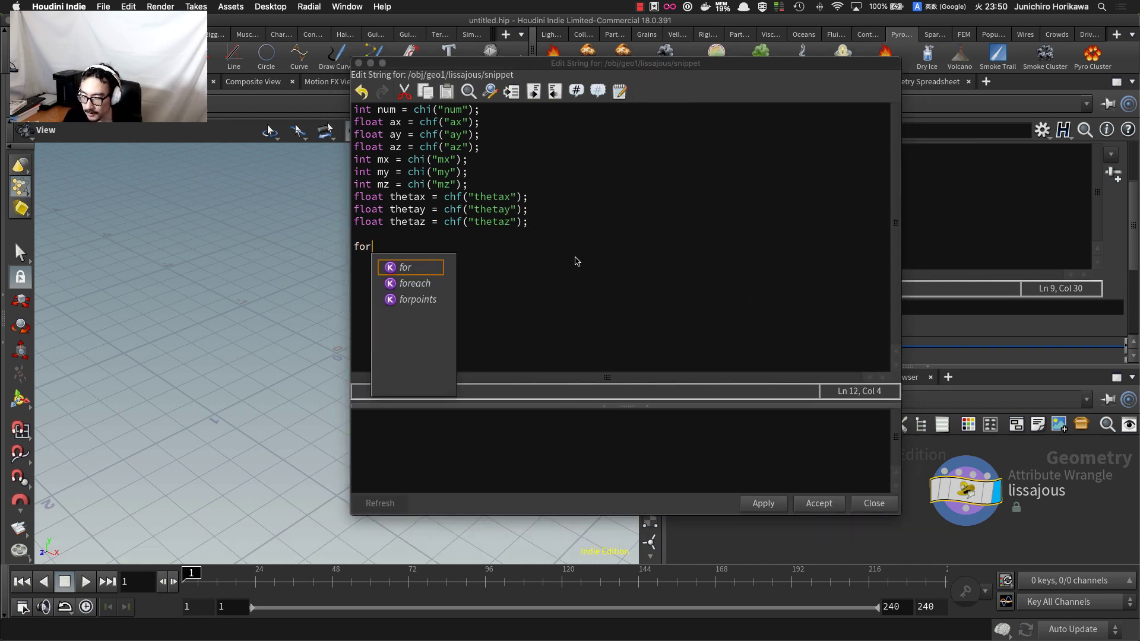
text((int i=0;i)
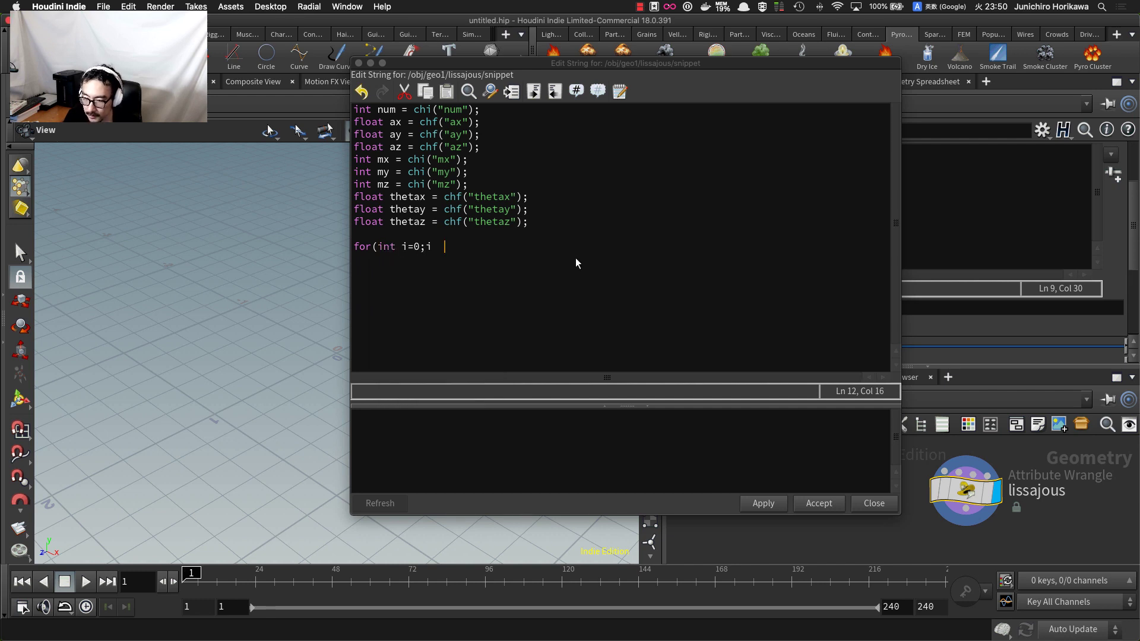
key(BackSpace)
key(BackSpace)
key(BackSpace)
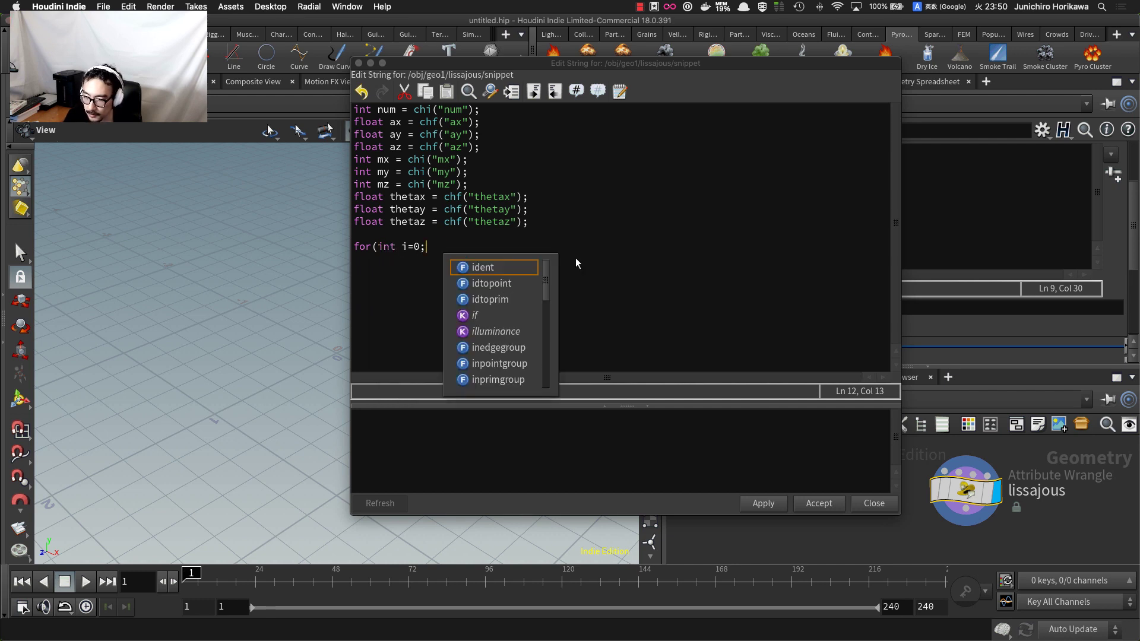
text(i<)
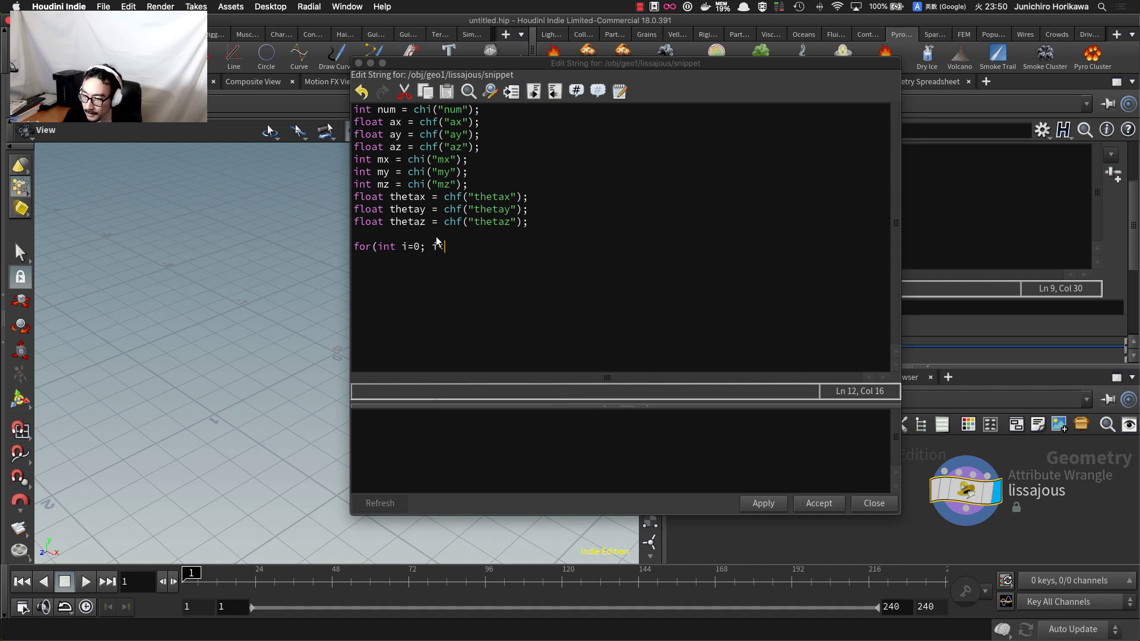
click(457, 248)
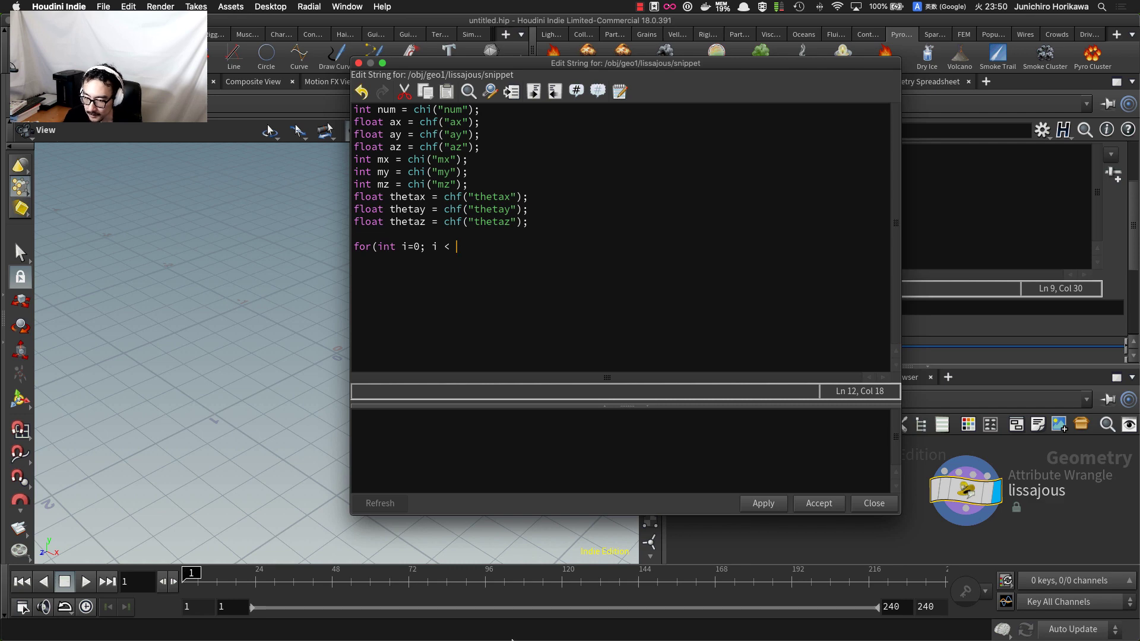
- Switch to CLIP STUDIO PAINT to consult the handwritten Lissajous formulas, and return to the snippet editor in Houdini
click(827, 628)
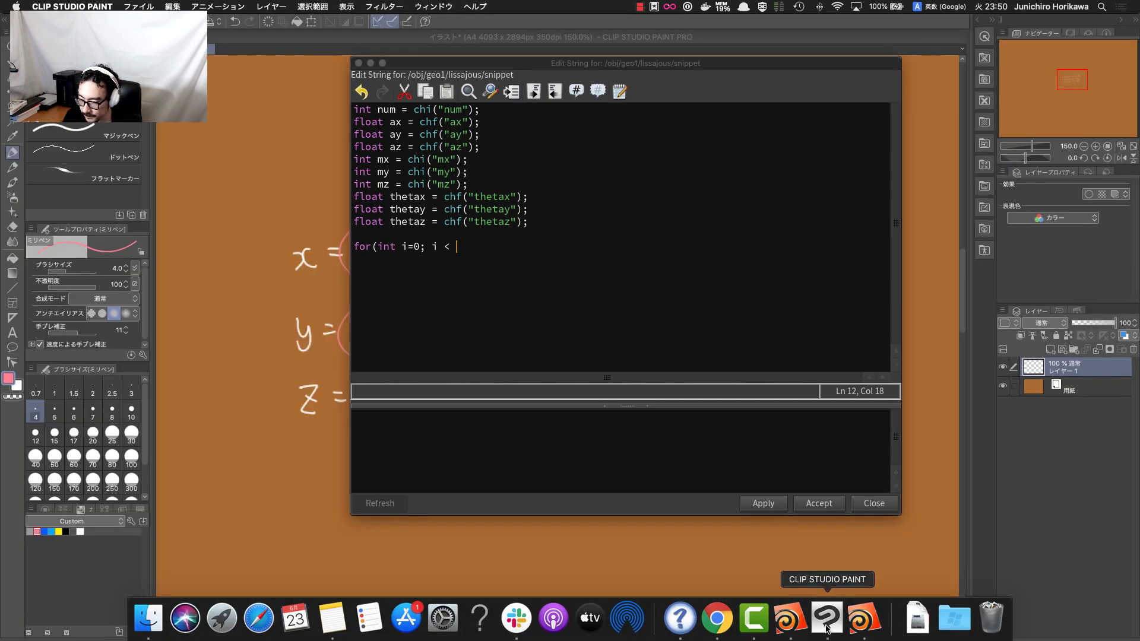
drag(580, 68, 627, 492)
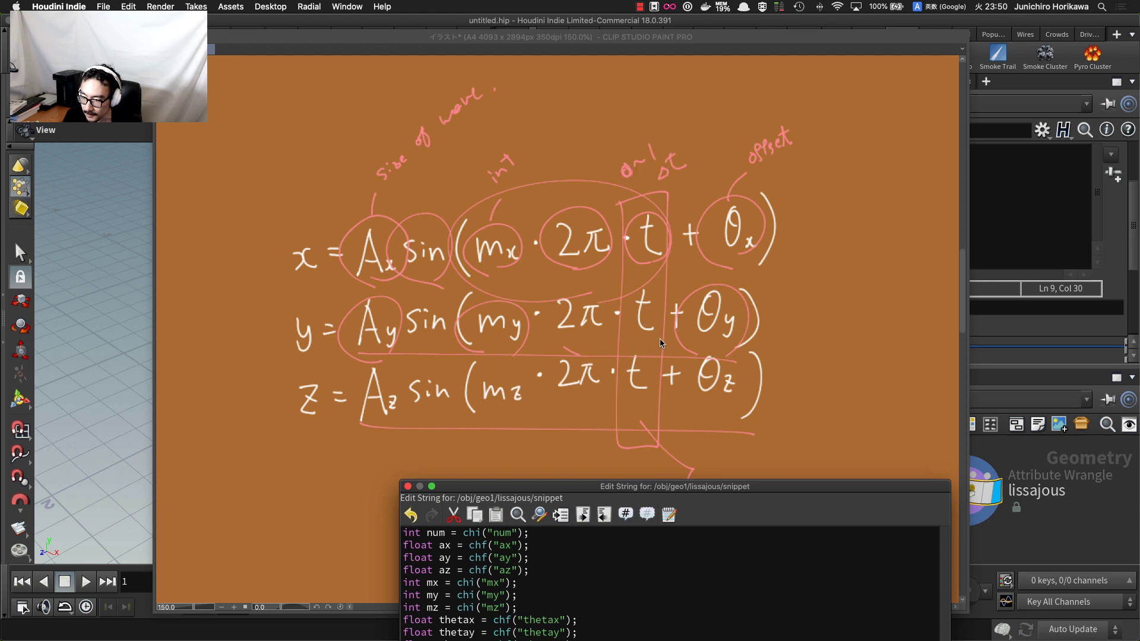
click(1078, 531)
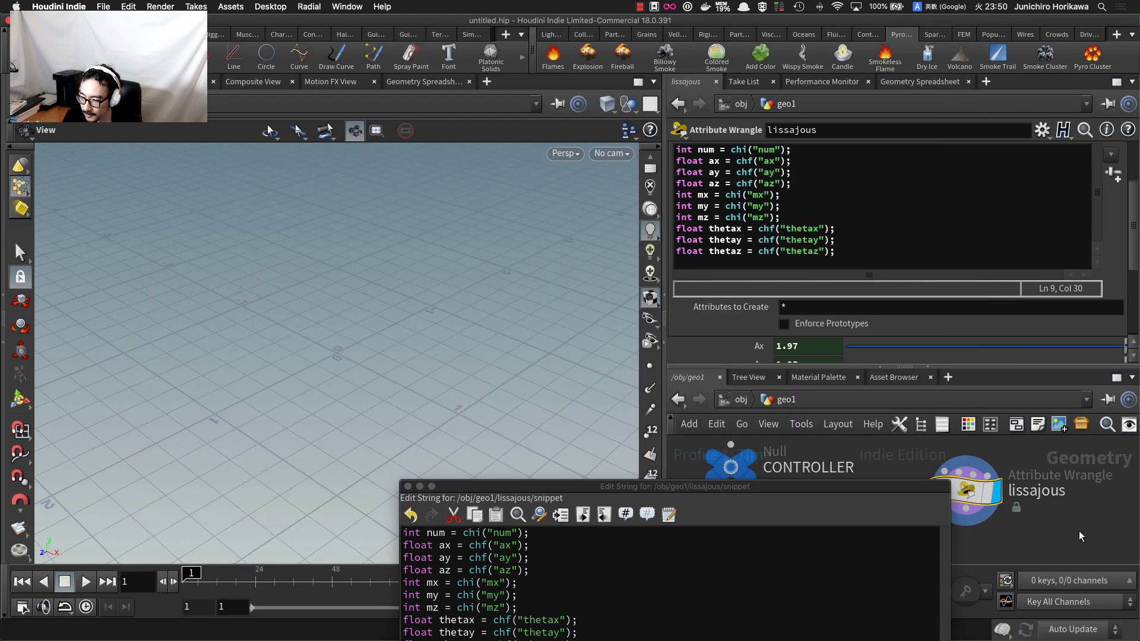
drag(707, 491, 674, 190)
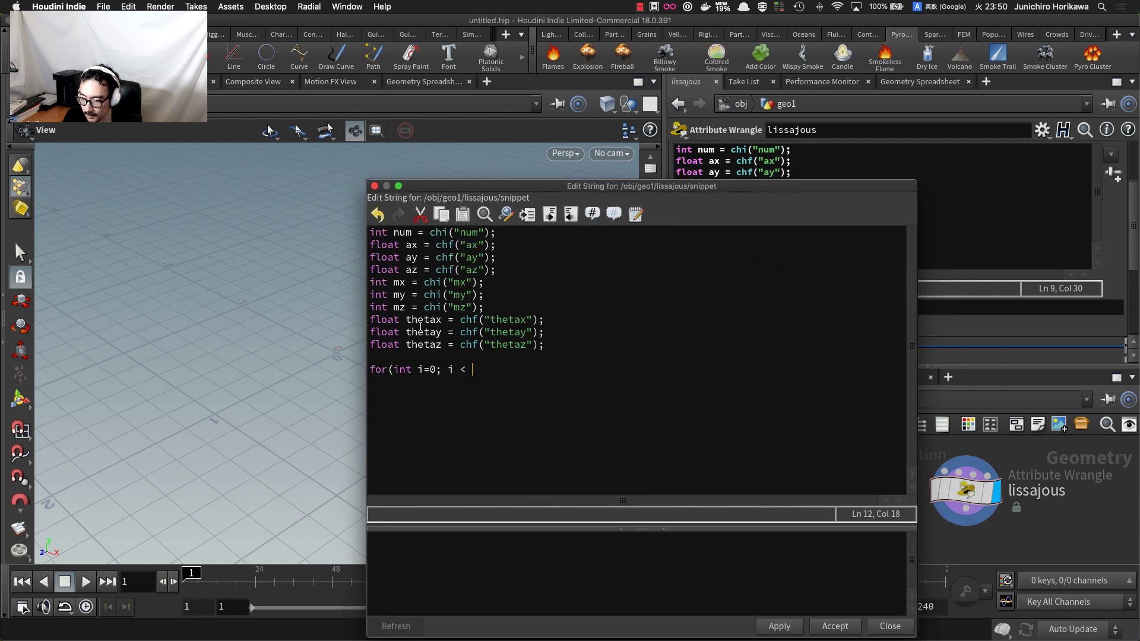
- Complete the loop header with num as its limit and i++ as its increment, and add the braces with an empty line between them
double_click(402, 233)
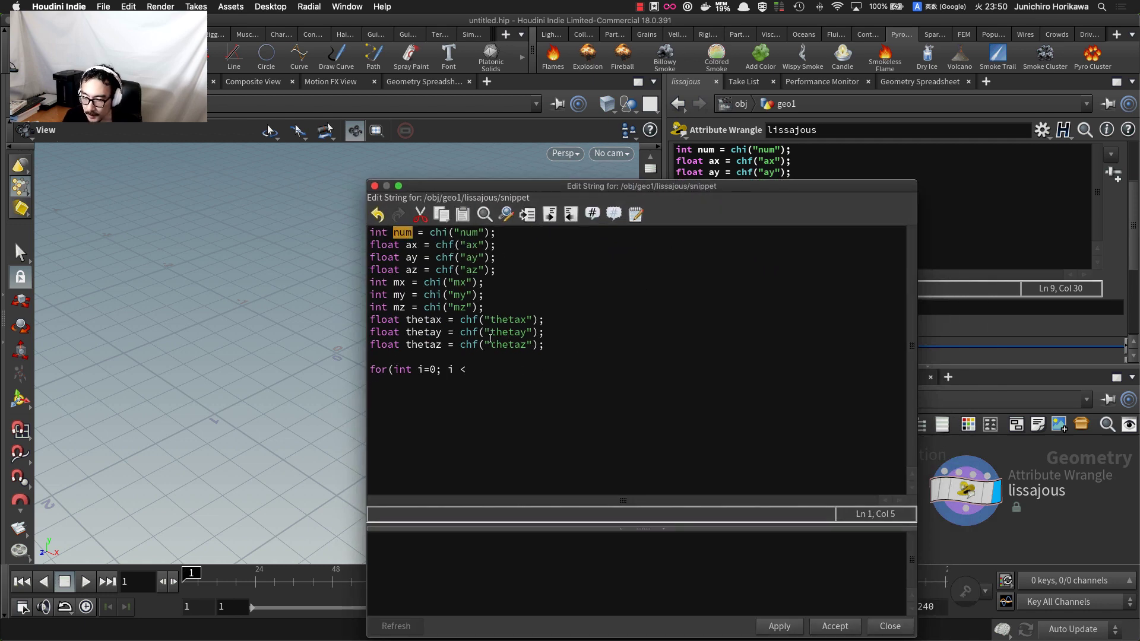
click(493, 374)
text(num)
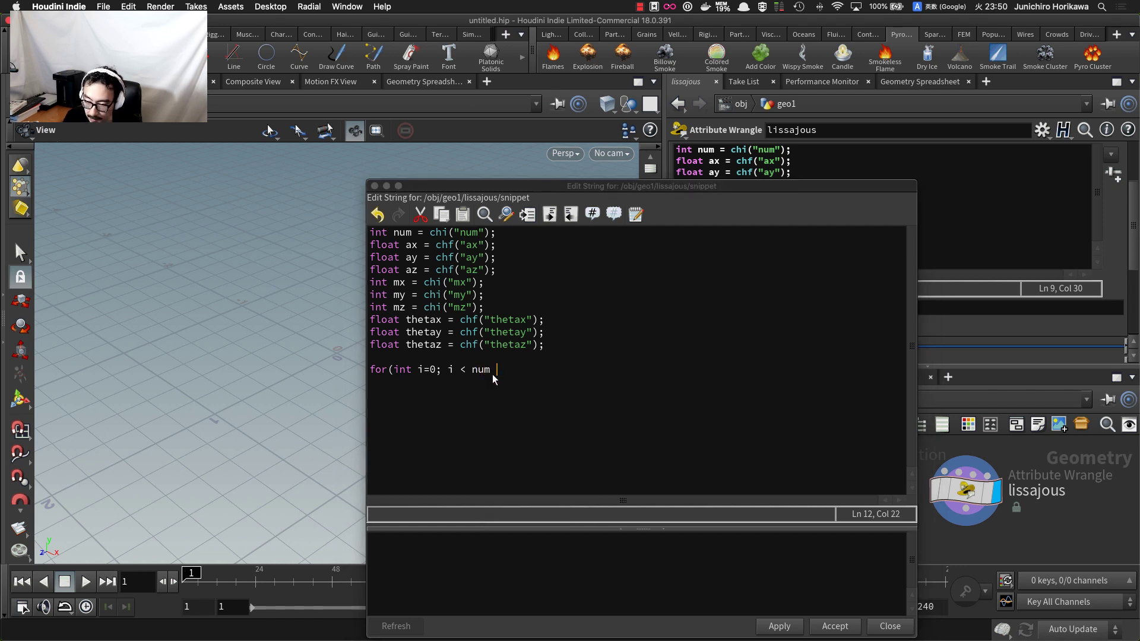
key(BackSpace)
text(; i++){)
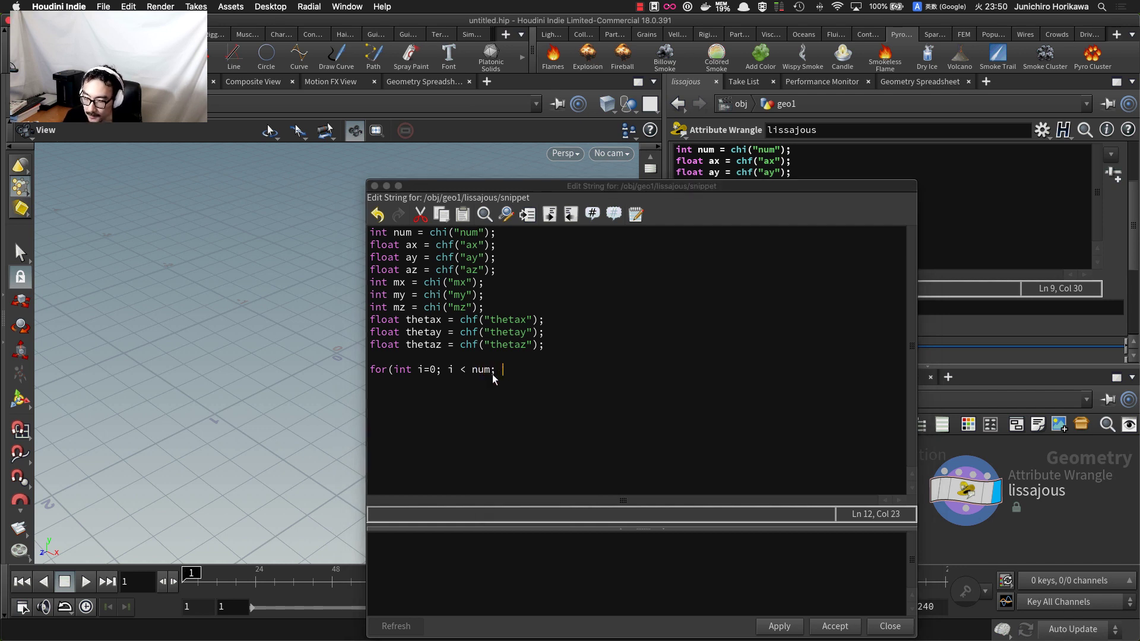
key(Return)
text(})
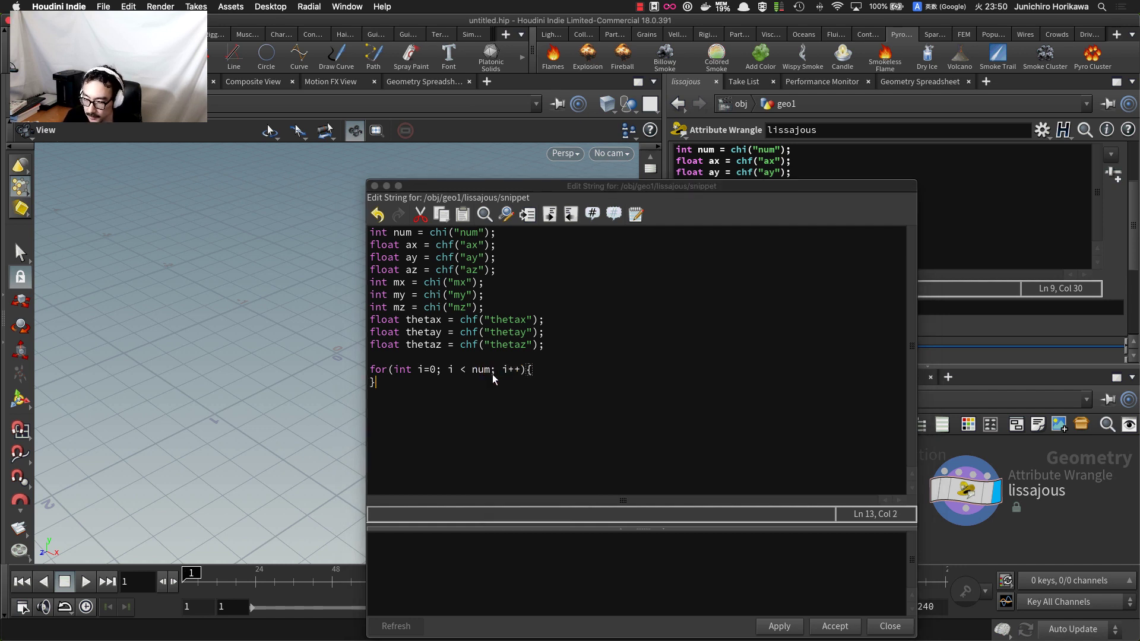
key(Return)
key(Up)
key(Return)
key(Up)
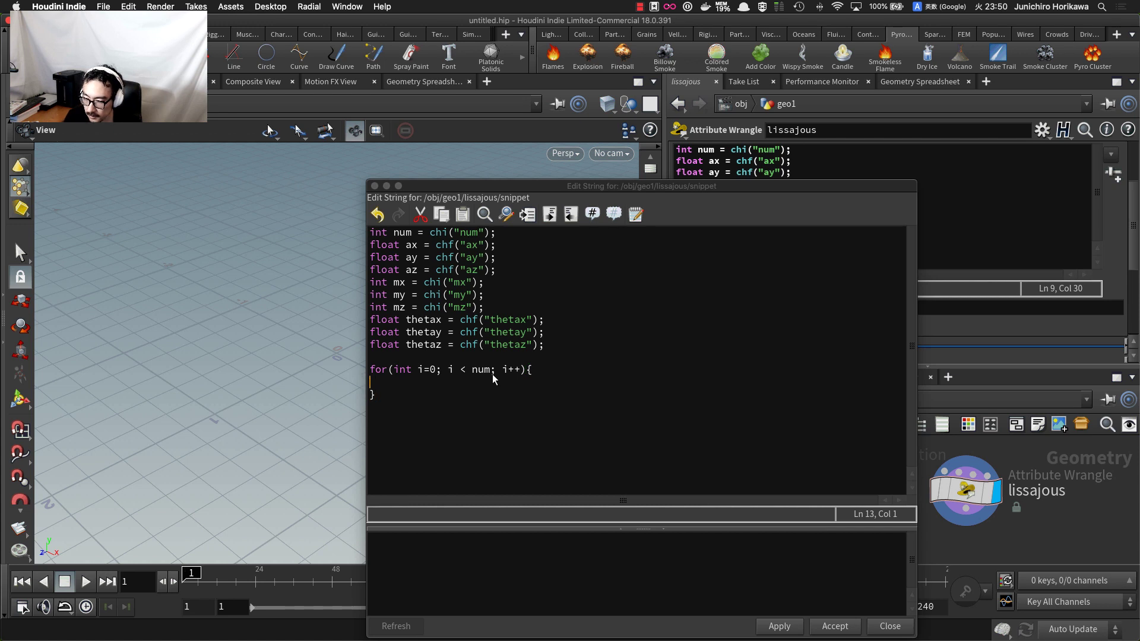
- Declare the normalized parameter inside the loop as float t = i / (num - 1.0);
key(Tab)
text(flaot)
key(BackSpace)
key(BackSpace)
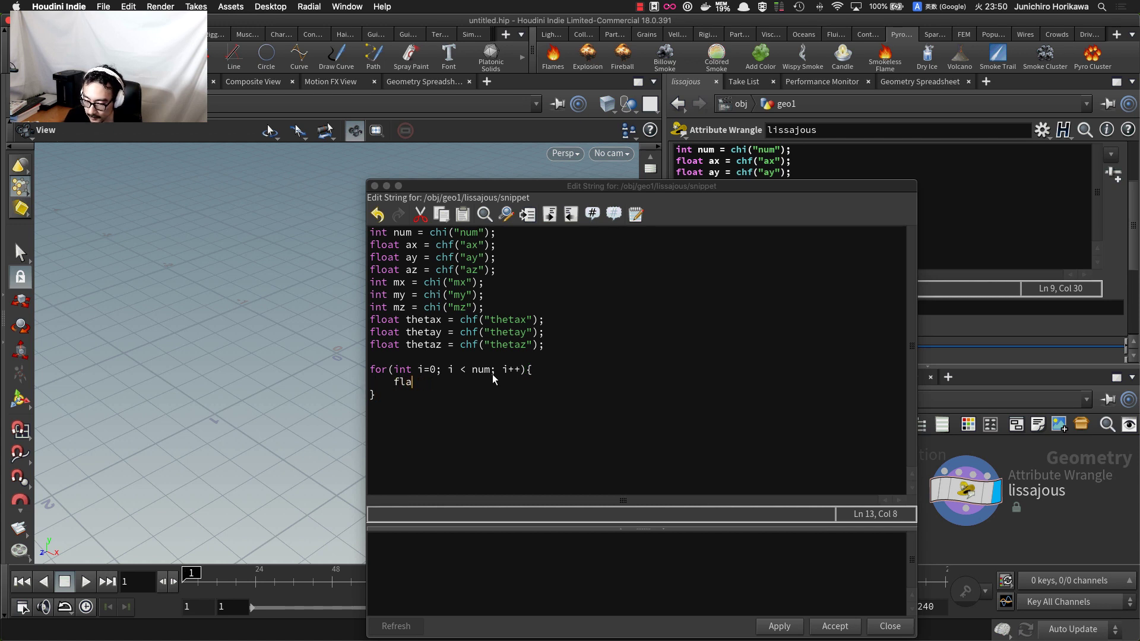
key(BackSpace)
text(oat t )
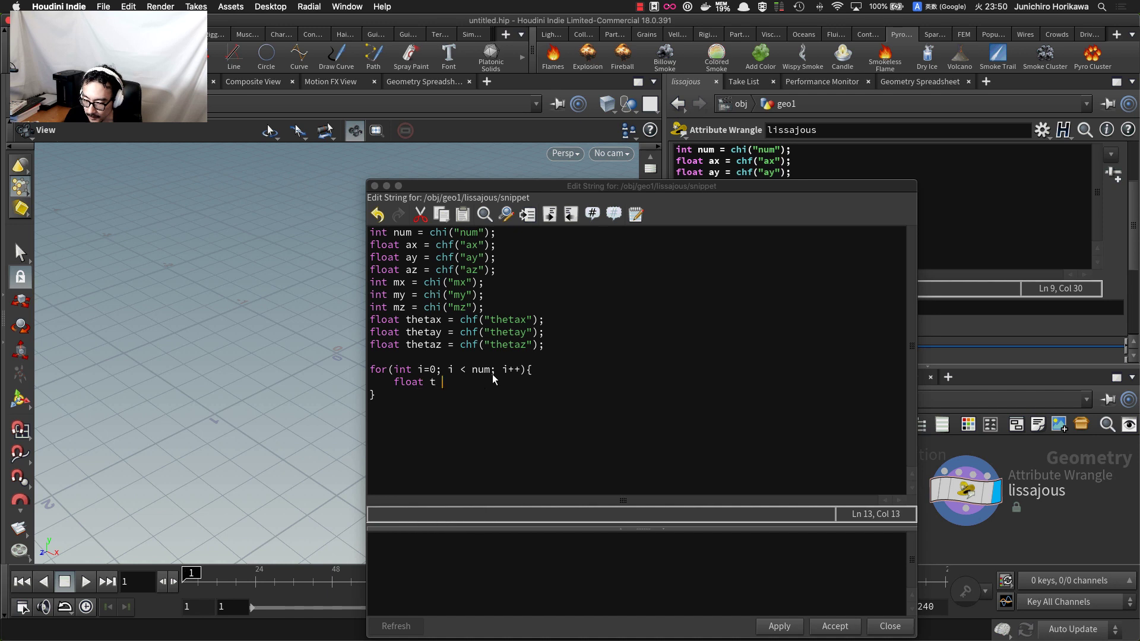
text(=)
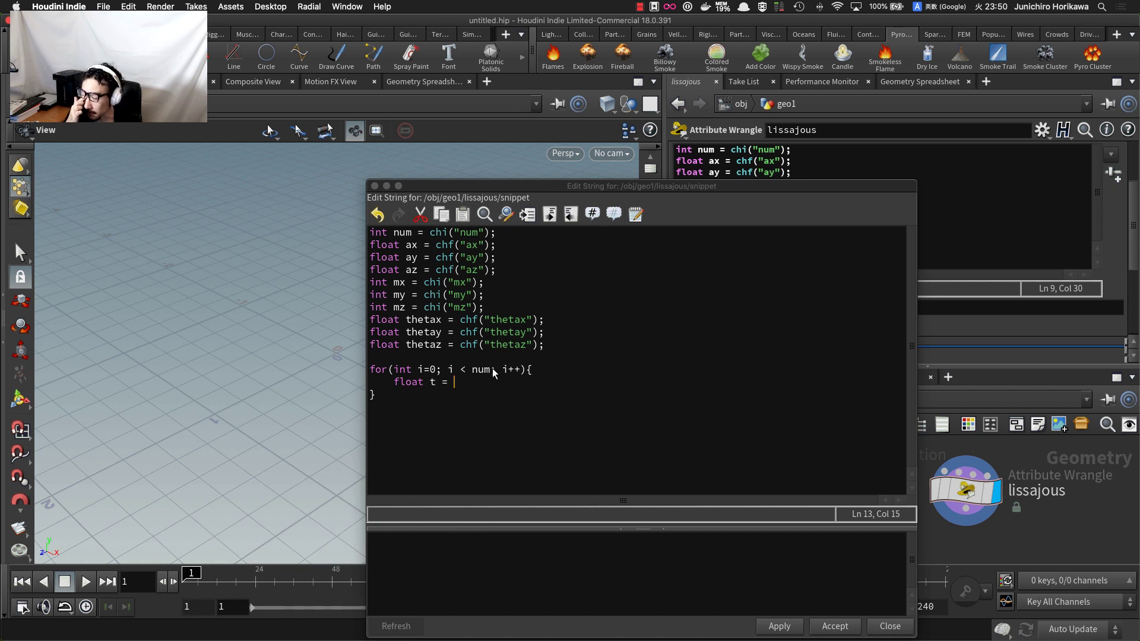
text(i)
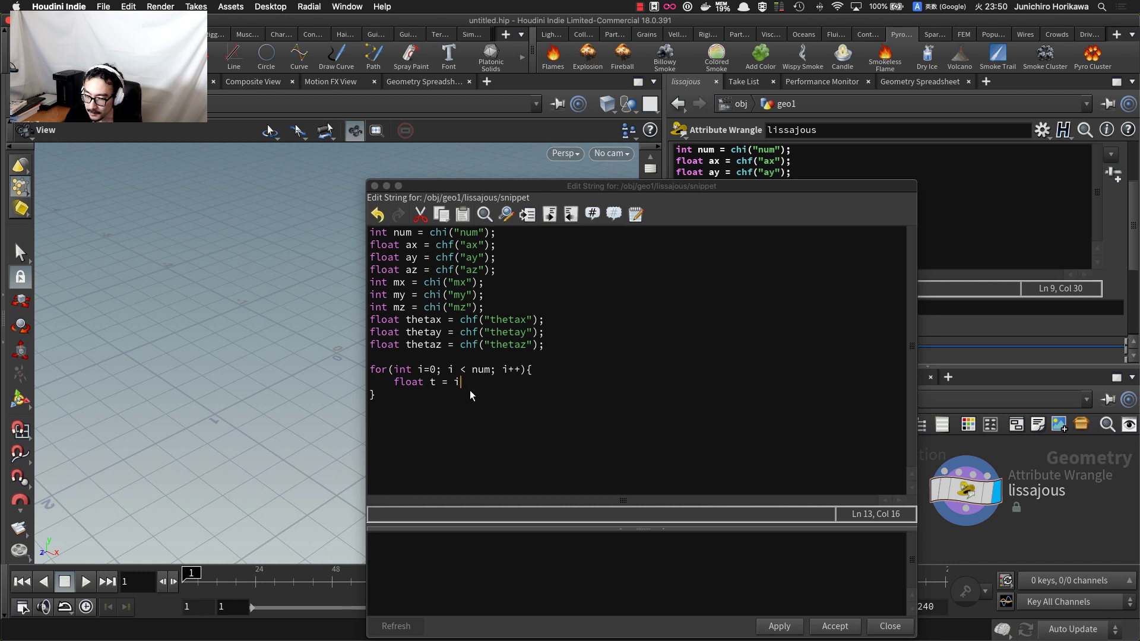
text( /)
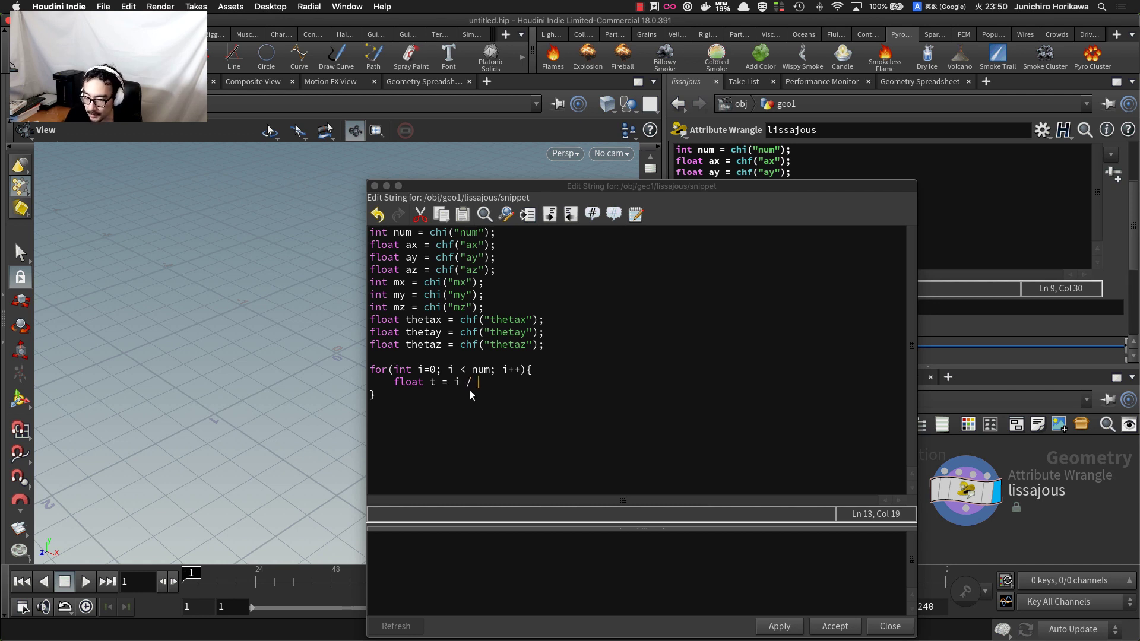
text((num -= )
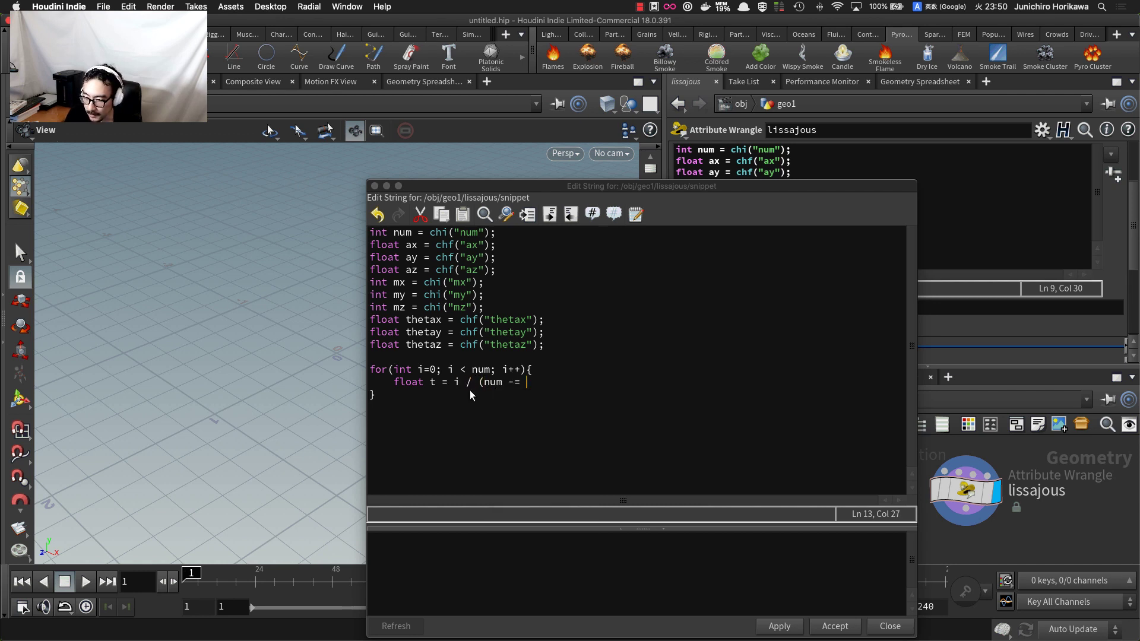
text(.0);)
key(Return)
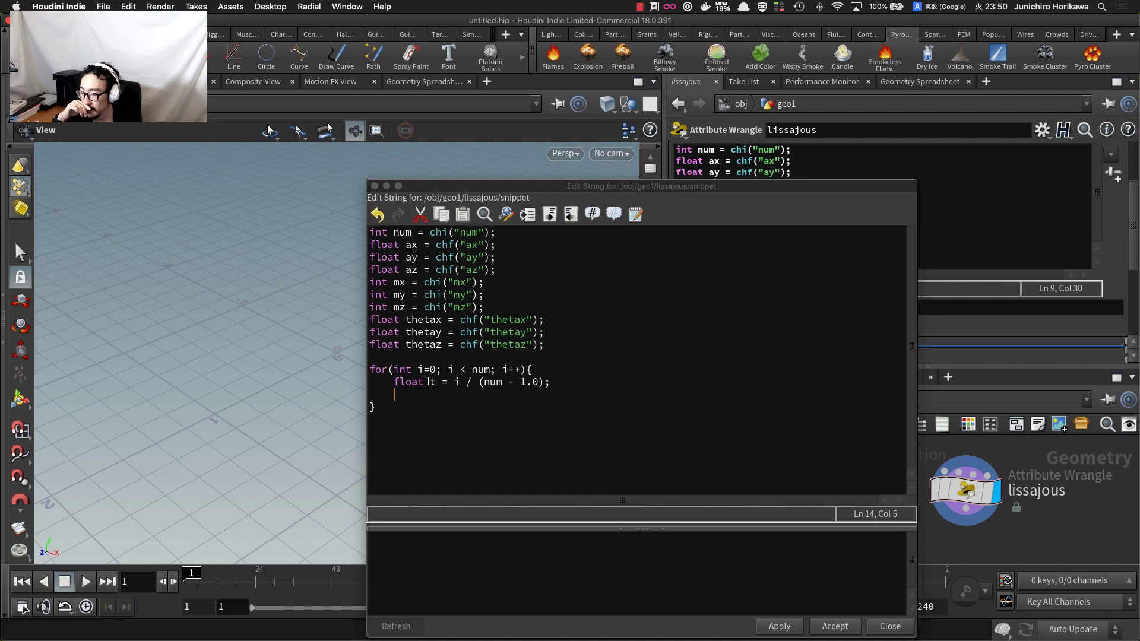
- Leave a blank line below the t declaration and start the x coordinate's line with float x =
drag(428, 382, 468, 386)
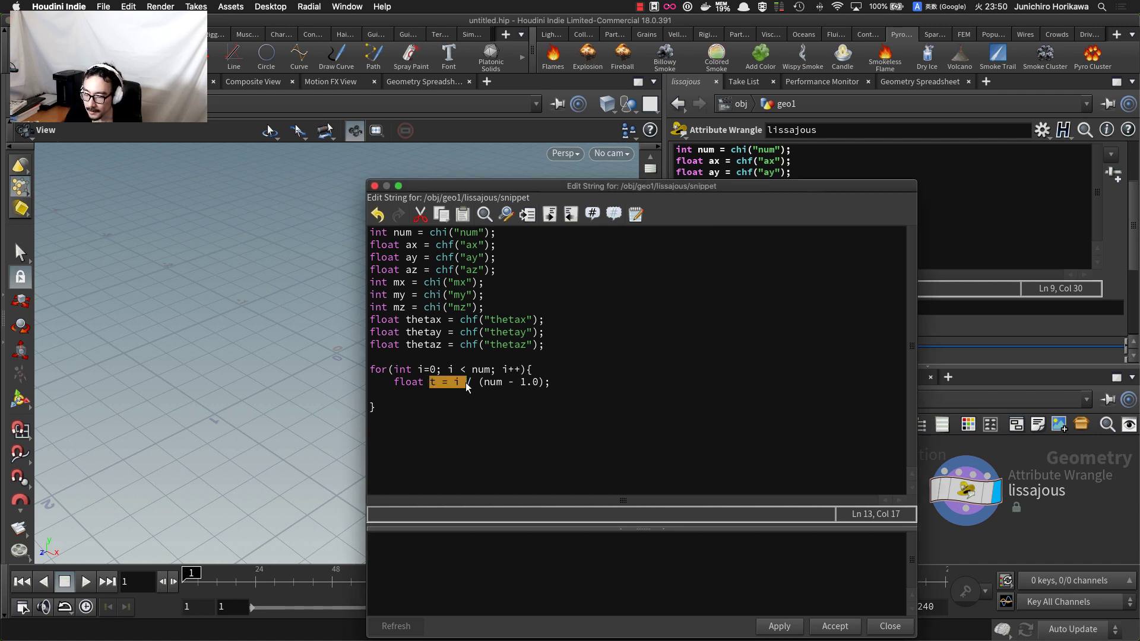
click(466, 398)
key(Return)
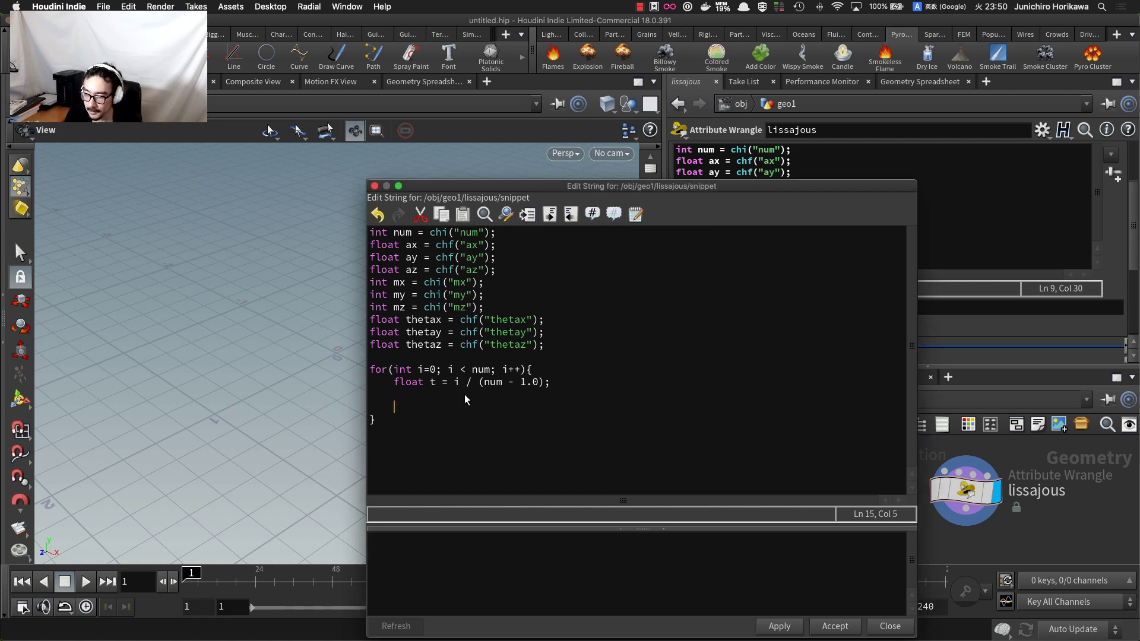
text(float x =)
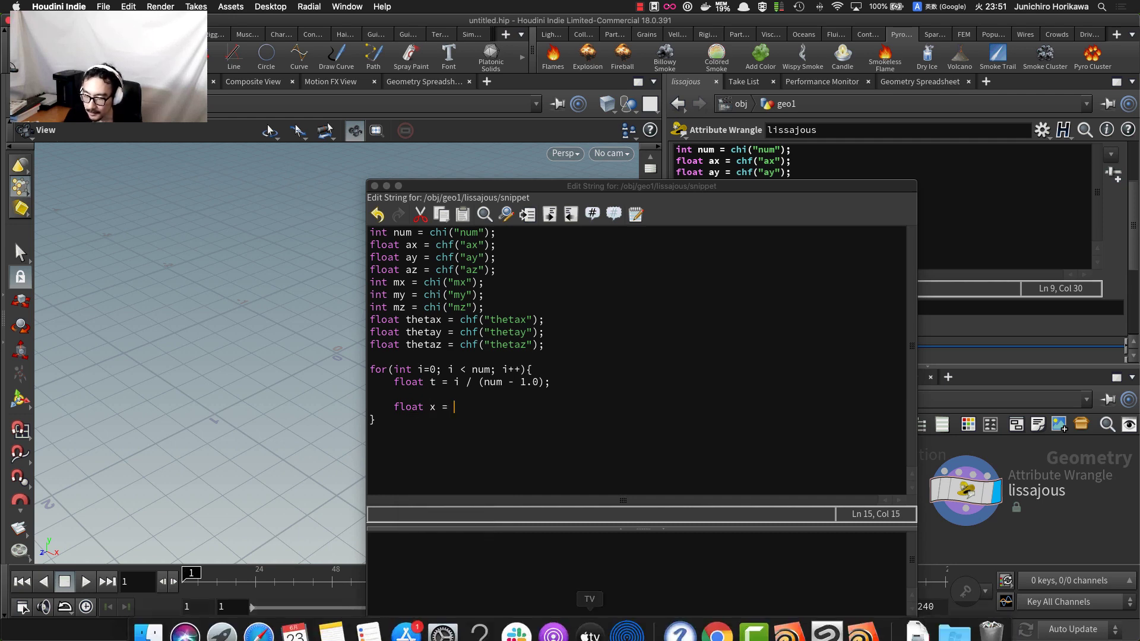
- Bring up the handwritten formulas in CLIP STUDIO PAINT and place the snippet editor beside them so both stay readable
click(829, 621)
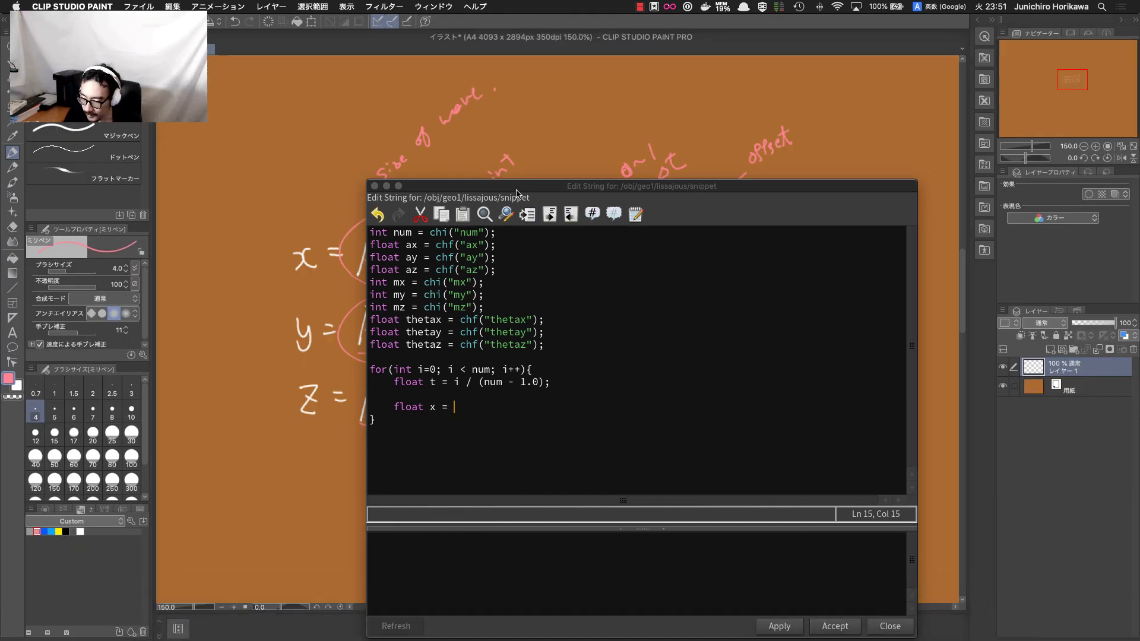
drag(517, 190, 519, 484)
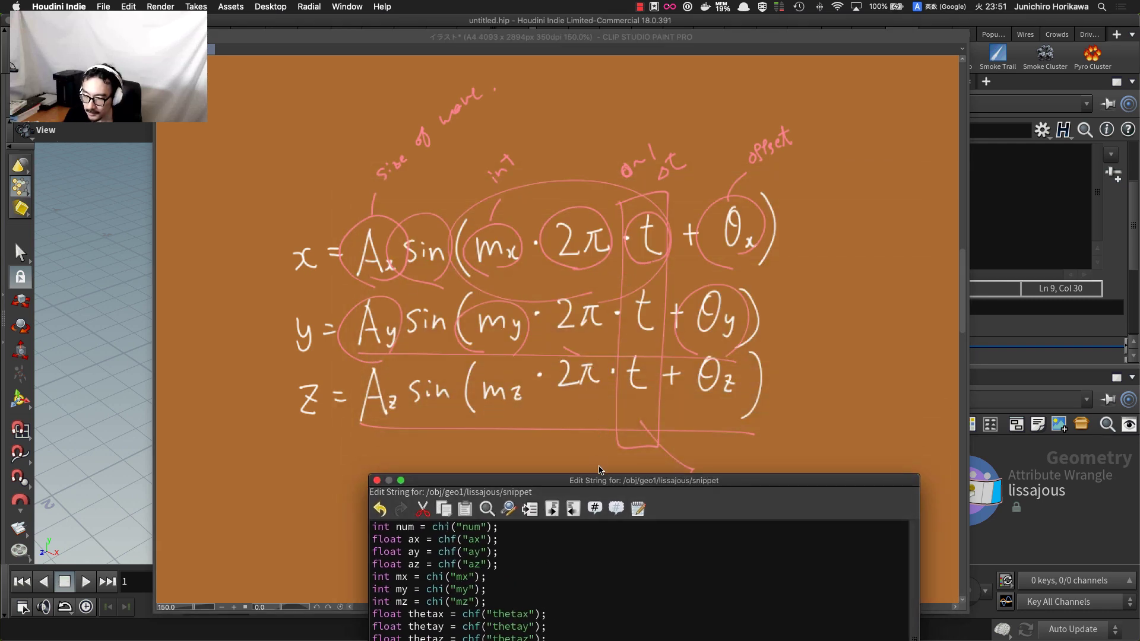
drag(598, 481, 859, 261)
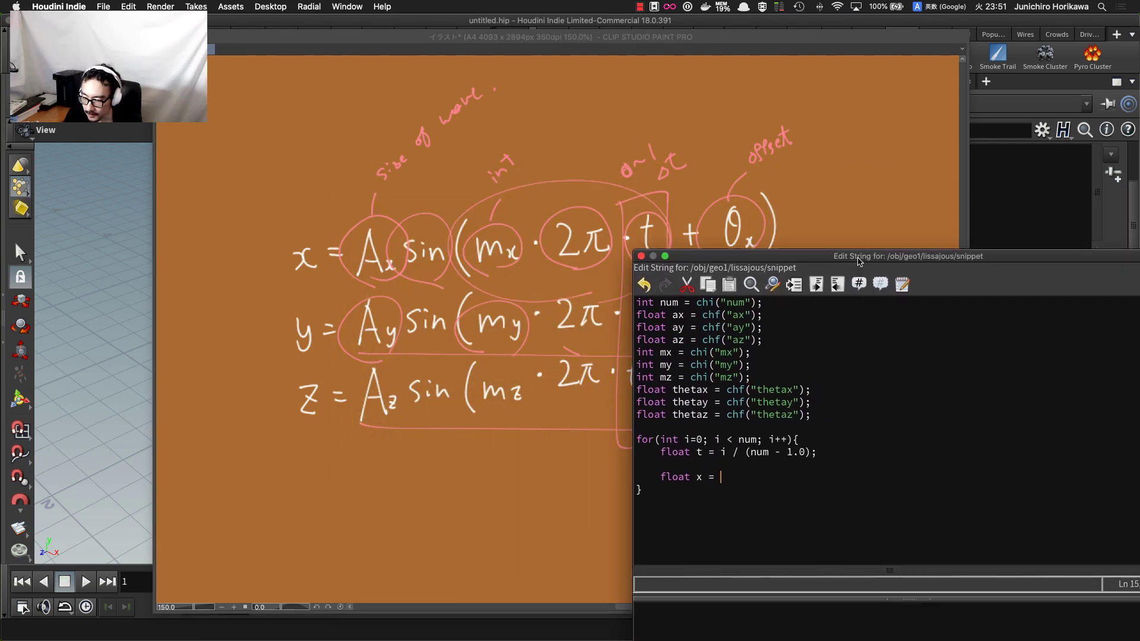
click(633, 22)
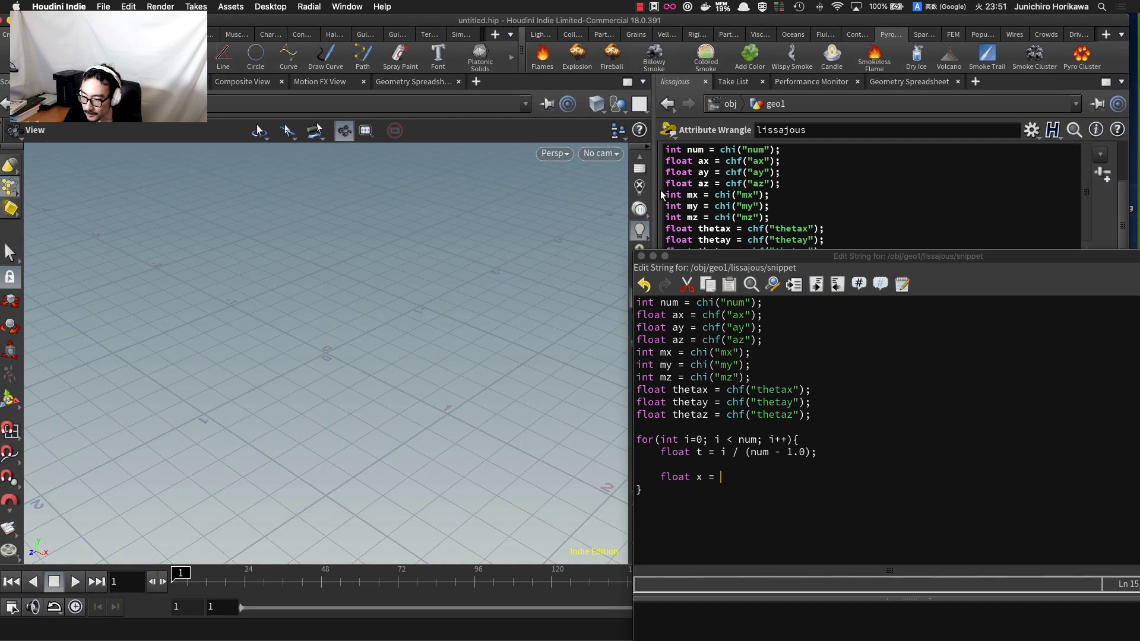
key(ctrl+Up)
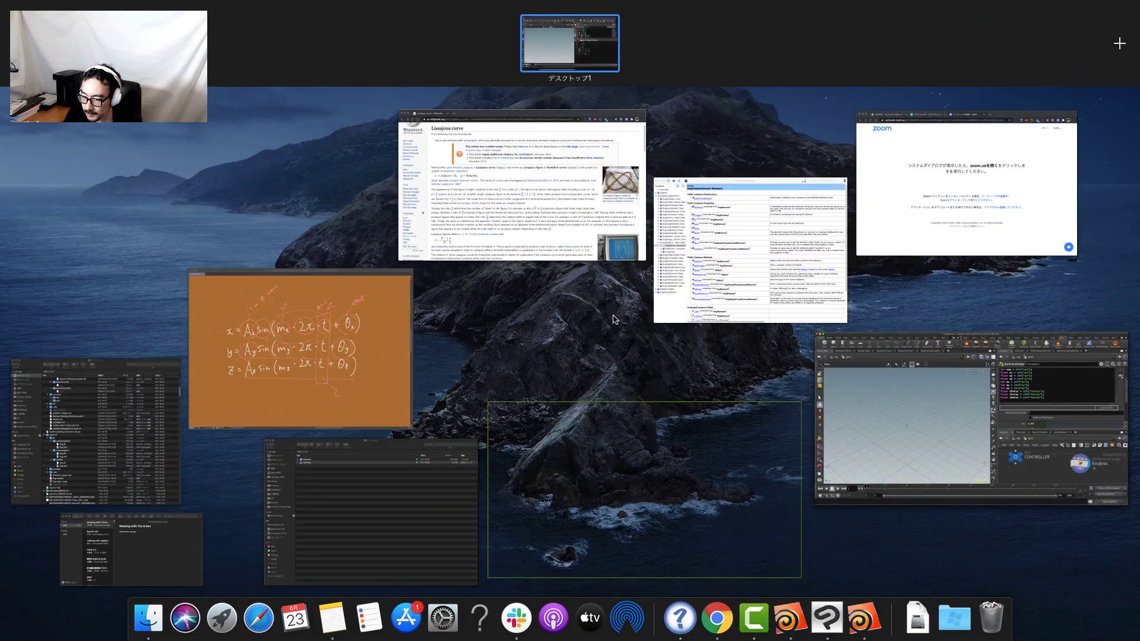
click(303, 340)
drag(693, 263, 843, 185)
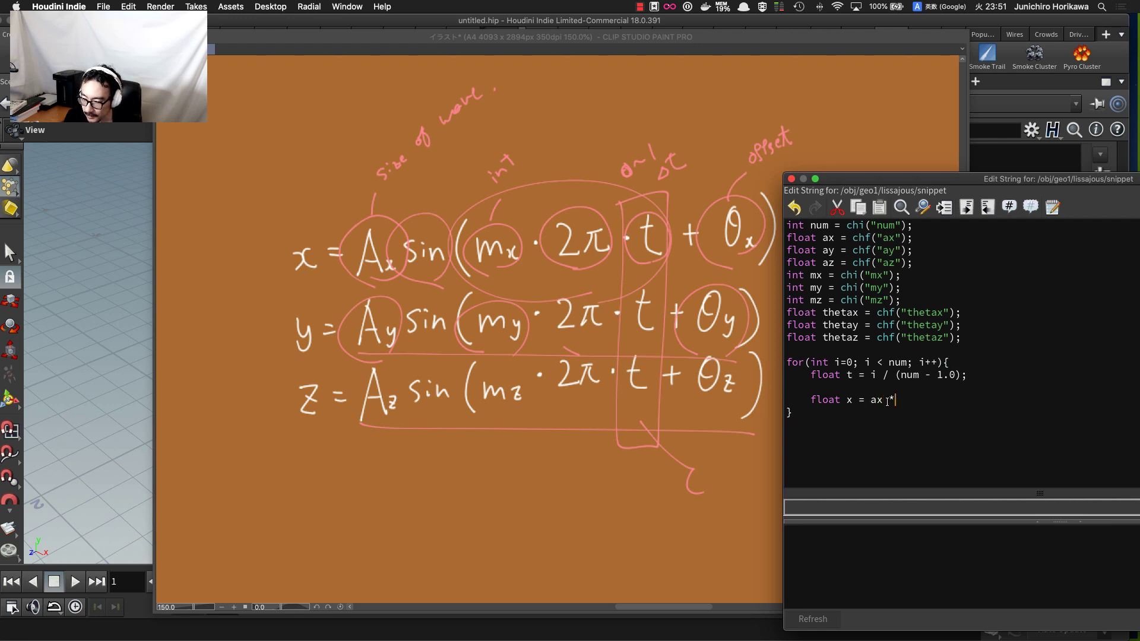
- Complete the x coordinate's line as float x = ax * sin(mx * 2 * $PI * t + thetax);
text(sin)
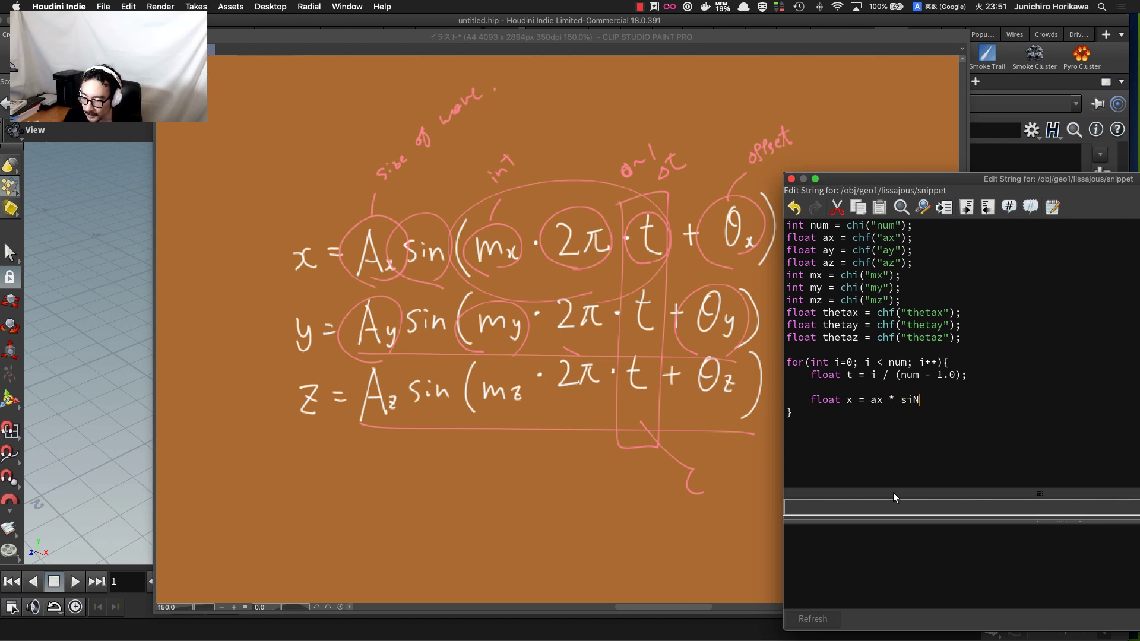
text(();)
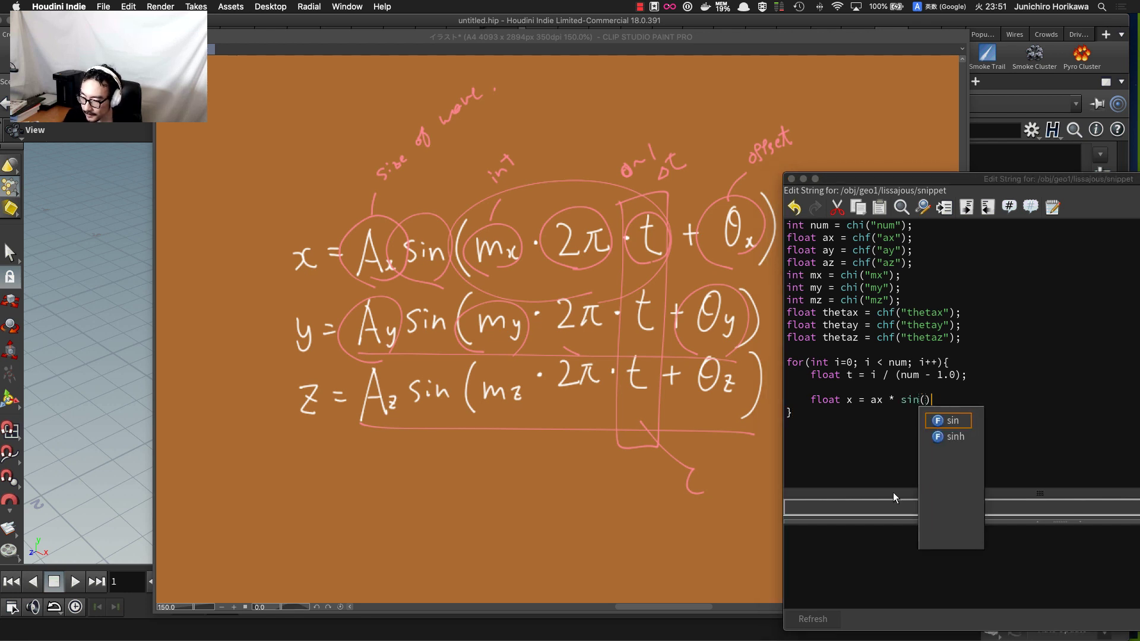
key(Left)
key(Left)
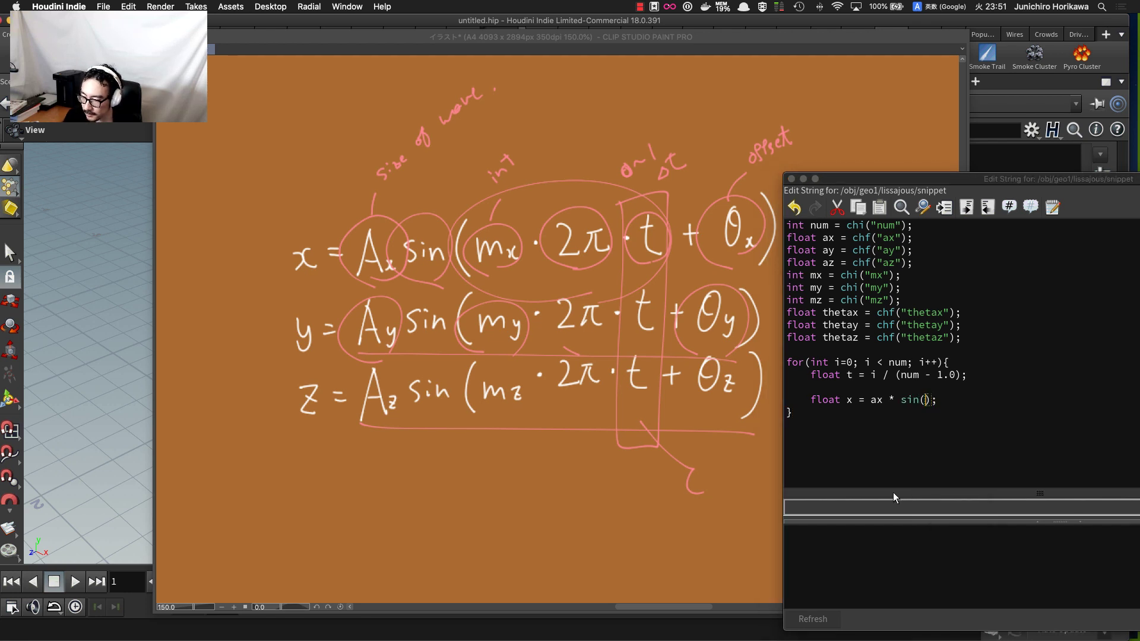
text(mx * )
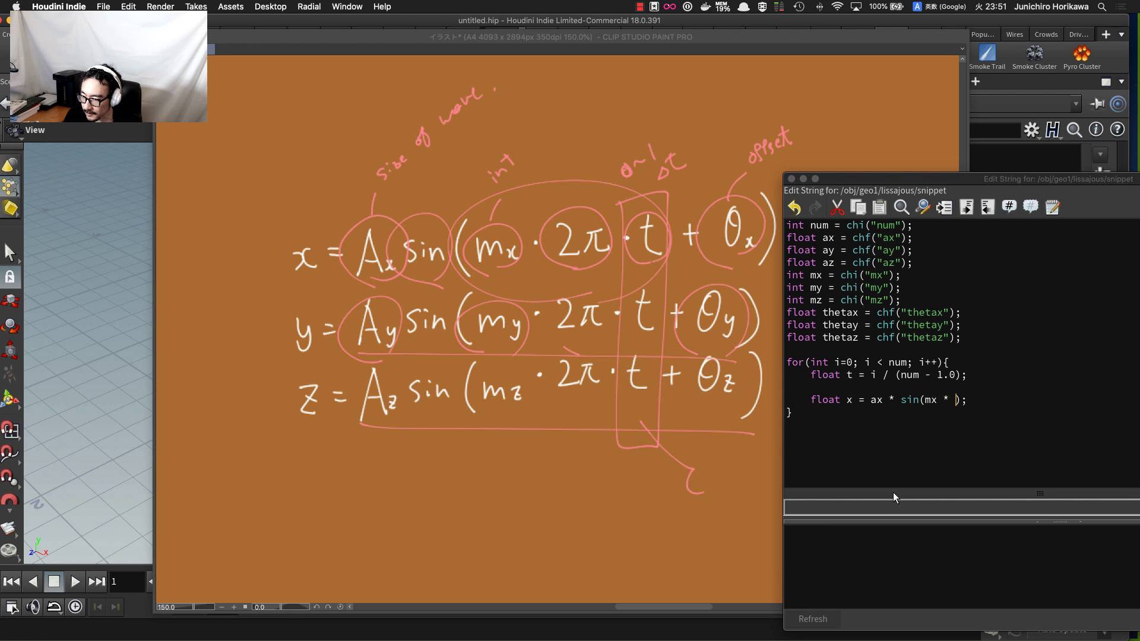
text(2 * %)
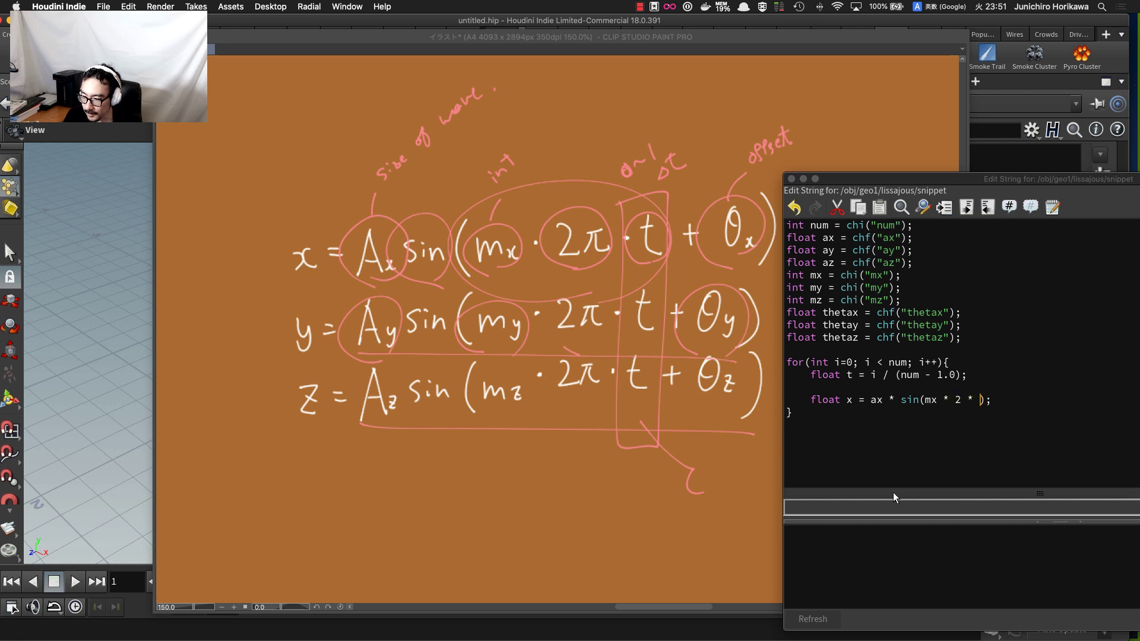
key(BackSpace)
text($PI * )
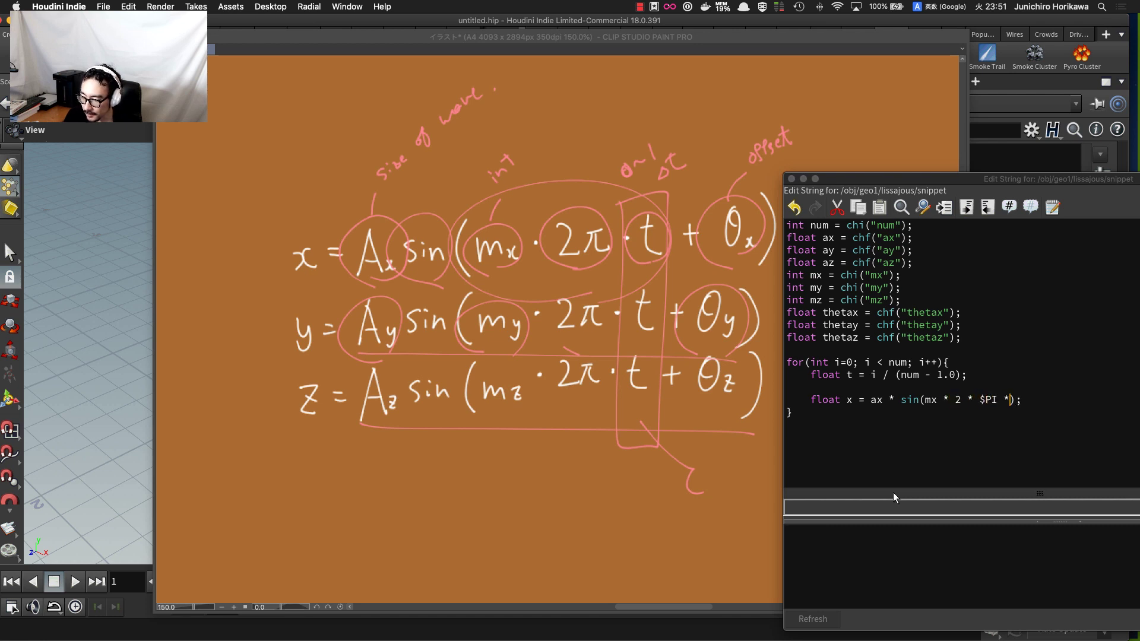
text(t + t)
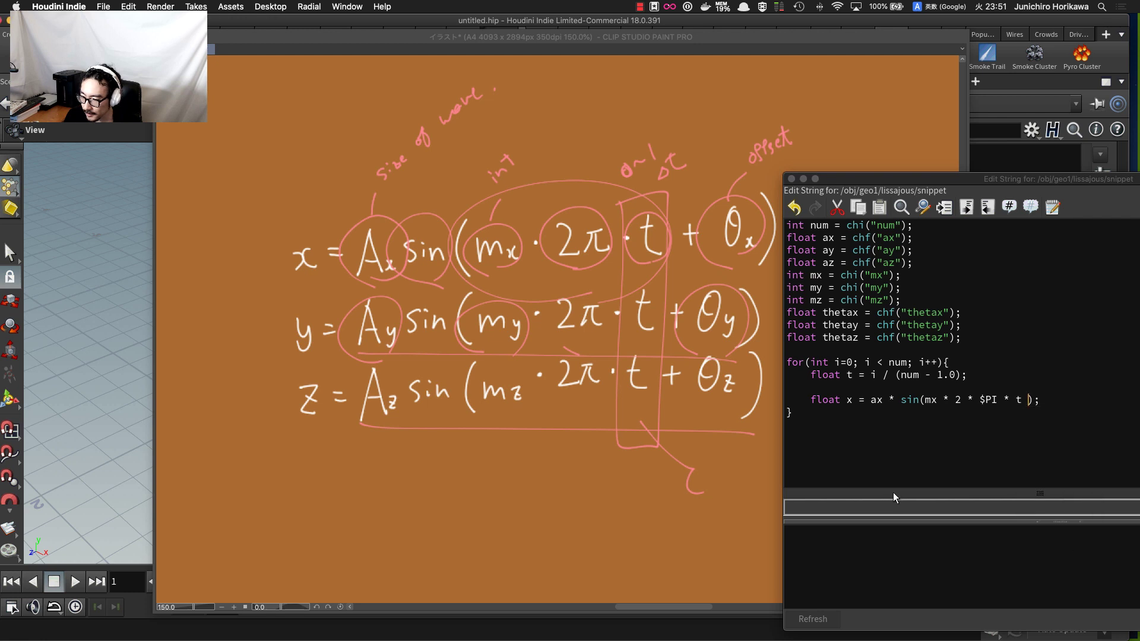
text(hetax)
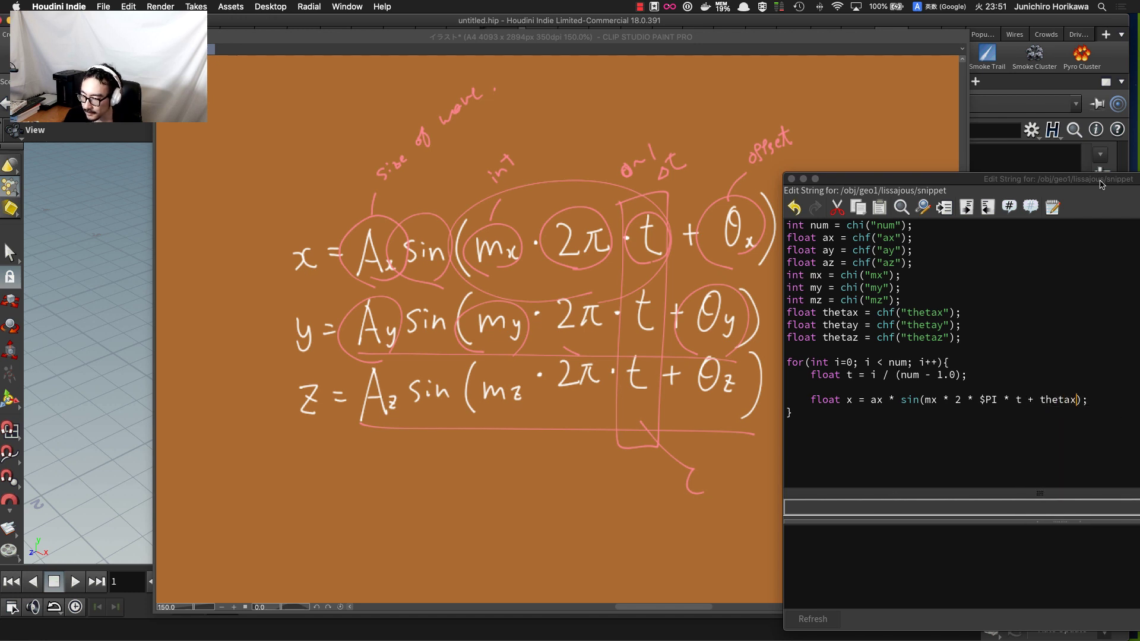
- Return to Houdini with the snippet editor centred and duplicate the x coordinate's line twice directly below it
click(1049, 22)
drag(1039, 179, 605, 118)
drag(655, 340, 369, 341)
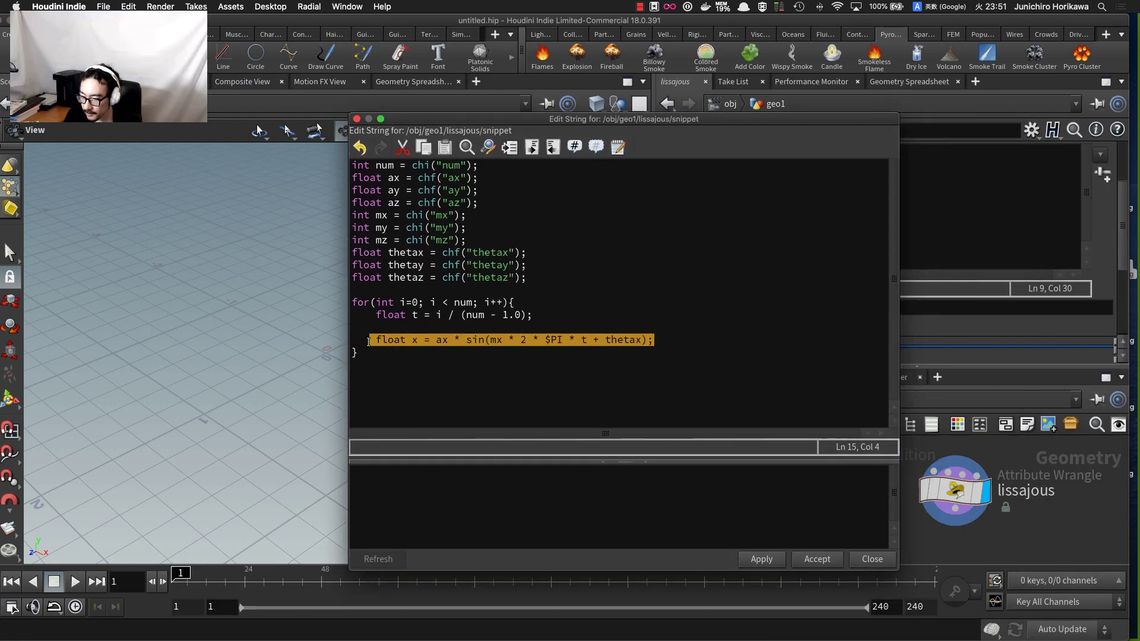
click(655, 340)
key(Return)
key(super+v)
key(Return)
key(super+v)
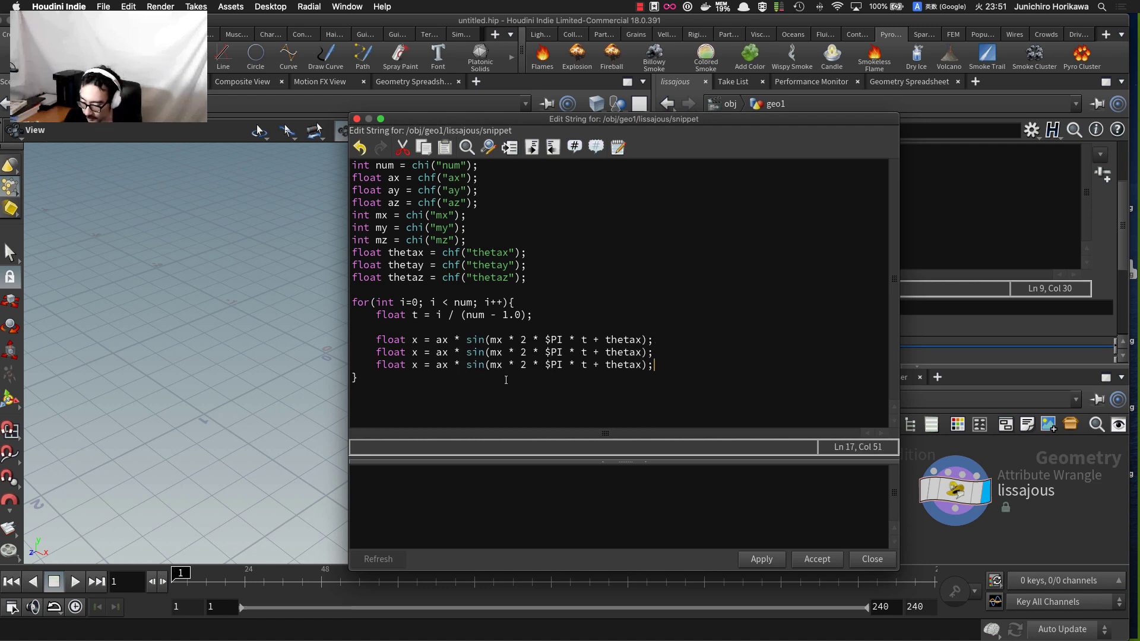
- Rename the variables declared in the two copied lines to y and z
drag(420, 352, 412, 353)
text(t)
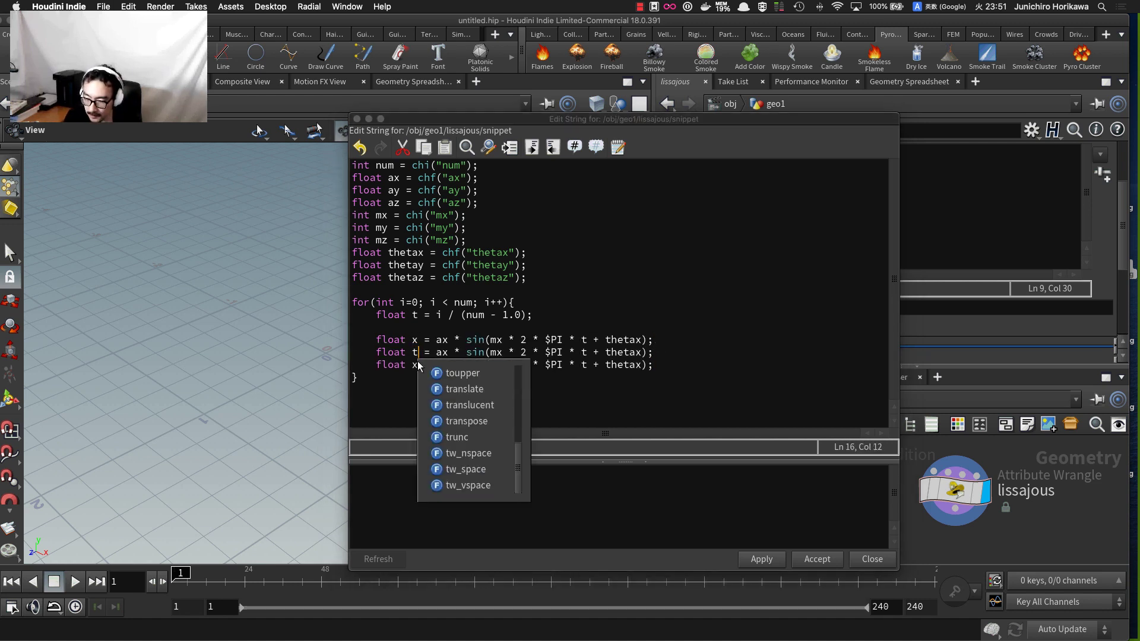
key(BackSpace)
text(y)
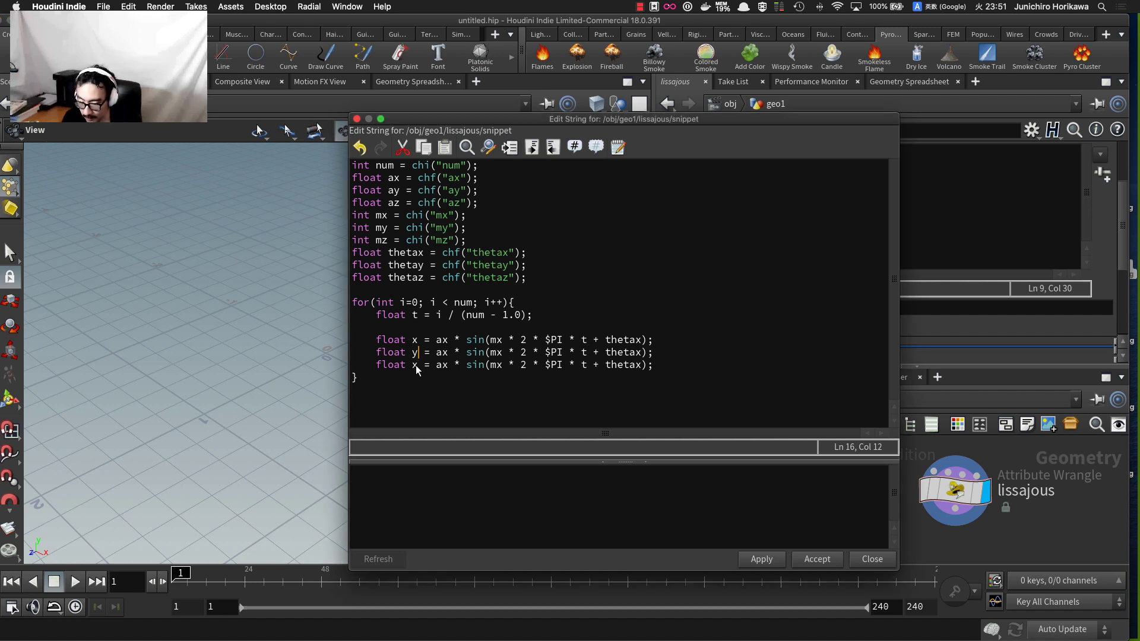
drag(418, 364, 414, 366)
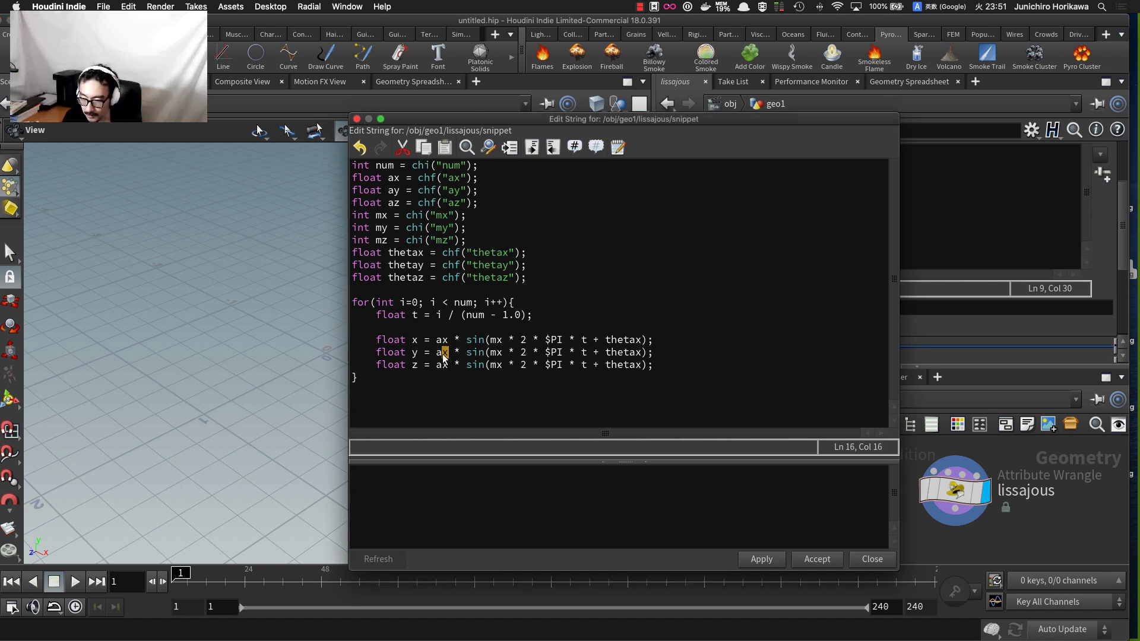
- Switch the y line's variables to ay, my and thetay and the z line's to az, mz and thetaz, and apply the code
drag(448, 365, 501, 353)
text(z)
click(497, 352)
text(y)
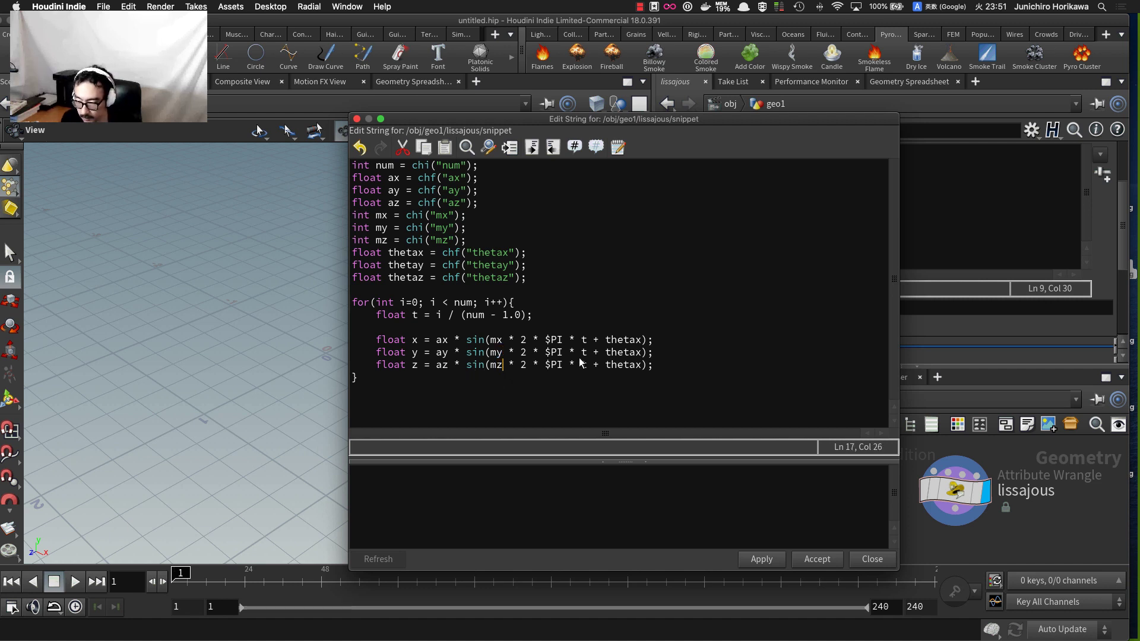
drag(644, 353, 639, 364)
text(y)
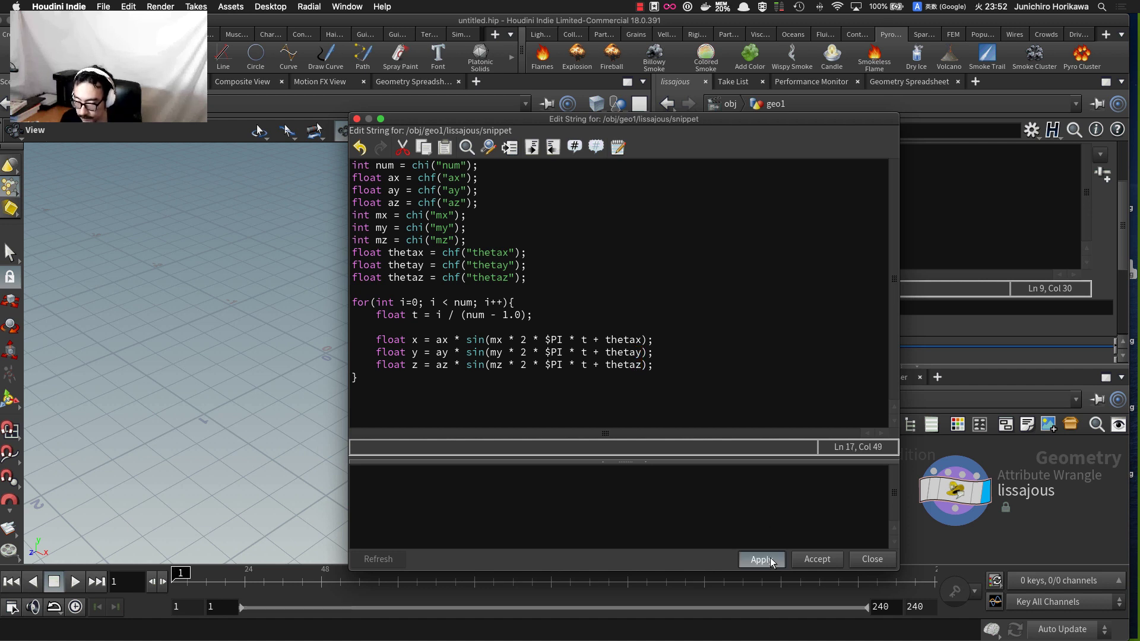
click(760, 559)
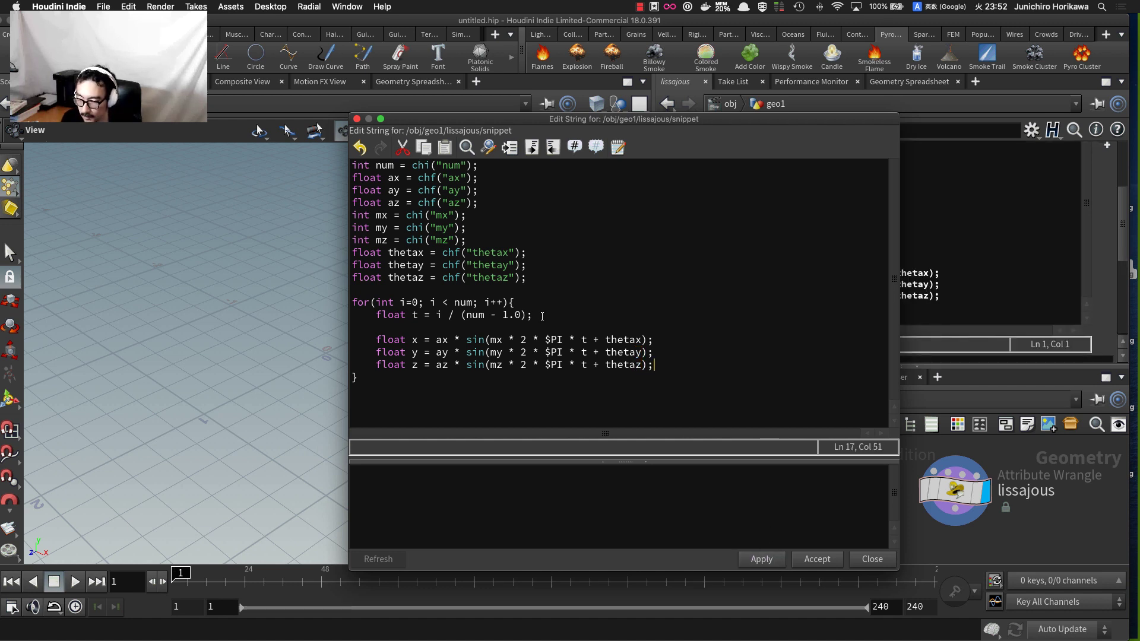
- Below a blank line in the loop, add int pt = addpoint(0, set(x,y,z)); and apply the code
key(Return)
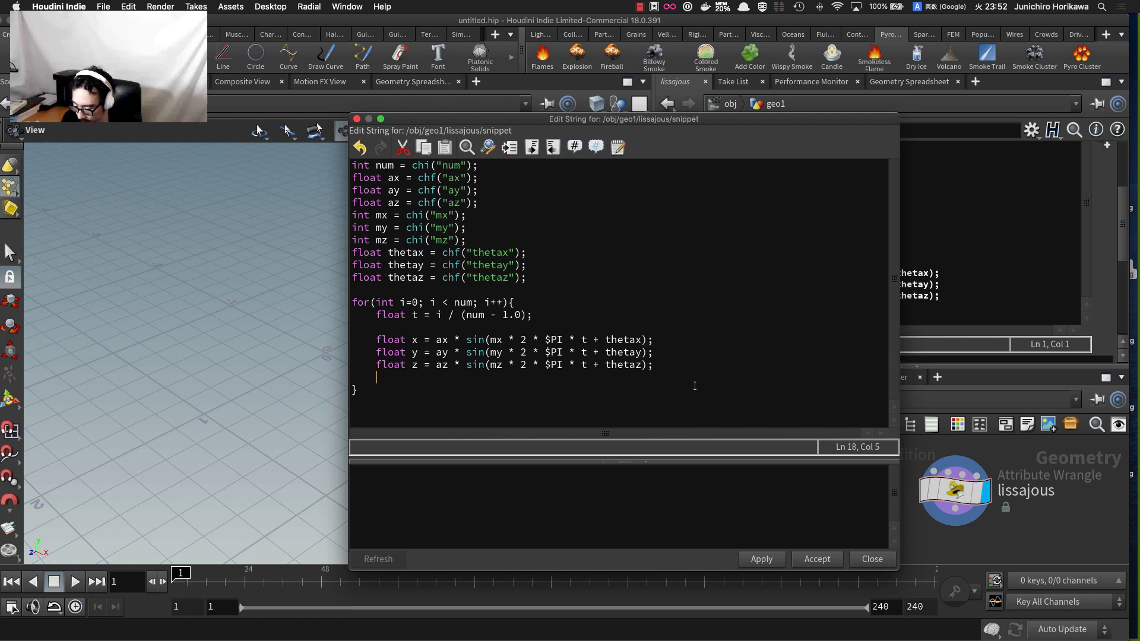
key(Return)
text(int )
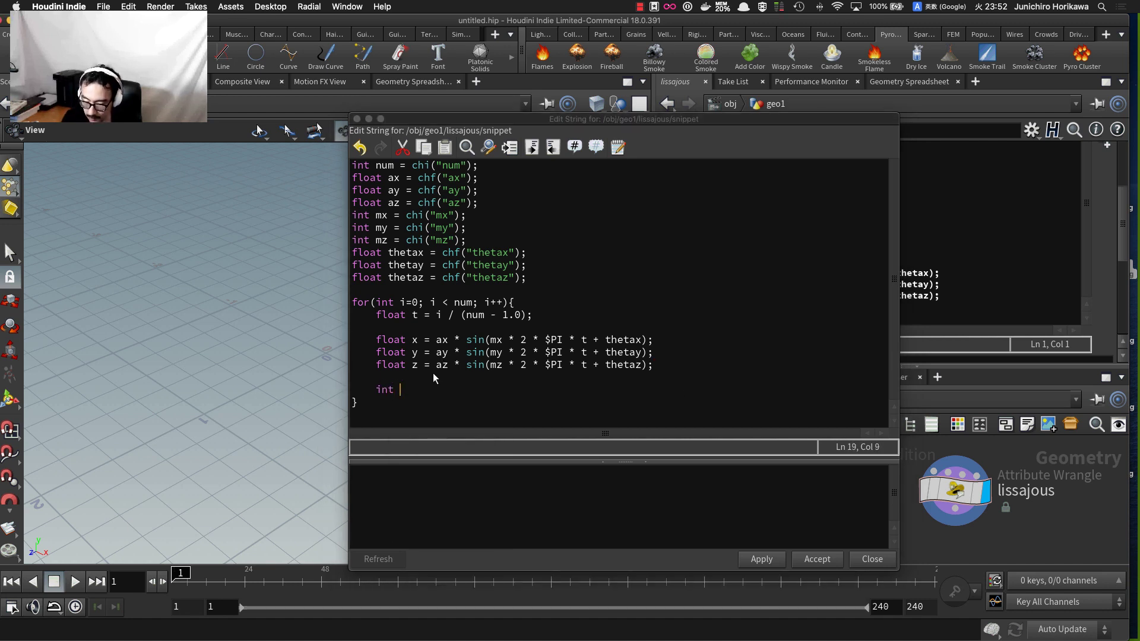
text(pt = )
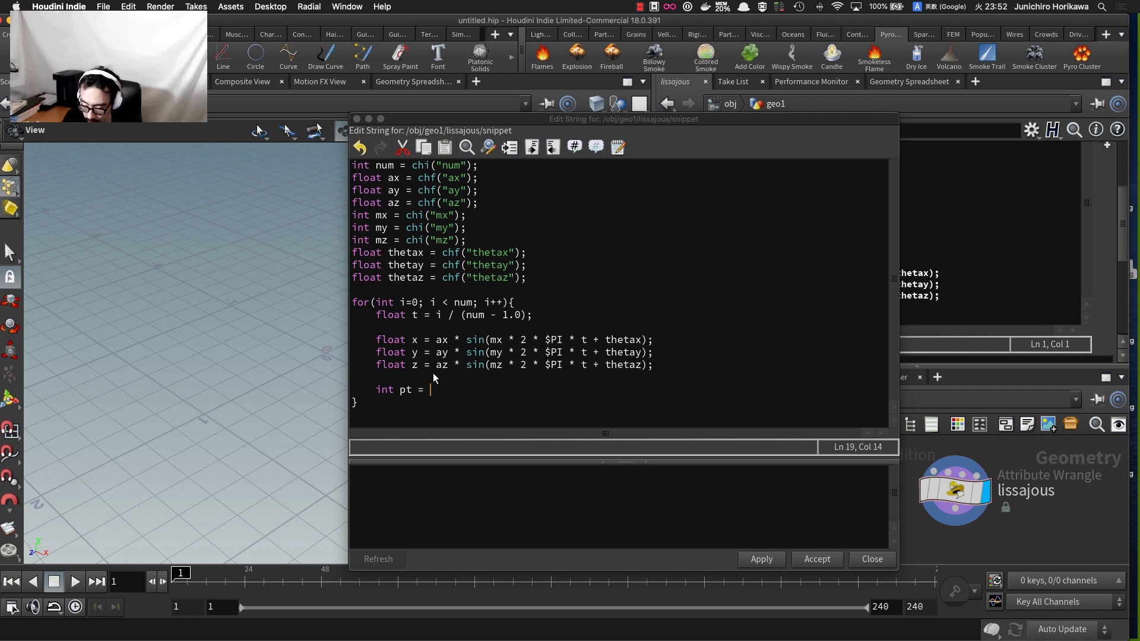
text(addpoint()
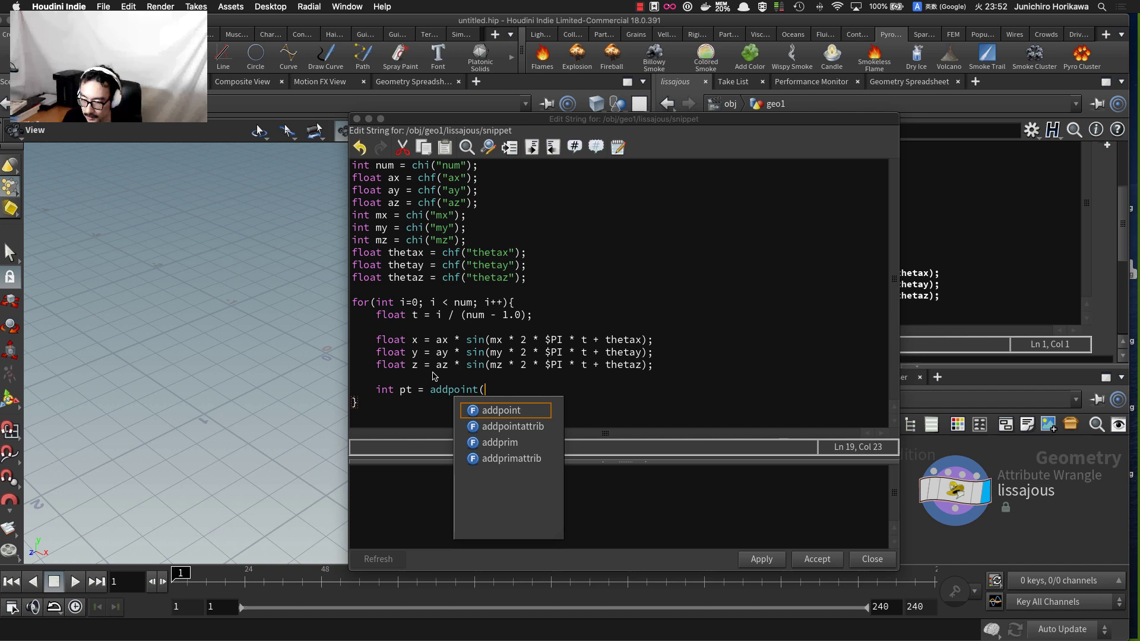
text(0, set)
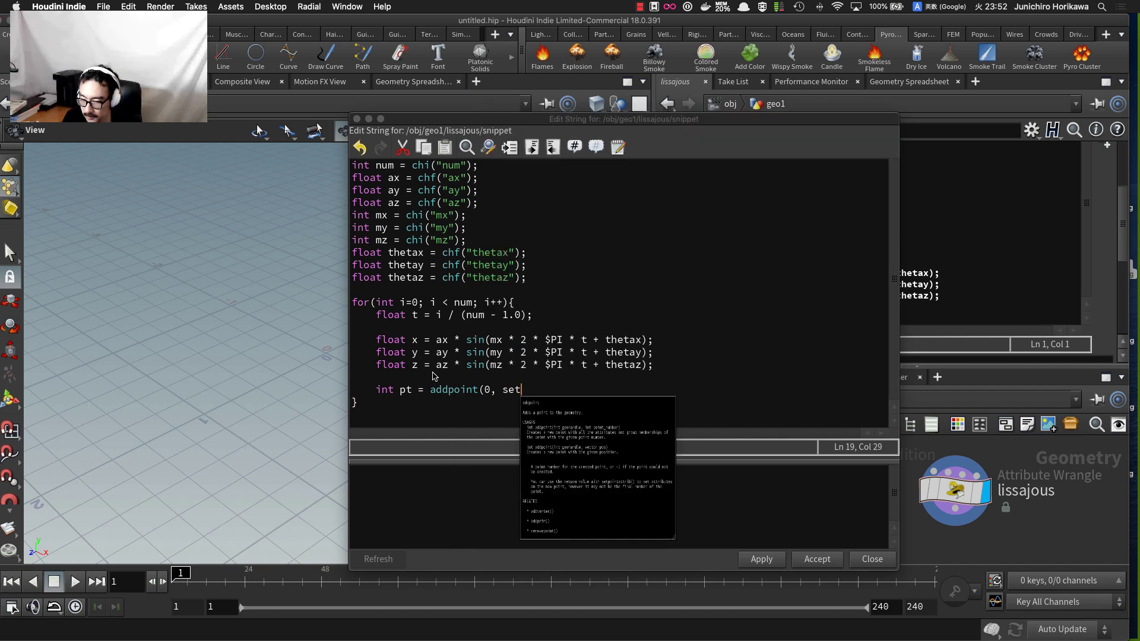
text((x,y,z)
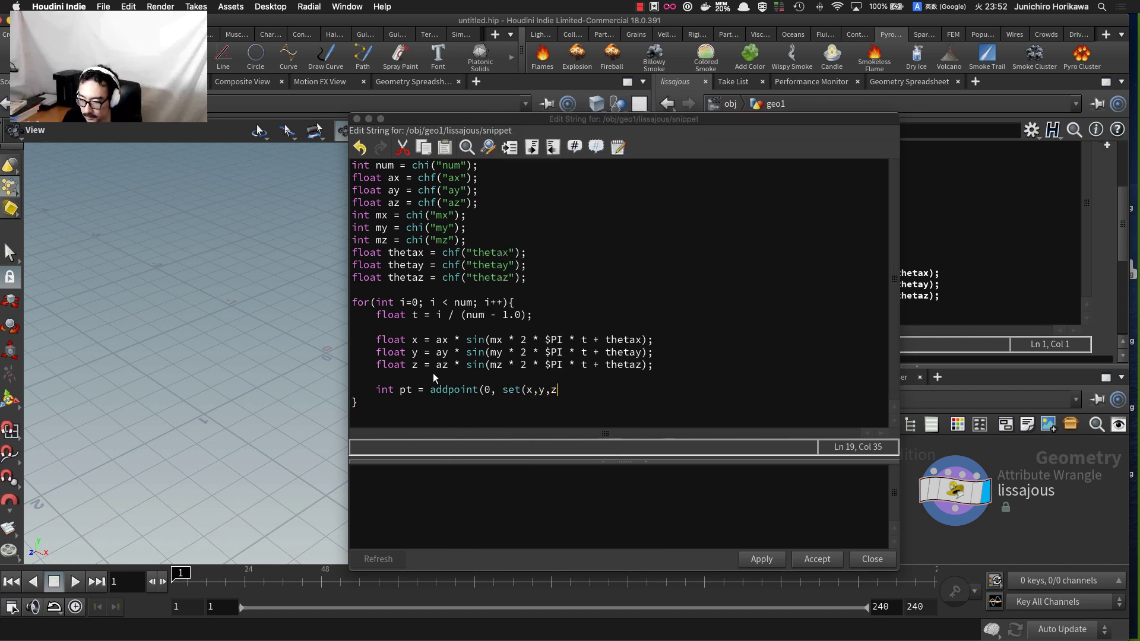
text());)
click(763, 558)
- Move the snippet editor out of the way and examine the distribution of the generated points in the viewport
drag(506, 121, 816, 140)
scroll(418, 286, down, 5)
drag(432, 343, 405, 396)
click(636, 373)
drag(815, 136, 586, 130)
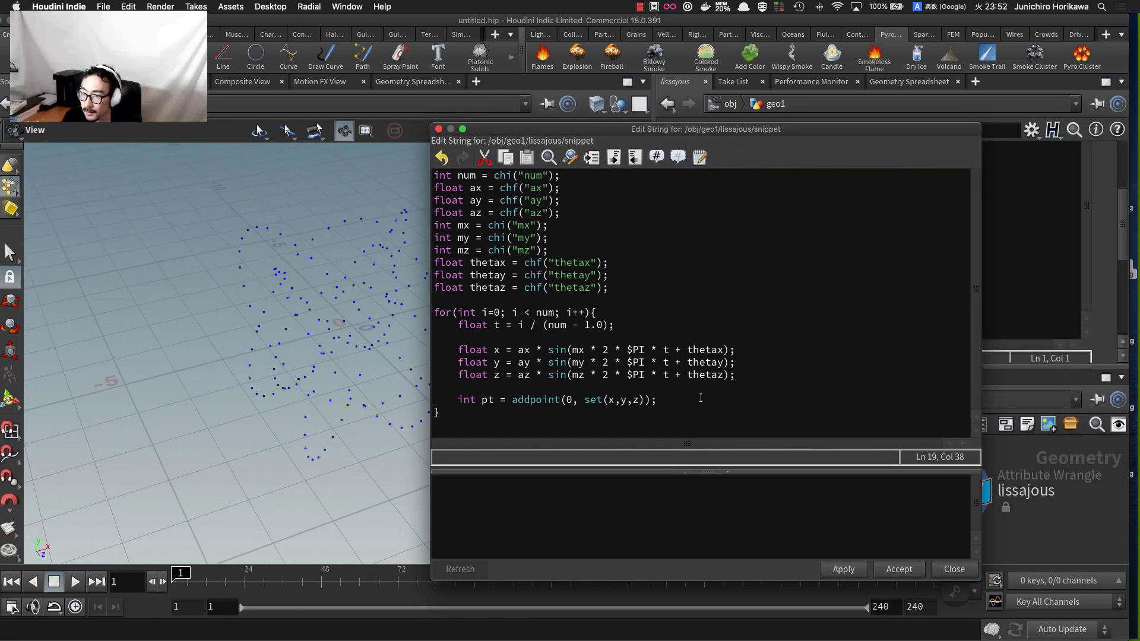
- Store t on each point by adding setpointattrib(0, "t", pt, t); below the addpoint line, and accept the snippet
key(Return)
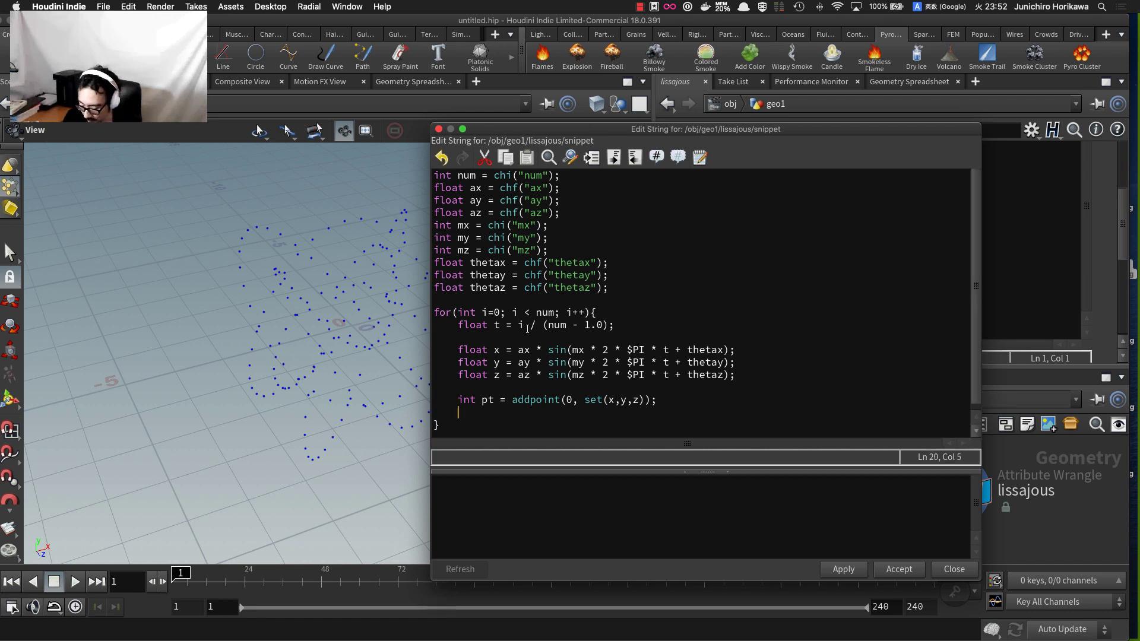
click(499, 325)
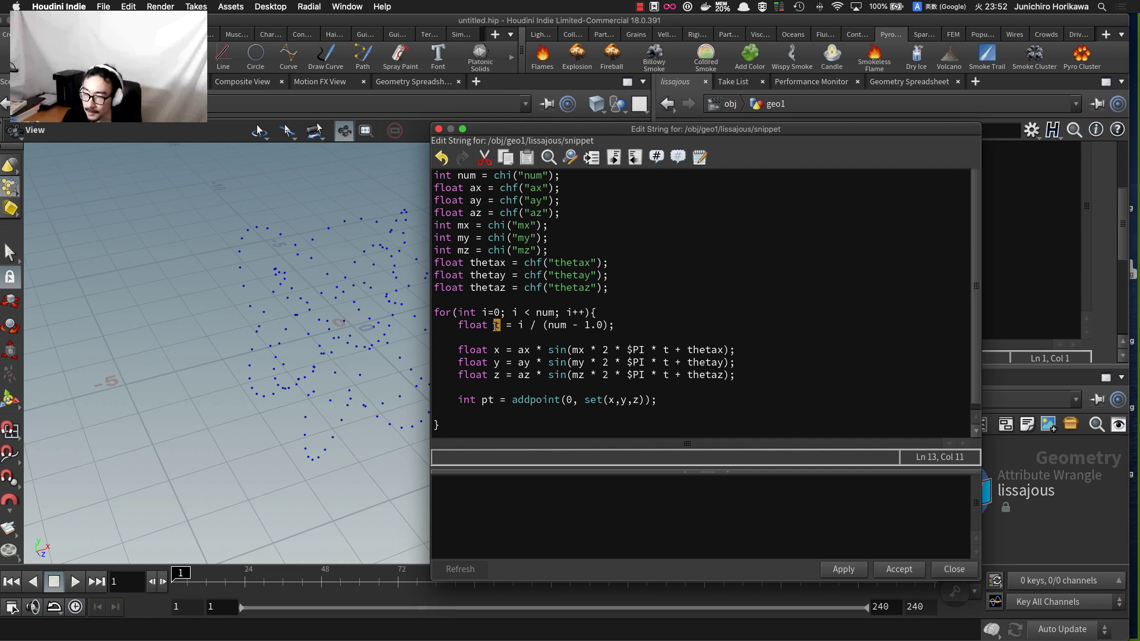
click(499, 413)
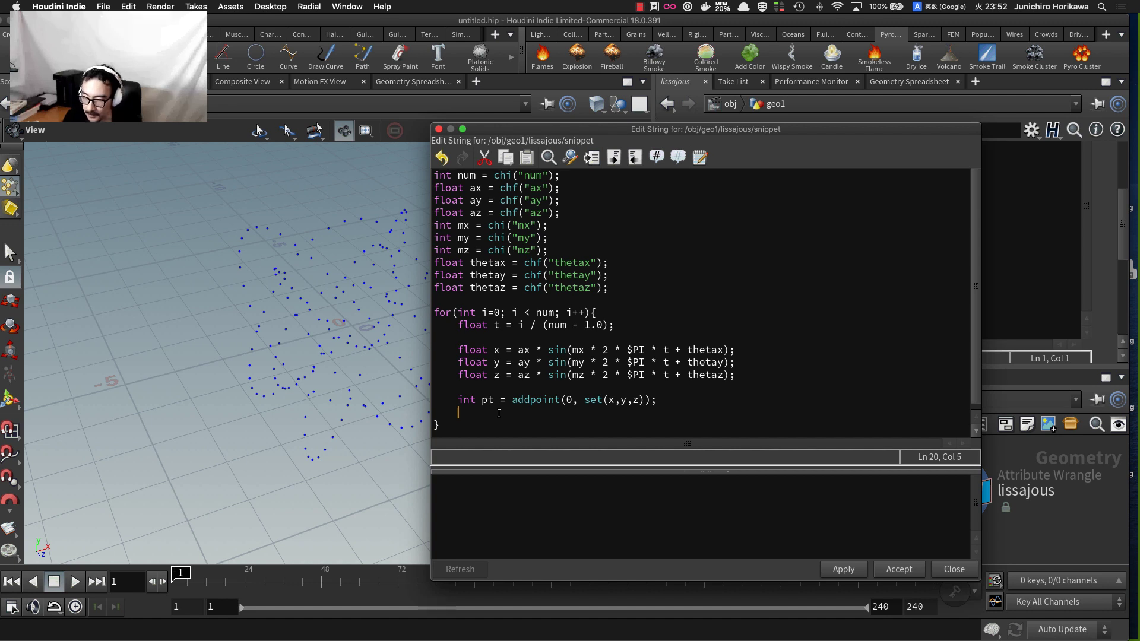
text(setpoint)
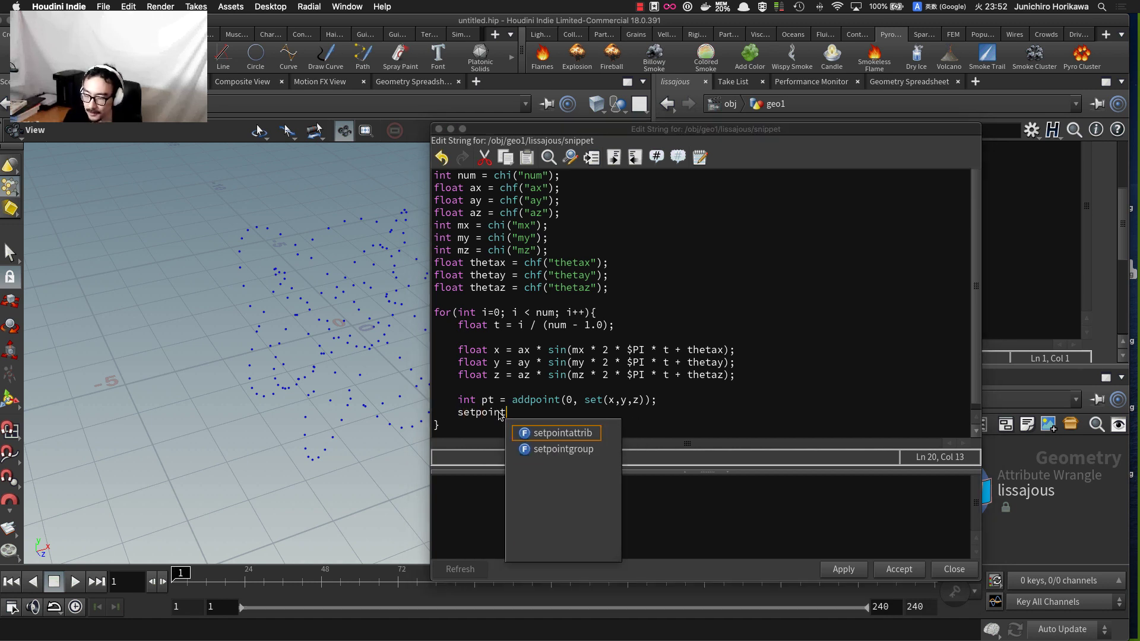
text(attrib(0, )
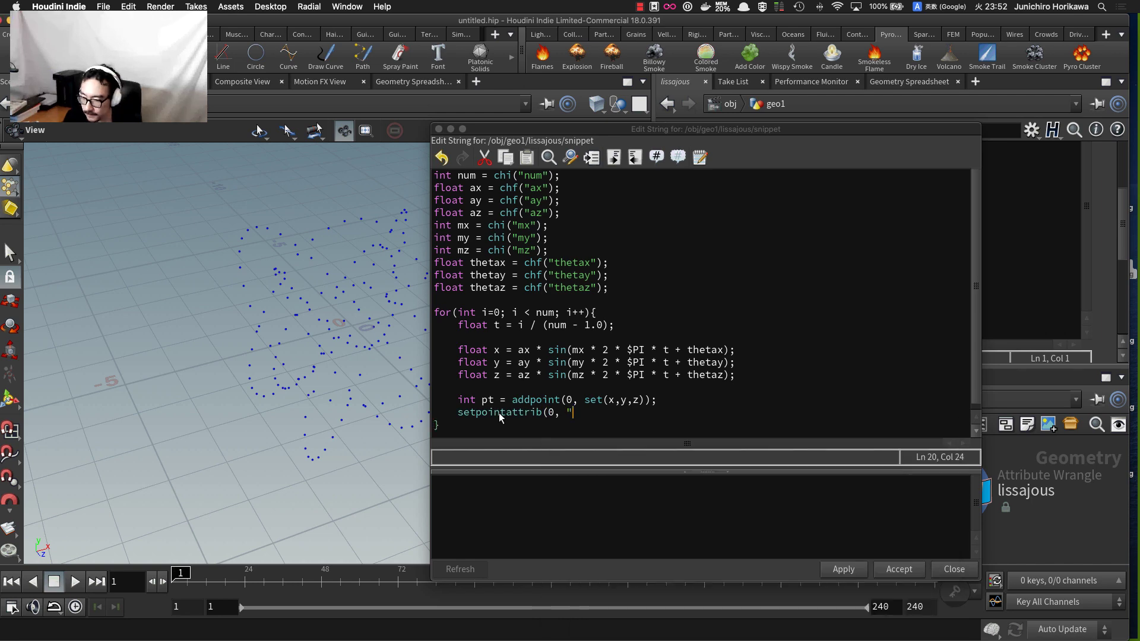
text("t")
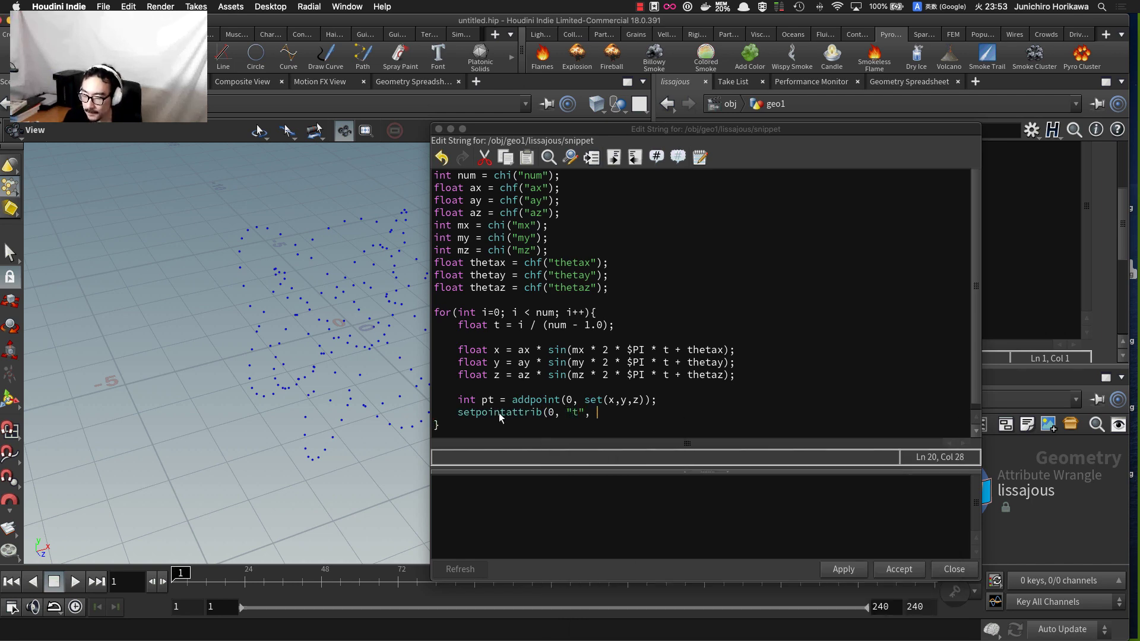
text(, pt)
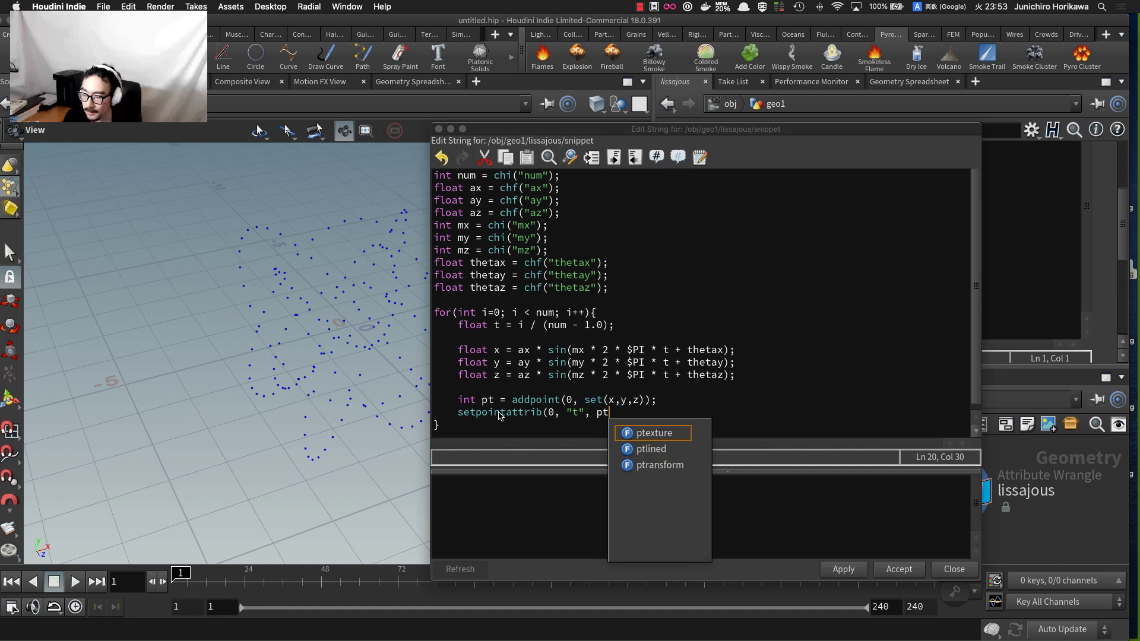
text(, t);)
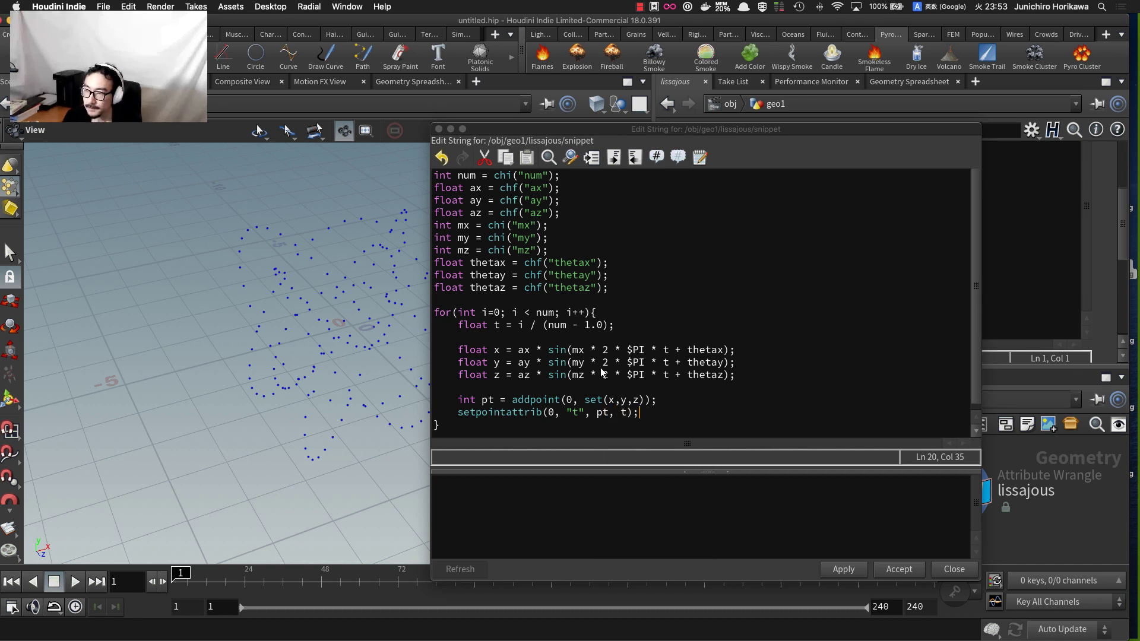
scroll(710, 407, down, 1)
click(842, 574)
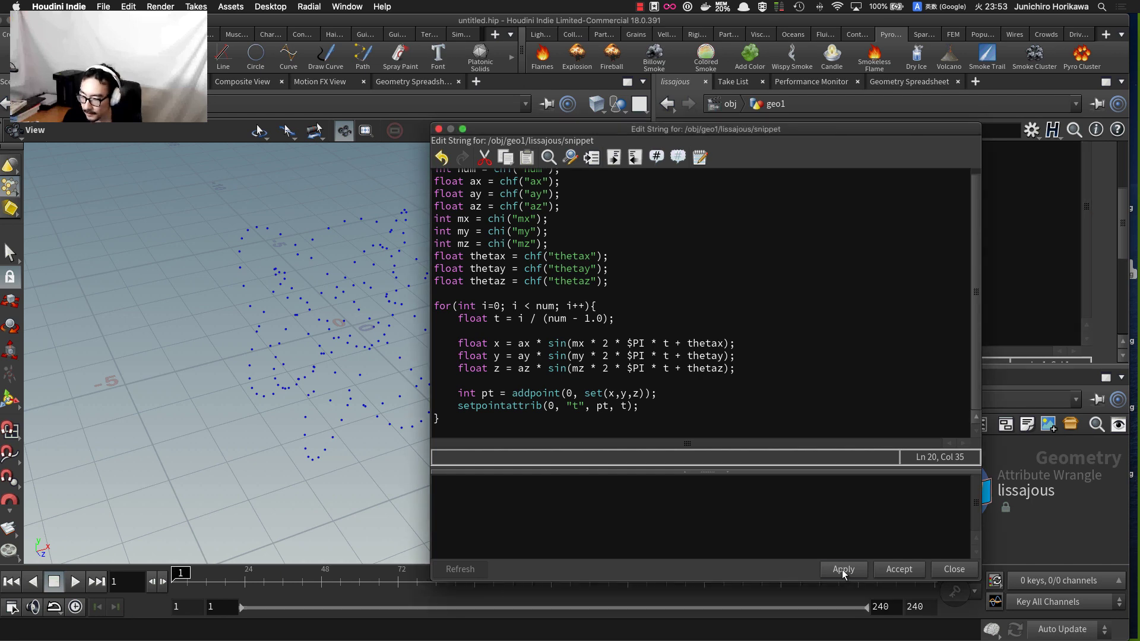
click(897, 570)
- Check the point cloud from another angle and enlarge the network editor around the CONTROLLER and lissajous nodes
scroll(853, 490, down, 5)
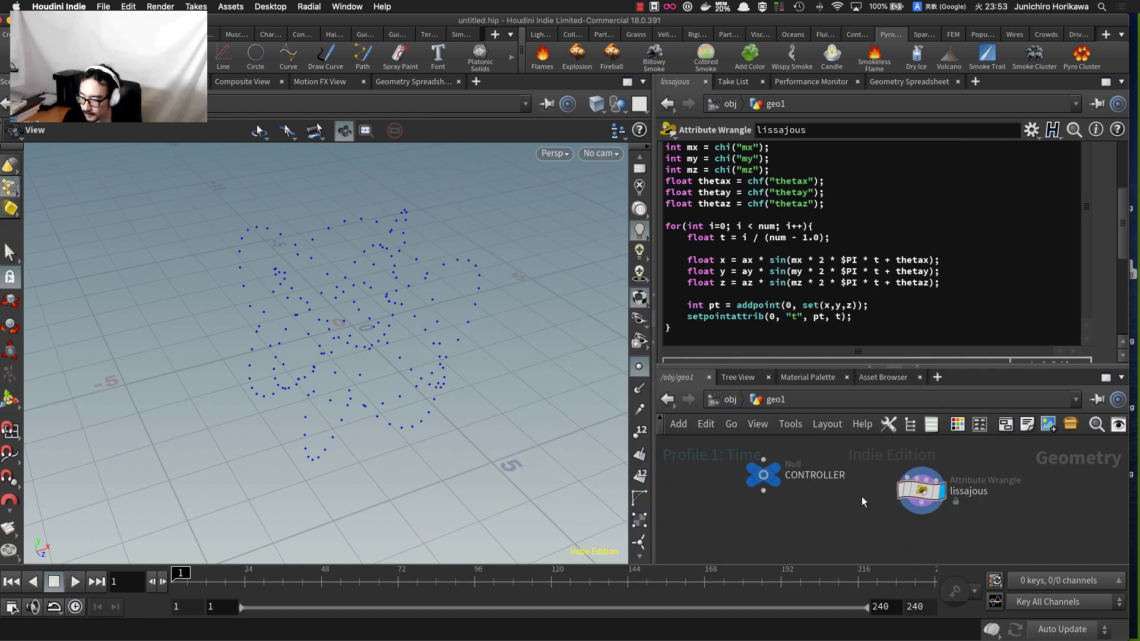
middle_drag(895, 497, 842, 494)
scroll(841, 494, up, 2)
drag(569, 387, 336, 372)
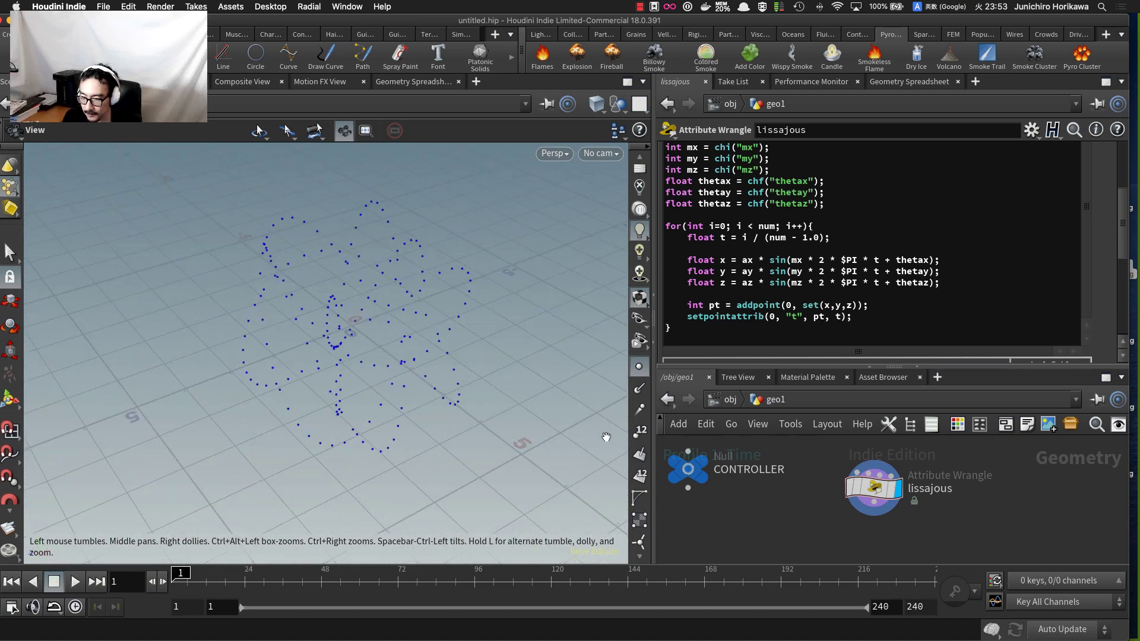
drag(776, 366, 777, 295)
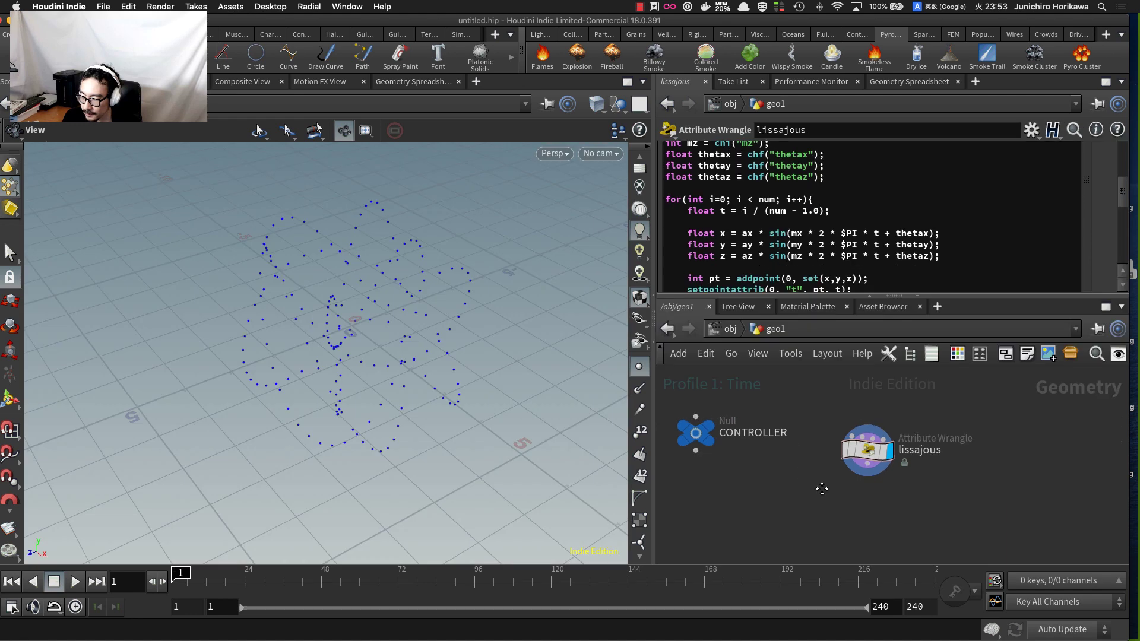
- Create an Add node below the lissajous wrangle, wire the wrangle's output into it and make it the displayed node
scroll(475, 333, up, 2)
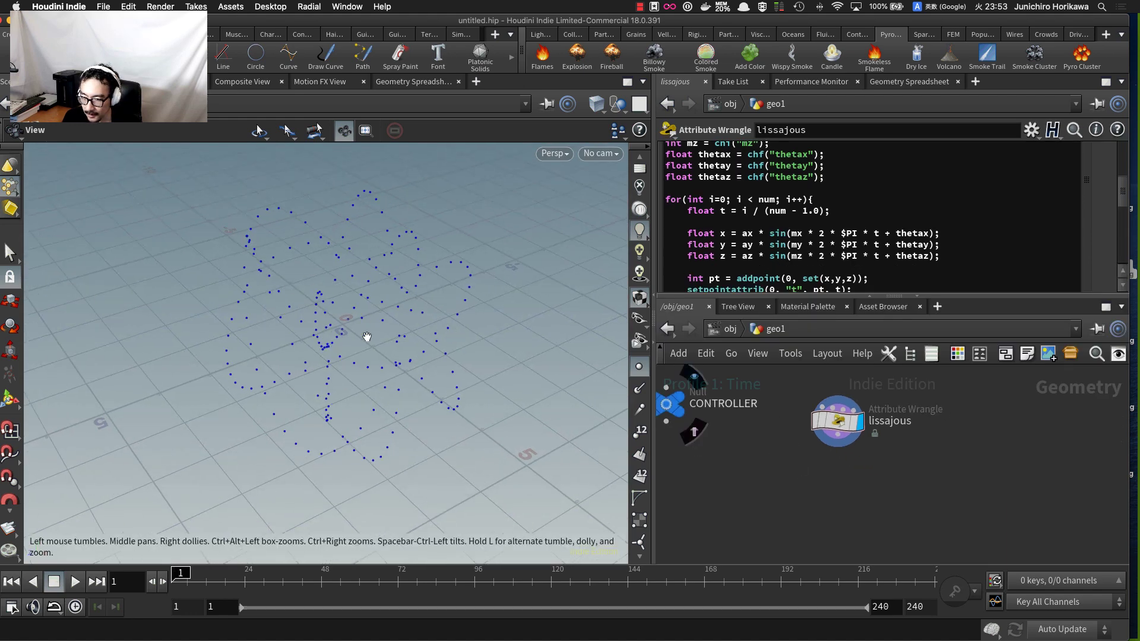
scroll(864, 483, up, 1)
key(Tab)
text(a)
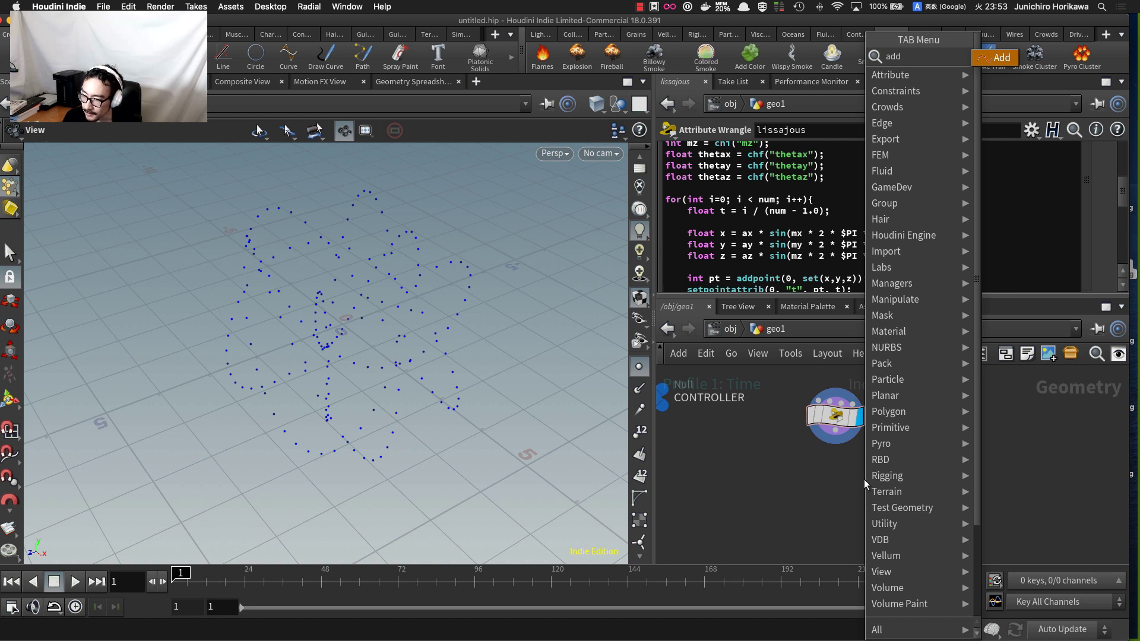
text(dd)
key(Return)
click(840, 481)
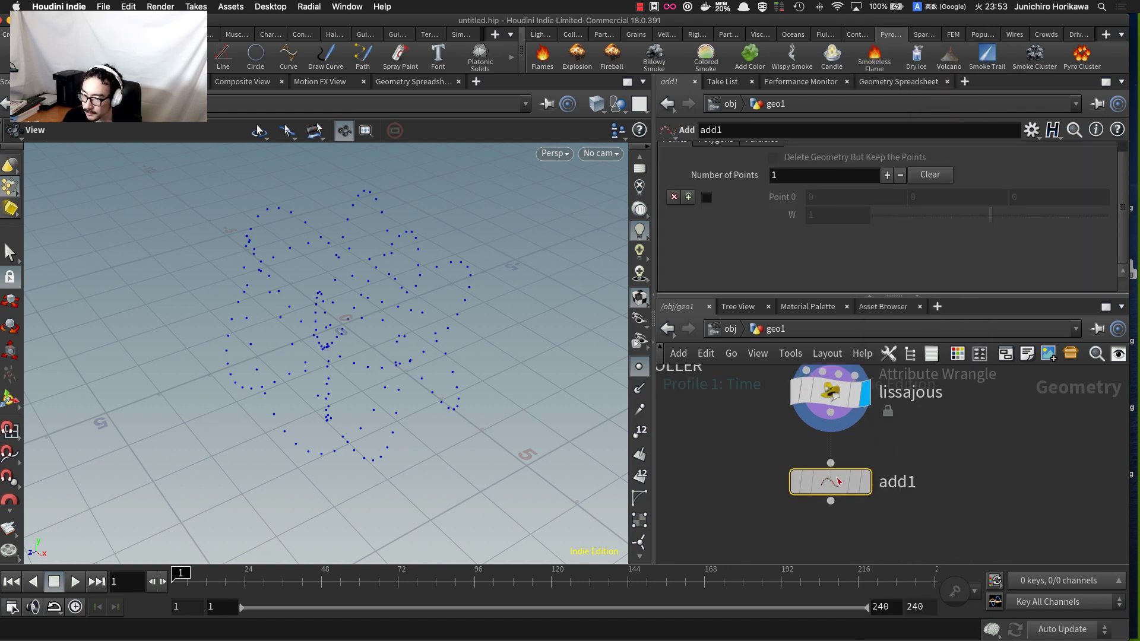
drag(830, 412, 830, 478)
click(856, 483)
click(866, 483)
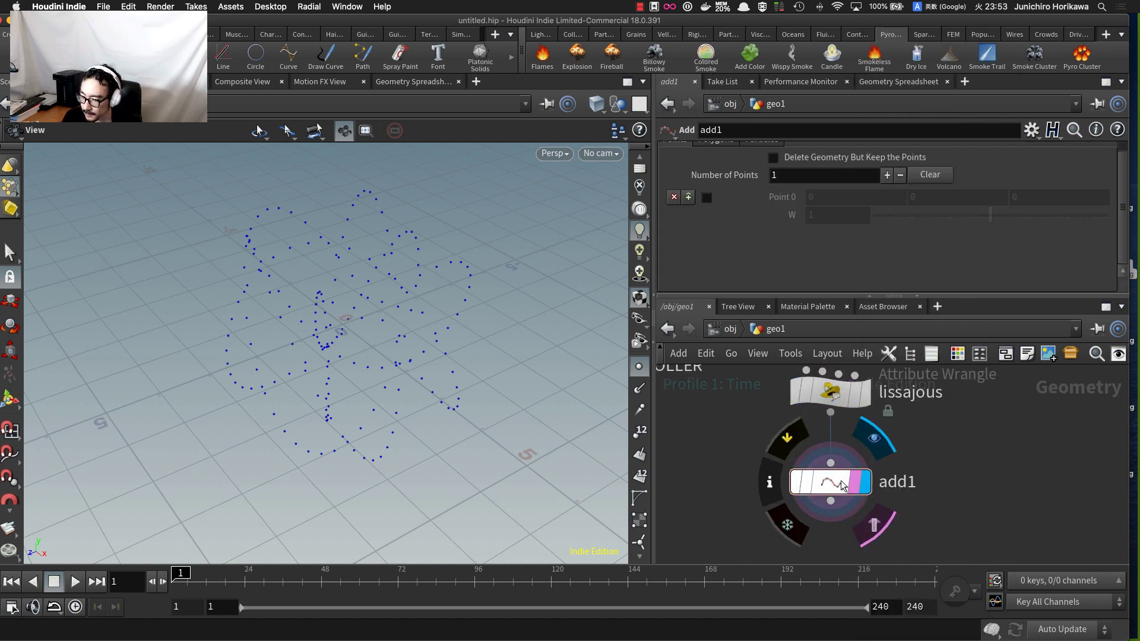
- Set the Add node to build polygons by group, joining all points into one curve
scroll(799, 230, up, 2)
click(725, 155)
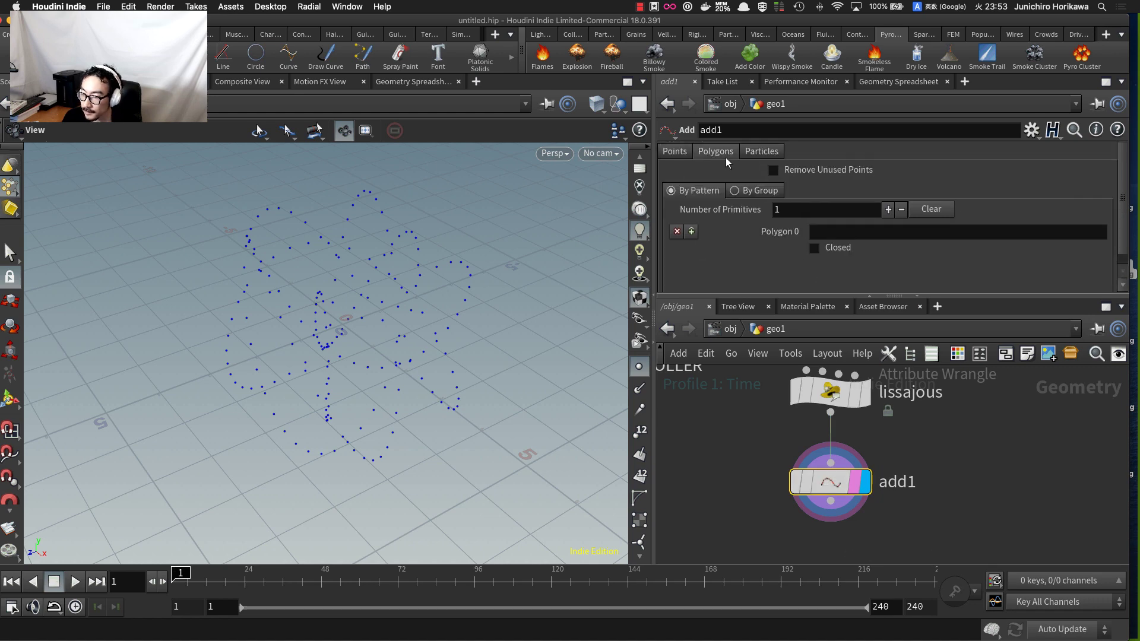
click(749, 191)
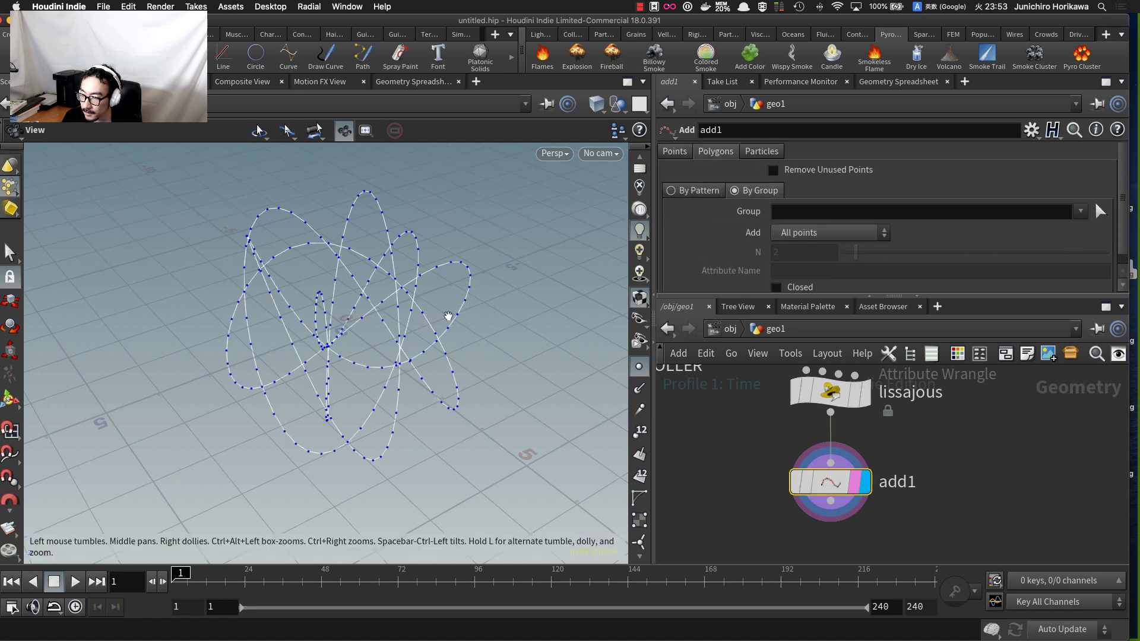
- Inspect the Lissajous curve from several angles and turn off point display in the viewport
drag(448, 316, 382, 326)
right_drag(381, 326, 409, 302)
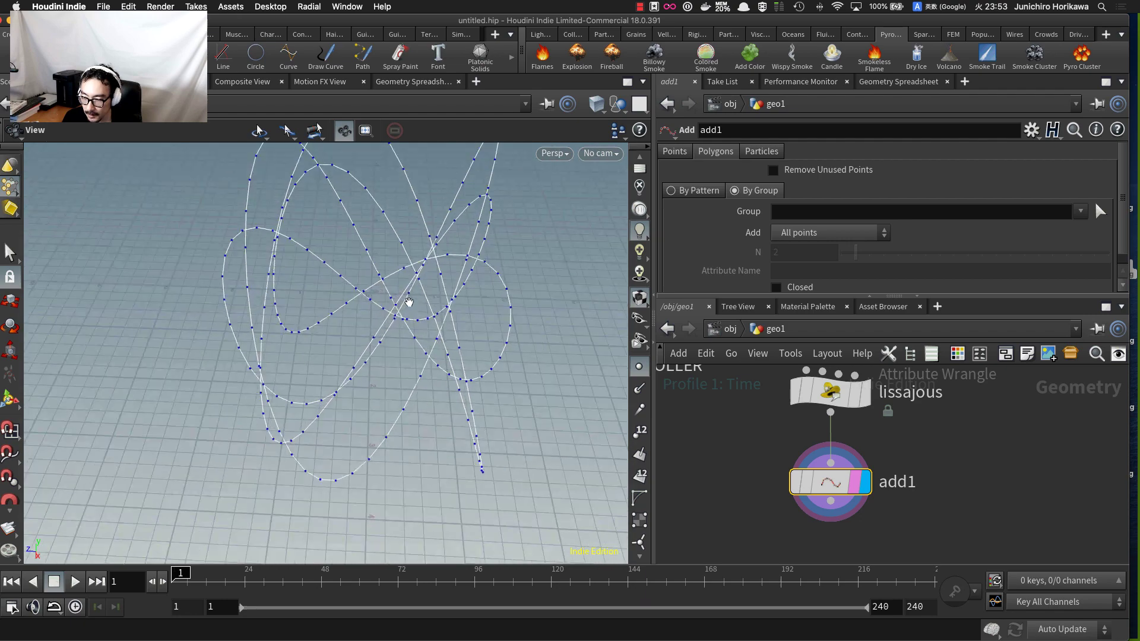
drag(409, 302, 440, 376)
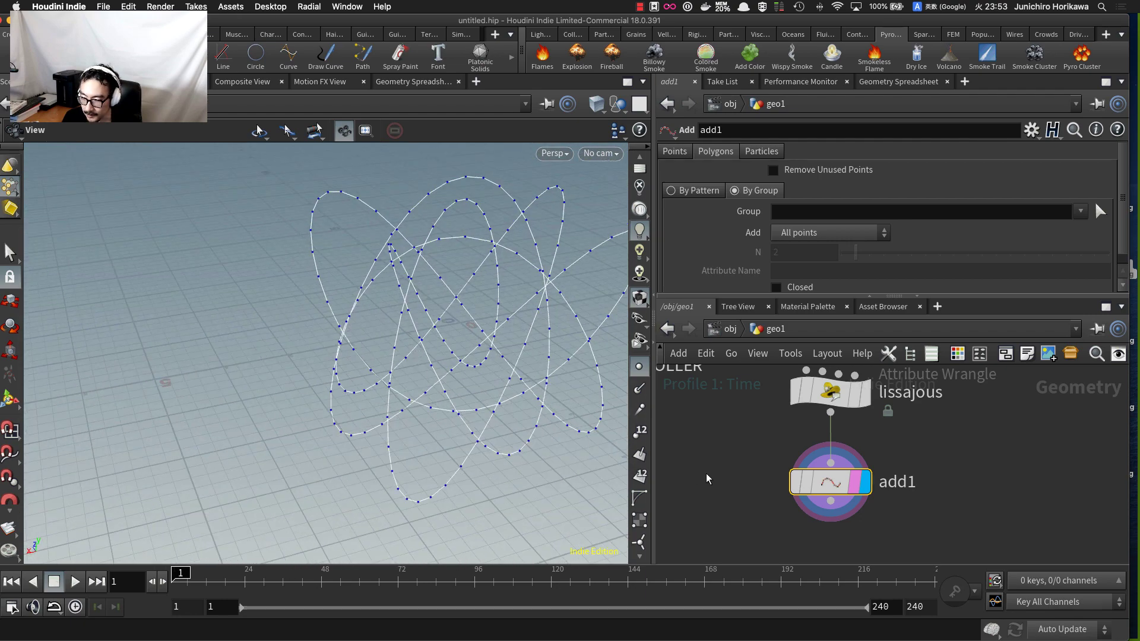
middle_drag(731, 478, 715, 480)
right_drag(606, 433, 581, 463)
drag(580, 464, 433, 414)
click(637, 368)
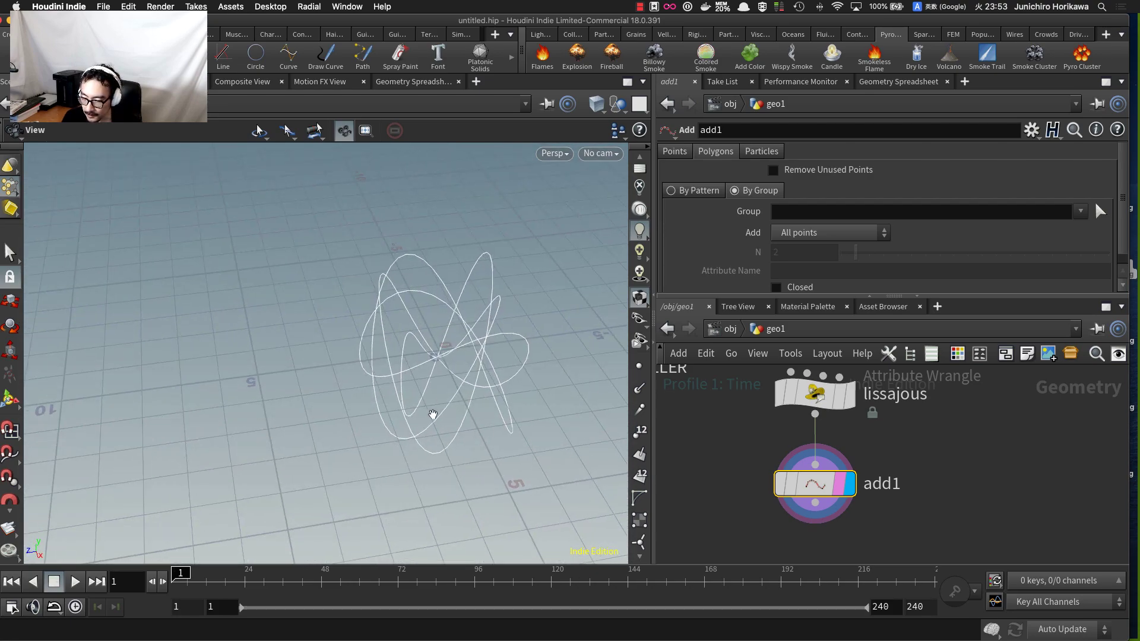
- Reframe the curve, select the CONTROLLER null and enlarge the parameter area to expose more of its sliders
scroll(458, 397, up, 2)
middle_drag(458, 396, 391, 447)
scroll(713, 476, down, 6)
middle_drag(680, 452, 729, 485)
scroll(729, 486, up, 3)
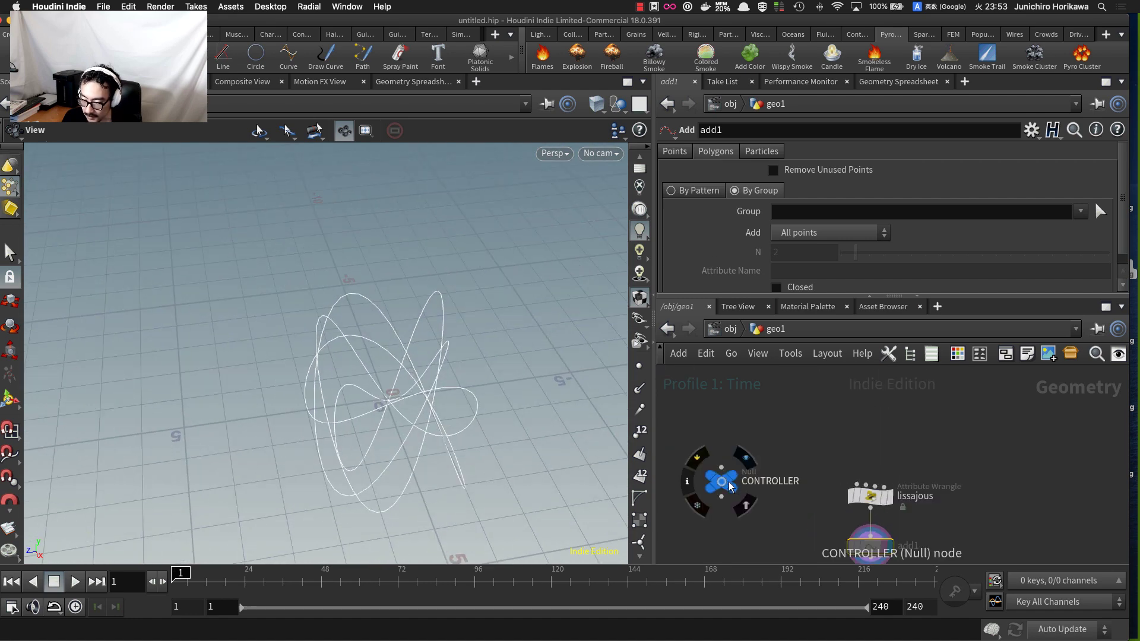
click(730, 485)
drag(894, 295, 893, 335)
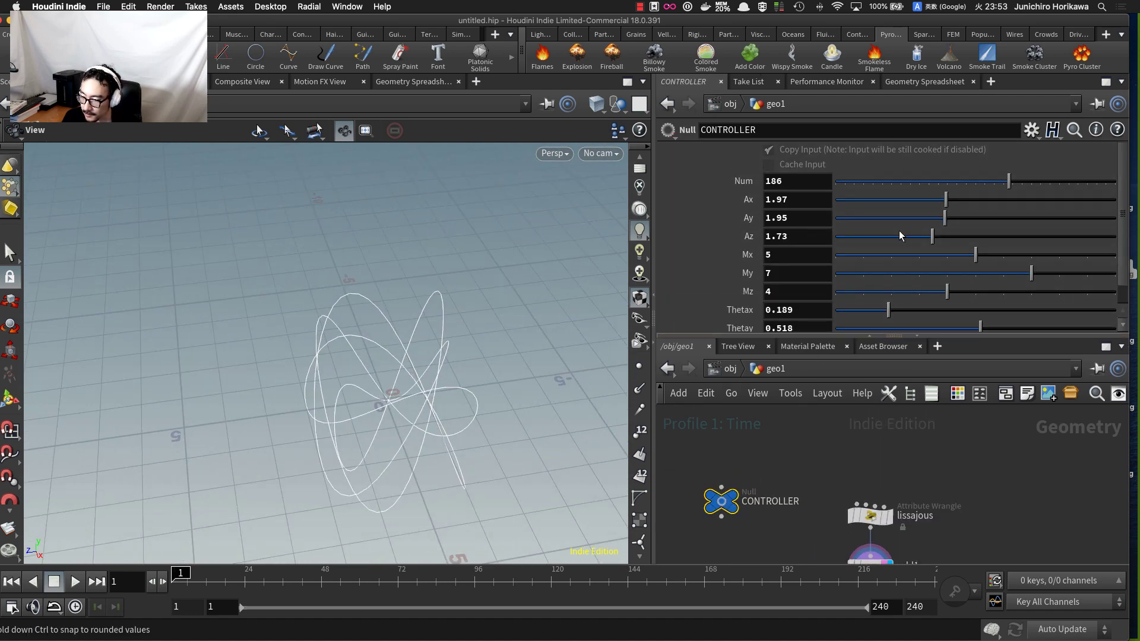
- Try amplitudes of 1.84 for Ax and 2.74 for Ay while checking the curve's shape
mouse_move(934, 202)
mouse_down()
mouse_move(871, 203)
mouse_move(999, 200)
mouse_move(933, 200)
mouse_up()
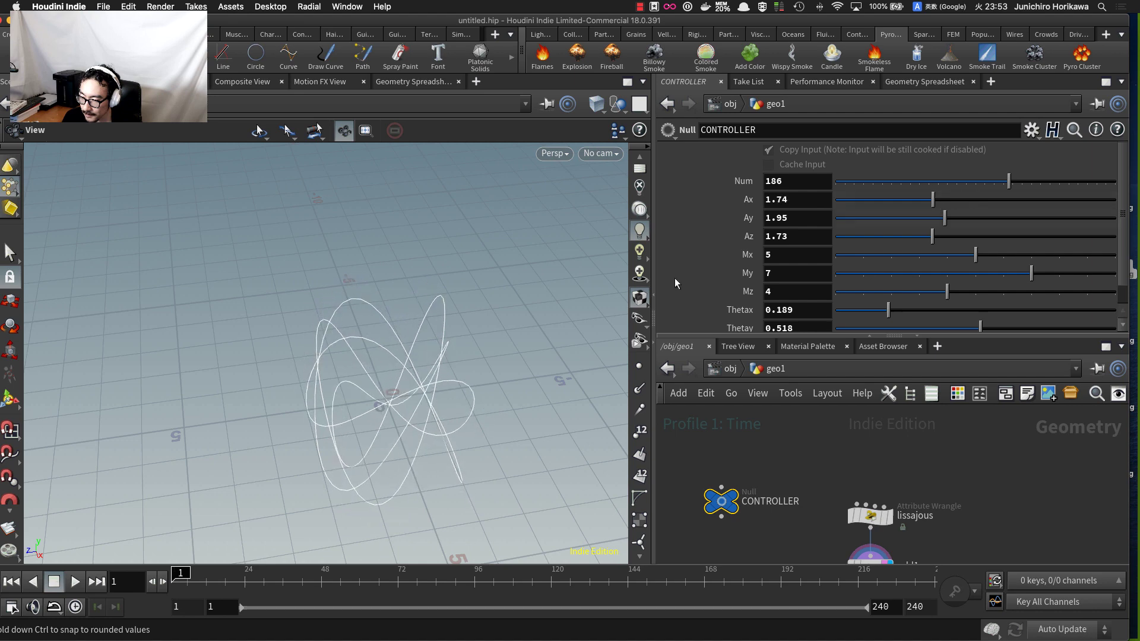
drag(499, 356, 492, 462)
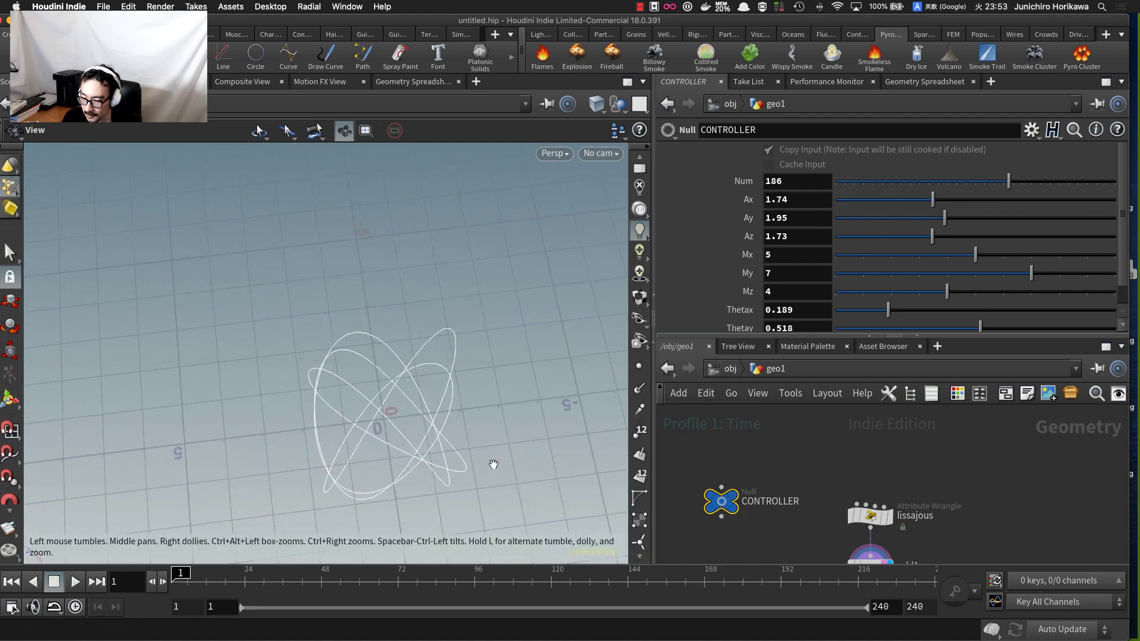
drag(951, 198, 989, 215)
drag(514, 321, 537, 228)
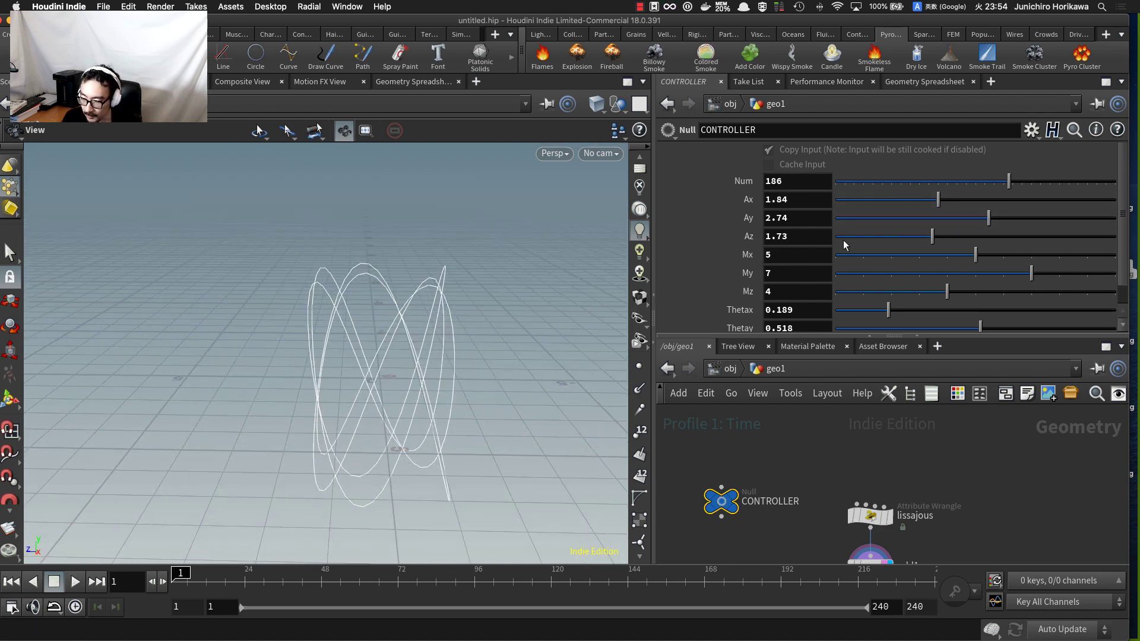
- Set the amplitudes Ax to 2.03, Ay to 2 and Az to 2.49, checking the curve from other angles
mouse_move(937, 202)
mouse_down()
mouse_move(963, 219)
mouse_move(947, 218)
mouse_up()
drag(933, 236, 975, 236)
drag(532, 368, 561, 349)
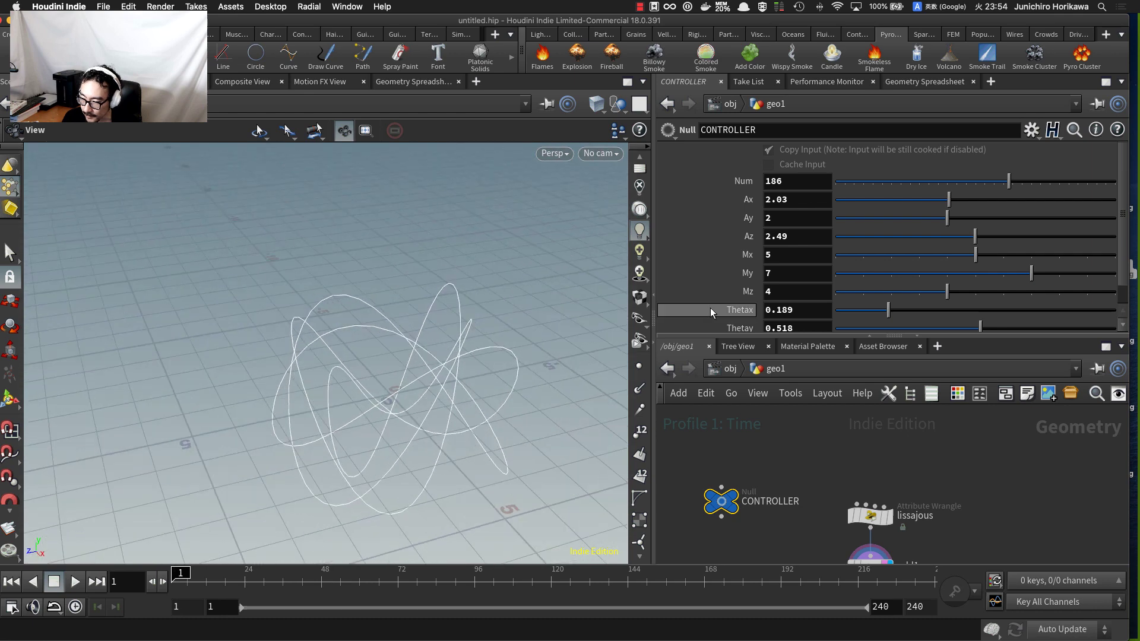
drag(484, 339, 488, 302)
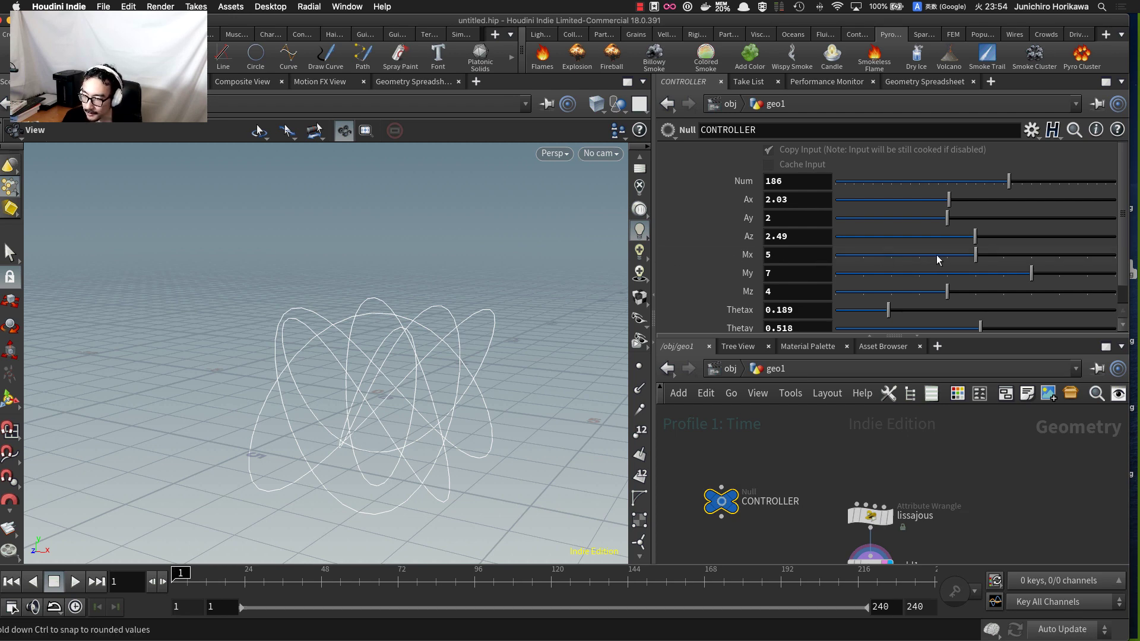
- Try the frequency Mx at 1 and view the resulting curve from above
drag(936, 255, 974, 264)
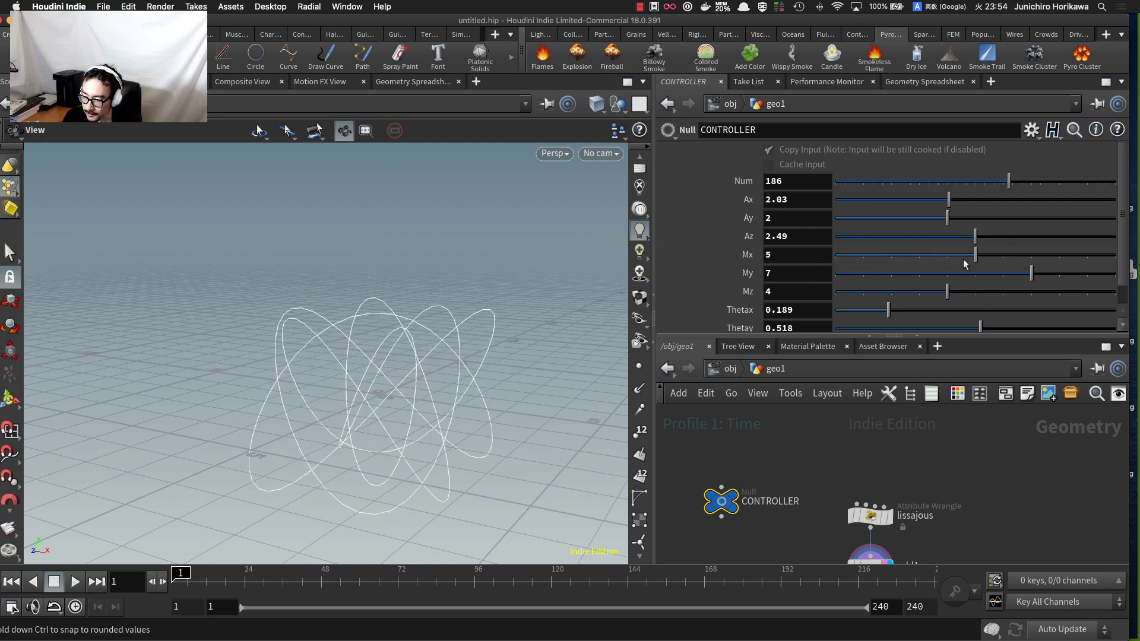
drag(424, 367, 566, 387)
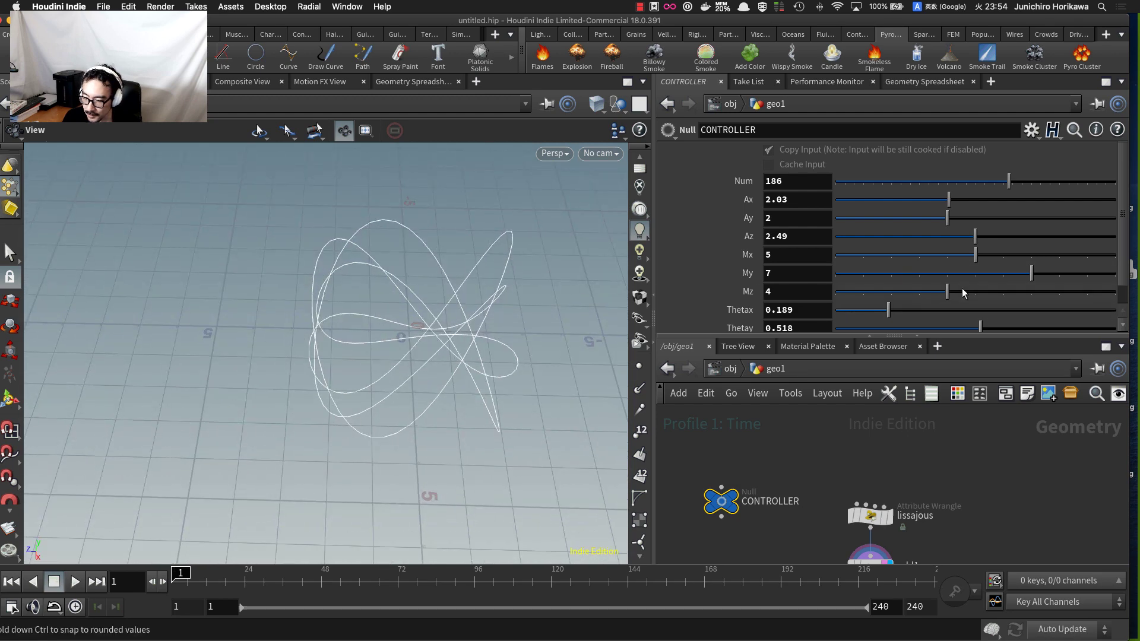
drag(921, 258, 868, 255)
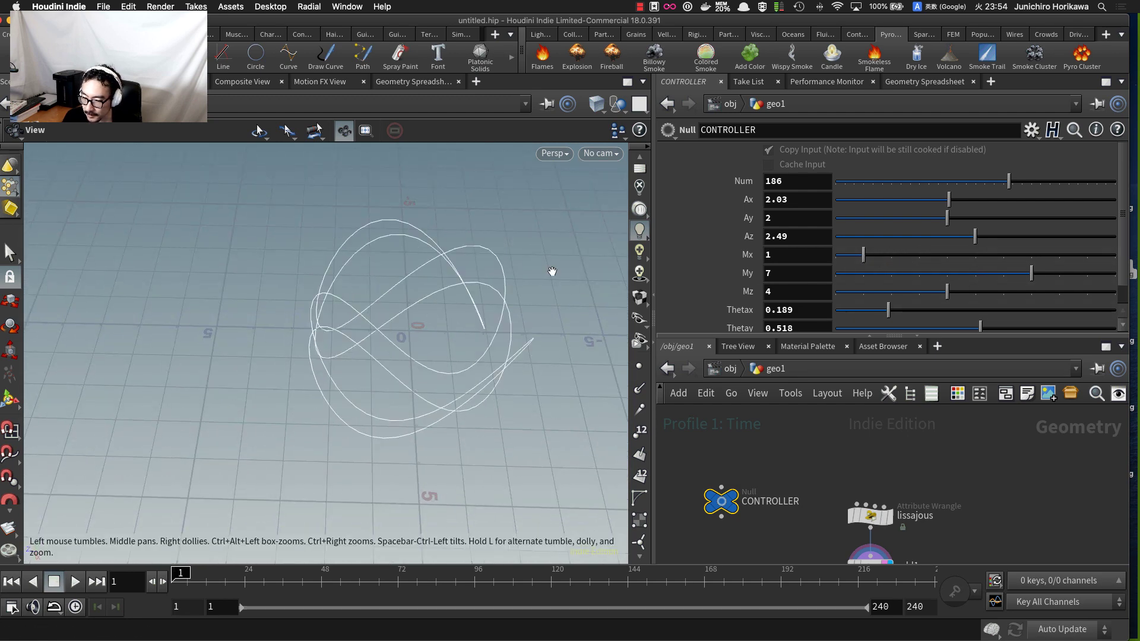
drag(550, 272, 549, 419)
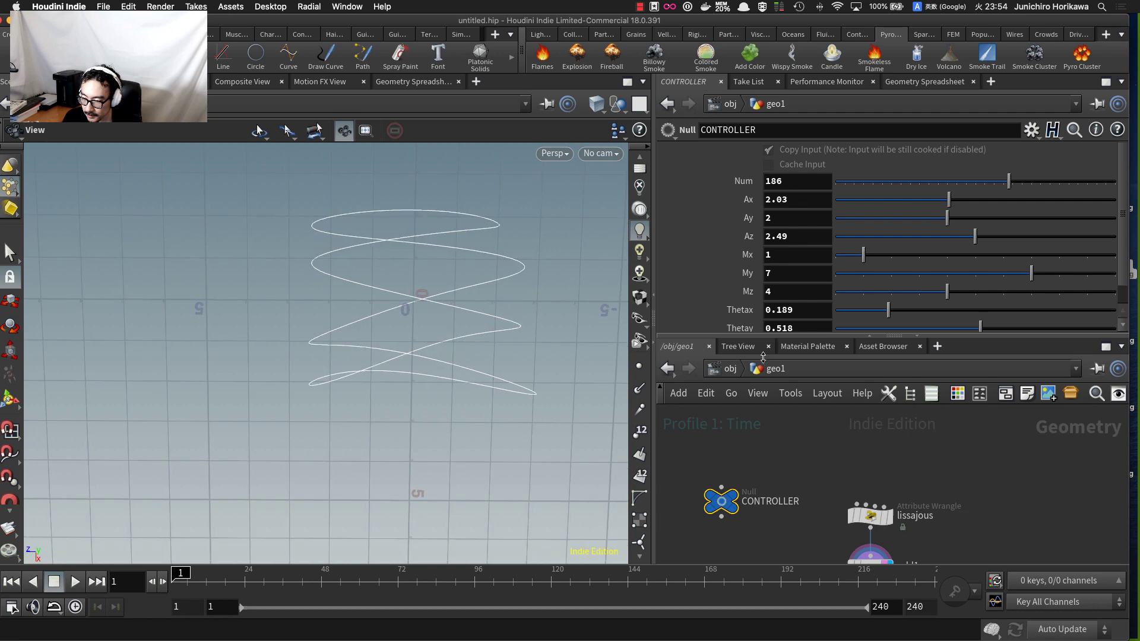
- Try the frequencies Mx at 6, My at 1 and Mz at 9 on the curve
drag(1032, 274, 1081, 295)
drag(438, 377, 541, 214)
drag(892, 271, 1003, 255)
drag(925, 272, 873, 272)
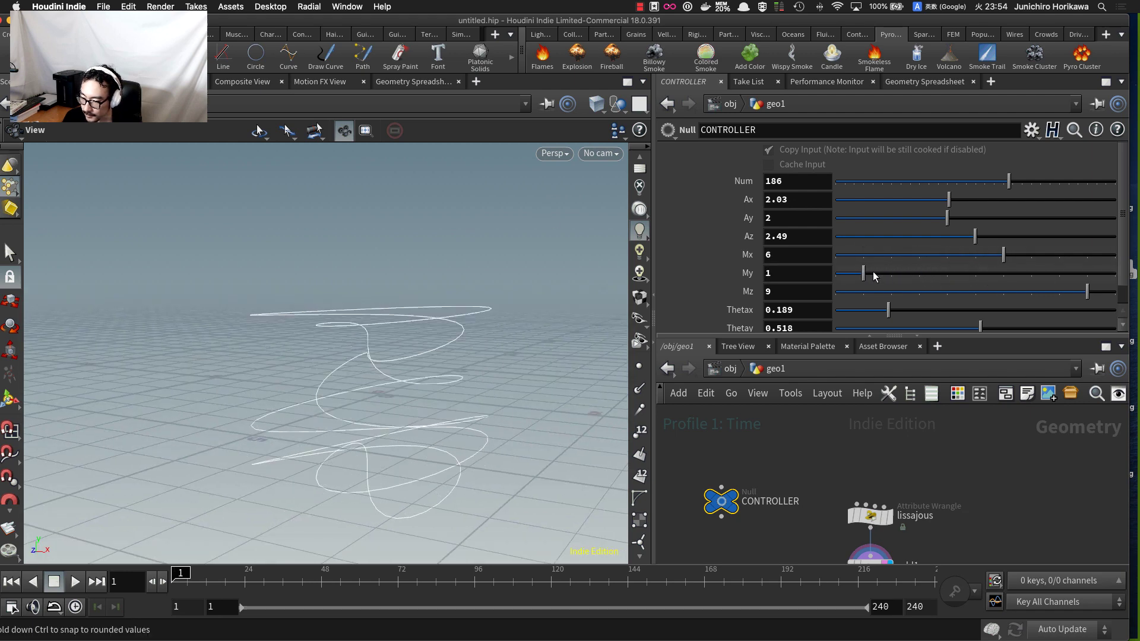
- Try equal frequencies of 4 for Mx and Mz and look at the curve from above
drag(974, 292, 950, 293)
drag(457, 372, 557, 339)
drag(922, 256, 945, 257)
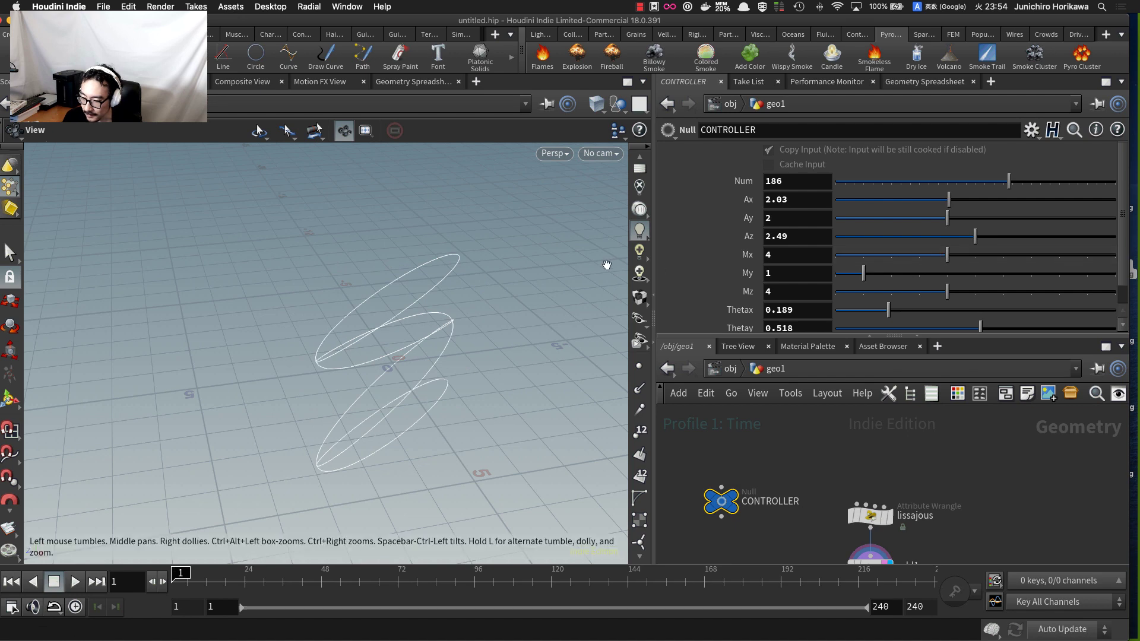
drag(605, 265, 596, 433)
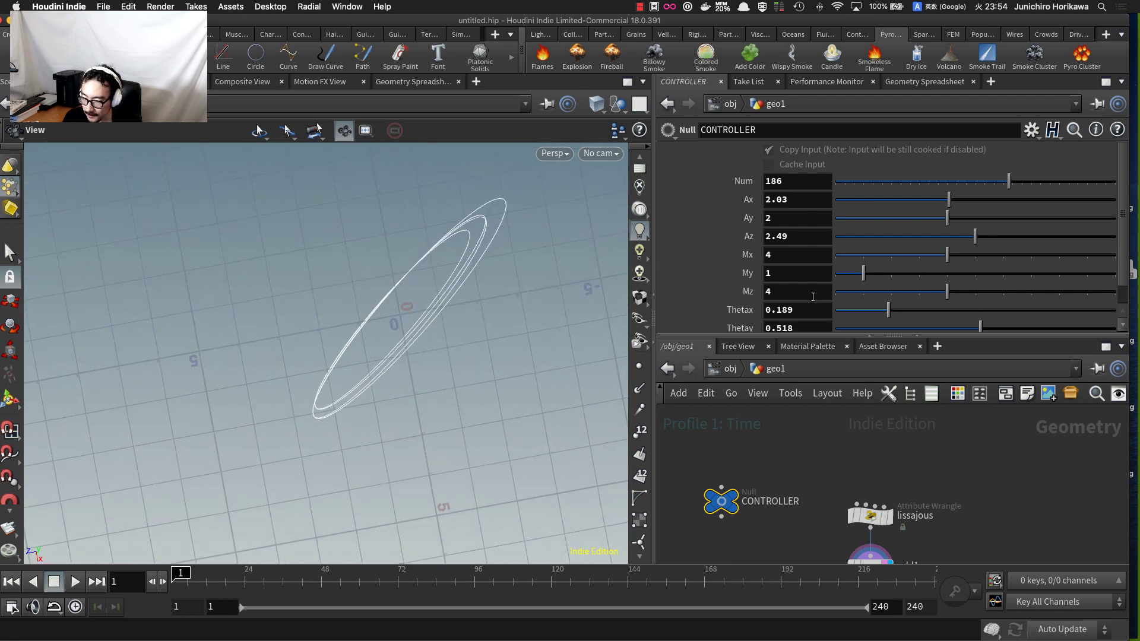
- Lower Mx to 1 to match My and compare the curve from the side
drag(885, 257, 836, 256)
drag(522, 358, 511, 238)
click(876, 253)
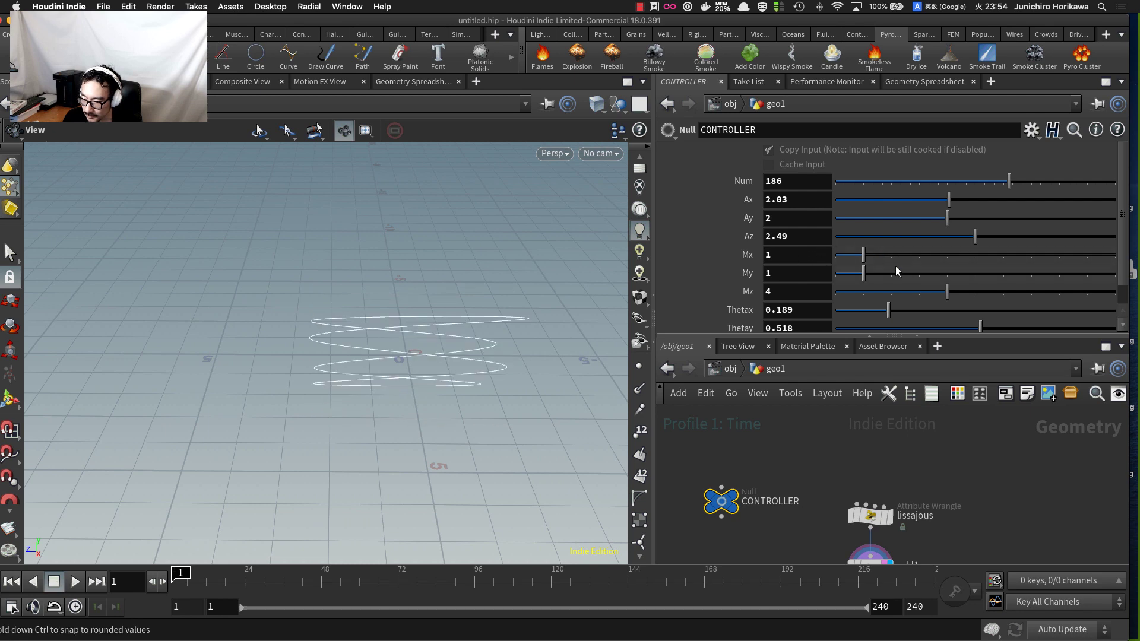
- Set the frequencies Mx to 3, My to 4 and Mz to 6, checking the curve from different angles
drag(898, 269, 1013, 285)
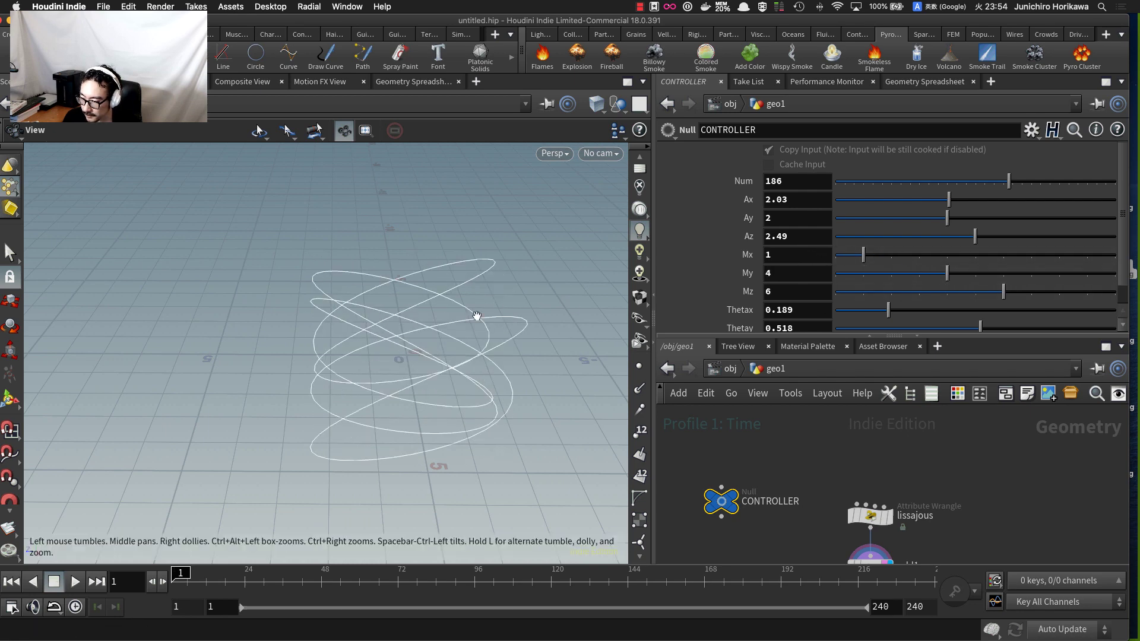
drag(490, 365, 575, 426)
drag(903, 256, 921, 256)
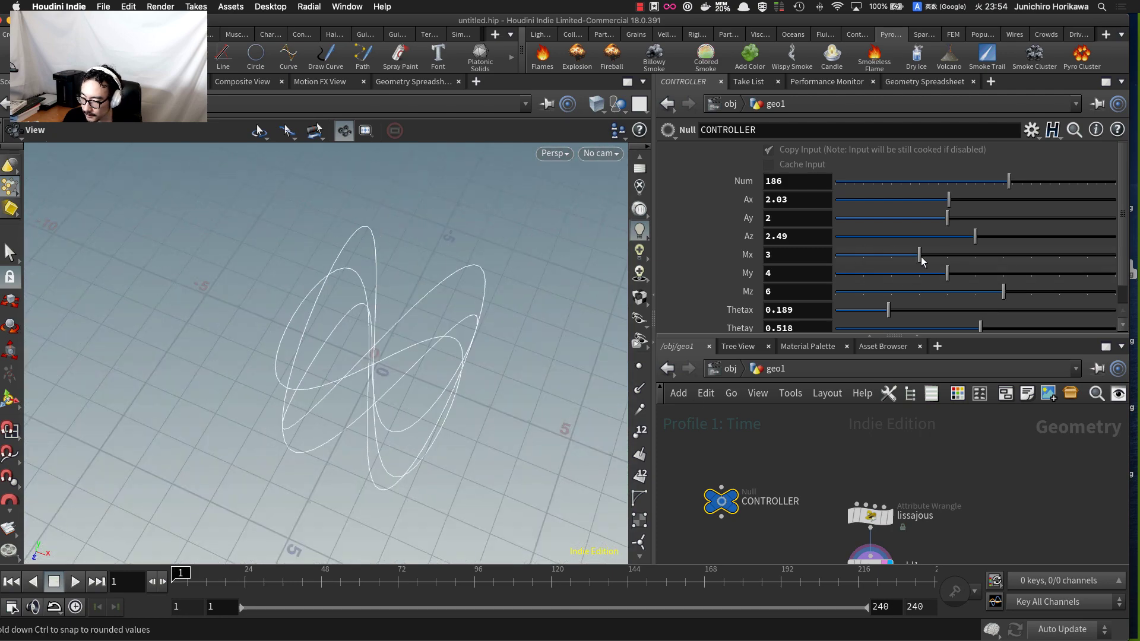
drag(562, 362, 473, 364)
- Set the phase offsets Thetax, Thetay and Thetaz to 0, testing how the Thetax slider affects the curve
scroll(805, 287, down, 1)
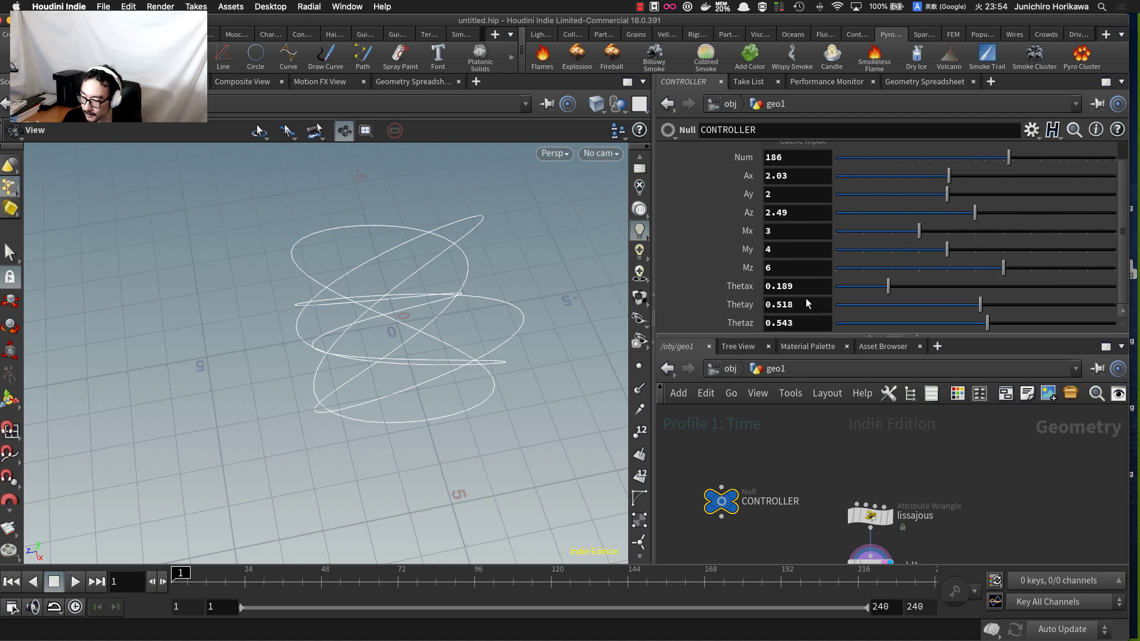
drag(483, 318, 502, 350)
drag(885, 295, 806, 288)
drag(942, 306, 831, 304)
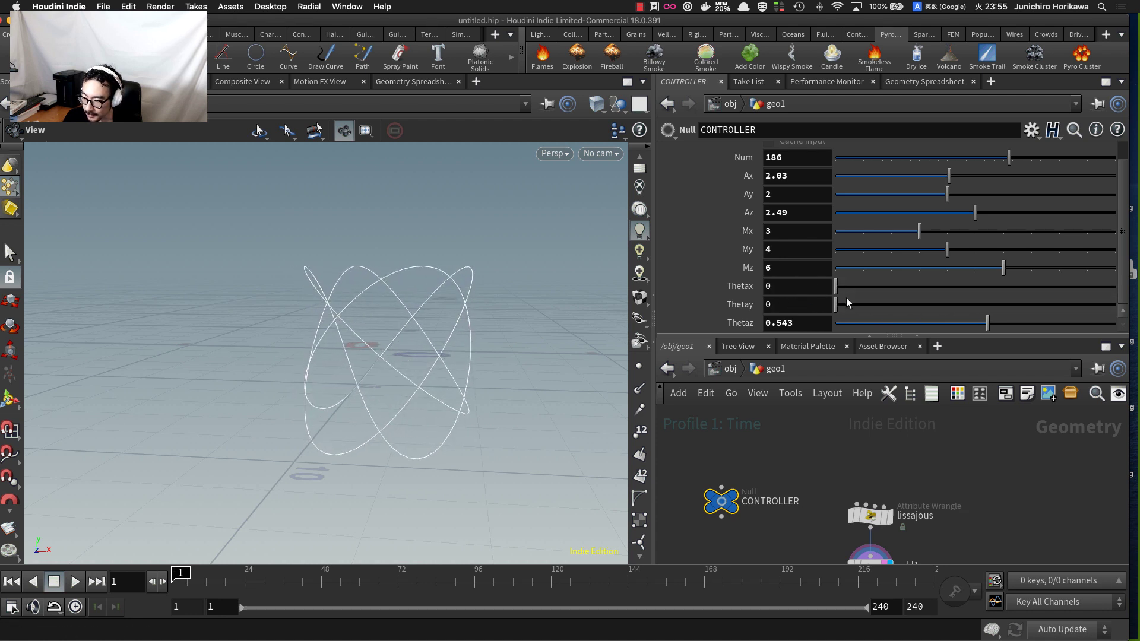
drag(986, 324, 796, 322)
mouse_move(835, 287)
mouse_down()
mouse_move(1069, 286)
mouse_move(794, 290)
mouse_move(1129, 287)
mouse_move(824, 294)
mouse_up()
scroll(839, 300, up, 1)
scroll(839, 295, down, 1)
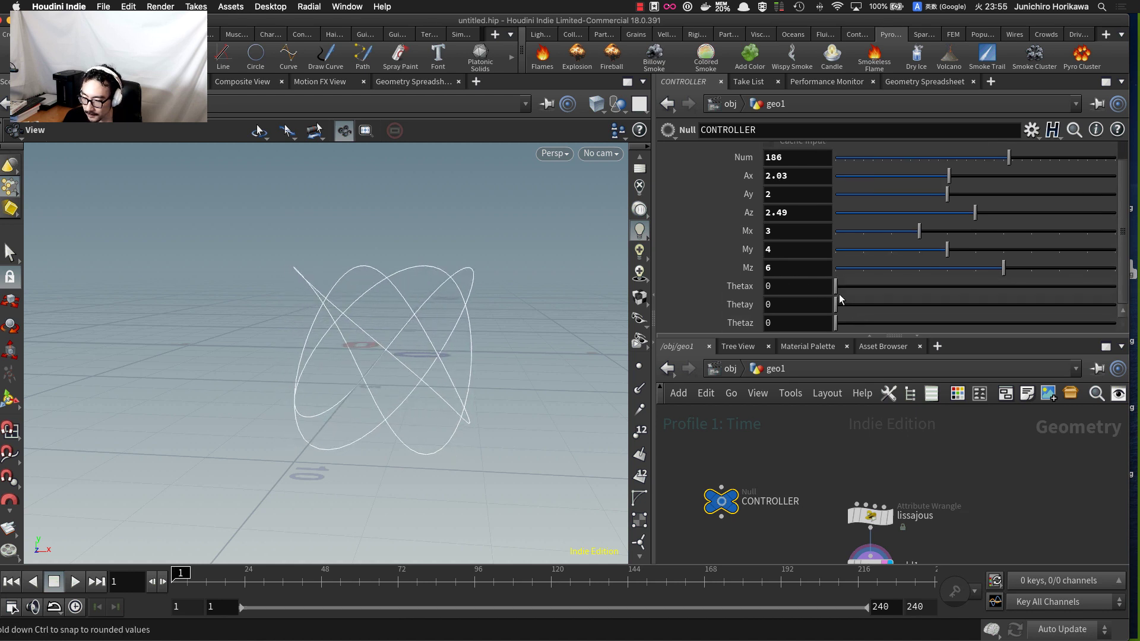
scroll(836, 290, up, 2)
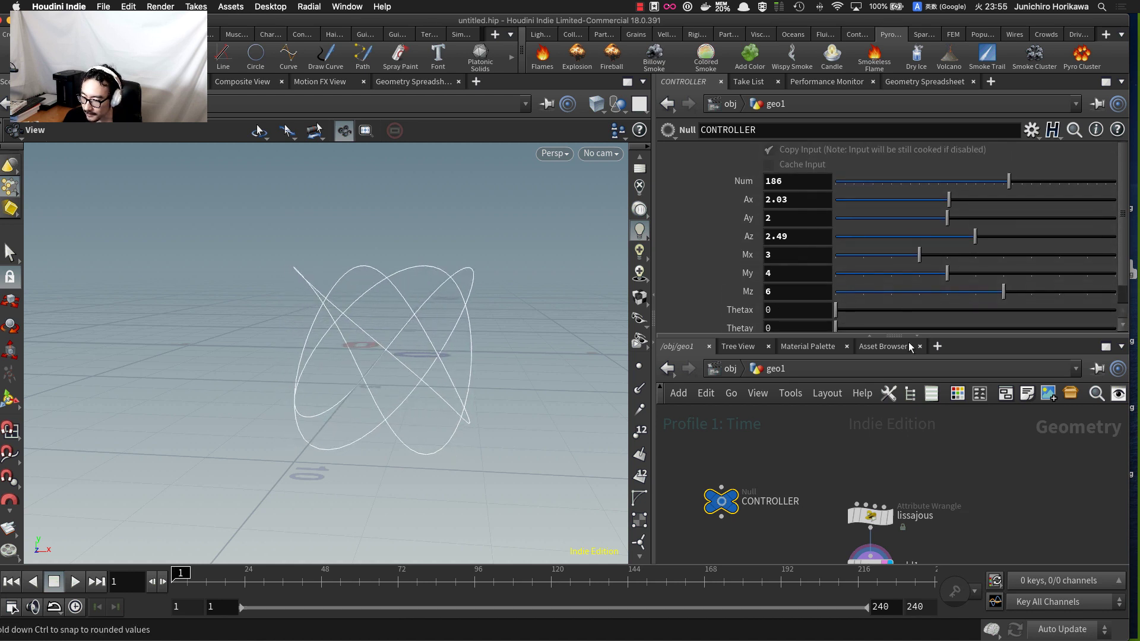
drag(865, 310, 828, 312)
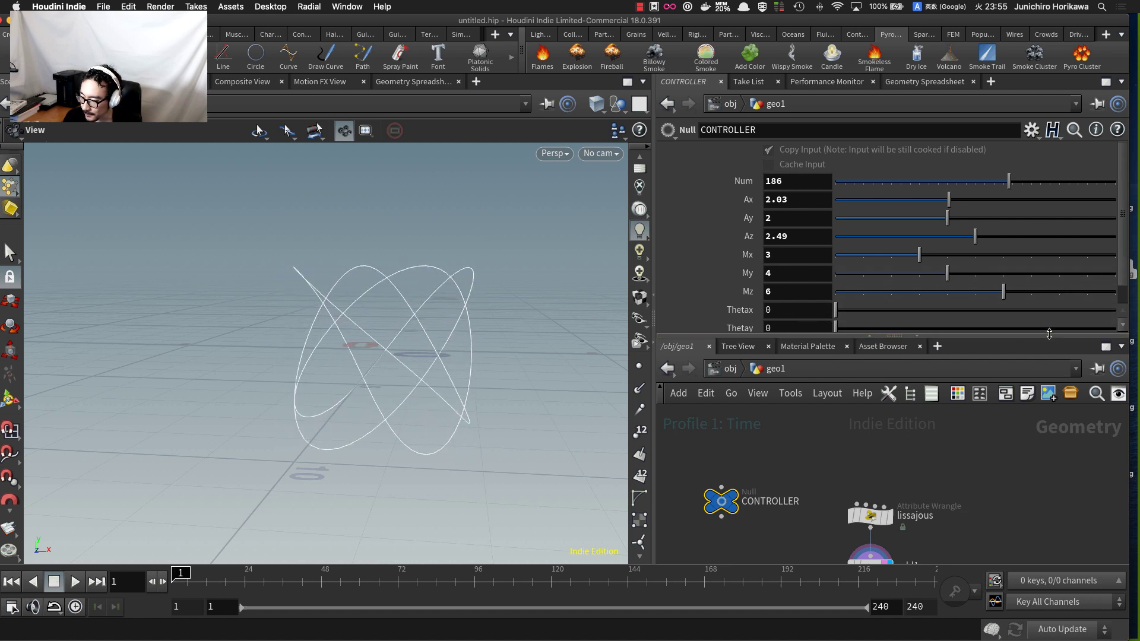
- Enlarge the parameter area further and bring up the lissajous wrangle's VEX code
drag(1048, 336, 1037, 430)
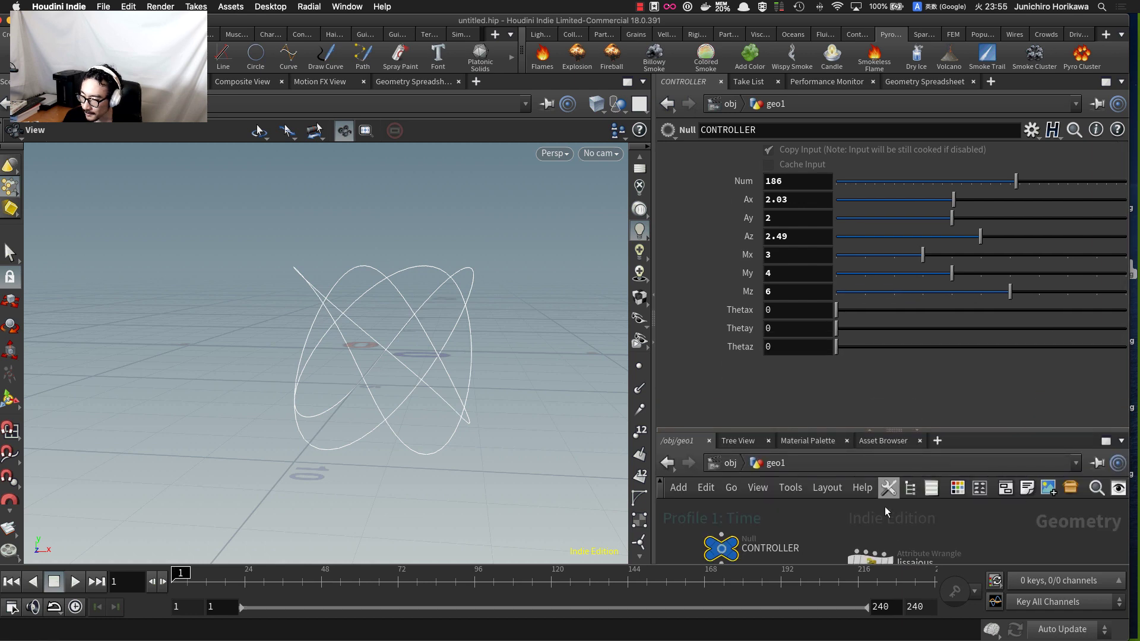
scroll(888, 510, down, 1)
middle_drag(872, 558, 868, 519)
scroll(867, 520, up, 2)
click(867, 520)
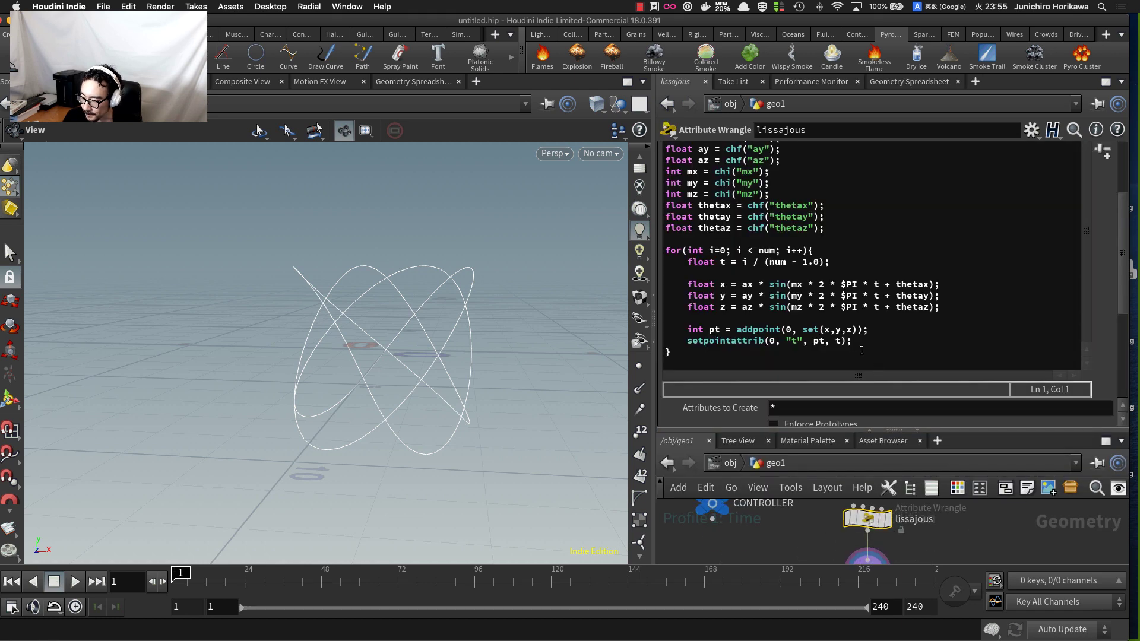
- Multiply thetax by $PI * 2.0 in the x expression of the lissajous wrangle
click(928, 284)
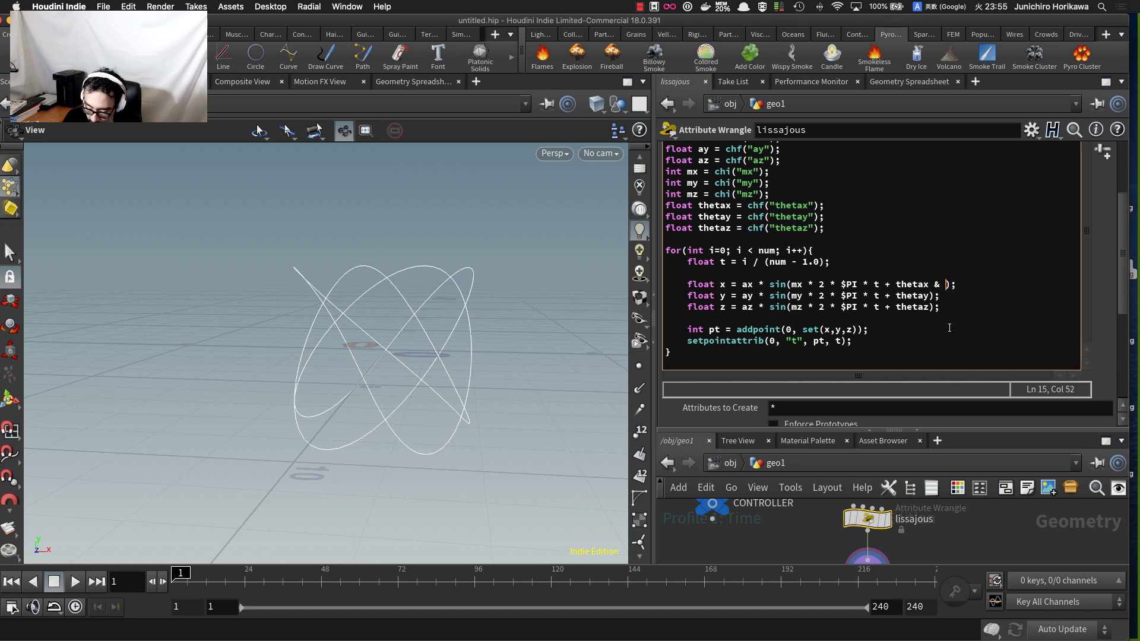
key(BackSpace)
key(BackSpace)
text(&)
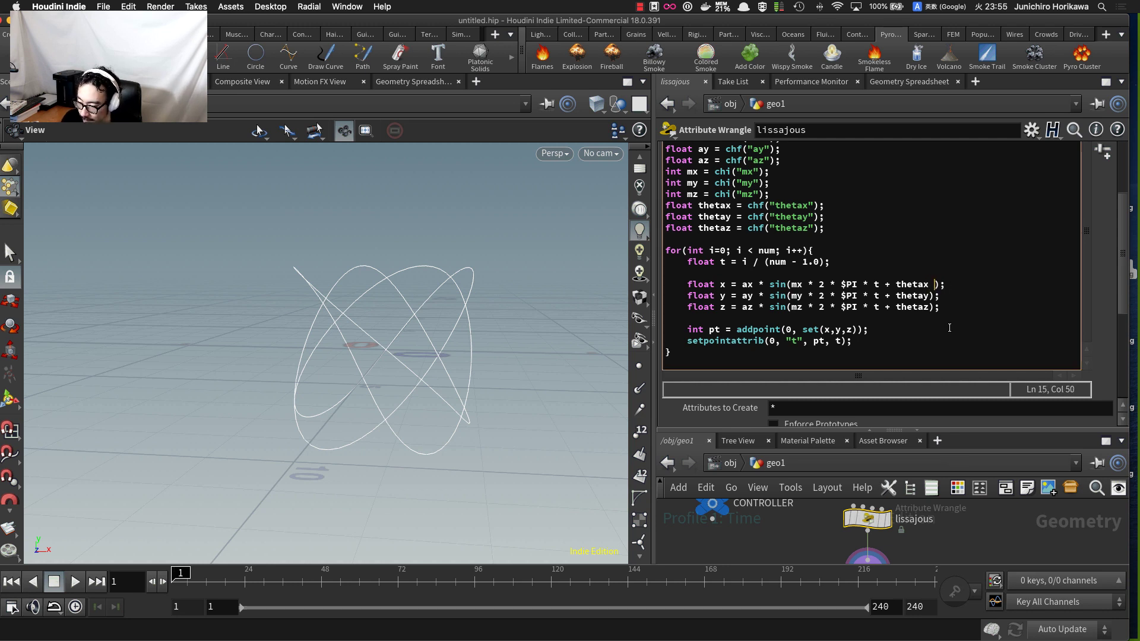
text(*)
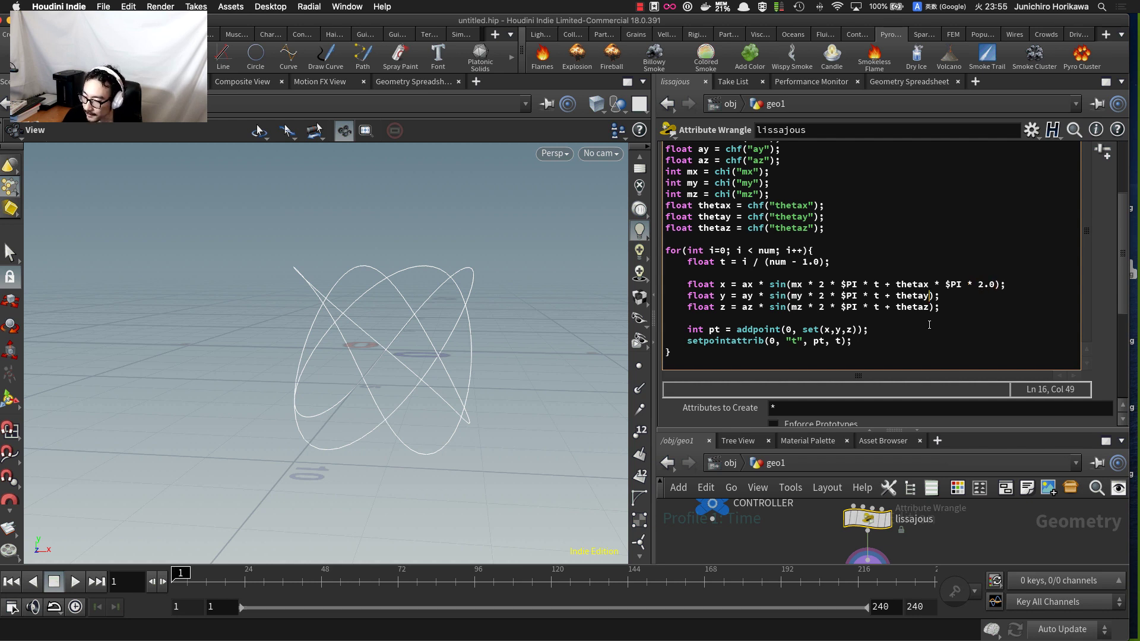
- Multiply thetay by $PI * 2.0 in the y expression and copy the same factor onto thetaz in the z expression
text($)
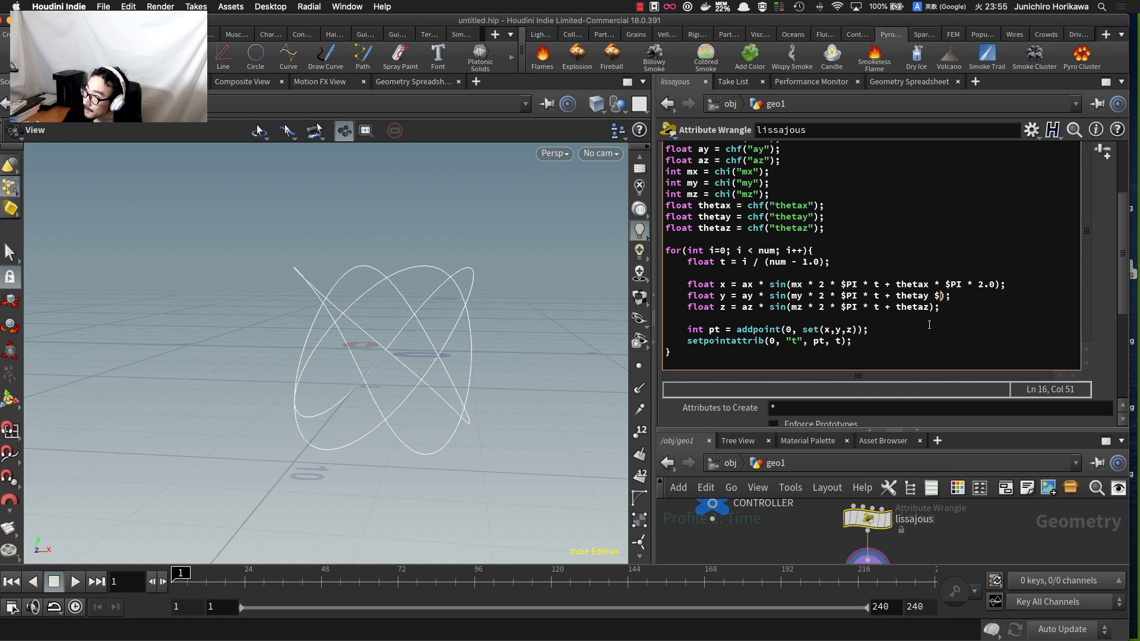
key(BackSpace)
key(BackSpace)
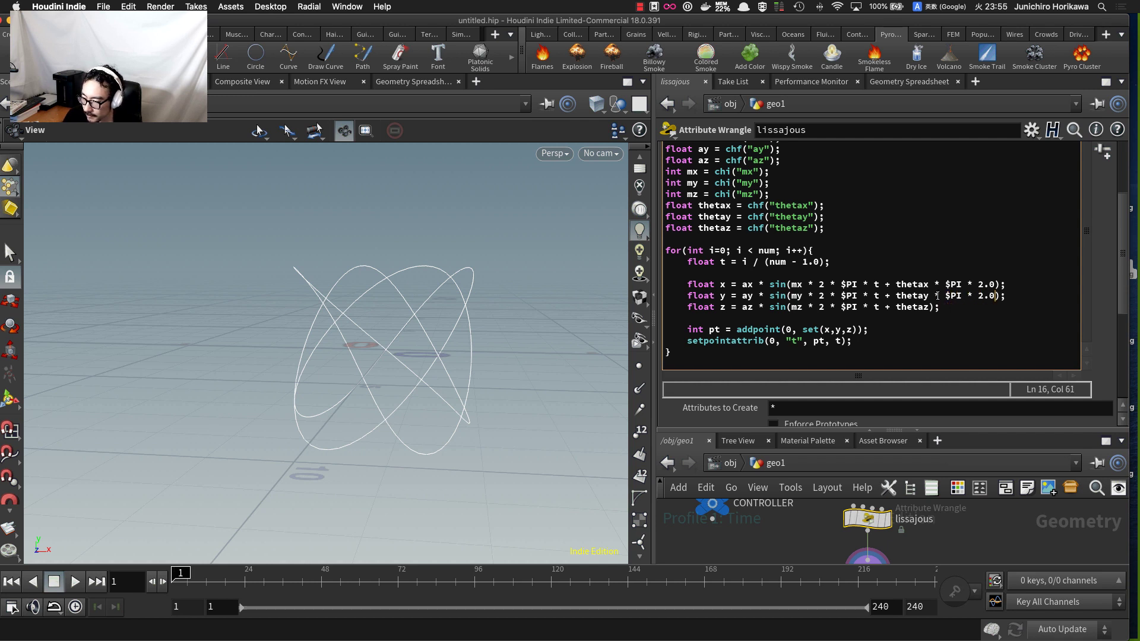
drag(938, 296, 988, 295)
click(929, 296)
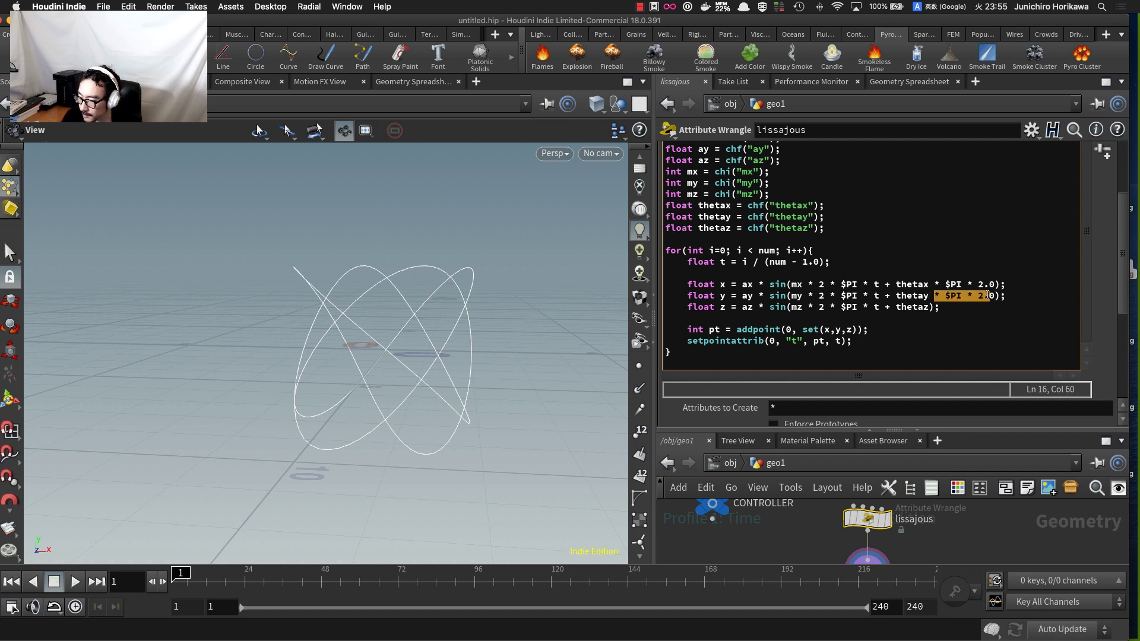
key(super+c)
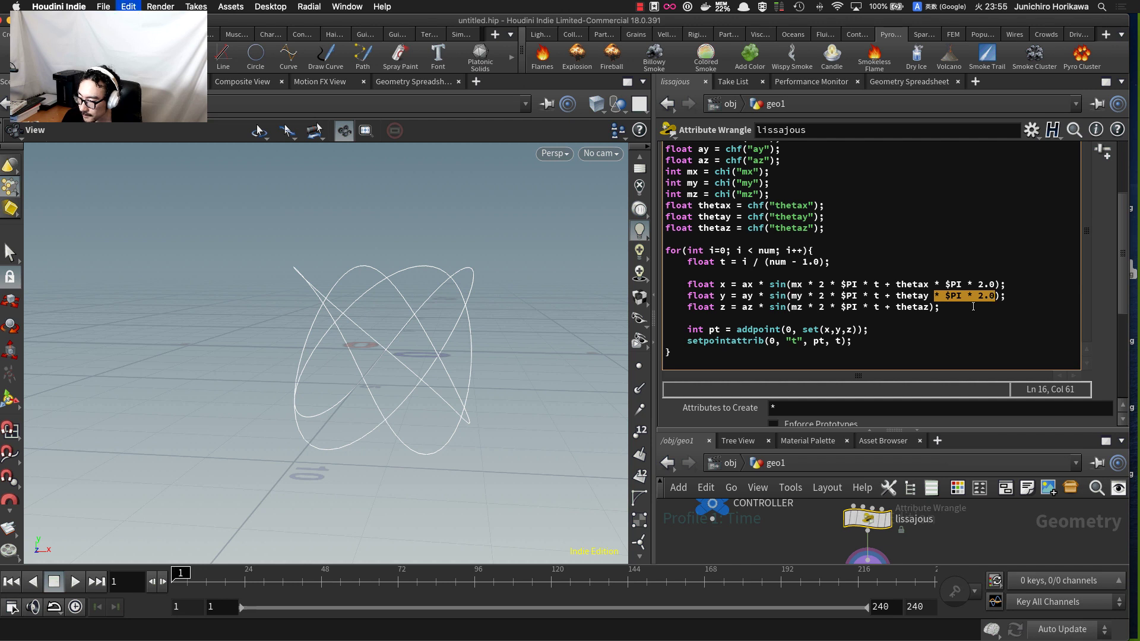
click(930, 307)
key(super+v)
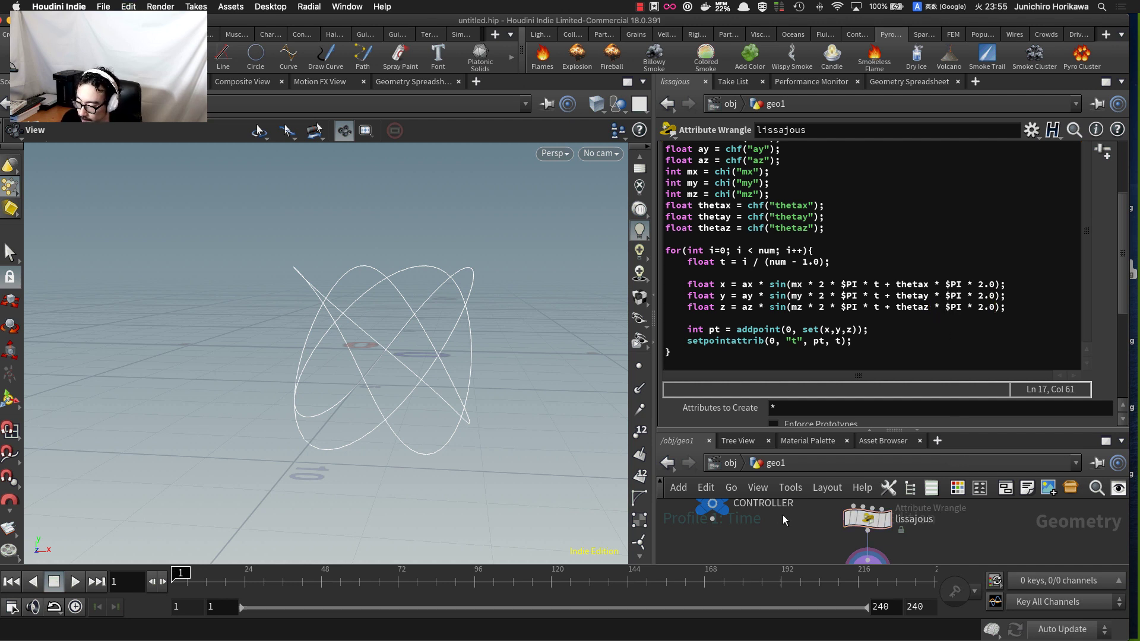
- Test the CONTROLLER's phase sliders over their range, return them to 0 and check the curve from several angles
click(712, 508)
drag(877, 311, 836, 328)
click(849, 321)
mouse_move(837, 346)
mouse_down()
mouse_move(1107, 353)
mouse_move(834, 348)
mouse_up()
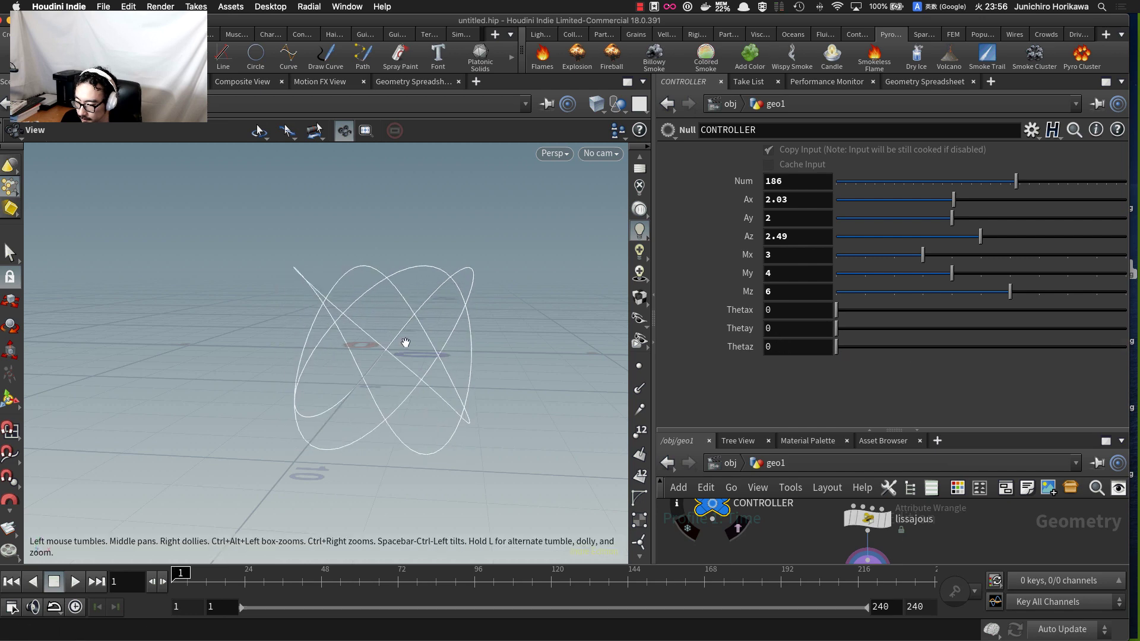
drag(504, 337, 406, 347)
middle_drag(409, 346, 393, 378)
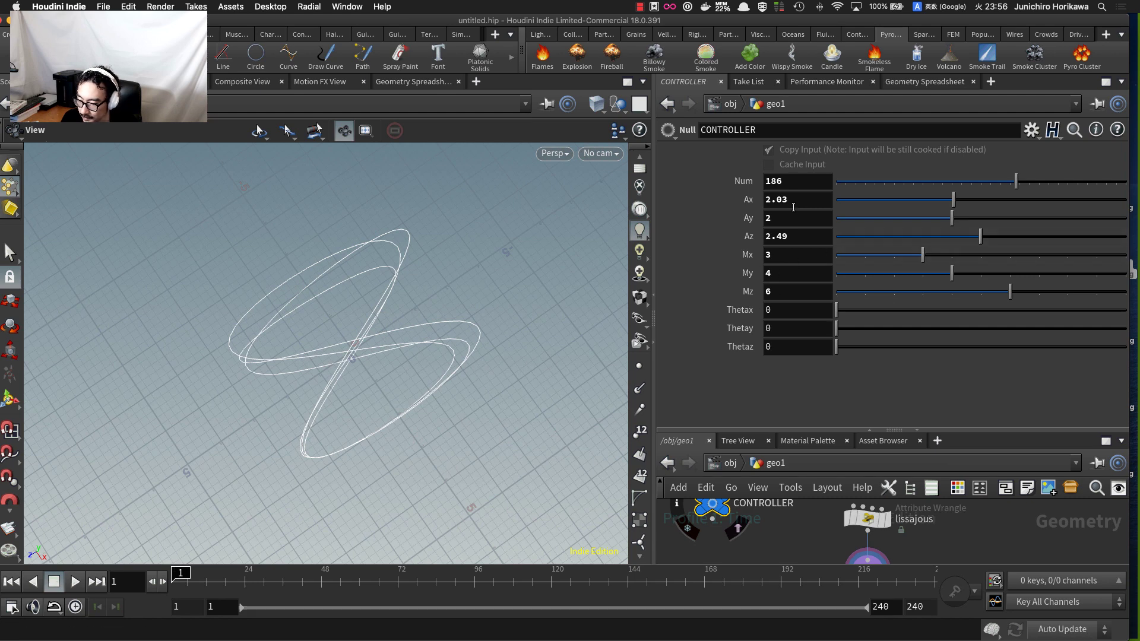
drag(924, 312, 1131, 310)
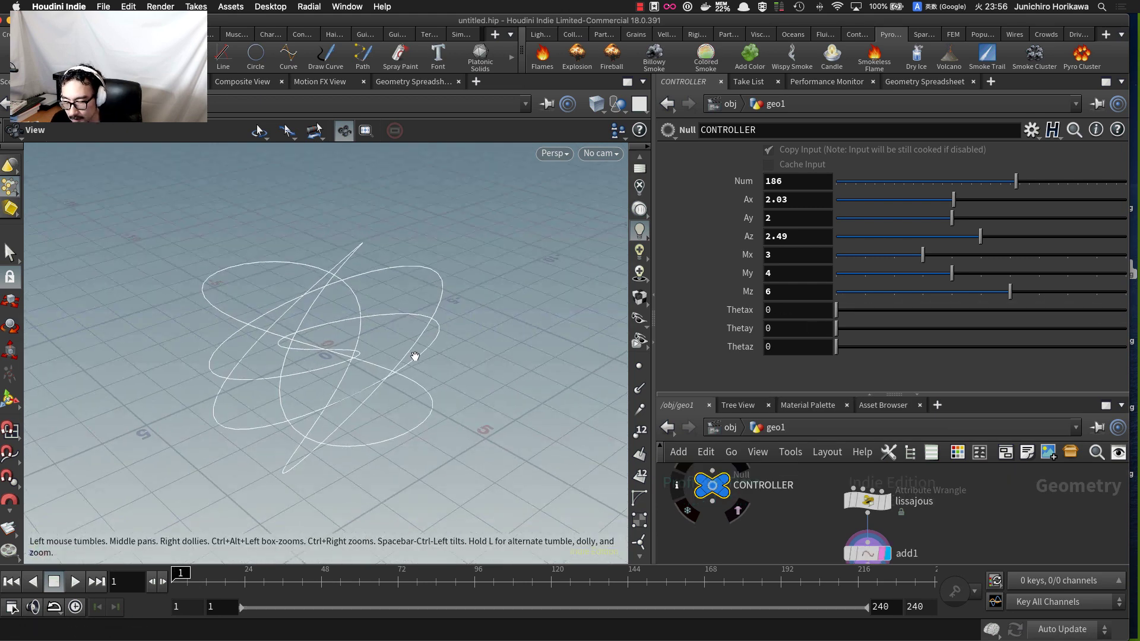
drag(415, 354, 433, 319)
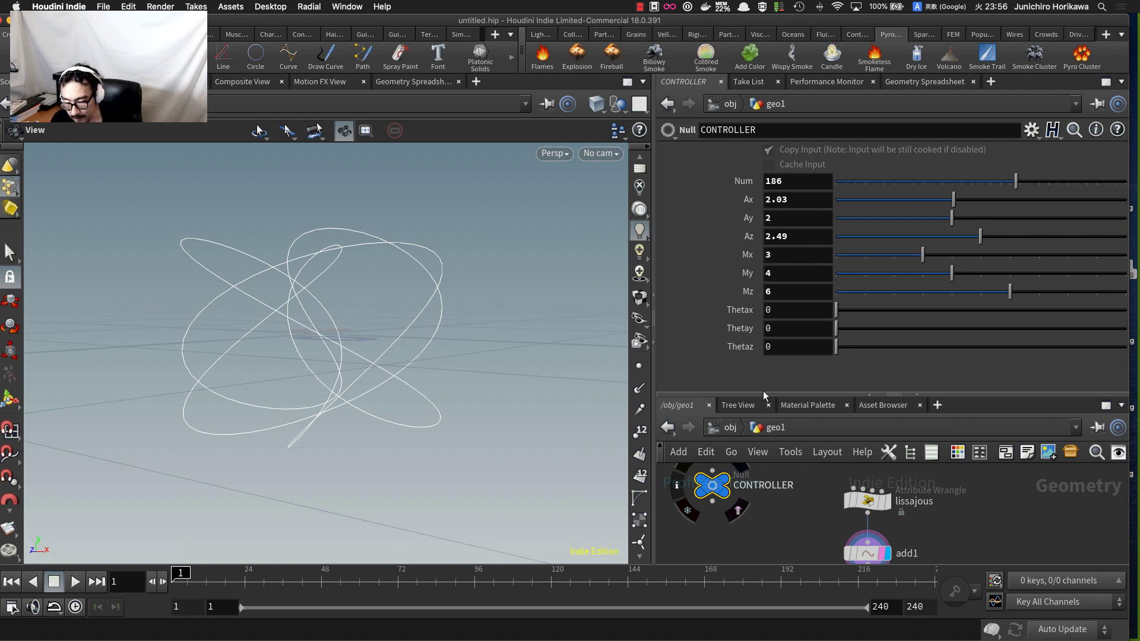
- Give the network area more height and bring up the empty space below the add1 node
drag(763, 392, 765, 359)
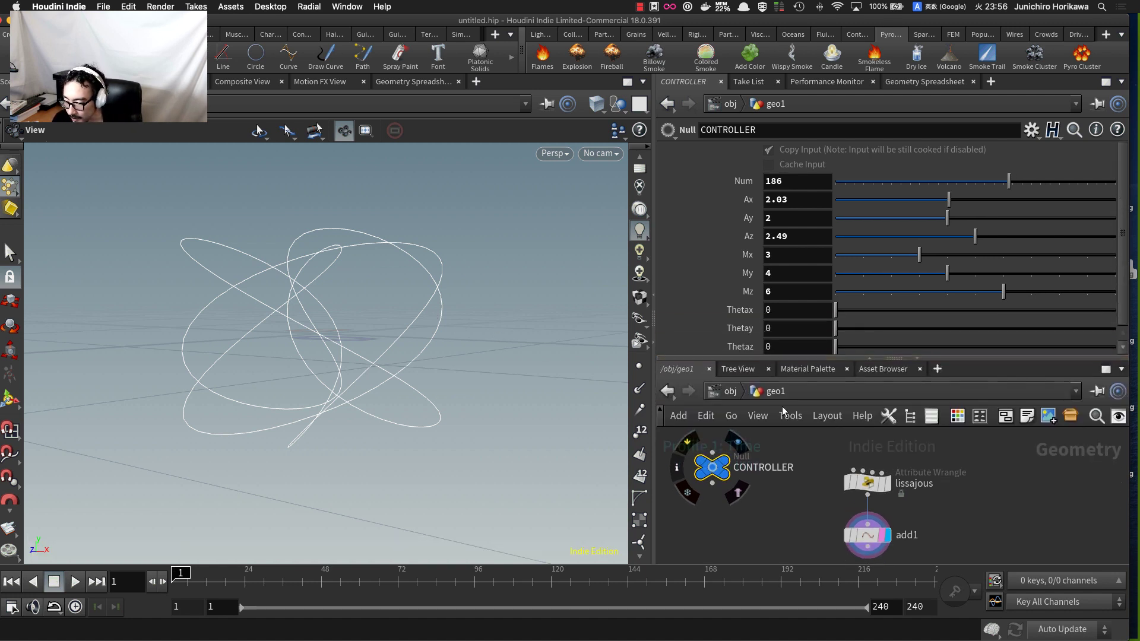
scroll(816, 477, down, 2)
middle_drag(816, 524, 818, 495)
scroll(818, 495, up, 3)
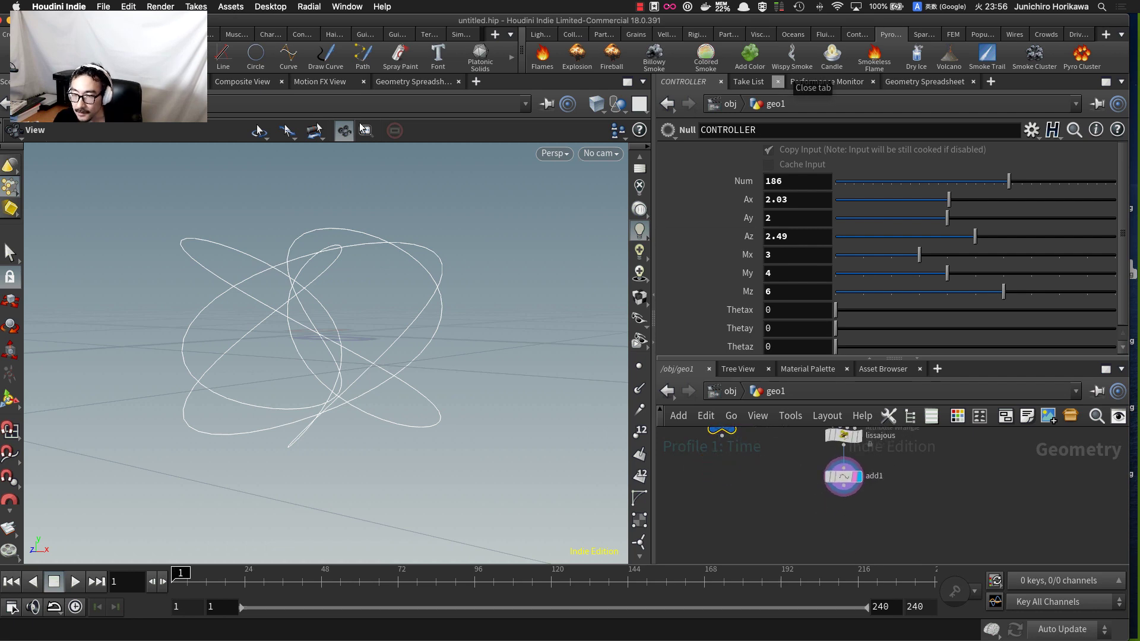
- Examine from several angles and distances where the strands of the Lissajous curve cross each other
drag(364, 316, 379, 343)
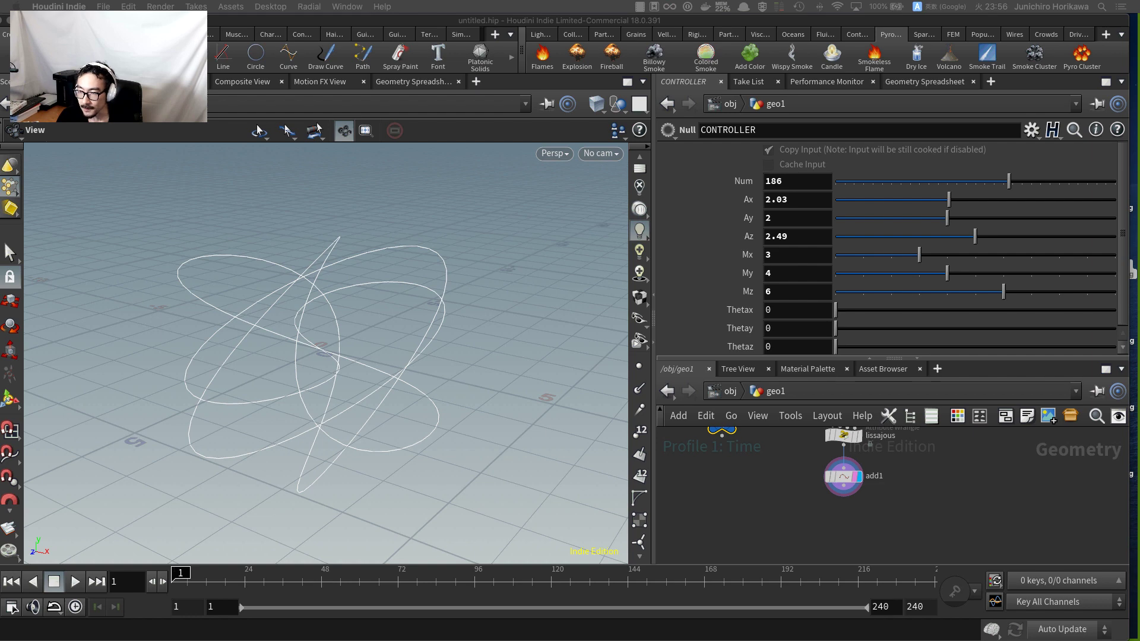
drag(453, 330, 410, 425)
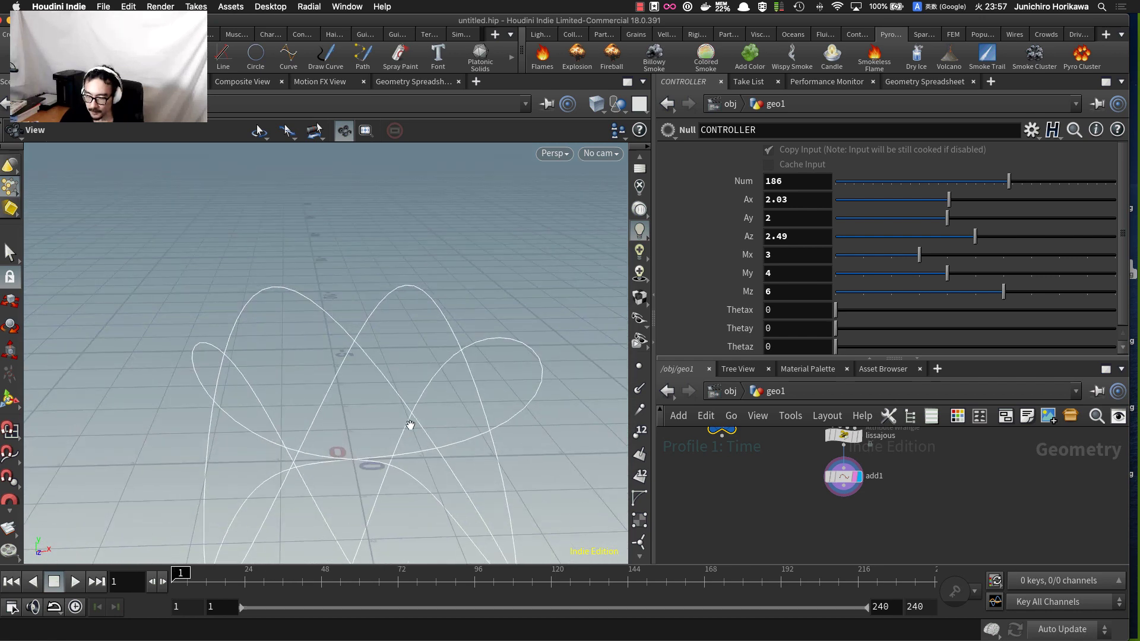
drag(352, 351, 306, 311)
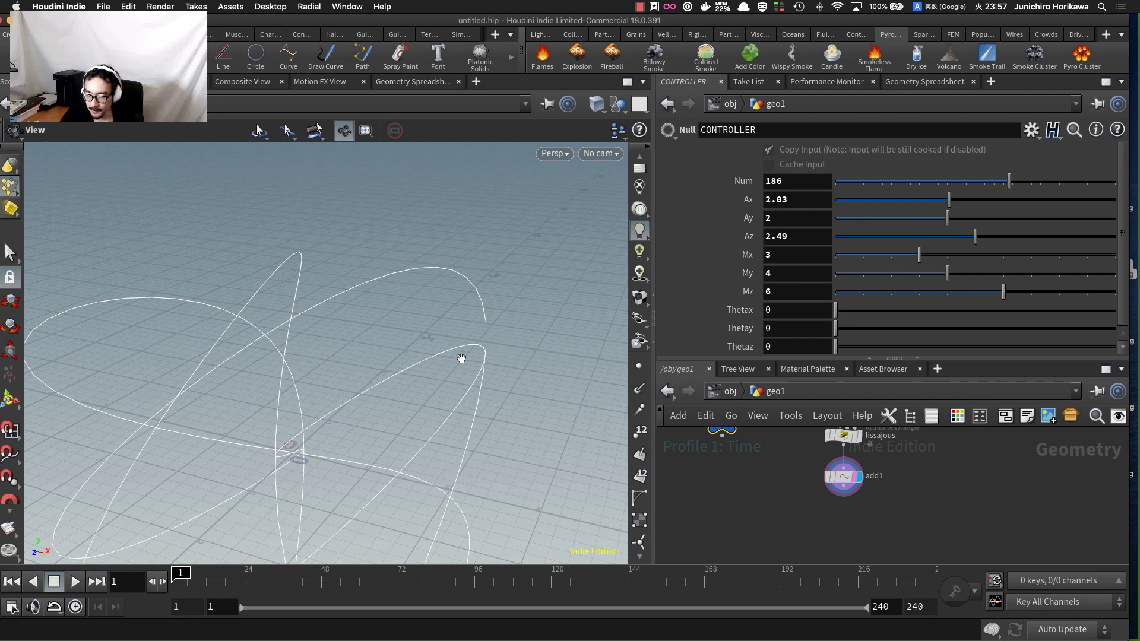
drag(461, 359, 267, 316)
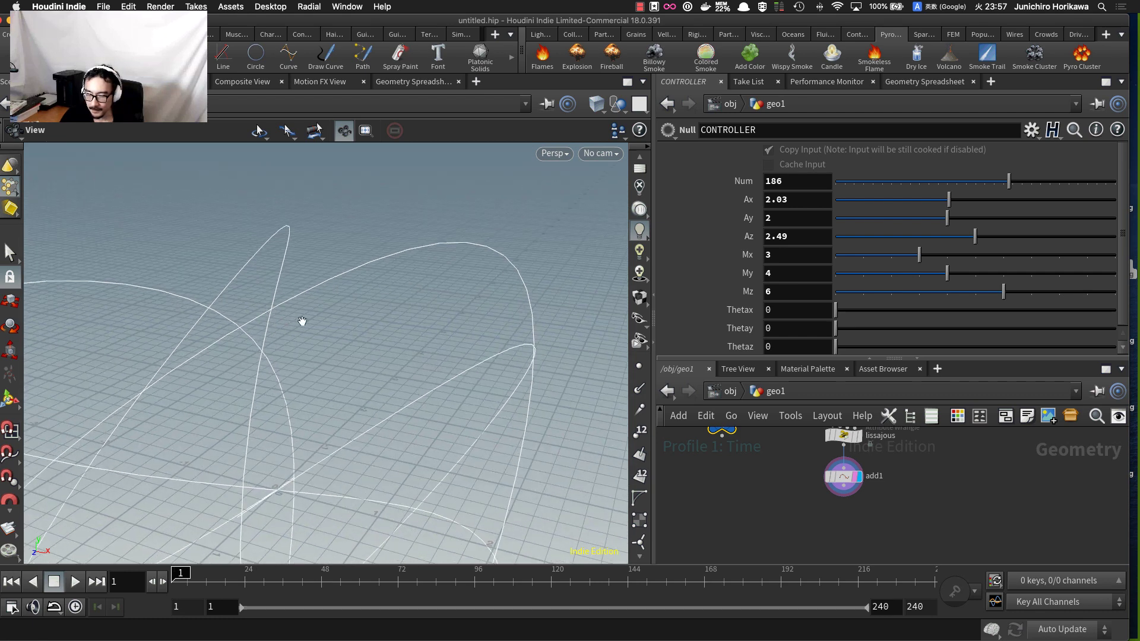
drag(522, 379, 364, 354)
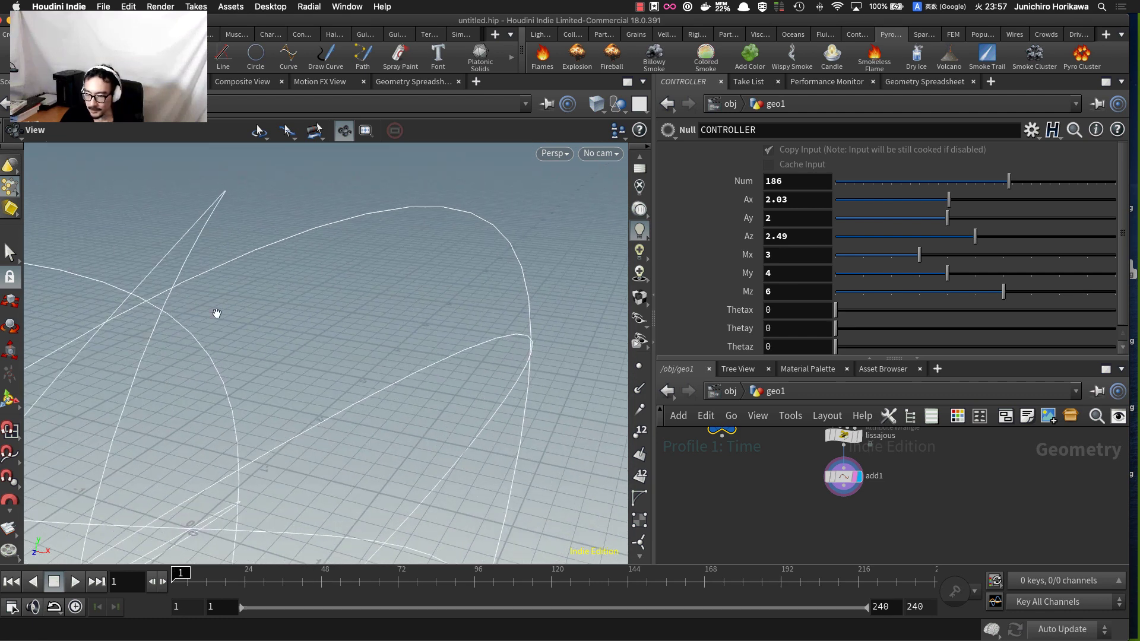
scroll(492, 333, down, 1)
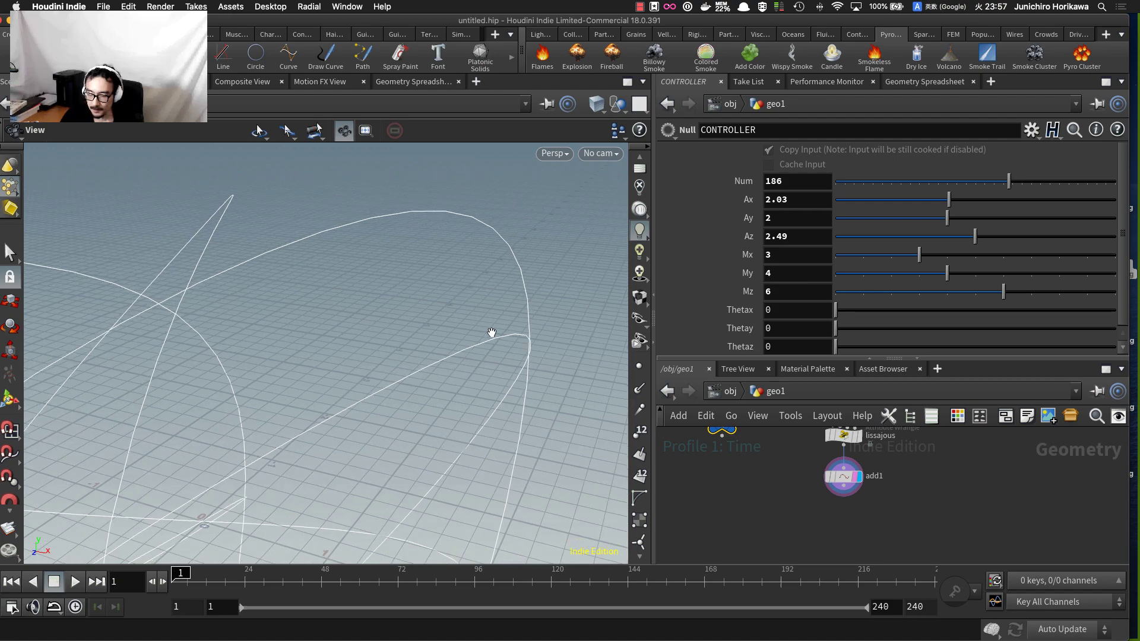
drag(492, 333, 332, 301)
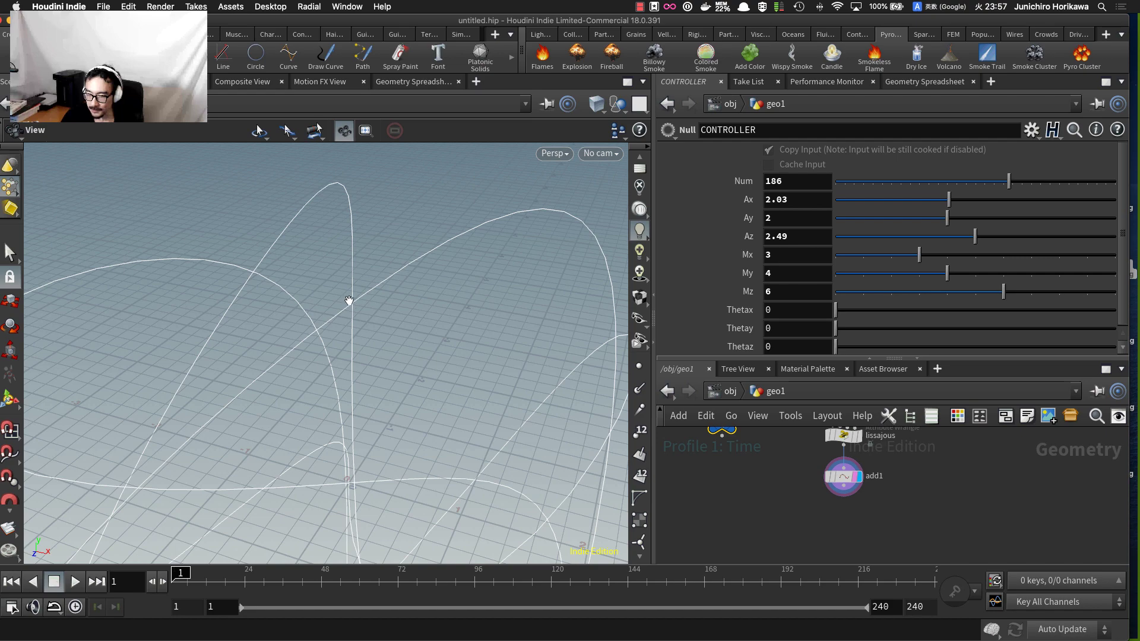
scroll(389, 288, down, 10)
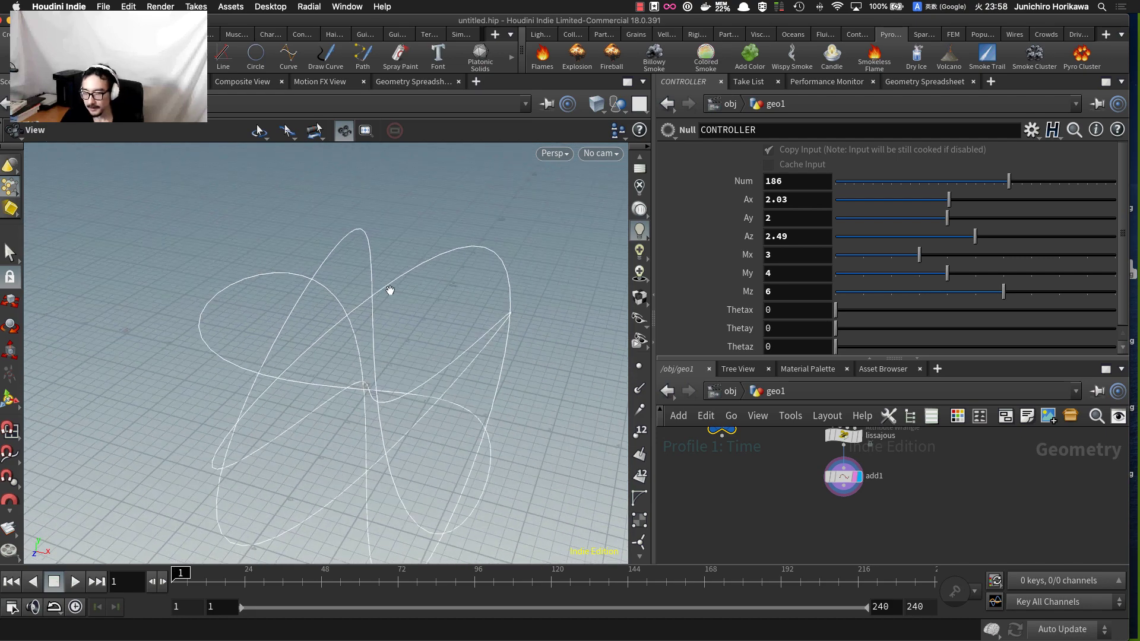
scroll(399, 299, down, 4)
scroll(399, 299, down, 4)
mouse_move(401, 336)
mouse_down()
mouse_move(468, 321)
mouse_move(400, 345)
mouse_up()
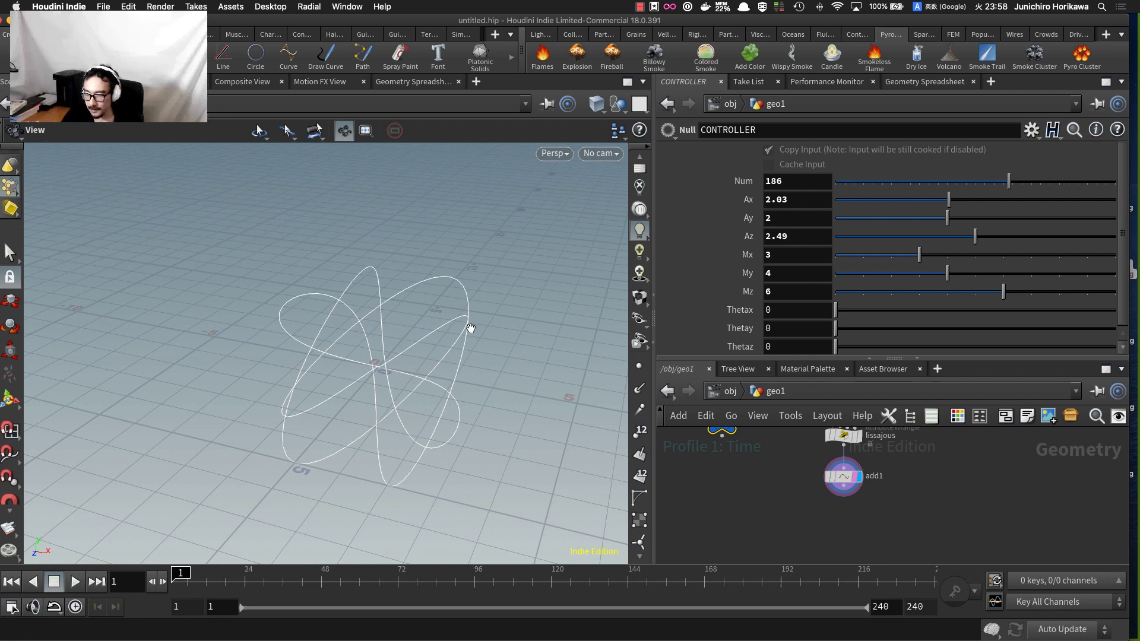
drag(471, 328, 408, 310)
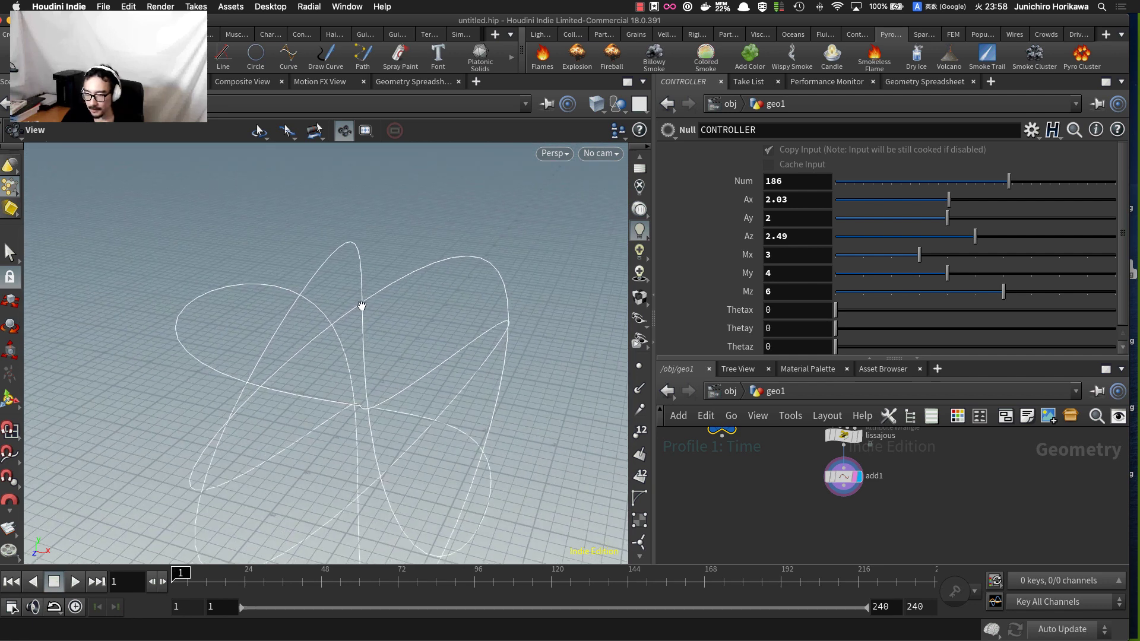
scroll(362, 307, up, 6)
scroll(361, 306, down, 3)
mouse_move(375, 318)
mouse_down()
mouse_move(344, 288)
mouse_move(383, 329)
mouse_up()
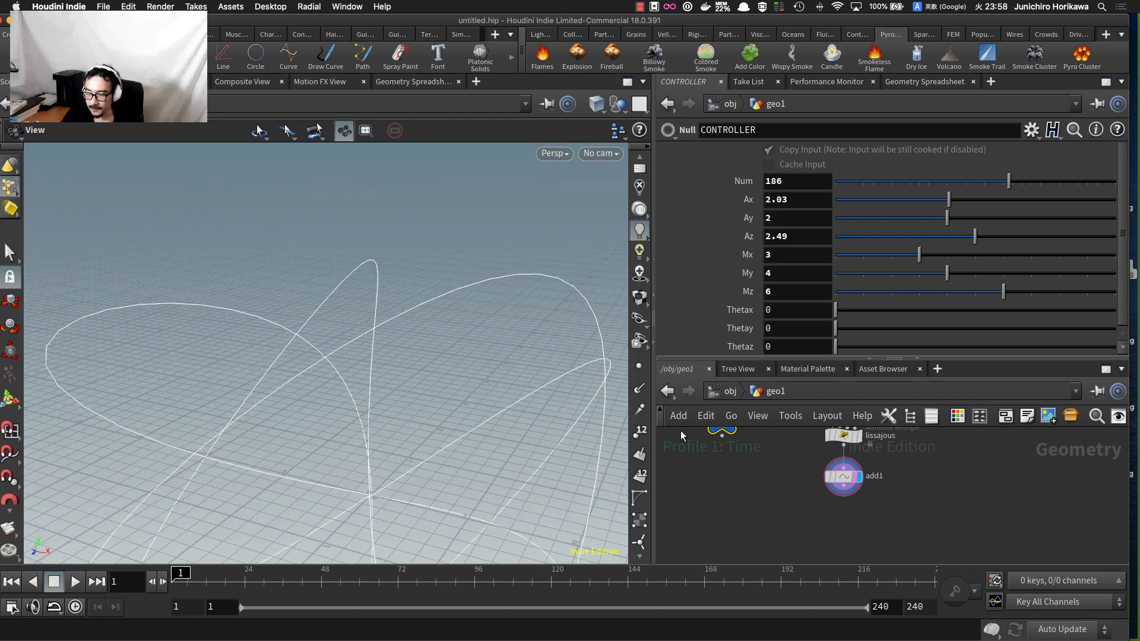
key(Tab)
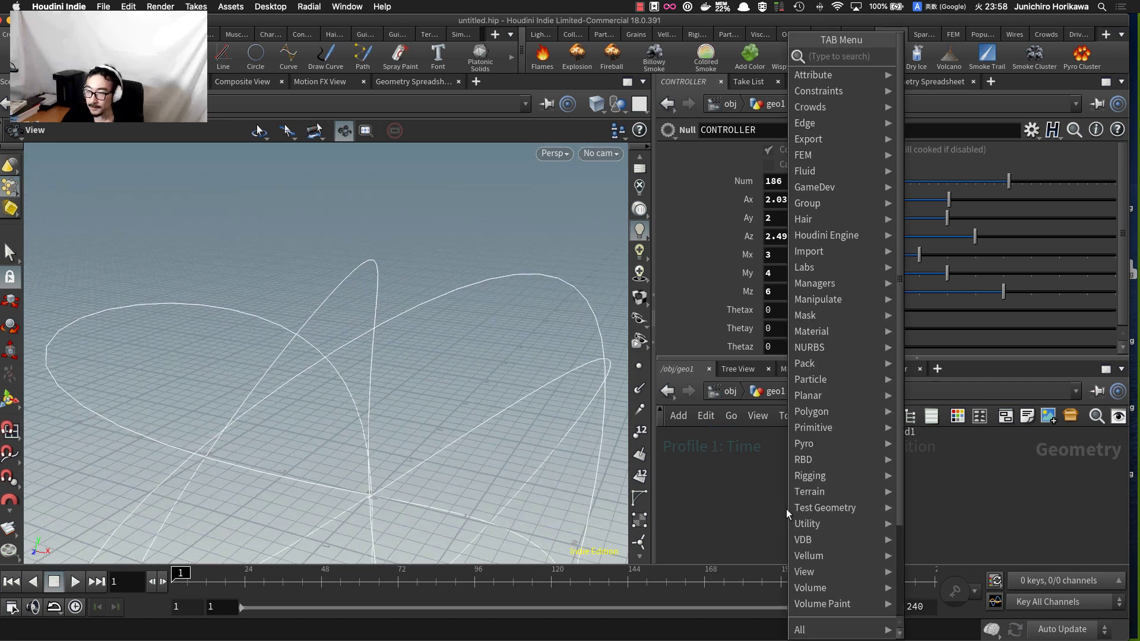
click(734, 496)
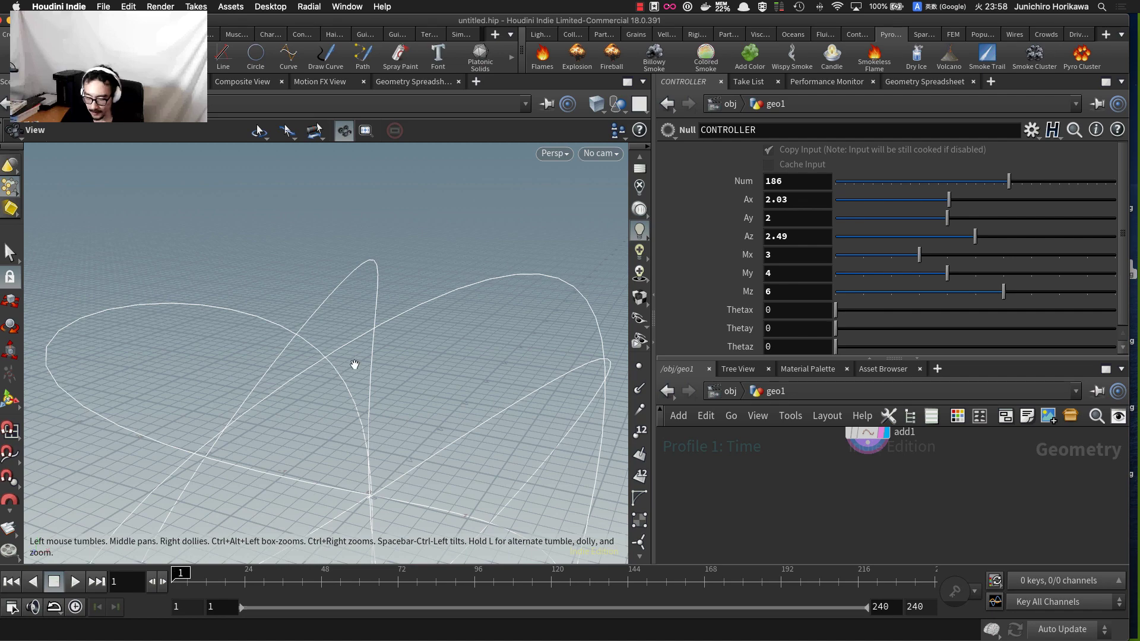
drag(354, 366, 330, 321)
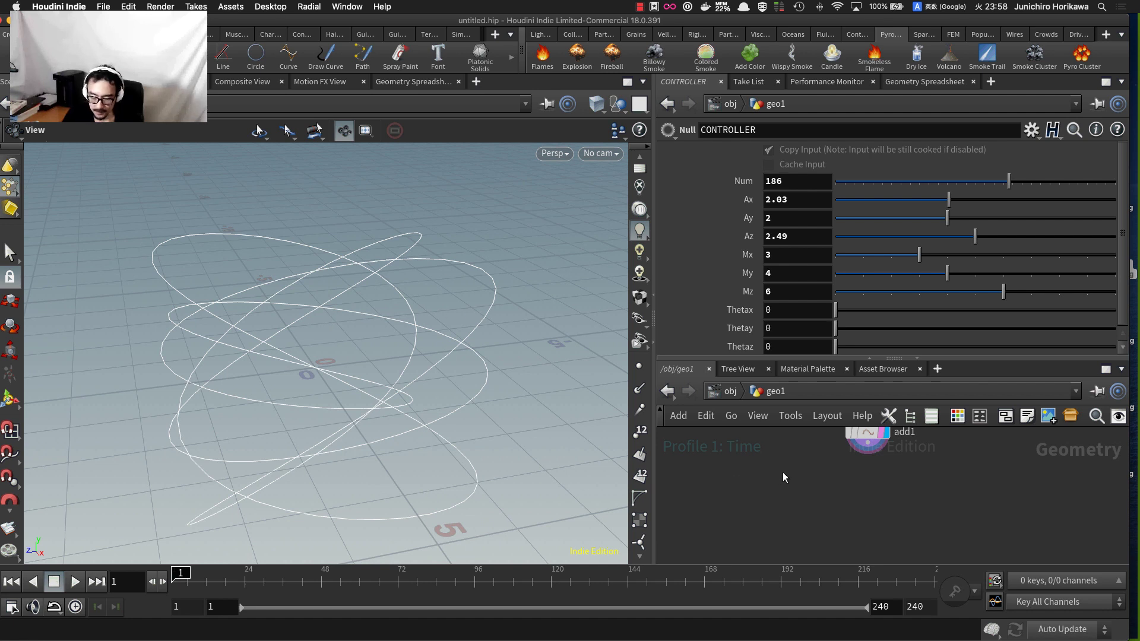
- Add an Intersection Analysis node below the add1 node
key(Tab)
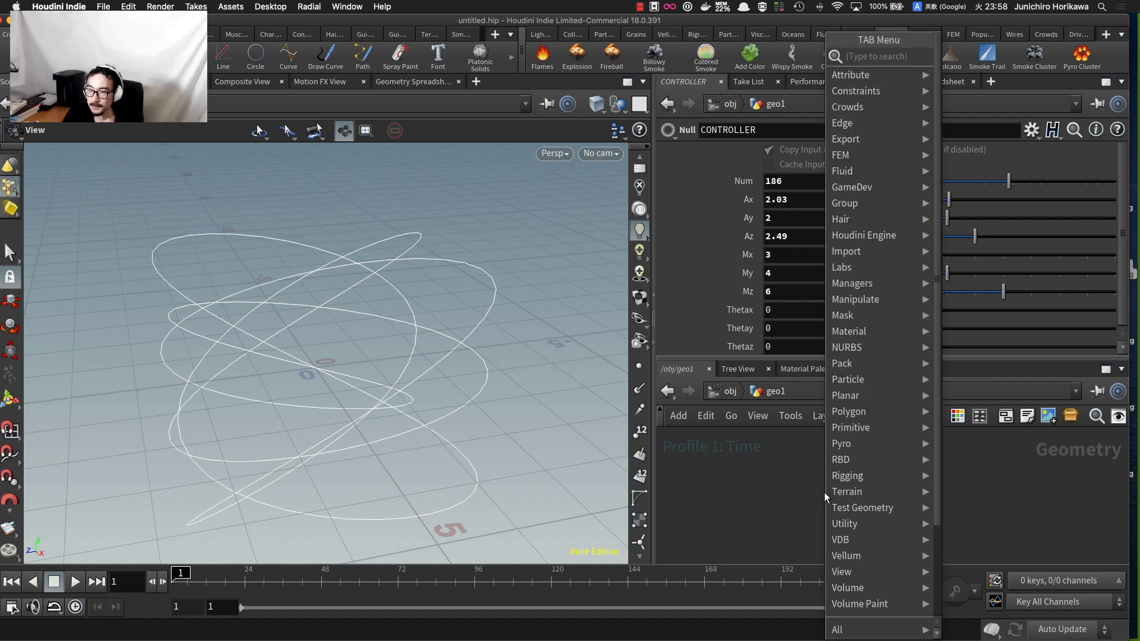
text(inter)
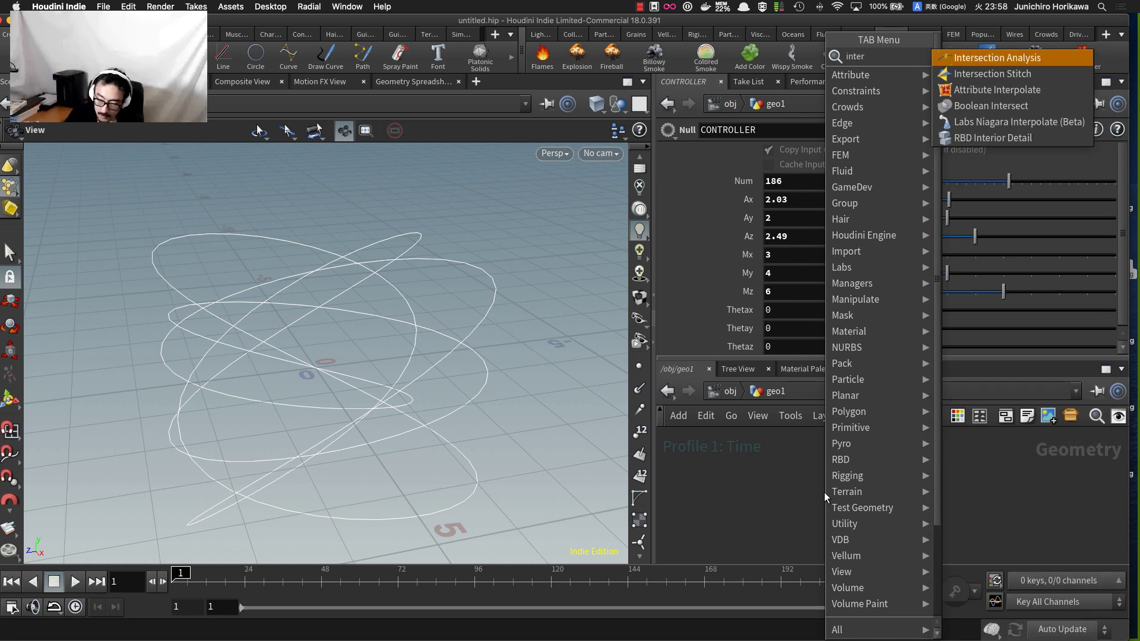
key(Return)
click(814, 486)
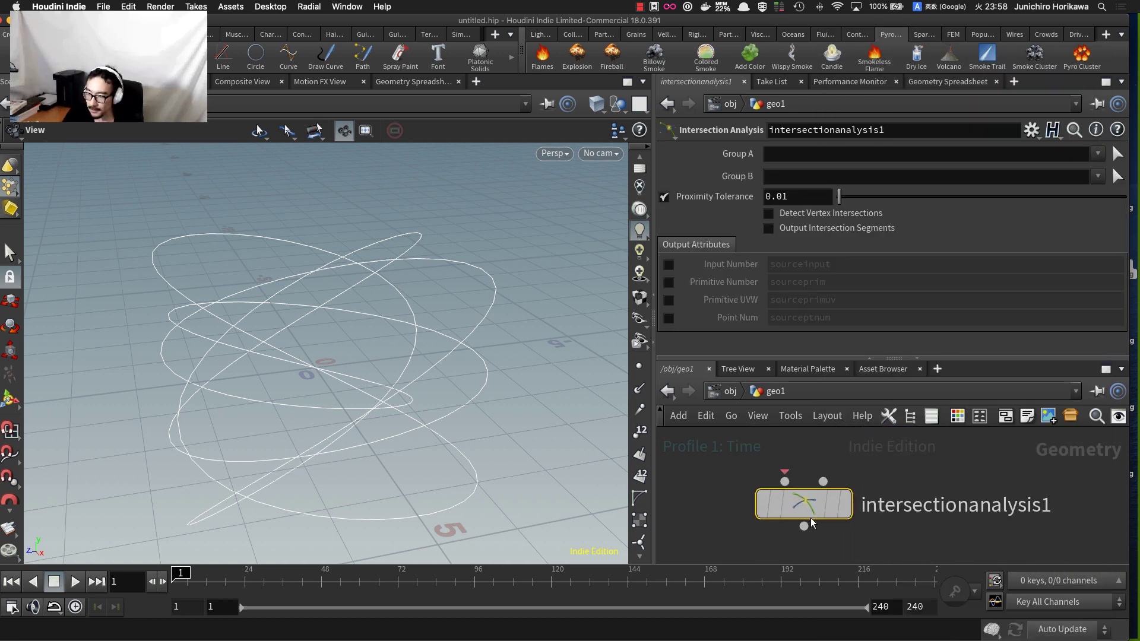
- Enlarge the network area and connect the output of add1 to the first input of the Intersection Analysis node
drag(820, 359, 822, 302)
scroll(866, 438, up, 5)
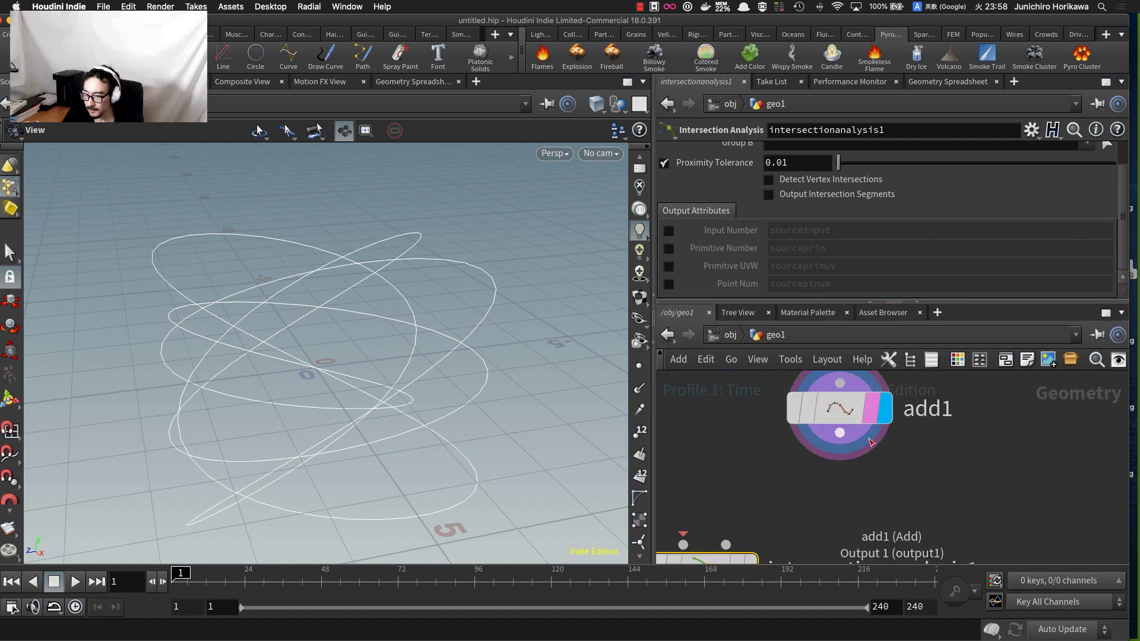
drag(834, 428, 790, 522)
key(h)
scroll(822, 515, up, 1)
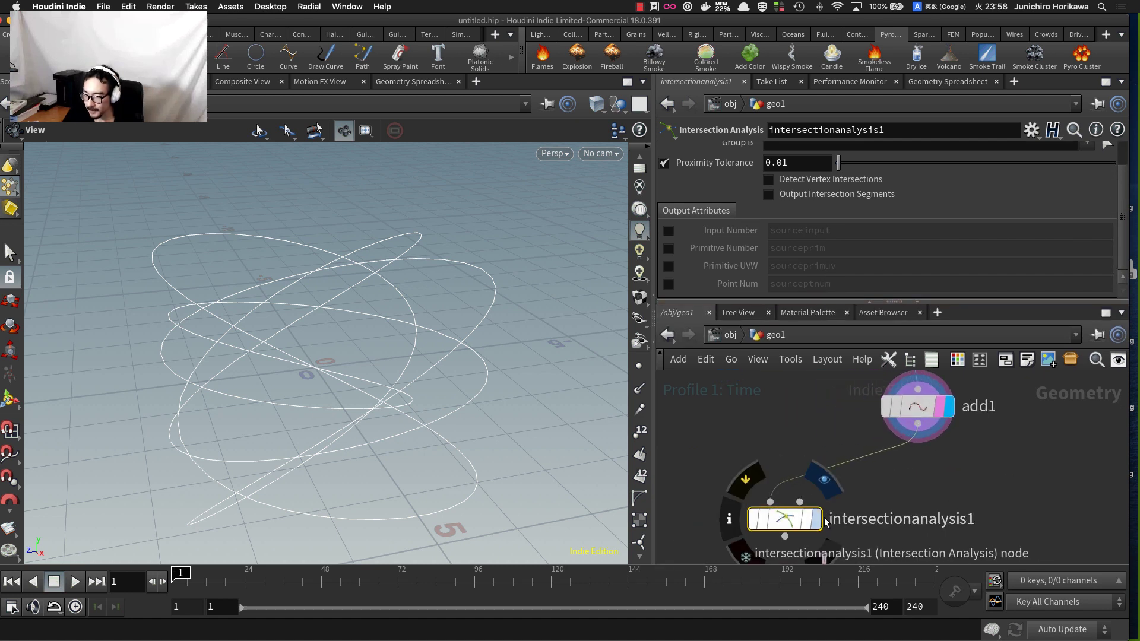
- Display the Intersection Analysis result and turn on point display to inspect the intersection points
click(816, 523)
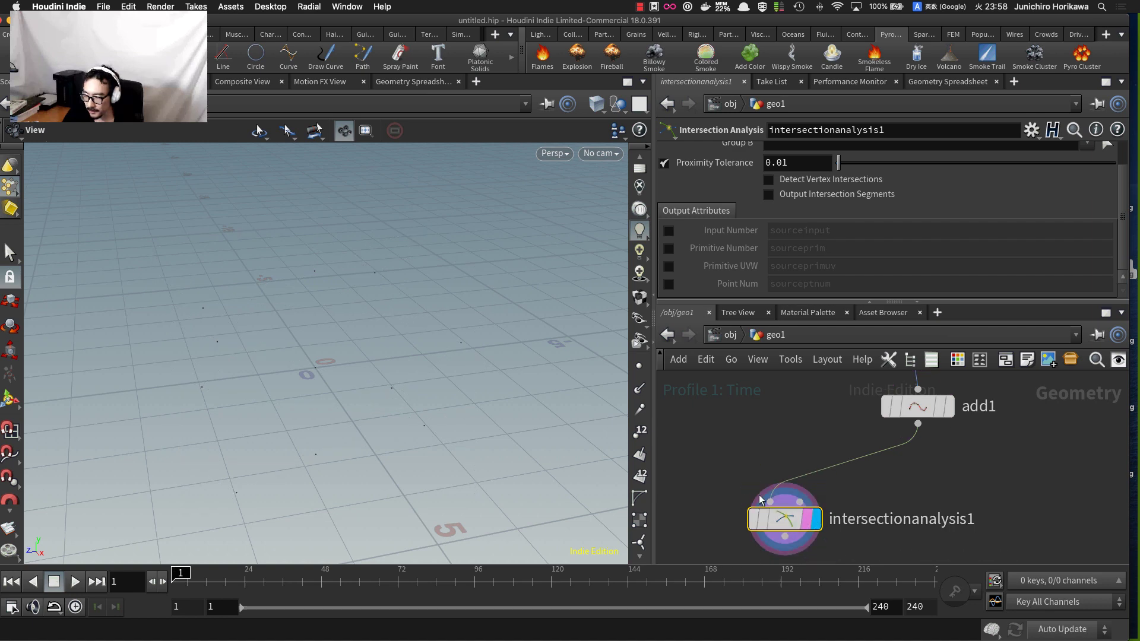
click(639, 369)
right_drag(494, 333, 471, 353)
drag(470, 352, 488, 382)
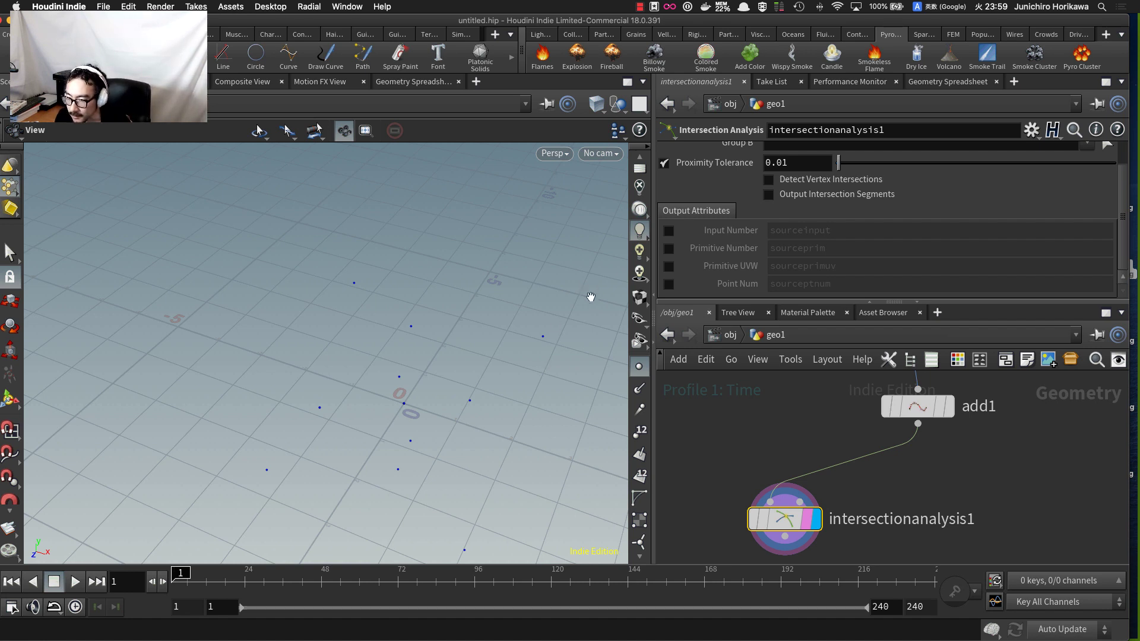
- Enable the Primitive UVW output attribute sourceprimuv on the Intersection Analysis node and shift the node slightly in the network
click(668, 266)
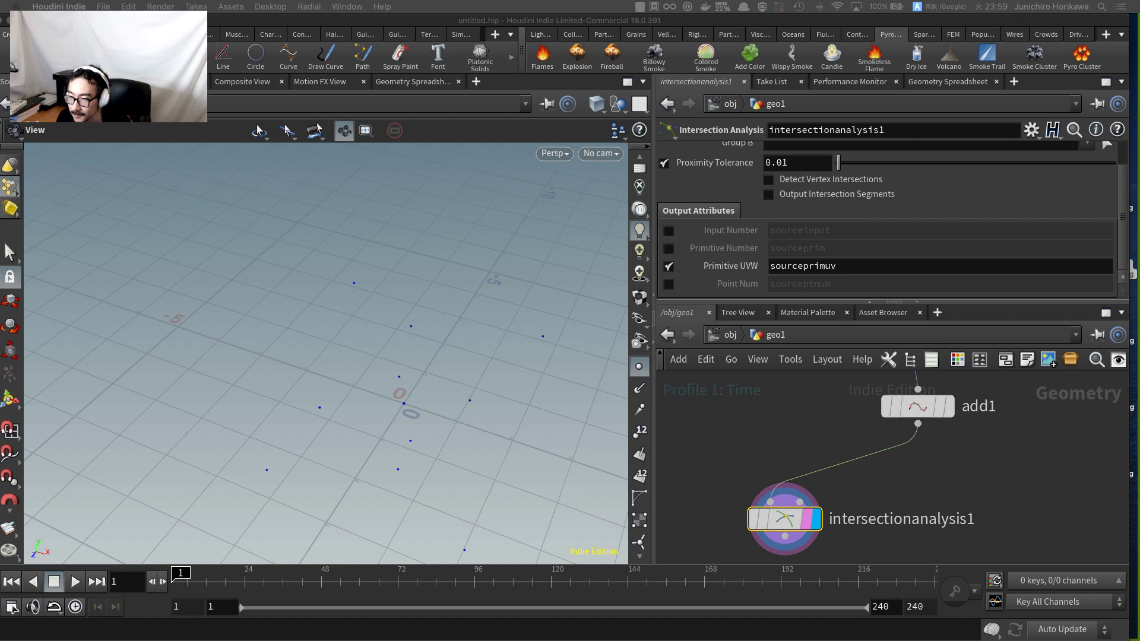
click(787, 511)
drag(785, 511, 775, 489)
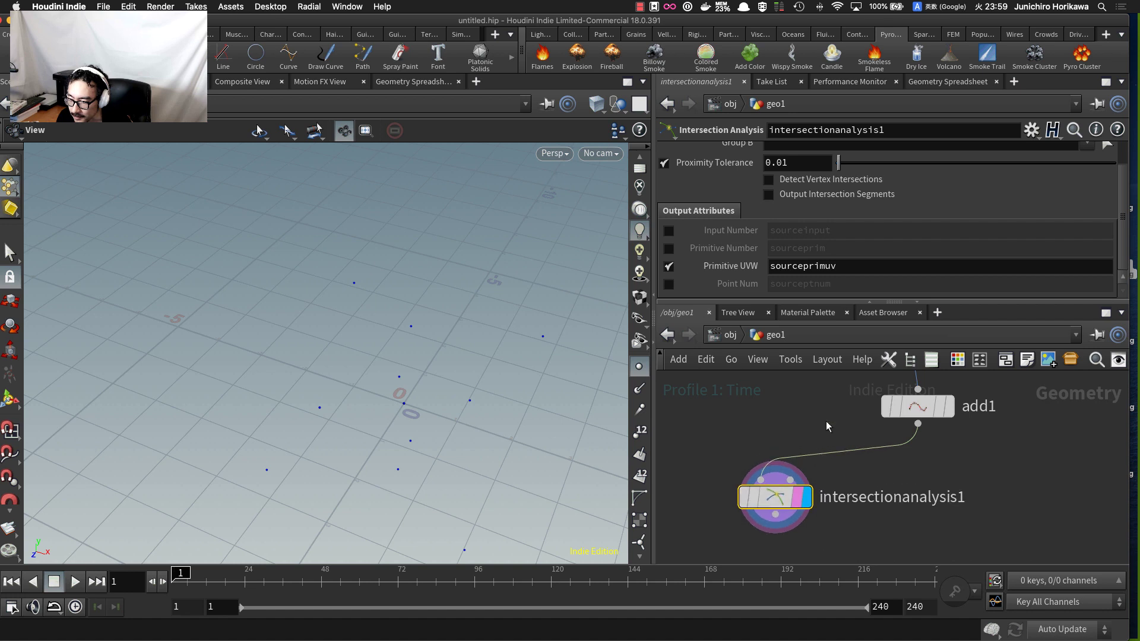
scroll(822, 427, down, 3)
mouse_move(804, 464)
middle_down()
mouse_move(822, 426)
mouse_move(802, 470)
middle_up()
scroll(807, 468, up, 4)
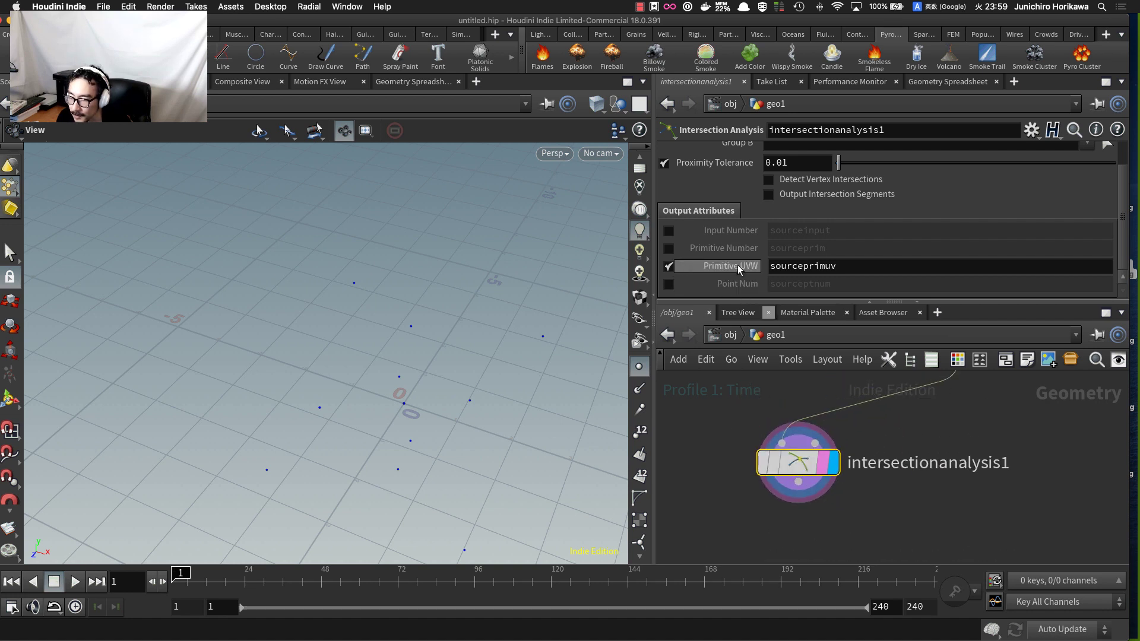
- Show the intersection points' attributes in the Geometry Spreadsheet, widening the pane and the sourceprimuv column to fit the value pairs
click(952, 83)
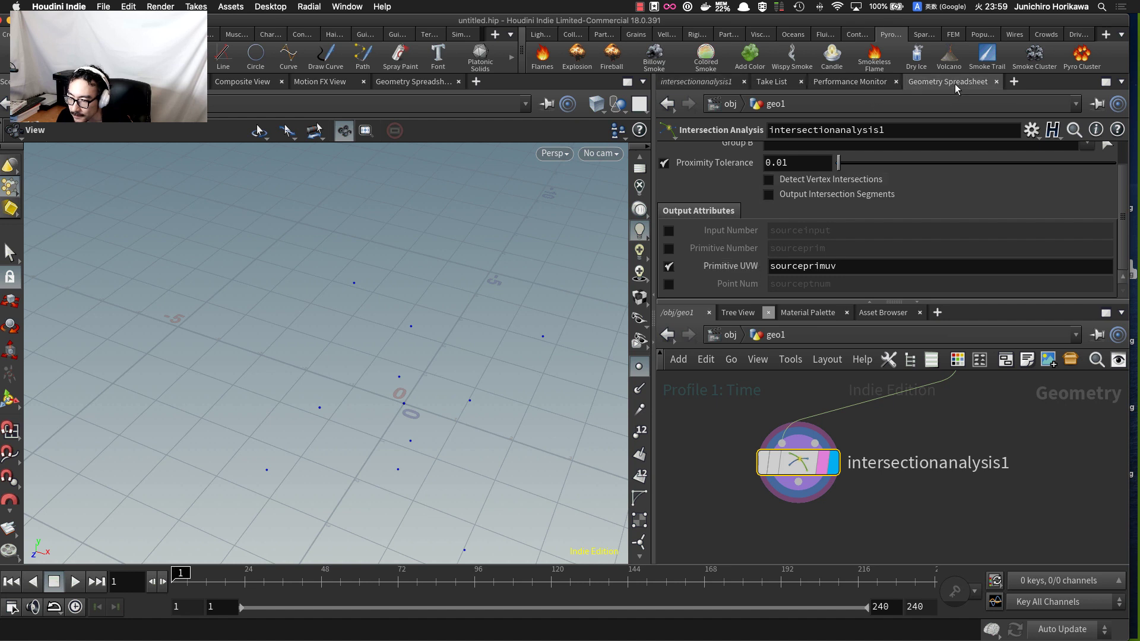
click(790, 131)
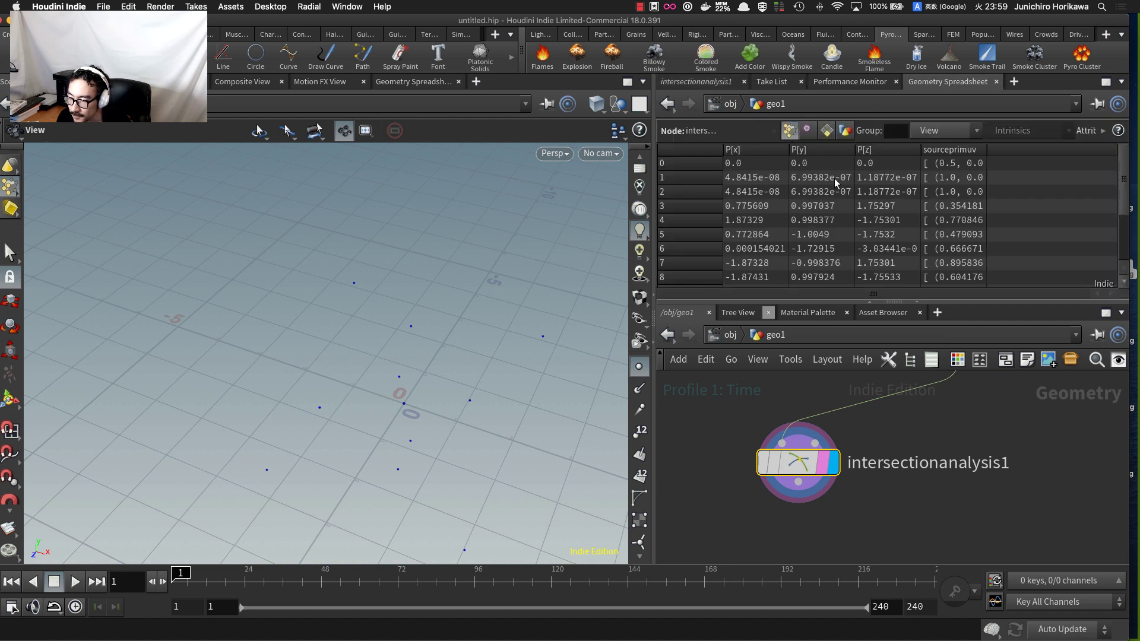
drag(987, 149, 1110, 148)
scroll(995, 170, down, 5)
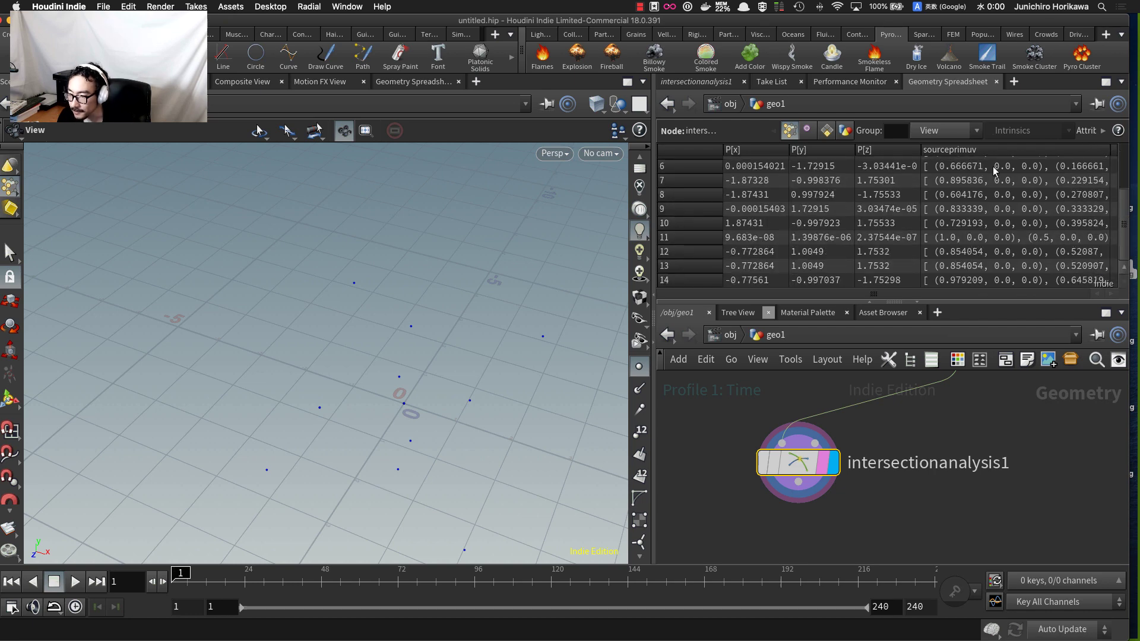
scroll(995, 170, up, 5)
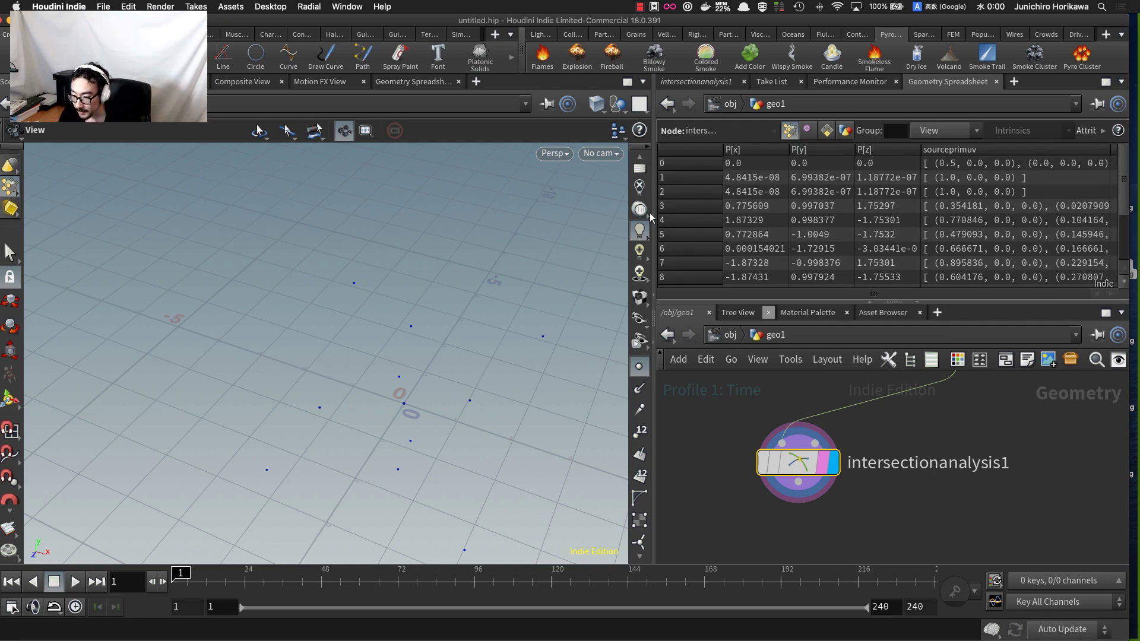
drag(654, 215, 517, 215)
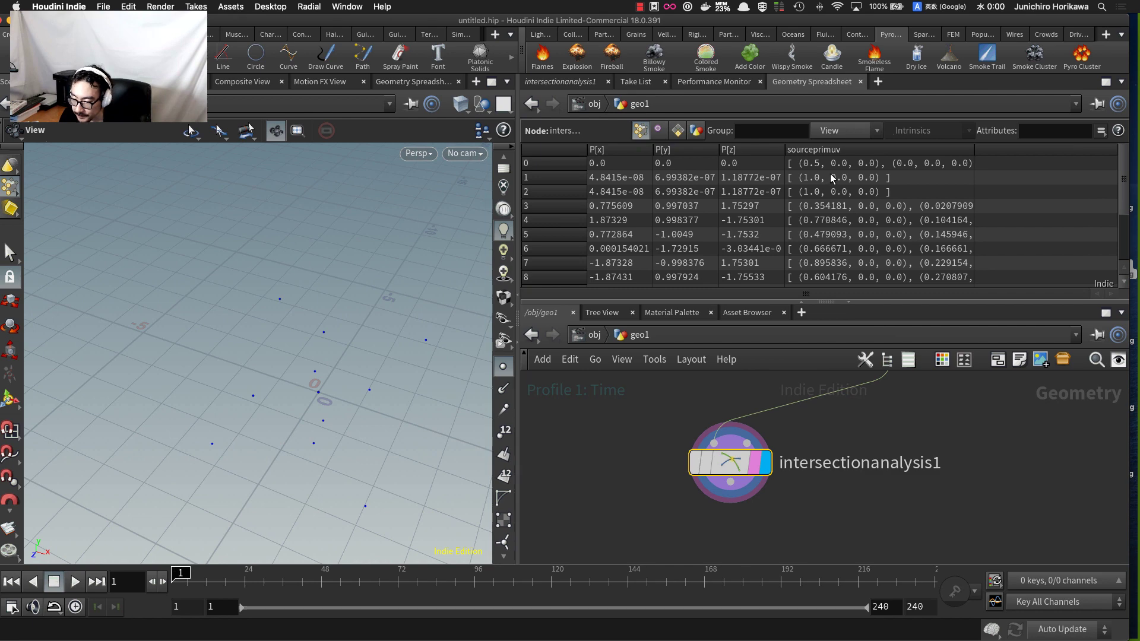
drag(974, 149, 1029, 149)
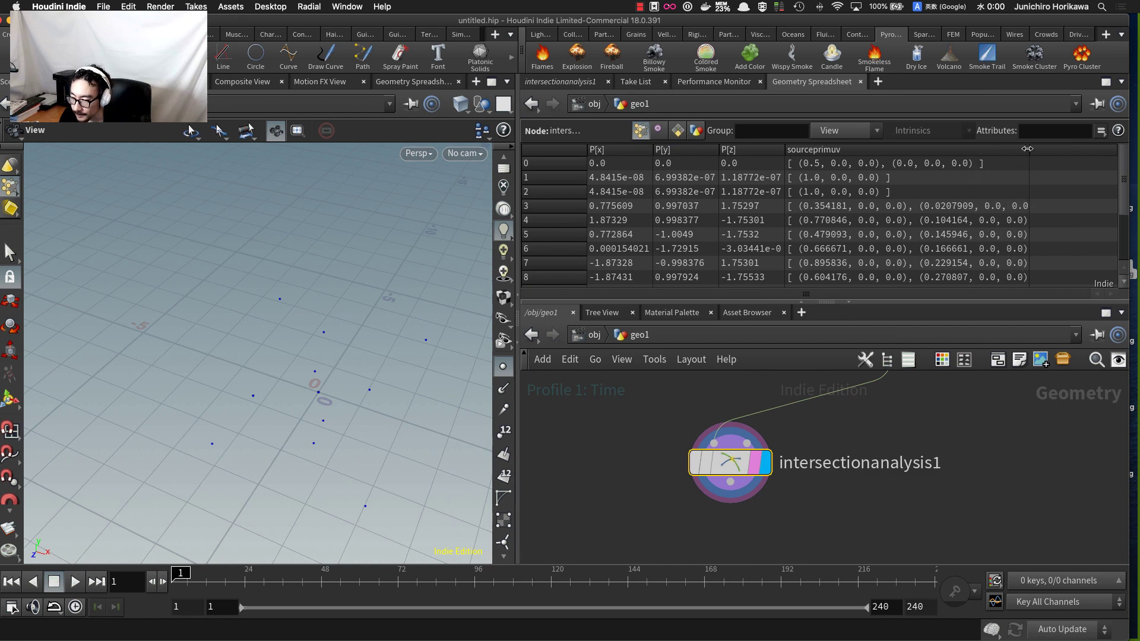
- Examine the sourceprimuv arrays of all intersection points, comparing points with one UV entry to those with two
scroll(849, 178, down, 3)
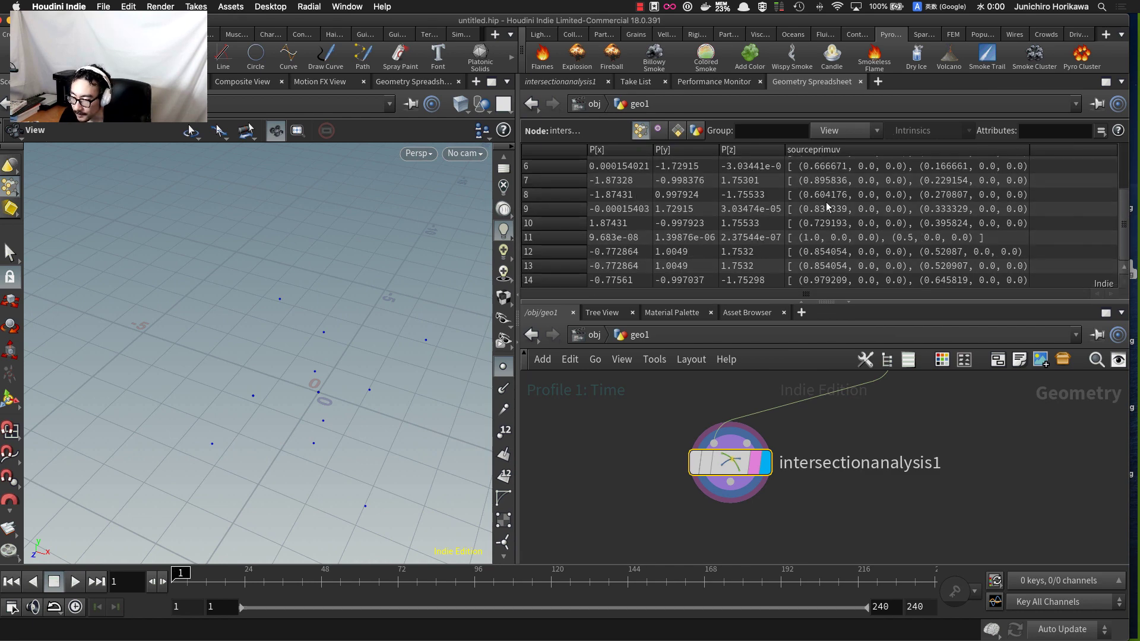
scroll(828, 205, up, 2)
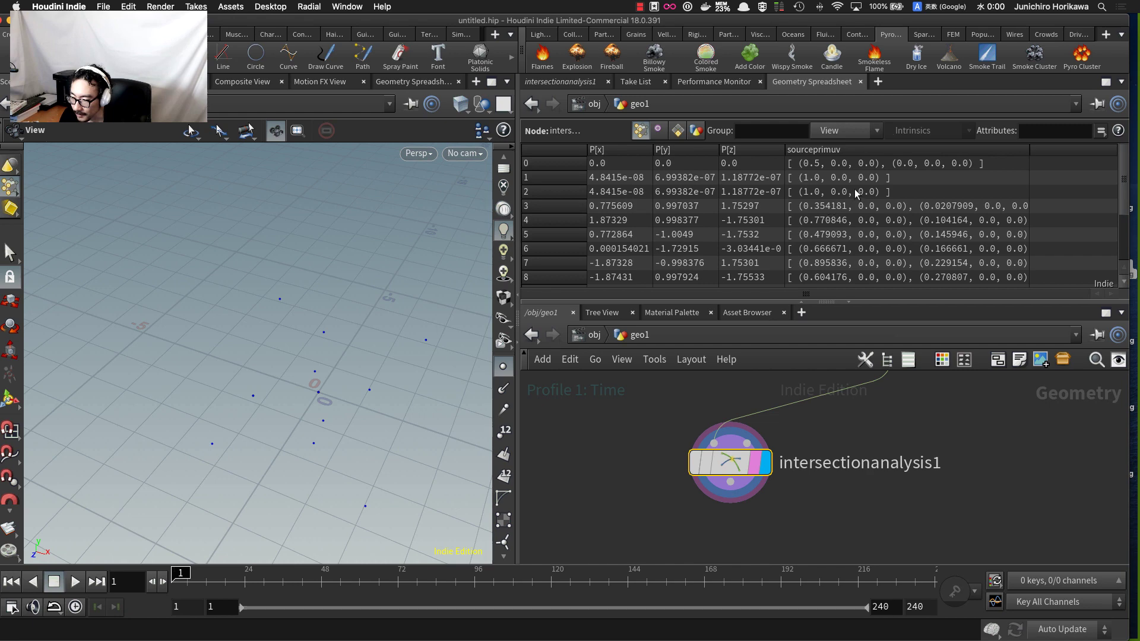
scroll(850, 185, down, 3)
scroll(846, 182, up, 3)
scroll(820, 184, down, 3)
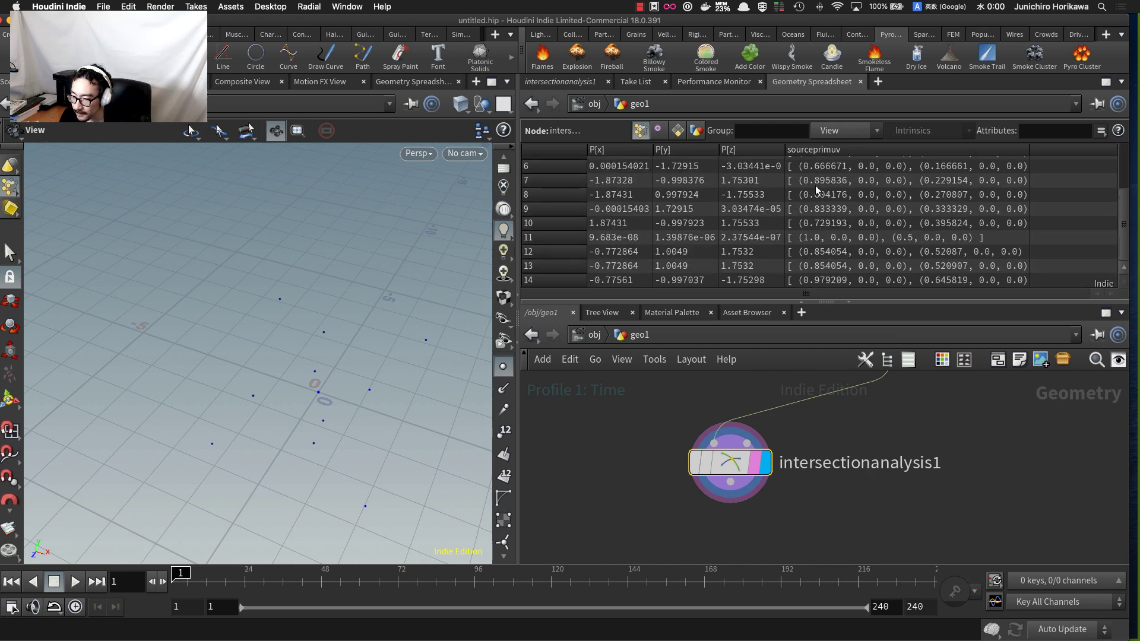
scroll(918, 239, up, 3)
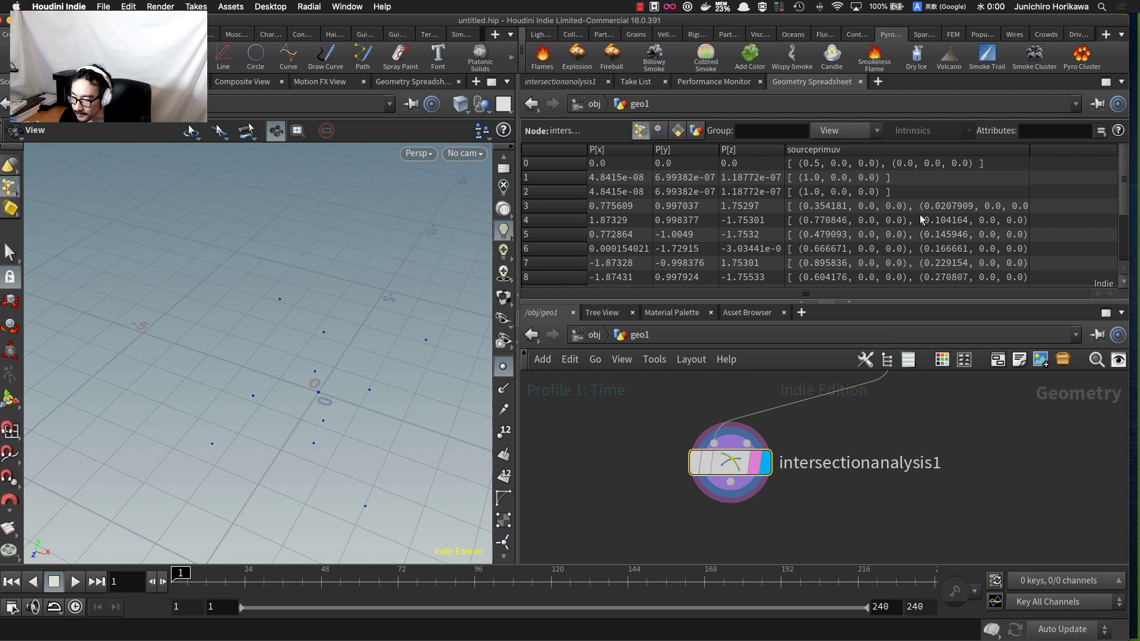
scroll(886, 223, down, 1)
scroll(885, 224, up, 1)
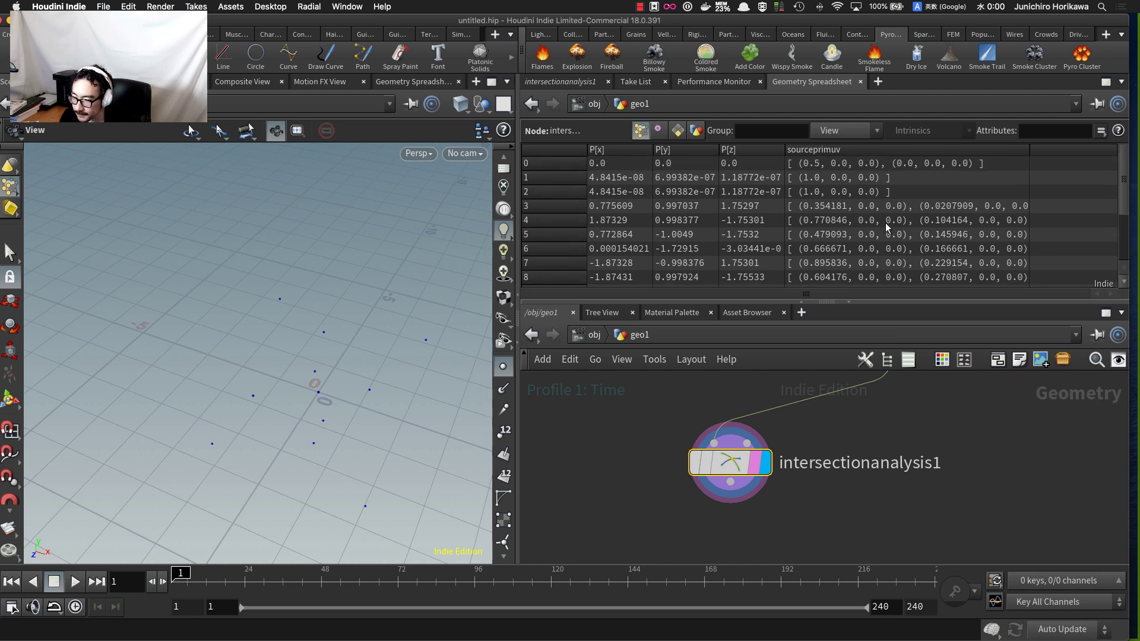
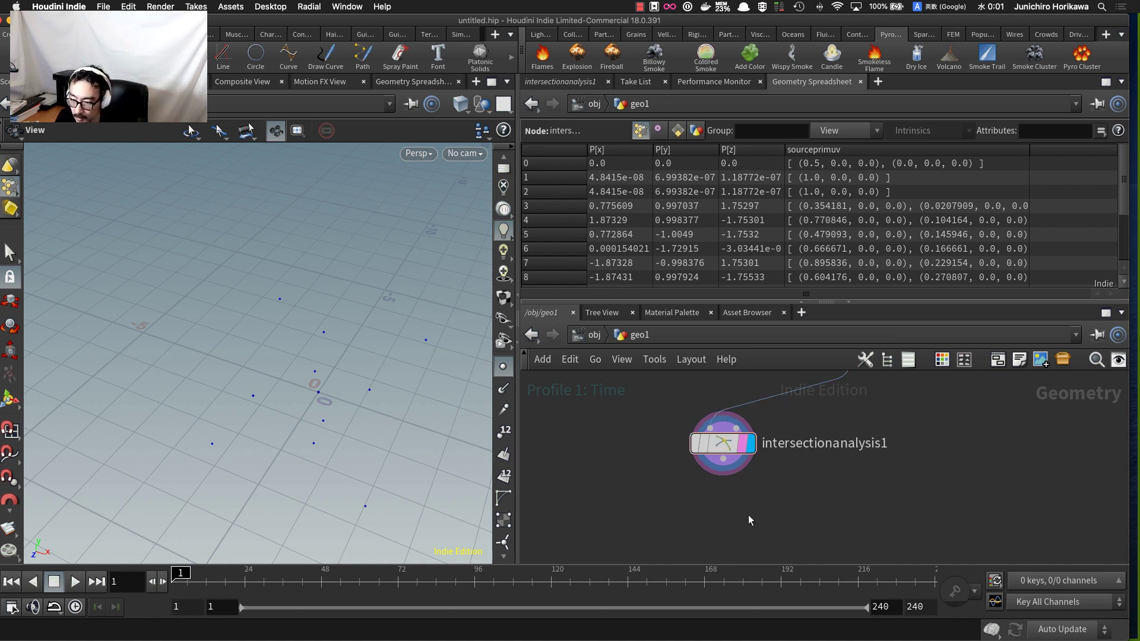
- Add an Attribute Wrangle node below the Intersection Analysis node
middle_drag(748, 515, 737, 483)
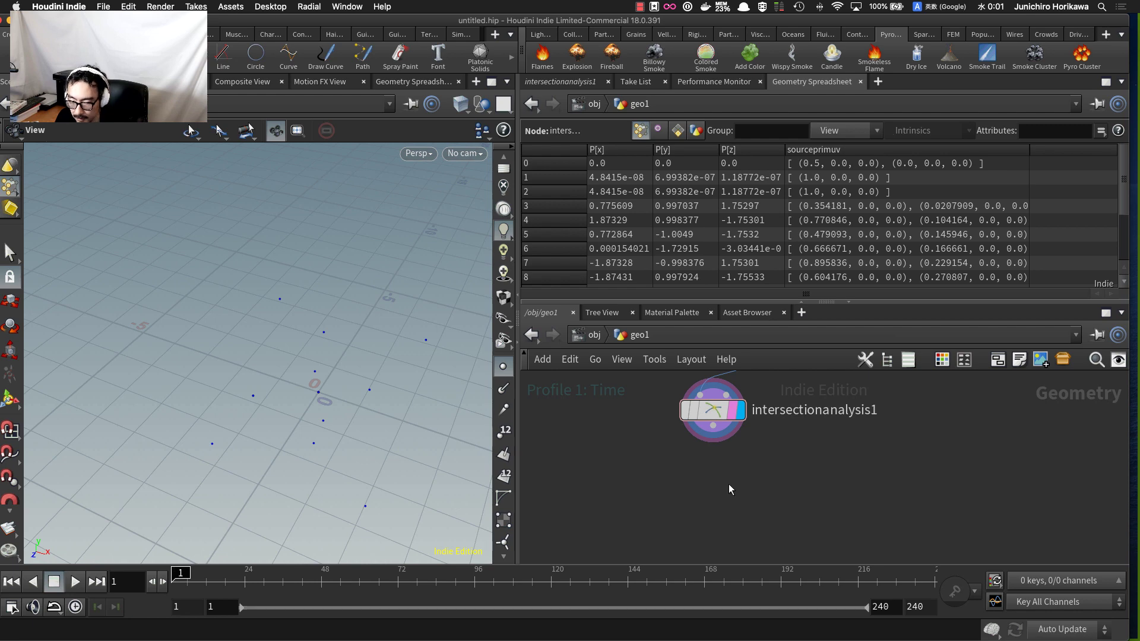
key(Tab)
text(attri)
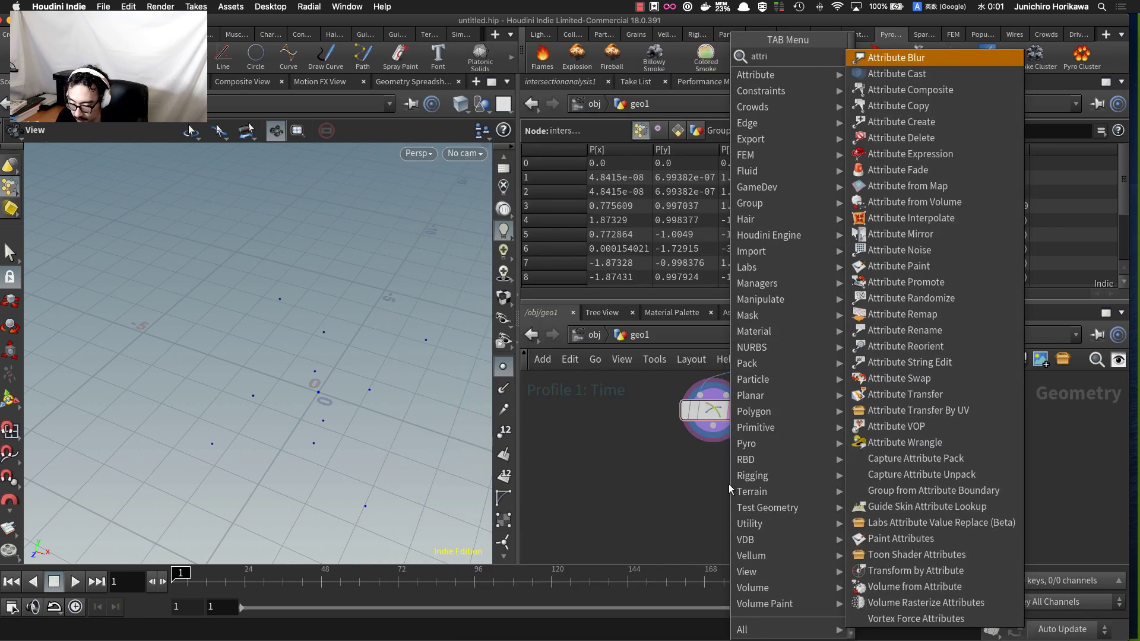
text(bute)
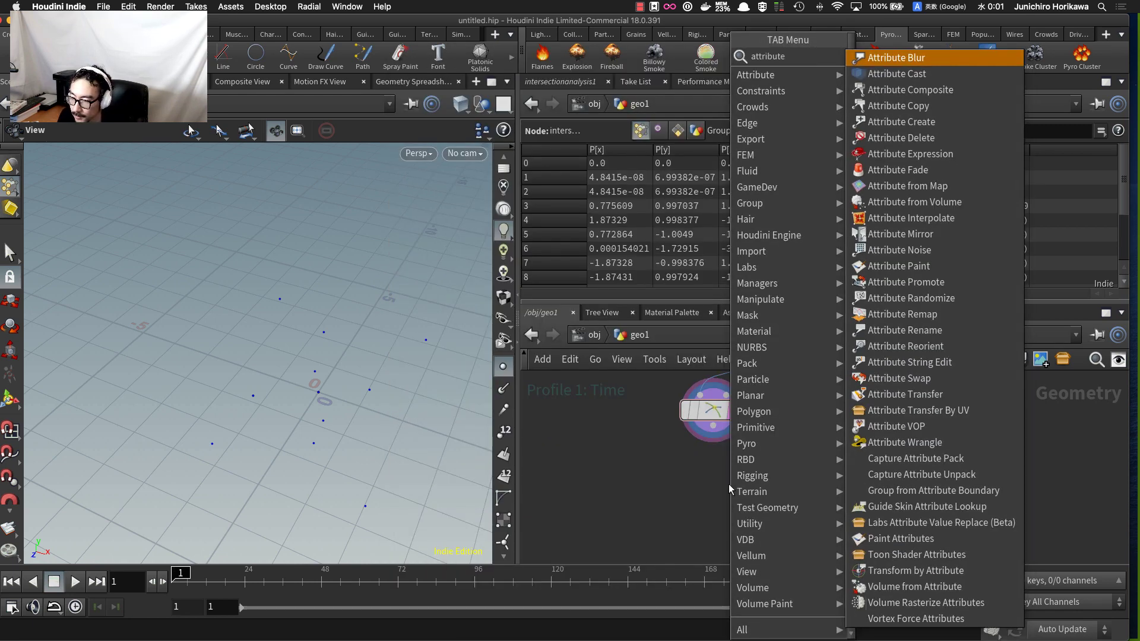
text( wra)
key(Return)
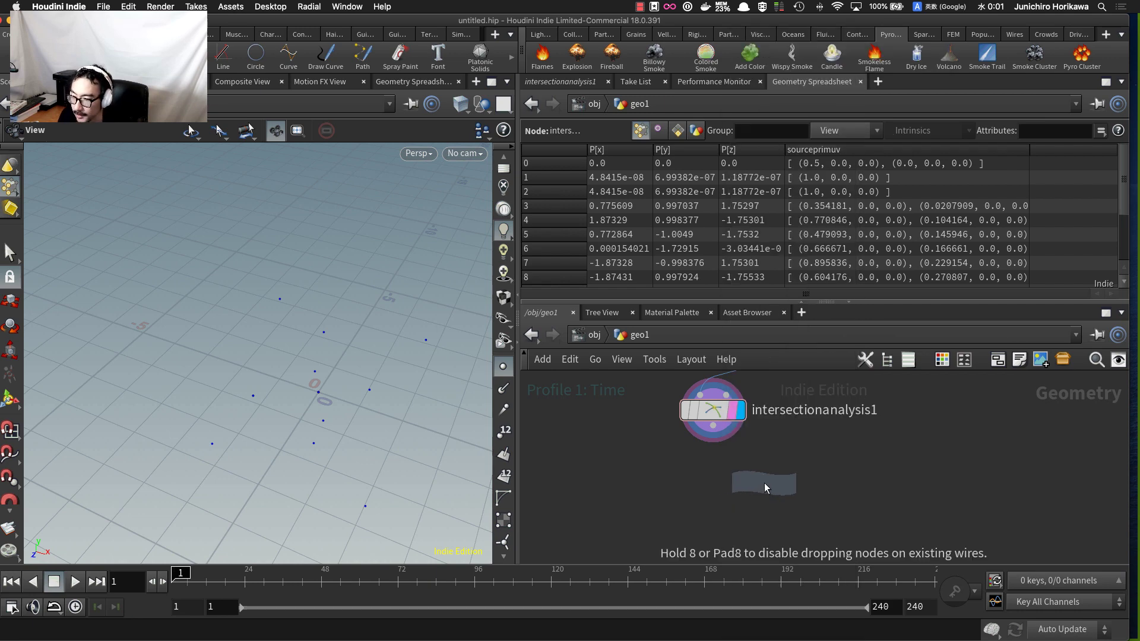
click(765, 485)
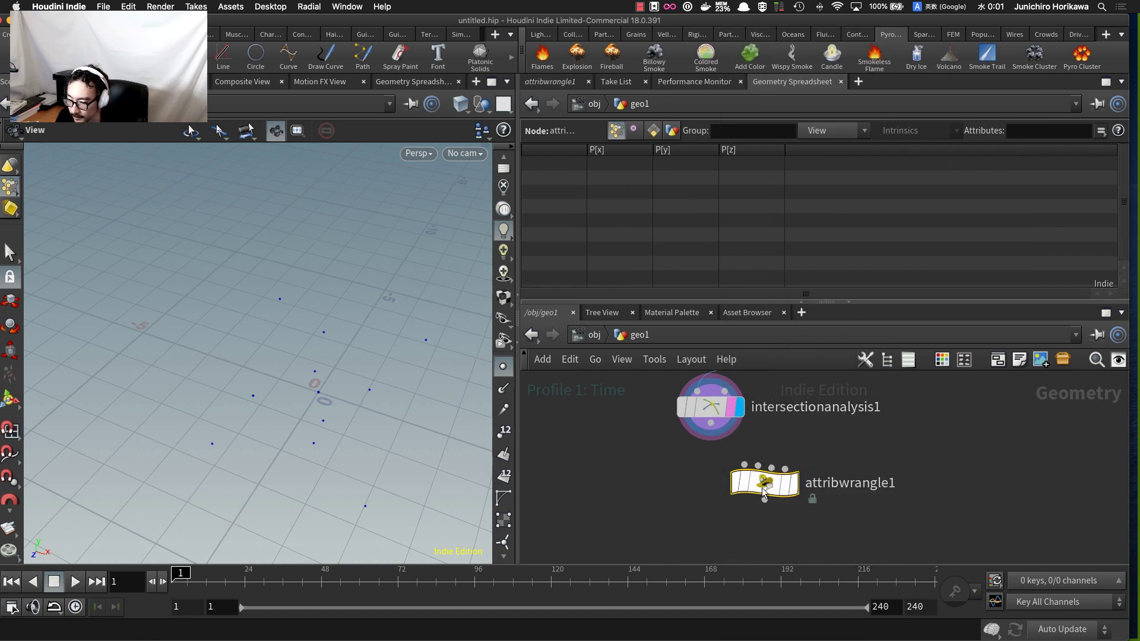
- Set the Attribute Wrangle's Run Over option to Detail (only once)
click(550, 81)
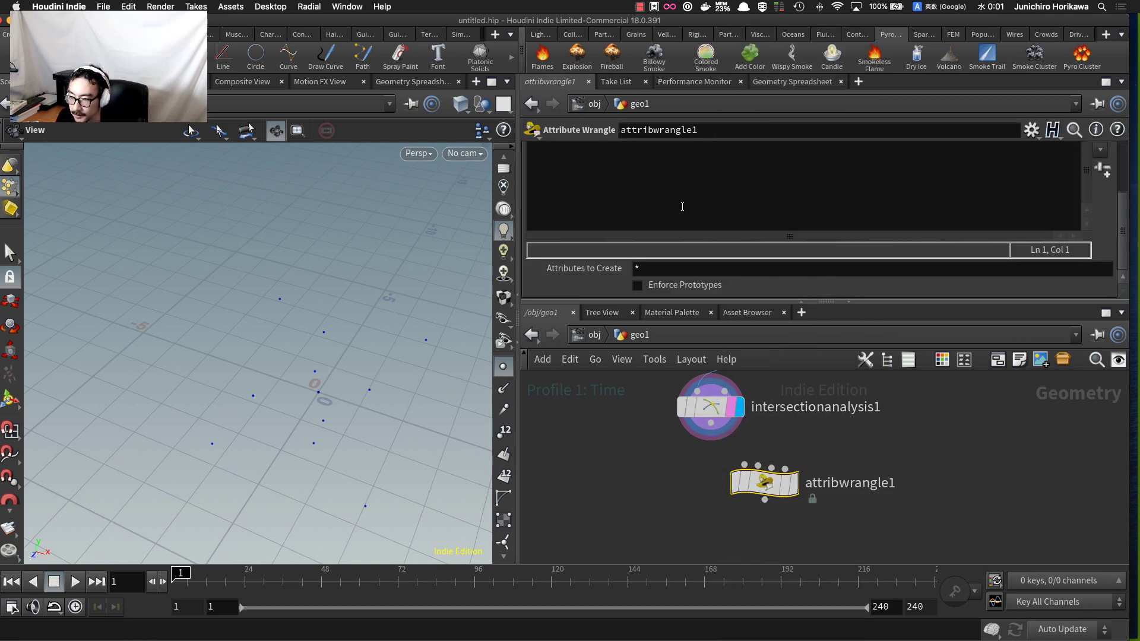
scroll(1094, 201, up, 5)
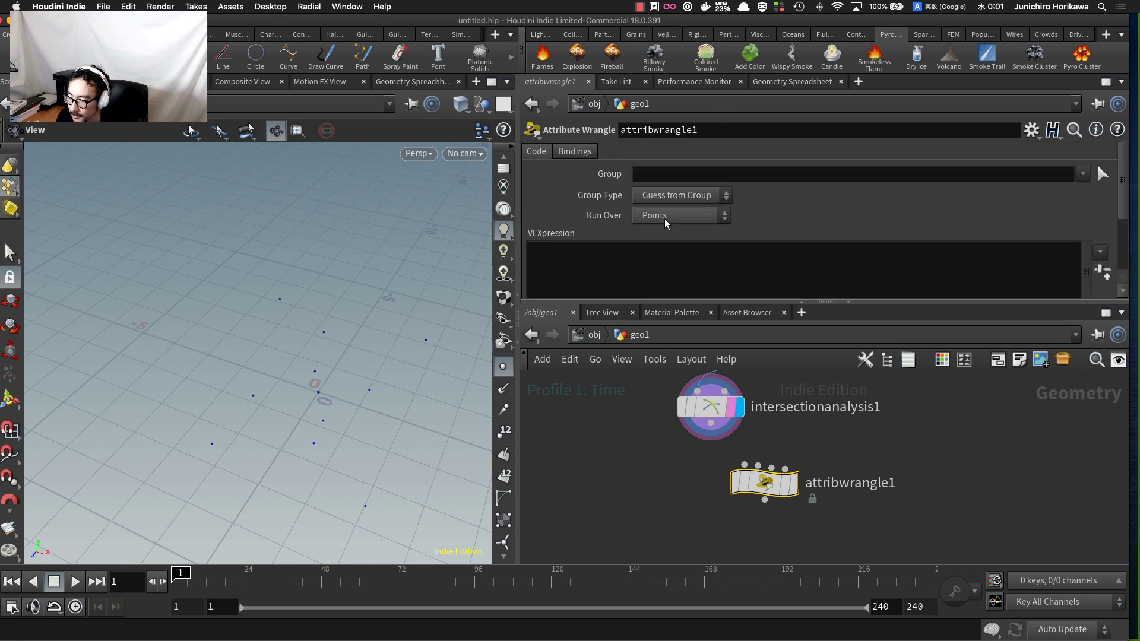
click(642, 219)
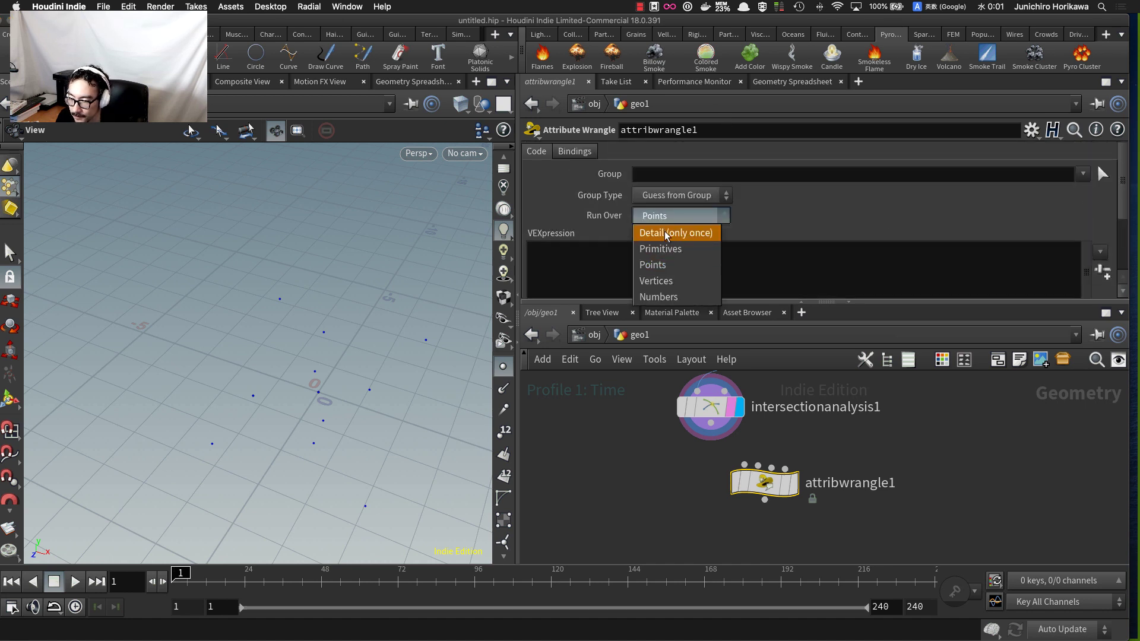
click(668, 230)
- Connect the output of intersectionanalysis1 to the first input of the Attribute Wrangle
drag(711, 422, 775, 513)
scroll(774, 507, down, 5)
scroll(771, 507, up, 4)
scroll(806, 467, down, 1)
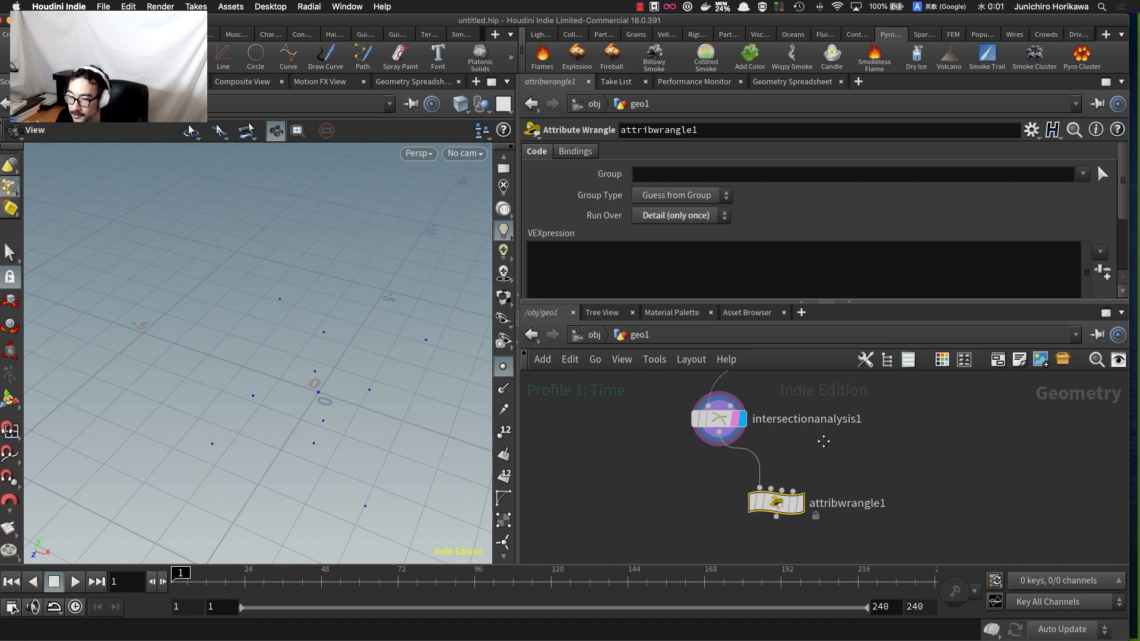
- Connect the output of add1 to the second input of the Attribute Wrangle and display the wrangle's result
middle_drag(822, 440, 809, 468)
scroll(813, 427, up, 2)
middle_drag(821, 378, 811, 432)
scroll(806, 431, down, 3)
click(820, 401)
click(821, 436)
scroll(809, 431, up, 3)
drag(795, 392, 752, 497)
click(780, 486)
click(781, 529)
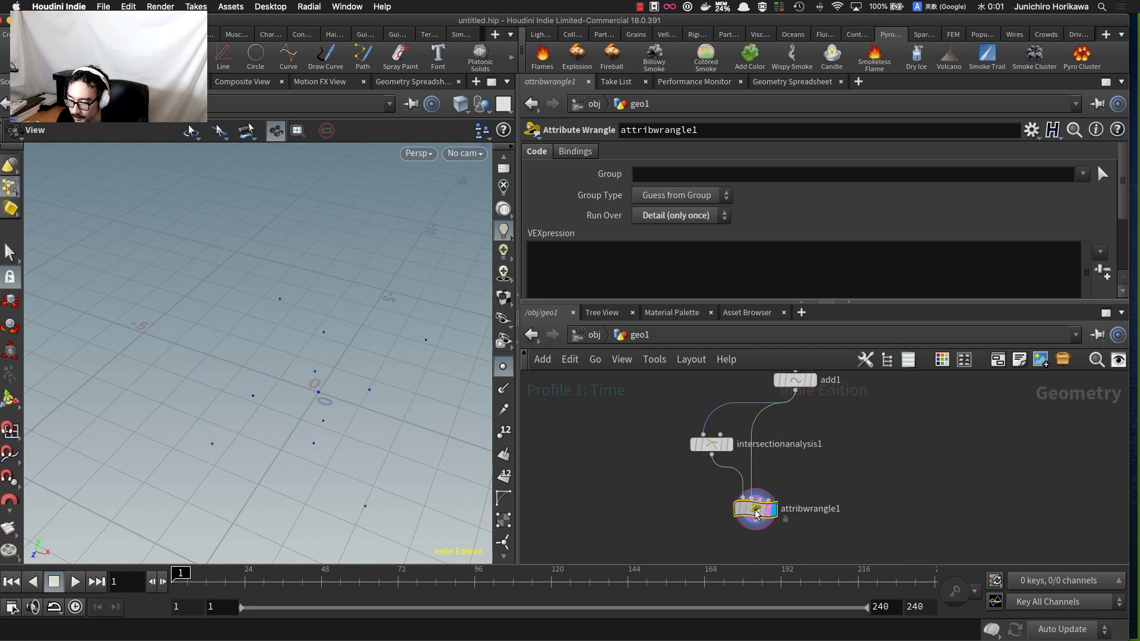
- Rename the Attribute Wrangle node as uv_pairs
click(818, 509)
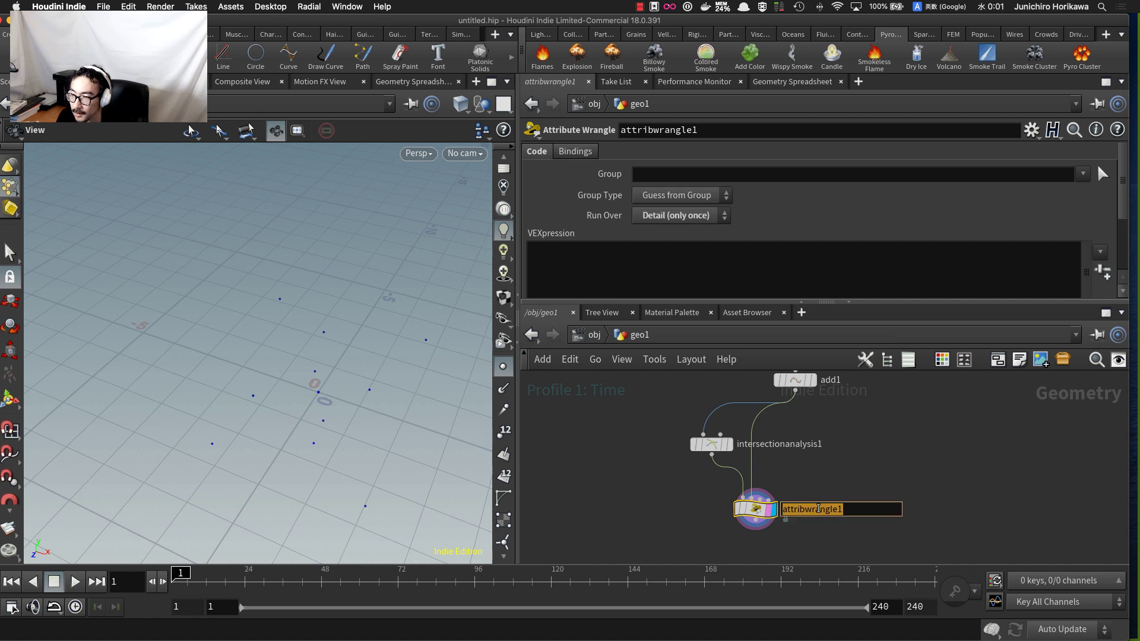
text(uv_)
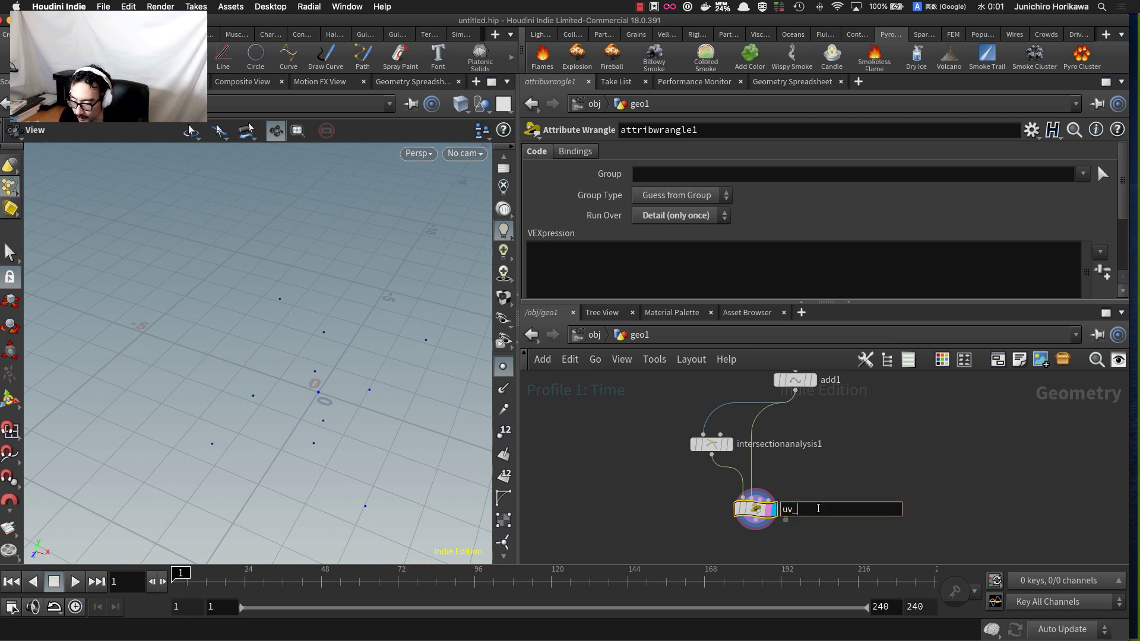
text(pairs)
key(Return)
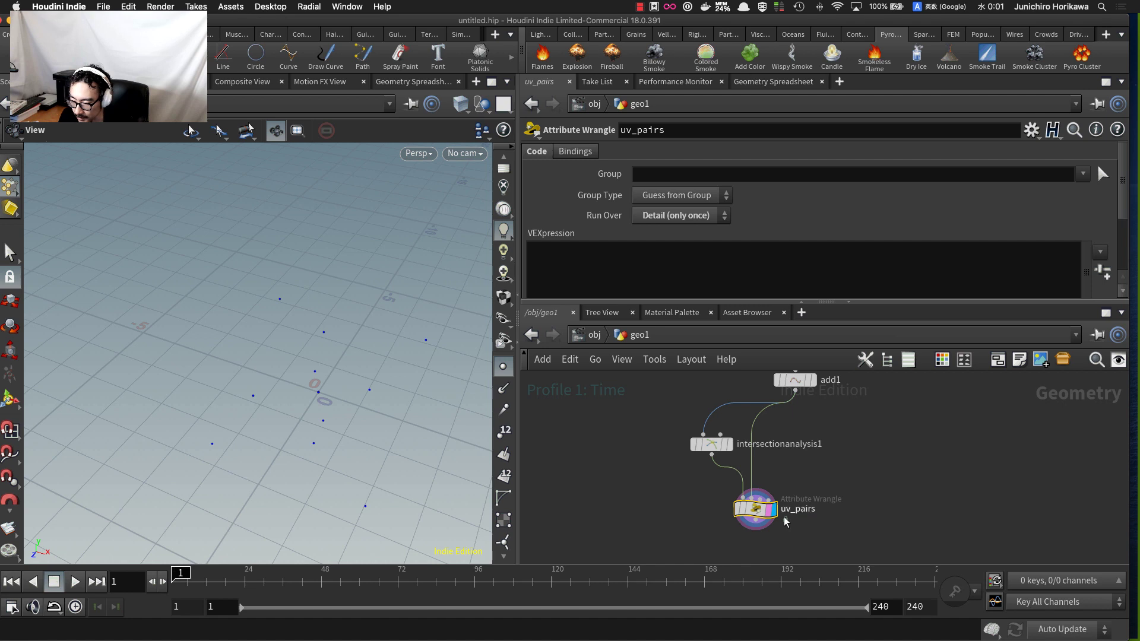
scroll(754, 509, up, 1)
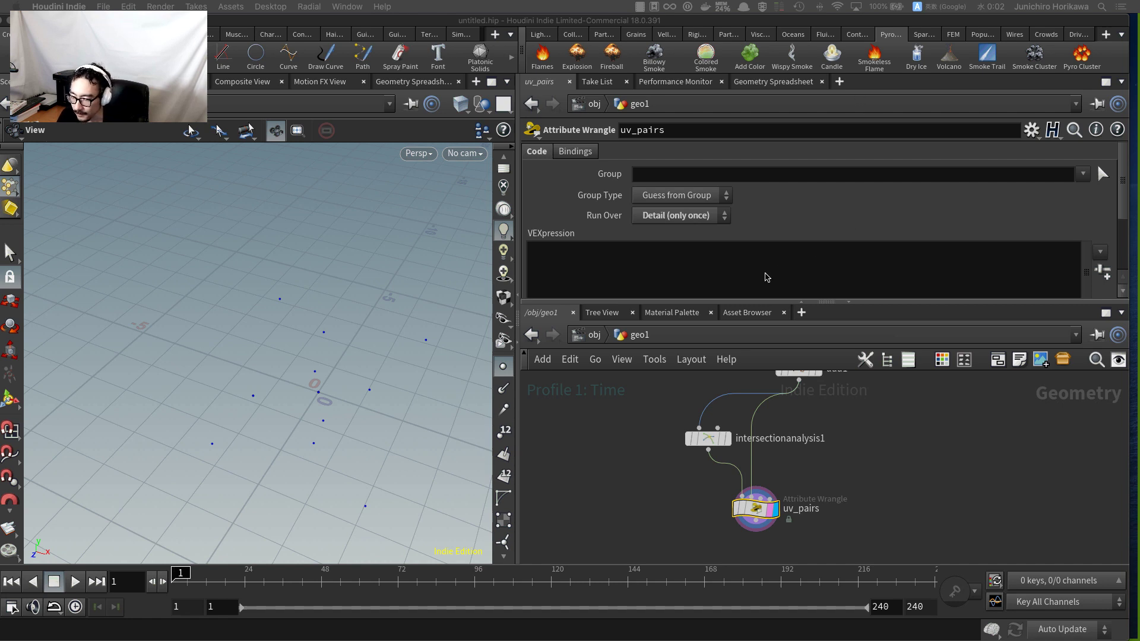
- Enlarge the parameter area slightly and start editing the empty VEXpression of uv_pairs
click(768, 279)
drag(873, 304, 873, 321)
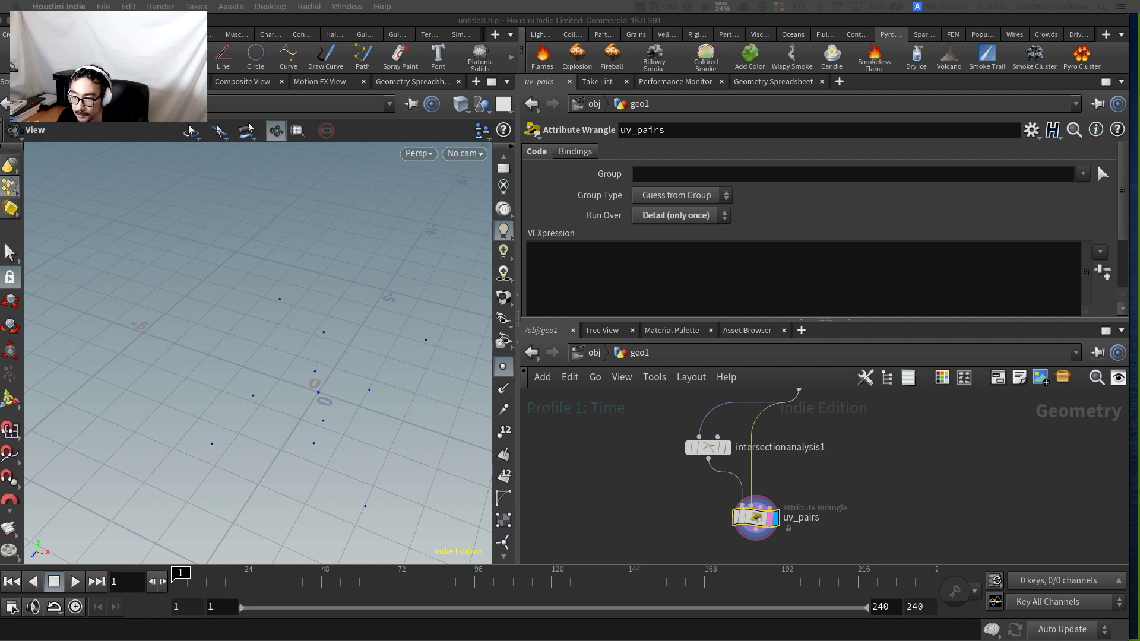
click(711, 266)
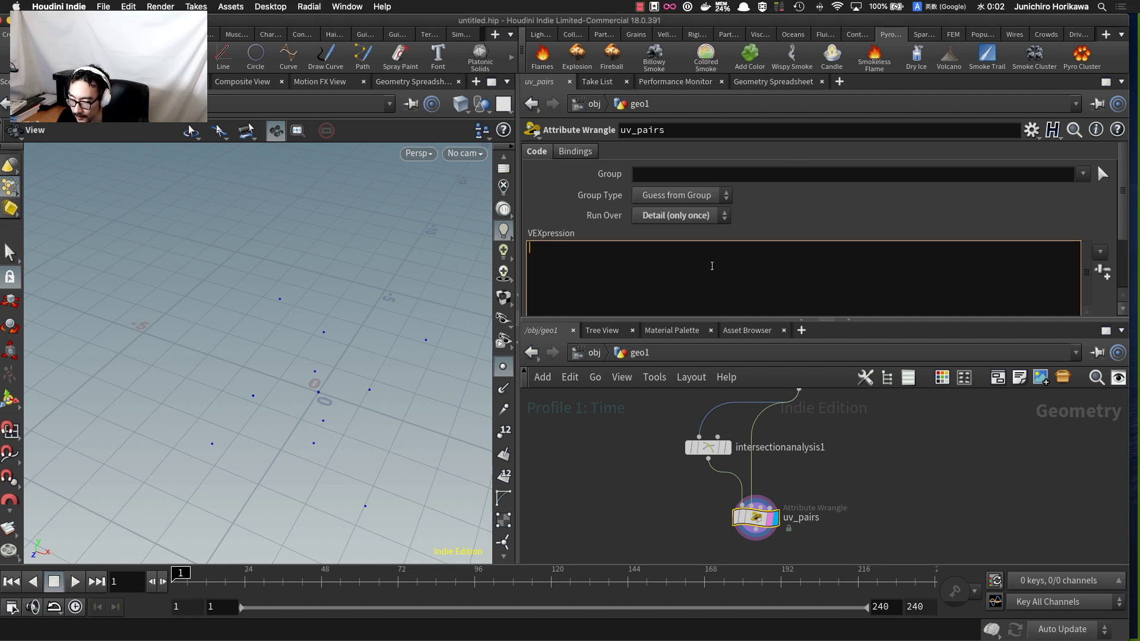
- Review the sourceprimuv arrays of intersectionanalysis1 in the Geometry Spreadsheet, with the column widened to show both UV entries
scroll(738, 439, up, 2)
click(700, 452)
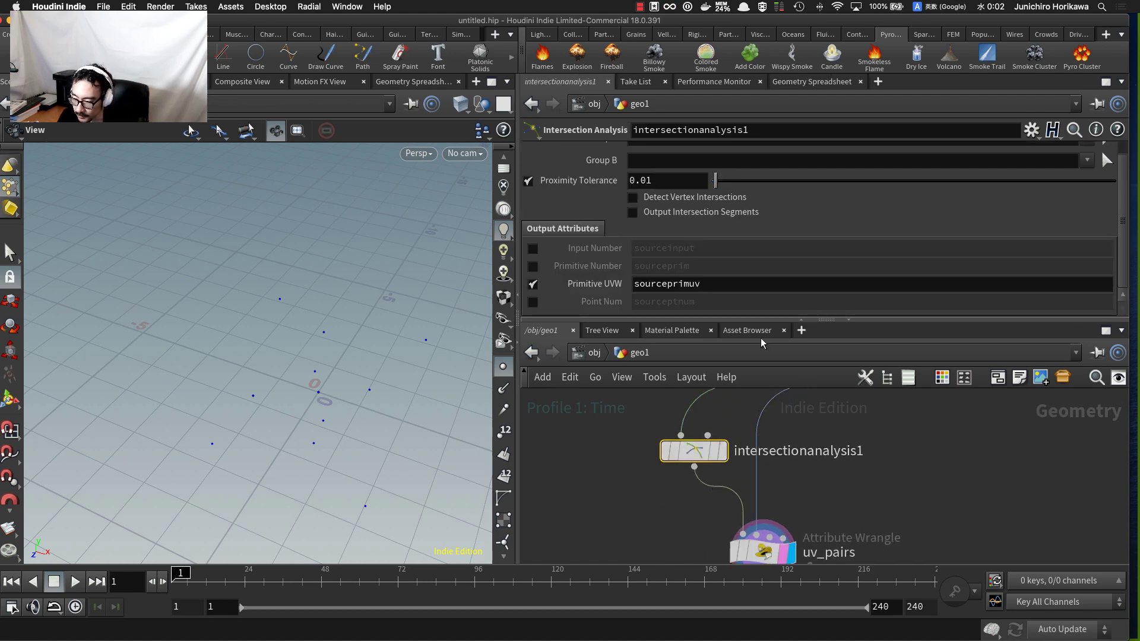
click(818, 82)
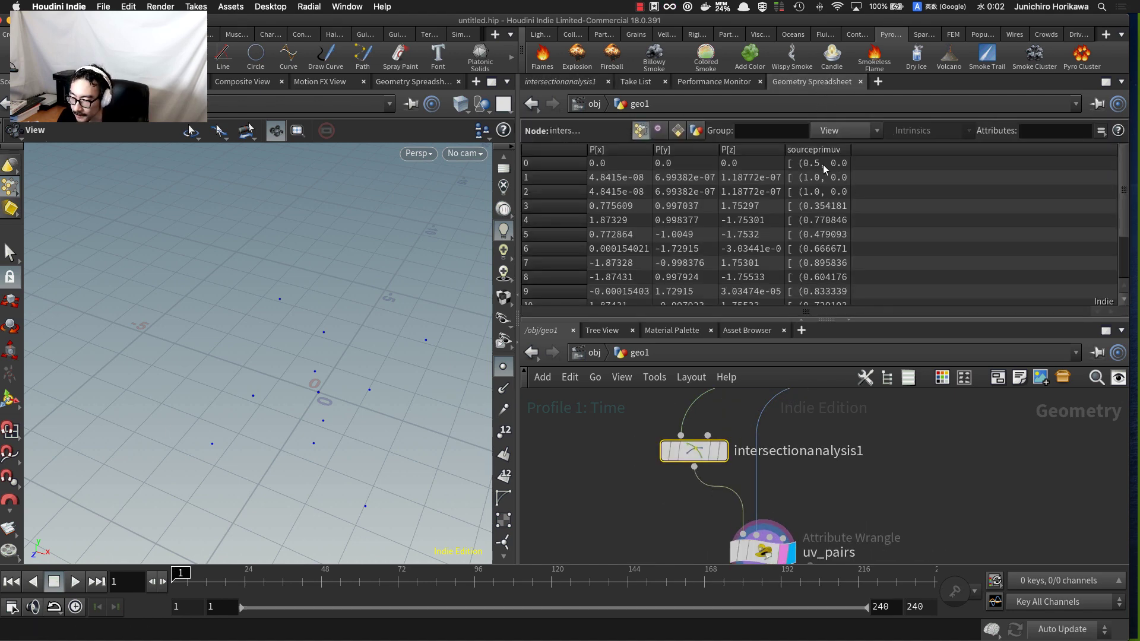
drag(895, 149, 944, 149)
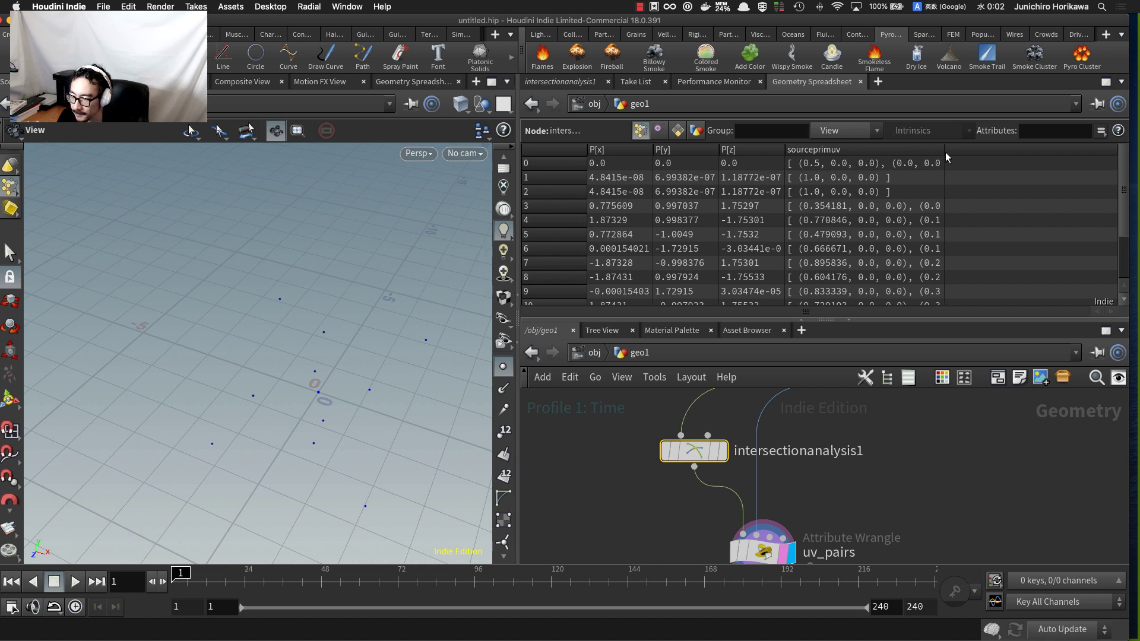
drag(944, 149, 1028, 150)
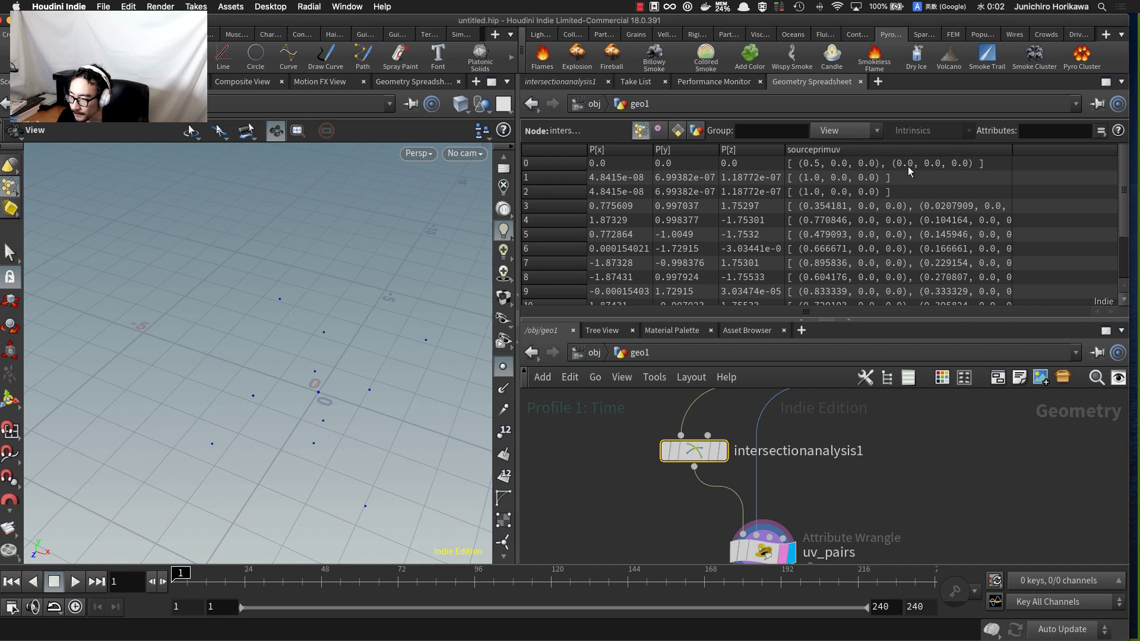
scroll(941, 209, down, 2)
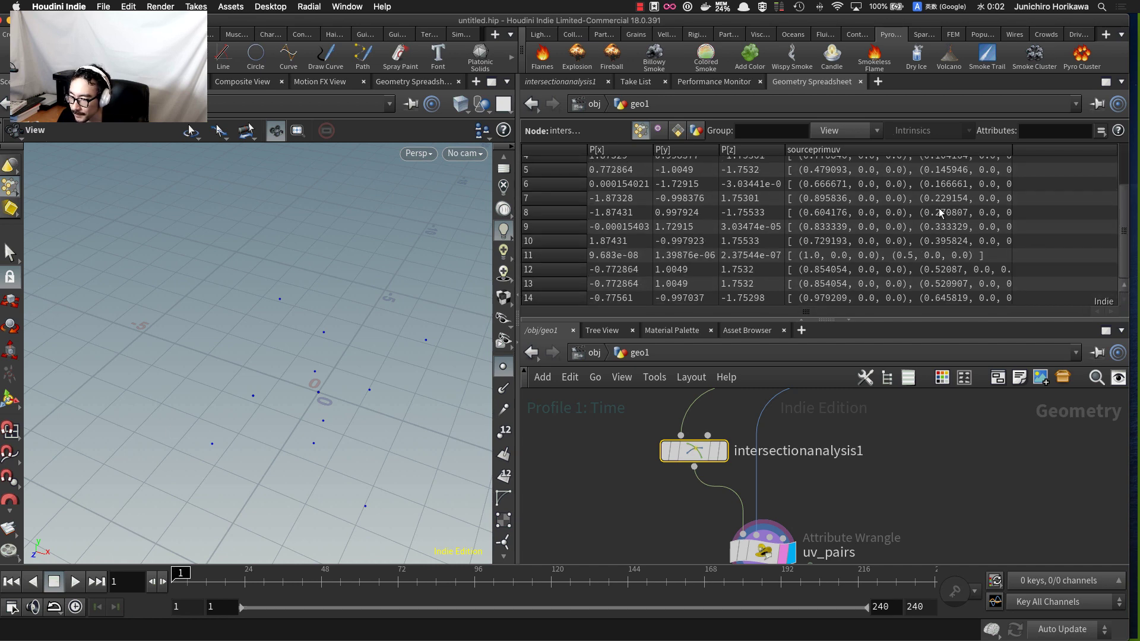
- In the uv_pairs attribute wrangle's VEXpression, declare an empty float array with float us[] = array();
scroll(939, 208, up, 2)
scroll(811, 464, down, 4)
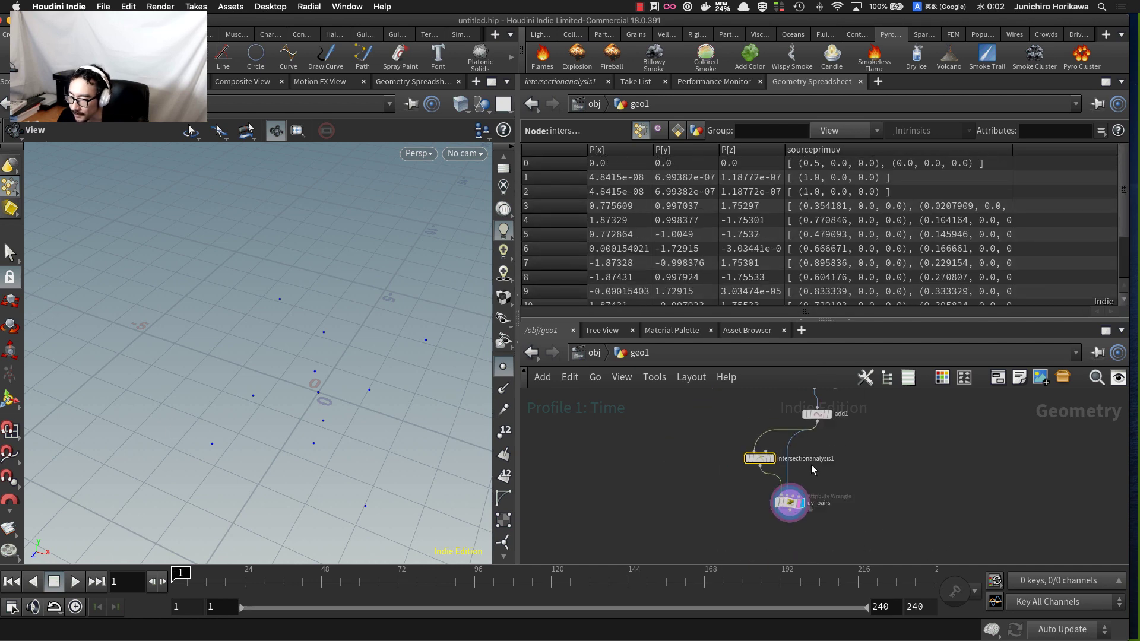
scroll(798, 501, up, 4)
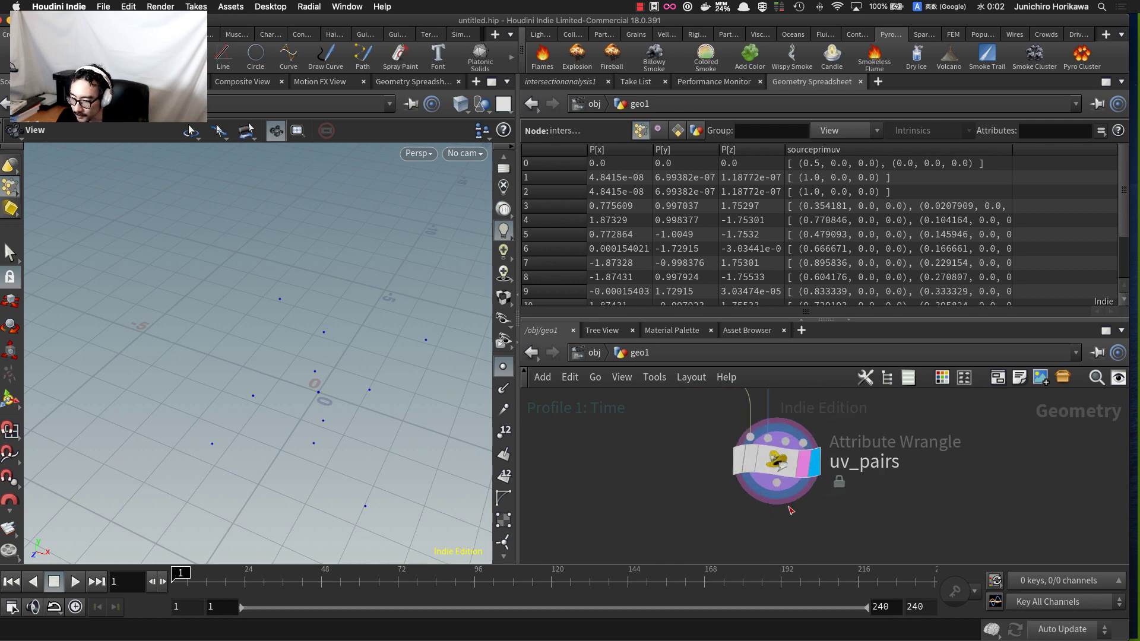
click(772, 452)
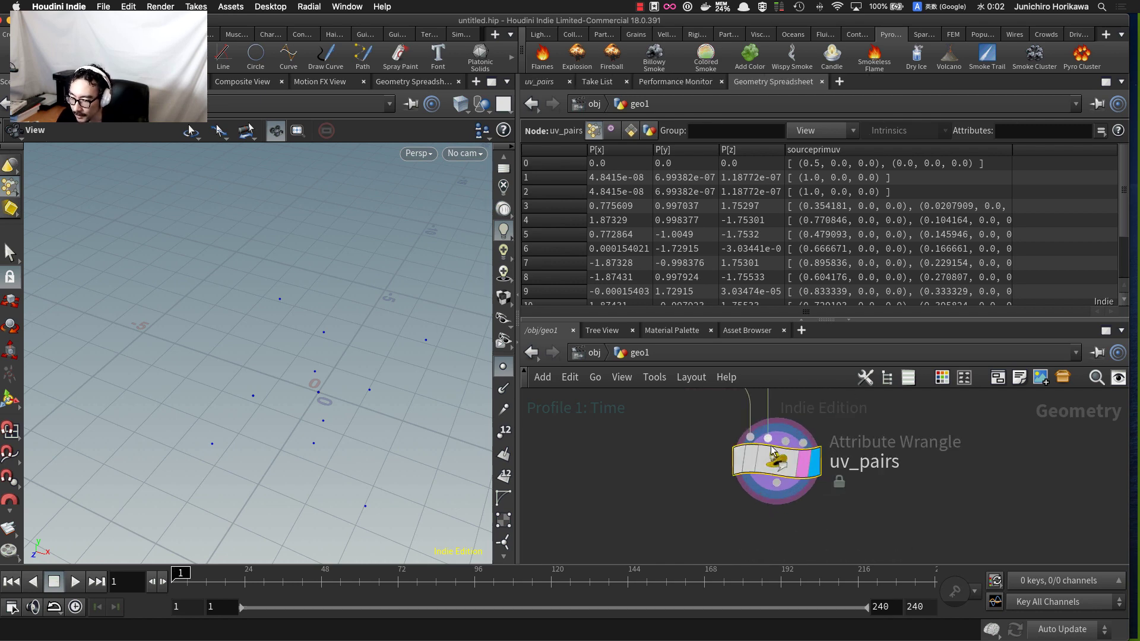
click(540, 82)
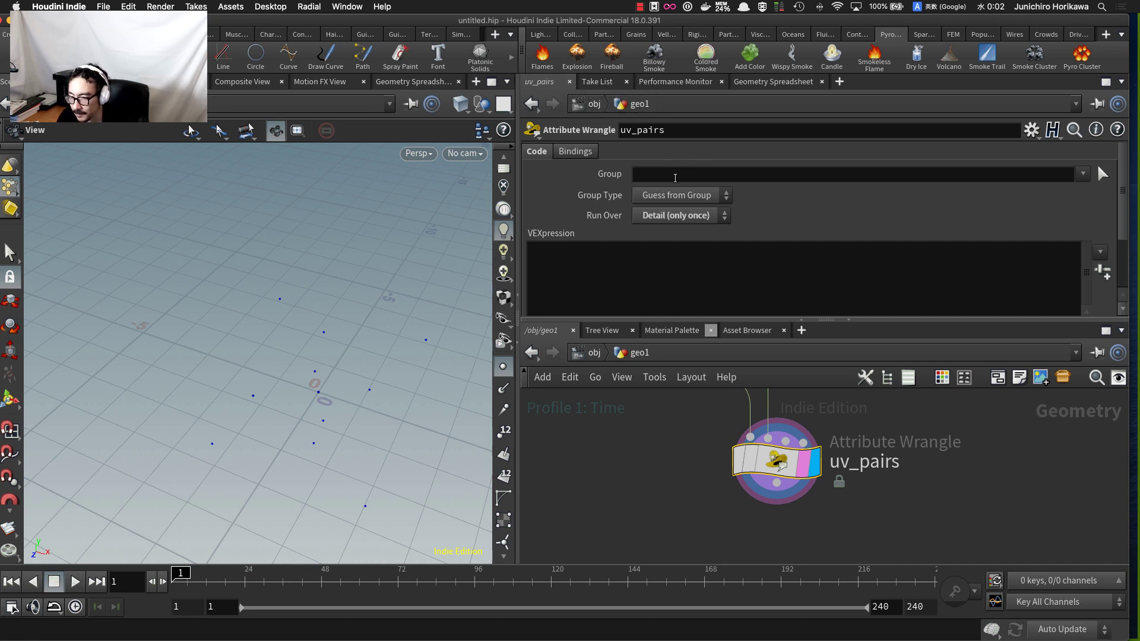
click(643, 256)
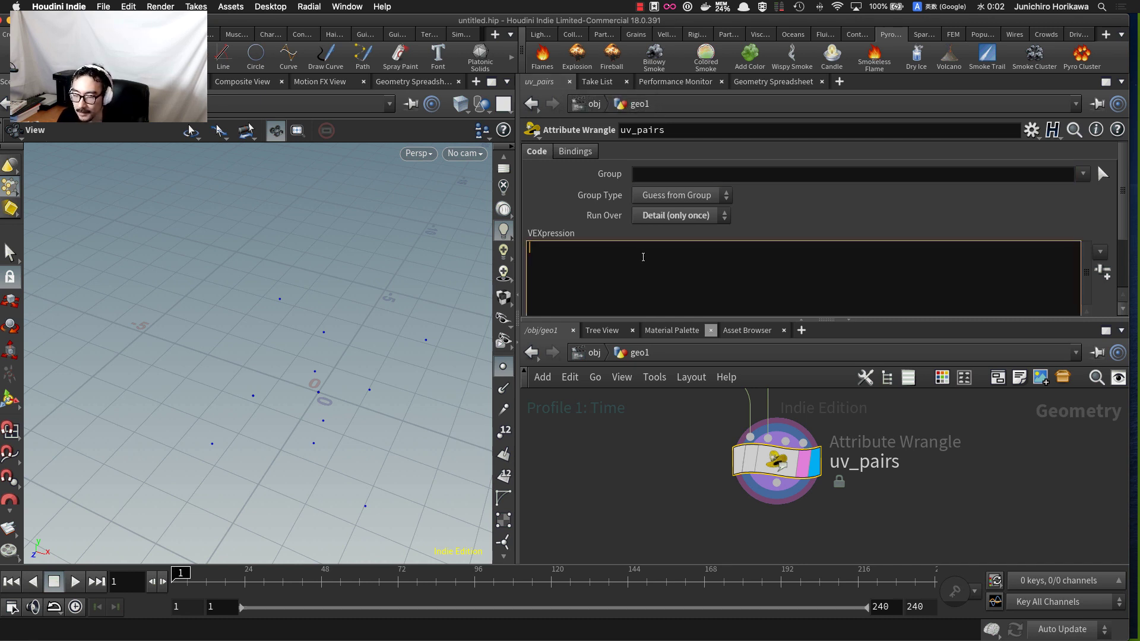
text(fl)
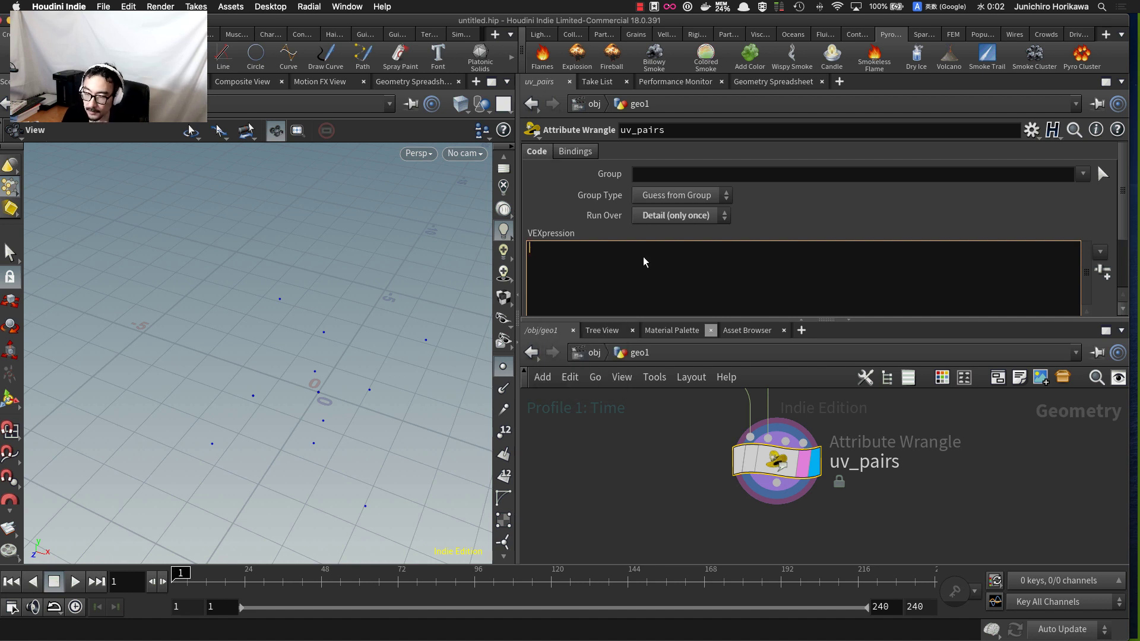
text(oat us)
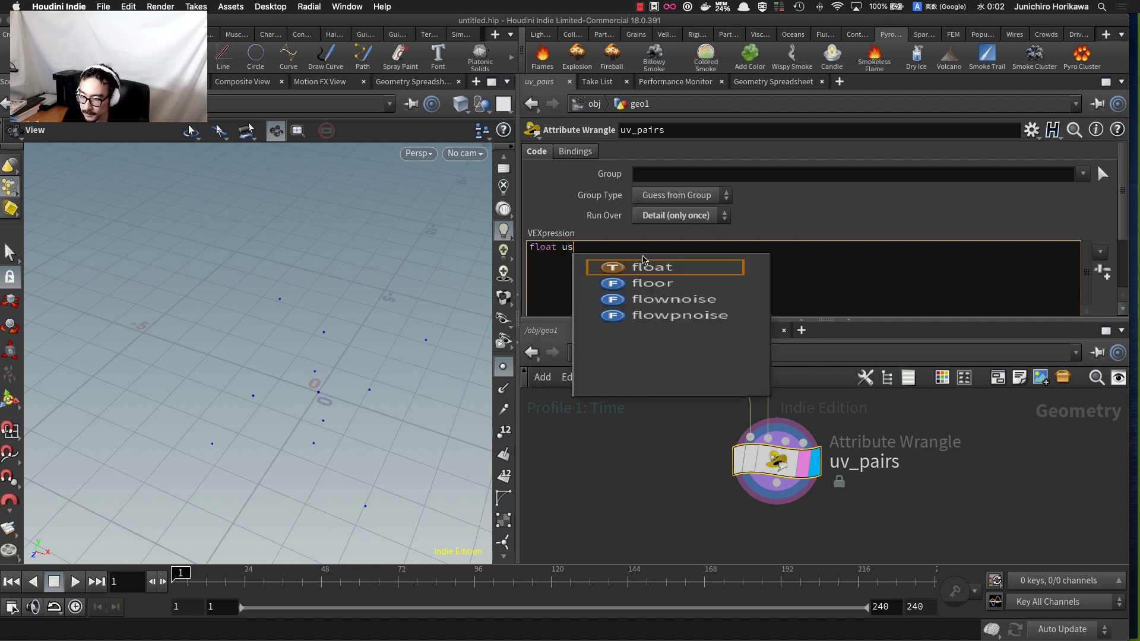
text([] =)
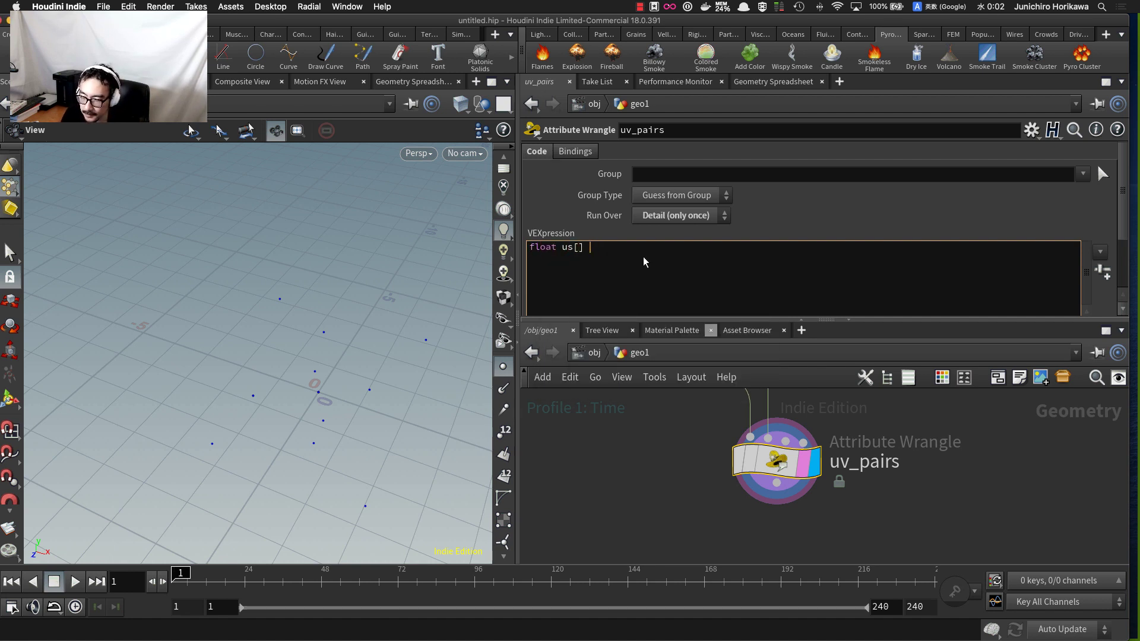
text( arar)
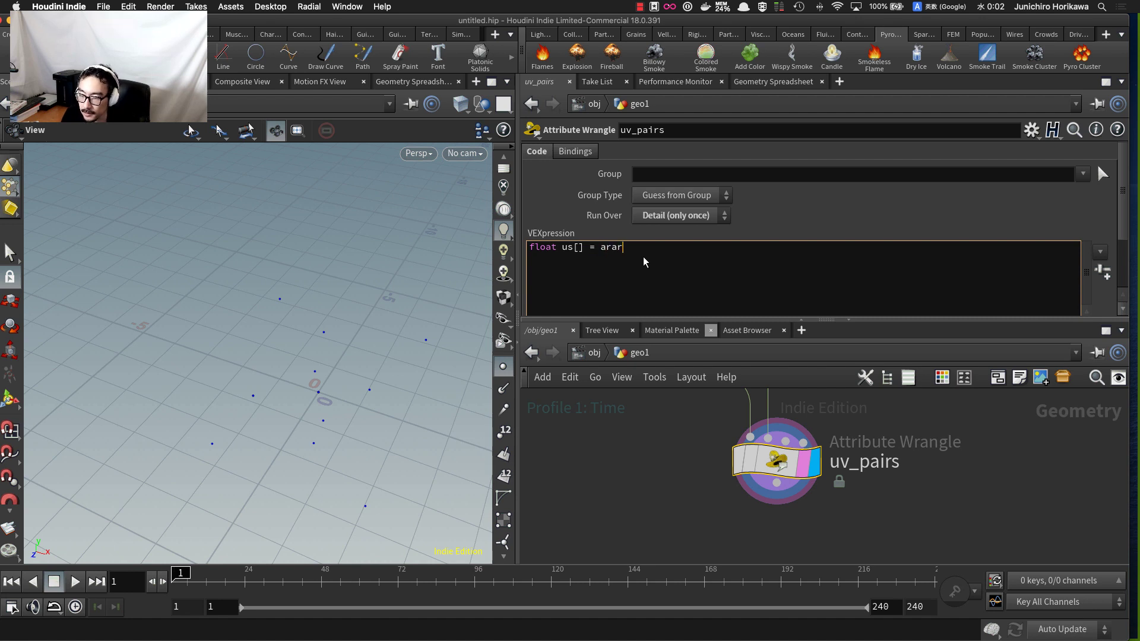
key(BackSpace)
key(BackSpace)
text(ray)
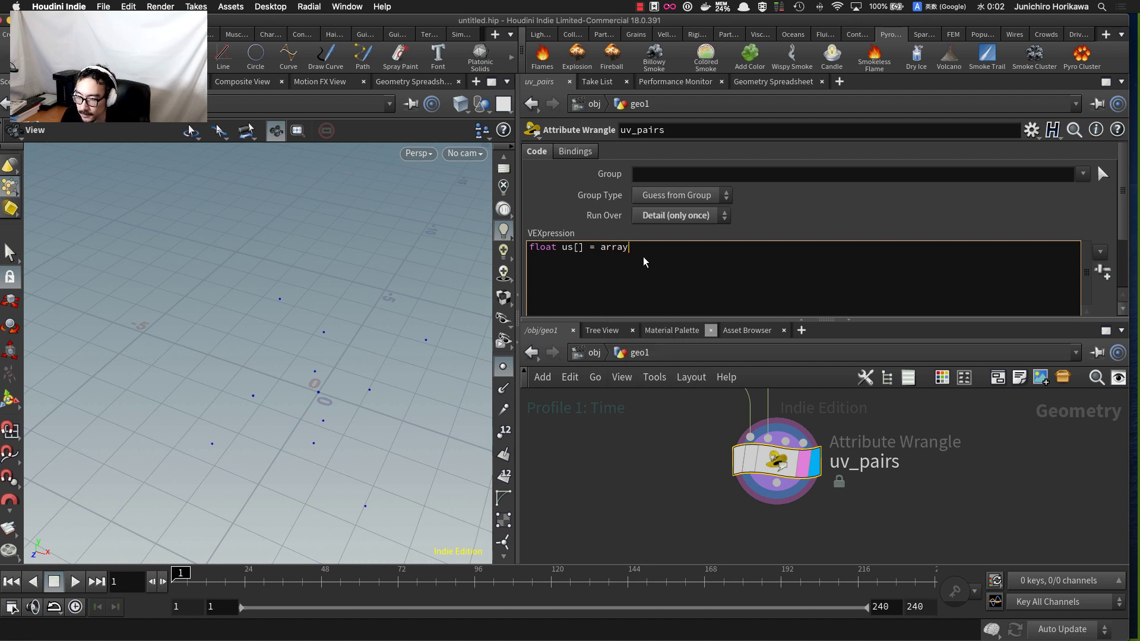
text(();)
key(Return)
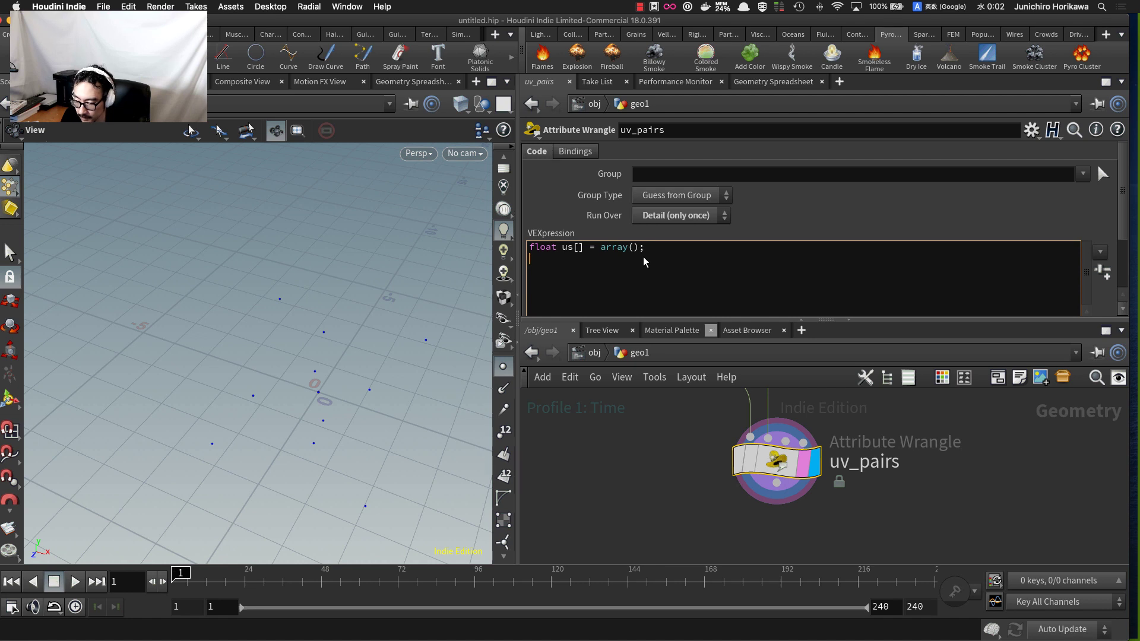
text(vector )
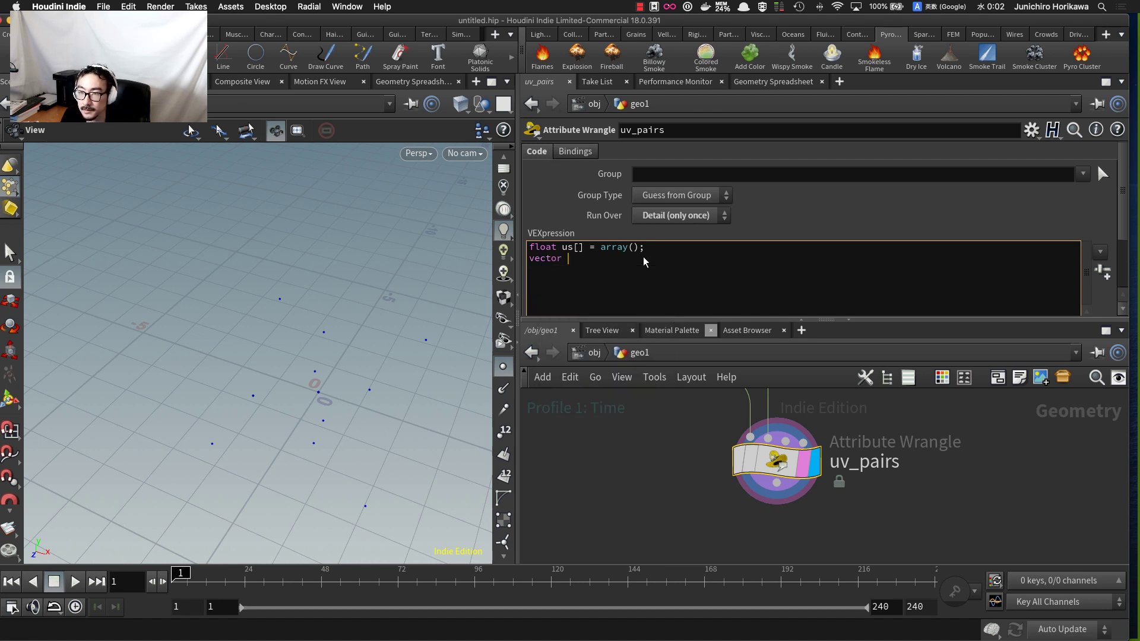
text(position)
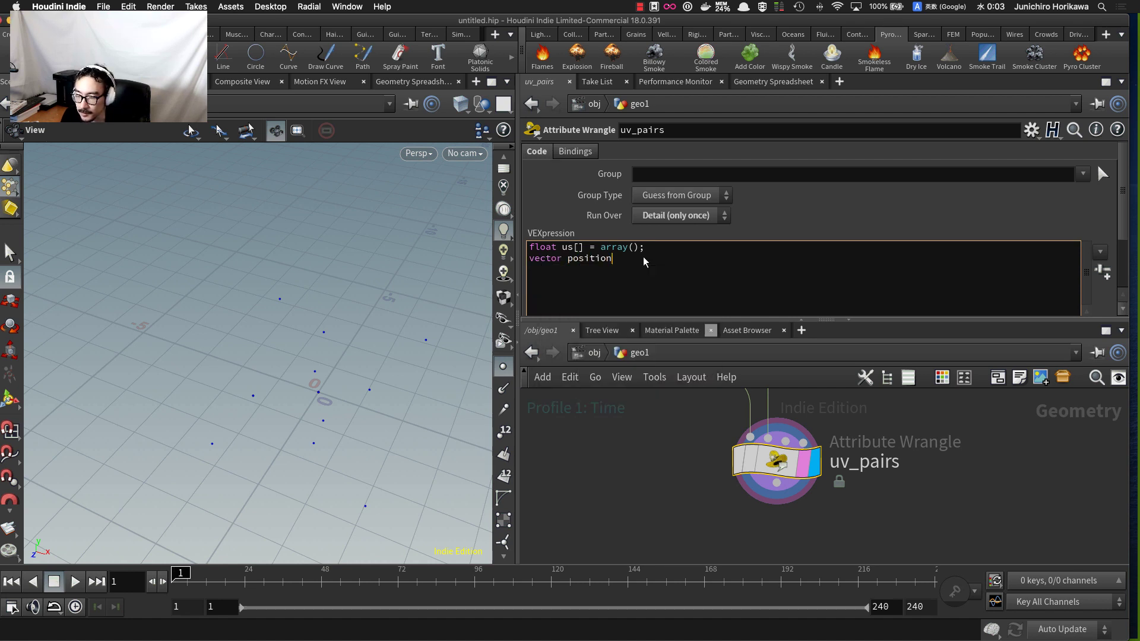
key(BackSpace)
key(BackSpace)
key(BackSpace)
key(BackSpace)
key(BackSpace)
key(BackSpace)
key(BackSpace)
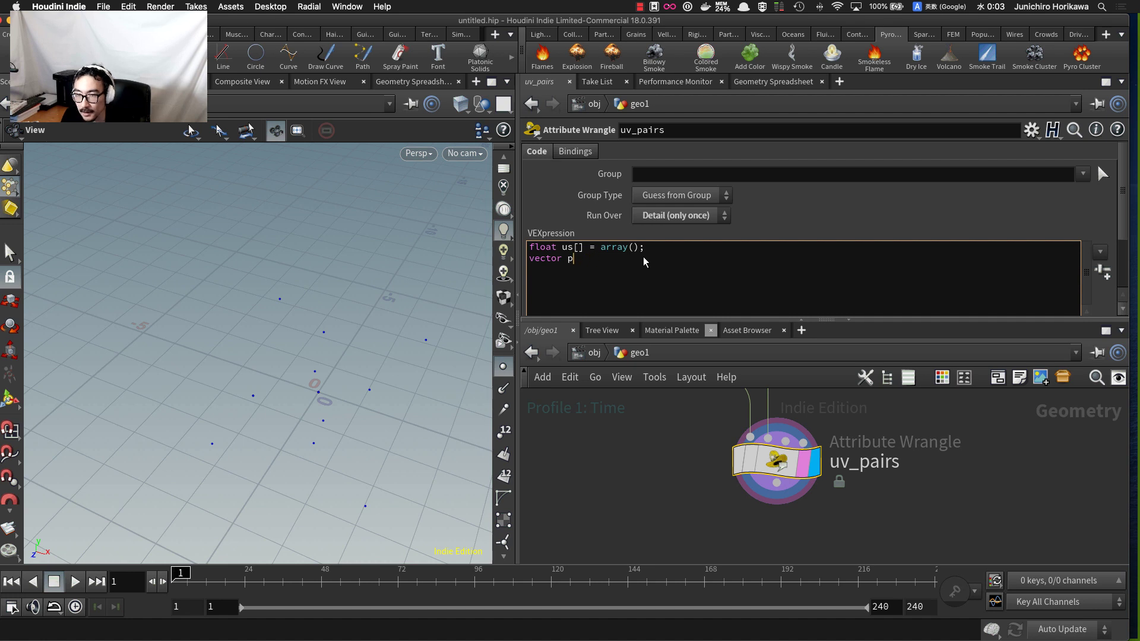
key(BackSpace)
key(BackSpace)
key(BackSpace)
key(BackSpace)
key(BackSpace)
key(BackSpace)
key(BackSpace)
key(BackSpace)
key(BackSpace)
key(BackSpace)
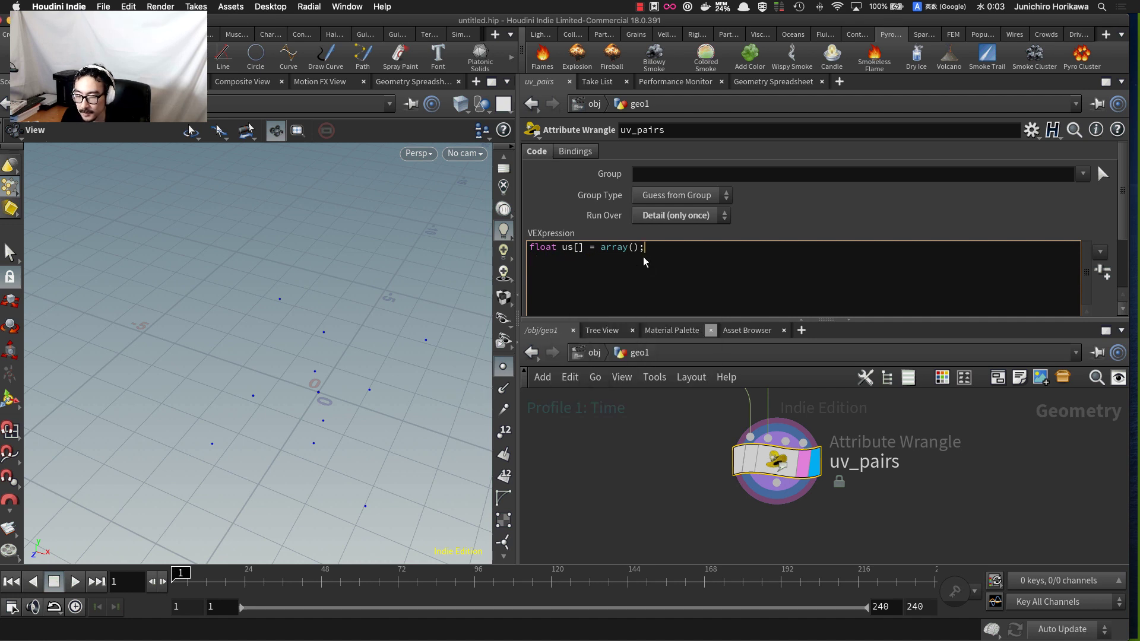
- Below the array declaration, add an empty loop block for(int i=0; i< npoints(0); i++){ } that iterates over the first input's points
text(;)
key(Return)
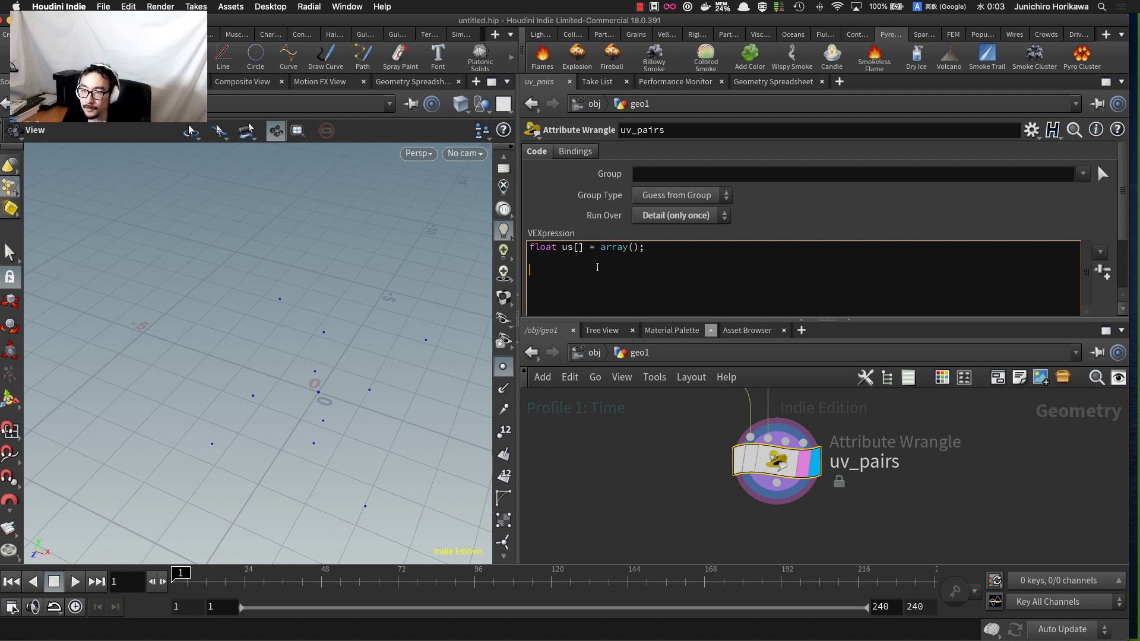
text(four)
key(BackSpace)
key(BackSpace)
key(BackSpace)
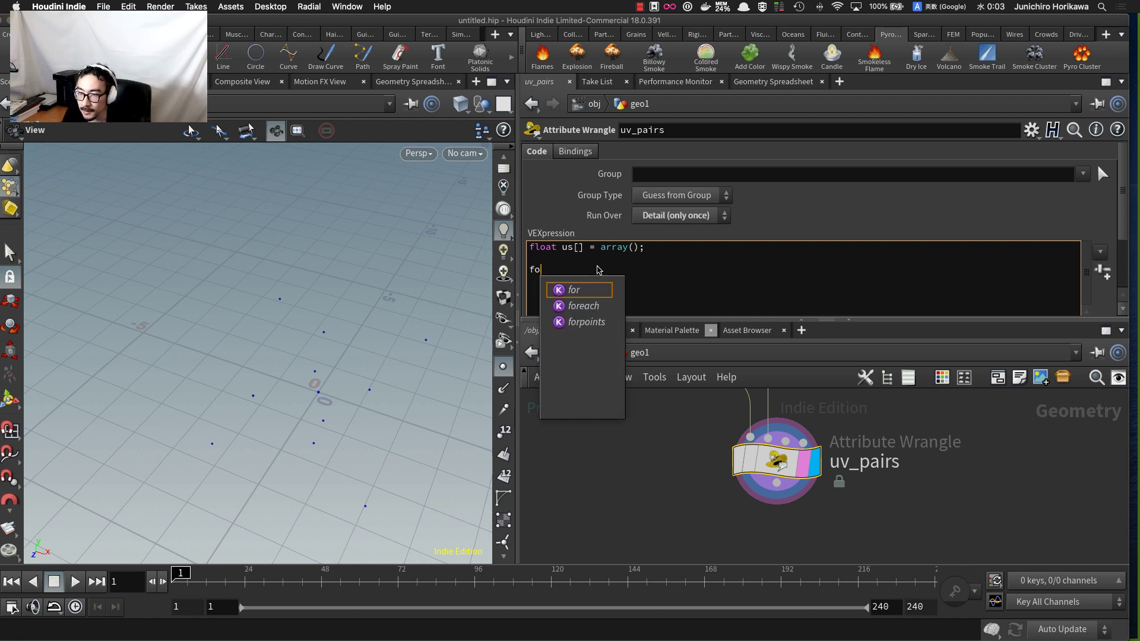
text(ro)
key(BackSpace)
key(BackSpace)
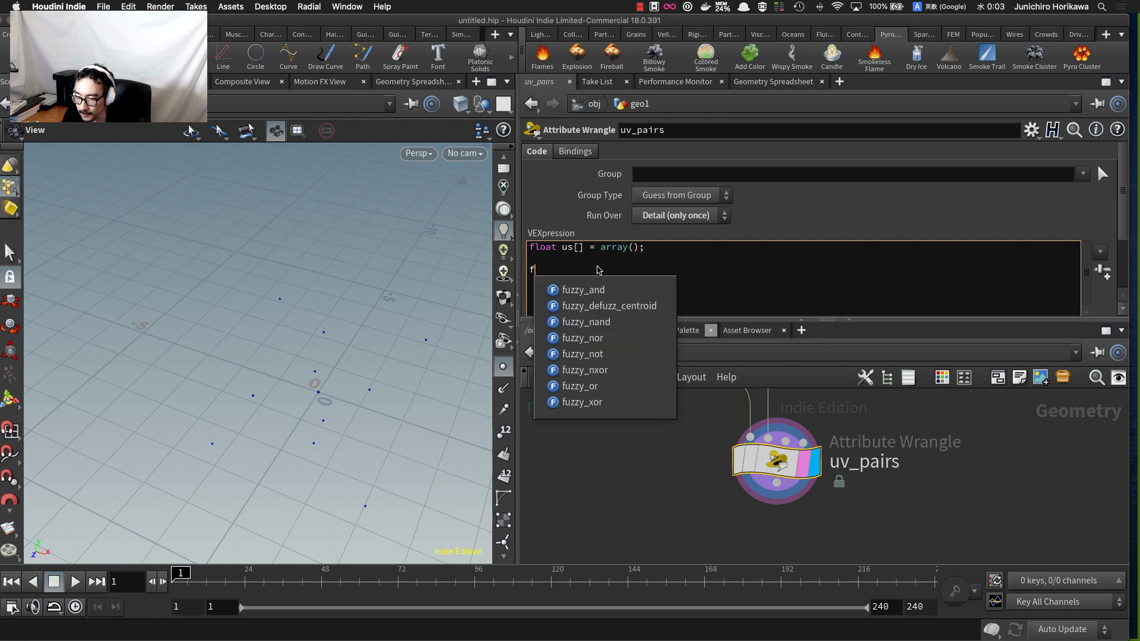
text(or(int i=0; i)
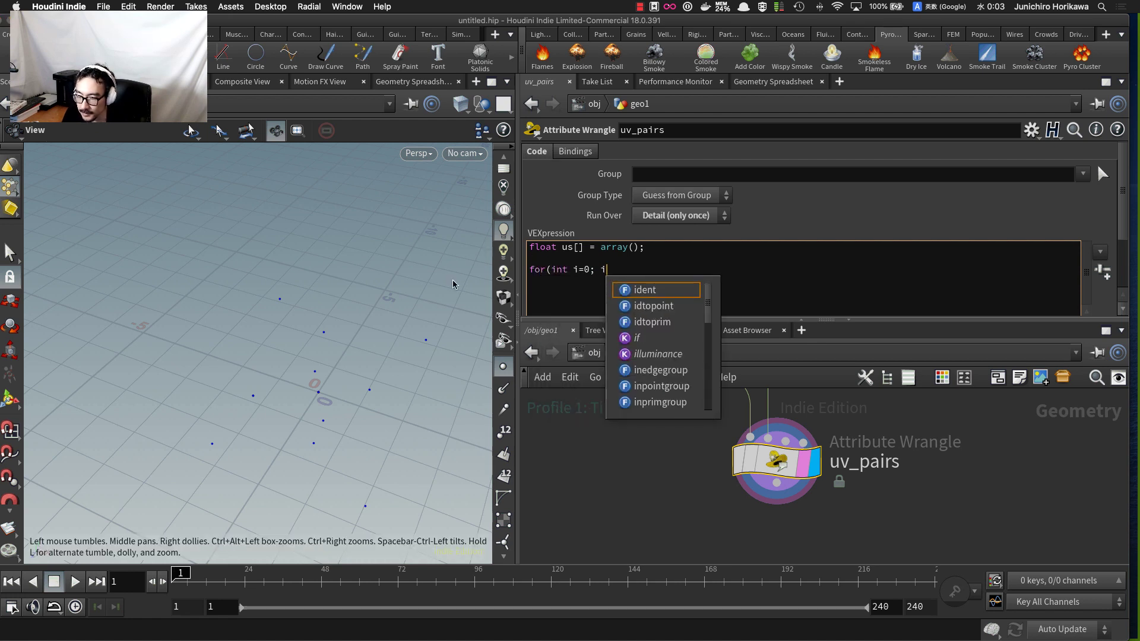
text(< )
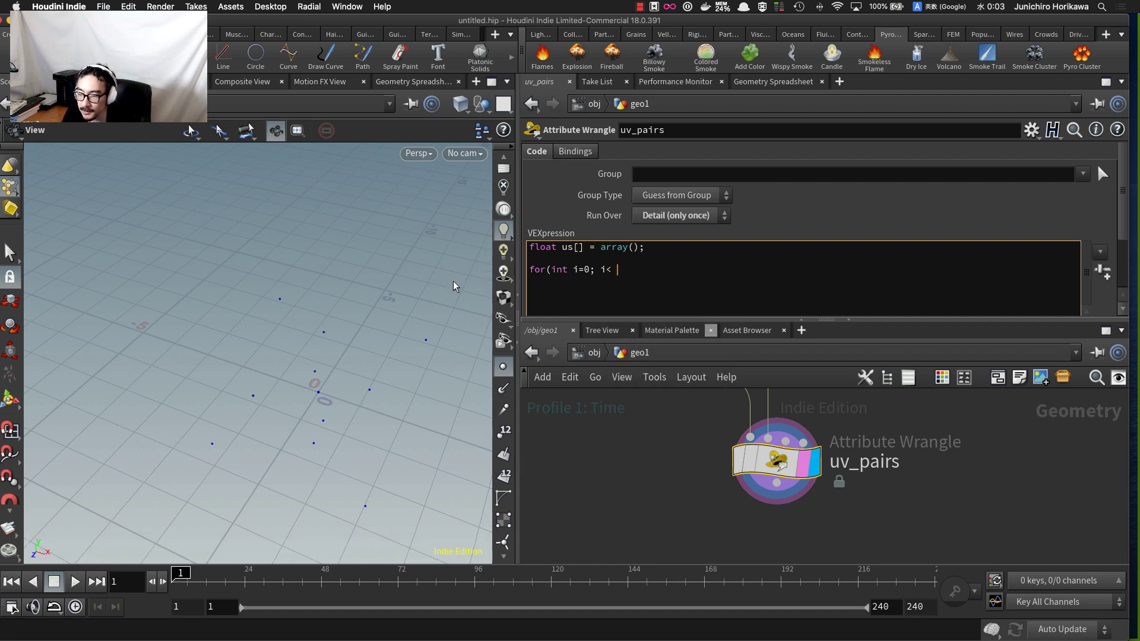
text(npoints()
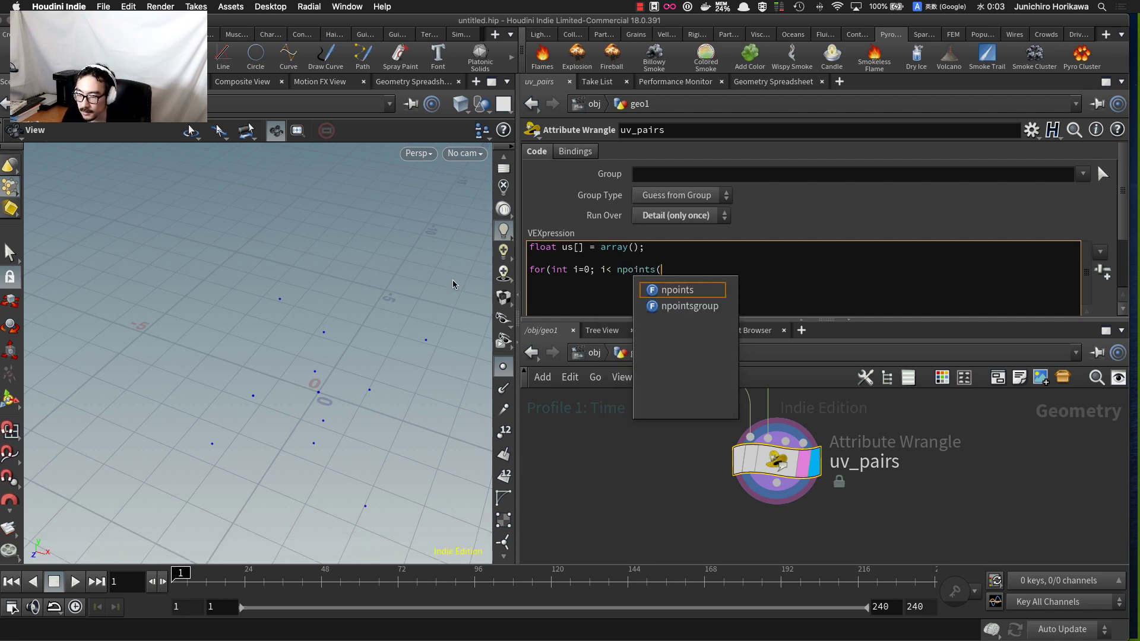
text(0); i++))
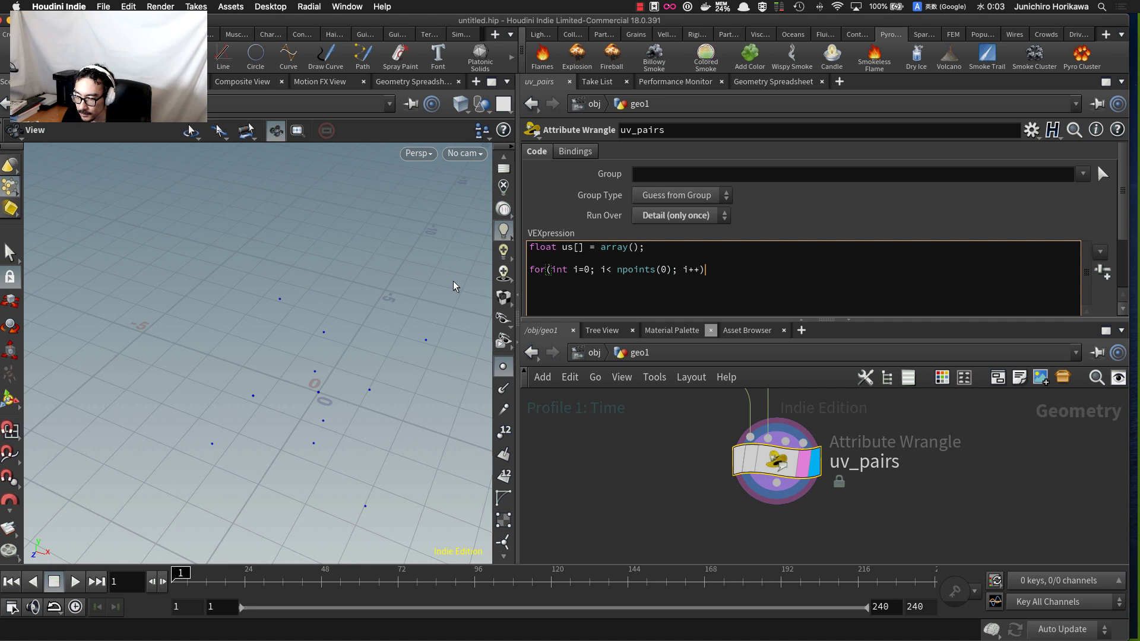
text({)
key(Return)
text(})
key(Left)
key(Return)
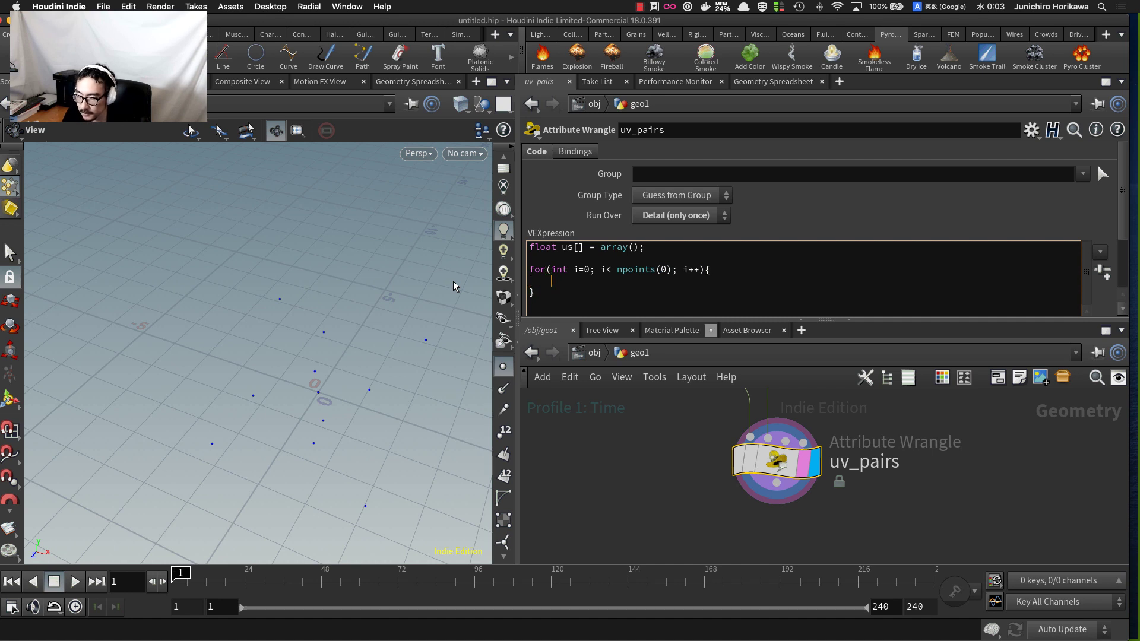
- Inside the point loop, read each point's attribute with vector primuvs[] = point(0, "sourceprimuv", i);
text(vector )
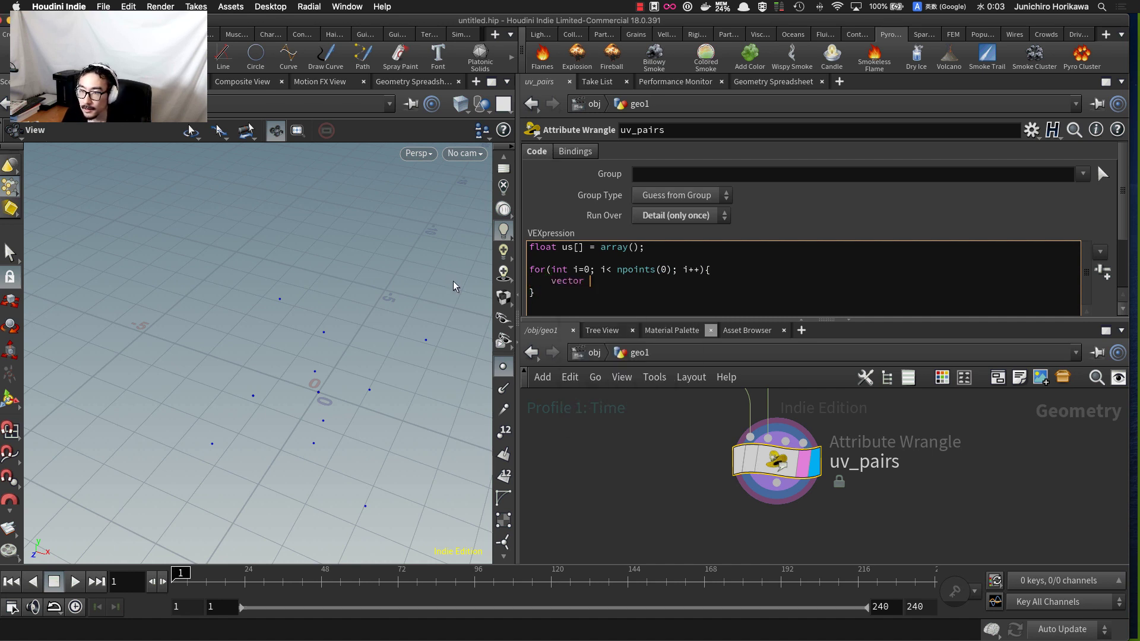
text(primuvs)
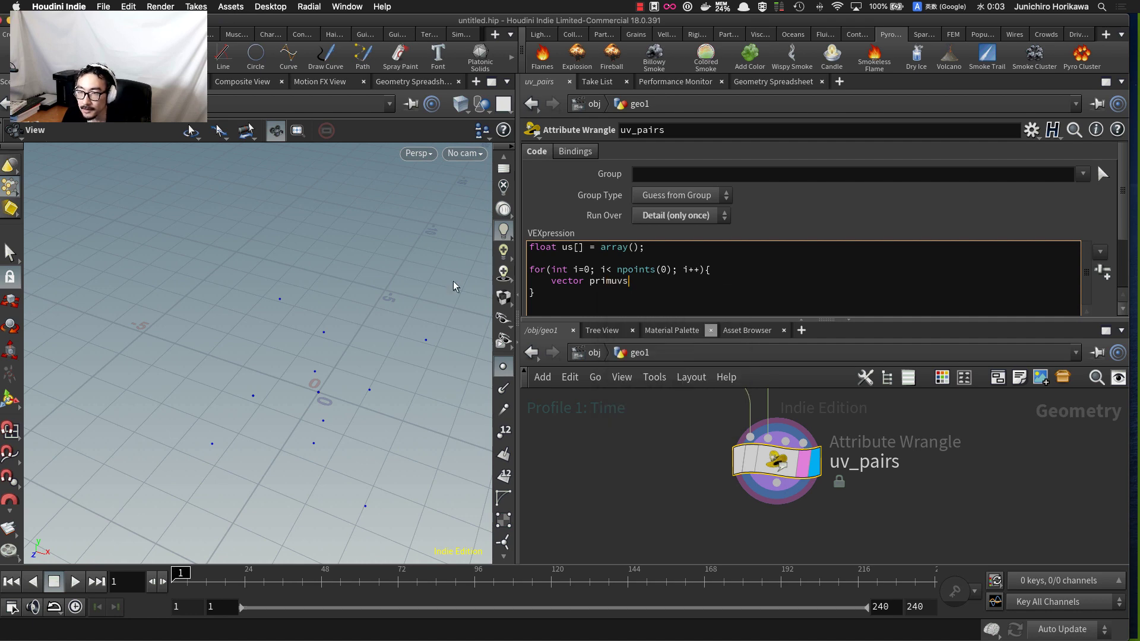
text([] = poi)
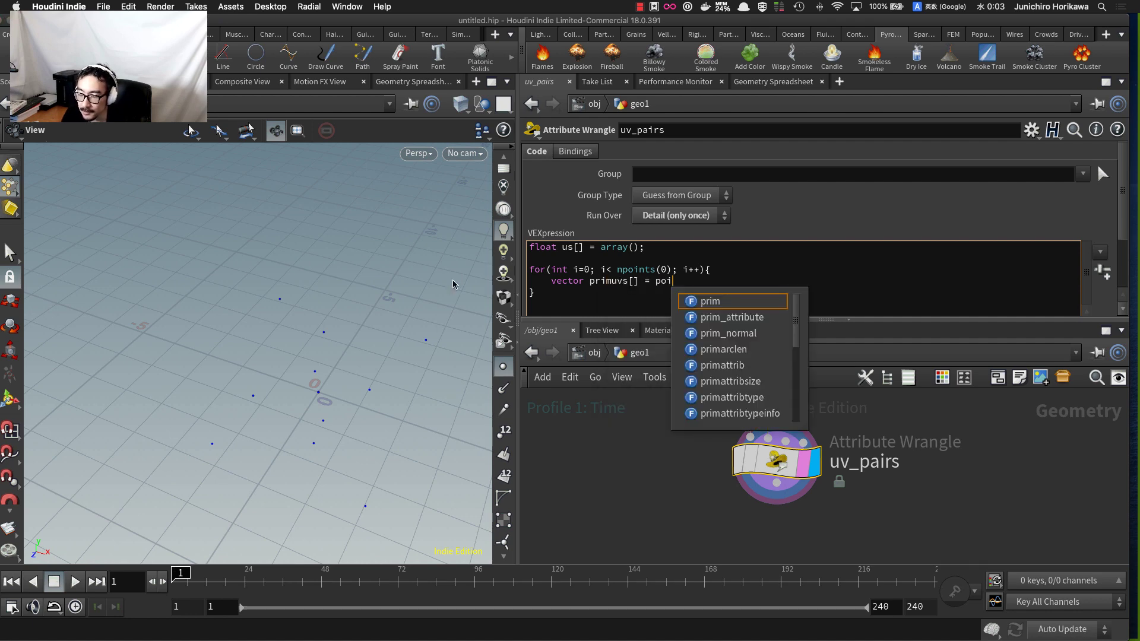
text(nt(0, )
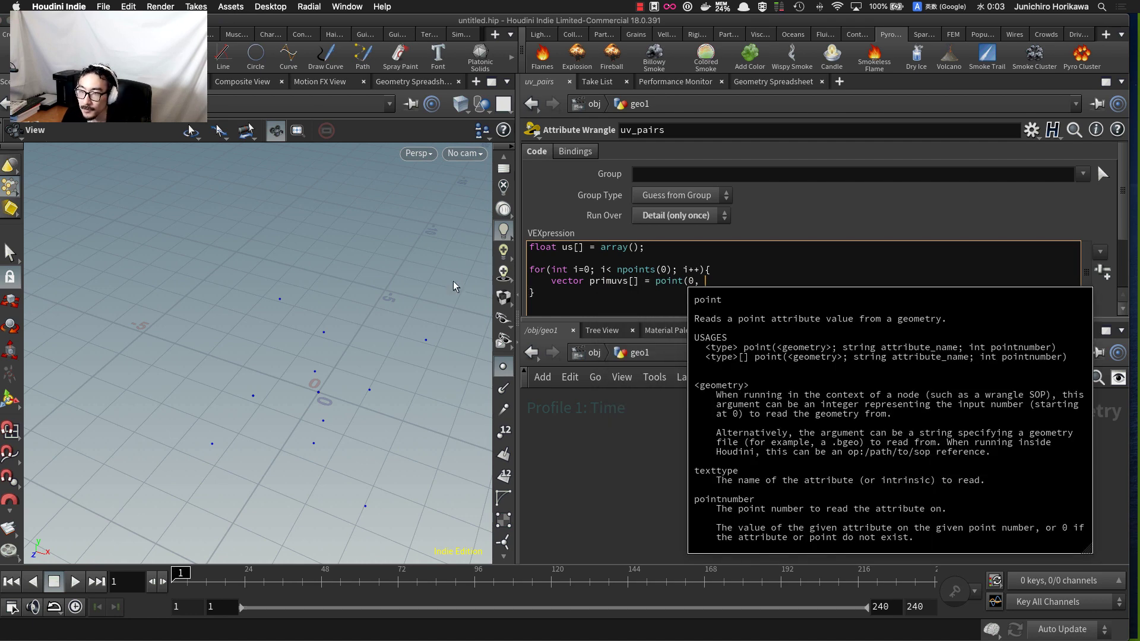
text("sour)
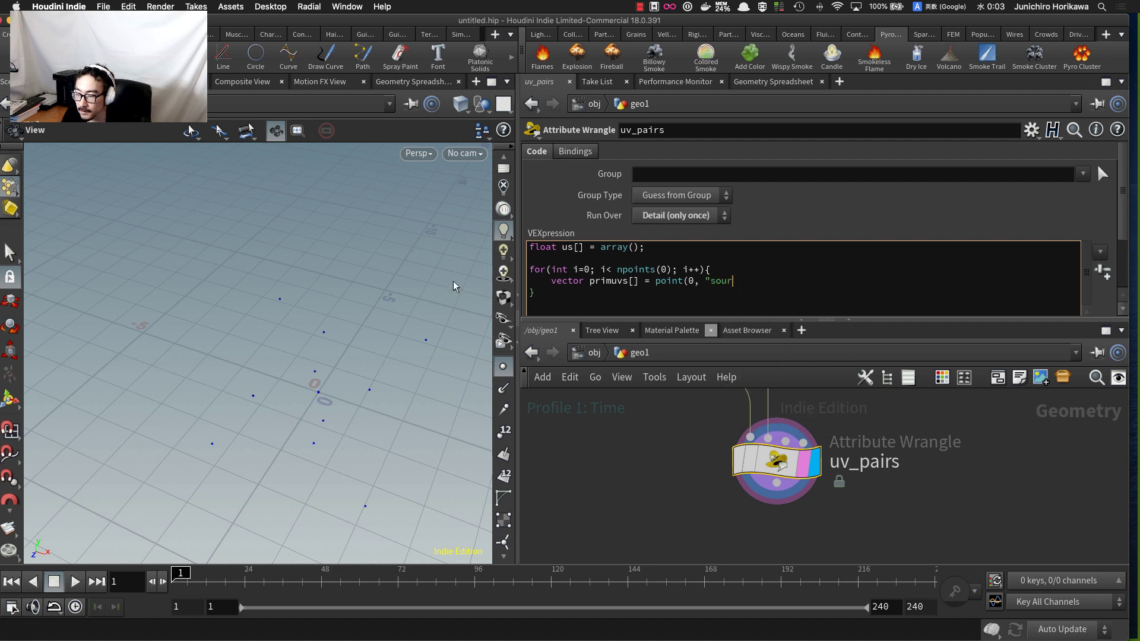
text(ceprimuv", i);     flot)
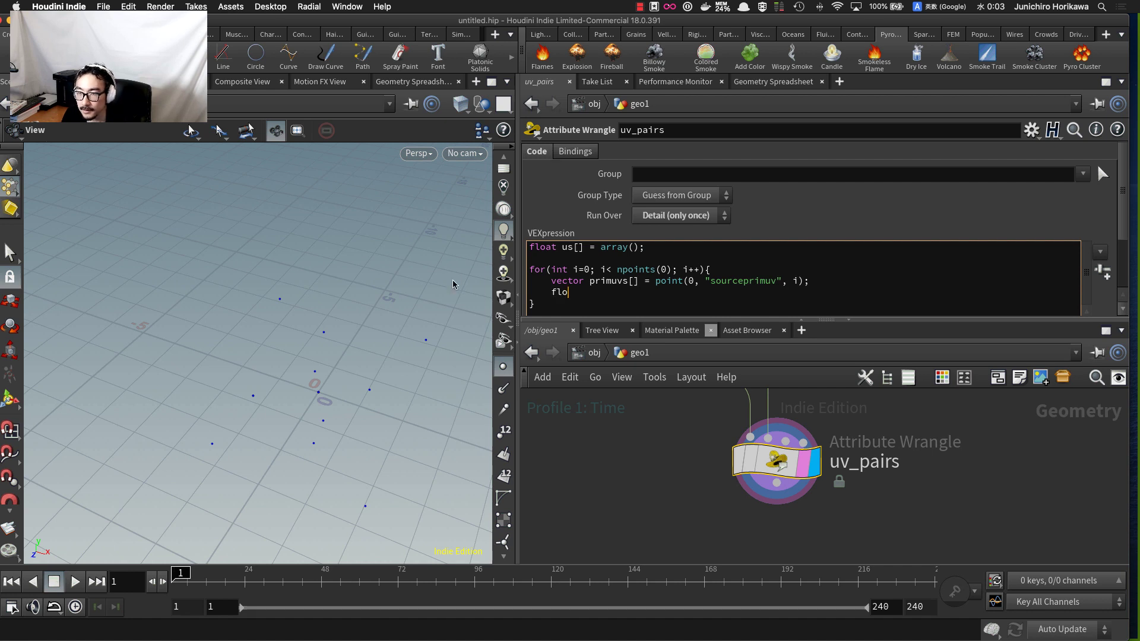
key(BackSpace)
key(BackSpace)
key(BackSpace)
key(BackSpace)
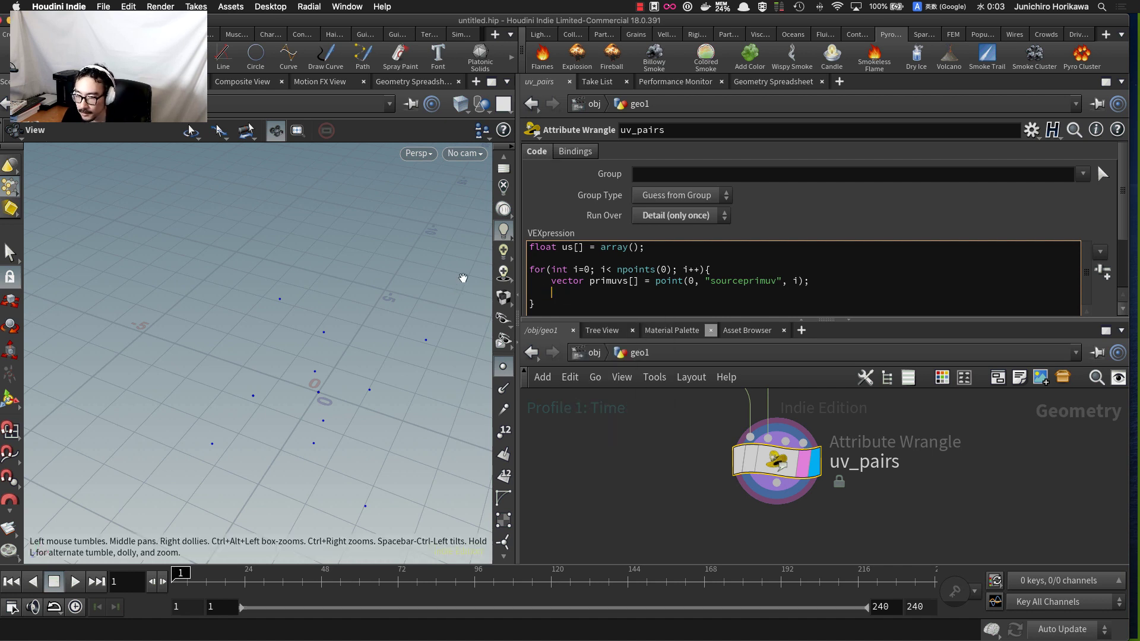
- Below the primuvs line, nest a for loop with int counter n, limit len(primuvs) and increment n++, and open its body
mouse_move(641, 282)
mouse_down()
mouse_move(589, 282)
mouse_move(638, 282)
mouse_up()
click(575, 293)
click(572, 290)
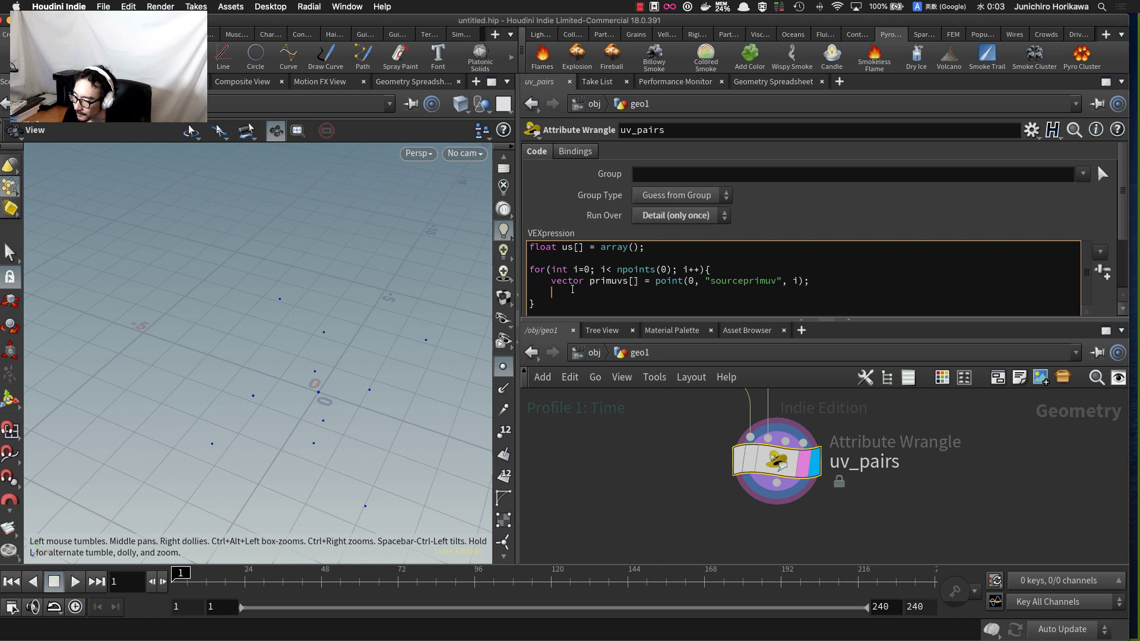
text(for()
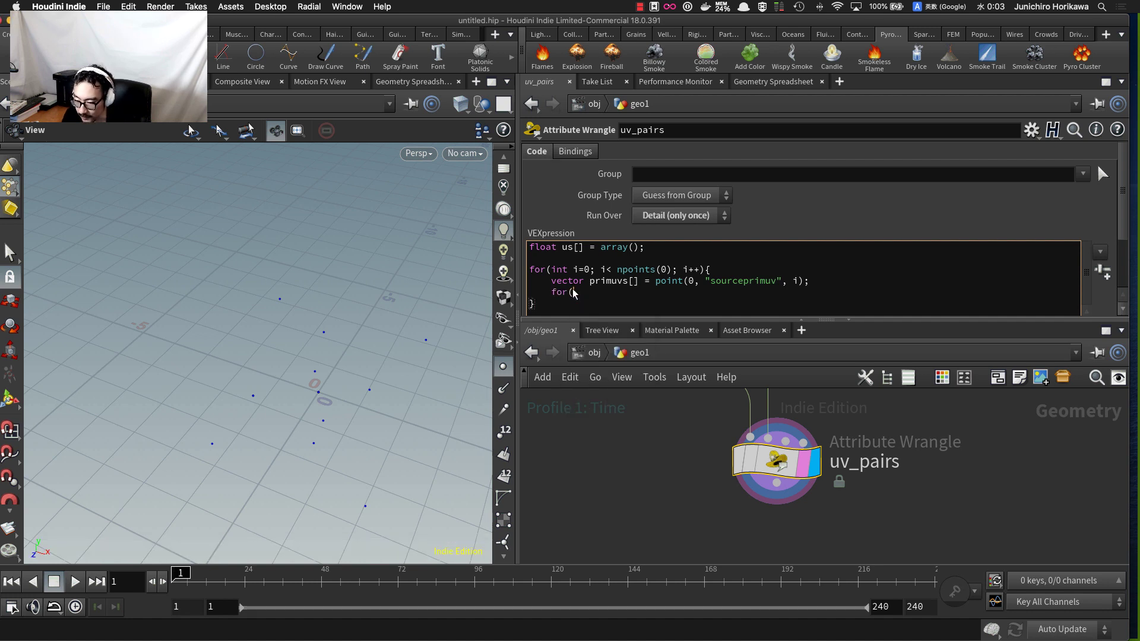
text(int n-0)
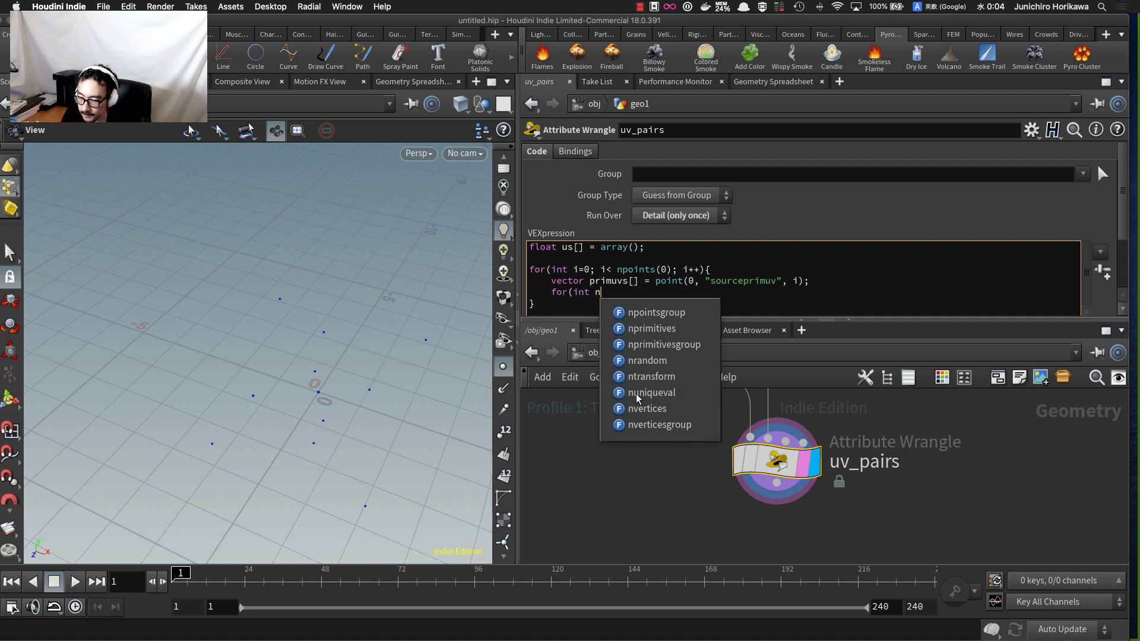
key(BackSpace)
key(BackSpace)
text(=; <len()
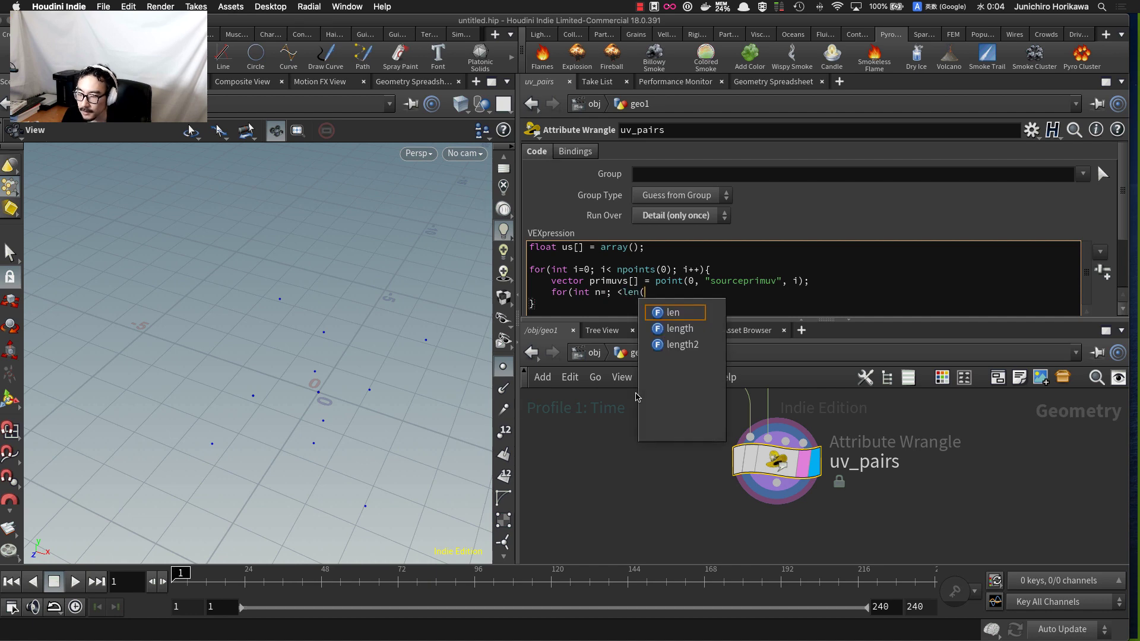
text(primuvs); n++){)
key(Return)
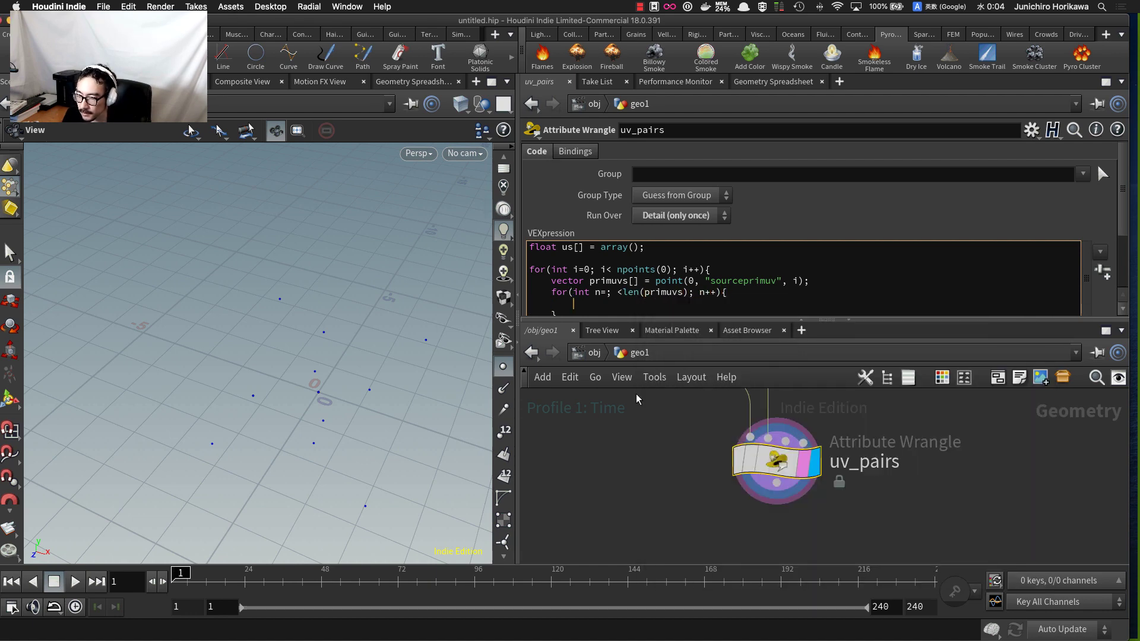
- Inside the inner loop over primuvs, store the current element with vector uv = primuvs[n];
text(vector uv = )
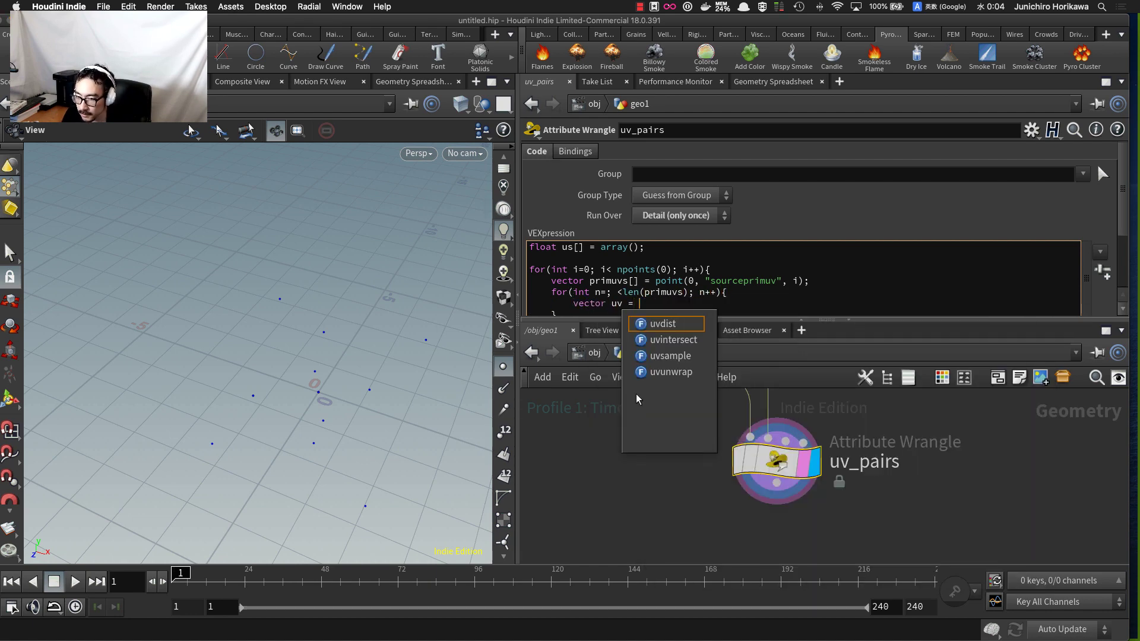
text(primuvs[n];)
key(Return)
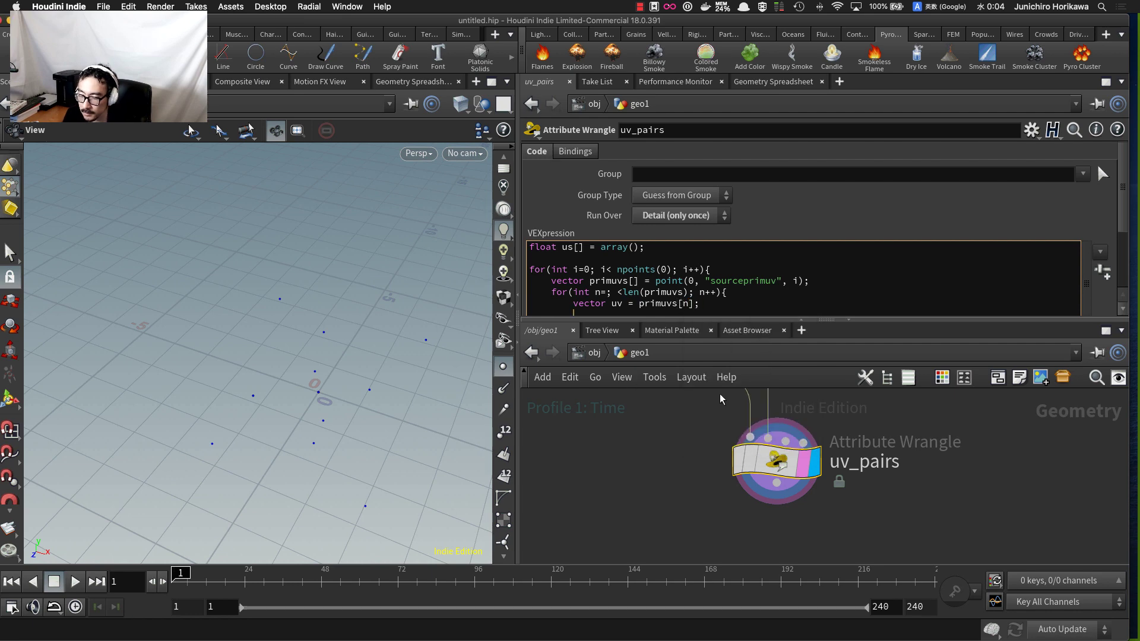
- Complete the inner loop's header by initialising n to 0 and setting its condition to n<len(primuvs), enlarging the code area
drag(754, 321, 754, 379)
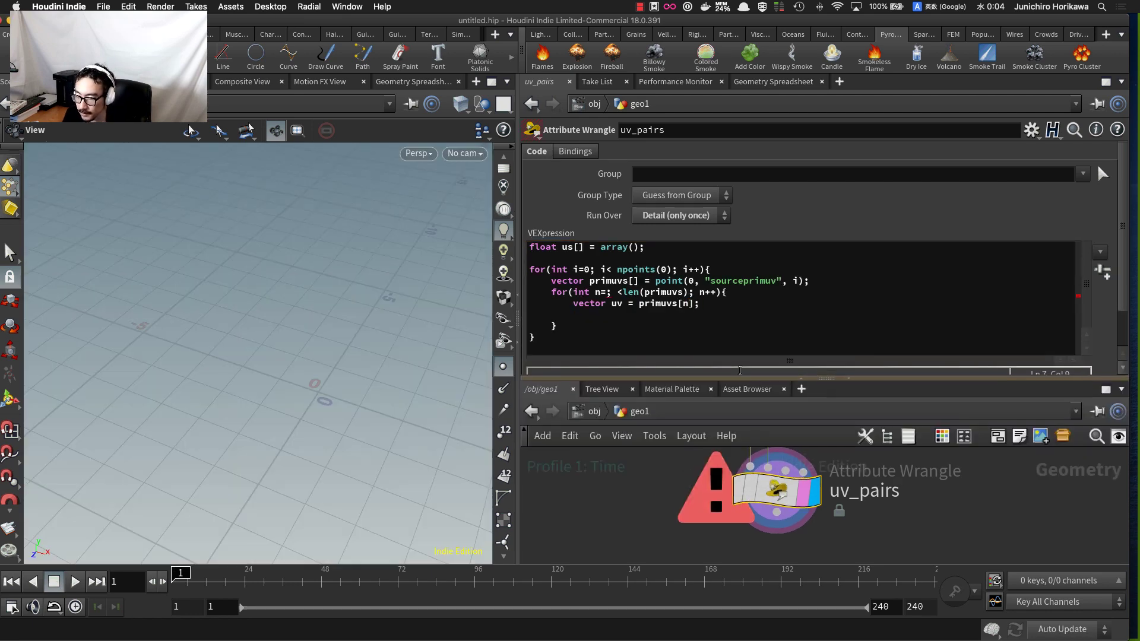
click(609, 292)
text(0)
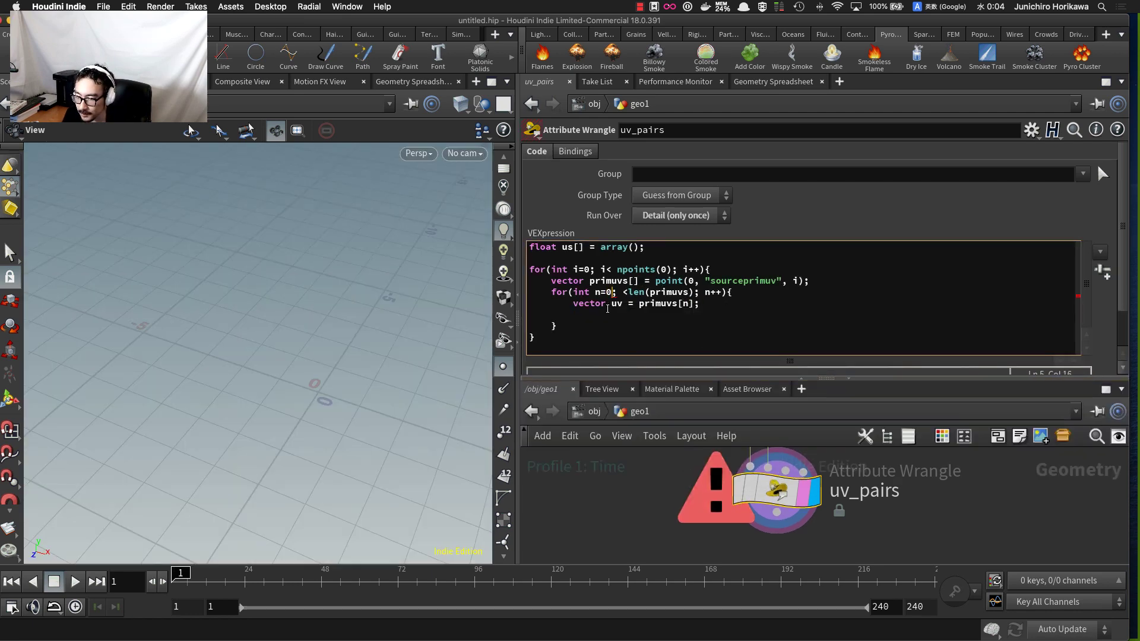
click(603, 484)
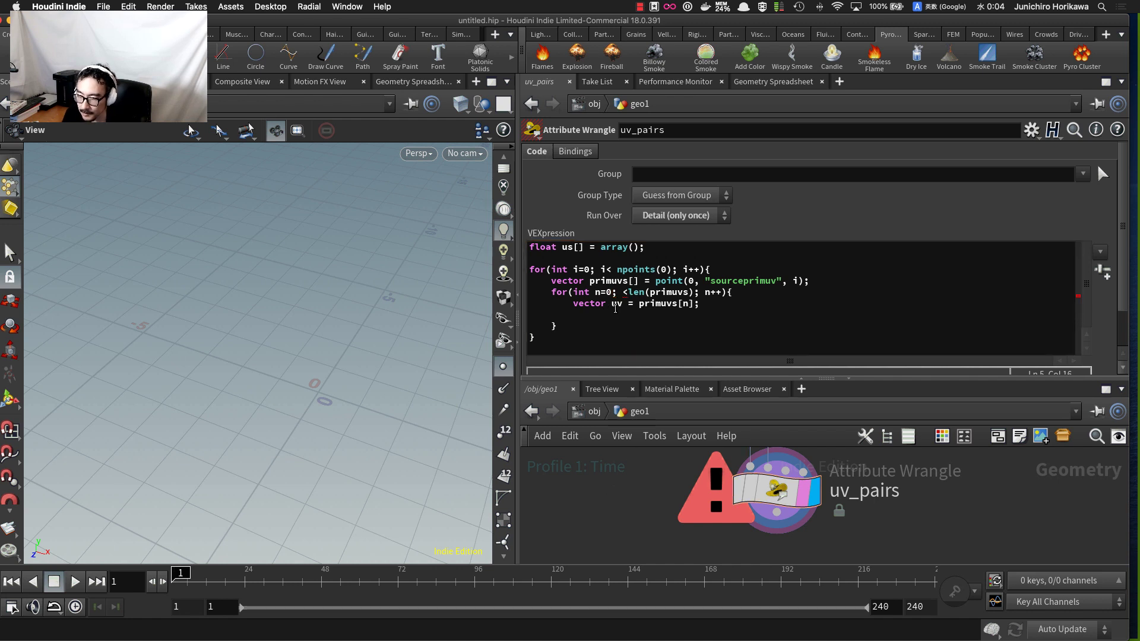
double_click(612, 303)
click(623, 292)
text(n)
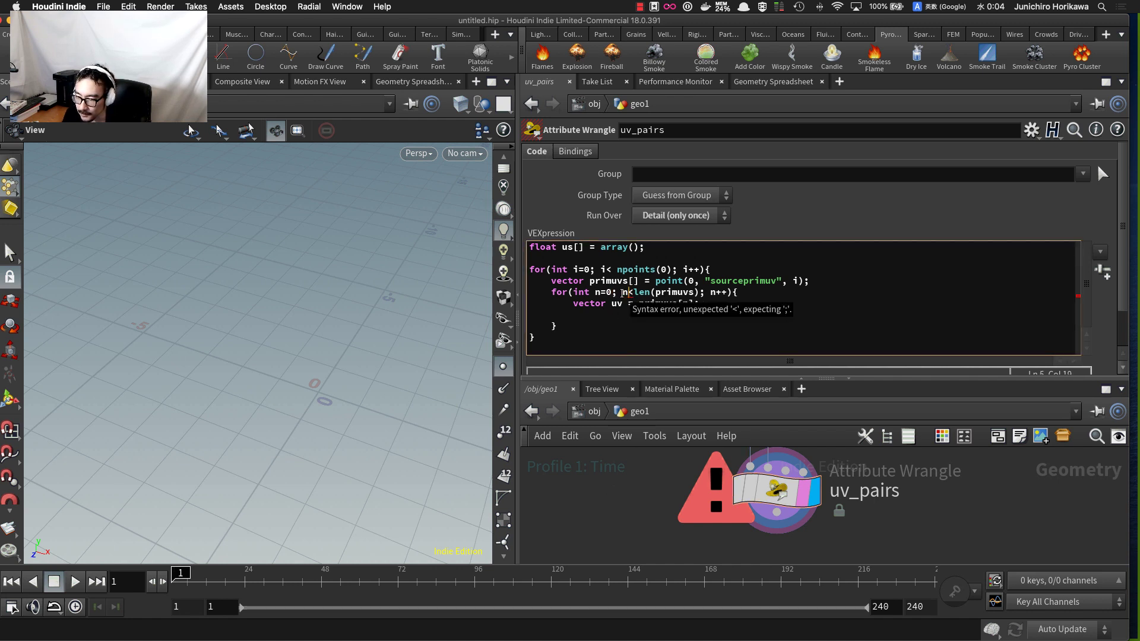
- Below the uv line in the inner loop, append the u component to the array with push(us, uv[0]);
click(591, 321)
click(592, 319)
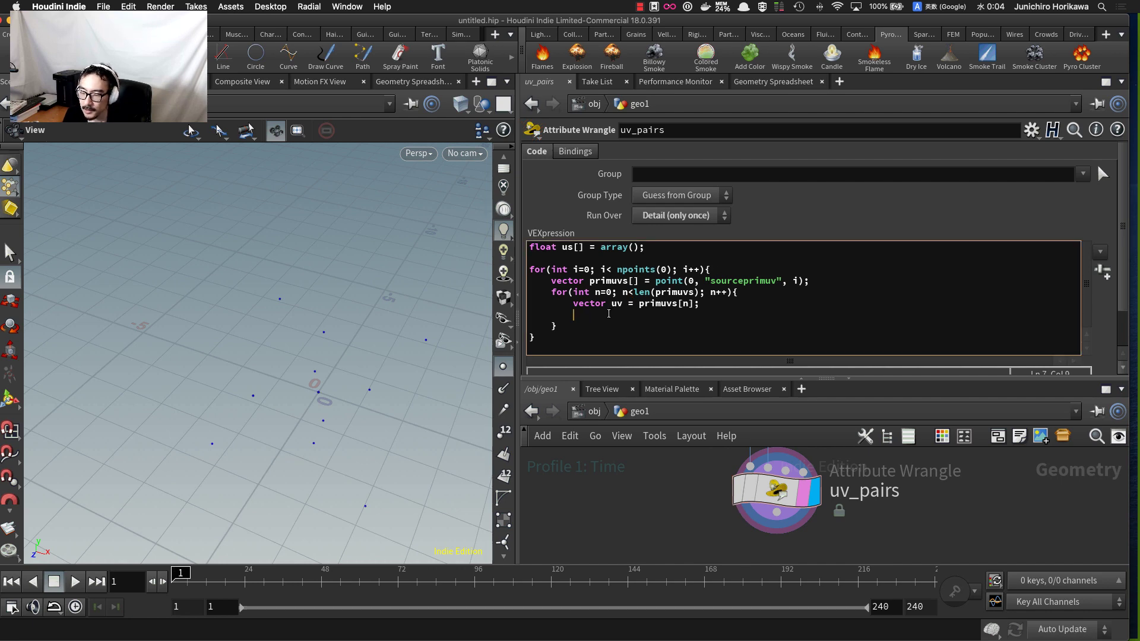
text(push()
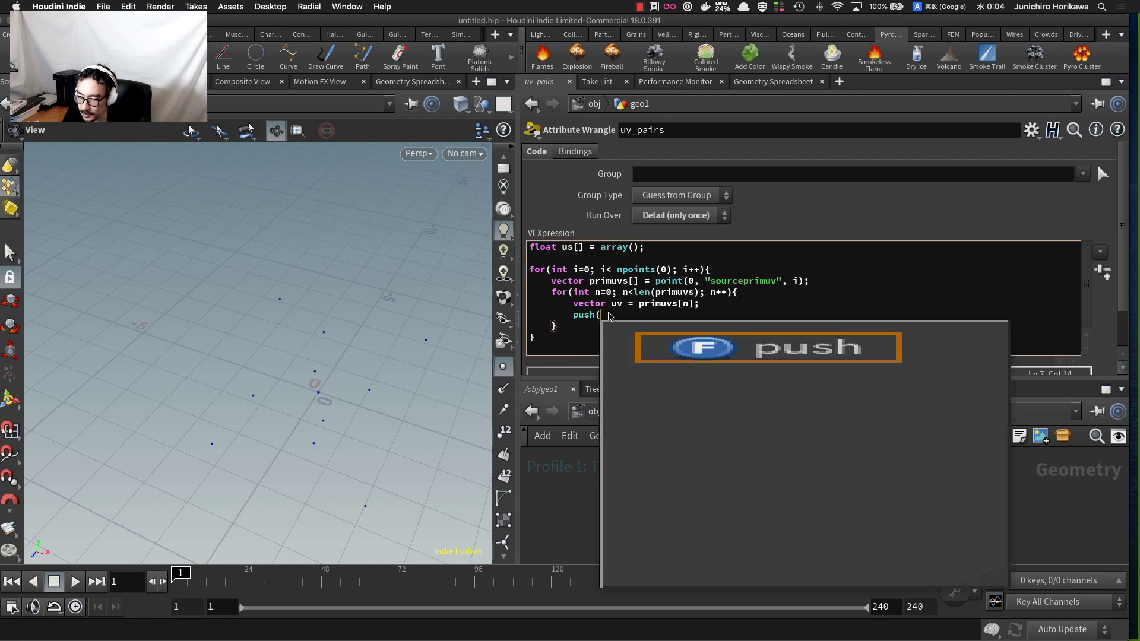
text(us, )
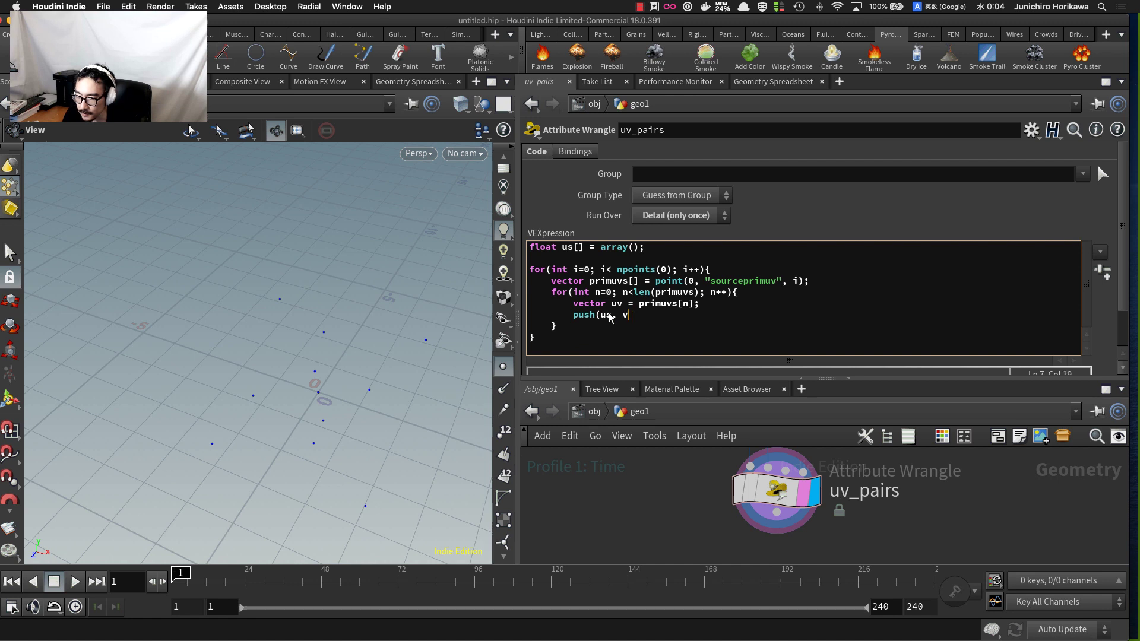
text(uv[0]);)
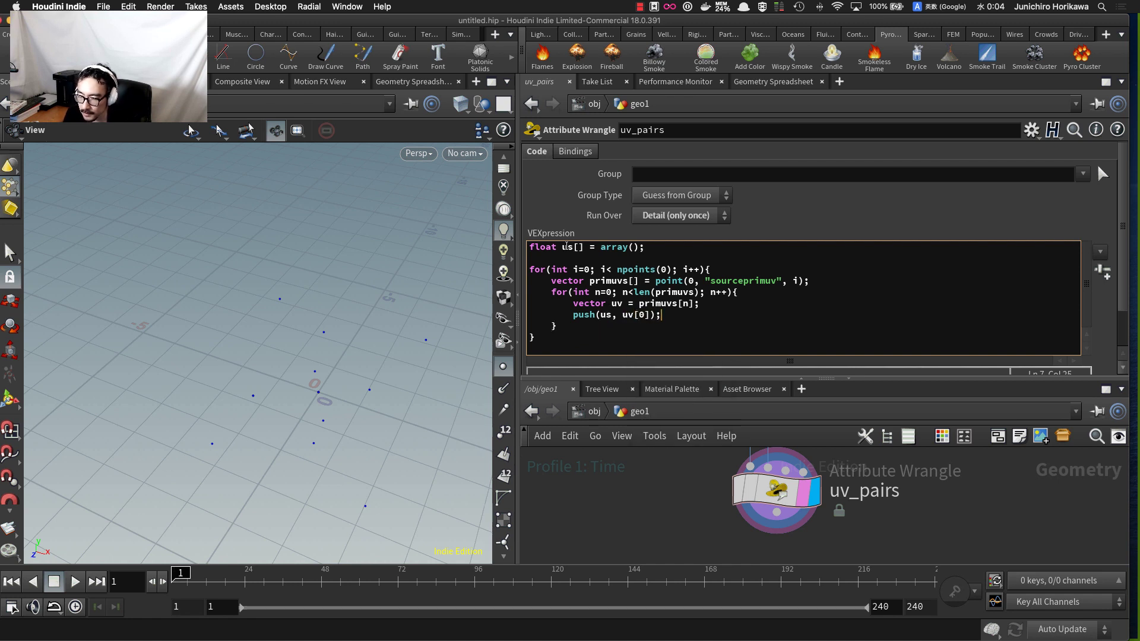
drag(563, 246, 649, 248)
click(668, 252)
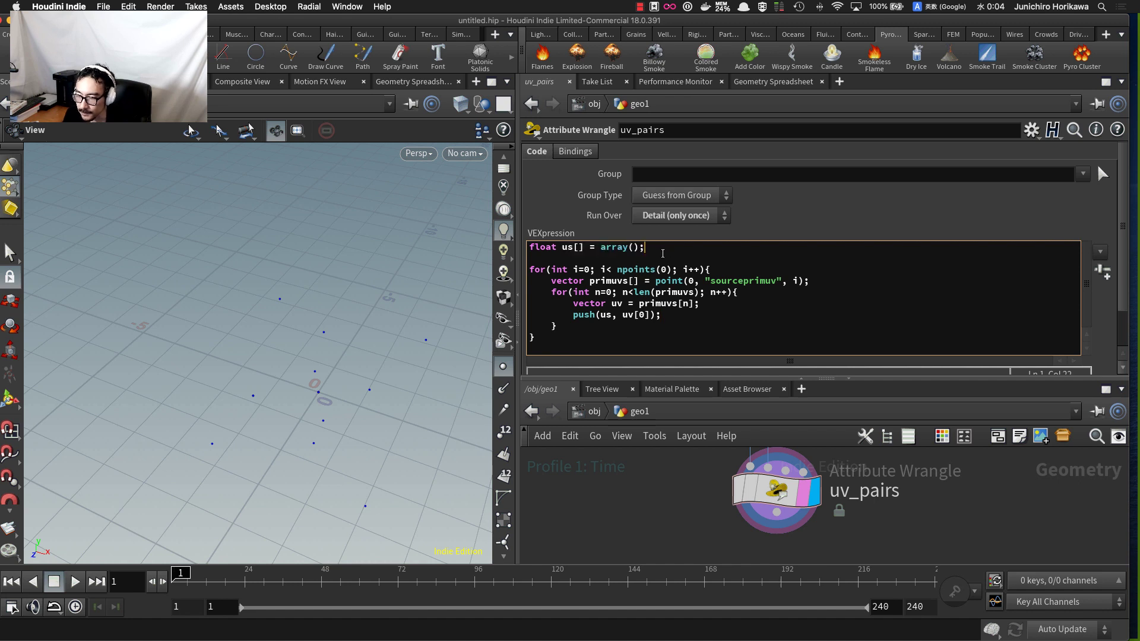
- Add a blank line and a new code line below the outer loop's closing brace
click(582, 335)
key(Return)
key(Return)
text(f)
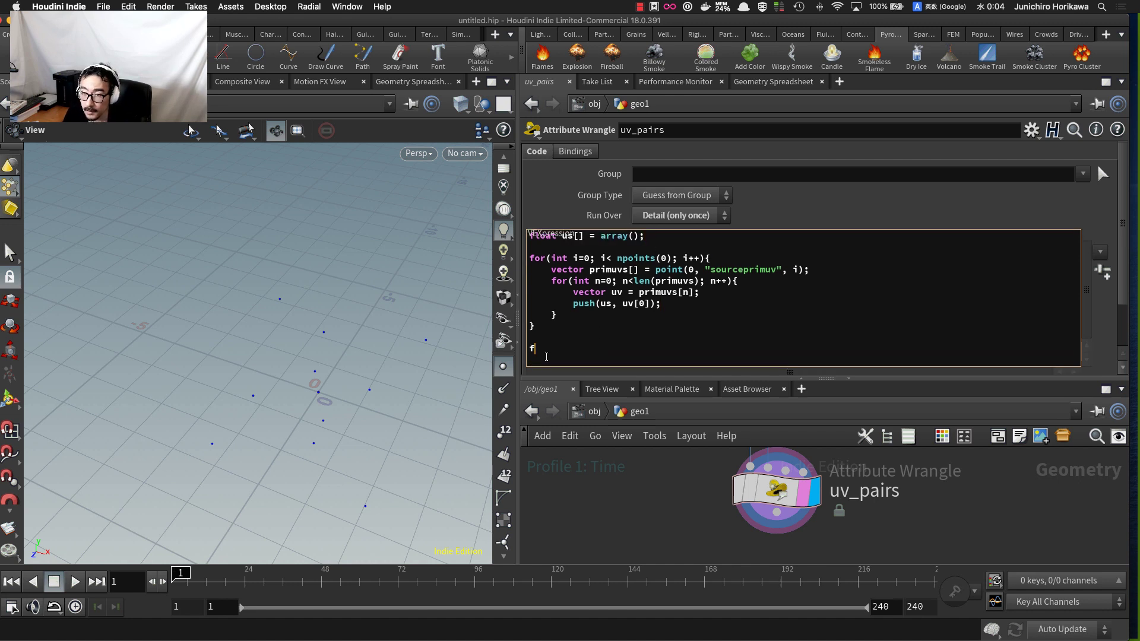
text(or)
key(BackSpace)
key(BackSpace)
key(BackSpace)
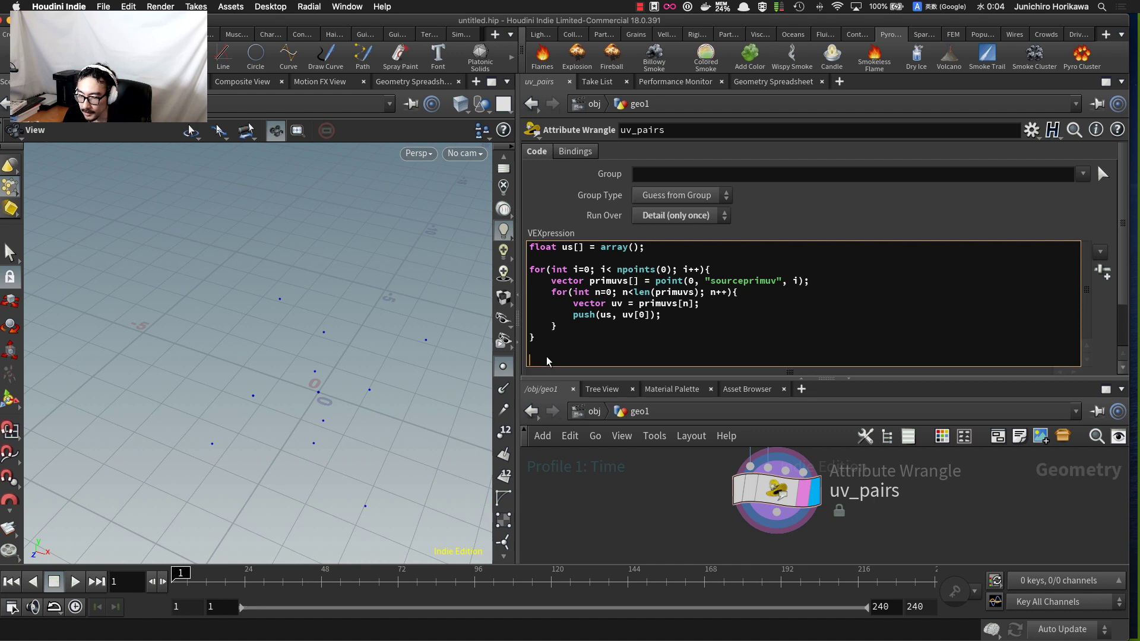
- On the new line below the loops, start the array declaration vector2 uvpairs[] =
text(vector2 )
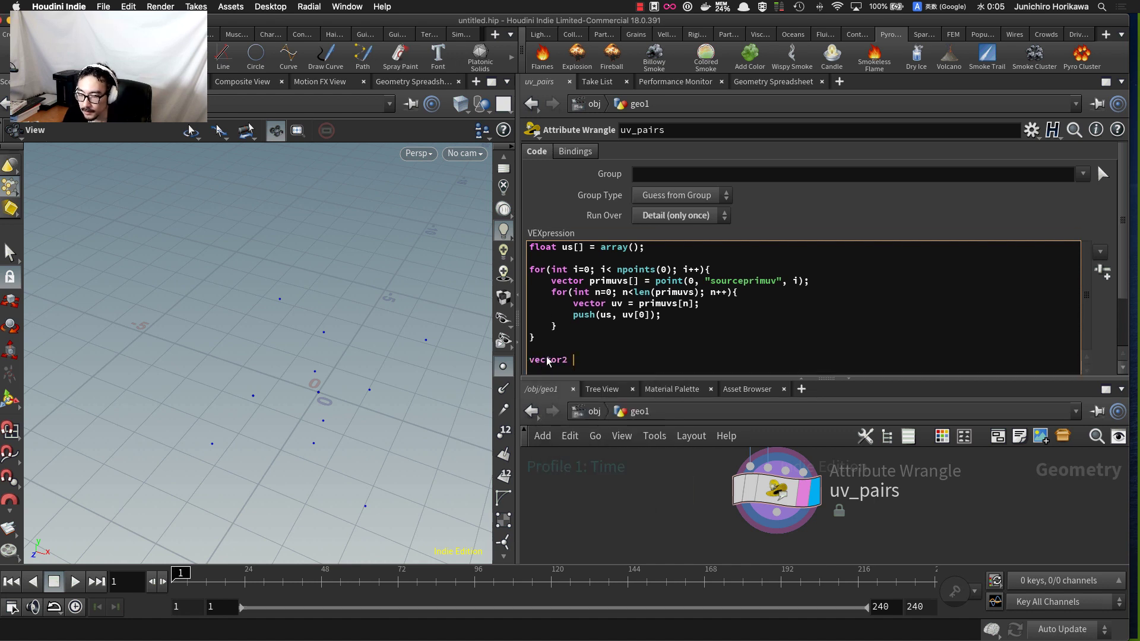
text(uv)
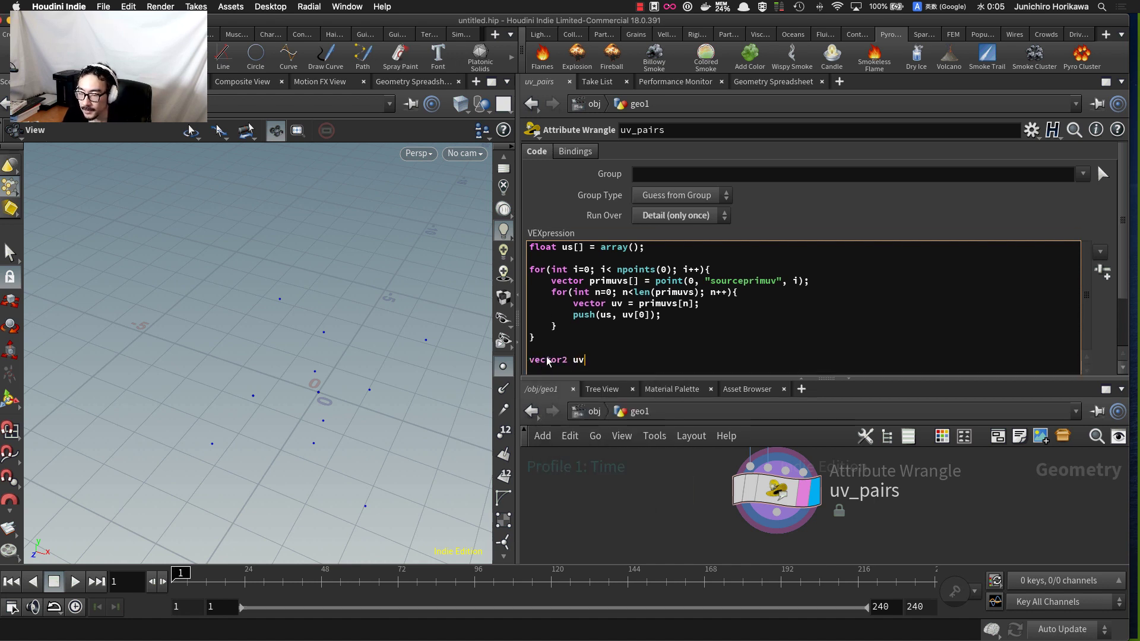
text(pairs[] =)
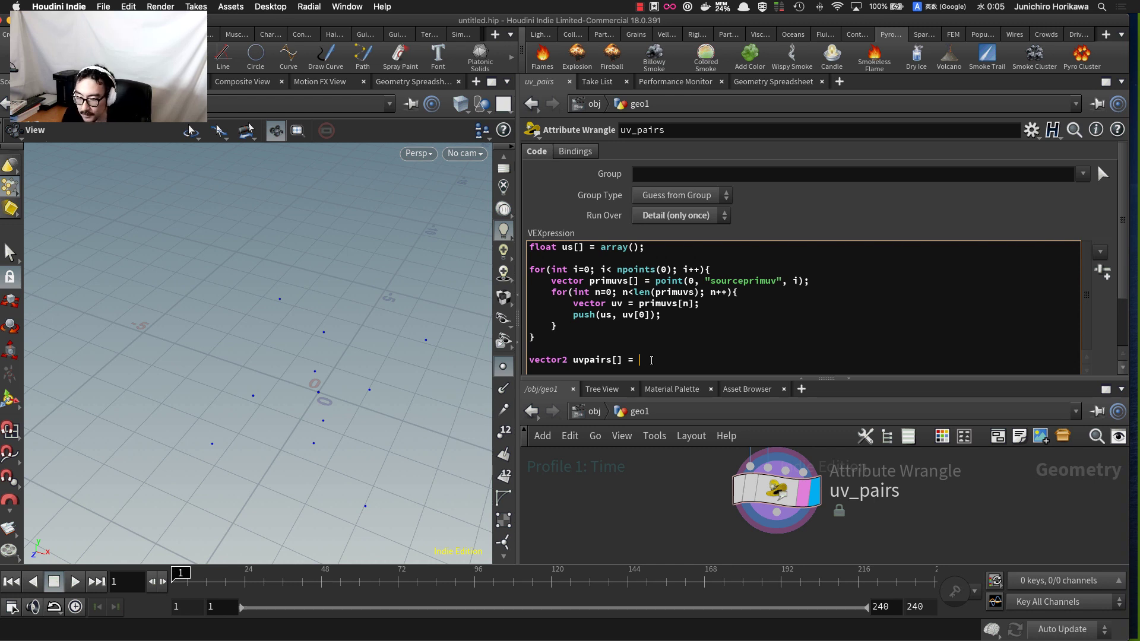
- Between the loops and the uvpairs declaration, insert us = sort(us); with blank lines around it to sort the collected u values
key(Up)
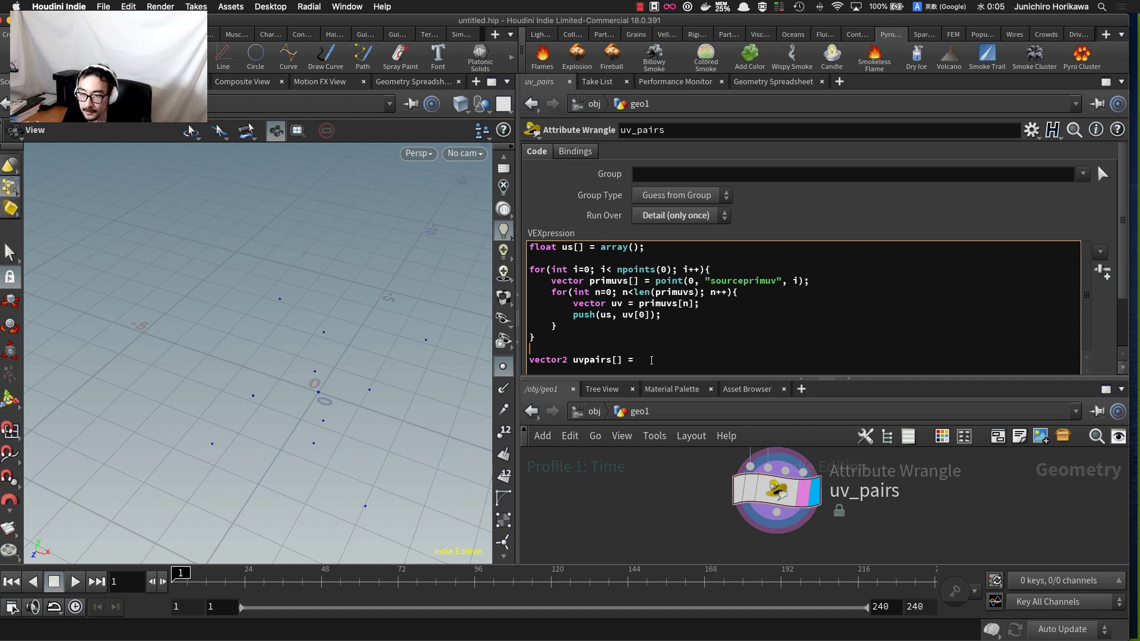
key(Return)
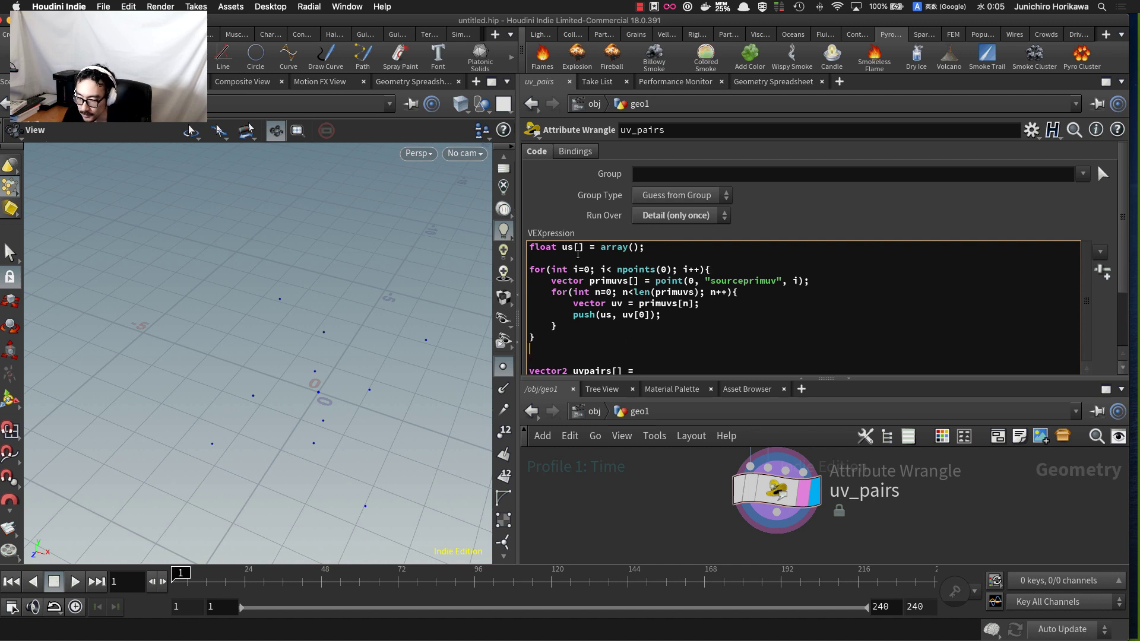
drag(563, 248, 648, 254)
click(569, 358)
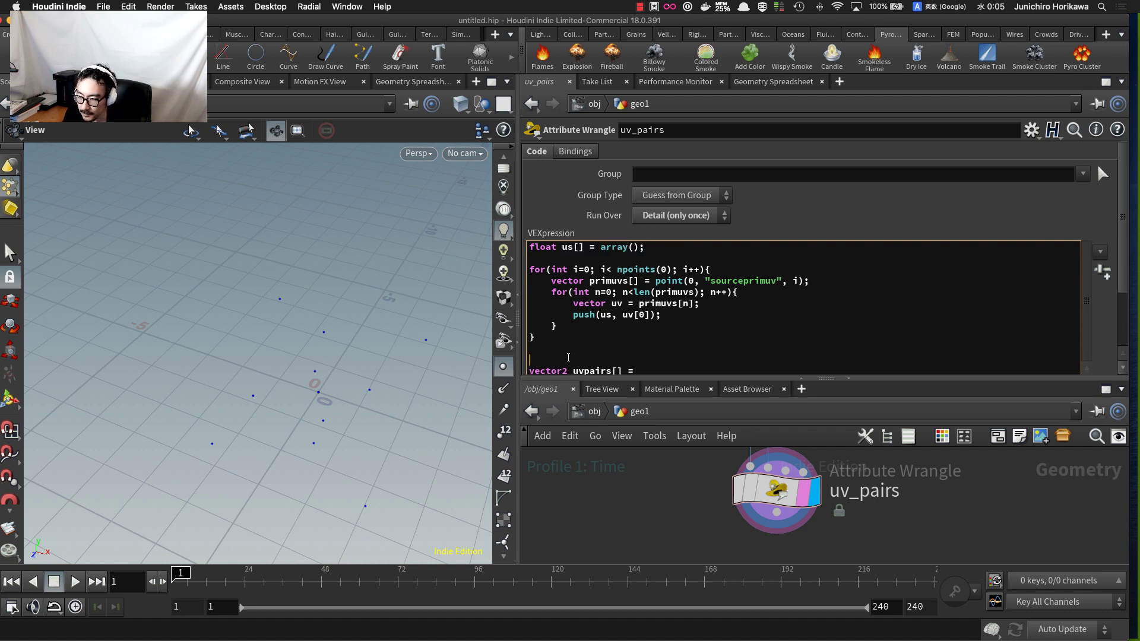
click(566, 350)
key(Return)
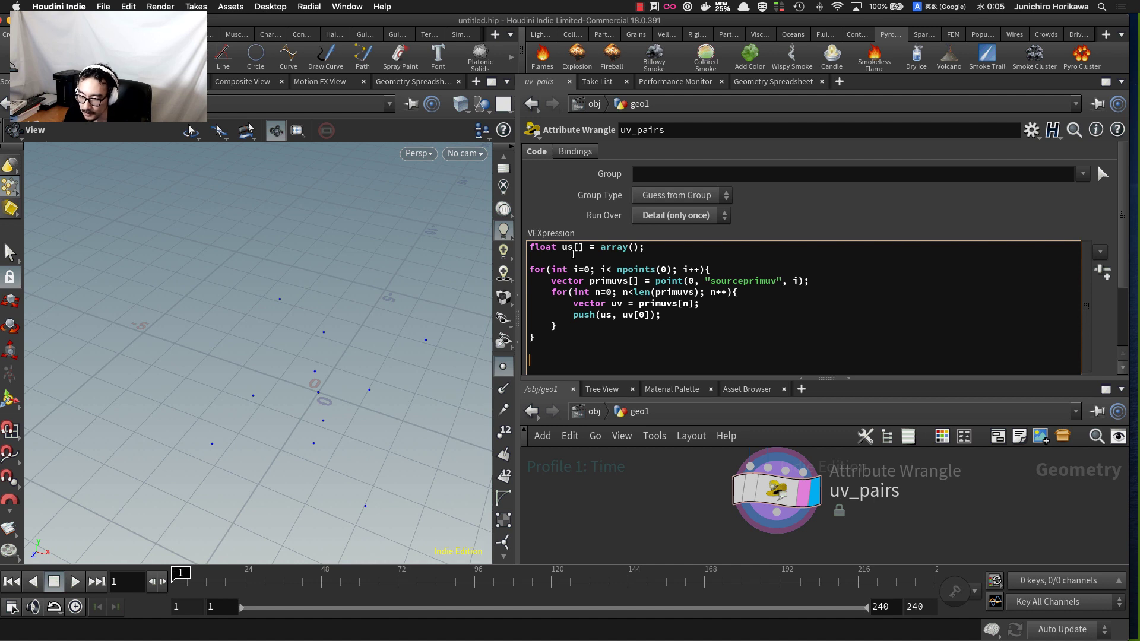
text(us = )
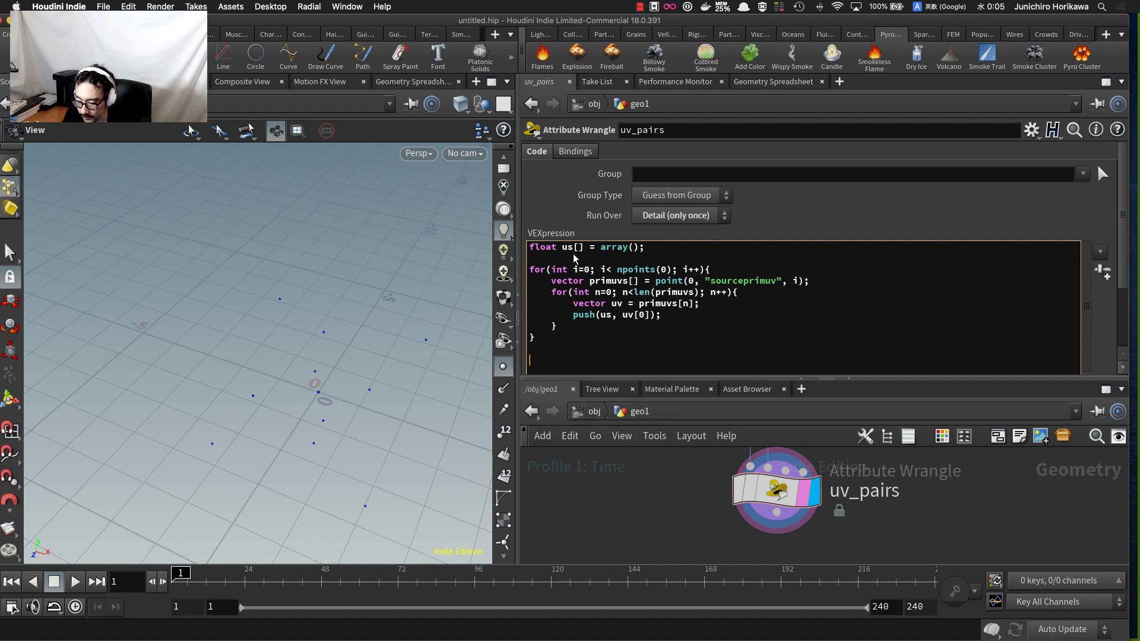
text(sort()
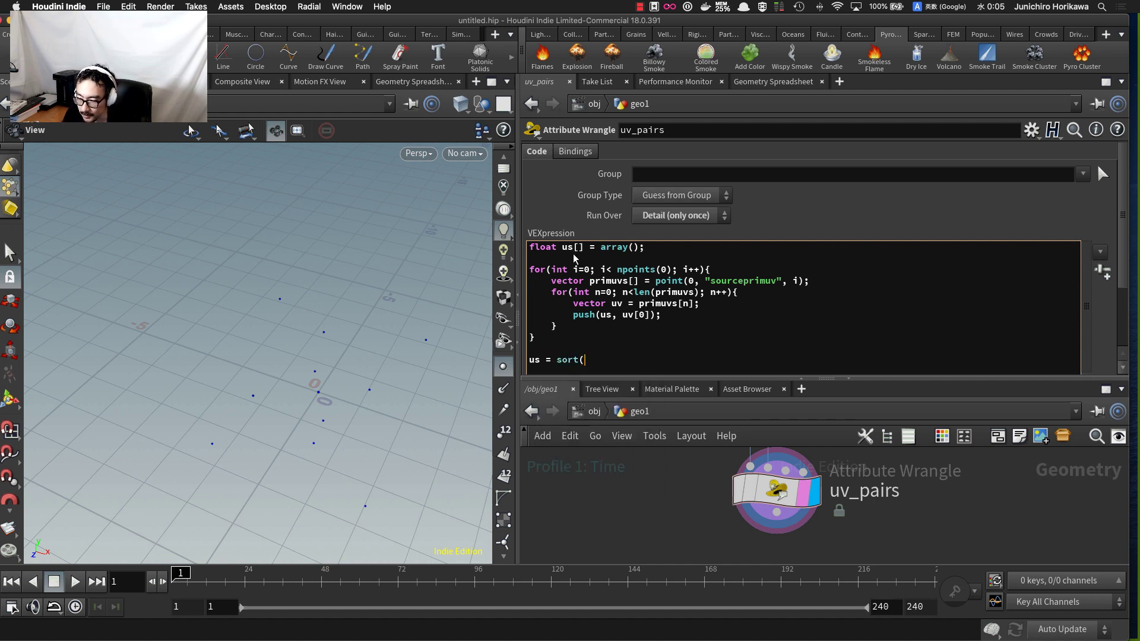
text(us);)
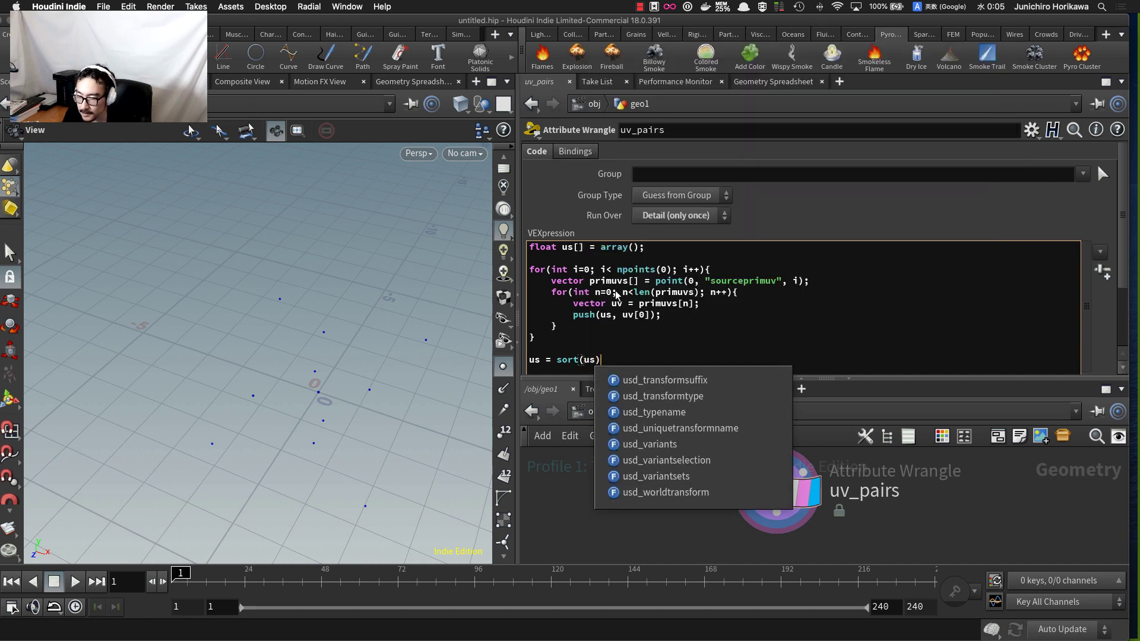
key(Return)
key(Return)
text(vector2 uvpairs[] =)
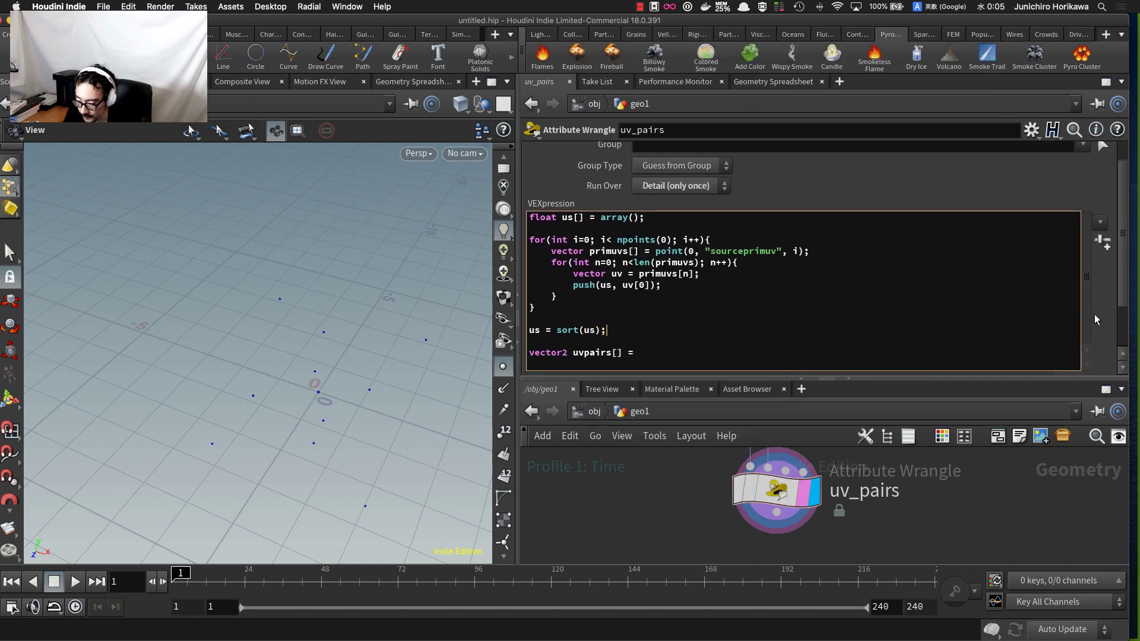
- Complete the uvpairs declaration as an empty array with array(); and open a new line below it
click(699, 342)
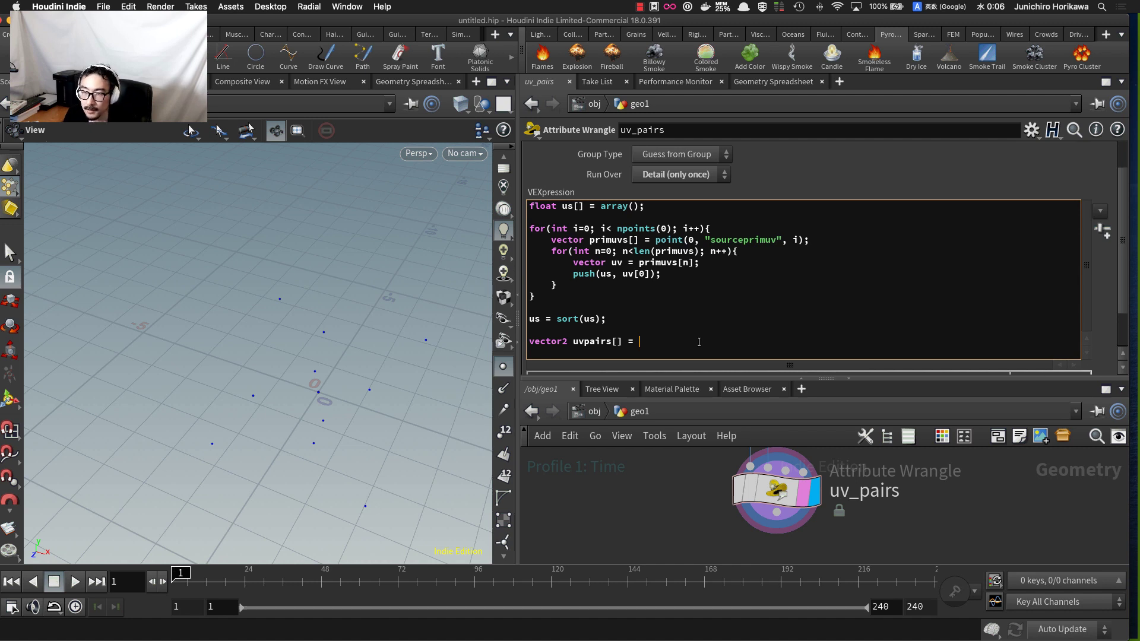
text(array)
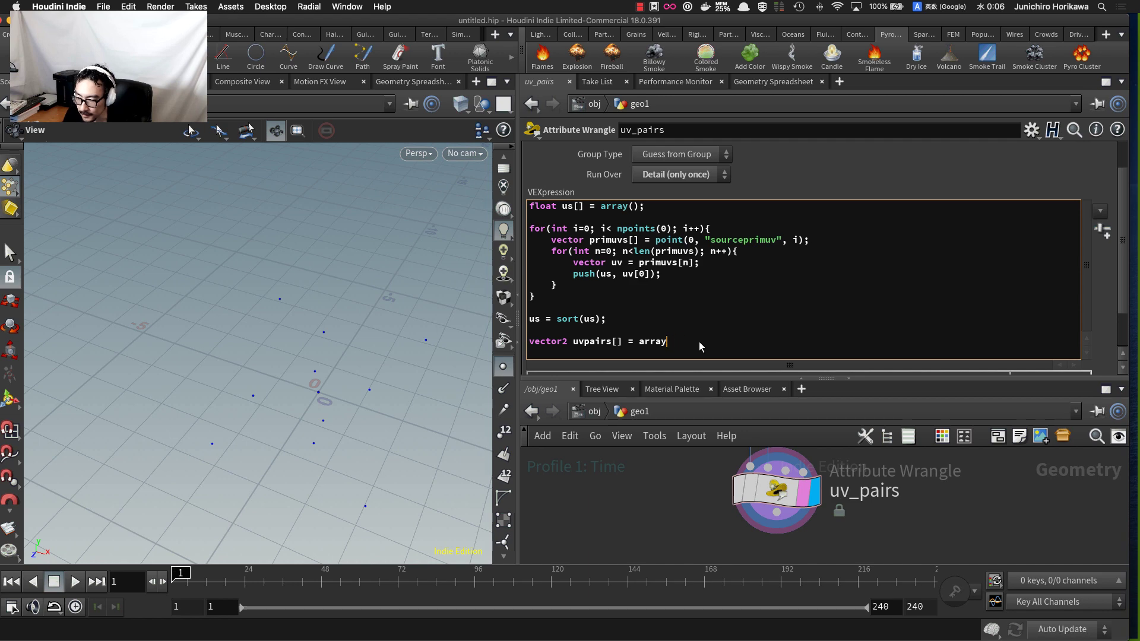
text(();)
key(Return)
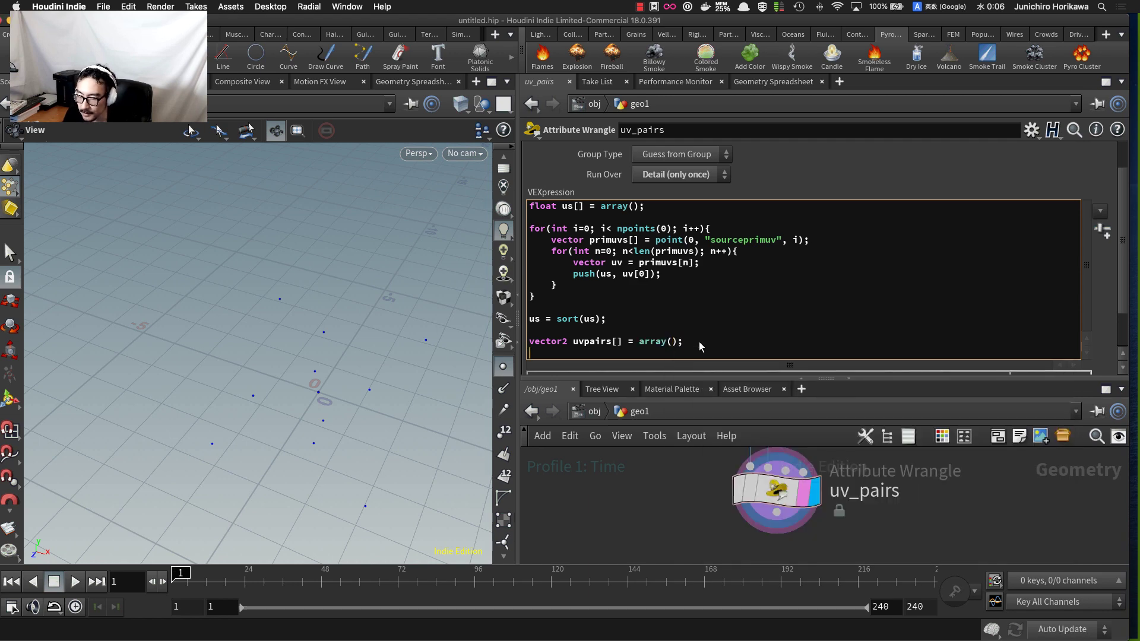
- Below the uvpairs declaration, add the loop block for(int i=0; i<len(us)-1; i++){ } over the sorted u values
text(for()
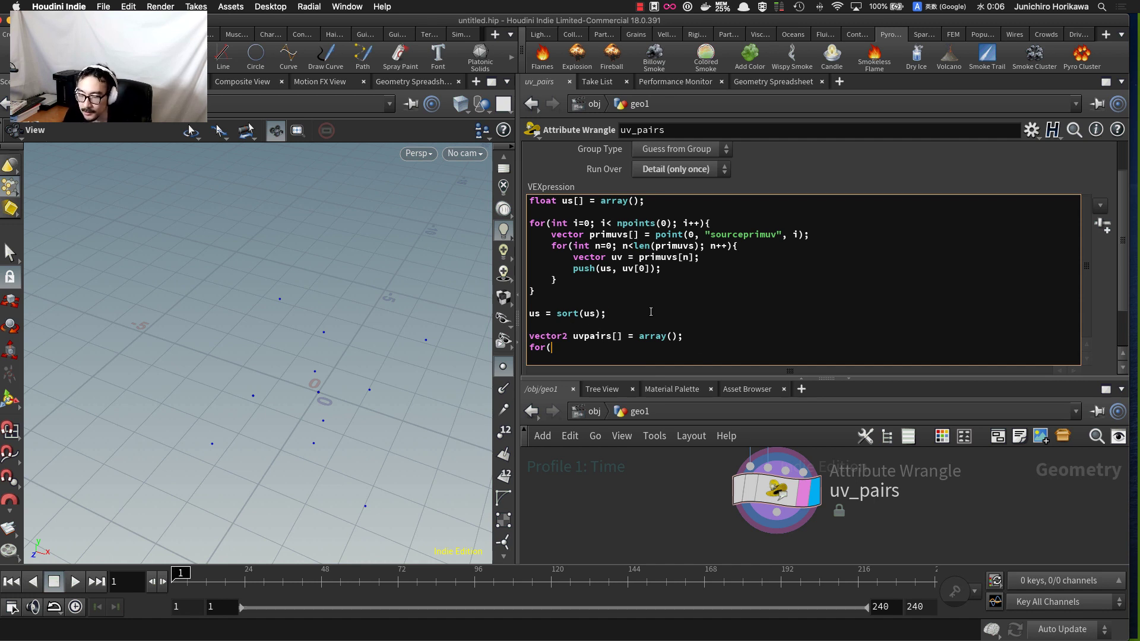
drag(651, 311, 514, 313)
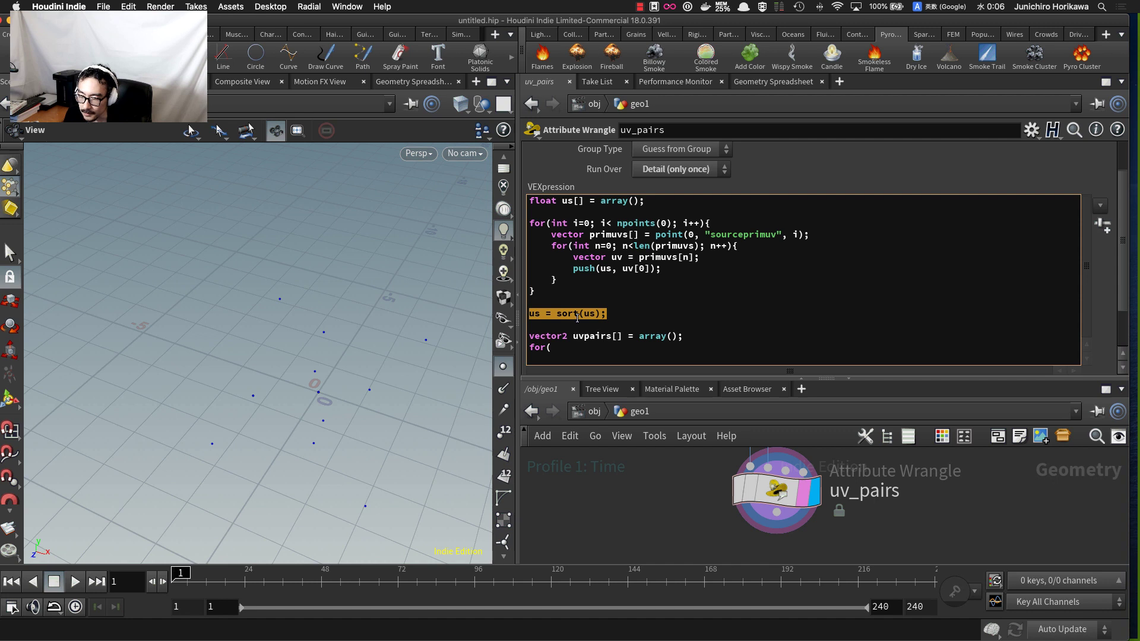
click(575, 349)
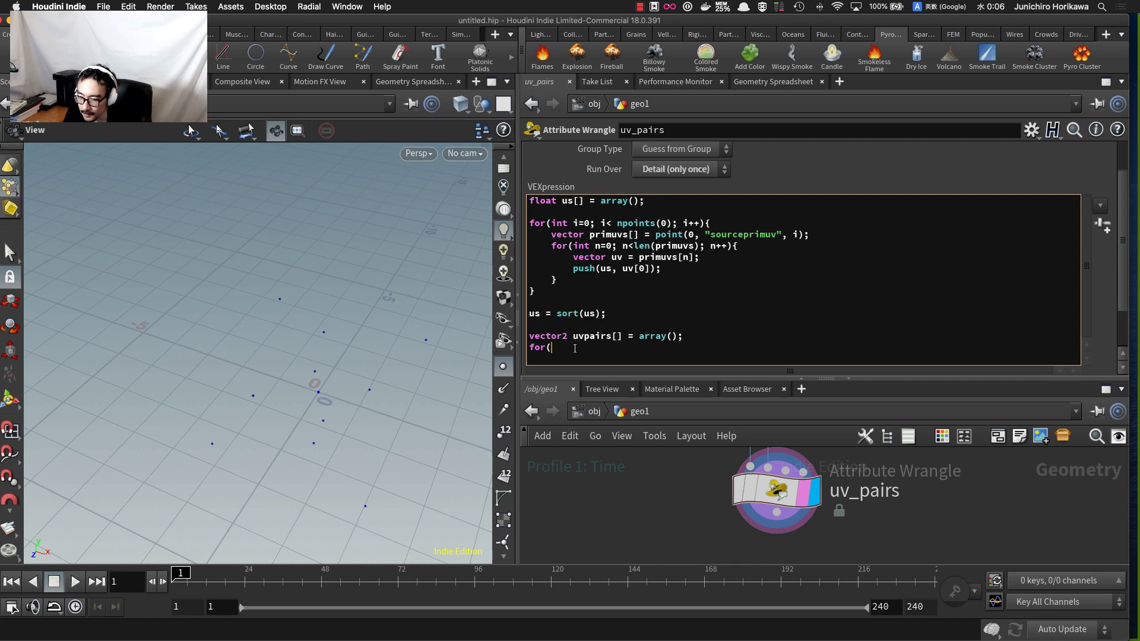
text(int i)
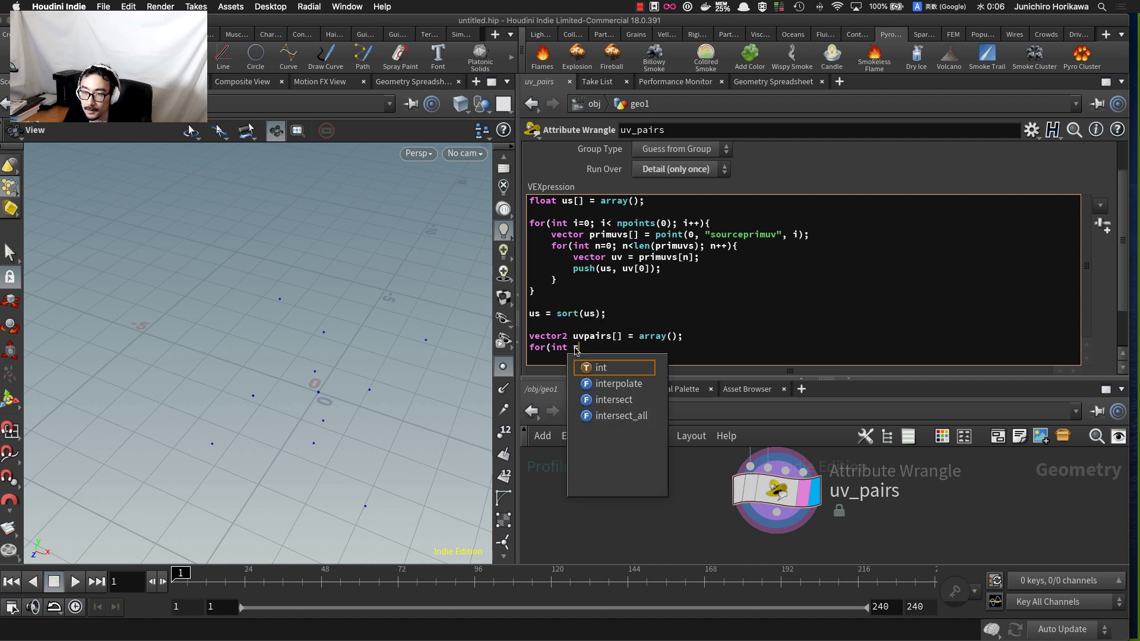
text(=0; i<len(us)-1; i++){)
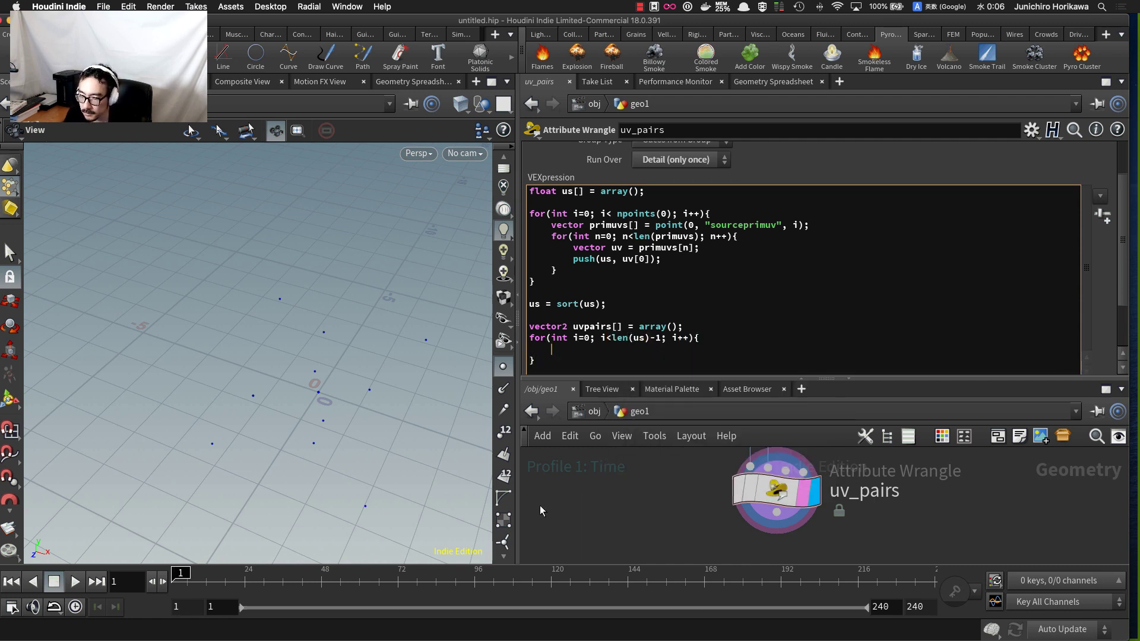
- Inside the loop over the sorted values, add float u1 = us[i]; and float u2 = us[i+1]; on separate lines
key(Tab)
text(float u1 = us[i])
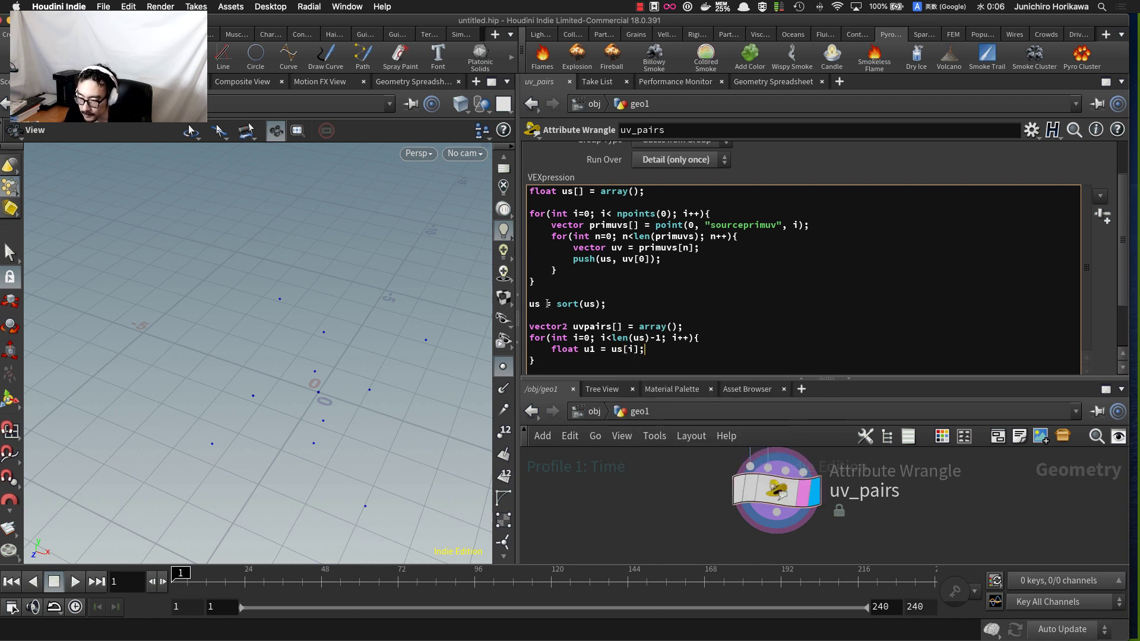
text(;)
key(Return)
text(fl)
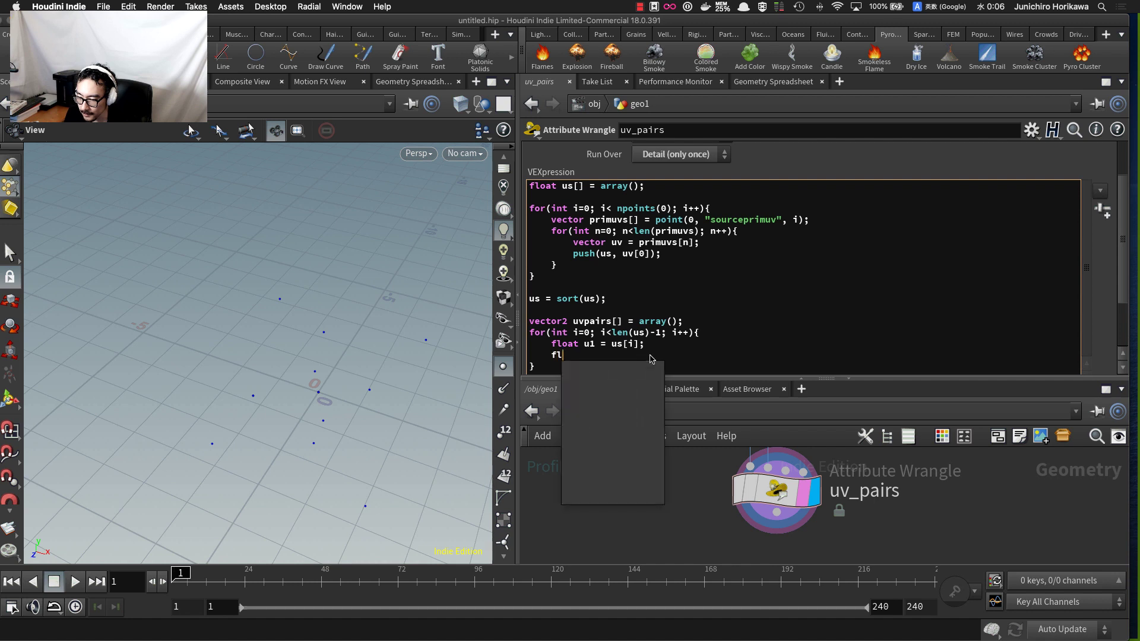
text(oat u2)
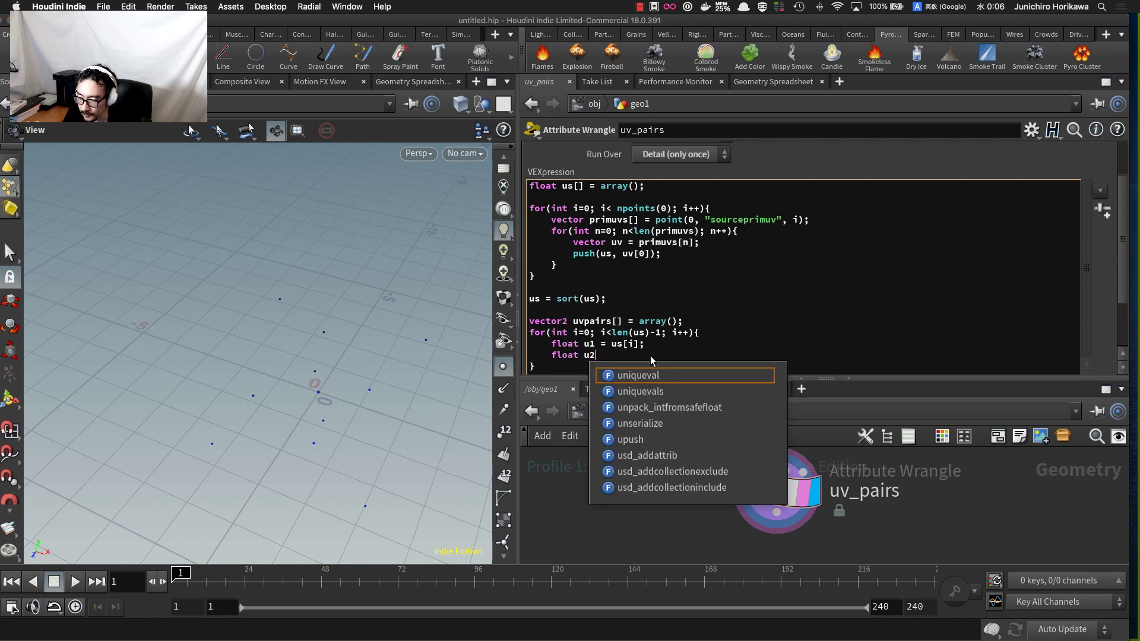
text( = us)
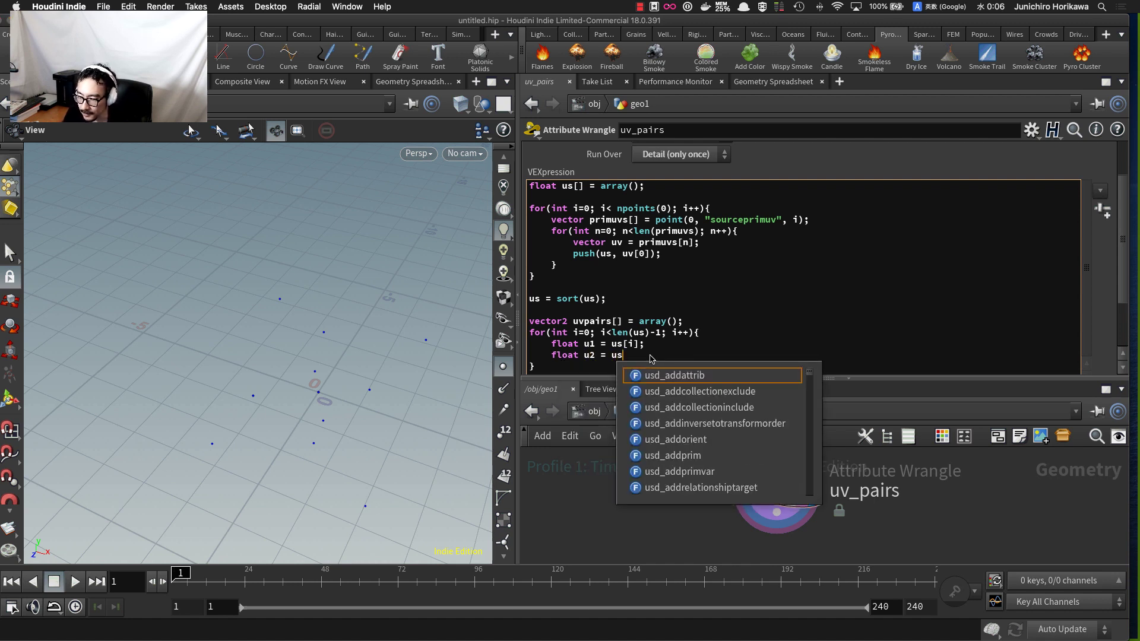
text([I)
key(BackSpace)
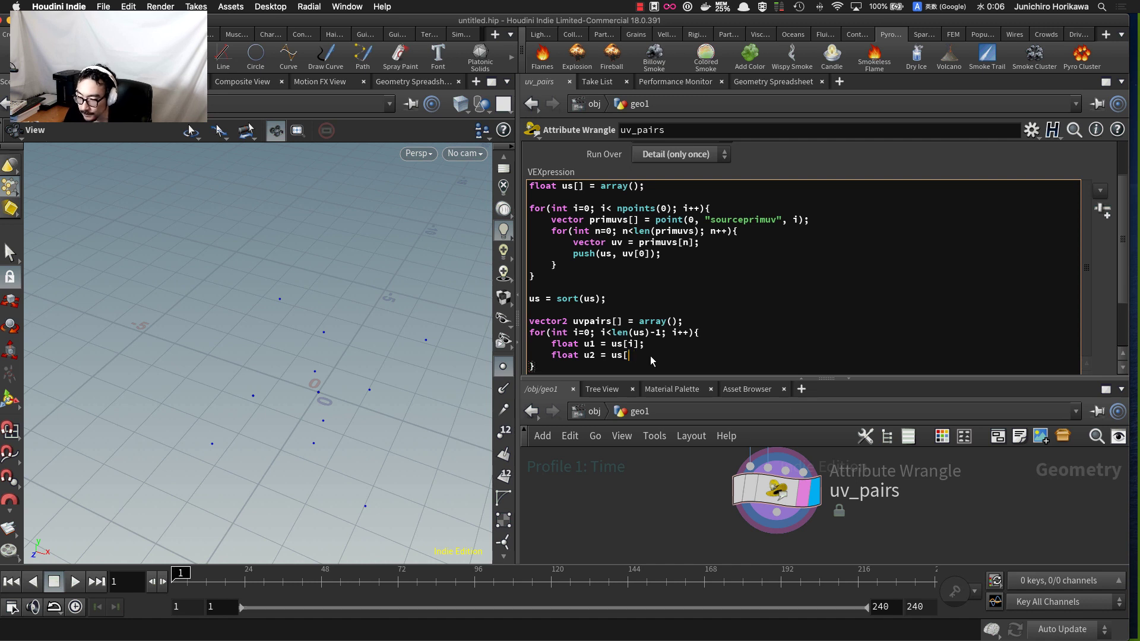
text(i+1];)
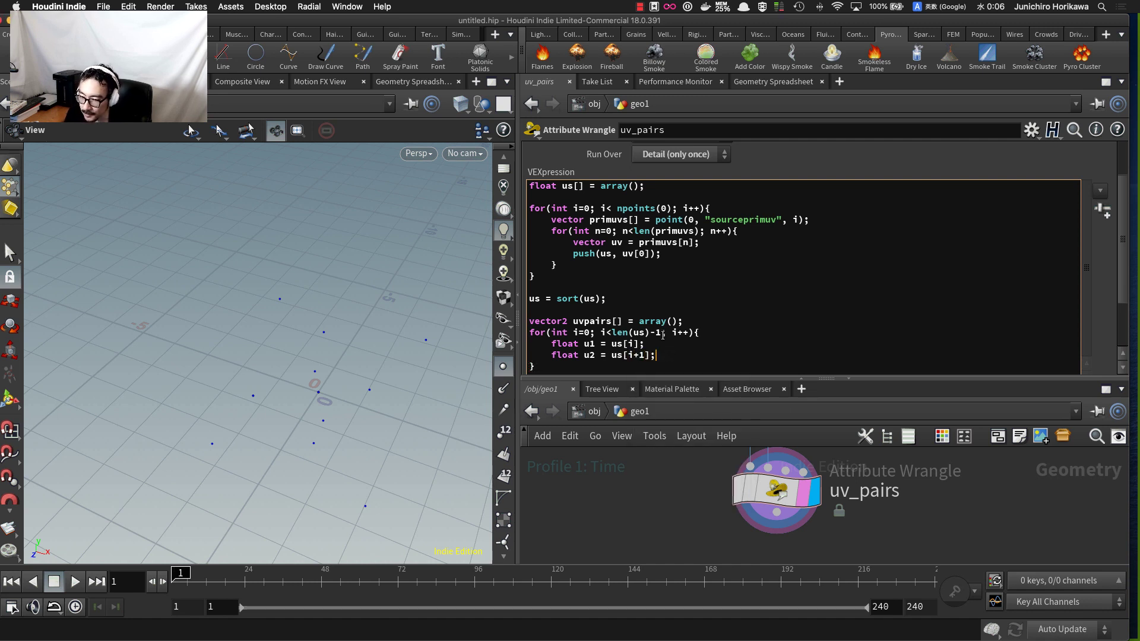
drag(612, 332, 658, 334)
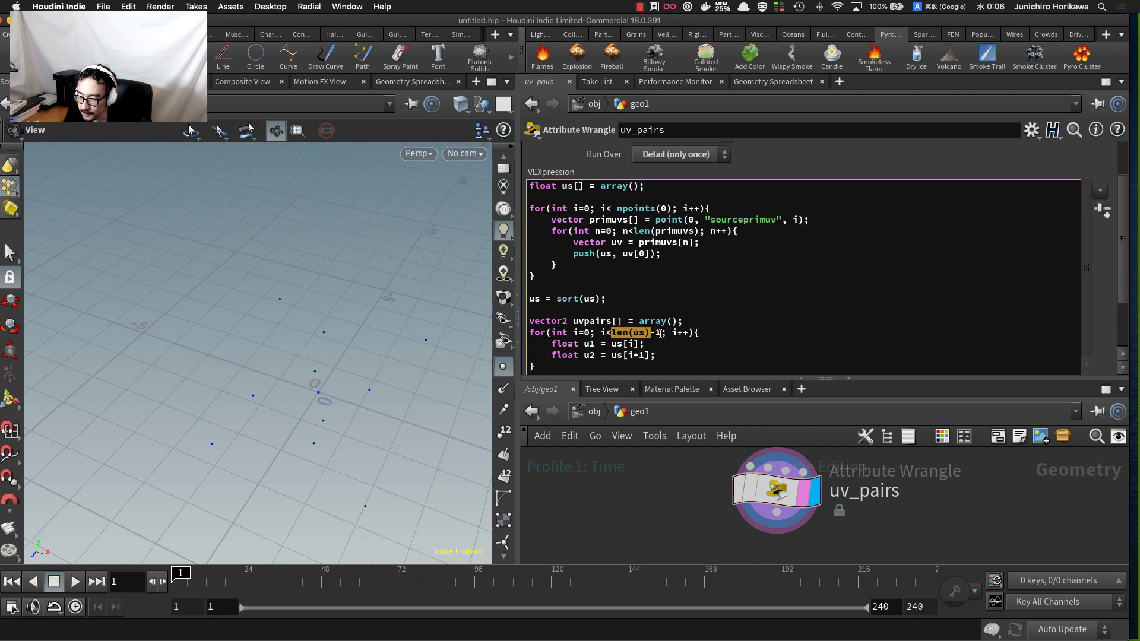
drag(664, 334, 642, 355)
click(664, 346)
- Below the u2 line, combine both values with vector2 upair = set(u1, u2);
click(653, 356)
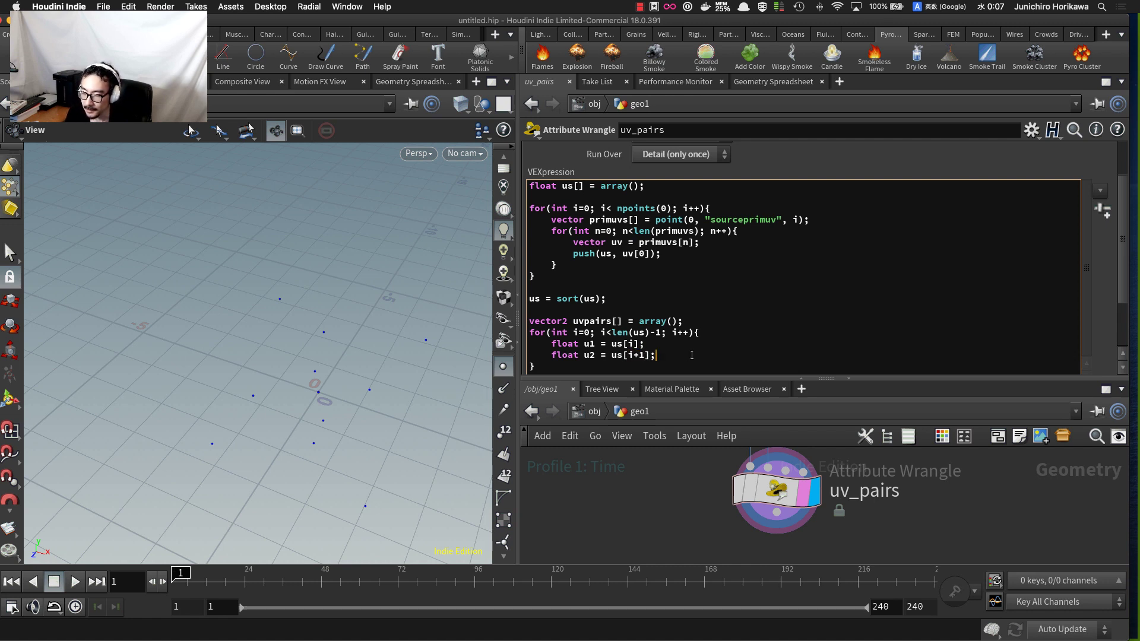
key(Return)
text(ve)
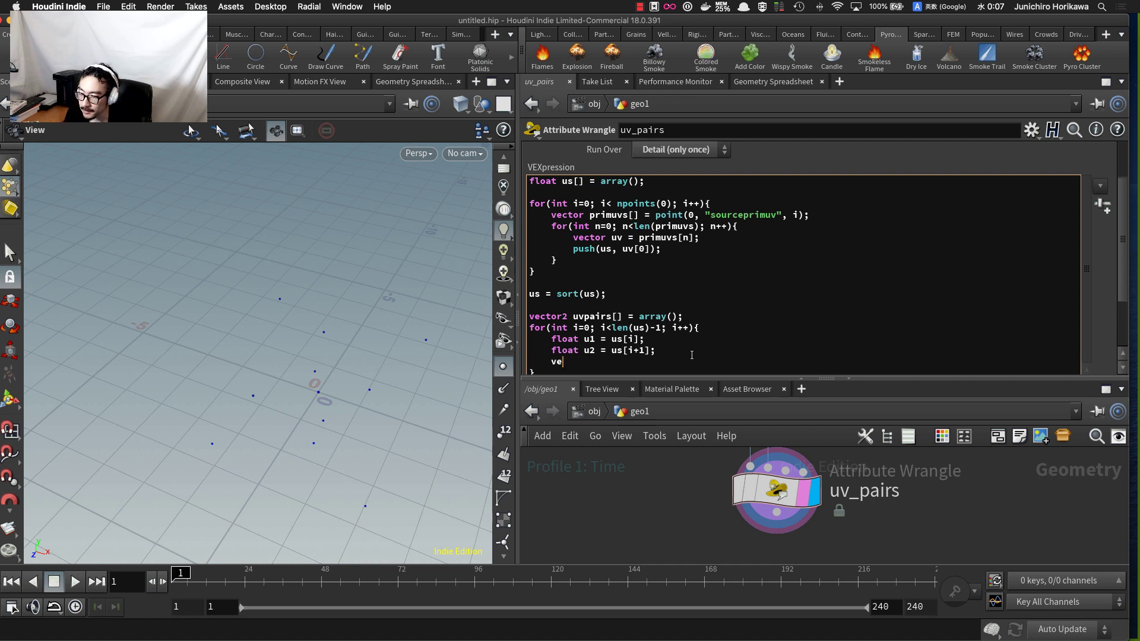
text(ctor )
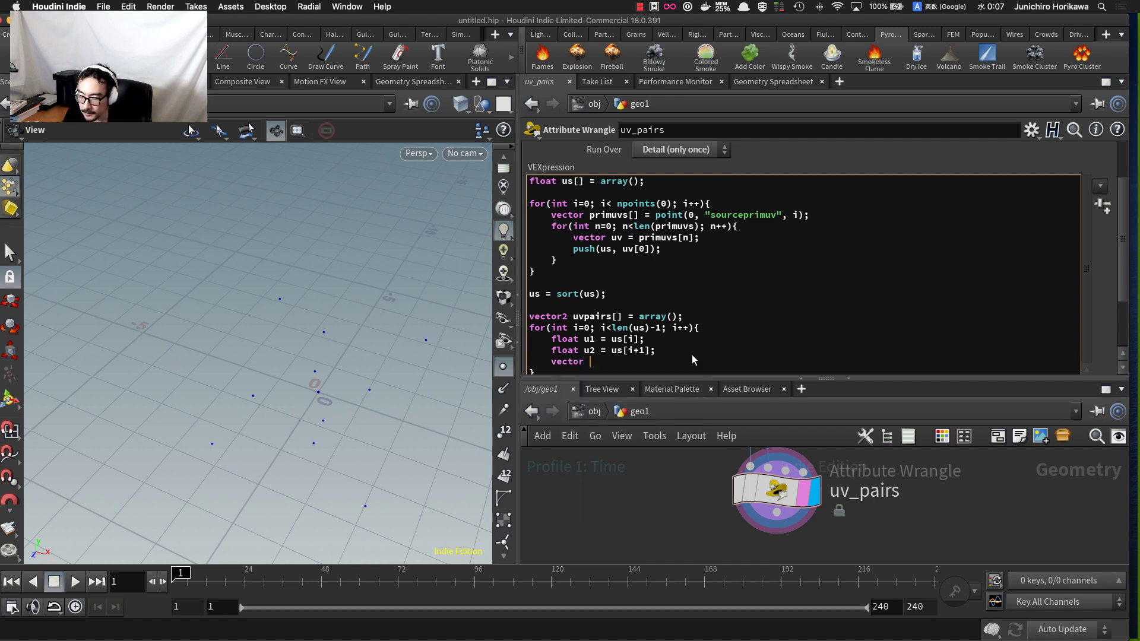
text(up)
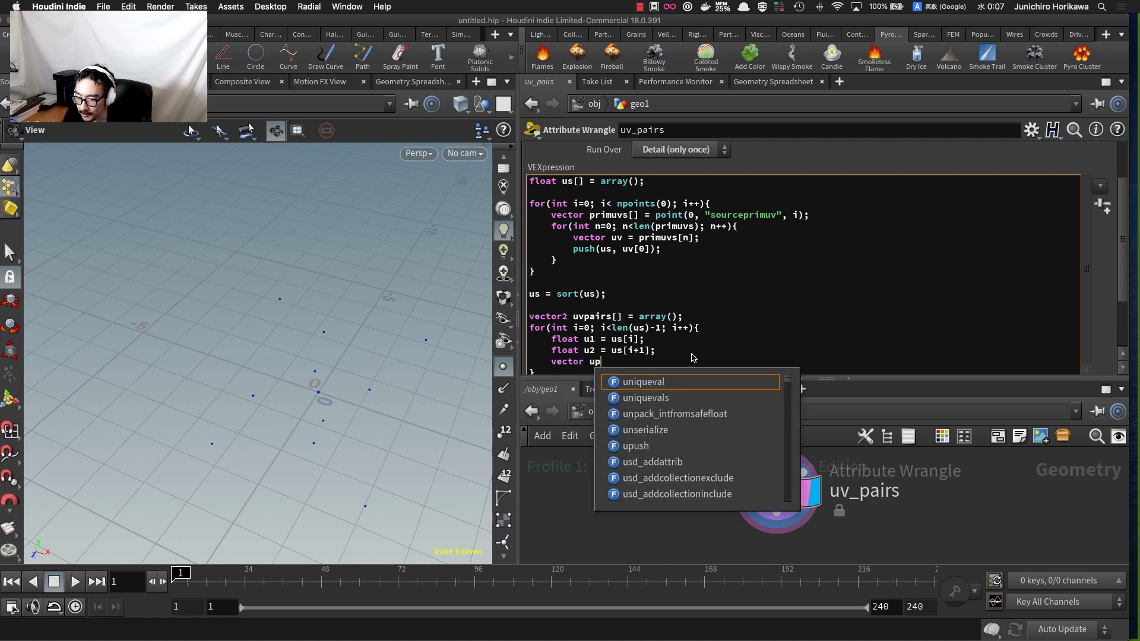
text(air )
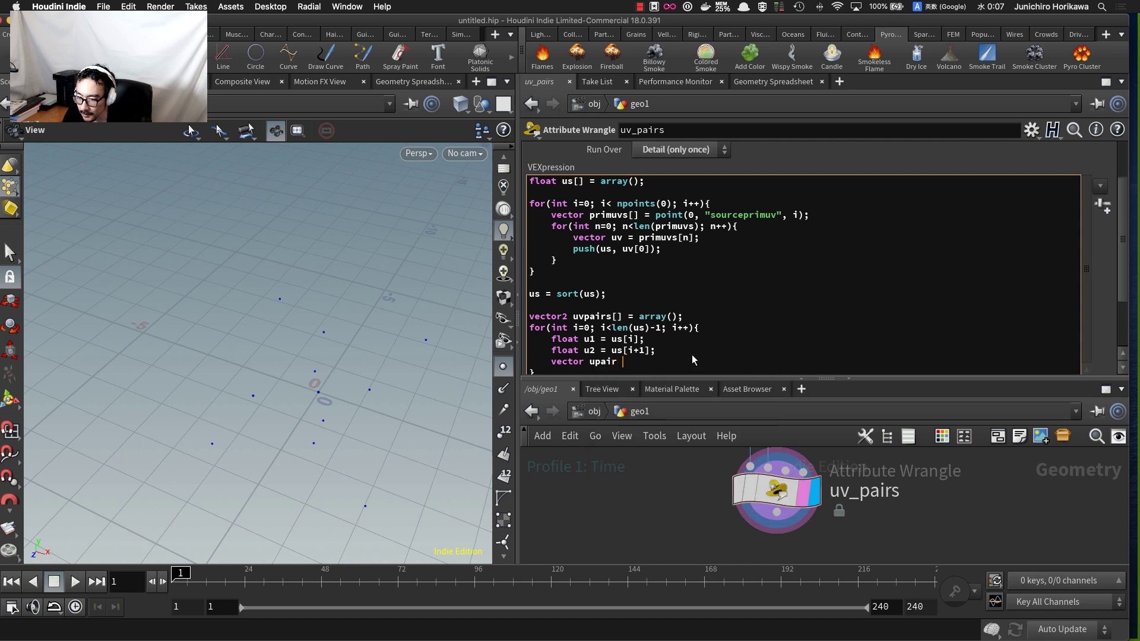
text(vect)
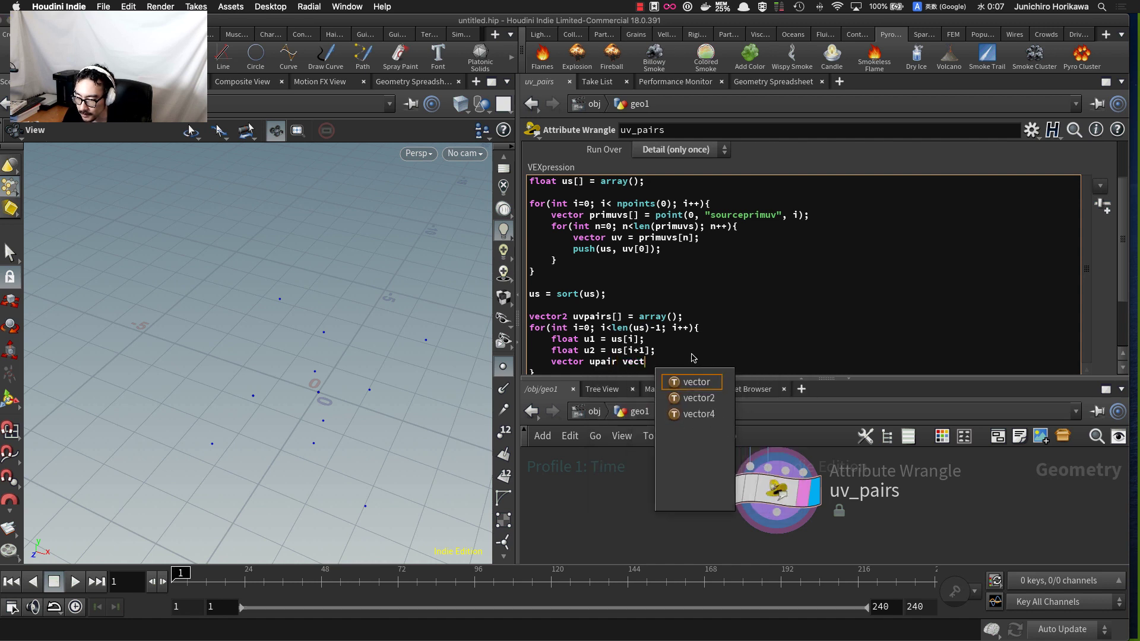
key(BackSpace)
key(BackSpace)
key(BackSpace)
key(BackSpace)
key(BackSpace)
key(BackSpace)
key(BackSpace)
key(BackSpace)
key(BackSpace)
key(BackSpace)
key(BackSpace)
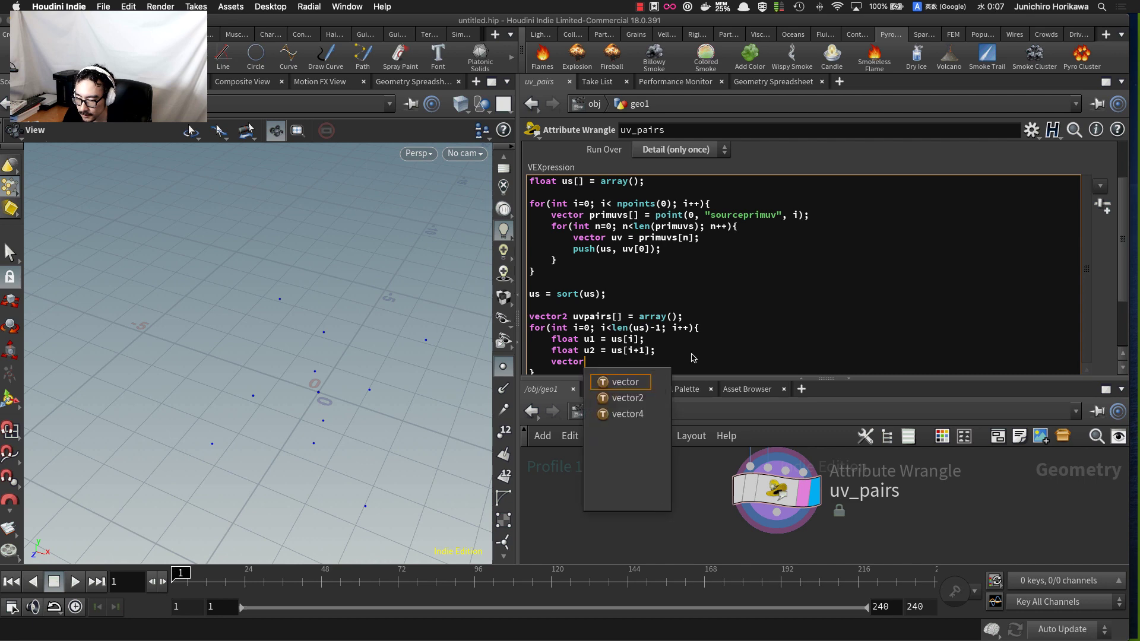
text(2 upa)
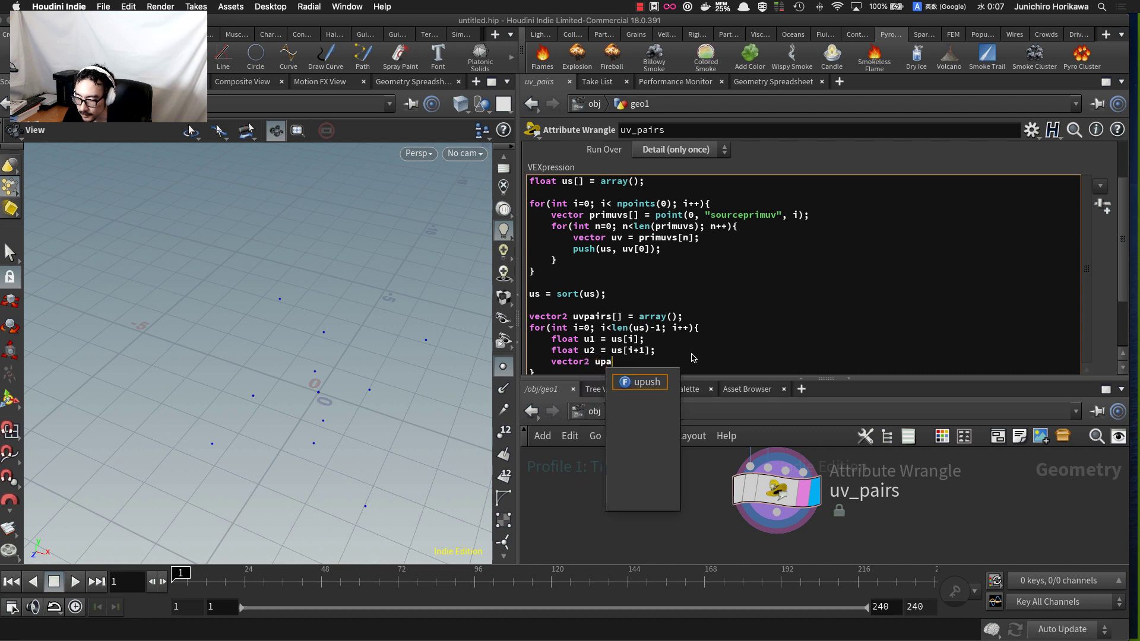
text(ir = set()
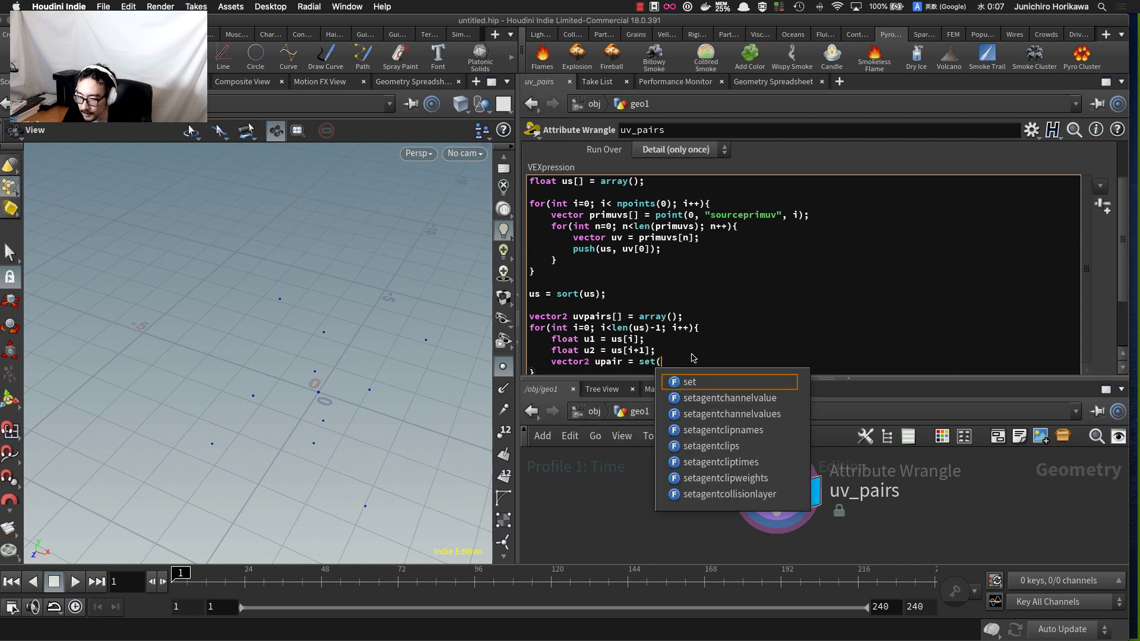
text(u1, u)
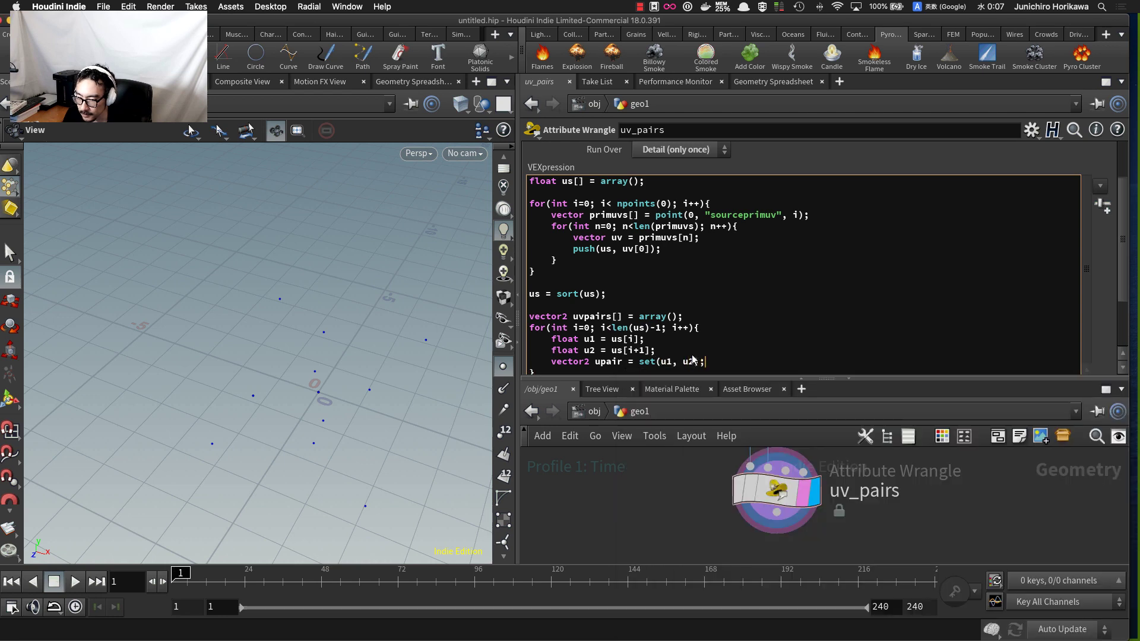
text(2);)
- On a new line below upair, start a push call that takes the uvpairs array as its first argument
key(Return)
text(push()
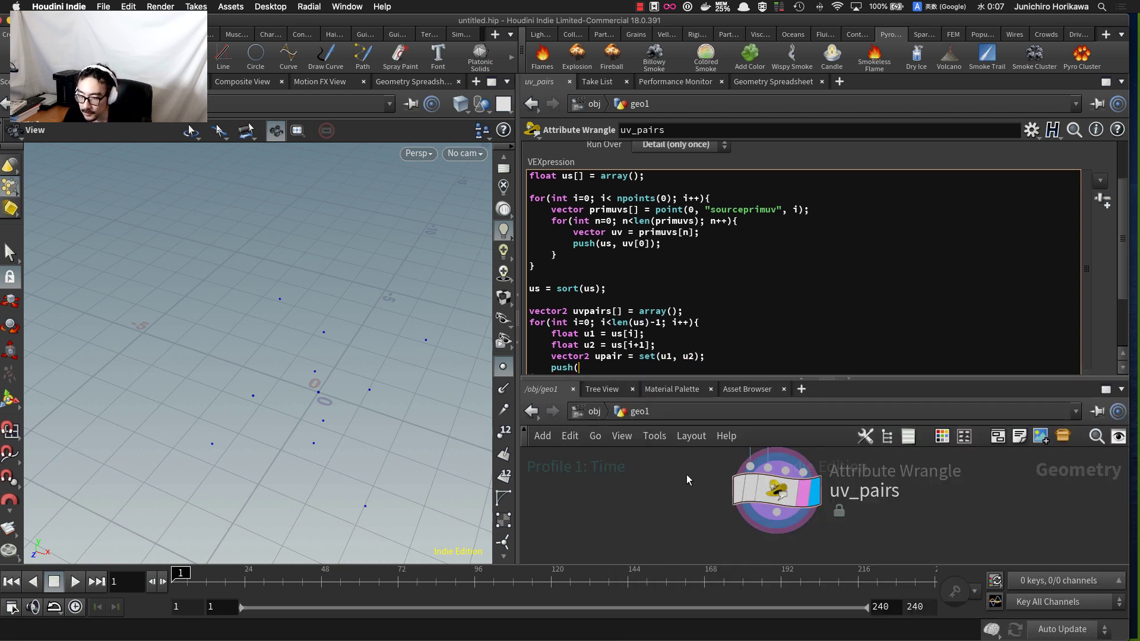
double_click(595, 311)
key(super+c)
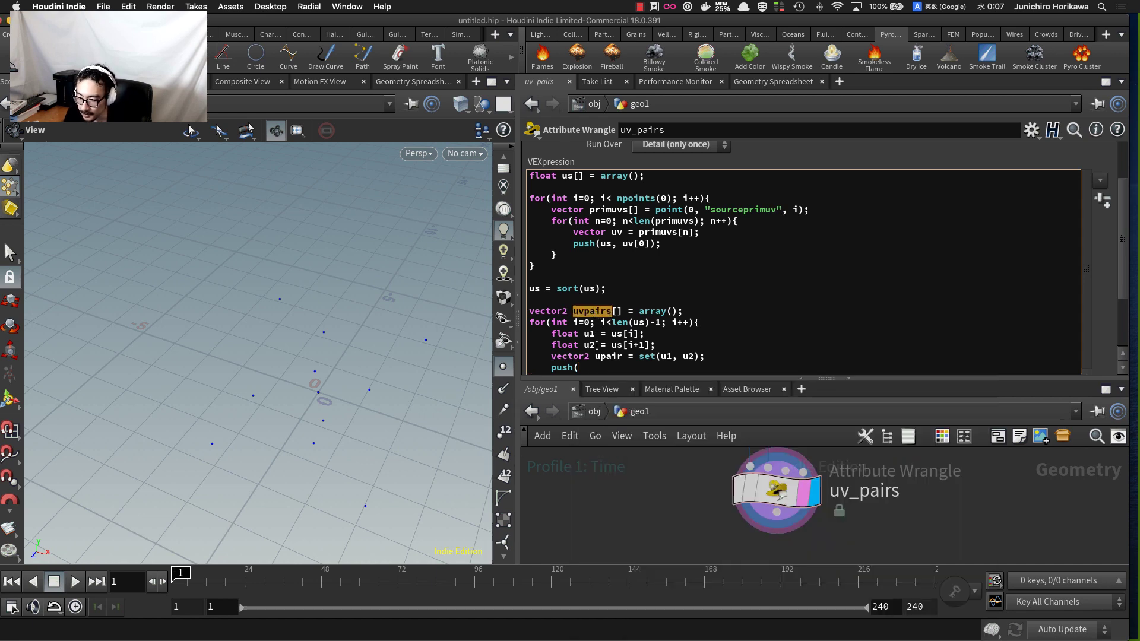
click(608, 368)
key(super+v)
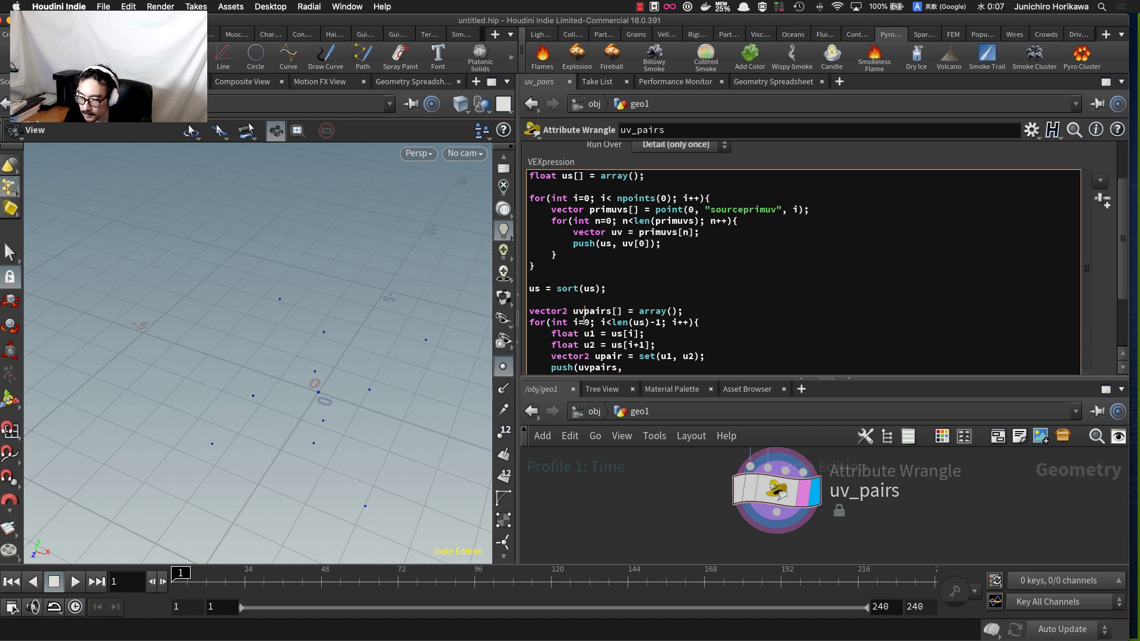
- Rename uvpairs to upairs in the array declaration and the push call, and complete the call as push(upairs, upair);
key(BackSpace)
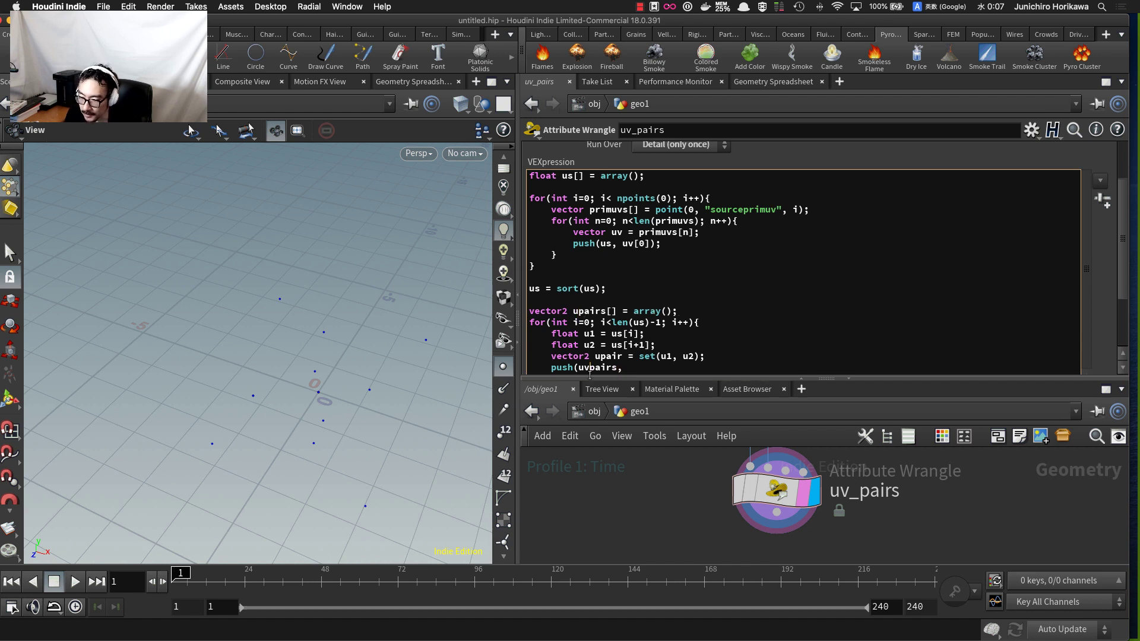
key(BackSpace)
text(pari)
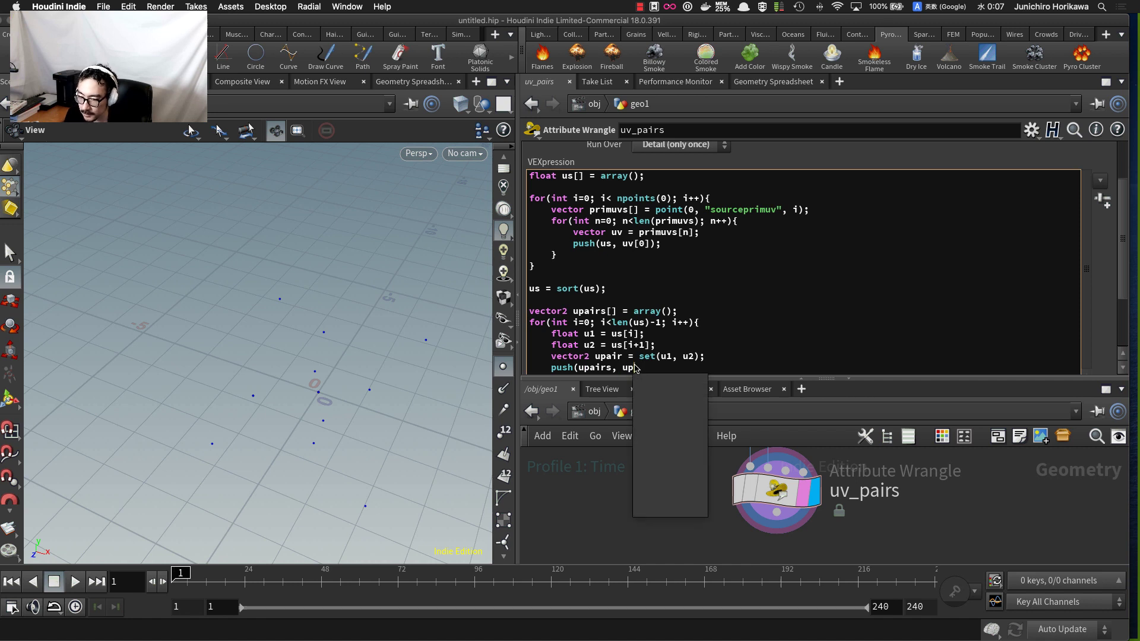
key(BackSpace)
key(BackSpace)
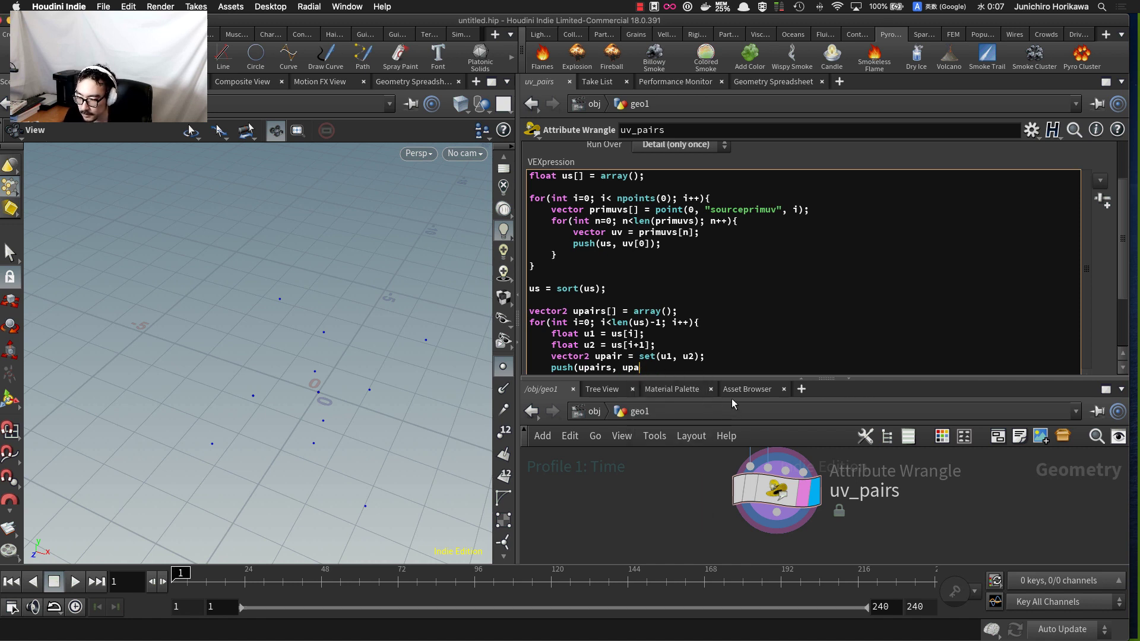
text(ir);)
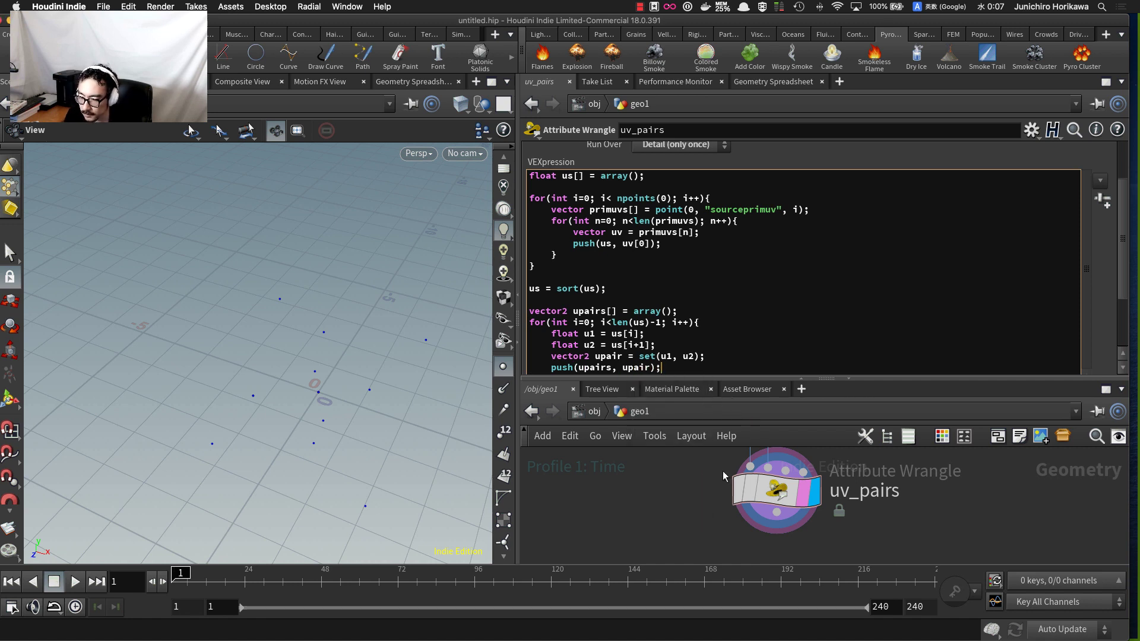
- Display the output of the lissajous node in the viewport
scroll(1106, 309, down, 3)
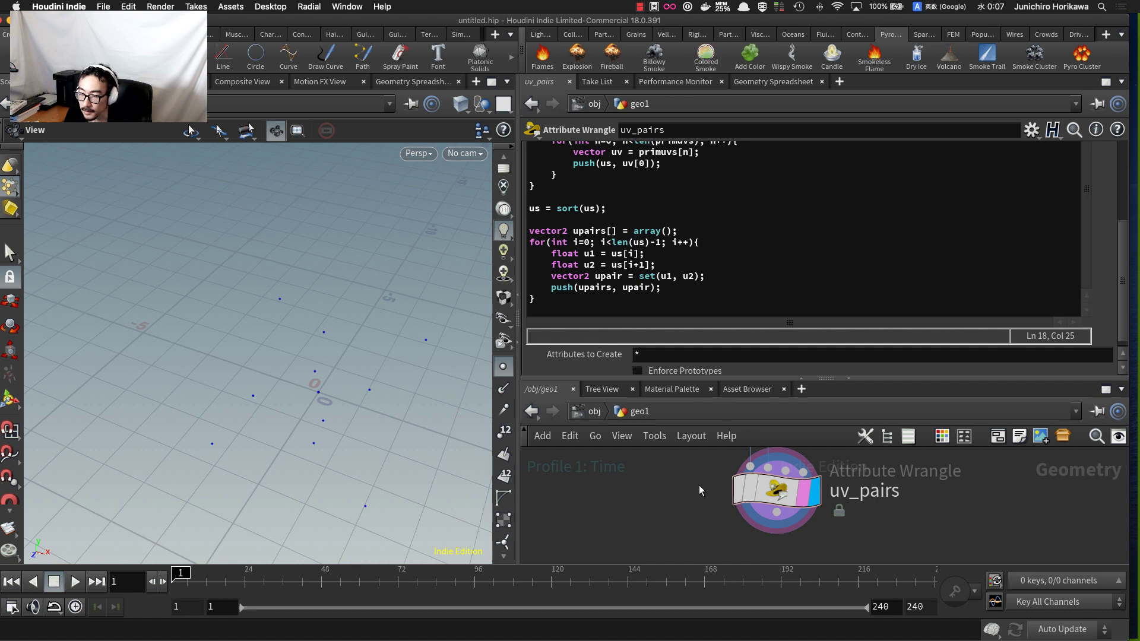
scroll(695, 487, down, 5)
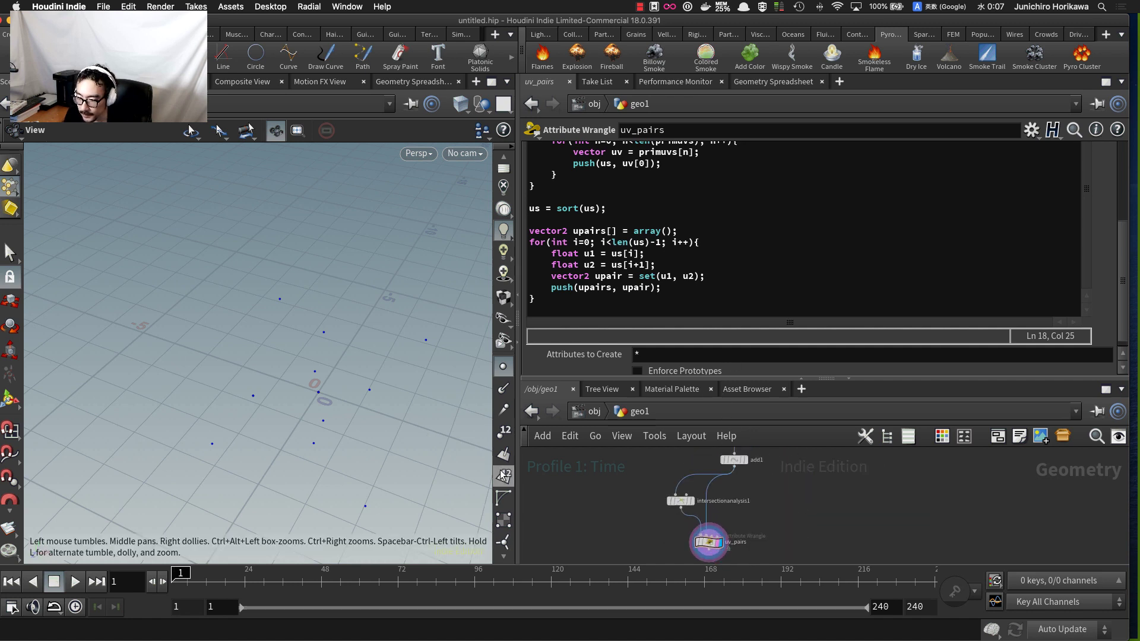
scroll(623, 486, down, 4)
middle_drag(625, 486, 629, 526)
scroll(688, 496, up, 6)
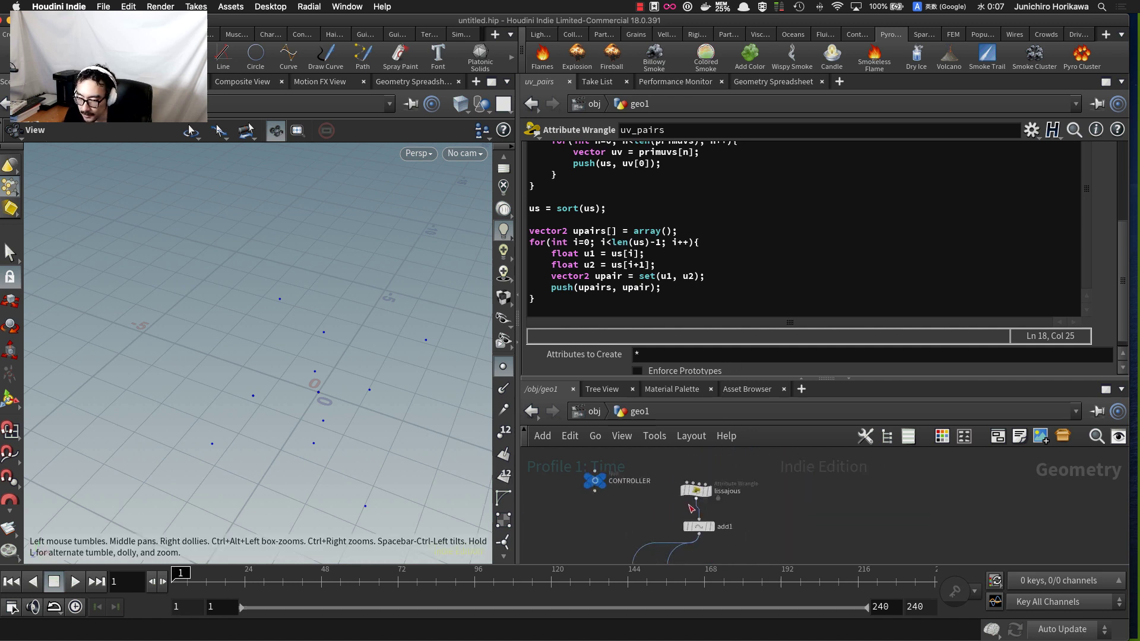
click(715, 489)
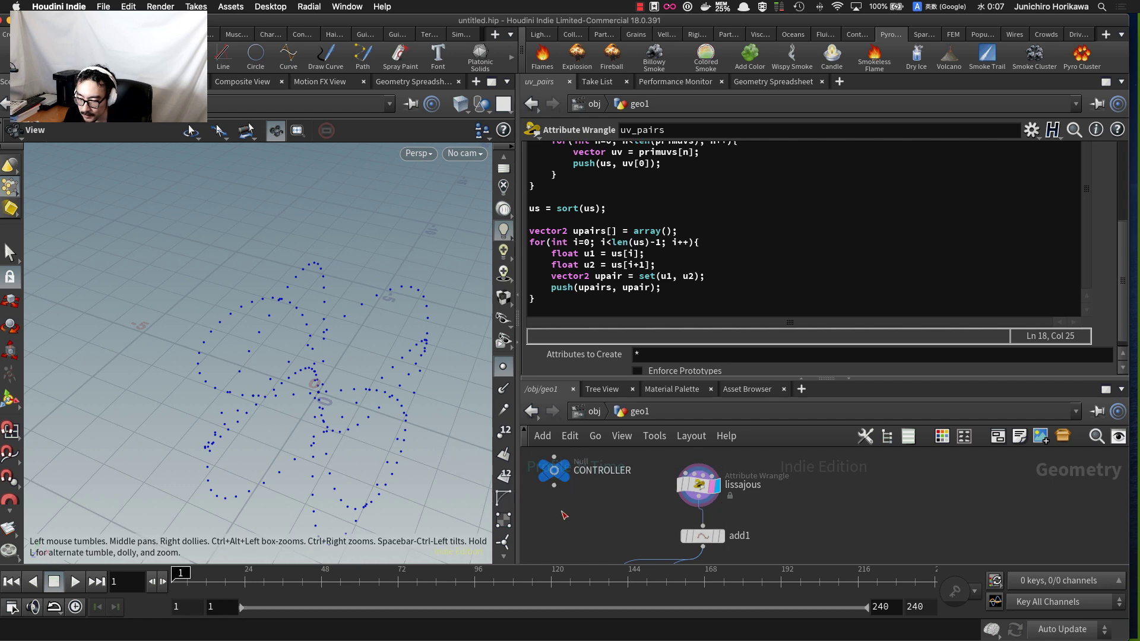
- Set Mx on the CONTROLLER null to 0 to simplify the Lissajous curve
click(555, 471)
drag(369, 380, 324, 358)
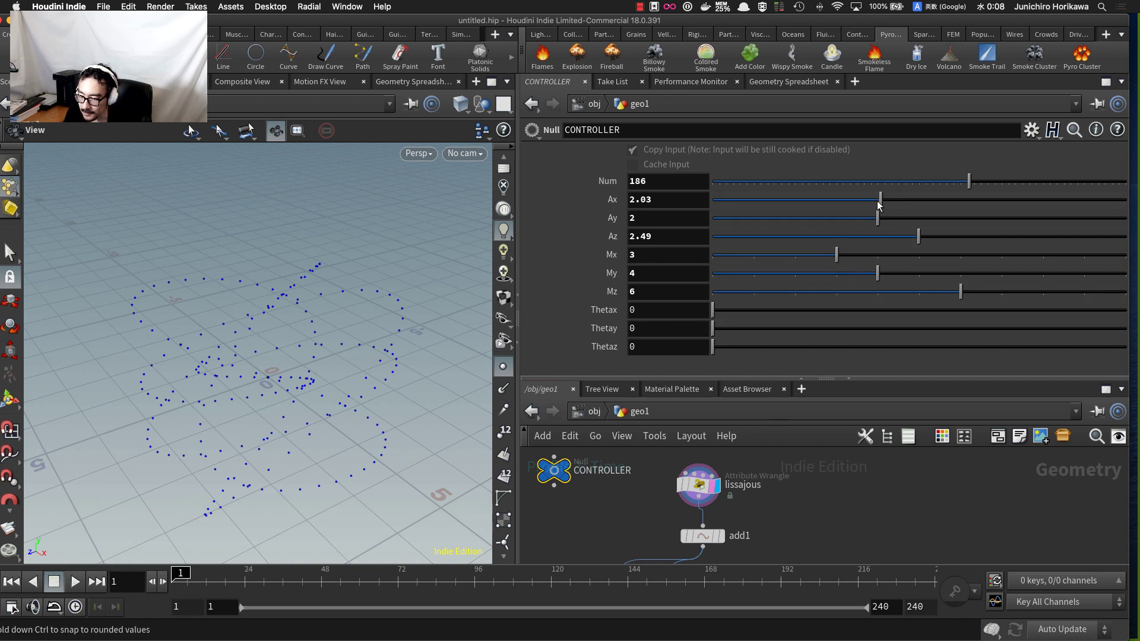
drag(846, 255, 710, 255)
drag(354, 290, 330, 356)
- Select add1 and display its output, with the viewport's point display turned off so only the curve shows
scroll(643, 516, down, 3)
middle_drag(643, 515, 651, 464)
scroll(682, 486, up, 3)
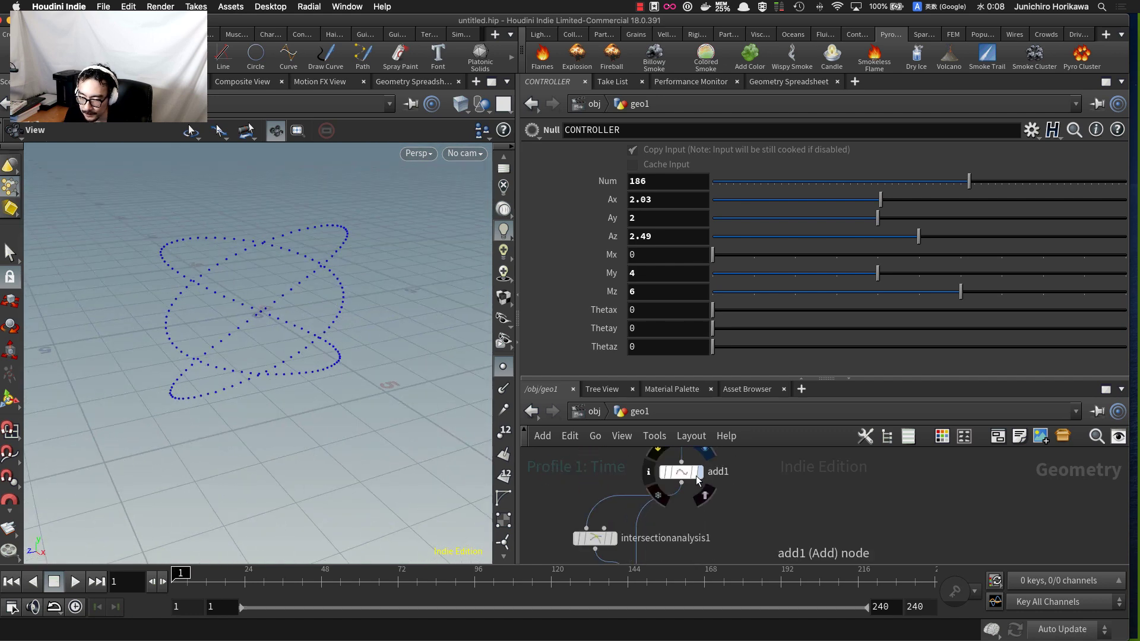
click(699, 473)
click(681, 474)
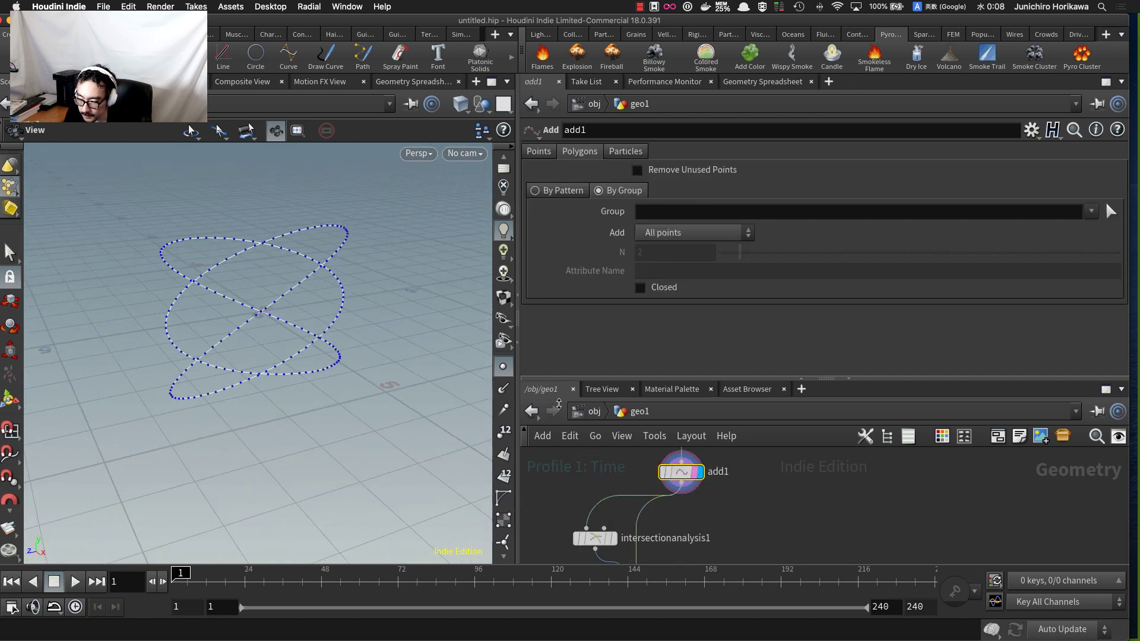
click(503, 367)
- Examine the curve and its crossings up close and from several angles
scroll(285, 309, up, 5)
scroll(284, 309, up, 3)
middle_drag(267, 257, 277, 318)
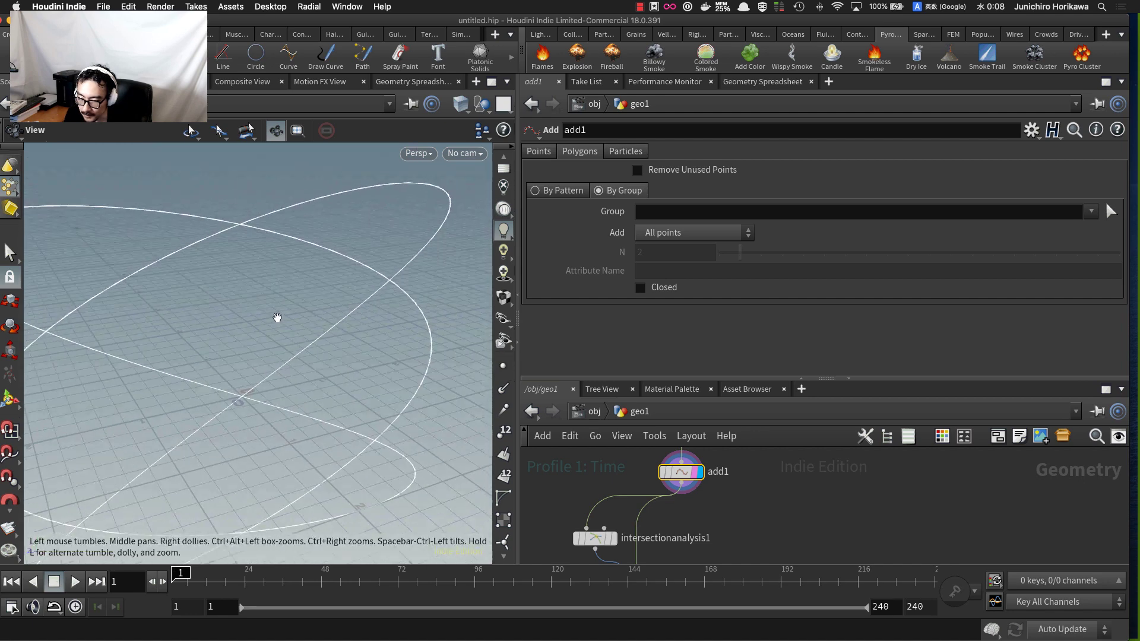
drag(277, 318, 224, 288)
middle_drag(224, 253, 246, 307)
drag(246, 307, 161, 291)
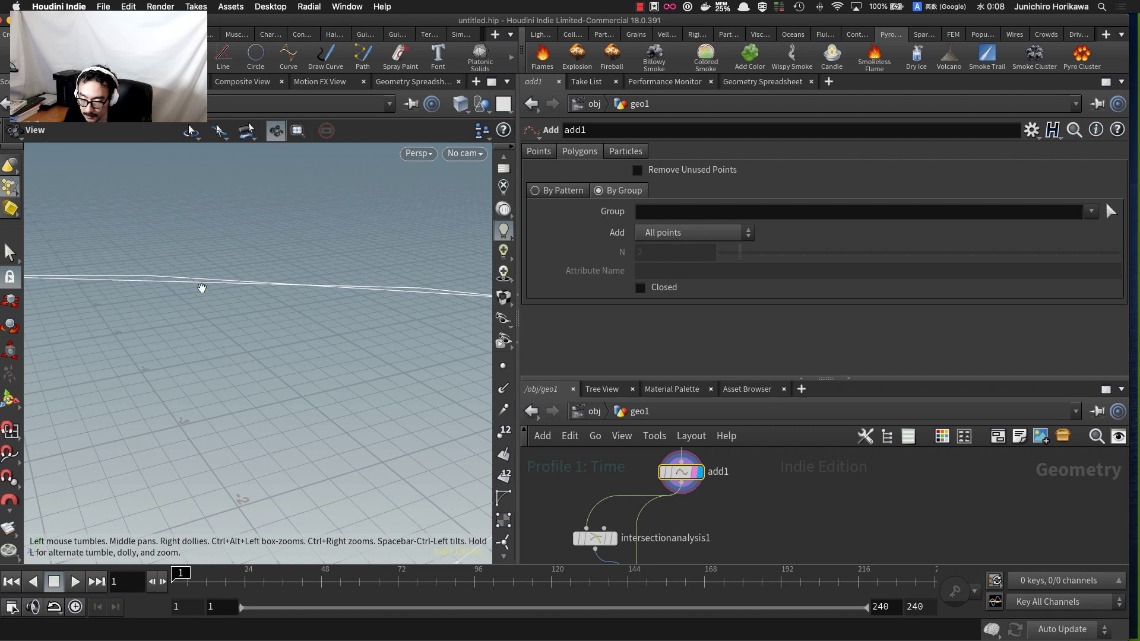
scroll(233, 288, down, 5)
scroll(223, 289, down, 4)
scroll(223, 289, down, 3)
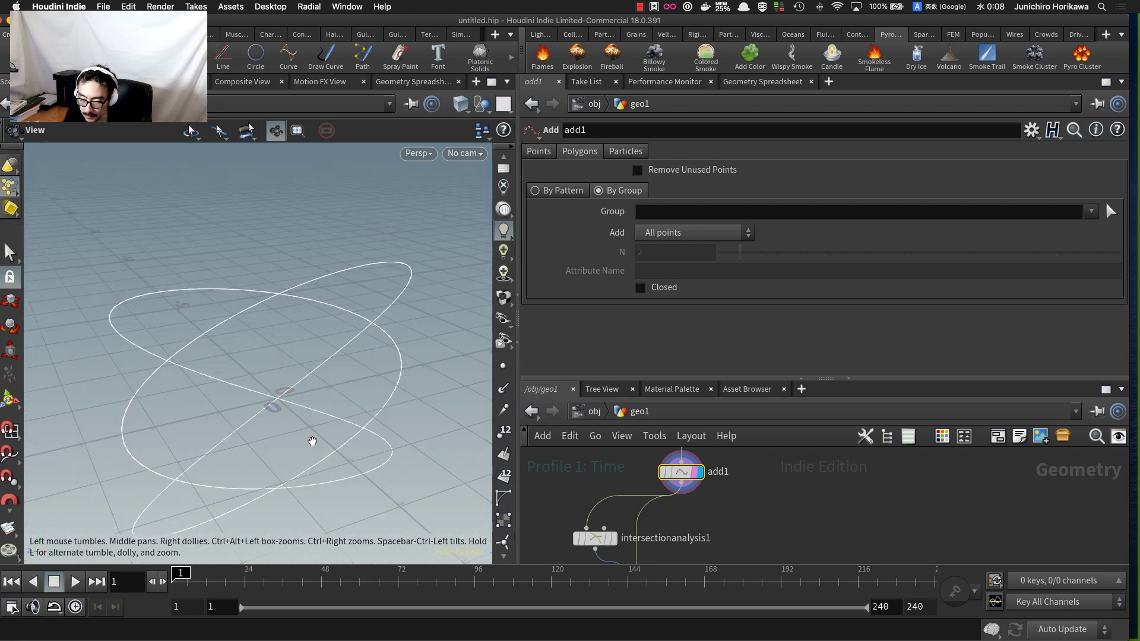
drag(356, 424, 318, 368)
scroll(318, 368, down, 3)
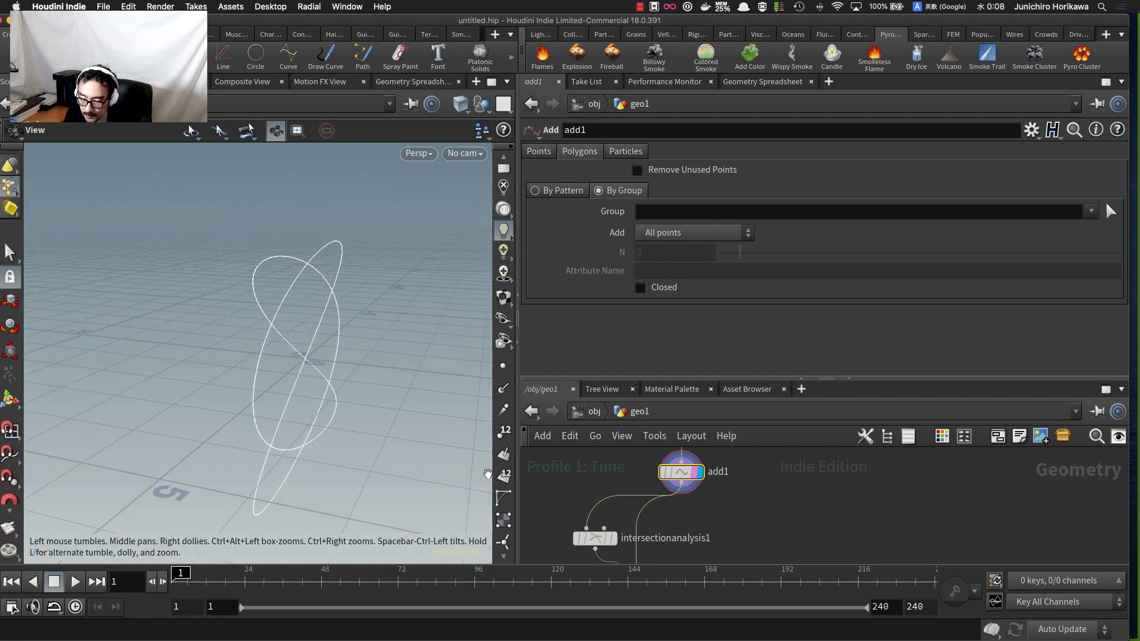
- Select intersectionanalysis1 and display its output to view the detected intersection points from another angle
scroll(596, 492, down, 4)
scroll(603, 526, up, 8)
click(637, 508)
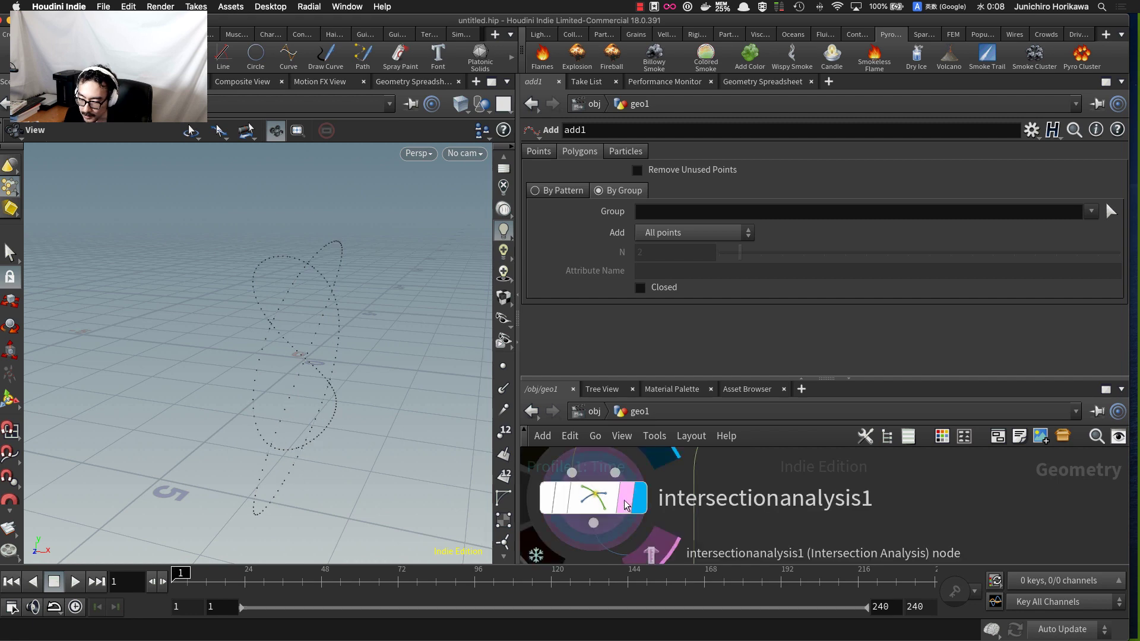
click(599, 501)
mouse_move(362, 406)
mouse_down()
mouse_move(274, 387)
mouse_move(358, 415)
mouse_up()
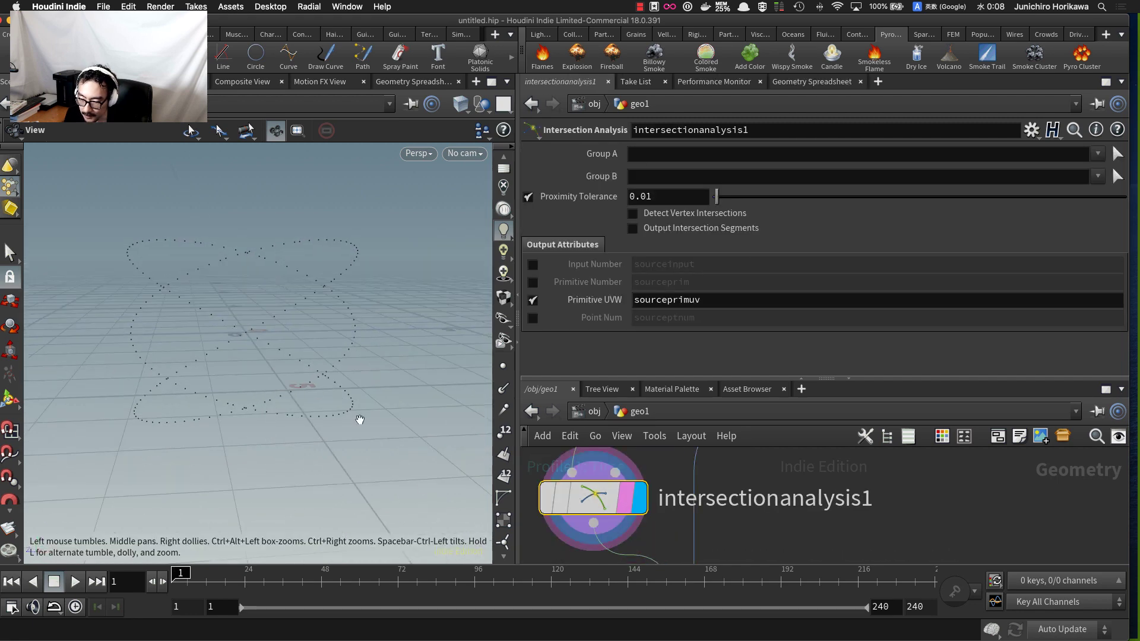
scroll(600, 494, down, 5)
scroll(630, 528, up, 3)
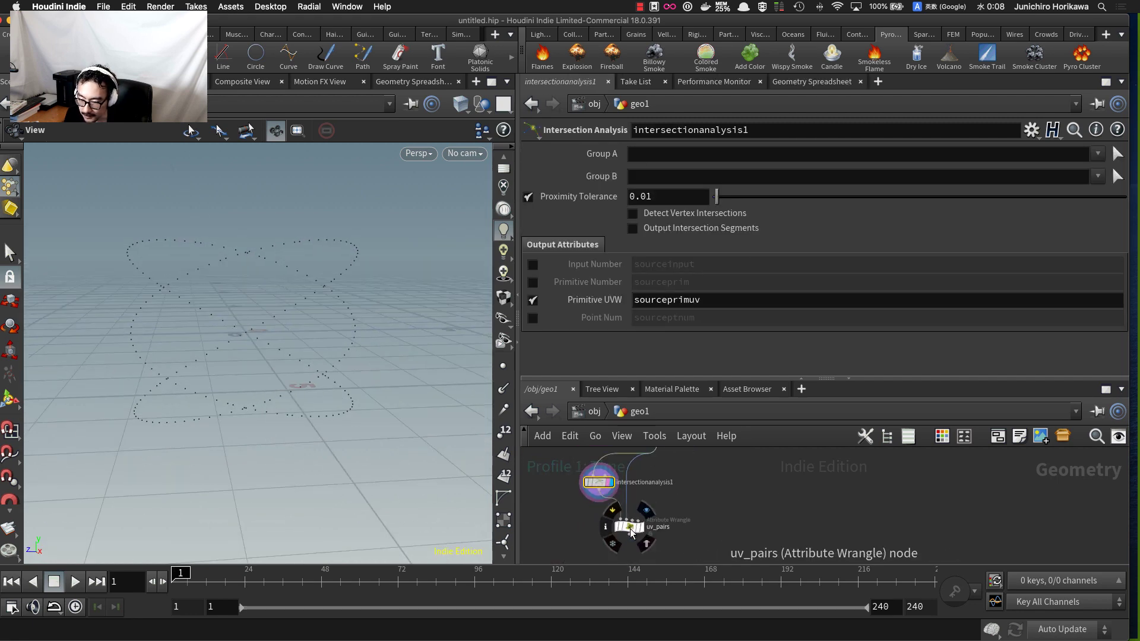
- Examine the intersection points up close and read the node information of intersectionanalysis1
scroll(631, 530, up, 5)
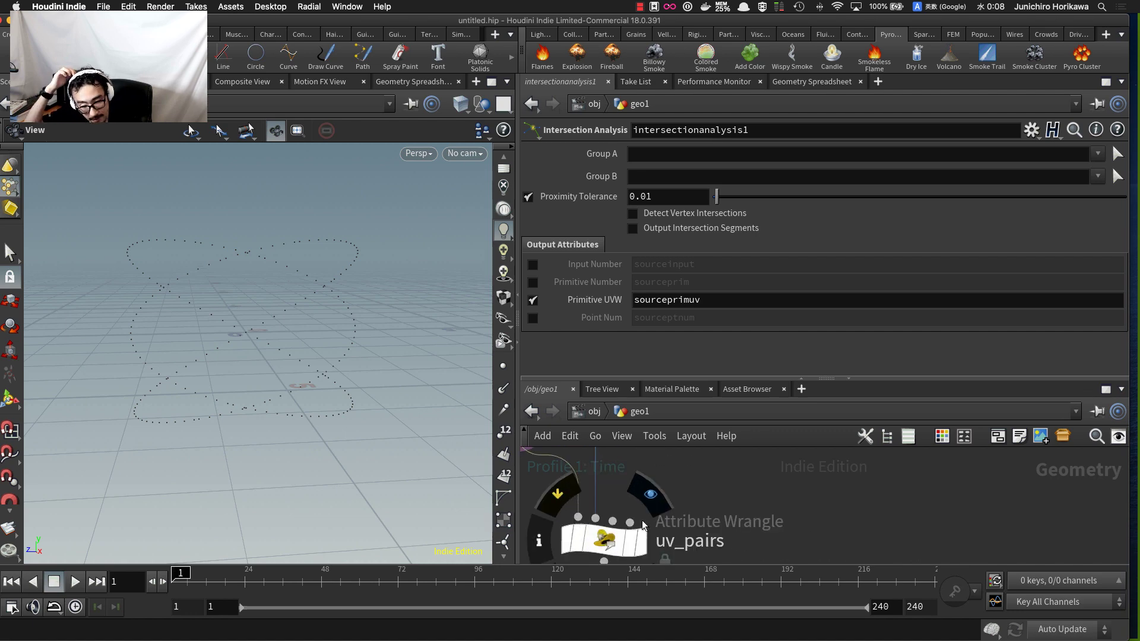
scroll(632, 531, down, 2)
scroll(326, 338, up, 1)
scroll(258, 318, up, 6)
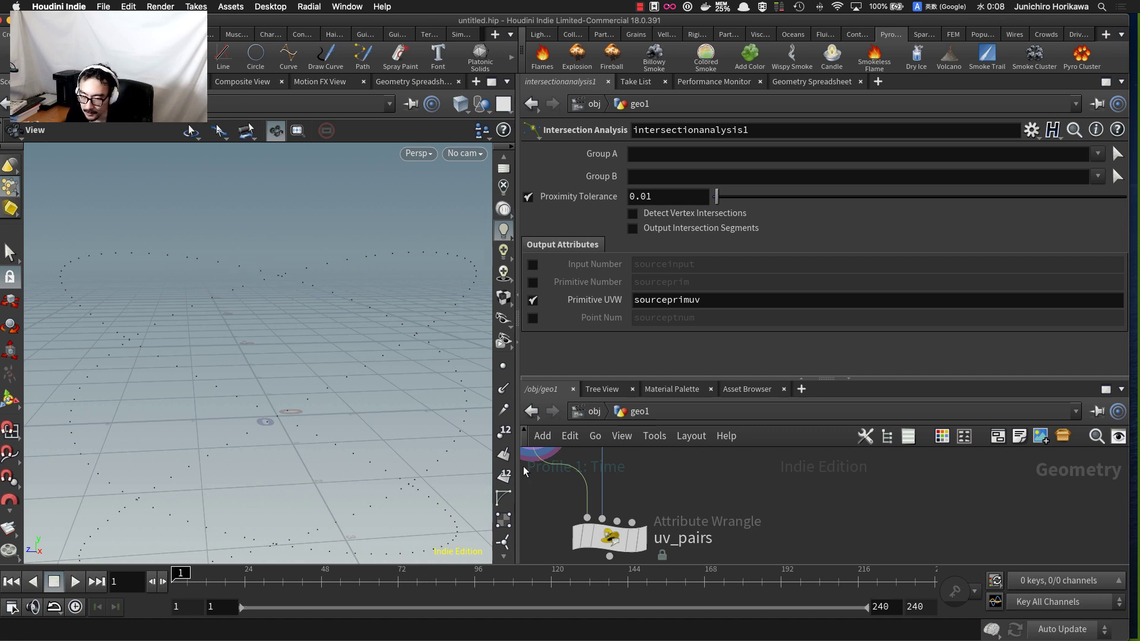
scroll(678, 494, down, 2)
scroll(220, 312, down, 3)
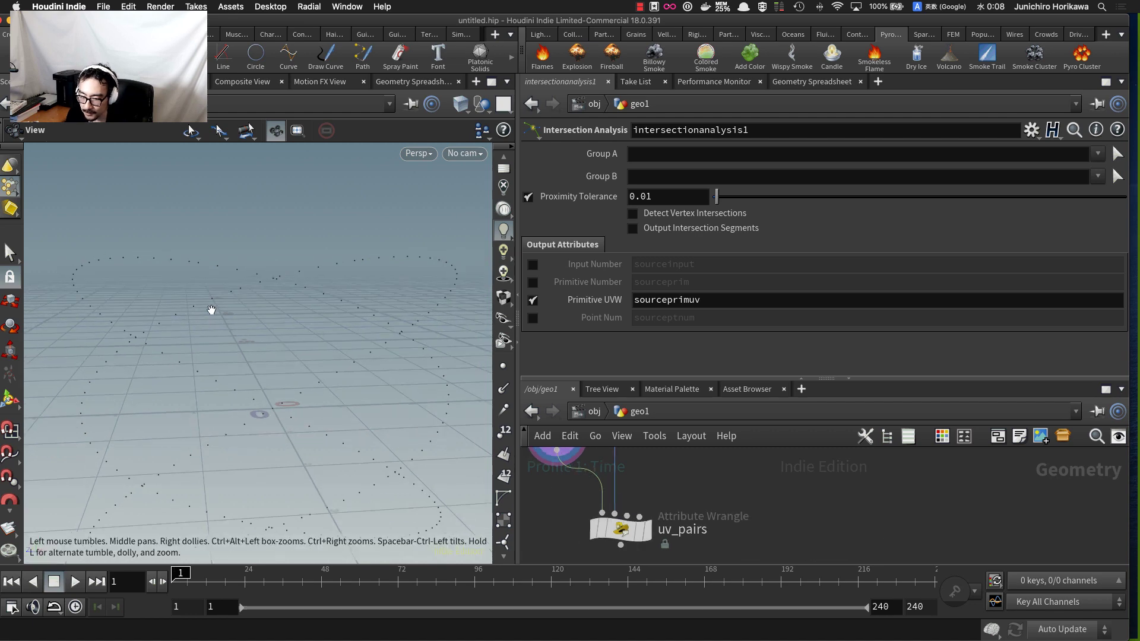
middle_drag(649, 496, 674, 552)
middle_click(583, 492)
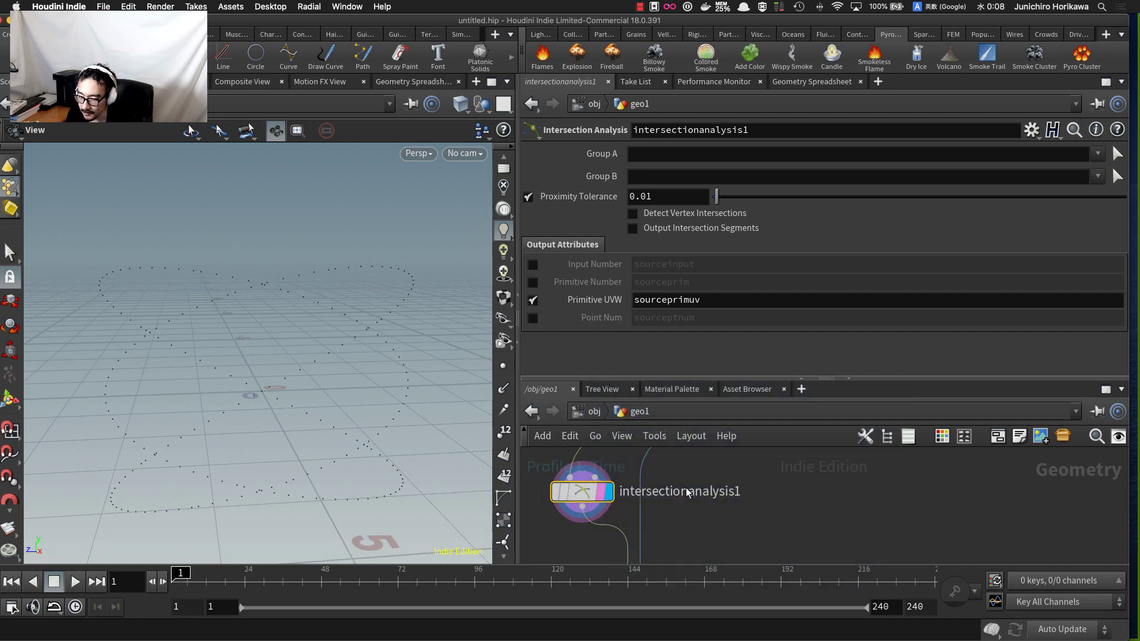
- Read the point and primitive counts in the node information of add1
scroll(687, 491, down, 4)
middle_drag(720, 476, 702, 534)
scroll(689, 503, up, 3)
middle_click(674, 499)
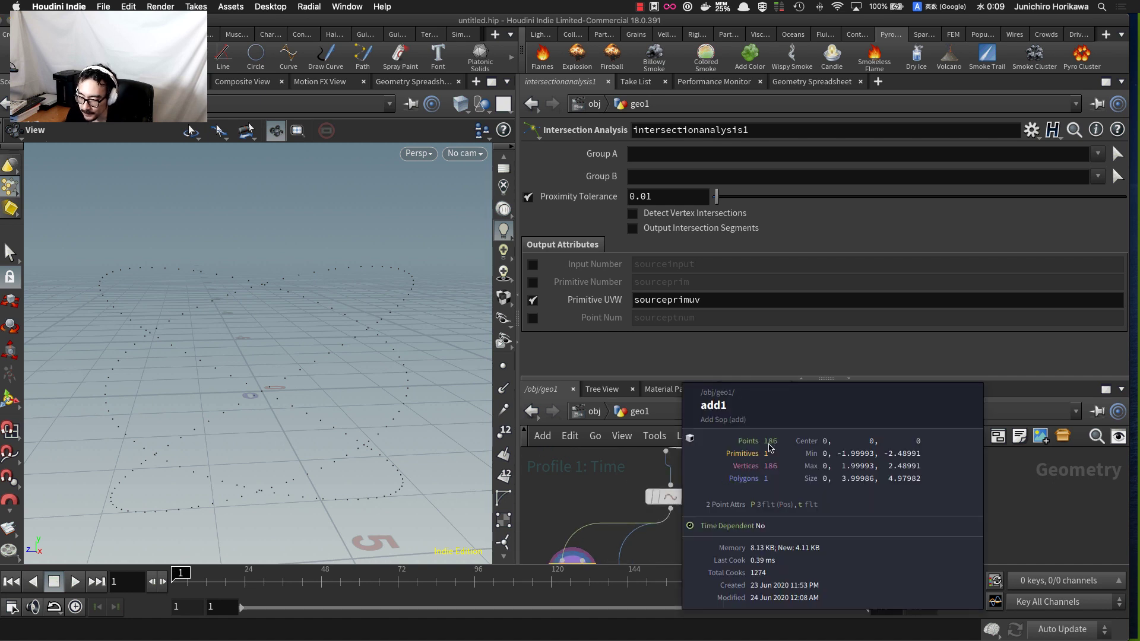
scroll(680, 481, down, 5)
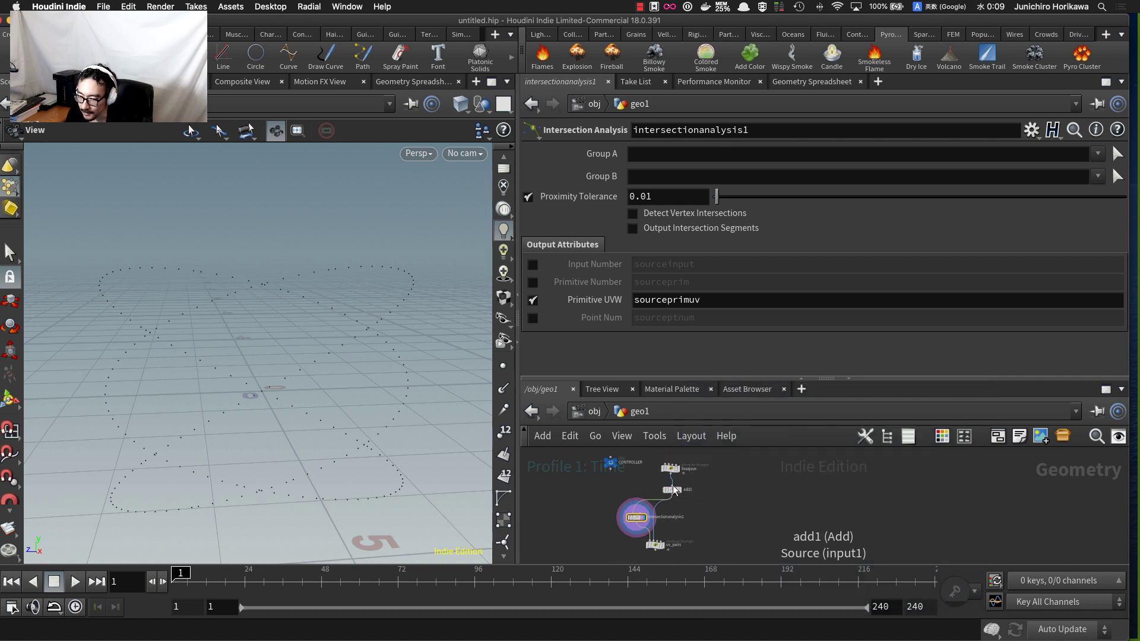
- Select the uv_pairs wrangle, display its output and place the text cursor at the end of its VEX code
scroll(674, 537, up, 4)
middle_drag(675, 537, 685, 504)
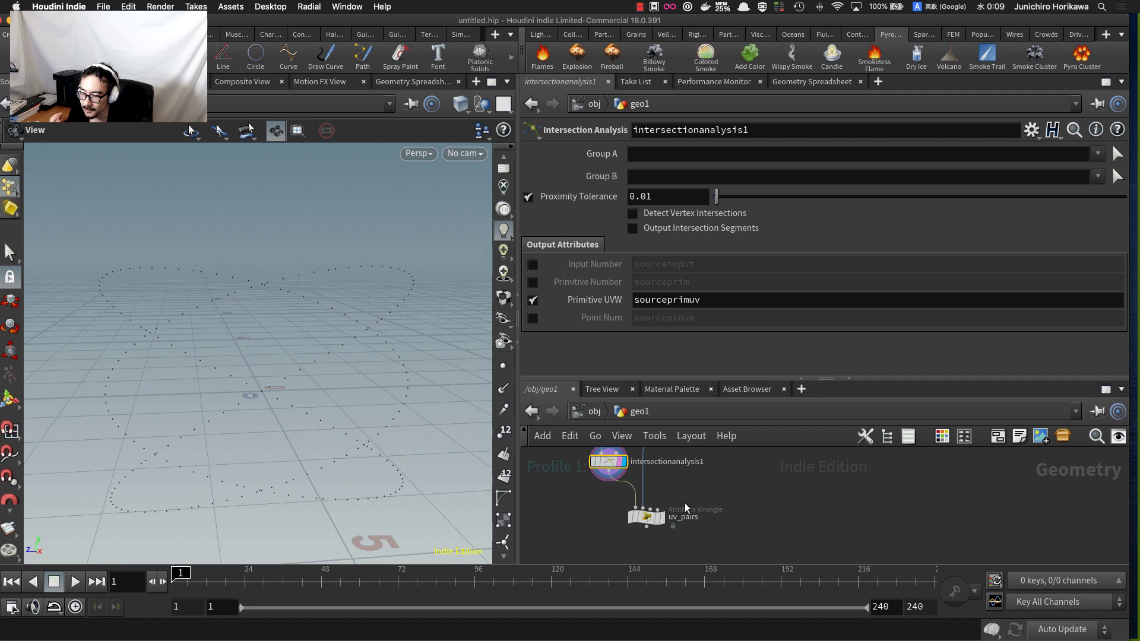
scroll(596, 514, up, 5)
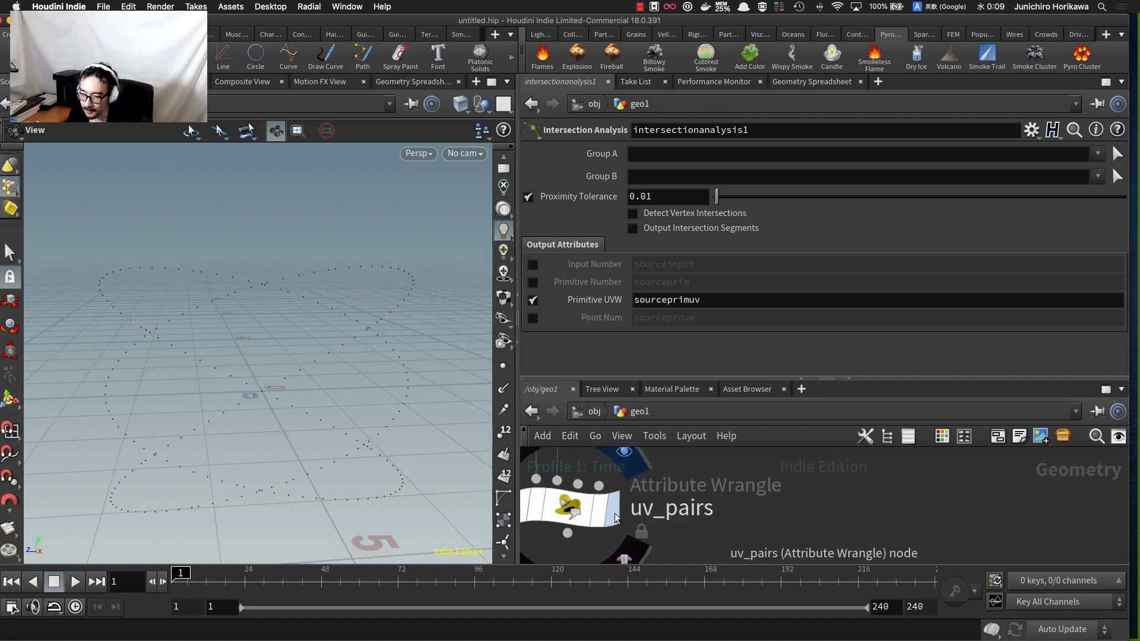
click(596, 514)
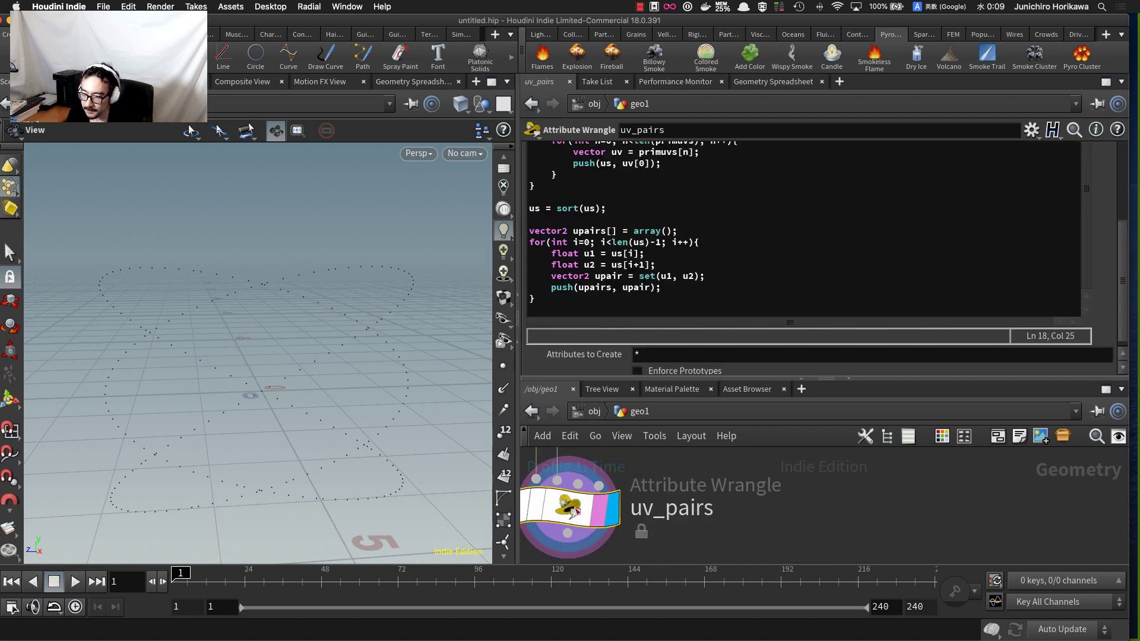
click(667, 309)
scroll(694, 483, down, 5)
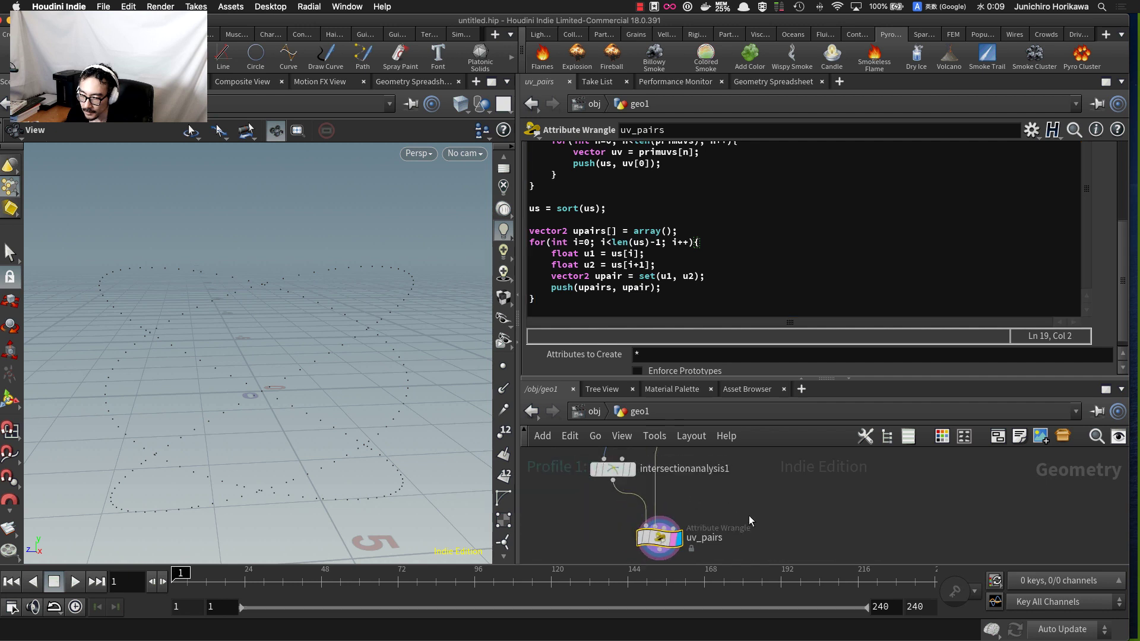
- Set Mx on the CONTROLLER null to 2
scroll(750, 515, down, 5)
middle_drag(749, 496, 735, 558)
scroll(698, 478, up, 5)
click(571, 478)
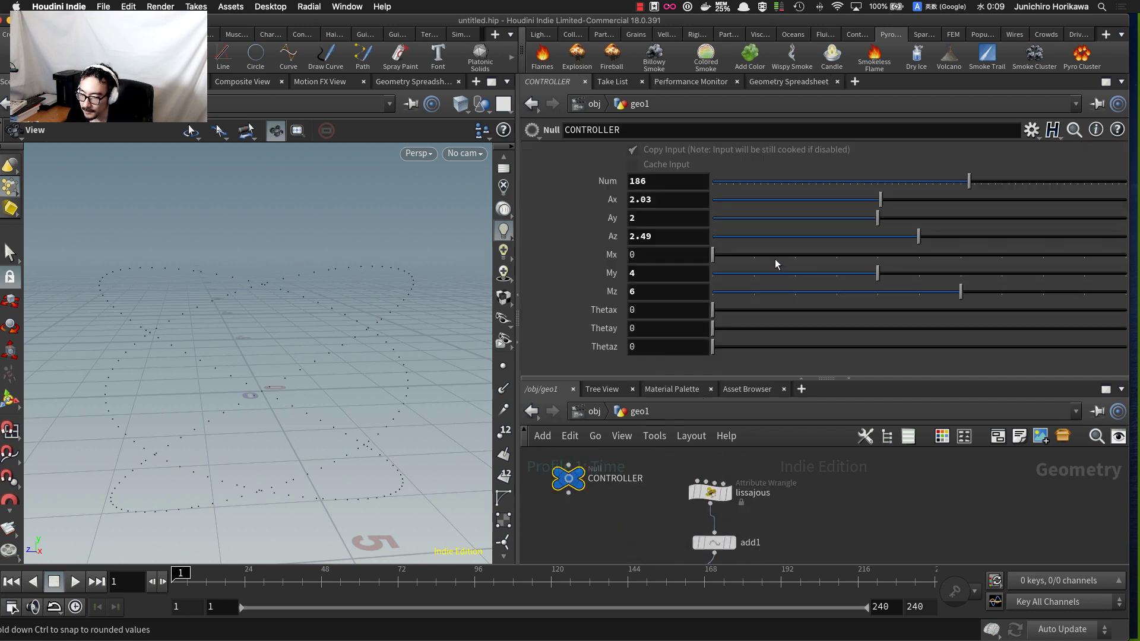
drag(776, 260, 782, 258)
scroll(796, 459, down, 5)
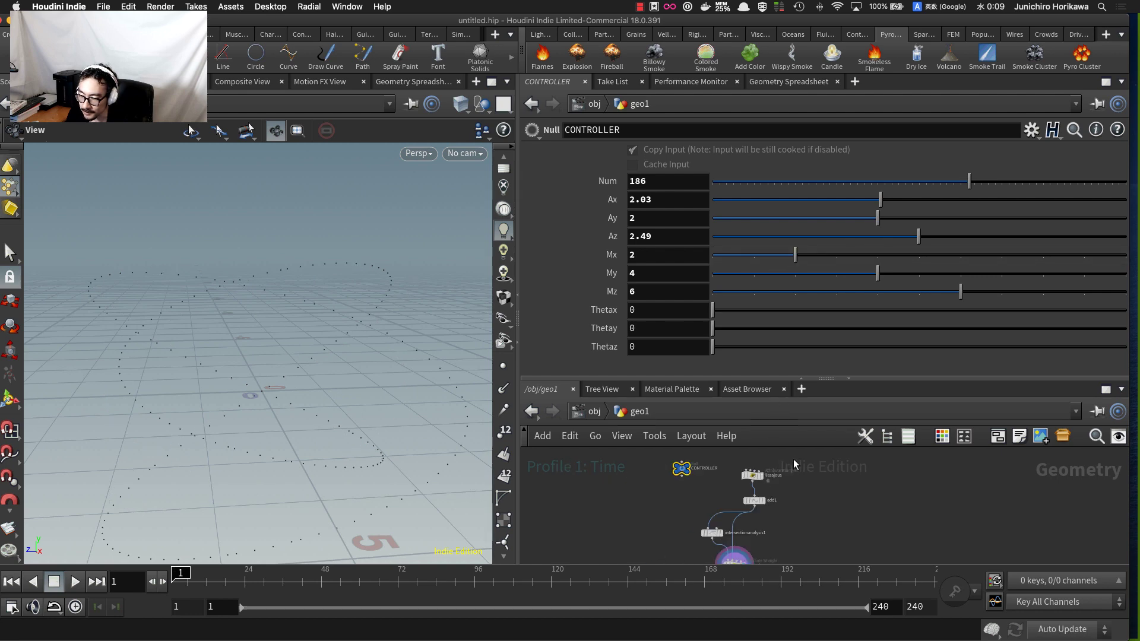
- View the changed curve from another angle and check the node information of add1
drag(280, 386, 365, 385)
scroll(734, 506, down, 5)
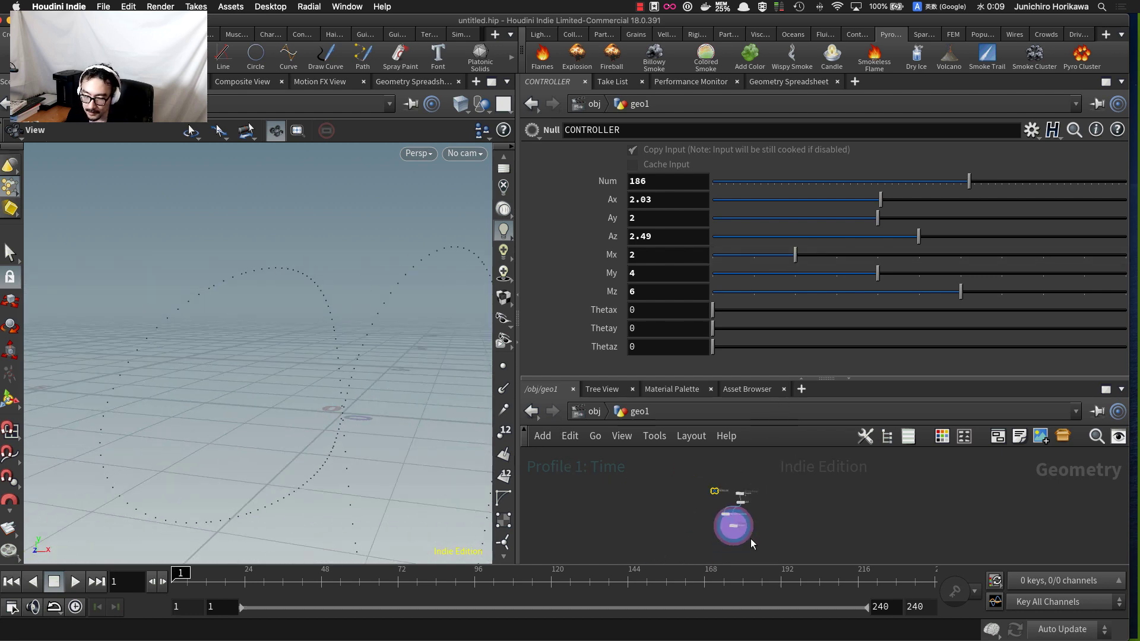
scroll(750, 539, up, 5)
scroll(746, 489, up, 4)
middle_drag(738, 481, 752, 561)
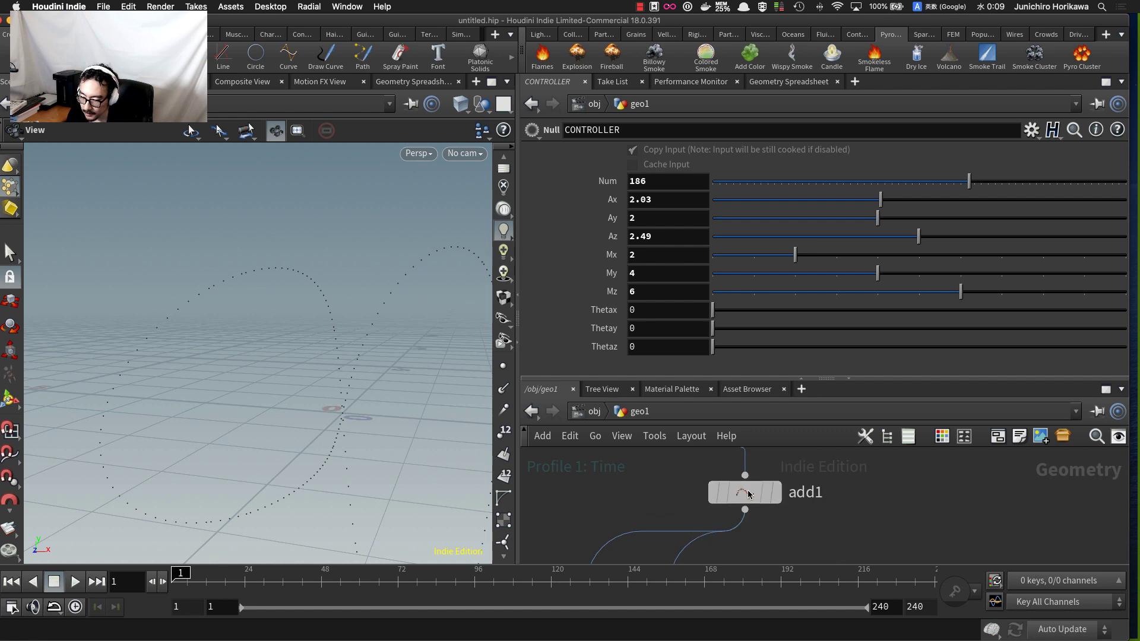
middle_click(749, 494)
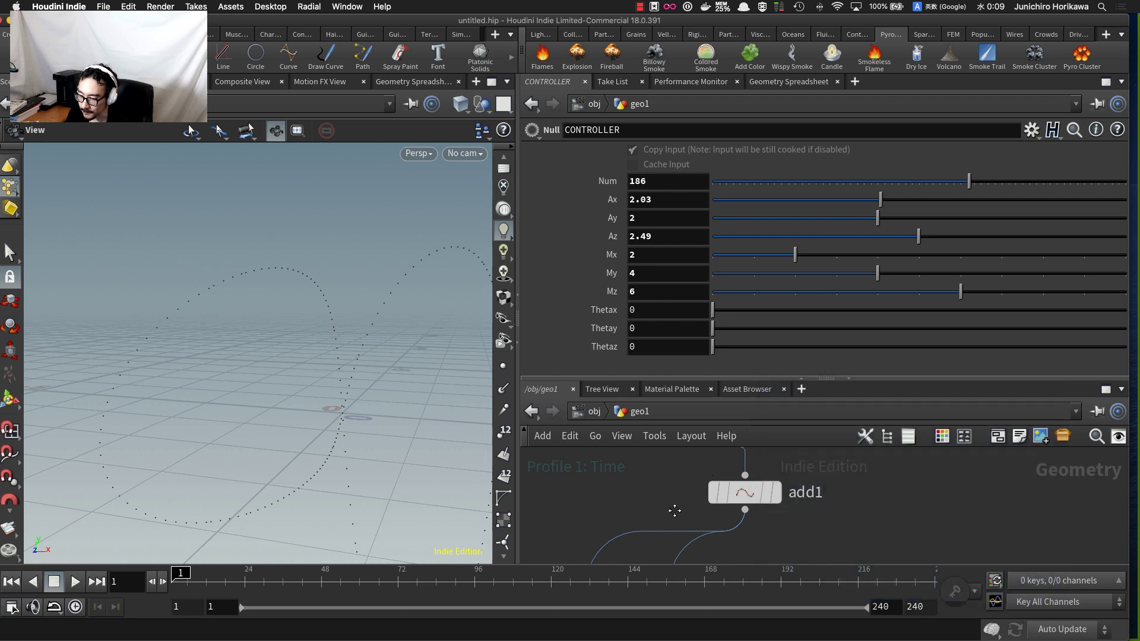
- Check the node information of intersectionanalysis1 and display its output, viewing the points from above
middle_drag(675, 509, 684, 464)
scroll(652, 483, down, 5)
scroll(637, 516, up, 3)
middle_click(637, 516)
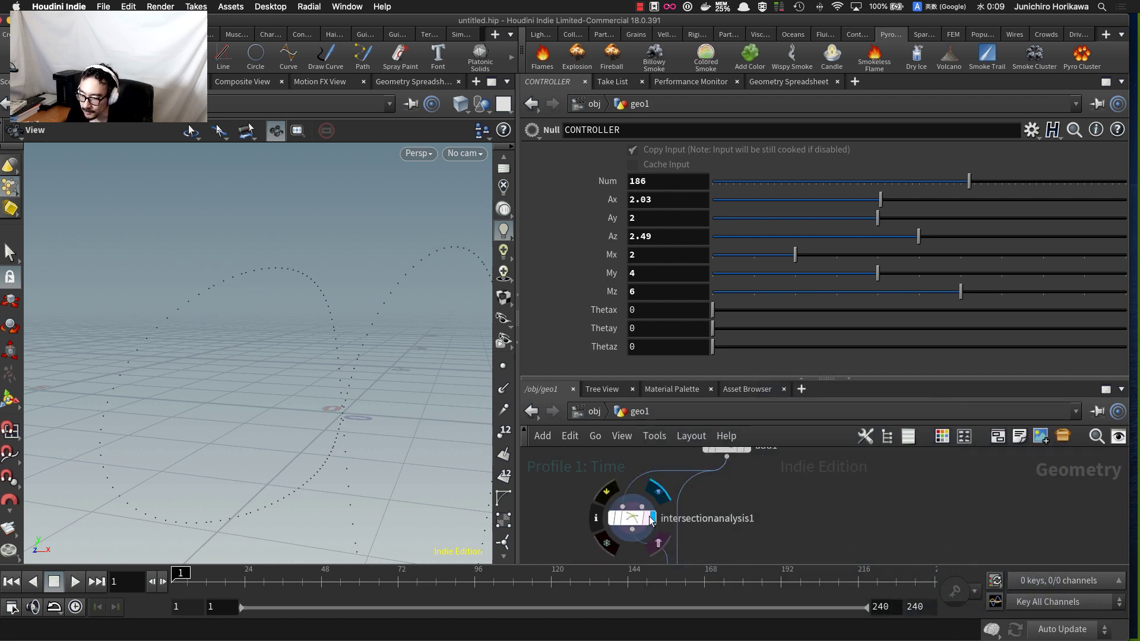
scroll(389, 386, down, 5)
drag(390, 386, 407, 409)
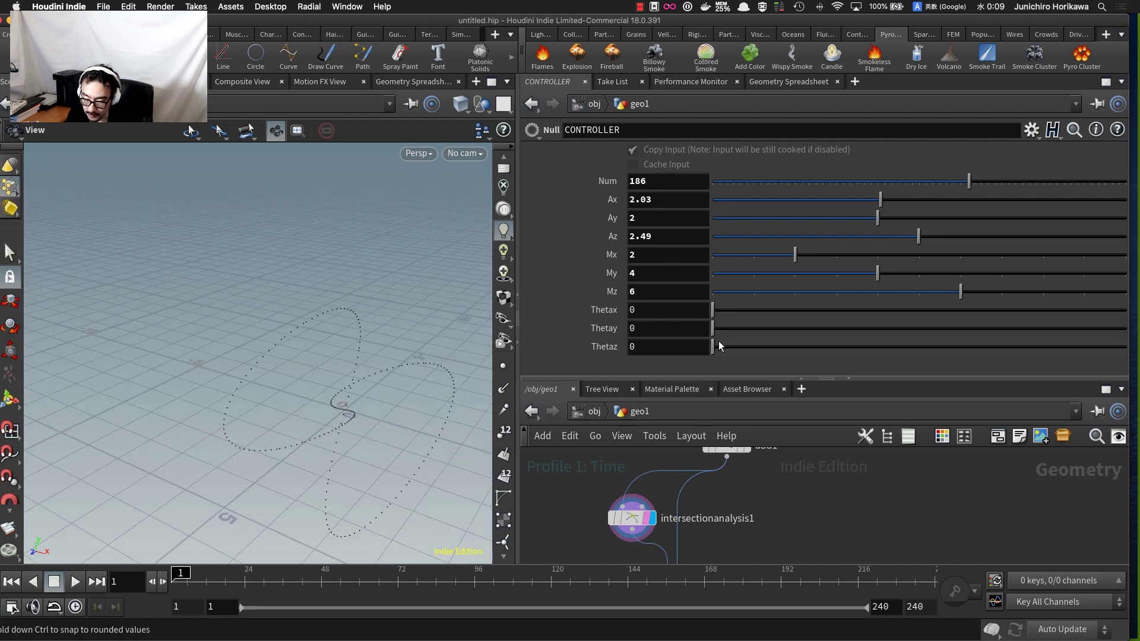
- Set Mx on the CONTROLLER null to 3 and view the resulting intersection points
scroll(737, 532, down, 6)
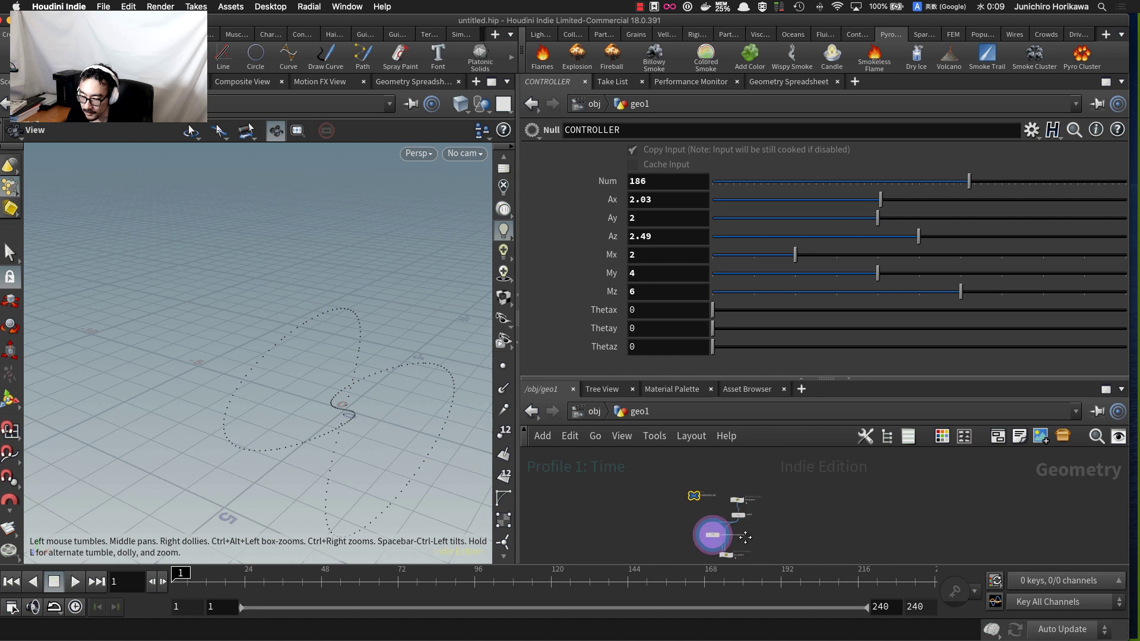
scroll(711, 476, up, 4)
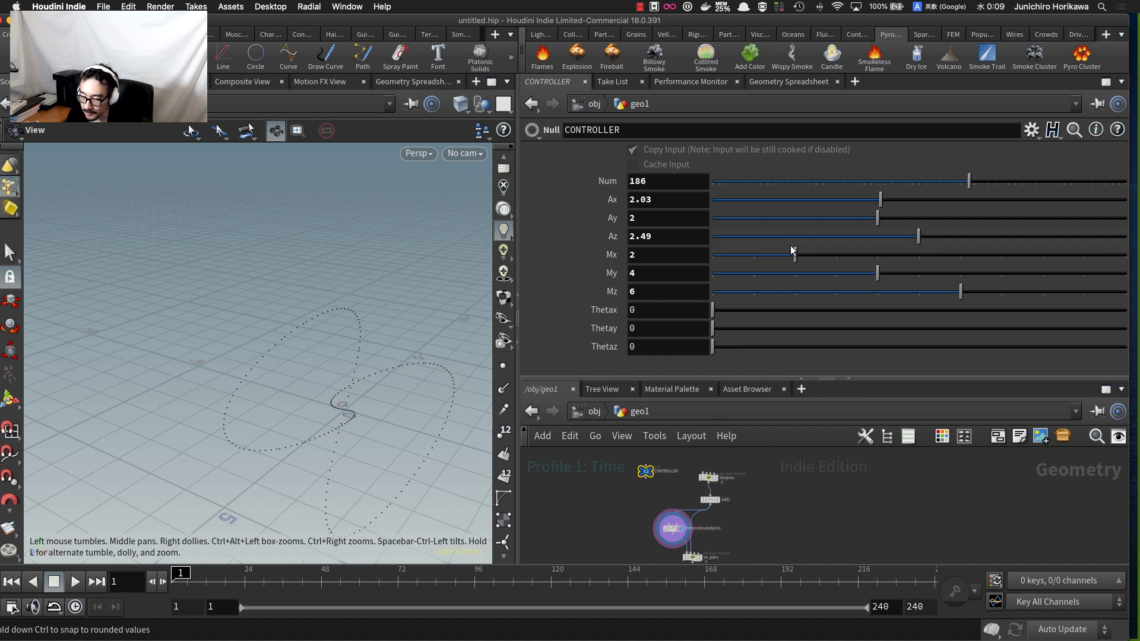
drag(797, 254, 837, 254)
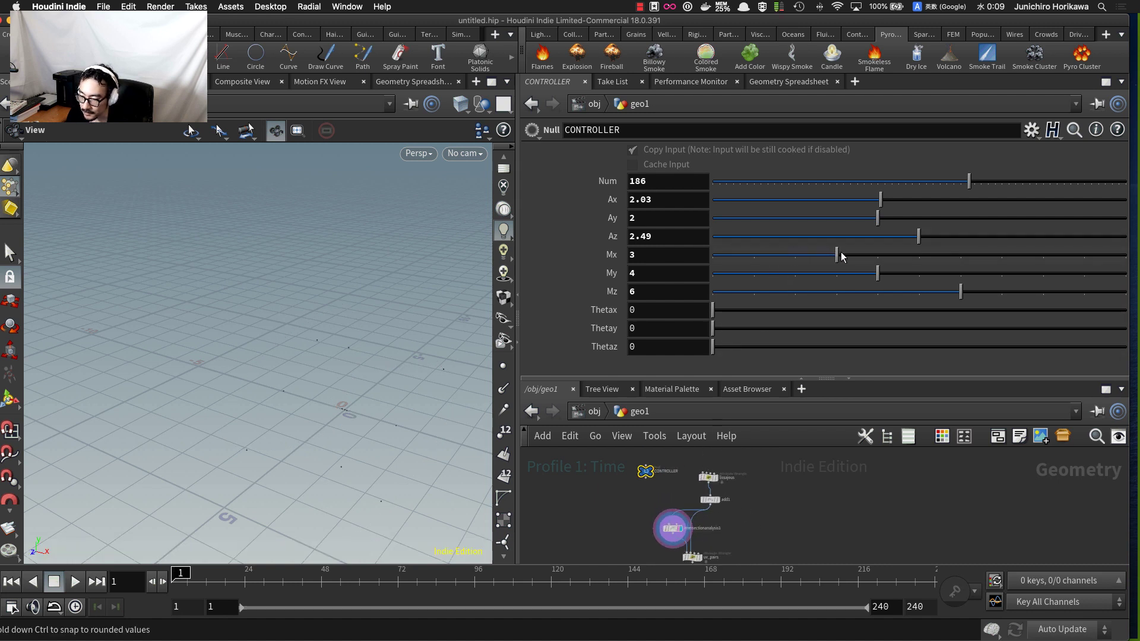
scroll(301, 319, down, 5)
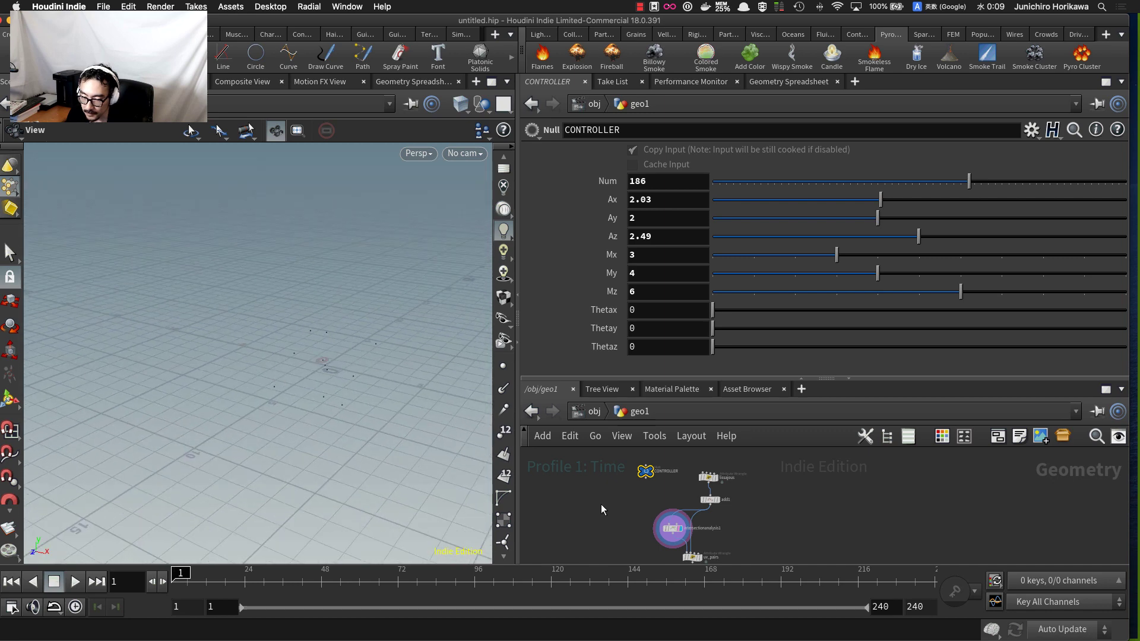
- Compare the point counts in the node information of intersectionanalysis1 and add1
scroll(677, 530, up, 3)
scroll(677, 530, up, 6)
middle_click(676, 530)
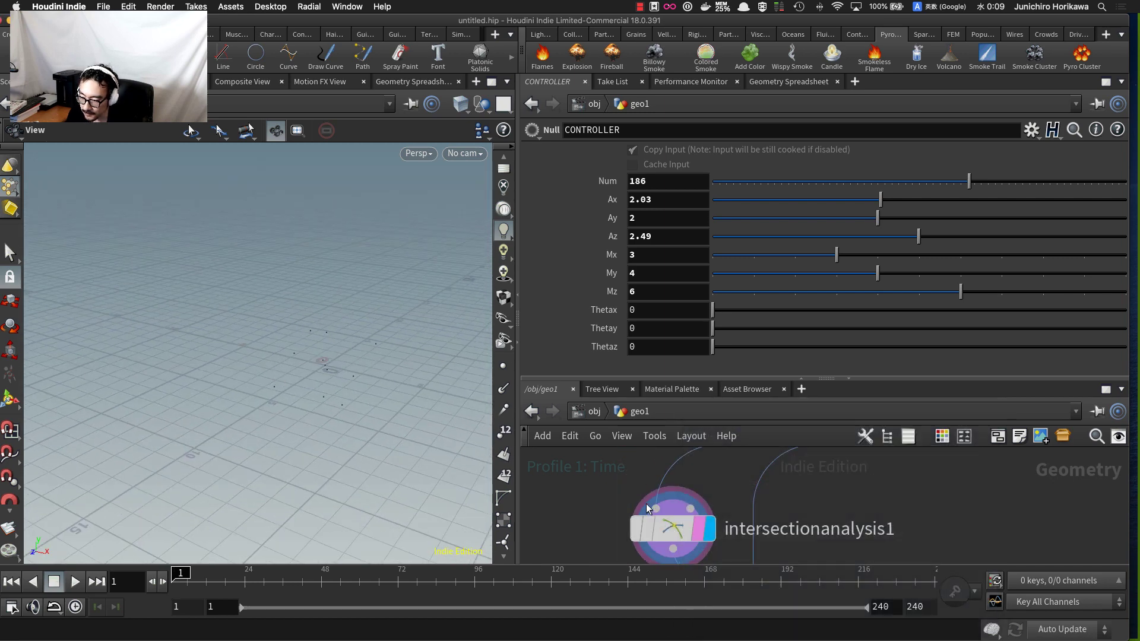
scroll(810, 489, down, 4)
middle_drag(810, 489, 762, 537)
middle_click(713, 506)
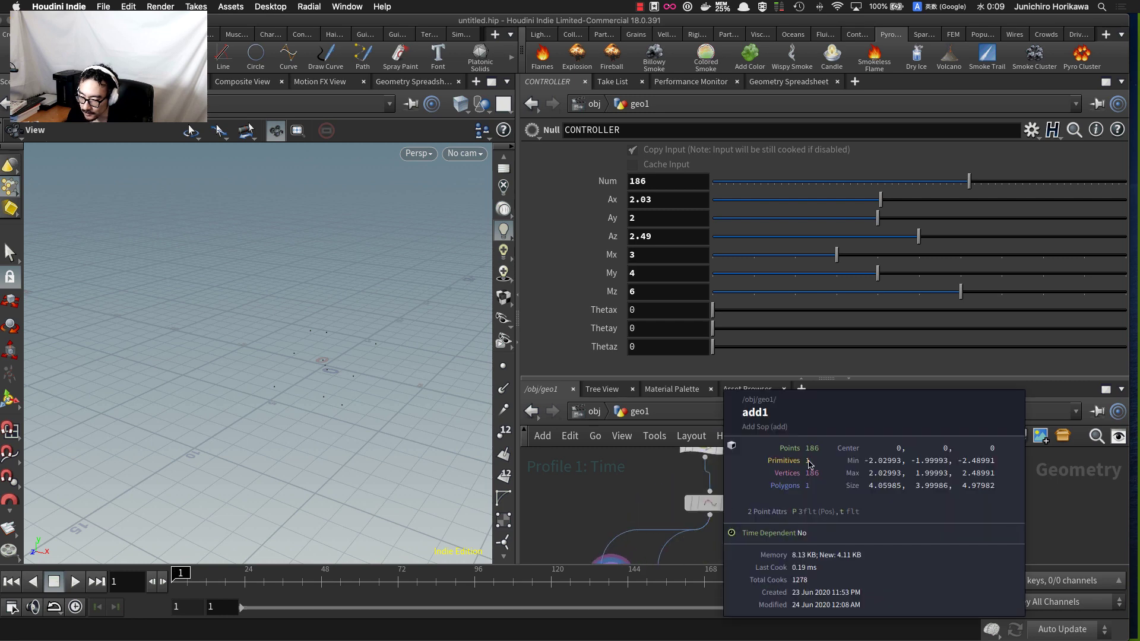
scroll(588, 497, down, 4)
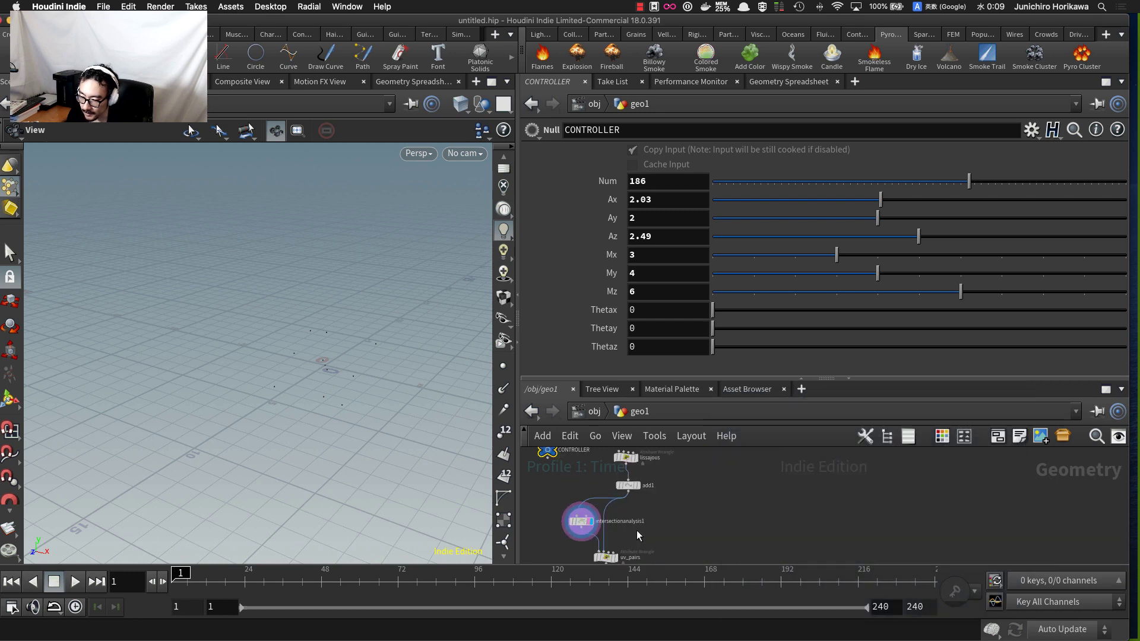
- Select the uv_pairs wrangle, display its output and place the text cursor at the end of its VEX code
middle_drag(619, 550, 649, 508)
scroll(650, 509, up, 3)
click(646, 533)
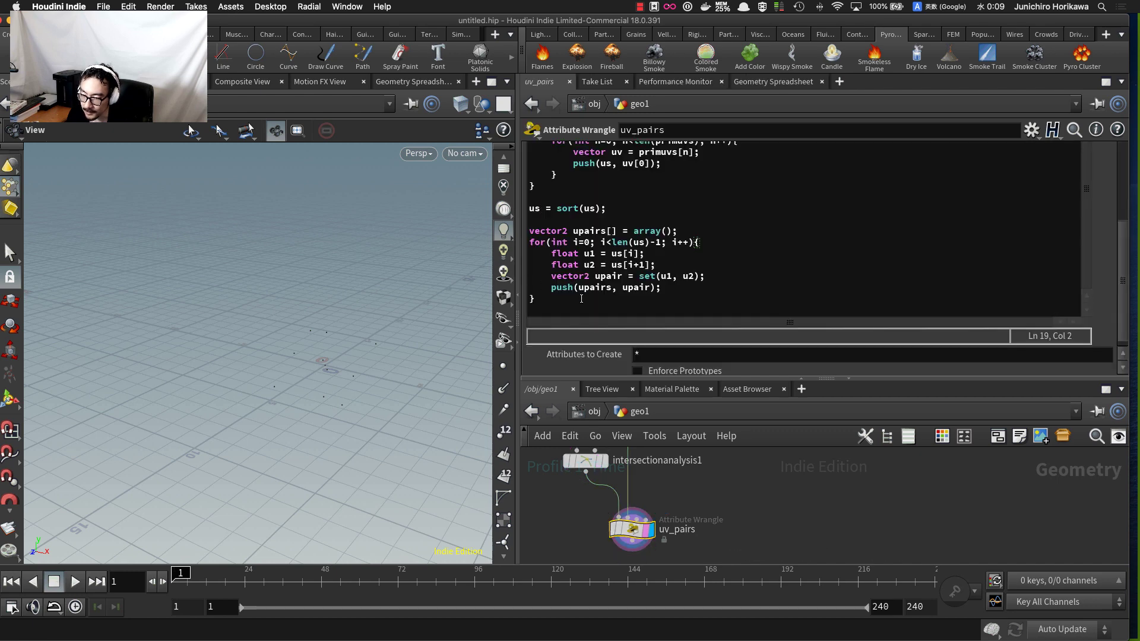
click(573, 303)
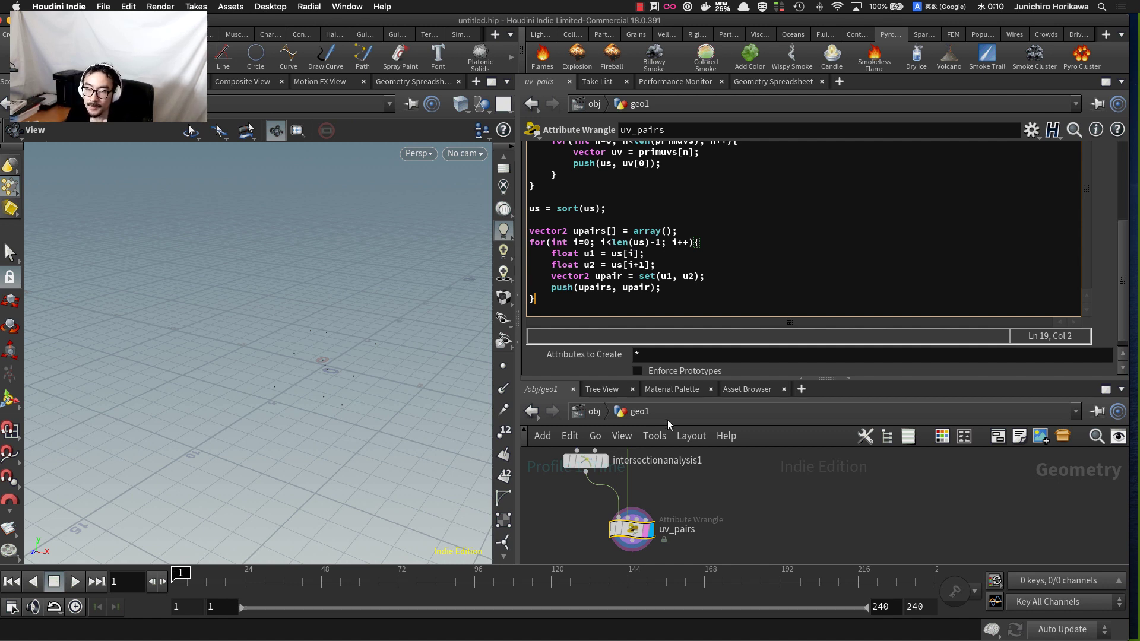
- Add an if block with the condition npoints(0) < npoints(1) below the for loop in the uv_pairs code
scroll(675, 466, down, 5)
scroll(675, 482, up, 5)
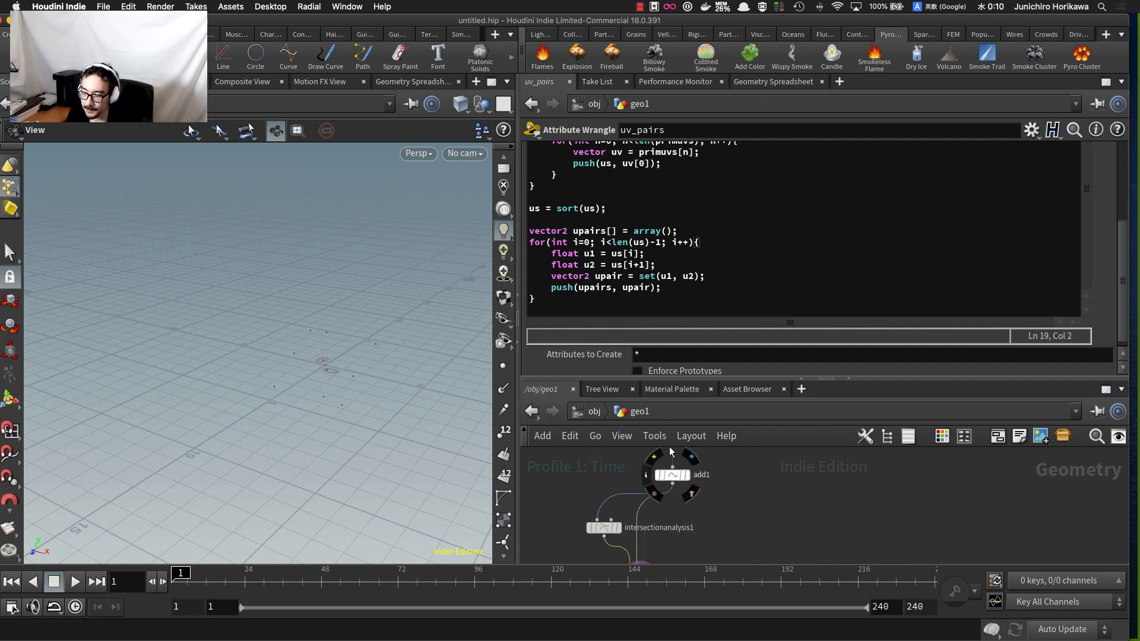
click(631, 305)
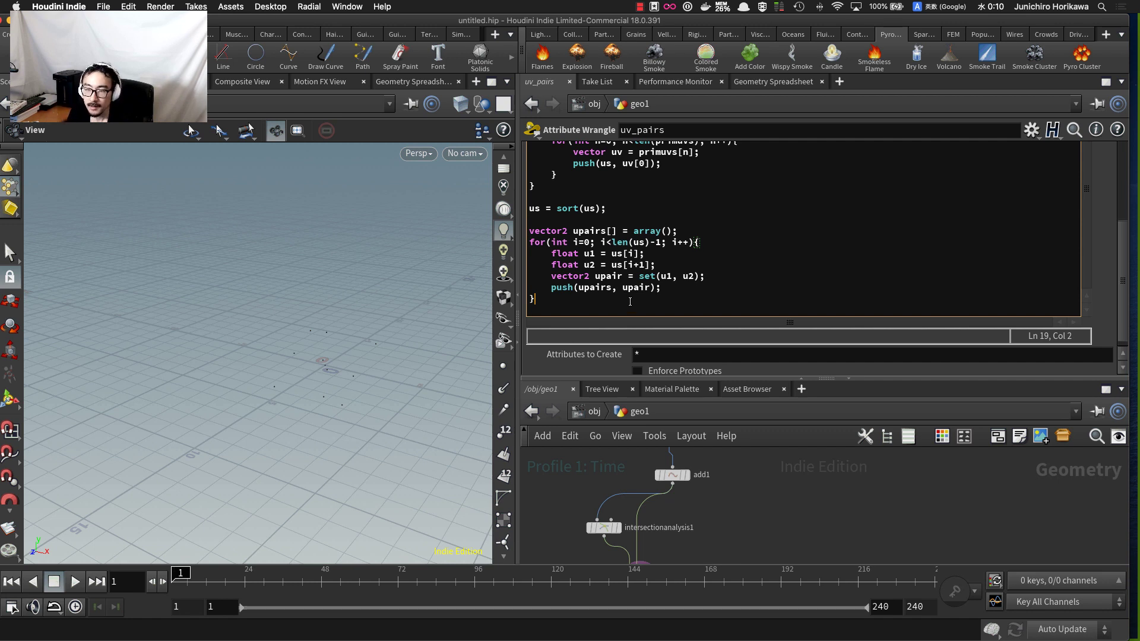
key(Return)
key(Return)
text(if()
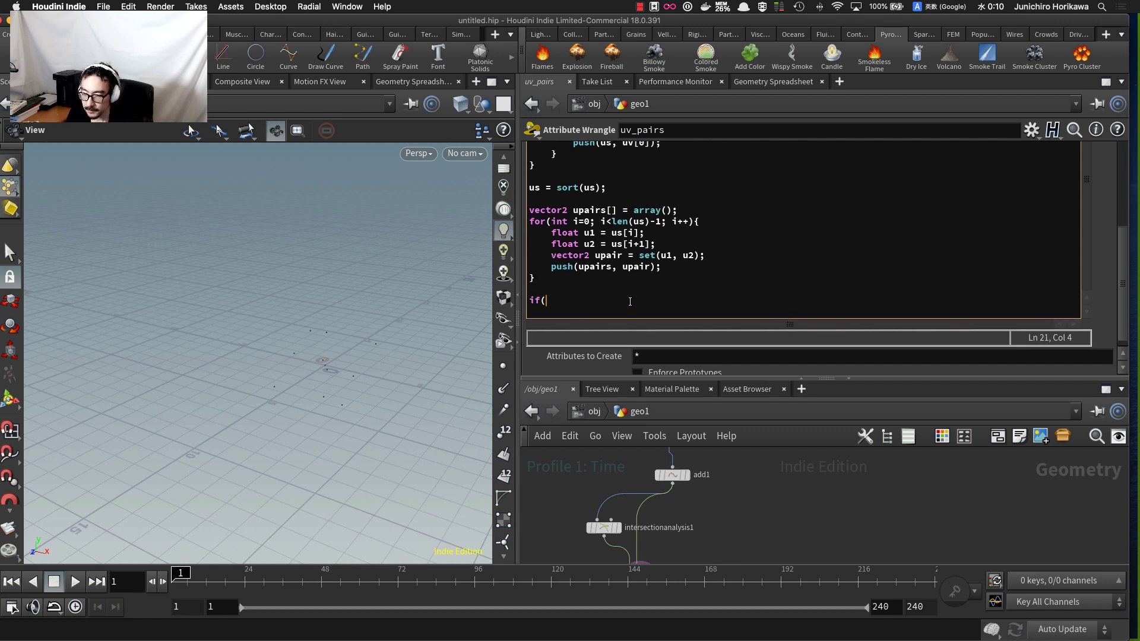
text(npoints)
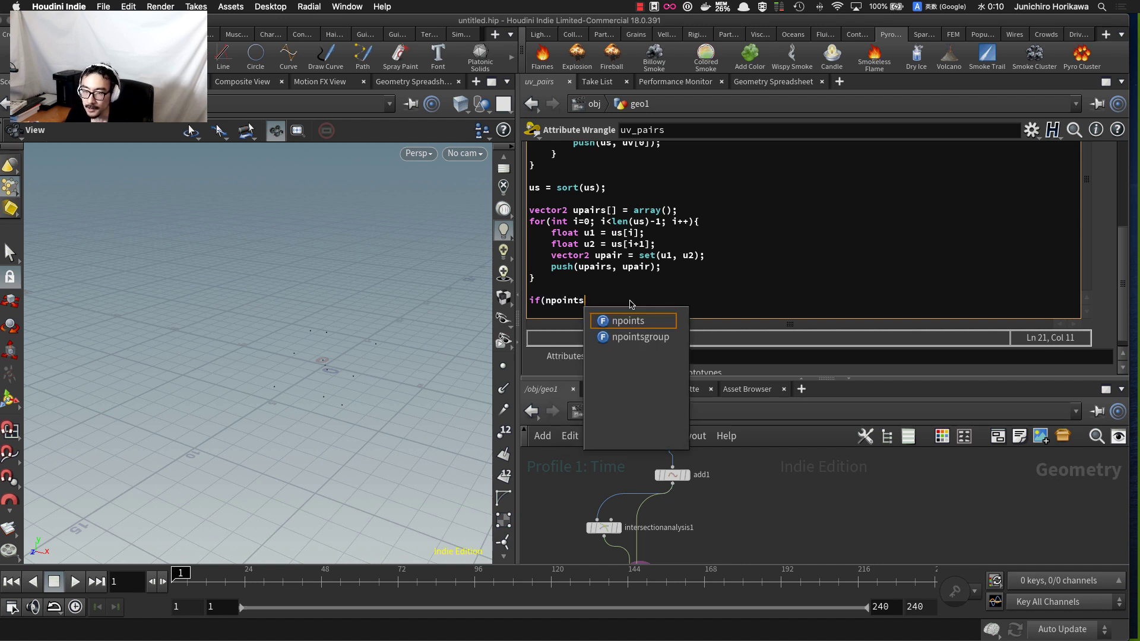
text((0))
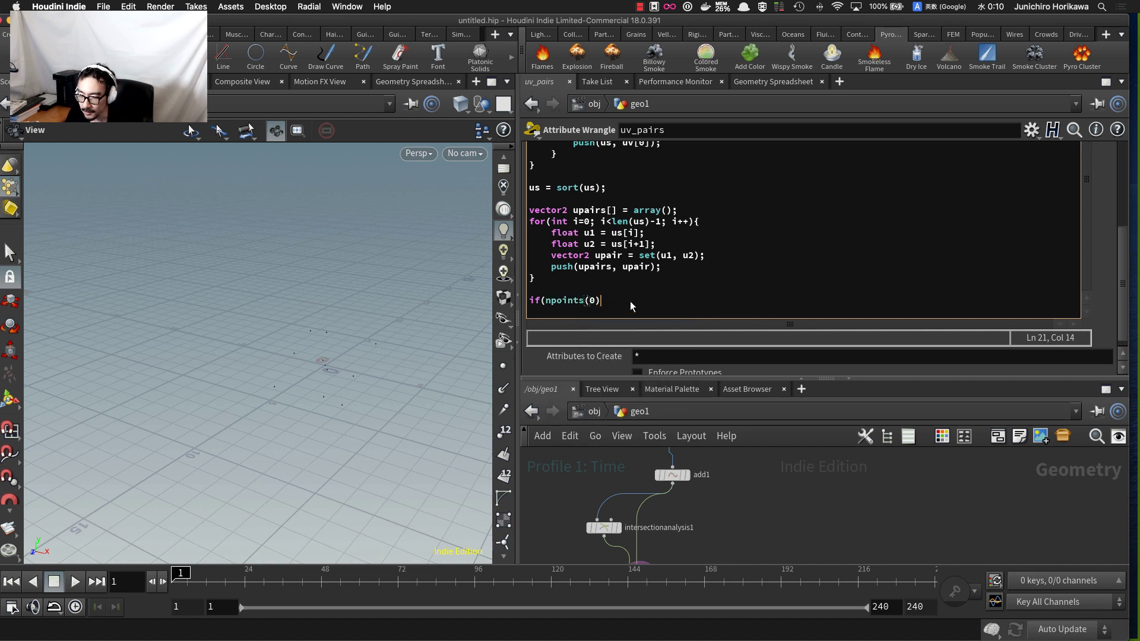
text( < )
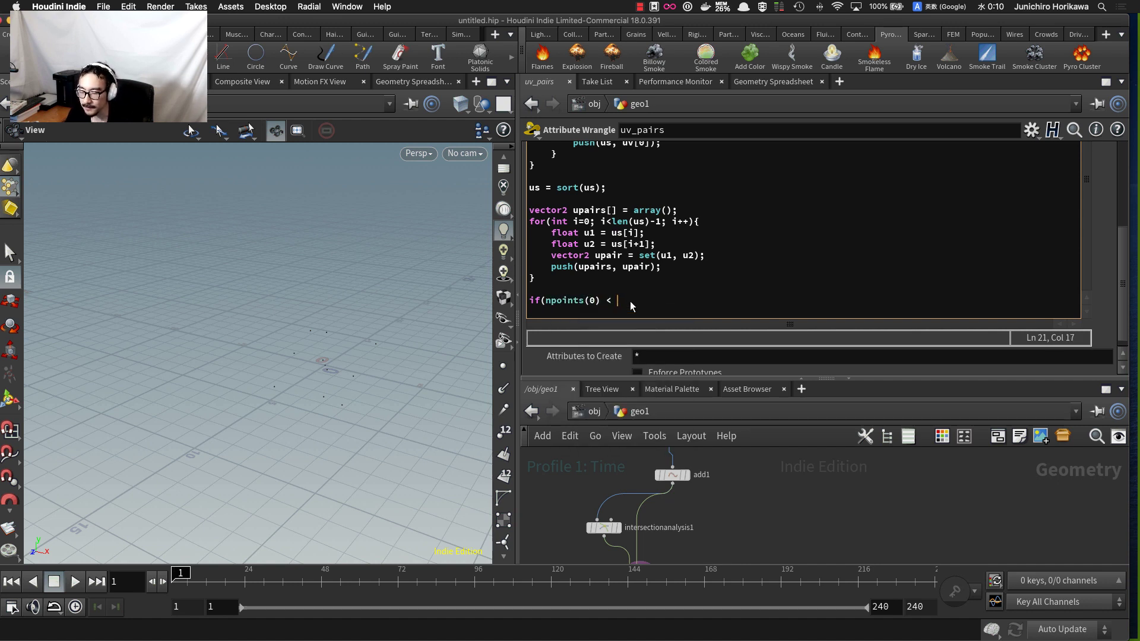
text(npoints)
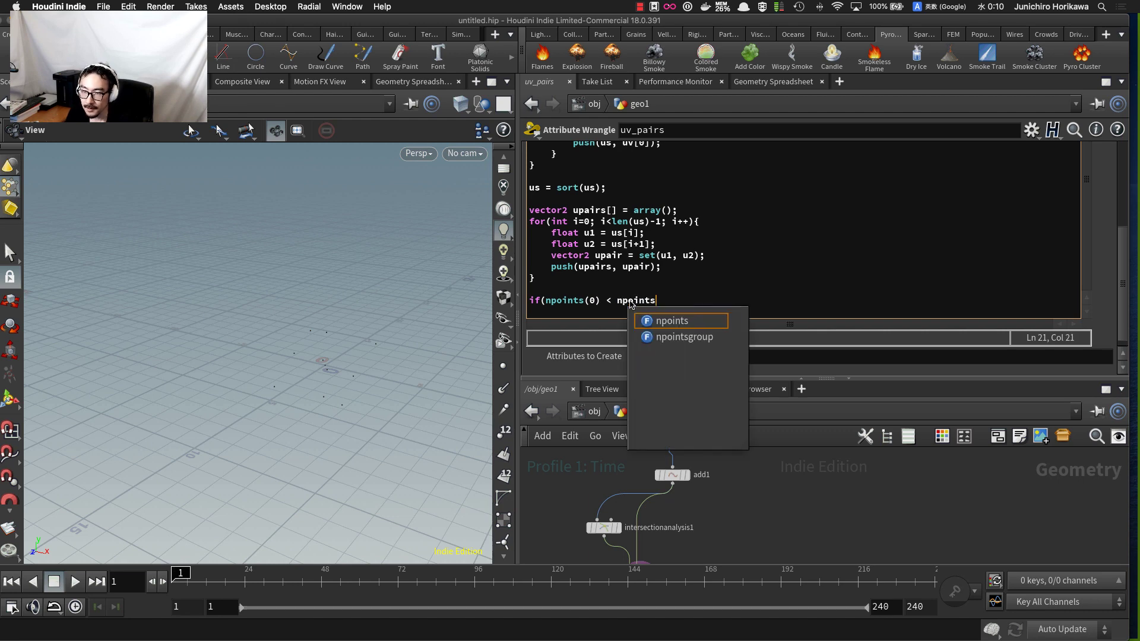
text((1)
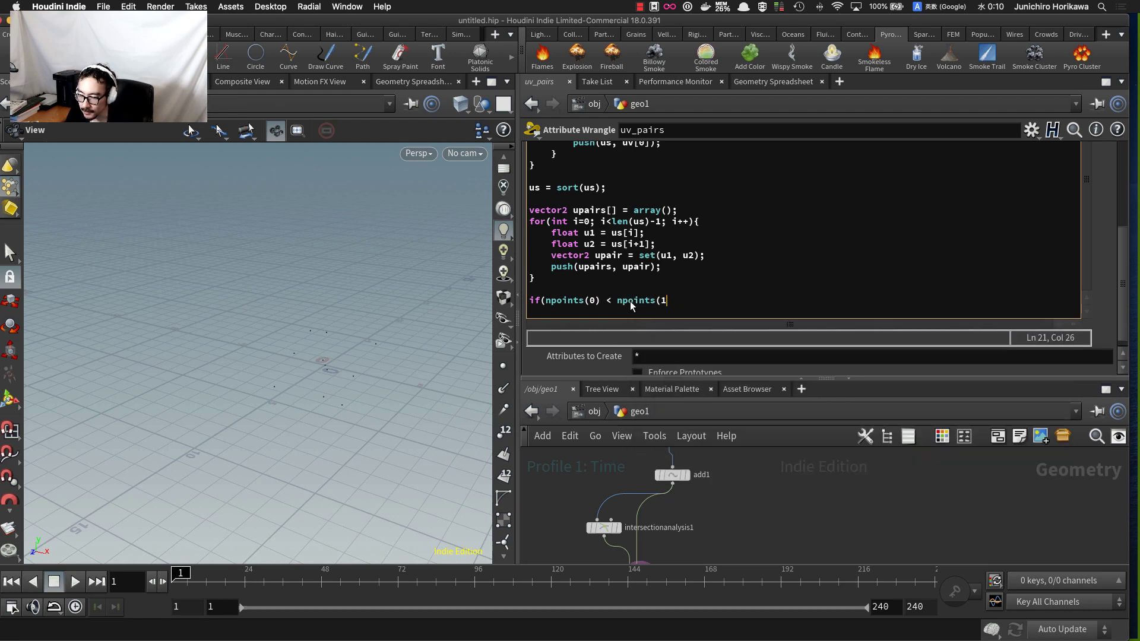
text()){)
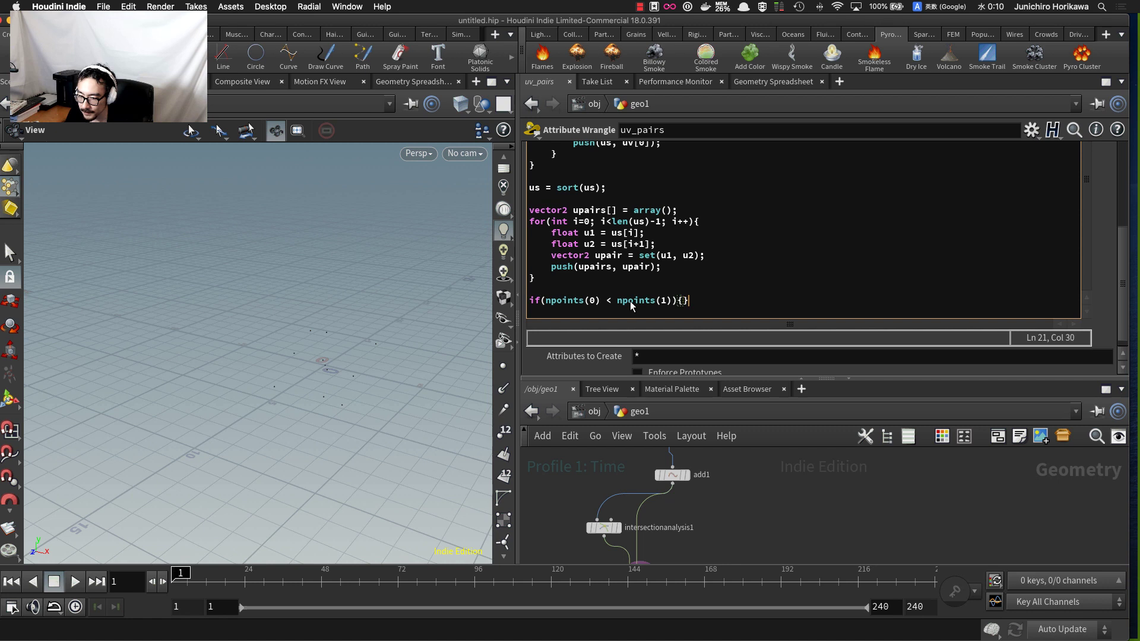
key(Return)
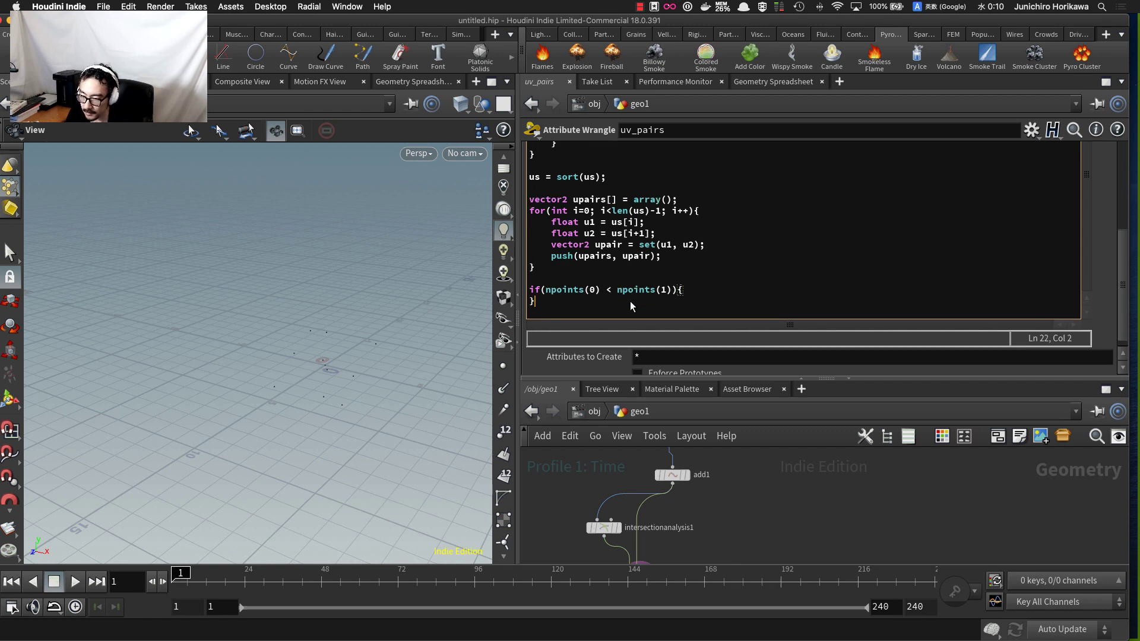
key(Tab)
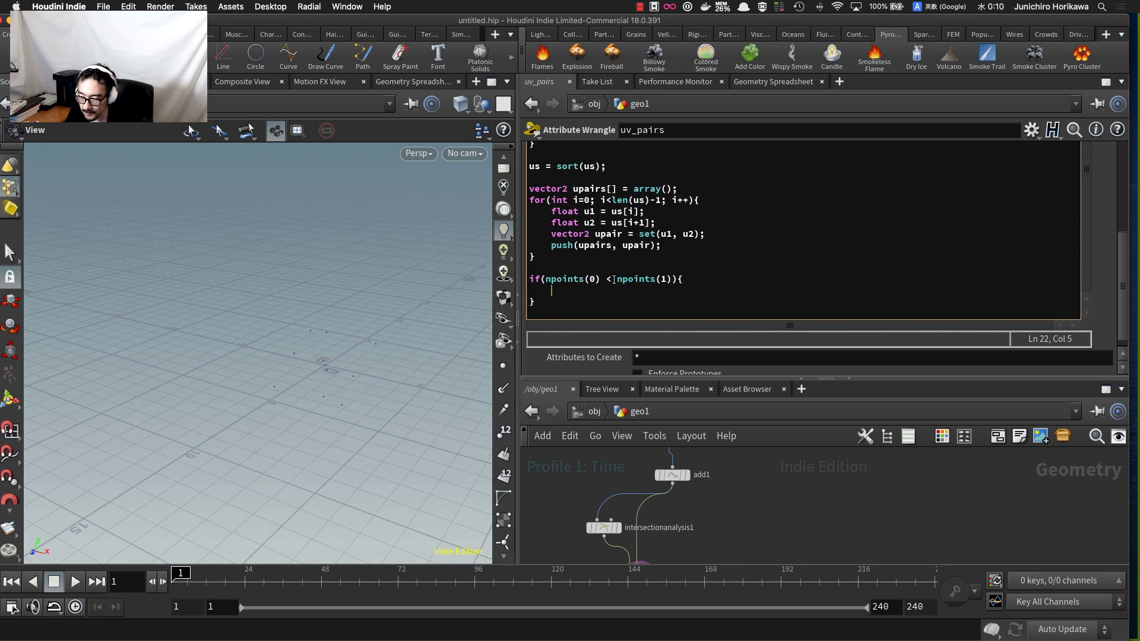
drag(618, 279, 667, 282)
click(587, 283)
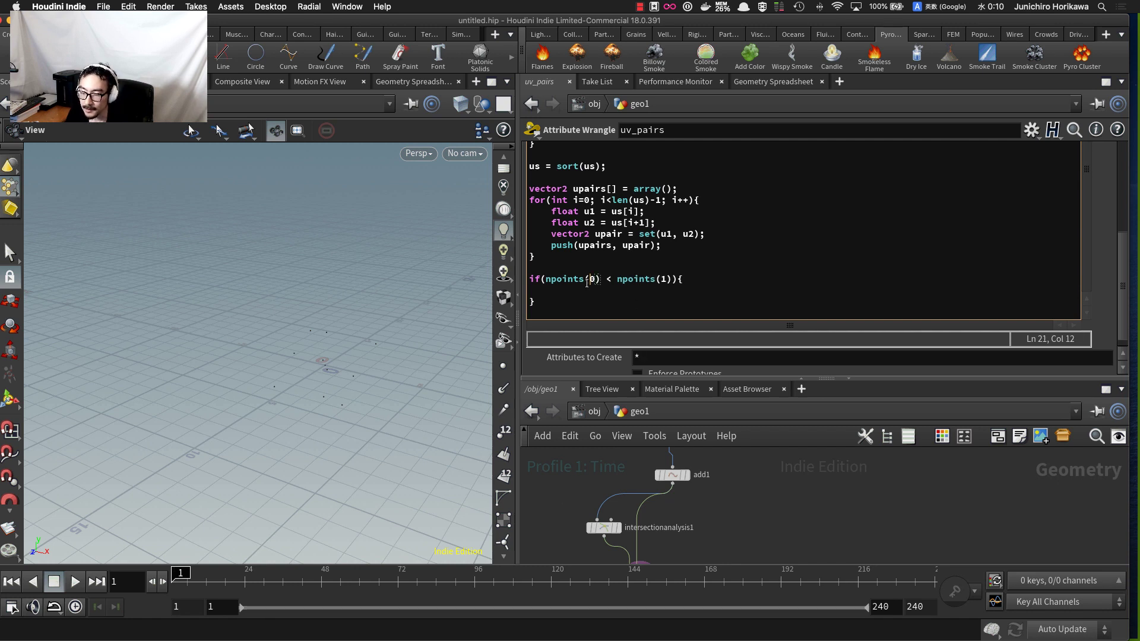
click(583, 294)
text(u[]@)
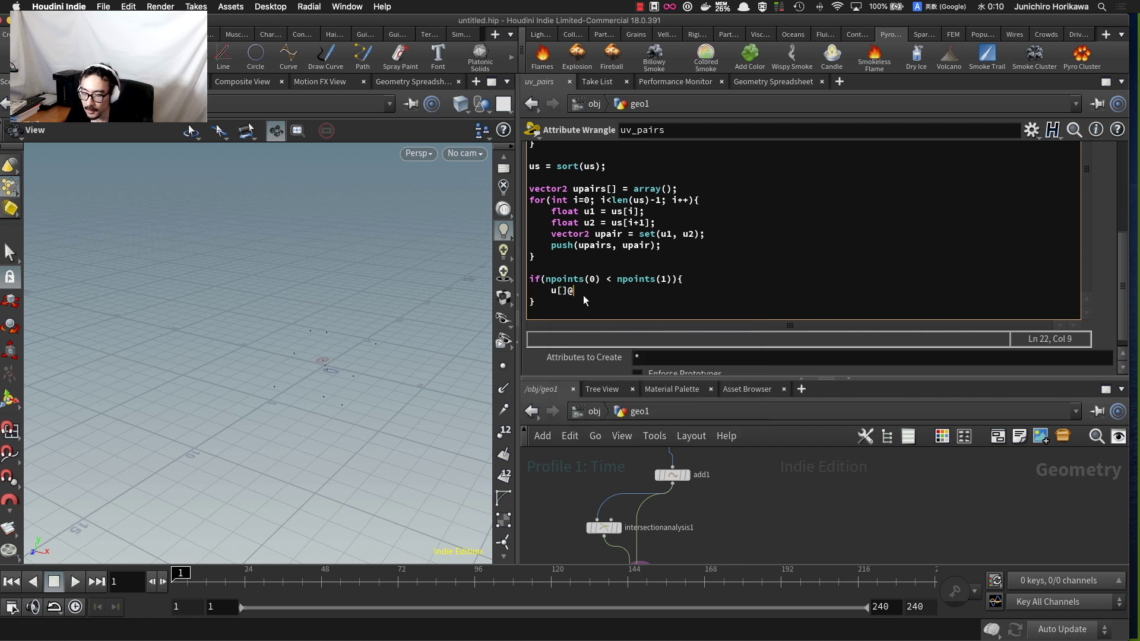
text(pairs =)
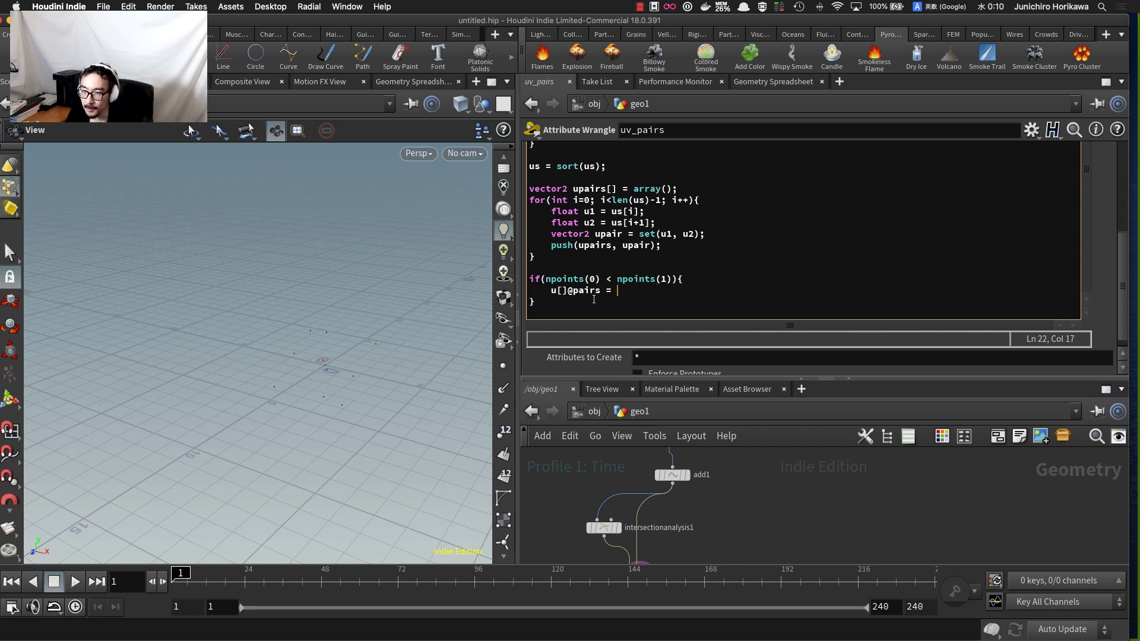
text(unpai)
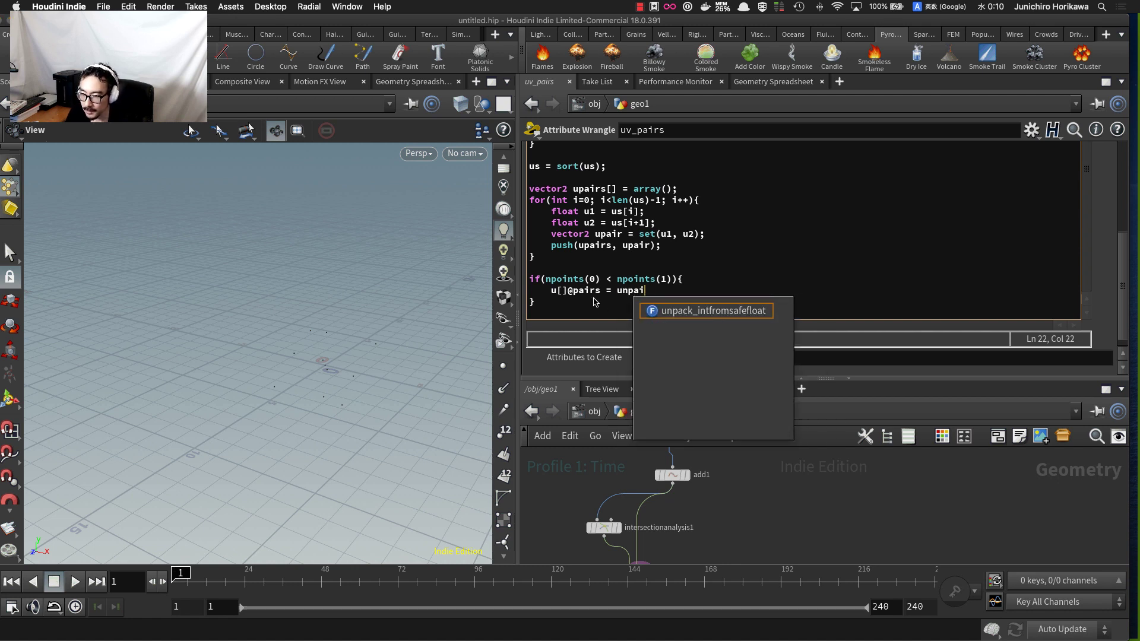
text(rs;)
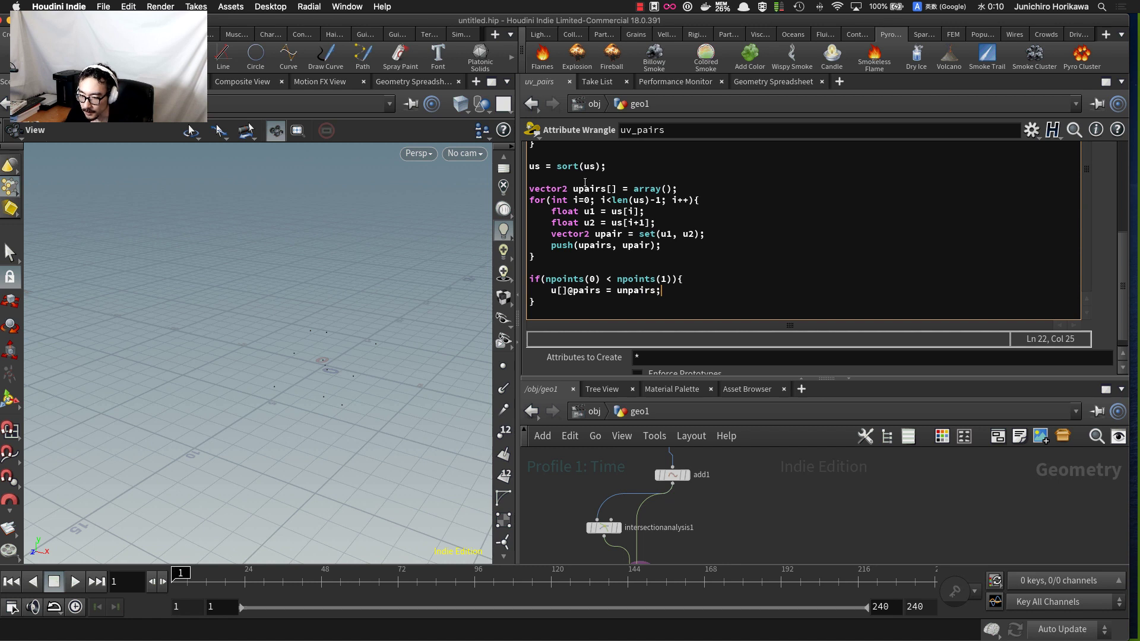
double_click(590, 190)
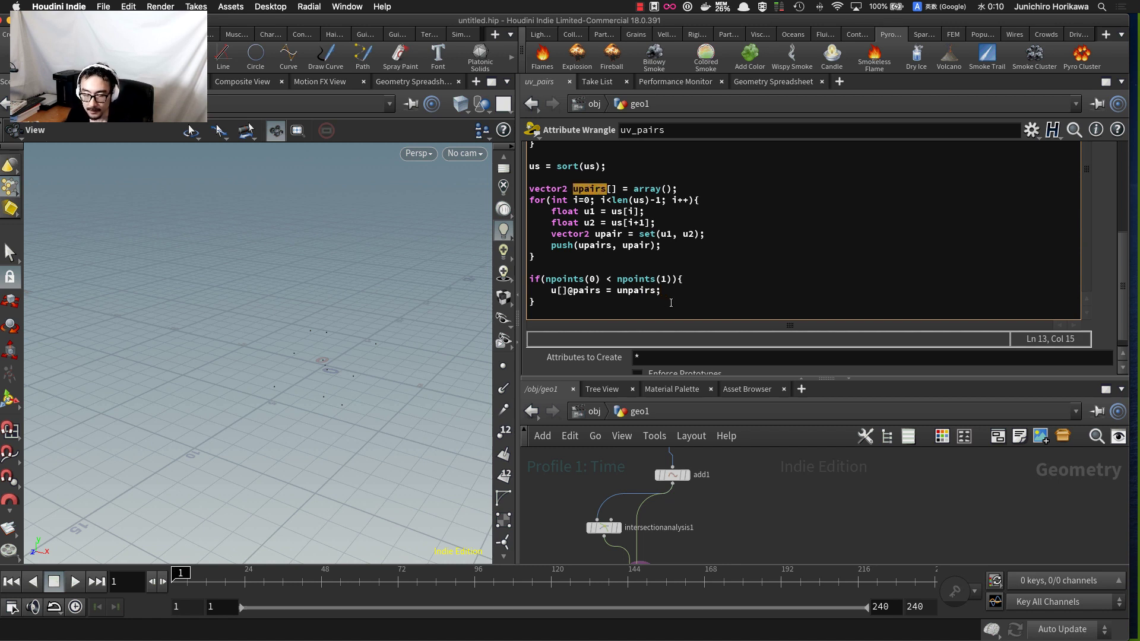
click(686, 291)
key(Return)
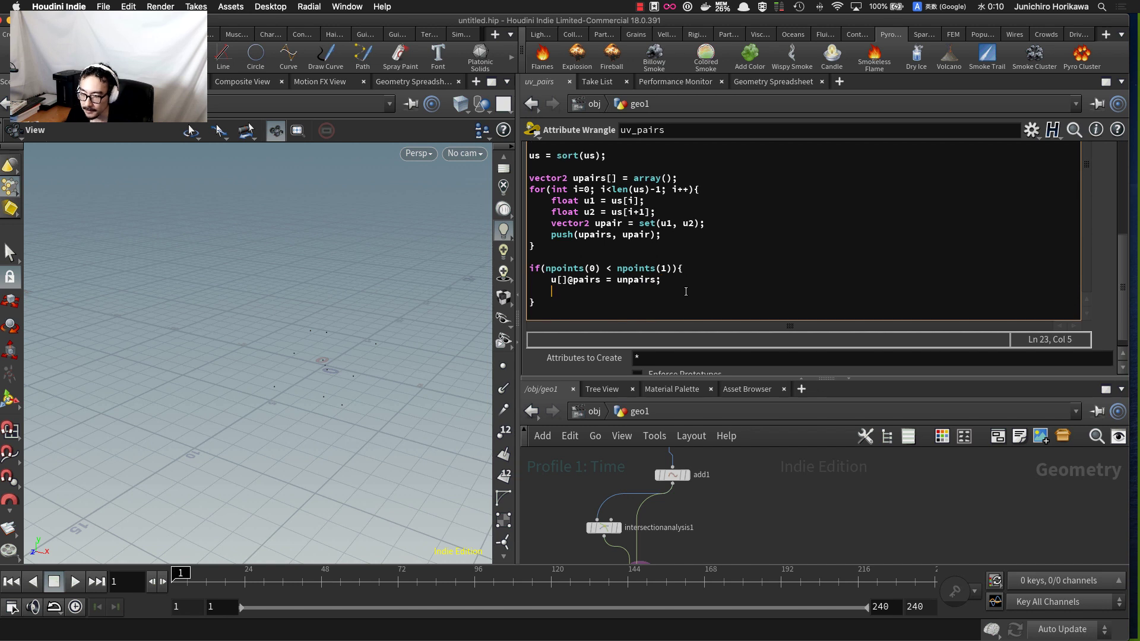
text(i@paint)
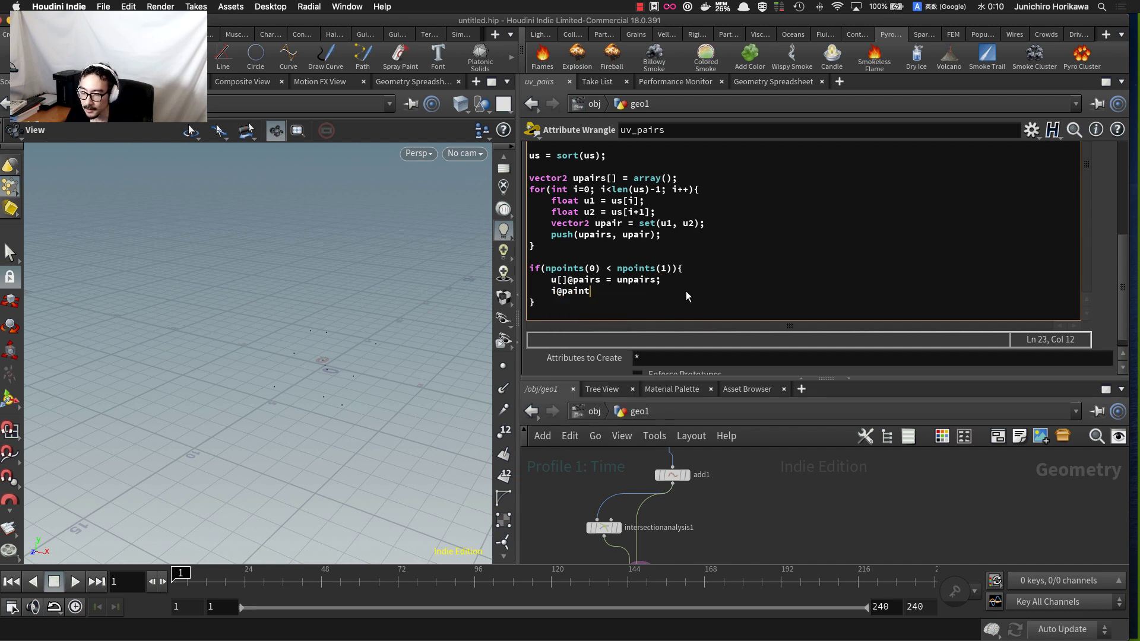
key(BackSpace)
key(BackSpace)
text(rco)
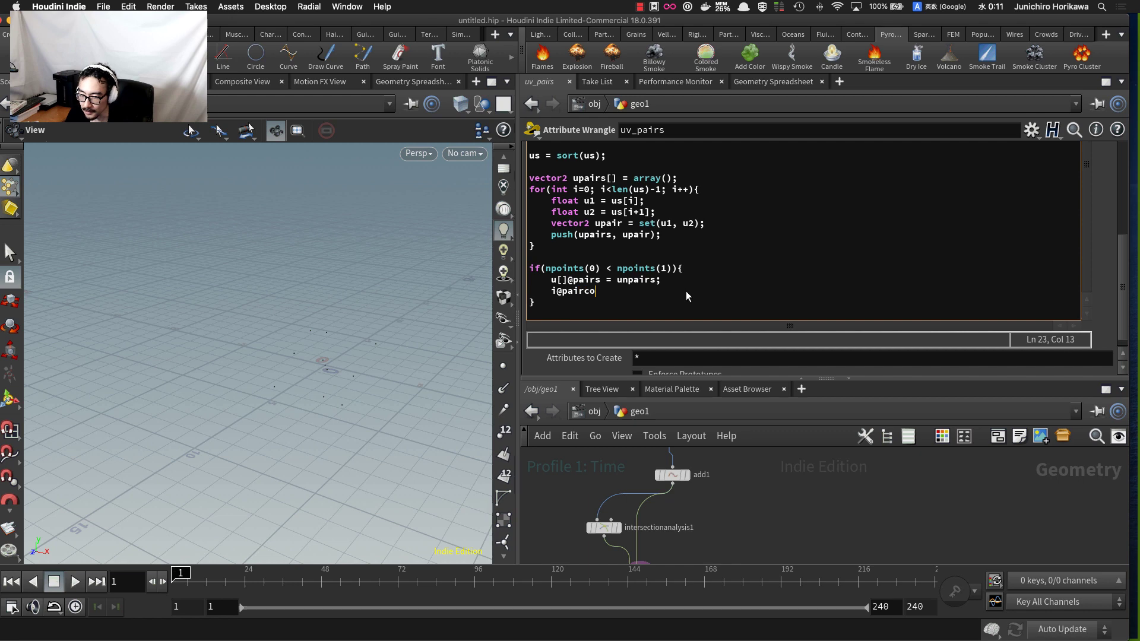
text(unt = )
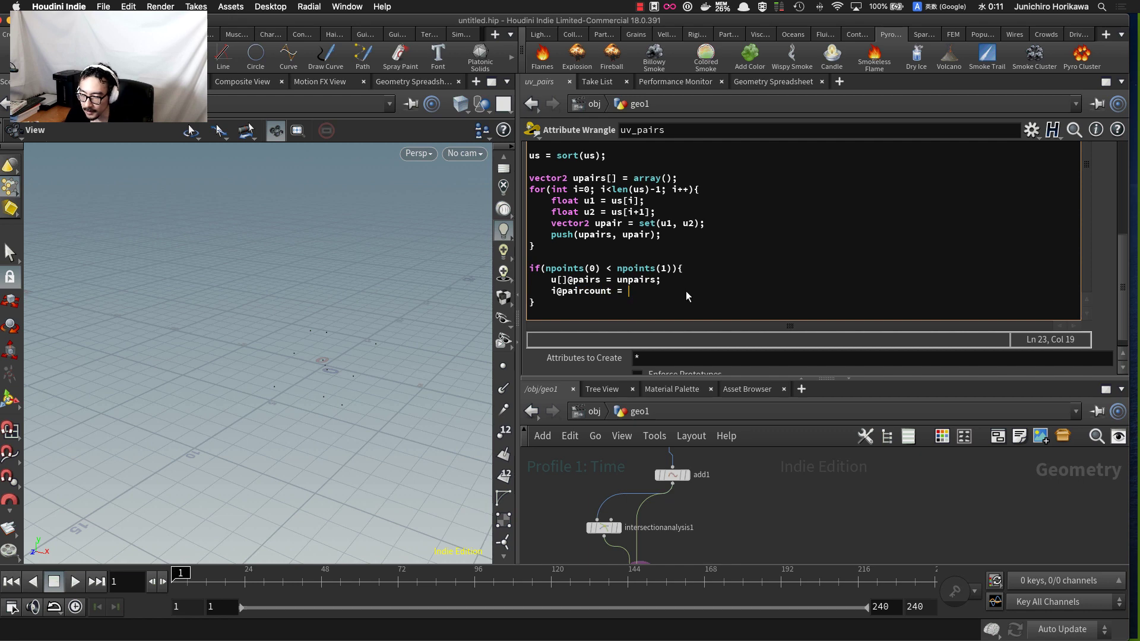
text(len()
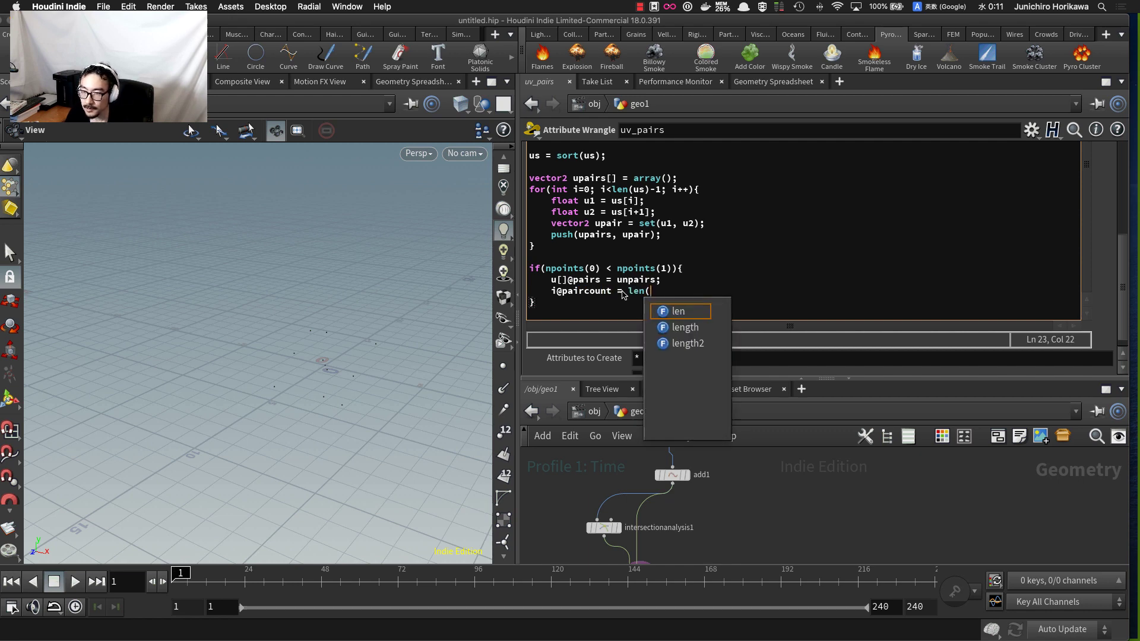
text(p)
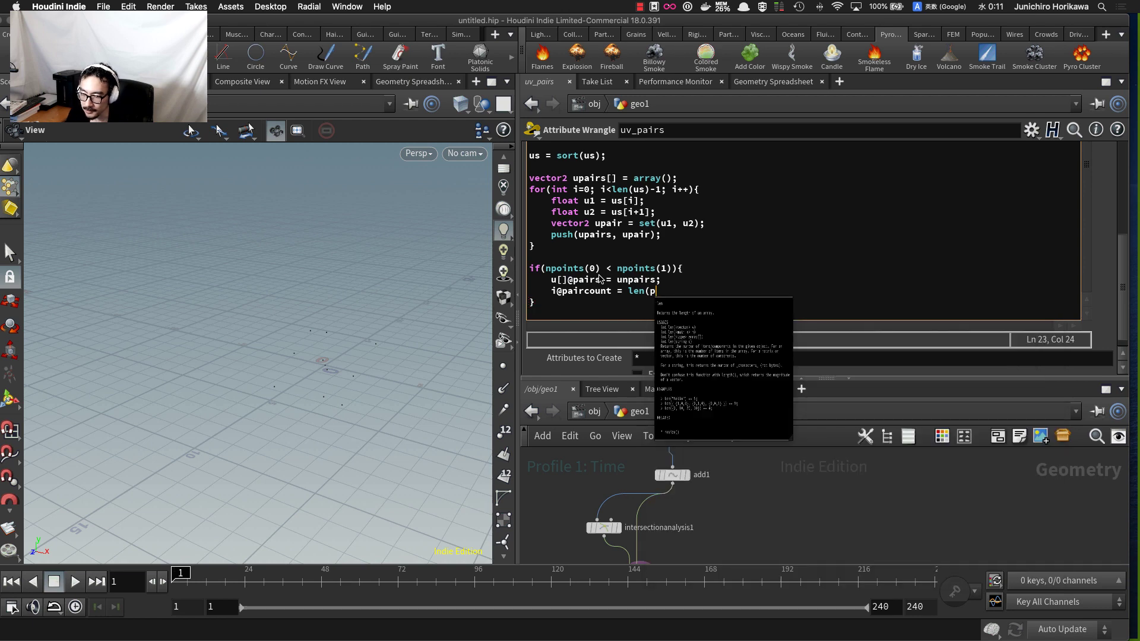
key(BackSpace)
text(unpa)
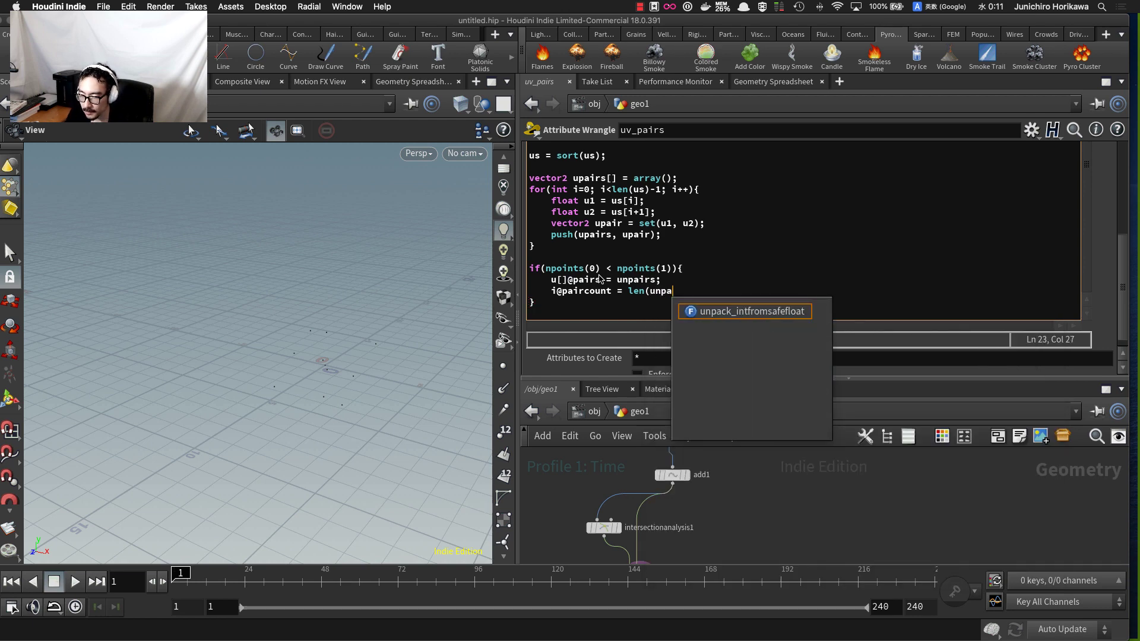
key(BackSpace)
key(BackSpace)
key(BackSpace)
text(pair)
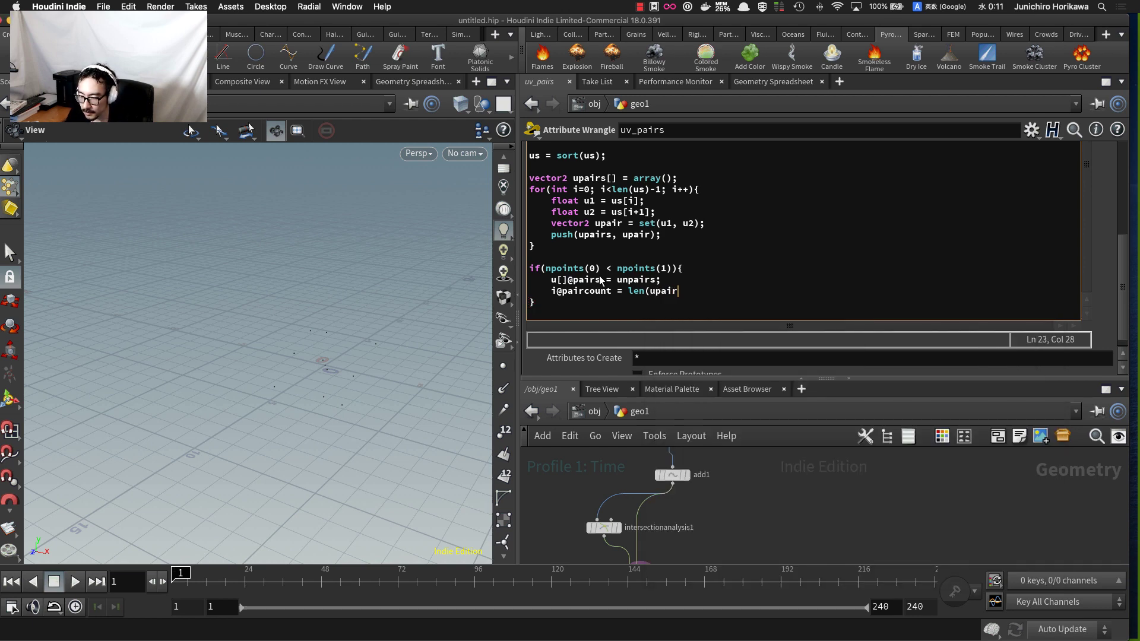
text(s);)
click(627, 281)
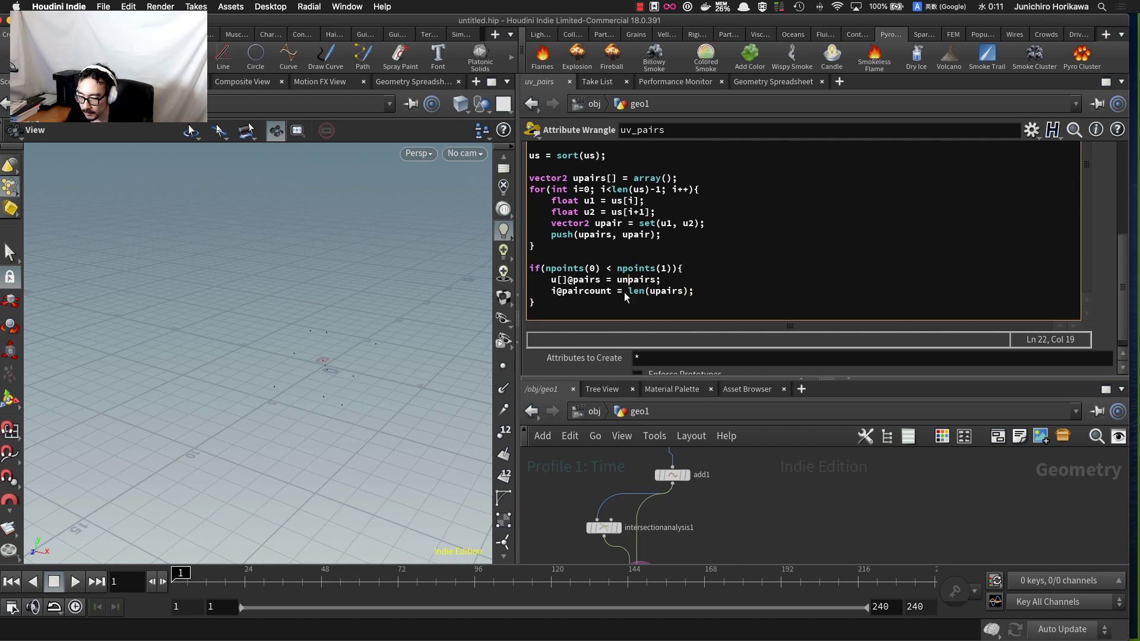
key(BackSpace)
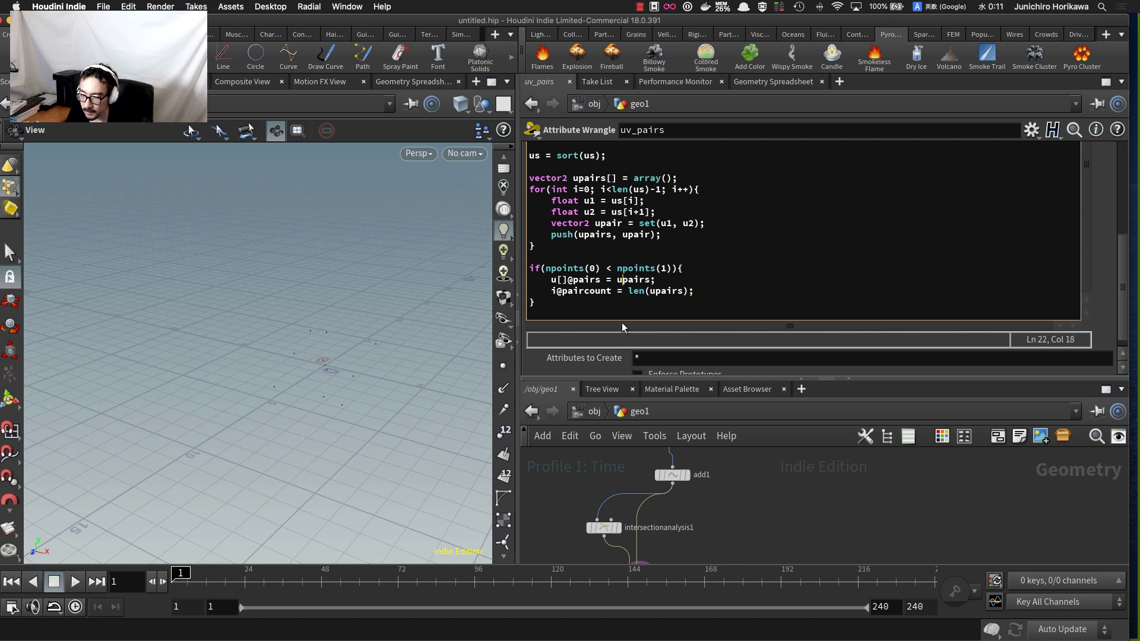
- Add an empty else block after the if block's closing brace, with the text cursor on its inner line
click(564, 304)
text(else)
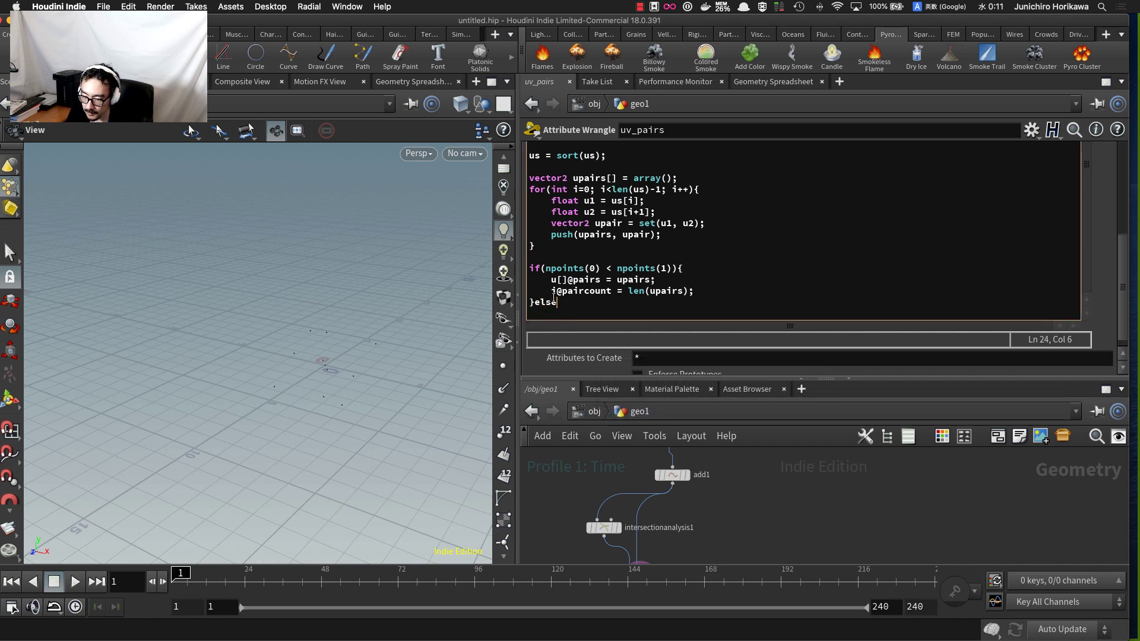
text({)
key(Return)
text(})
key(Return)
key(Up)
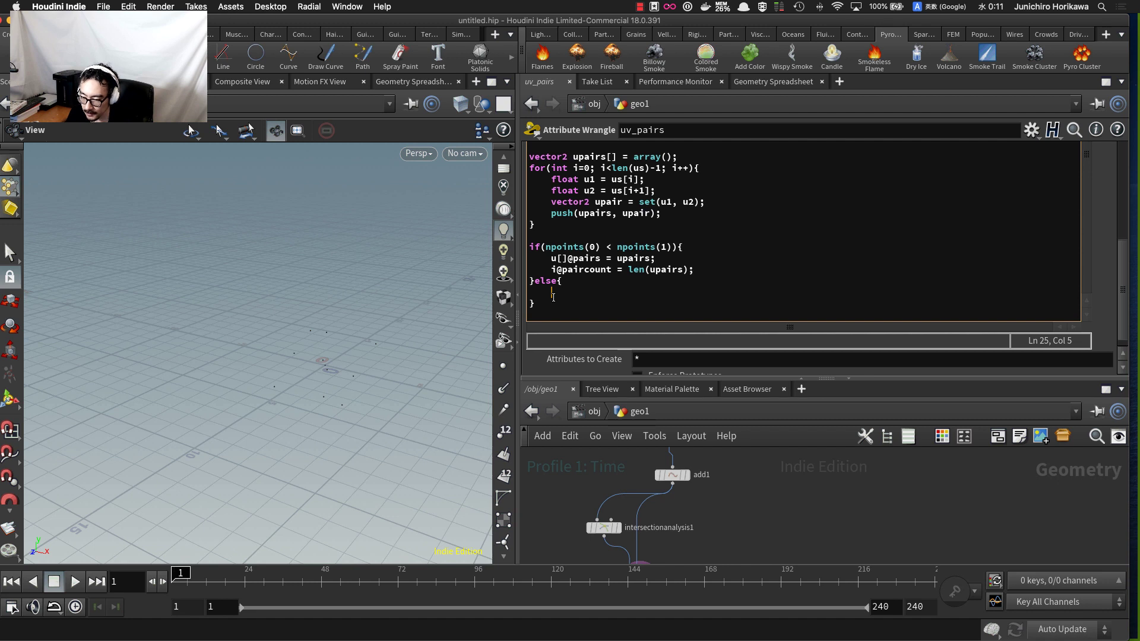
text(u[]@)
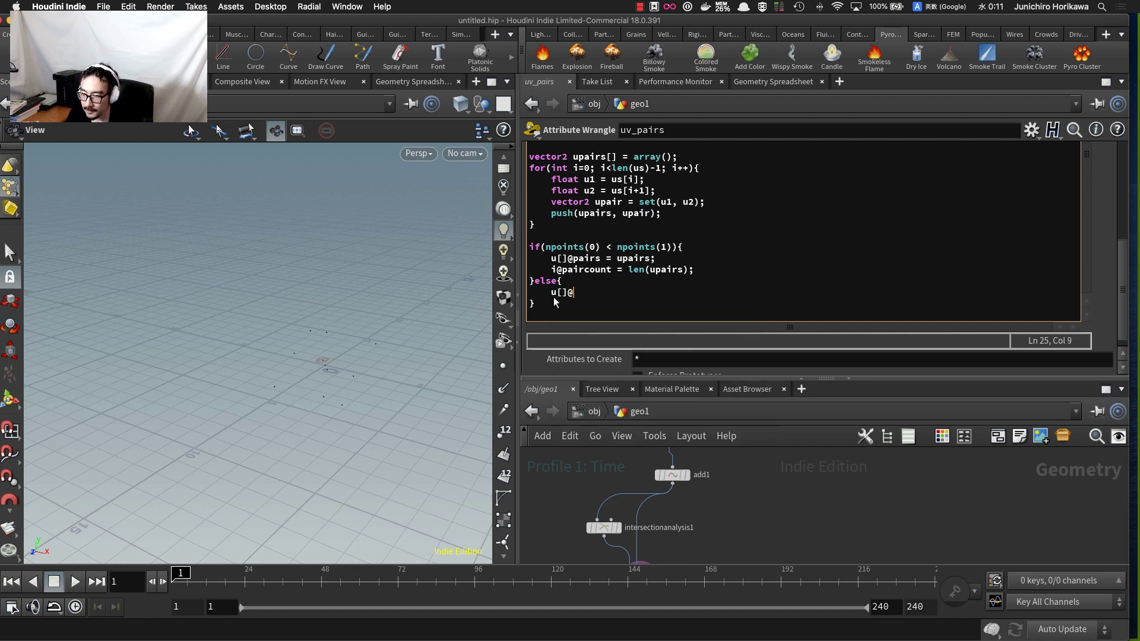
text(pairs = )
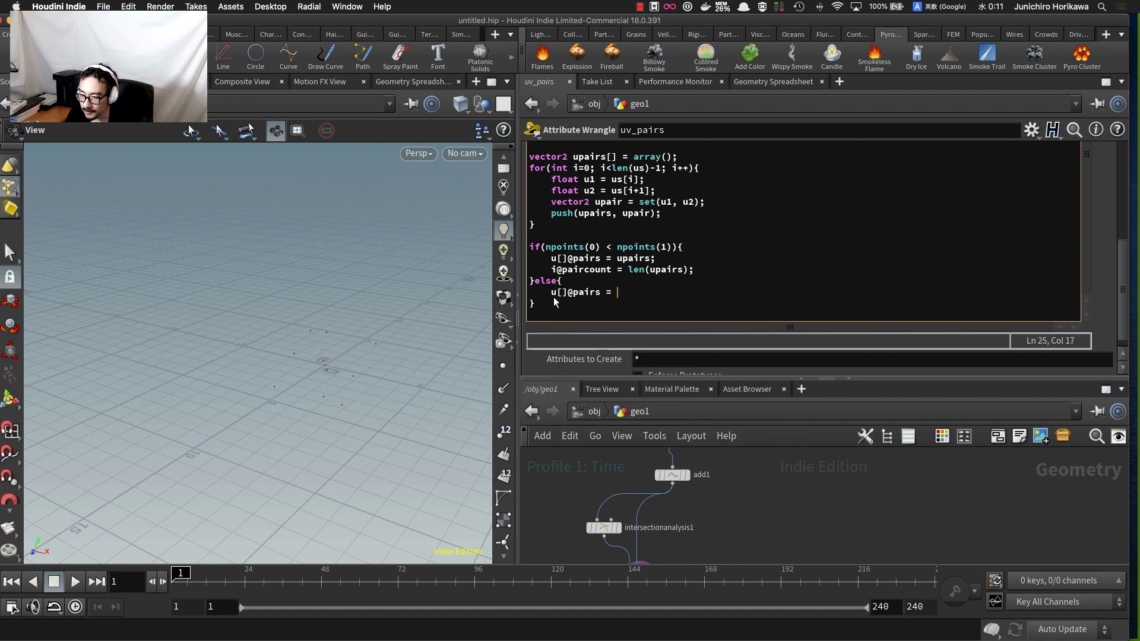
text(a)
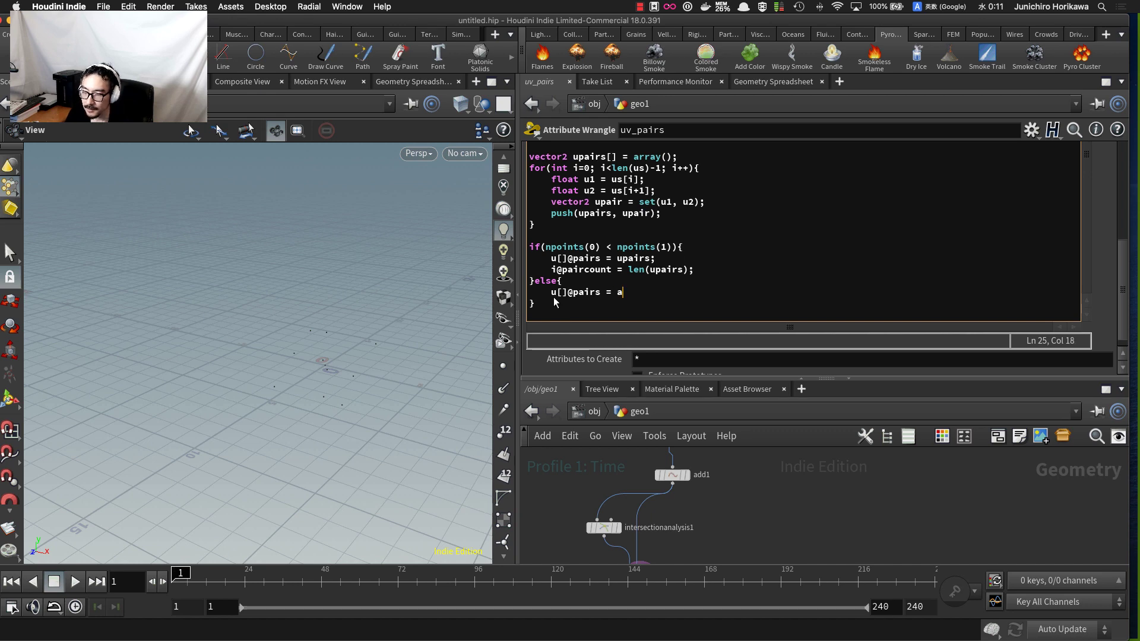
text(rray()
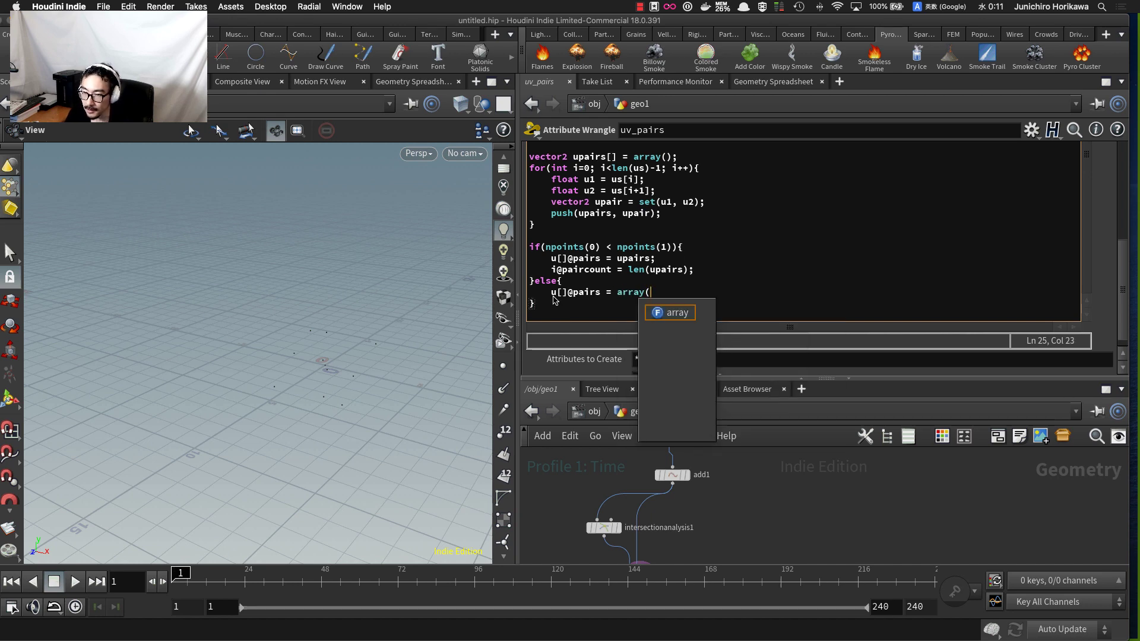
text();)
key(Left)
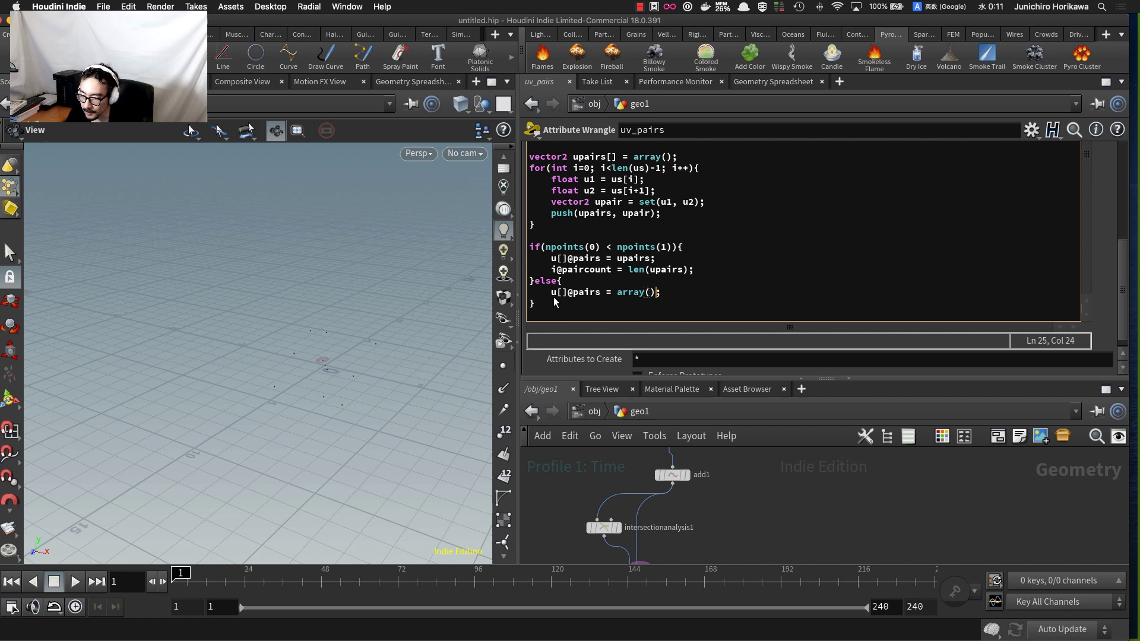
text(se)
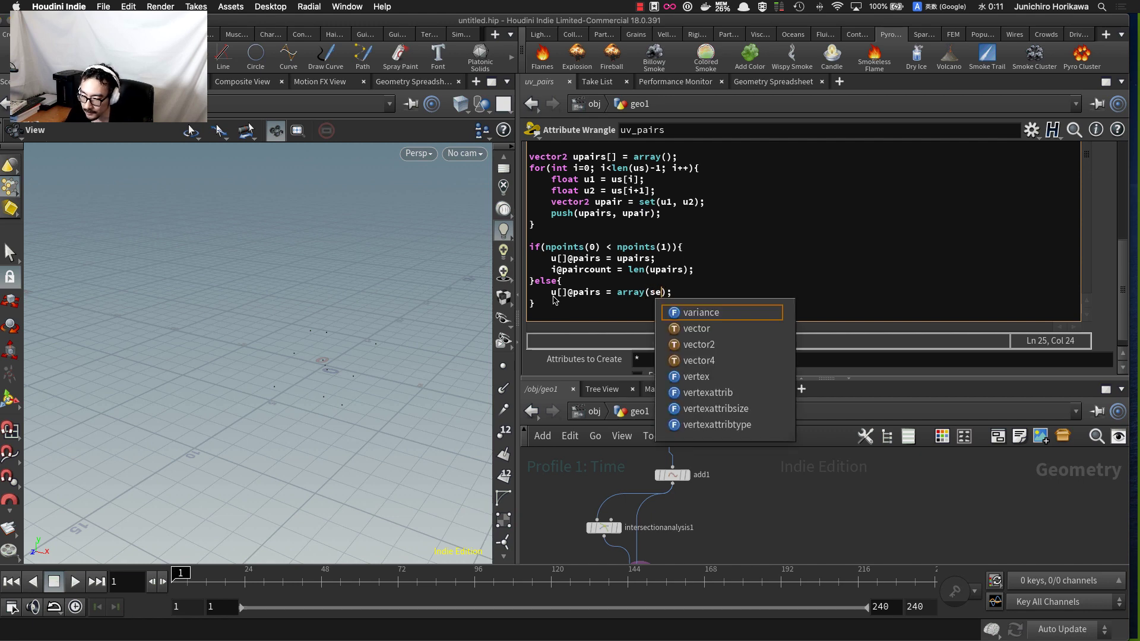
text(t())
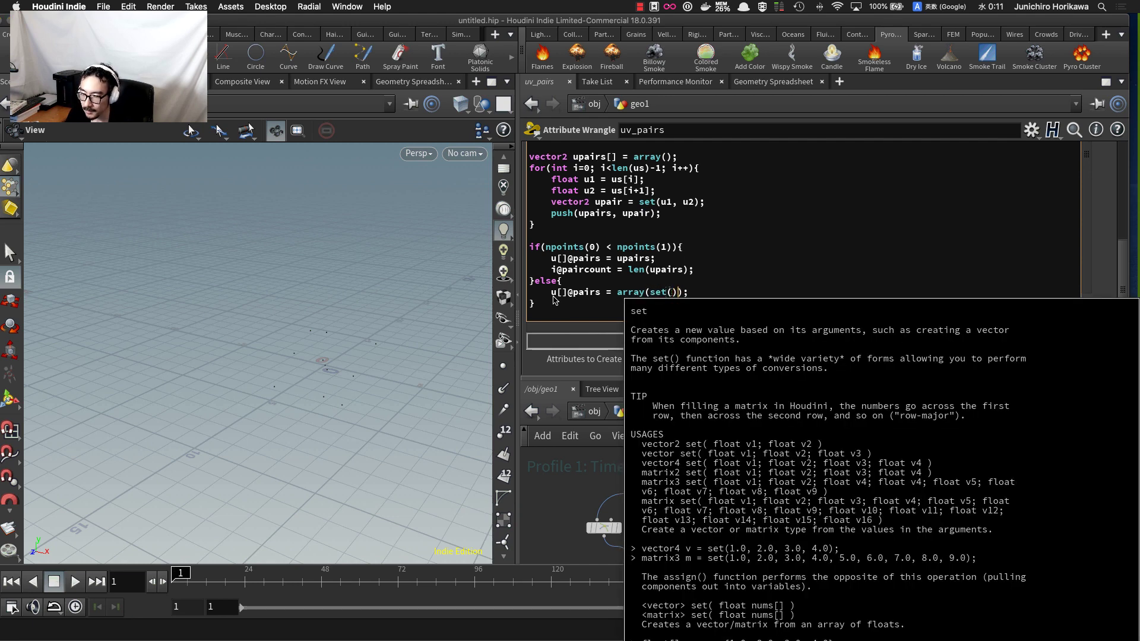
text(0.0)
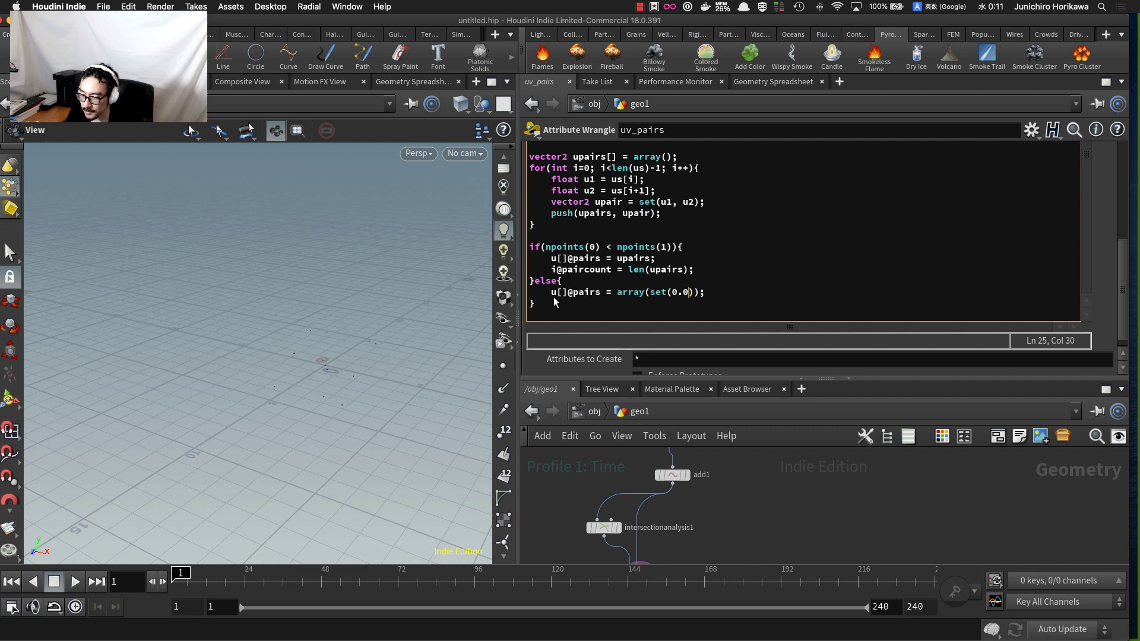
text(, 1.0)
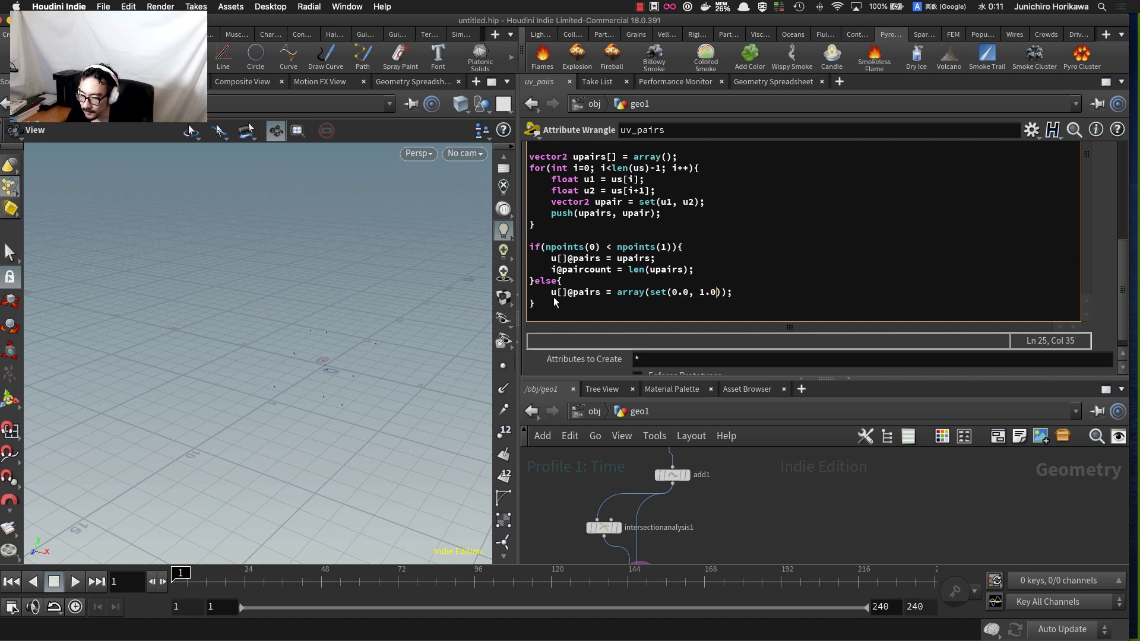
click(567, 306)
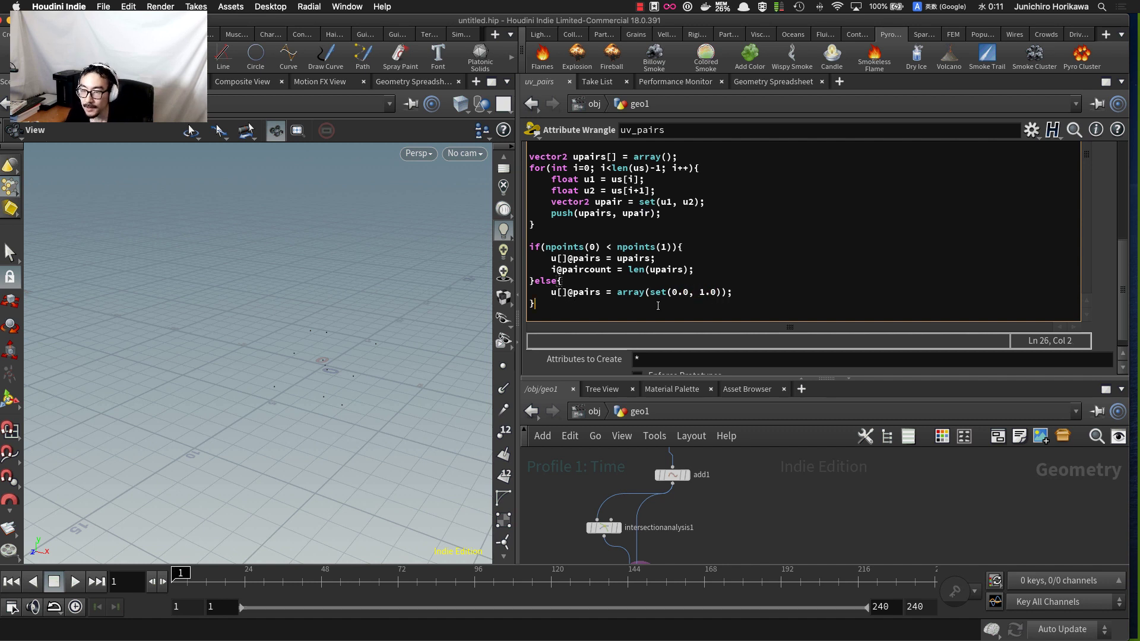
- Add the line "i@paircount = 1;" below the pairs assignment in the else block
click(754, 293)
key(Return)
text(i)
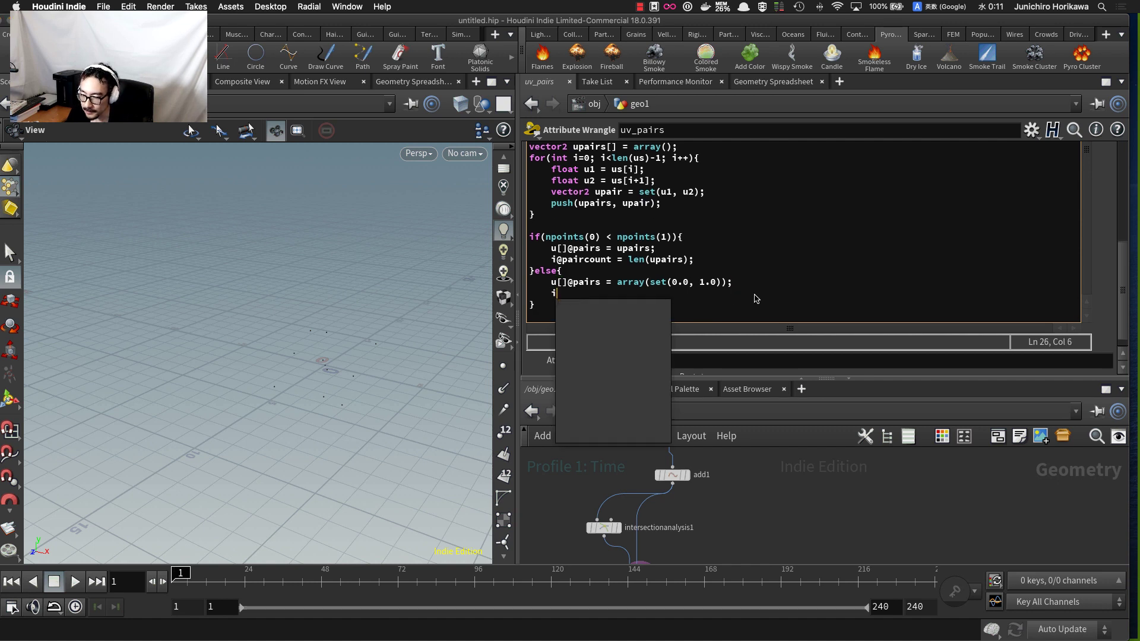
text(@paircou)
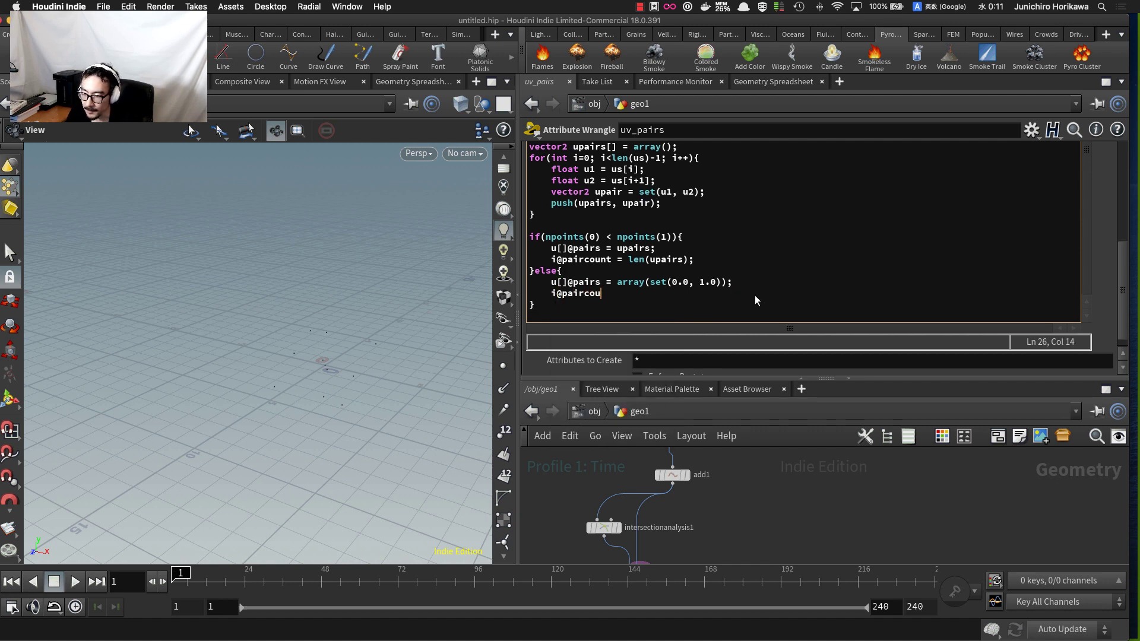
text(nt = 1;)
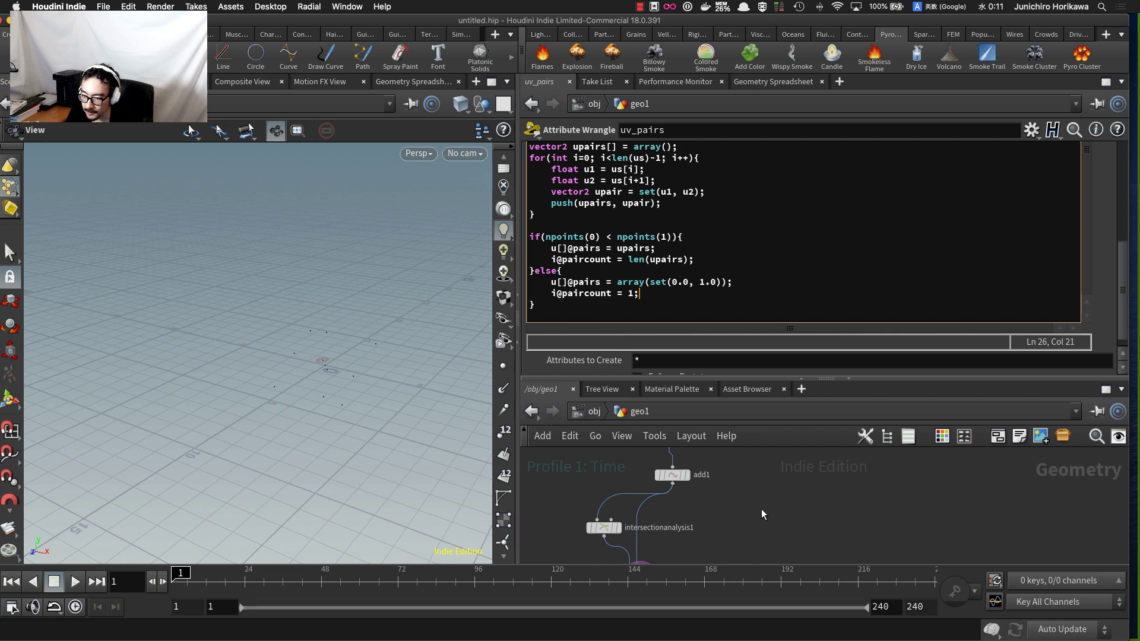
click(761, 509)
key(super+s)
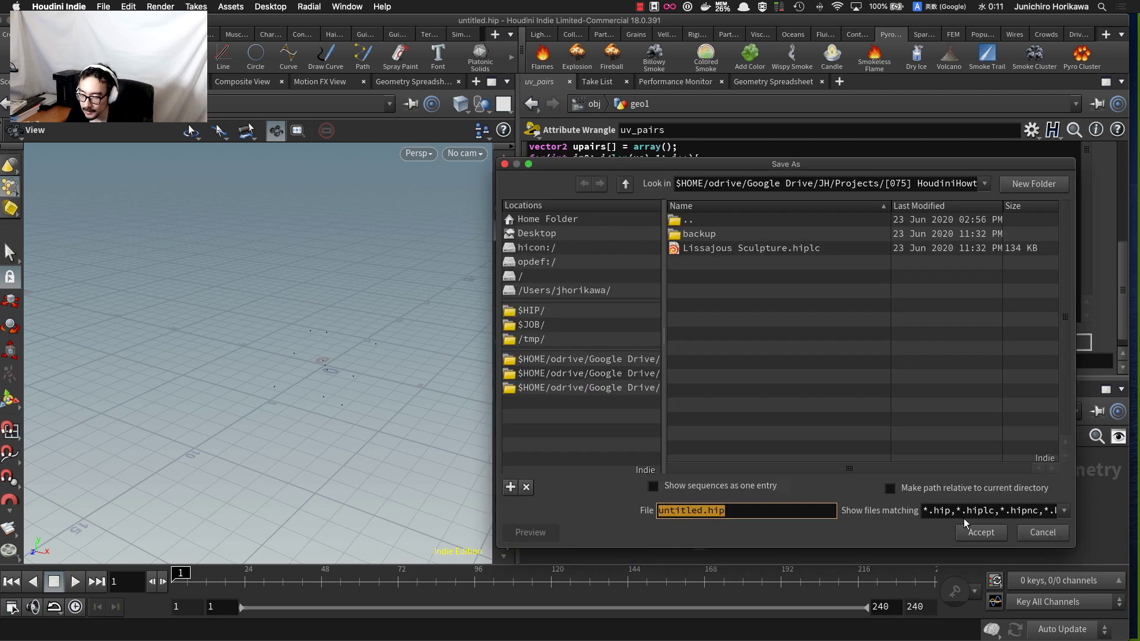
click(1041, 532)
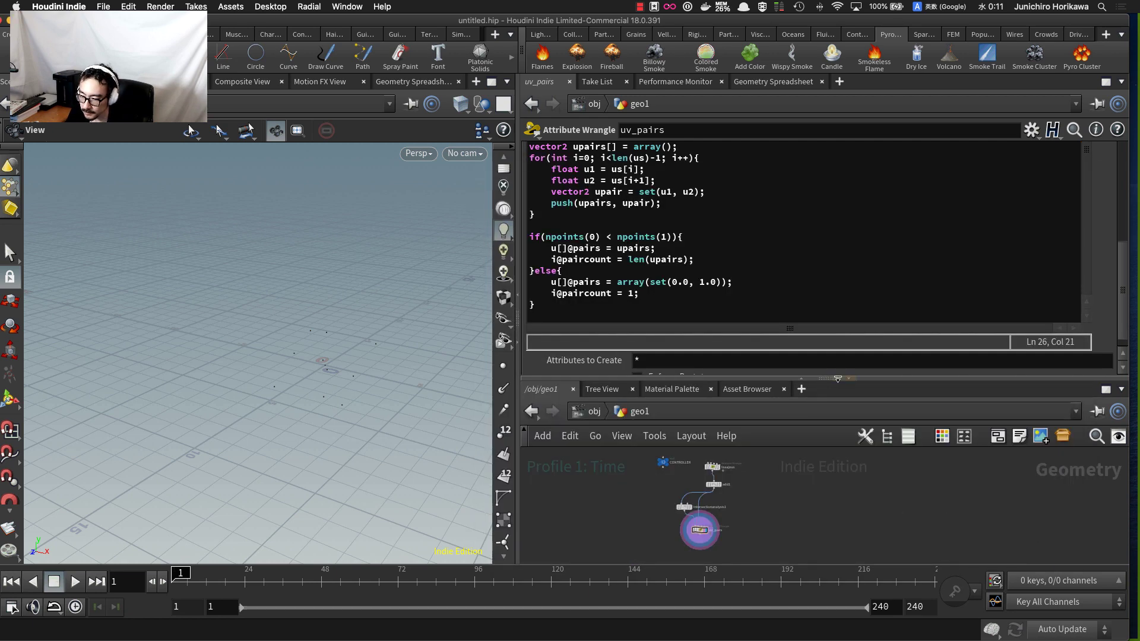
- Enlarge the network editor and tidy the layout of the add1, intersectionanalysis1 and uv_pairs nodes
drag(866, 379, 858, 323)
scroll(742, 456, up, 5)
middle_drag(660, 485, 725, 470)
scroll(725, 470, down, 2)
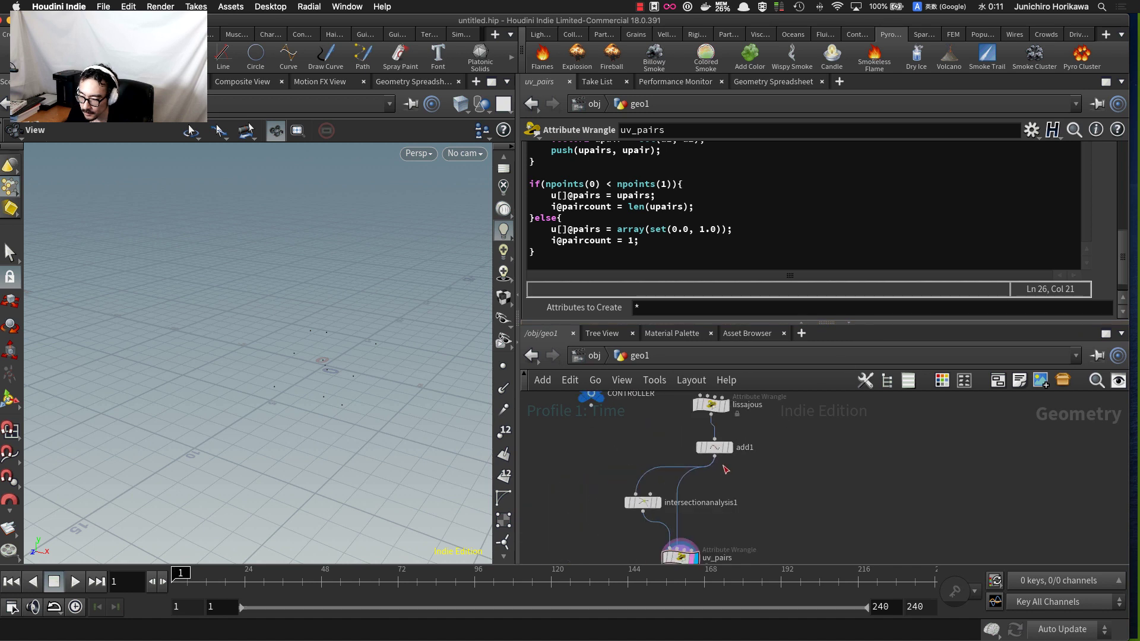
scroll(723, 446, up, 2)
drag(716, 446, 707, 437)
drag(641, 508, 646, 484)
middle_drag(721, 508, 716, 457)
scroll(713, 463, up, 2)
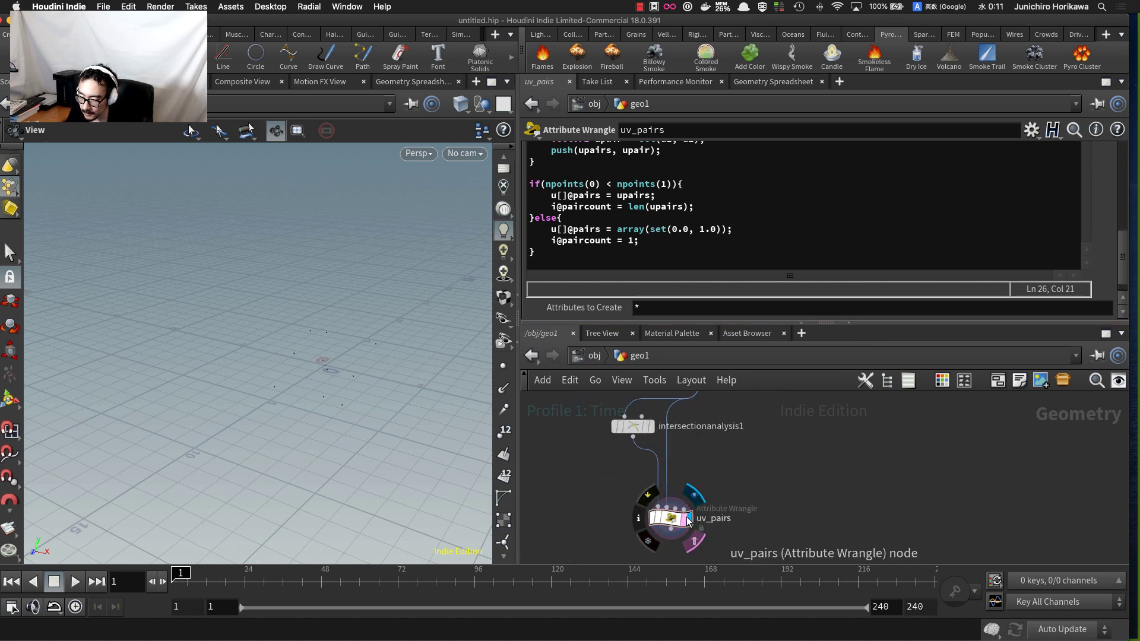
drag(672, 514, 700, 467)
click(700, 468)
- Examine the detail attributes of uv_pairs in the Geometry Spreadsheet, widening the Detail column to read the pairs array
click(766, 81)
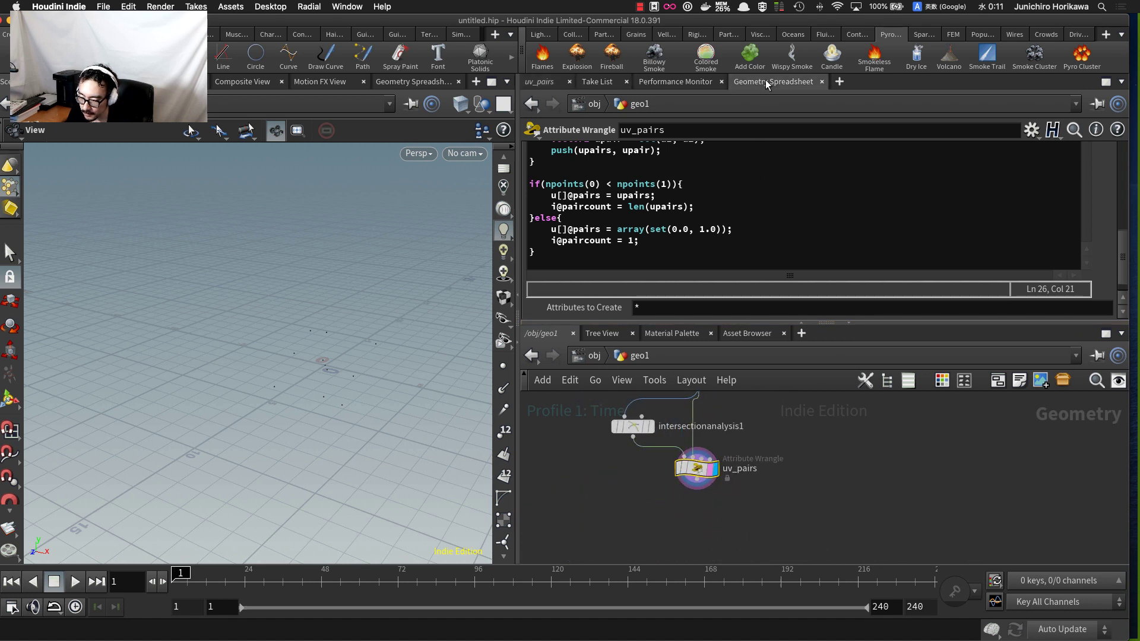
click(649, 130)
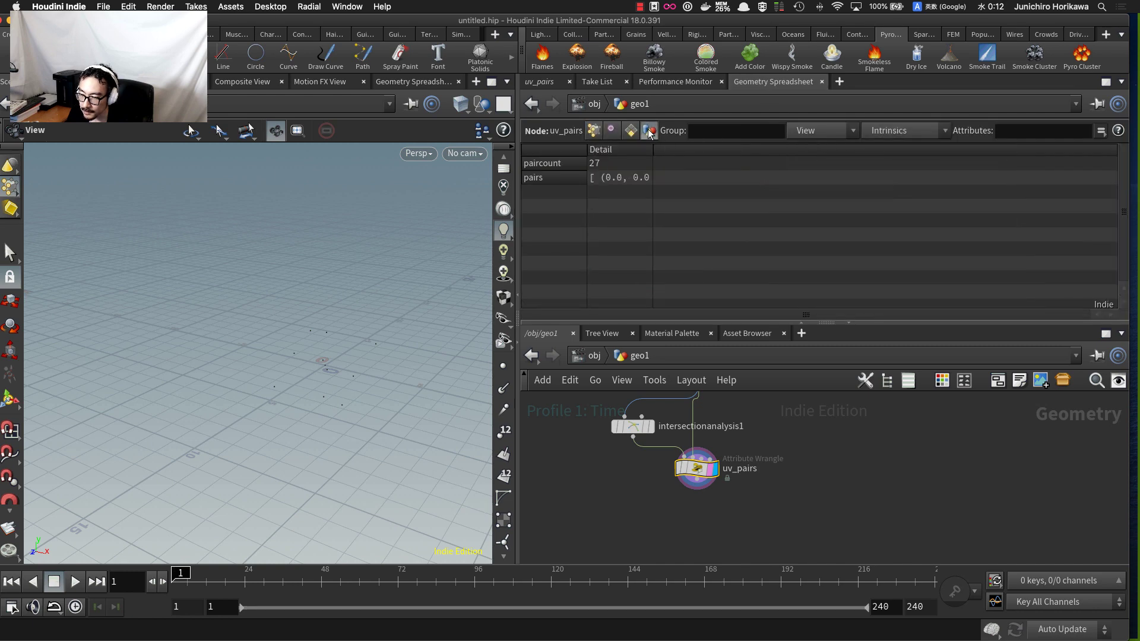
drag(651, 152, 829, 146)
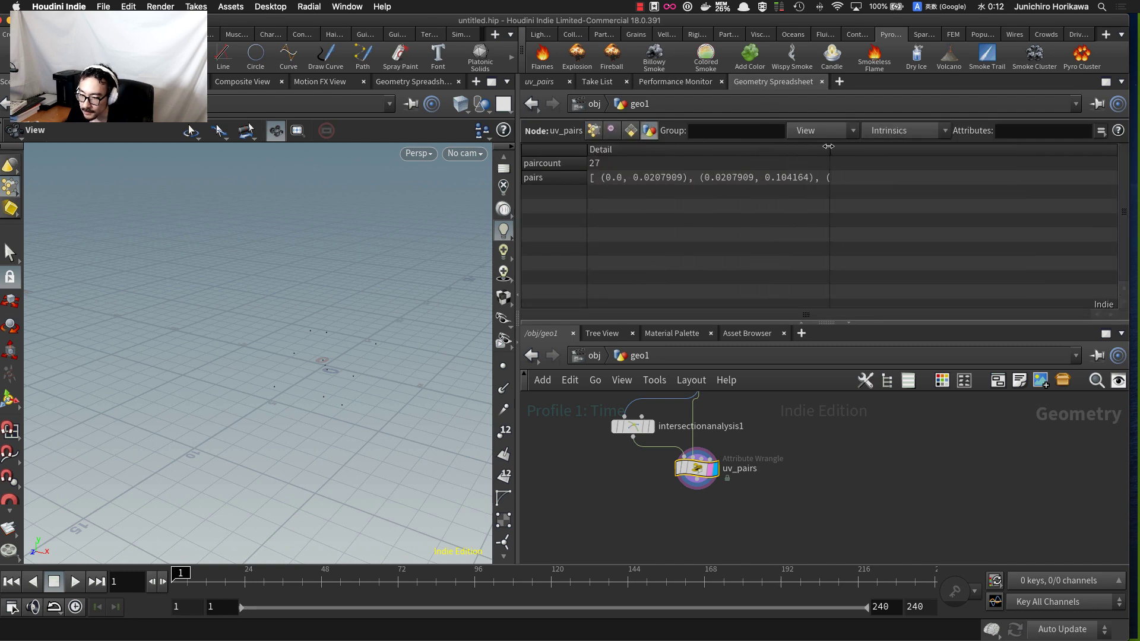
scroll(339, 357, up, 5)
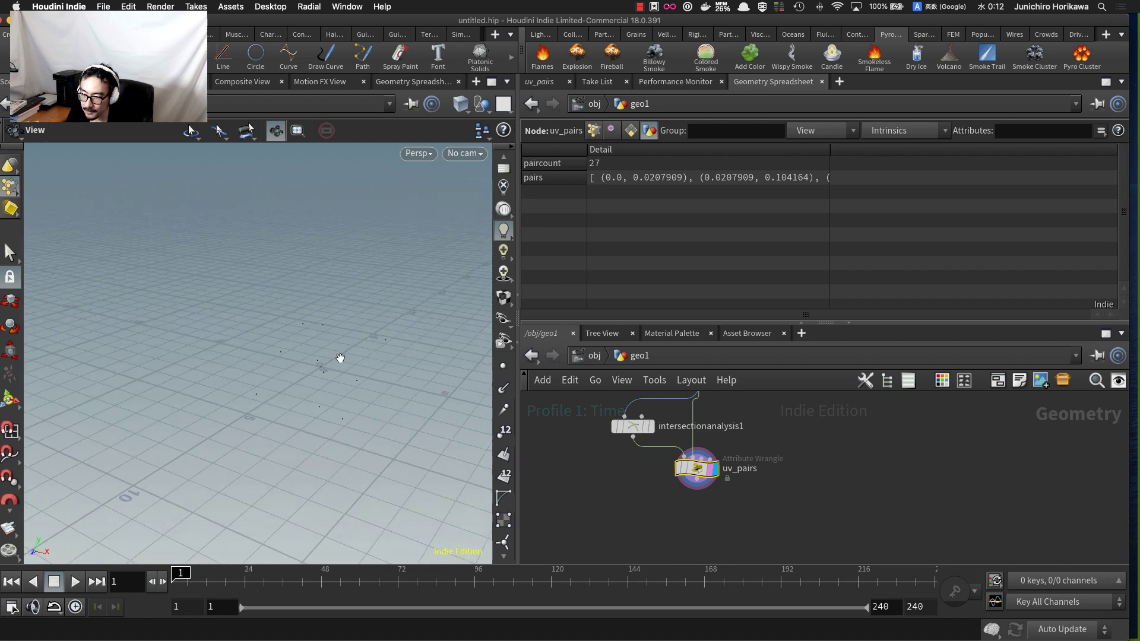
drag(335, 367, 288, 369)
scroll(625, 516, down, 3)
middle_drag(682, 417, 659, 461)
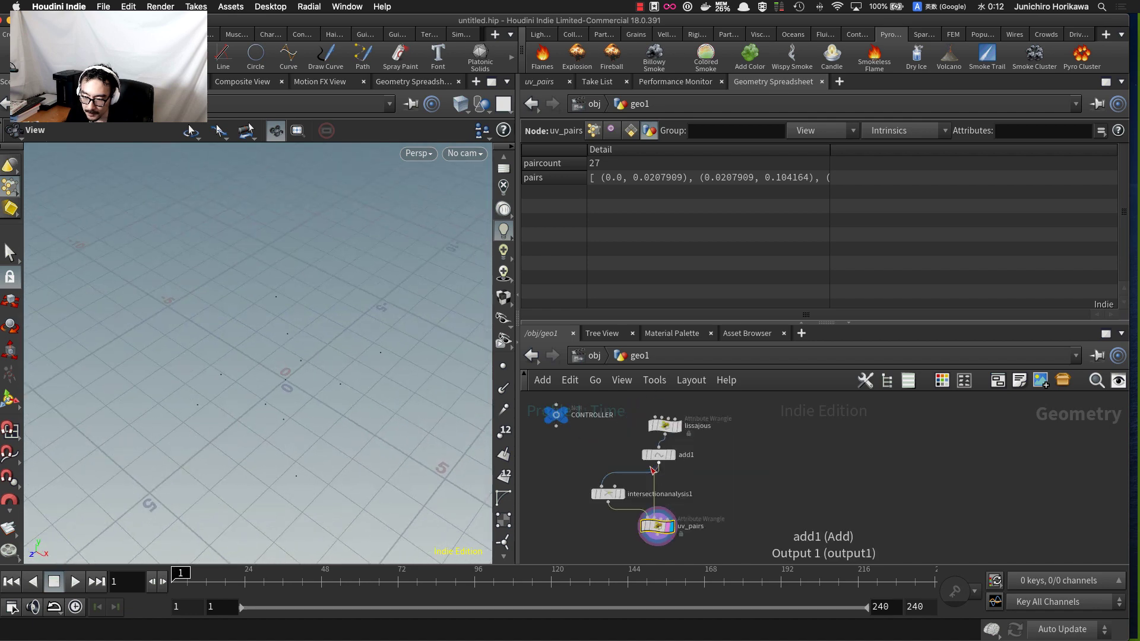
scroll(661, 455, up, 4)
drag(662, 451, 661, 454)
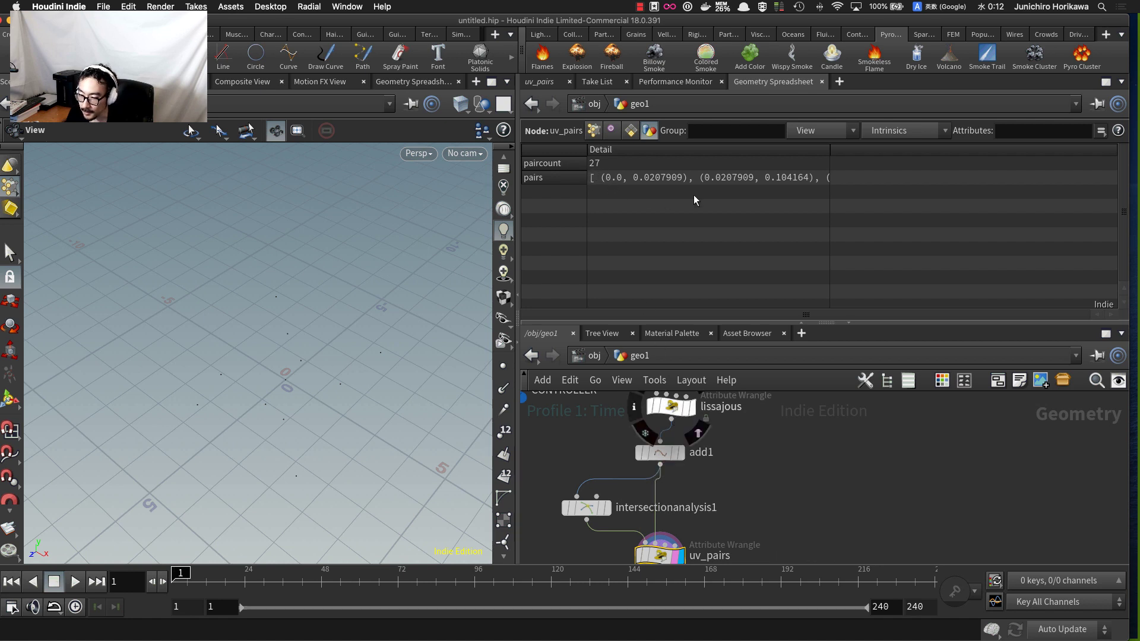
drag(828, 151, 987, 152)
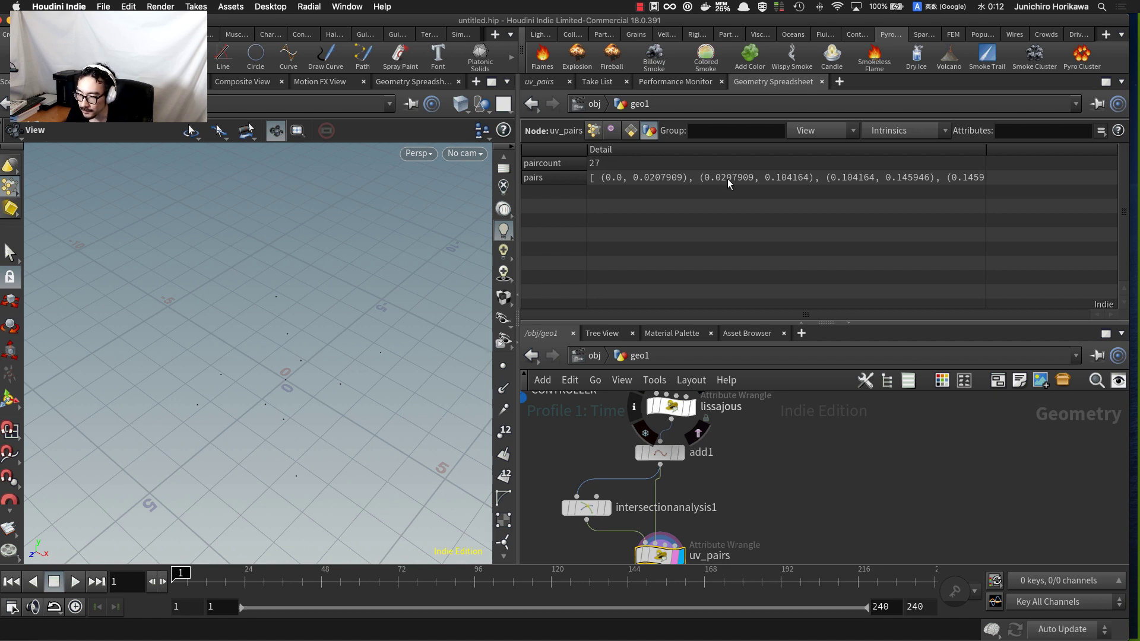
- Display the output of the lissajous node and of the add1 node to inspect the curve
scroll(779, 445, down, 5)
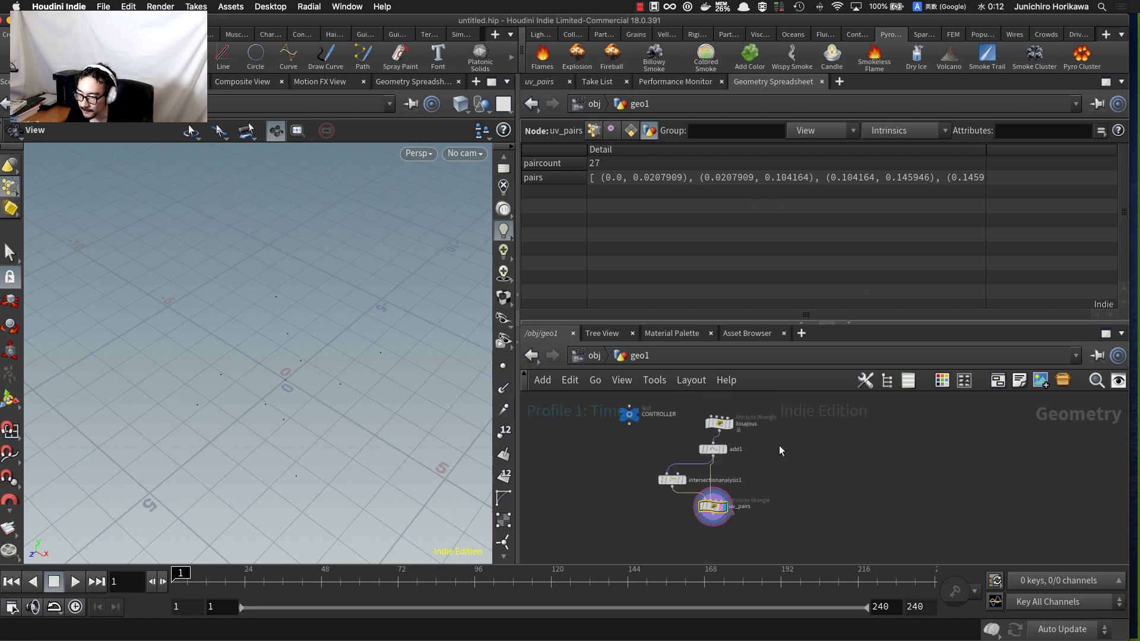
middle_drag(779, 445, 769, 506)
scroll(719, 488, up, 4)
click(719, 492)
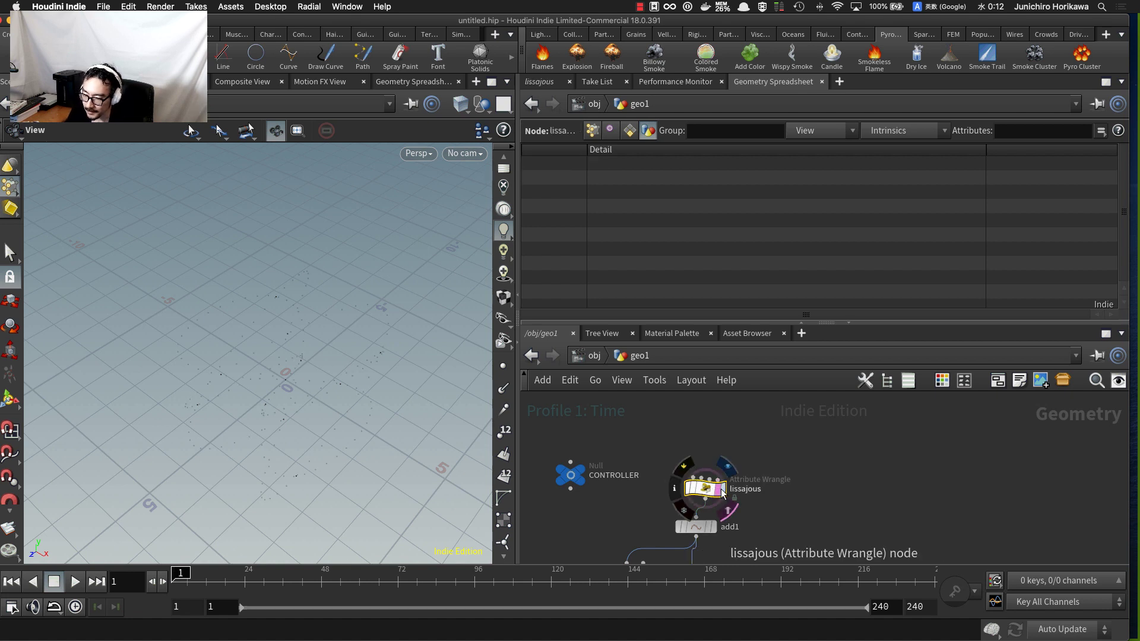
click(706, 527)
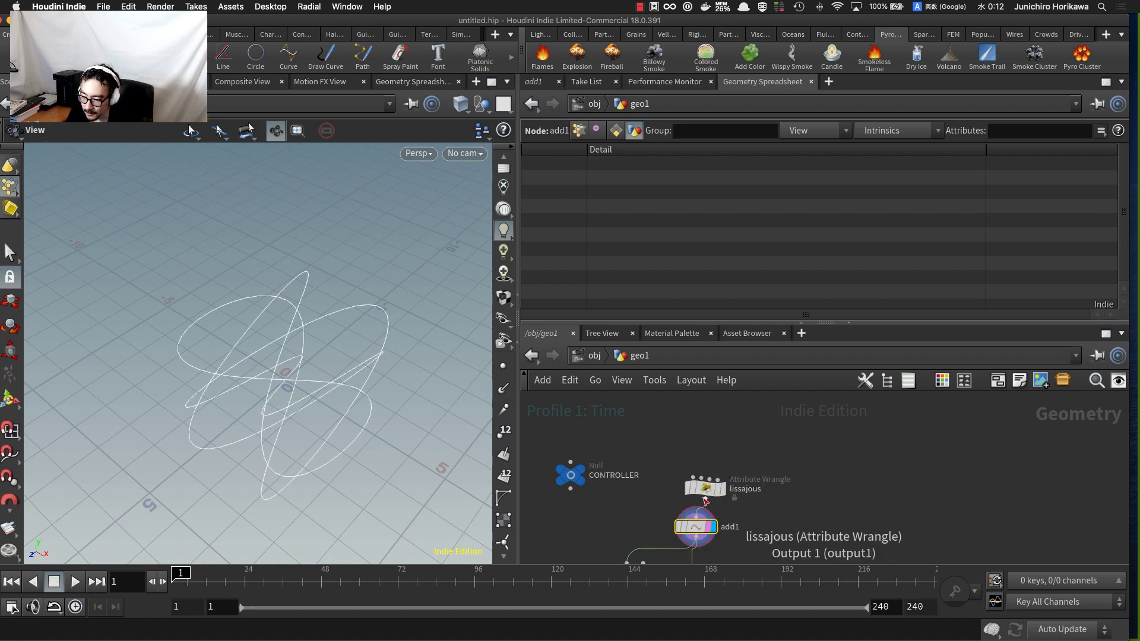
- Set the Mx parameter of the CONTROLLER null to 0 and inspect the resulting curve in the viewport
click(575, 472)
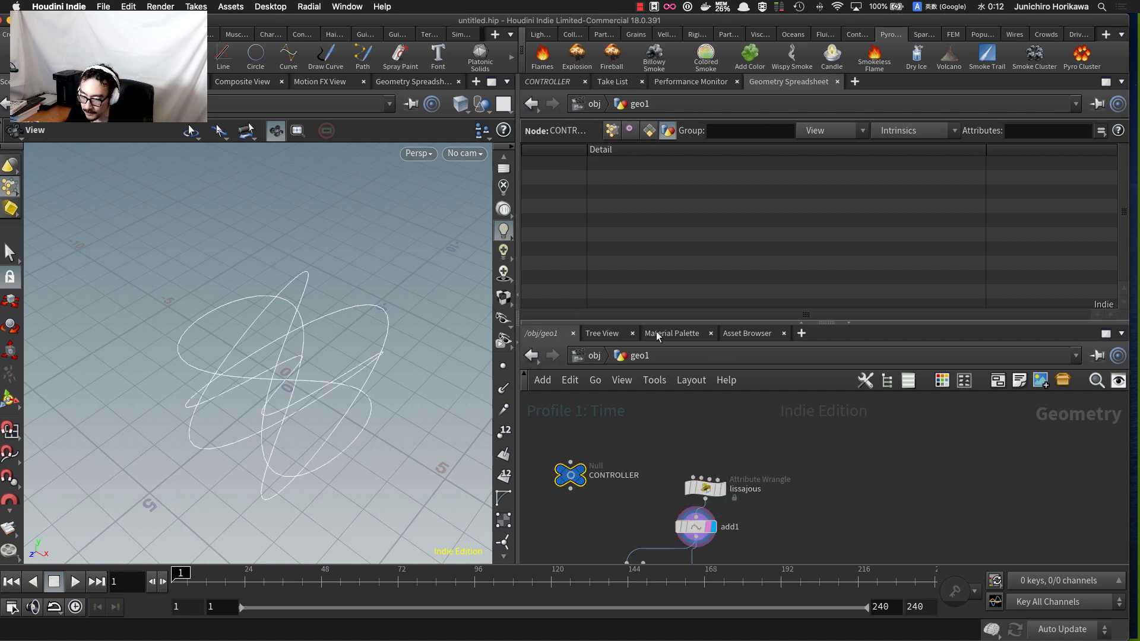
click(557, 80)
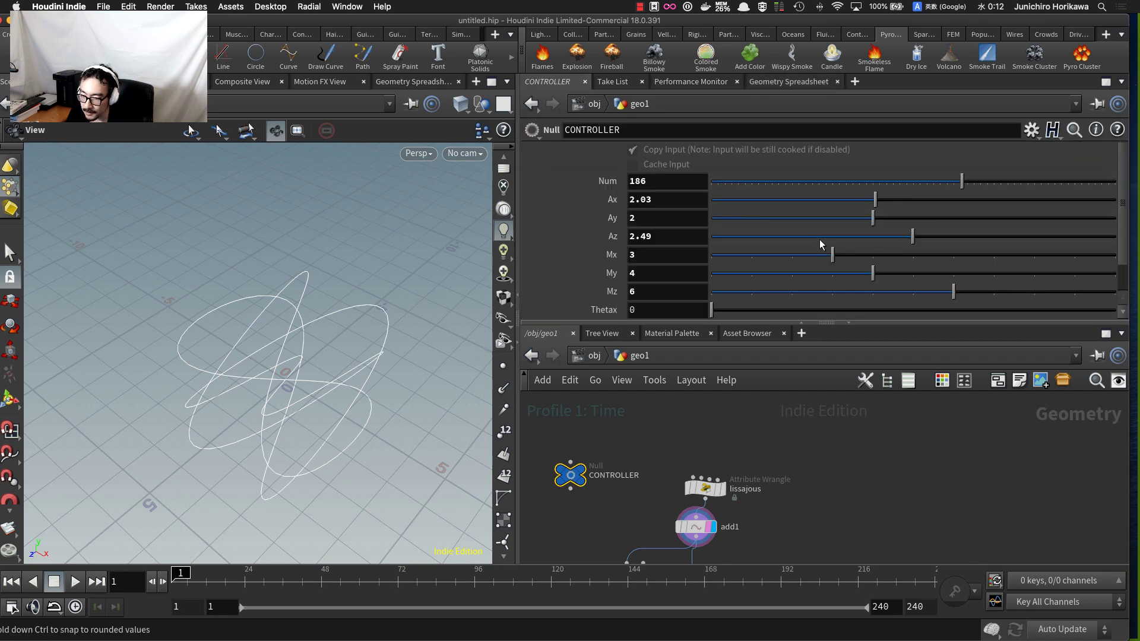
drag(793, 255, 699, 255)
mouse_move(326, 336)
mouse_down()
mouse_move(340, 293)
mouse_move(338, 330)
mouse_up()
scroll(661, 467, down, 5)
scroll(680, 505, up, 4)
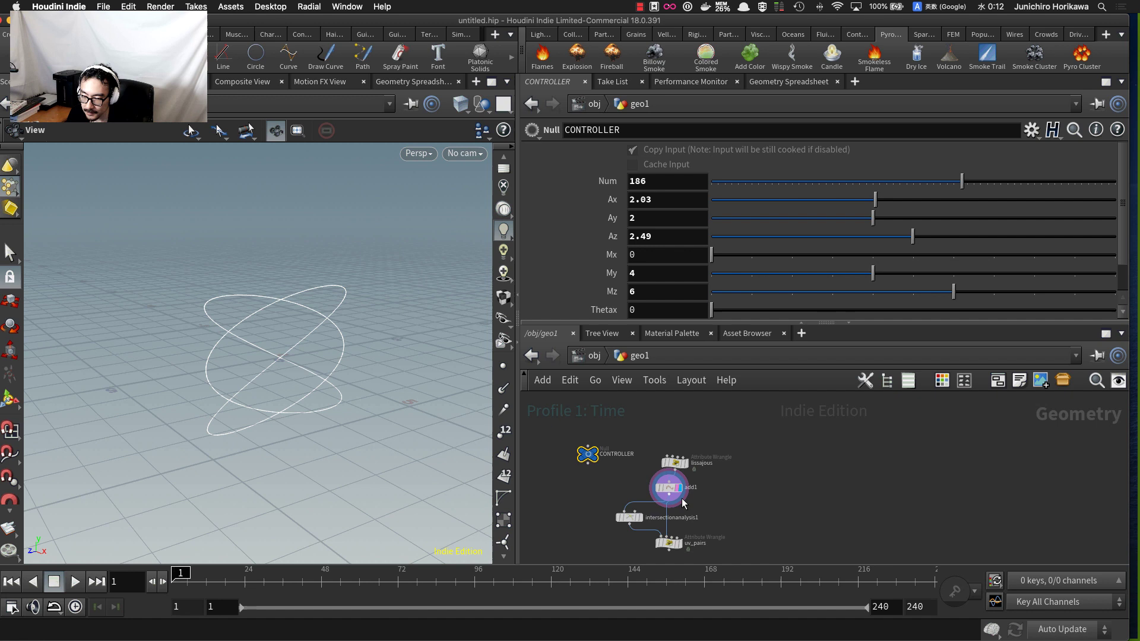
- Display the uv_pairs node again and check its paircount and pairs detail attributes in the Geometry Spreadsheet
click(680, 545)
click(669, 543)
right_drag(610, 520, 513, 461)
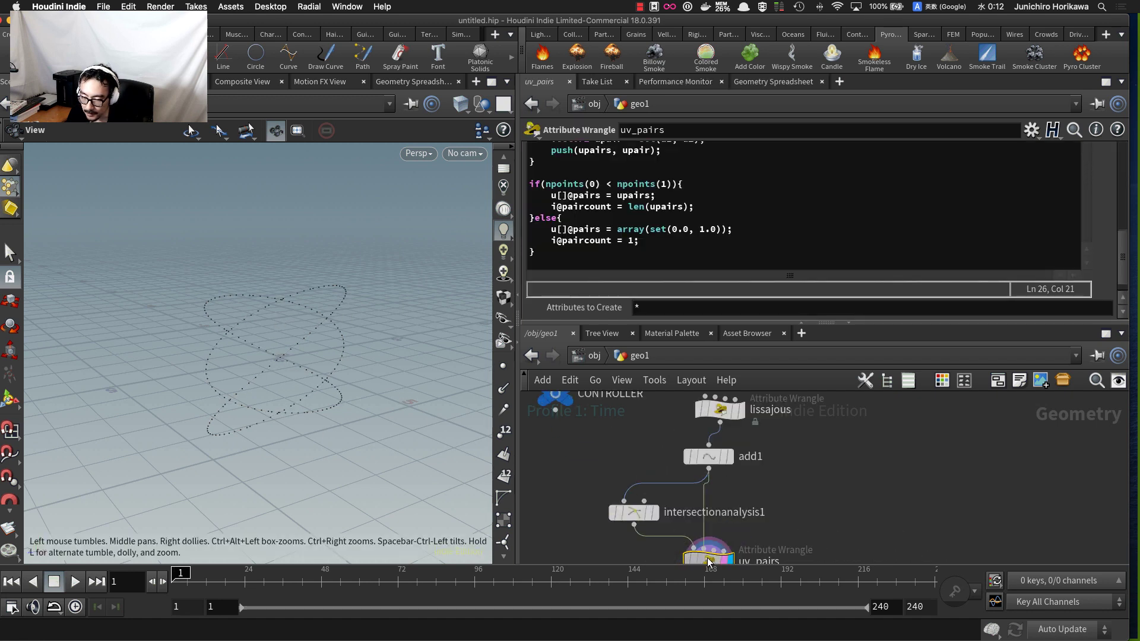
click(795, 83)
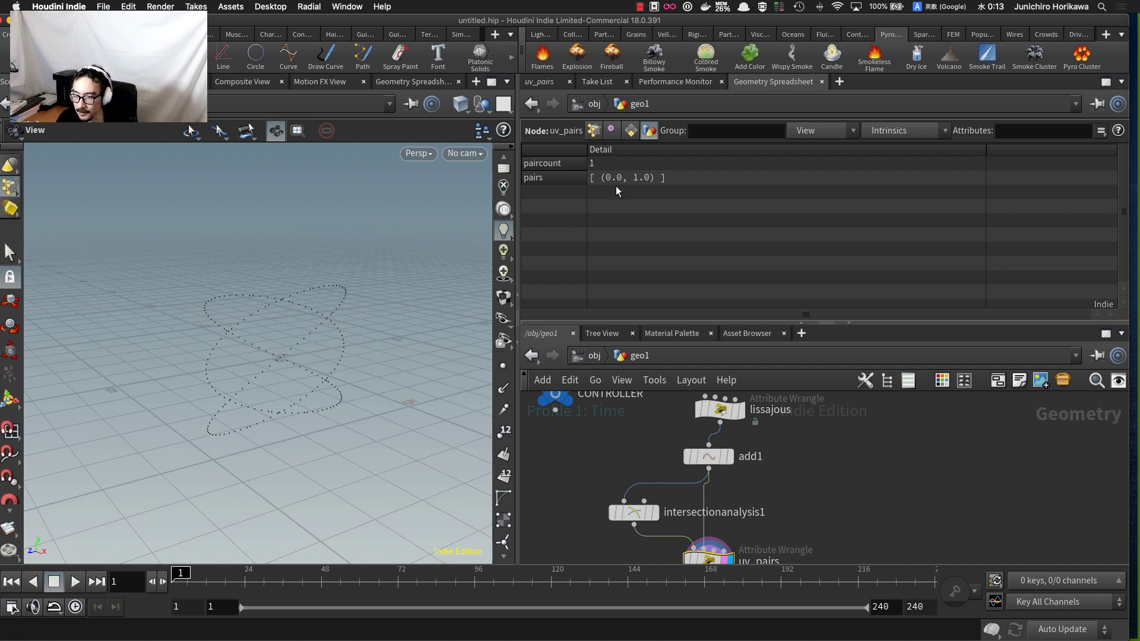
scroll(772, 496, down, 4)
middle_drag(786, 509, 759, 482)
scroll(736, 498, up, 7)
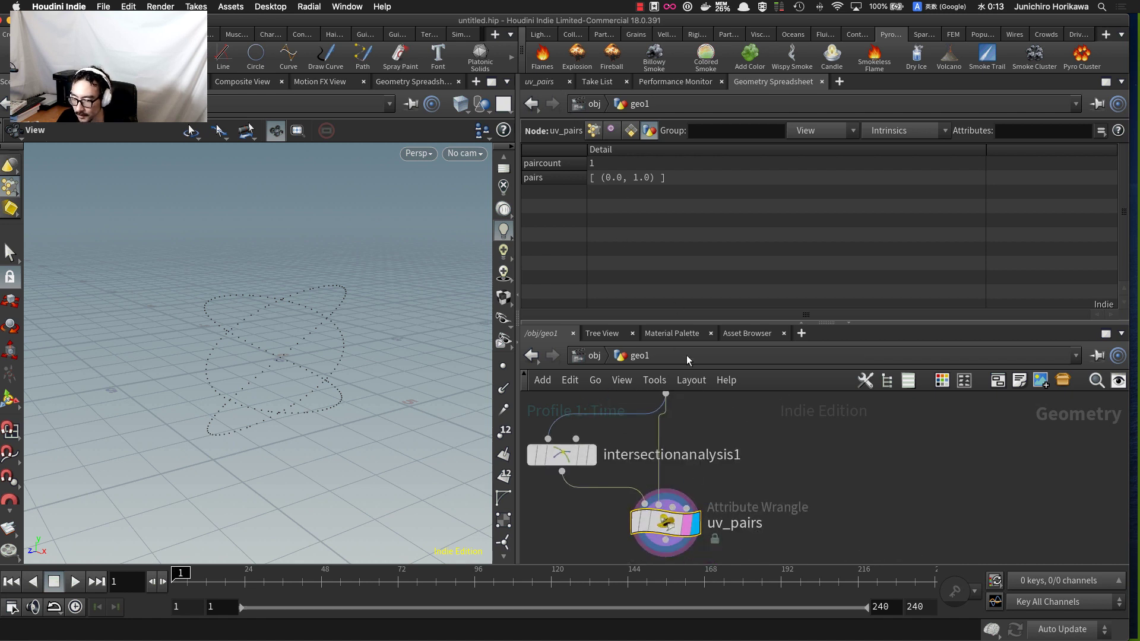
scroll(704, 482, down, 6)
middle_drag(641, 421, 650, 473)
scroll(647, 469, up, 4)
middle_drag(674, 558, 658, 479)
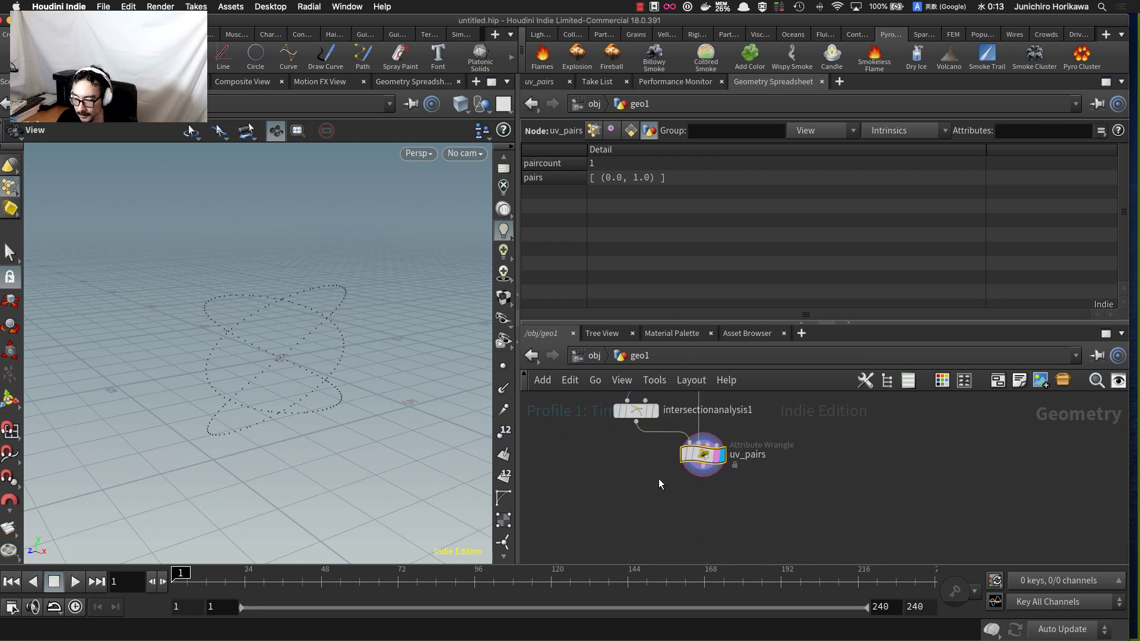
scroll(679, 482, up, 2)
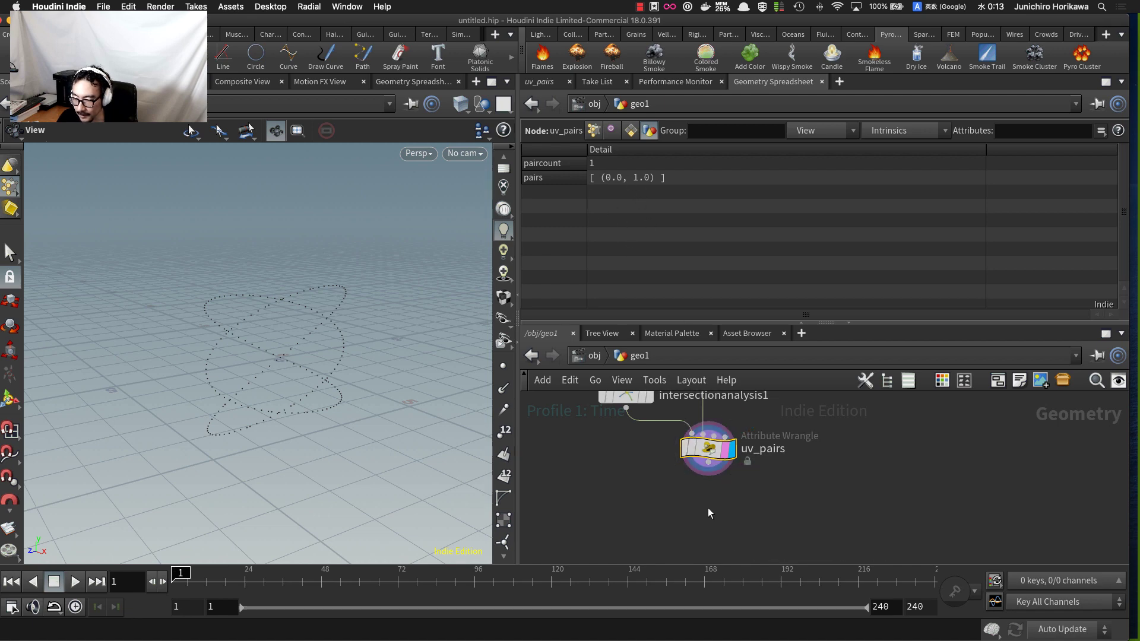
- Add a Null node directly below uv_pairs and connect it to the wrangle's output
key(Tab)
text(null)
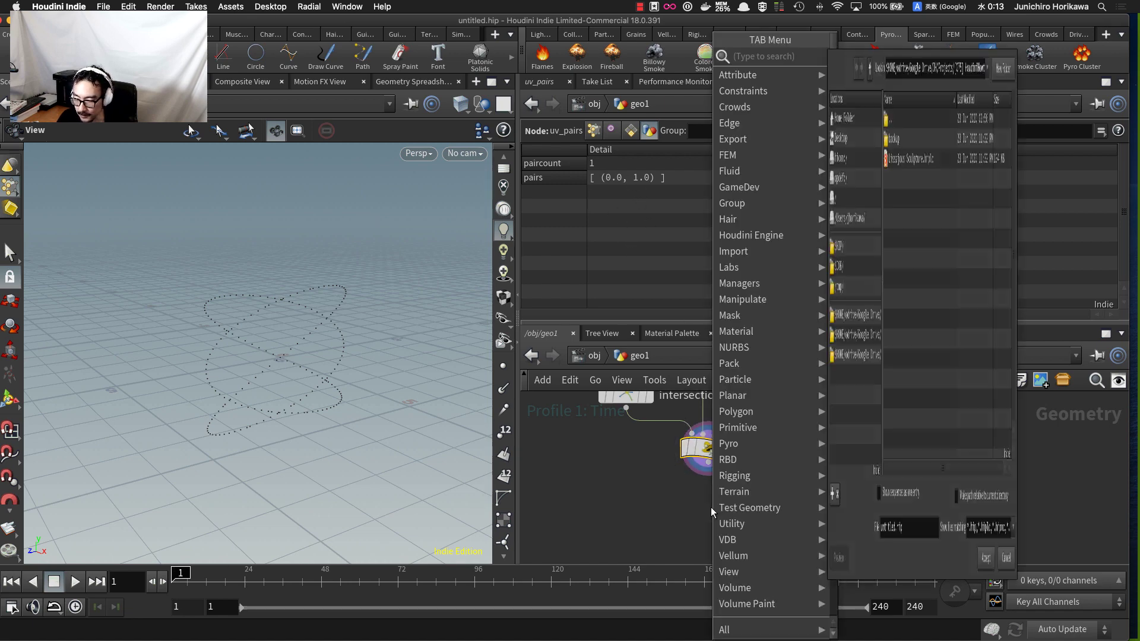
key(Return)
click(711, 508)
scroll(718, 456, up, 1)
drag(718, 456, 707, 492)
- Rename the Null node below uv_pairs to PAIRS
click(756, 505)
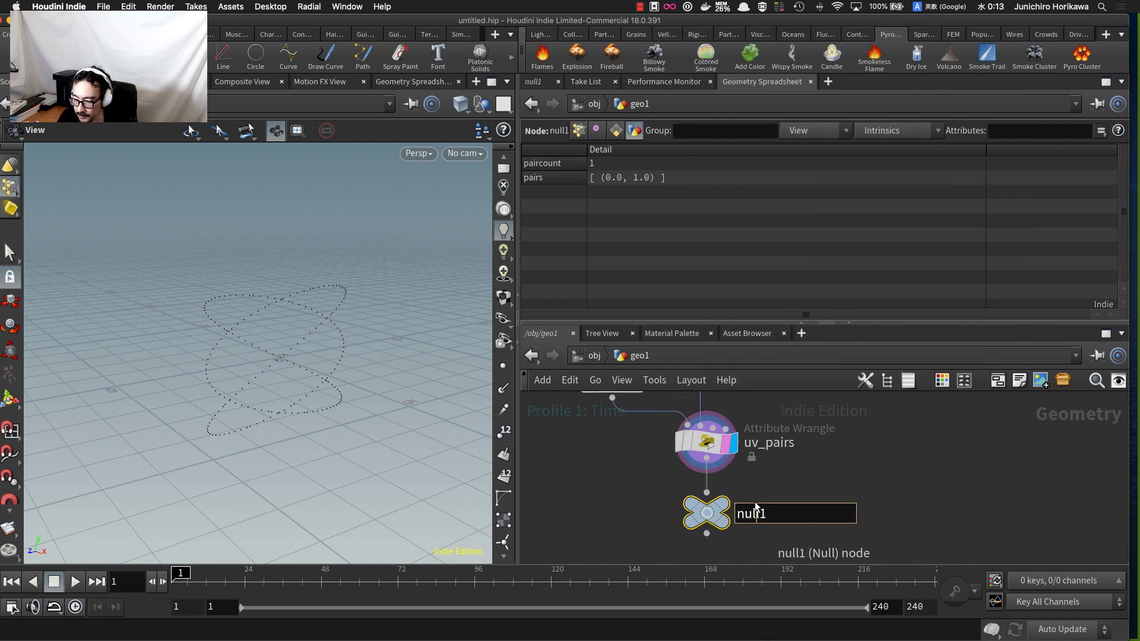
drag(771, 509, 686, 509)
text(PAIR)
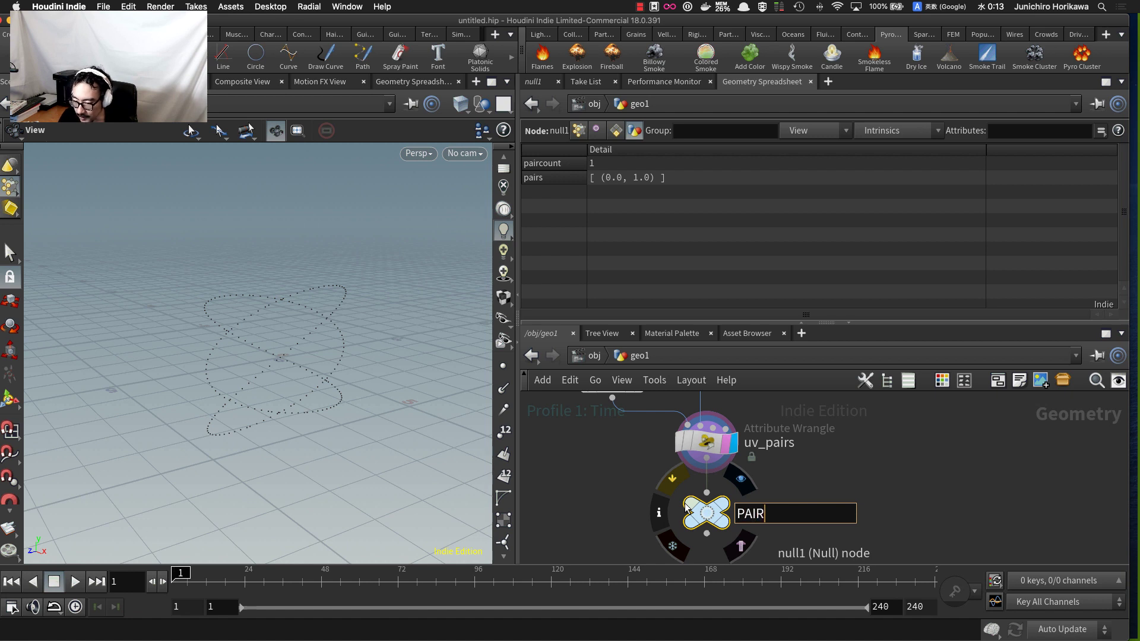
text(S)
key(Return)
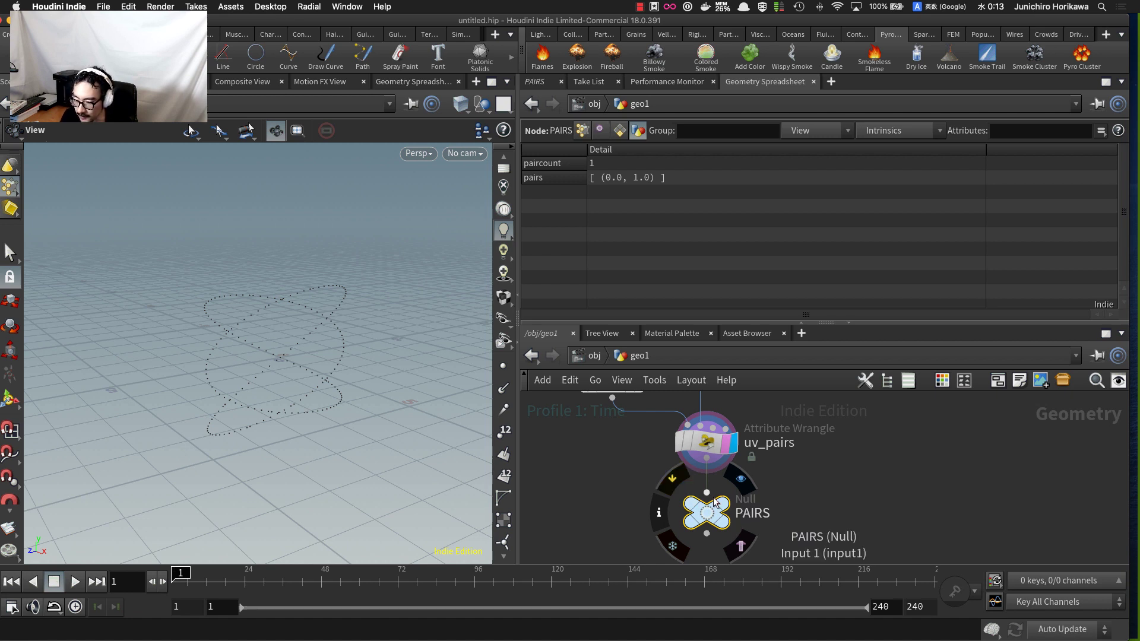
- Set the Mx parameter of the CONTROLLER null to 5
scroll(734, 532, down, 5)
middle_drag(766, 489, 761, 532)
scroll(683, 521, up, 3)
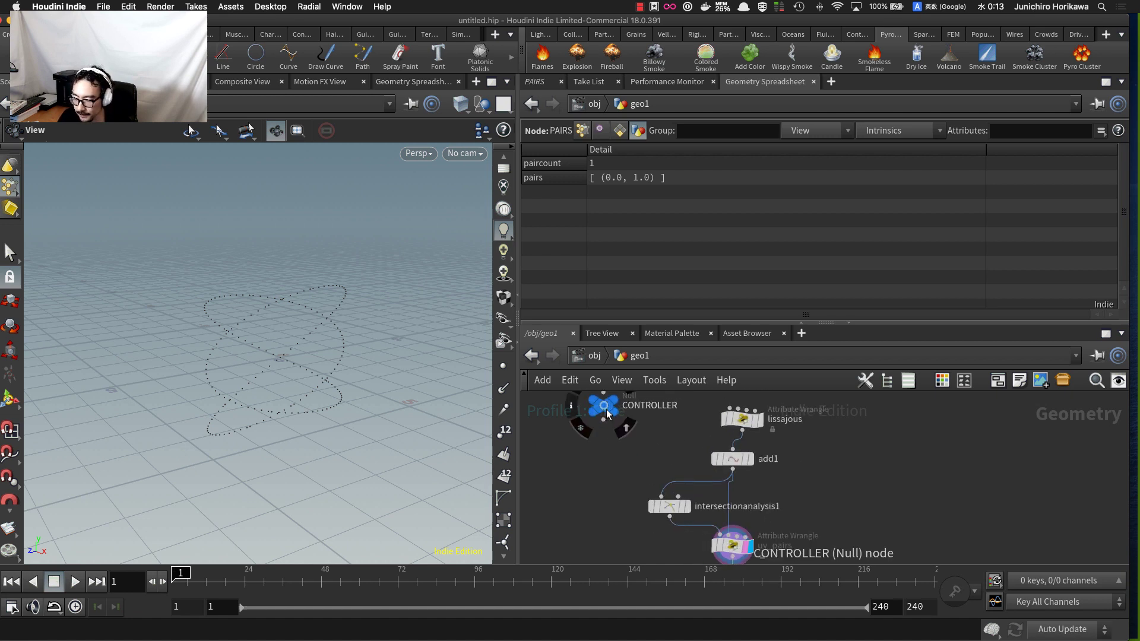
click(603, 407)
click(547, 82)
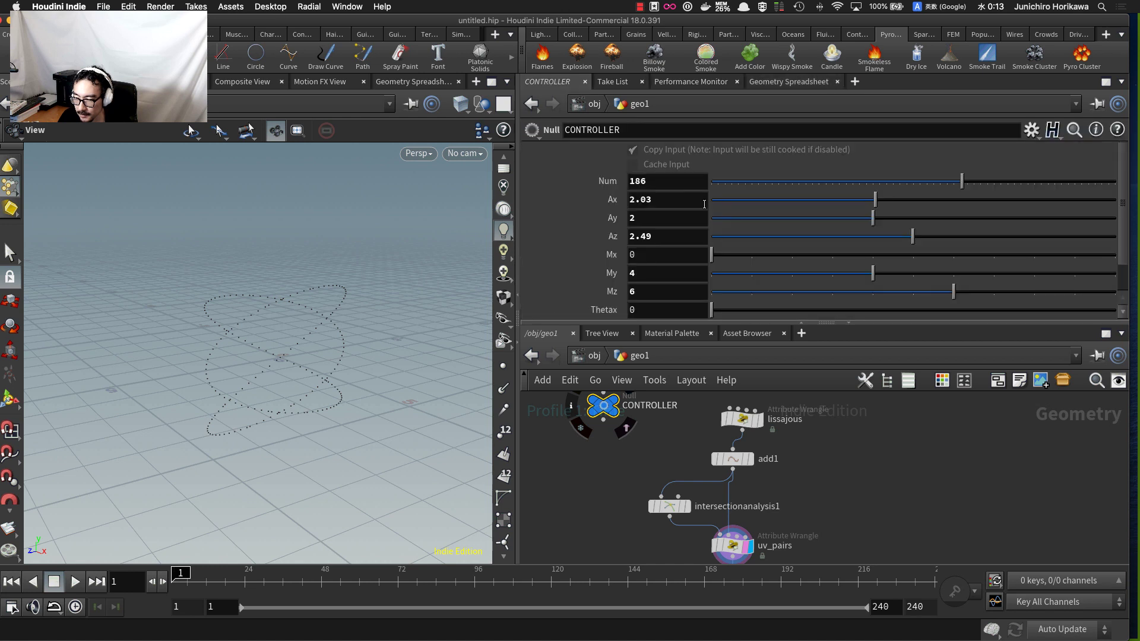
drag(768, 255, 908, 262)
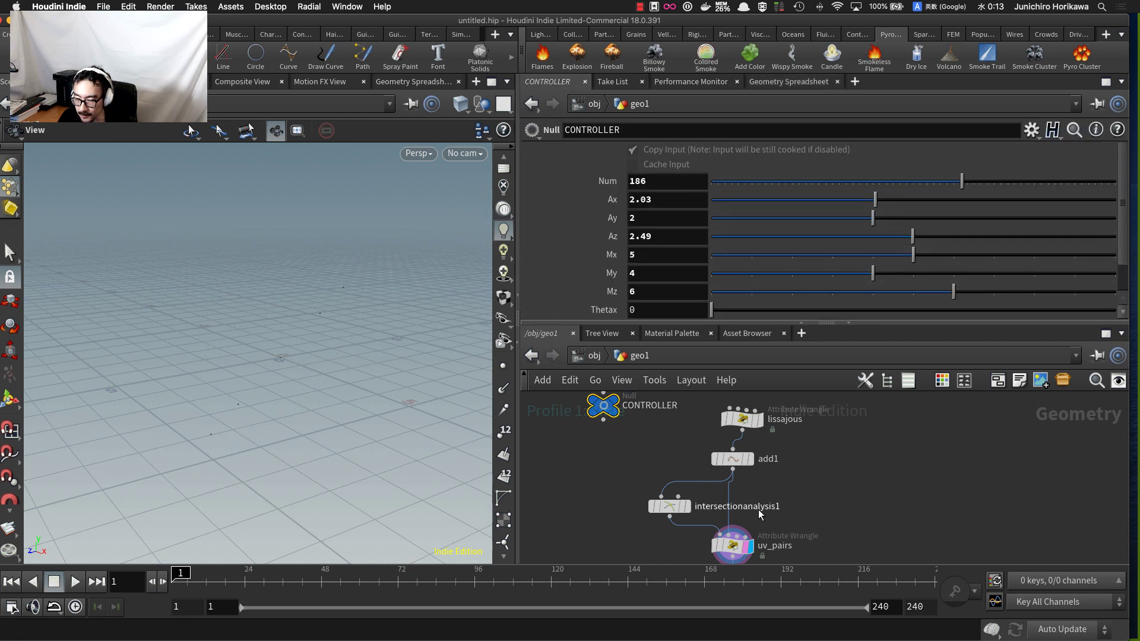
- Display the output of the add1 node and inspect the Lissajous curve from another angle in the viewport
scroll(756, 510, down, 1)
middle_drag(753, 474, 744, 507)
scroll(742, 503, up, 2)
click(749, 469)
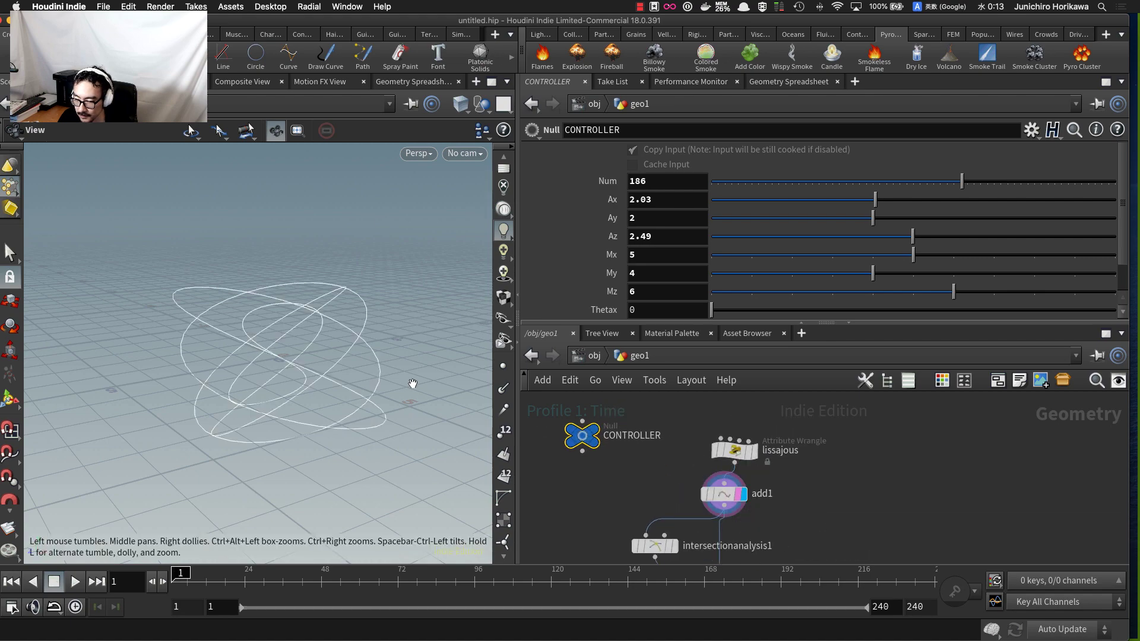
drag(410, 384, 307, 402)
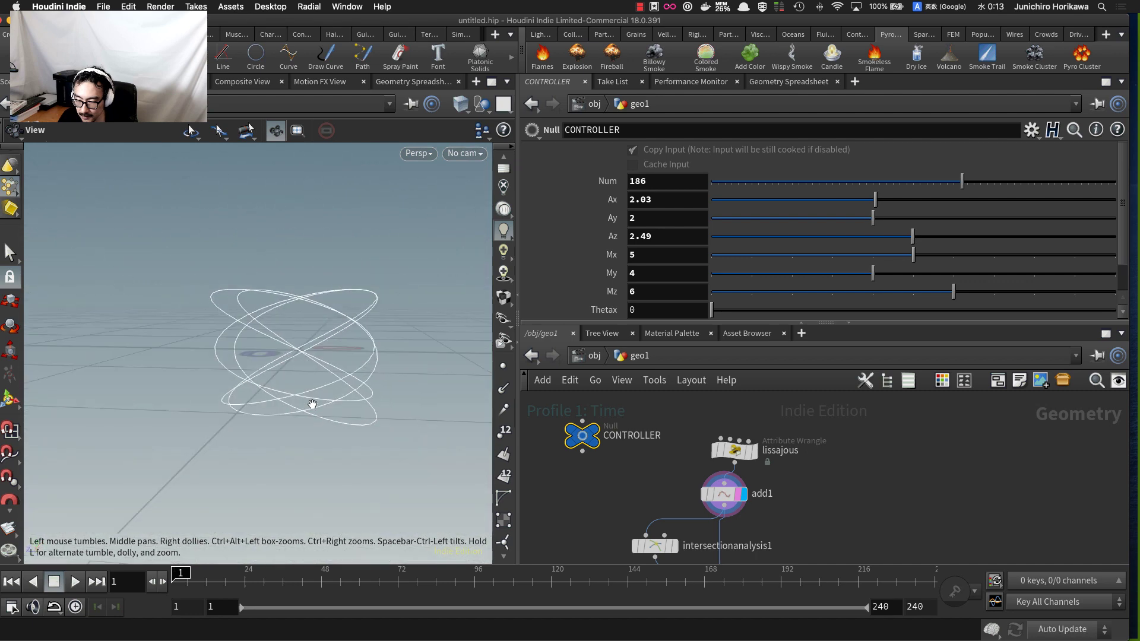
scroll(677, 473, down, 3)
scroll(734, 486, up, 1)
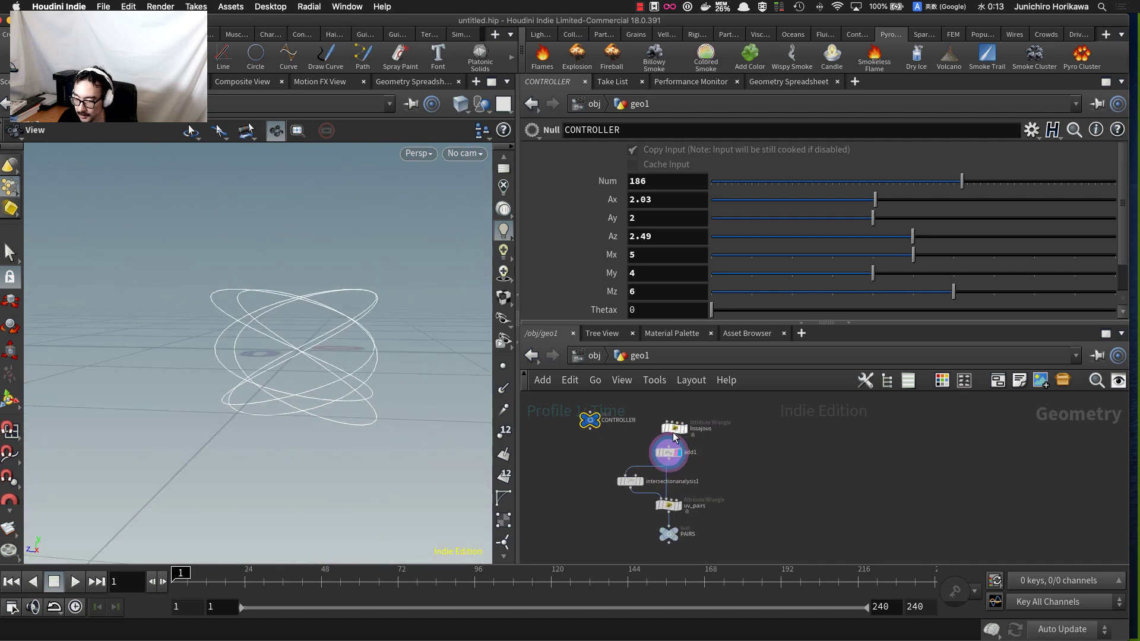
drag(677, 433, 673, 432)
click(734, 462)
middle_drag(733, 461, 704, 461)
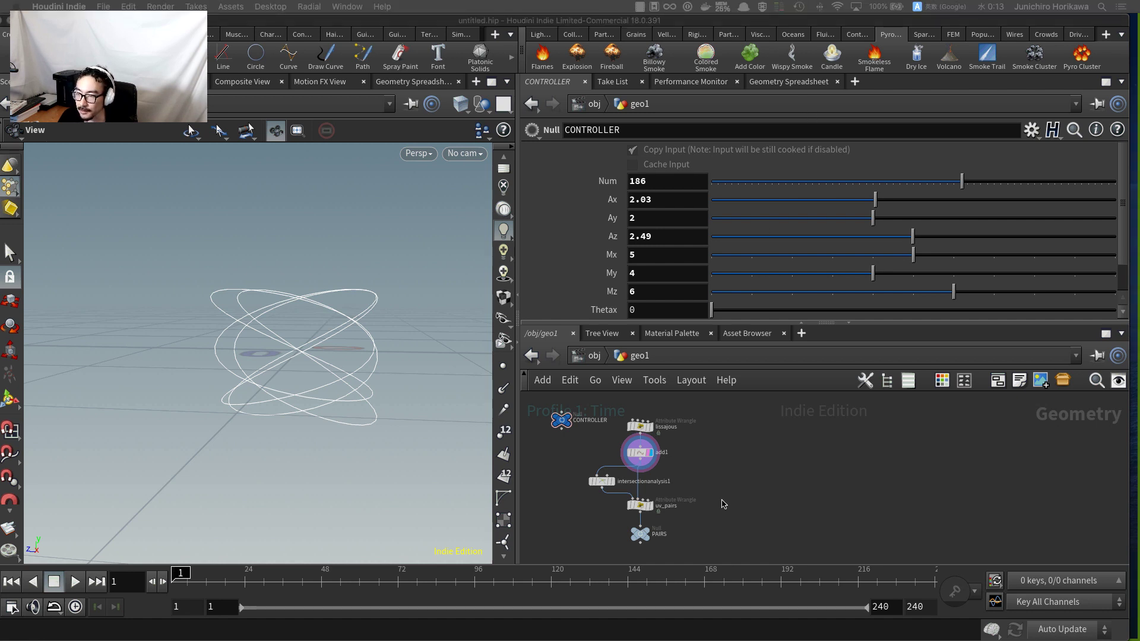
click(286, 349)
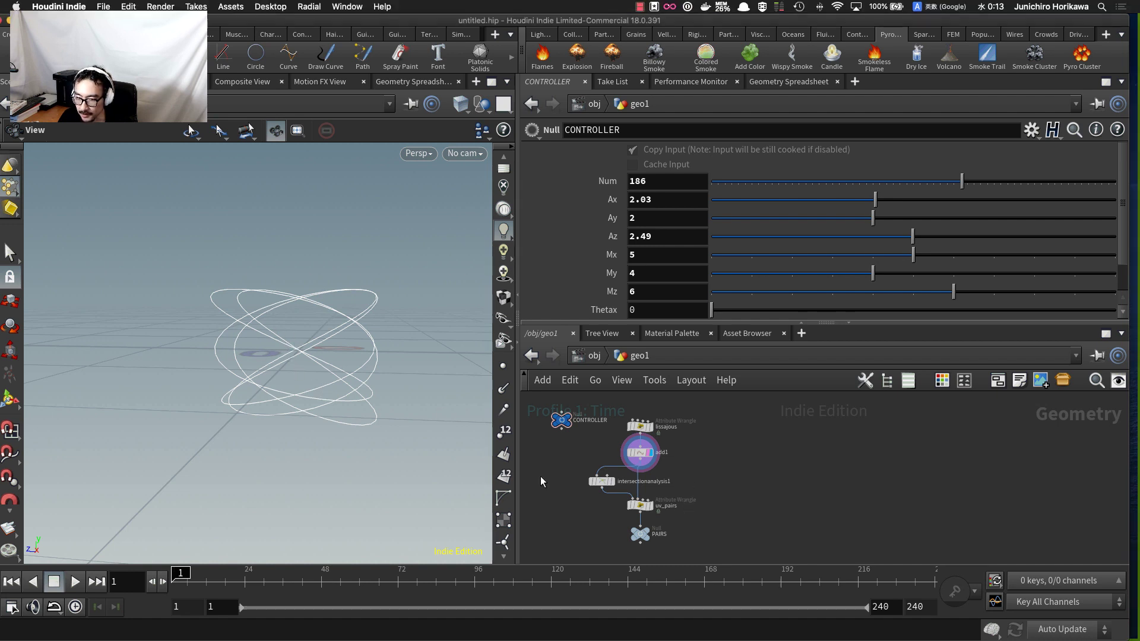
- Check the paircount and pairs detail attributes of the PAIRS null in the Geometry Spreadsheet
scroll(649, 530, up, 5)
click(639, 538)
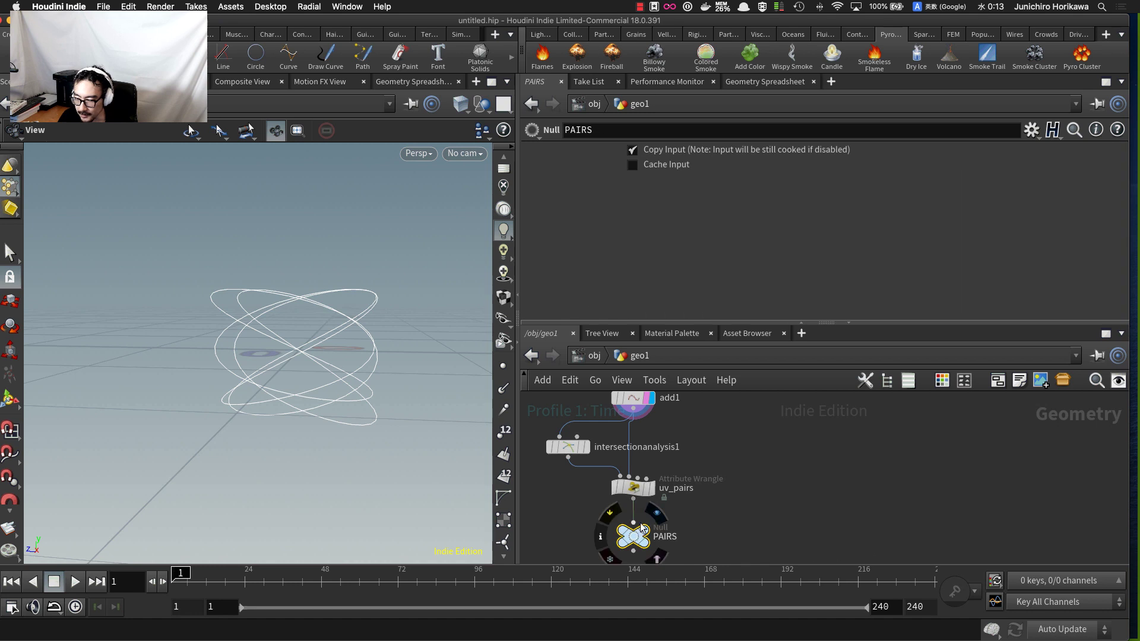
click(749, 84)
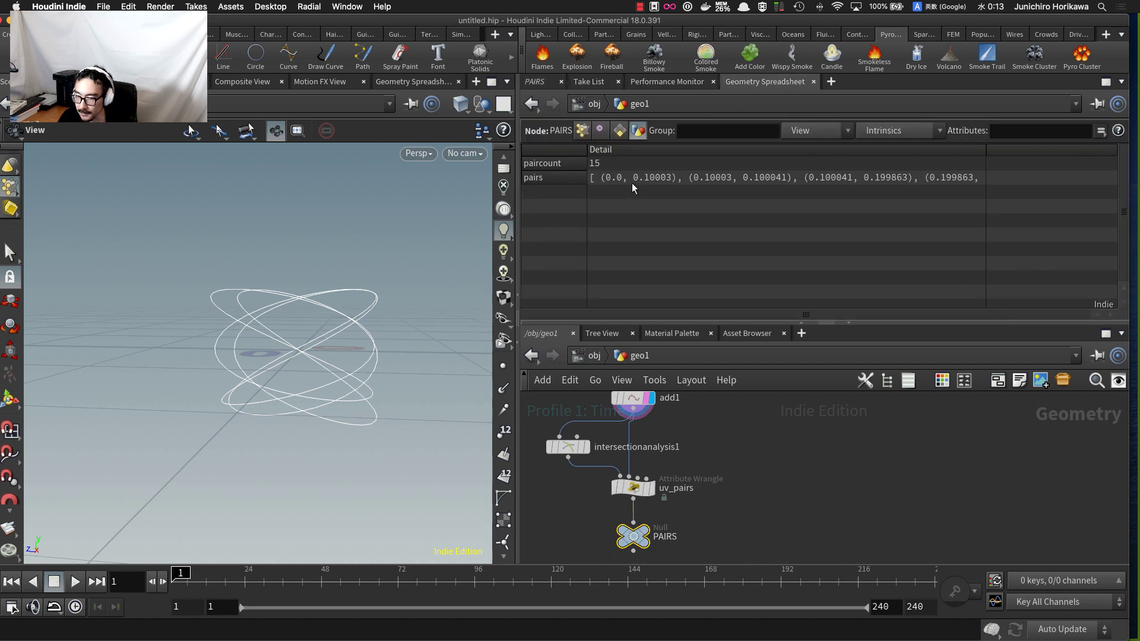
- Rearrange the network so add1 sits offset to the right of the intersectionanalysis1, uv_pairs and PAIRS branch
scroll(713, 495, down, 2)
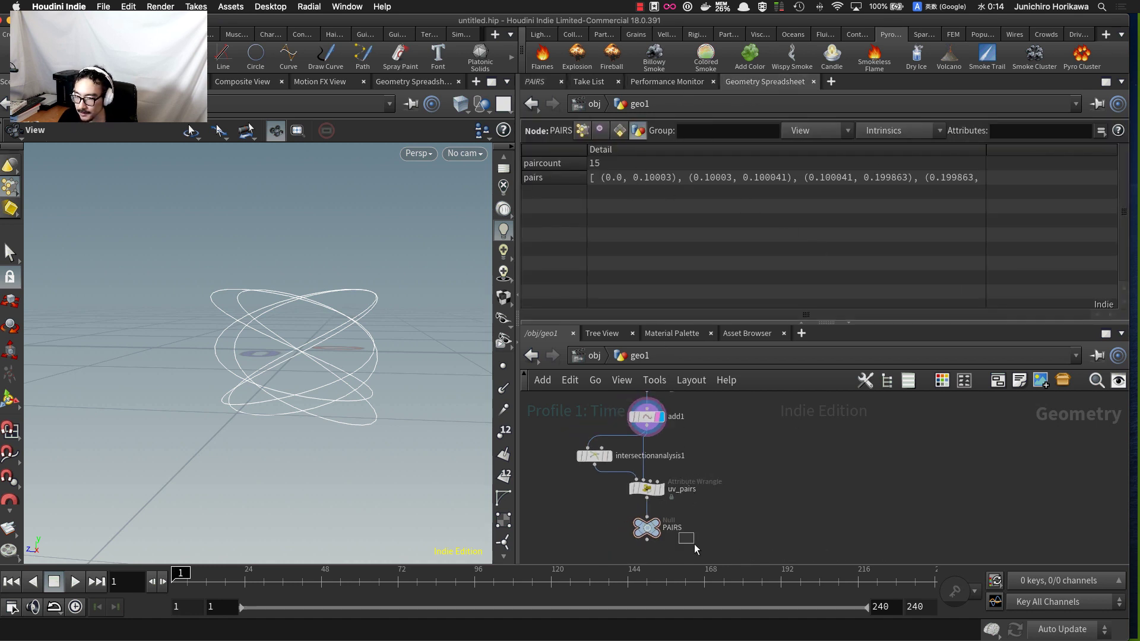
drag(694, 543, 593, 429)
scroll(646, 425, up, 3)
mouse_move(679, 431)
middle_down()
mouse_move(696, 492)
mouse_move(676, 450)
middle_up()
scroll(696, 468, up, 1)
click(659, 470)
drag(617, 457, 672, 451)
mouse_move(707, 493)
middle_down()
mouse_move(702, 435)
mouse_move(695, 479)
middle_up()
scroll(702, 452, up, 1)
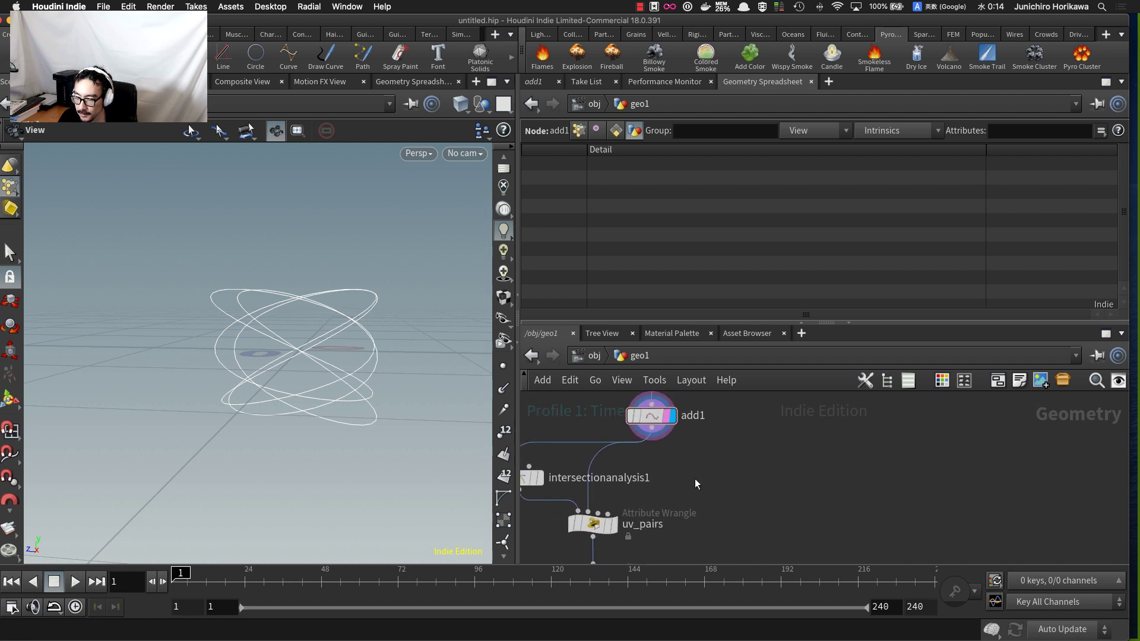
- Inspect the curve and its crossings up close from several angles in the viewport
scroll(689, 473, up, 5)
right_click(690, 473)
click(656, 472)
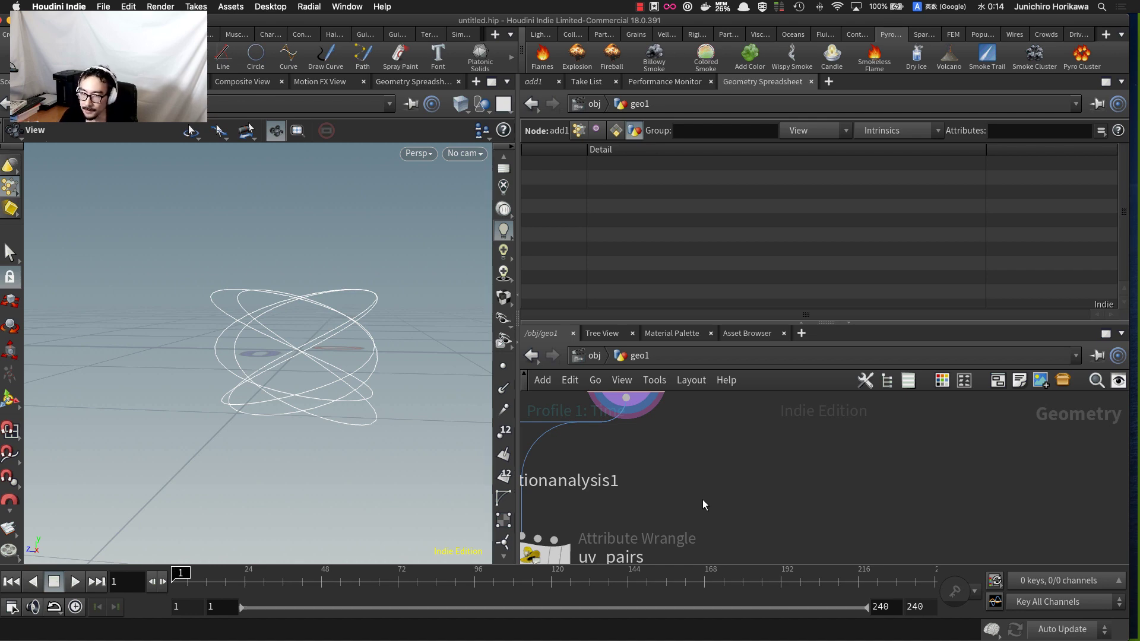
right_drag(323, 356, 363, 300)
drag(363, 300, 394, 306)
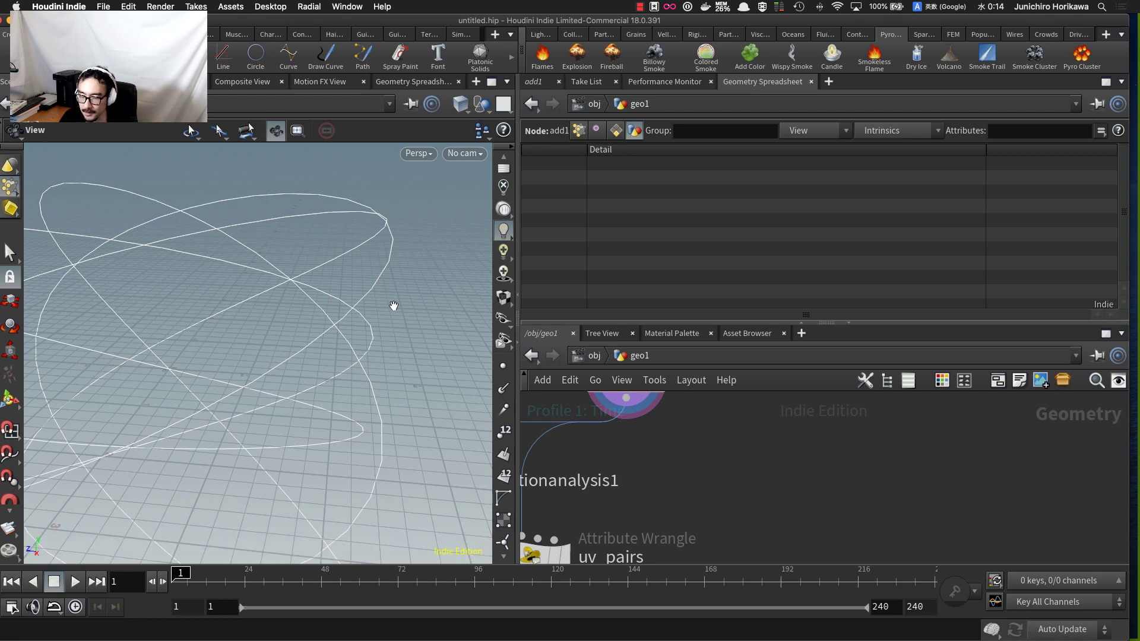
drag(394, 306, 355, 338)
- Add an Orientation Along Curve node in the free space beside the uv_pairs branch
scroll(630, 483, down, 3)
middle_drag(634, 482, 695, 475)
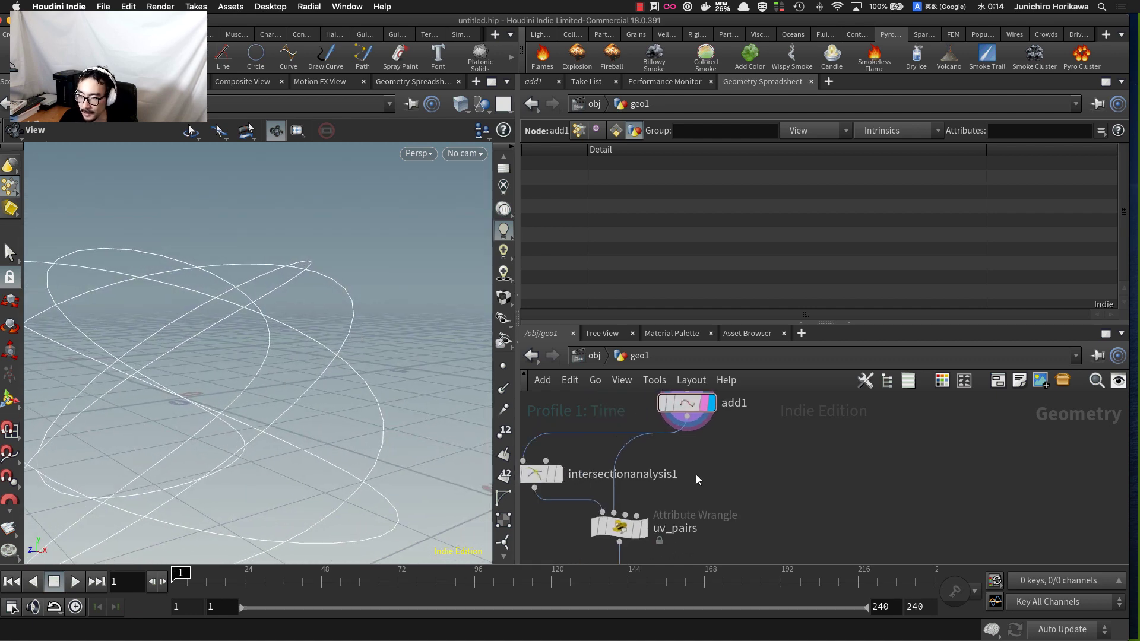
key(Tab)
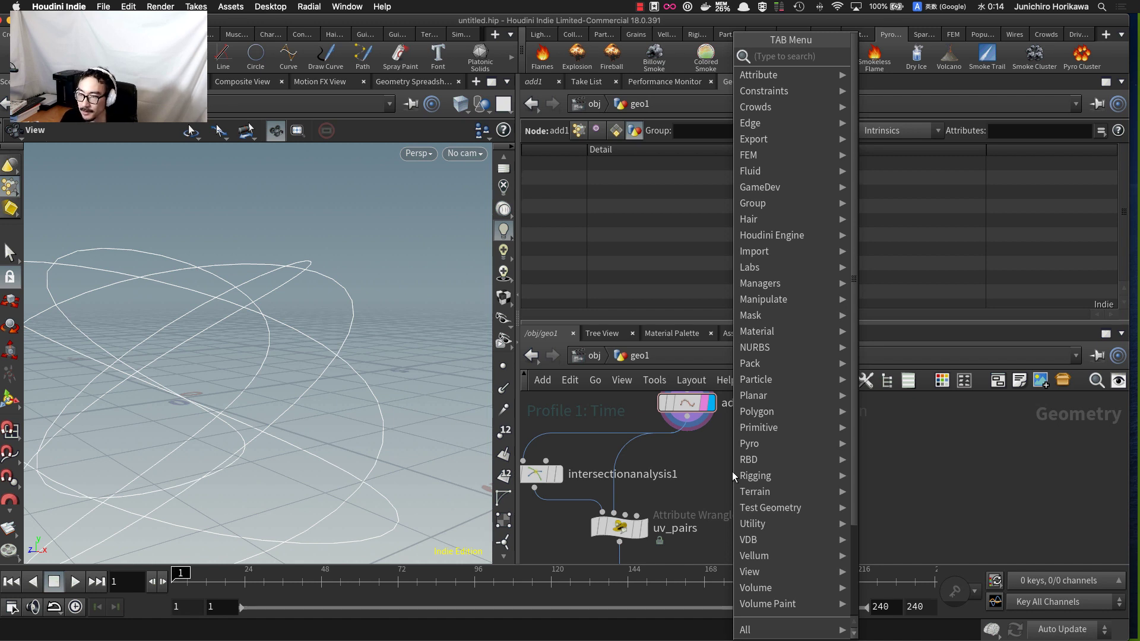
click(716, 471)
scroll(716, 471, up, 3)
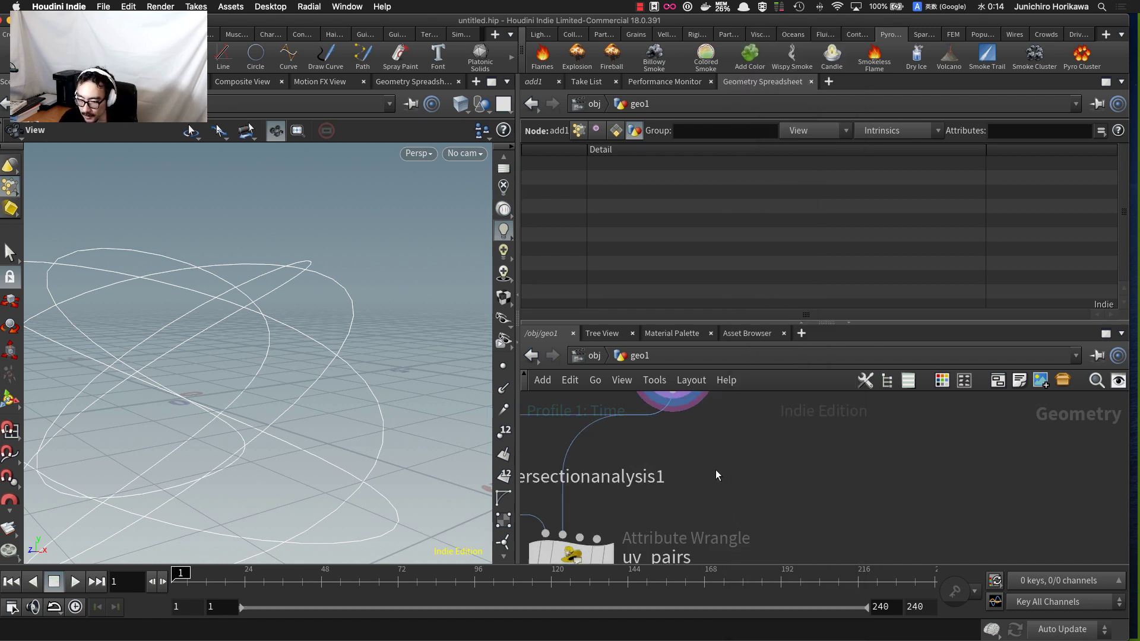
key(Tab)
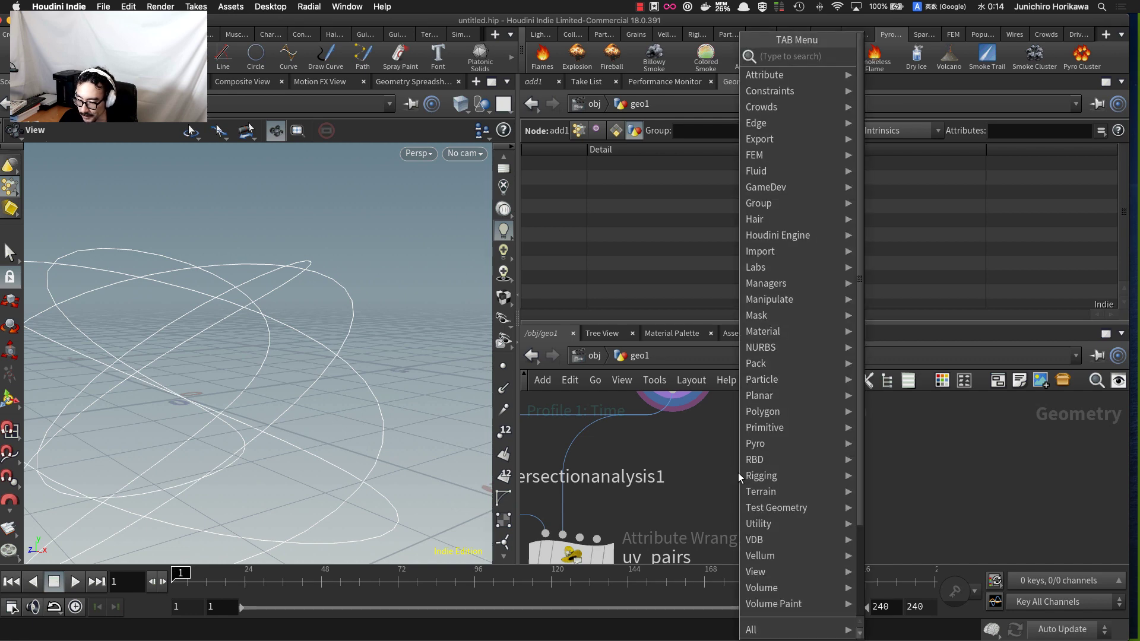
text(or)
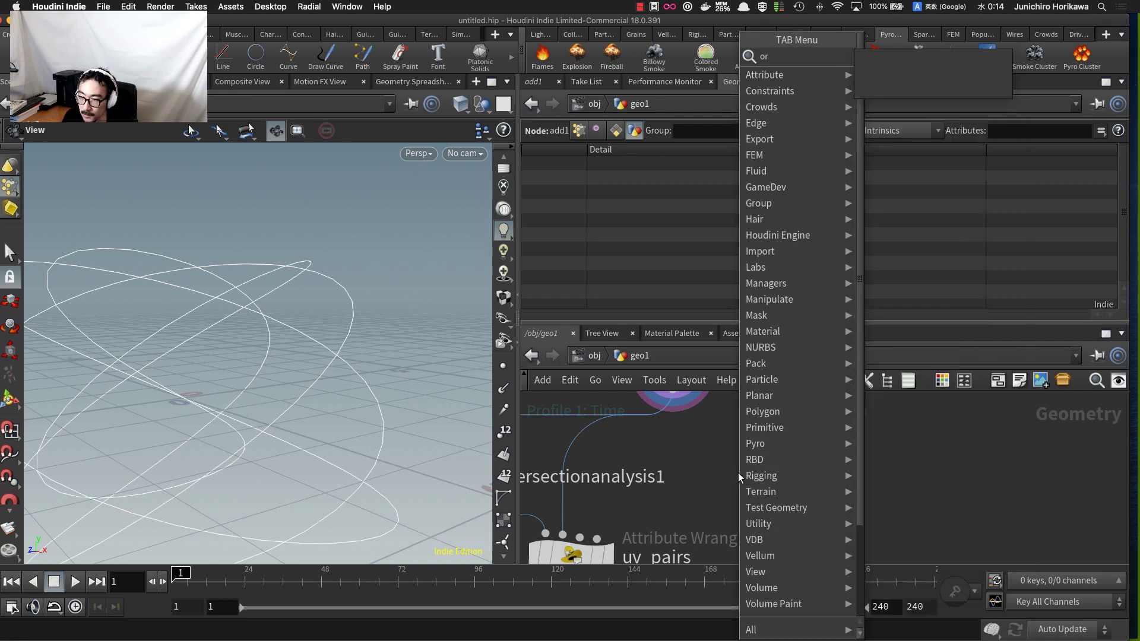
text(ienta)
key(Return)
click(739, 473)
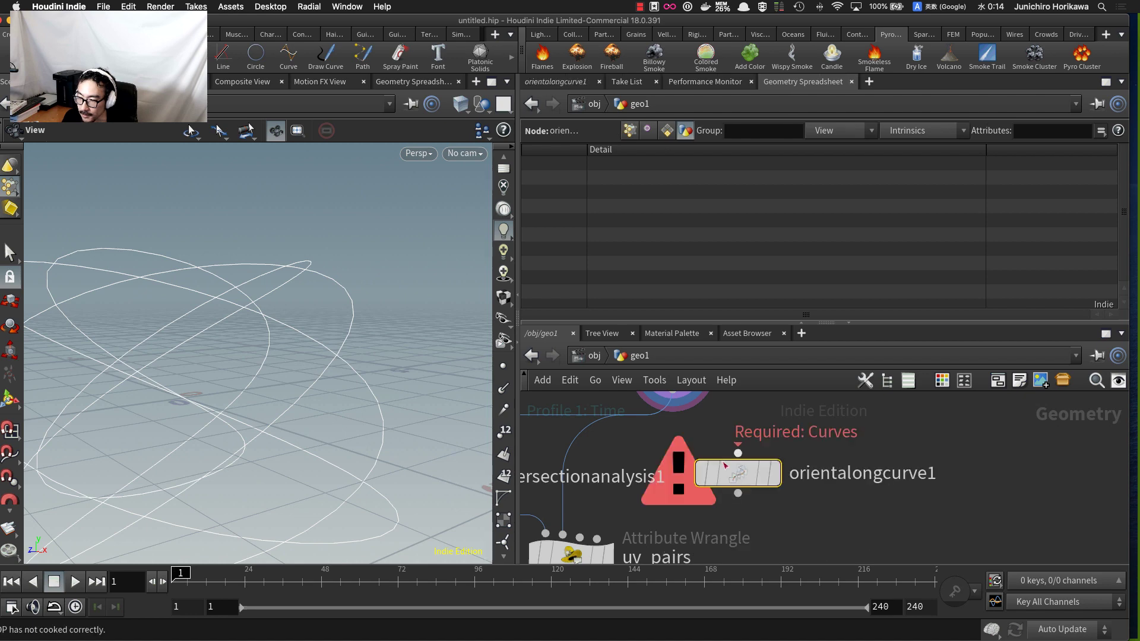
- Connect the add1 output to the orientalongcurve1 input and display orientalongcurve1
middle_drag(708, 432, 731, 479)
drag(697, 438, 784, 519)
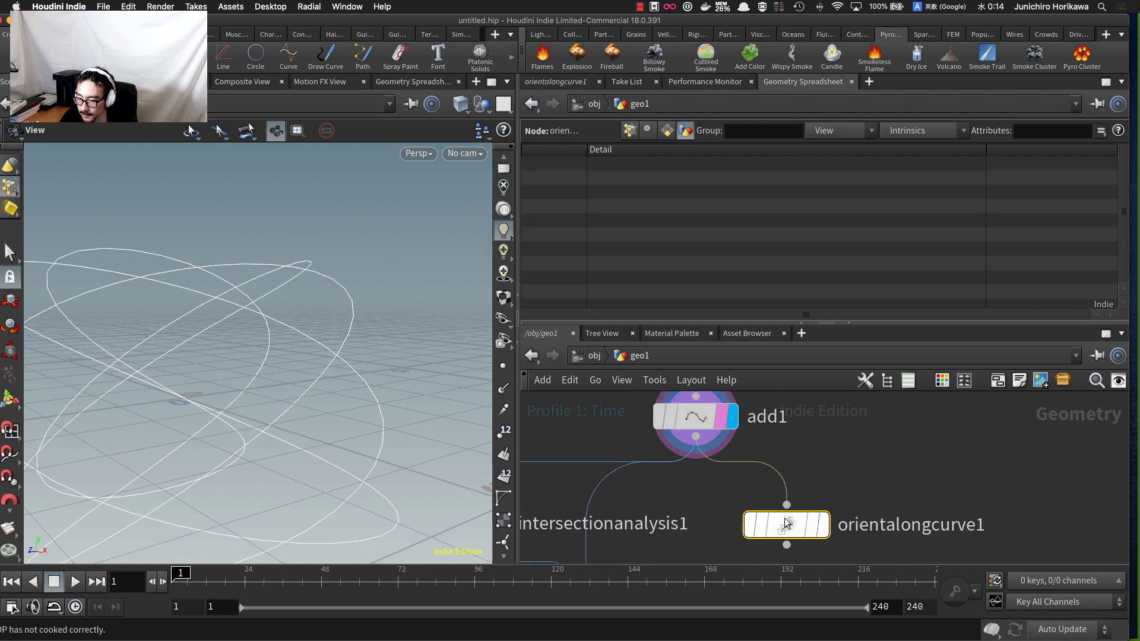
click(824, 525)
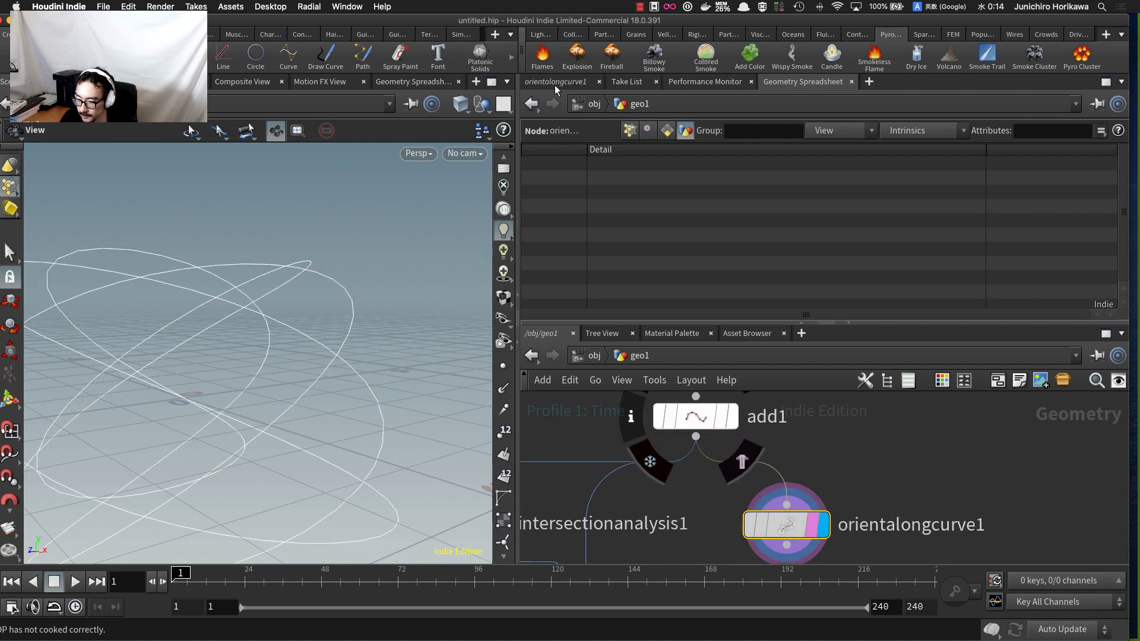
- Examine the N and up point attributes of orientalongcurve1 in the Geometry Spreadsheet, narrowing the P[x] column to see them
click(555, 83)
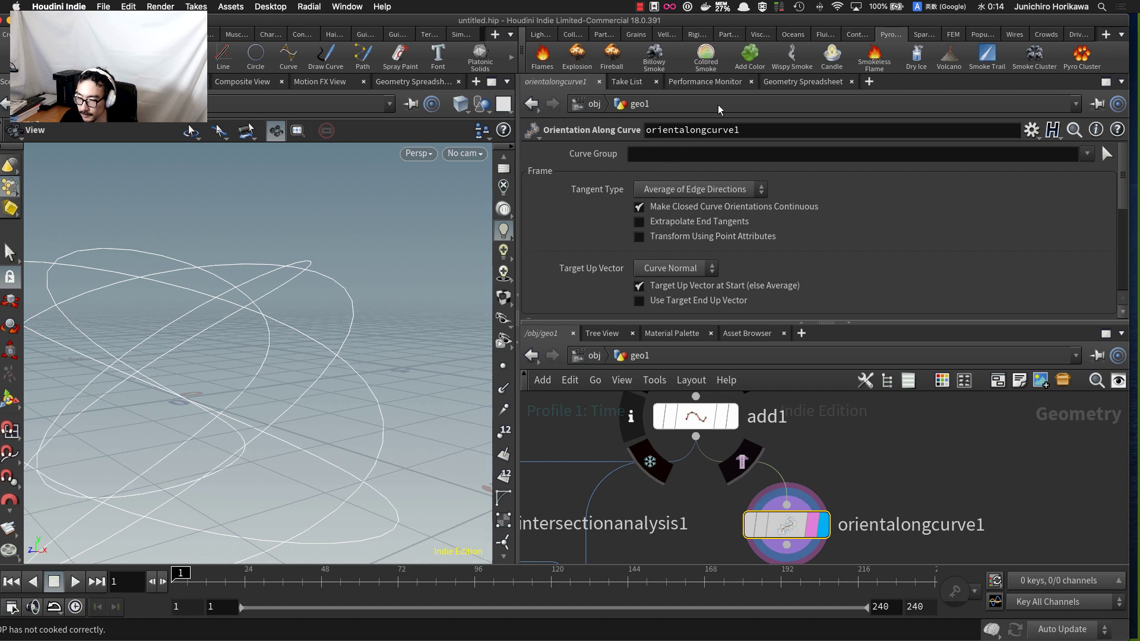
click(787, 83)
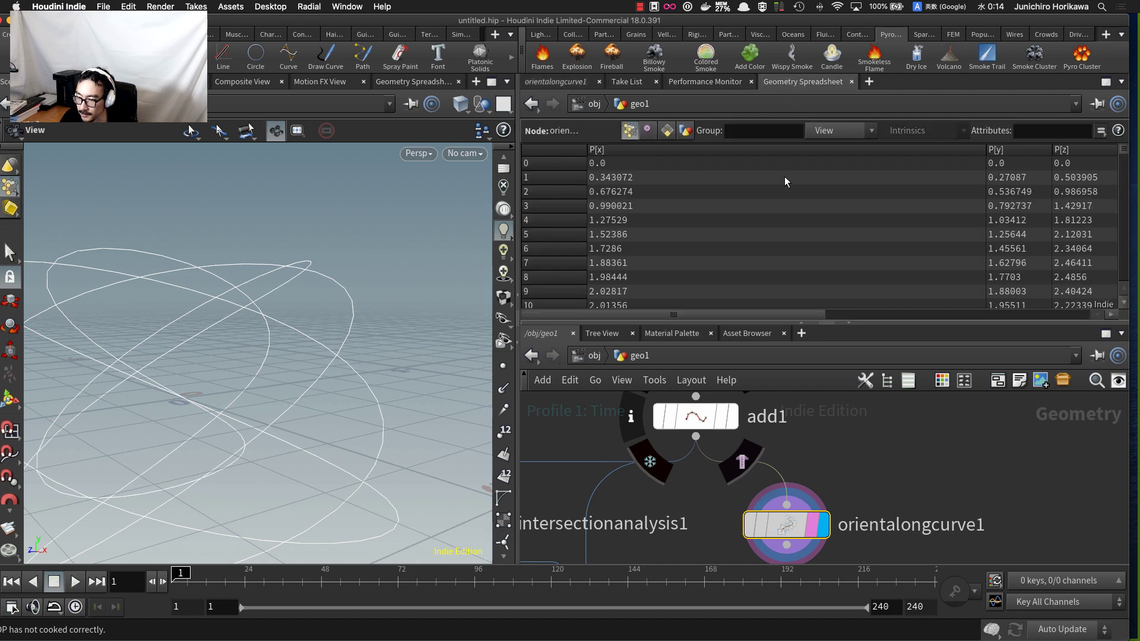
drag(984, 149, 654, 158)
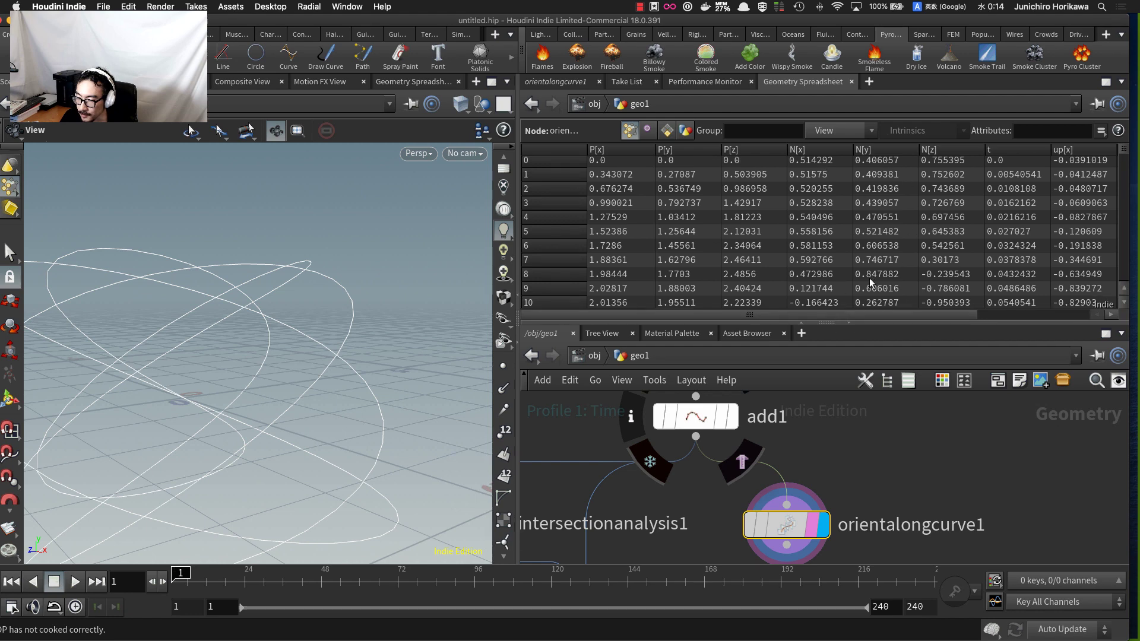
drag(832, 317, 967, 313)
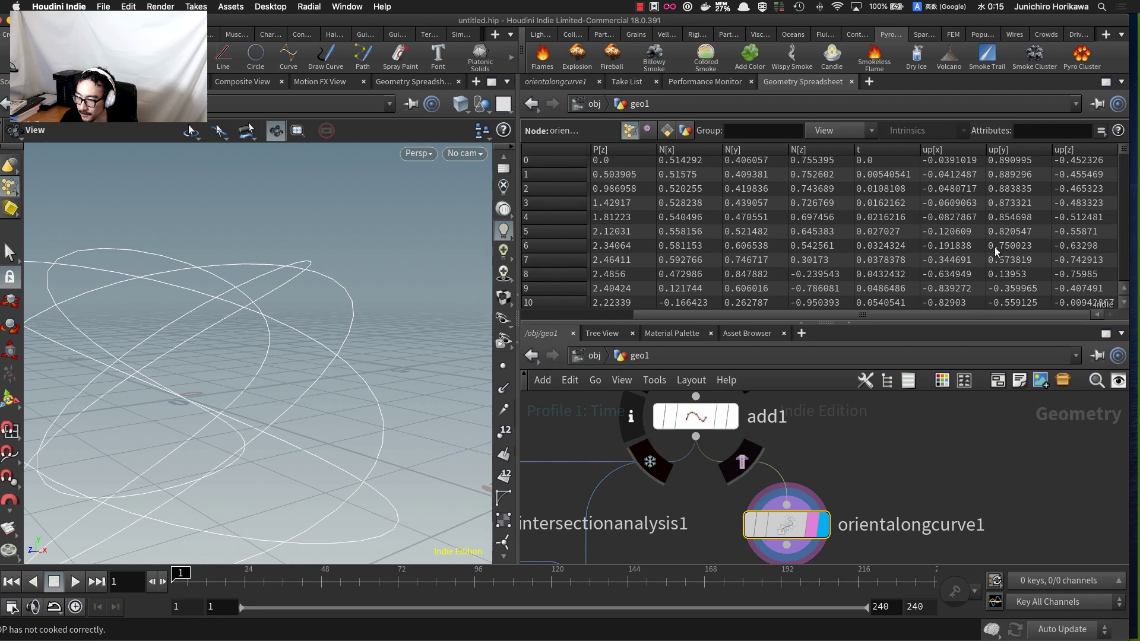
scroll(837, 274, down, 2)
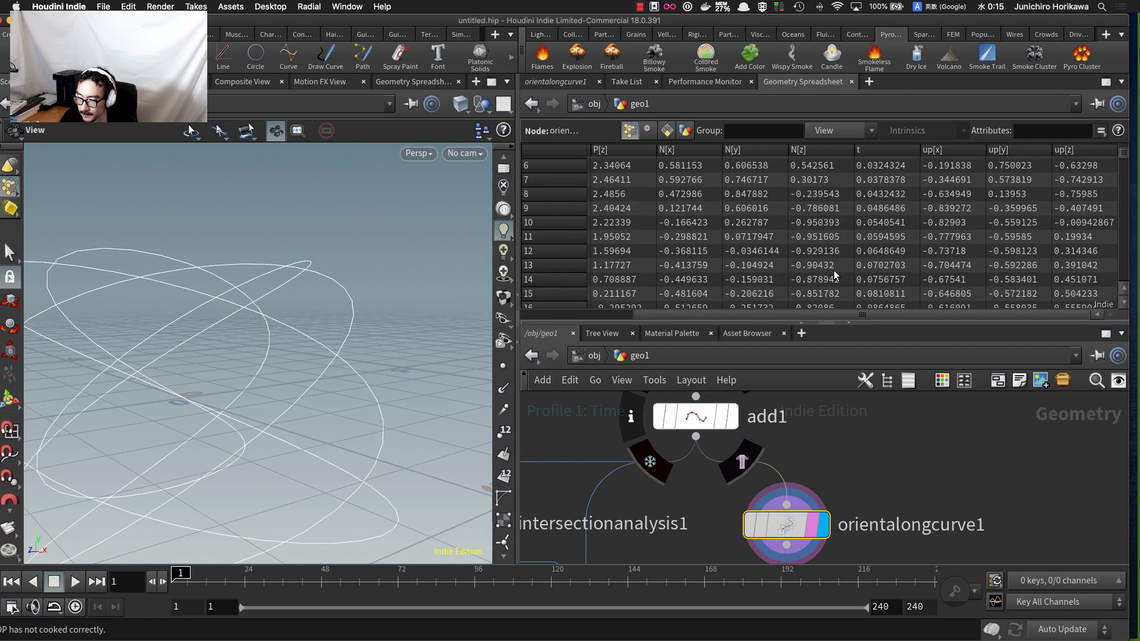
drag(369, 350, 316, 426)
- Add a For-Each Number block in the free space below orientalongcurve1
scroll(828, 513, down, 10)
middle_drag(850, 540, 815, 478)
scroll(792, 477, up, 3)
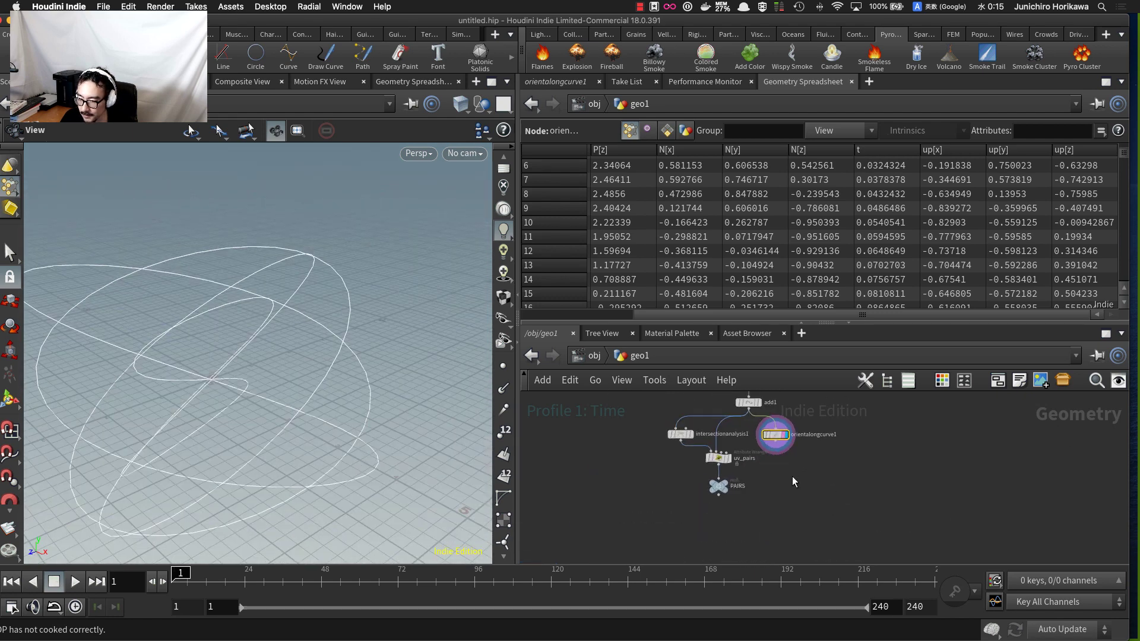
key(Tab)
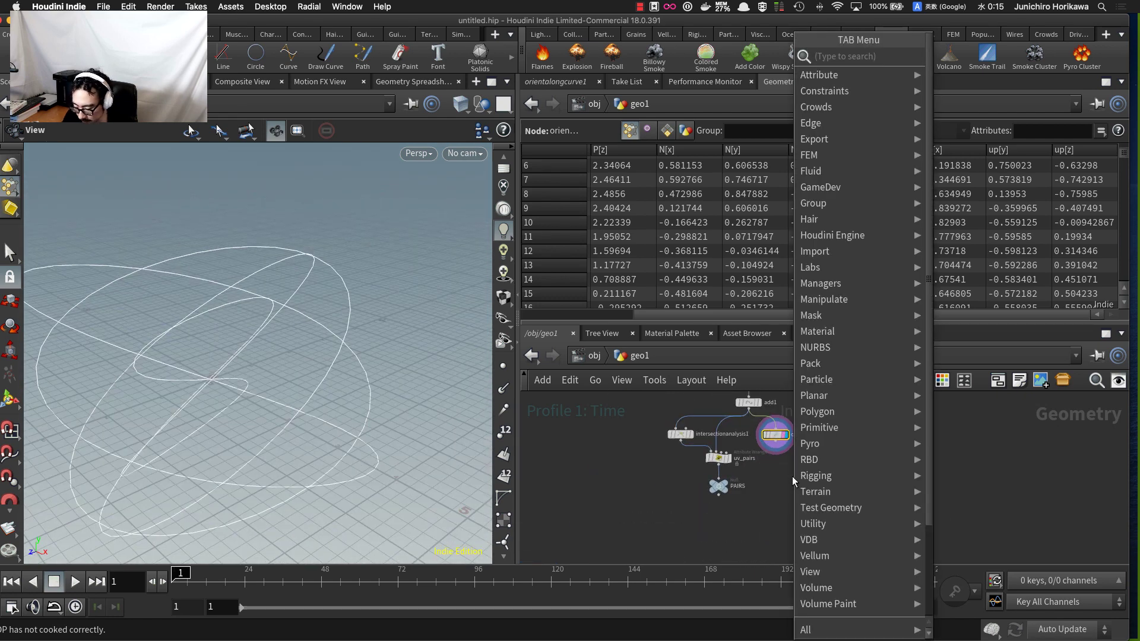
text(foreach)
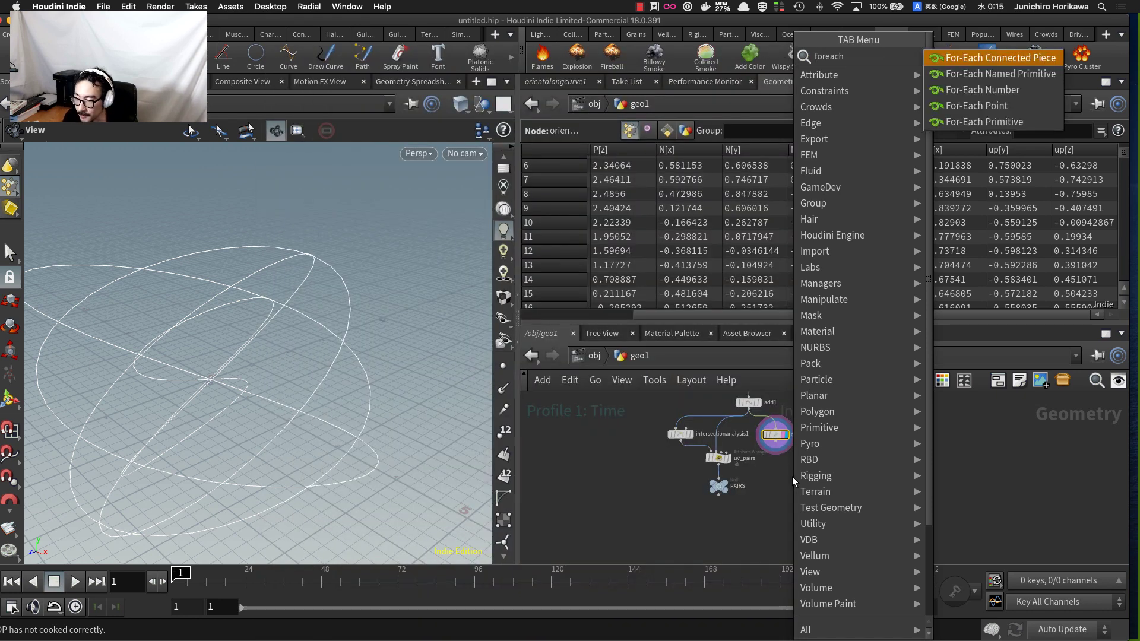
key(Down)
key(Down)
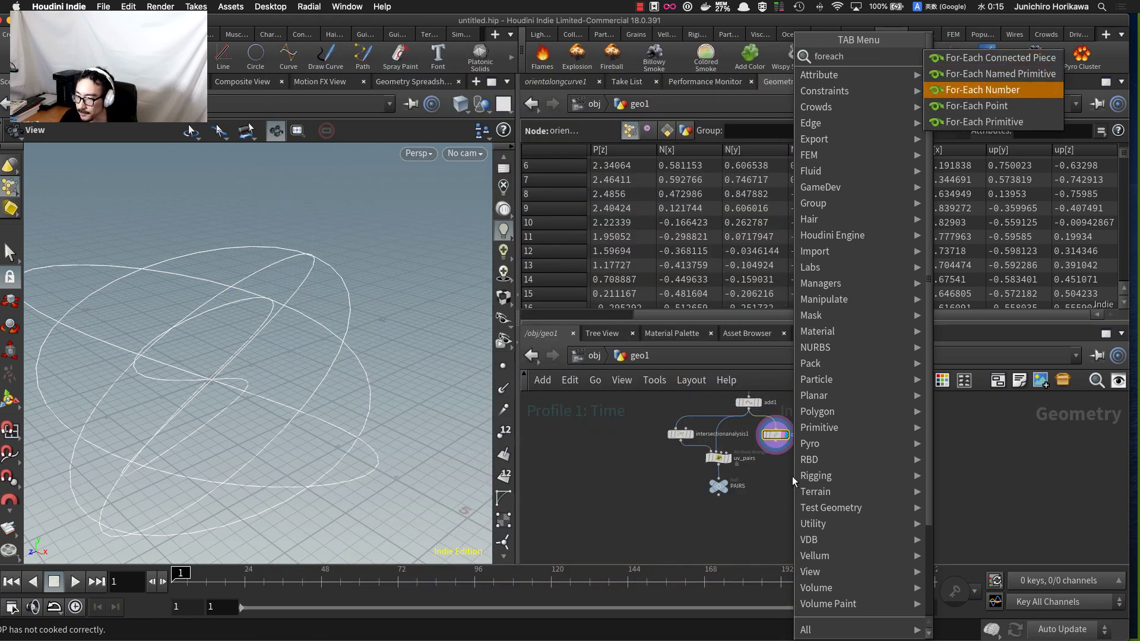
key(Return)
click(787, 474)
scroll(787, 475, up, 5)
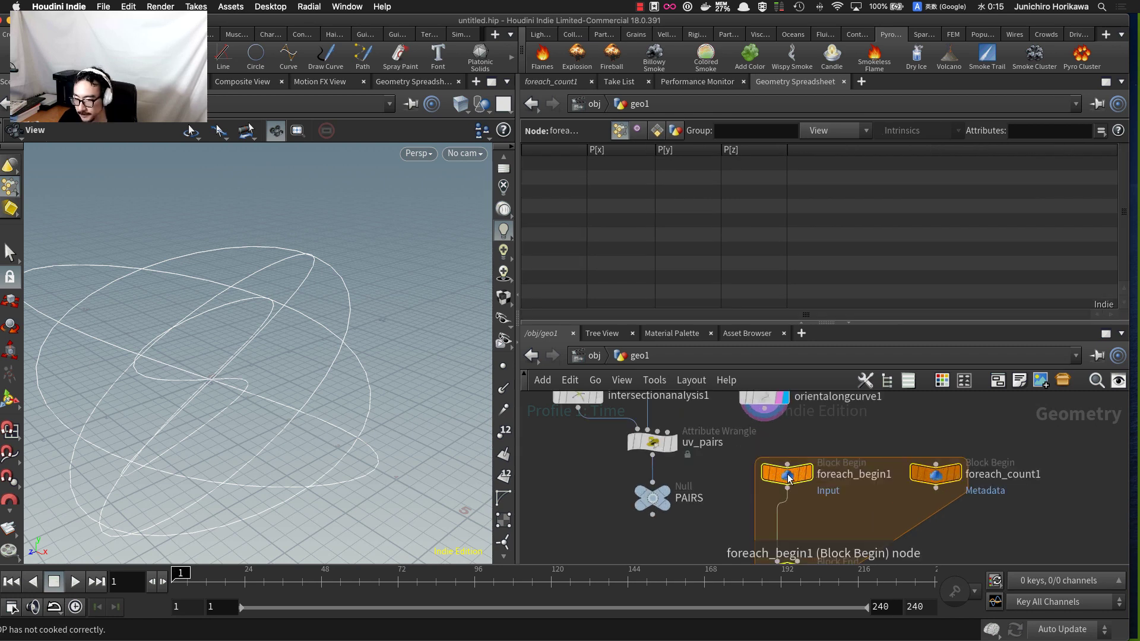
- Connect the orientalongcurve1 output to the foreach_begin1 input and display foreach_end1
drag(788, 475, 788, 468)
drag(764, 409, 808, 493)
scroll(821, 423, down, 5)
scroll(813, 474, up, 5)
click(817, 468)
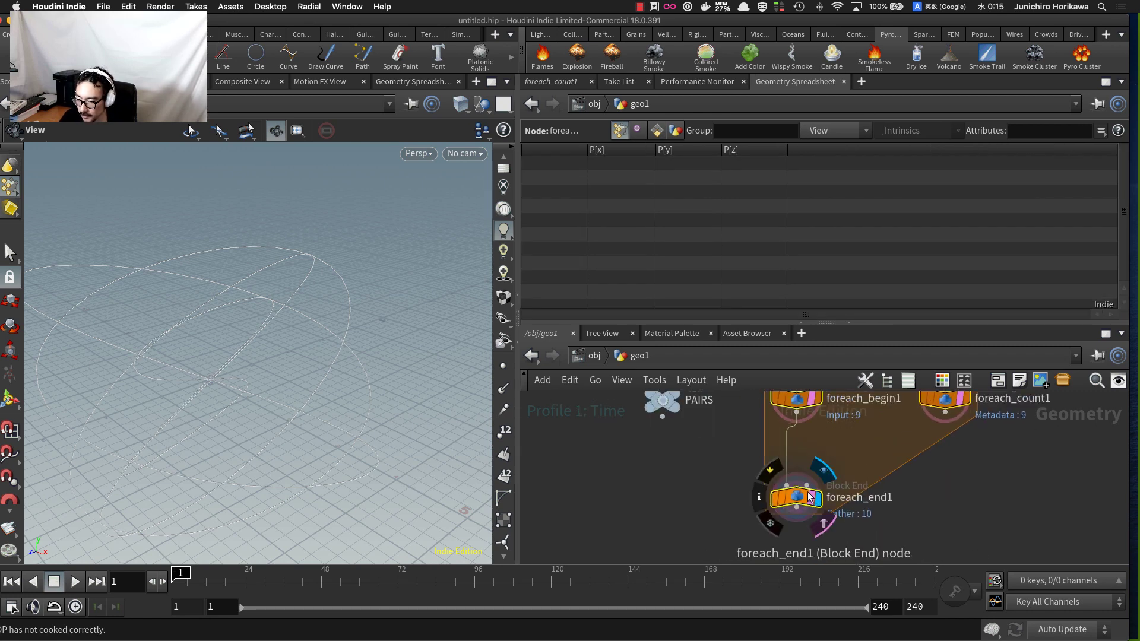
scroll(837, 446, down, 4)
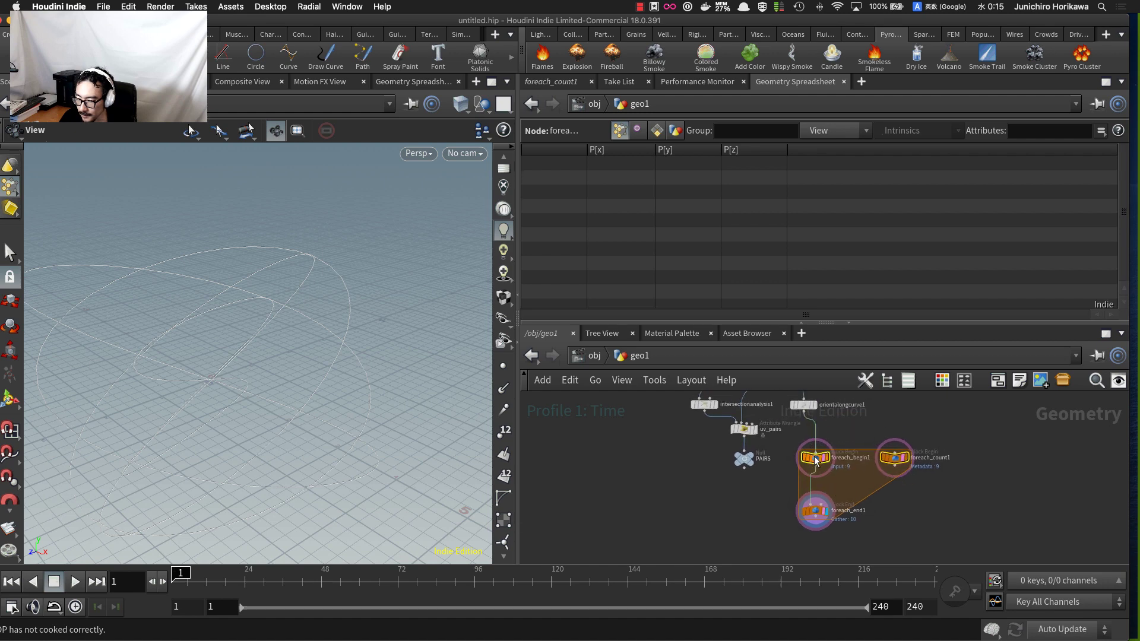
scroll(816, 460, up, 3)
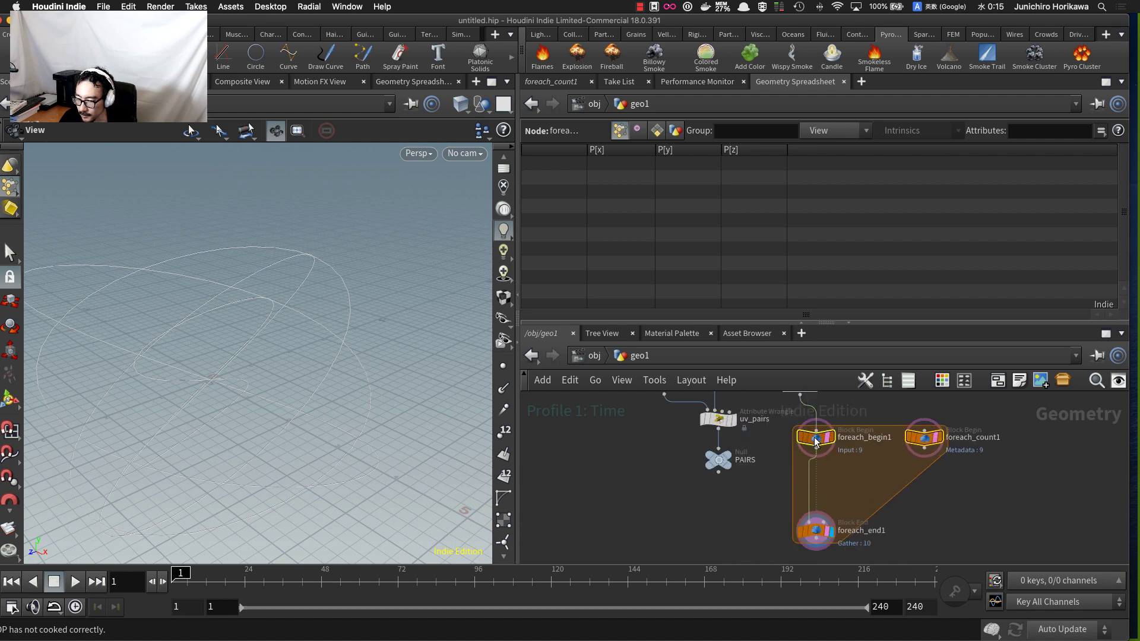
click(821, 532)
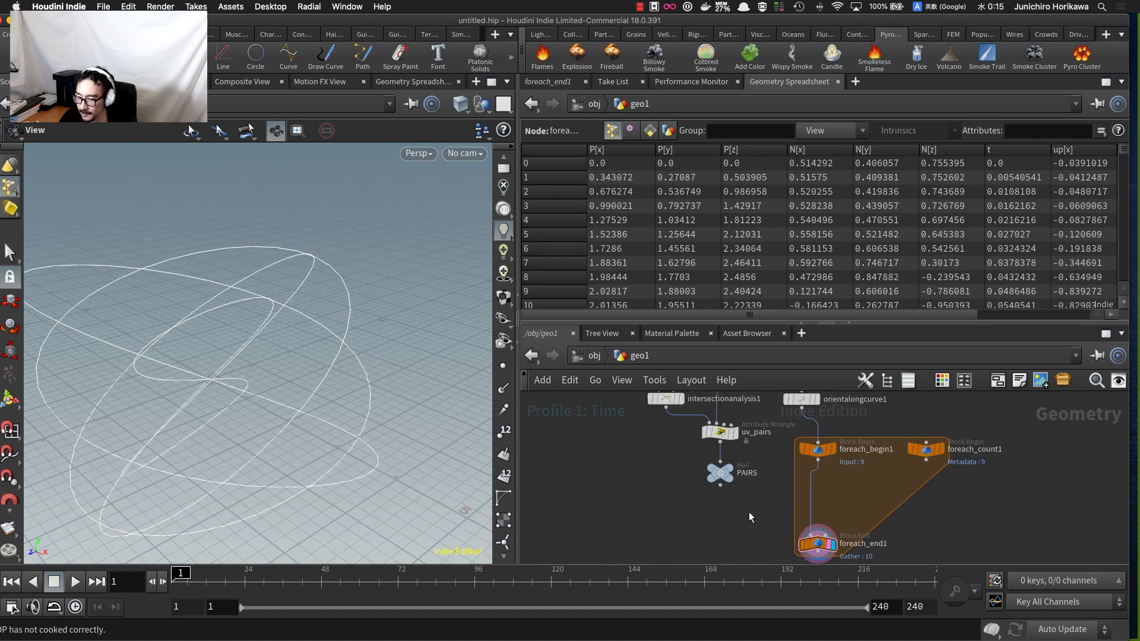
key(super+shift+s)
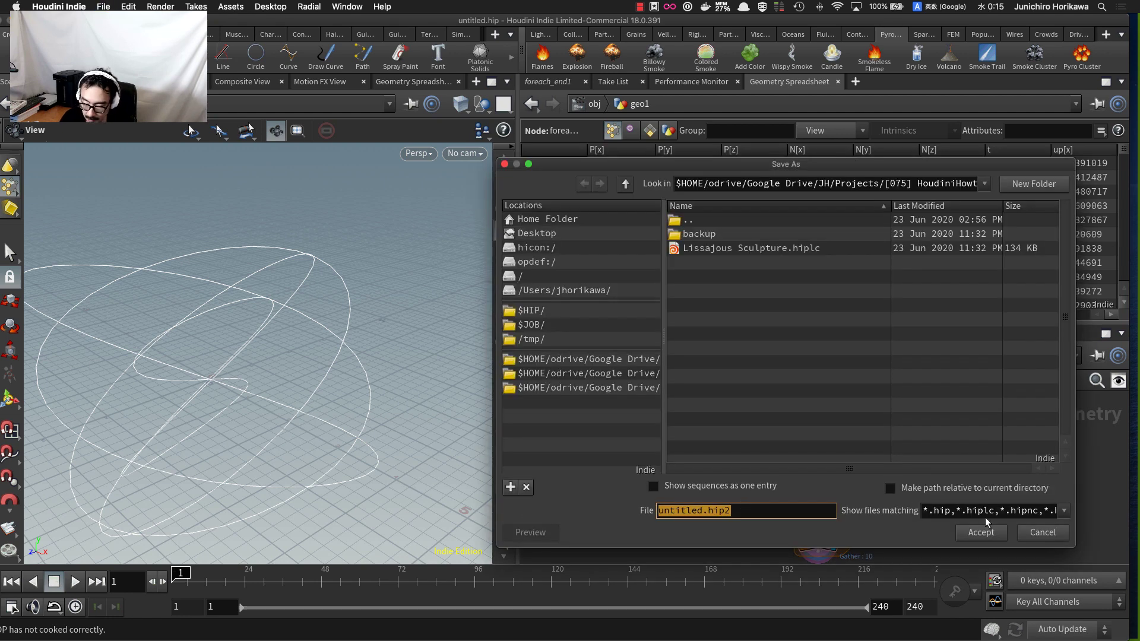
click(1042, 532)
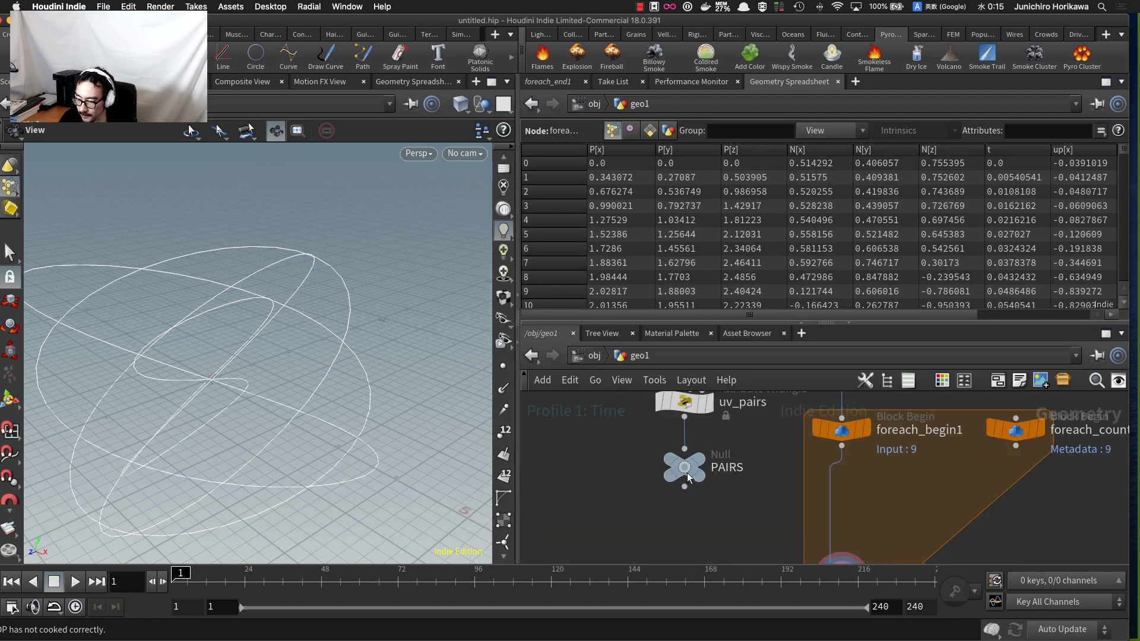
- Examine the detail attributes of the PAIRS node in the Geometry Spreadsheet
click(686, 472)
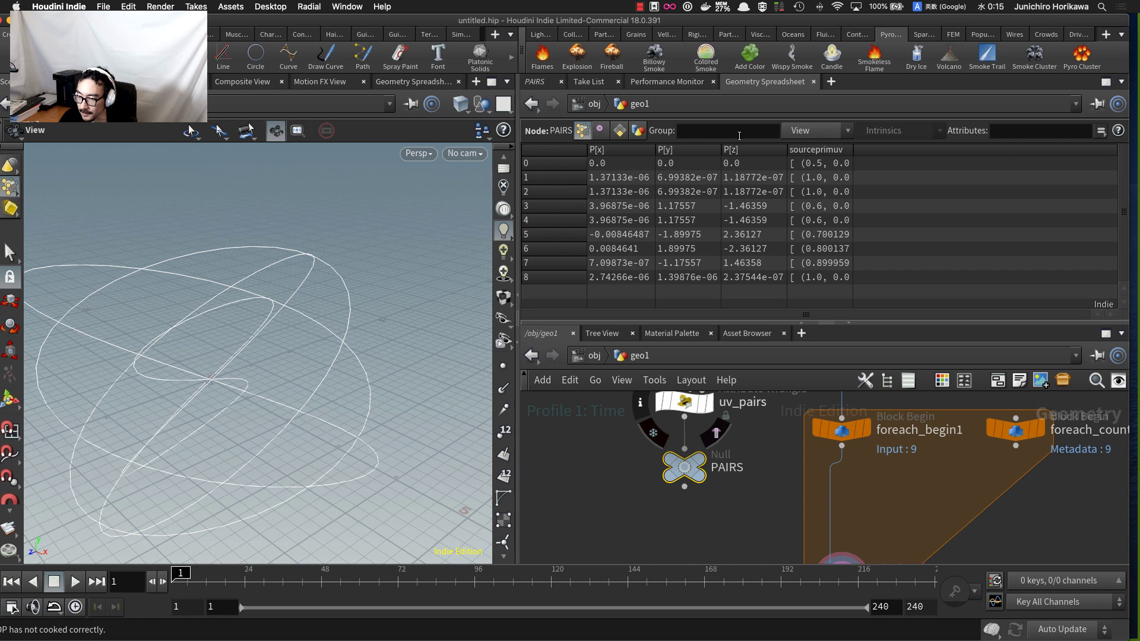
click(638, 131)
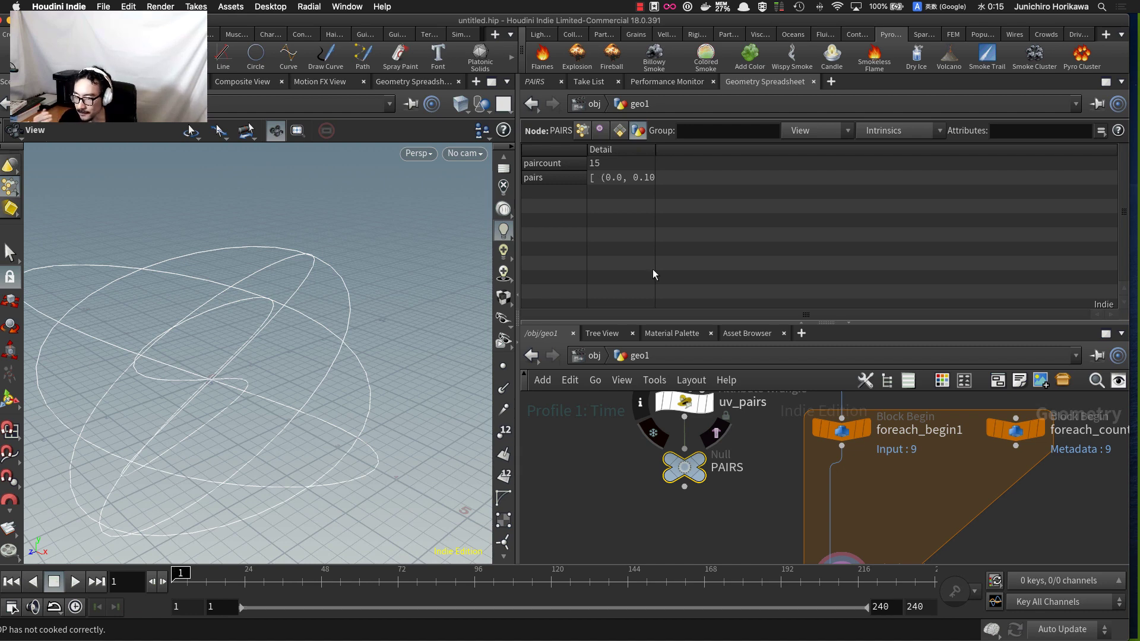
scroll(683, 476, down, 1)
middle_drag(725, 547, 696, 493)
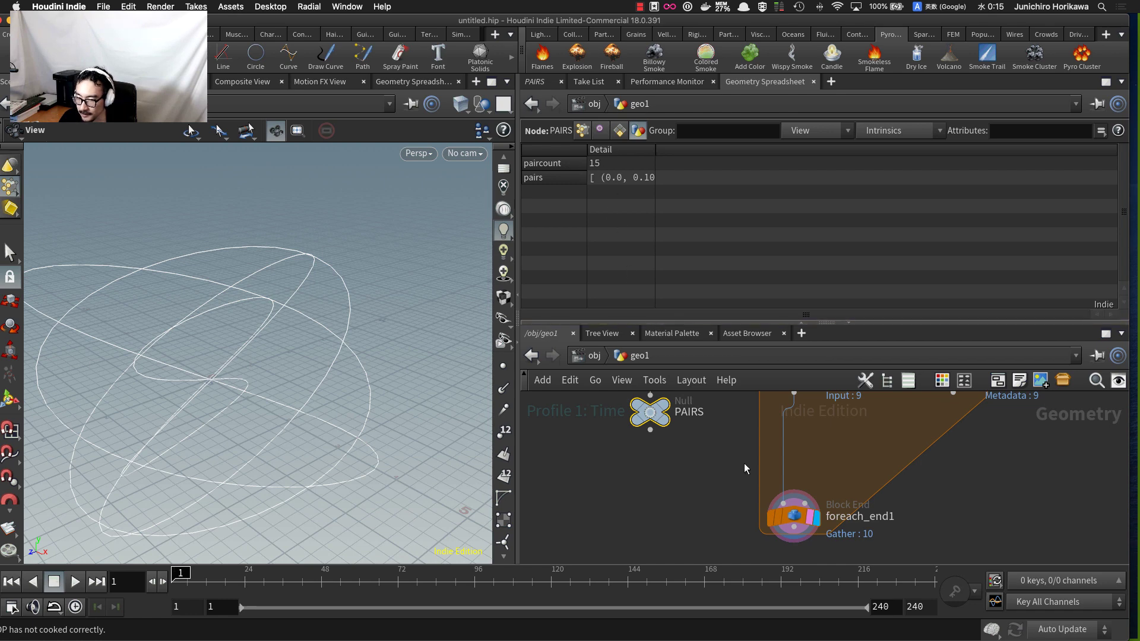
- Start the Iterations expression of foreach_end1 with a detail() function that references "../PAIRS/"
click(797, 518)
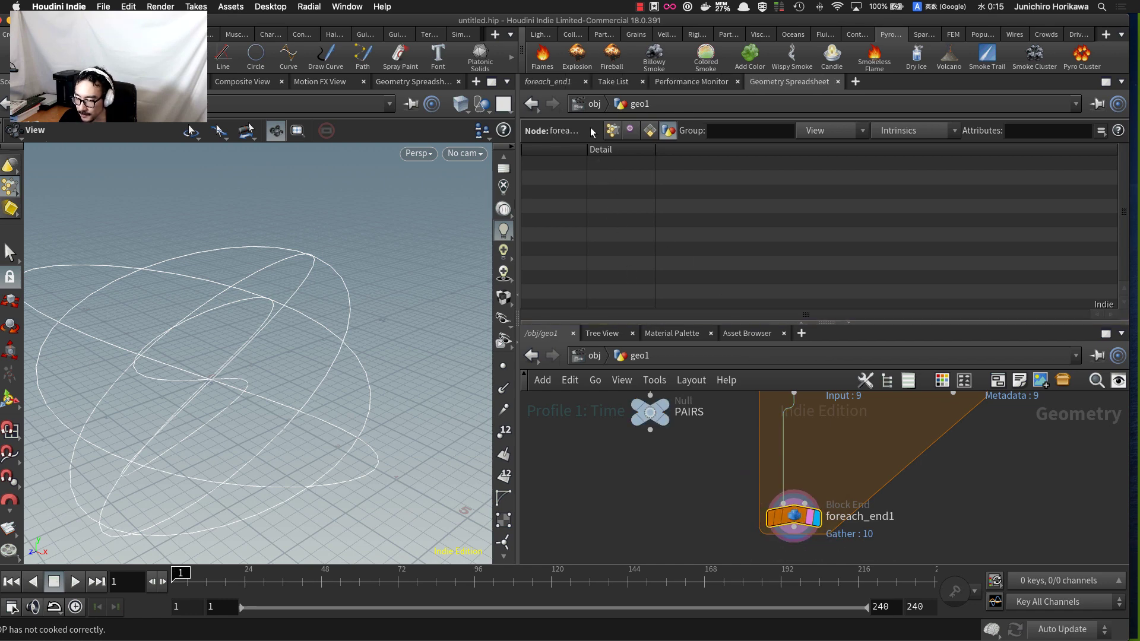
click(559, 83)
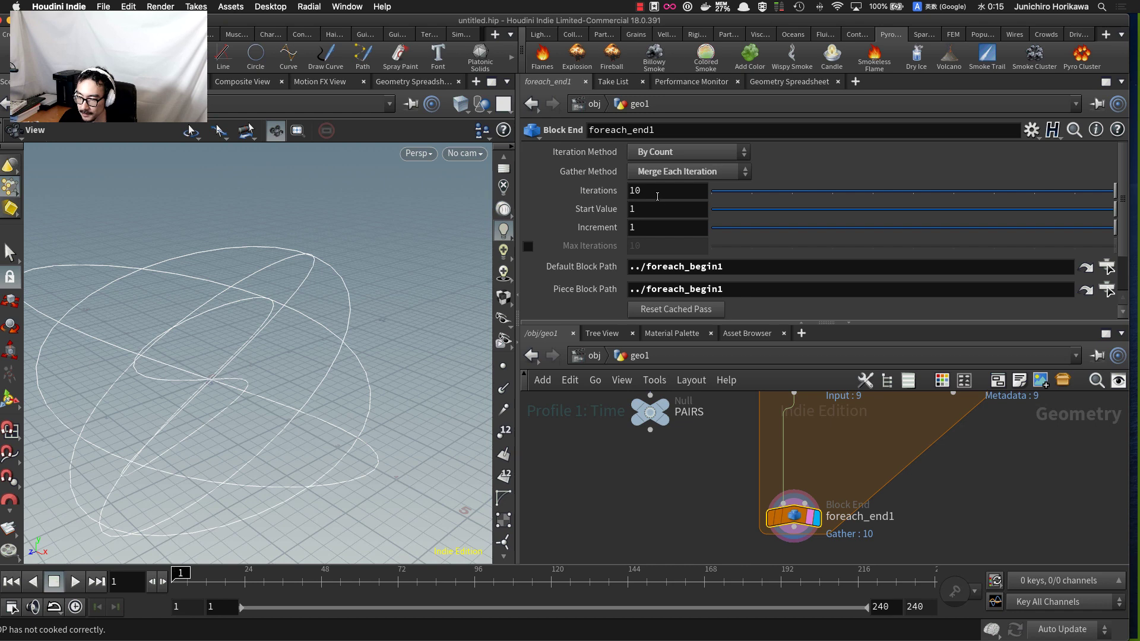
click(657, 196)
text(de)
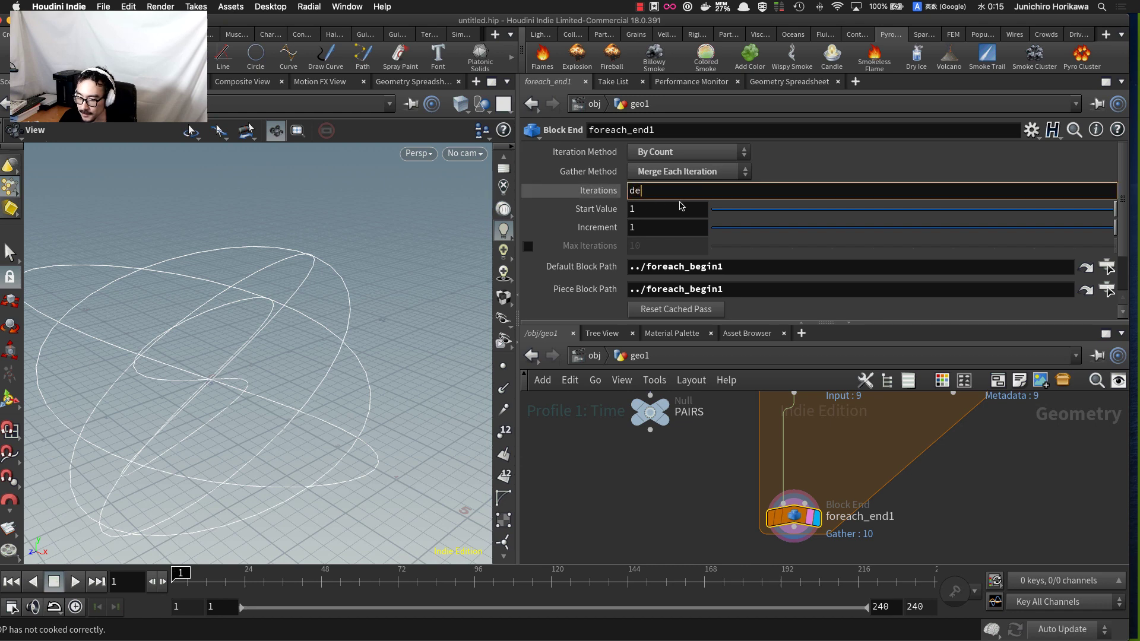
text(tail("../)
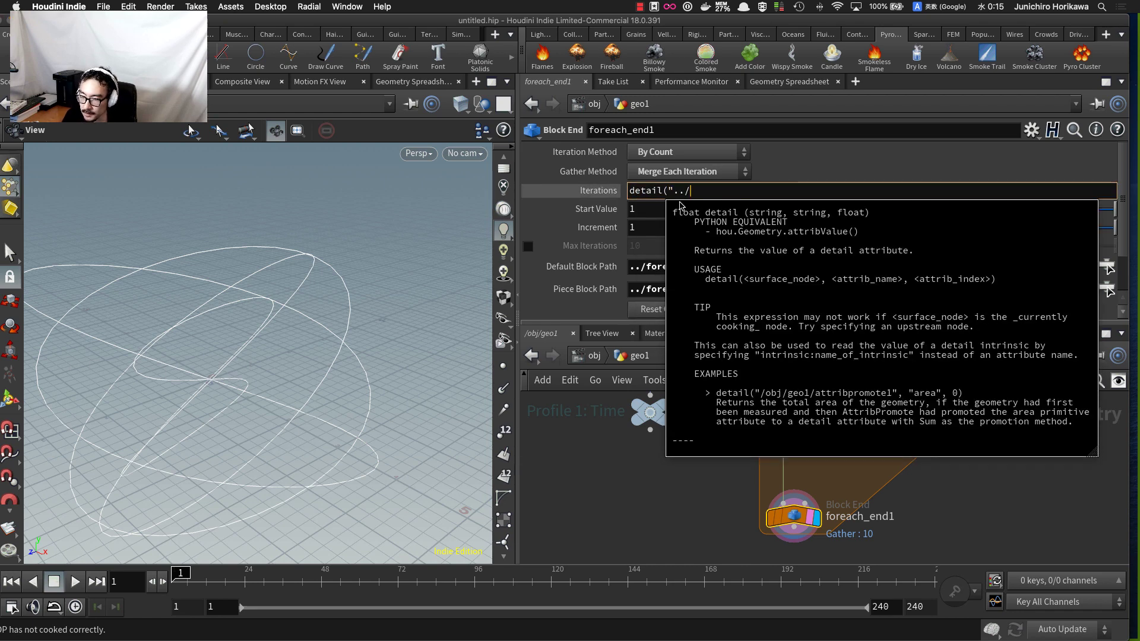
text(Pa)
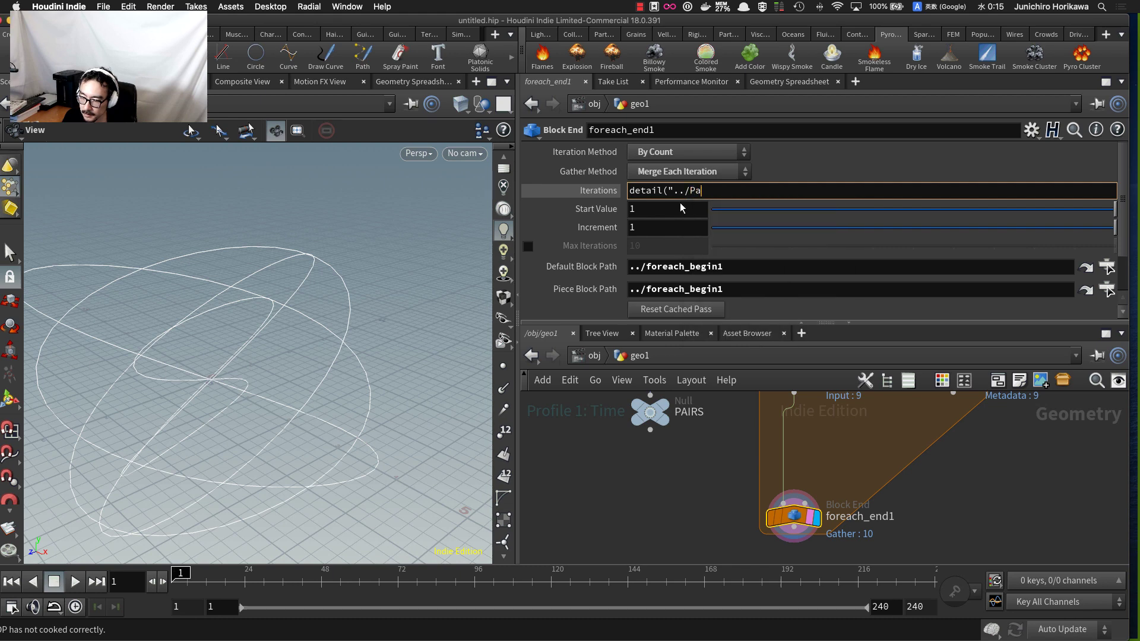
text(AIRS/)
key(Down)
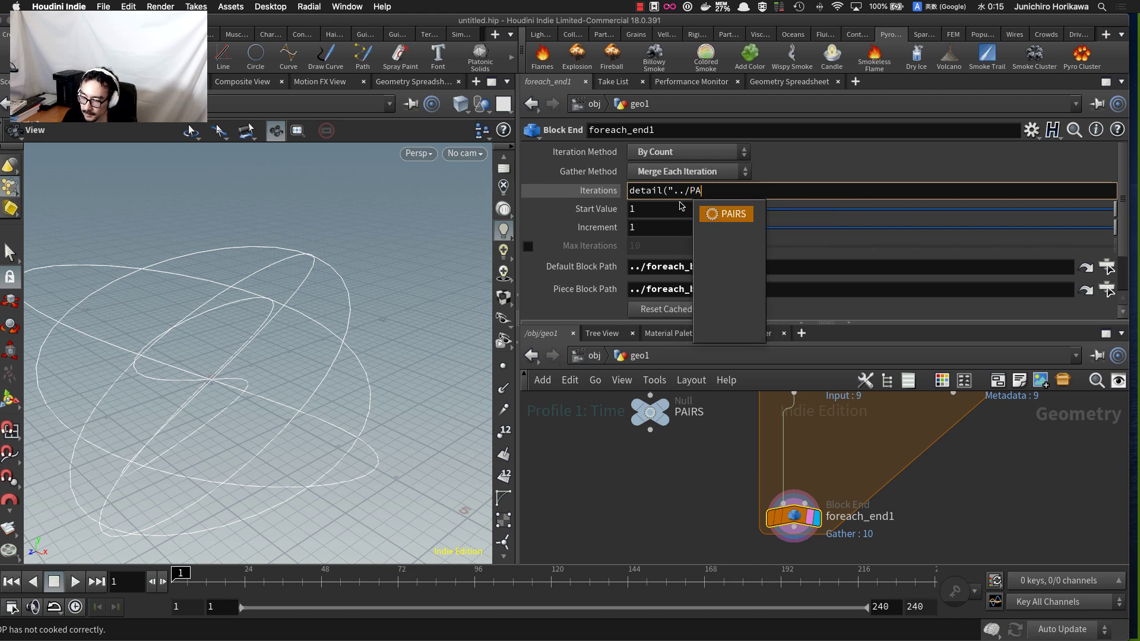
key(Return)
text(",)
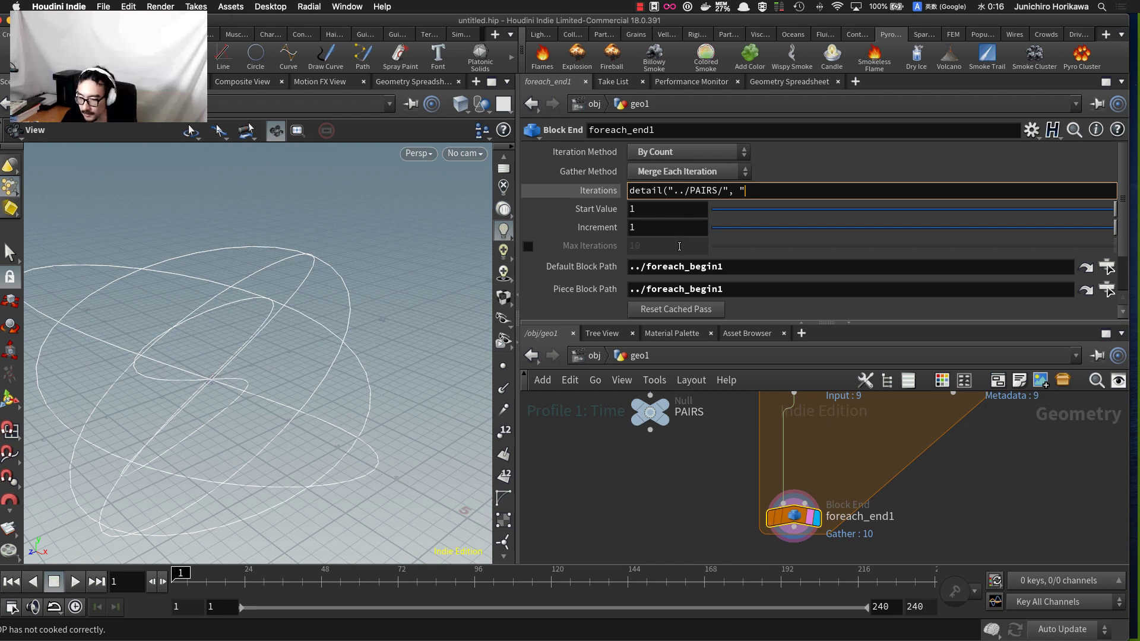
- Check the attribute name on PAIRS and complete foreach_end1's Iterations expression as detail("../PAIRS/", "paircount", 0)
click(650, 412)
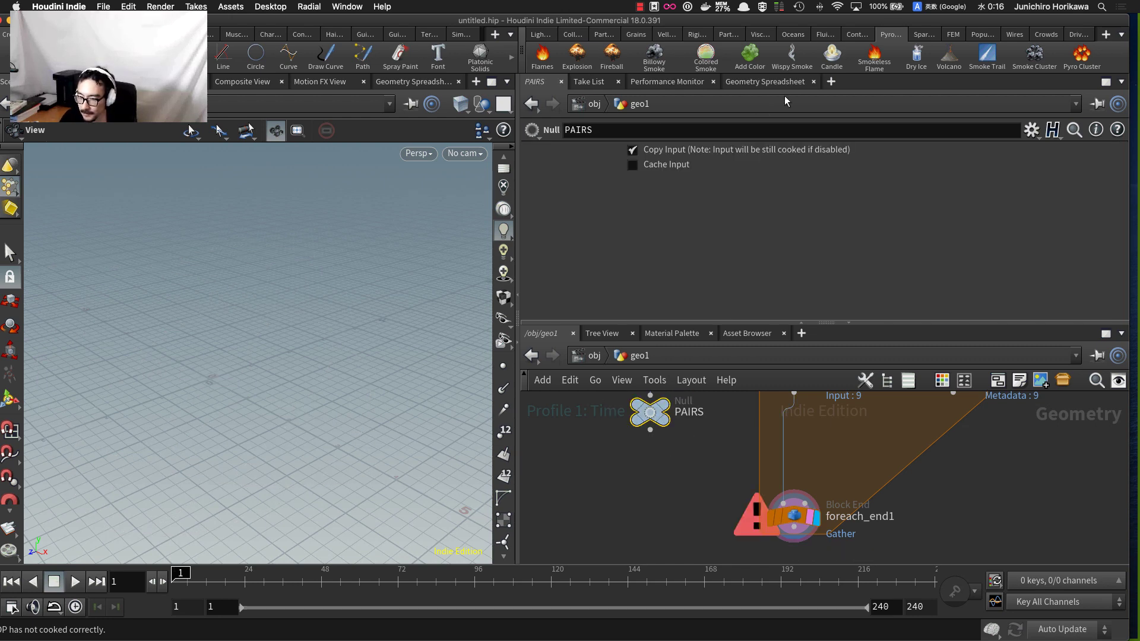
click(772, 81)
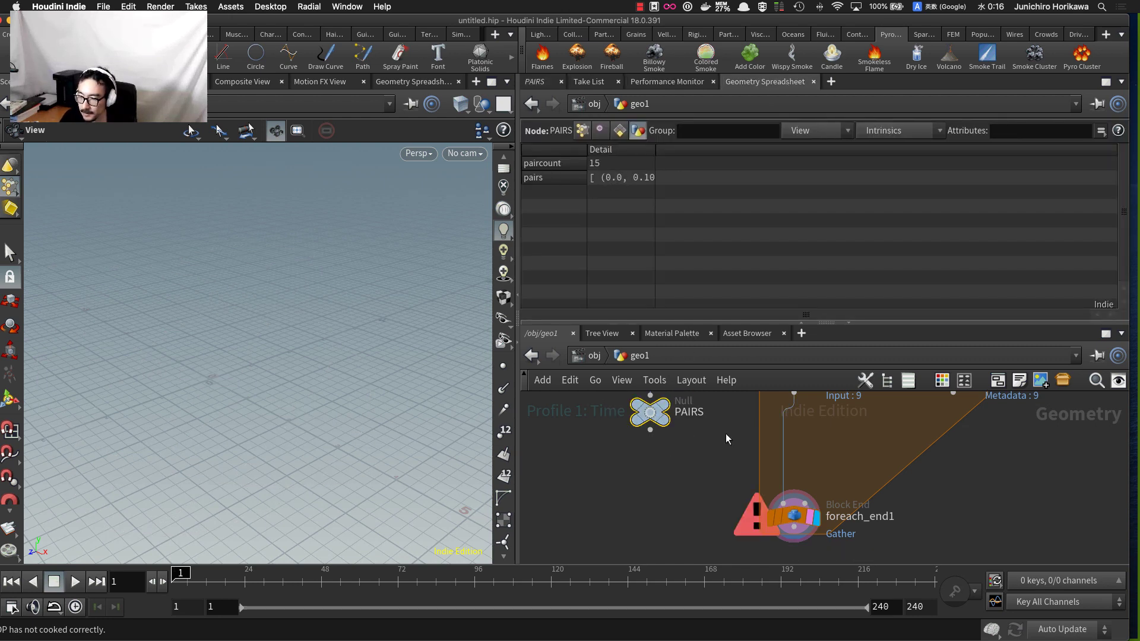
click(793, 515)
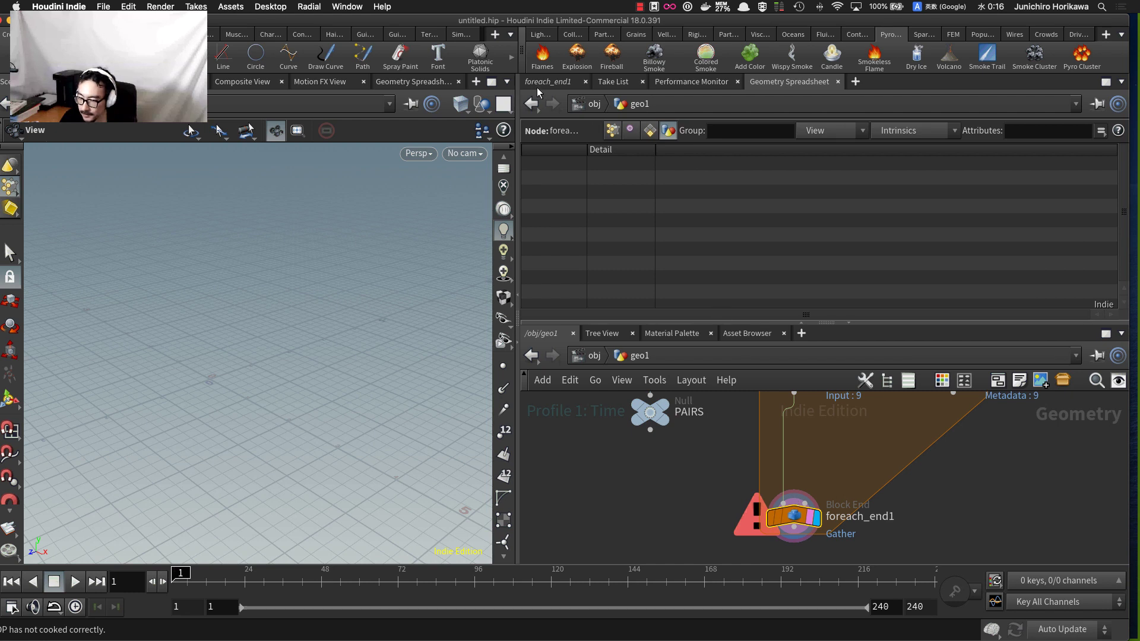
click(545, 82)
click(768, 193)
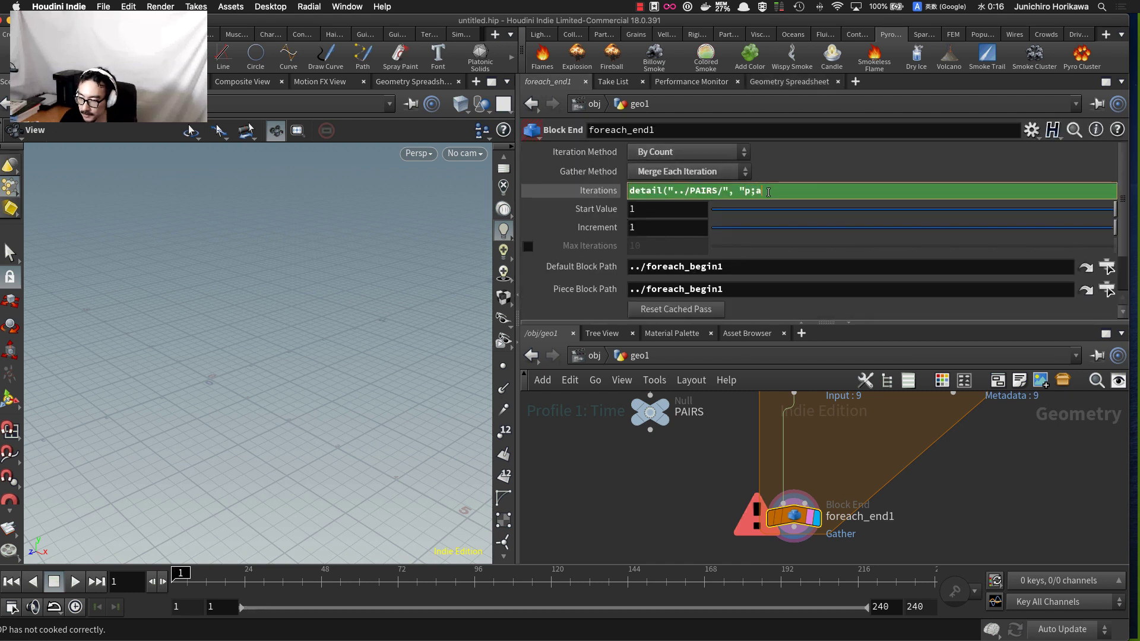
text(par)
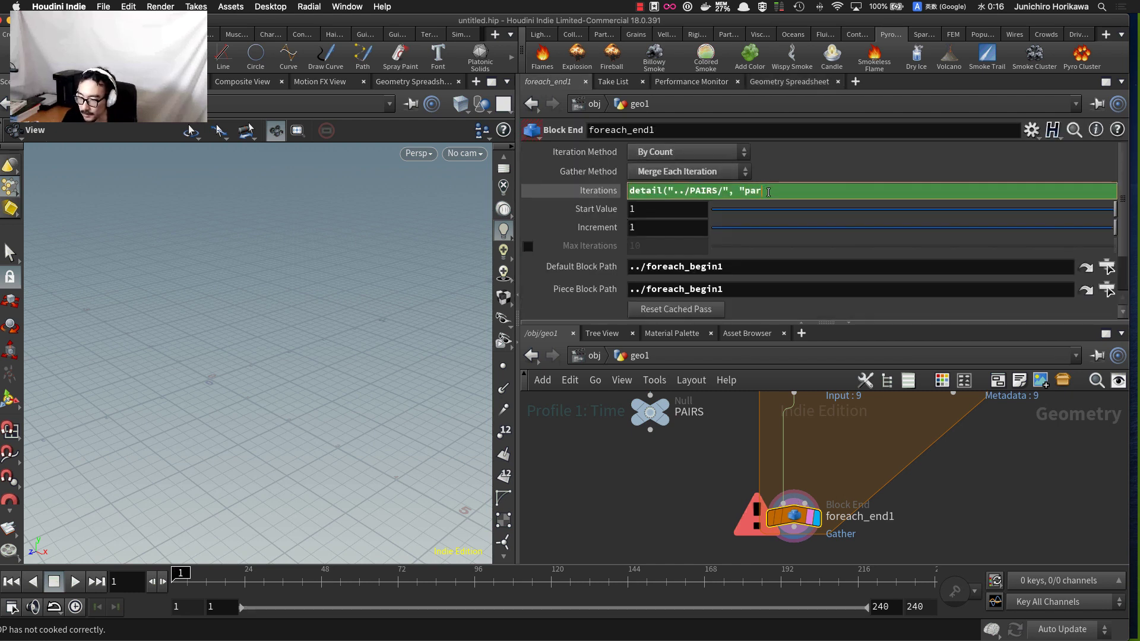
text(icount", 0))
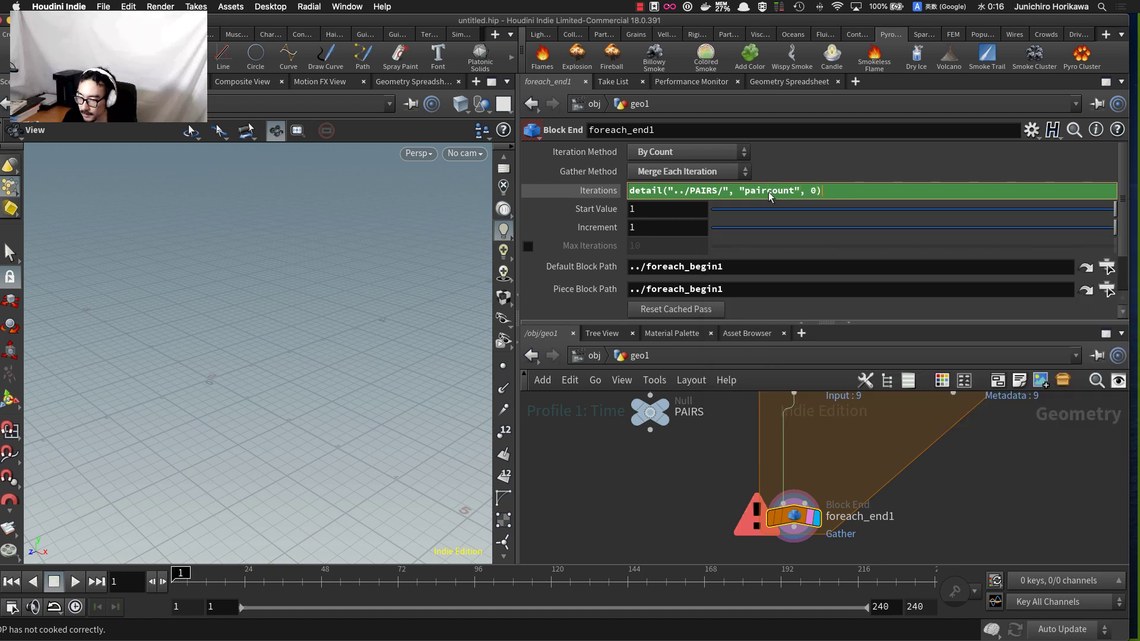
key(Return)
click(604, 195)
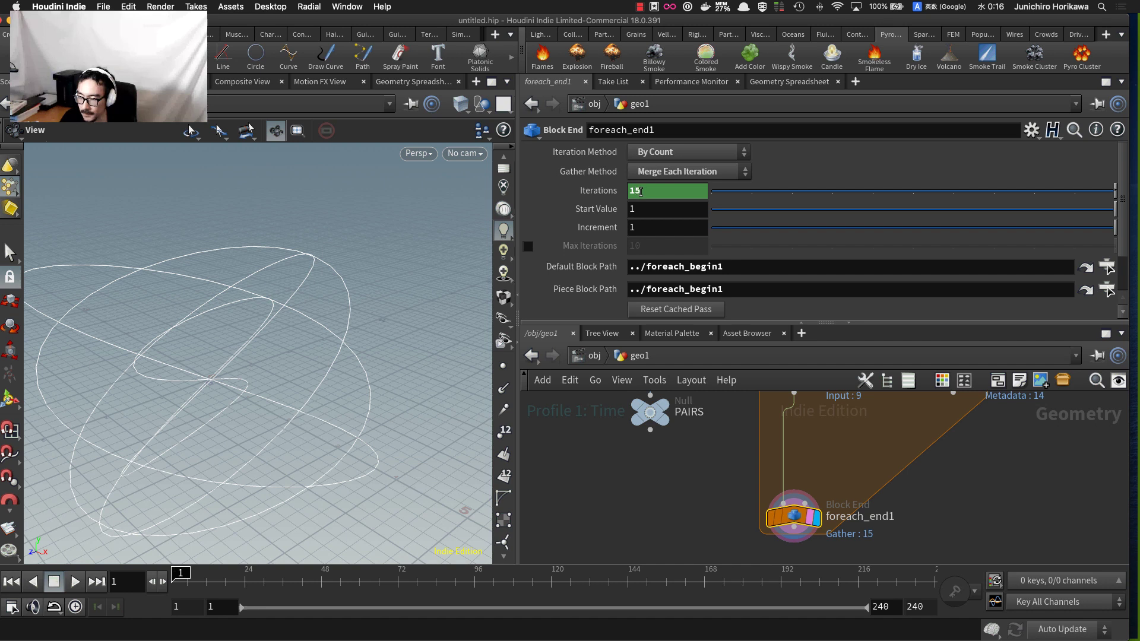
click(599, 190)
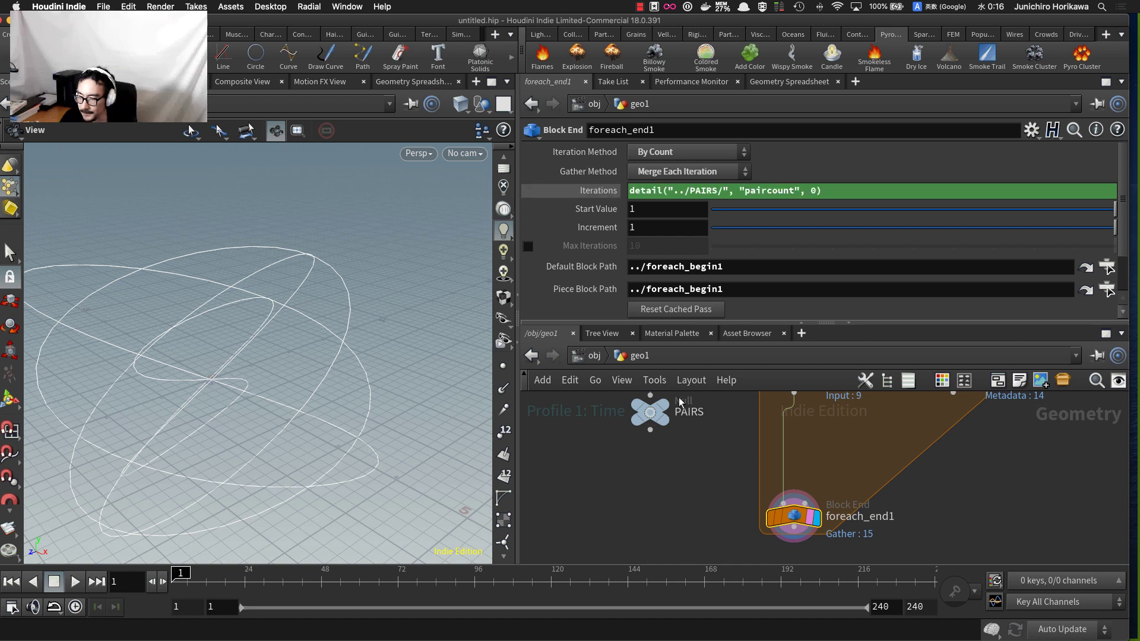
- Examine the pairs detail array of PAIRS in a widened Detail column, relate it to the curve in the viewport, and reselect foreach_end1
scroll(740, 504, down, 2)
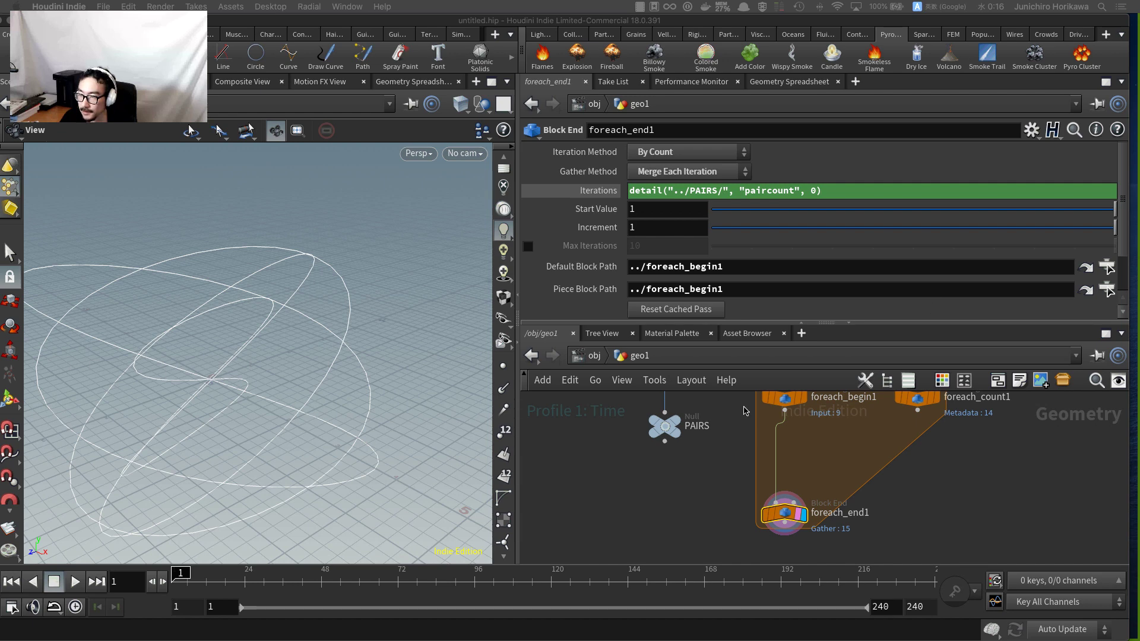
click(670, 429)
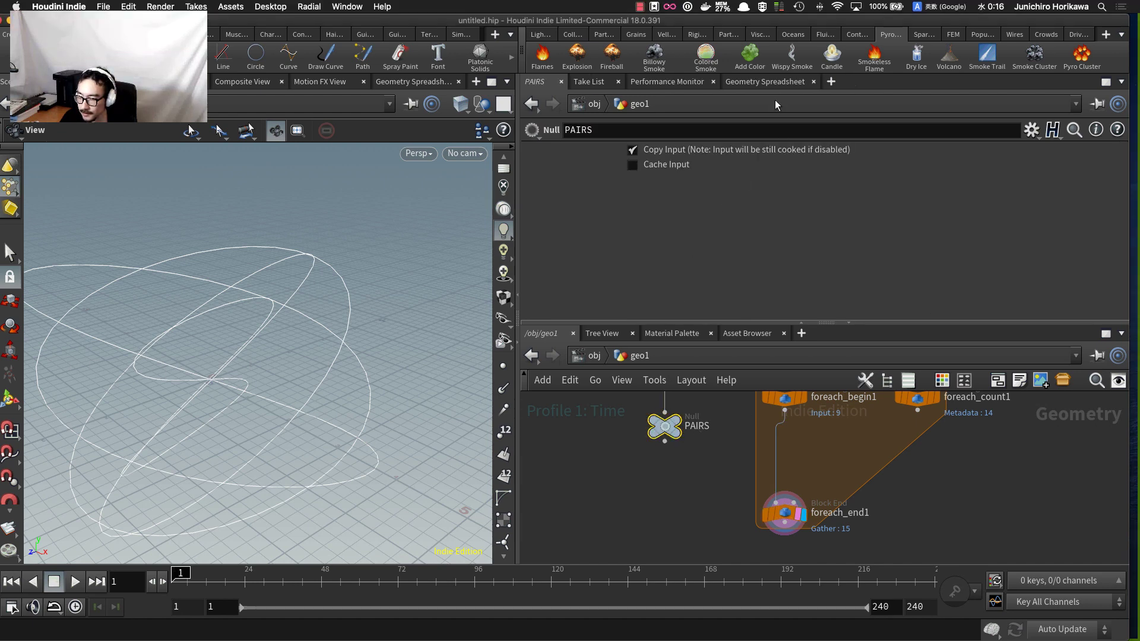
click(778, 83)
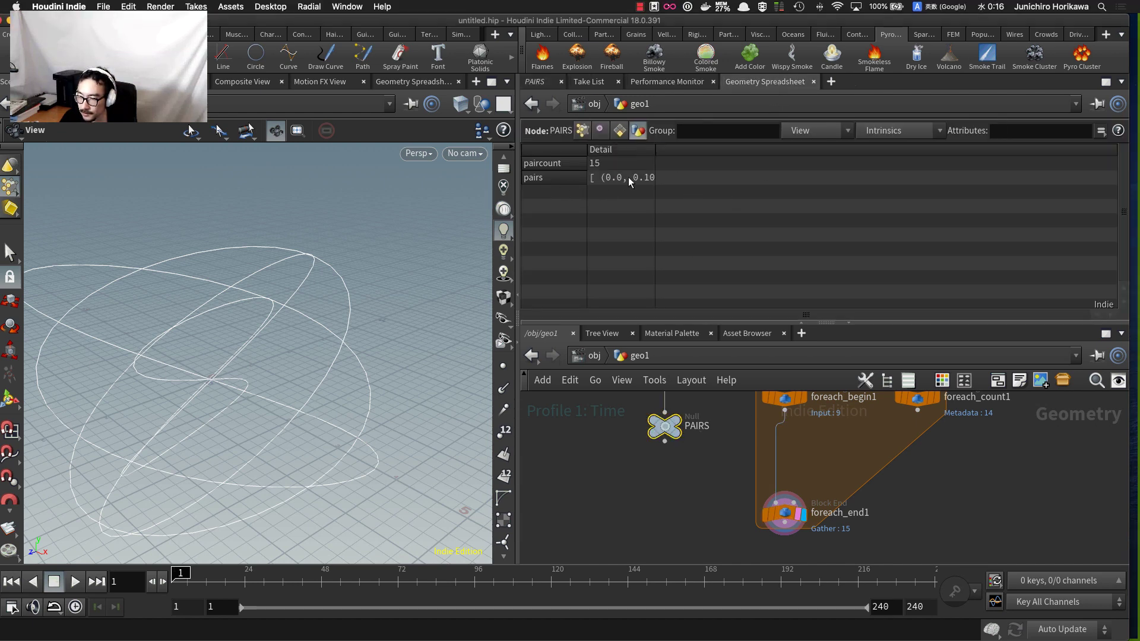
drag(659, 149, 843, 150)
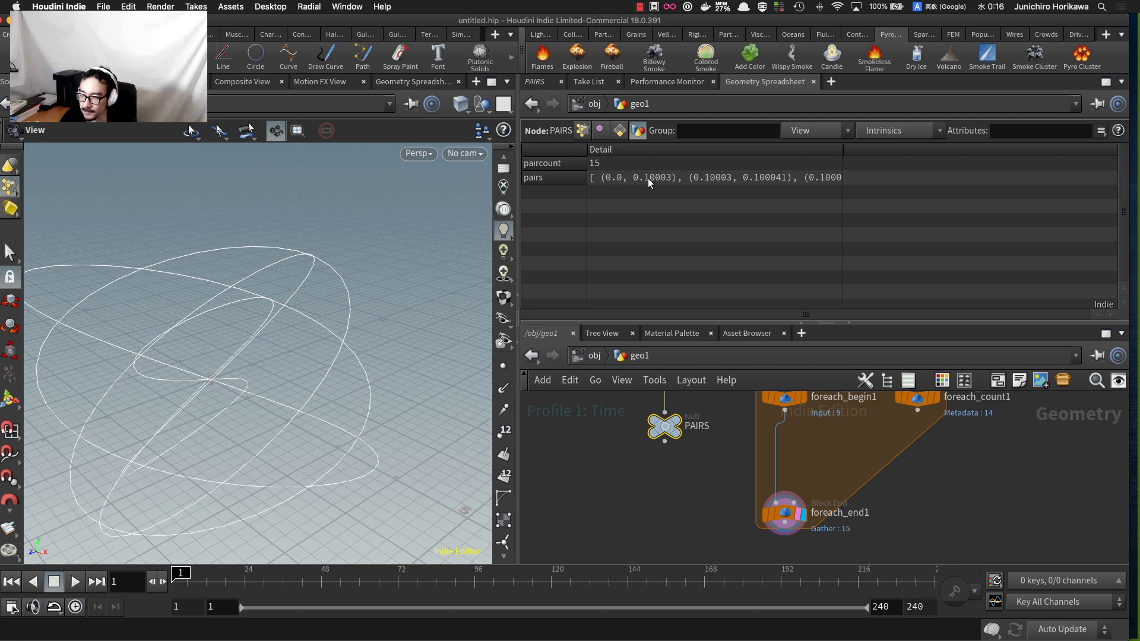
drag(295, 308, 297, 280)
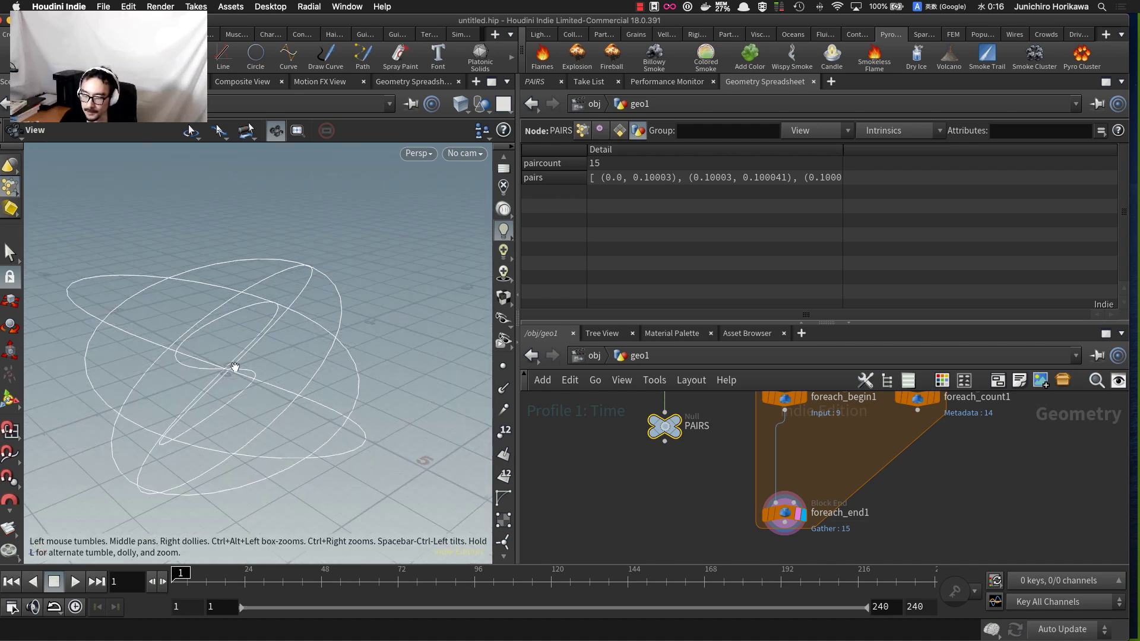
click(784, 513)
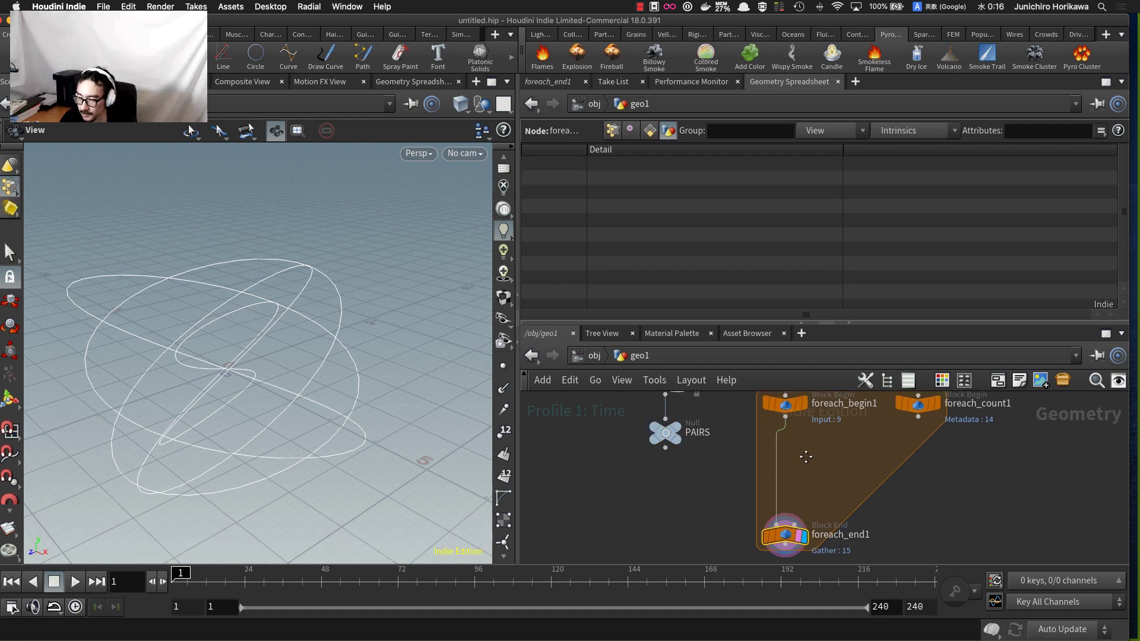
- Insert a Carve node between foreach_begin1 and foreach_end1 inside the loop and display its result
middle_drag(803, 453, 810, 482)
key(Tab)
text(carv)
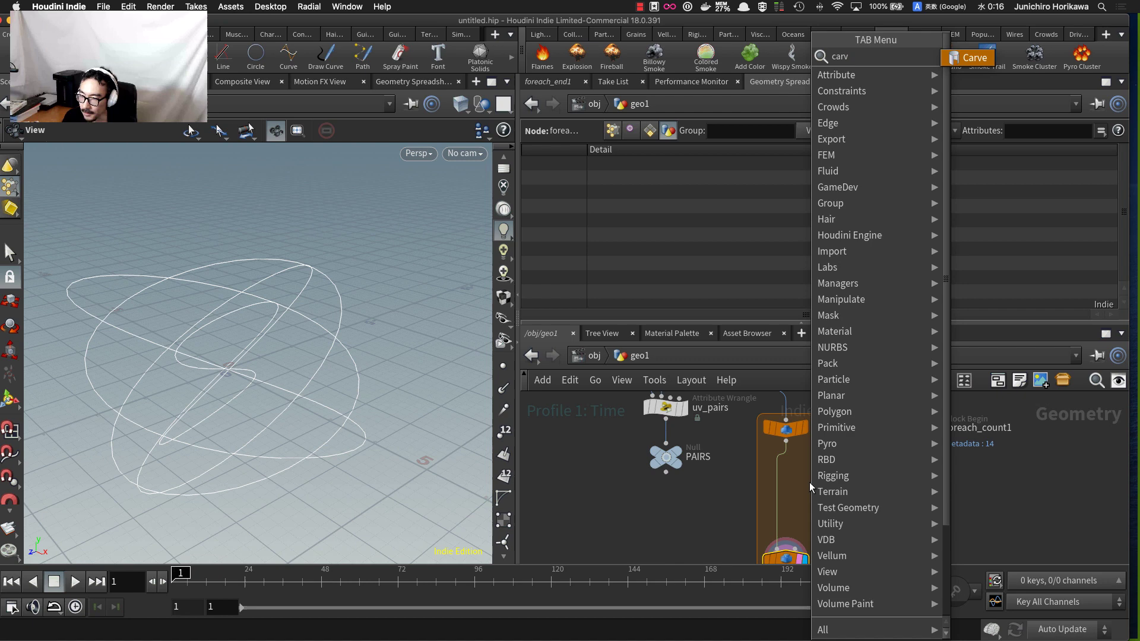
key(Return)
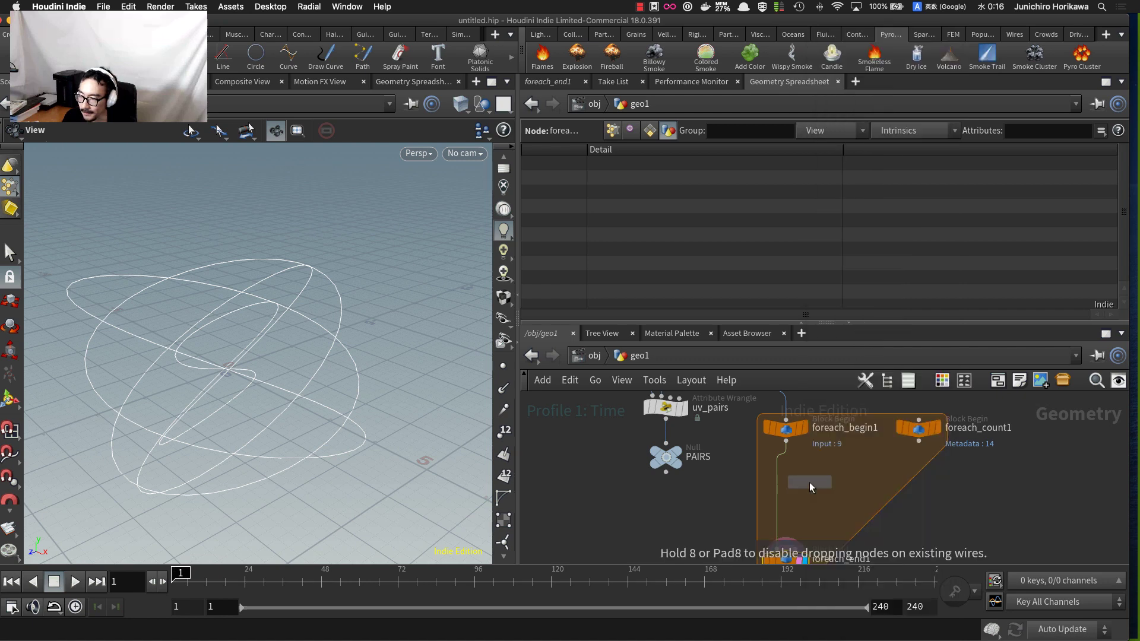
click(809, 482)
scroll(803, 478, up, 2)
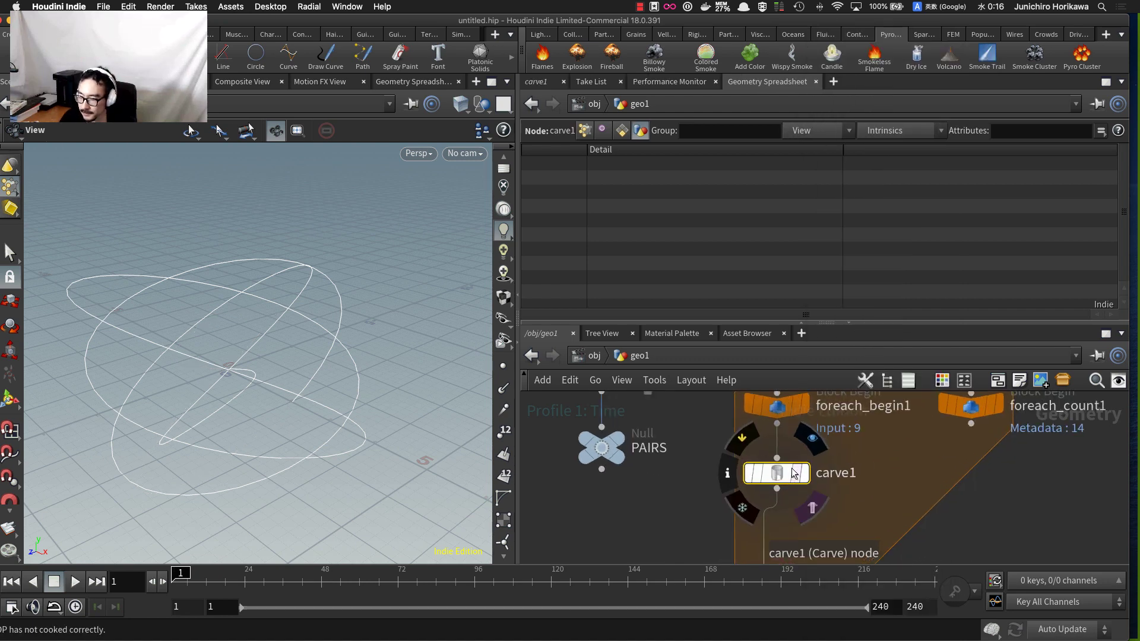
click(797, 477)
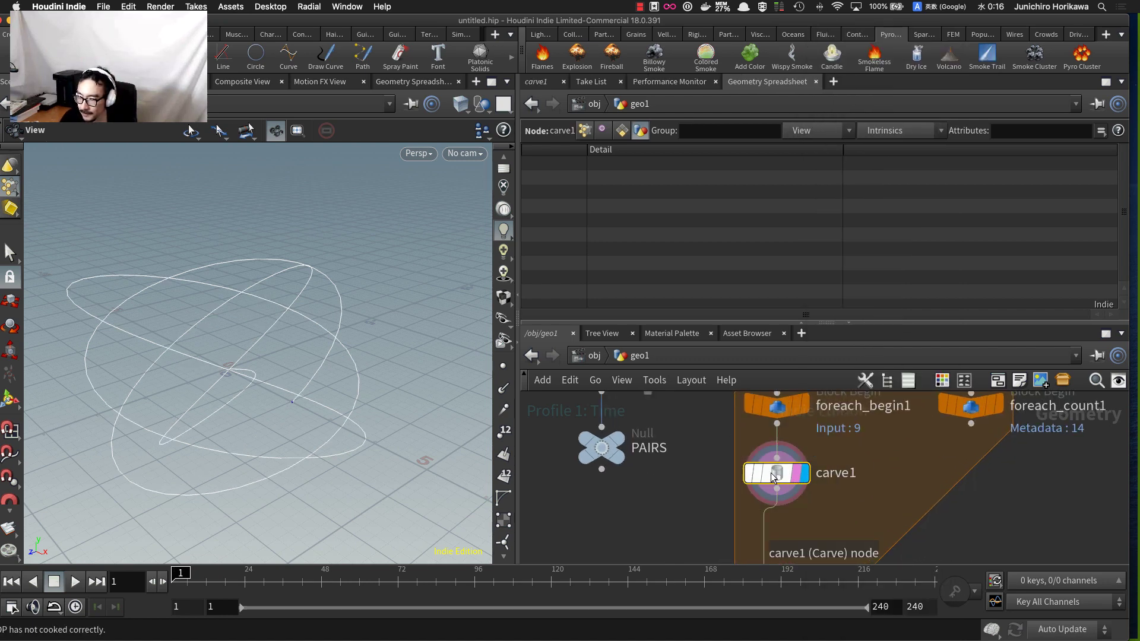
- Enable Second U on carve1 and trim the curve with First U at about 0.119 and Second U at about 0.296
click(536, 82)
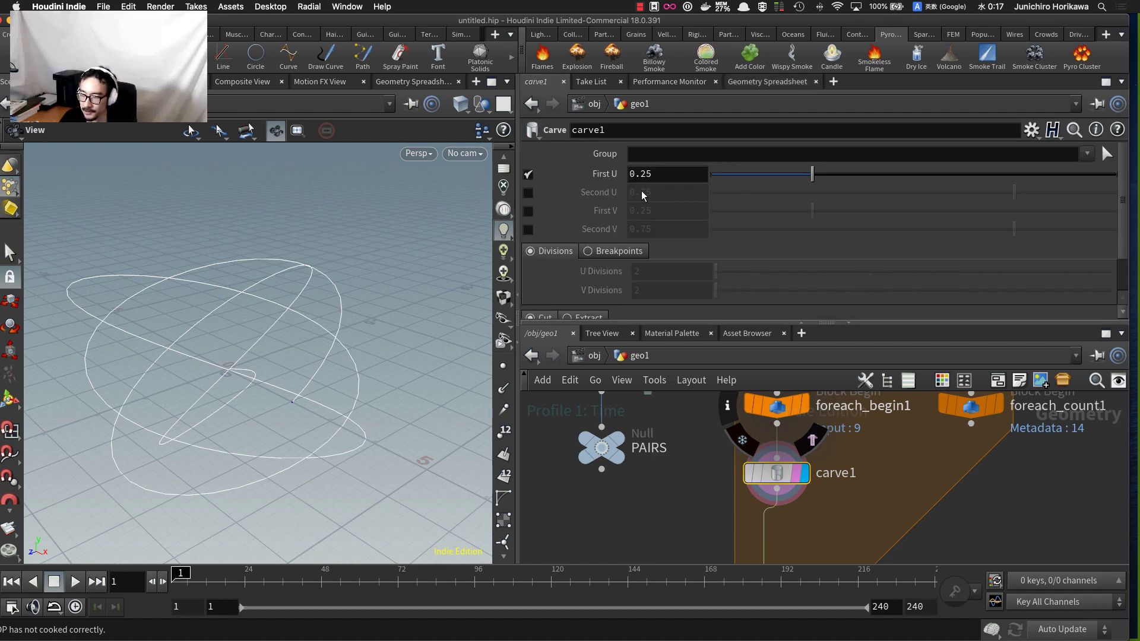
click(528, 192)
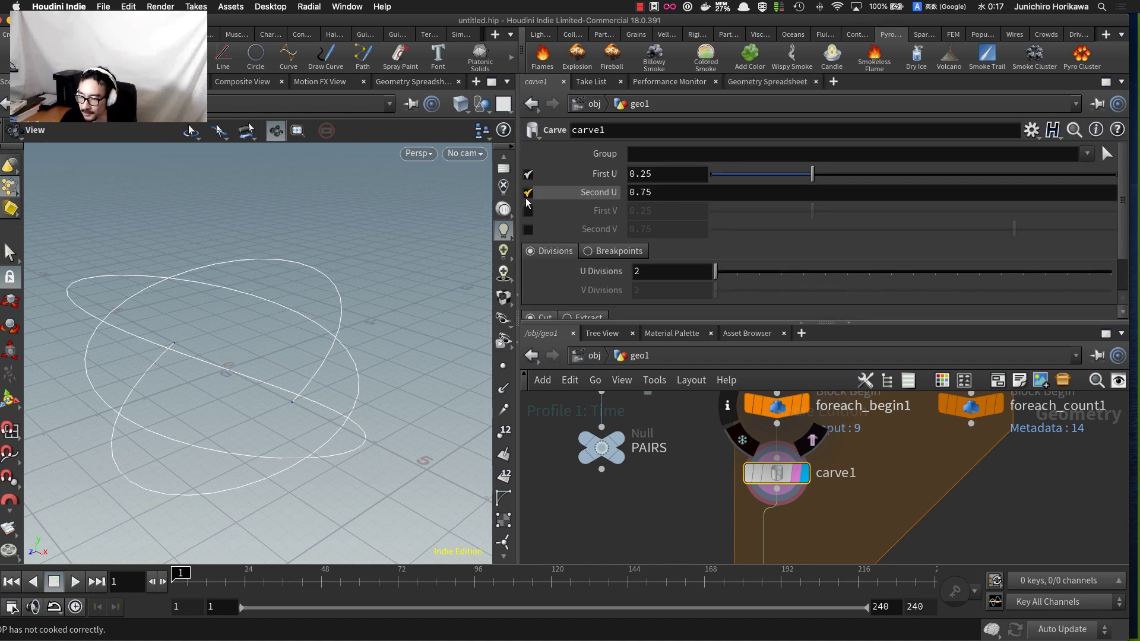
drag(812, 173, 760, 174)
click(614, 193)
- Examine the pairs detail array of PAIRS and relate it to carve1's First U and Second U parameters
click(603, 446)
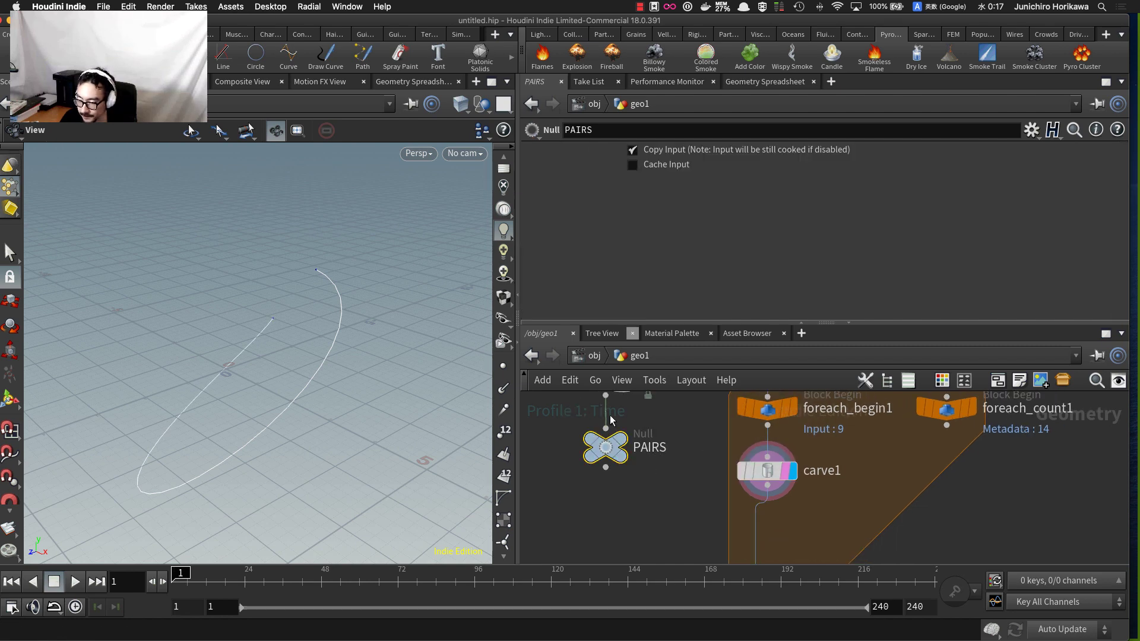
click(741, 83)
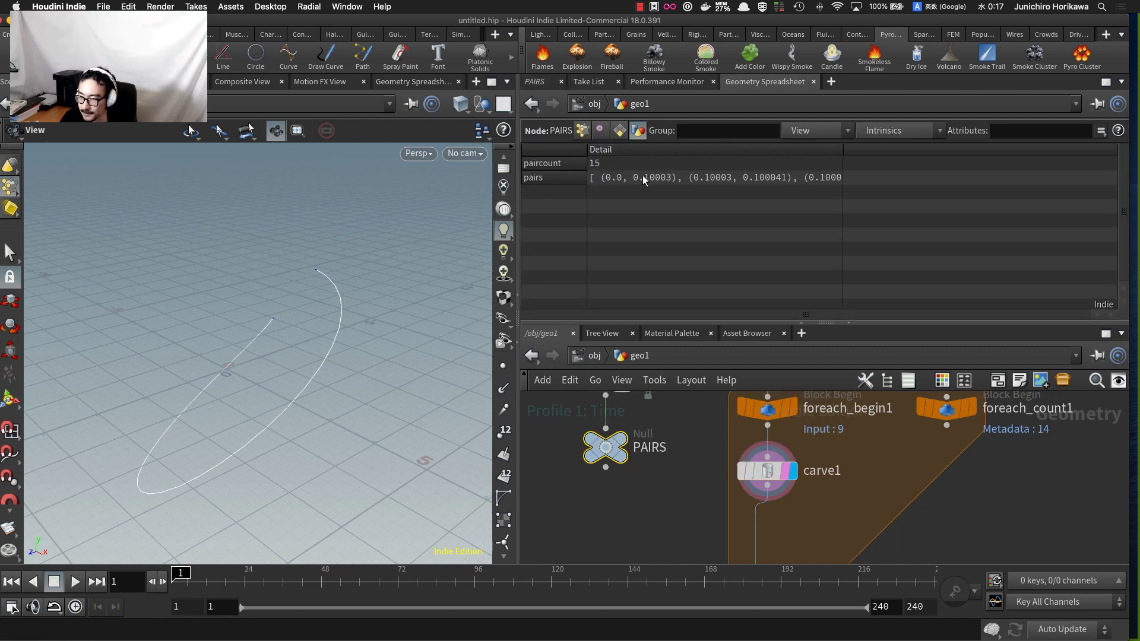
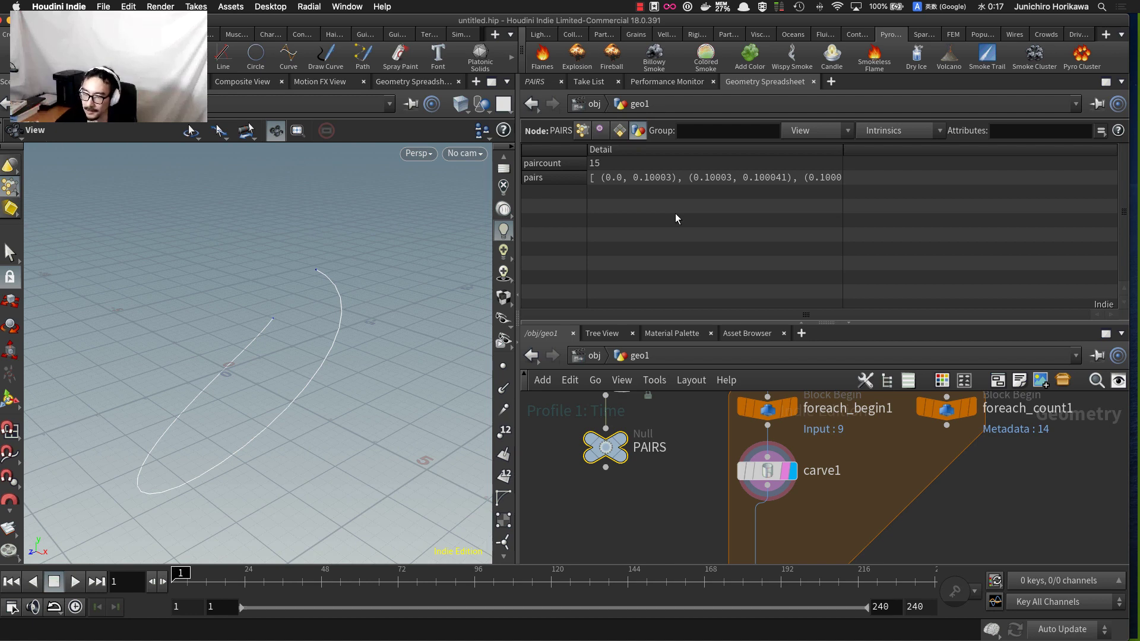
drag(773, 468, 773, 475)
click(775, 478)
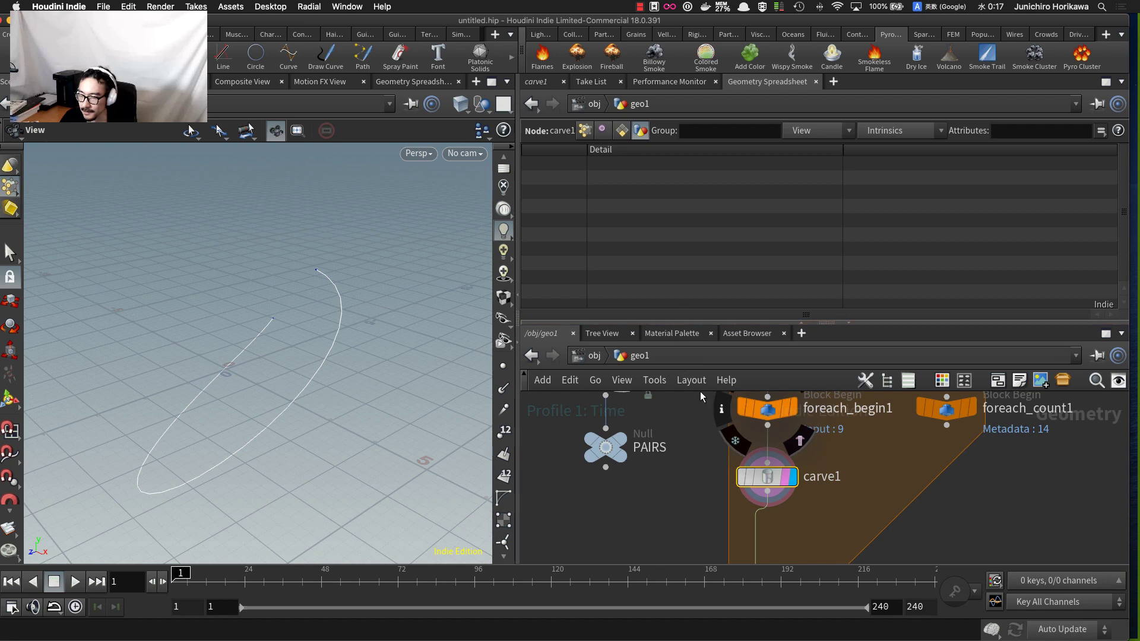
click(539, 83)
- Display foreach_end1 and enable its Single Pass option at 0
scroll(739, 453, down, 5)
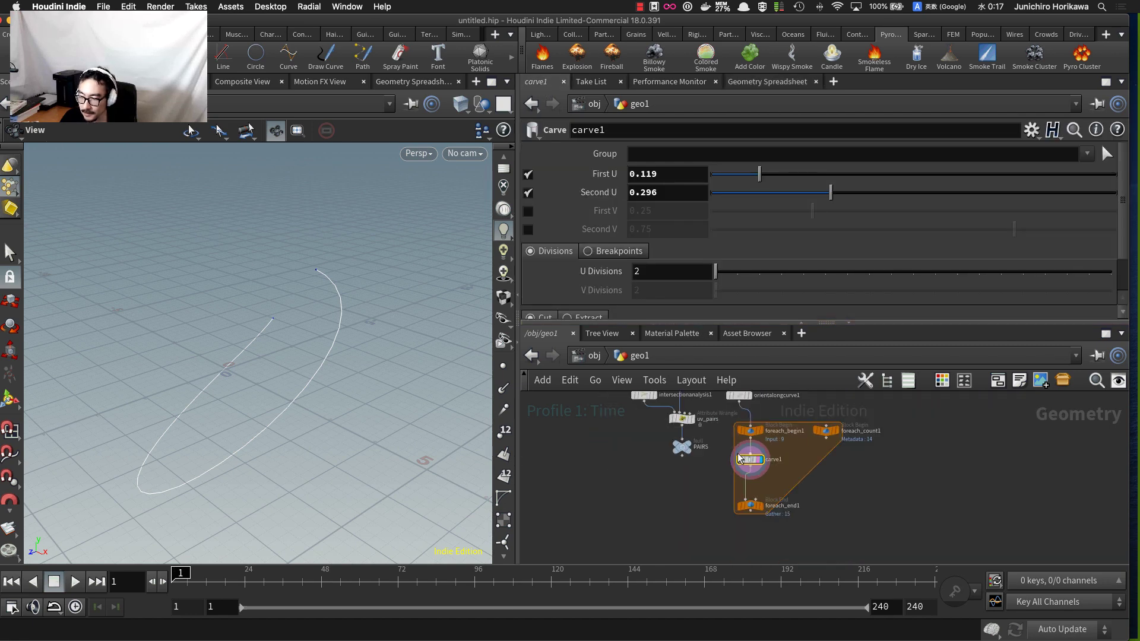
scroll(759, 500, up, 5)
click(736, 521)
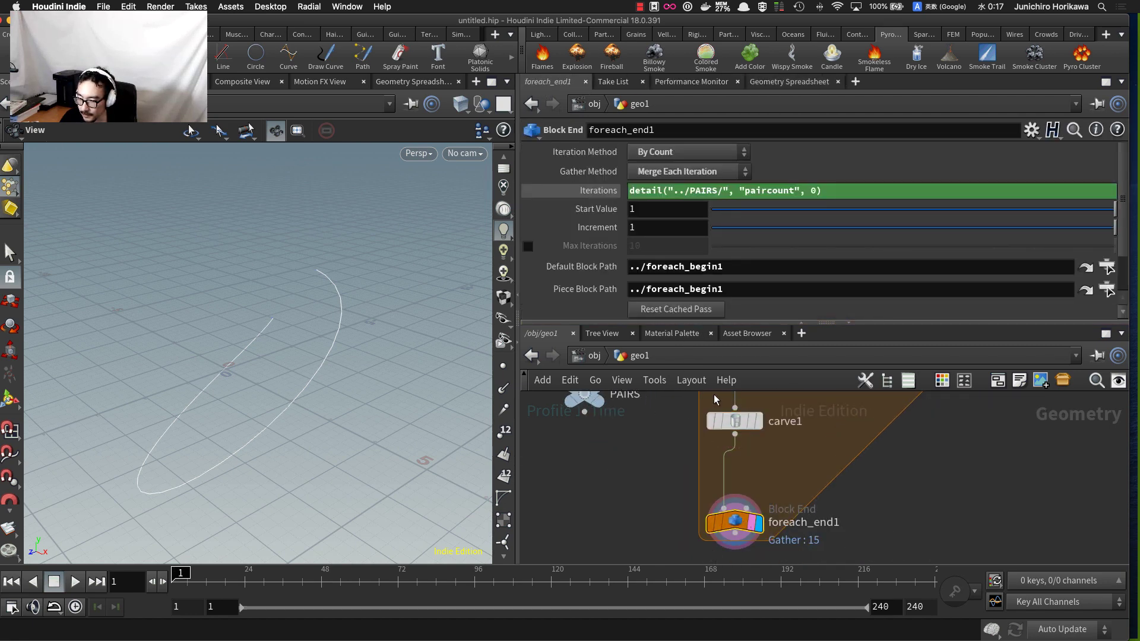
scroll(701, 275, down, 1)
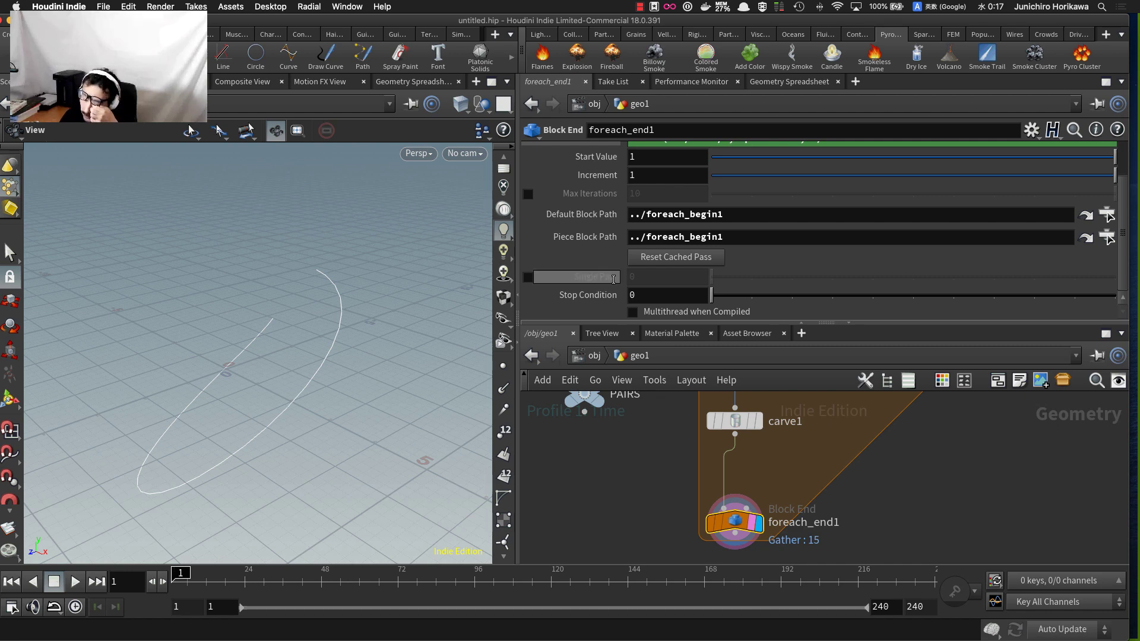
click(528, 277)
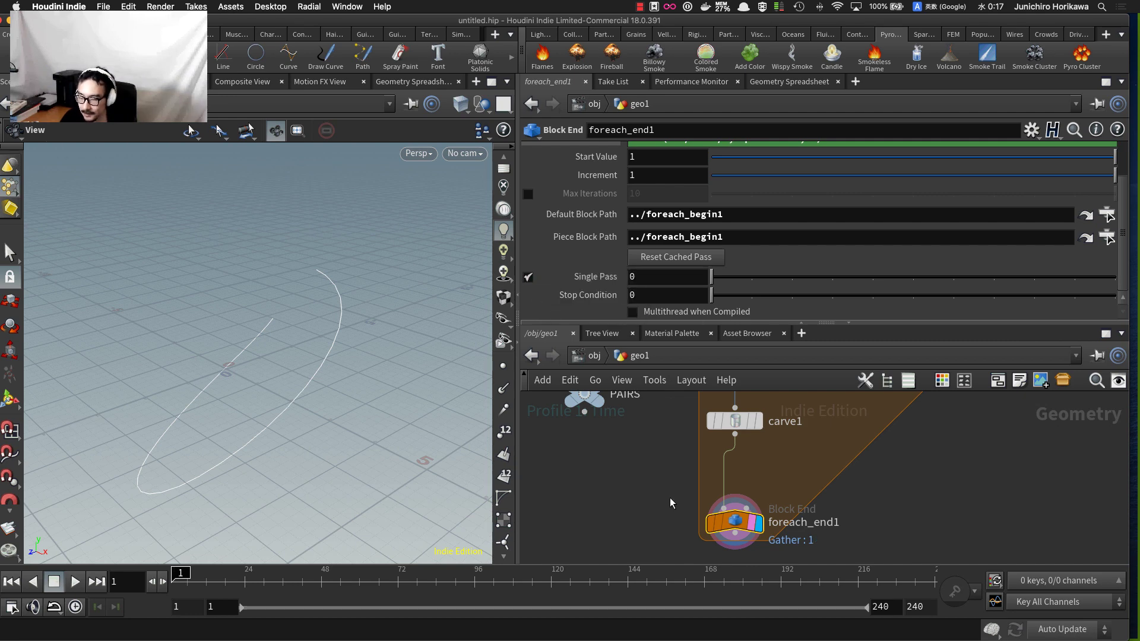
- Compare the detail attributes of PAIRS with the U range parameters of carve1
middle_drag(735, 427, 739, 492)
scroll(744, 488, up, 1)
click(750, 486)
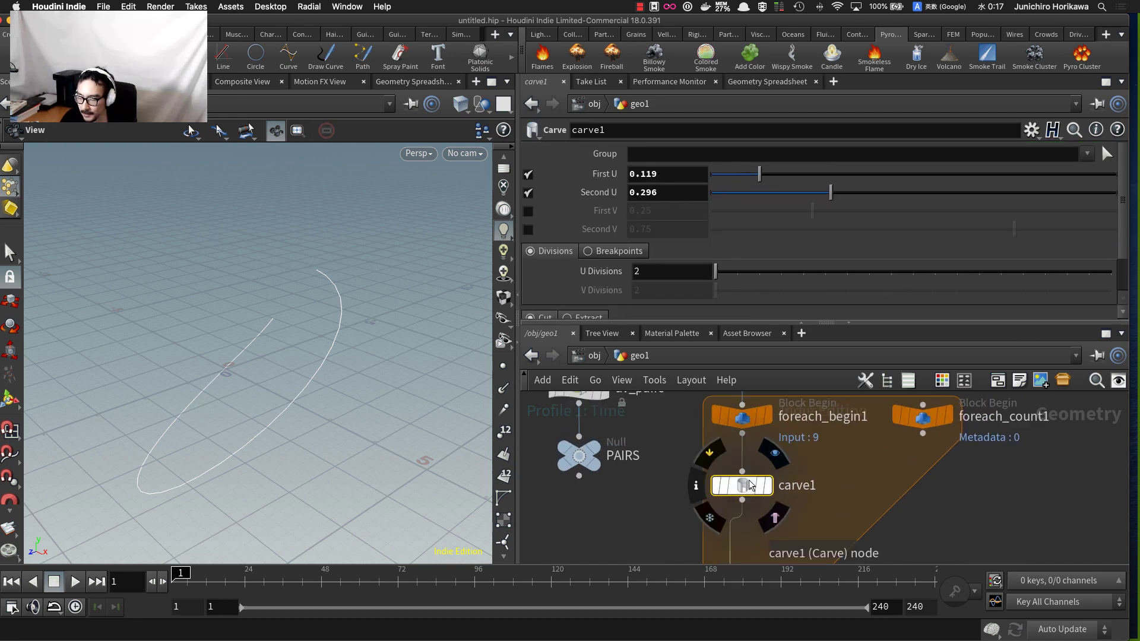
click(580, 454)
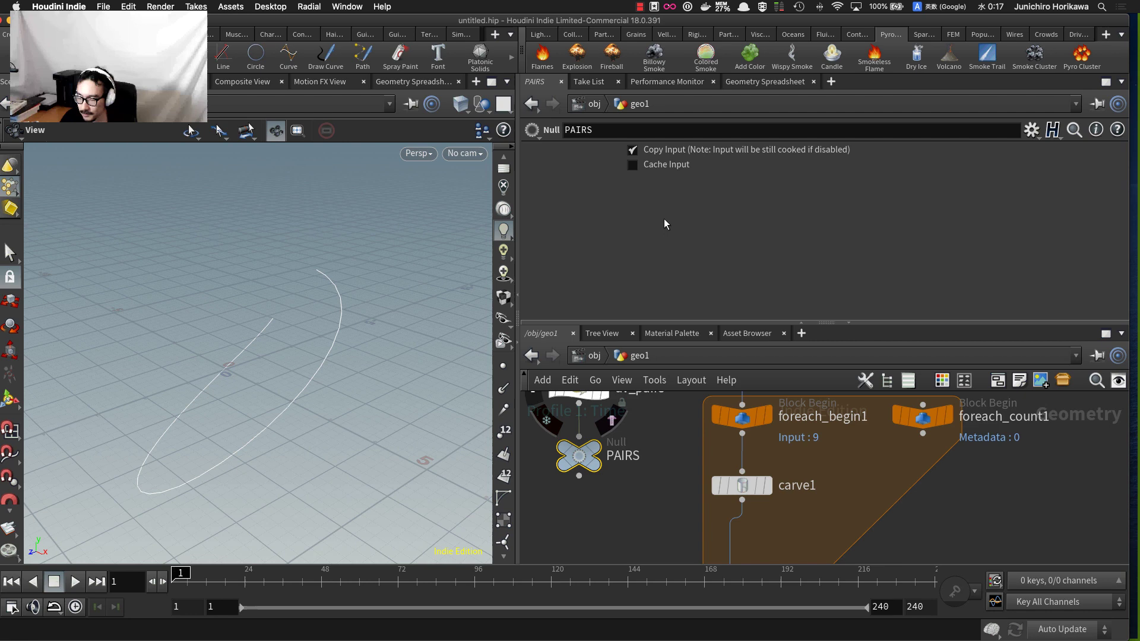
click(780, 83)
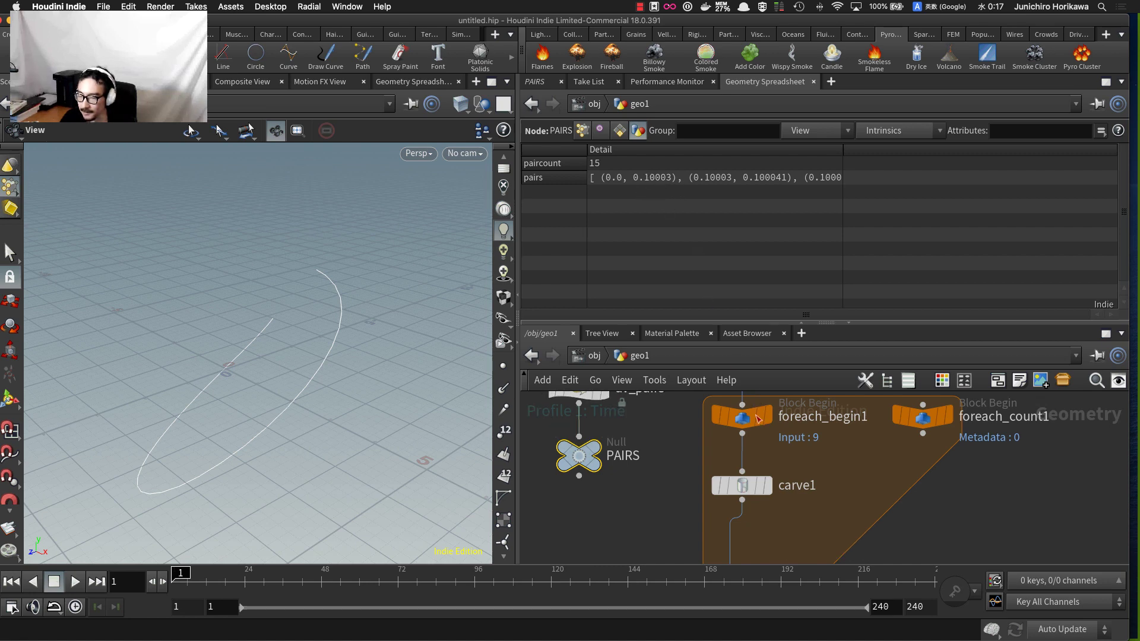
click(742, 485)
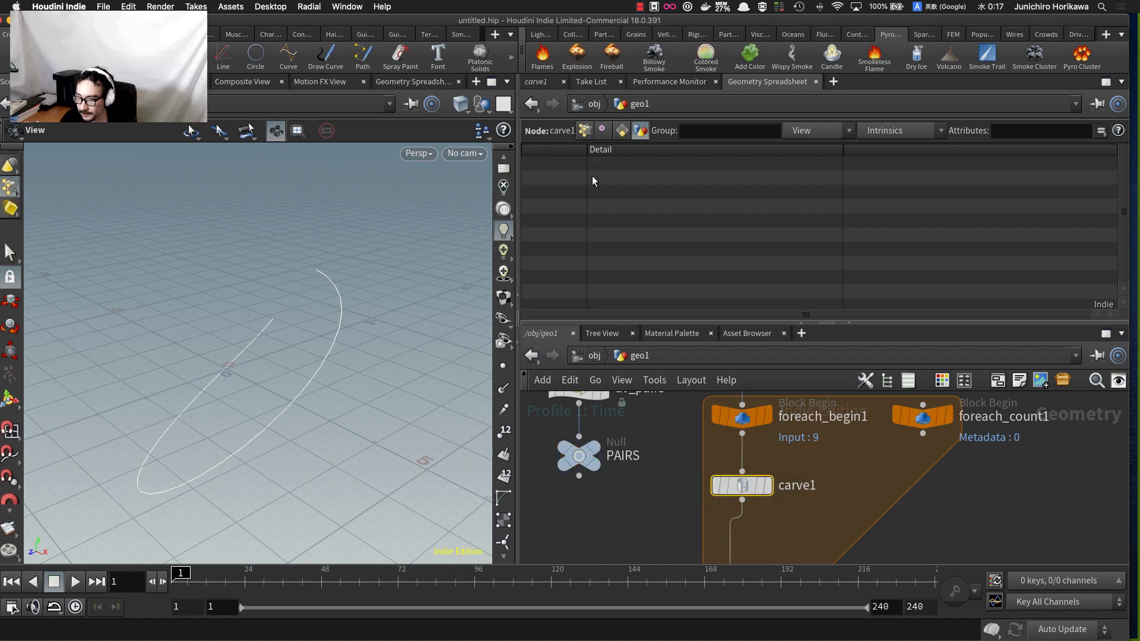
click(537, 82)
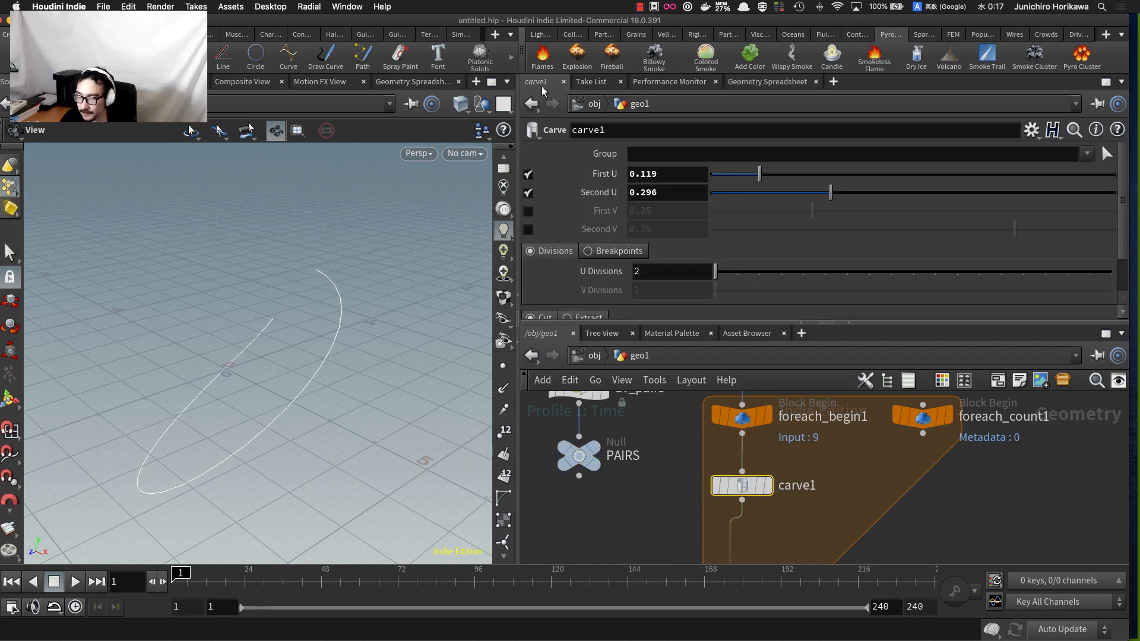
- Examine the detail attributes of foreach_count1 and space foreach_count1 and carve1 slightly further from foreach_begin1
click(921, 417)
click(785, 83)
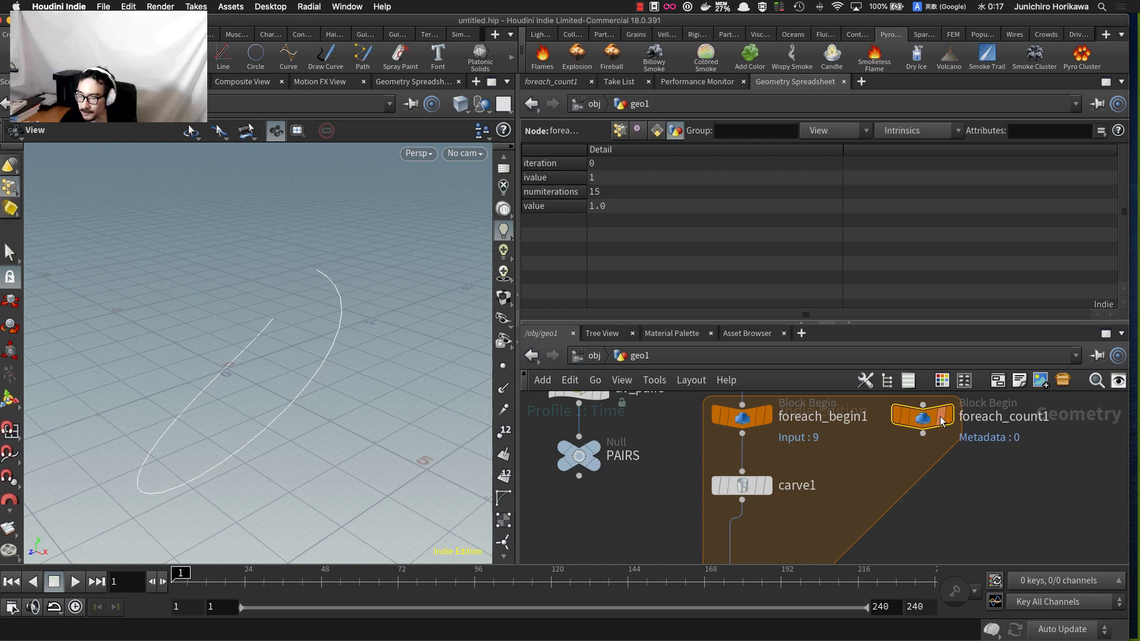
drag(939, 416, 956, 416)
drag(764, 485, 764, 497)
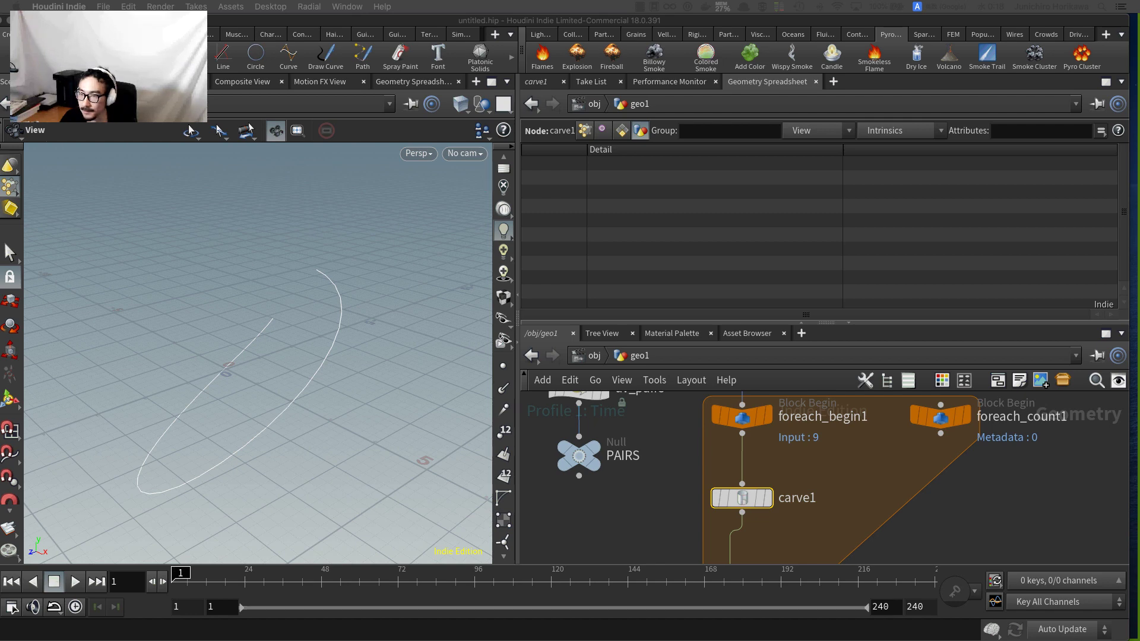
- Start carve1's First U expression with detail("../PAIRS", "pairs", leaving the index argument open
click(742, 507)
drag(739, 500, 739, 503)
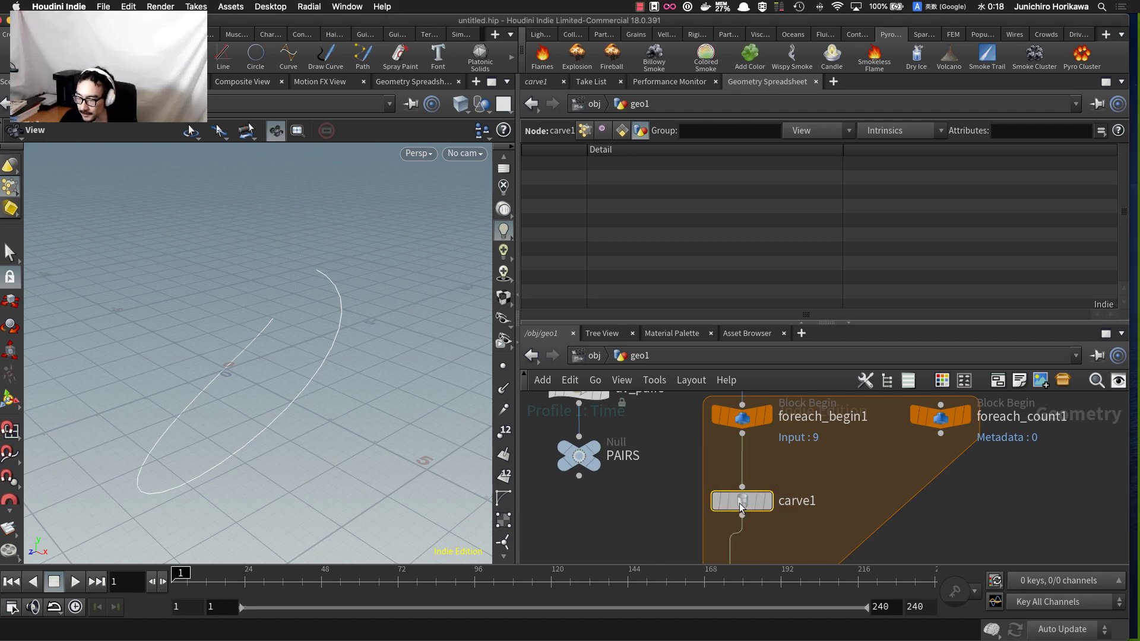
click(542, 83)
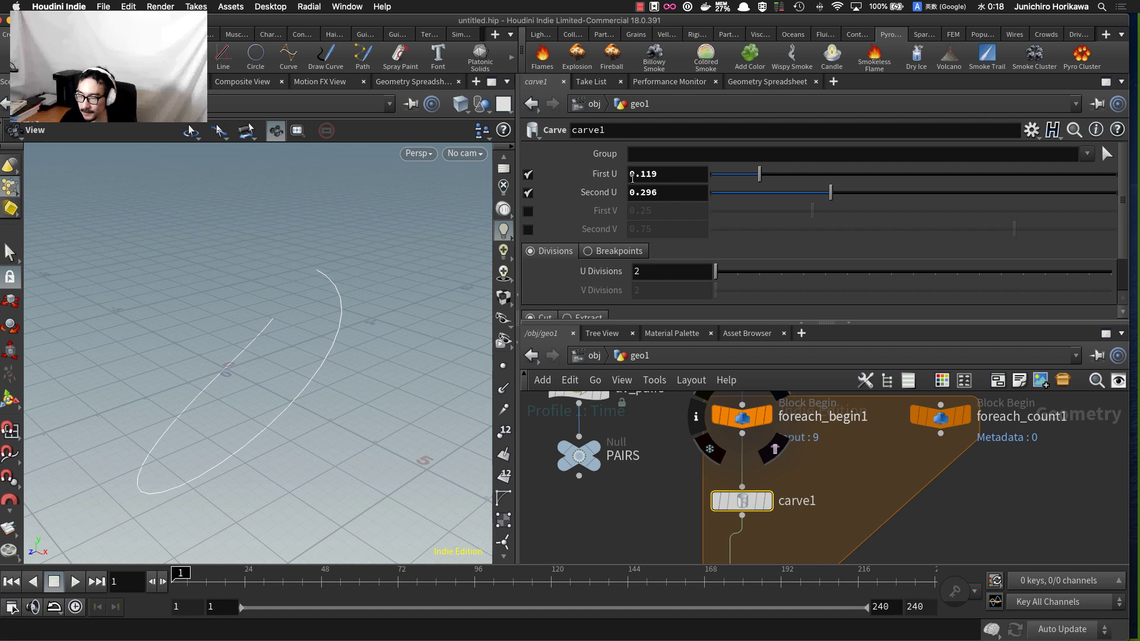
drag(658, 176, 611, 194)
click(604, 176)
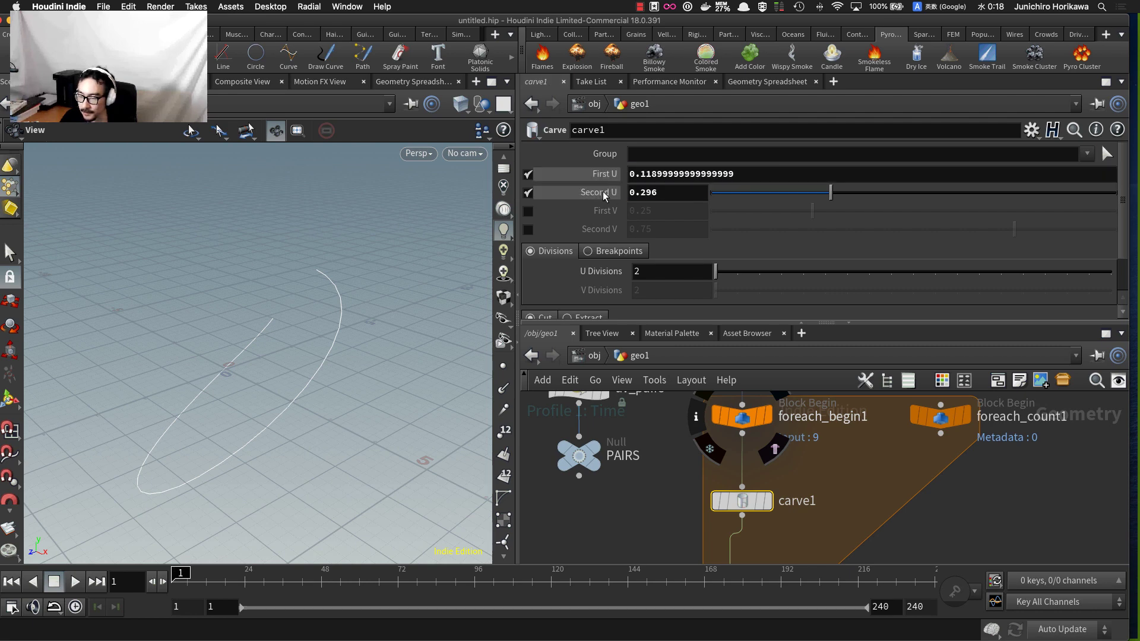
click(604, 196)
drag(751, 176, 568, 180)
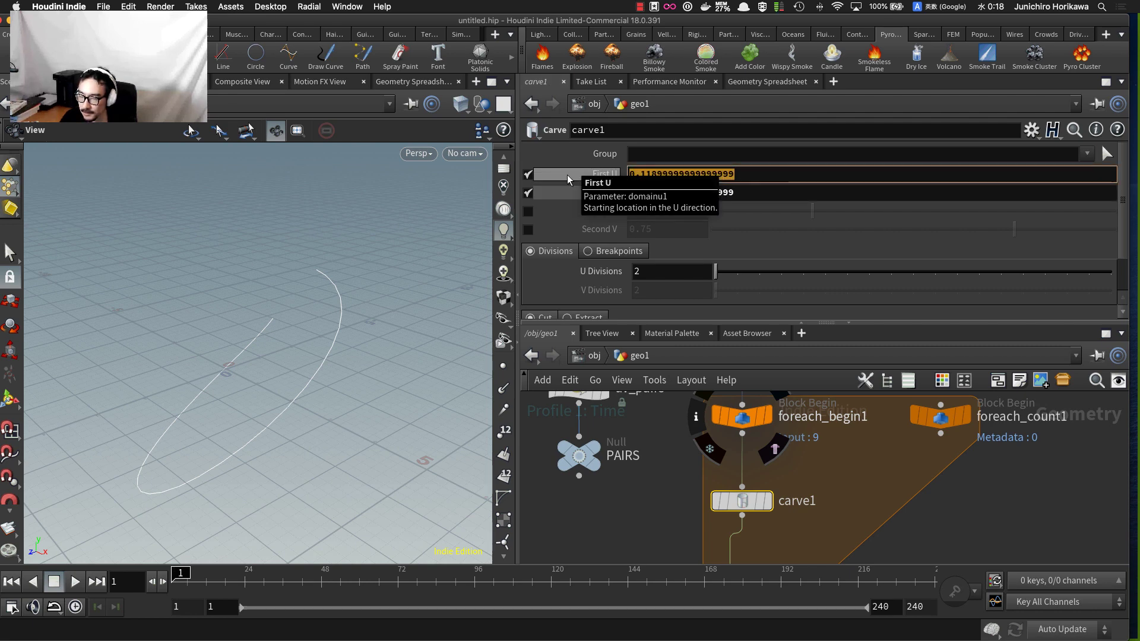
text(detail)
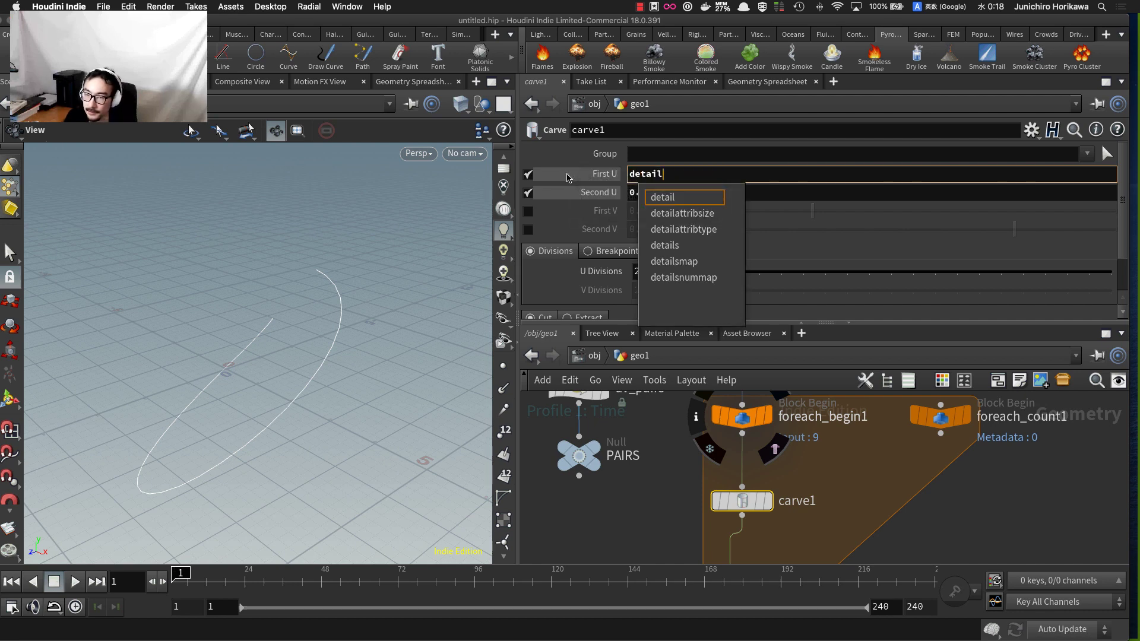
text(("../PAI)
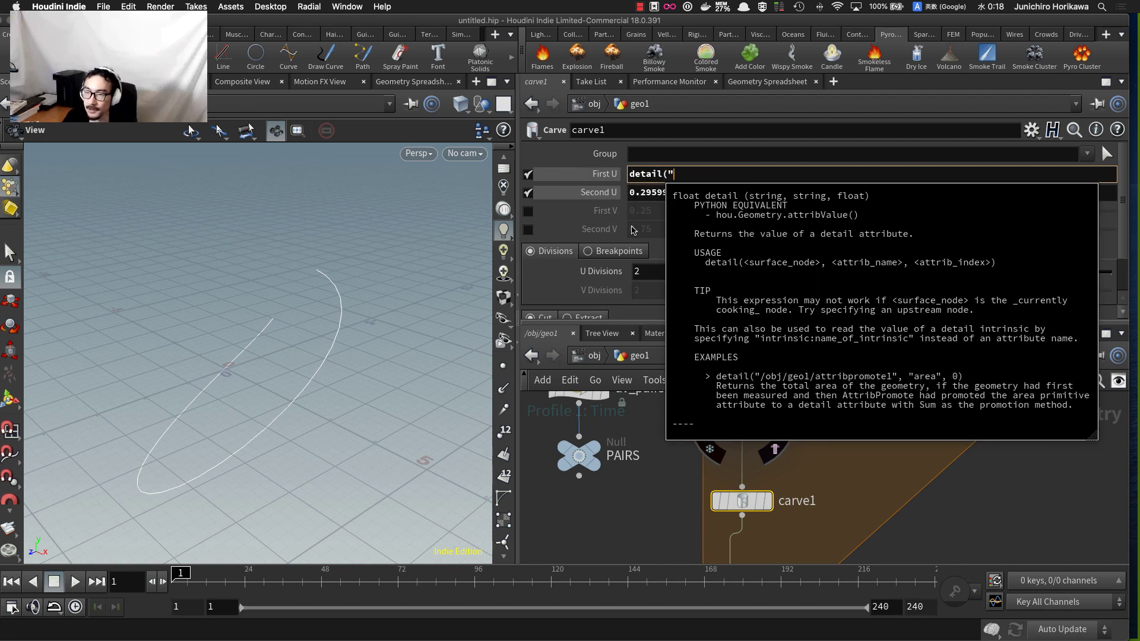
text(RS", )
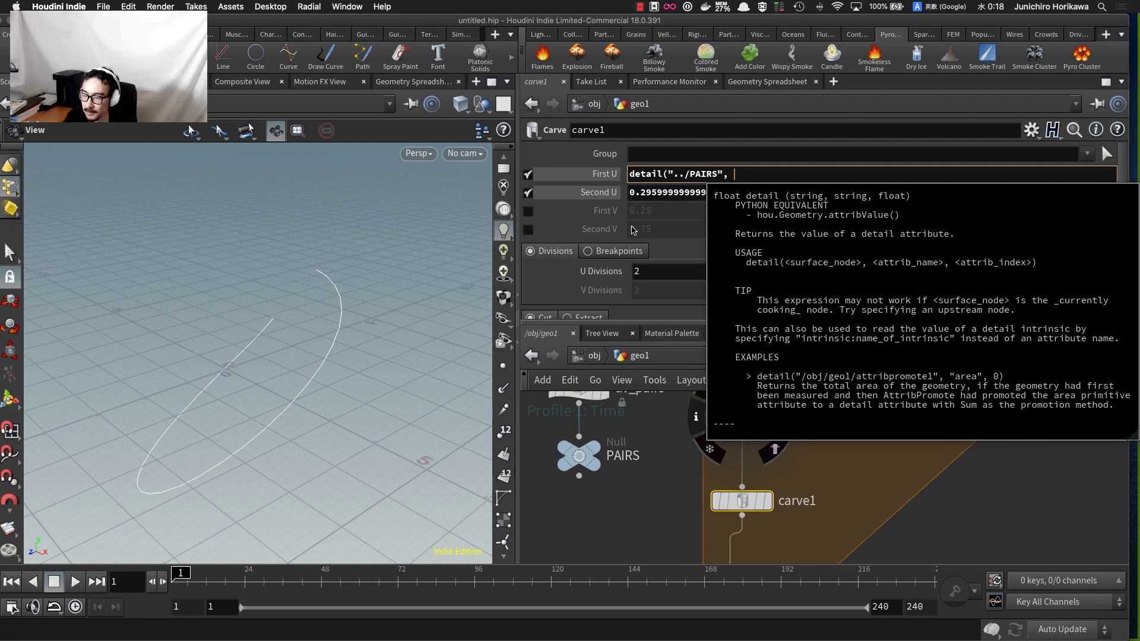
text("p)
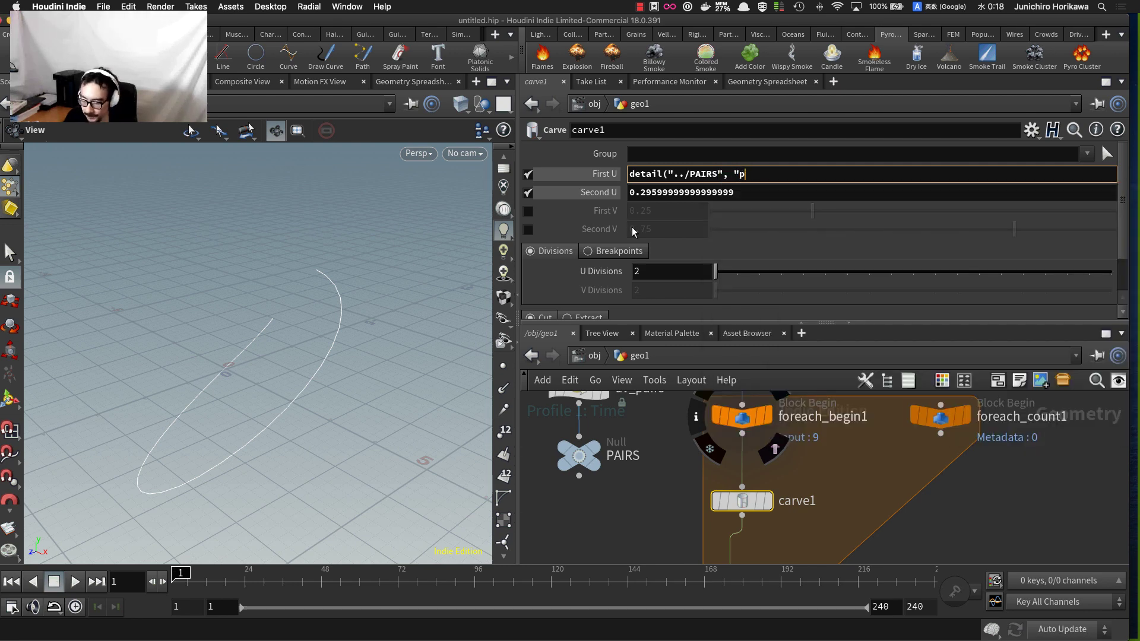
text(airs")
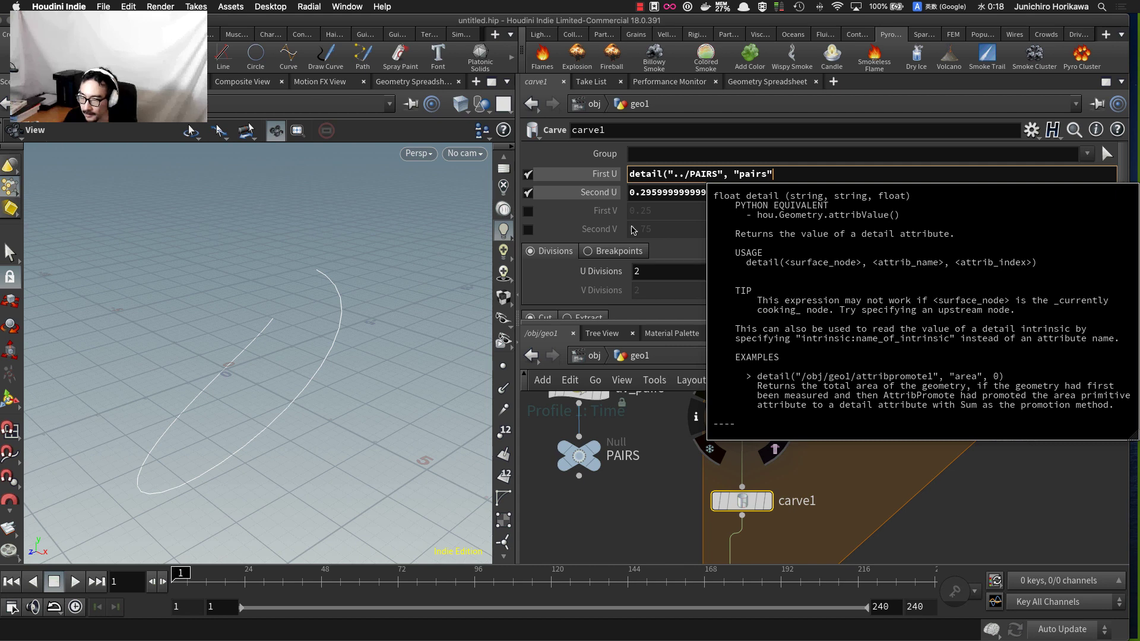
text(,)
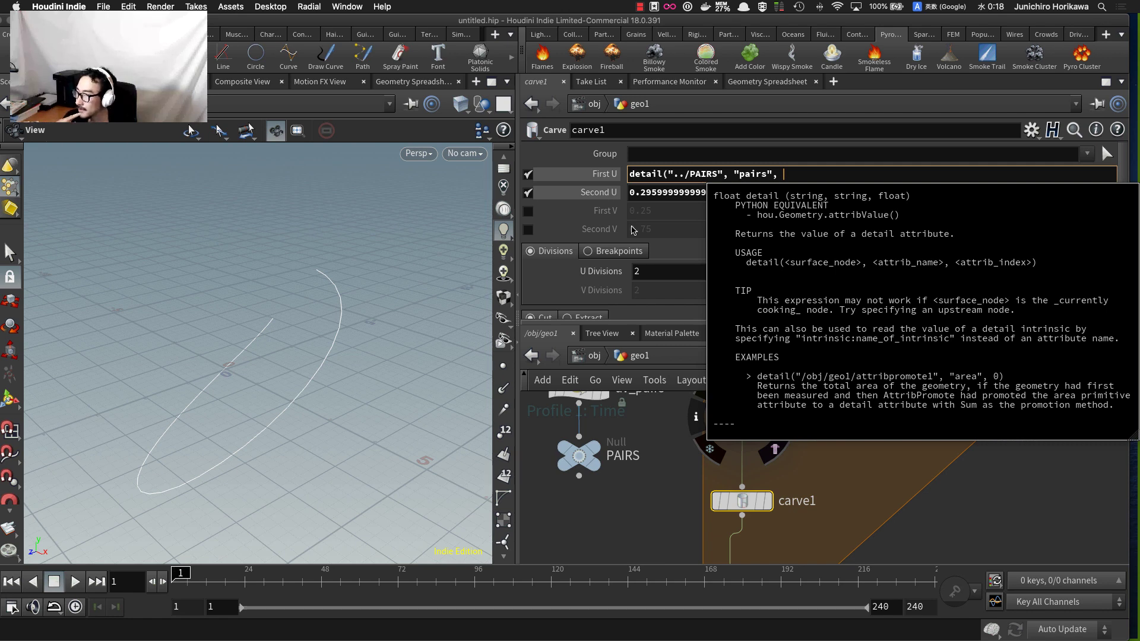
- Examine the pairs array structure of PAIRS in a widened Detail column of the Geometry Spreadsheet
click(586, 459)
click(762, 83)
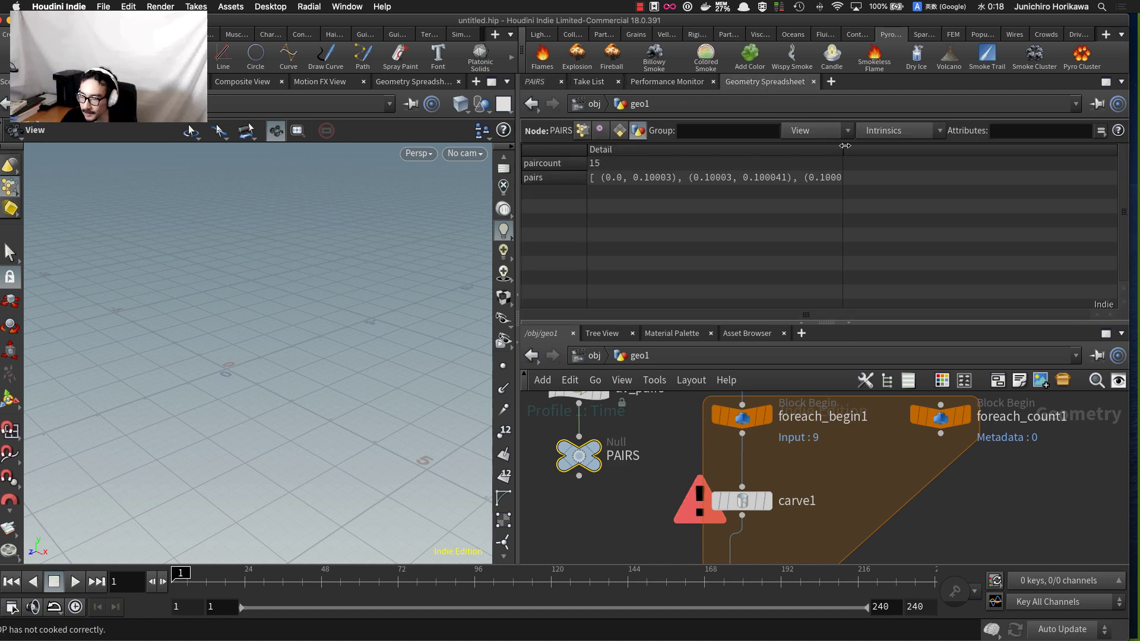
drag(843, 148, 989, 150)
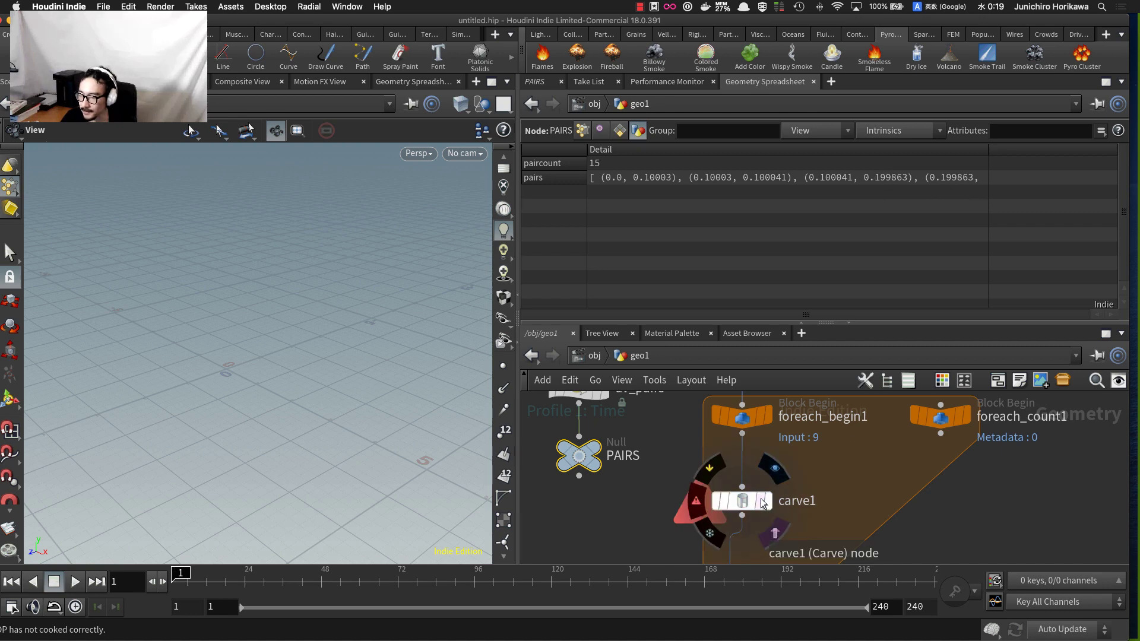
- Complete carve1's First U expression as detail("../PAIRS", "pairs", 0 * 2); to read the start value of a pair
click(742, 501)
click(535, 87)
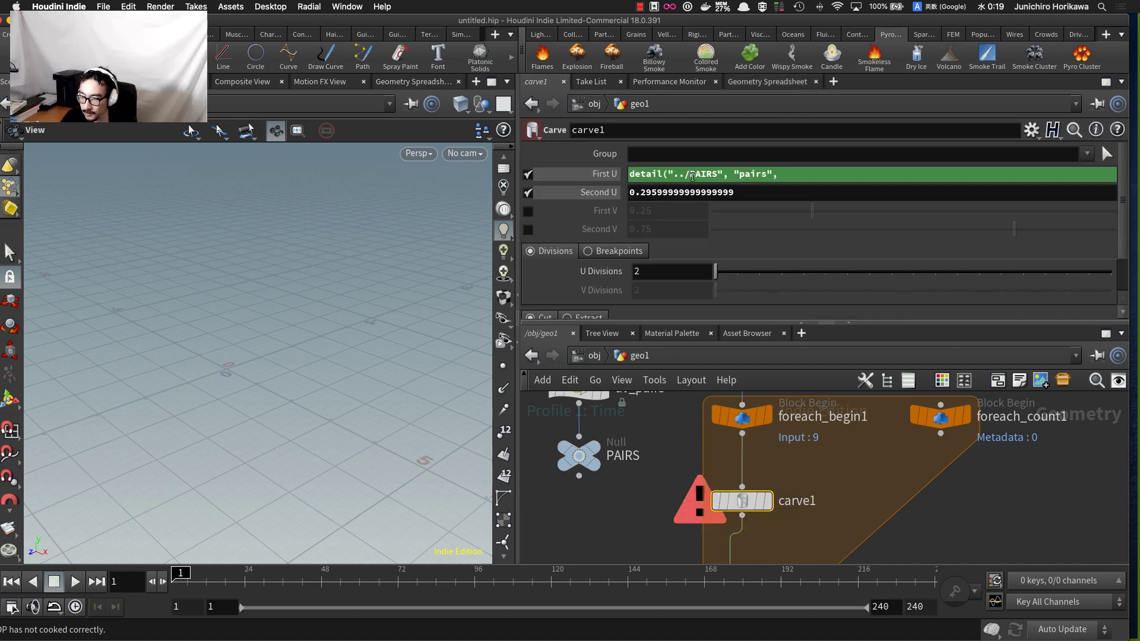
click(798, 176)
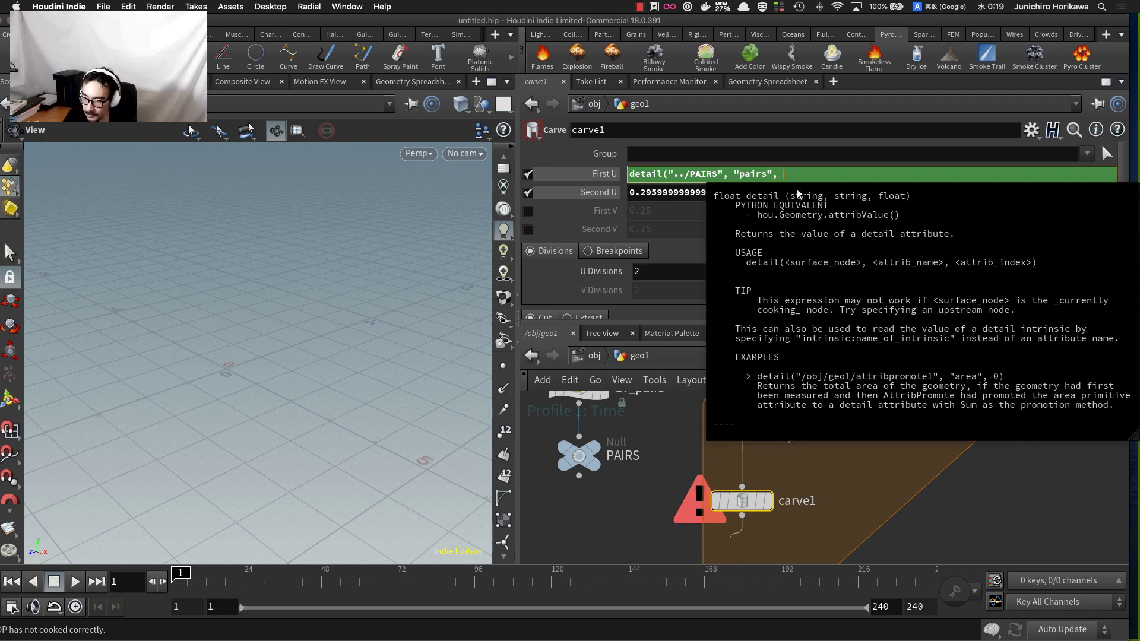
text(0)
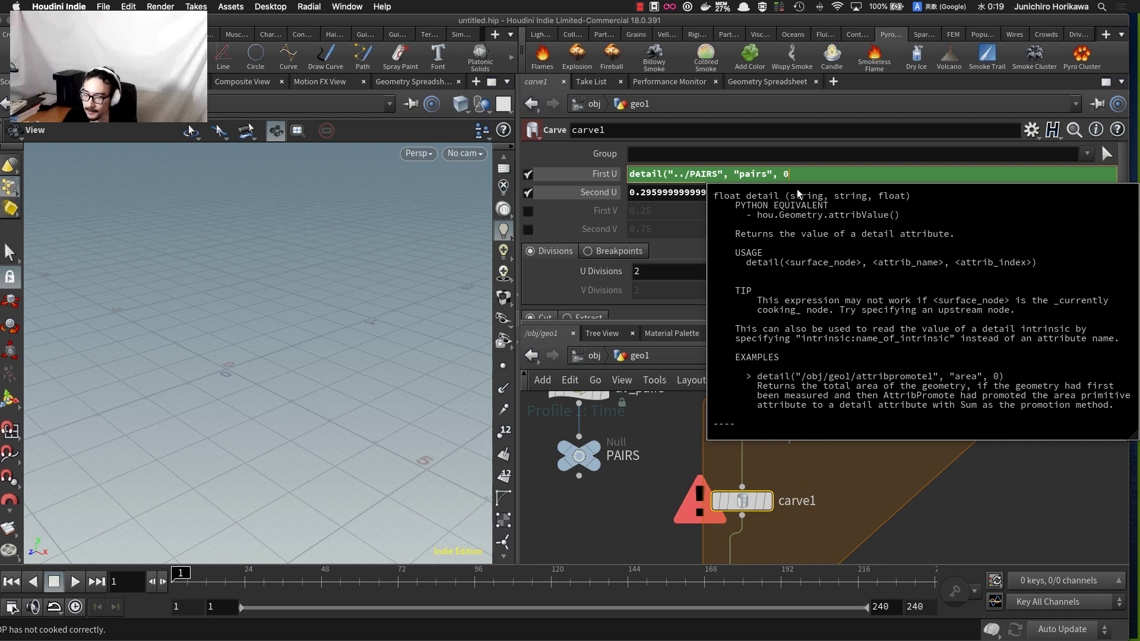
text( * 2)
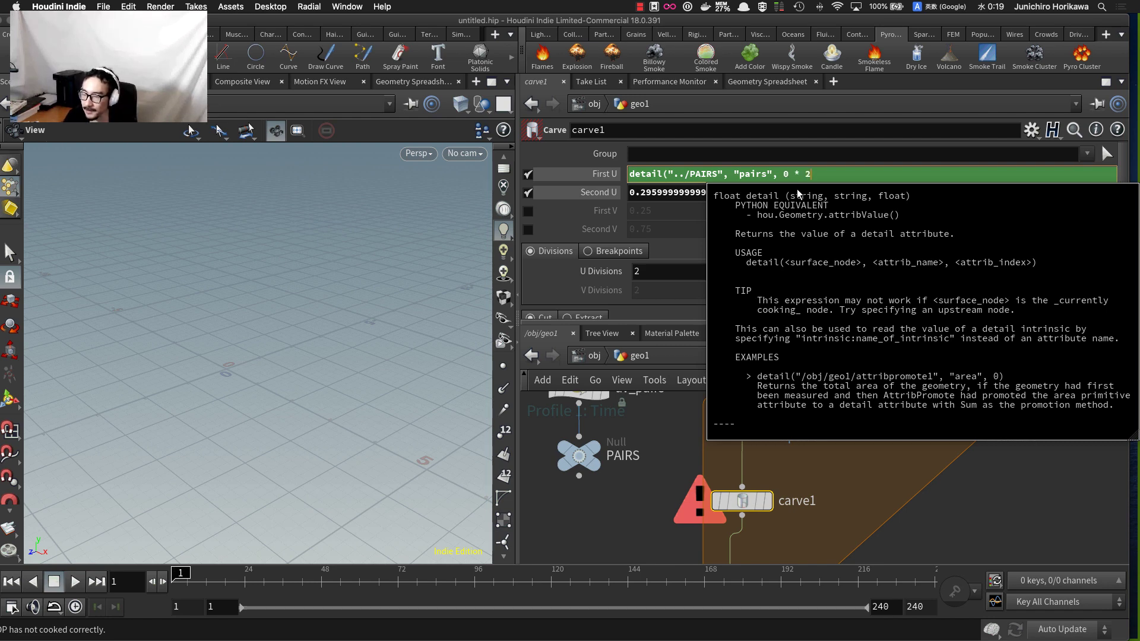
text();)
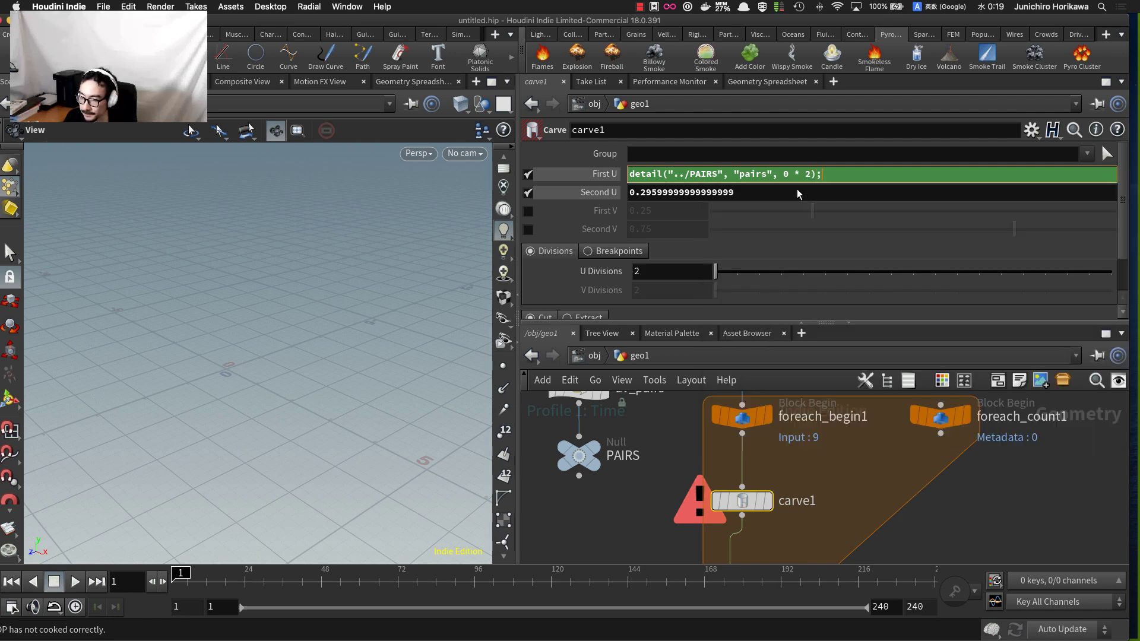
- Copy the First U expression into carve1's Second U and change its index to 0 * 2 + 1
drag(826, 173, 581, 174)
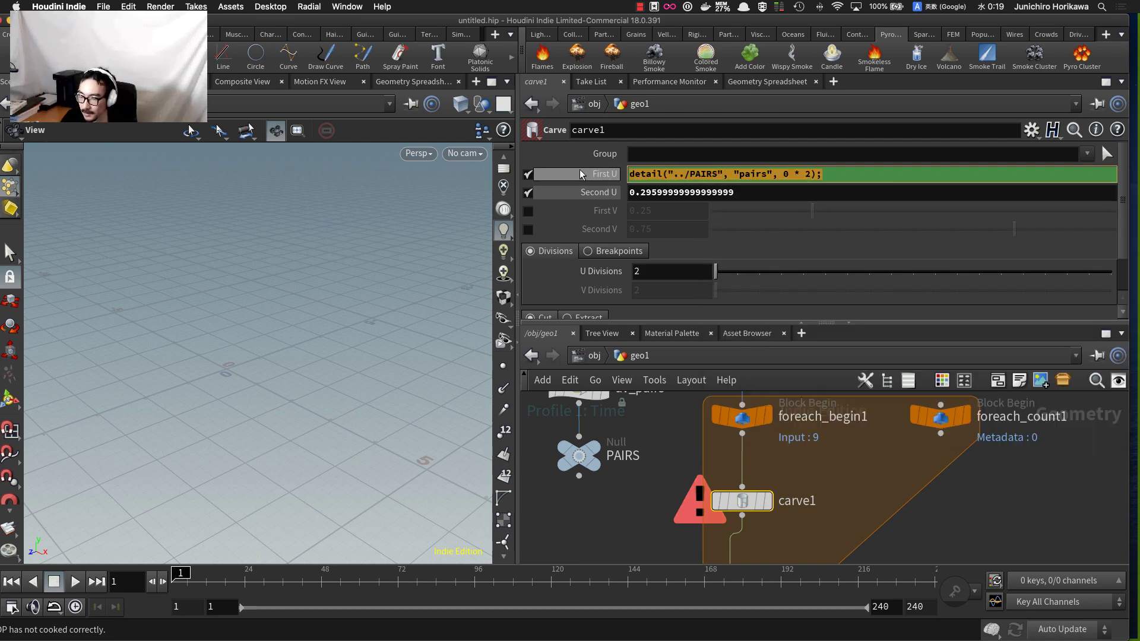
key(super+c)
drag(763, 194, 625, 194)
key(super+v)
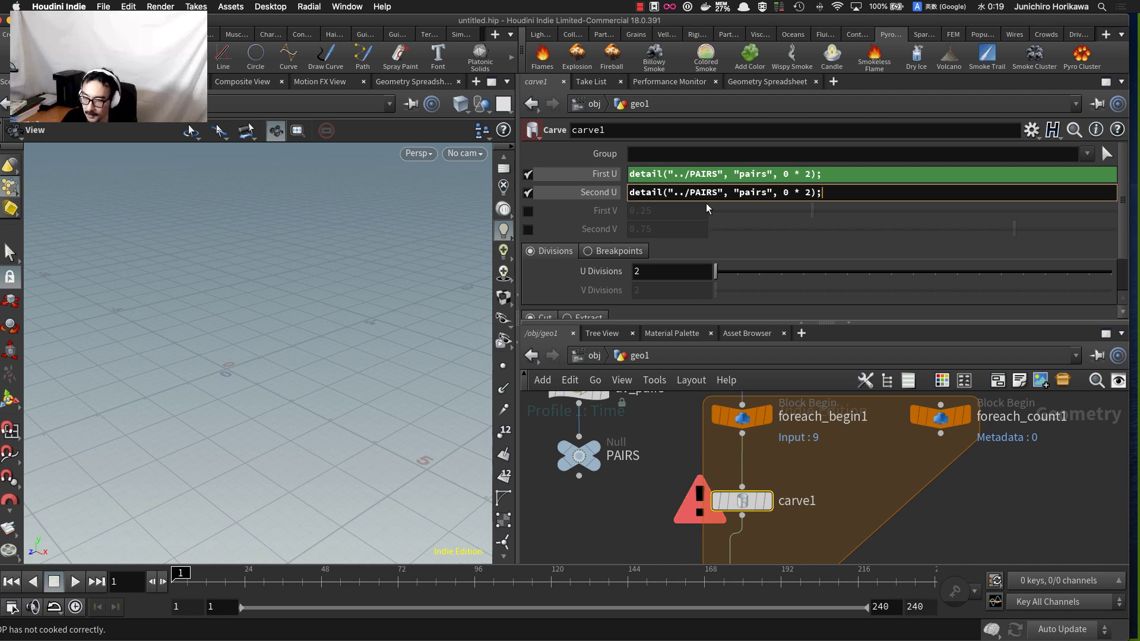
drag(812, 194, 781, 194)
click(812, 193)
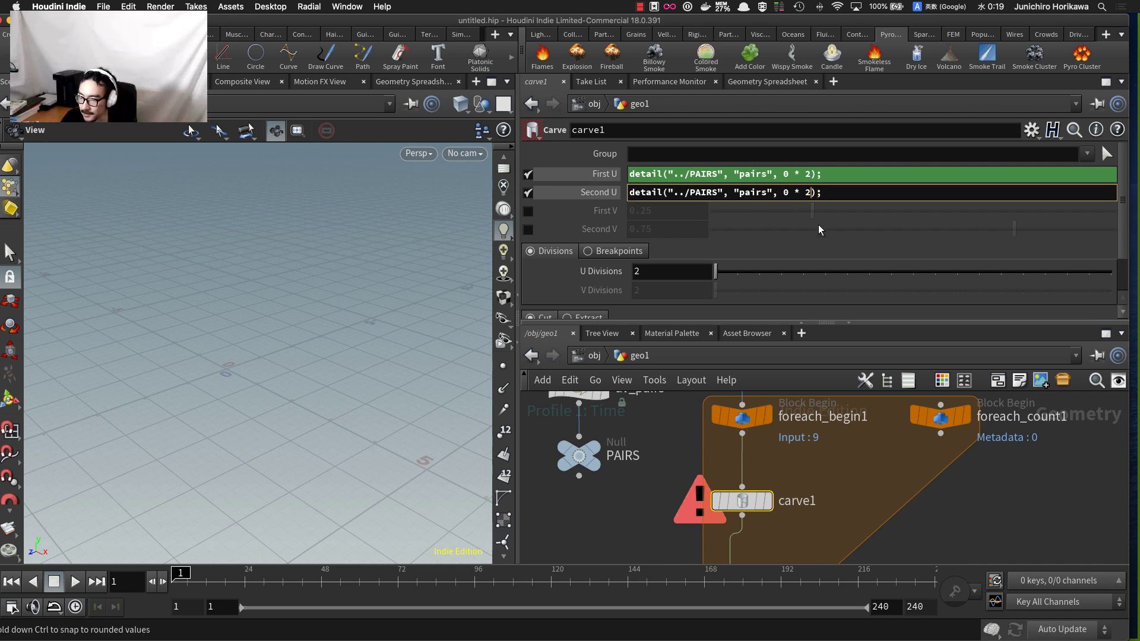
text(+ 1)
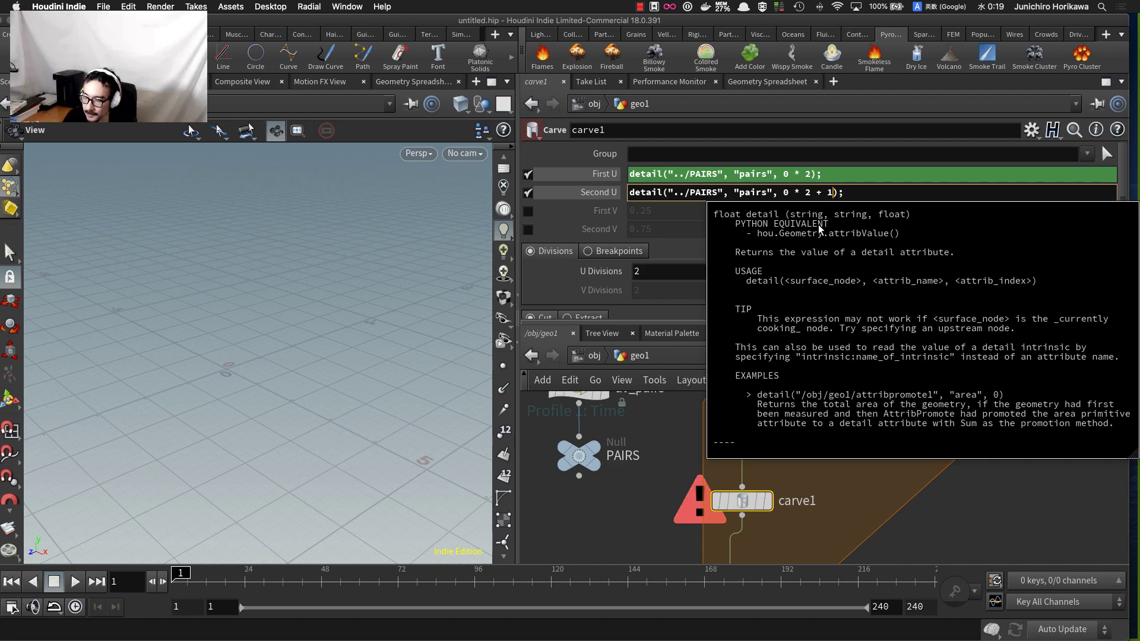
click(850, 495)
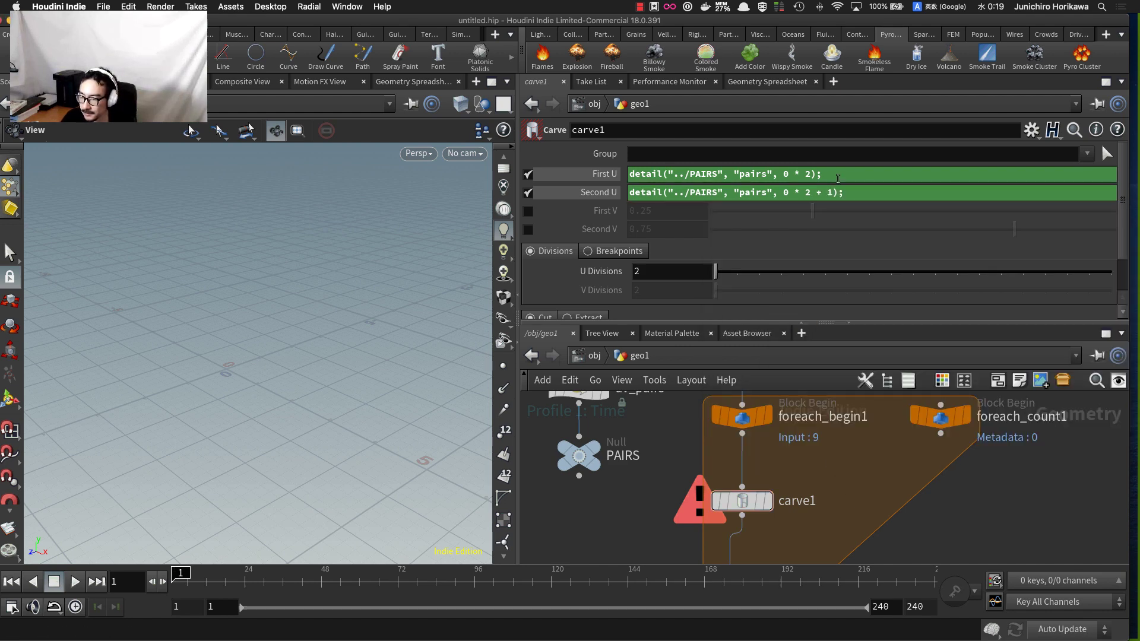
- Check the First U and Second U expressions and make carve1 the displayed node
drag(836, 177, 616, 177)
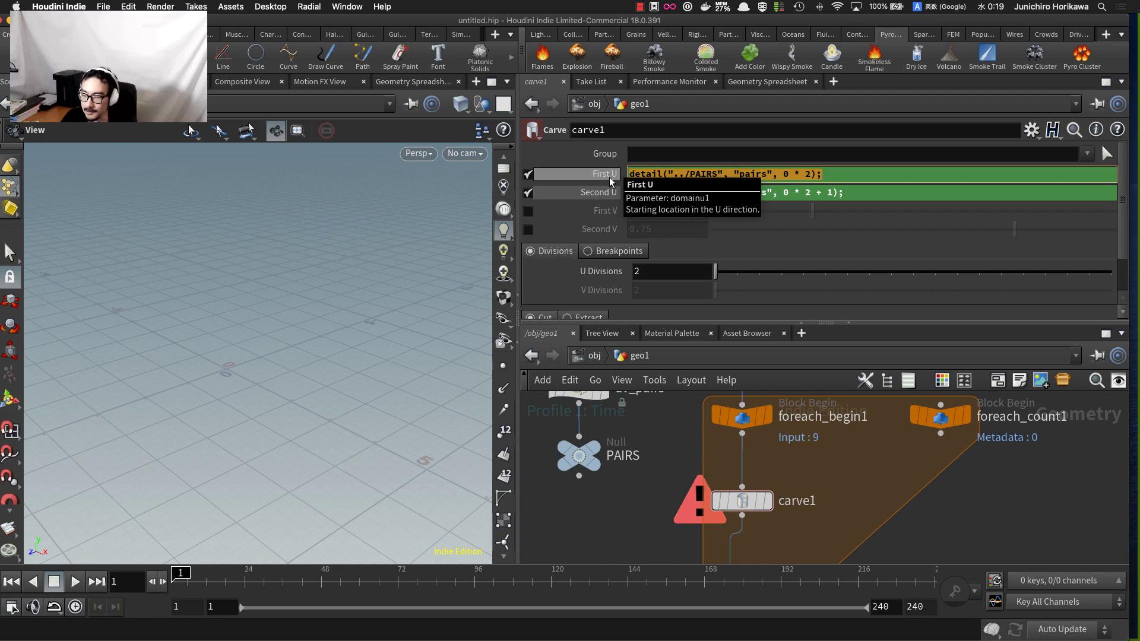
drag(846, 193, 600, 185)
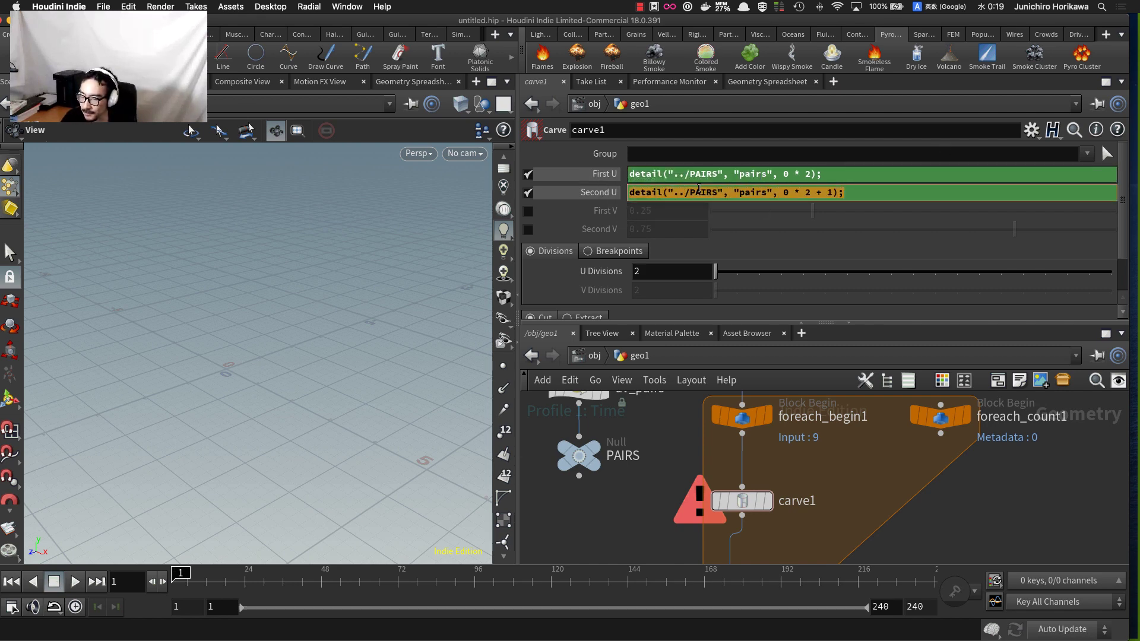
click(769, 502)
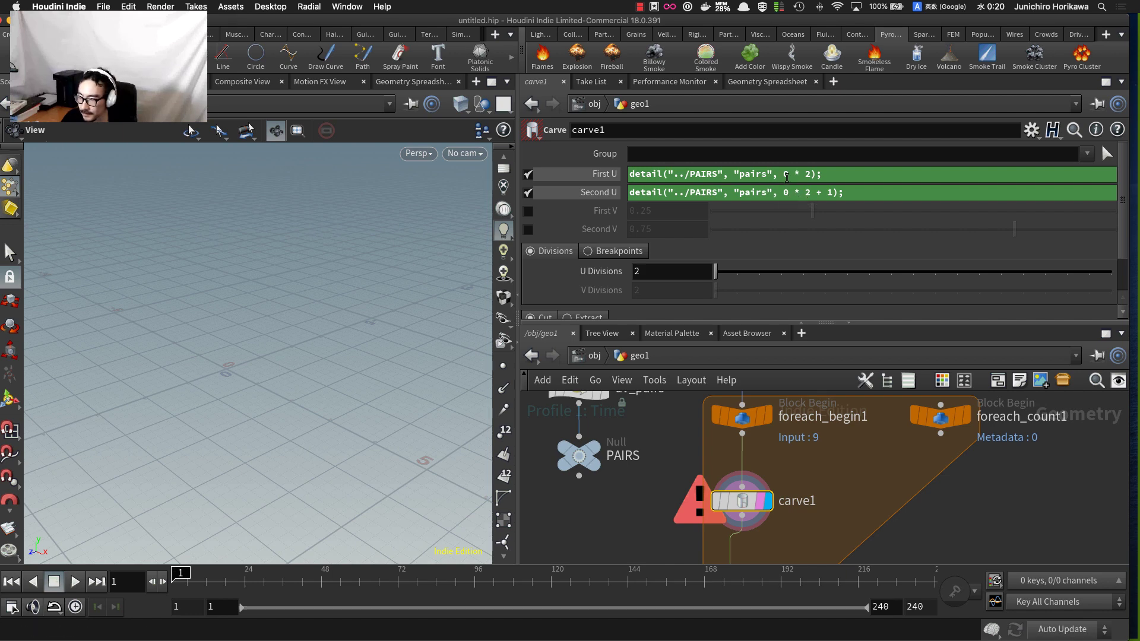
- Add an opening parenthesis before the 0 * 2 index in carve1's First U expression
click(788, 174)
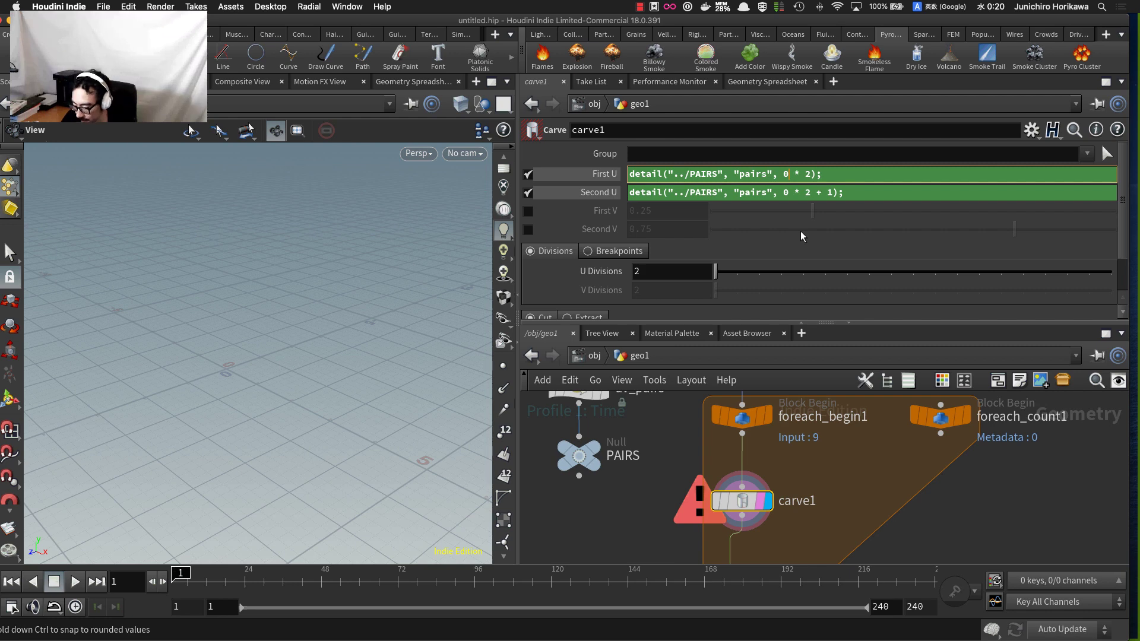
text())
key(BackSpace)
text(()
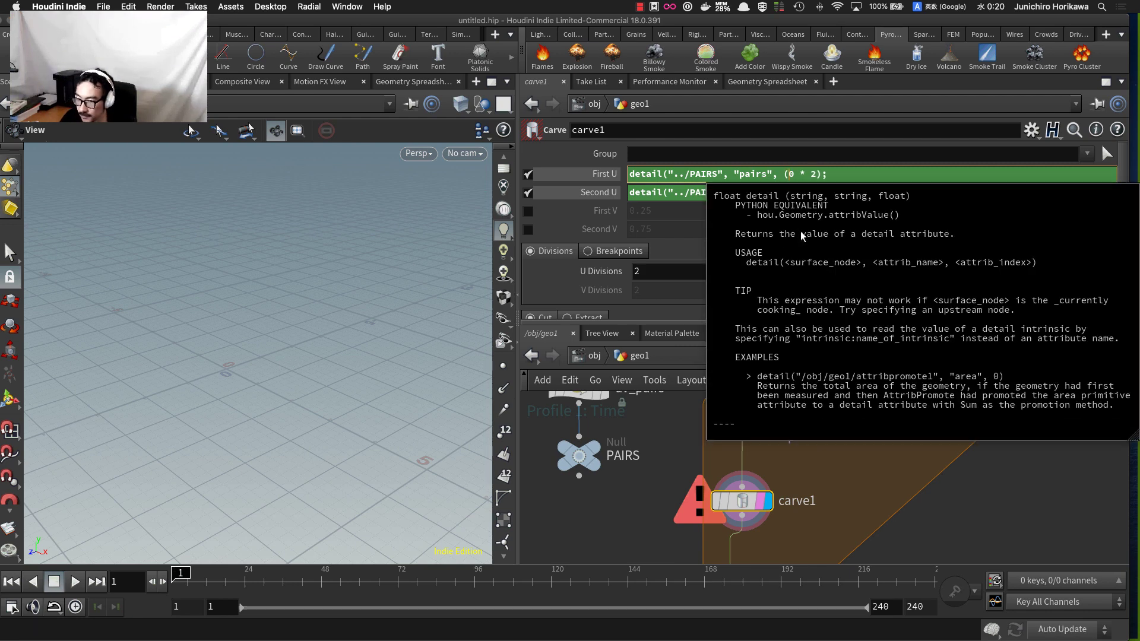
- Enclose the pair index in parentheses in carve1's expressions: (0 * 2) for First U and (0 * 2 + 1) for Second U
key(Right)
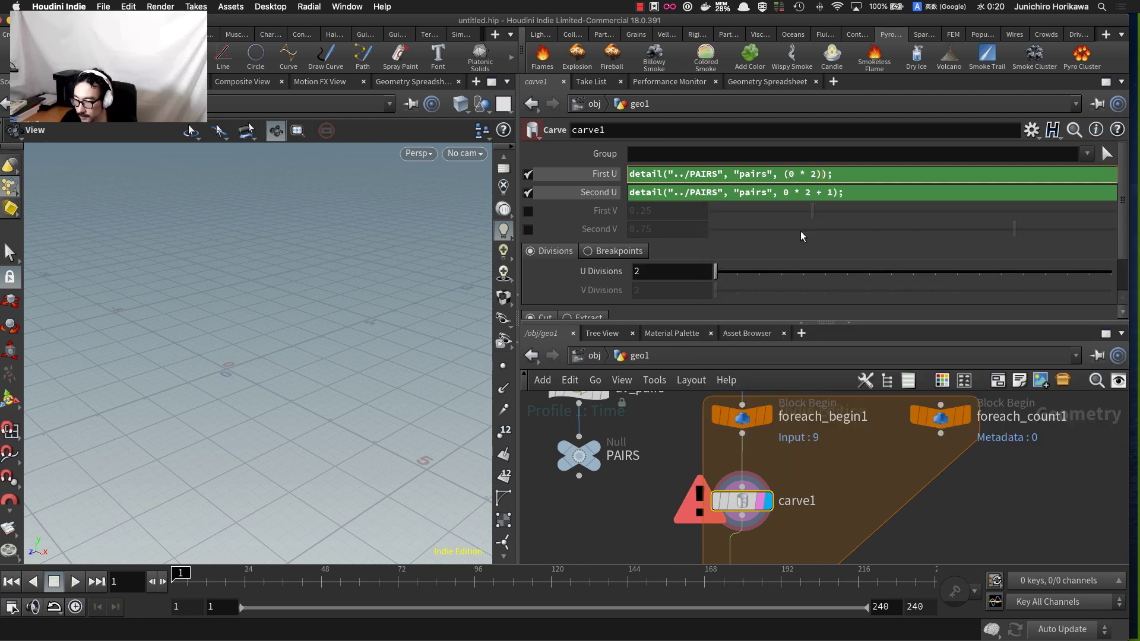
click(781, 193)
text(()
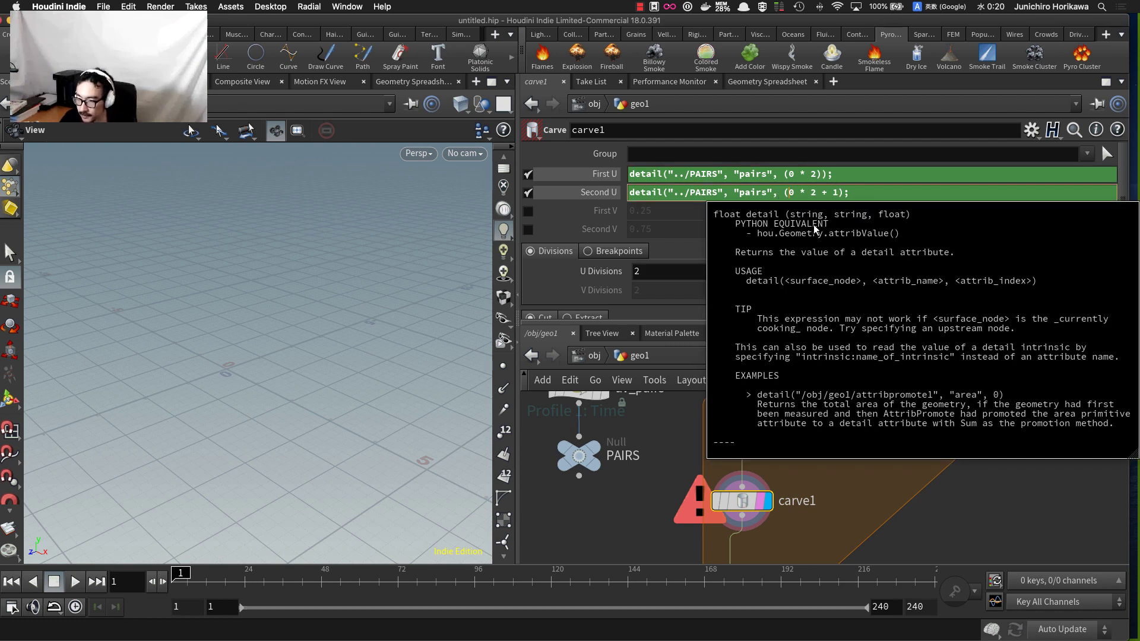
key(Right)
key(Right)
key(Right)
key(Right)
key(Right)
key(Right)
key(Right)
key(Right)
key(Right)
text())
key(Return)
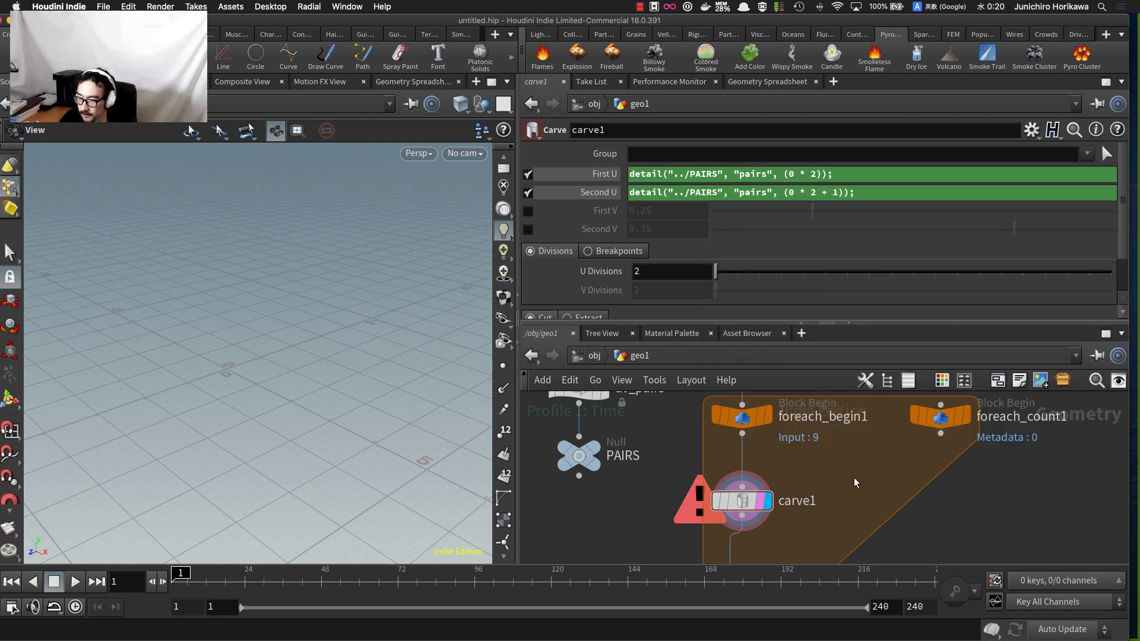
- Check the output of foreach_end1 in the viewport, and return the display to carve1
key(super+shift+s)
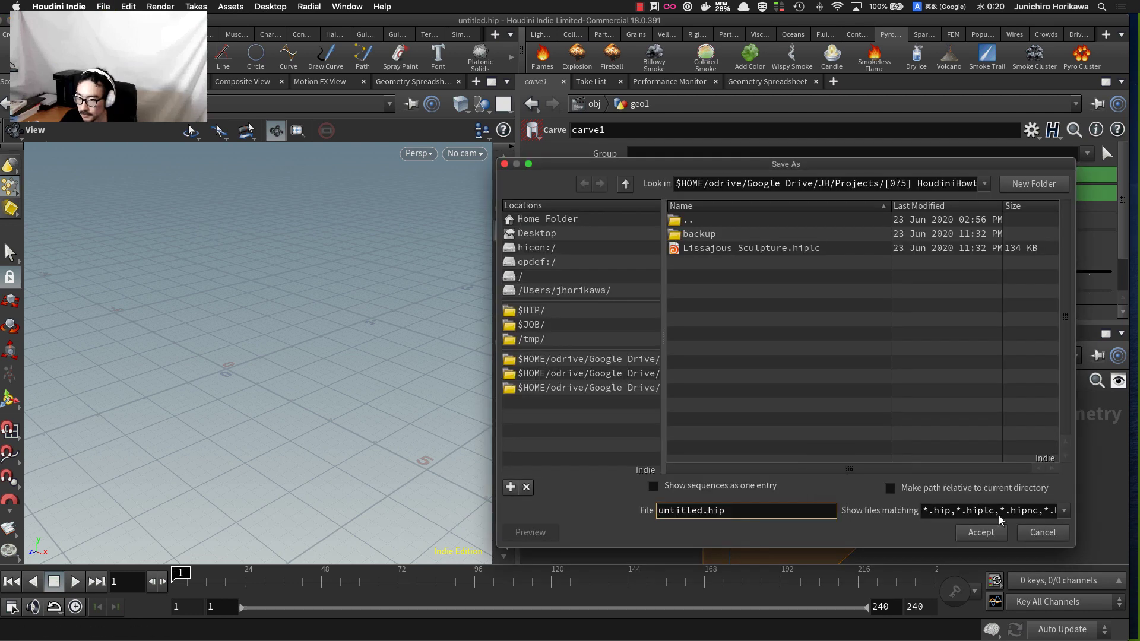
click(1037, 534)
middle_drag(841, 505, 842, 457)
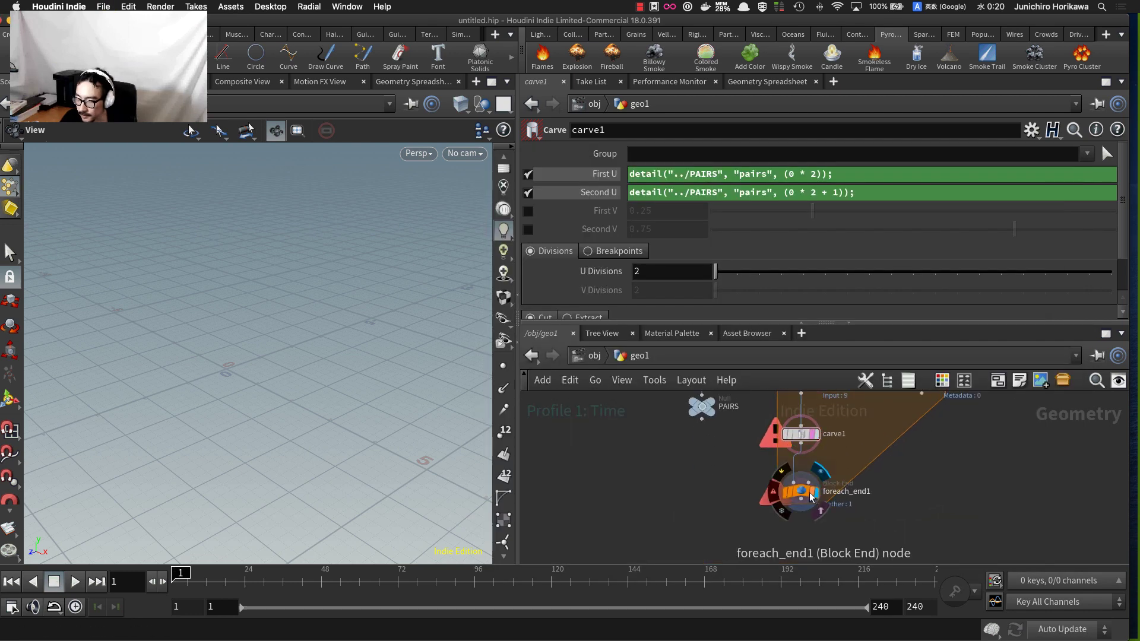
click(816, 492)
click(801, 491)
scroll(805, 447, up, 5)
click(800, 429)
click(830, 428)
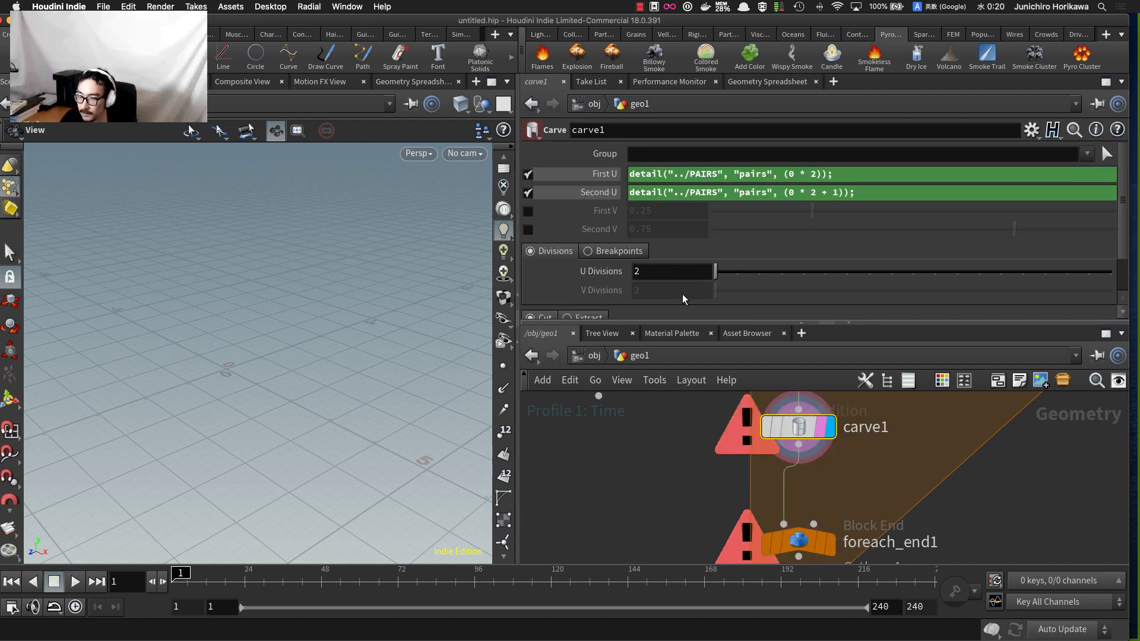
- Inspect the detail attributes of the PAIRS null in the geometry spreadsheet
scroll(689, 472, down, 7)
click(671, 453)
scroll(660, 469, up, 7)
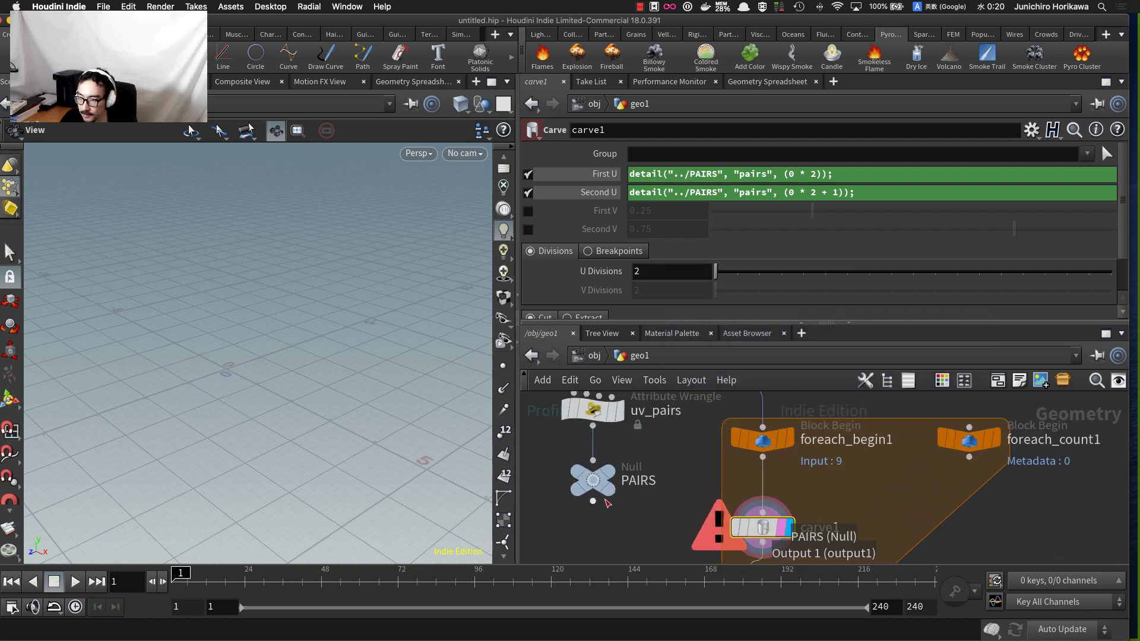
click(593, 480)
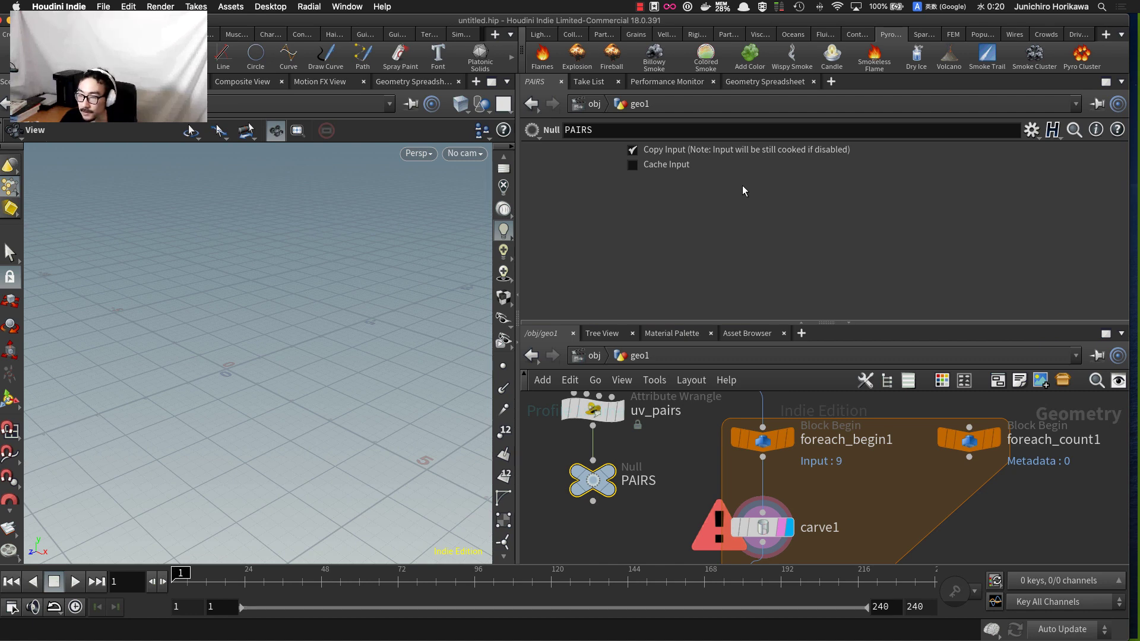
click(761, 83)
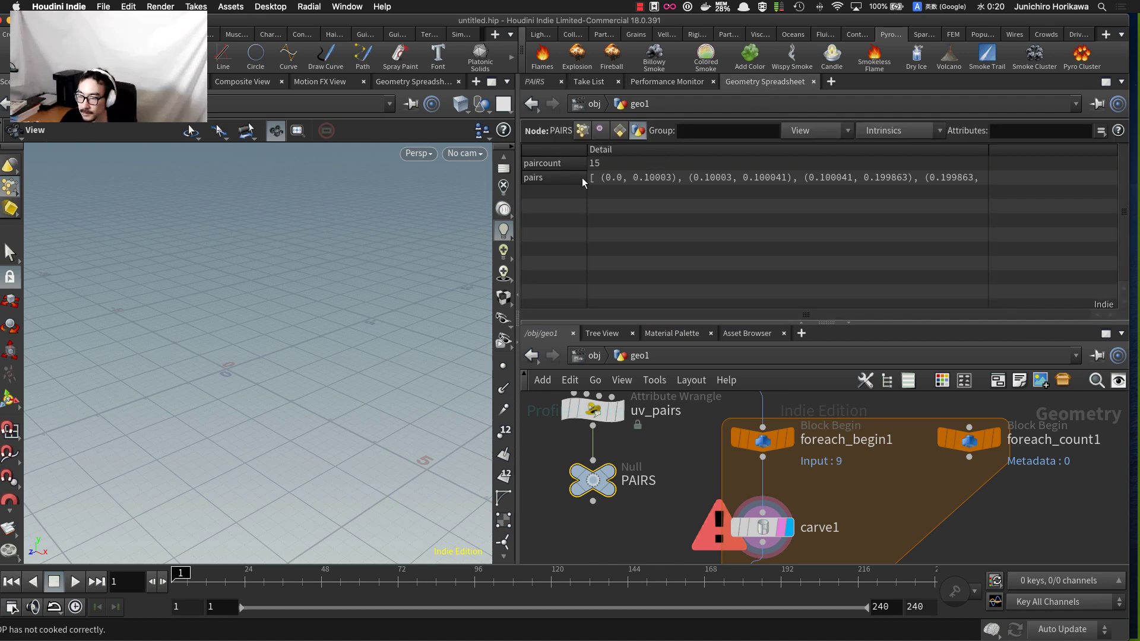
scroll(708, 514, down, 2)
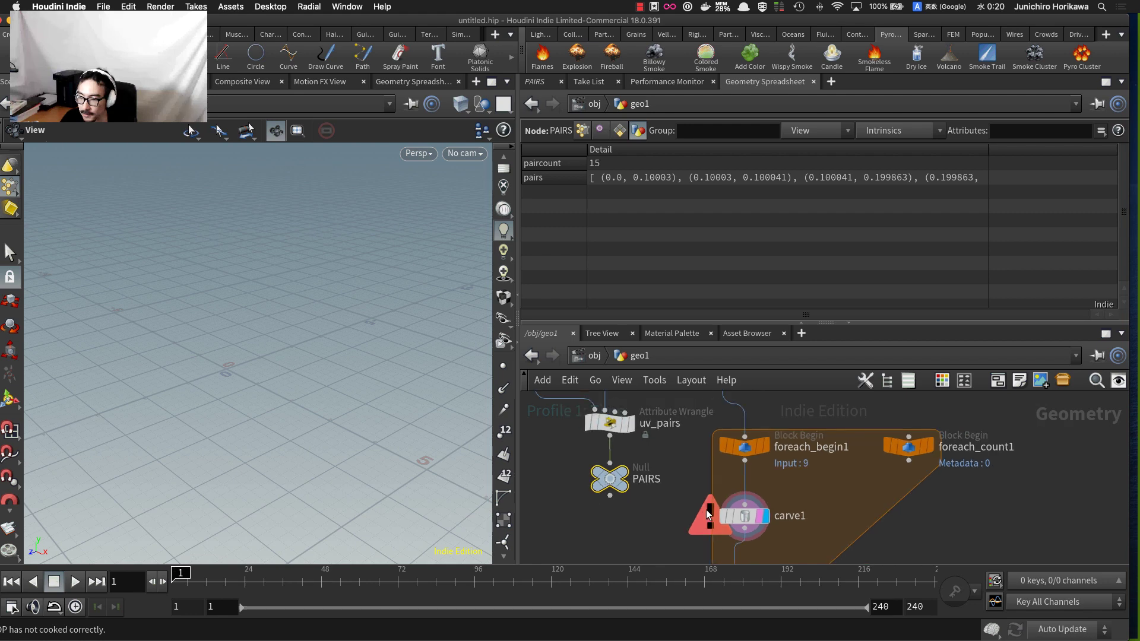
scroll(709, 514, up, 2)
- Simplify the pair index in carve1's detail expressions to 0 for First U and 1 for Second U
click(746, 512)
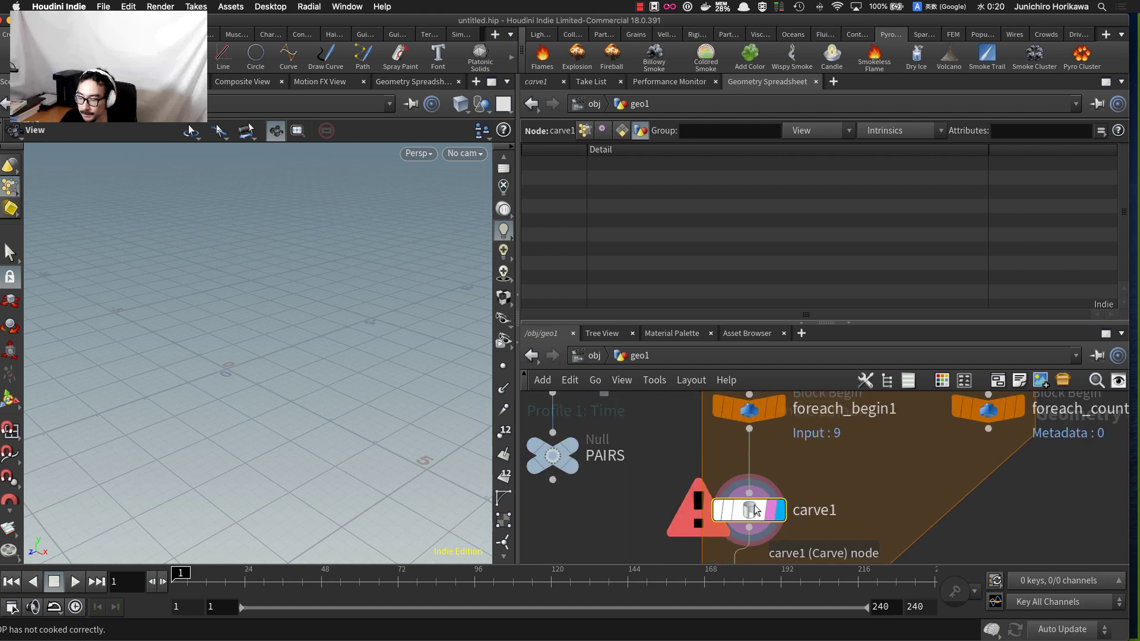
click(542, 82)
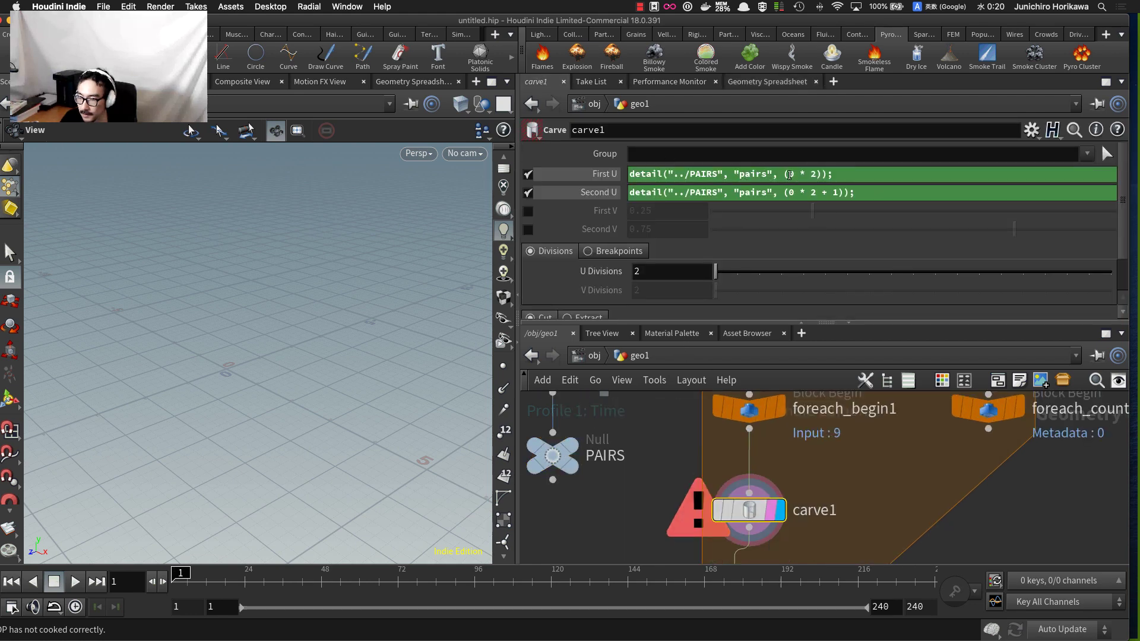
mouse_move(789, 174)
mouse_down()
mouse_move(821, 176)
mouse_move(785, 176)
mouse_move(784, 192)
mouse_move(846, 193)
mouse_move(815, 175)
mouse_move(781, 181)
mouse_up()
click(822, 179)
click(813, 169)
text(0)
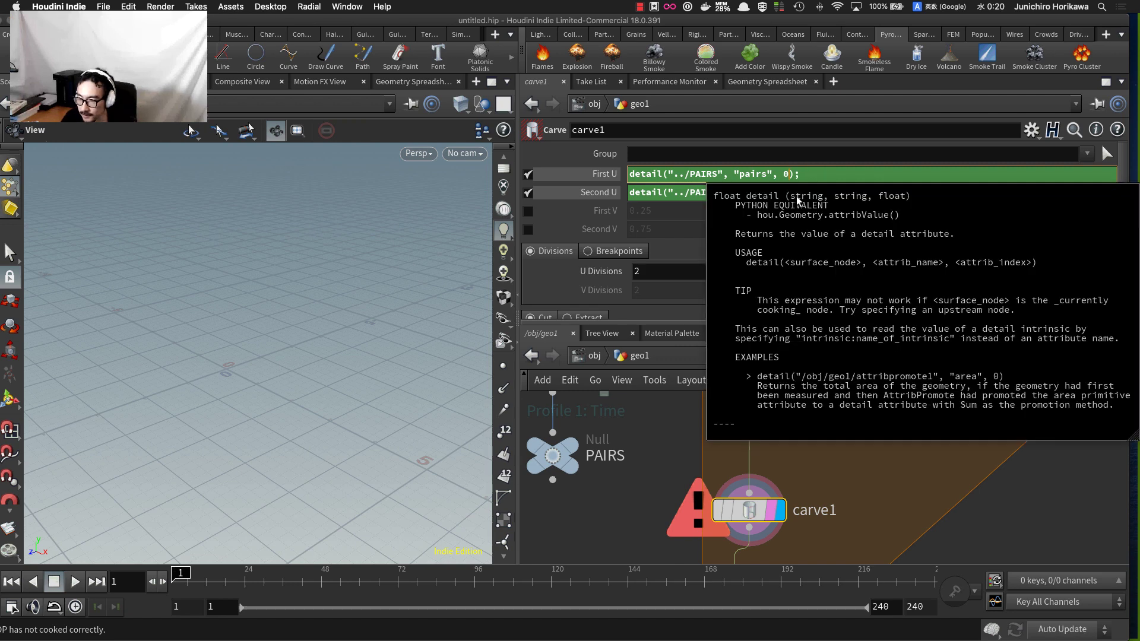
drag(784, 192, 844, 193)
text(1);)
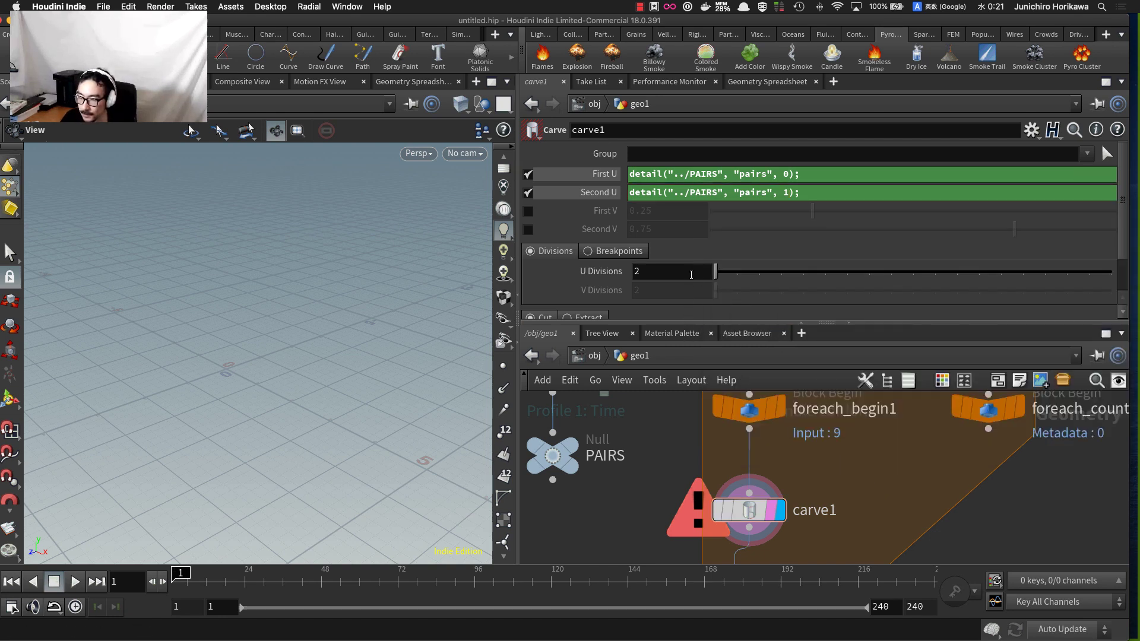
- Remove the trailing semicolons from carve1's First U and Second U expressions
click(705, 510)
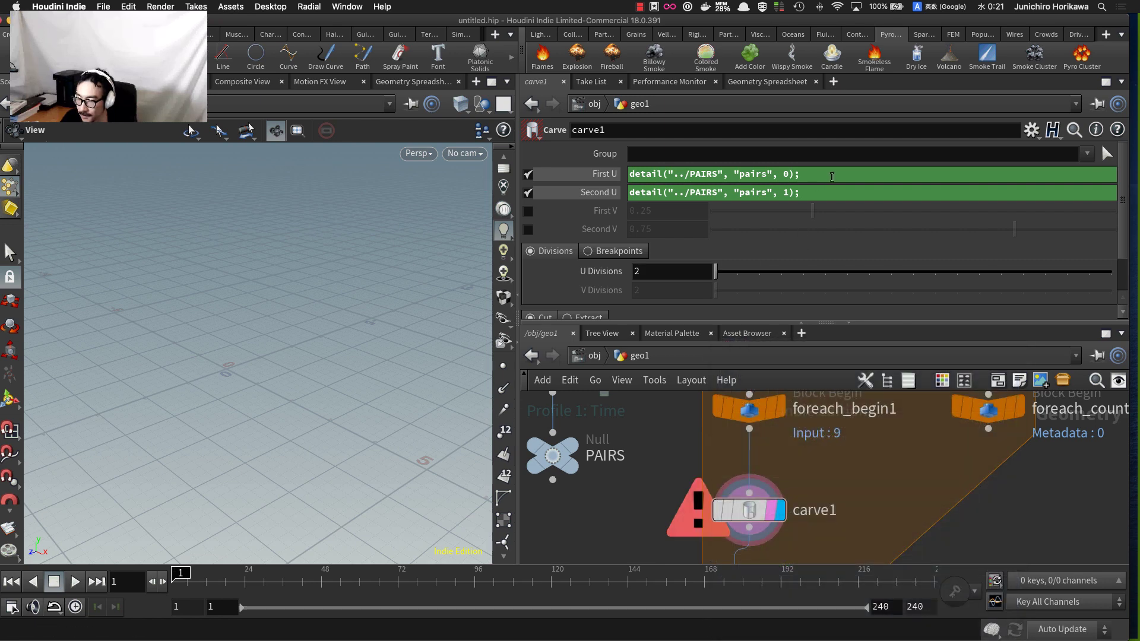
click(832, 176)
key(BackSpace)
click(840, 193)
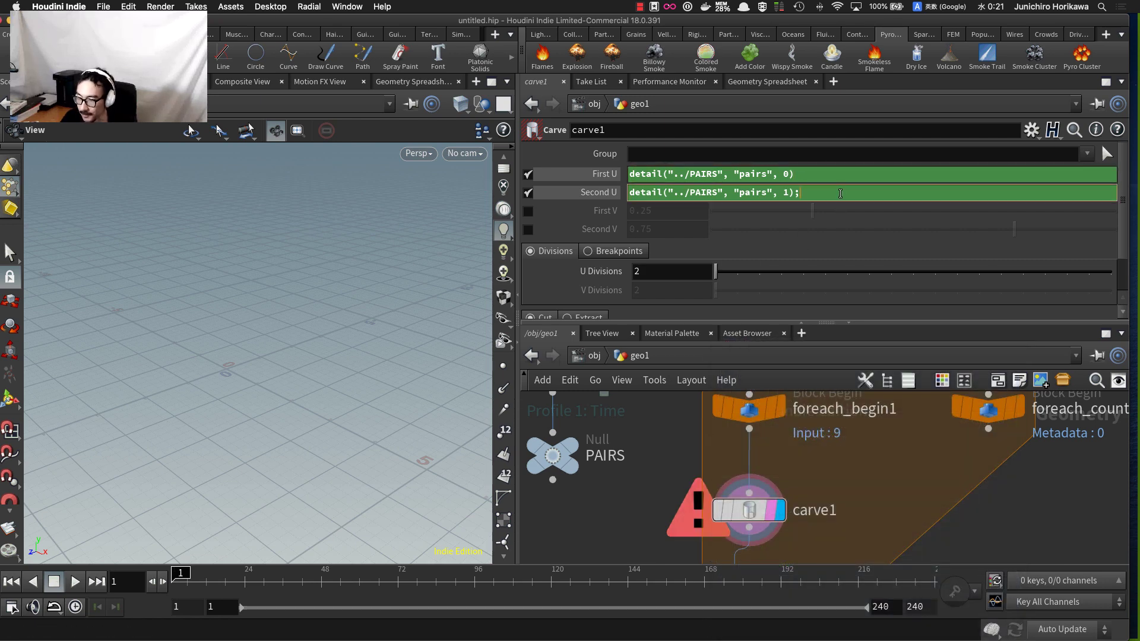
key(Return)
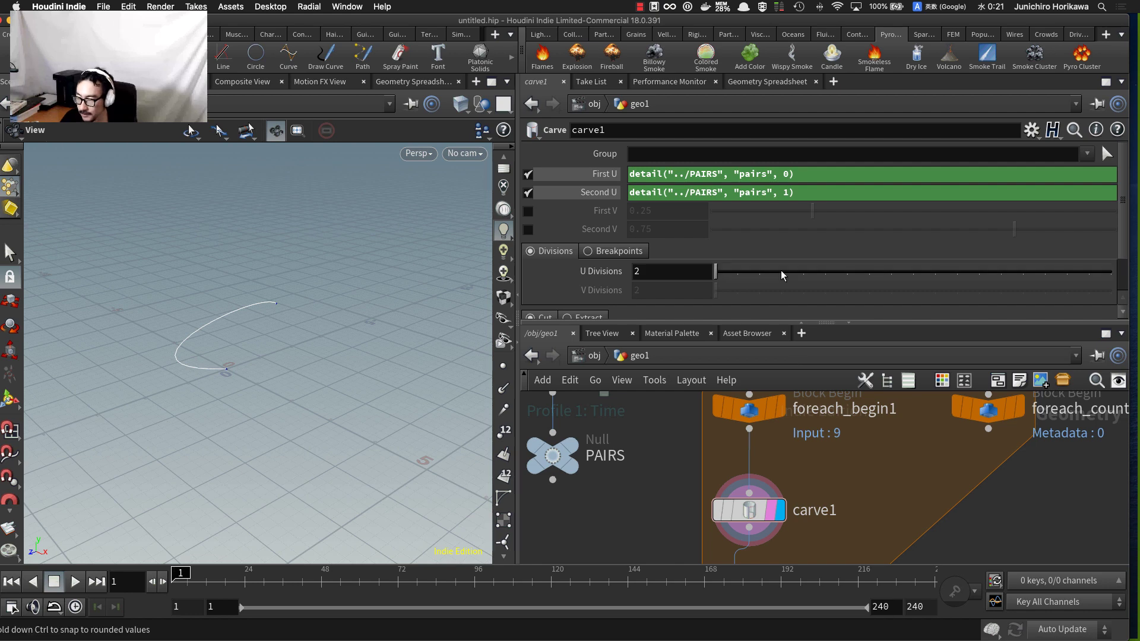
- Set the pair index to 0 * 2 in carve1's First U expression and 0 * 2 + 1 in Second U
drag(782, 178, 781, 179)
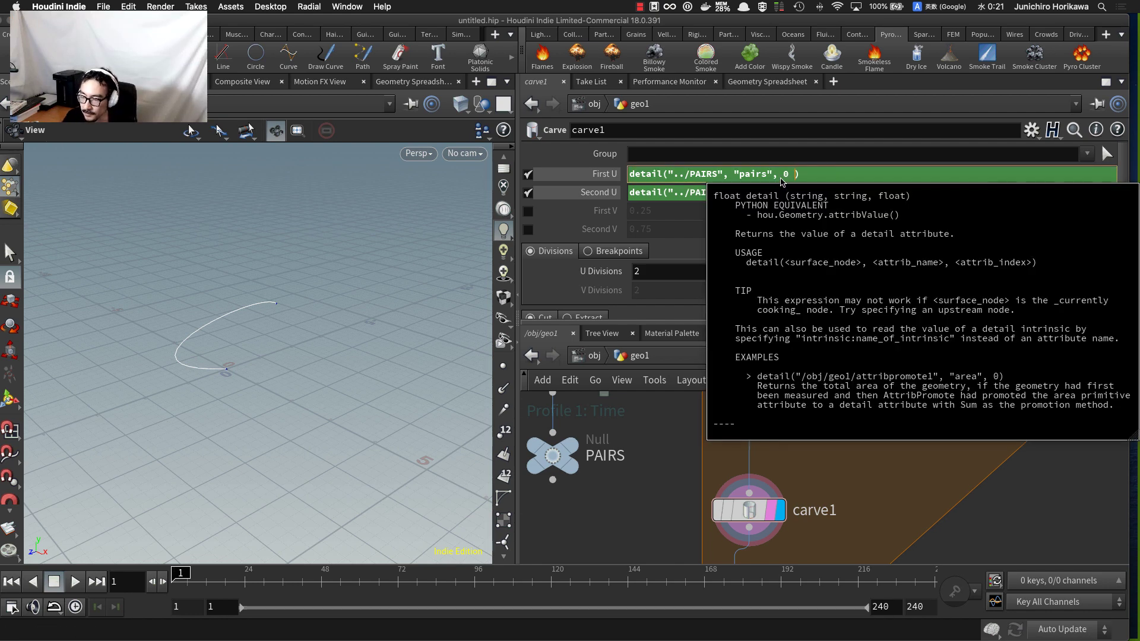
text(*)
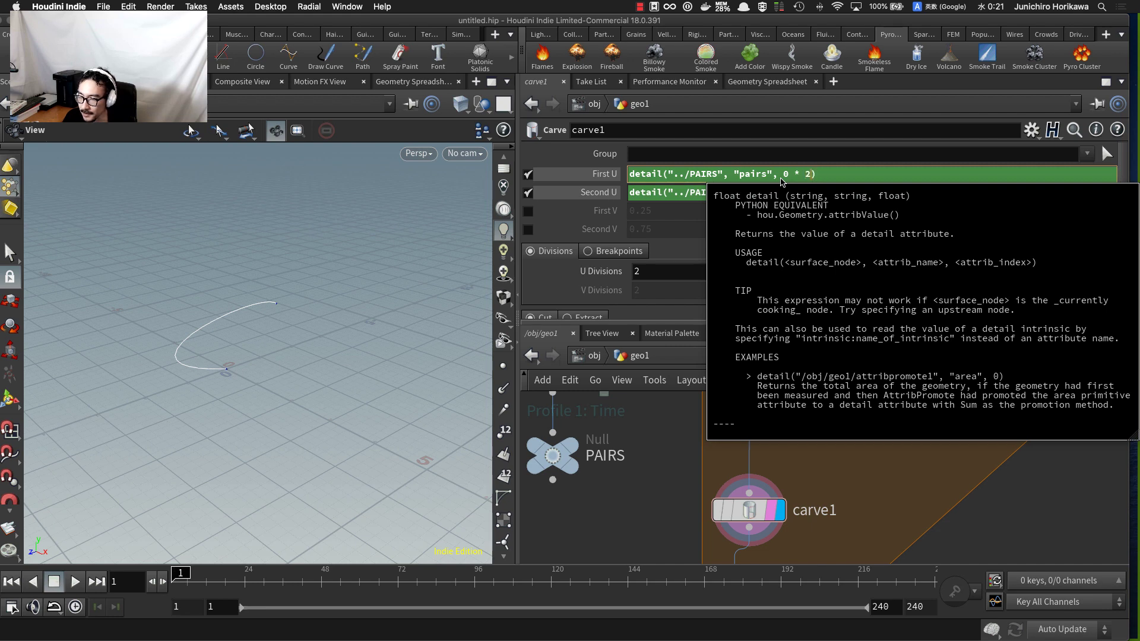
click(704, 189)
drag(782, 194, 787, 195)
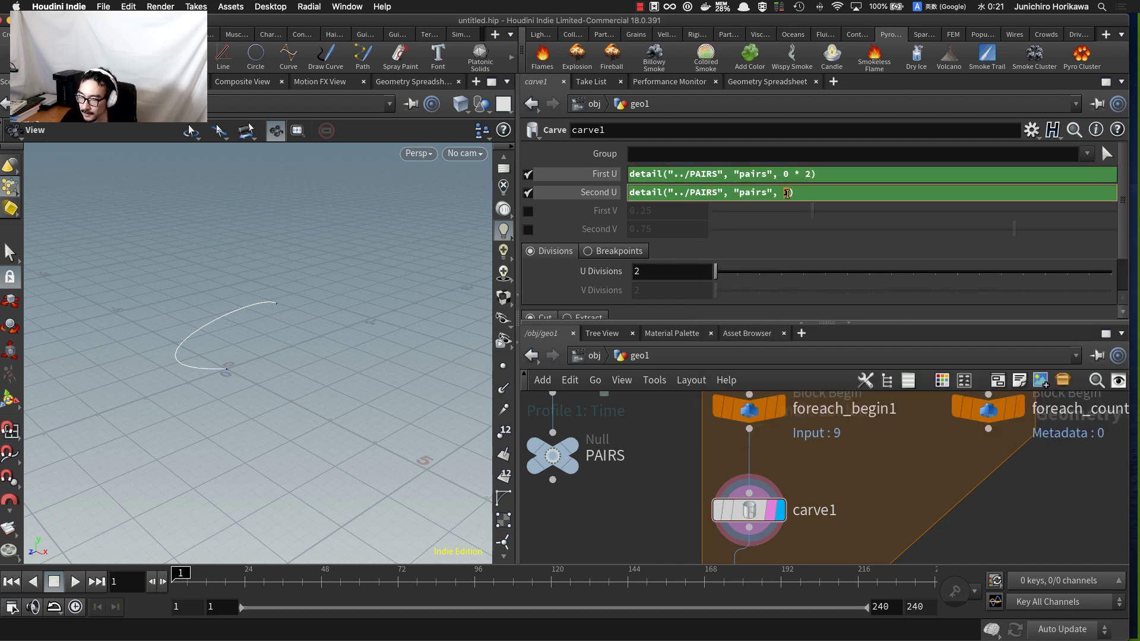
text(0 )
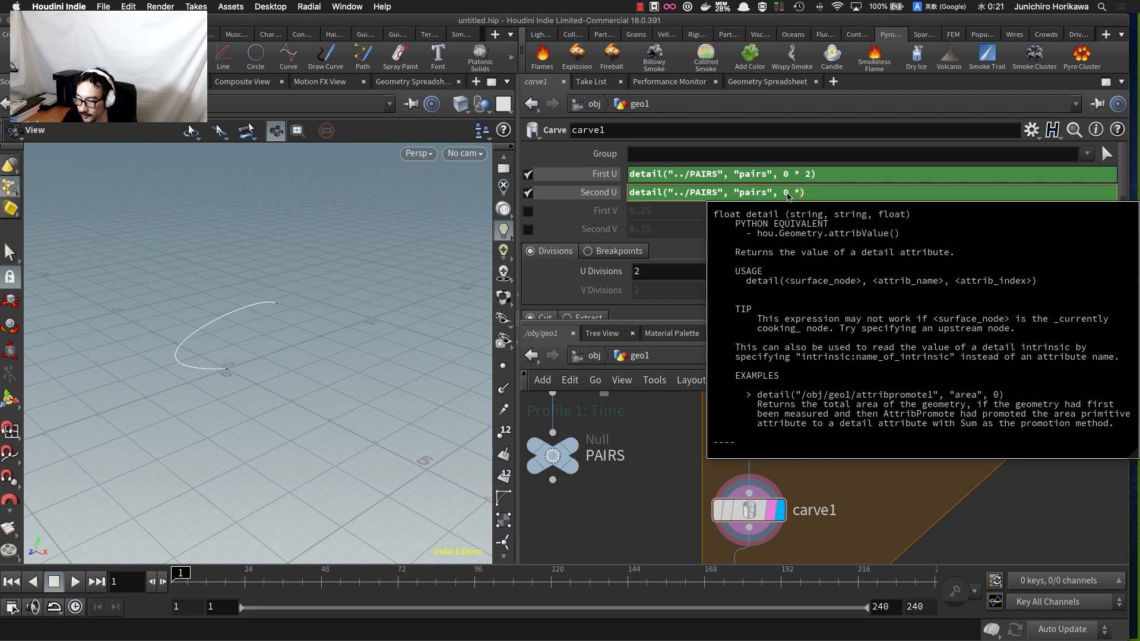
text(* 2 + 1)
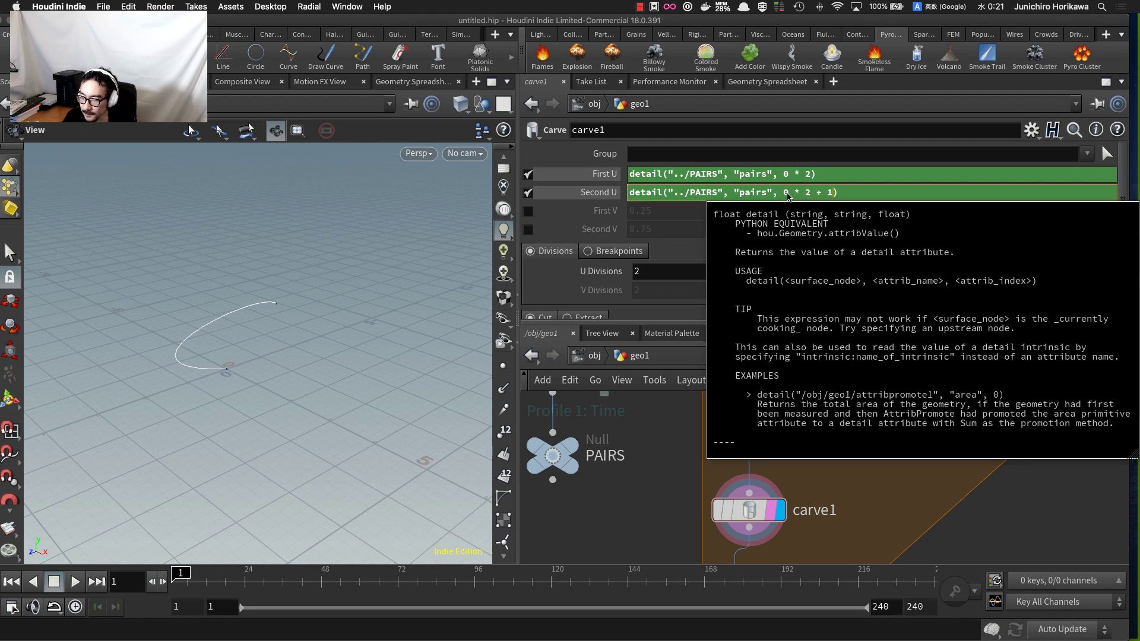
key(Return)
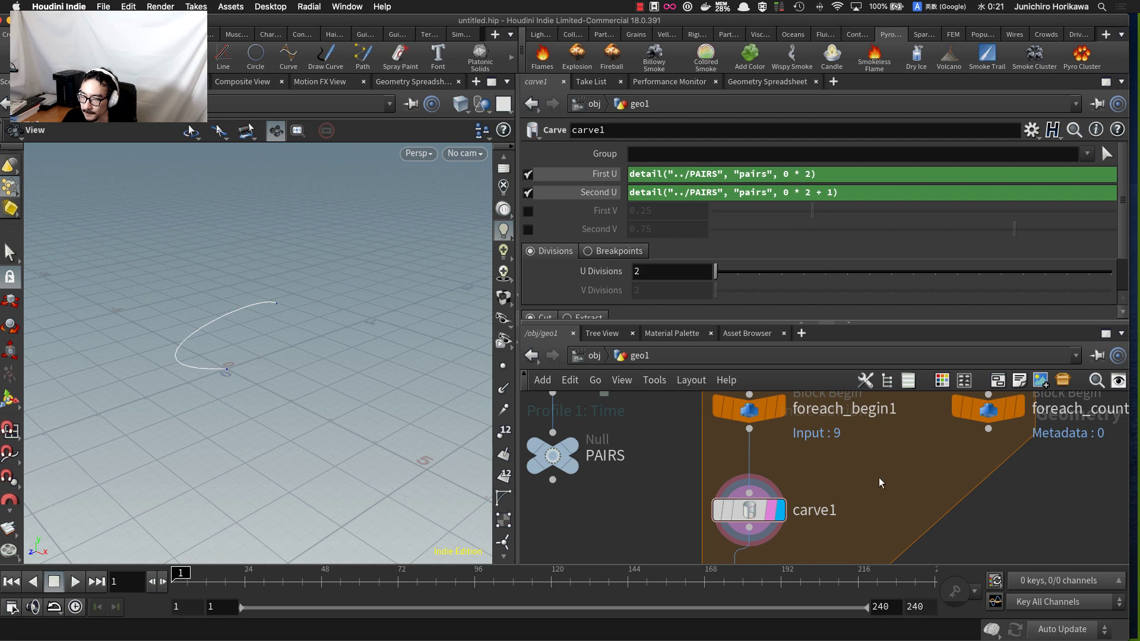
- Replace the index's 0 in carve1's First U expression with detail("../foreach_count1/", "iteration", 0)
middle_drag(870, 481, 854, 478)
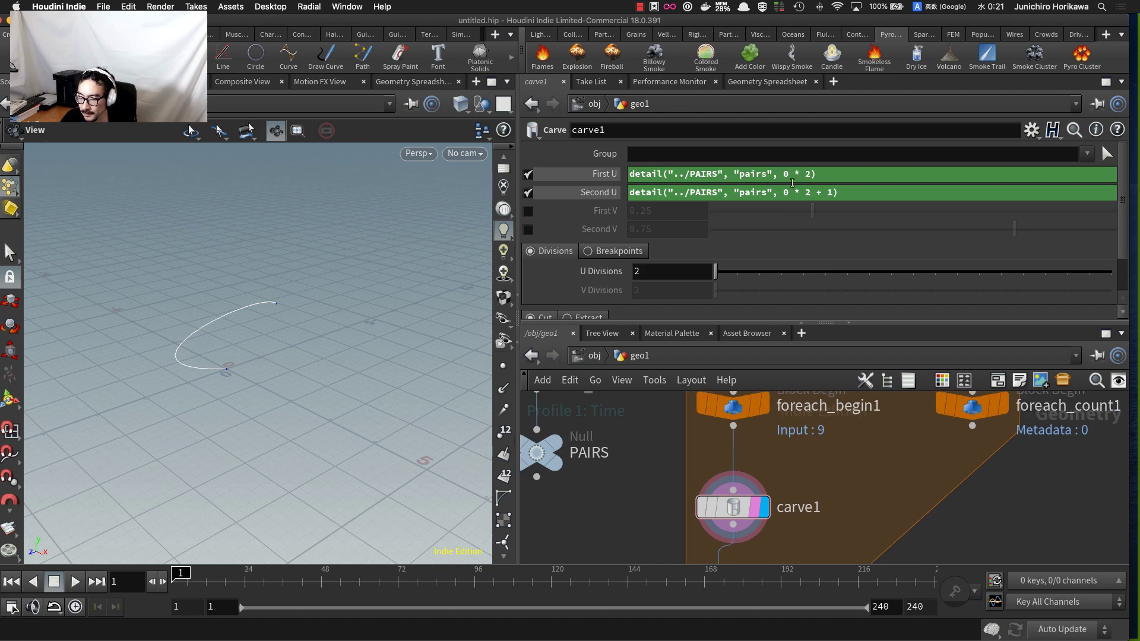
double_click(786, 174)
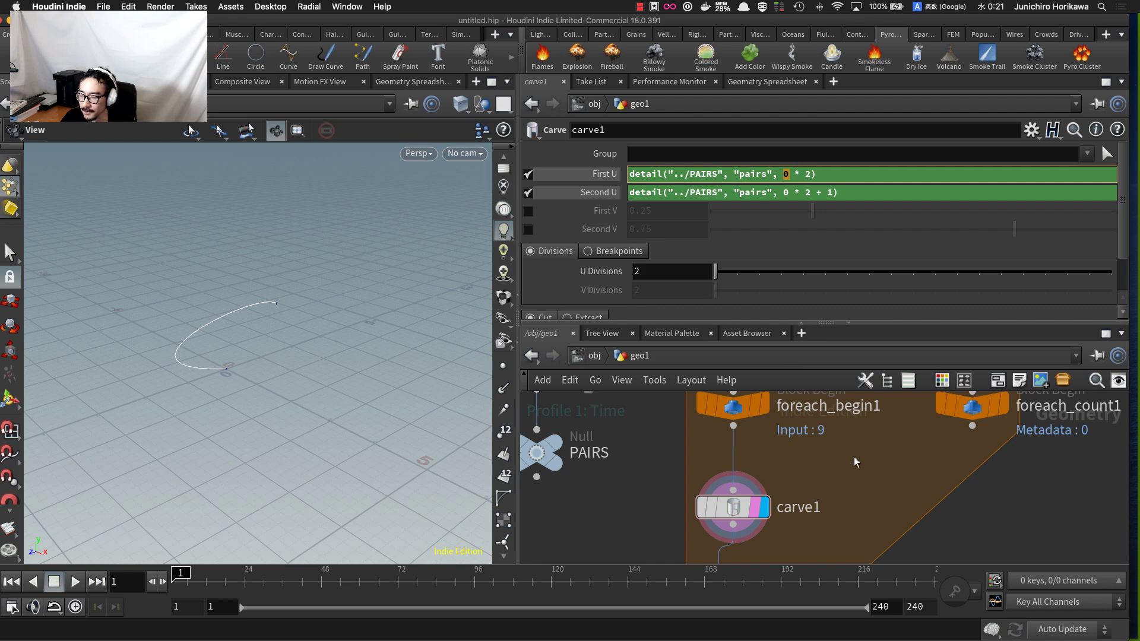
scroll(883, 498, down, 1)
middle_drag(872, 500, 819, 530)
drag(910, 448, 907, 457)
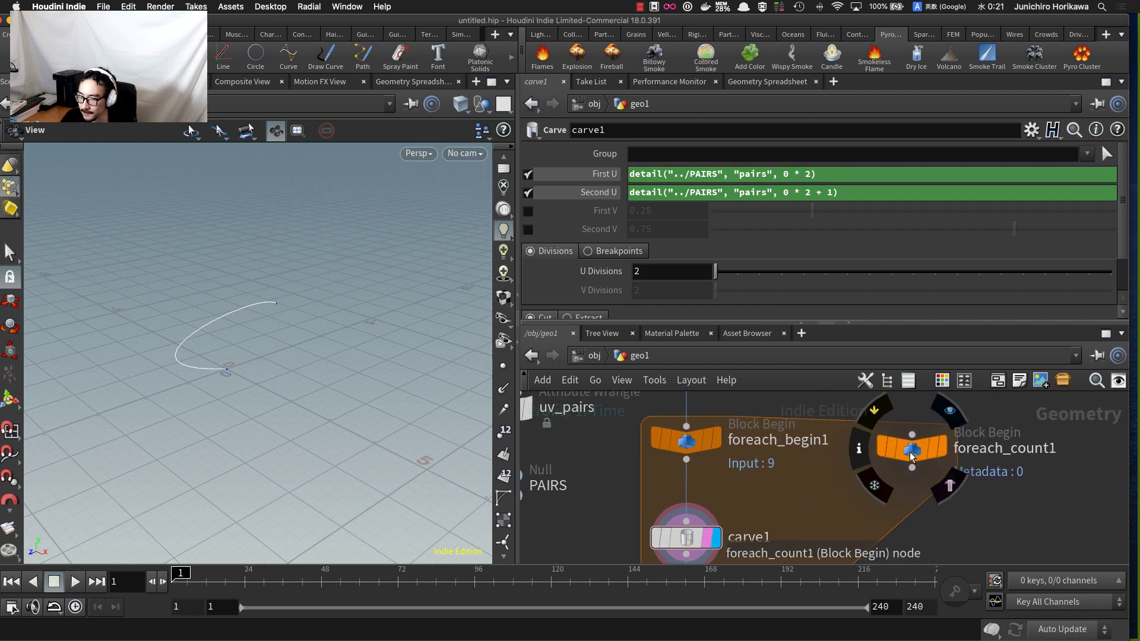
double_click(785, 174)
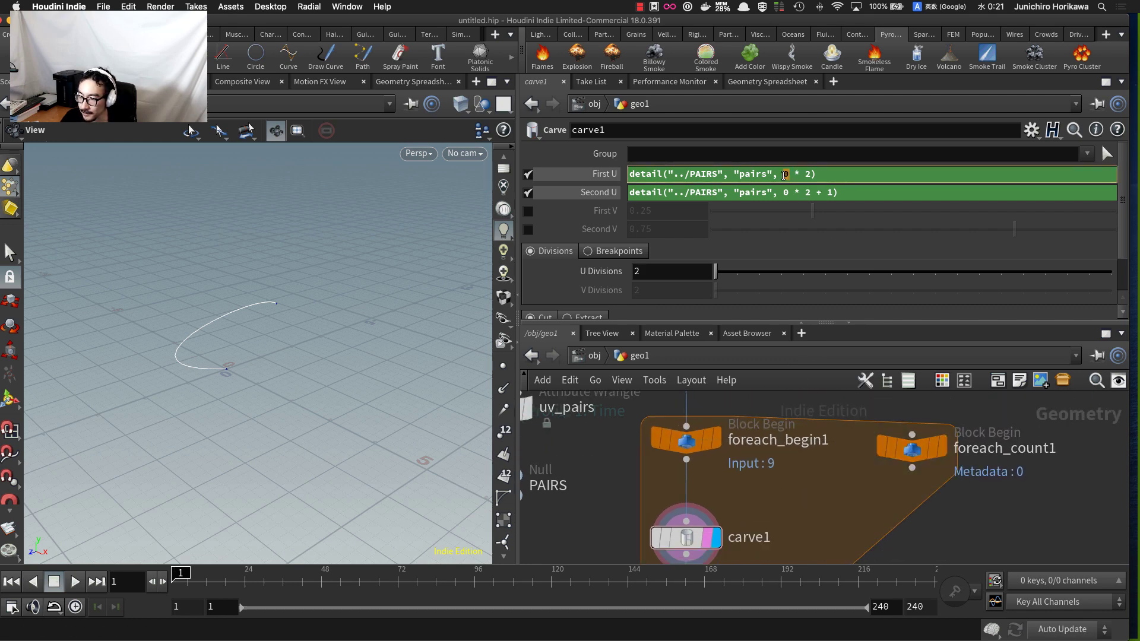
text(detail()
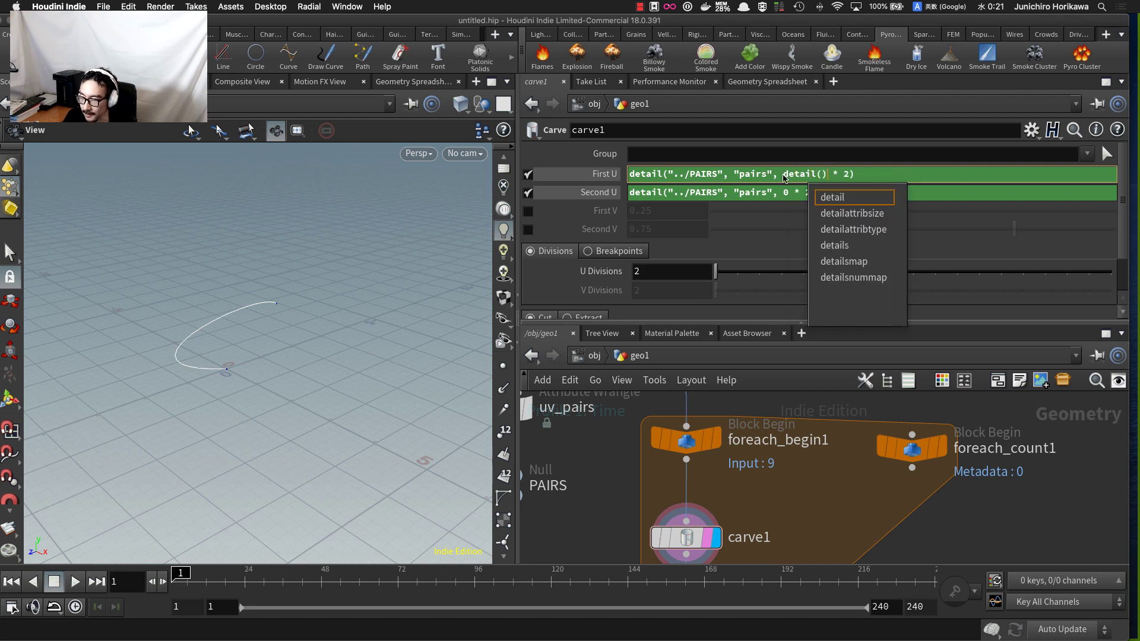
key(Left)
text(">)
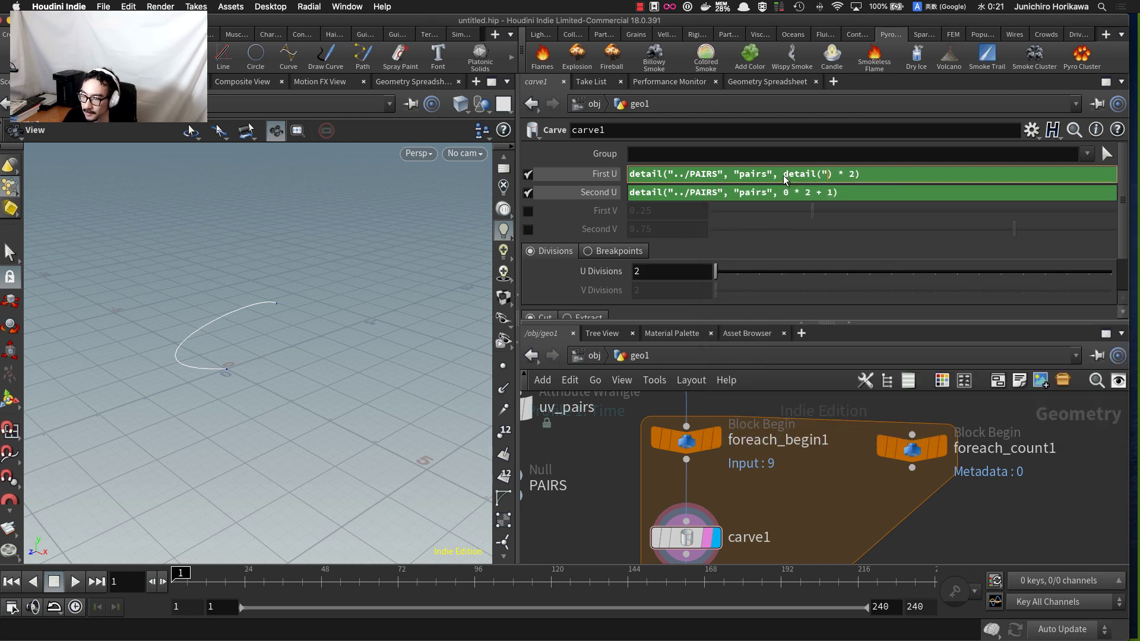
key(BackSpace)
text(../foreach)
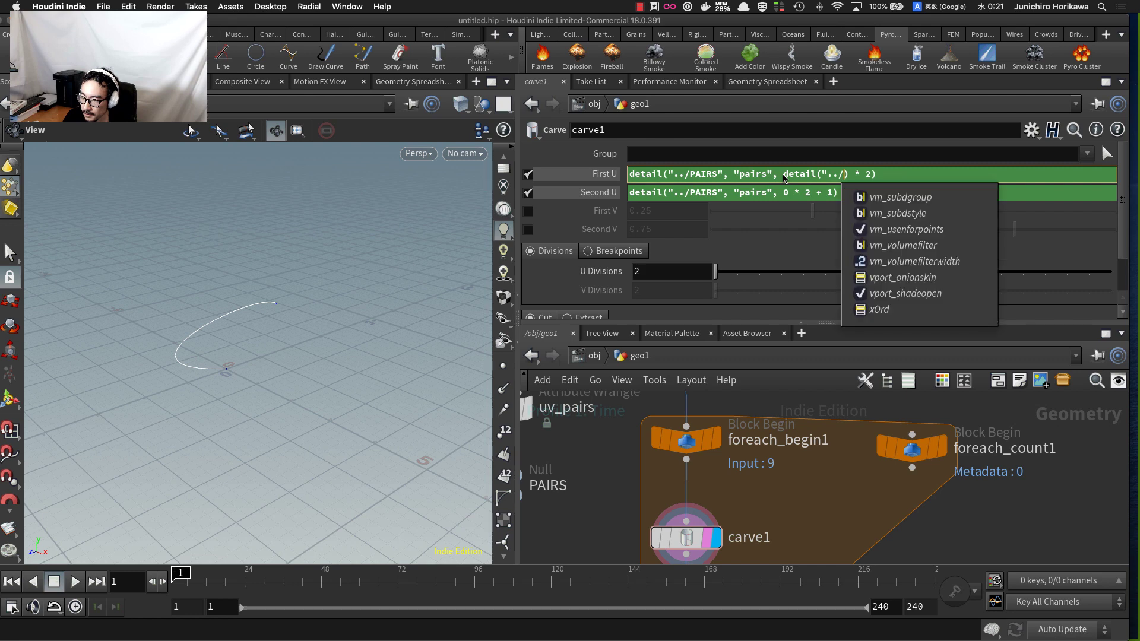
key(Down)
key(Return)
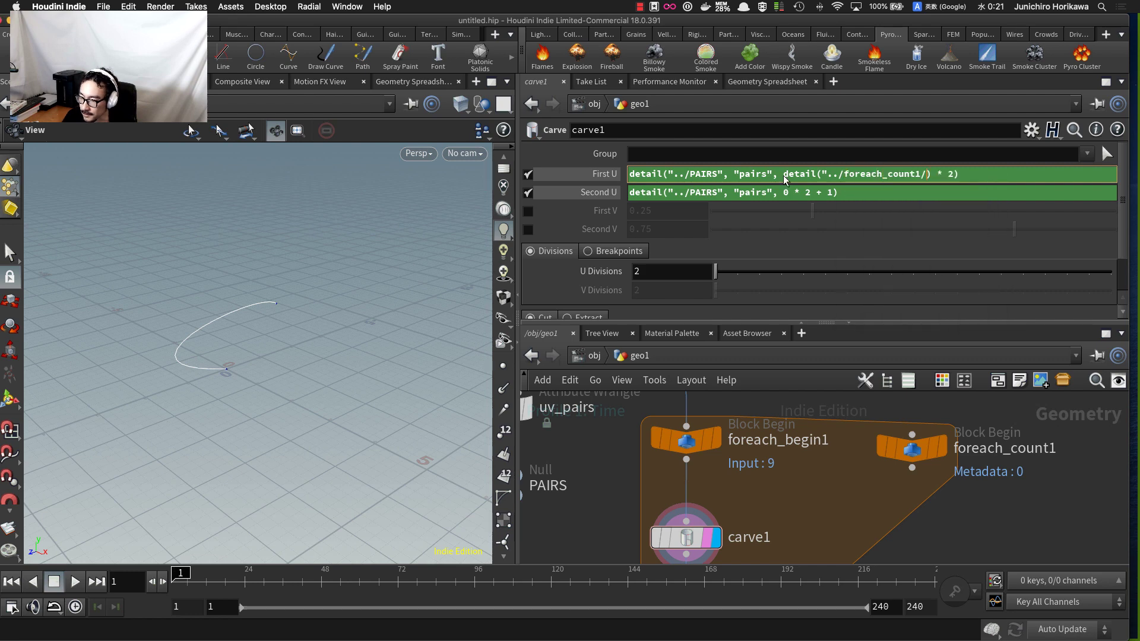
text(", "iteration")
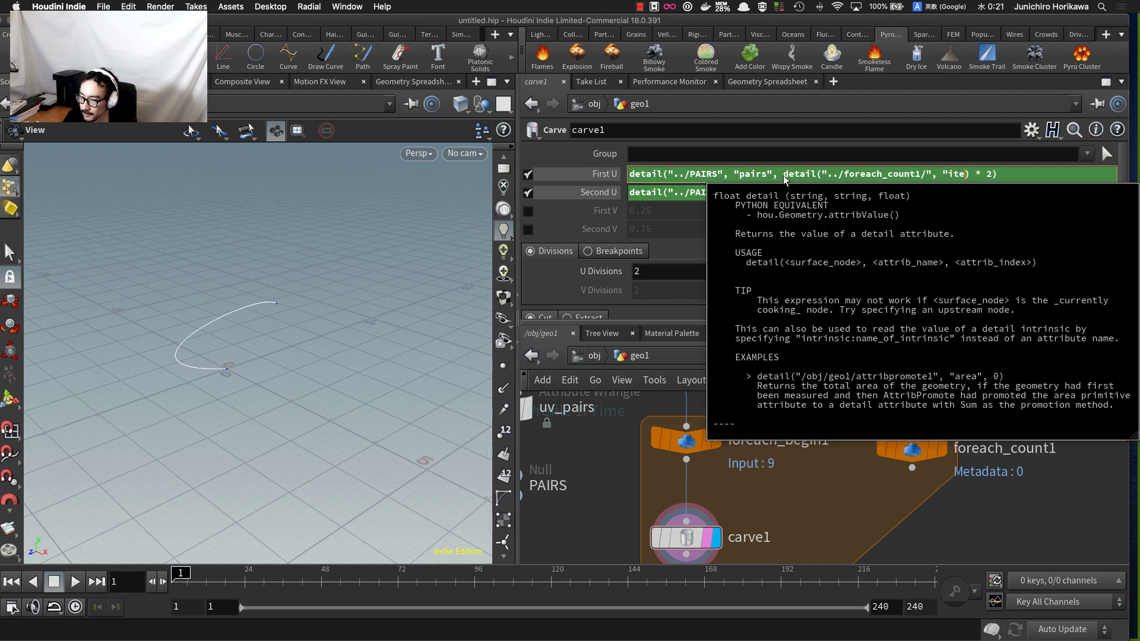
text(, 0)
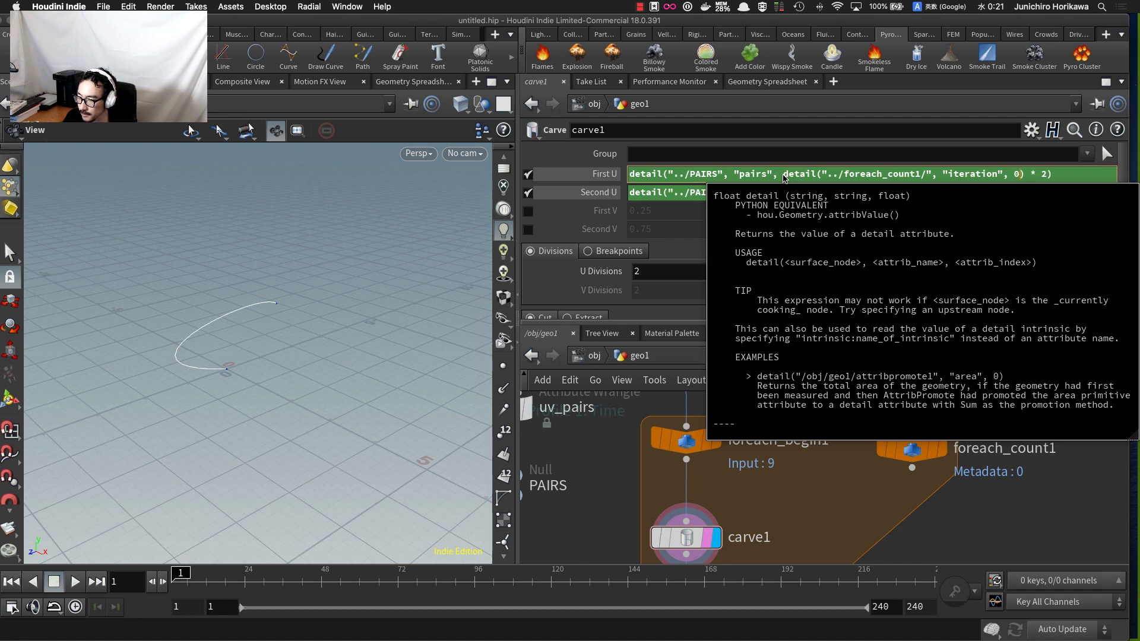
- Copy the nested foreach_count1 iteration expression from First U over the index's 0 in Second U
drag(784, 174, 1024, 187)
key(super+c)
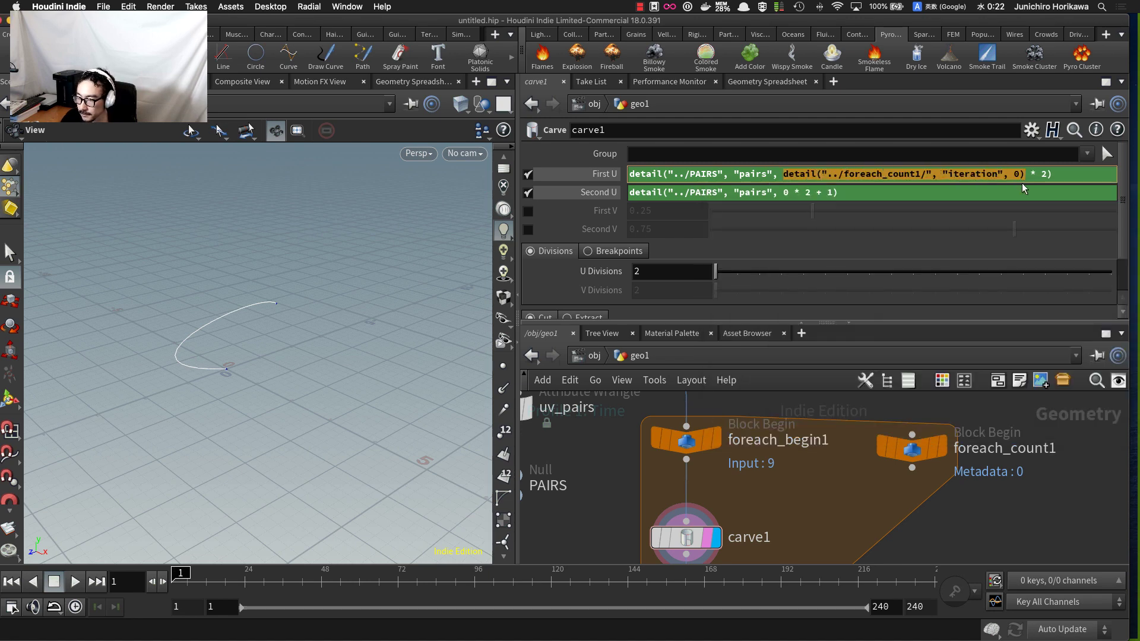
drag(783, 193, 788, 193)
key(super+v)
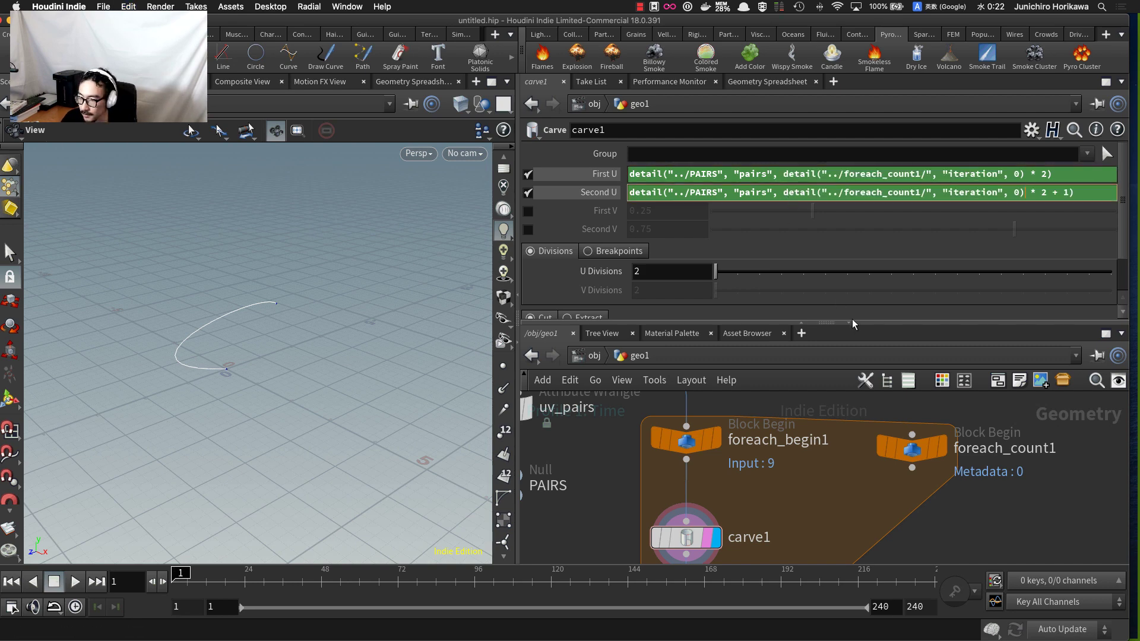
- Apply carve1's Second U expression, display the foreach_end1 node's output and select that node
key(Return)
scroll(795, 493, down, 1)
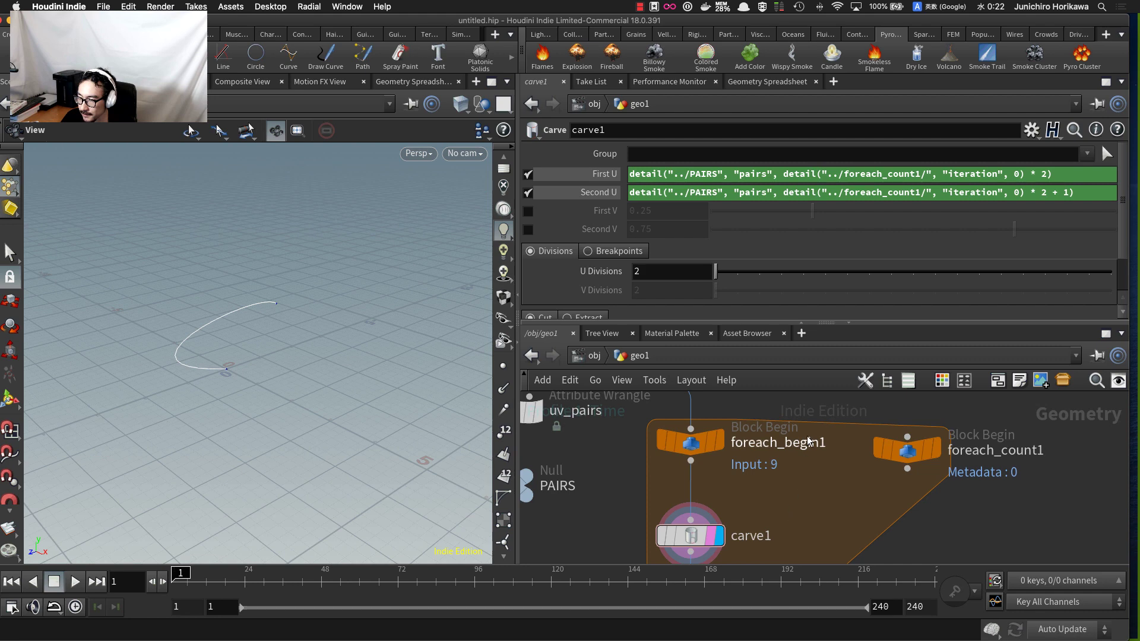
scroll(793, 534, down, 2)
middle_drag(791, 543, 798, 463)
scroll(742, 531, up, 1)
middle_drag(743, 536, 742, 480)
click(731, 506)
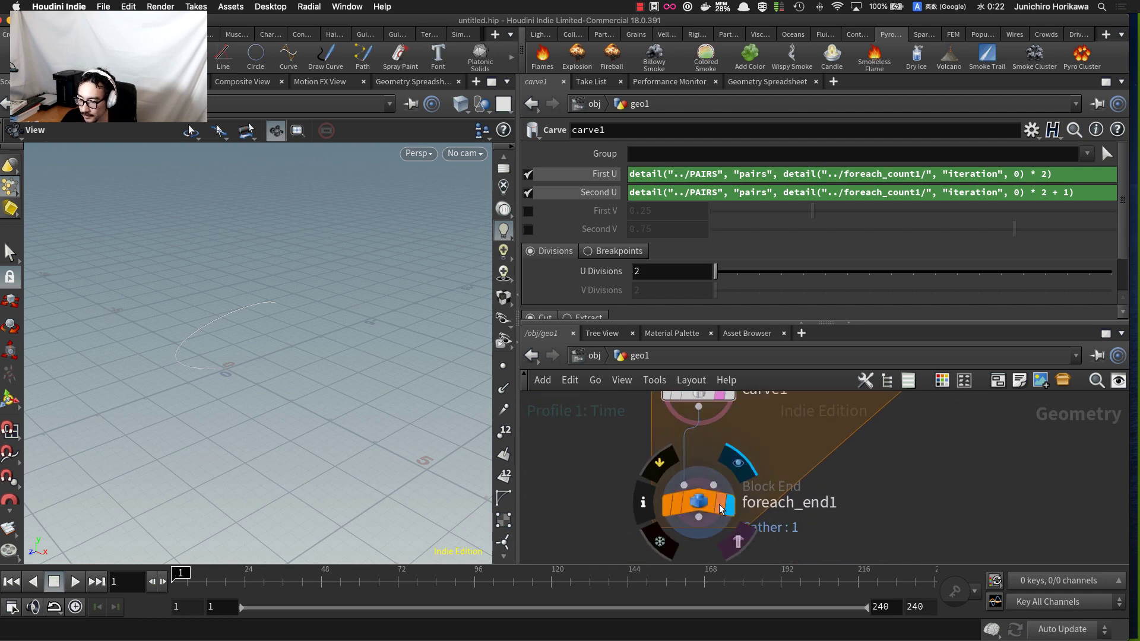
click(698, 508)
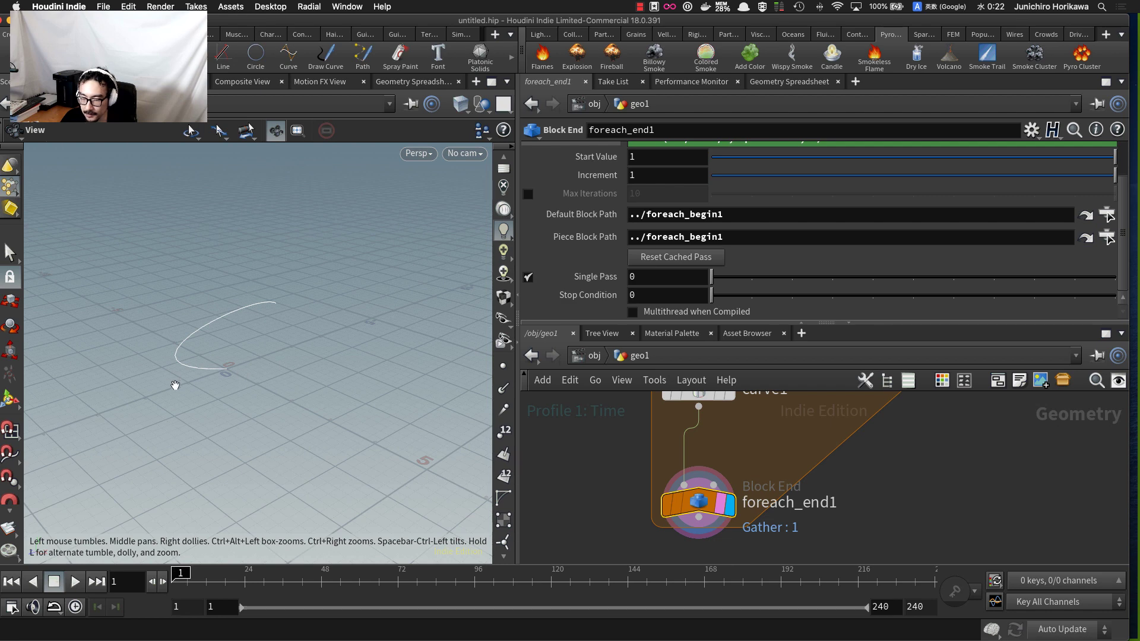
- Show carve1's First U and Second U as evaluated values instead of expressions
middle_drag(634, 438, 623, 502)
click(682, 456)
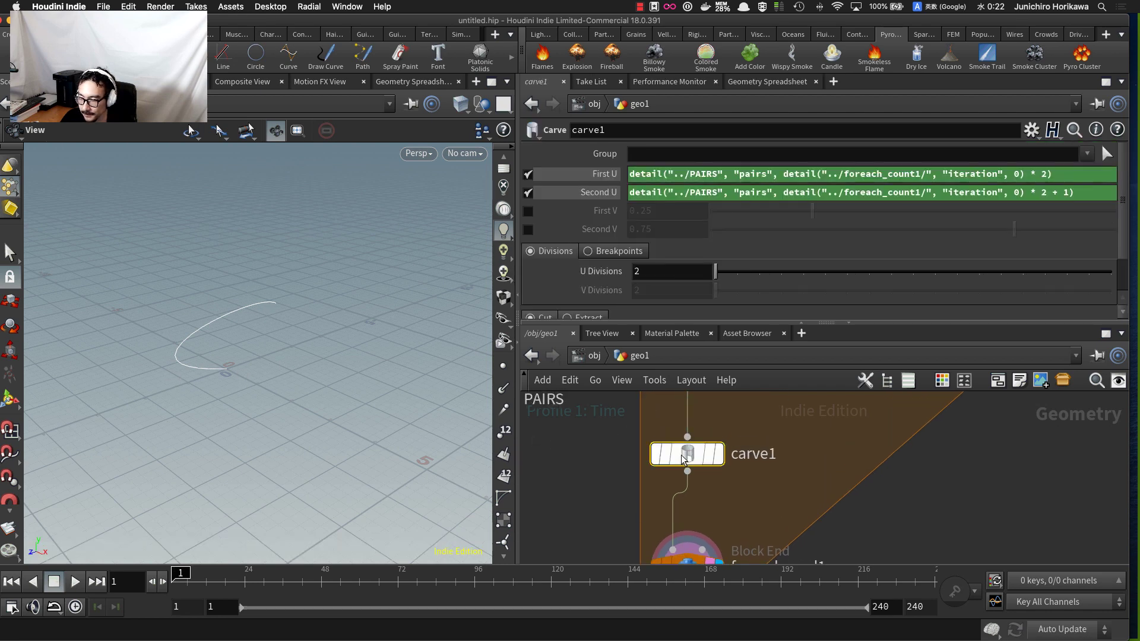
click(608, 176)
click(610, 194)
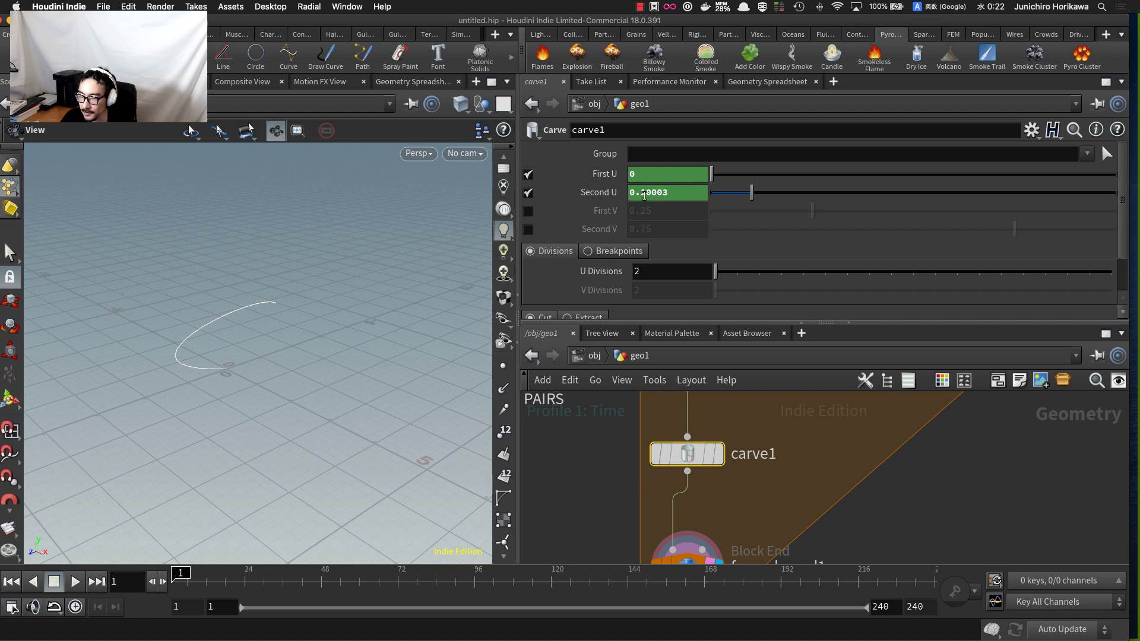
- Examine the pairs detail attribute of the PAIRS null in the geometry spreadsheet
scroll(809, 470, down, 3)
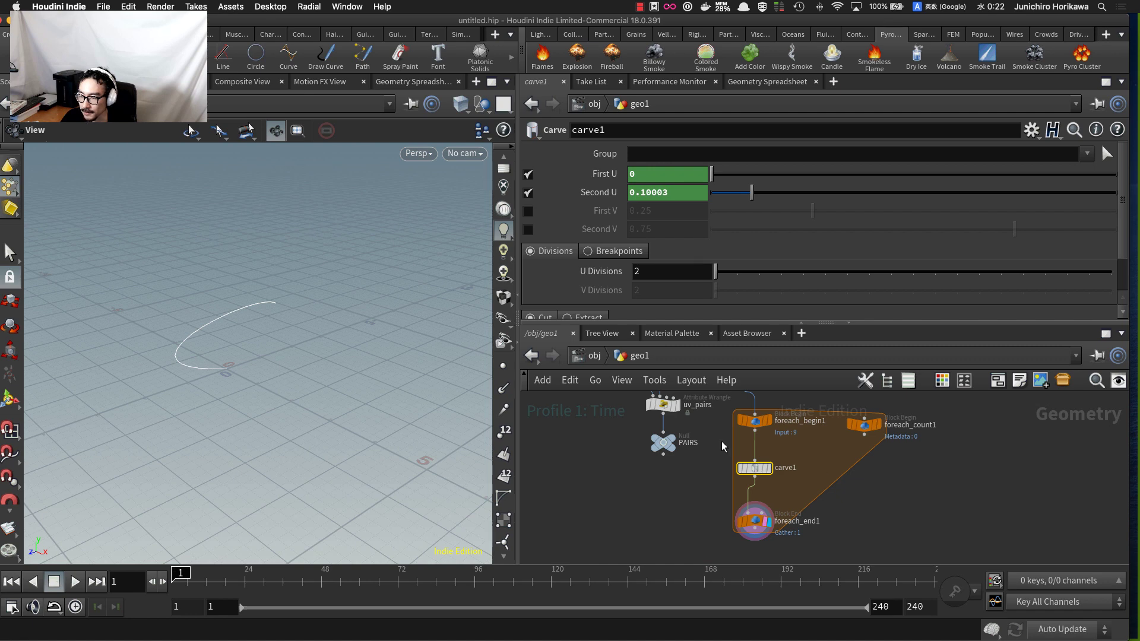
click(663, 443)
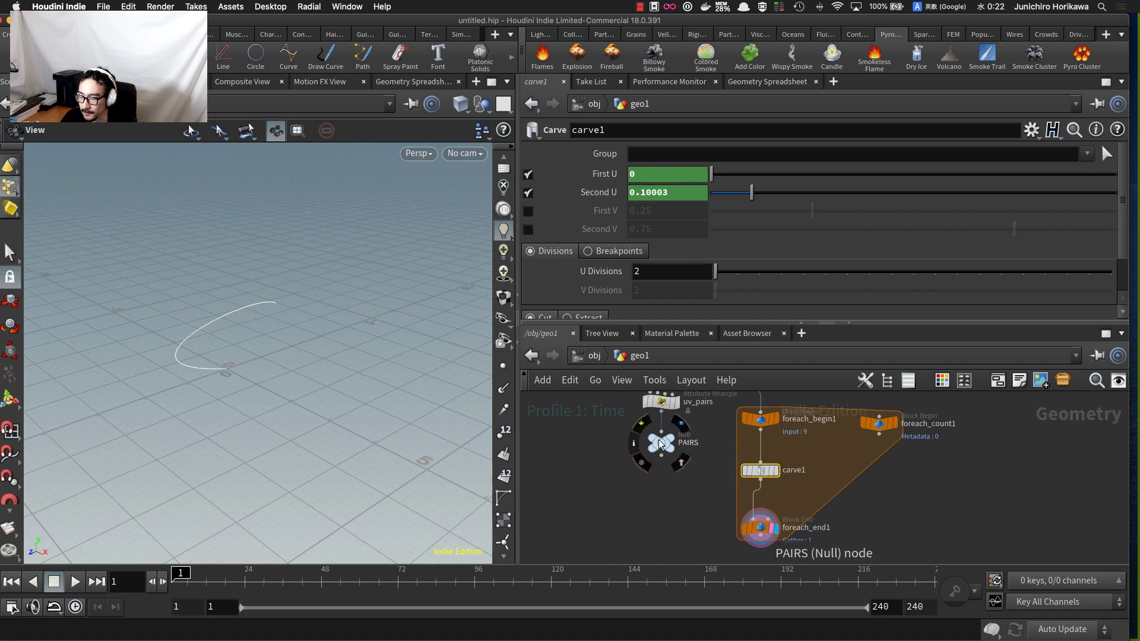
click(751, 83)
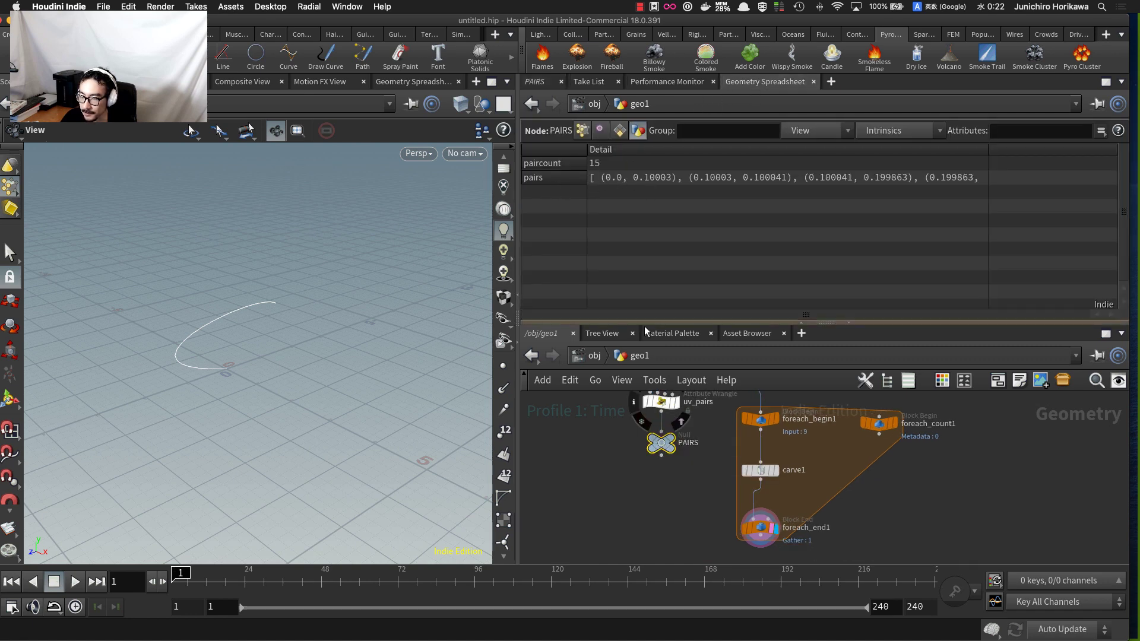
scroll(685, 453, up, 3)
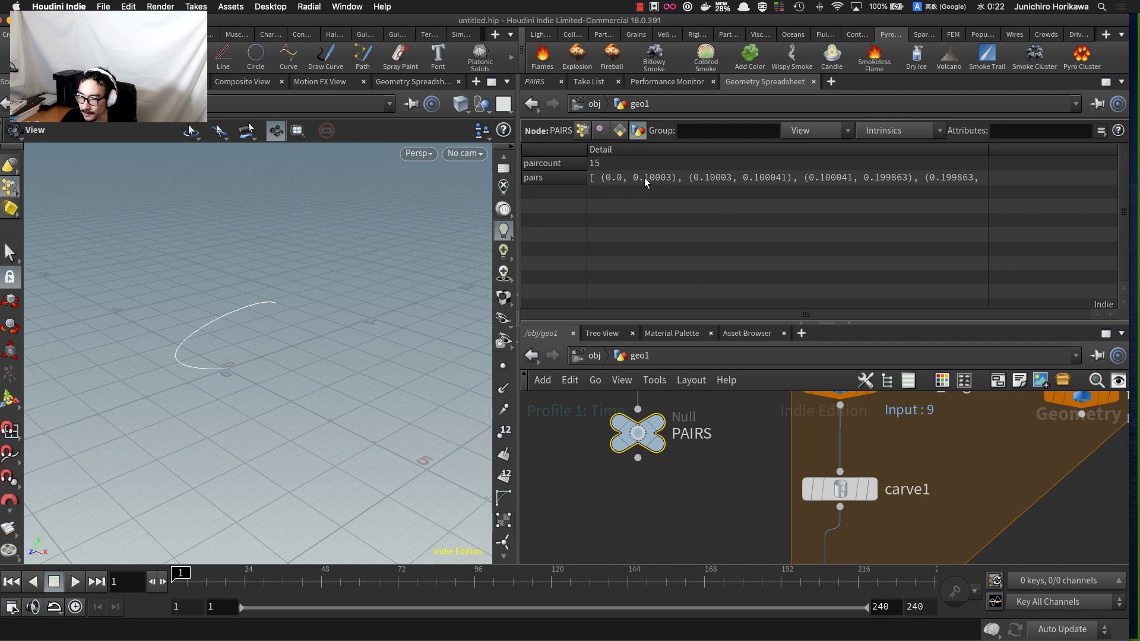
- Set foreach_end1's Single Pass to 1 and inspect that iteration's geometry in the viewport
scroll(734, 456, down, 5)
scroll(783, 519, up, 5)
click(783, 525)
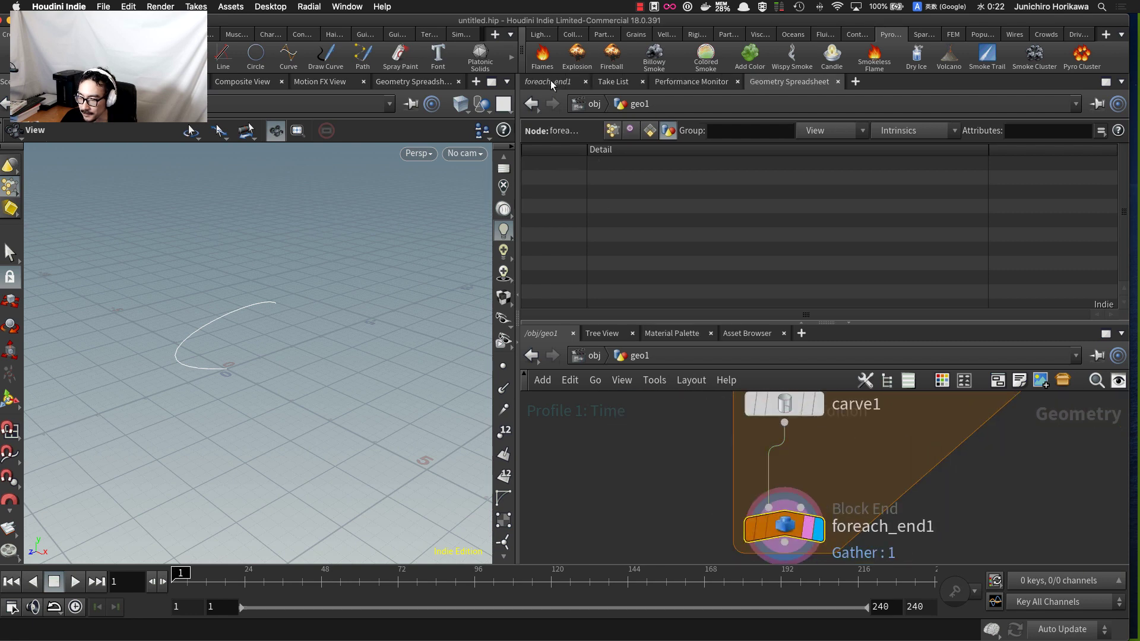
click(547, 83)
drag(712, 280, 747, 279)
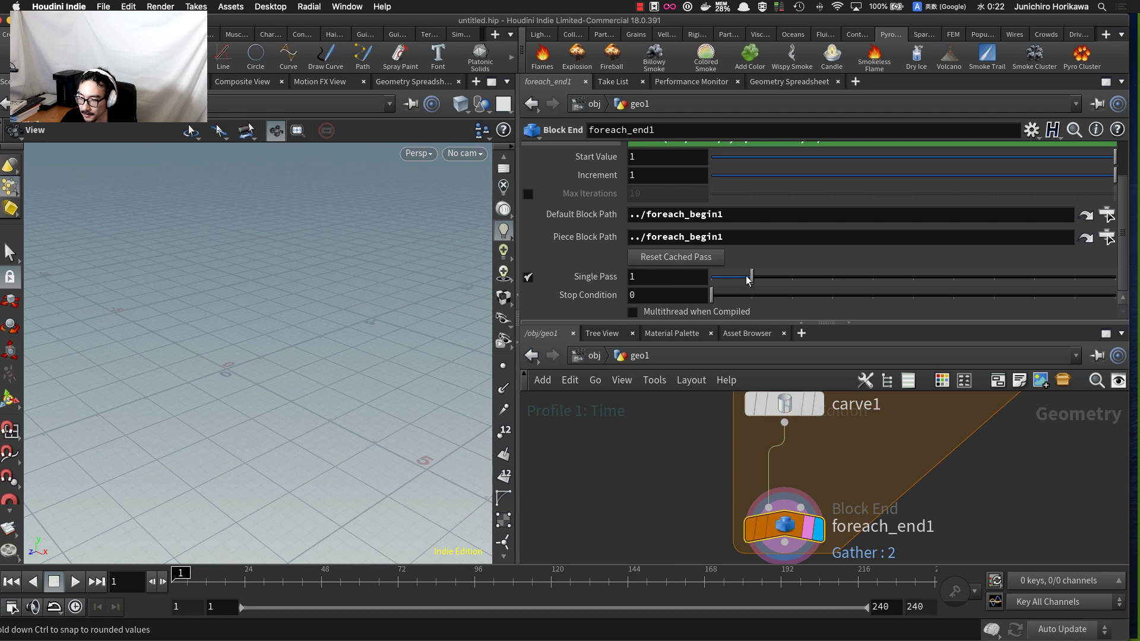
drag(246, 315, 387, 465)
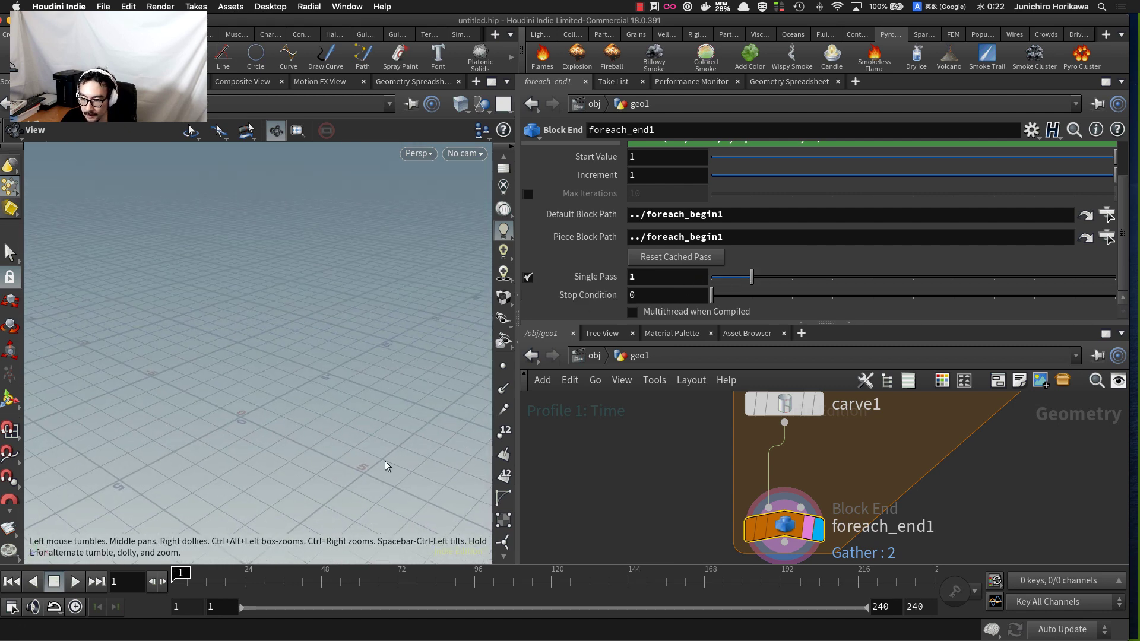
- Check the PAIRS null's pairs attribute in the geometry spreadsheet again, comparing its entries with the iteration shown
scroll(605, 491, down, 4)
scroll(605, 492, up, 5)
click(608, 483)
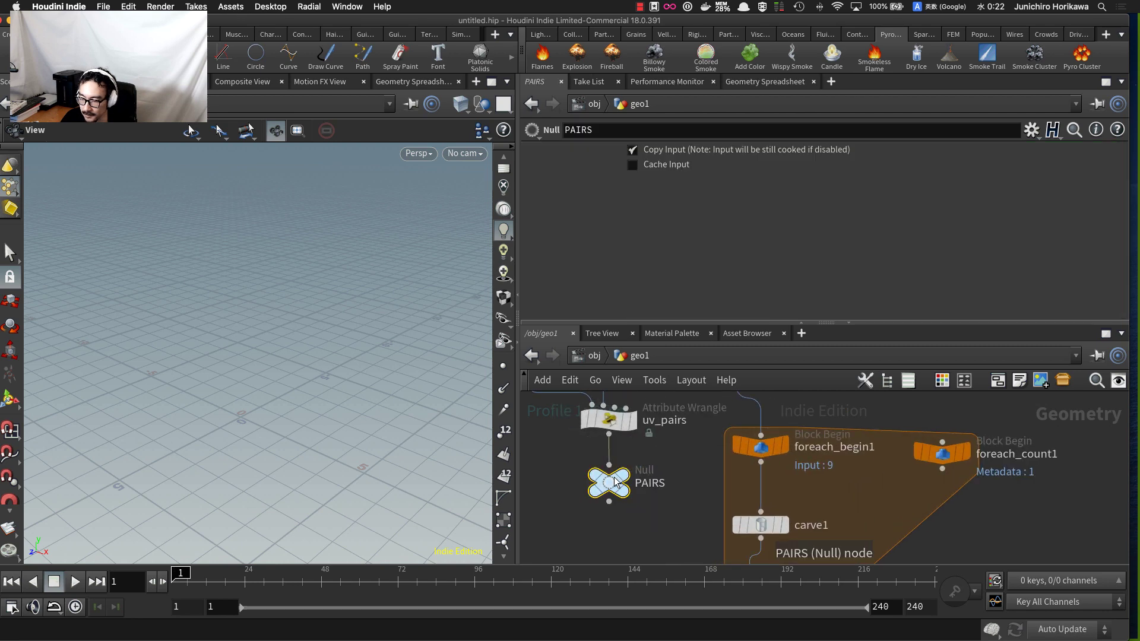
click(762, 80)
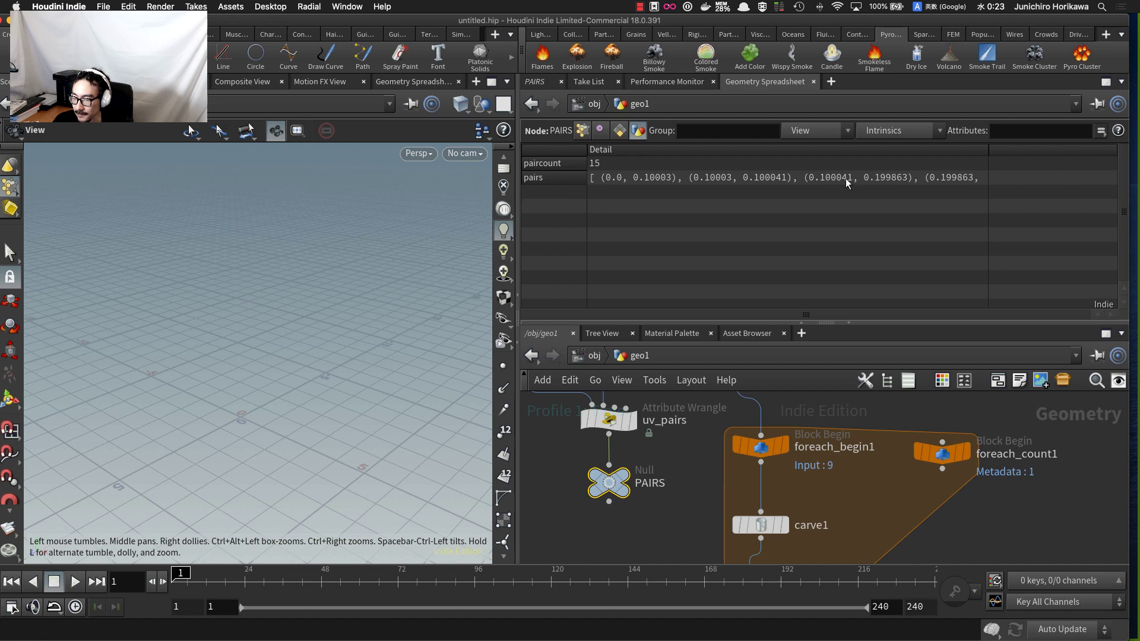
- Set foreach_end1's Single Pass to 2 and inspect the carved segment in the viewport
scroll(838, 525, down, 5)
middle_drag(838, 525, 834, 447)
scroll(796, 480, up, 5)
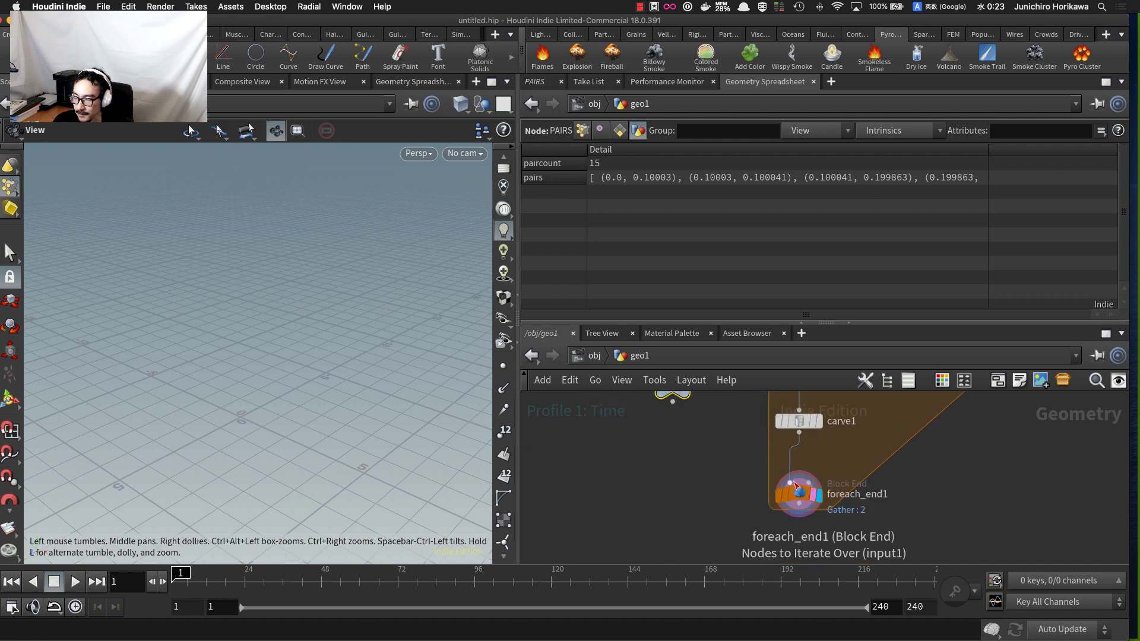
click(801, 498)
click(565, 83)
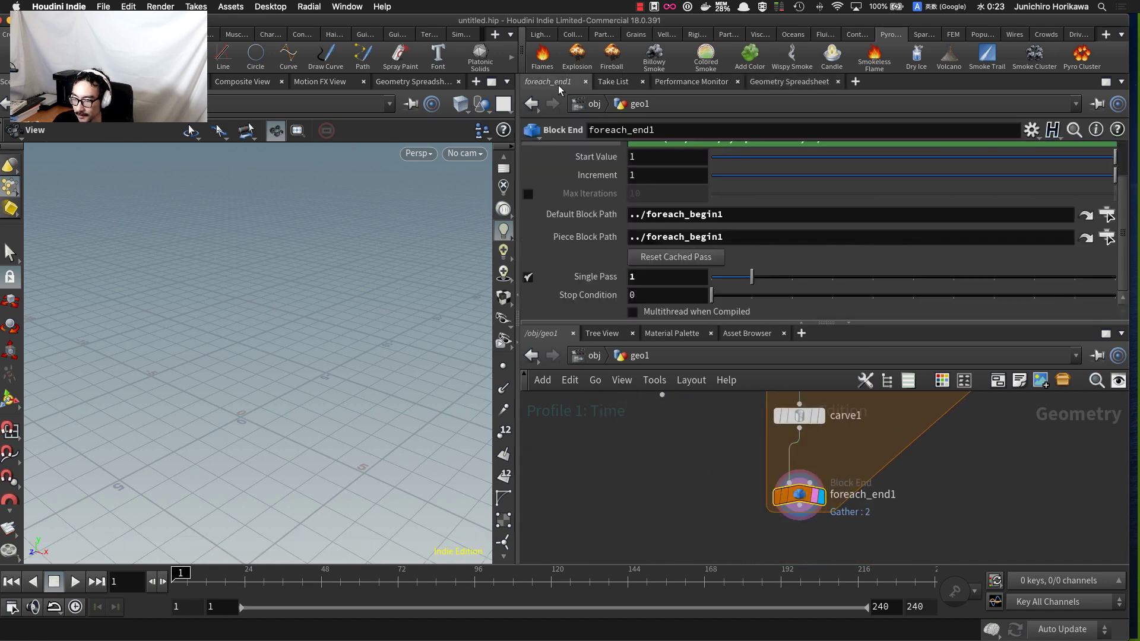
drag(771, 284, 778, 282)
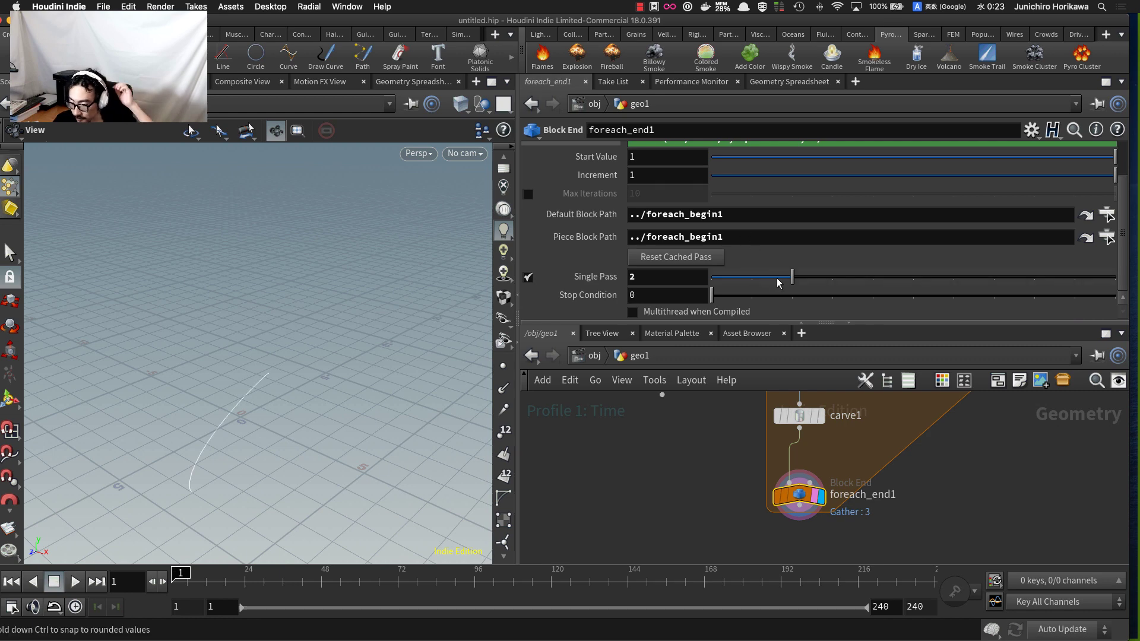
drag(297, 419, 272, 410)
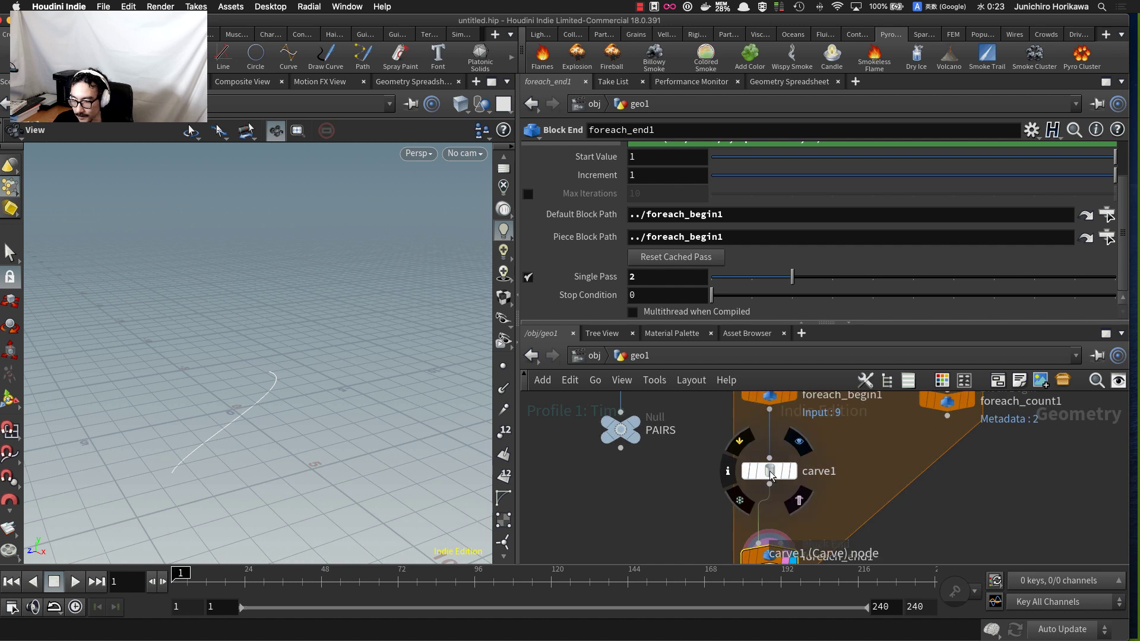
- Check carve1's evaluated First U and Second U values for the current single pass
click(766, 474)
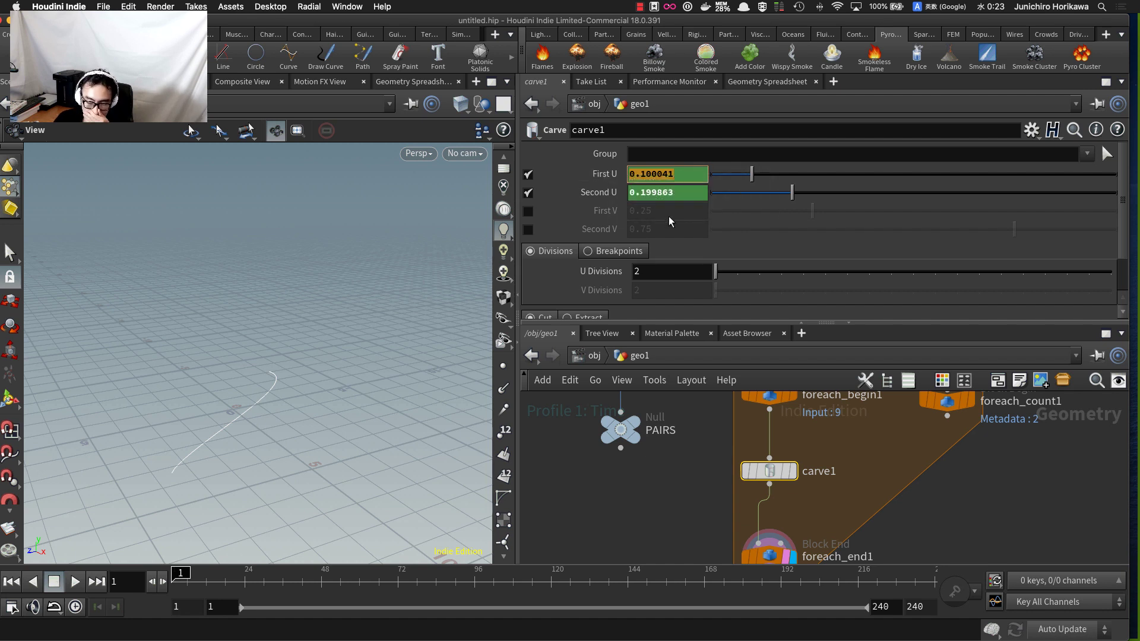
drag(618, 430, 620, 435)
click(685, 477)
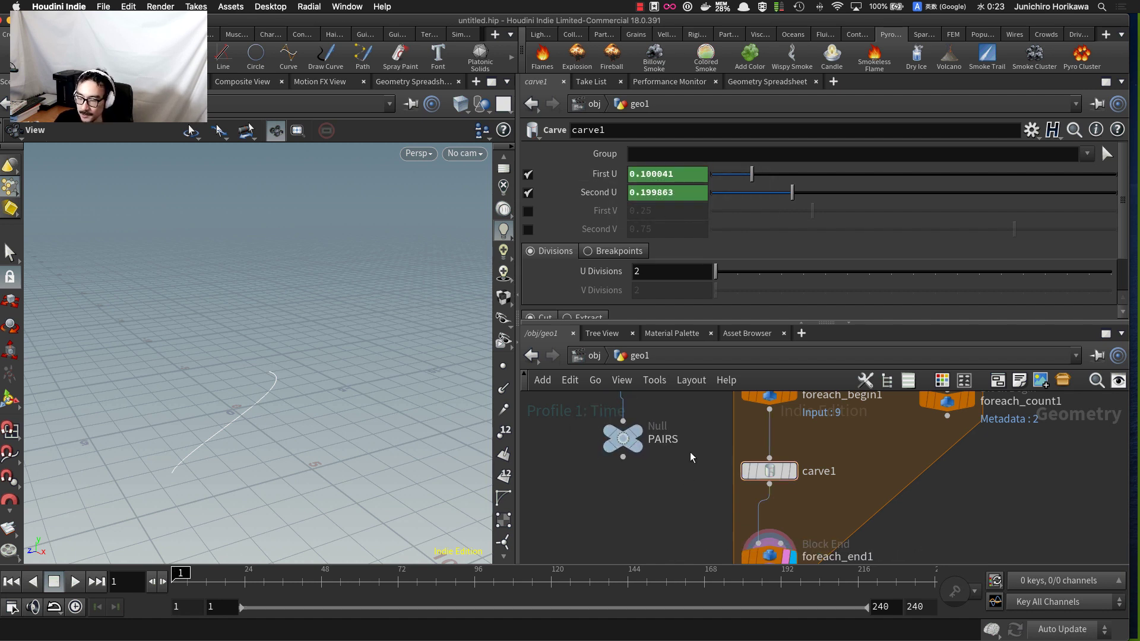
scroll(708, 488, down, 1)
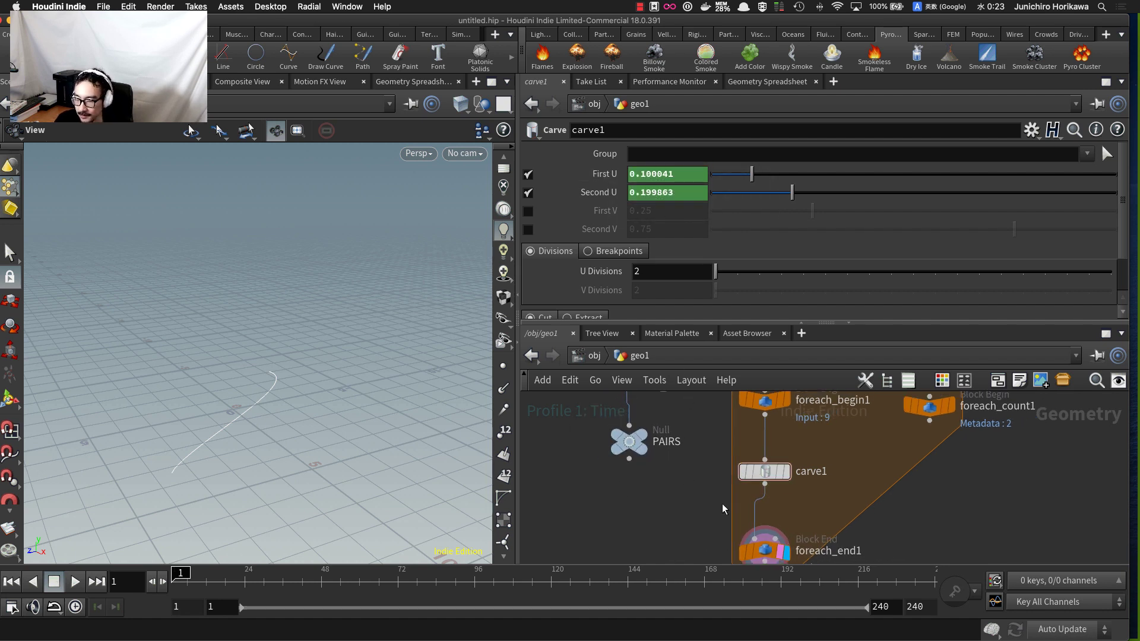
scroll(722, 510, up, 1)
- Move foreach_end1 slightly lower in the network and turn off its Single Pass to show all carved segments
middle_drag(720, 523, 703, 463)
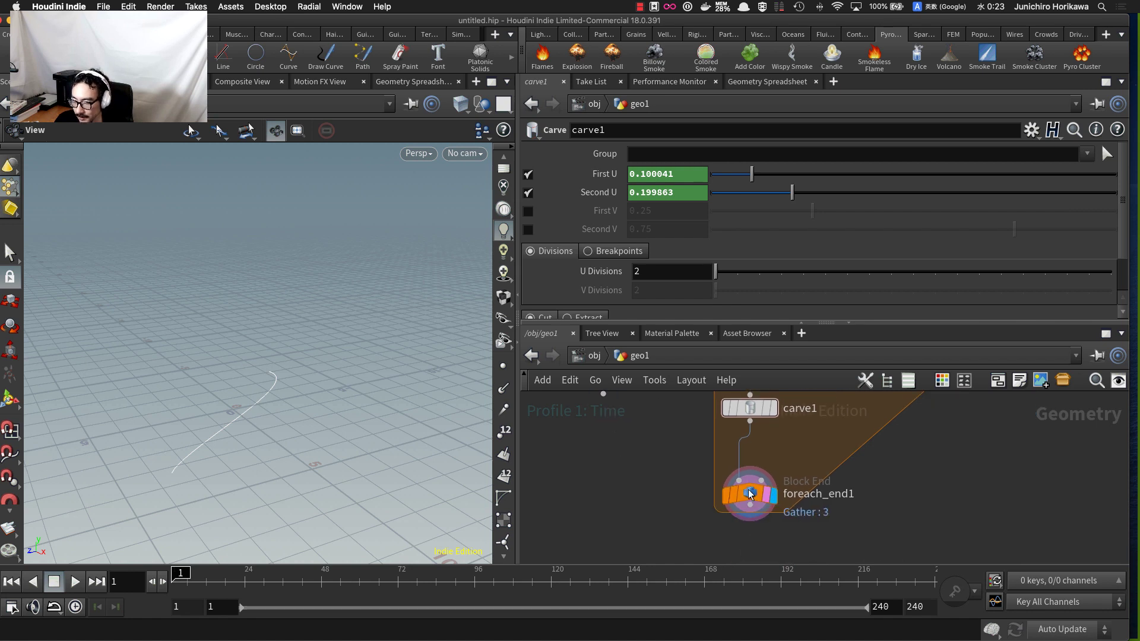
drag(754, 495, 754, 543)
scroll(758, 502, down, 1)
click(754, 537)
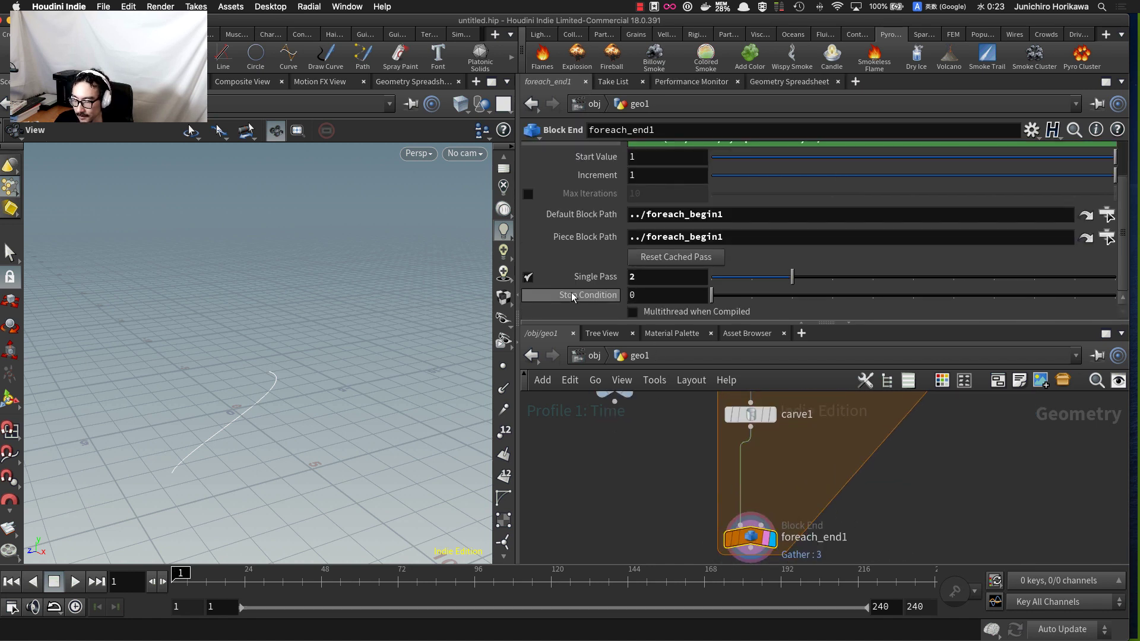
click(528, 277)
drag(432, 396, 458, 445)
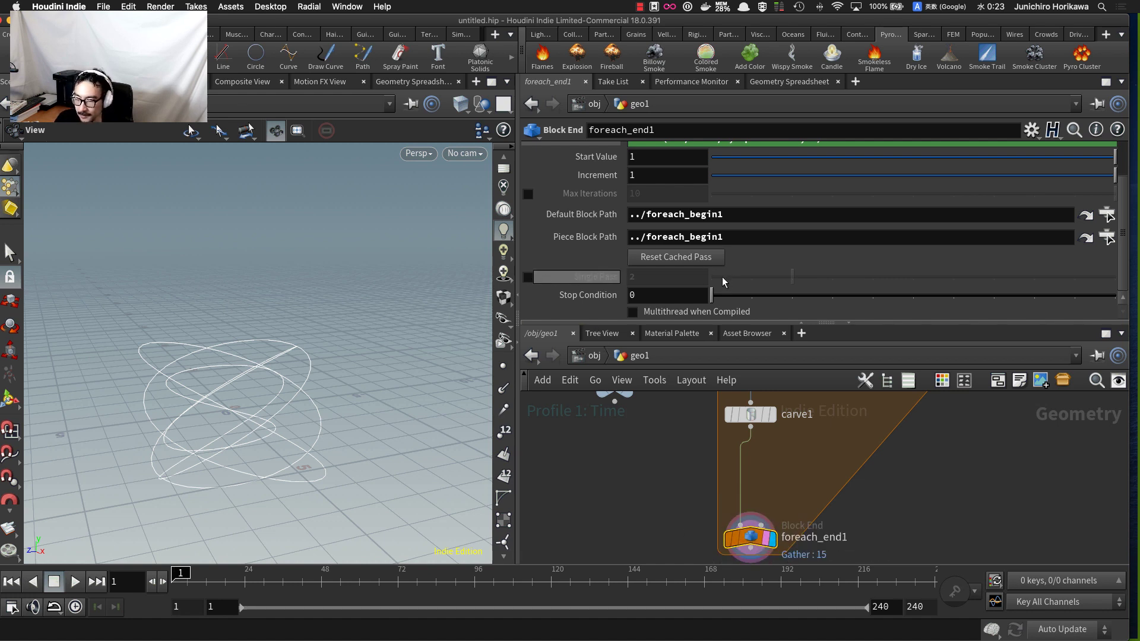
- Re-enable Single Pass on foreach_end1, set it to 0 to preview one segment, and turn Single Pass off again
click(529, 277)
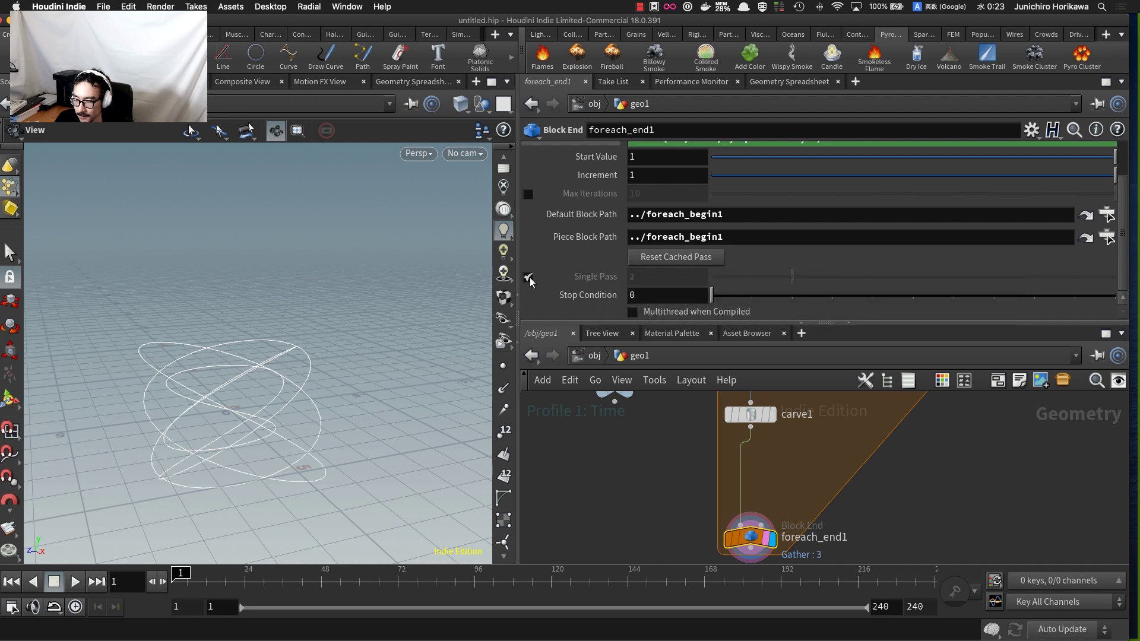
drag(739, 277, 711, 287)
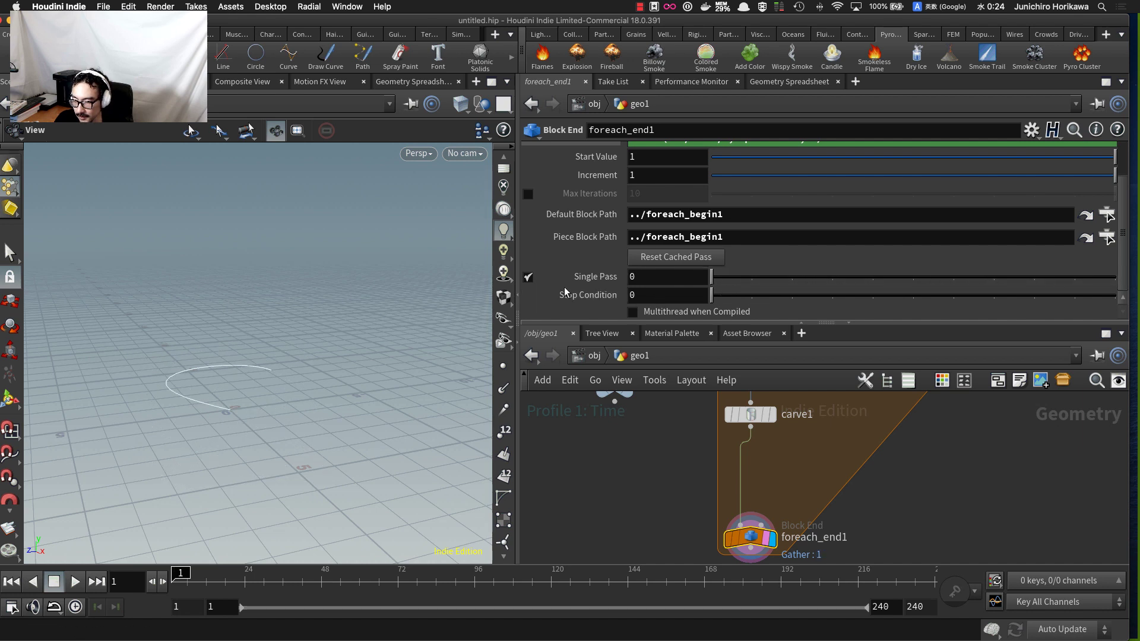
click(528, 277)
drag(386, 444, 410, 409)
scroll(589, 457, up, 1)
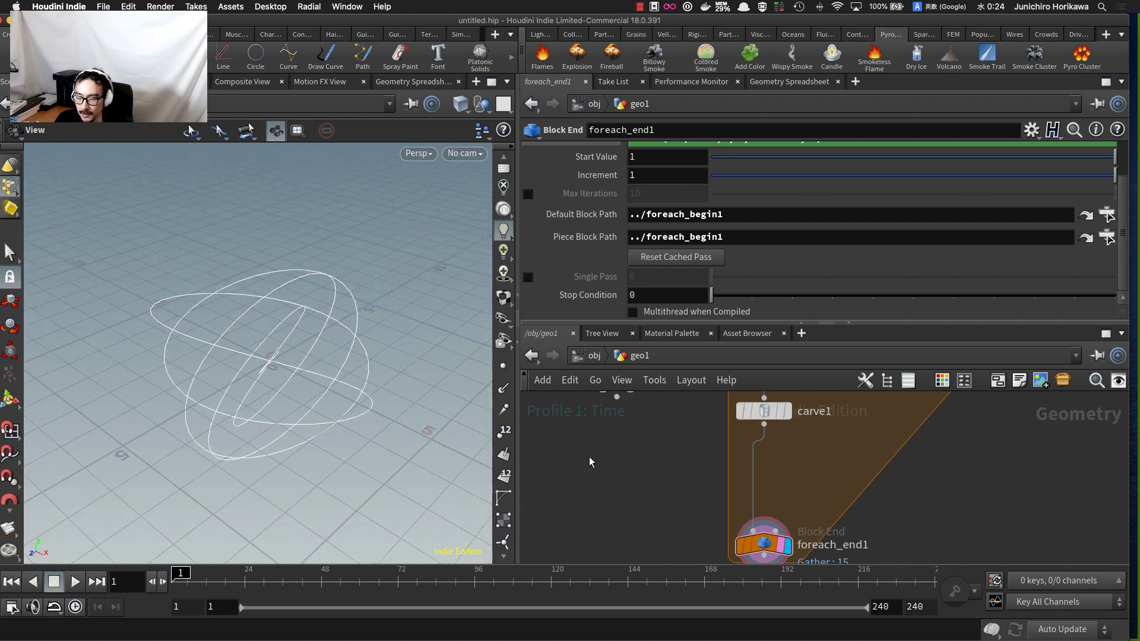
- Display carve1's output for comparison and return the display to foreach_end1
scroll(763, 451, up, 2)
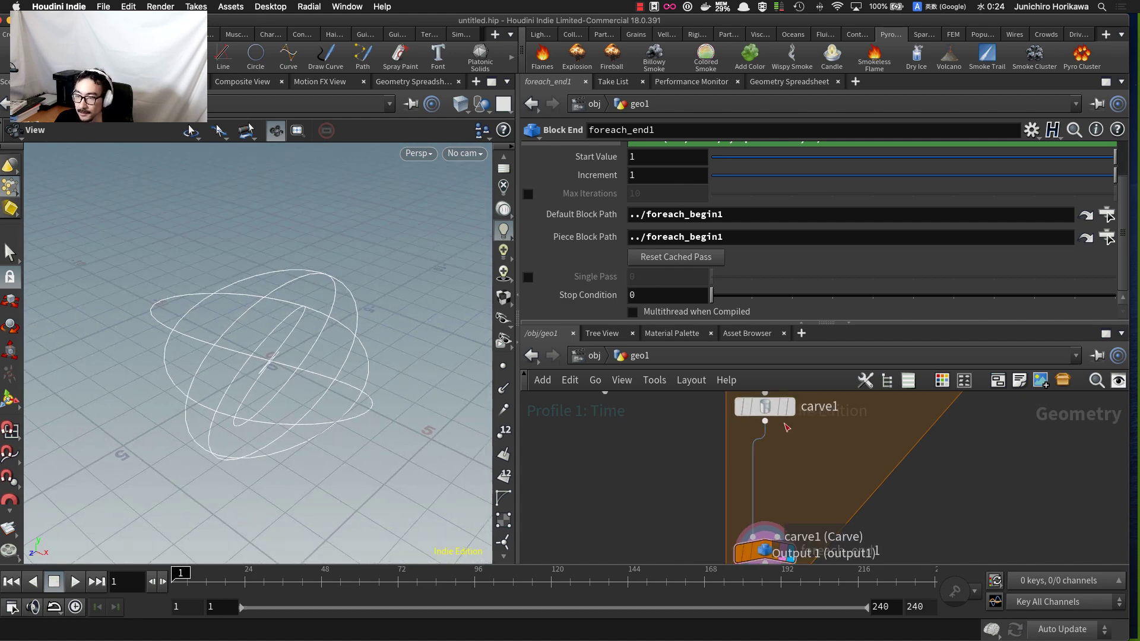
click(789, 407)
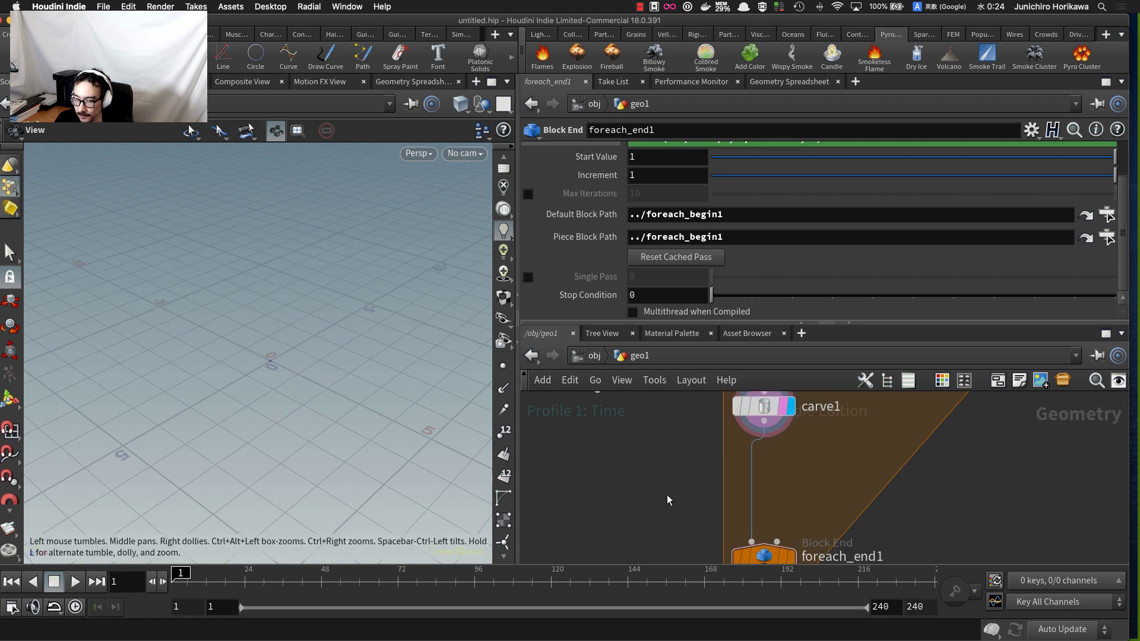
middle_drag(766, 501, 762, 460)
click(785, 523)
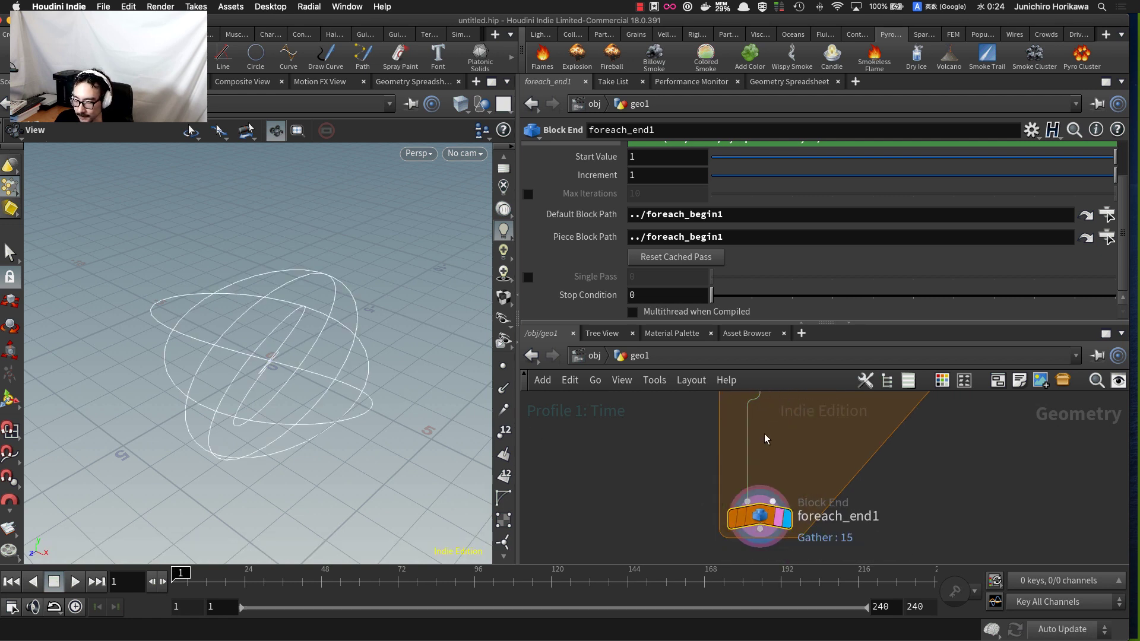
- Turn foreach_end1's Single Pass back on and inspect the single carved segment from several angles
click(528, 277)
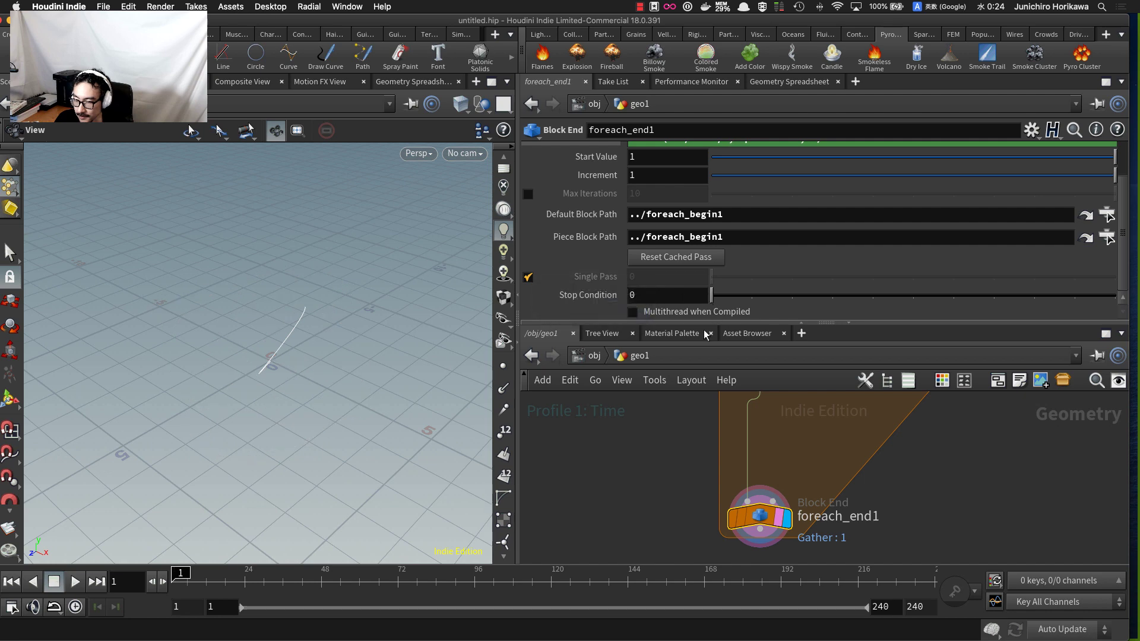
drag(277, 385, 187, 327)
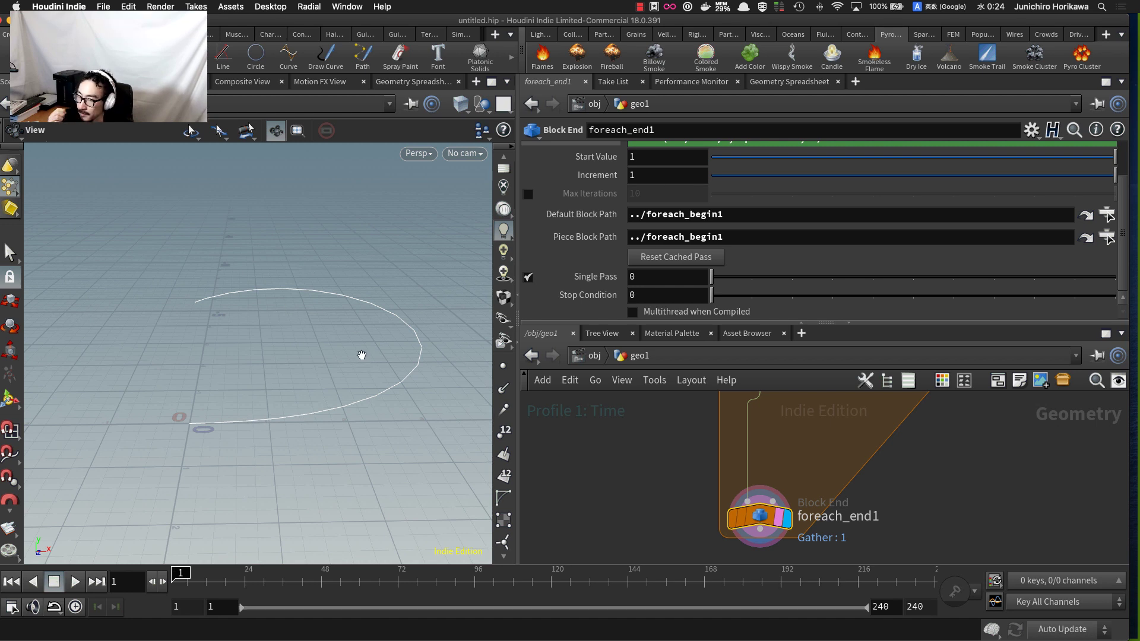
scroll(363, 340, down, 1)
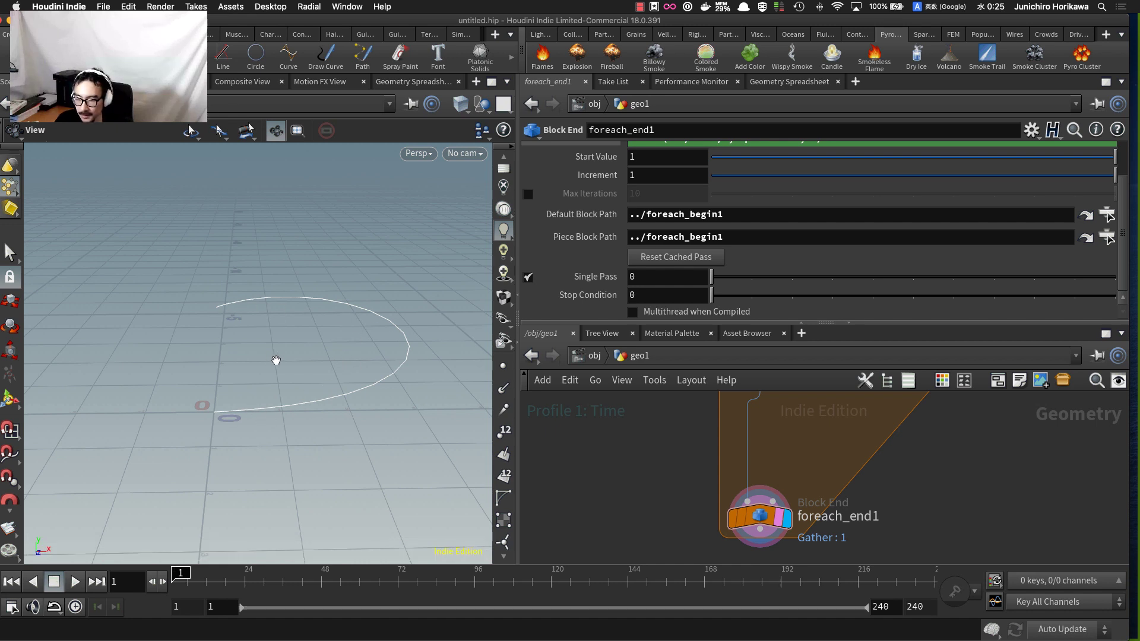
drag(273, 361, 295, 382)
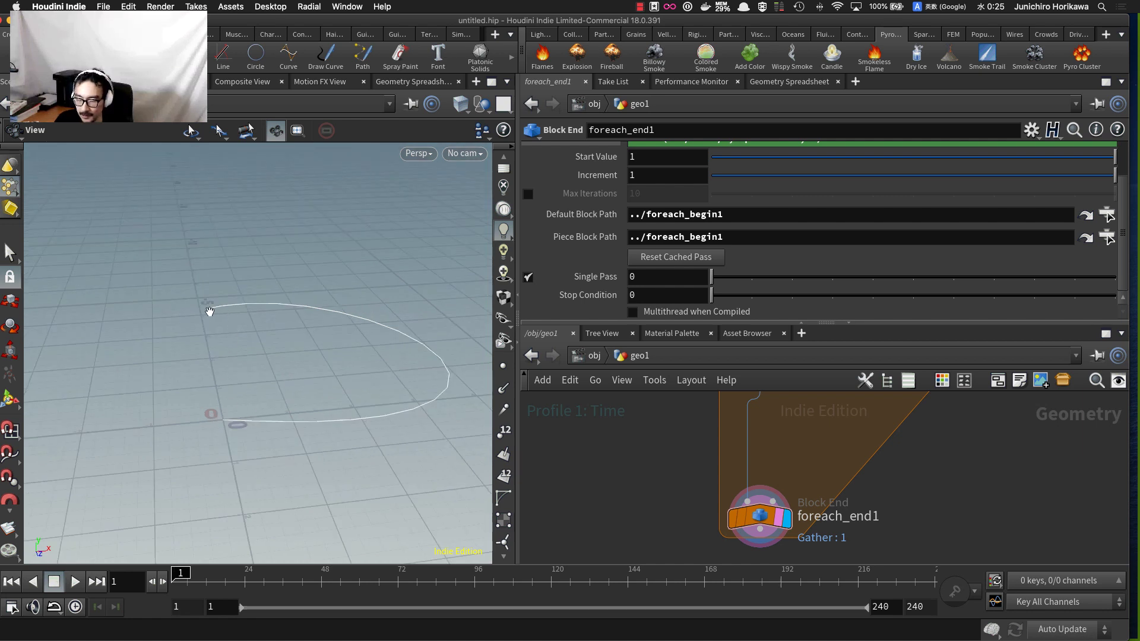
scroll(647, 472, down, 2)
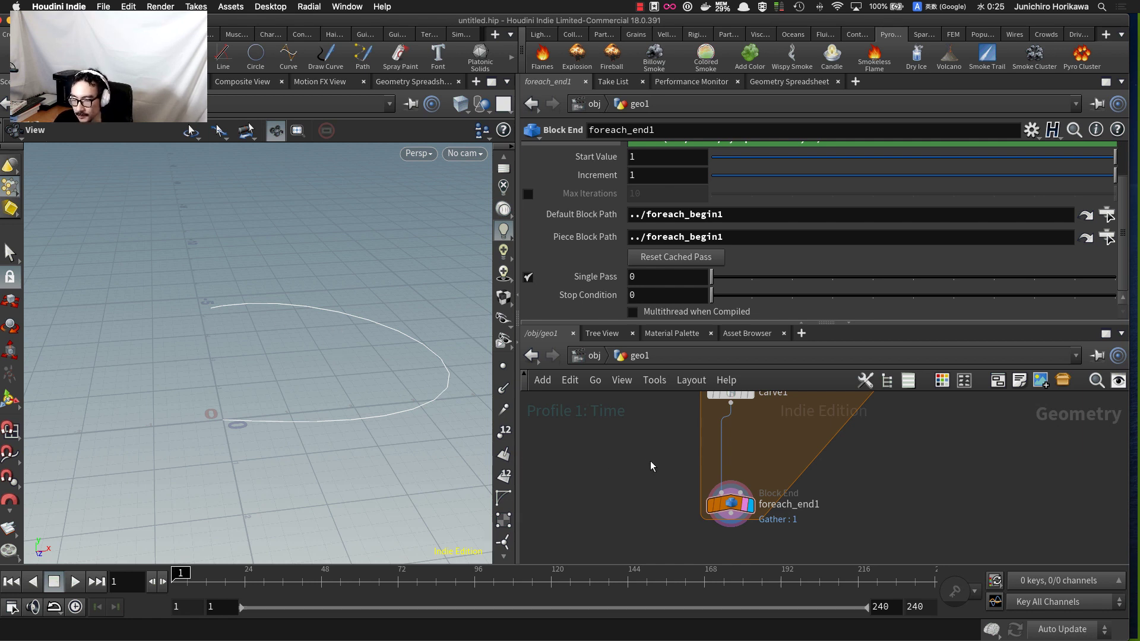
- Add a Resample node and insert it on the wire between carve1 and foreach_end1
scroll(650, 461, down, 4)
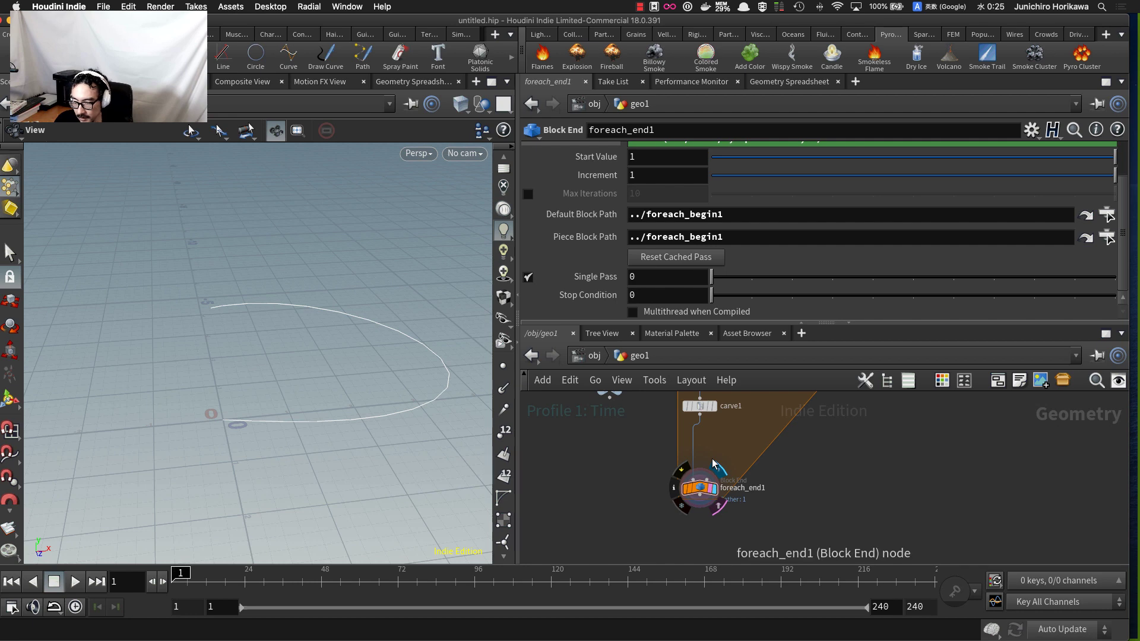
scroll(727, 437, up, 5)
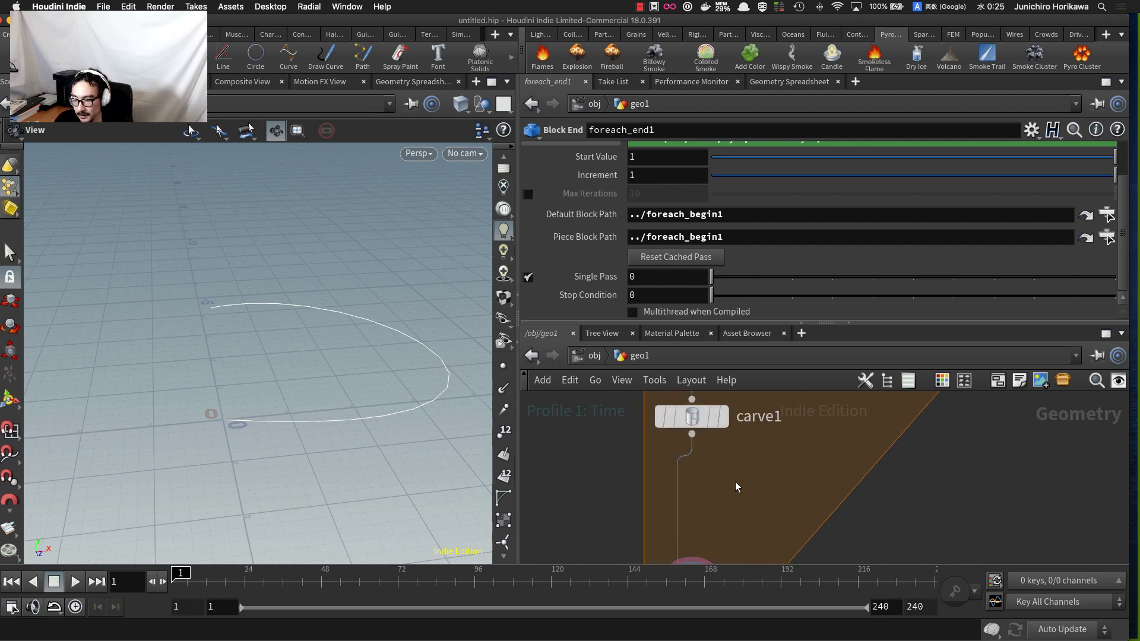
scroll(734, 481, down, 1)
key(Tab)
text(res)
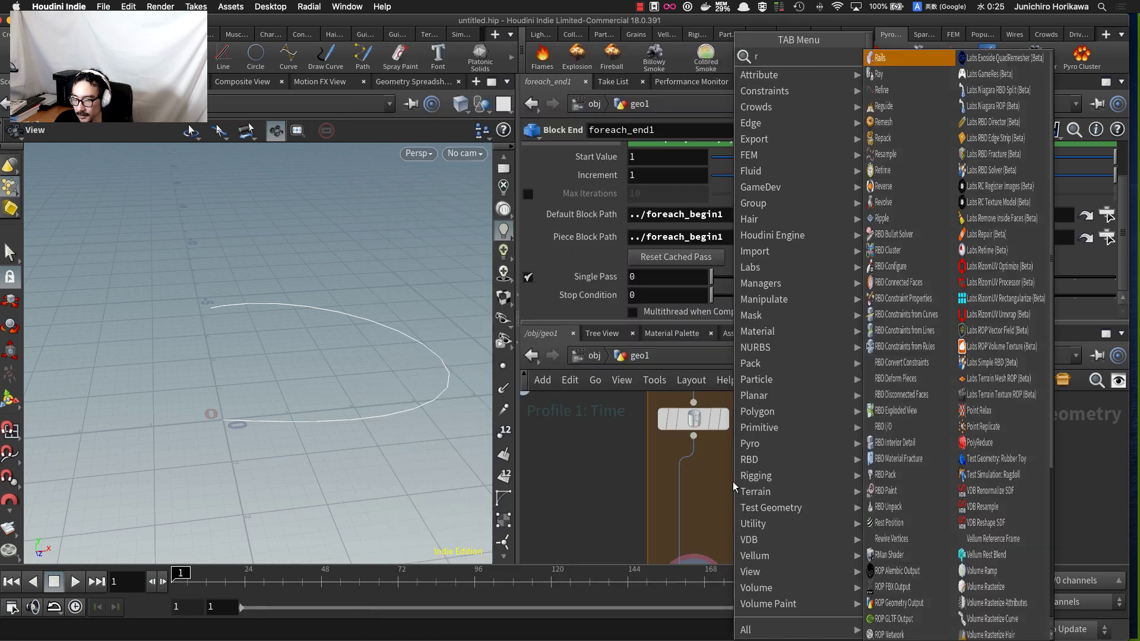
key(Return)
scroll(733, 482, up, 3)
click(733, 482)
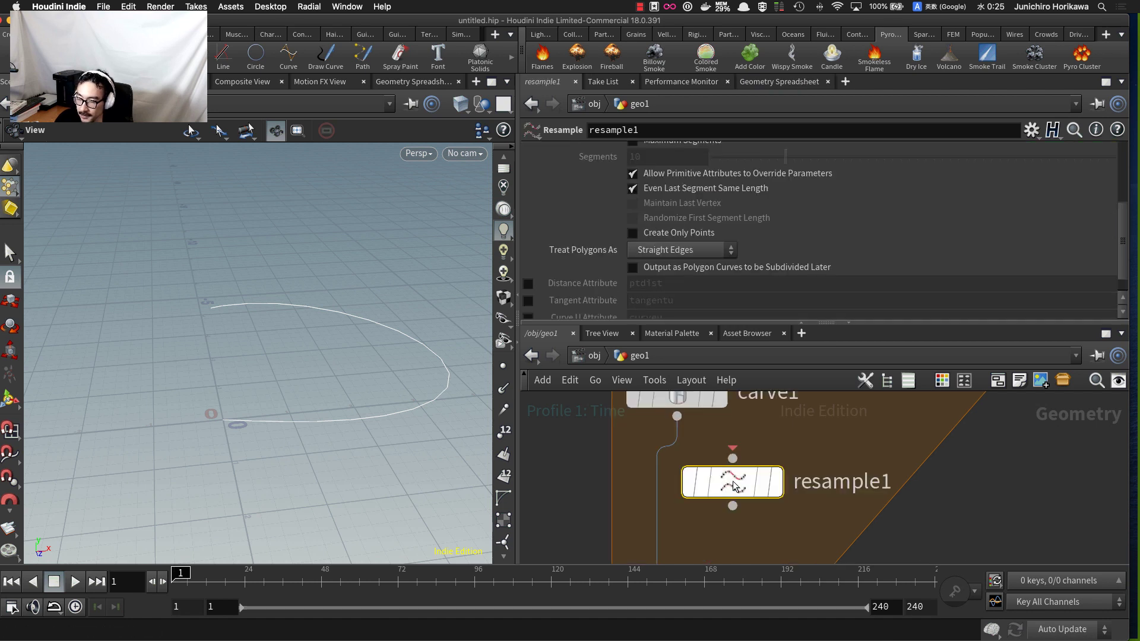
drag(737, 481, 683, 486)
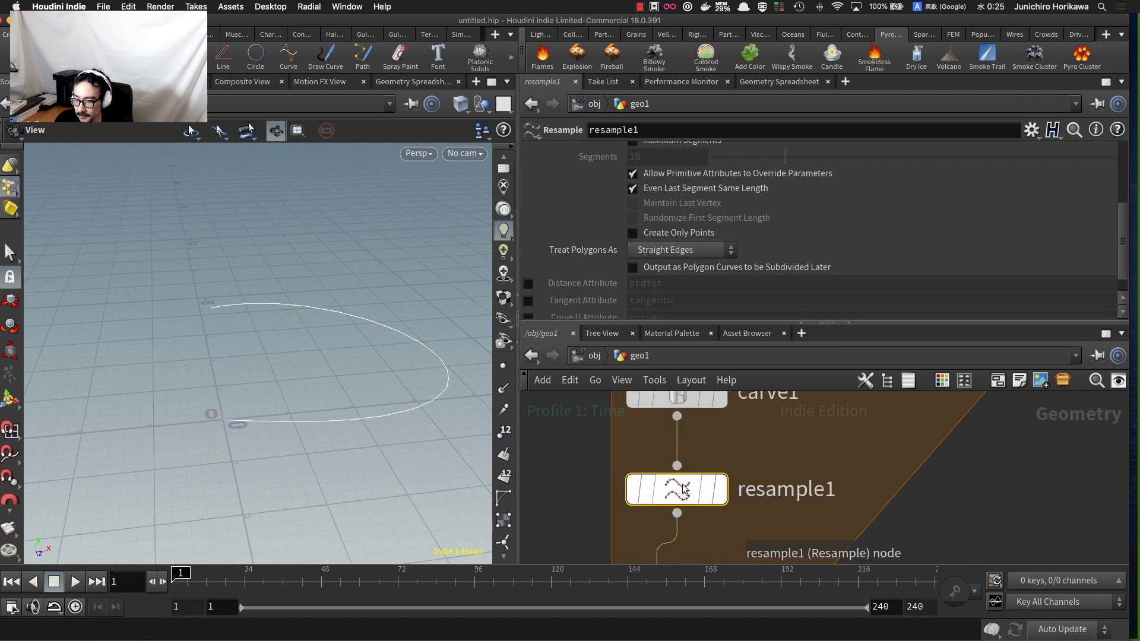
- Display resample1's output and turn on point display in the viewport
click(719, 489)
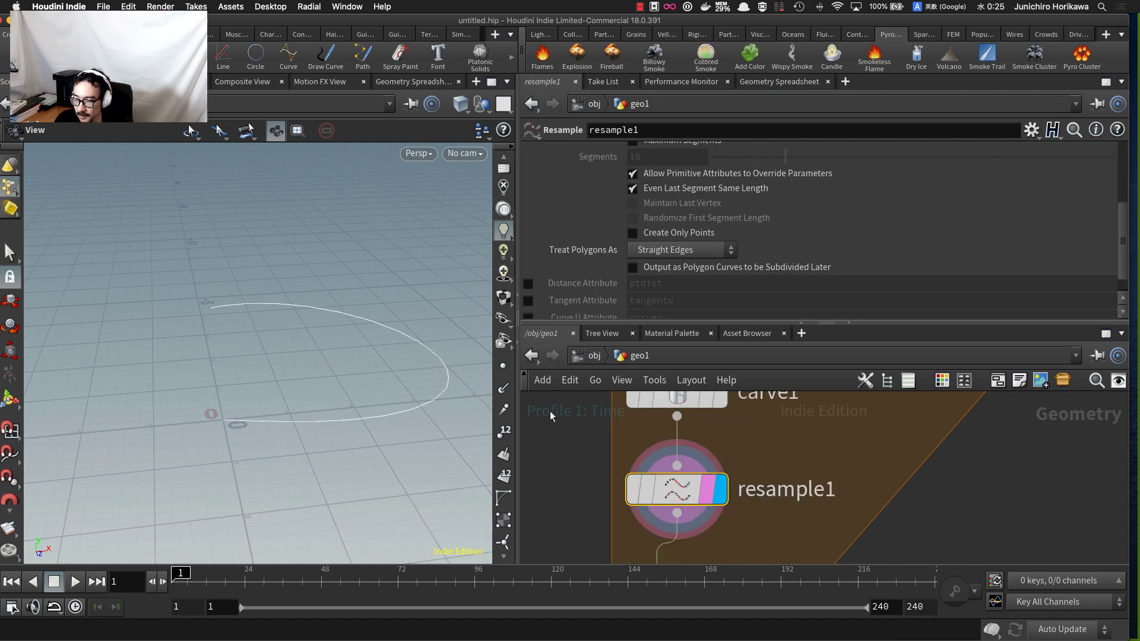
click(503, 364)
mouse_move(349, 369)
mouse_down()
mouse_move(358, 361)
mouse_move(339, 382)
mouse_up()
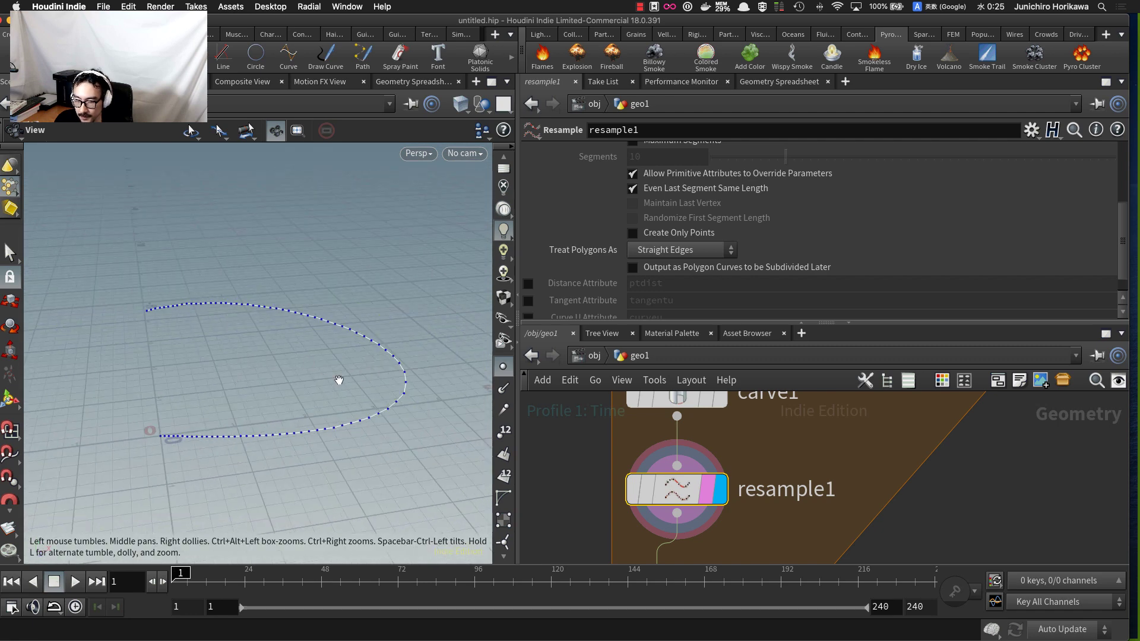
- Set resample1's maximum segment Length to 0.522 and view the coarser curve from another angle
scroll(729, 295, down, 1)
scroll(729, 292, up, 5)
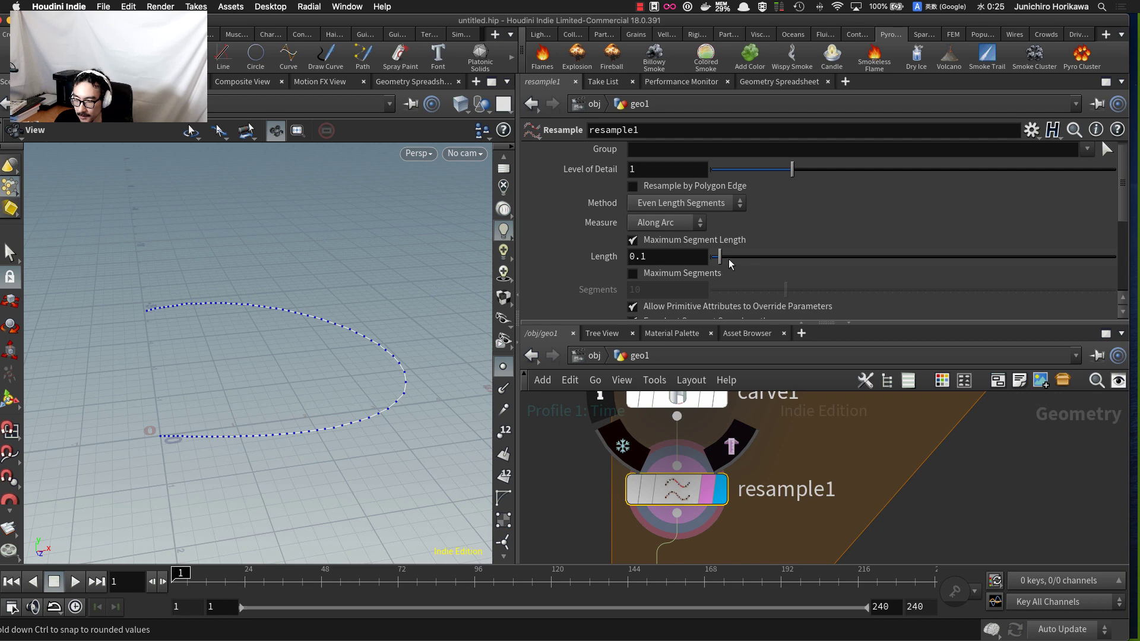
drag(730, 265, 754, 264)
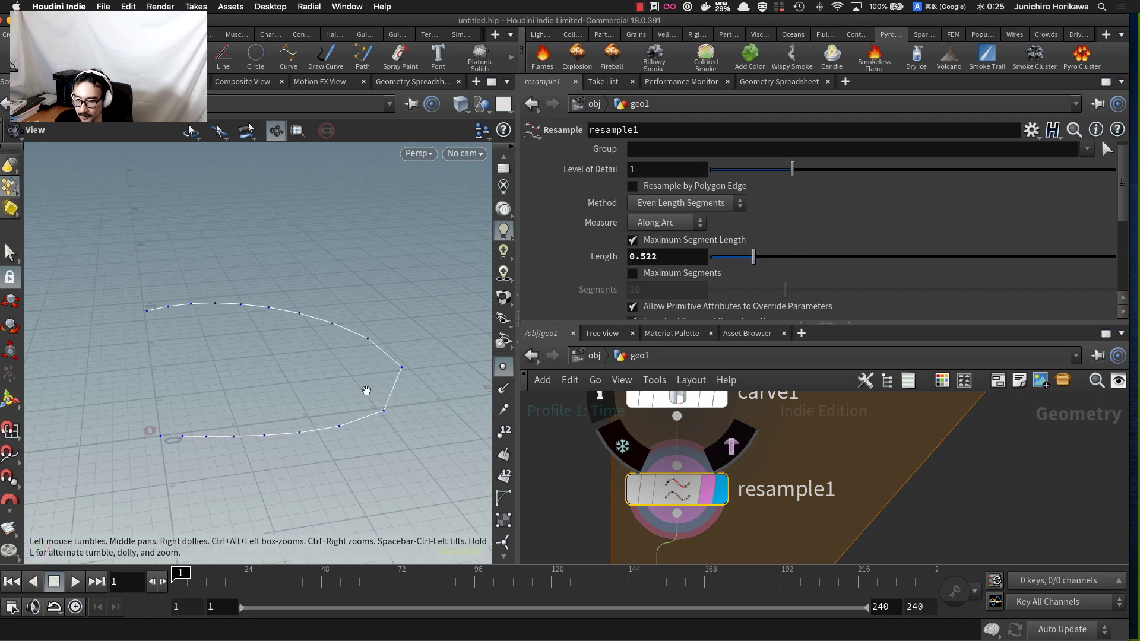
drag(366, 390, 336, 408)
scroll(795, 268, down, 10)
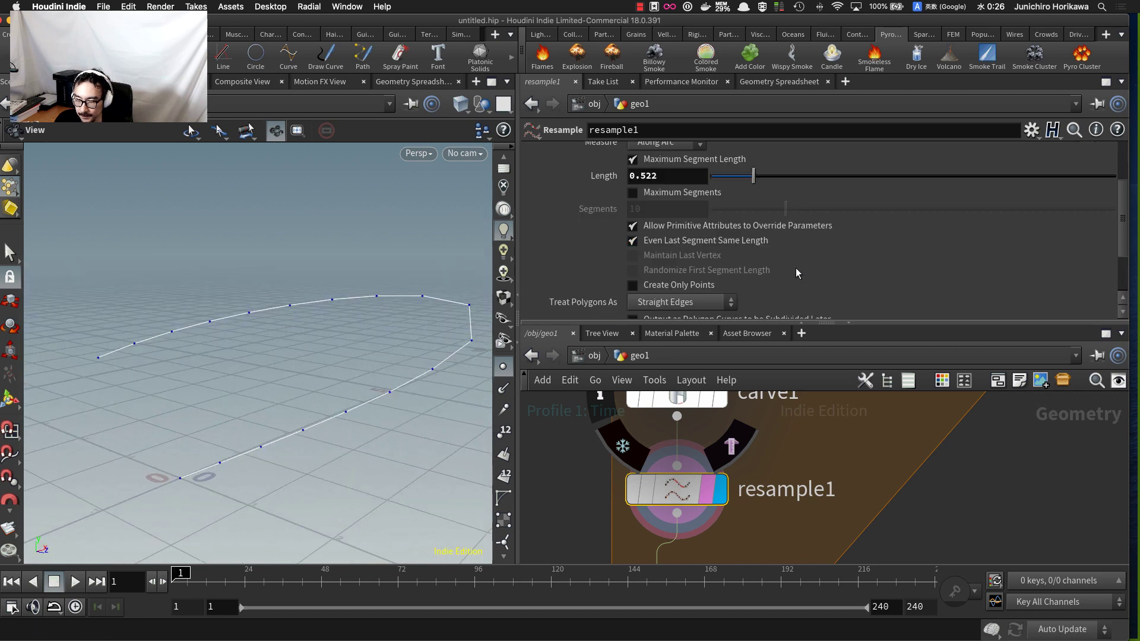
- Set resample1 to treat polygons as Subdivision Curves and set its segment Length to 0.331
click(701, 296)
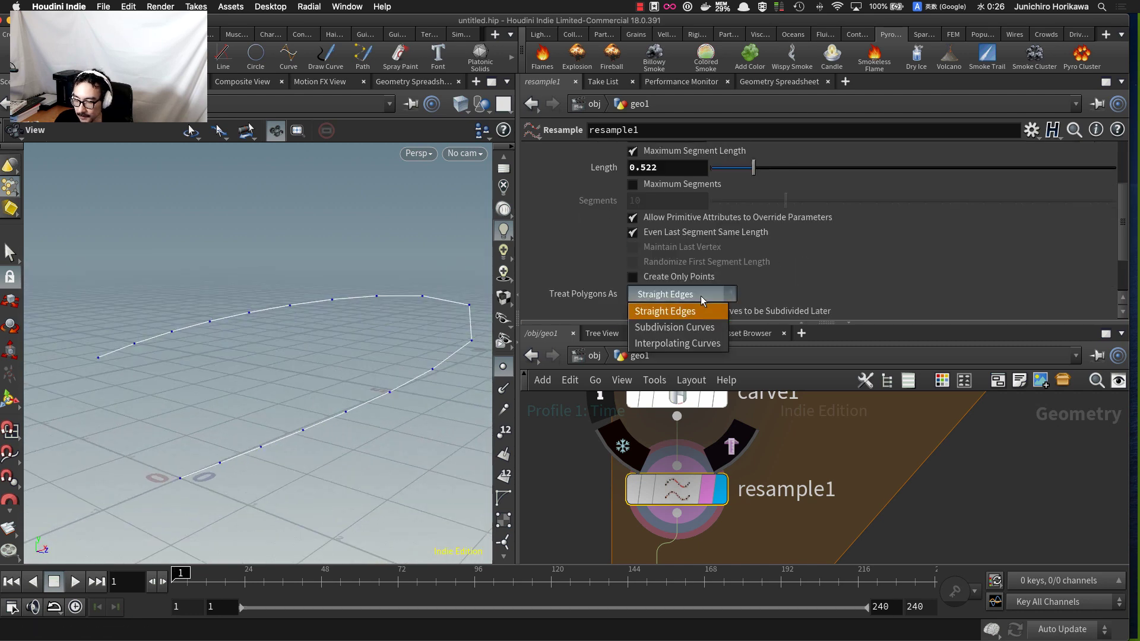
click(696, 328)
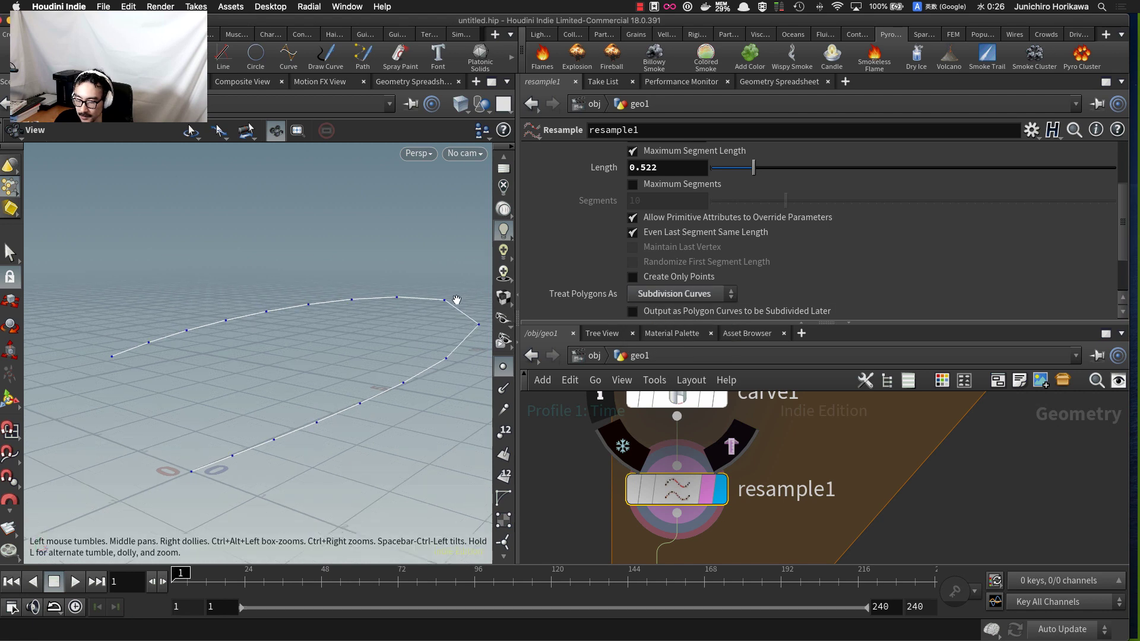
drag(456, 300, 417, 284)
mouse_move(754, 168)
mouse_down()
mouse_move(831, 171)
mouse_move(739, 172)
mouse_up()
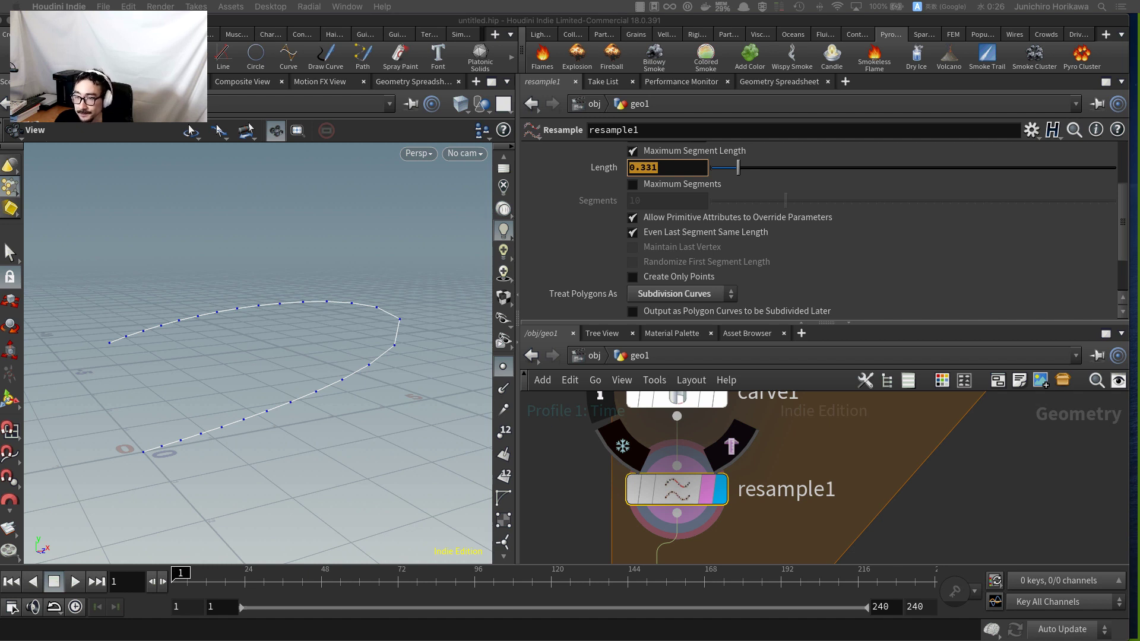
click(872, 511)
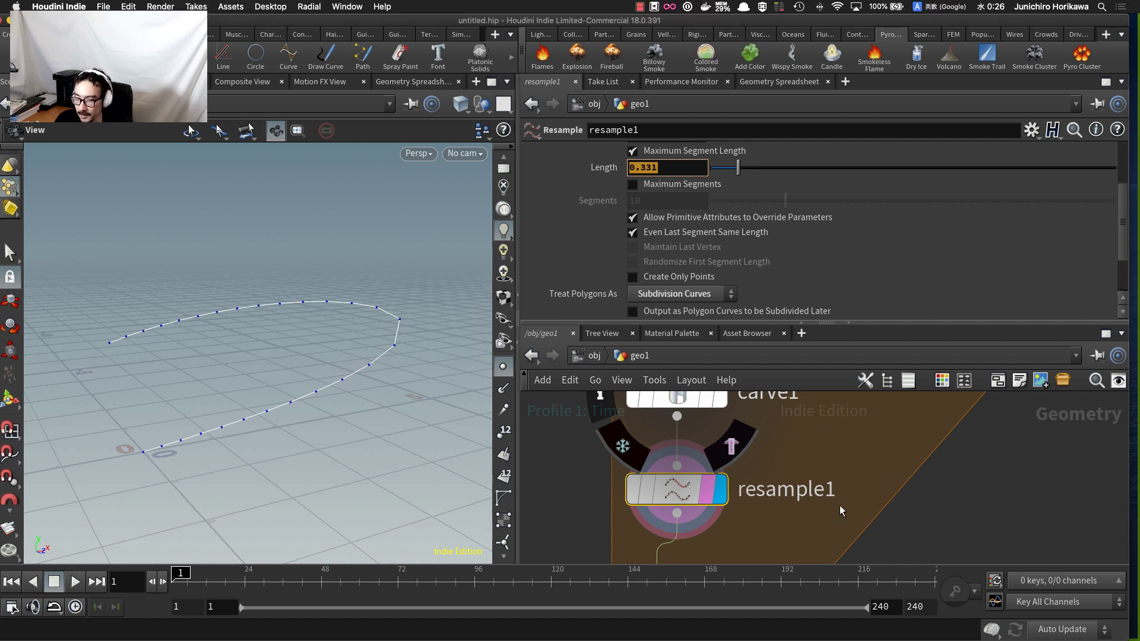
- Open the parameter interface editor for the CONTROLLER null and reposition its window clear of the webcam area
scroll(840, 507, down, 5)
scroll(700, 463, up, 3)
middle_drag(721, 507, 723, 555)
scroll(720, 552, down, 8)
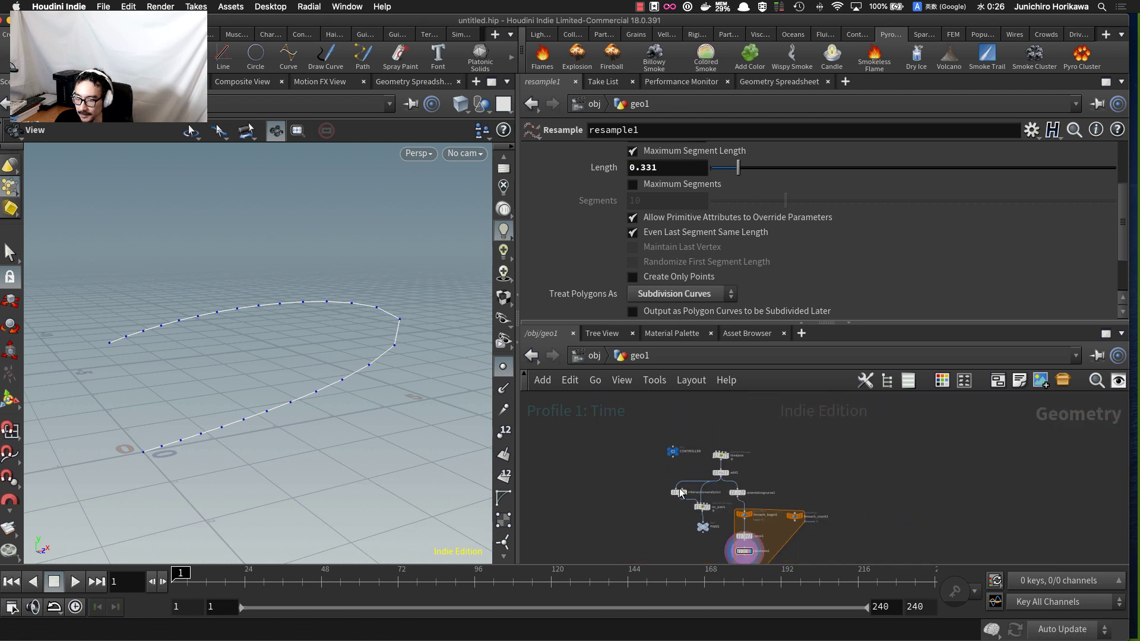
scroll(672, 452, up, 8)
click(669, 473)
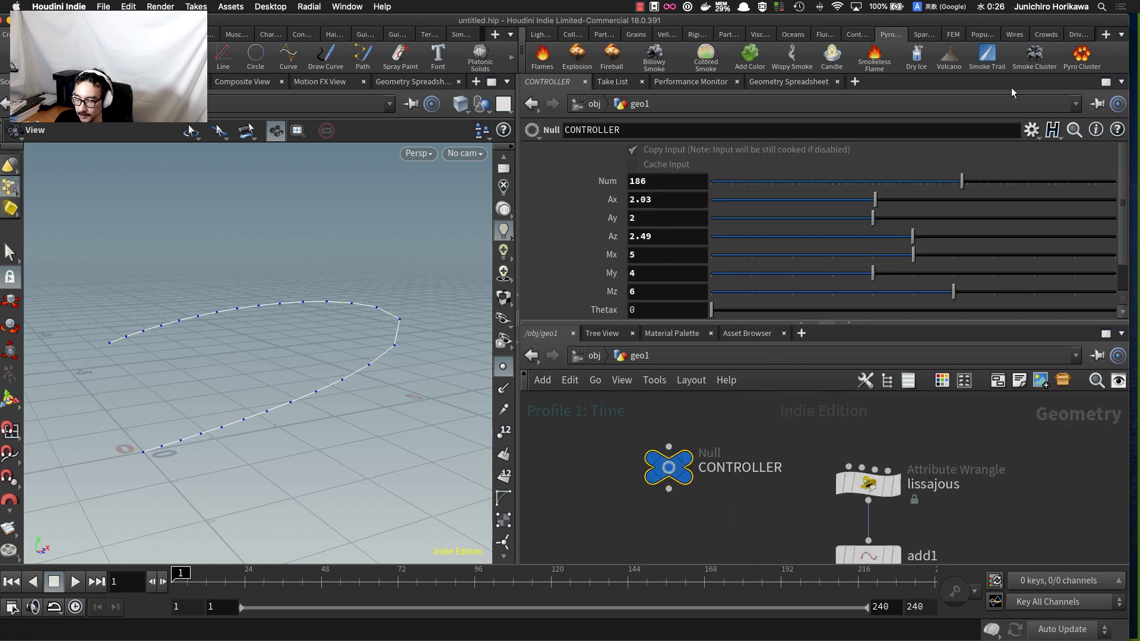
click(1031, 132)
click(1024, 151)
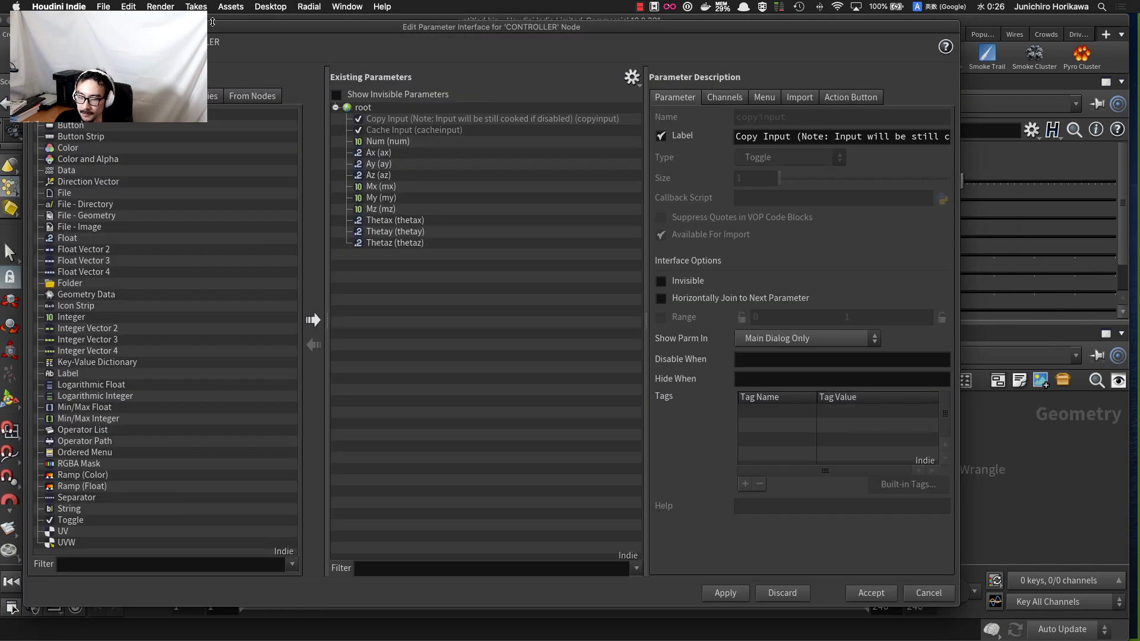
drag(25, 22, 272, 51)
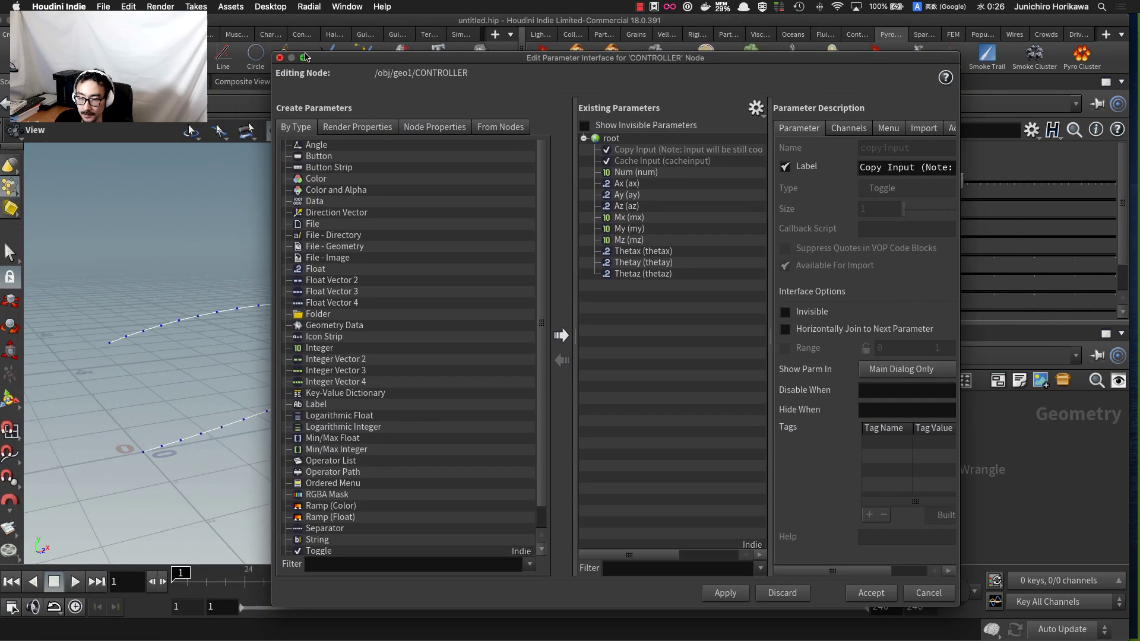
drag(519, 60, 650, 57)
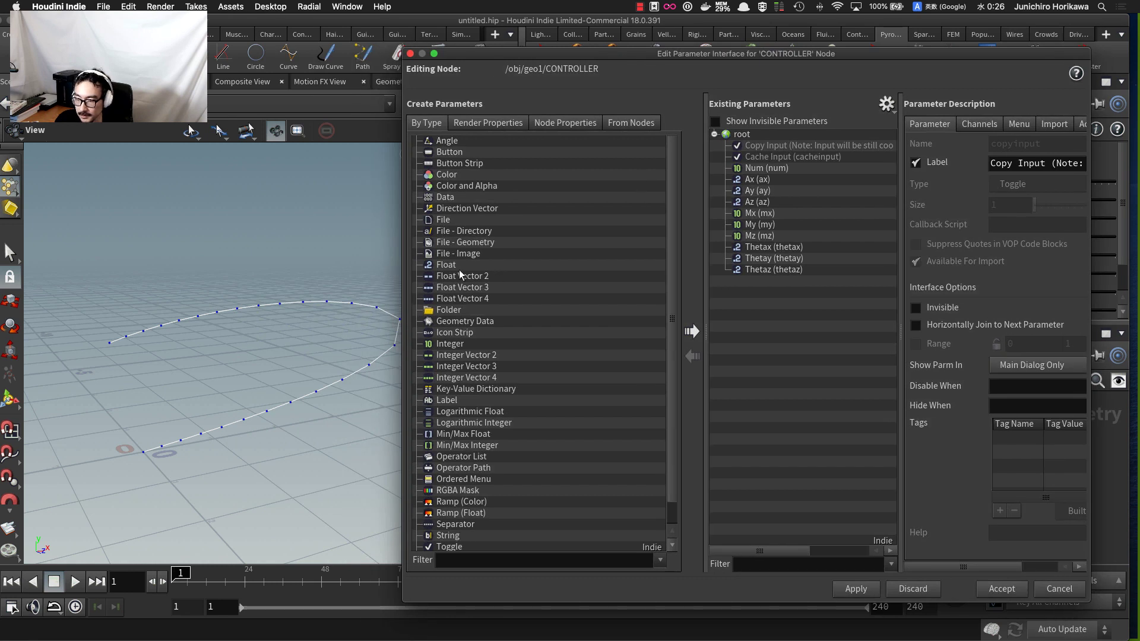
- Add a separator below Thetaz in CONTROLLER's parameters, followed by a new float parameter
drag(458, 266, 778, 324)
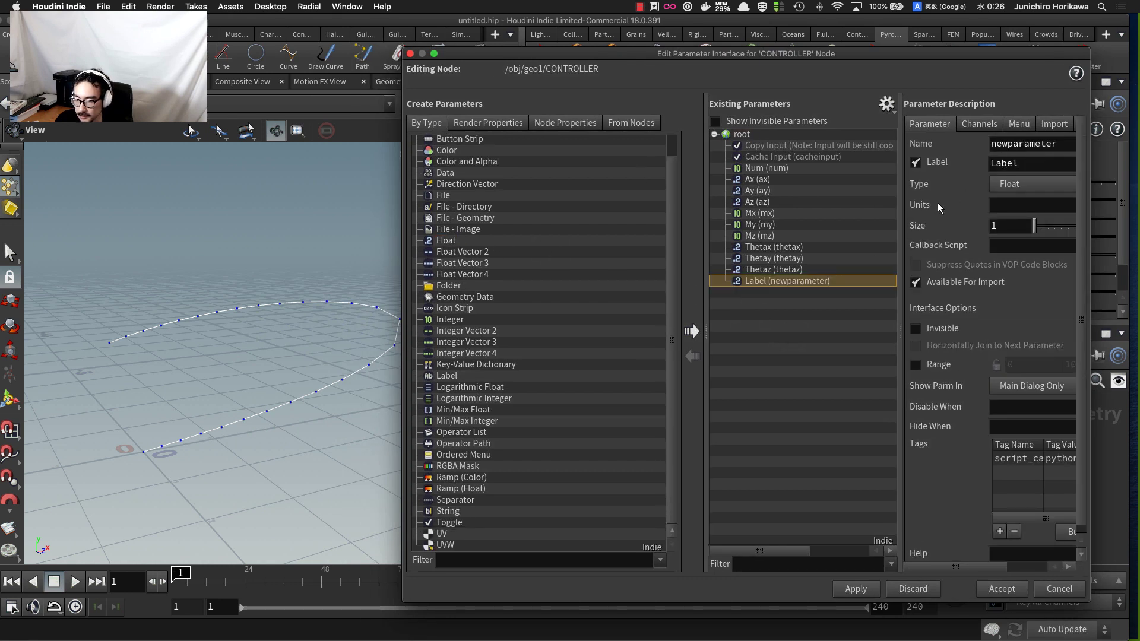
key(Delete)
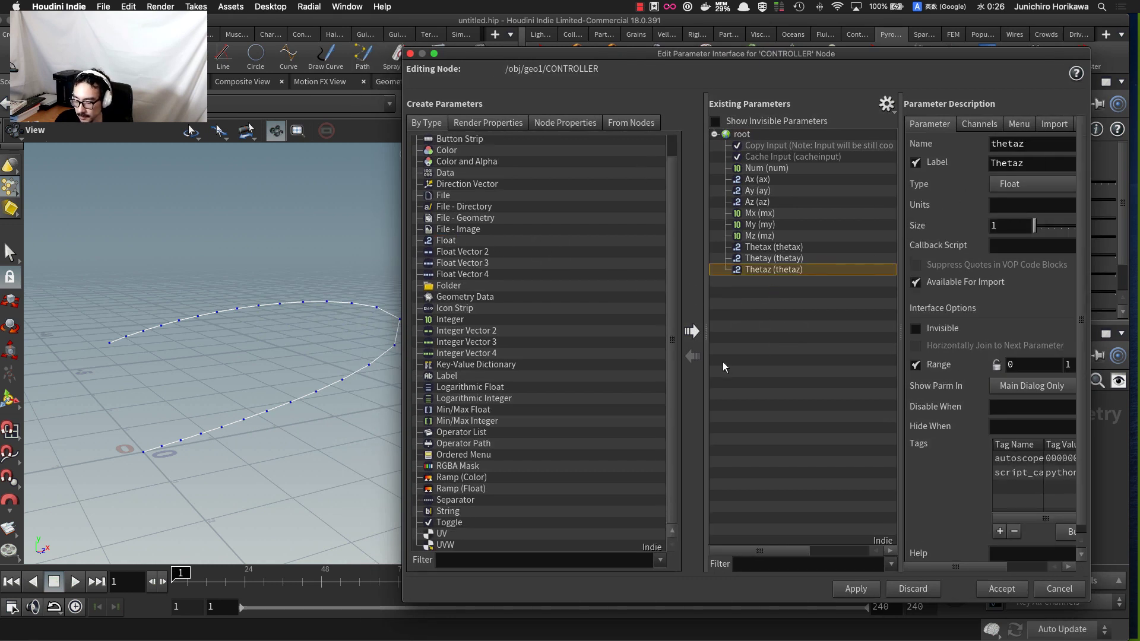
drag(462, 502, 808, 349)
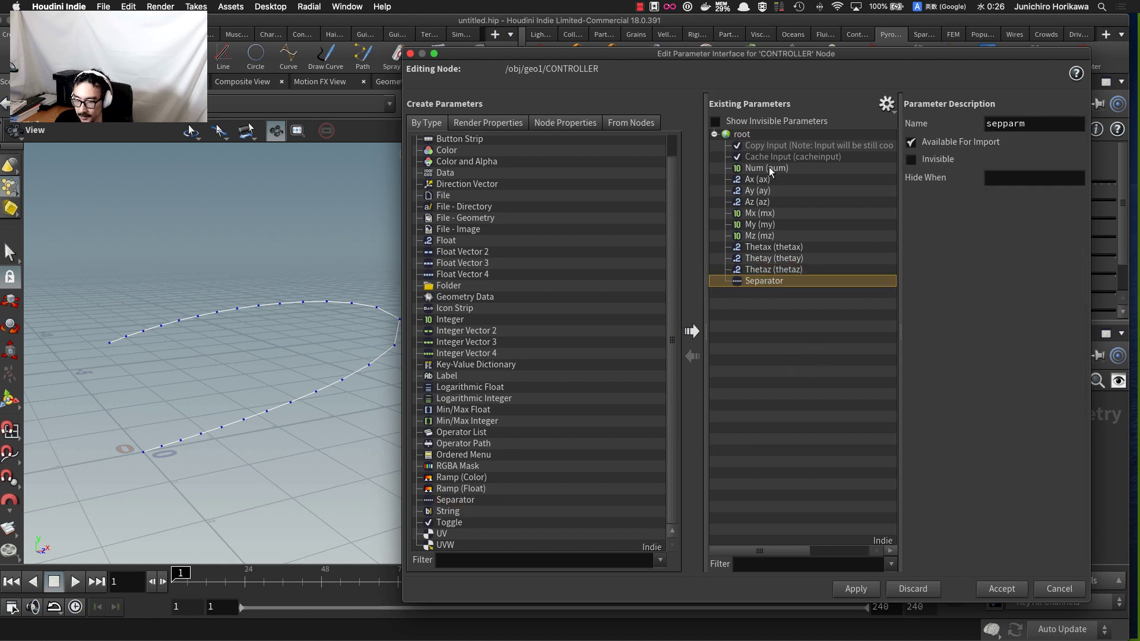
drag(448, 241, 766, 321)
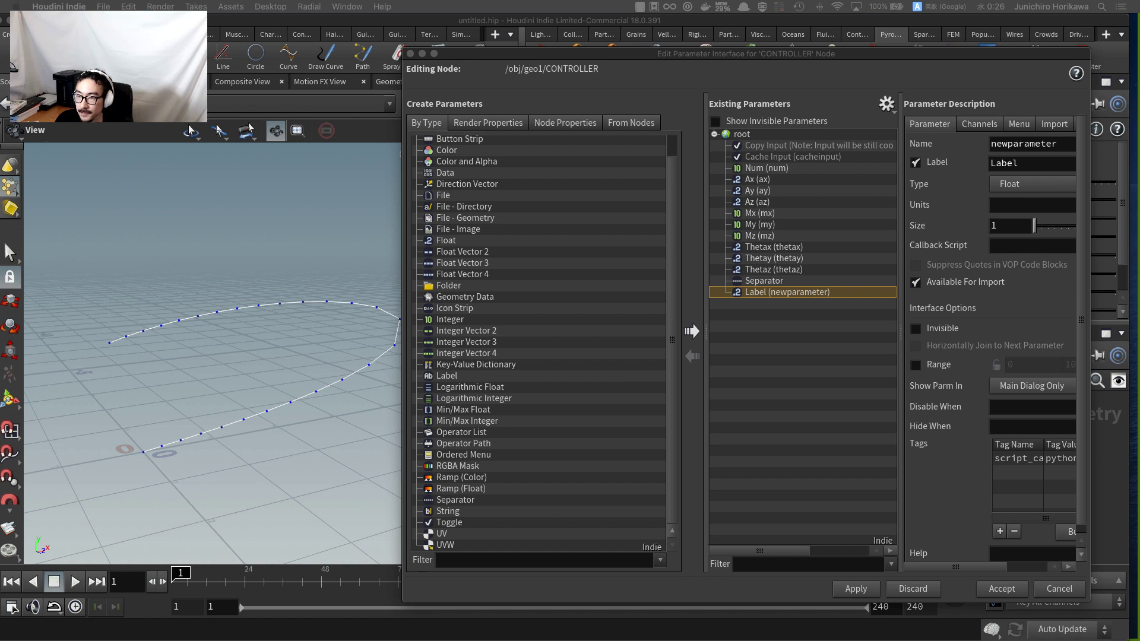
- Name the new float parameter bone_div and label it "bone div"
click(784, 296)
drag(1056, 144, 945, 143)
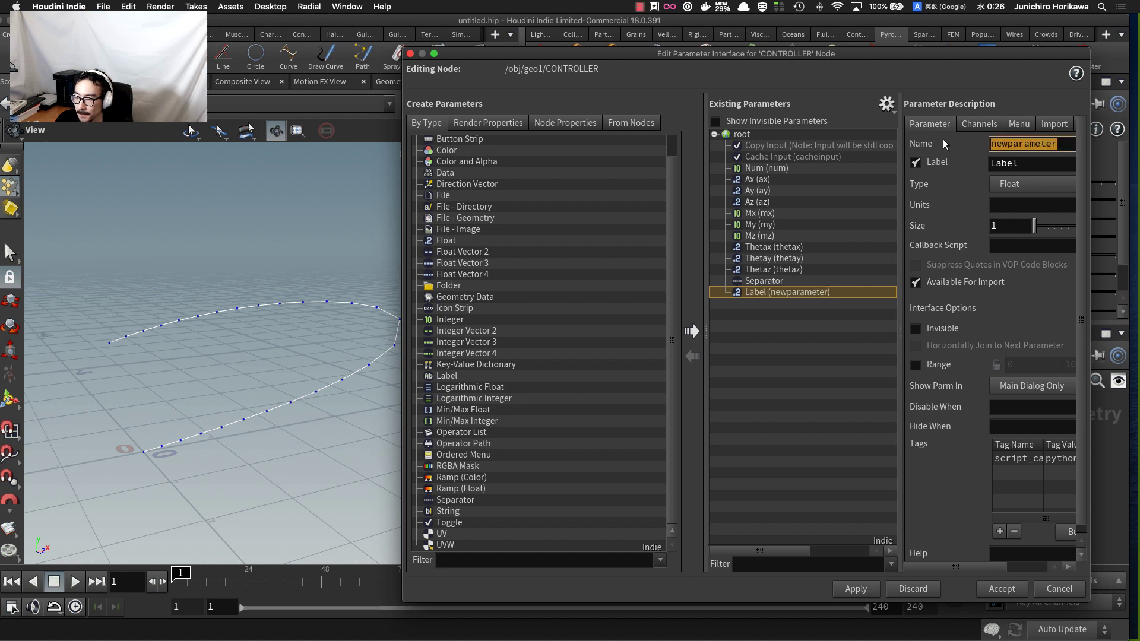
text(bone_div)
key(Tab)
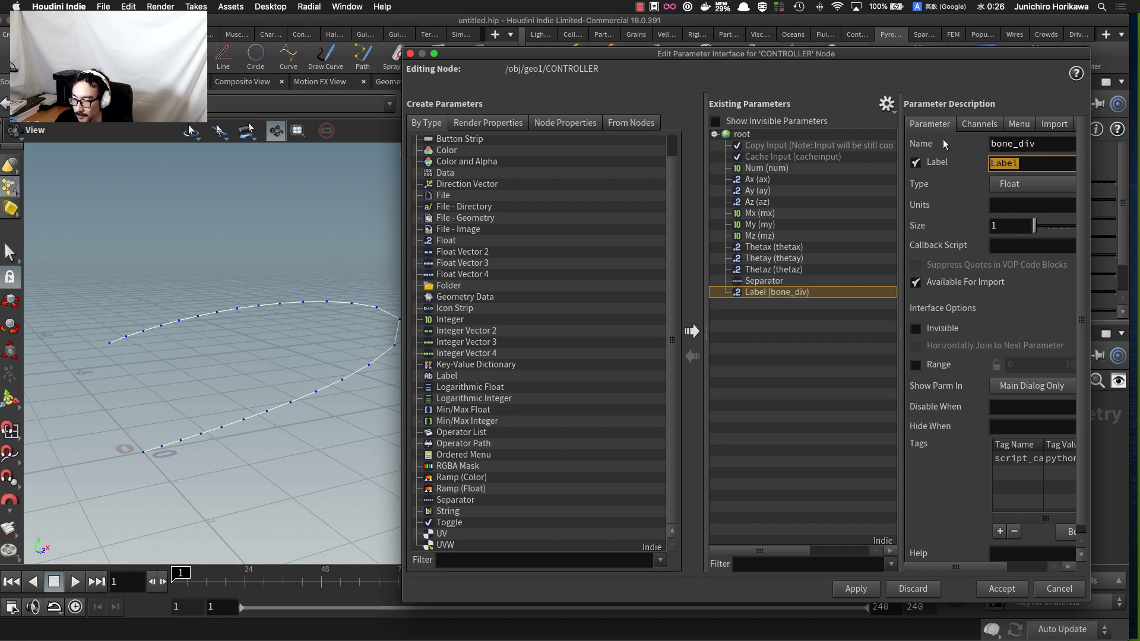
text(bone div)
key(Return)
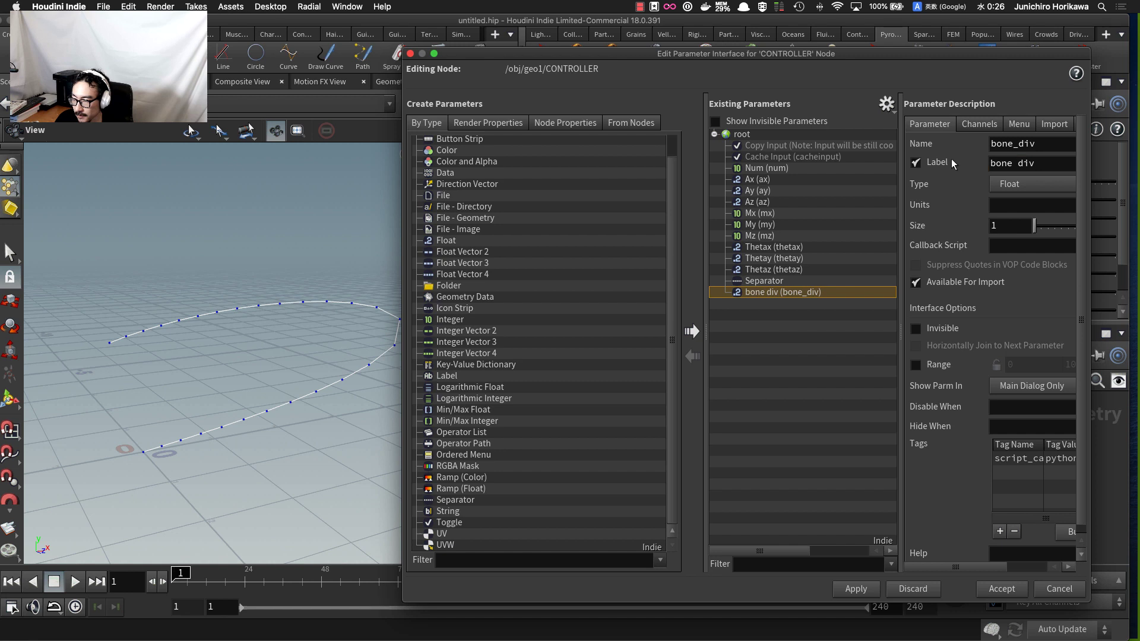
- Enable a range of 0 to 2 for bone_div, apply the changes and accept the edited interface
click(916, 365)
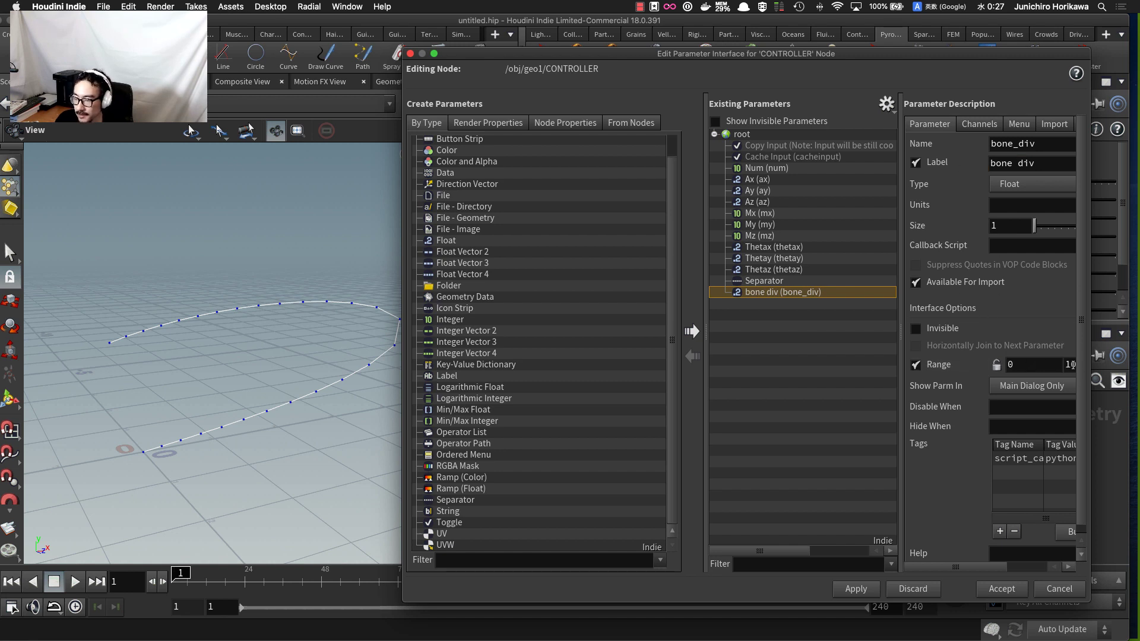
drag(1072, 365, 1042, 363)
key(BackSpace)
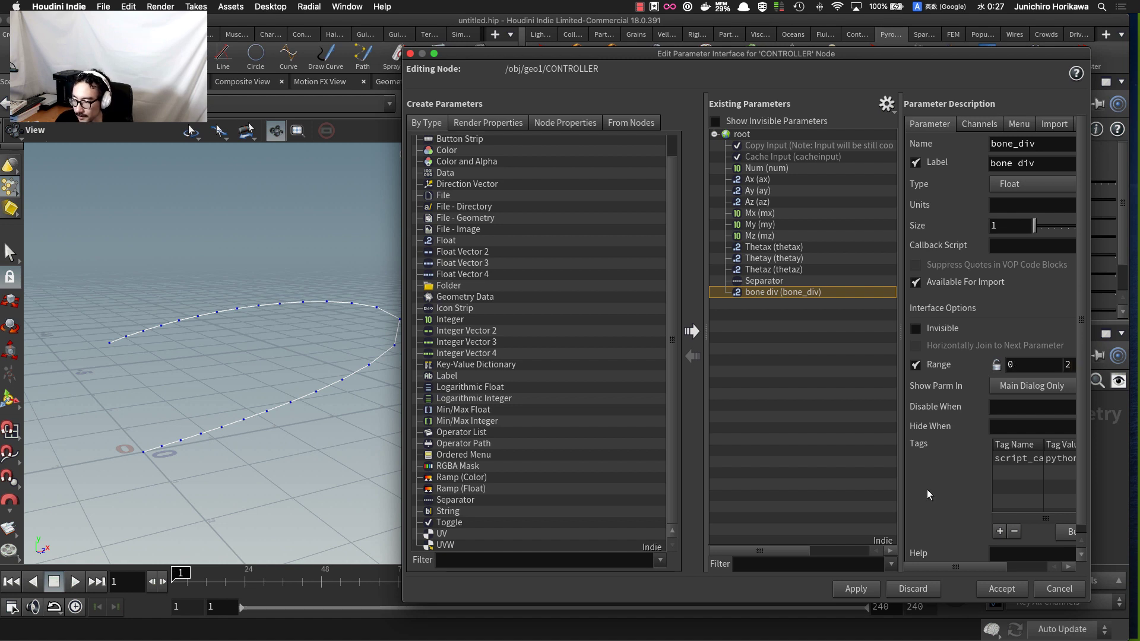
click(864, 590)
click(1015, 592)
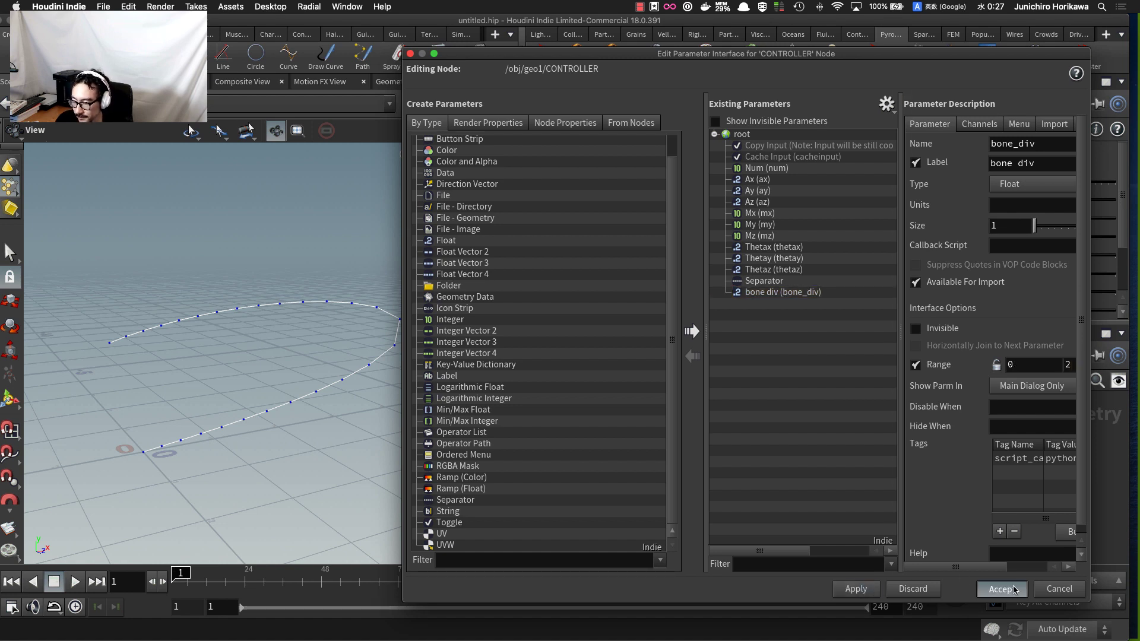
- Set CONTROLLER's bone div to 0.224 and copy the parameter for referencing
mouse_move(713, 310)
mouse_down()
mouse_move(806, 311)
mouse_move(712, 310)
mouse_up()
scroll(1105, 231, down, 4)
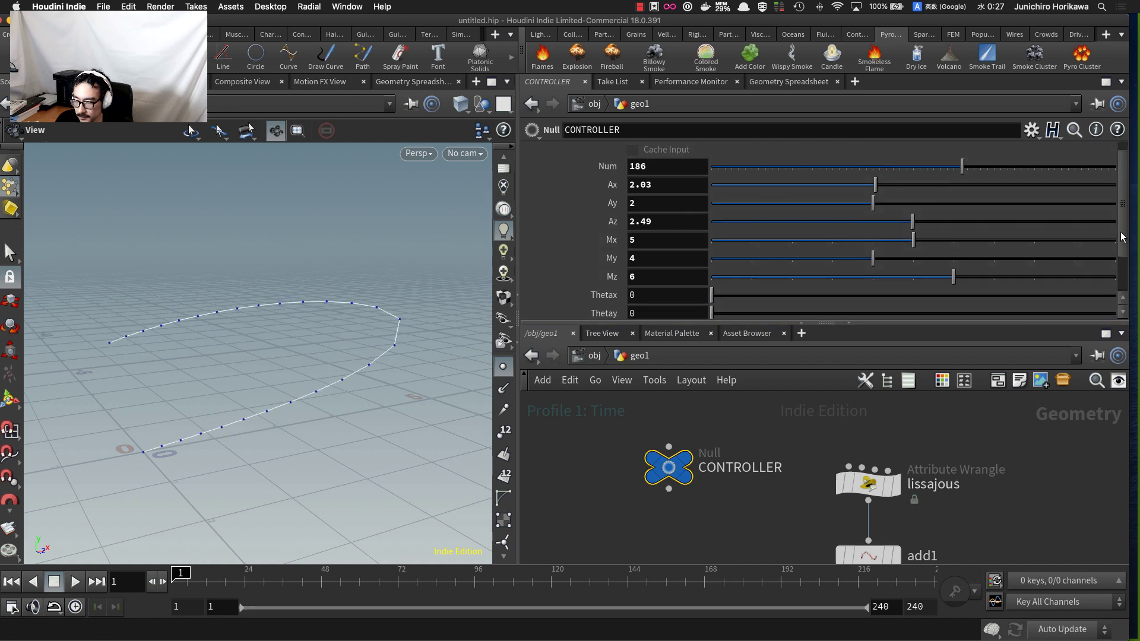
drag(713, 310, 757, 311)
click(686, 311)
right_click(685, 311)
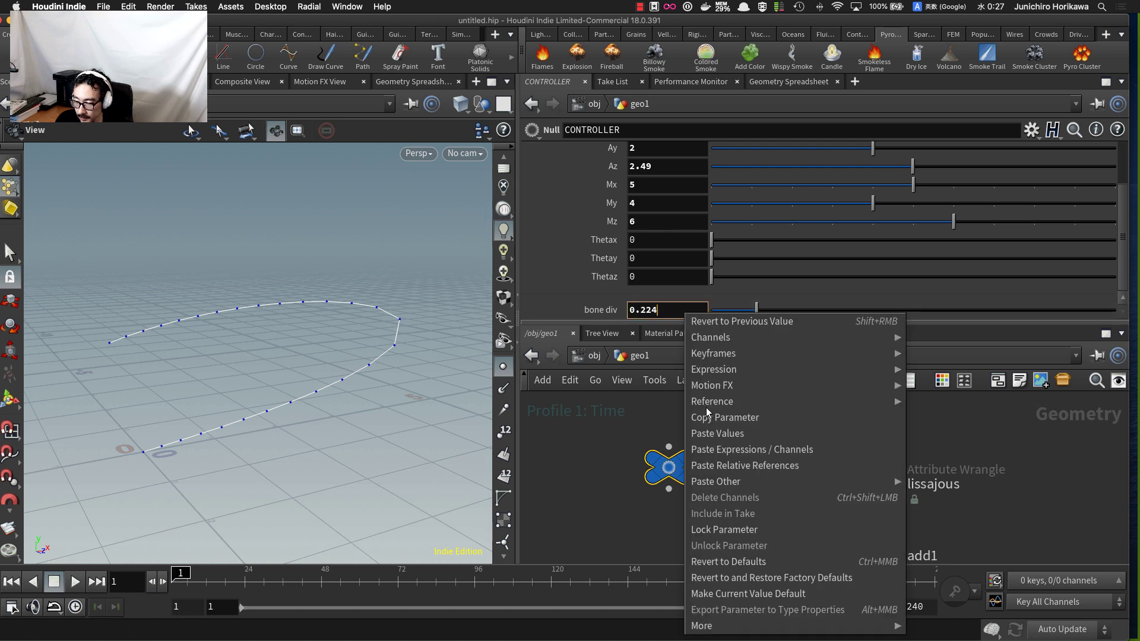
click(712, 415)
- Clear resample1's Length value and paste the copied bone div parameter there as a relative reference
scroll(740, 475, down, 6)
scroll(754, 510, up, 8)
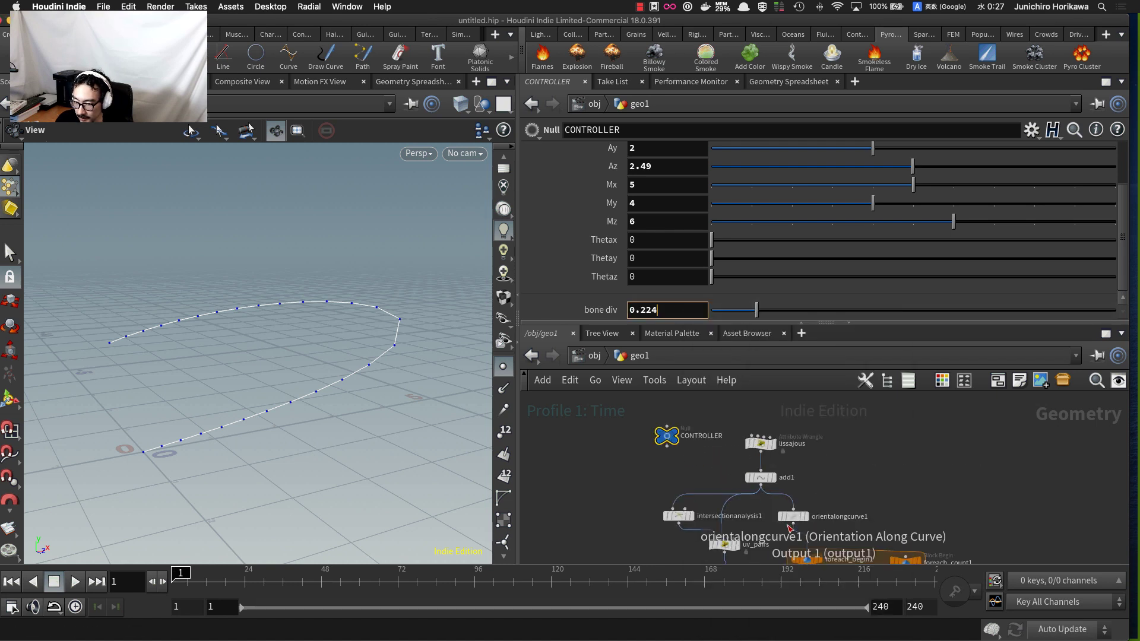
click(769, 478)
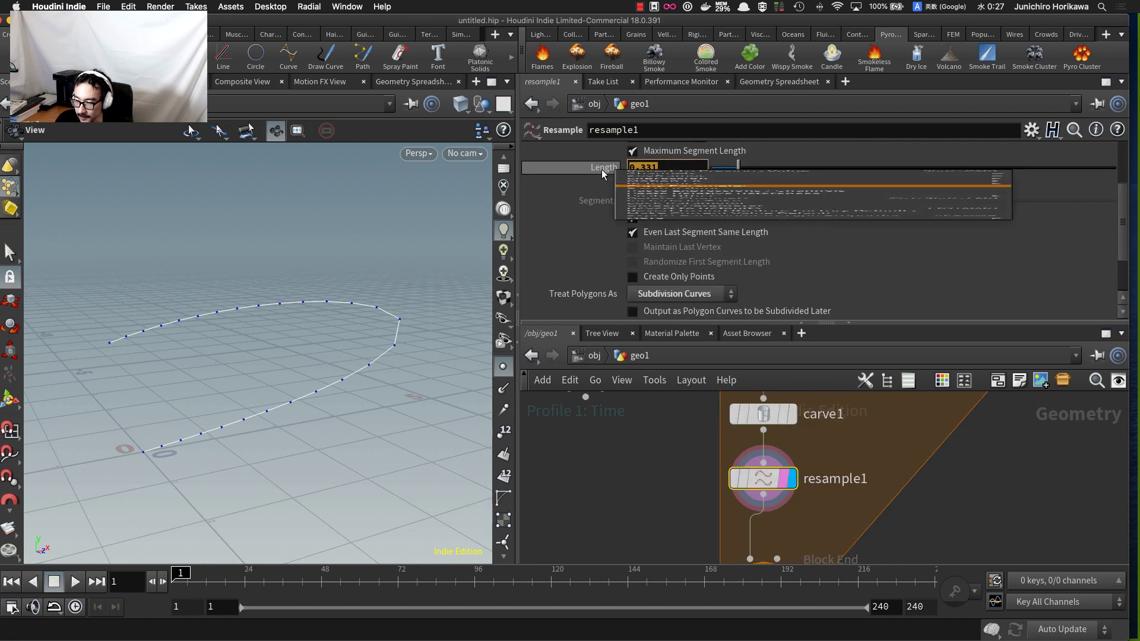
key(BackSpace)
right_click(673, 171)
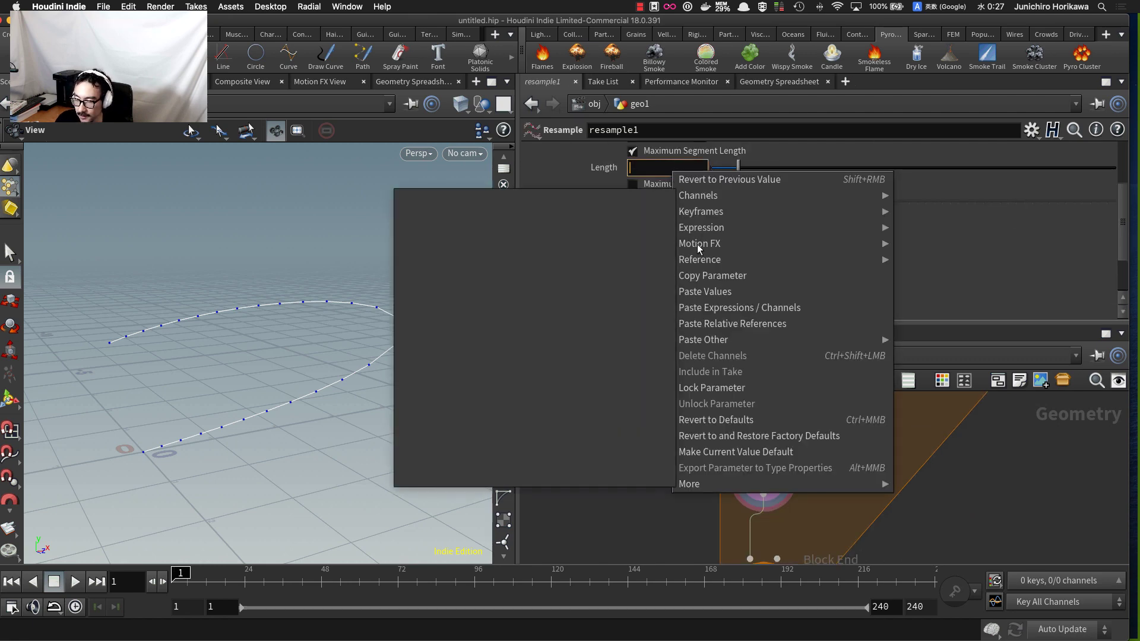
click(708, 324)
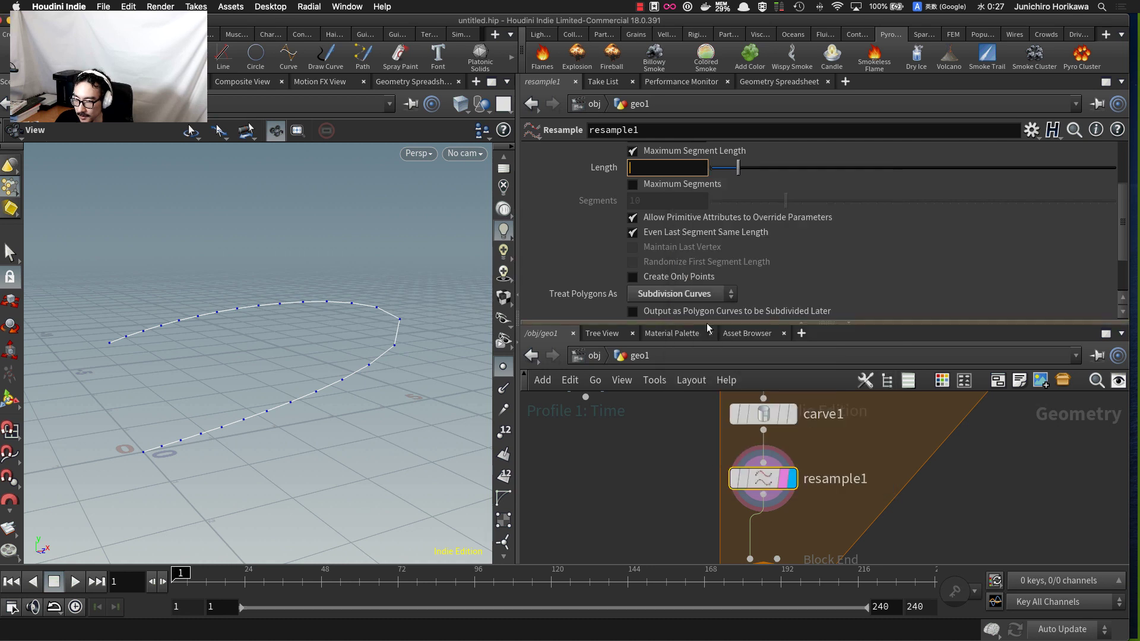
- Apply resample1's Length reference and move foreach_end1 down to widen the gap below resample1
click(640, 449)
scroll(642, 452, down, 3)
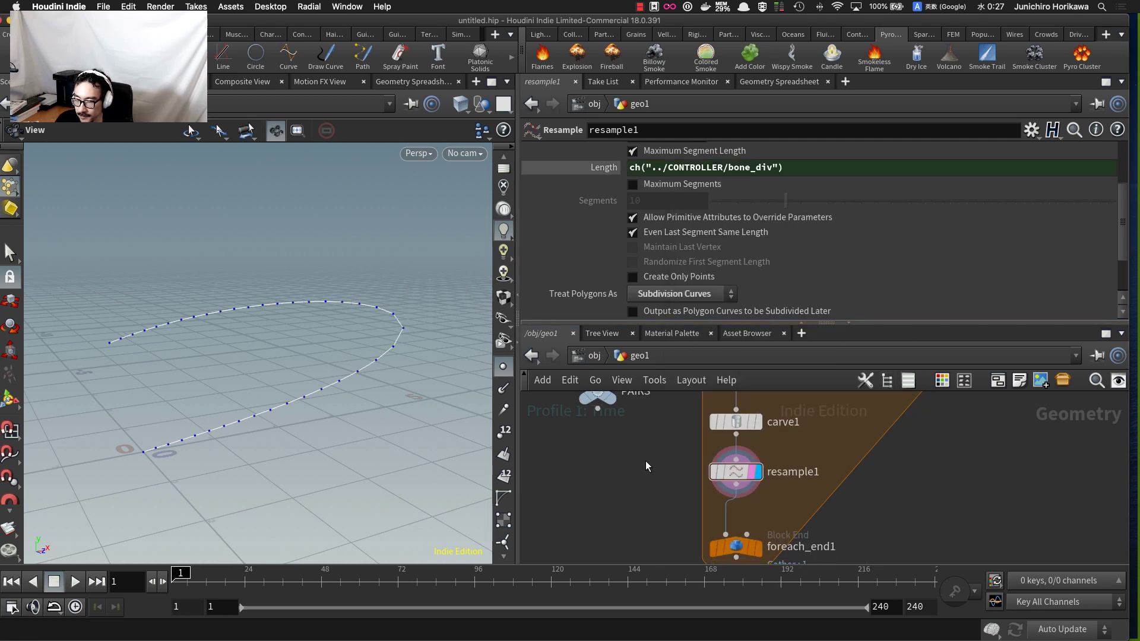
scroll(753, 505, down, 2)
middle_drag(760, 514, 768, 448)
scroll(767, 451, up, 2)
drag(750, 480, 750, 509)
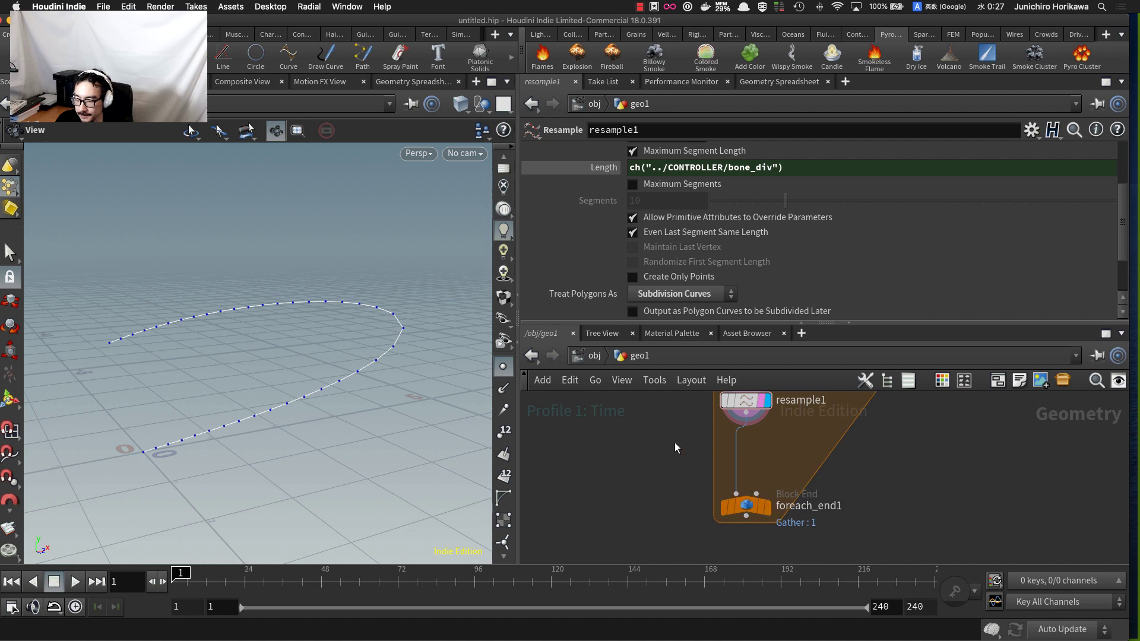
- Examine the resampled curve in the viewport and the nodes feeding the for-each loop
drag(440, 377, 366, 372)
middle_drag(366, 372, 319, 417)
right_drag(319, 417, 319, 440)
drag(318, 440, 334, 451)
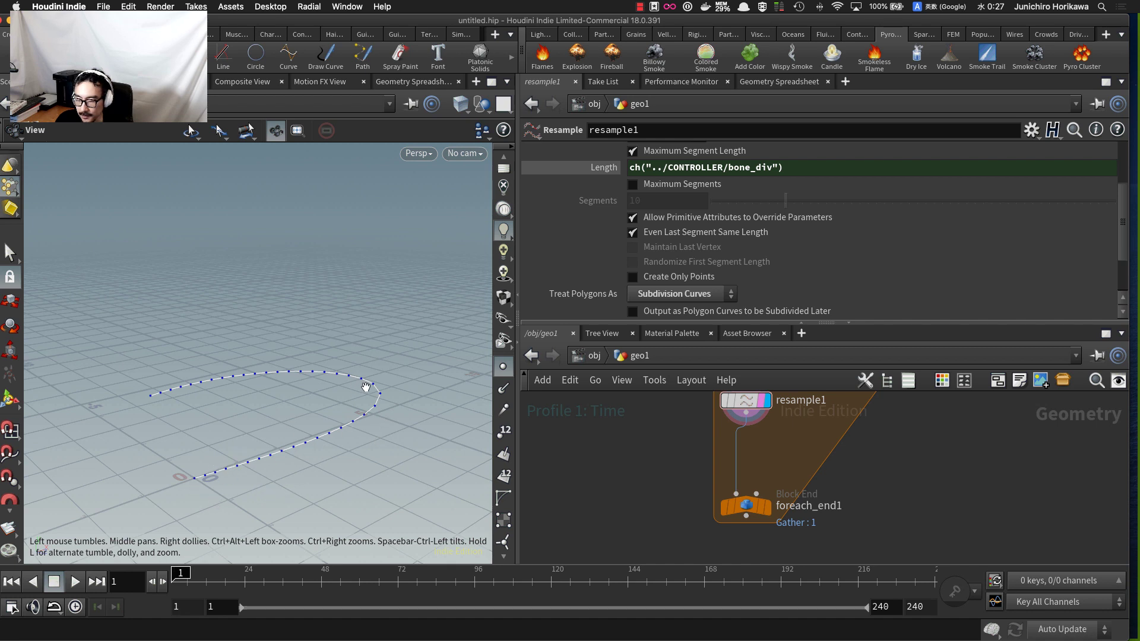
scroll(674, 484, down, 5)
scroll(674, 480, down, 3)
middle_drag(655, 471, 655, 518)
scroll(690, 457, up, 8)
drag(685, 442, 709, 446)
scroll(709, 442, up, 4)
scroll(809, 450, down, 8)
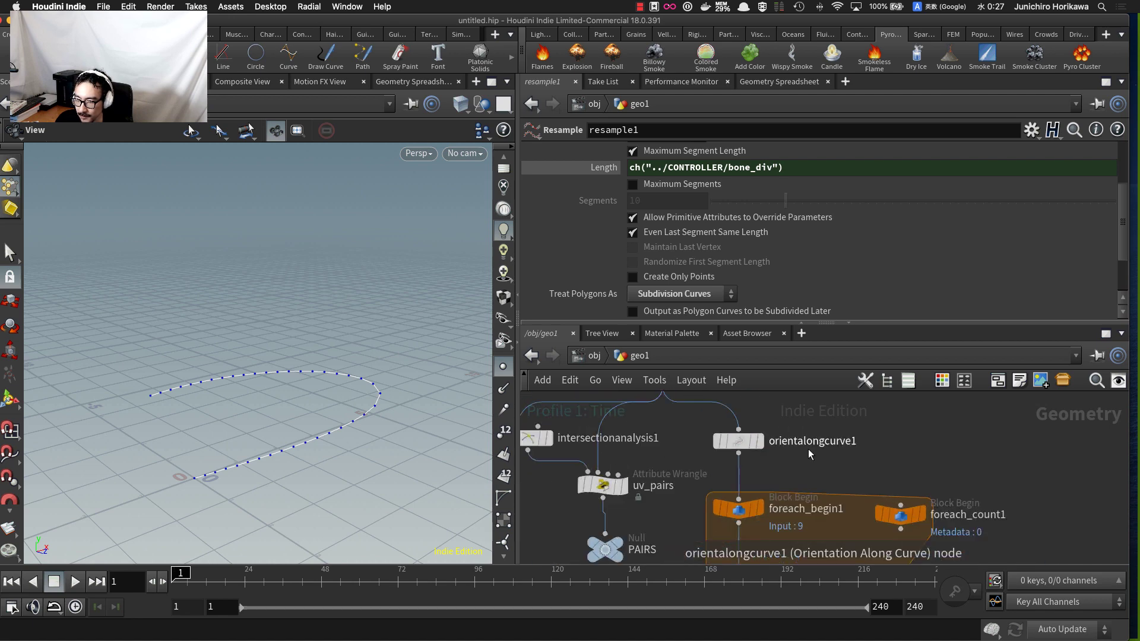
- Move foreach_end1 further down to open more space beneath resample1 inside the loop, and select it
middle_drag(822, 489, 819, 408)
drag(783, 480, 783, 501)
scroll(784, 463, up, 6)
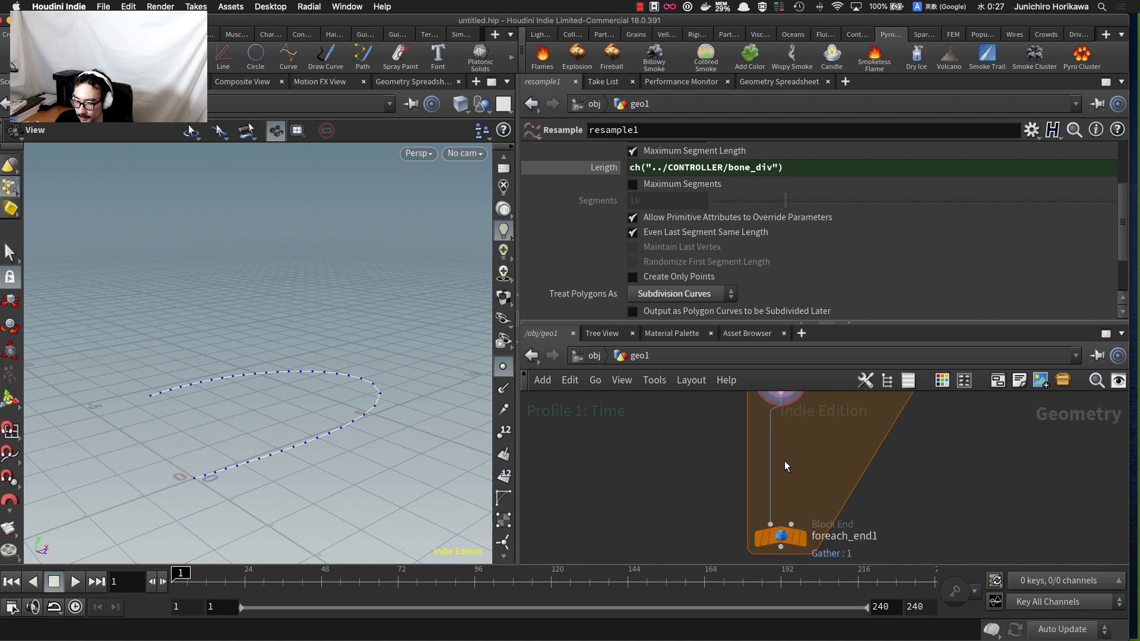
middle_drag(784, 463, 788, 492)
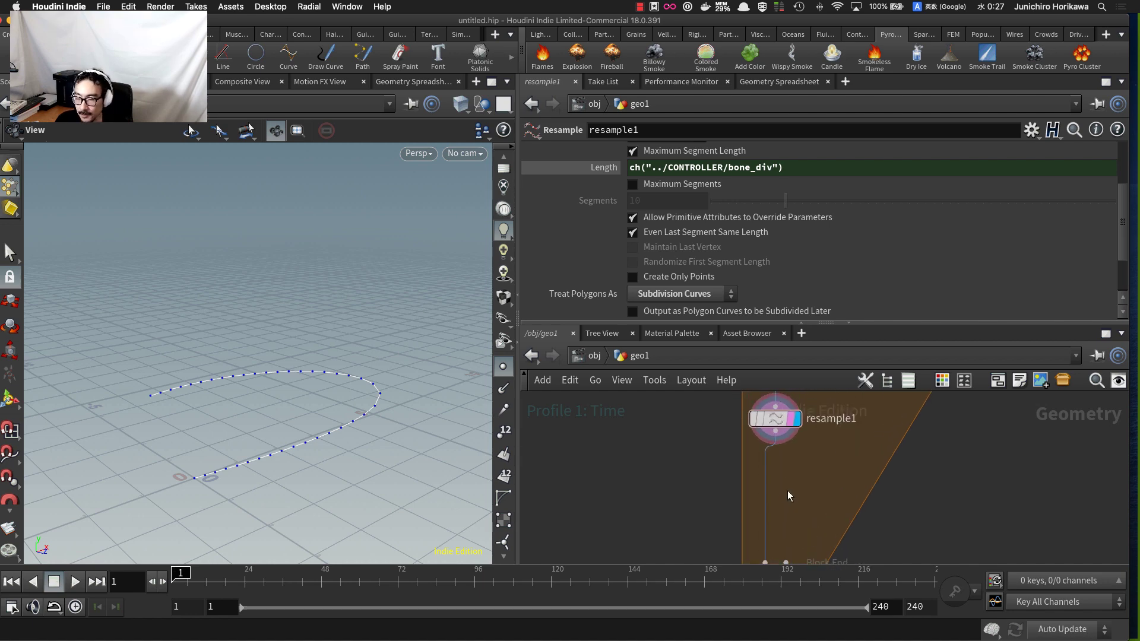
scroll(256, 476, up, 4)
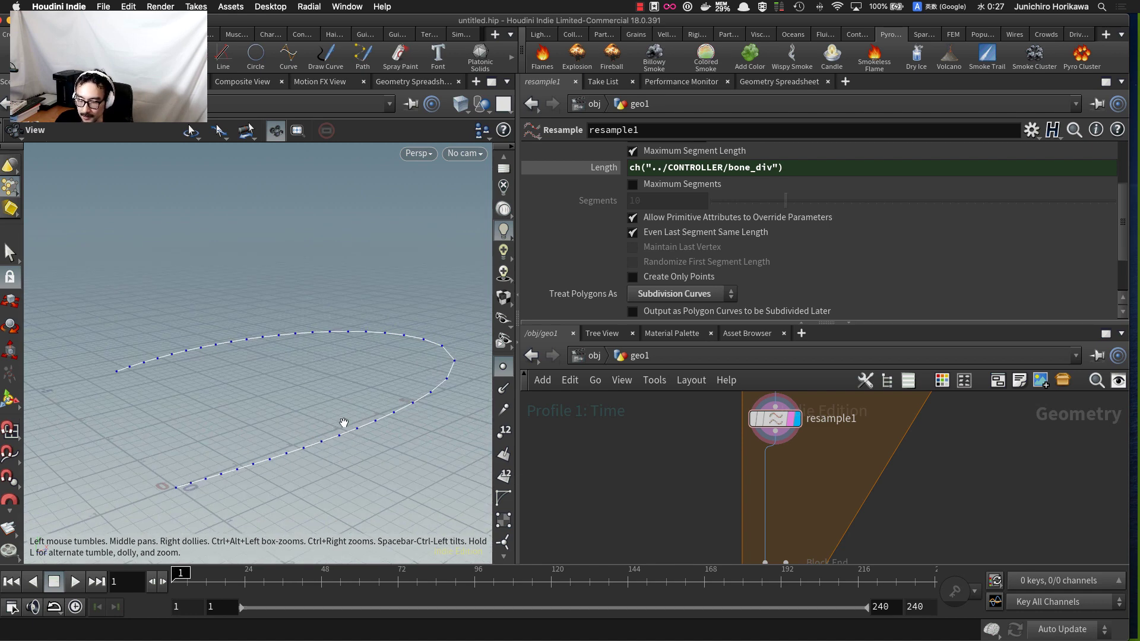
middle_drag(808, 485, 768, 482)
scroll(774, 463, up, 1)
scroll(774, 463, down, 4)
click(759, 513)
scroll(768, 482, up, 2)
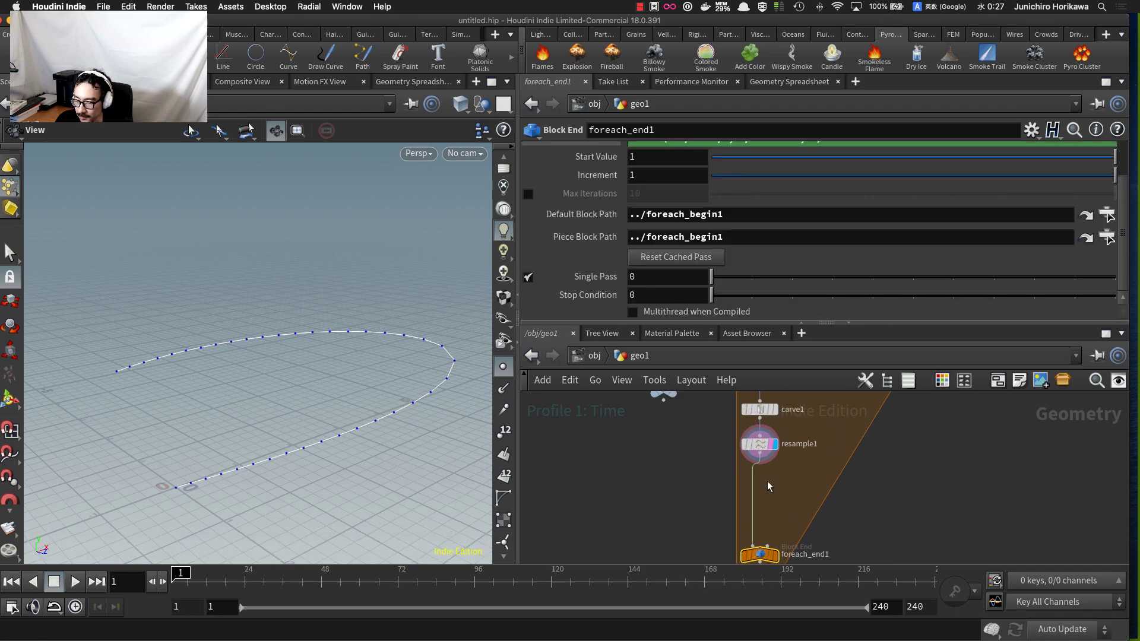
- Add a Point Wrangle between resample1 and foreach_end1 and make it the displayed node
key(Tab)
text(p)
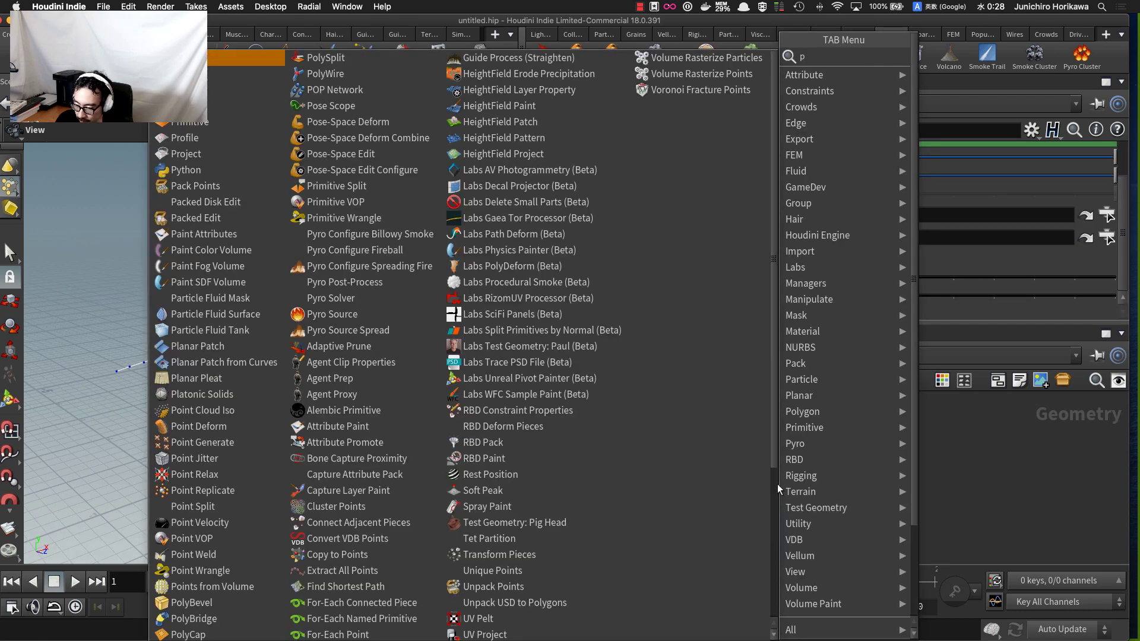
text(oint wran)
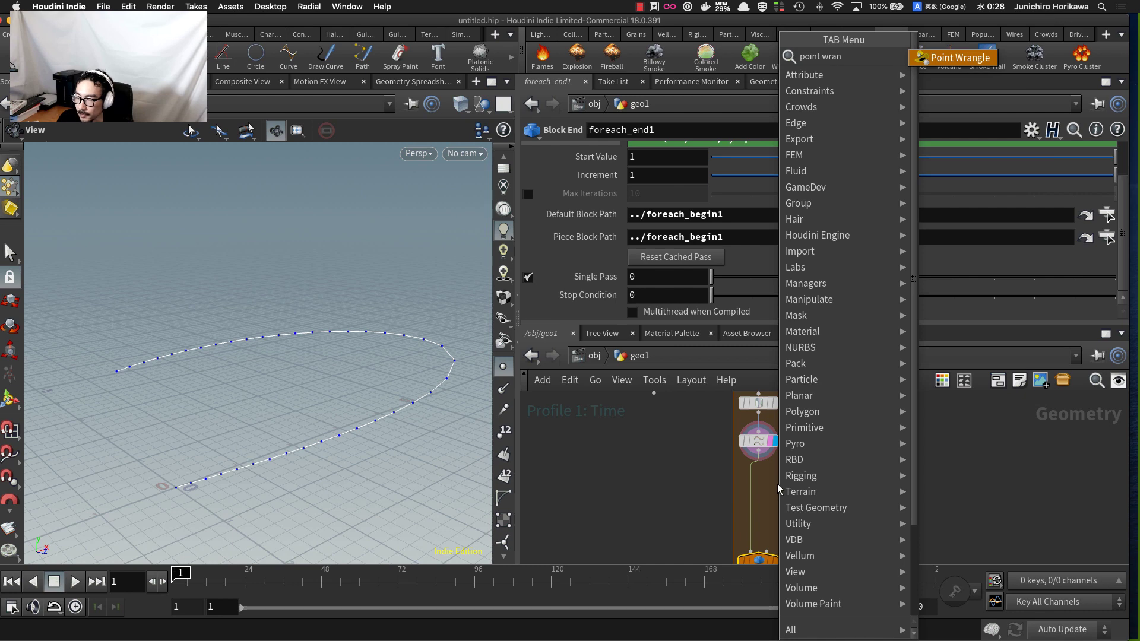
key(Return)
click(778, 484)
scroll(778, 484, up, 3)
drag(778, 484, 736, 514)
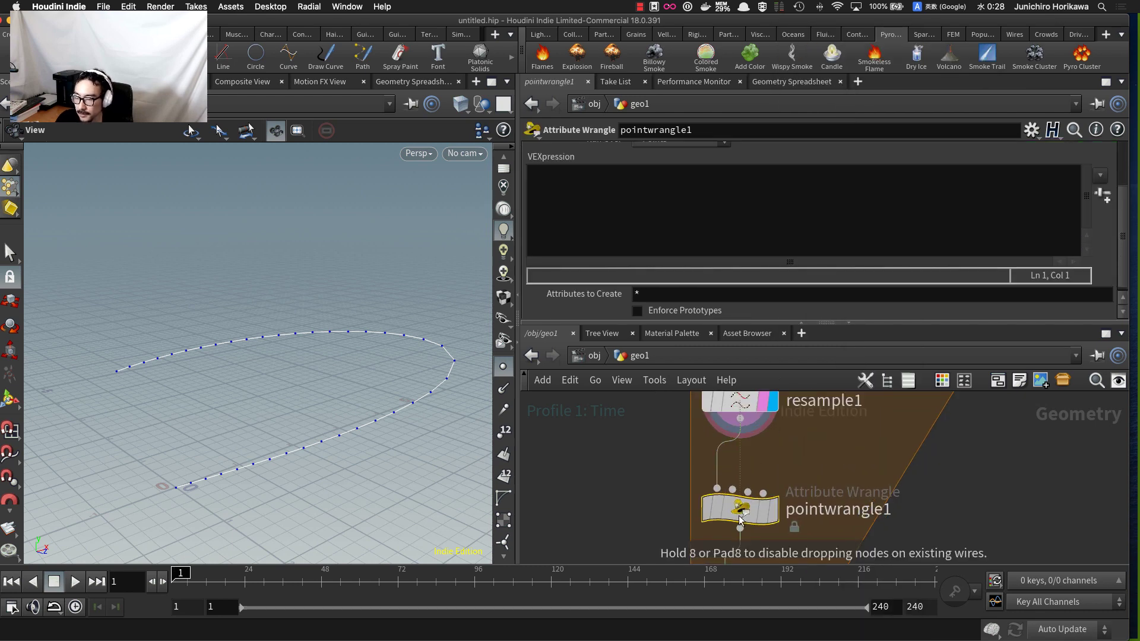
click(781, 472)
- Rename the new wrangle bone and move resample1 down closer to it
click(829, 510)
text(bone)
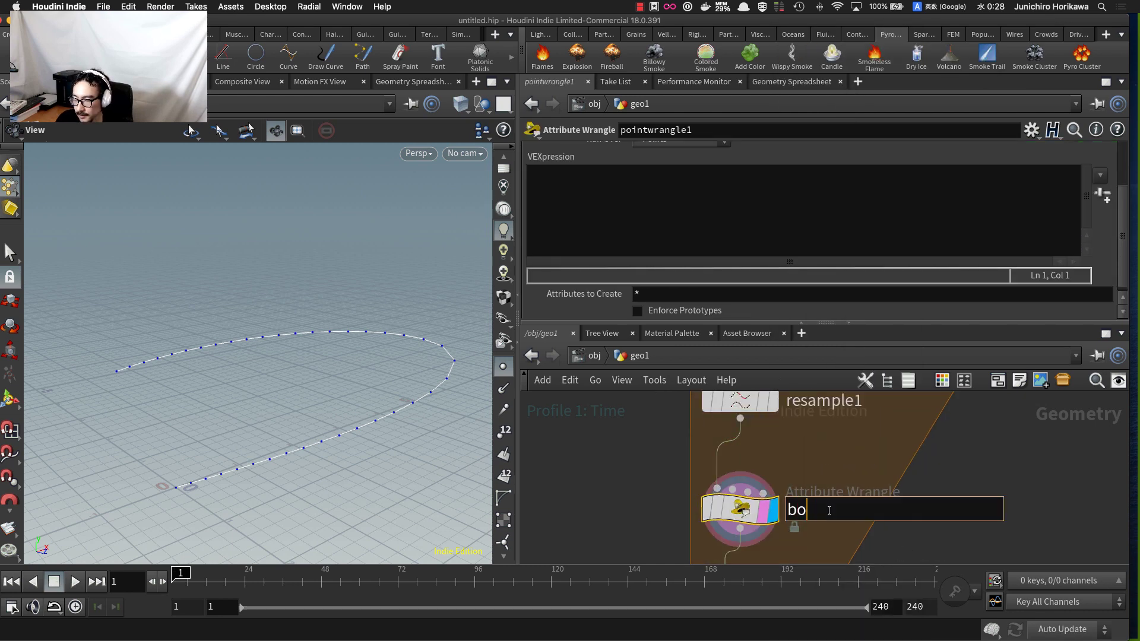
key(Return)
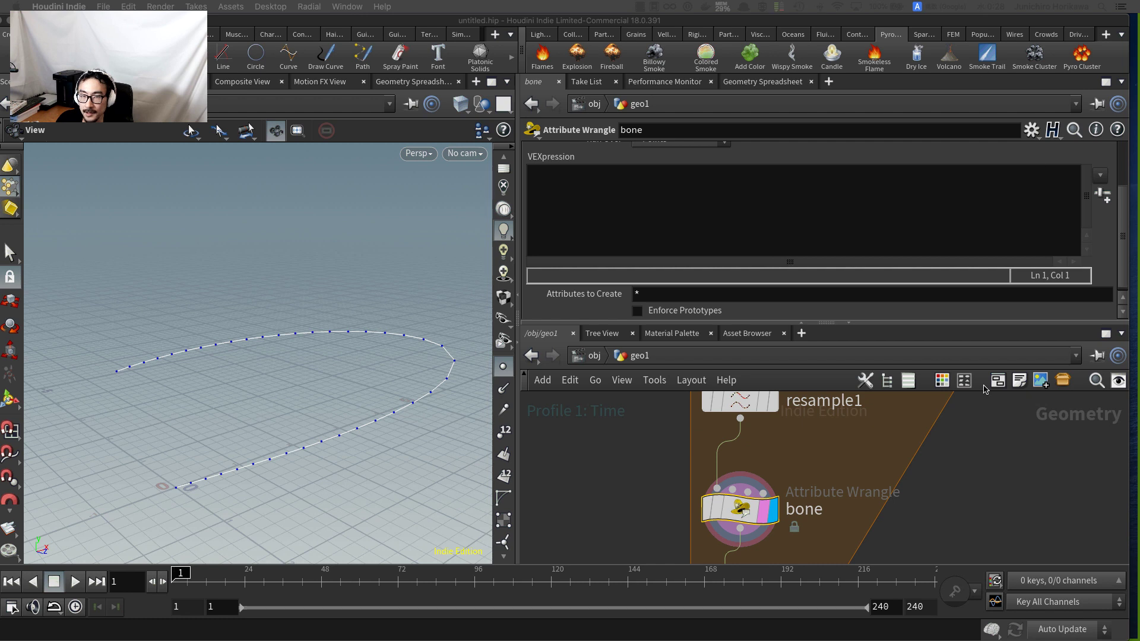
drag(747, 410, 747, 433)
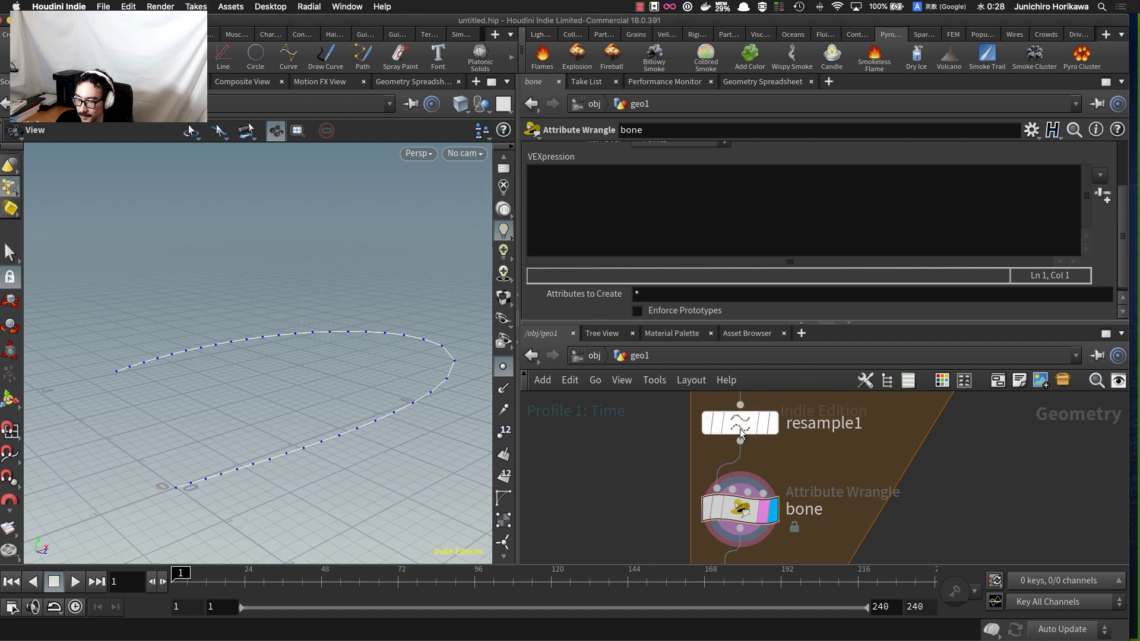
- Enlarge the parameter area and start bone's VEXpression with an int variable declaration
click(745, 212)
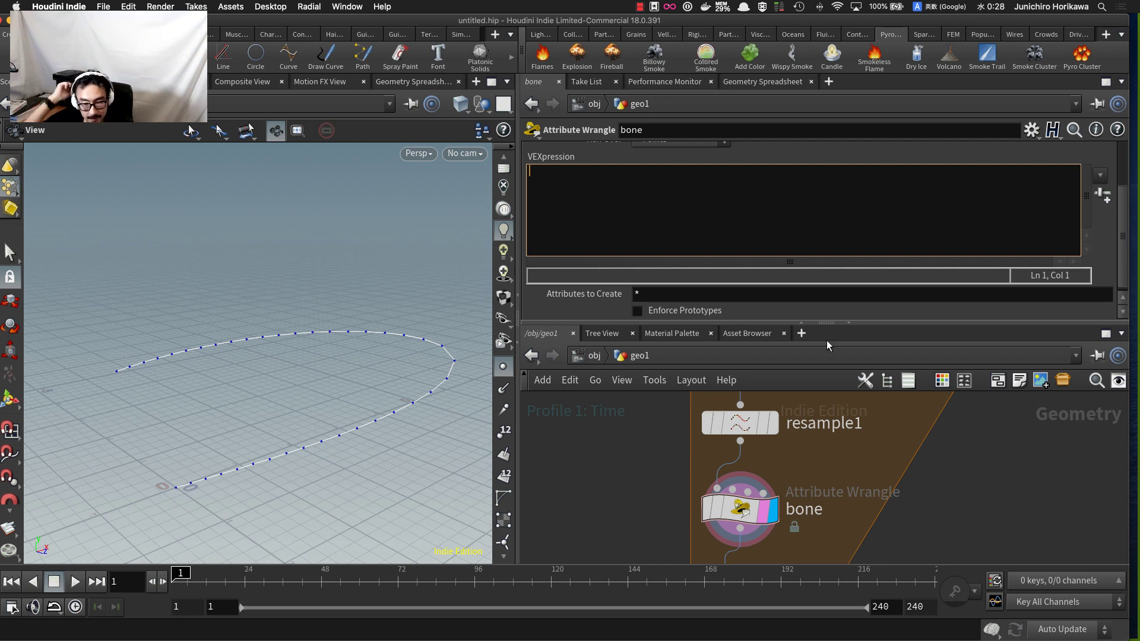
drag(884, 325, 885, 372)
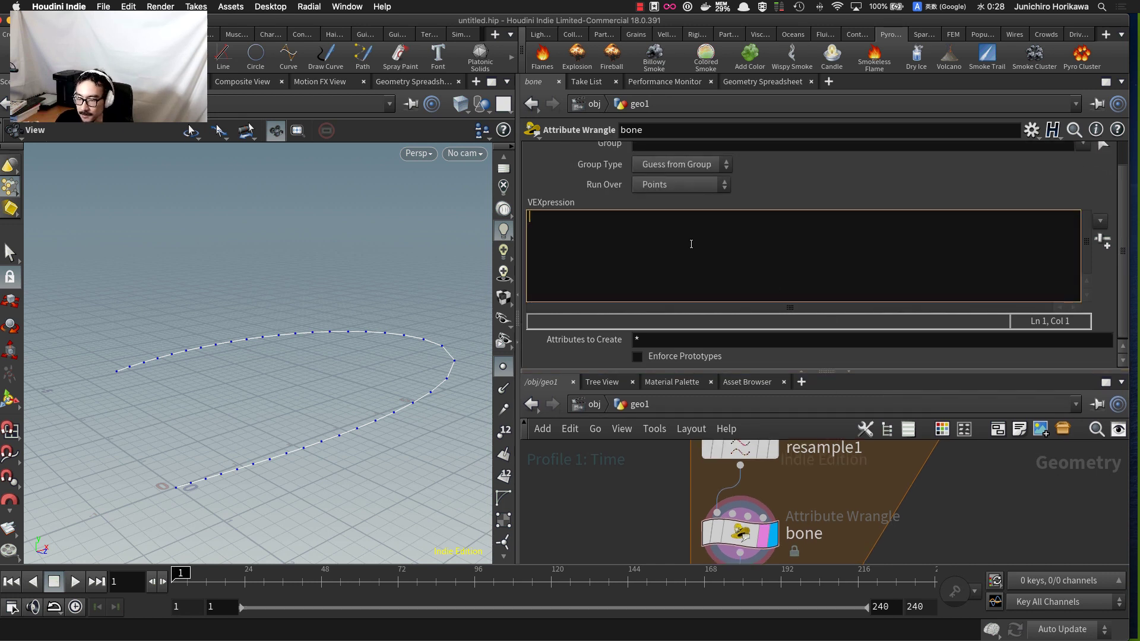
text(f)
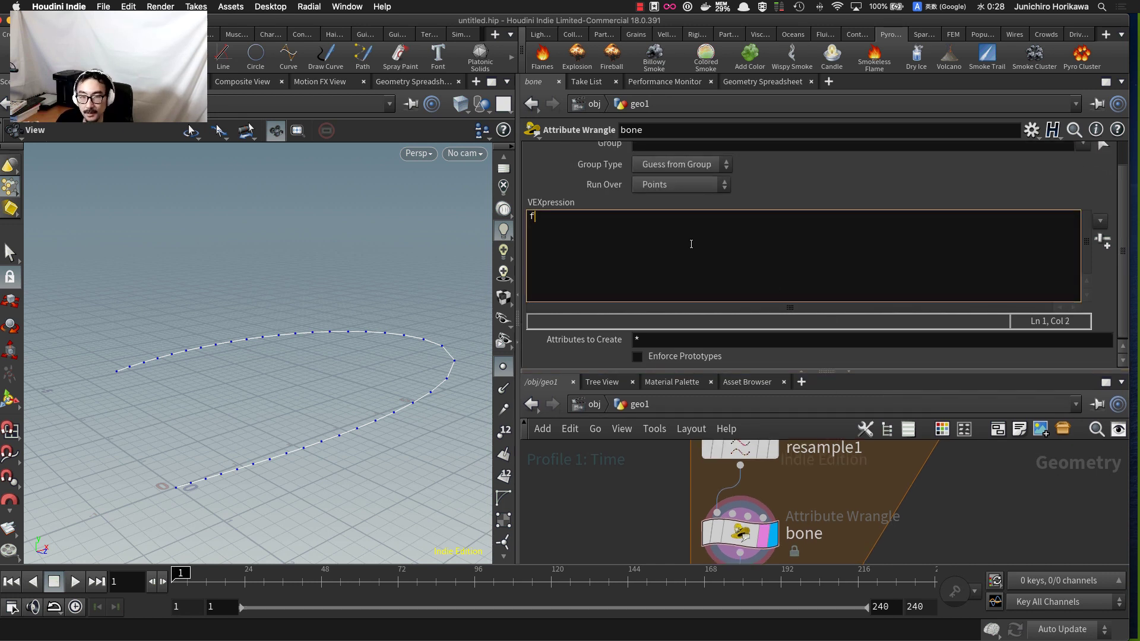
key(BackSpace)
text(fint)
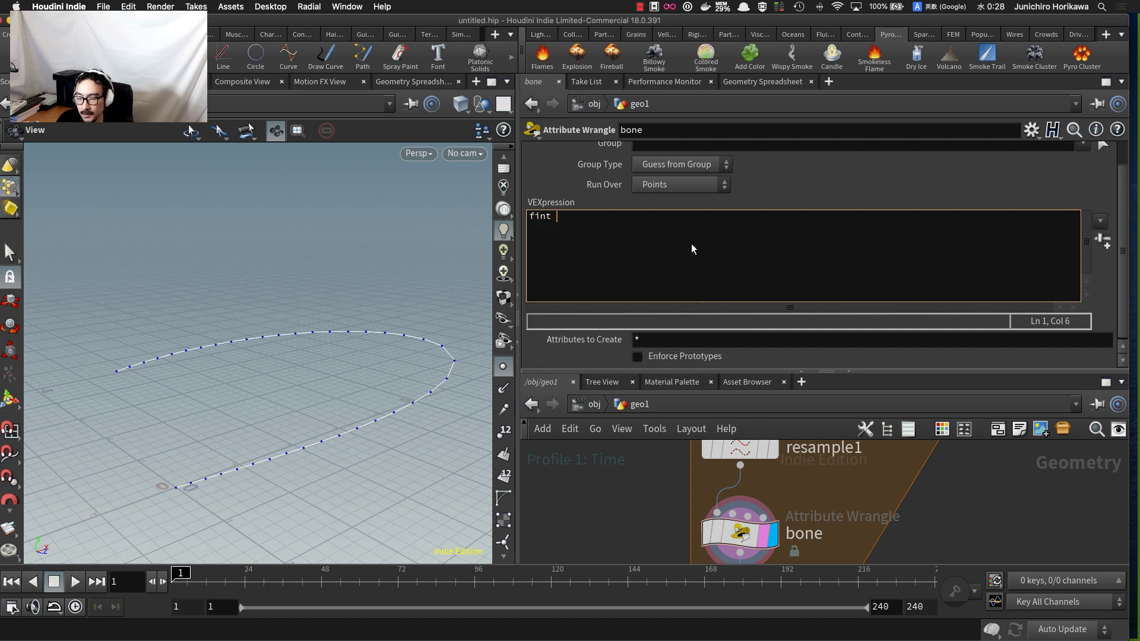
key(BackSpace)
key(BackSpace)
key(BackSpace)
text(int =)
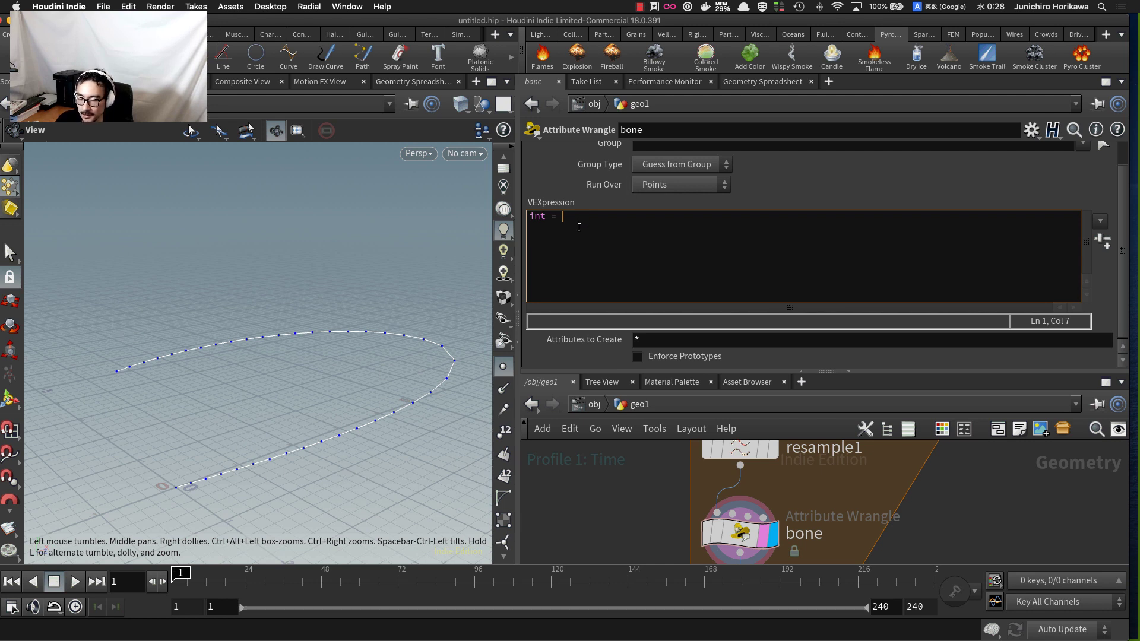
key(BackSpace)
key(BackSpace)
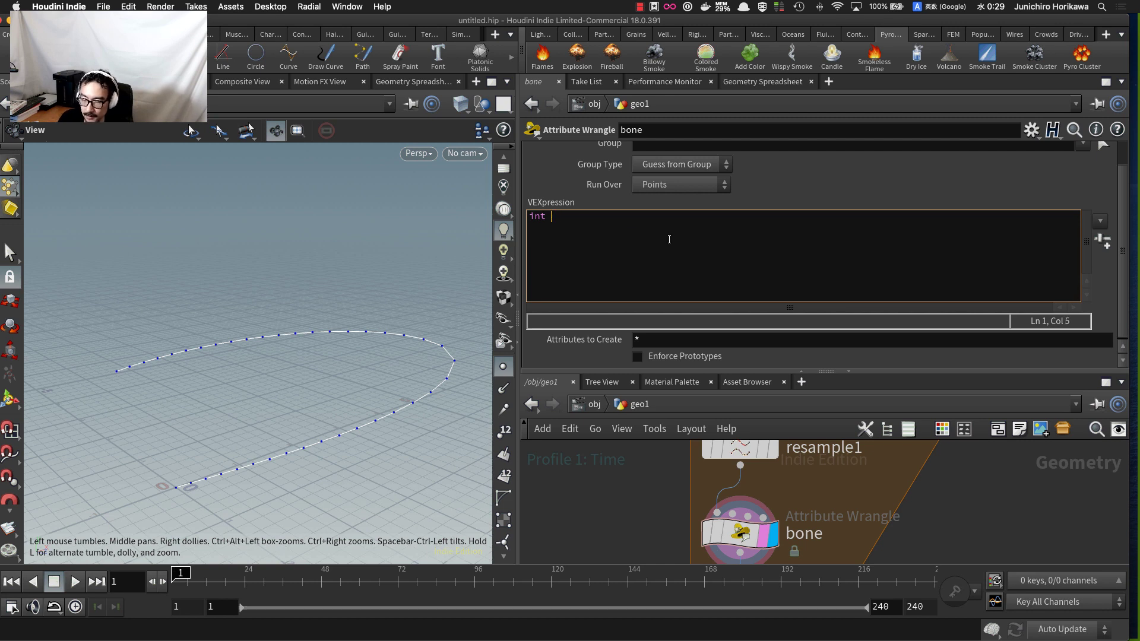
- Complete the first VEX line as int twistnum = chi("twistnum"); and start a new line
text(tw)
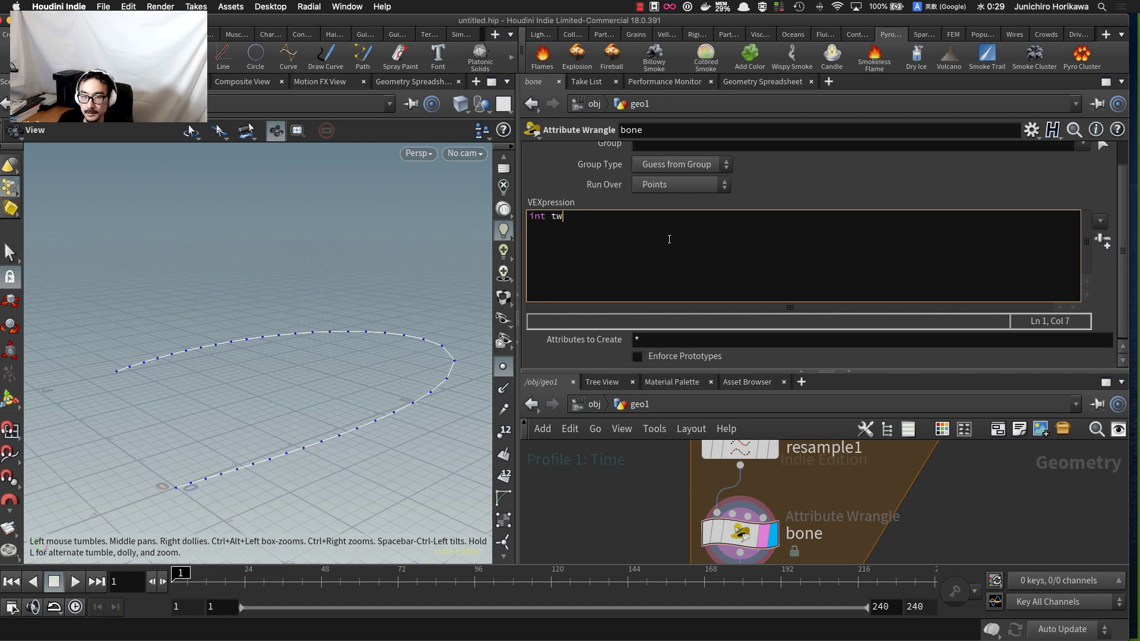
text(istnum = )
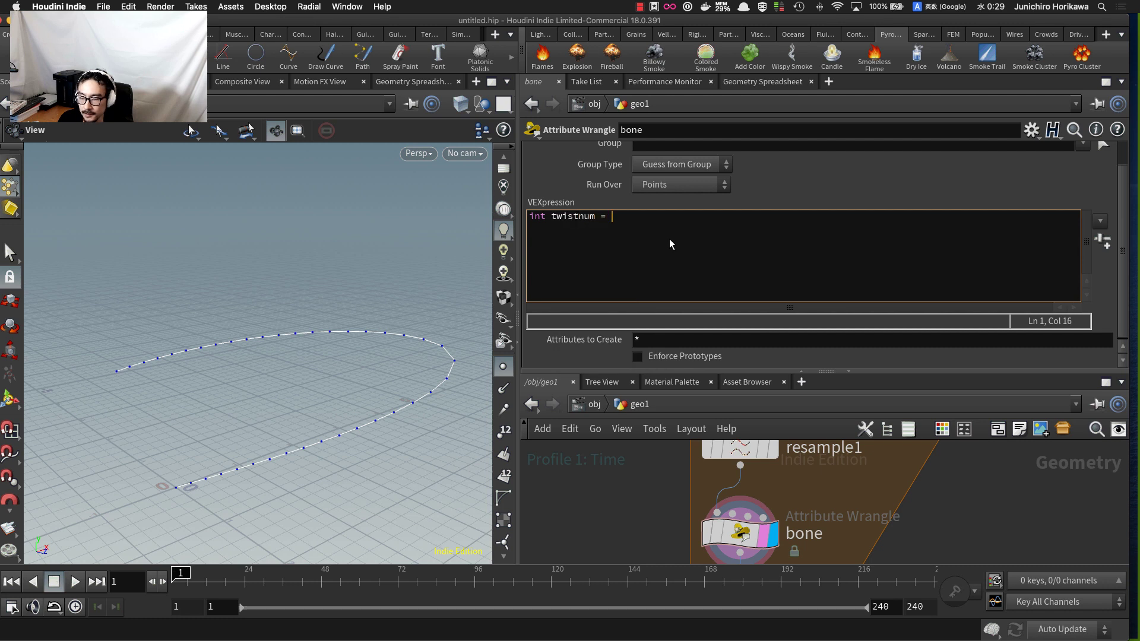
text(chi(")
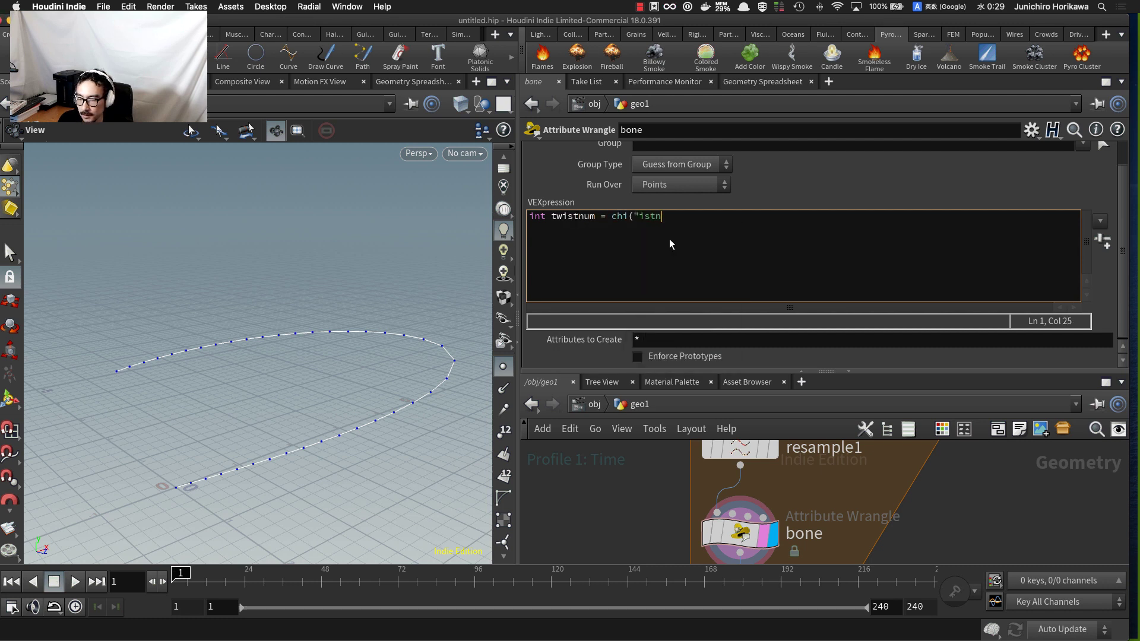
text(ist)
key(BackSpace)
key(BackSpace)
key(BackSpace)
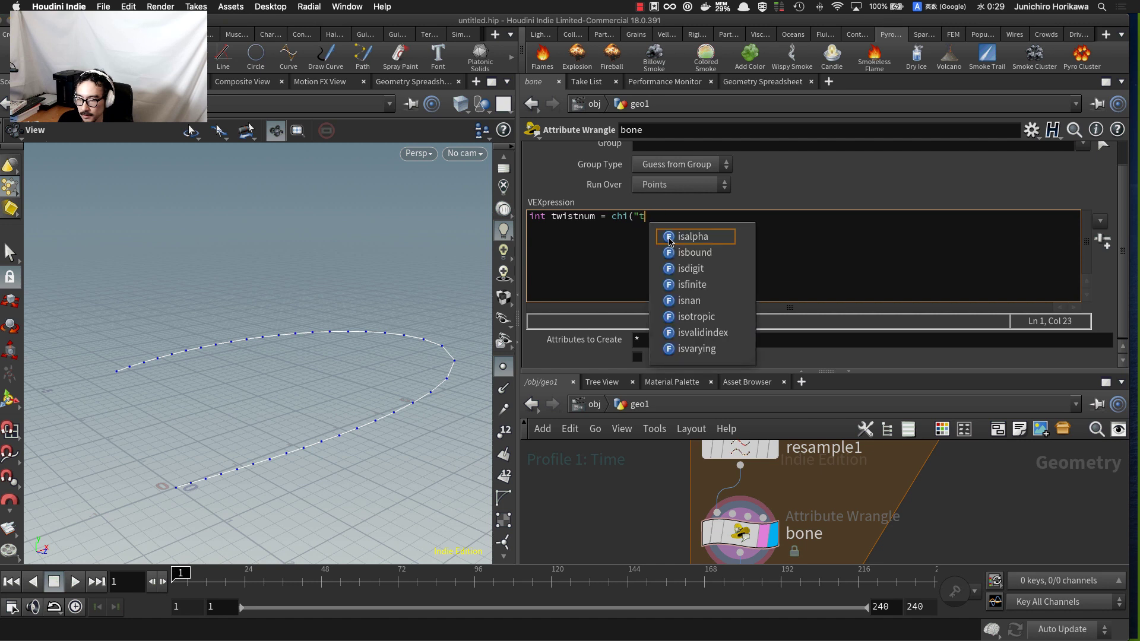
text(twistnum");)
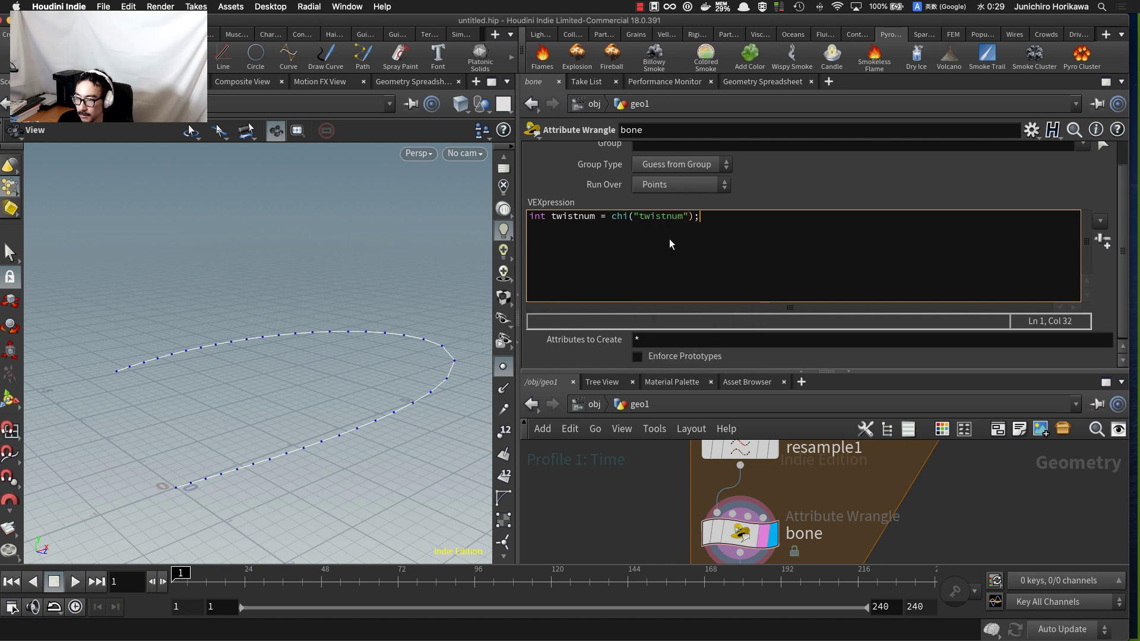
key(Return)
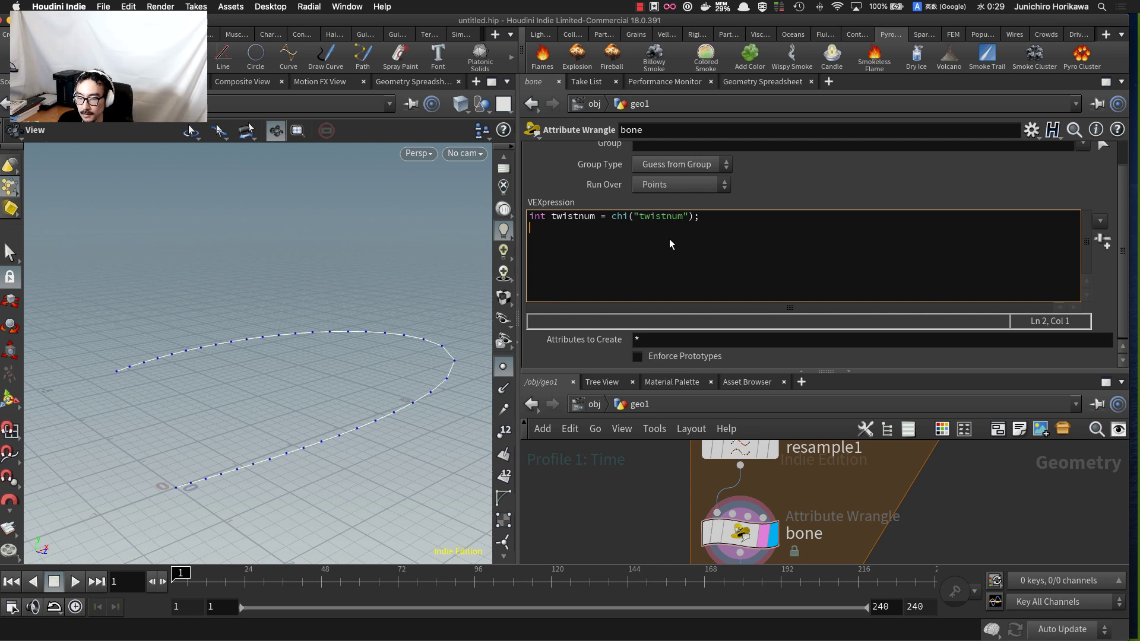
- Write the second VEX line as float bonelen = chf("bone_len");
text(fl)
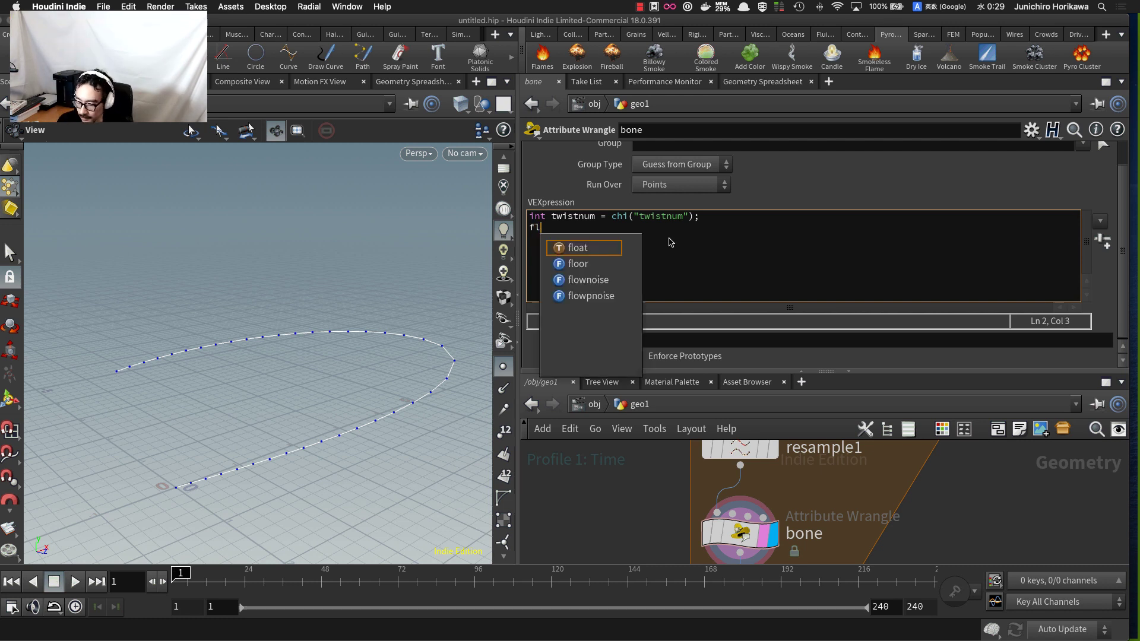
text(oat)
key(BackSpace)
key(BackSpace)
key(BackSpace)
key(BackSpace)
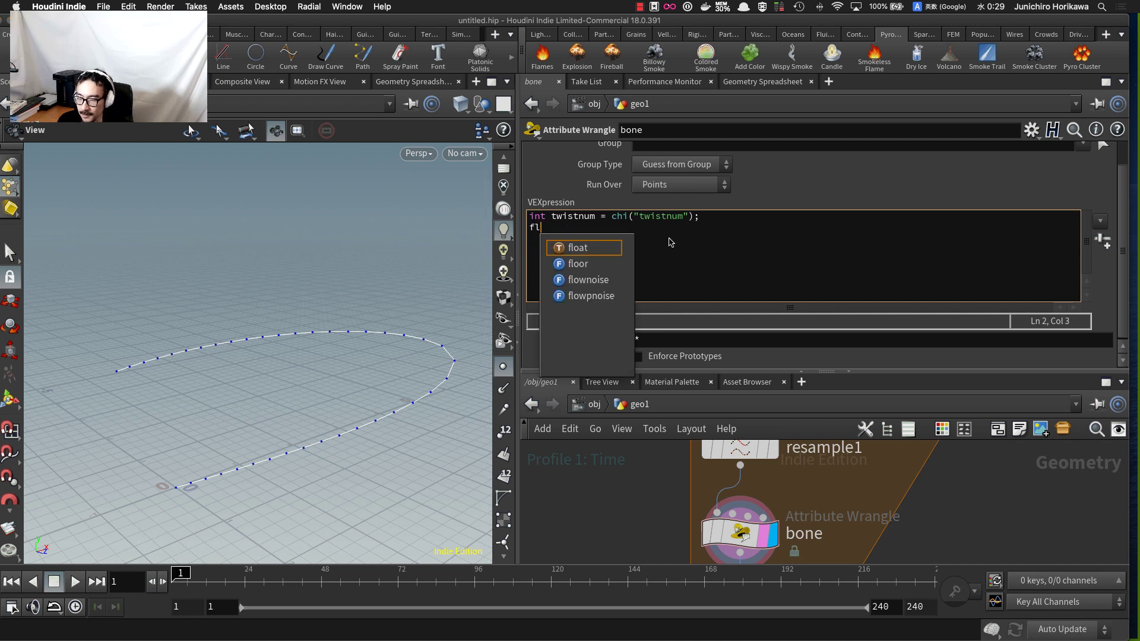
key(BackSpace)
text(loat)
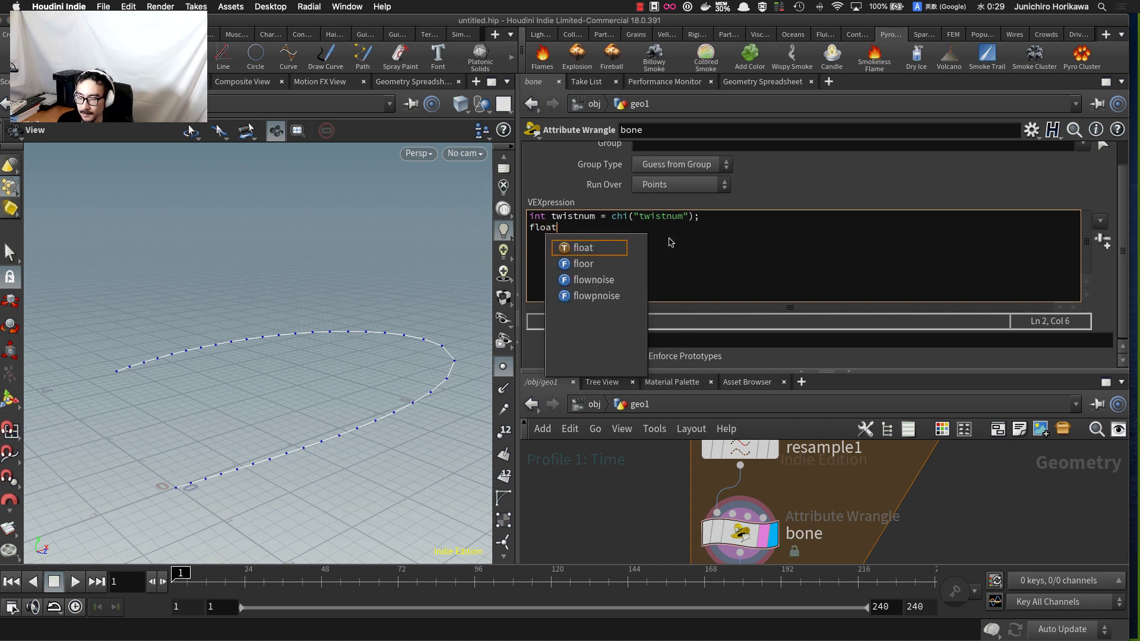
text( =)
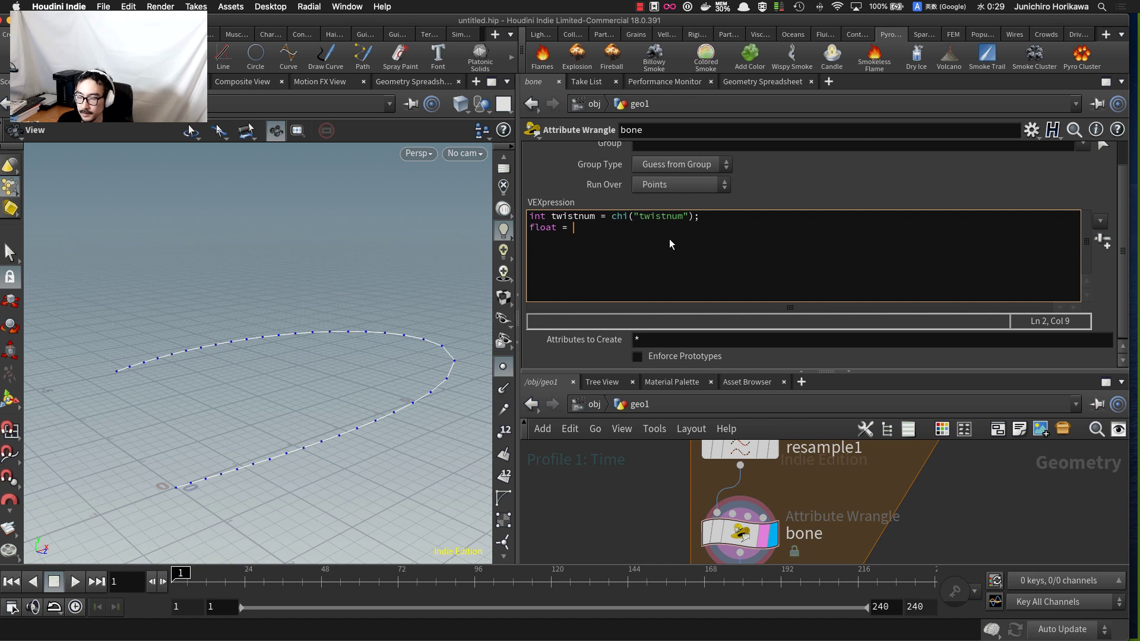
key(BackSpace)
key(BackSpace)
text(len)
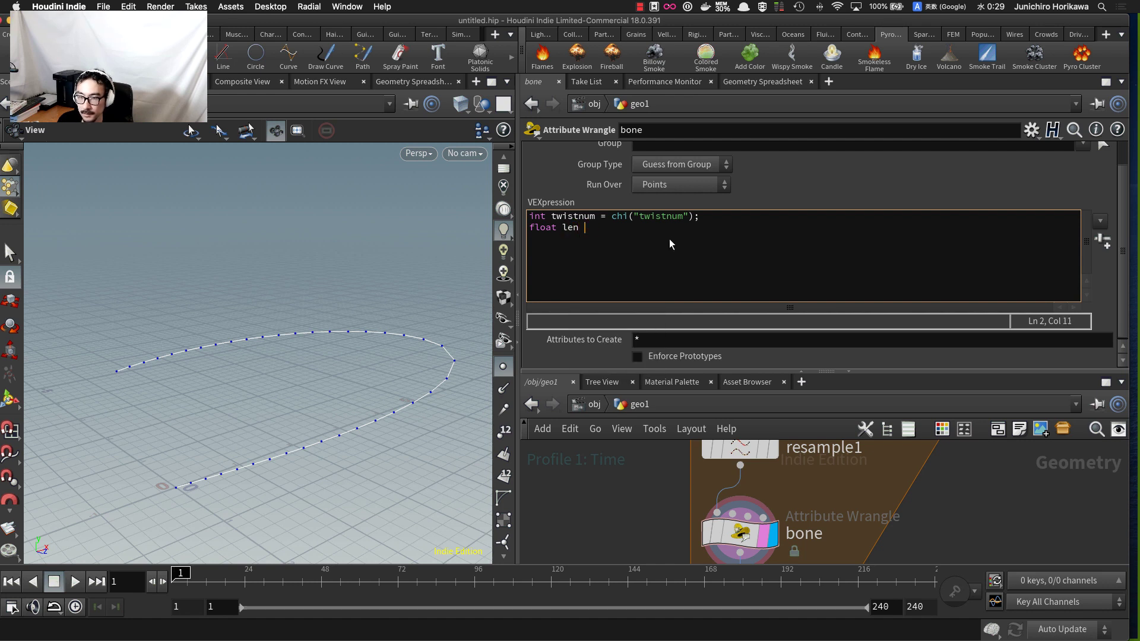
key(BackSpace)
key(BackSpace)
key(BackSpace)
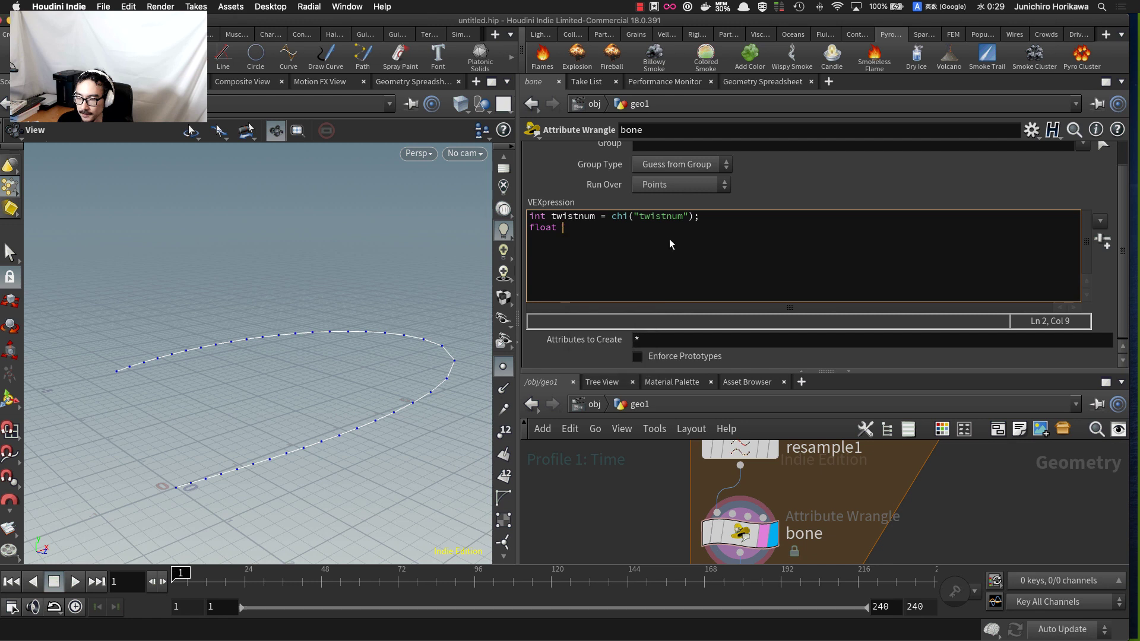
text(bonelen = h)
key(BackSpace)
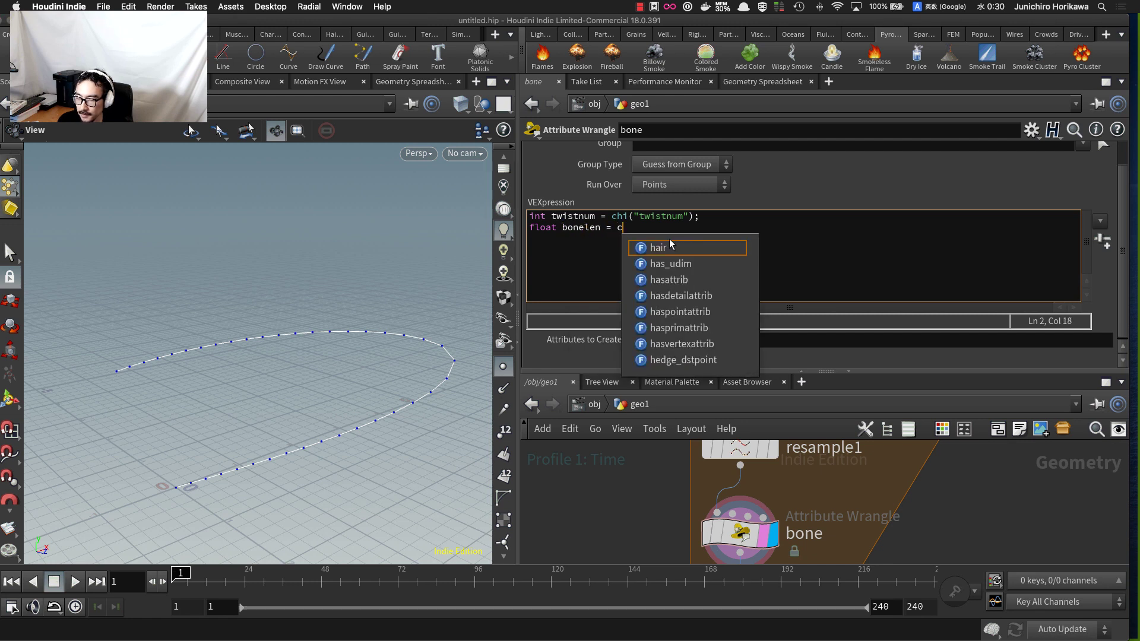
text(chf("bone)
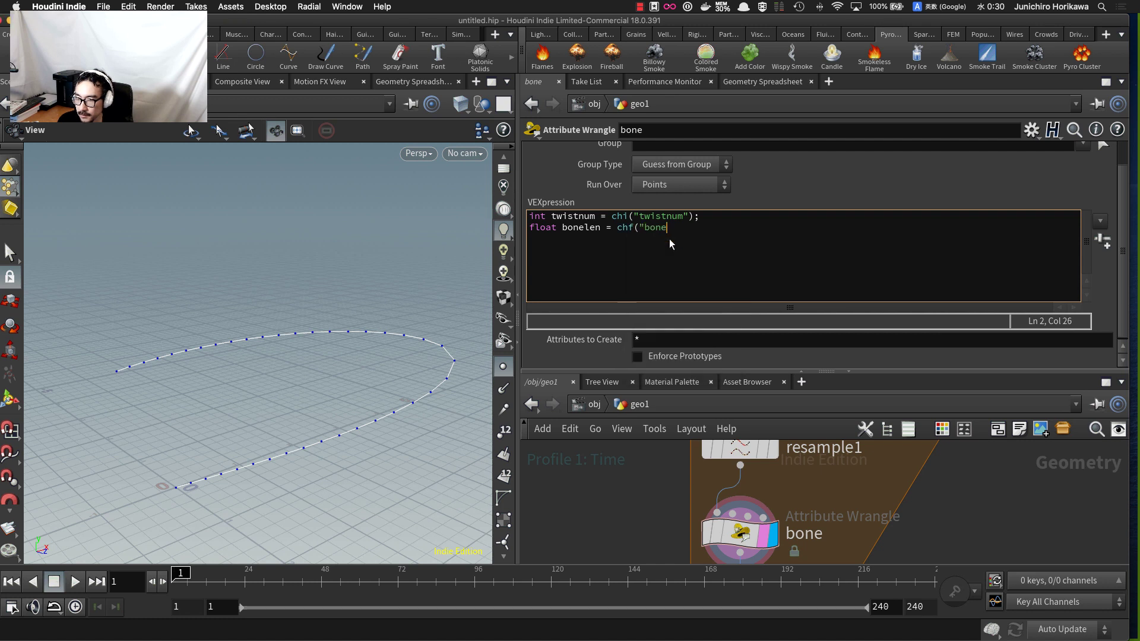
text(_len")
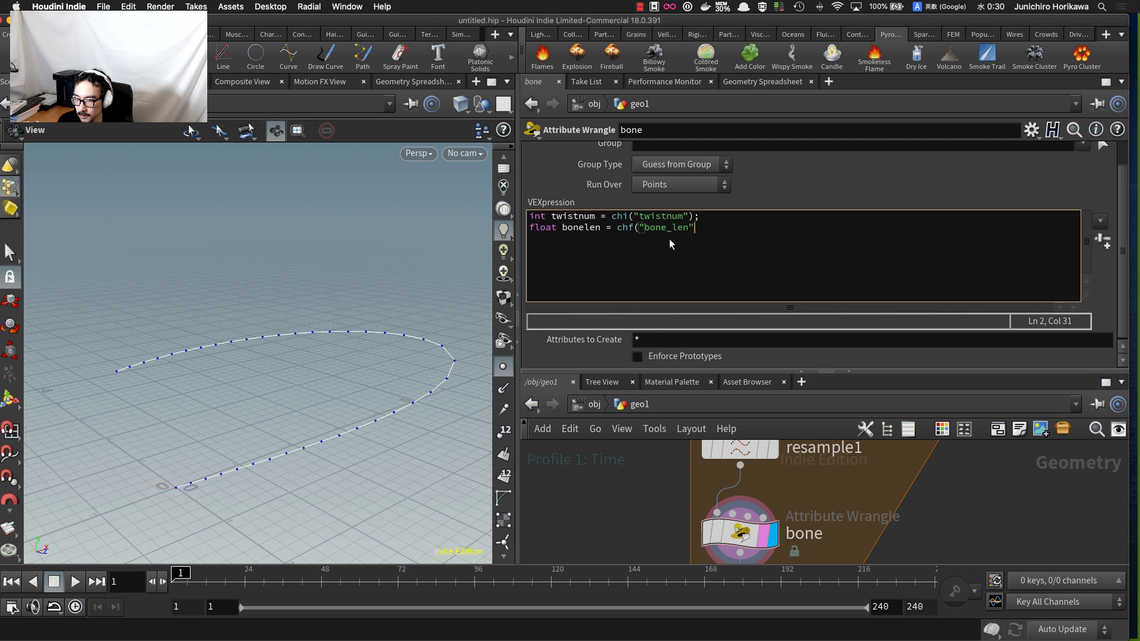
text();)
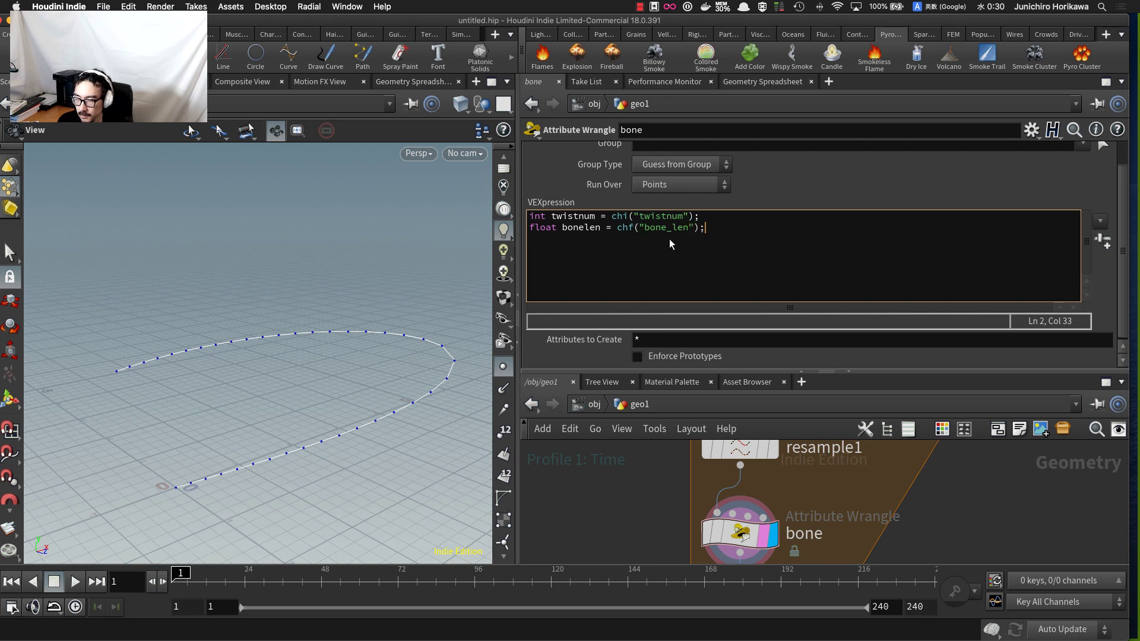
- Change the channel name in the first VEX line to twist_num and start a new third line
key(Up)
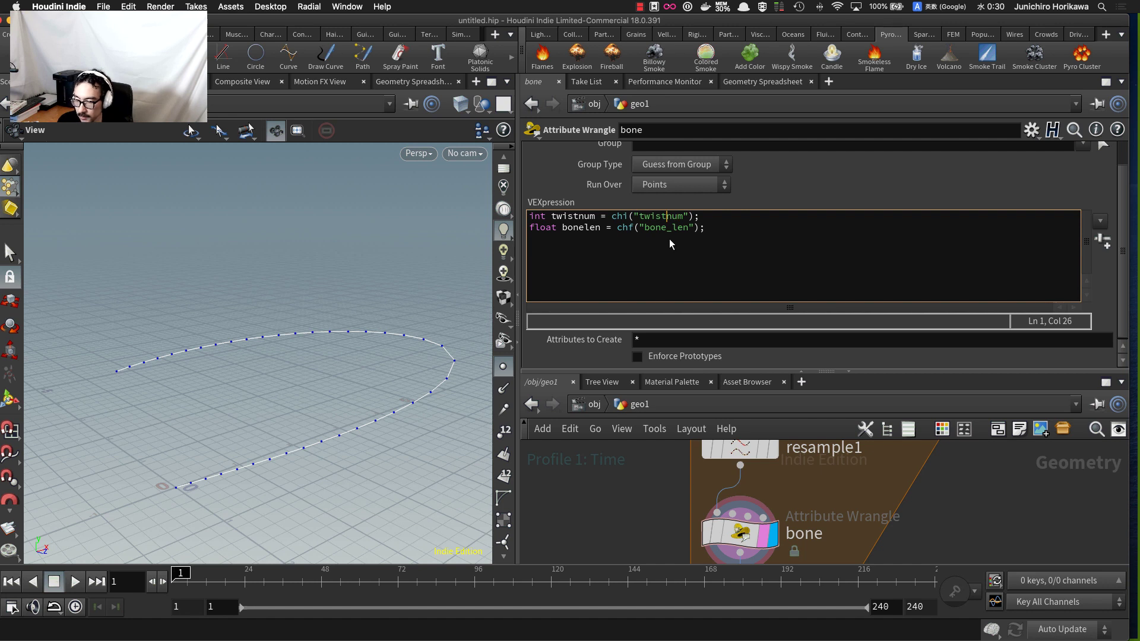
text())
key(Down)
key(super+Right)
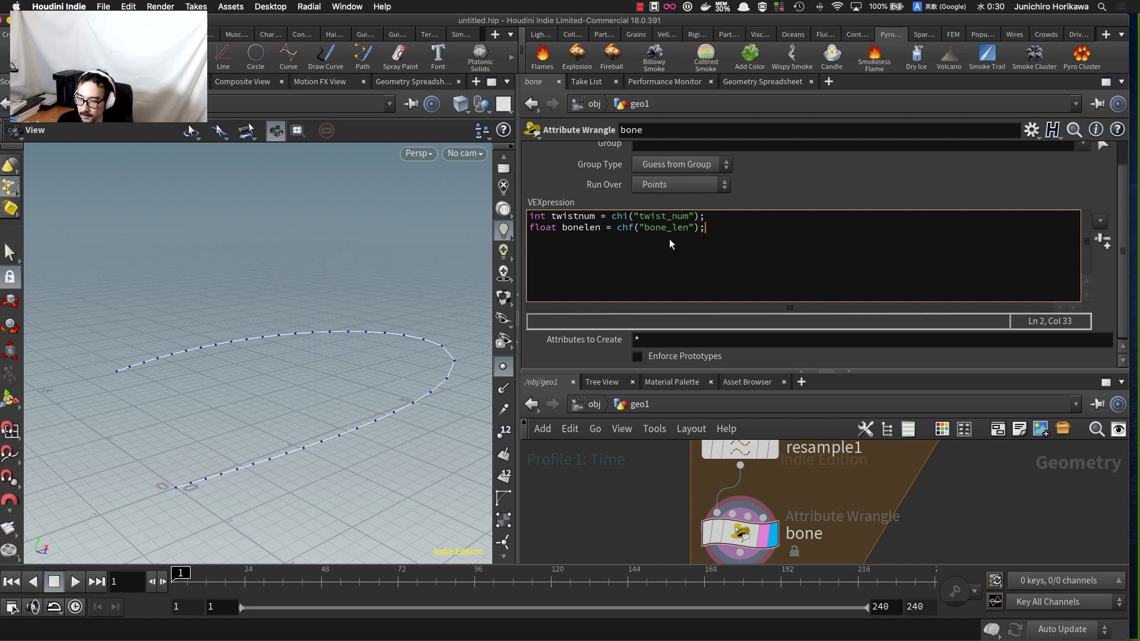
key(Return)
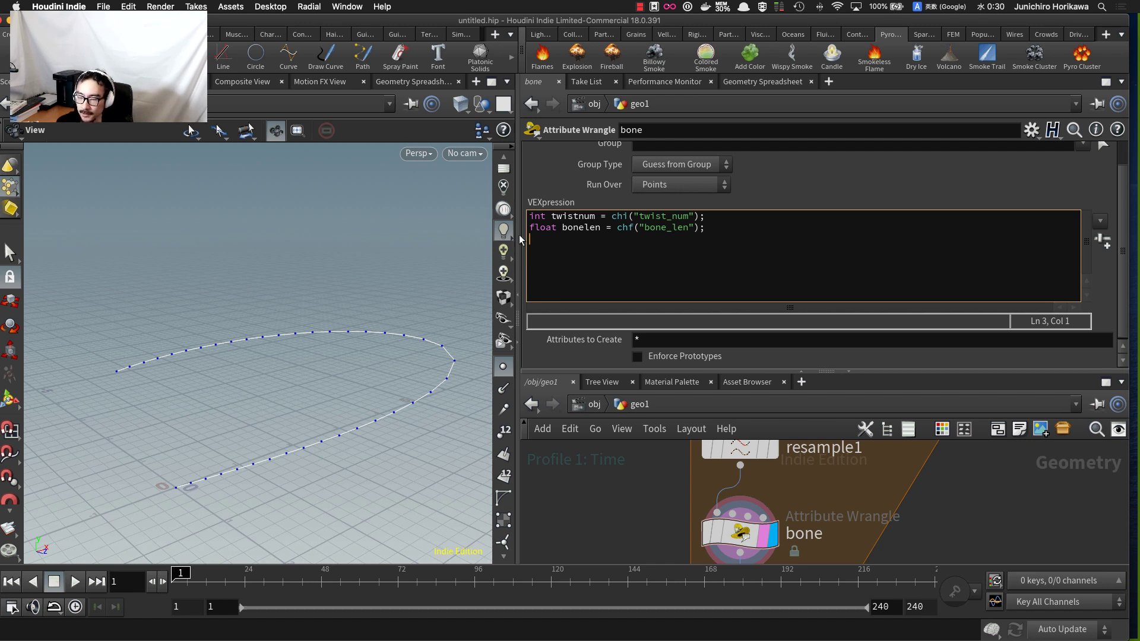
- Write the third VEX line as float boneang = chf("bone_ang"); and start a new line
drag(557, 229, 596, 232)
click(595, 232)
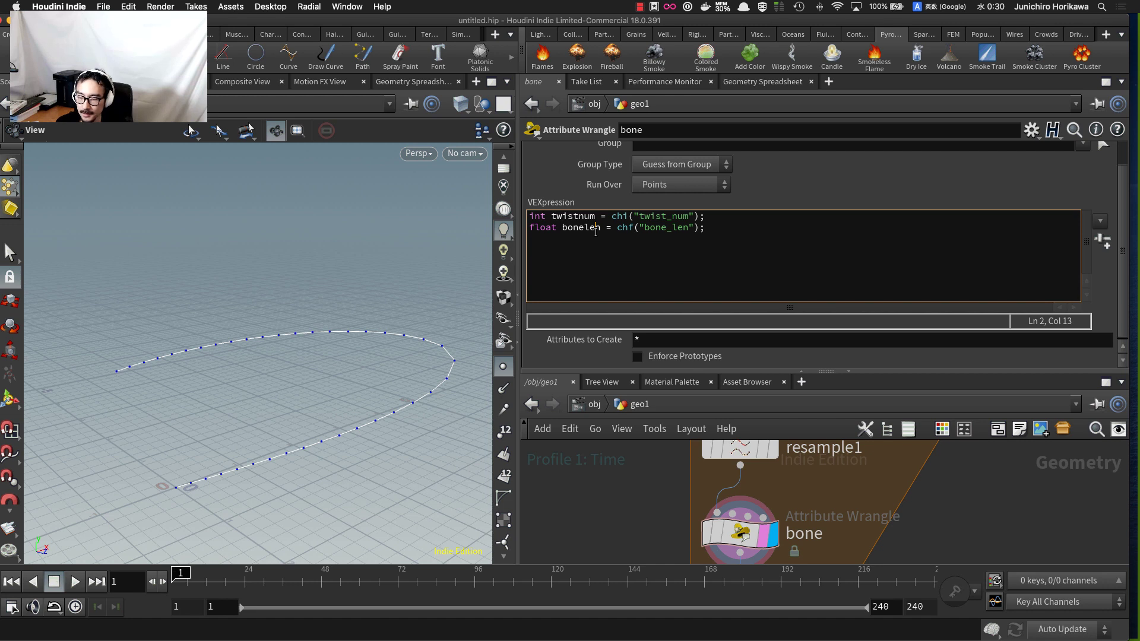
click(608, 237)
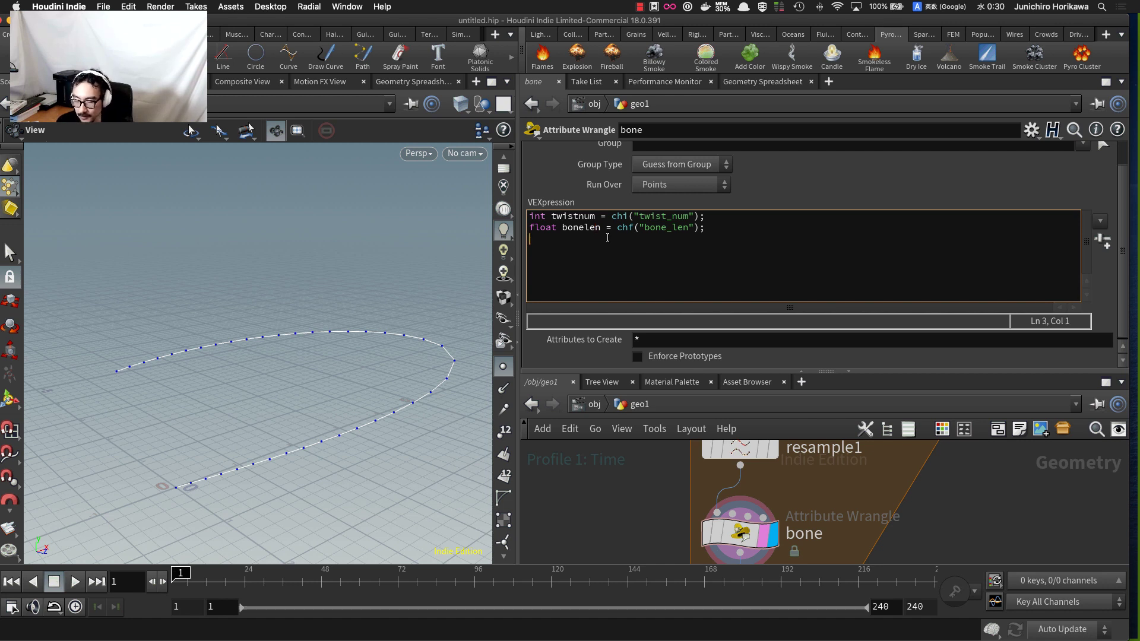
text(fl)
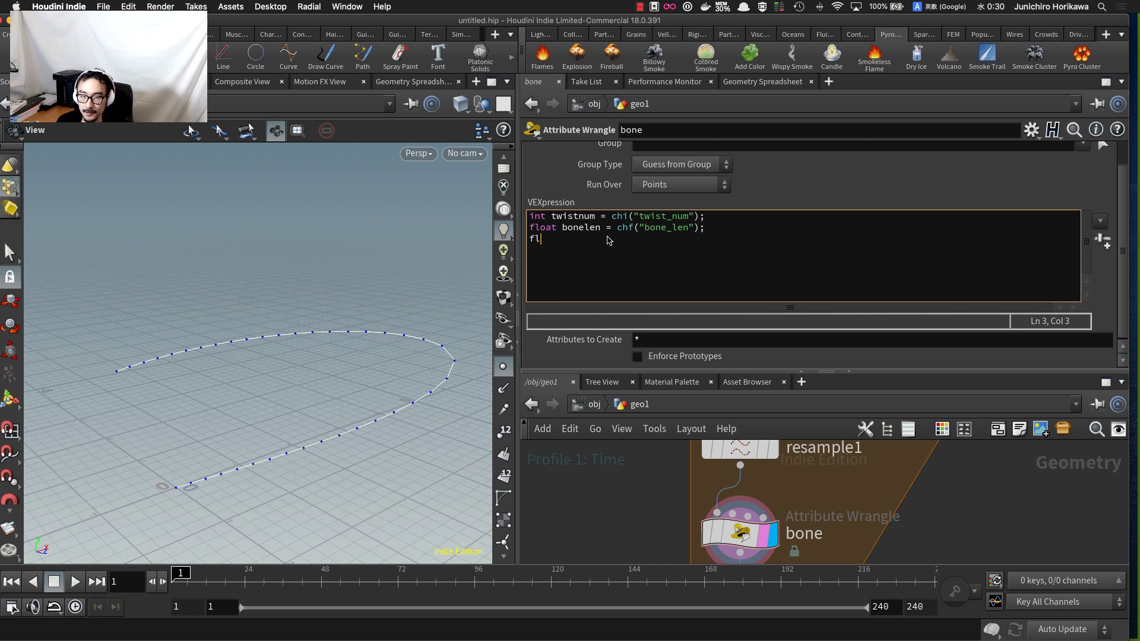
text(oat boneang = chf()
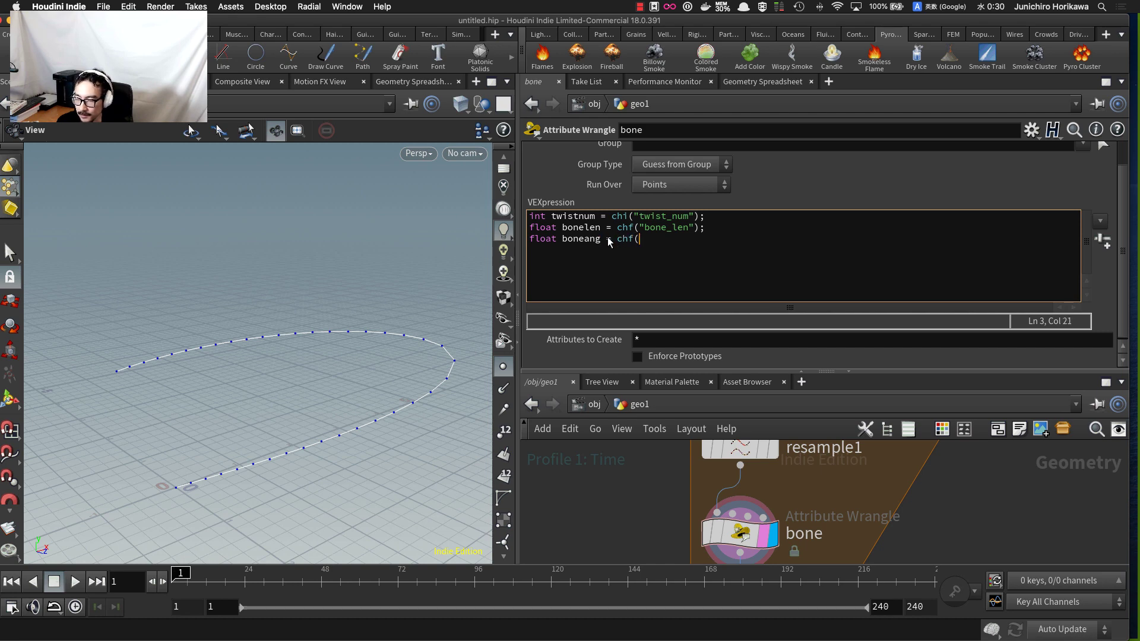
text("bone_ang")
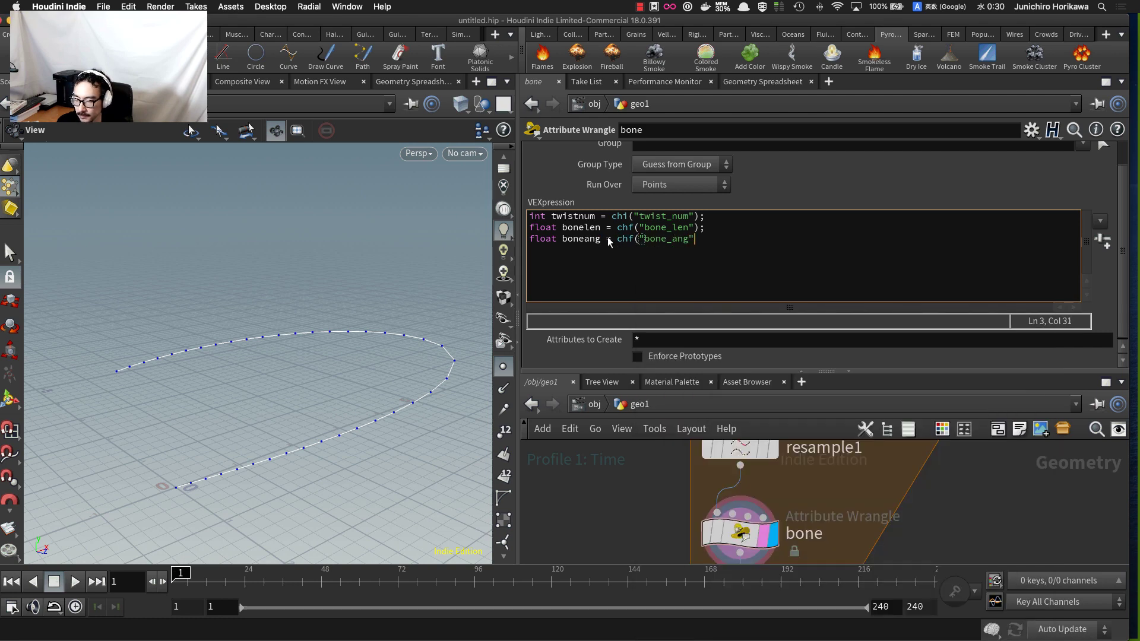
text();)
key(Return)
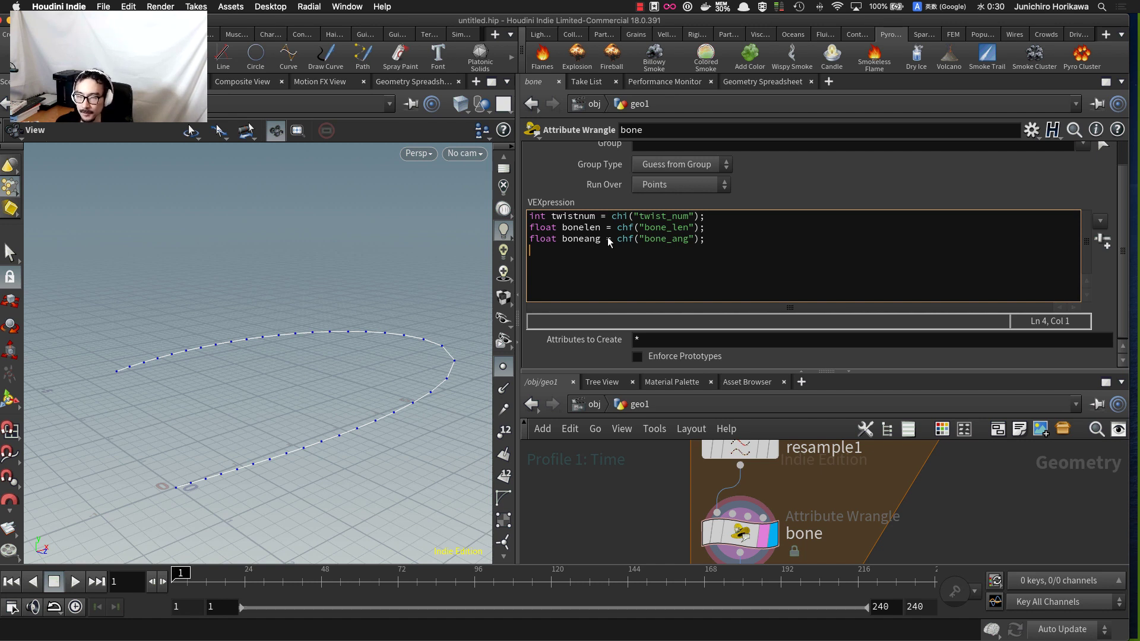
- Write the fourth VEX line as int boneres = chi("bone_res");
text(int )
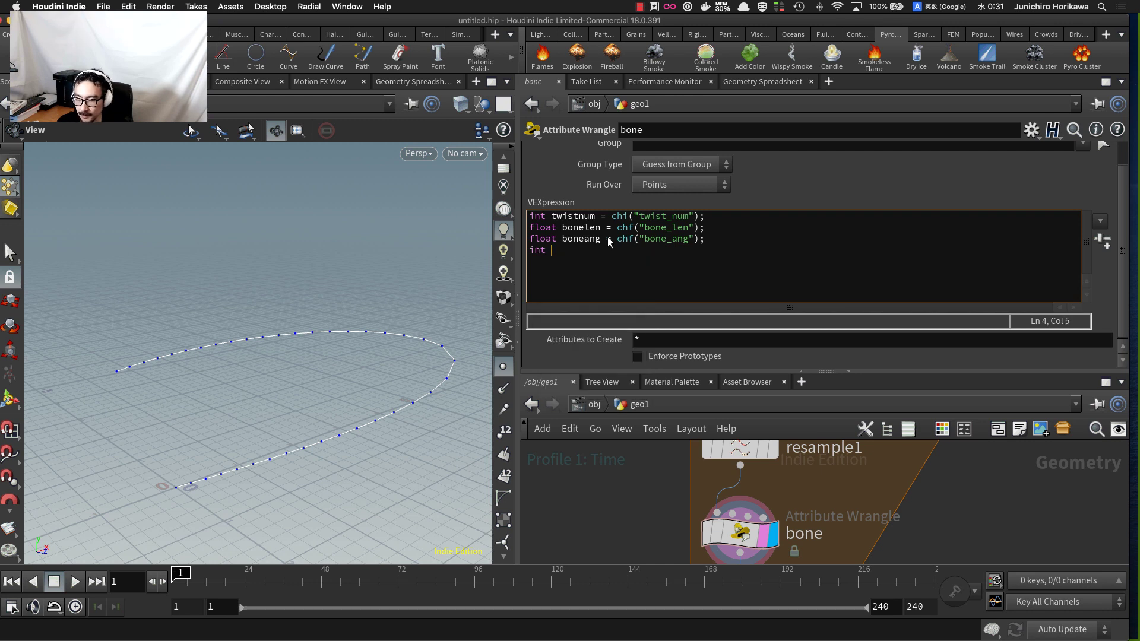
text(bonere)
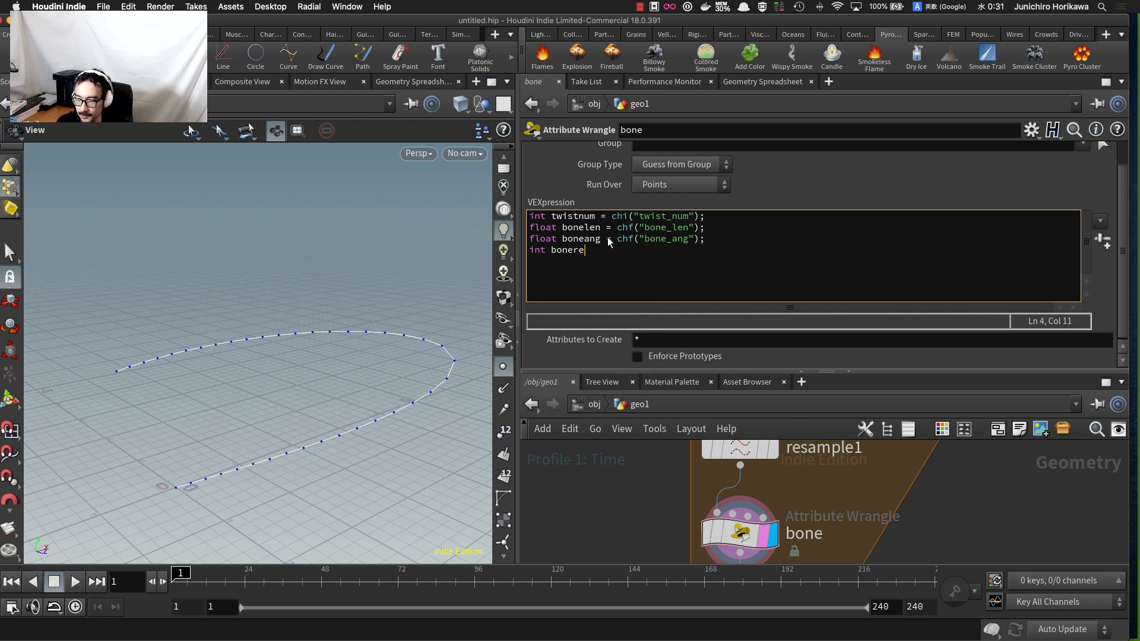
text(s =)
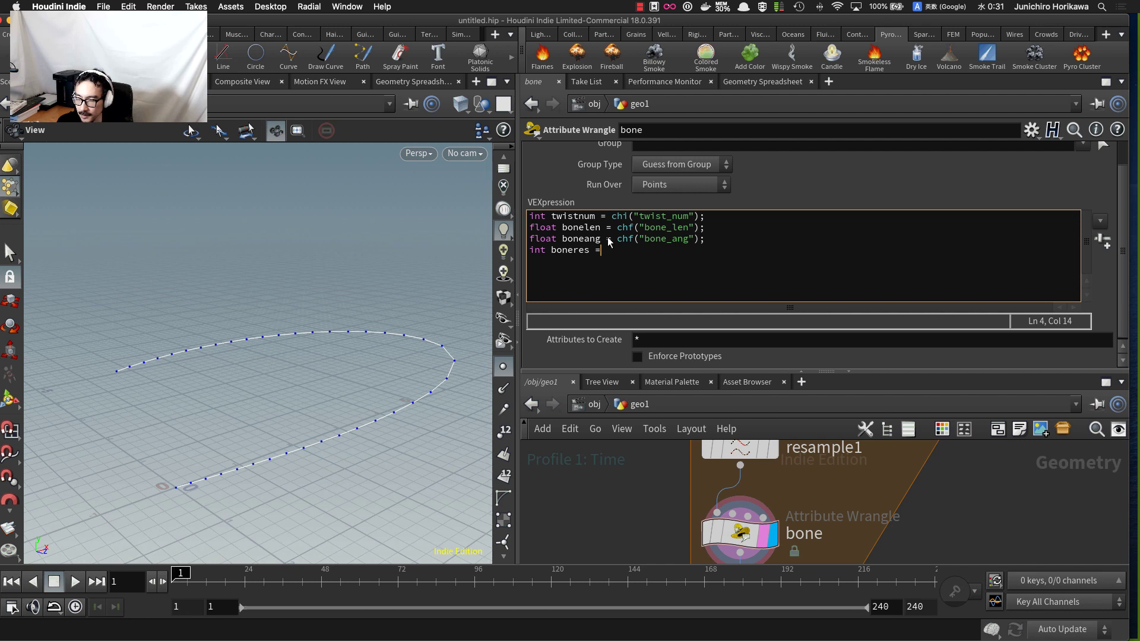
text( ch)
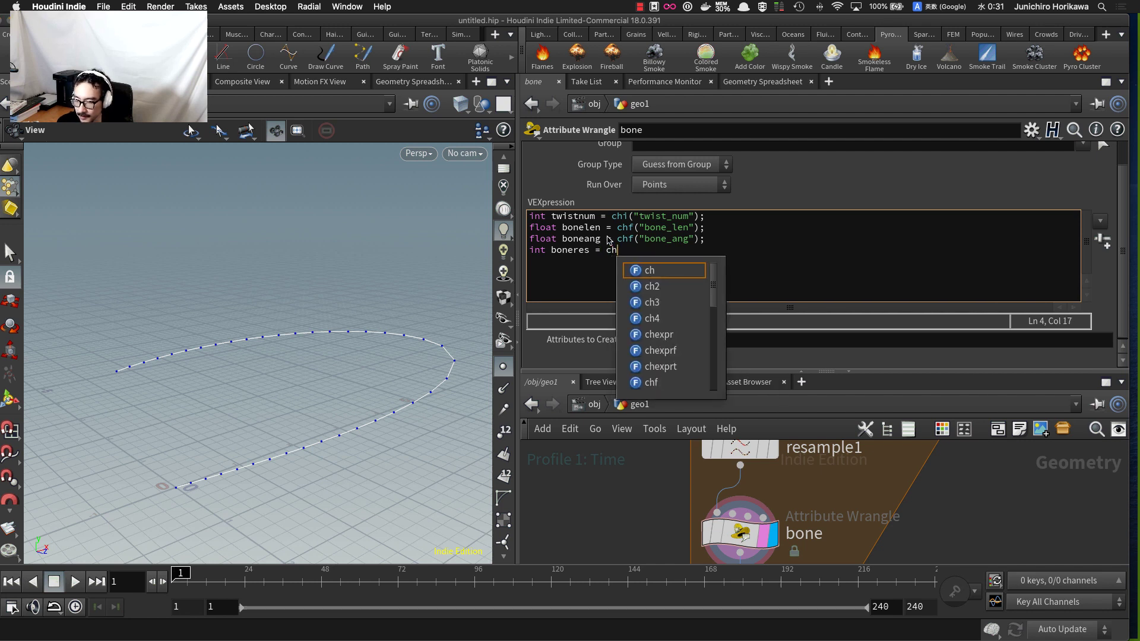
text(i()
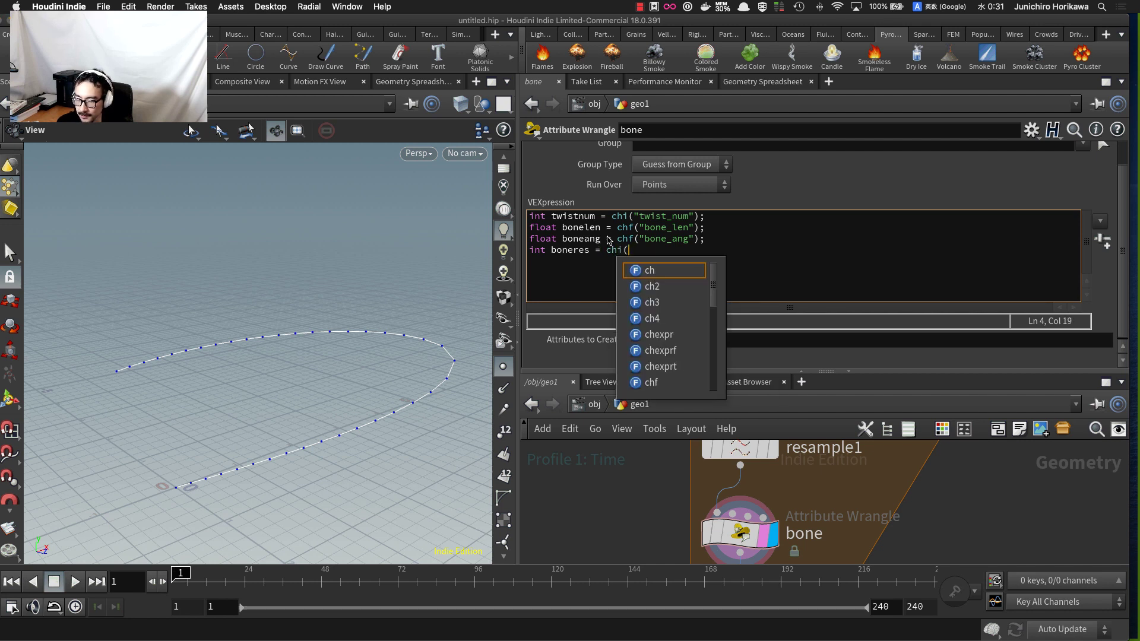
text("no)
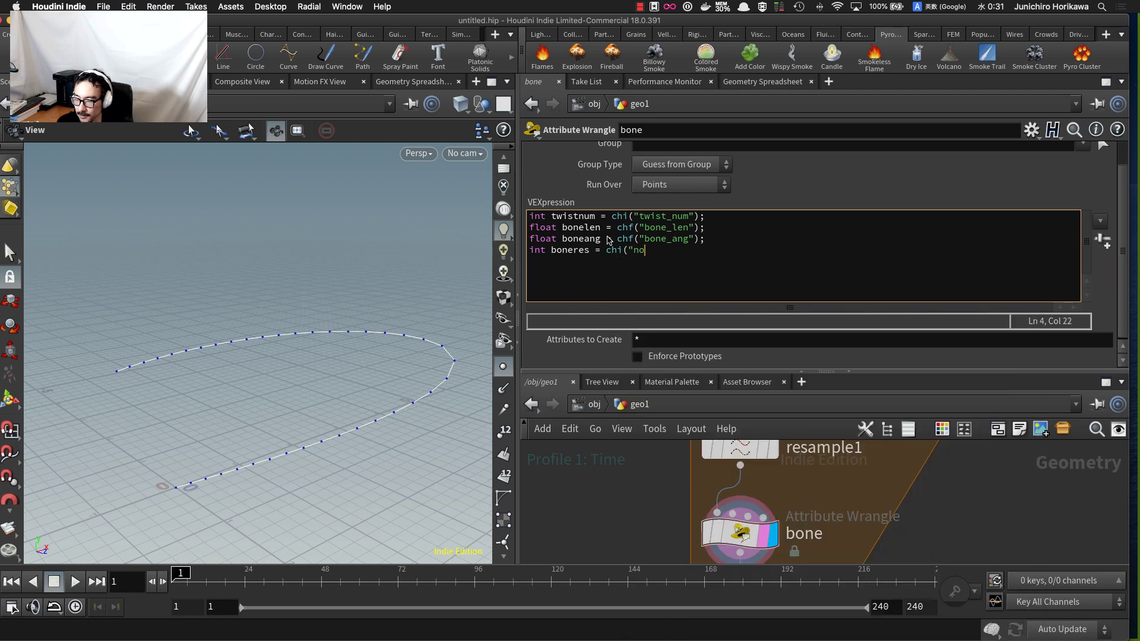
key(BackSpace)
key(BackSpace)
text(bone_res");)
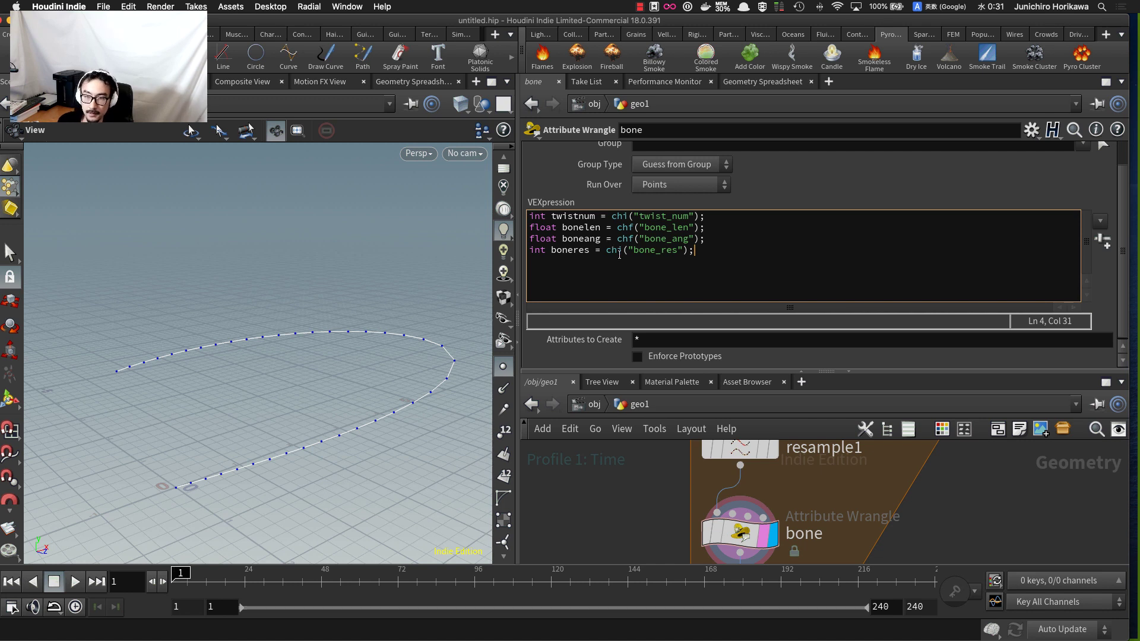
- Add a fifth VEX line reading float time = chf("time");
key(Return)
text(float )
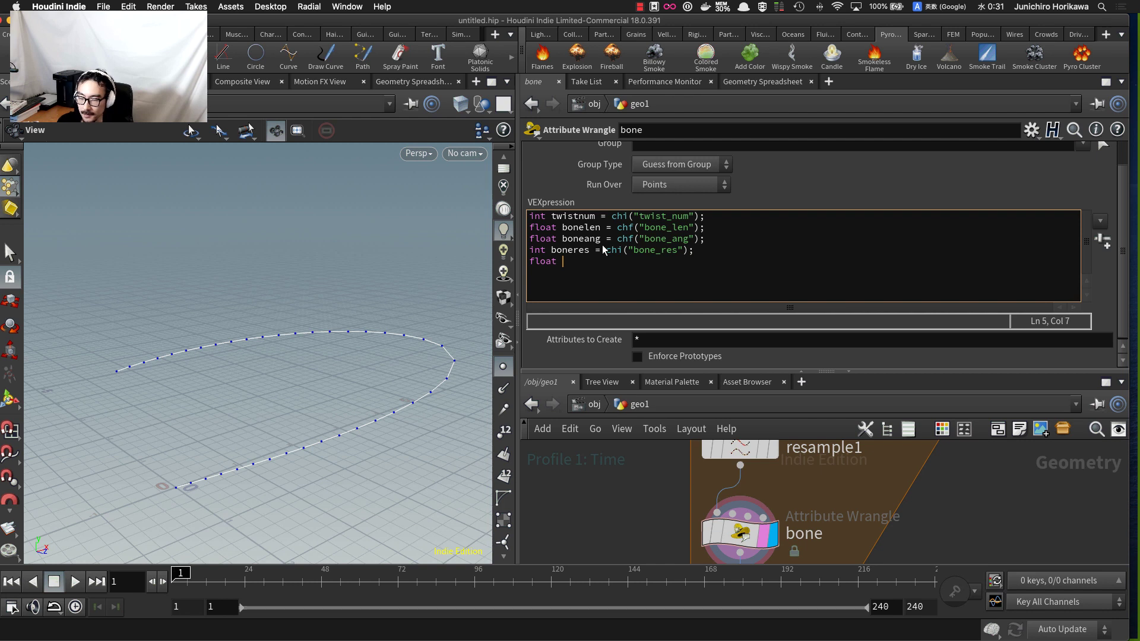
text(tiem =)
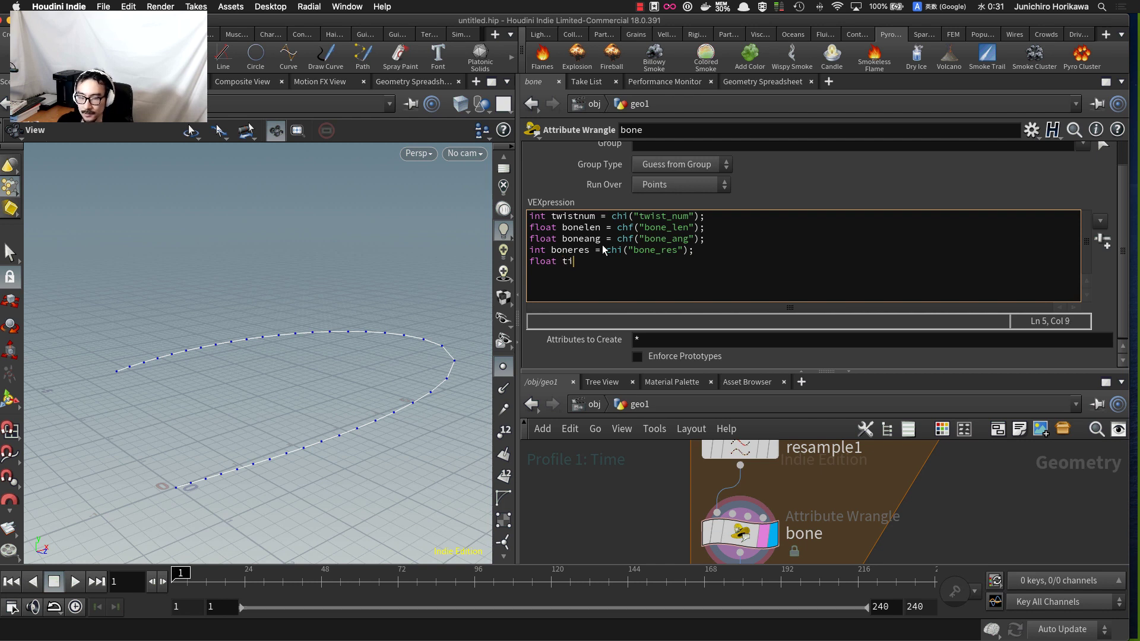
key(BackSpace)
key(BackSpace)
key(BackSpace)
text(me = )
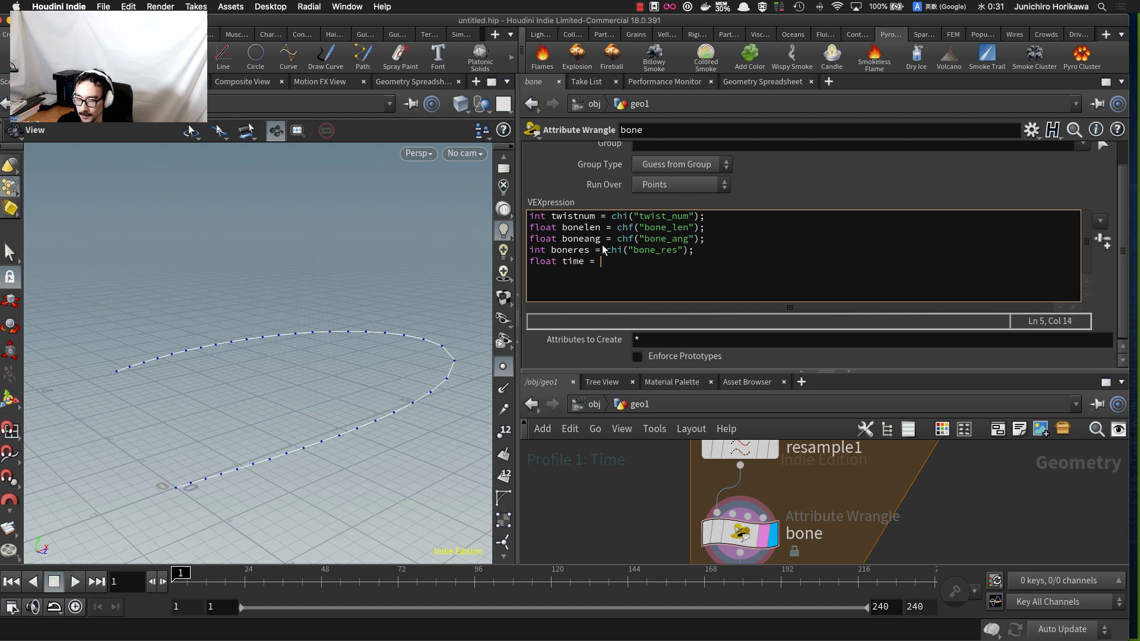
text(chf("time)
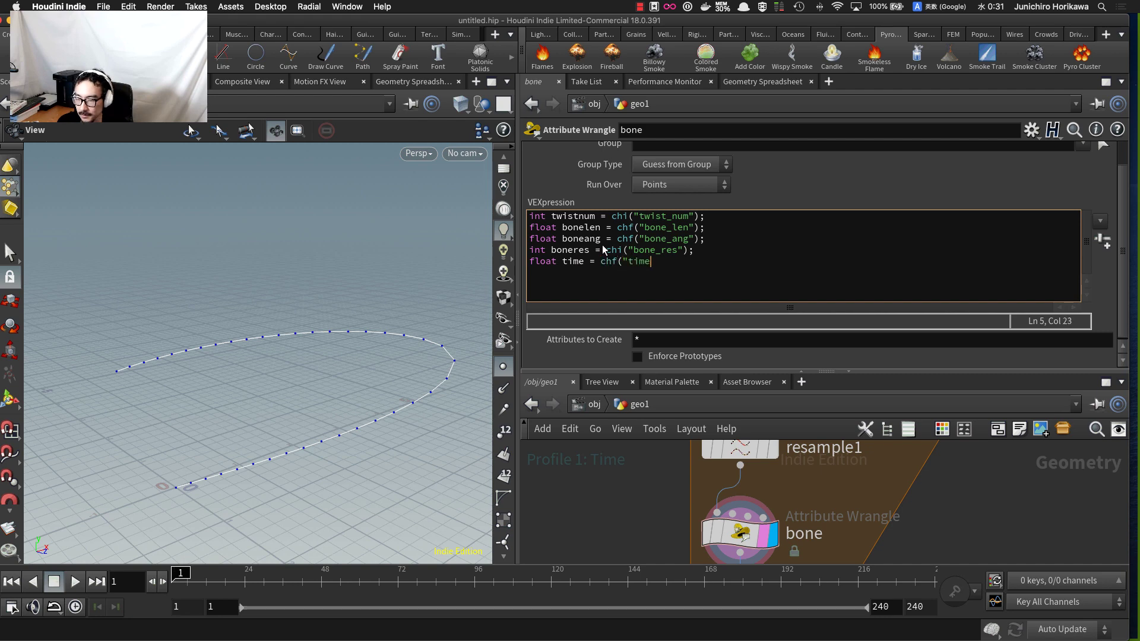
text(");)
- Create spare parameters for bone's channel references and enlarge the parameter area to fit the code and new fields
click(1103, 240)
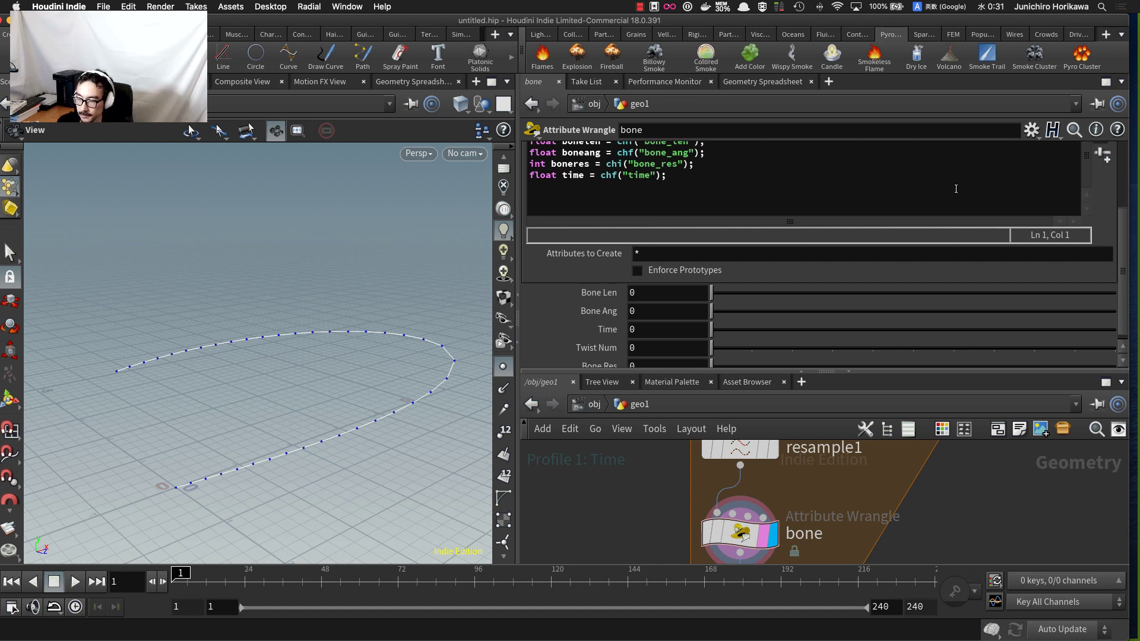
scroll(1106, 216, up, 2)
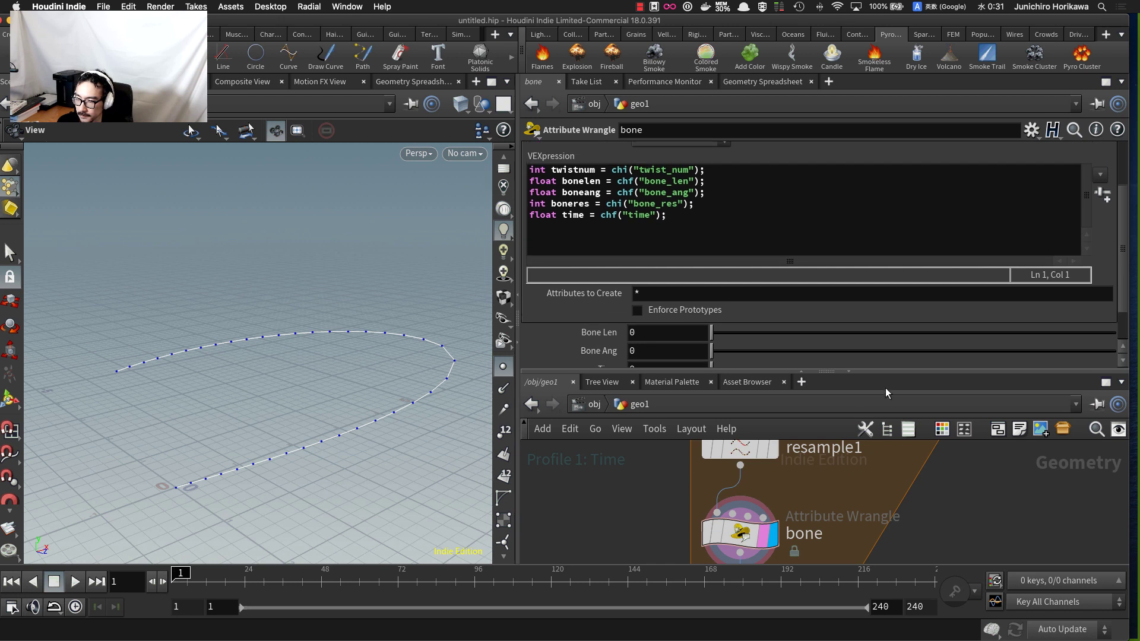
drag(894, 372, 893, 431)
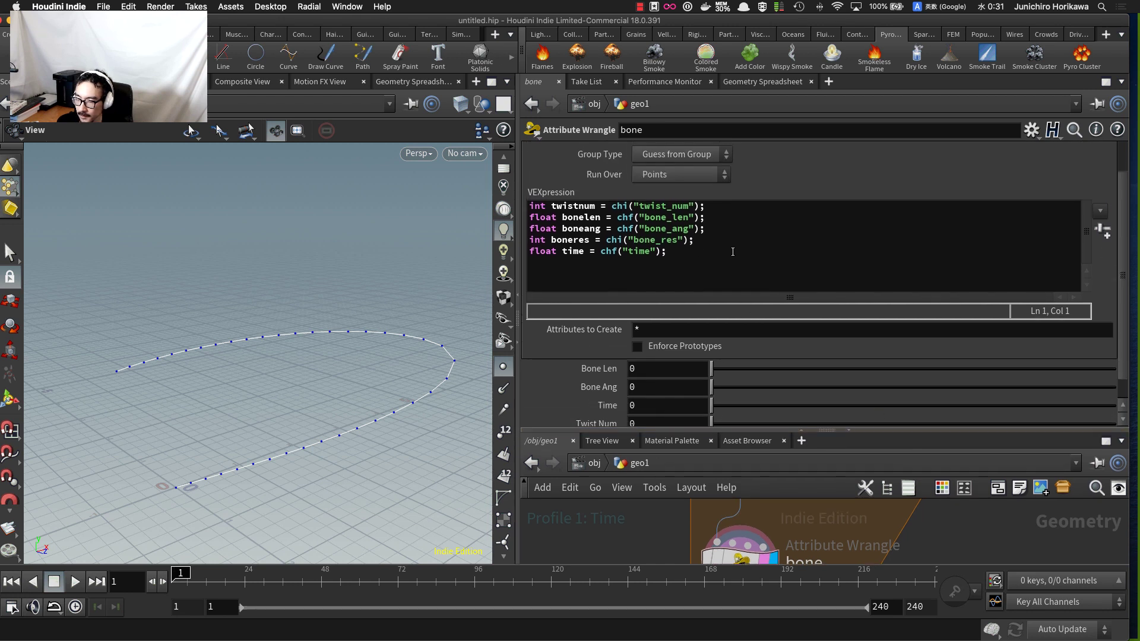
scroll(706, 341, down, 1)
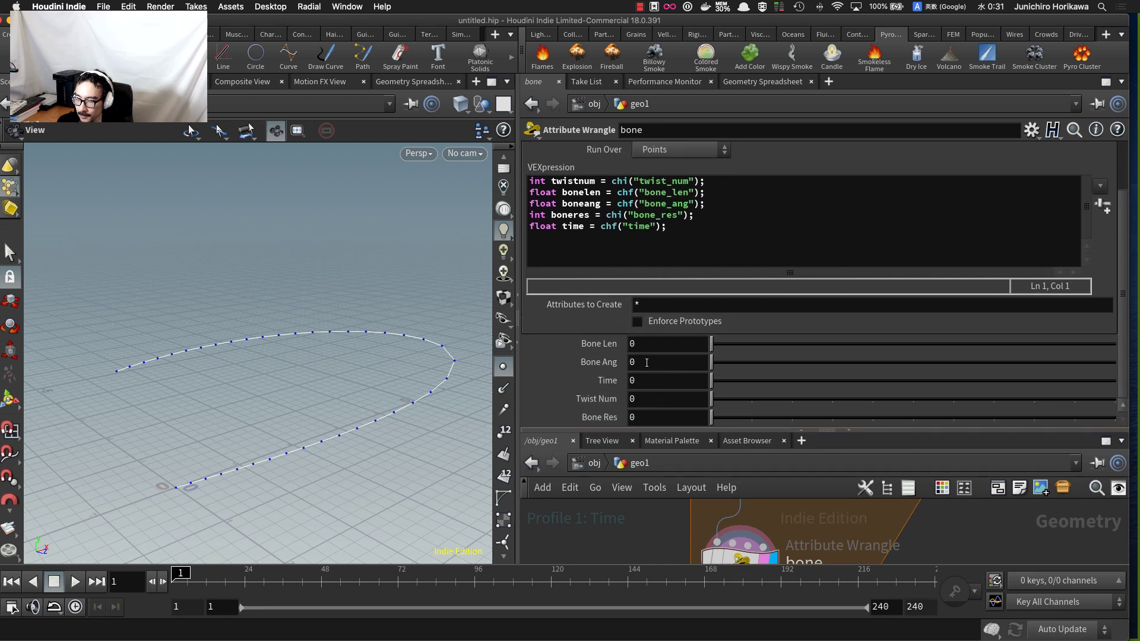
drag(655, 431, 655, 413)
scroll(657, 500, down, 5)
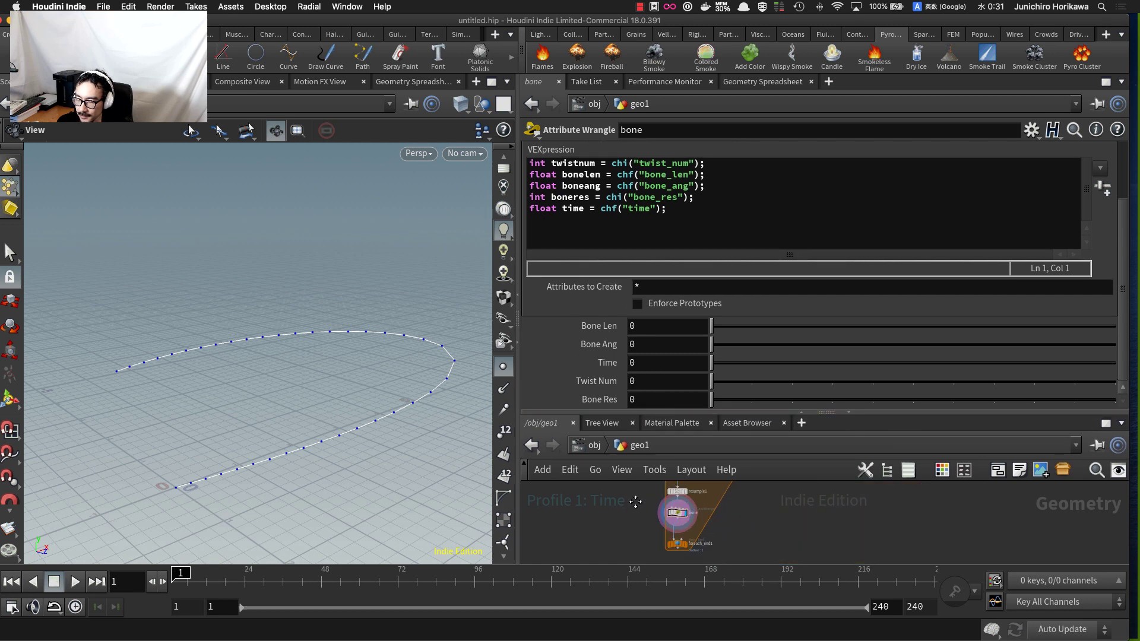
- Open the parameter interface editor for the CONTROLLER null and turn off Forbid Linking Parameters from Outside this Subnet
mouse_move(635, 502)
middle_down()
mouse_move(677, 534)
mouse_move(629, 532)
mouse_move(652, 517)
mouse_move(665, 558)
middle_up()
scroll(696, 529, up, 4)
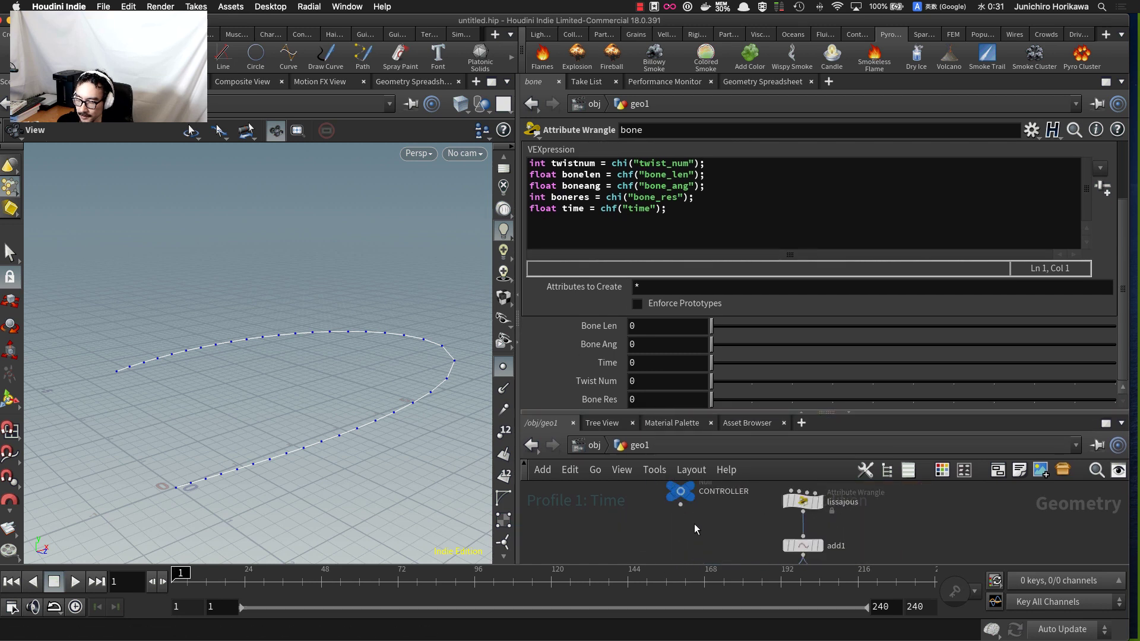
drag(680, 491, 681, 508)
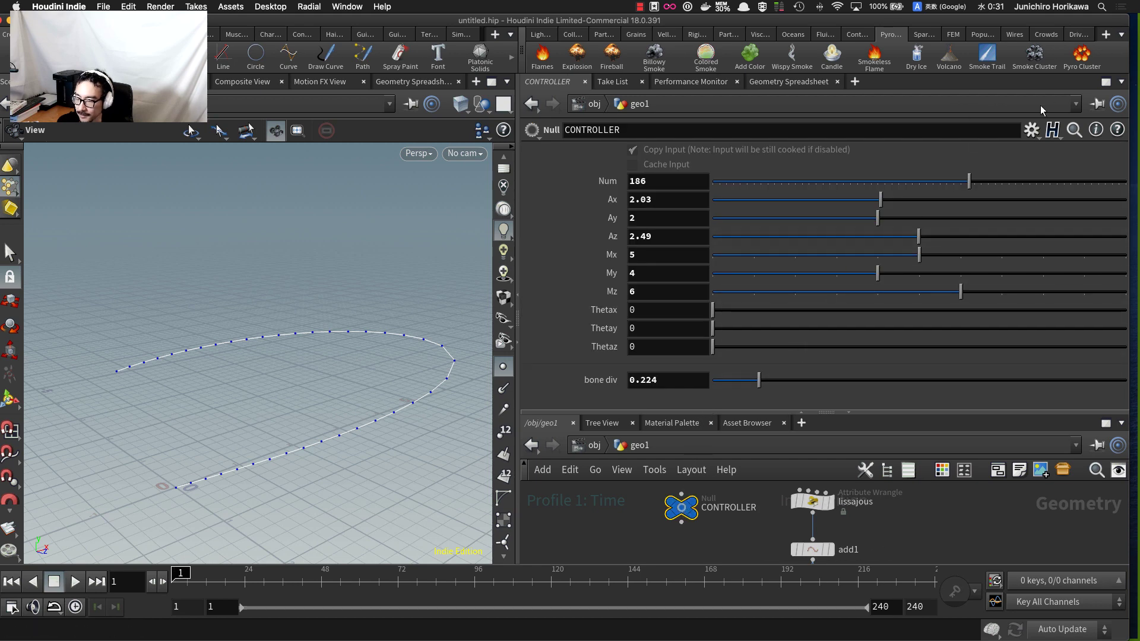
click(1031, 129)
click(1024, 152)
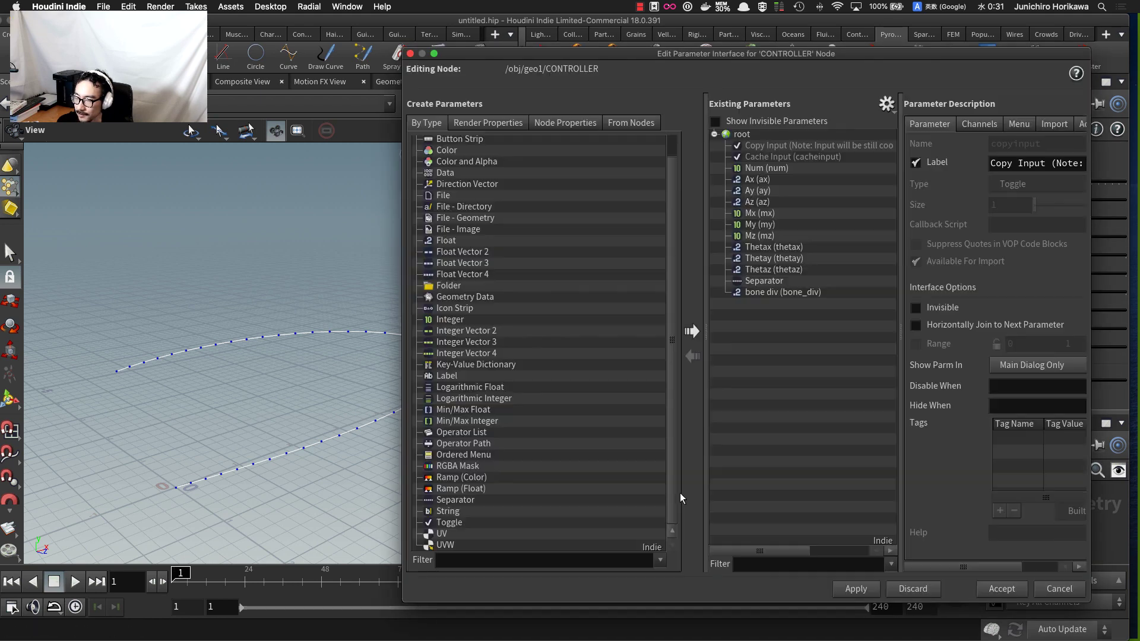
drag(665, 53, 311, 36)
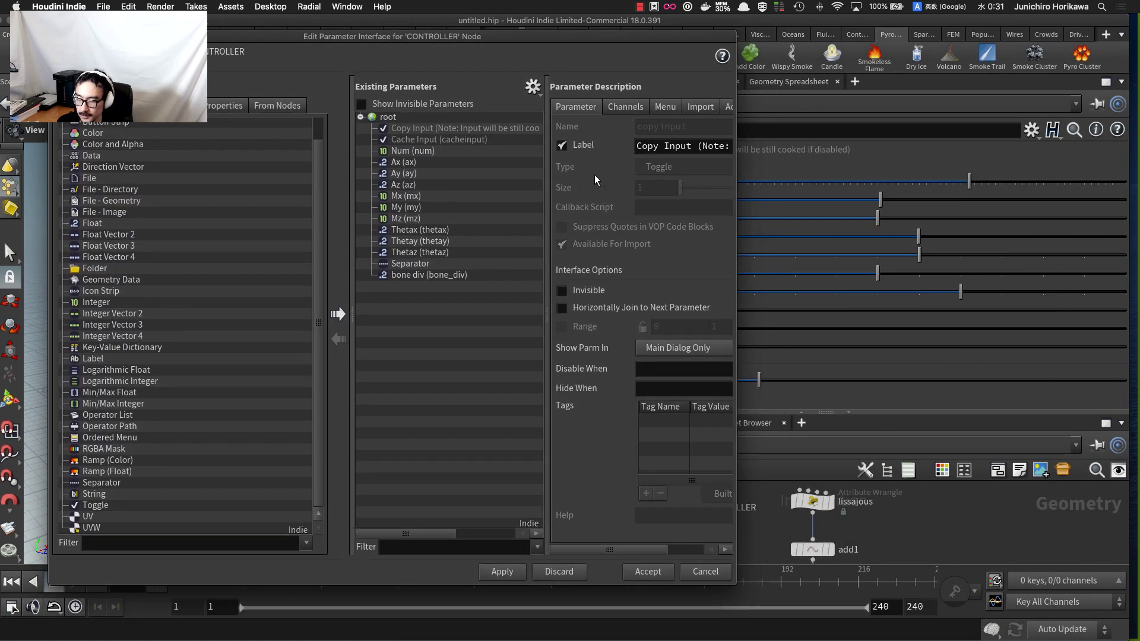
click(532, 90)
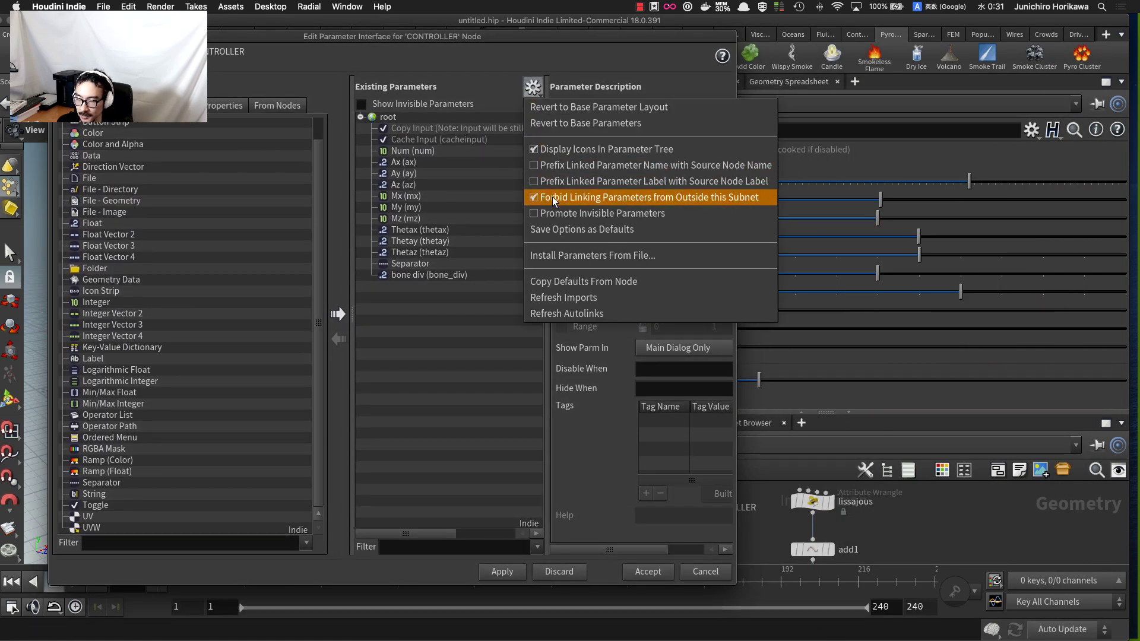
click(553, 197)
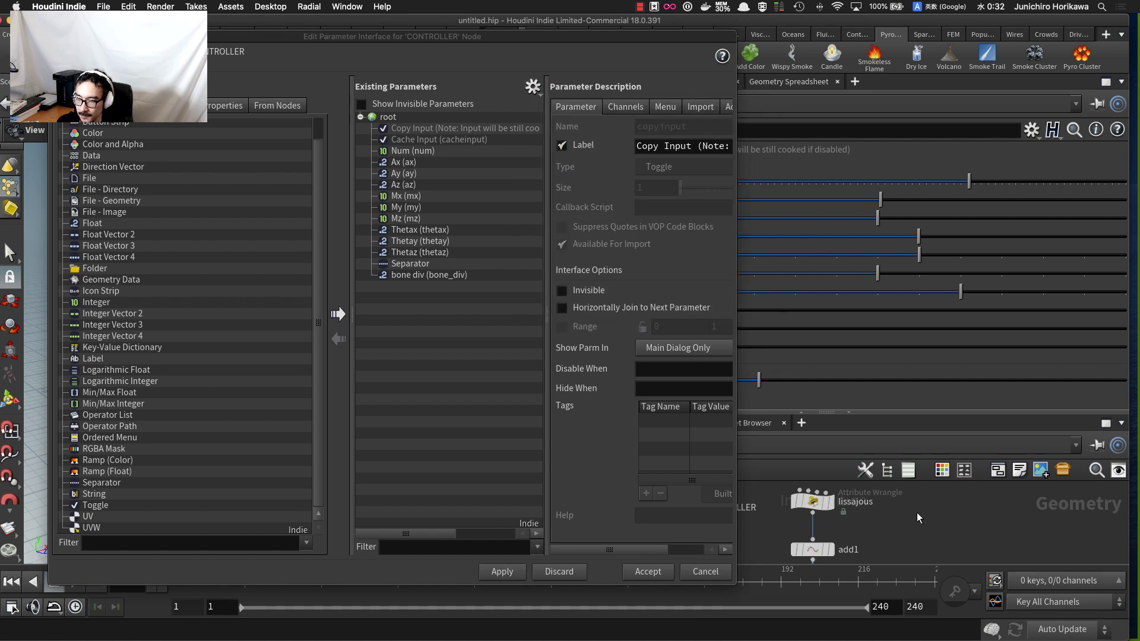
- Link the bone wrangle's Twist Num, Bone Len, Bone Ang, Bone Res and Time into CONTROLLER's parameter list, in that order below bone div
scroll(919, 514, down, 10)
middle_drag(919, 512, 906, 475)
scroll(891, 520, up, 8)
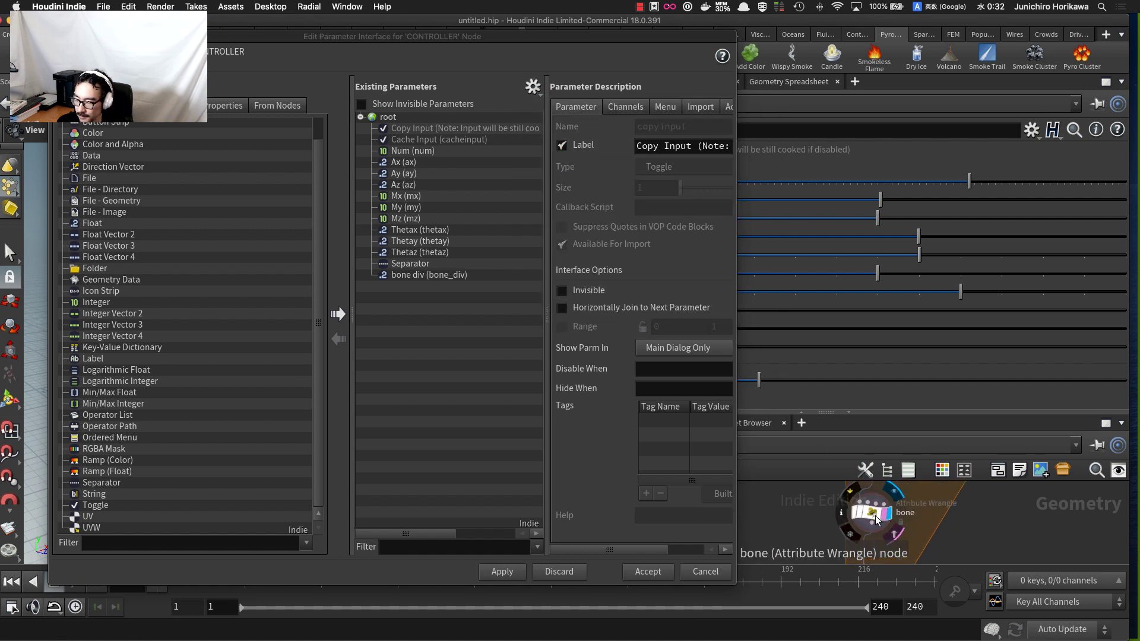
click(875, 516)
drag(722, 36, 606, 203)
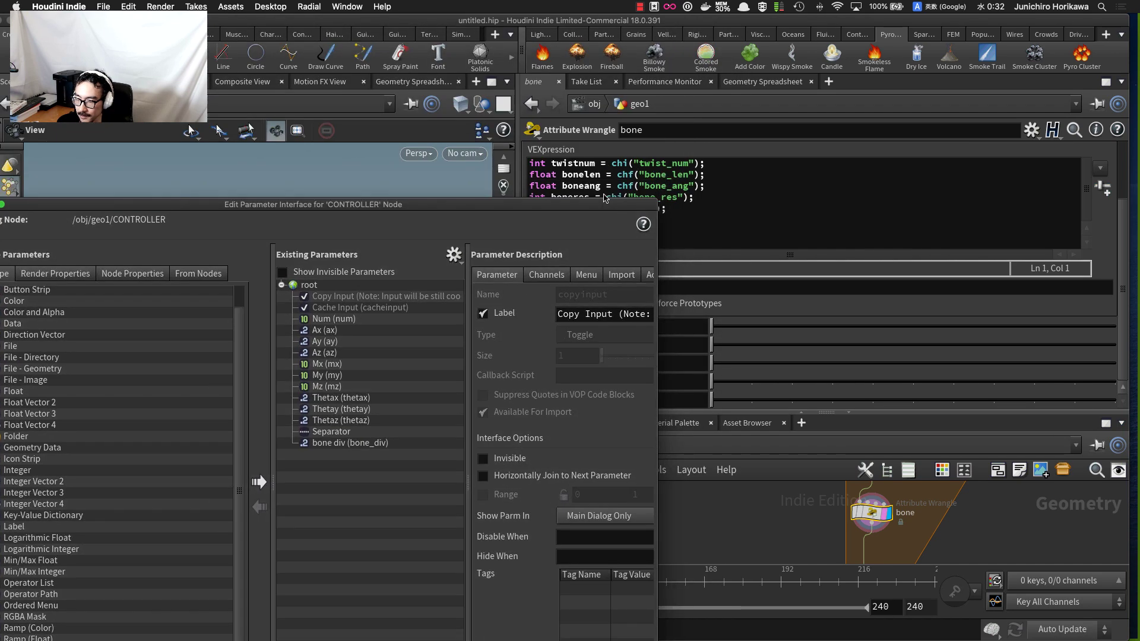
drag(526, 140, 702, 131)
drag(597, 203, 645, 57)
drag(795, 326, 502, 333)
drag(784, 344, 391, 362)
drag(790, 365, 485, 372)
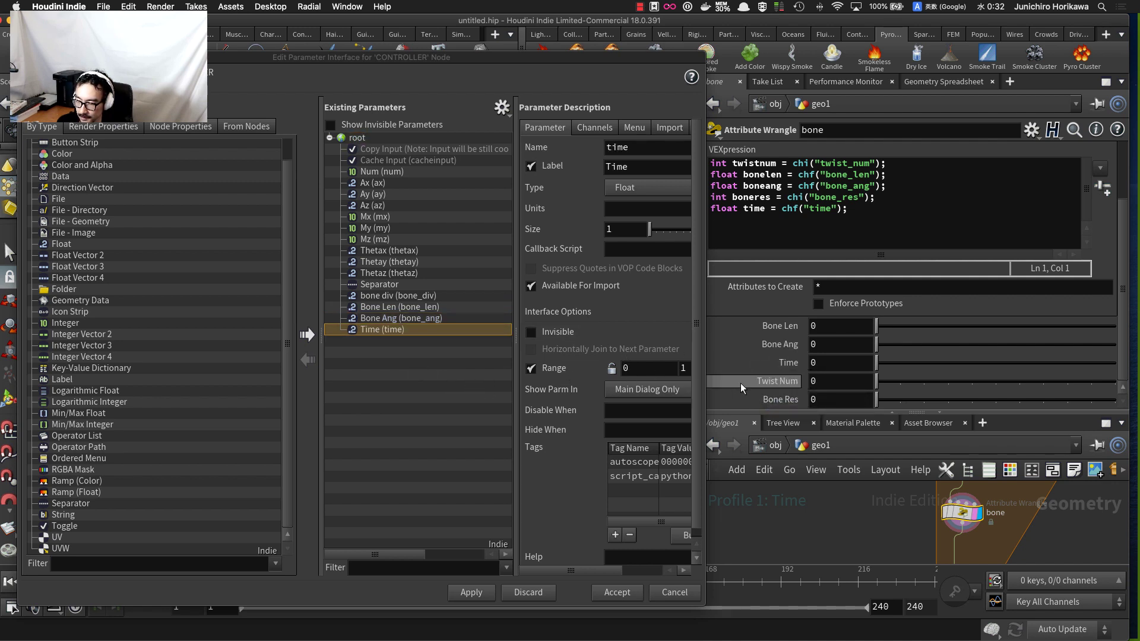
drag(741, 384, 420, 331)
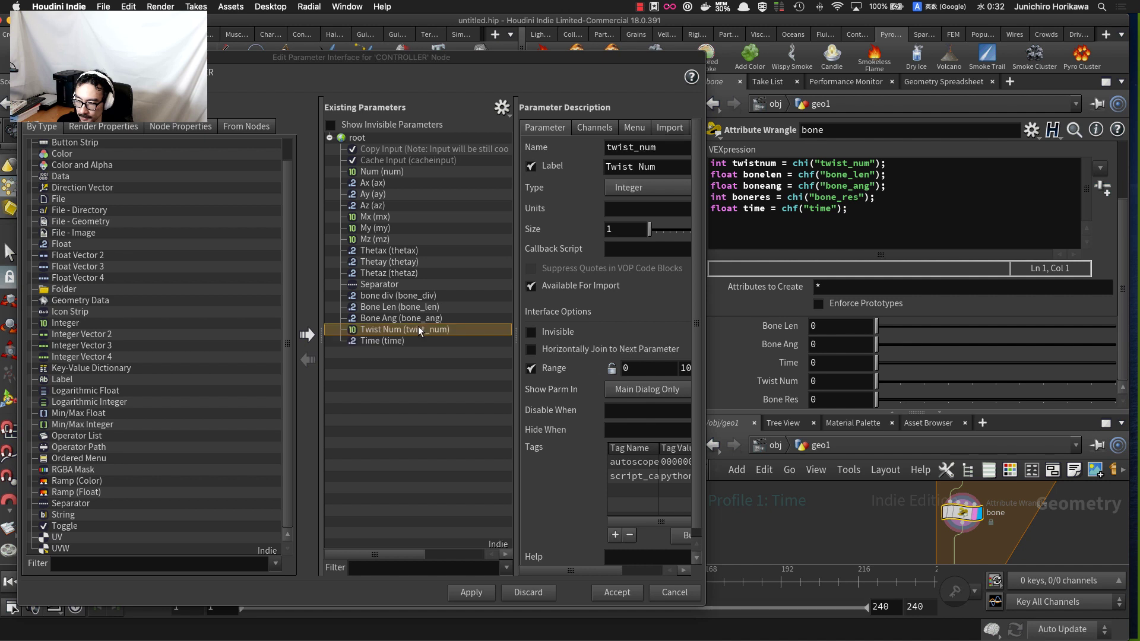
drag(783, 401, 396, 302)
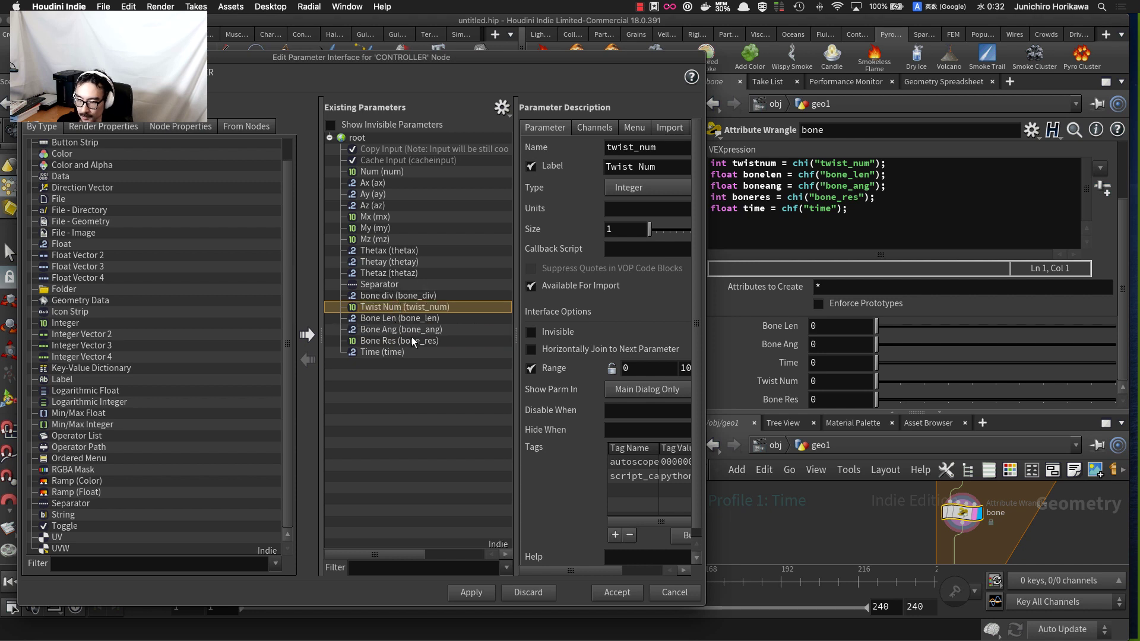
- Set the upper range limit of CONTROLLER's Twist Num parameter to 20
click(444, 402)
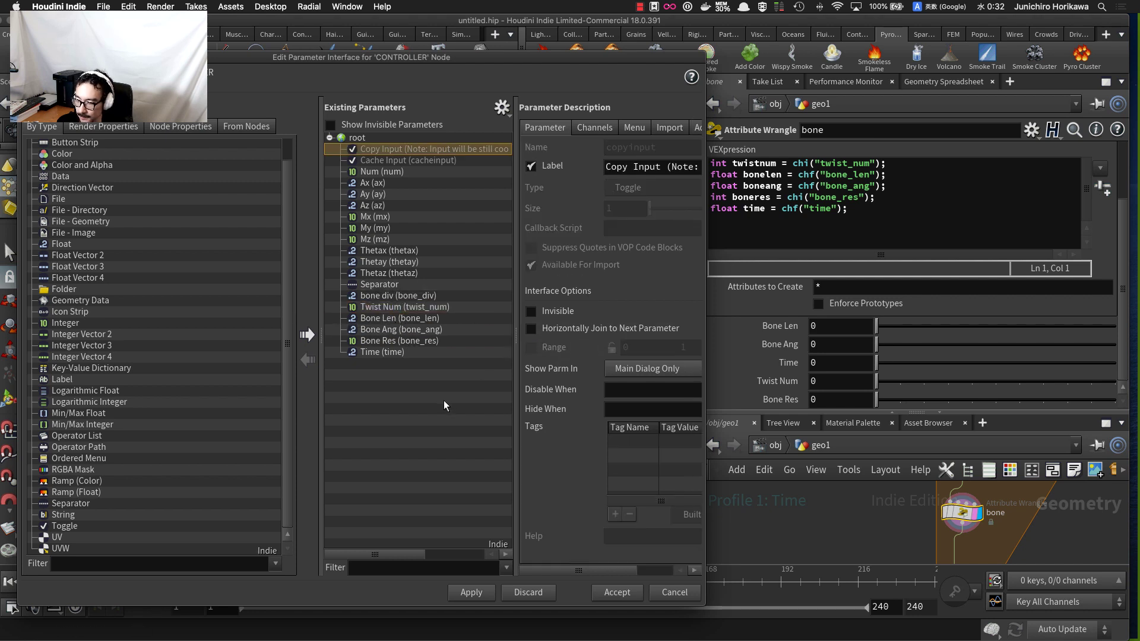
click(392, 295)
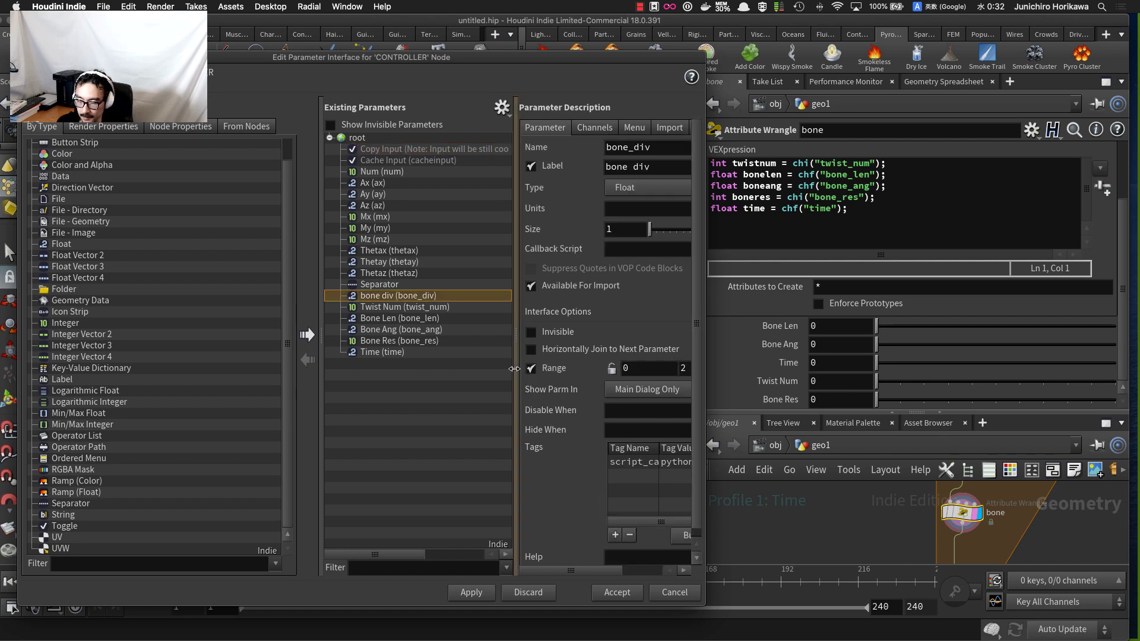
click(398, 308)
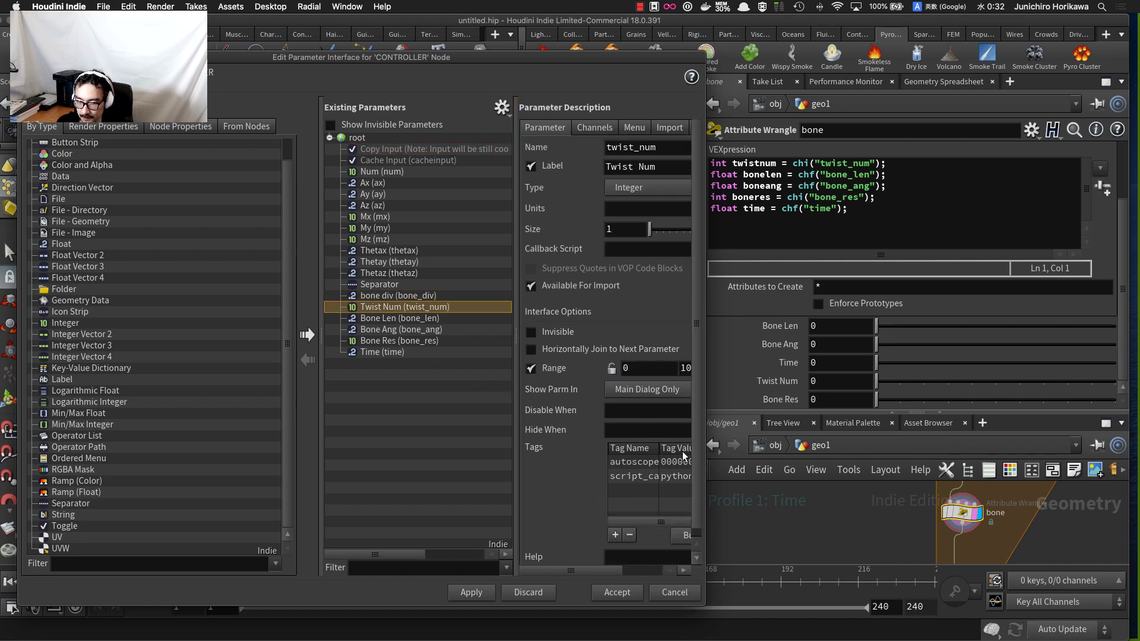
drag(708, 468, 833, 467)
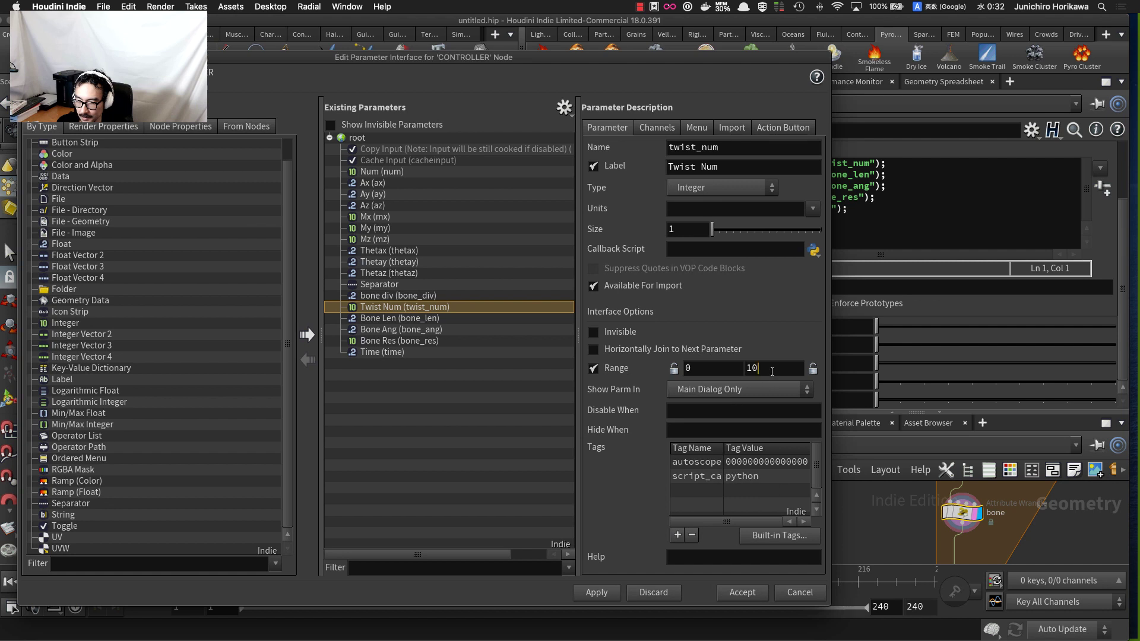
drag(763, 368, 731, 368)
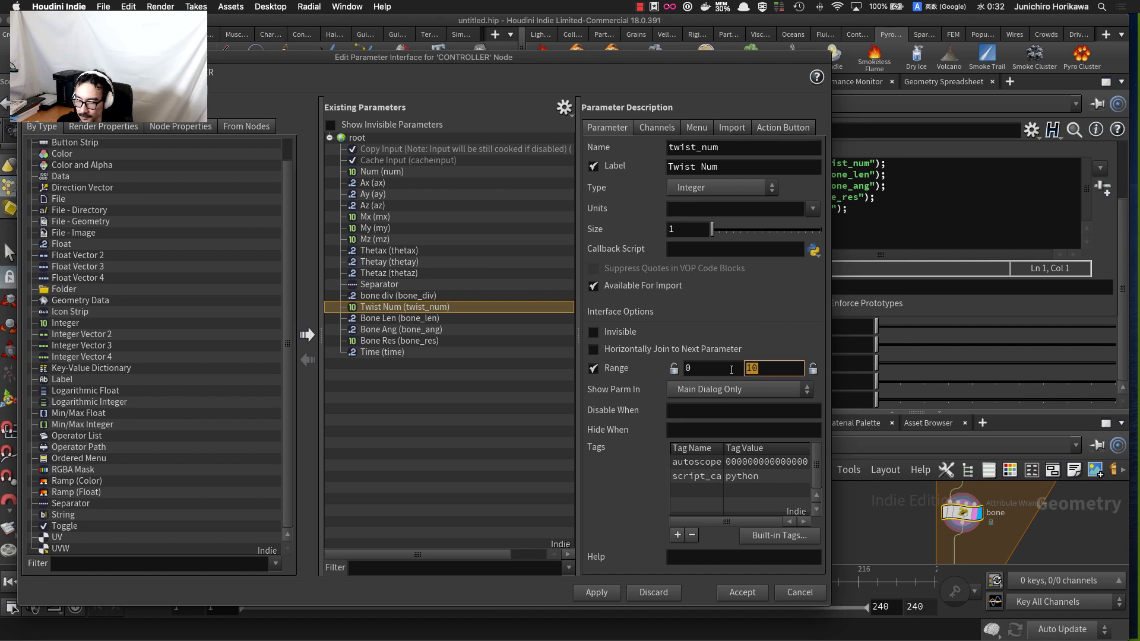
text(3)
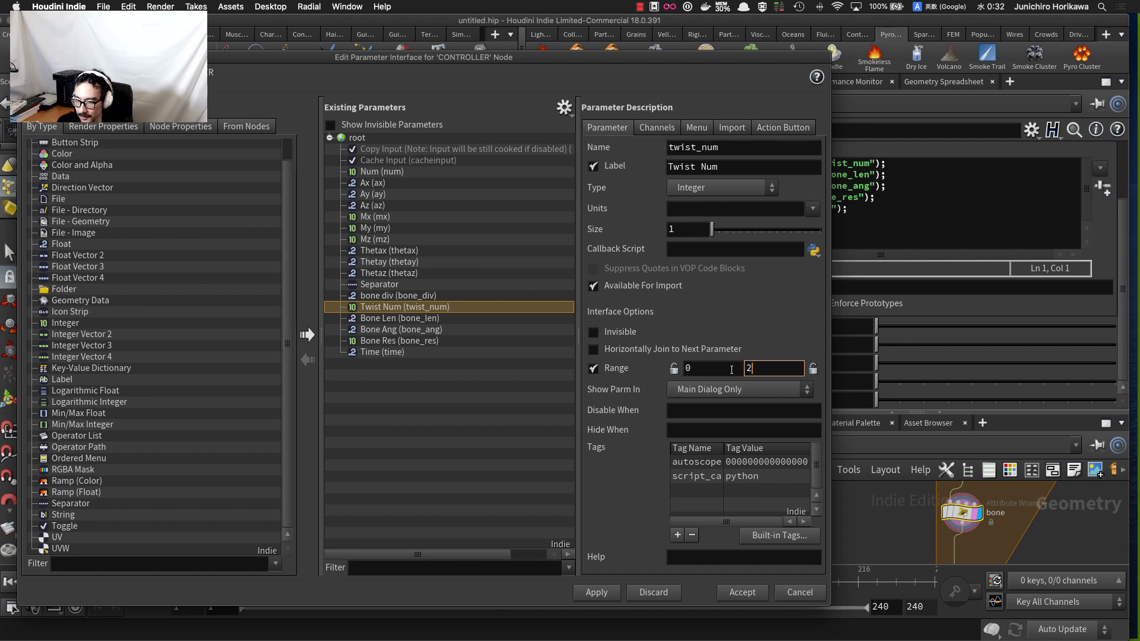
text(0)
key(Return)
- Set the upper range limit of Bone Len to 4 and of Bone Ang to 2
click(440, 320)
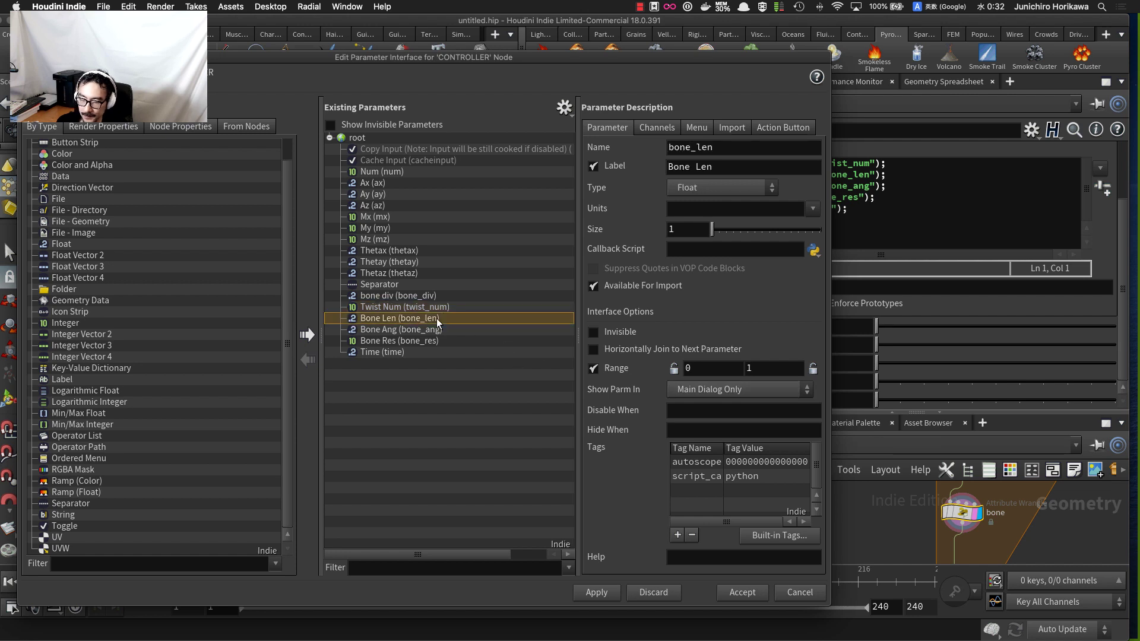
click(760, 363)
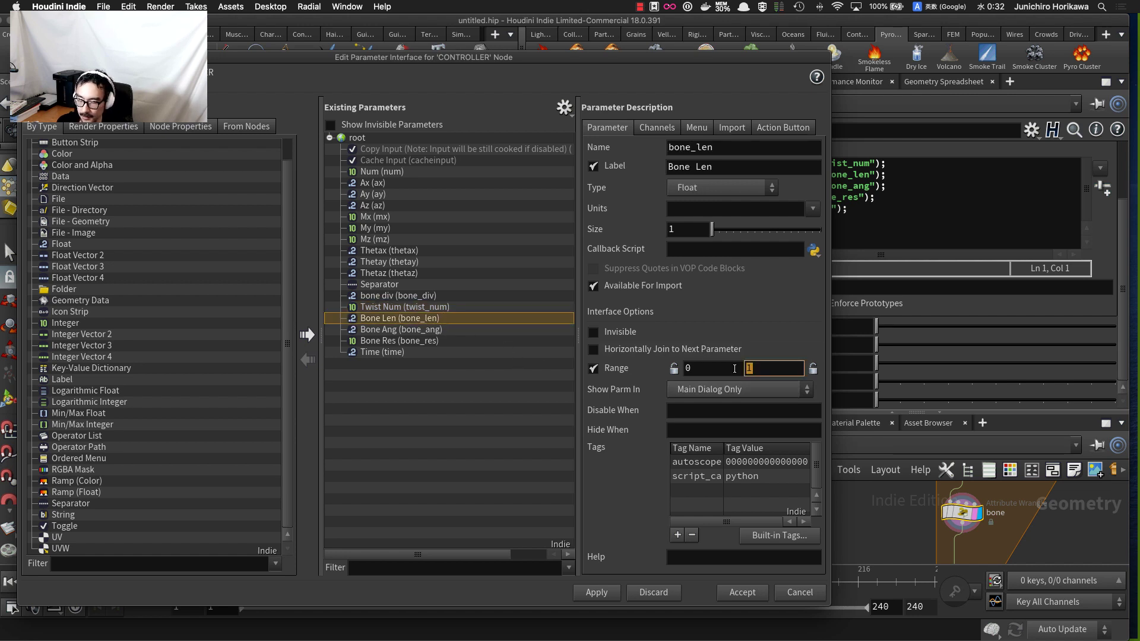
key(Return)
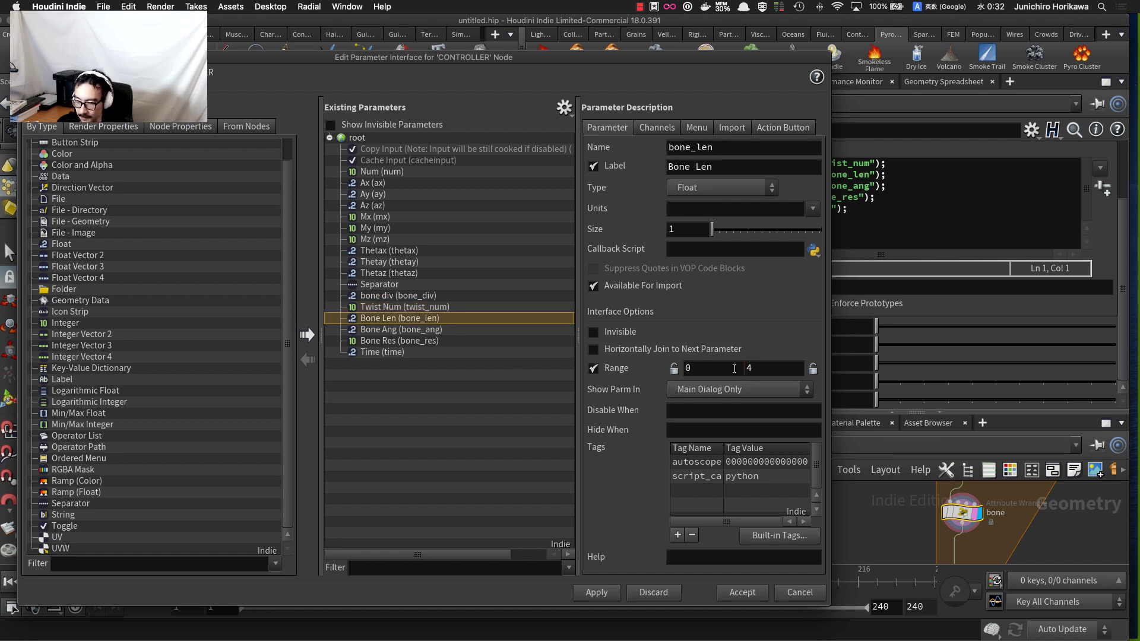
click(421, 330)
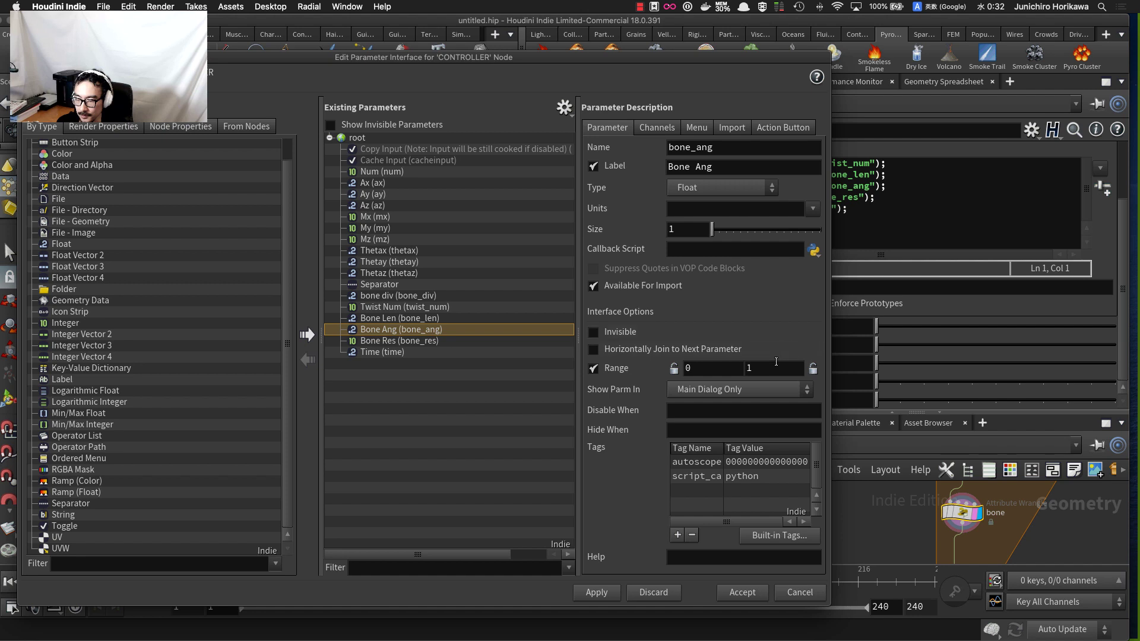
drag(776, 361, 729, 364)
text(2)
key(Return)
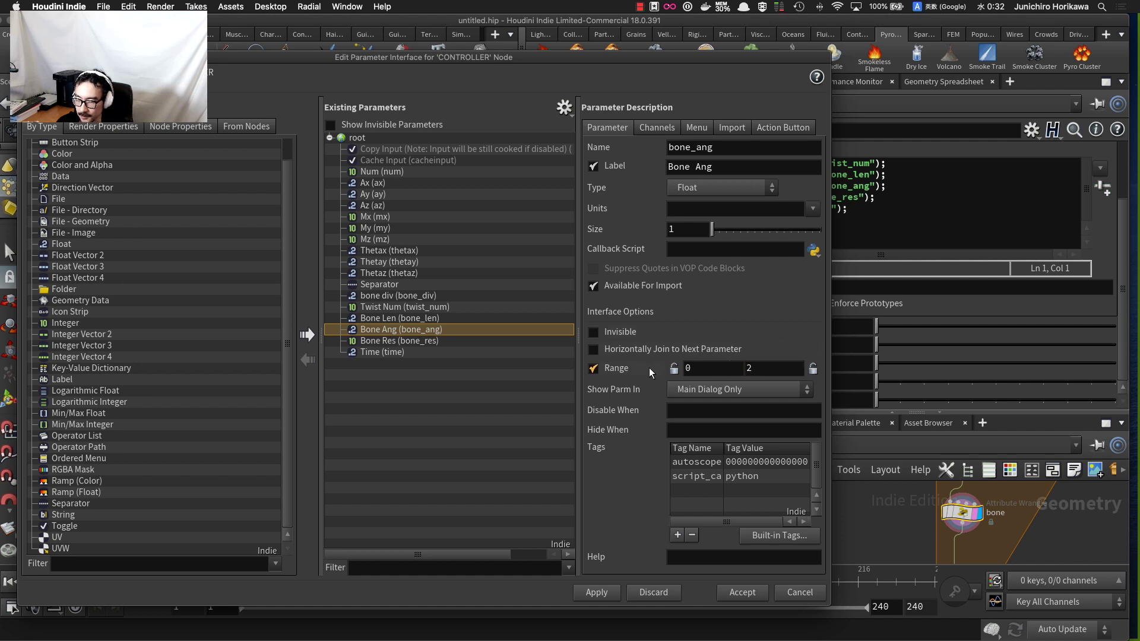
- Set the upper range limit of the Bone Res parameter to 30
click(497, 341)
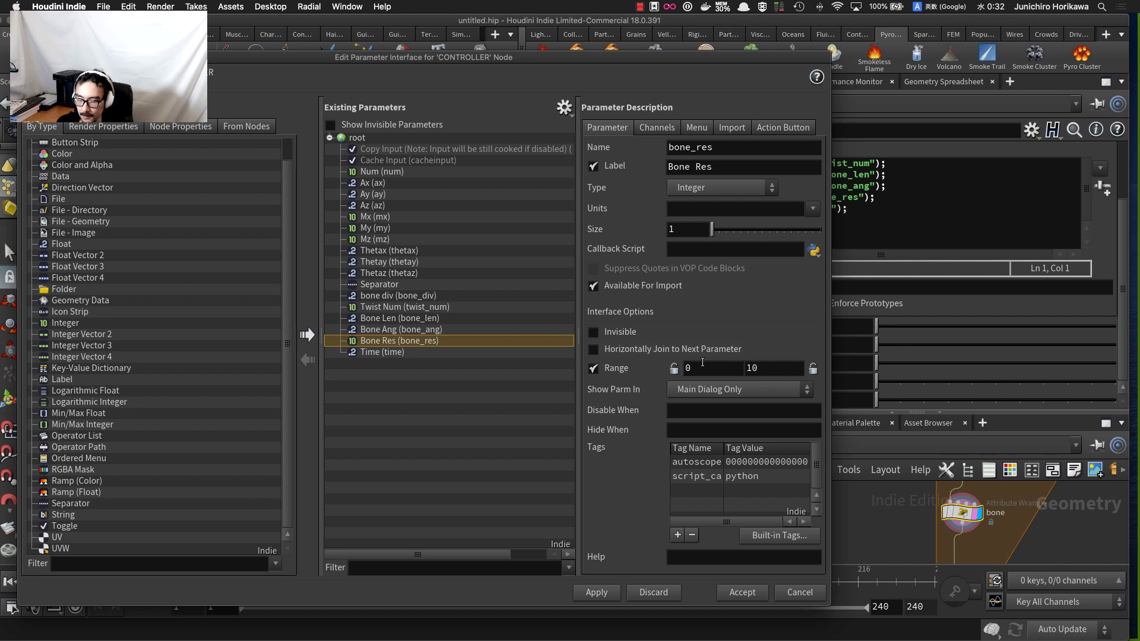
drag(762, 367, 716, 369)
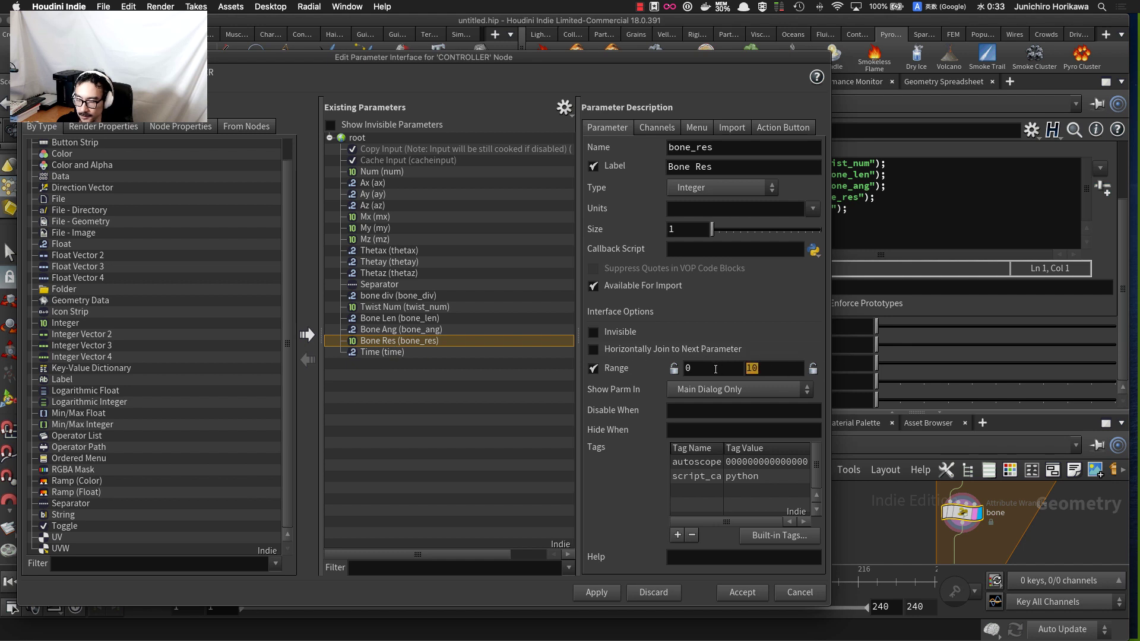
click(750, 370)
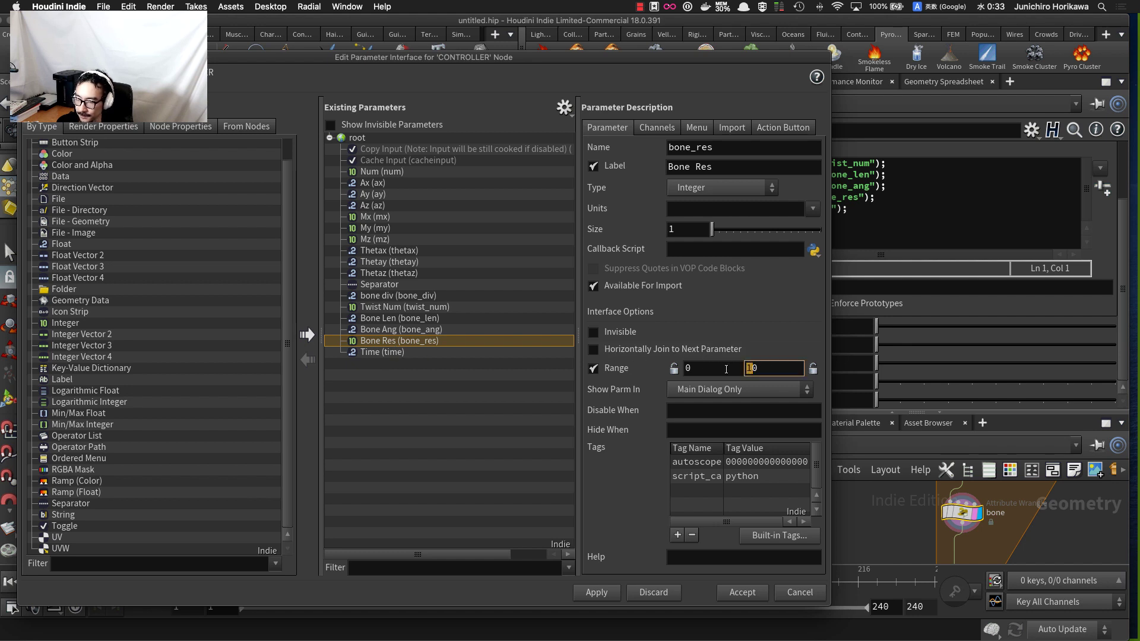
text(3)
key(Return)
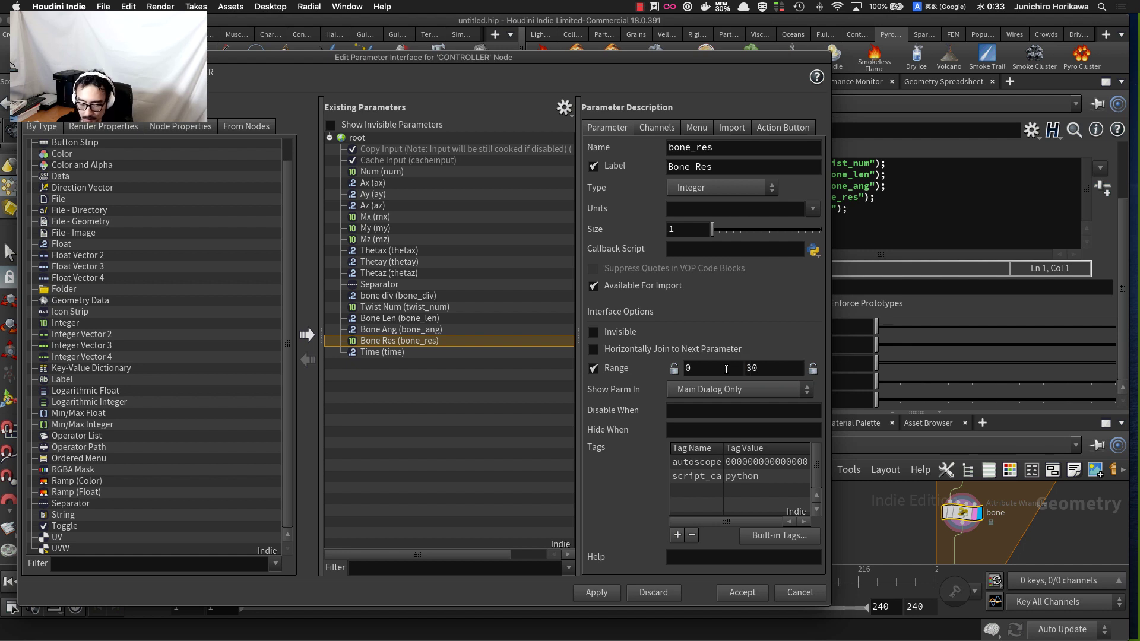
- Check the Time parameter's range, apply the interface changes to CONTROLLER and close the editor
click(446, 352)
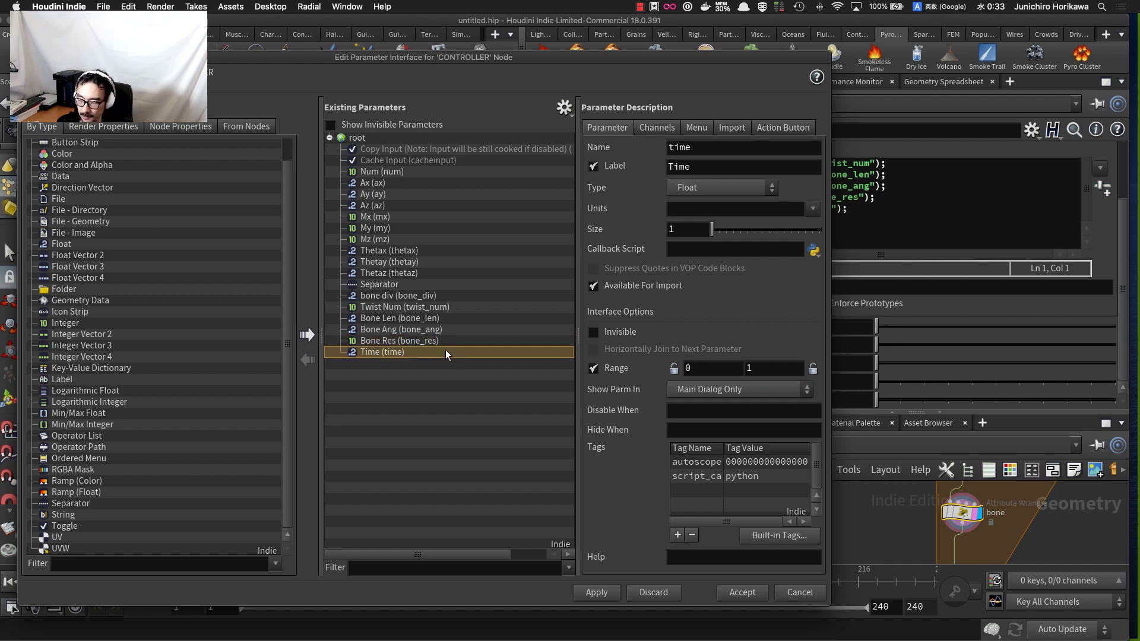
double_click(704, 372)
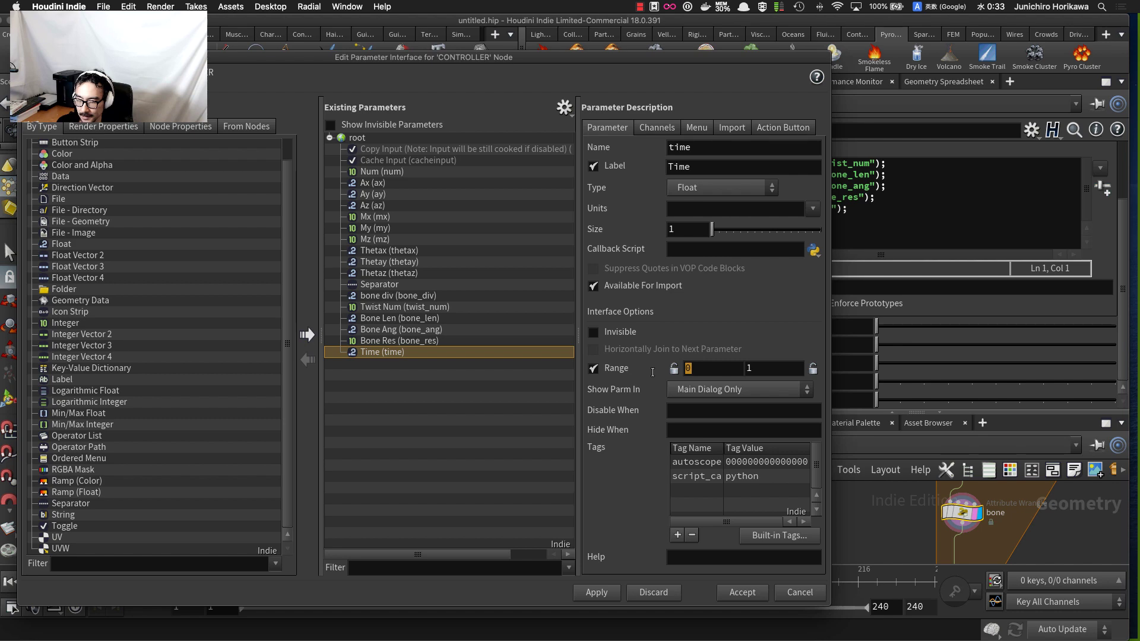
drag(766, 375, 739, 369)
click(596, 592)
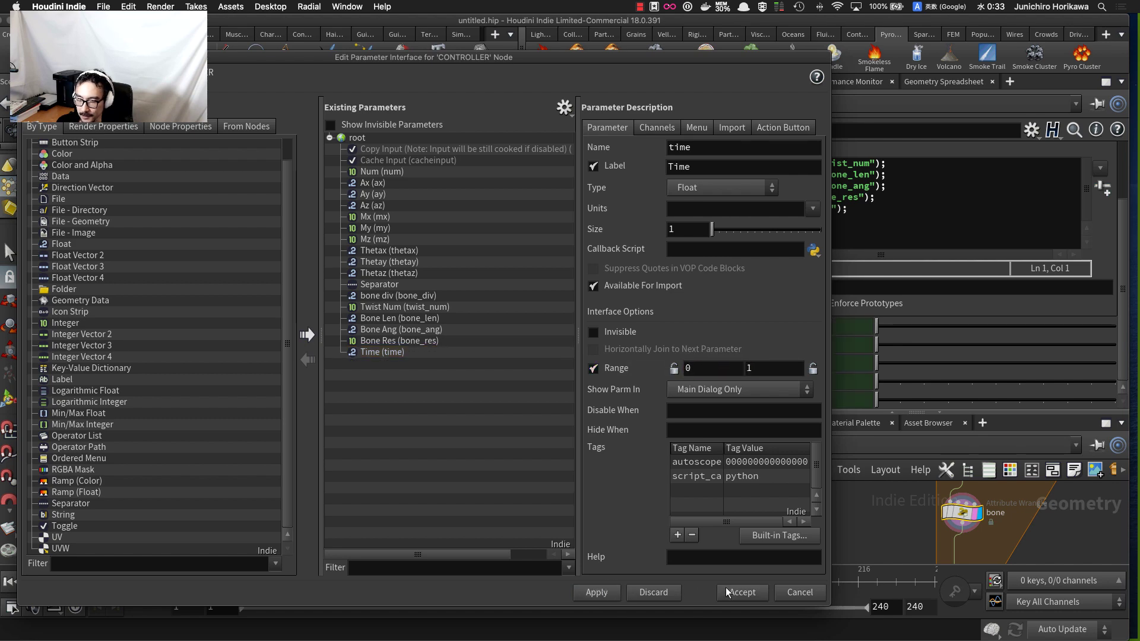
click(737, 592)
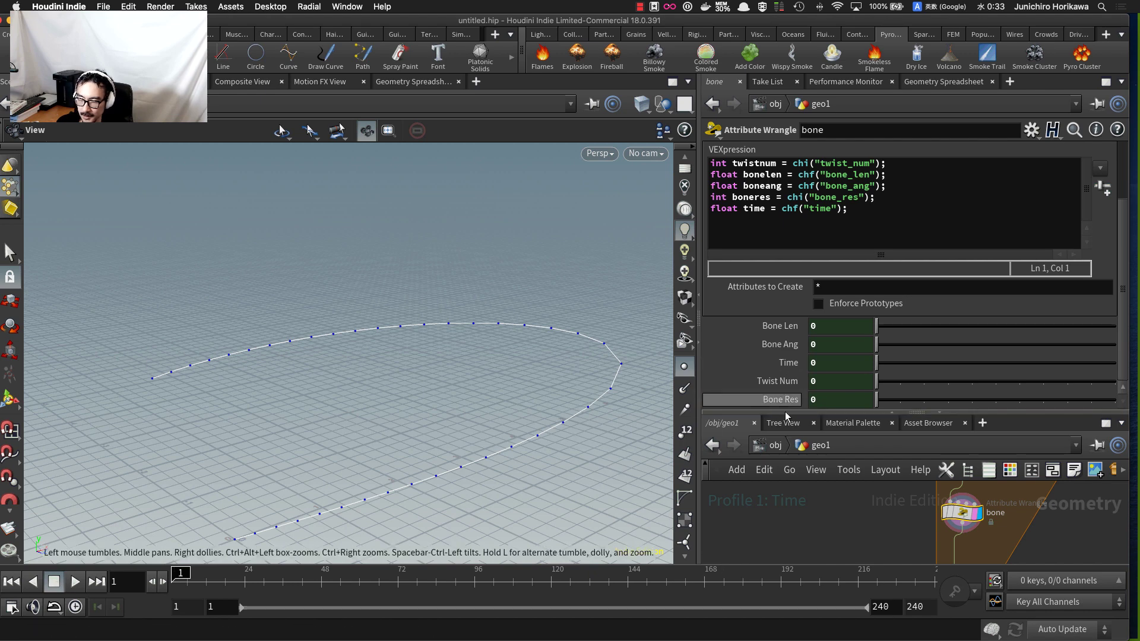
- On CONTROLLER, set Twist Num to 10, Bone Len to about 1.562, Bone Ang to about 0.647, Bone Res to 10 and Time to about 0.259
scroll(805, 507, down, 6)
middle_drag(805, 508, 790, 539)
scroll(796, 510, up, 3)
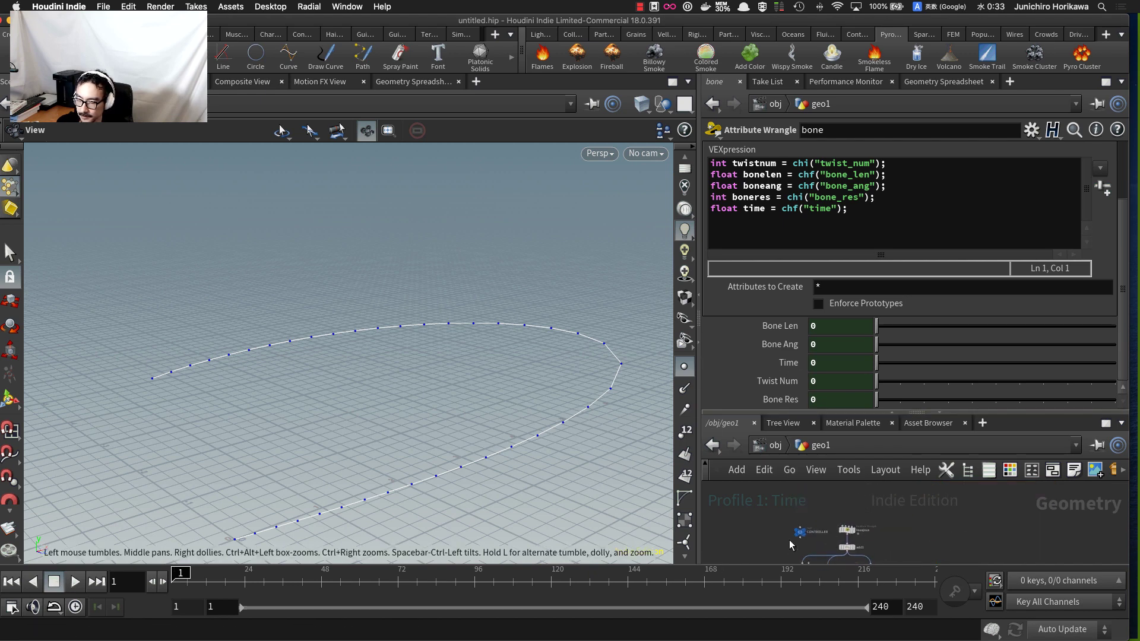
scroll(790, 539, up, 3)
click(802, 531)
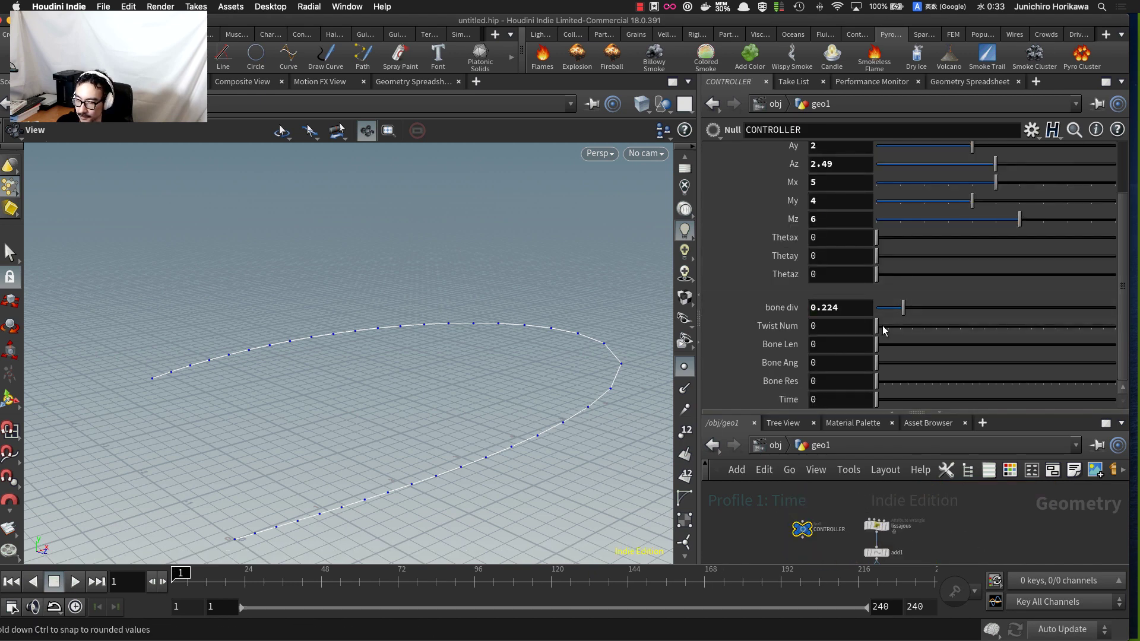
drag(904, 327, 803, 408)
drag(936, 408, 939, 407)
scroll(832, 495, down, 1)
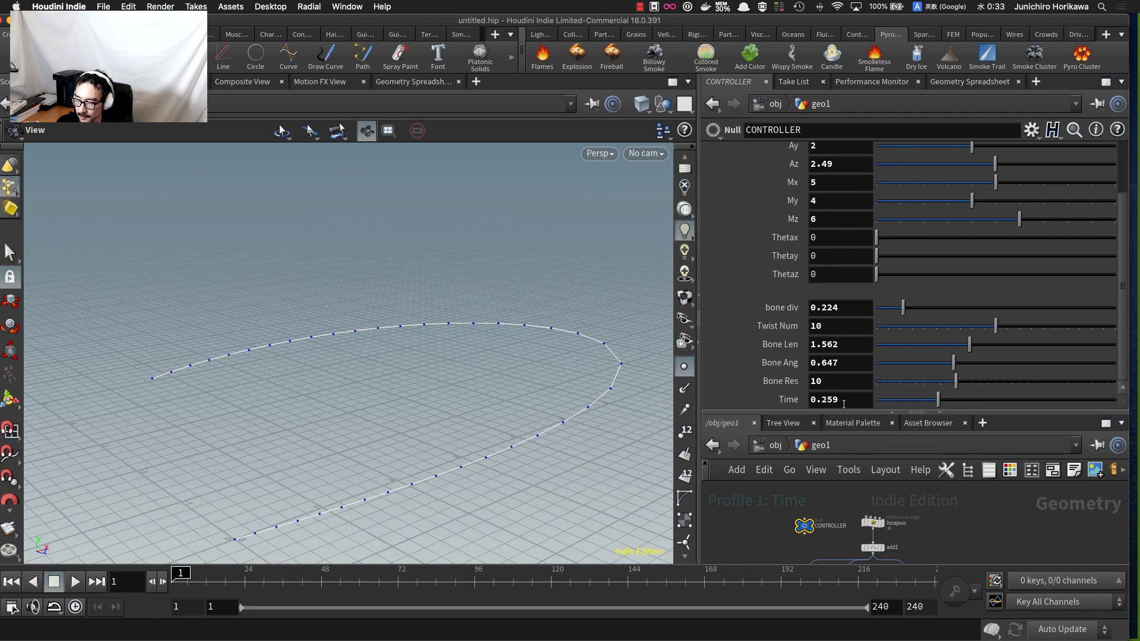
- Enlarge the network editor area and select the bone wrangle inside the for-each loop
drag(842, 412, 842, 273)
scroll(817, 439, down, 8)
scroll(835, 486, up, 10)
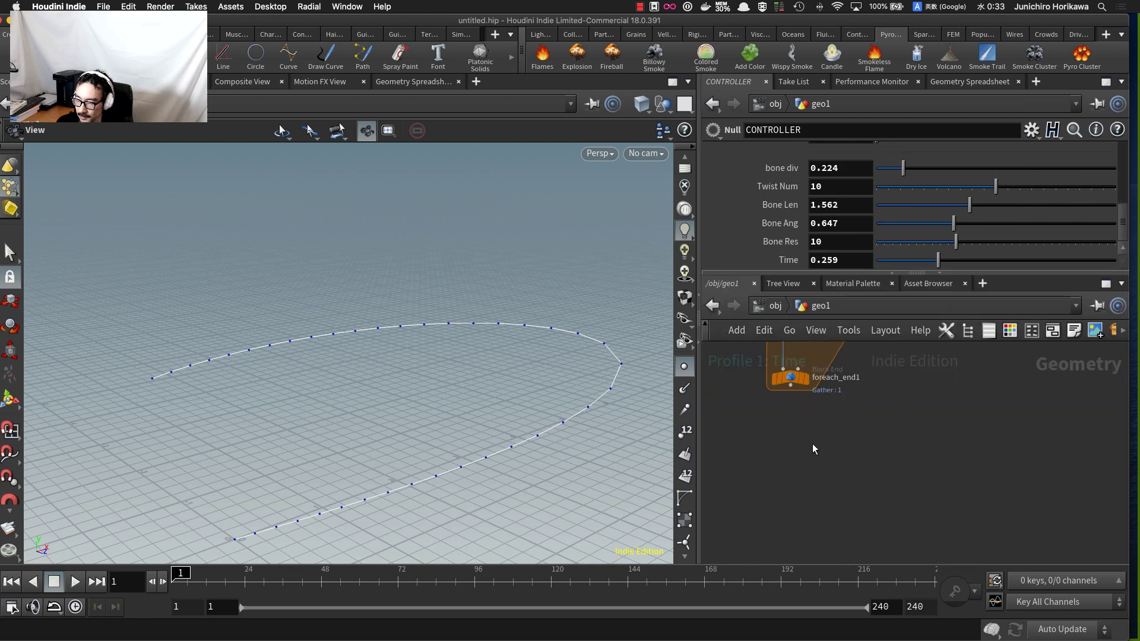
middle_drag(801, 351, 816, 414)
scroll(820, 419, up, 4)
click(819, 433)
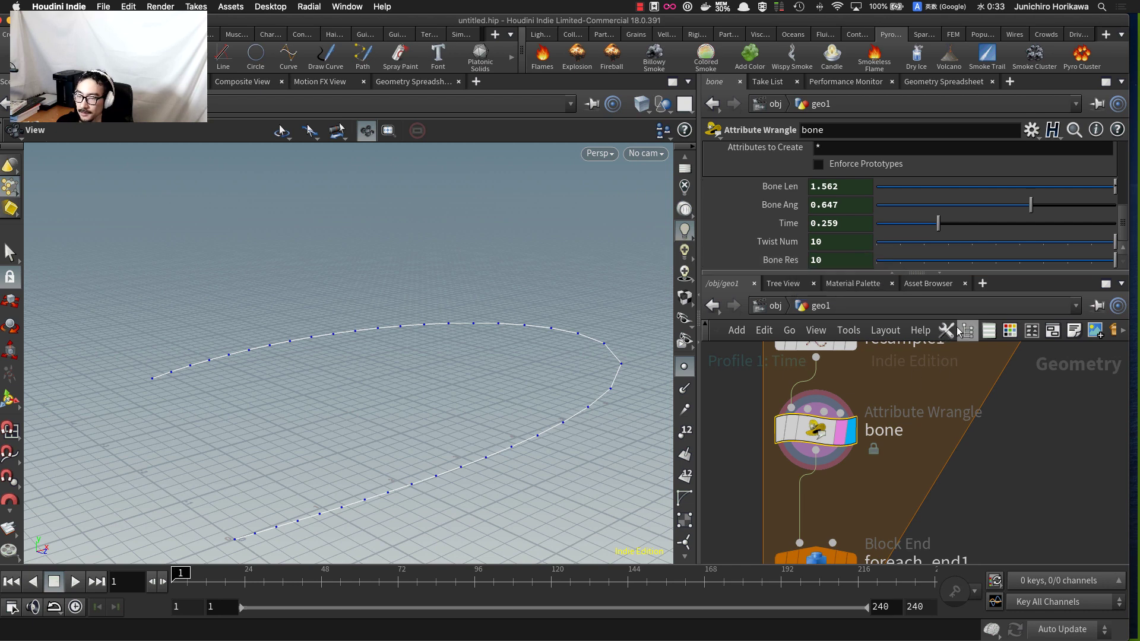
- Add two new lines after the time declaration in the bone wrangle's VEX code and open the snippet in the separate, repositioned code editor window
drag(1015, 316, 1014, 383)
scroll(969, 230, up, 1)
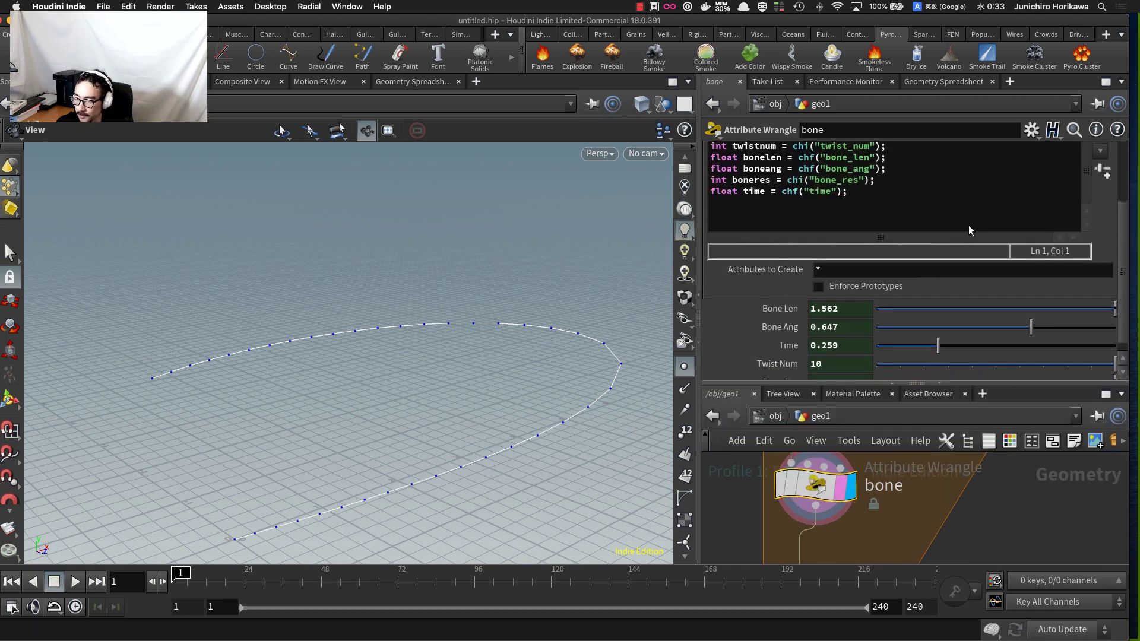
click(948, 220)
key(Return)
key(Return)
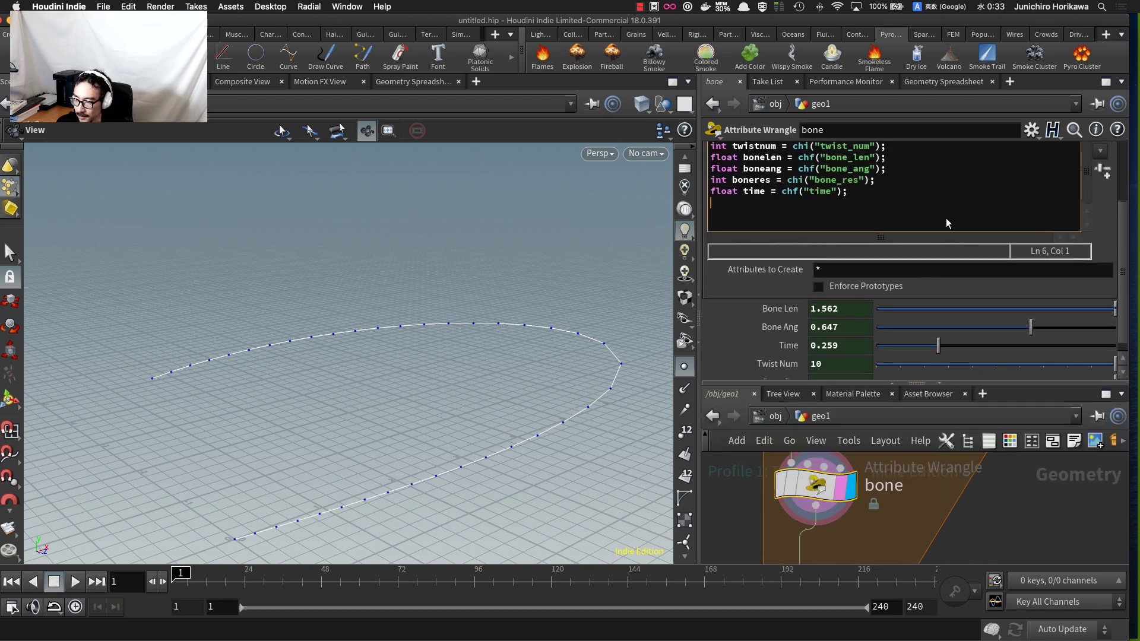
key(alt+e)
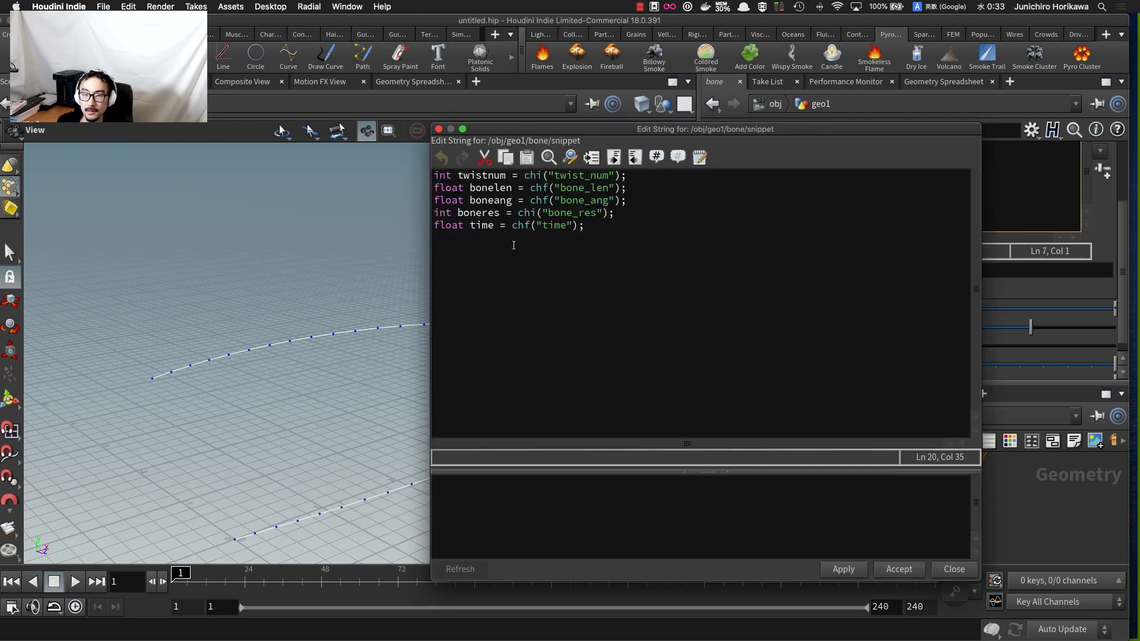
click(515, 263)
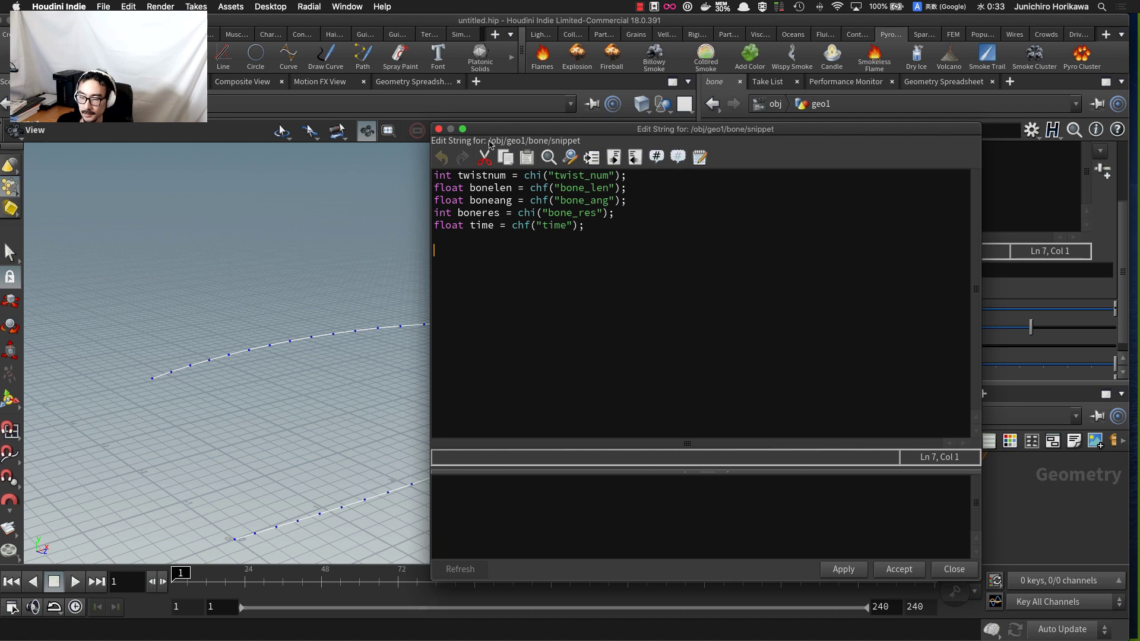
drag(490, 144, 617, 132)
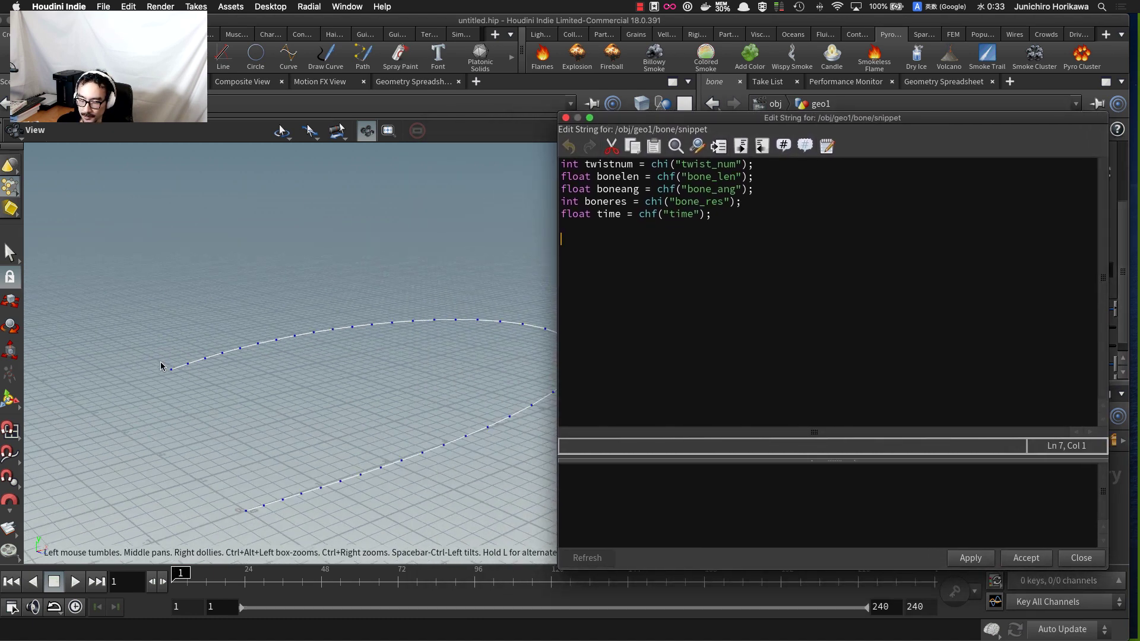
text(if()
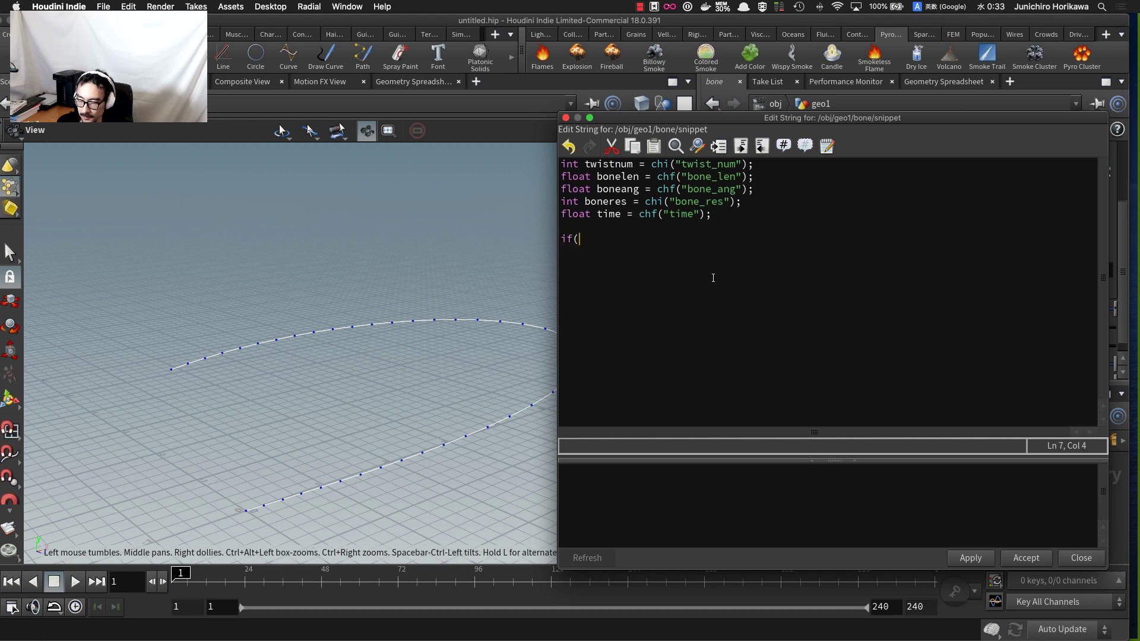
text(@ptnum )
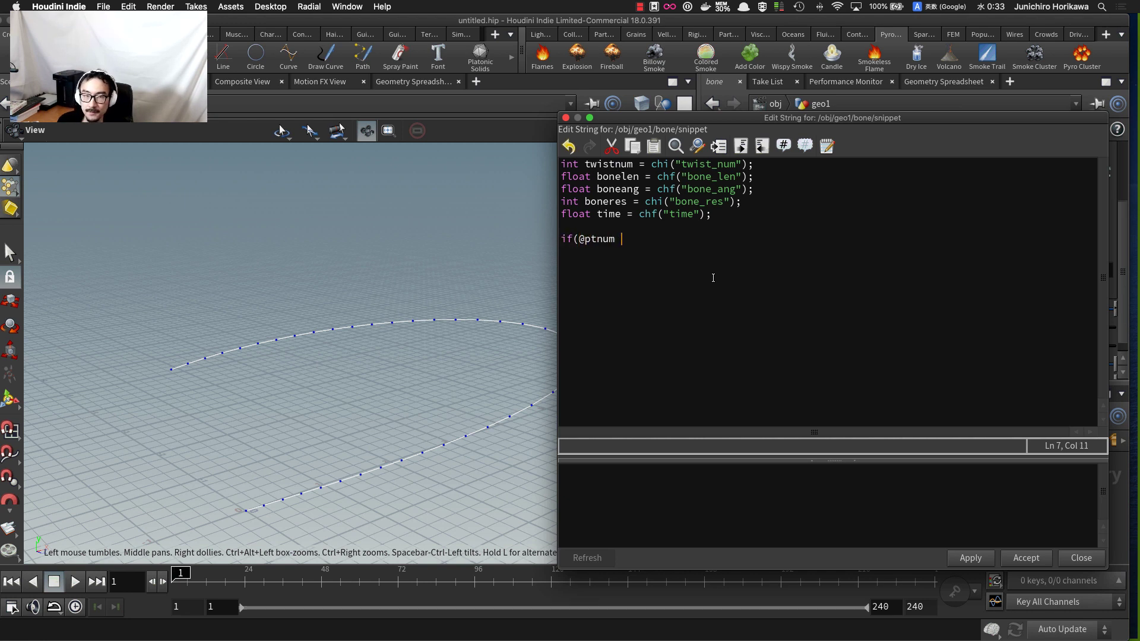
text(!= 0)
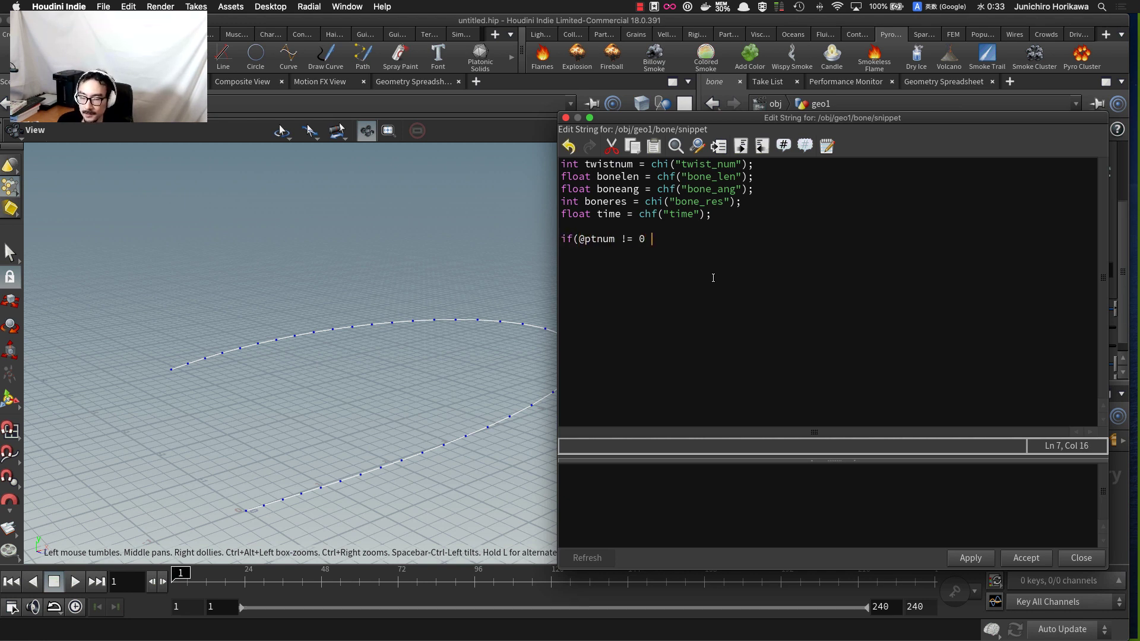
text( &)
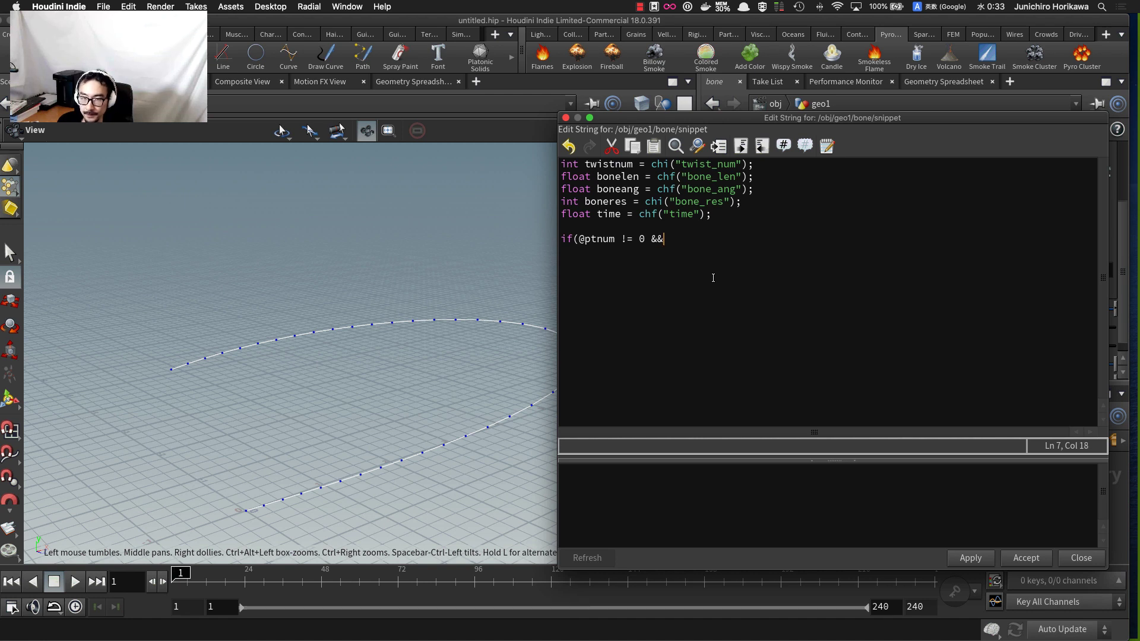
text(& )
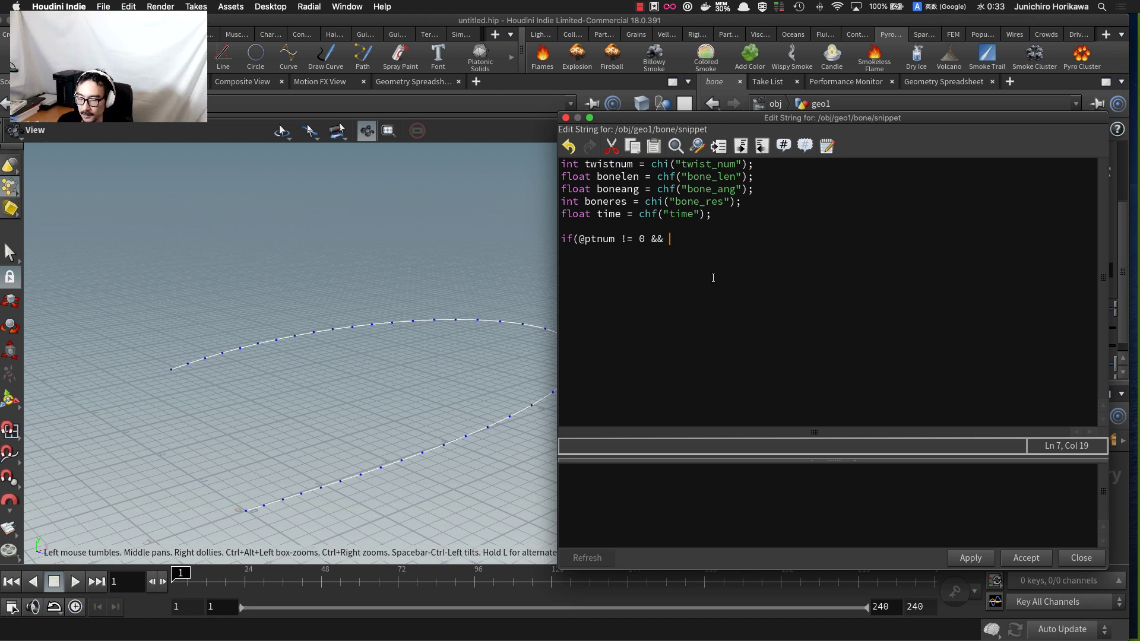
text(@ptnu)
key(Return)
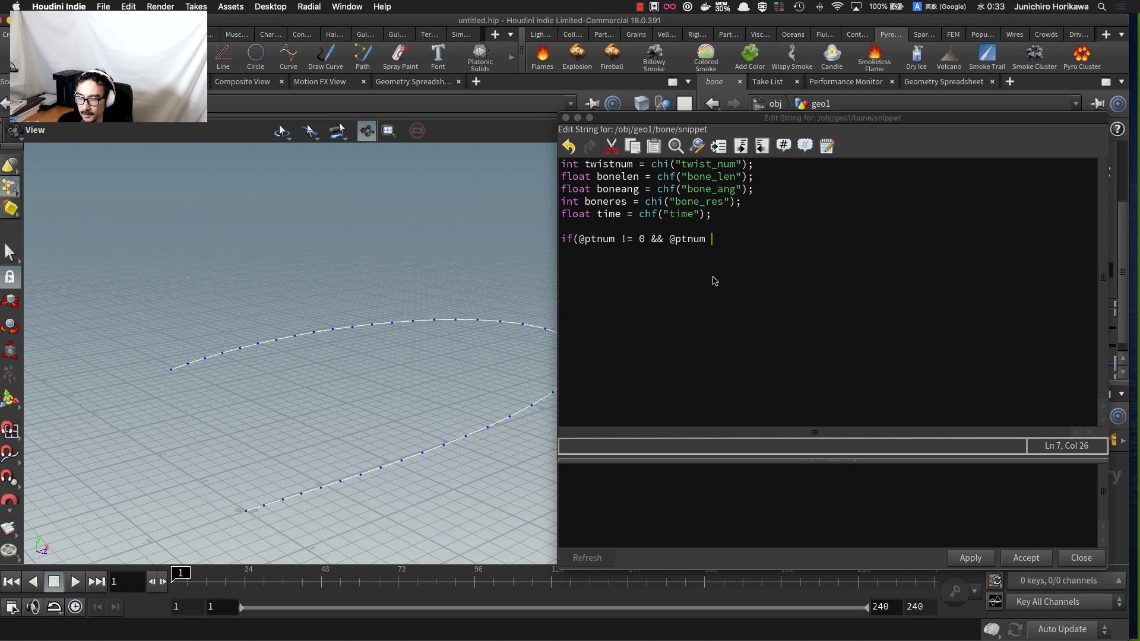
text(!-=)
key(BackSpace)
key(BackSpace)
text(= )
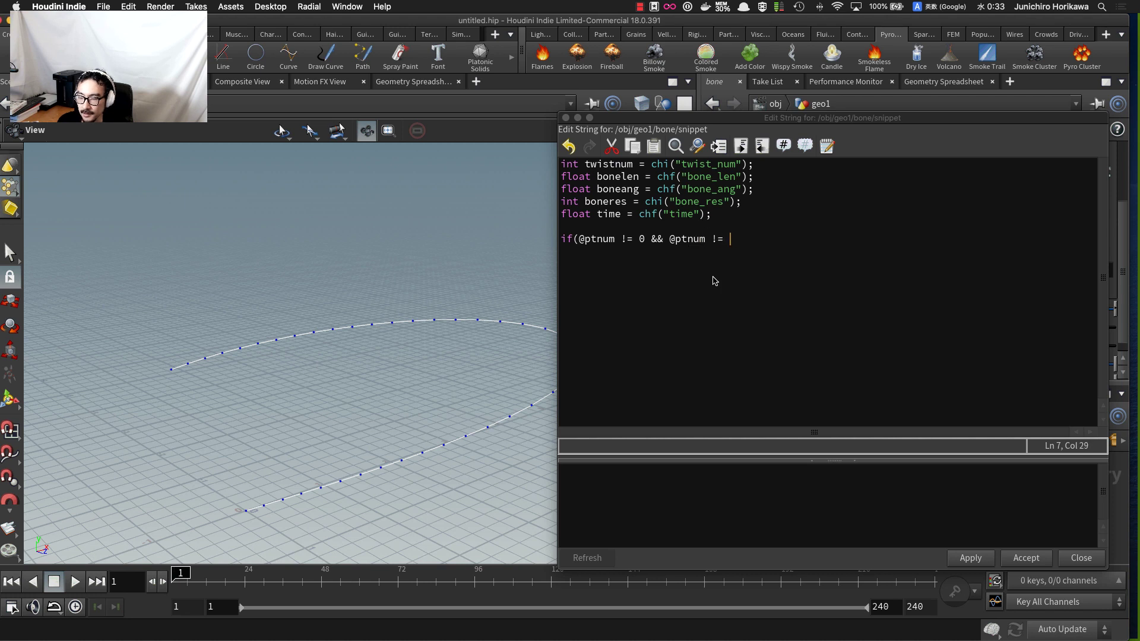
text(npoitns()
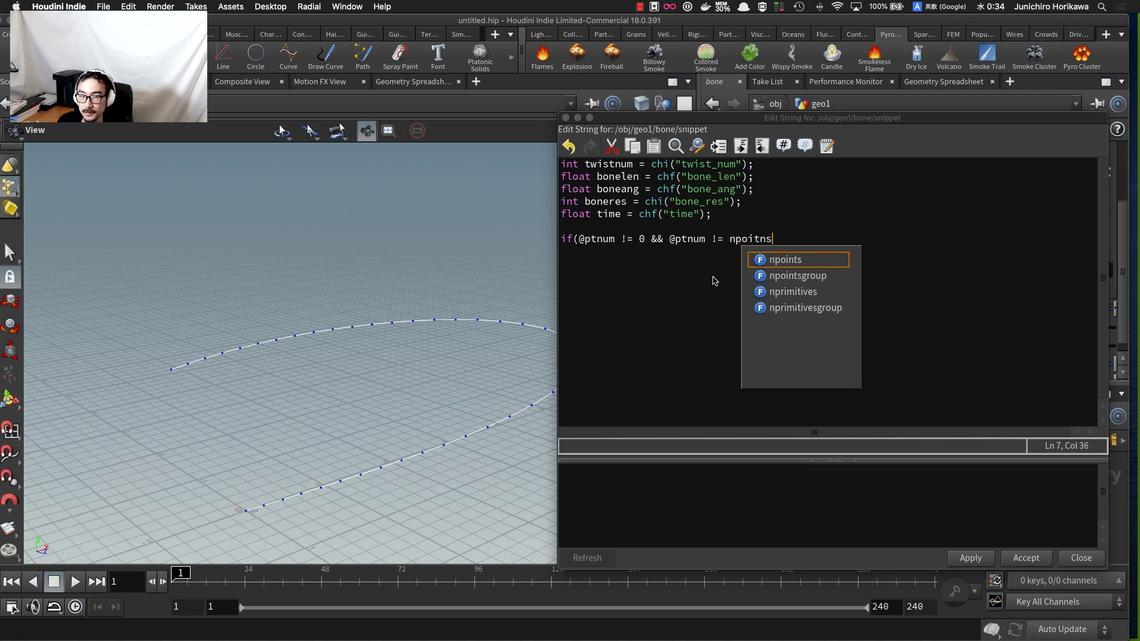
key(BackSpace)
key(BackSpace)
key(BackSpace)
key(BackSpace)
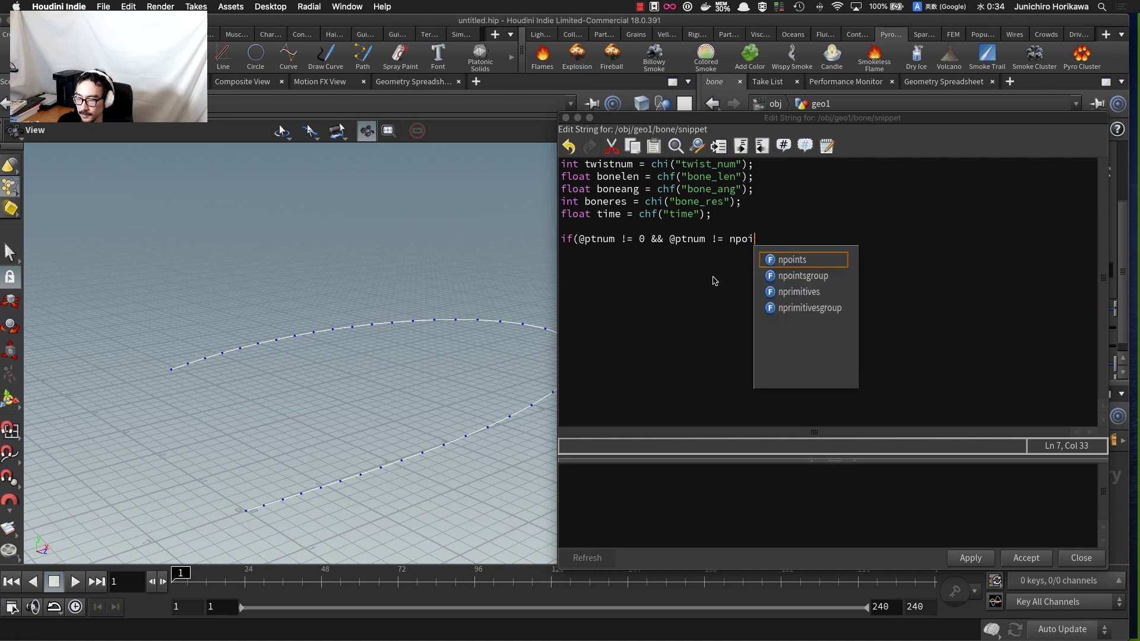
text(nts)
text(()
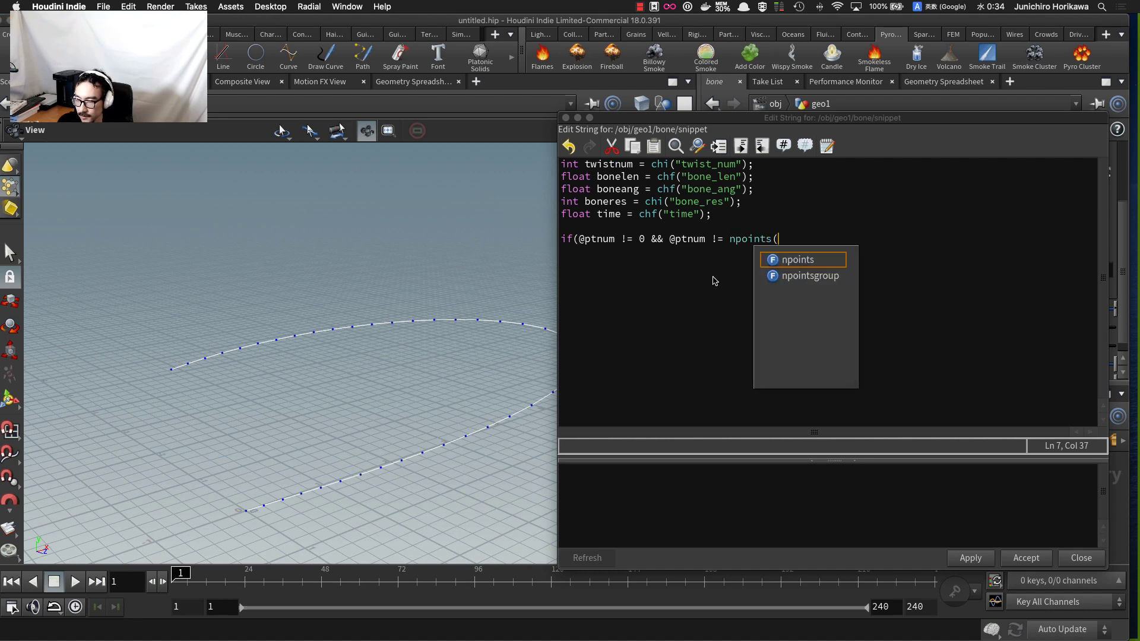
text(0) -1)
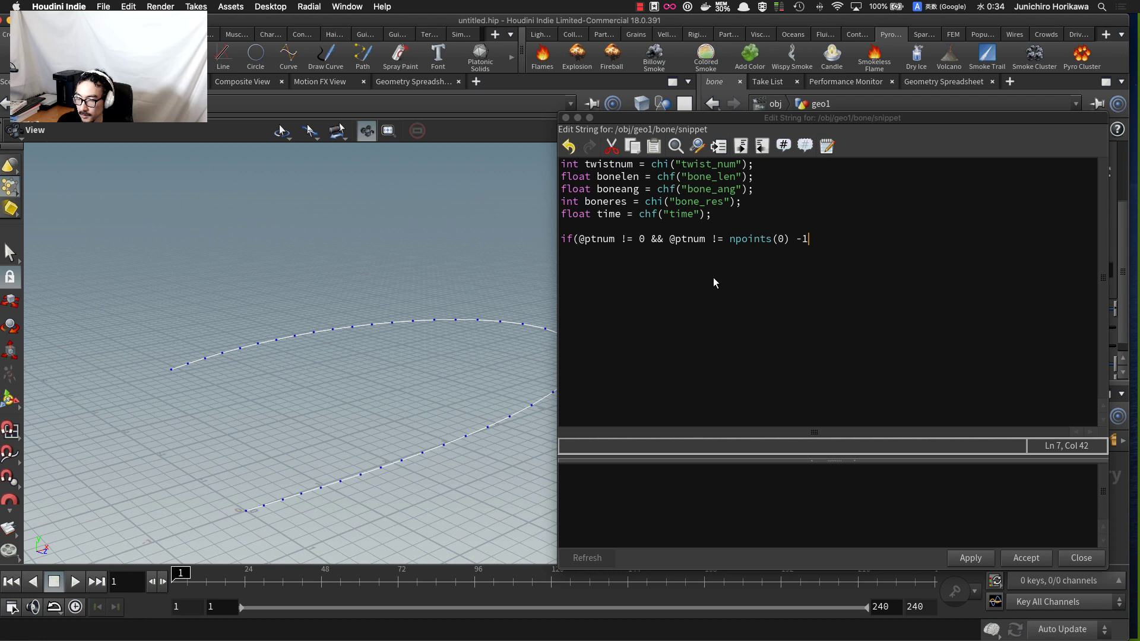
key(BackSpace)
text(1){)
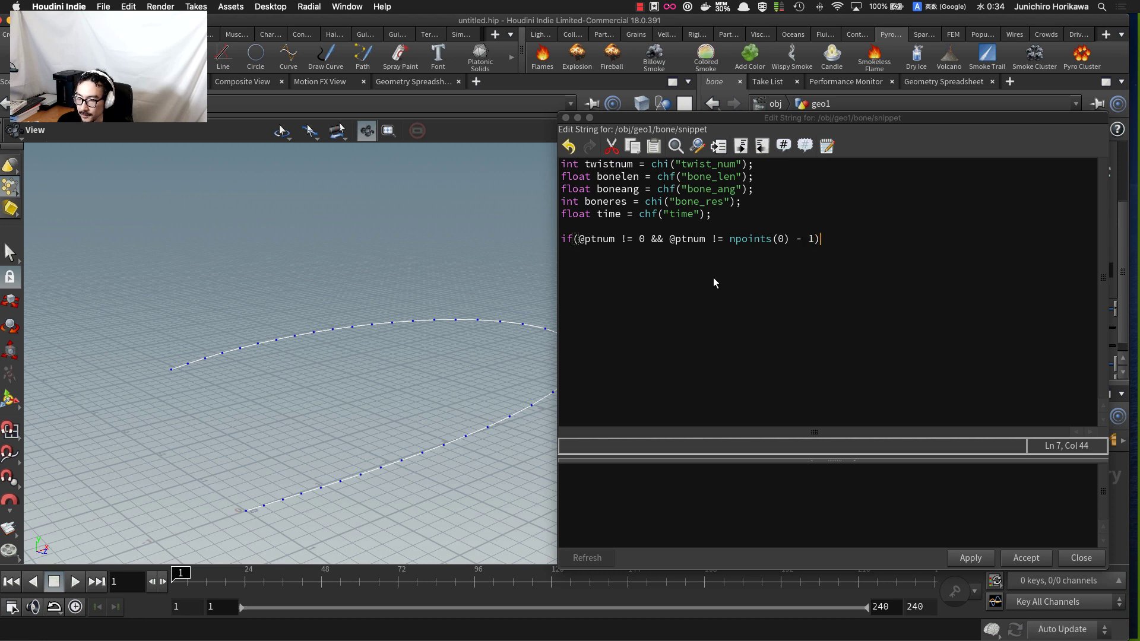
- Close the if block with a curly brace and add an indented empty line inside it
key(Return)
text(})
key(Left)
key(Return)
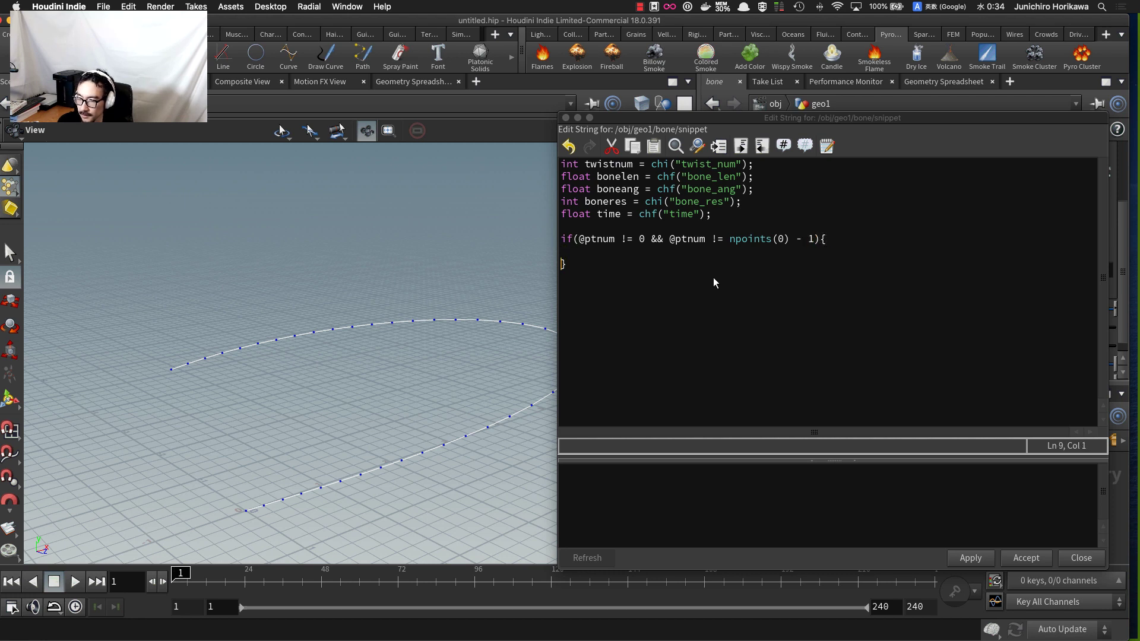
key(Up)
key(Tab)
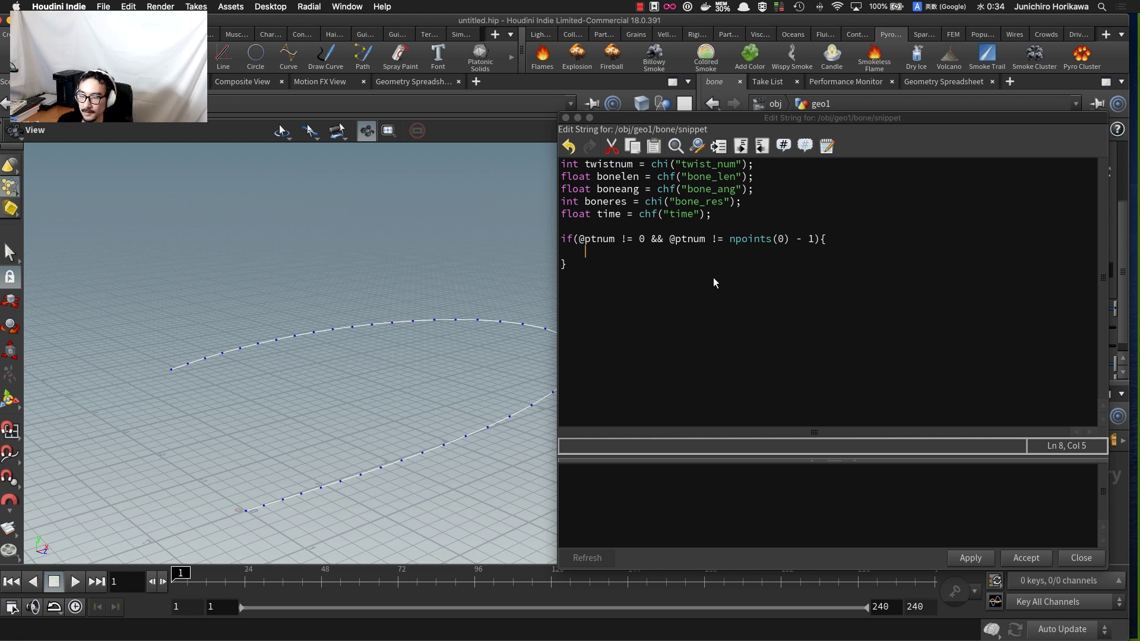
- Inside the if block, declare the up vector with vector up = v@up; and start a new line
text(vector )
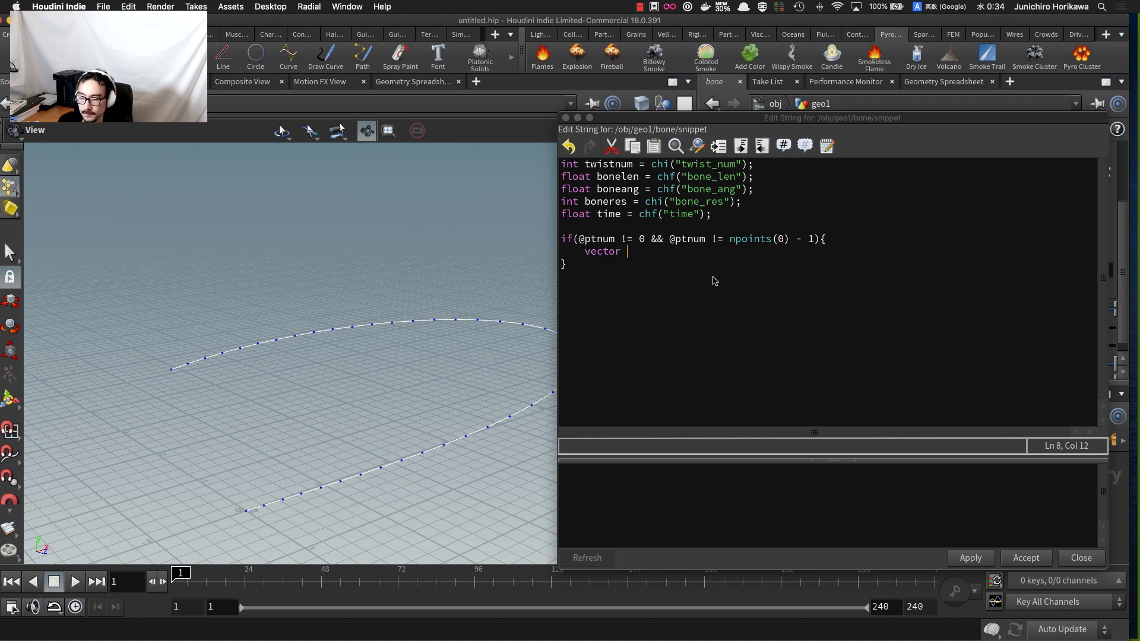
text(up )
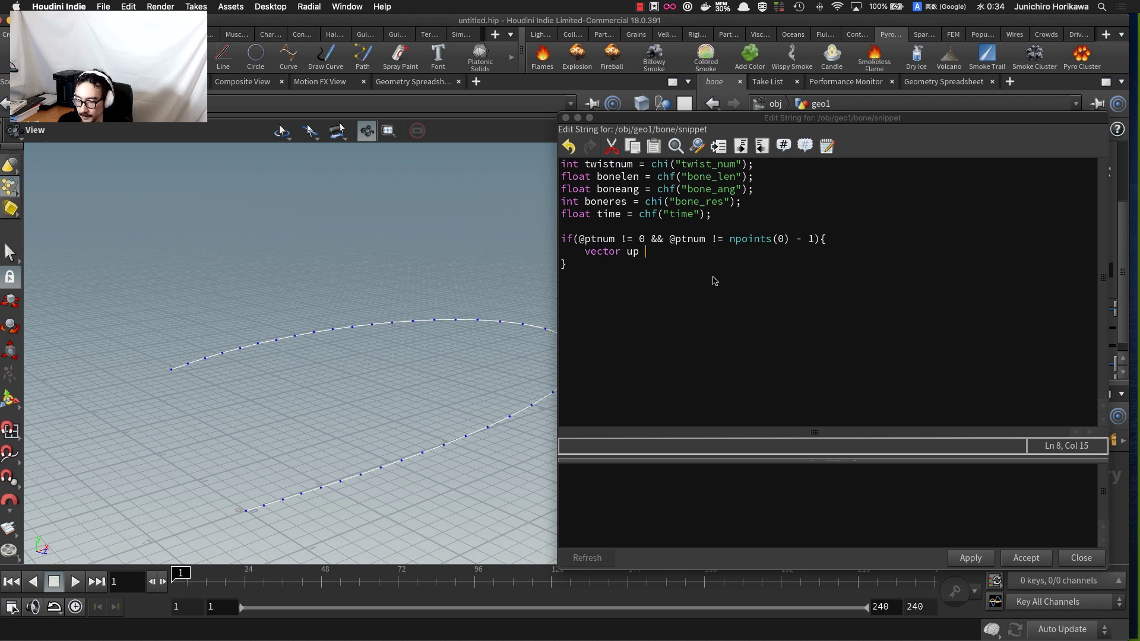
text(v@u)
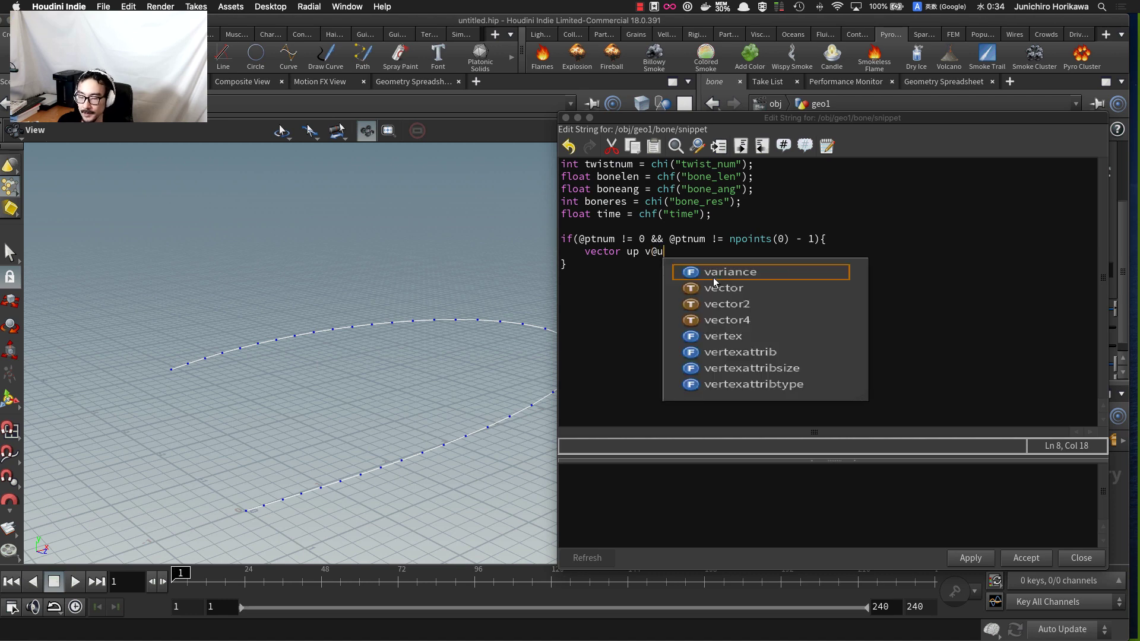
key(BackSpace)
key(BackSpace)
key(BackSpace)
text(= v)
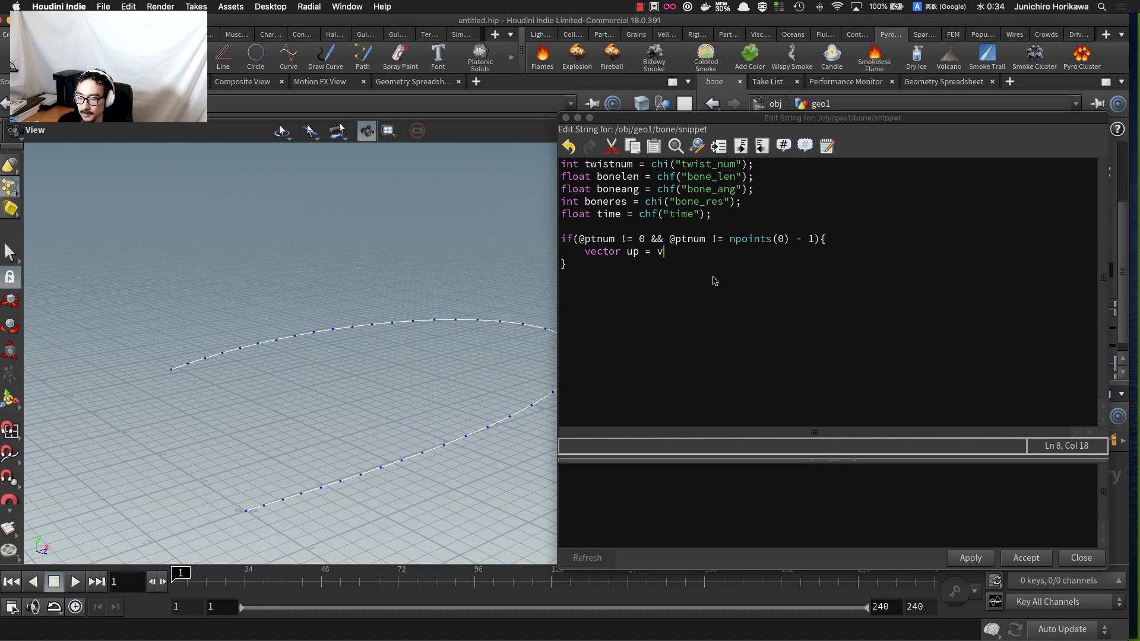
text(@u)
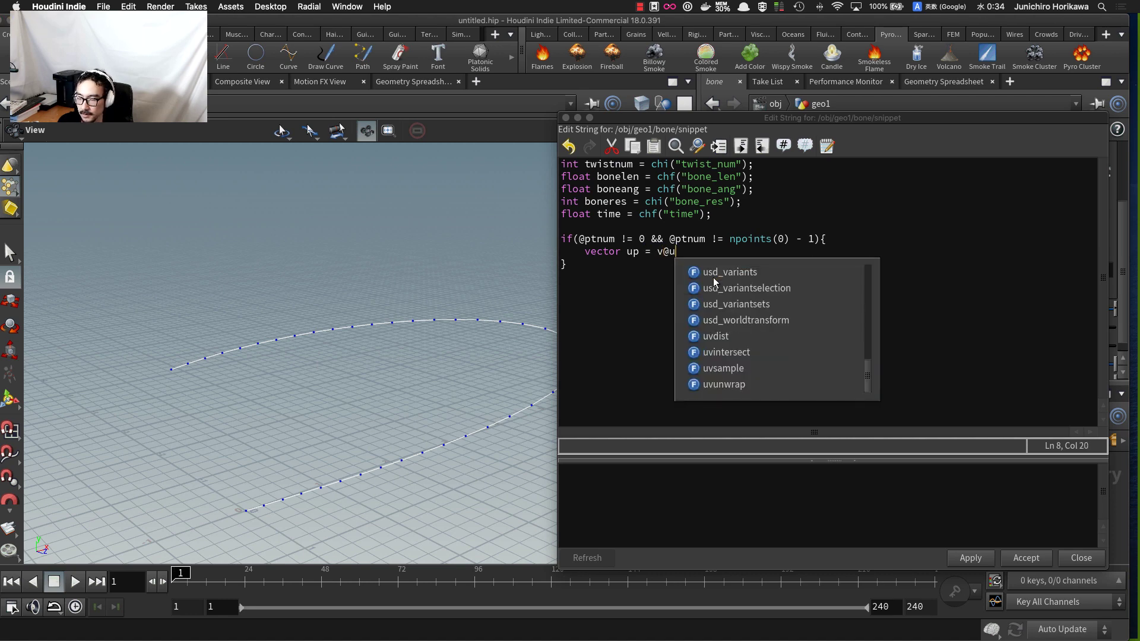
text(p;)
key(Return)
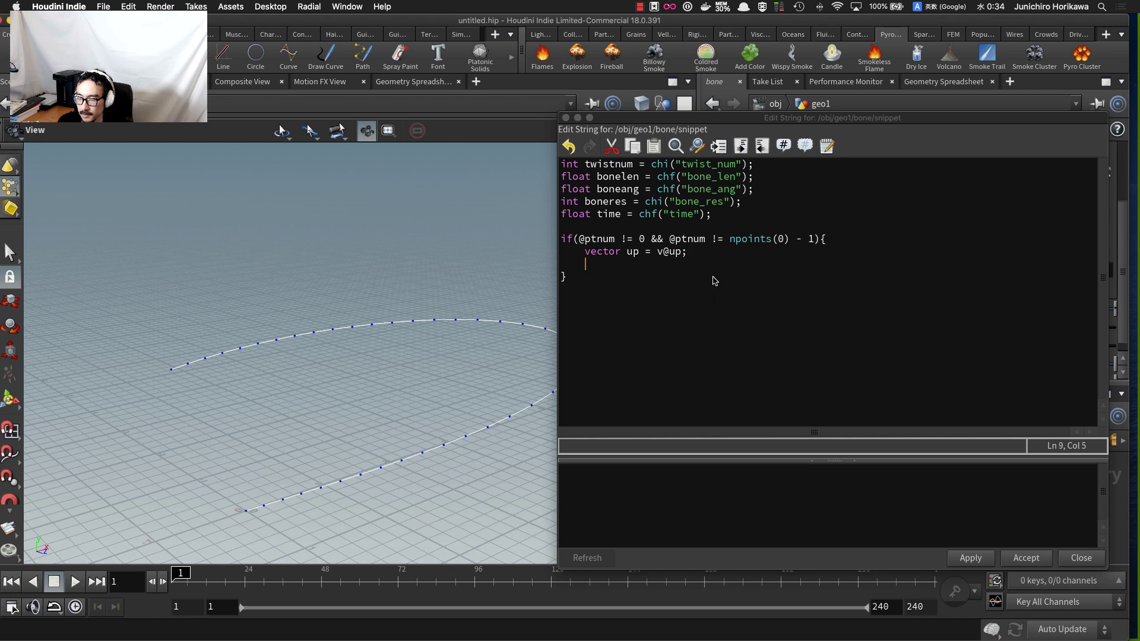
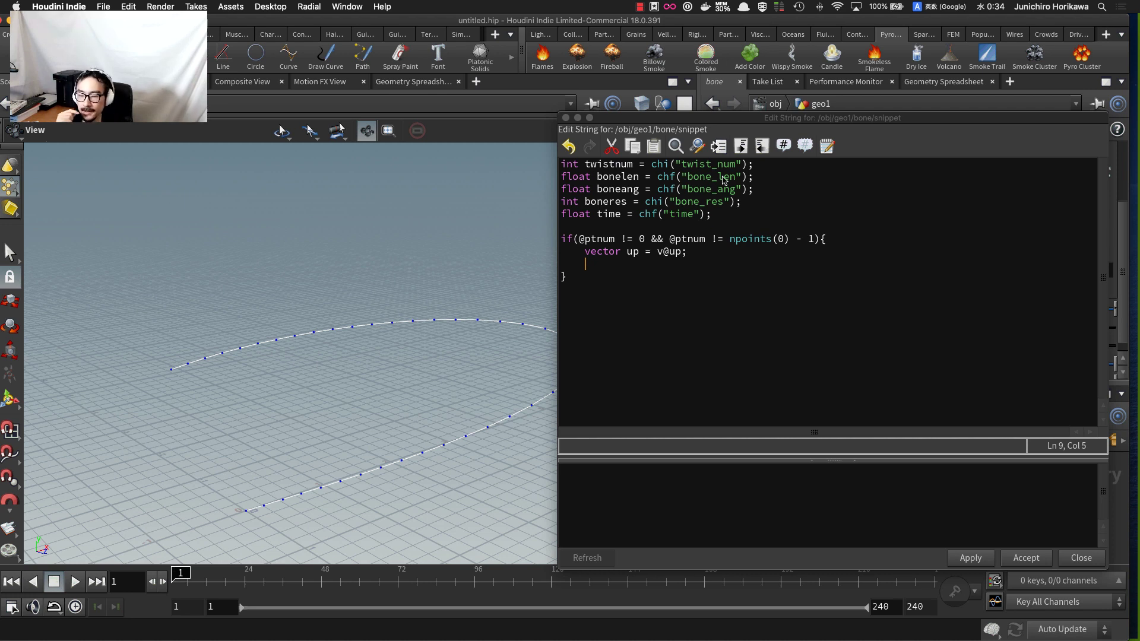
- Review the twistnum declaration and add a blank line below the up vector declaration inside the if block
click(774, 167)
triple_click(599, 166)
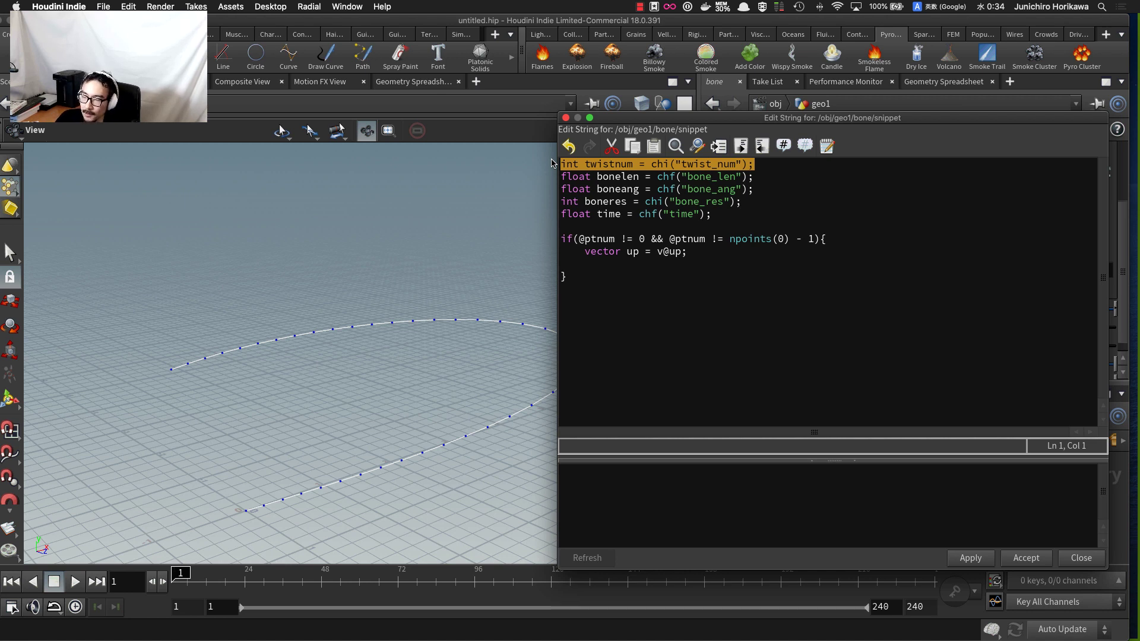
click(631, 267)
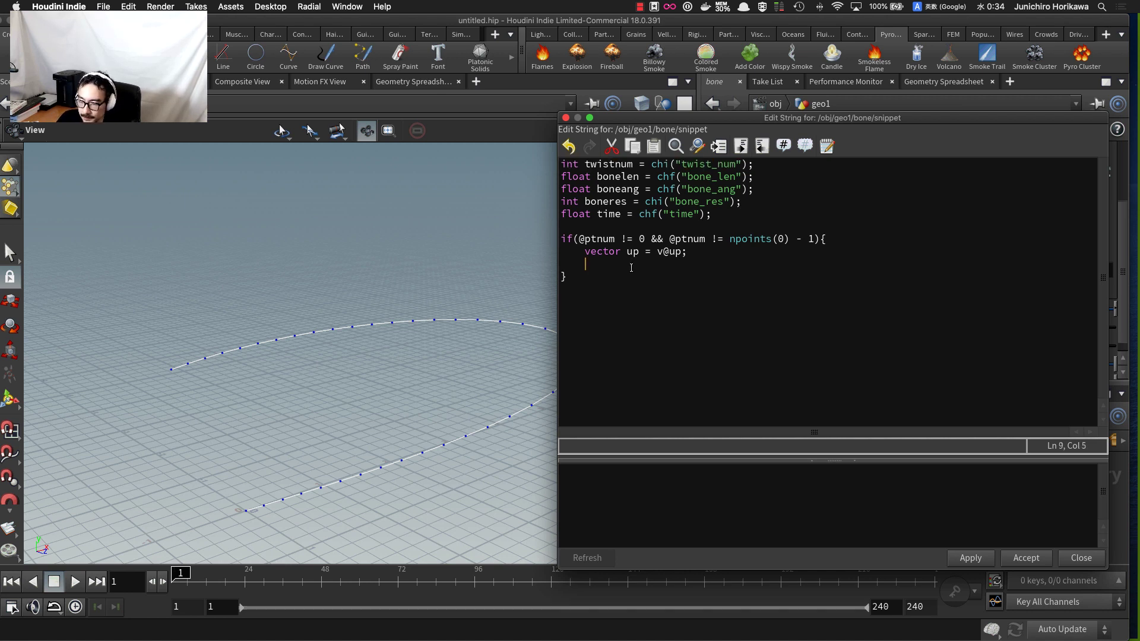
key(Return)
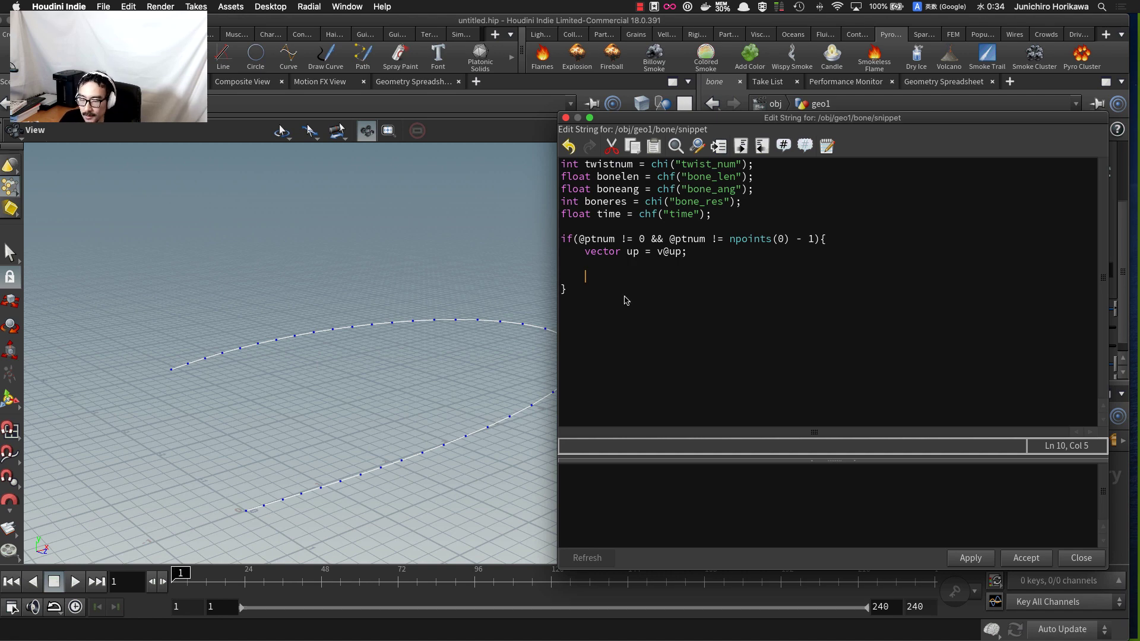
- Below the up vector line inside the if block, write the loop header for(int n=0; n<boneres; n++){
scroll(288, 459, down, 5)
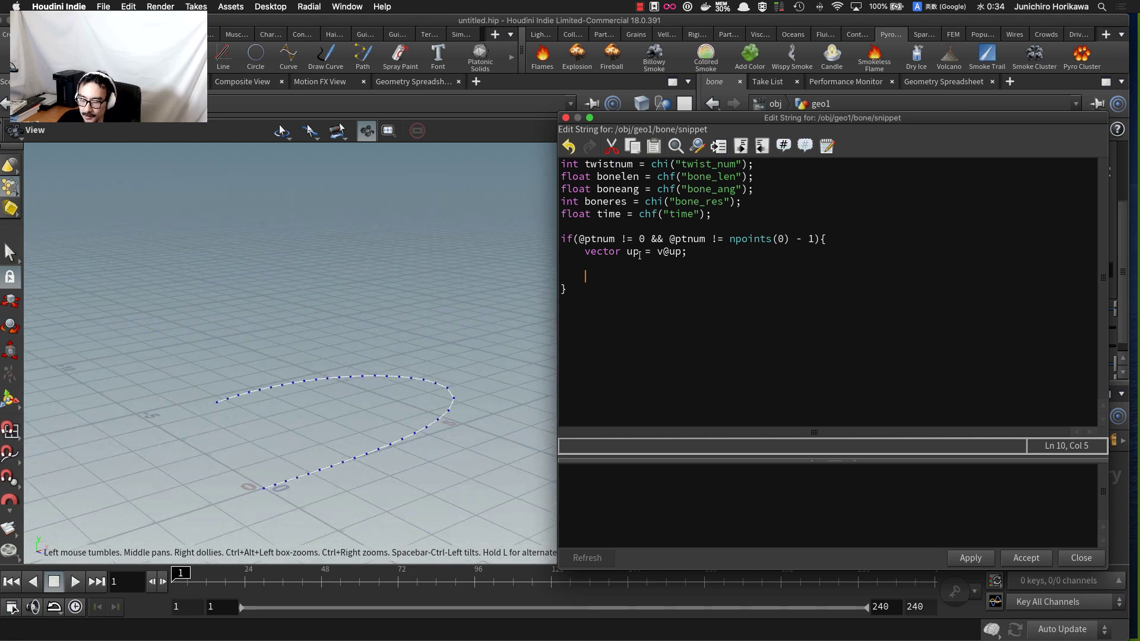
drag(706, 250, 585, 251)
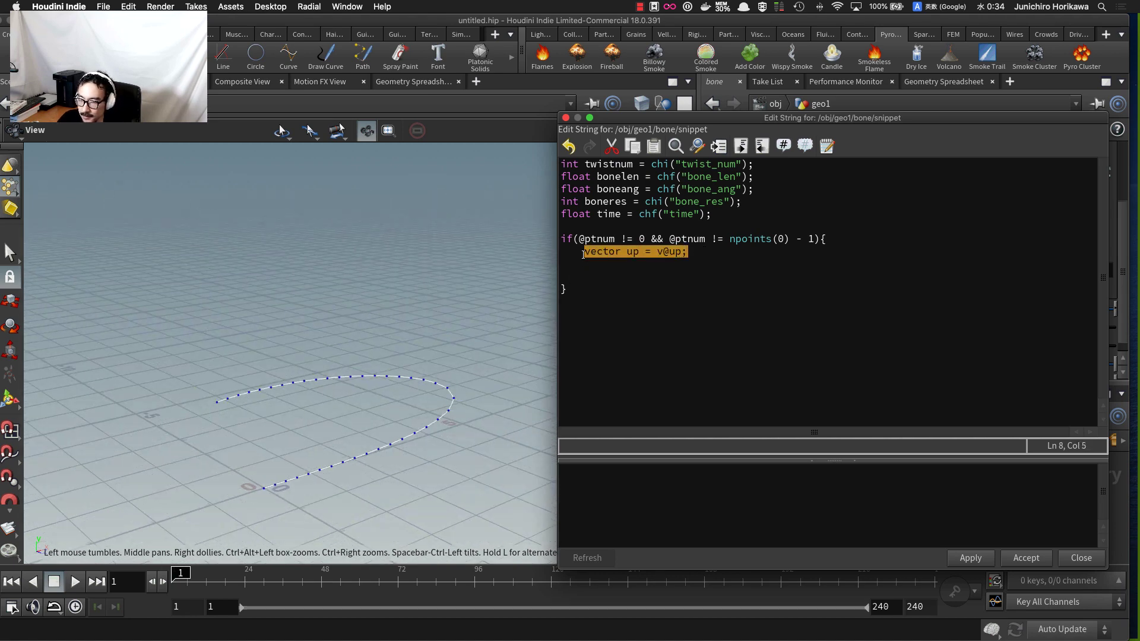
click(605, 277)
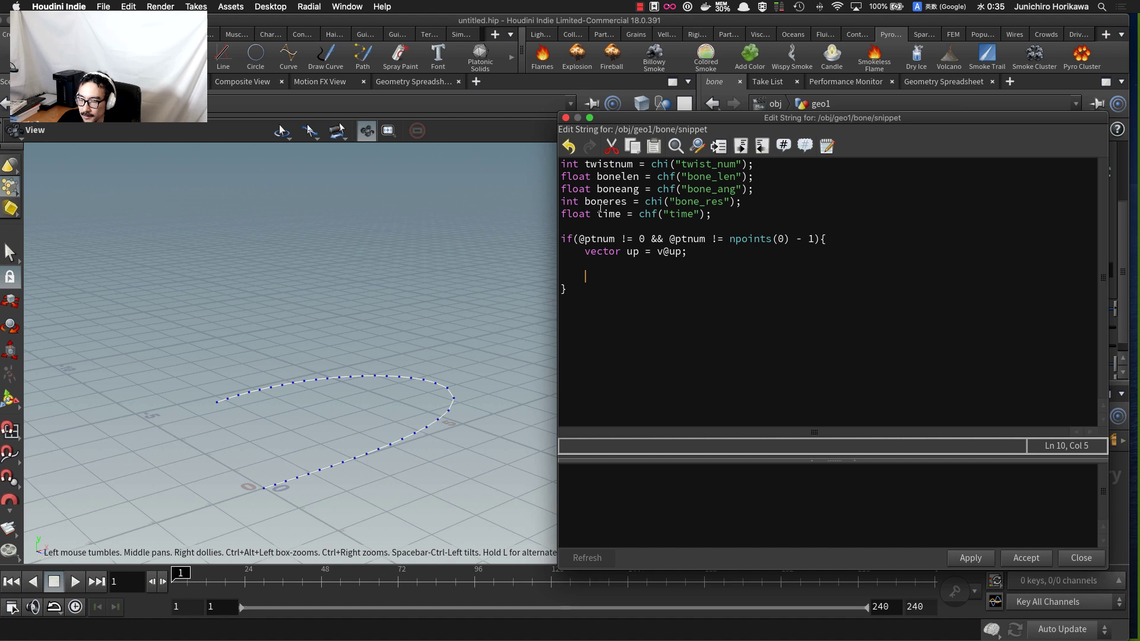
drag(742, 202, 561, 201)
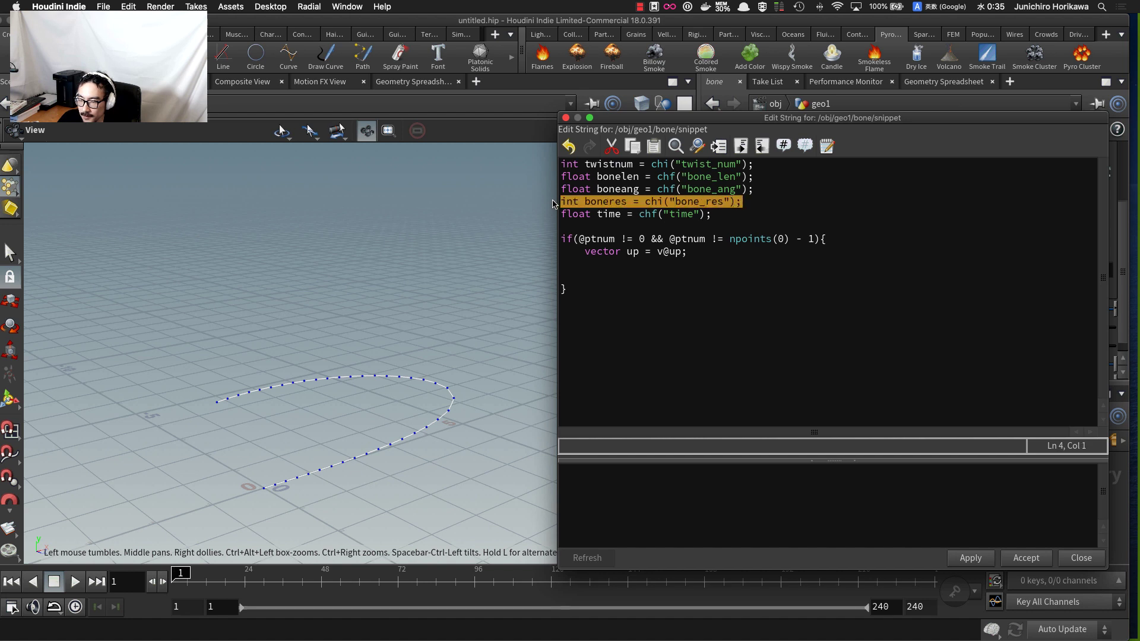
click(589, 275)
text(for()
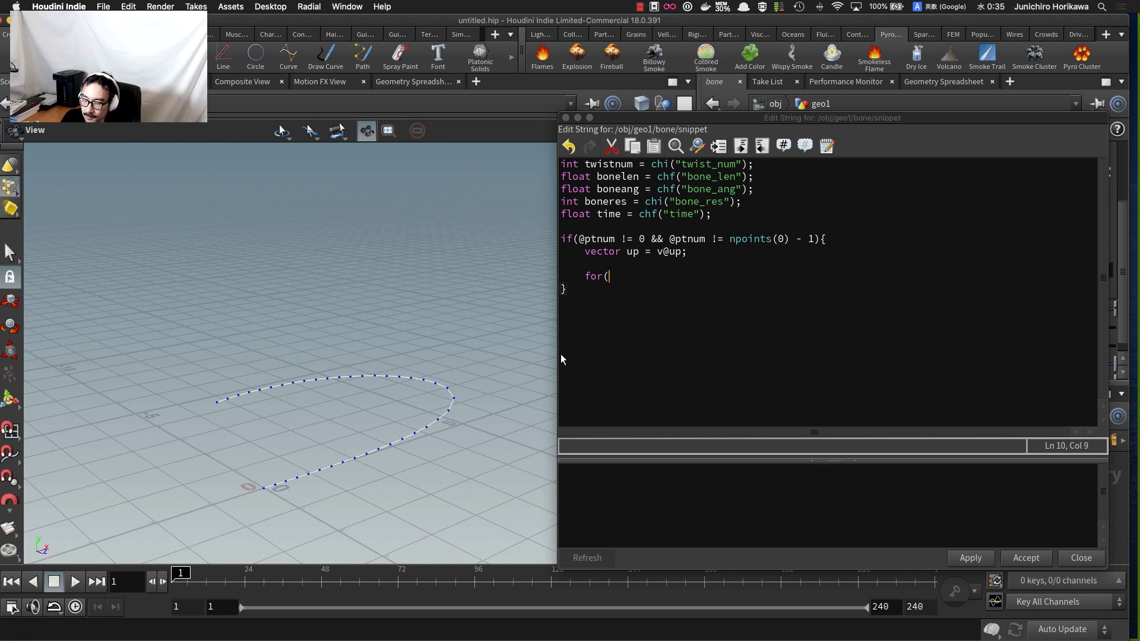
text(int i)
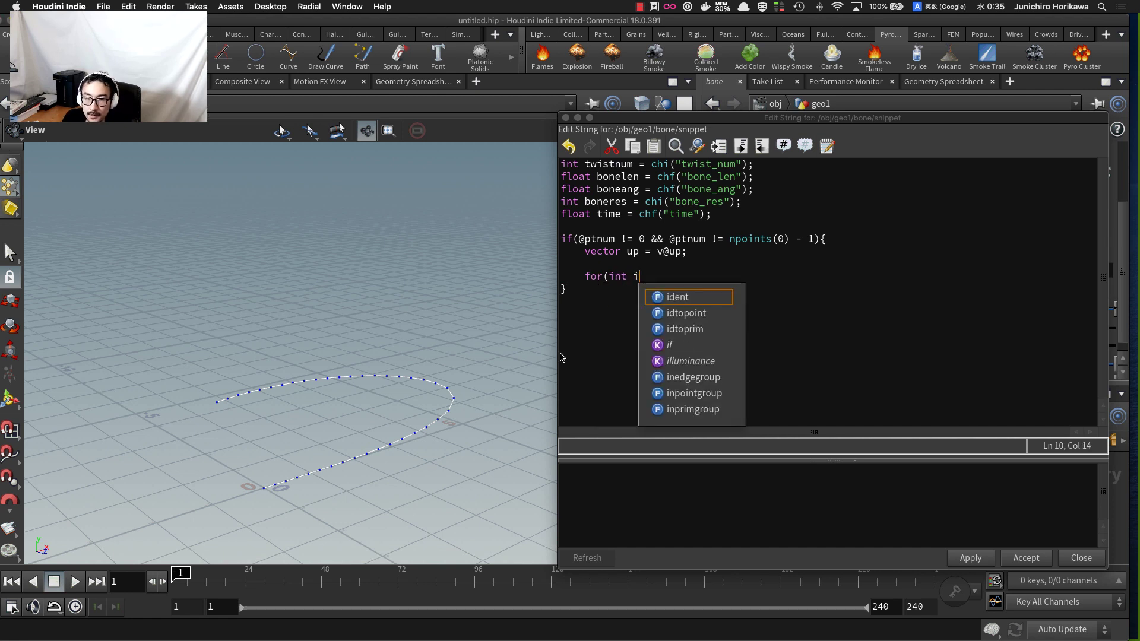
key(BackSpace)
text(n=0)
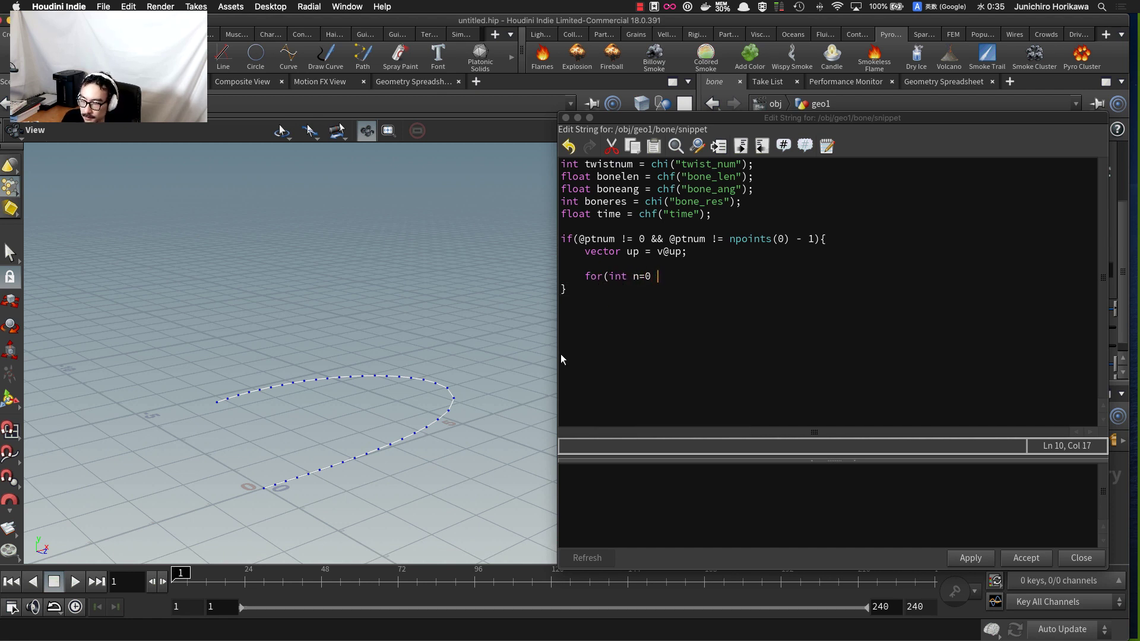
text(; n<)
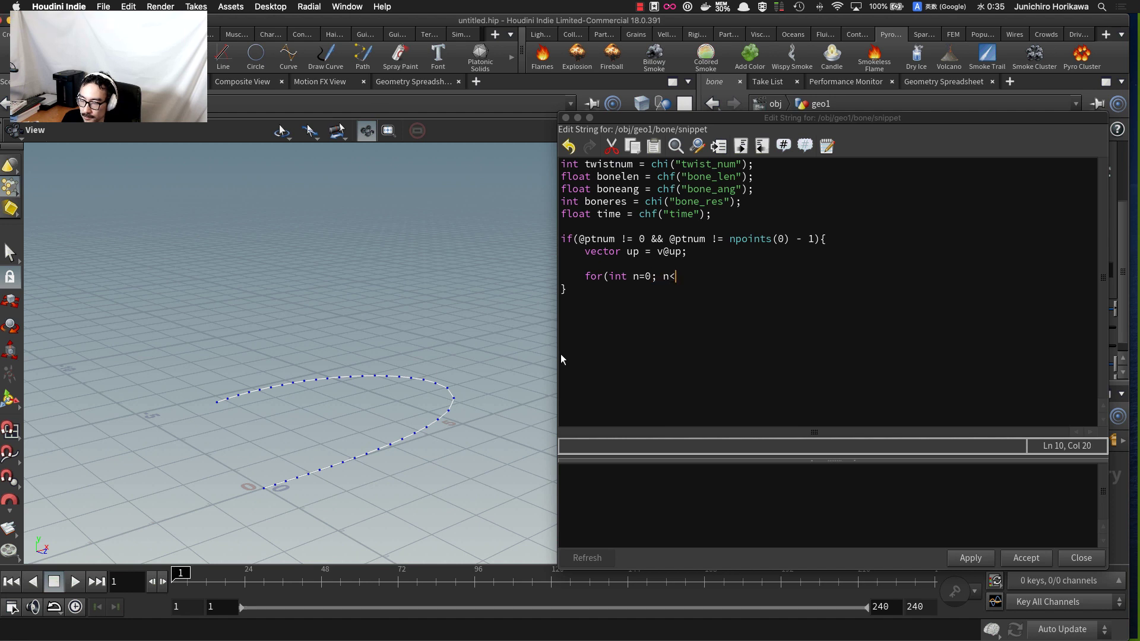
text(boneres;)
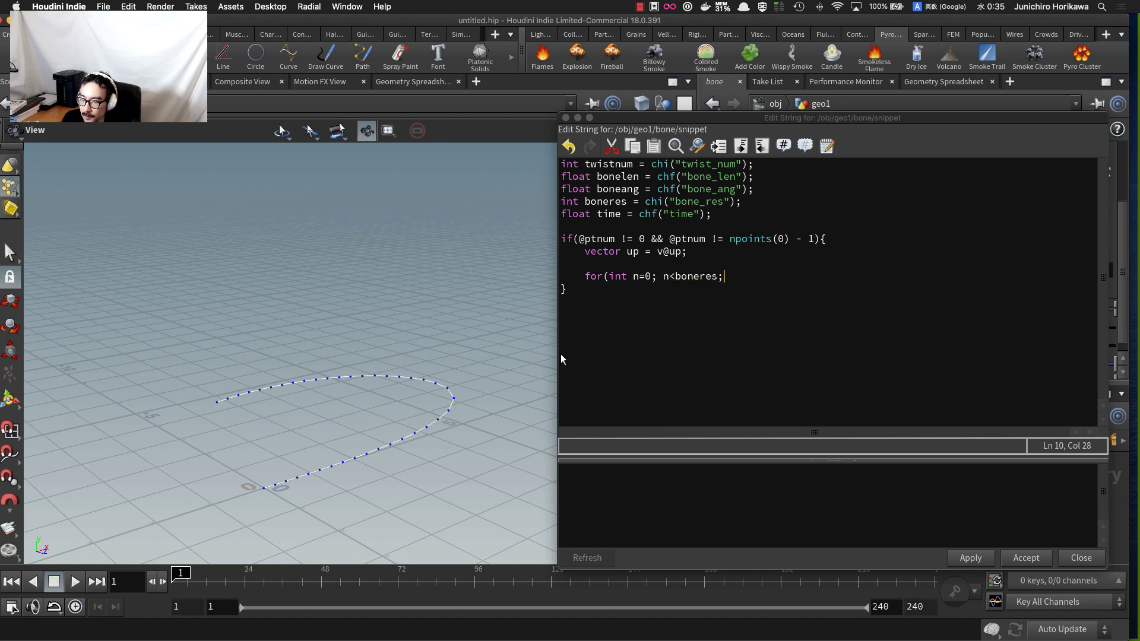
text( n++){)
- Close the for loop with a curly brace and add an indented empty line inside it
key(Return)
text(})
key(Left)
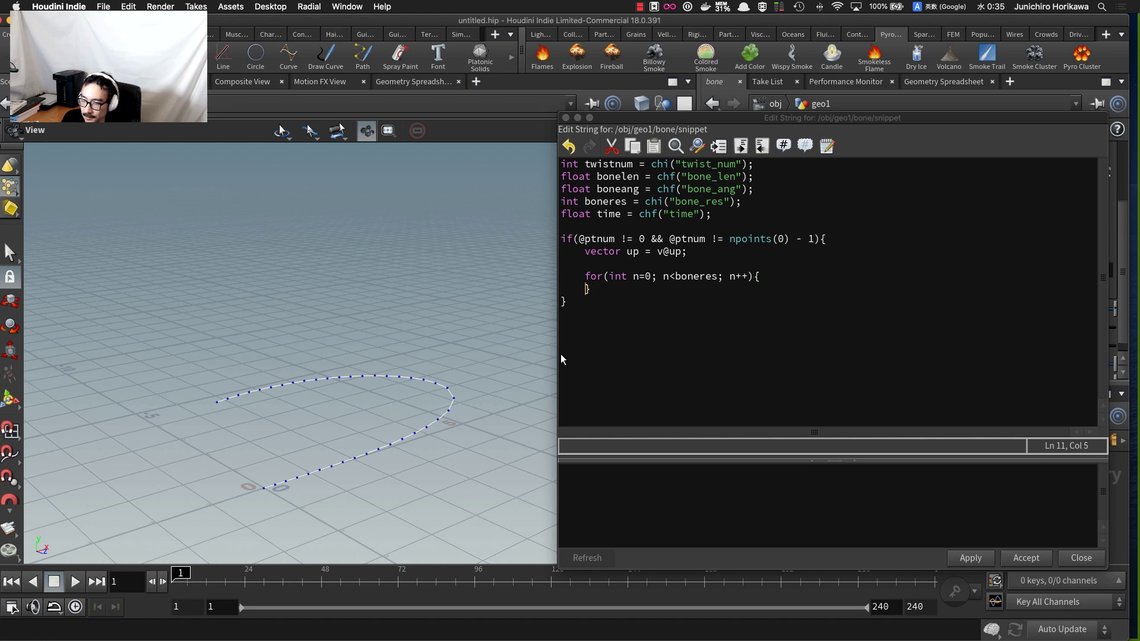
key(Return)
key(Up)
key(Tab)
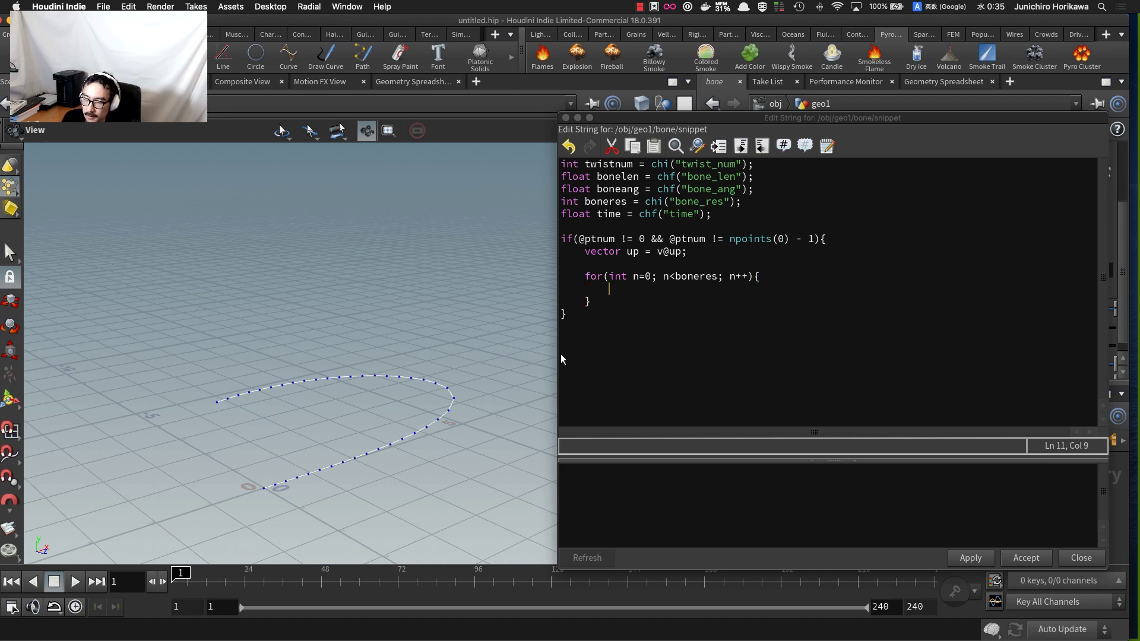
- Inside the for loop, begin a position vector declaration with vector pos = @P
text(int)
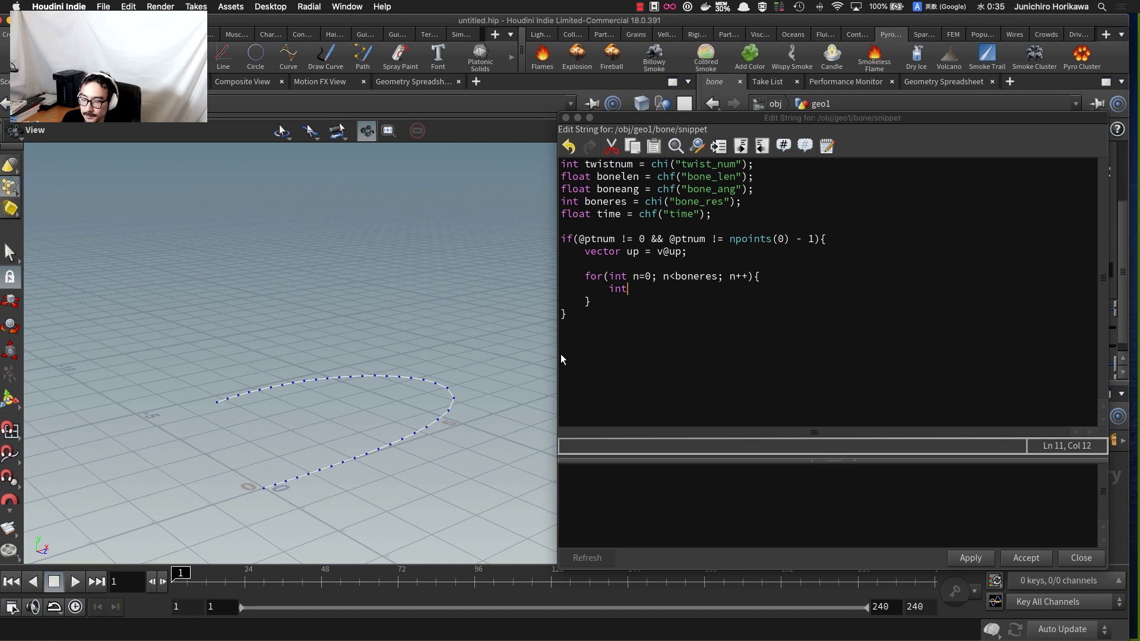
key(BackSpace)
key(BackSpace)
key(BackSpace)
key(BackSpace)
text(ve)
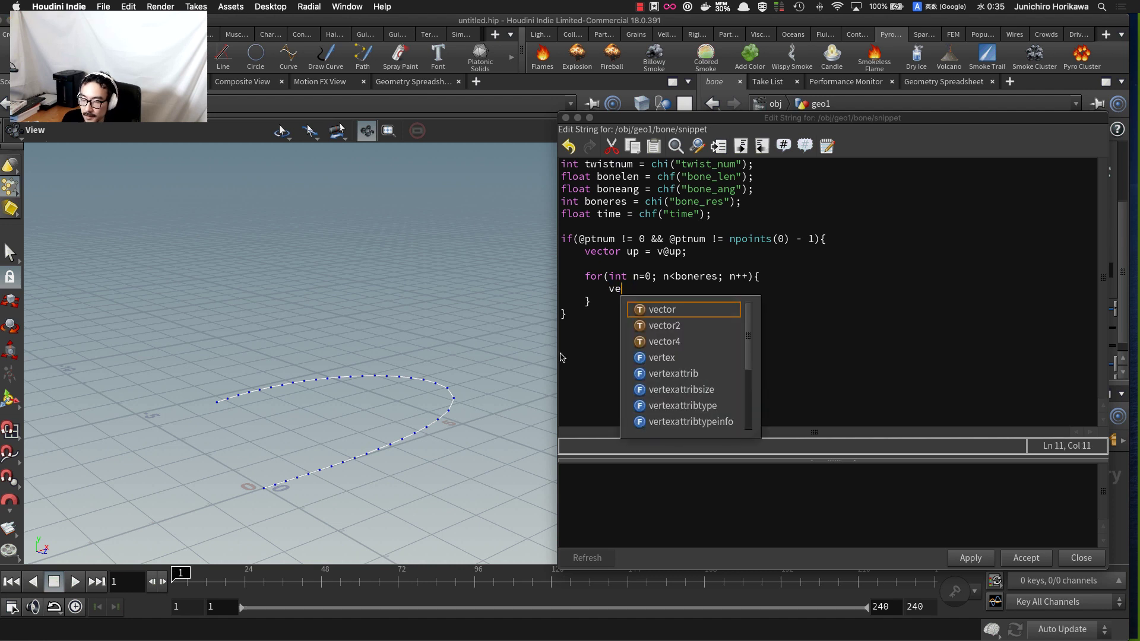
text(ctor pos =)
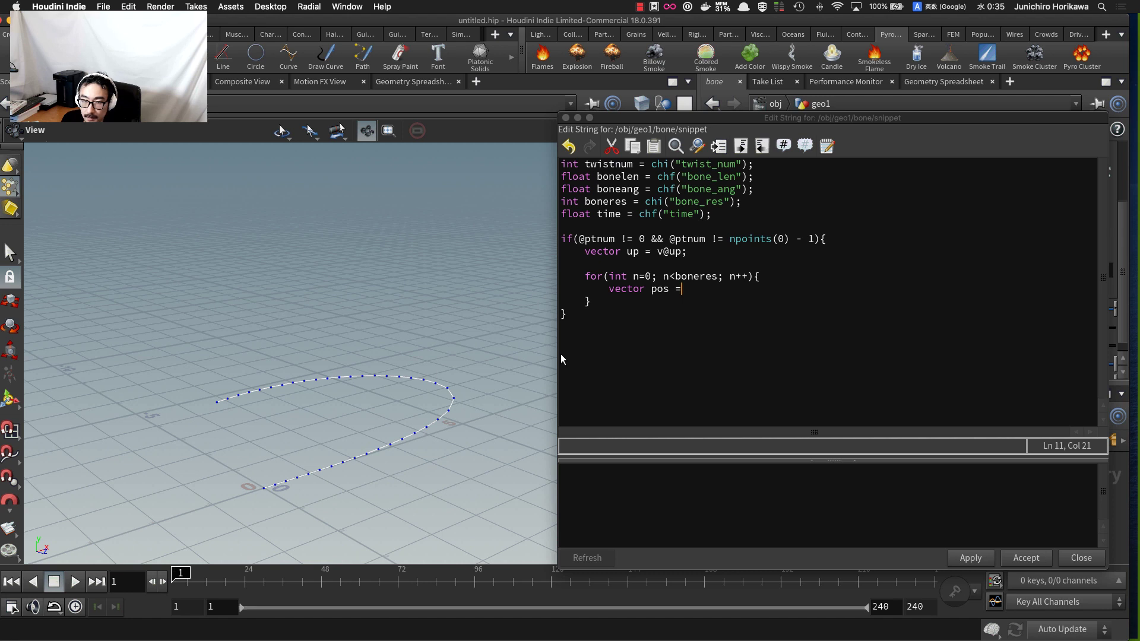
text(@)
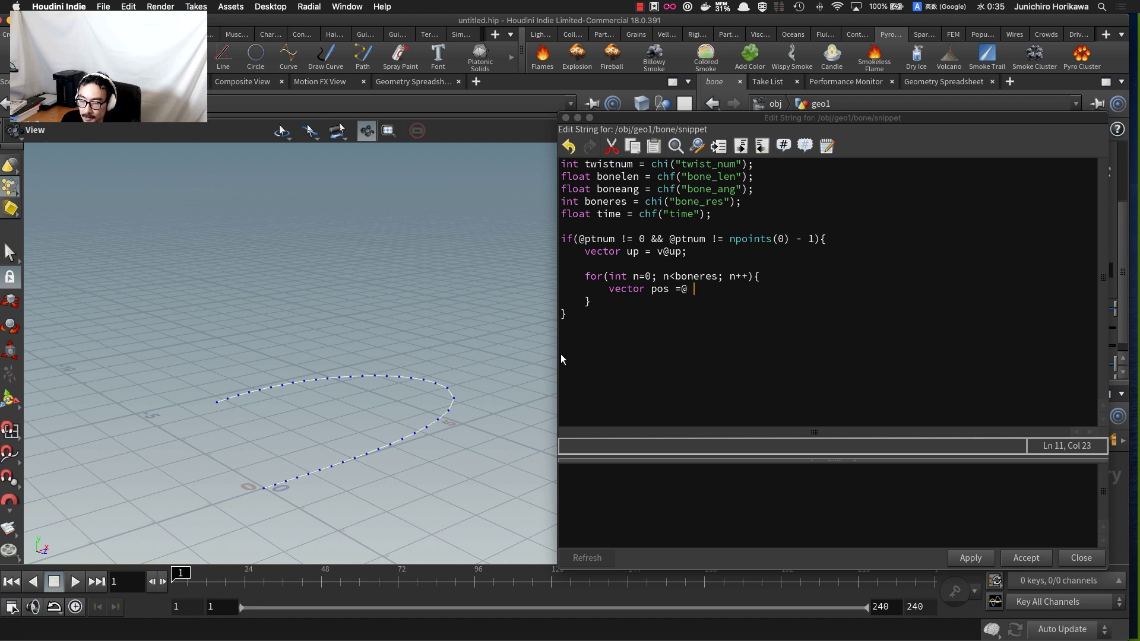
key(BackSpace)
text(@P)
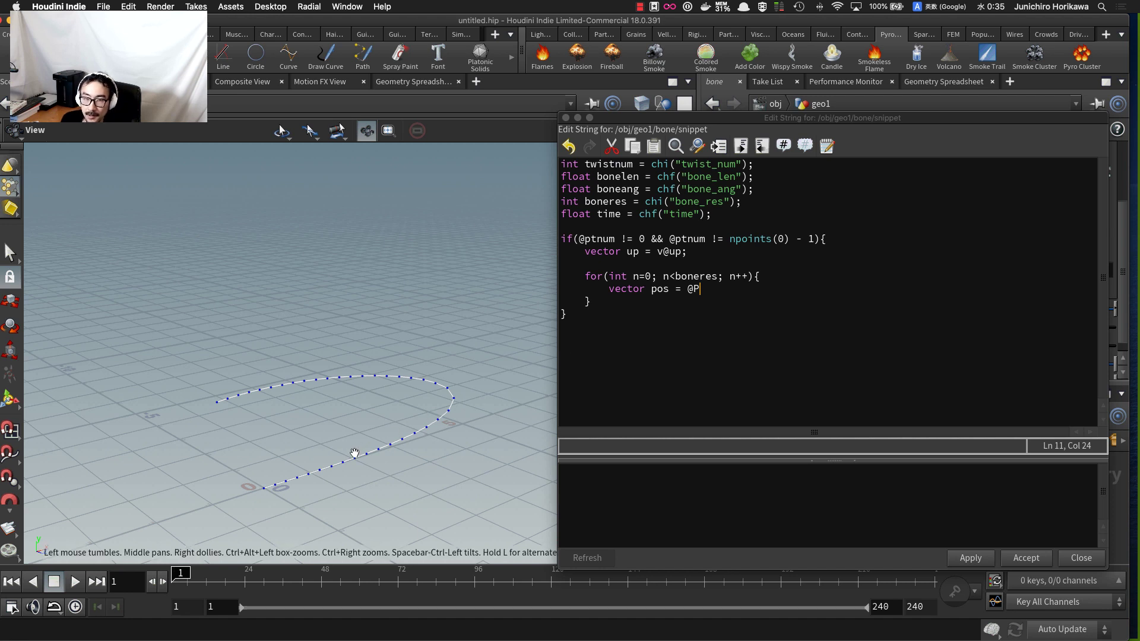
- Extend the pos expression with + up * bonelen after @P
text( |)
key(BackSpace)
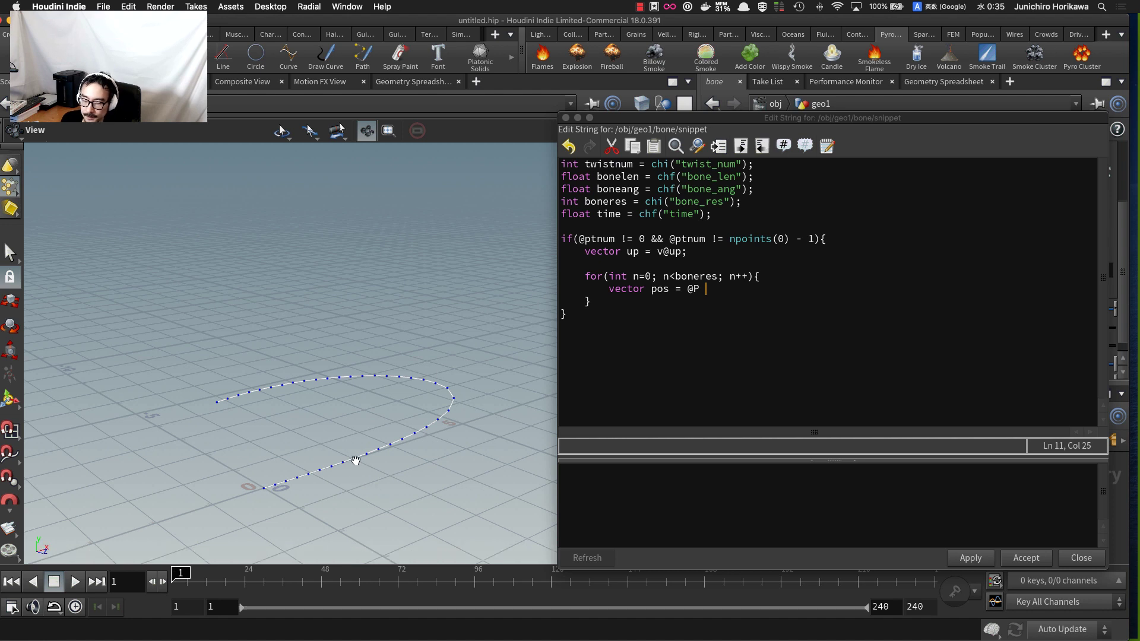
text(+ )
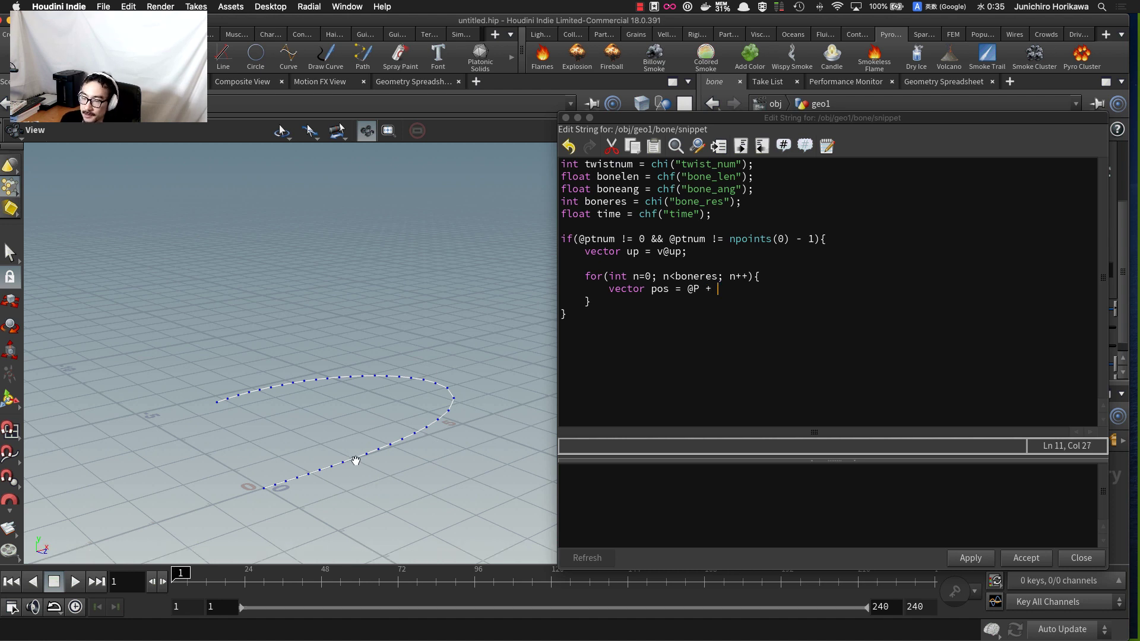
text(up )
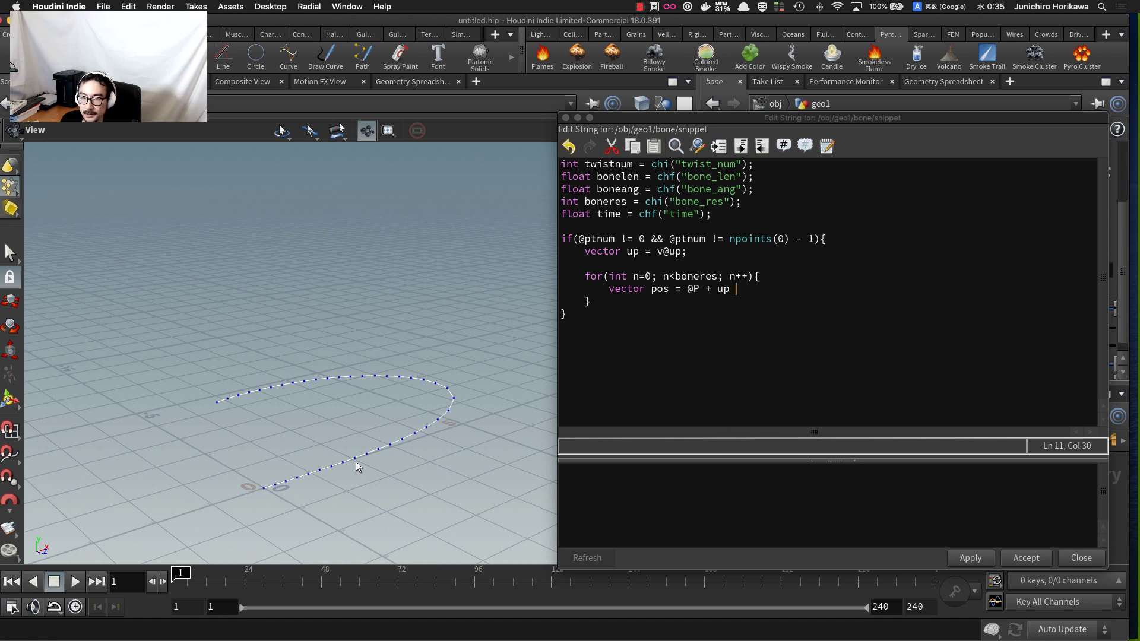
text(*)
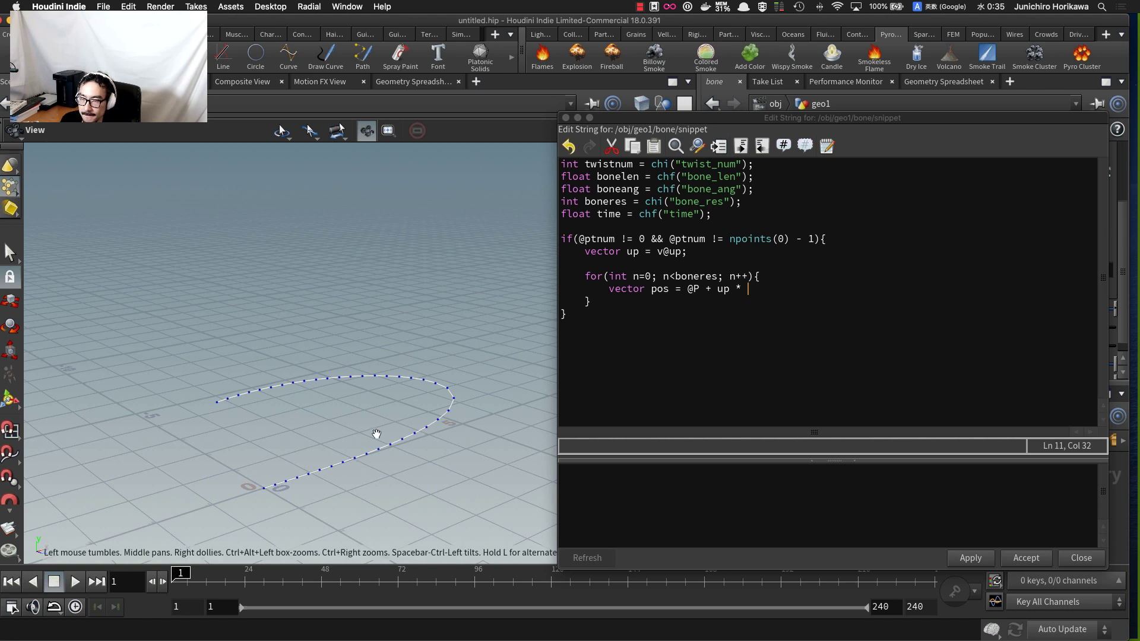
double_click(619, 177)
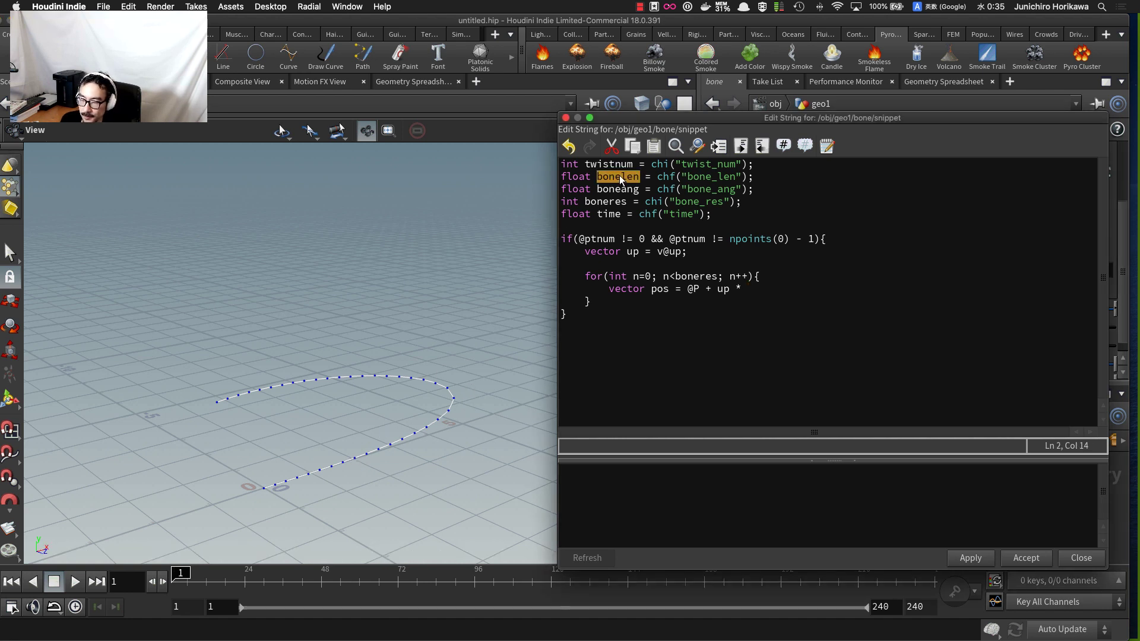
click(760, 286)
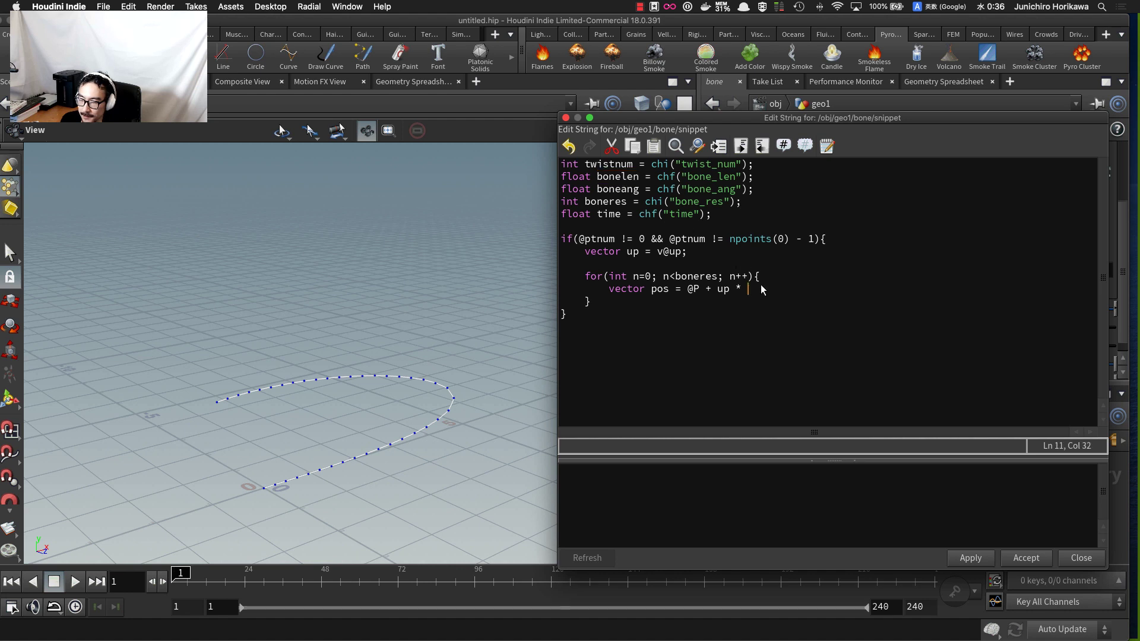
text(bonelen)
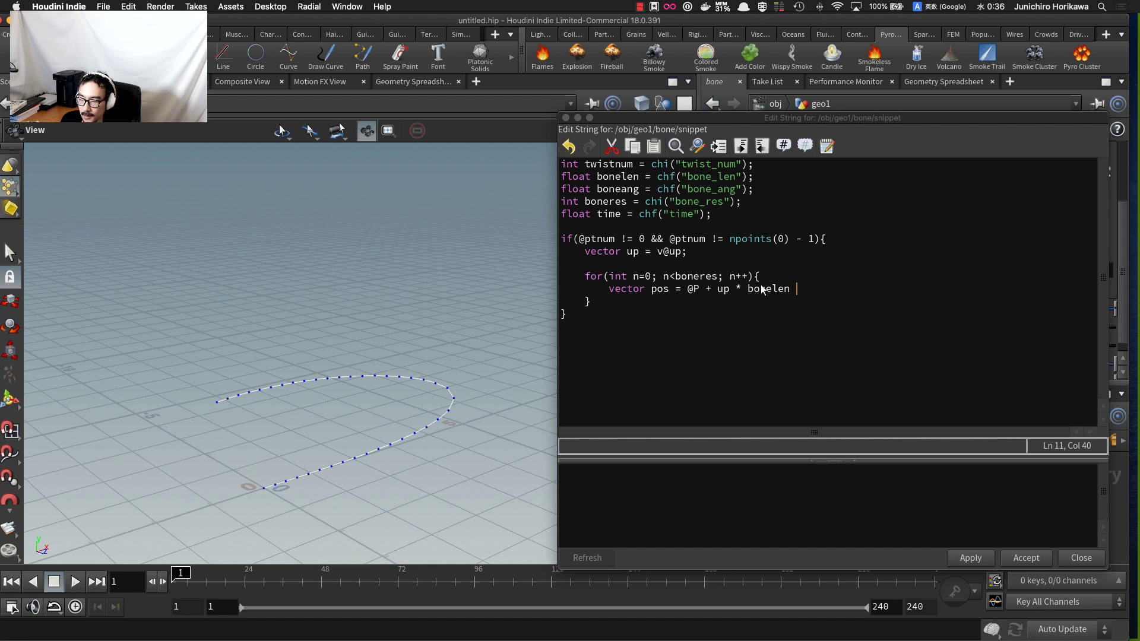
- Insert an indented line above the pos declaration in the for loop and begin it with float nt =
click(660, 278)
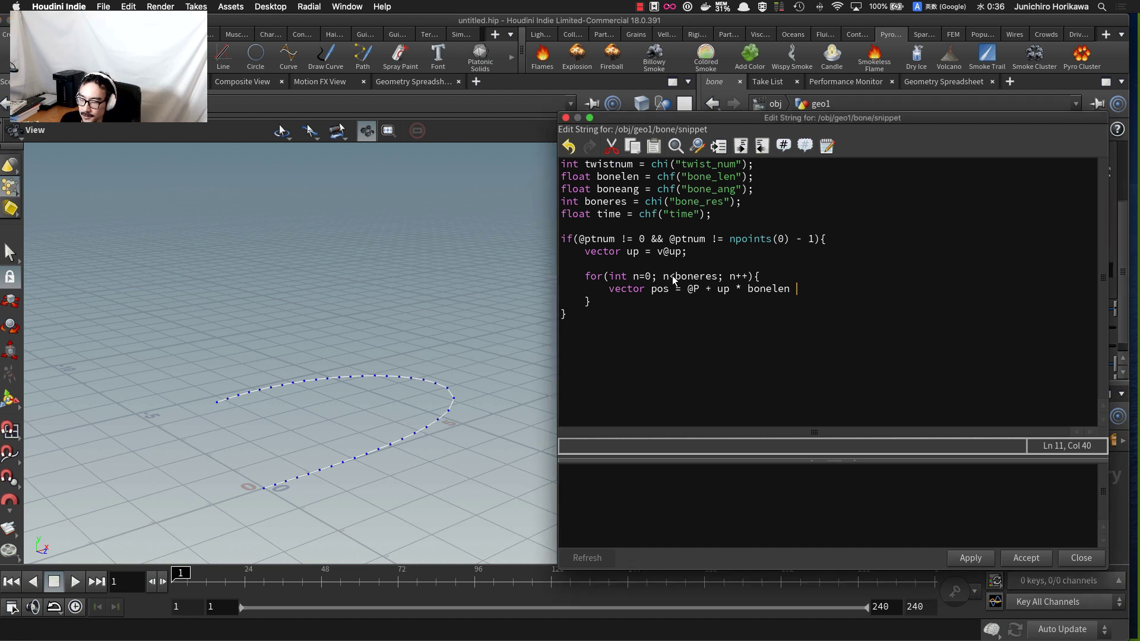
double_click(778, 289)
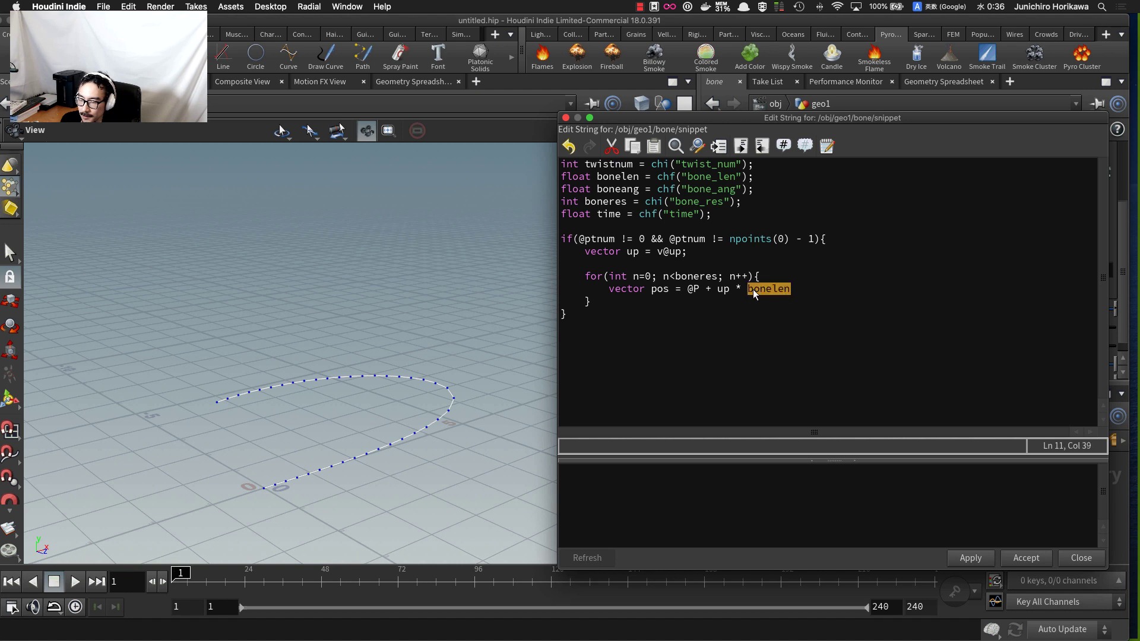
double_click(666, 276)
double_click(692, 278)
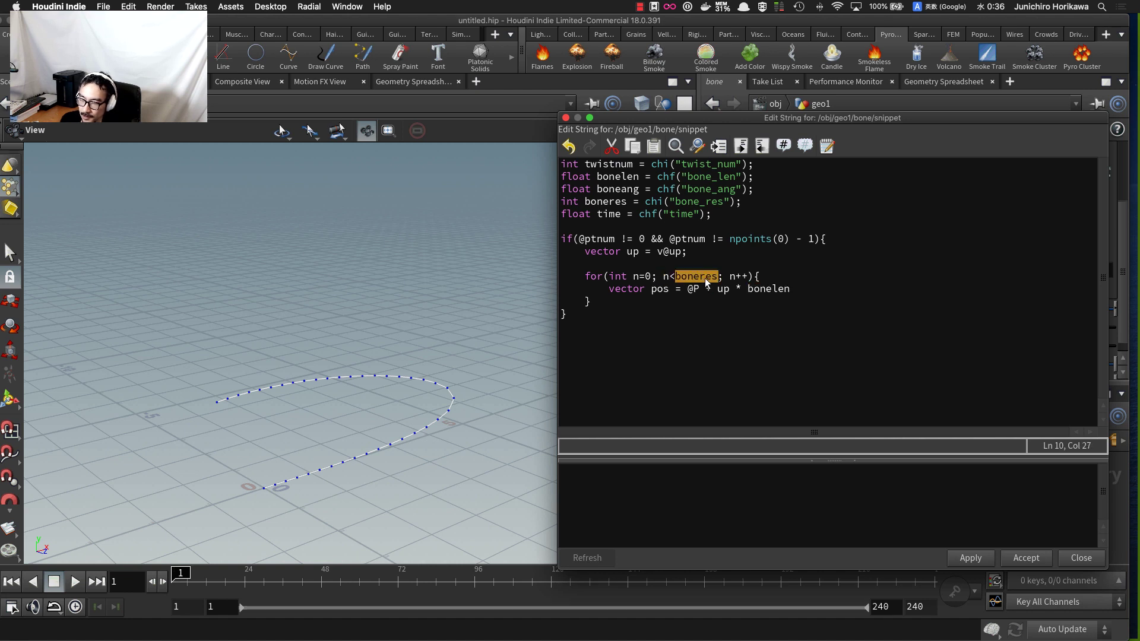
click(763, 278)
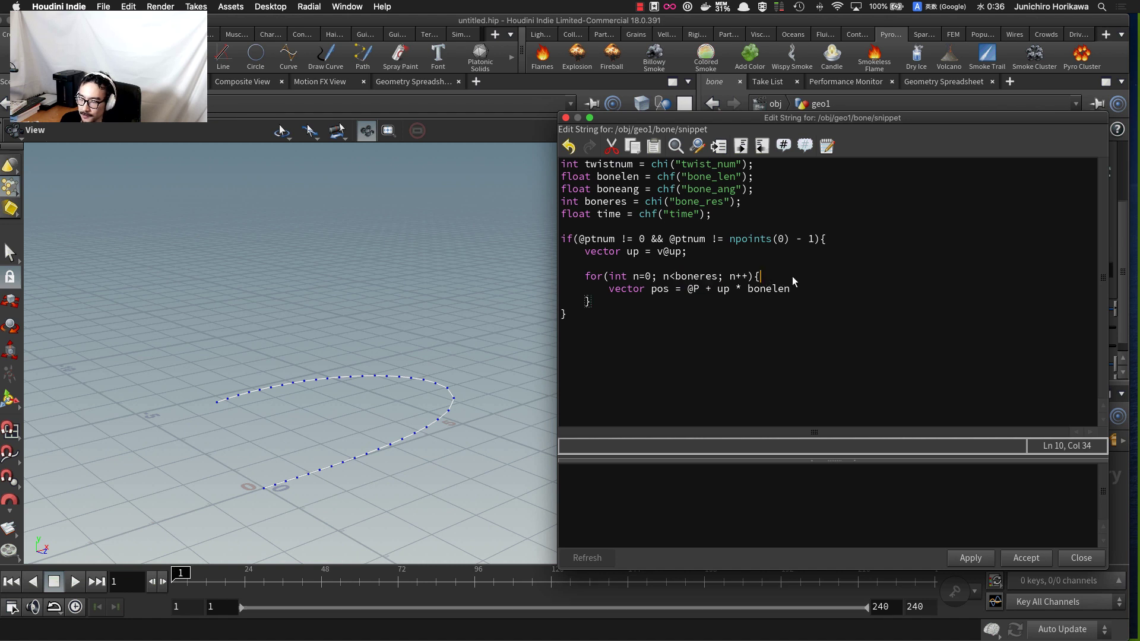
key(Return)
key(Tab)
text(flo)
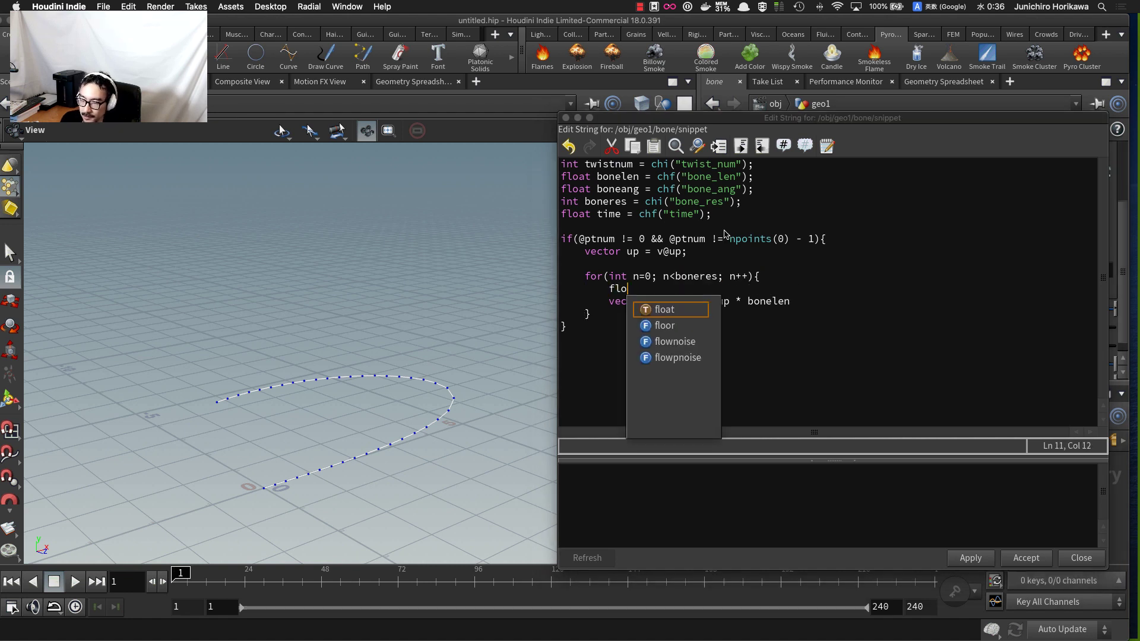
text(at nt = )
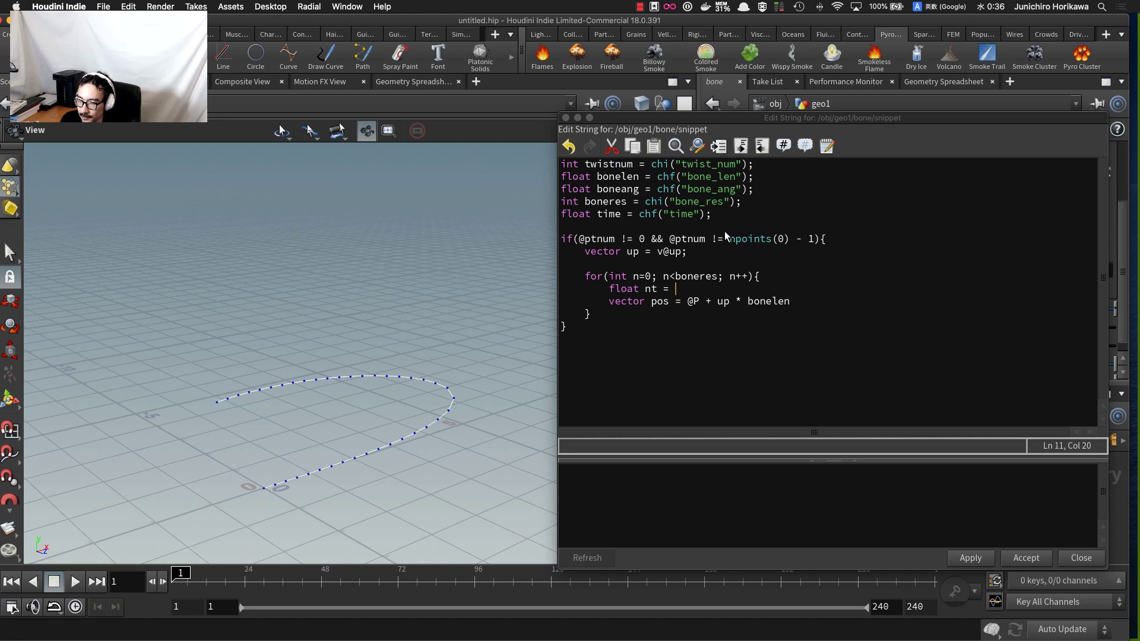
- Enter n / len as the expression for nt
text(n)
text(/ )
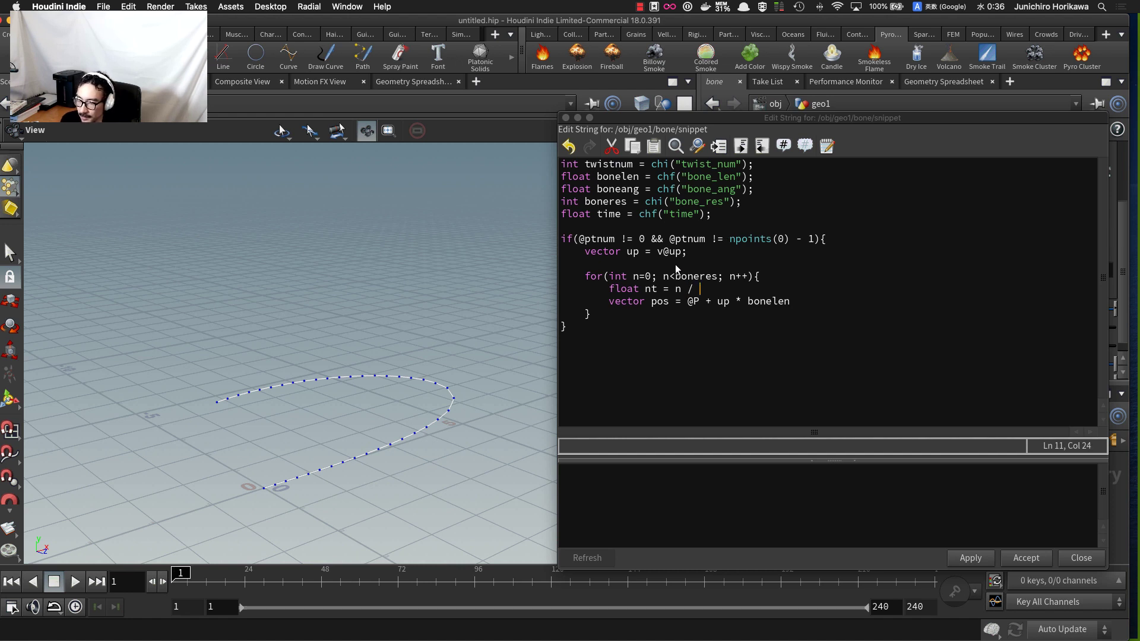
text(()
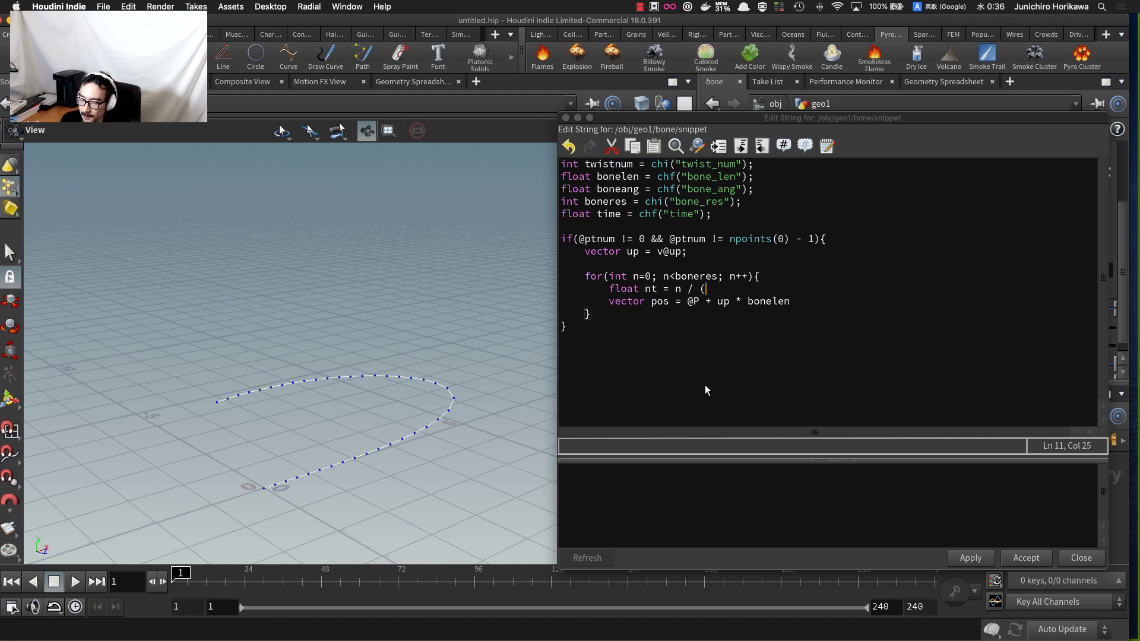
key(BackSpace)
text(len)
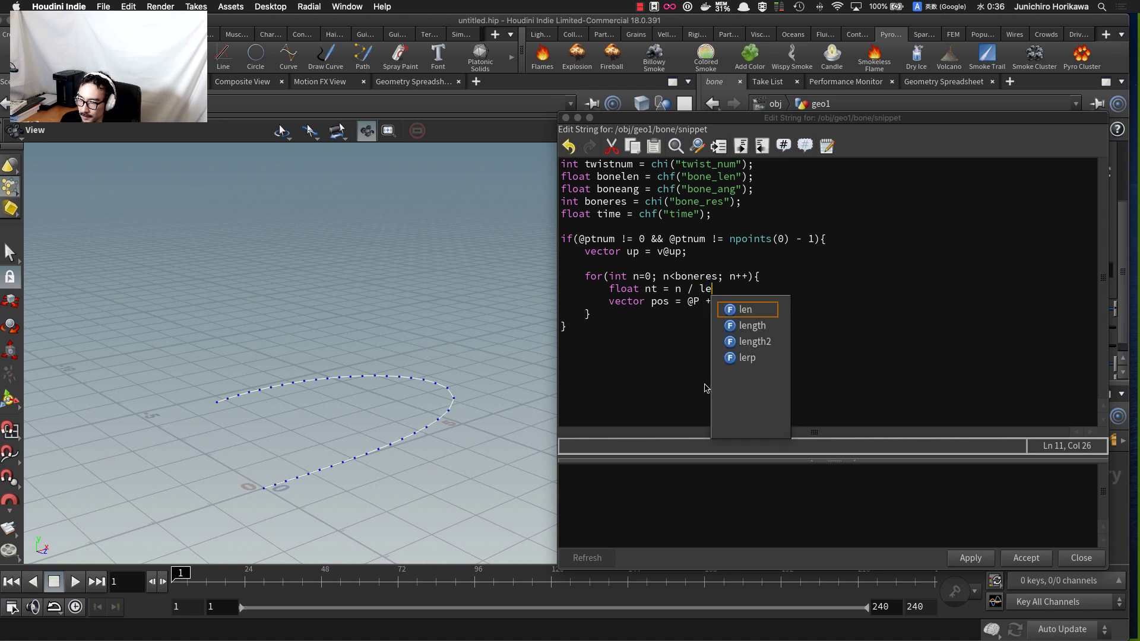
click(674, 281)
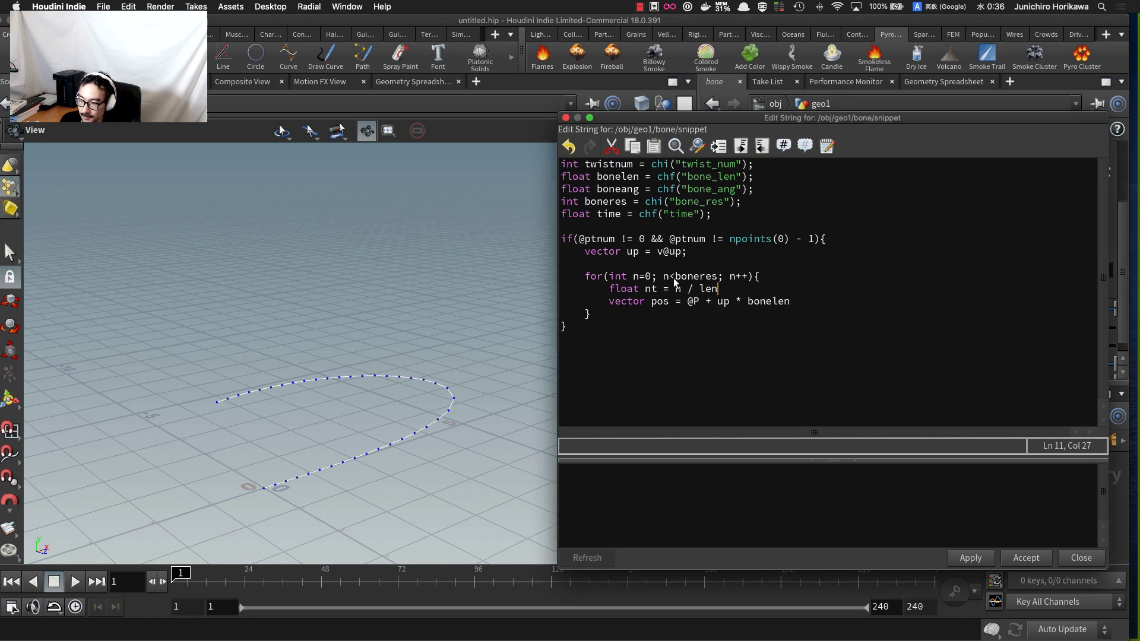
text(len)
key(BackSpace)
key(BackSpace)
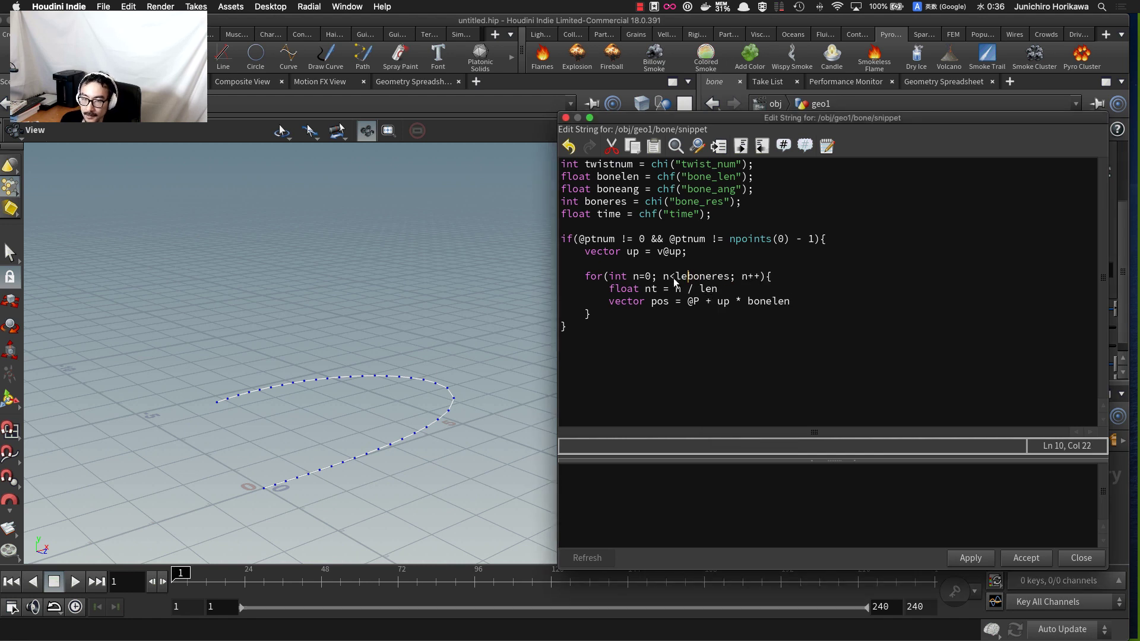
key(BackSpace)
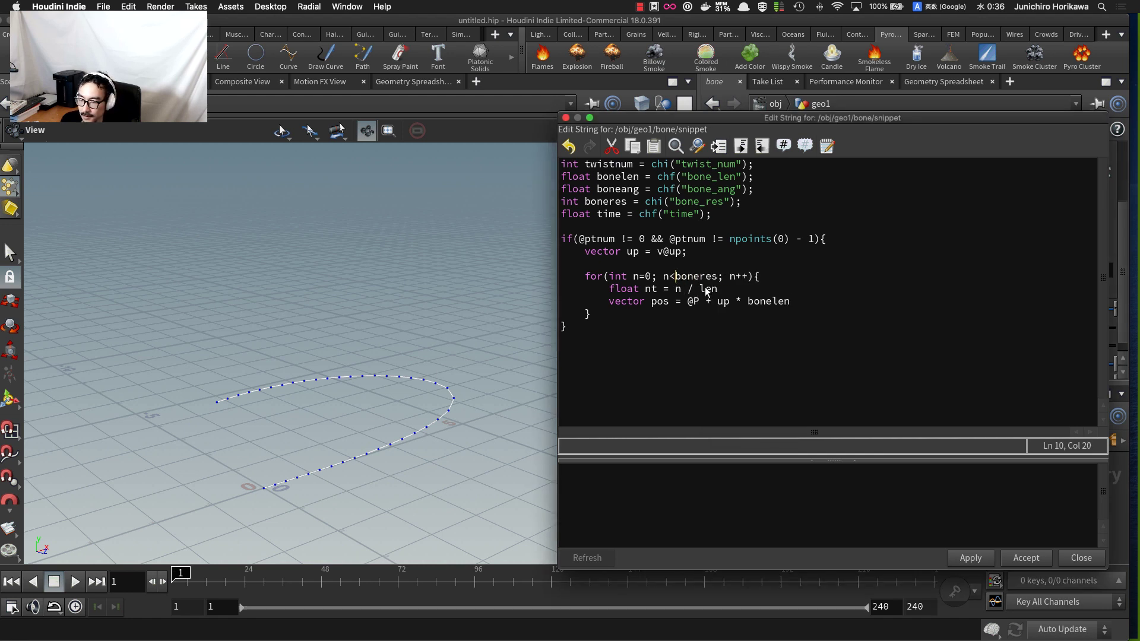
- Replace len in the nt expression with (boneres - 1.0); and extend the pos expression with * nt; at its end
text((bo)
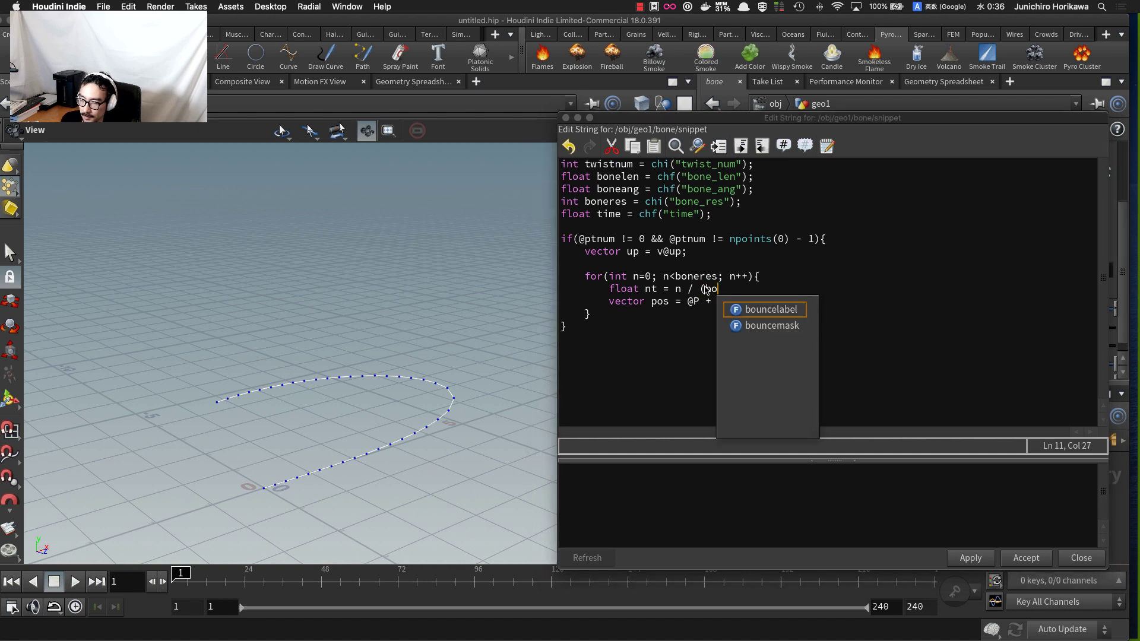
text(neres - 1.0);)
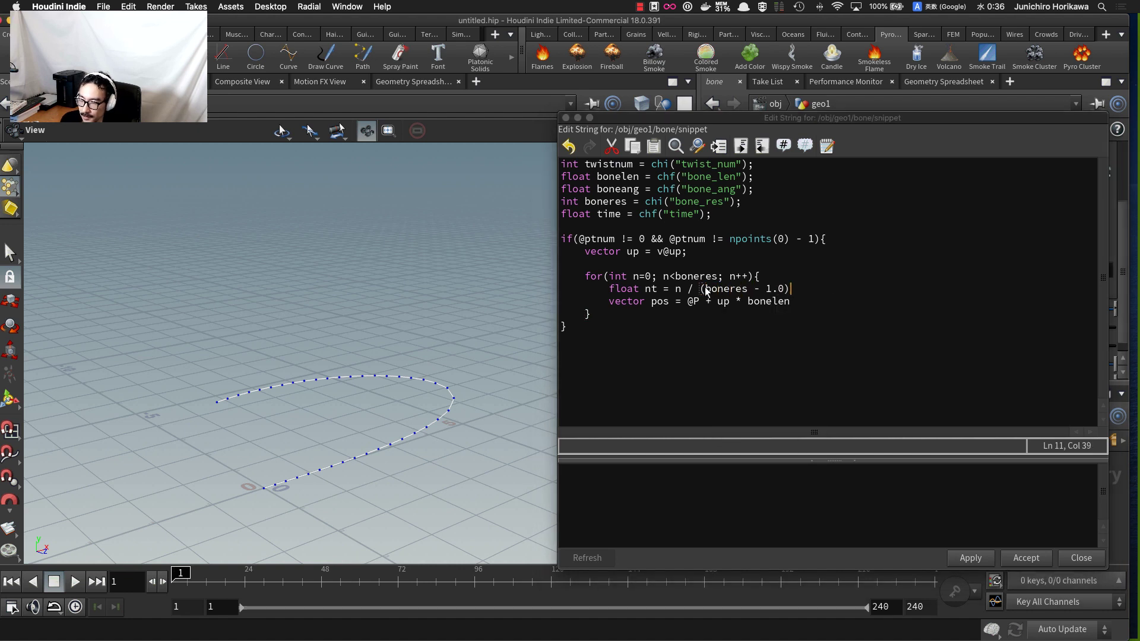
click(810, 297)
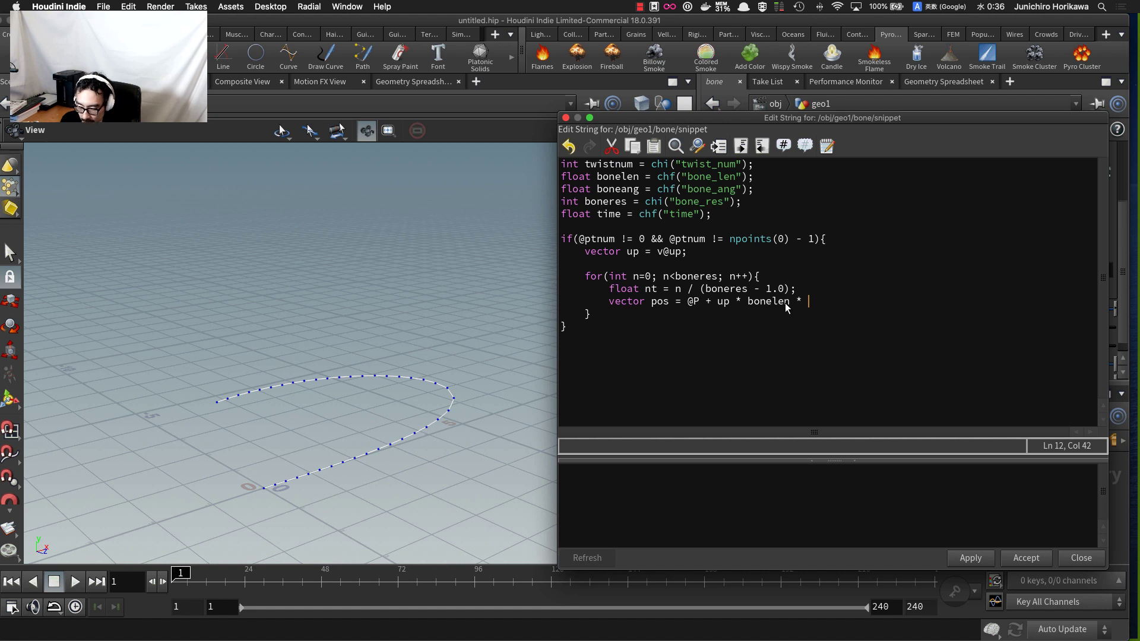
text(n)
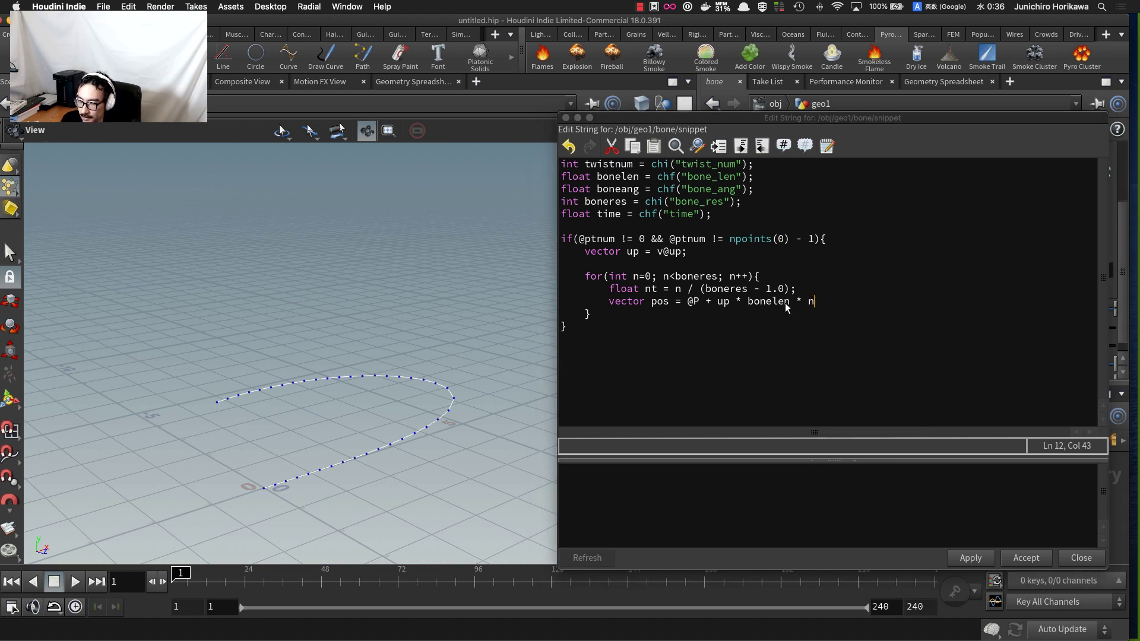
text(t;)
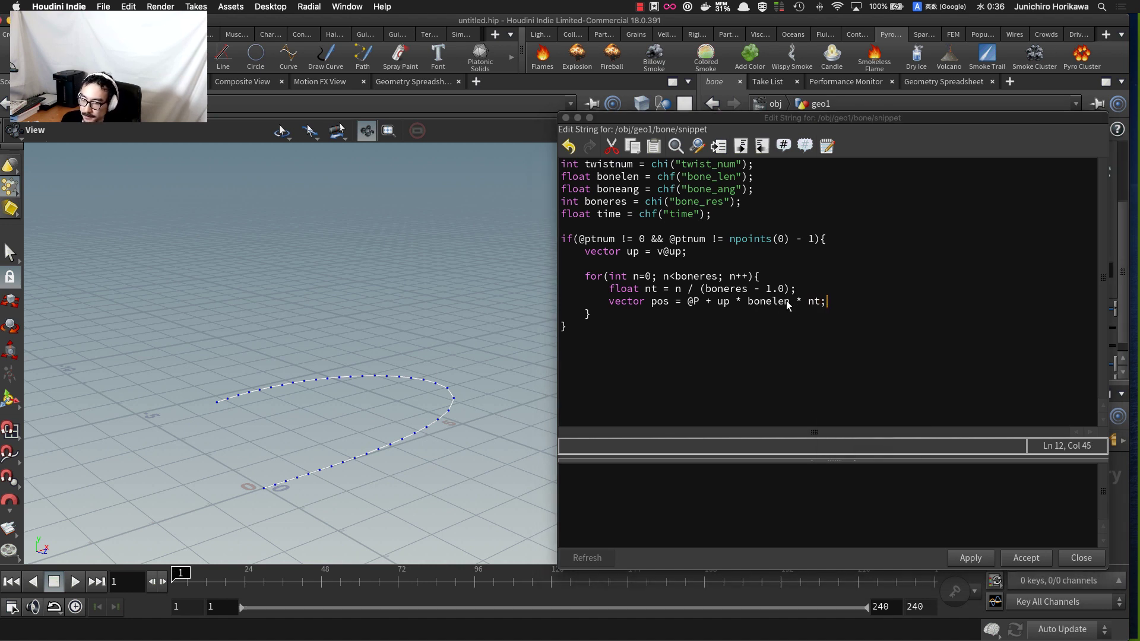
click(814, 284)
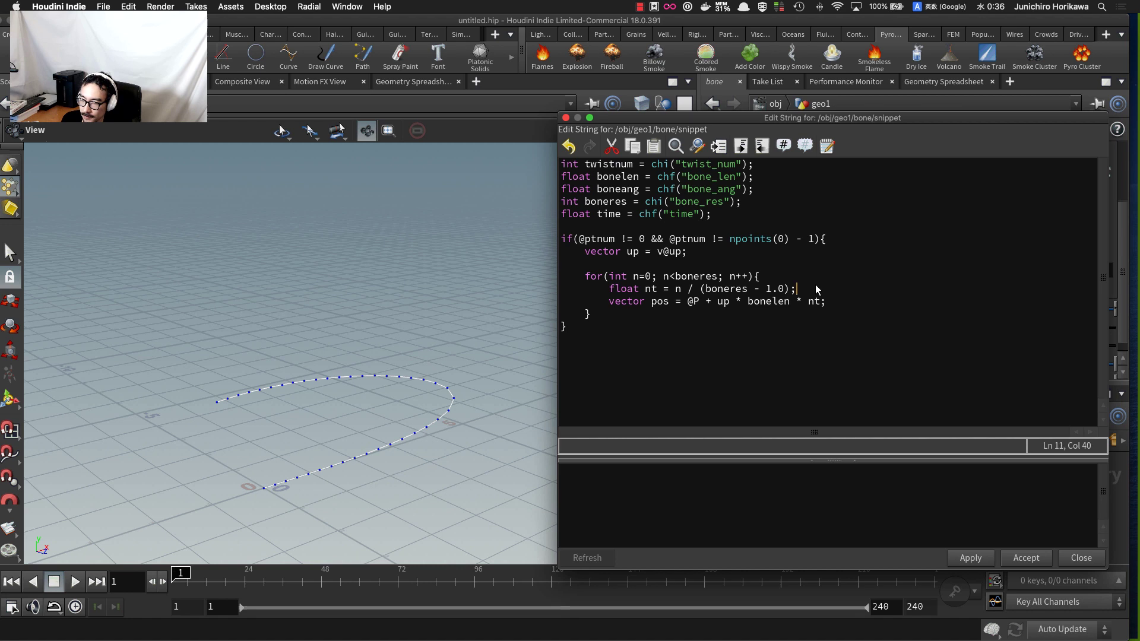
click(653, 289)
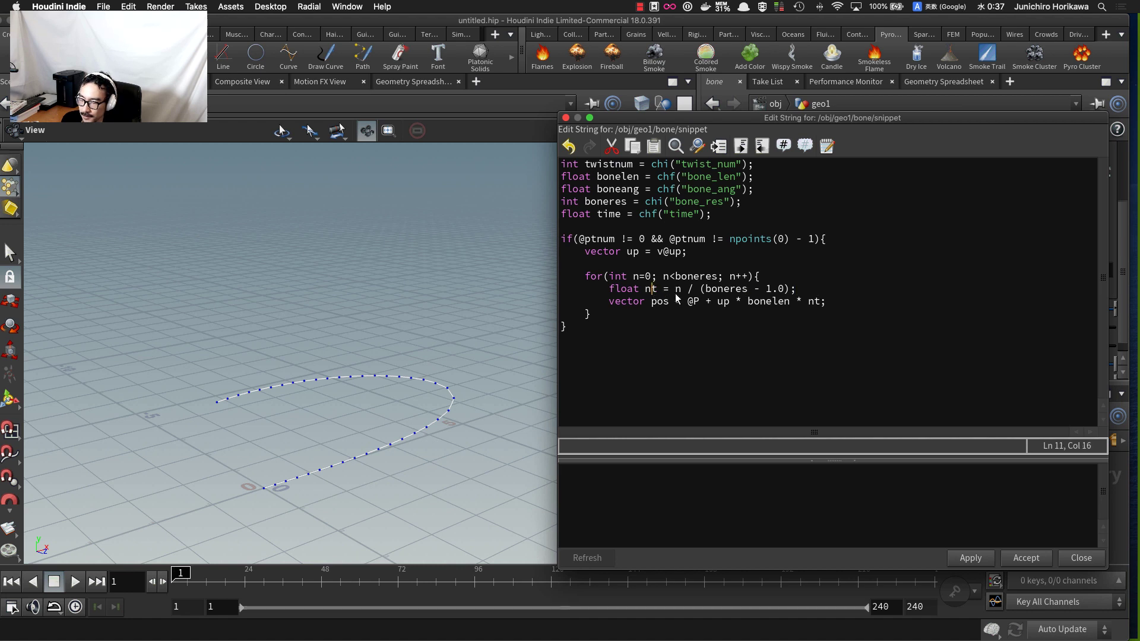
drag(688, 302, 814, 306)
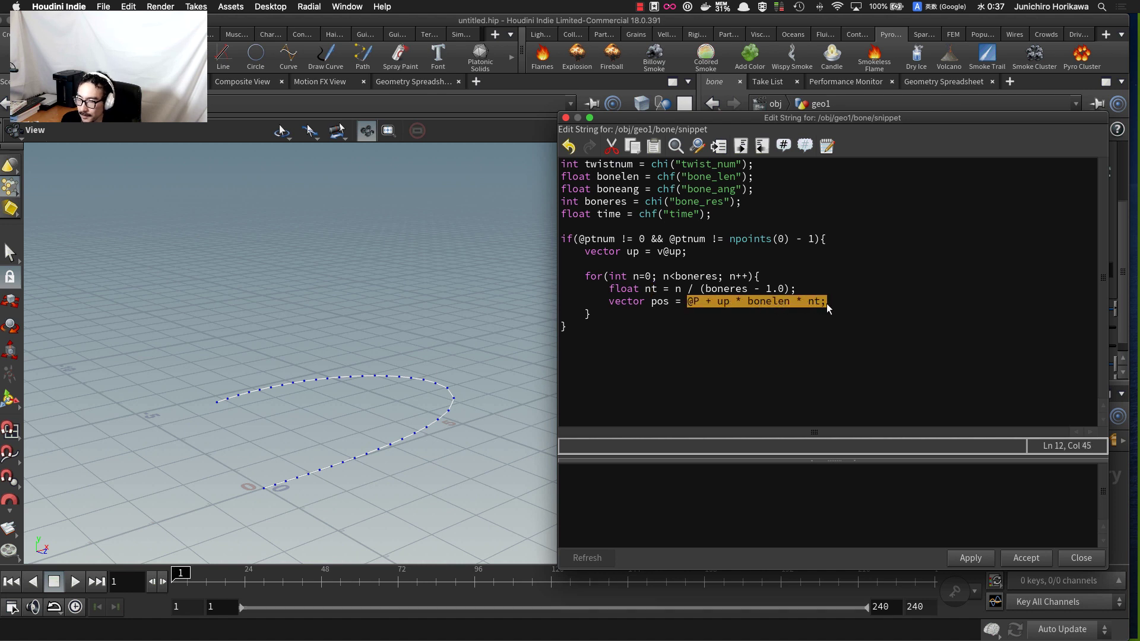
click(828, 302)
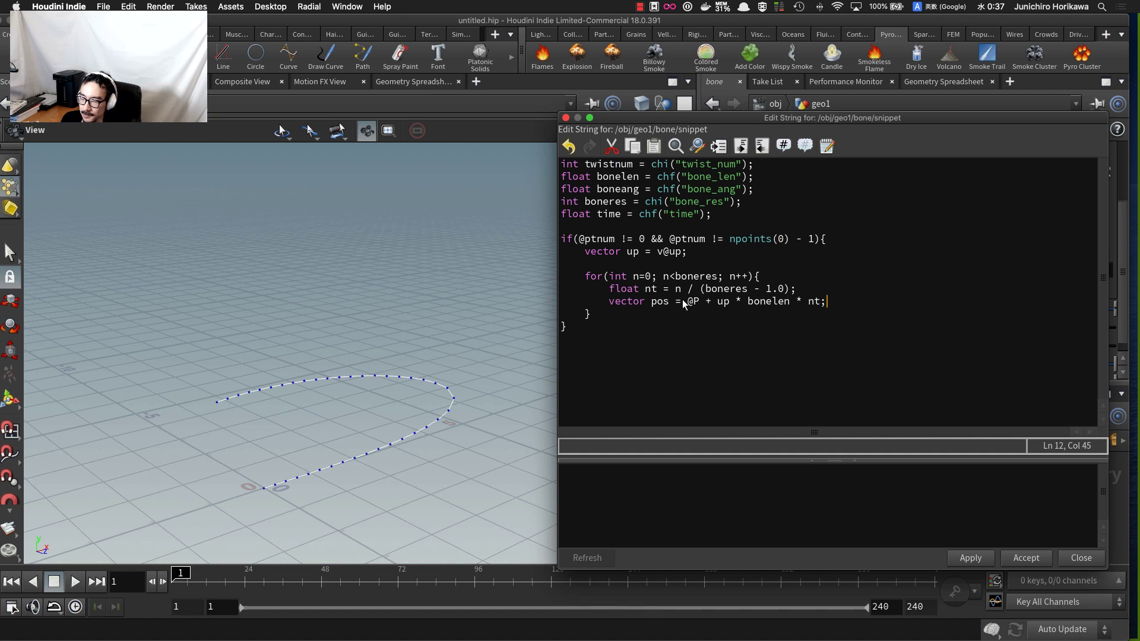
drag(686, 301, 694, 301)
- Add the line int pt = addpoint(0, pos); after the pos declaration in the for loop and apply the code
click(844, 303)
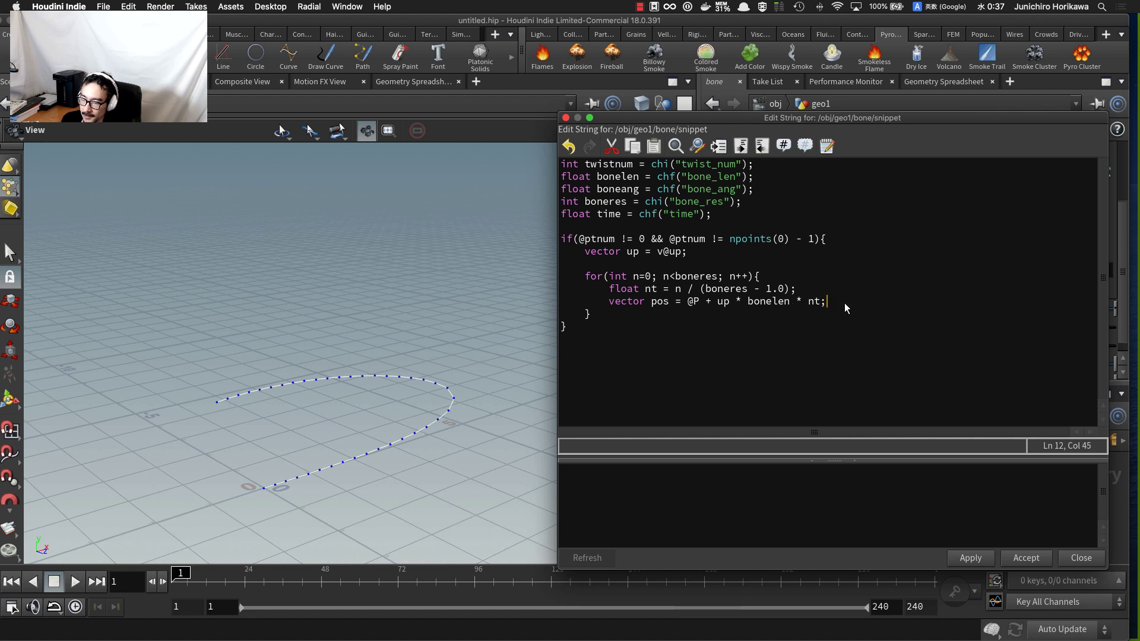
key(Return)
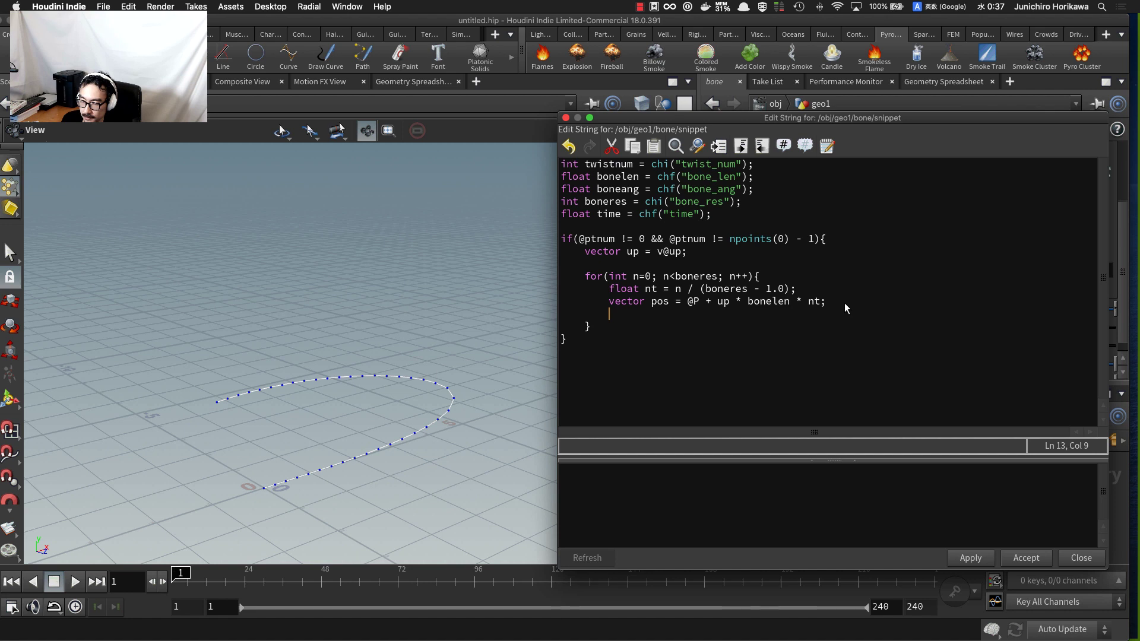
text(int p t=)
key(BackSpace)
key(BackSpace)
key(BackSpace)
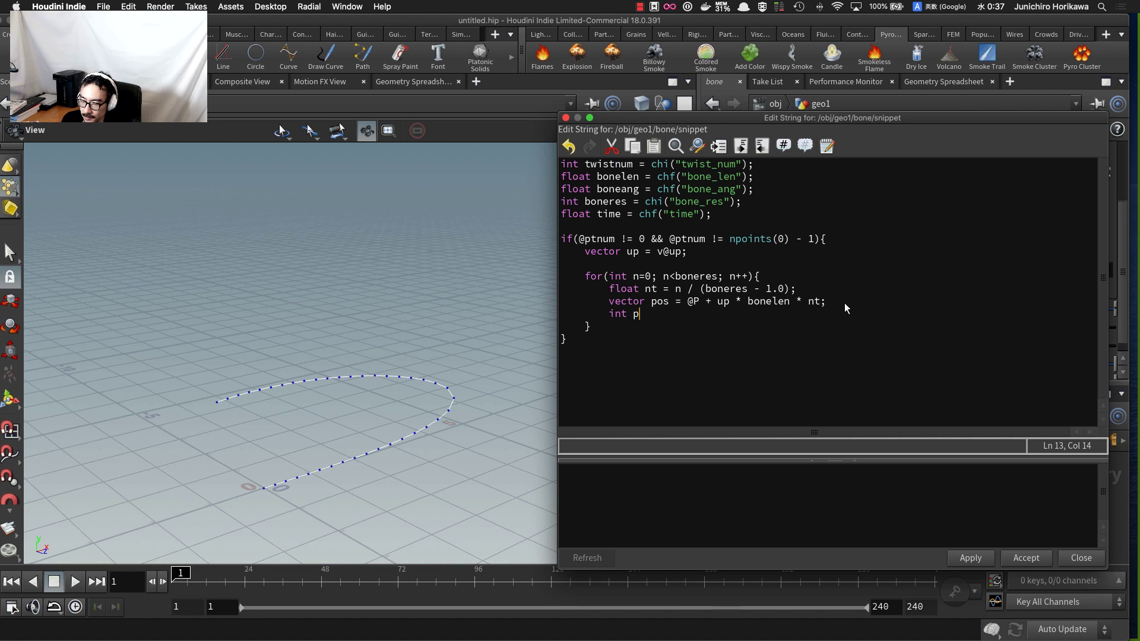
text(t = )
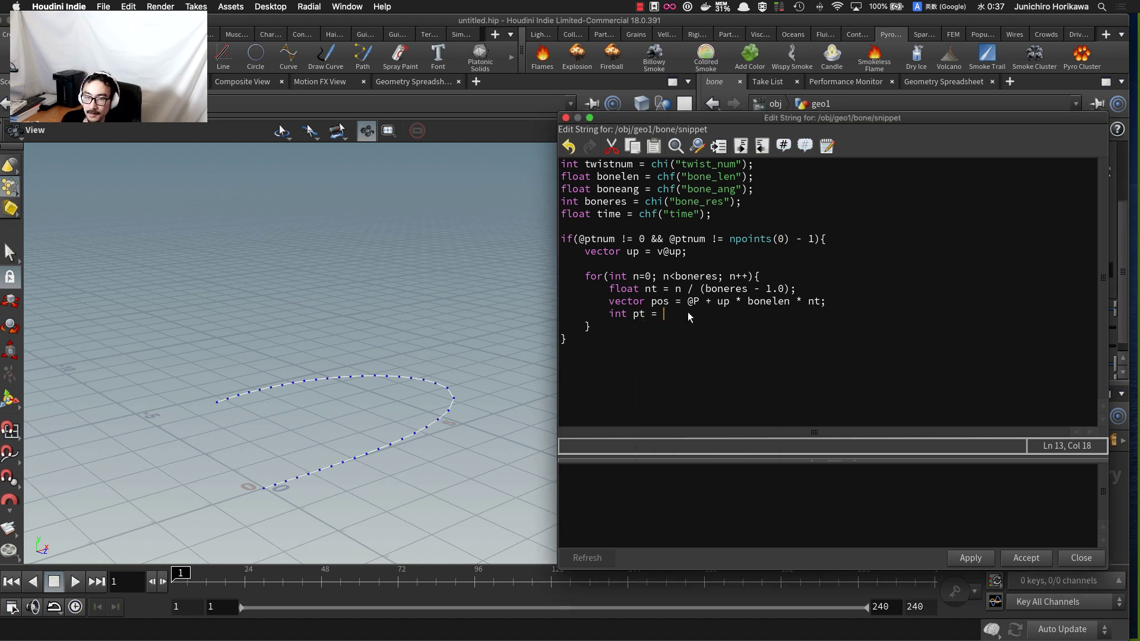
text(addpoint()
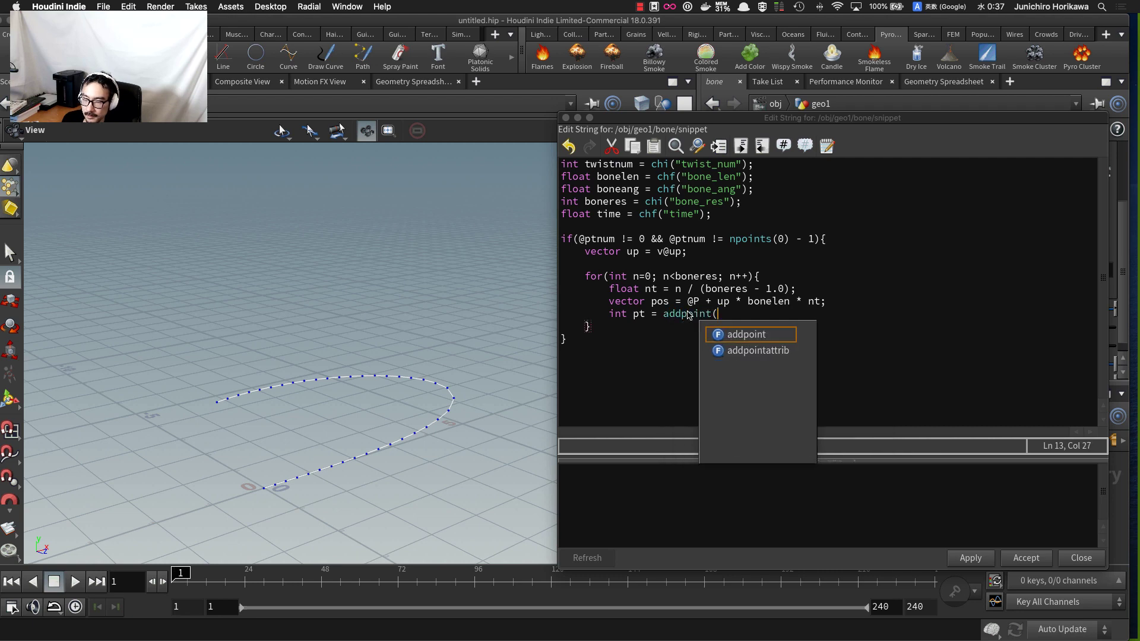
text(0, pos);)
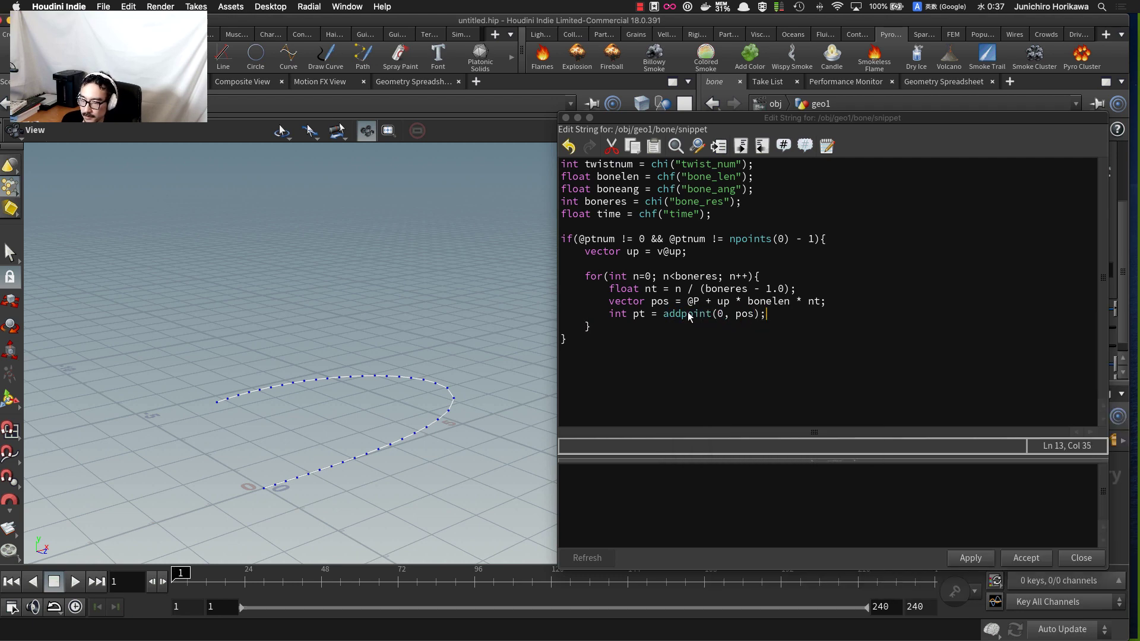
click(969, 562)
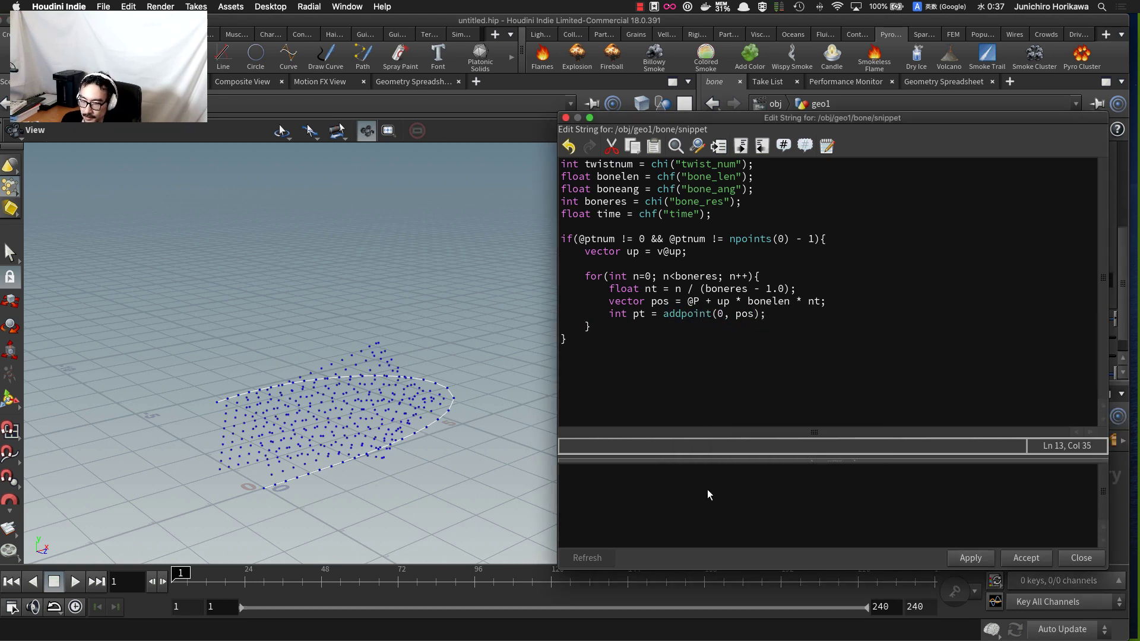
drag(440, 466, 301, 404)
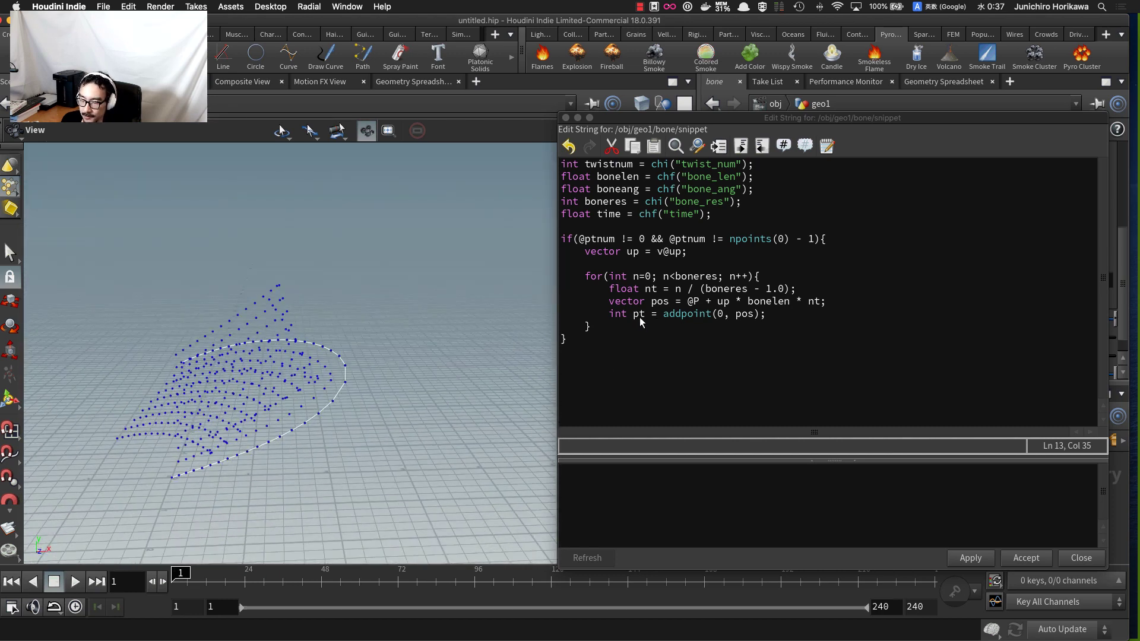
- Insert a new line above the for loop and begin an int declaration on it
click(616, 265)
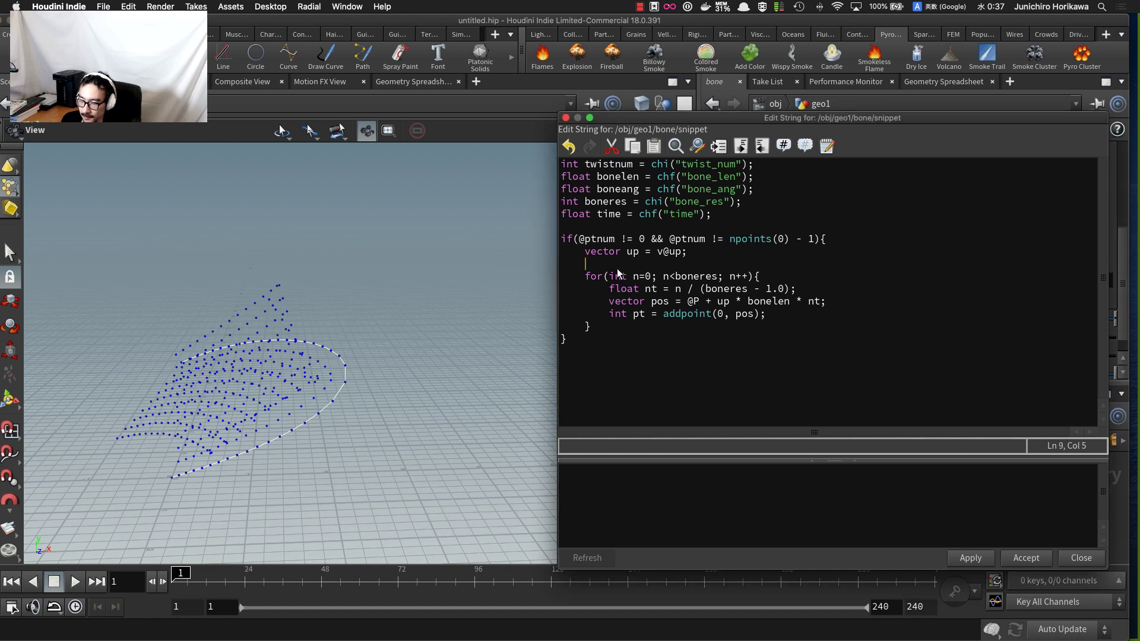
key(Return)
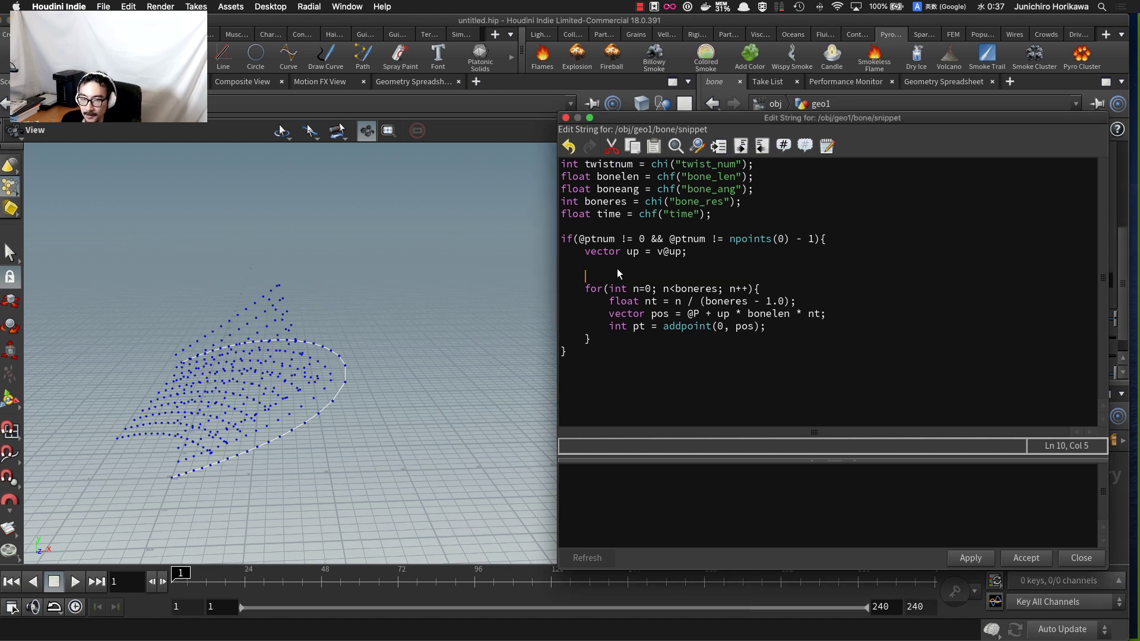
text(int )
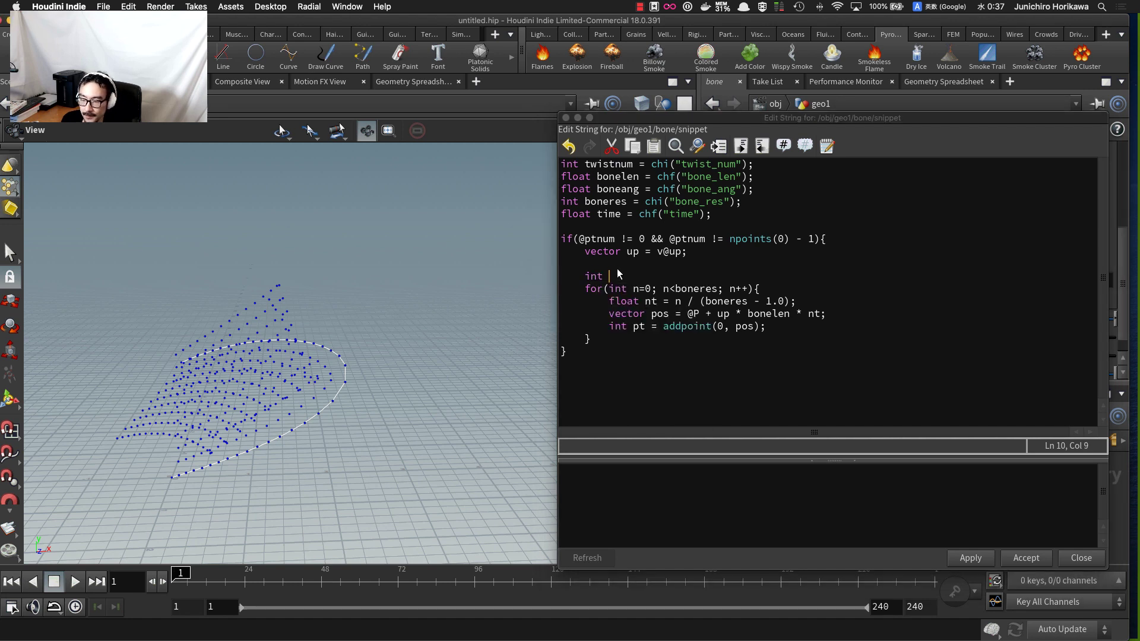
text(arc =\)
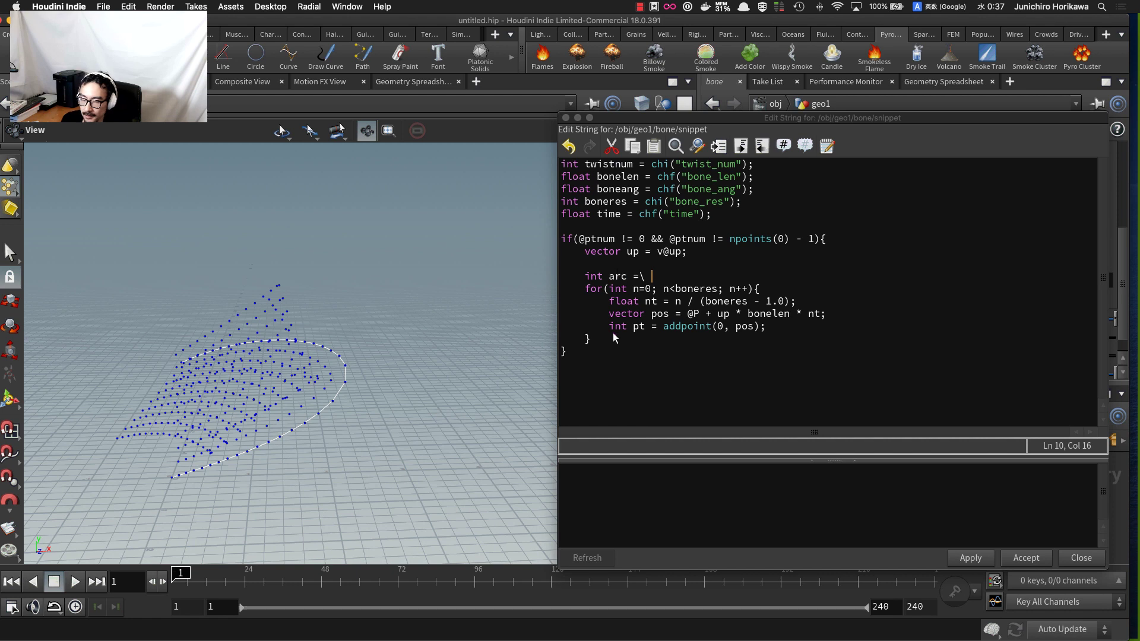
key(BackSpace)
key(BackSpace)
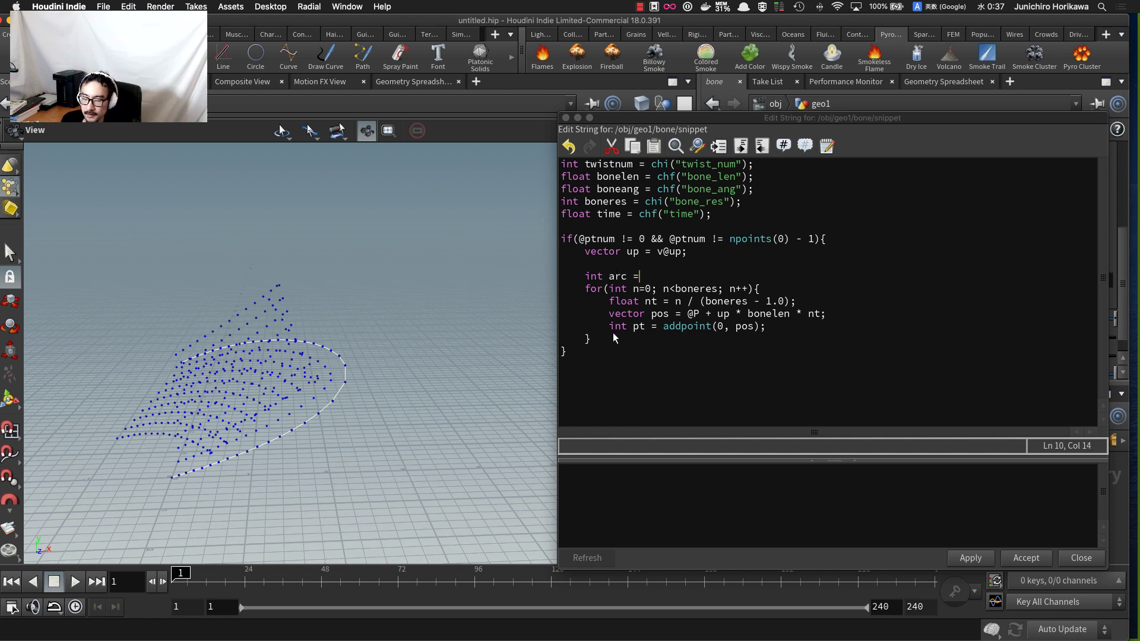
key(BackSpace)
key(BackSpace)
key(BackSpace)
key(BackSpace)
key(BackSpace)
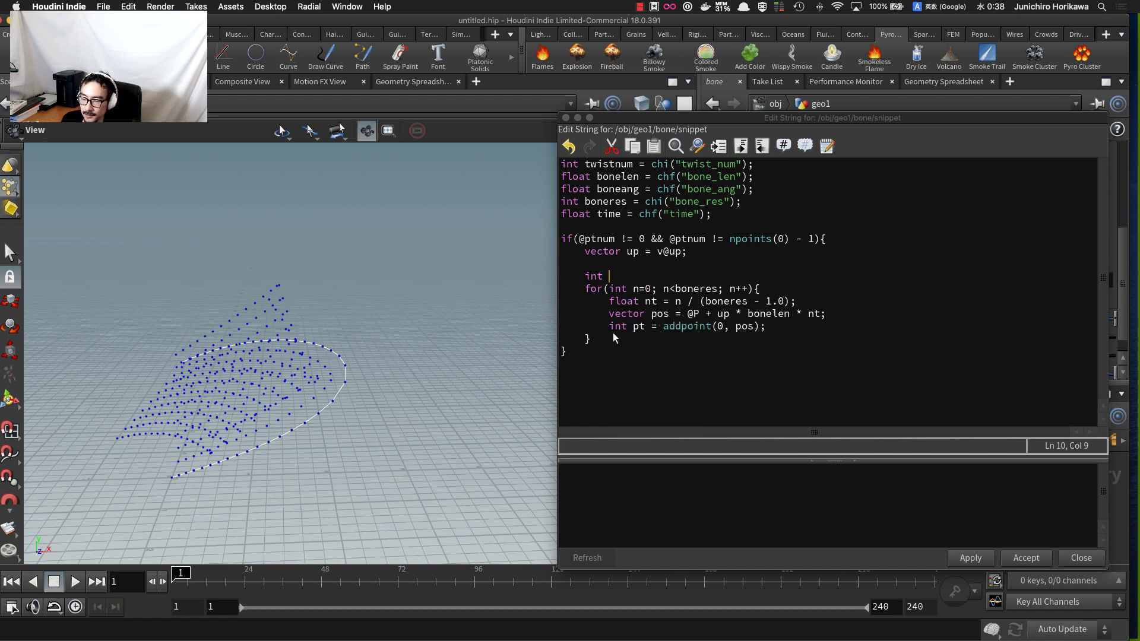
- Complete the int declaration above the for loop as polyline = addprim(0, "polyline"); with no blank line after it
text(polyline = )
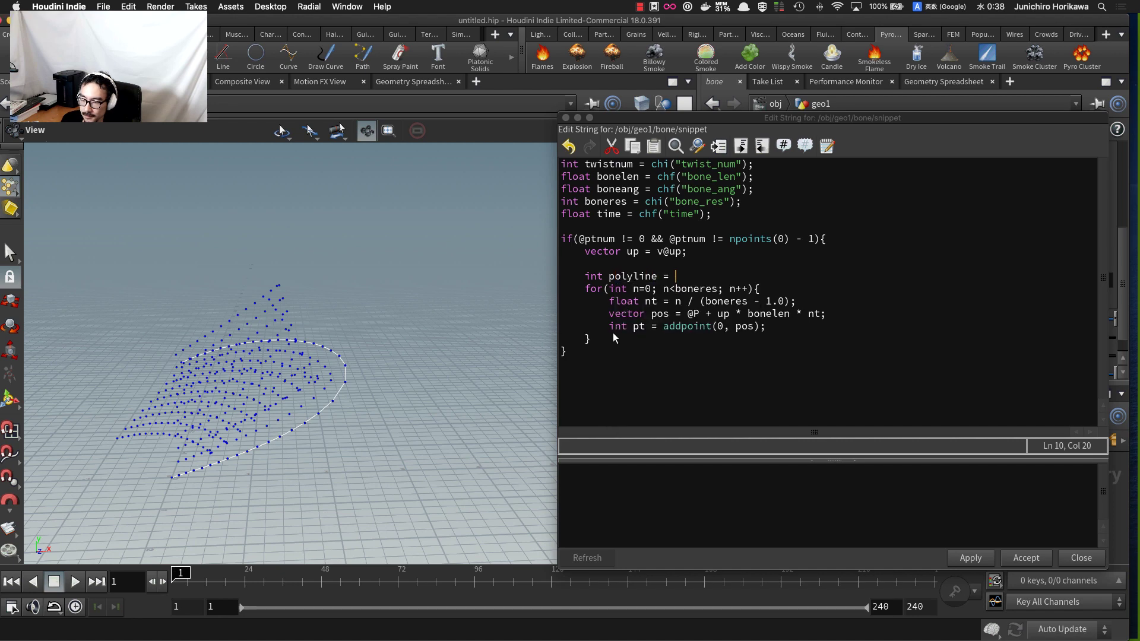
text(addp)
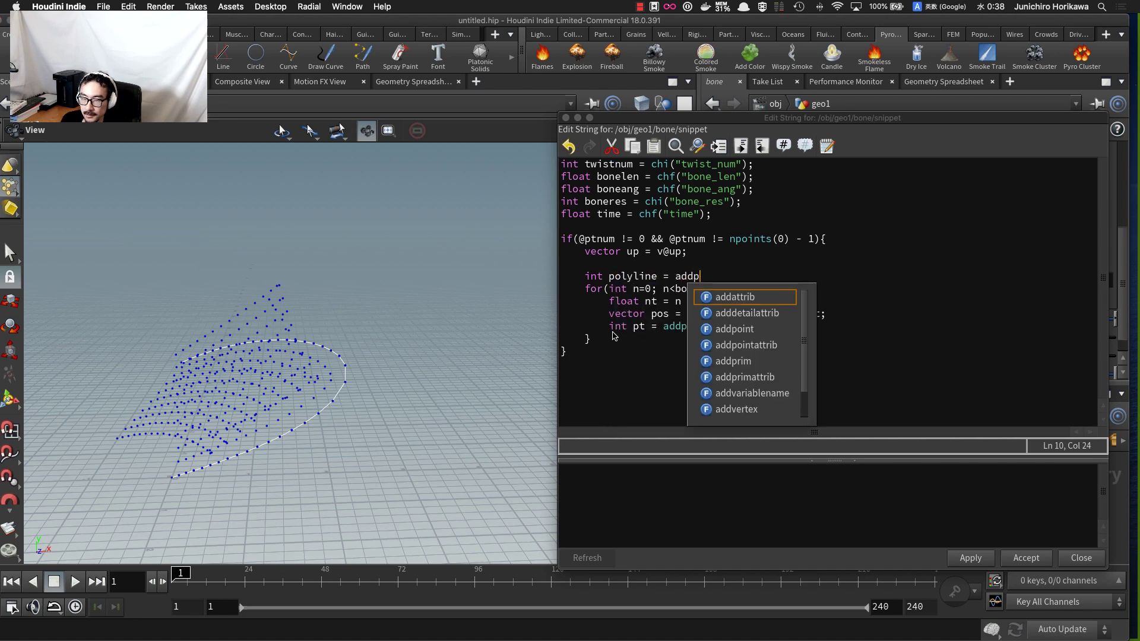
text(rim(0, "poy)
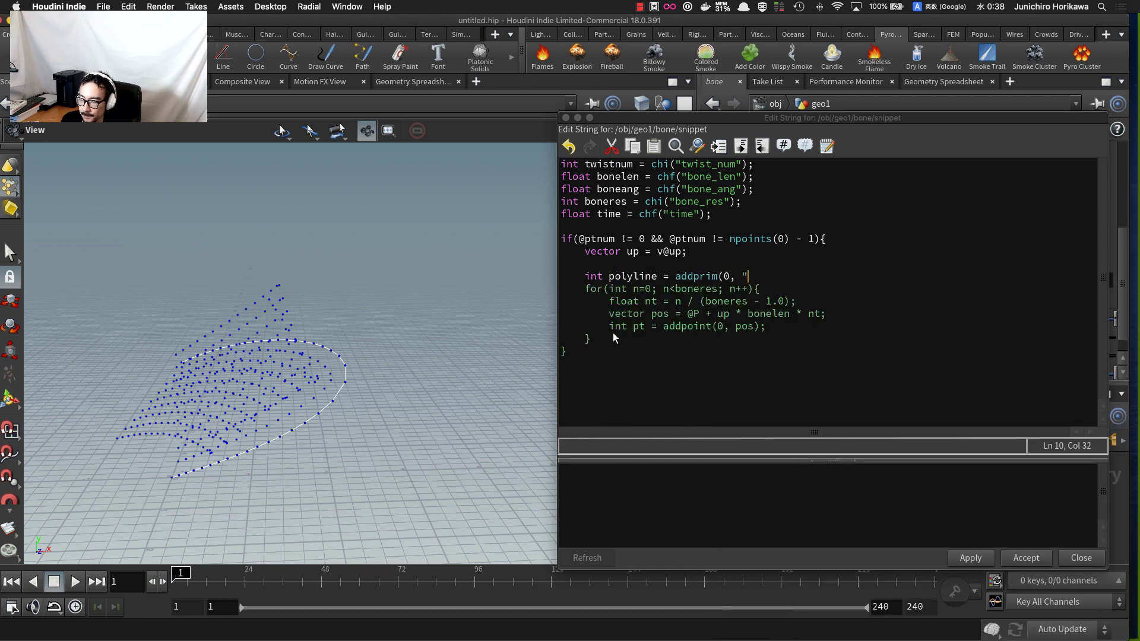
key(BackSpace)
text(lyline)
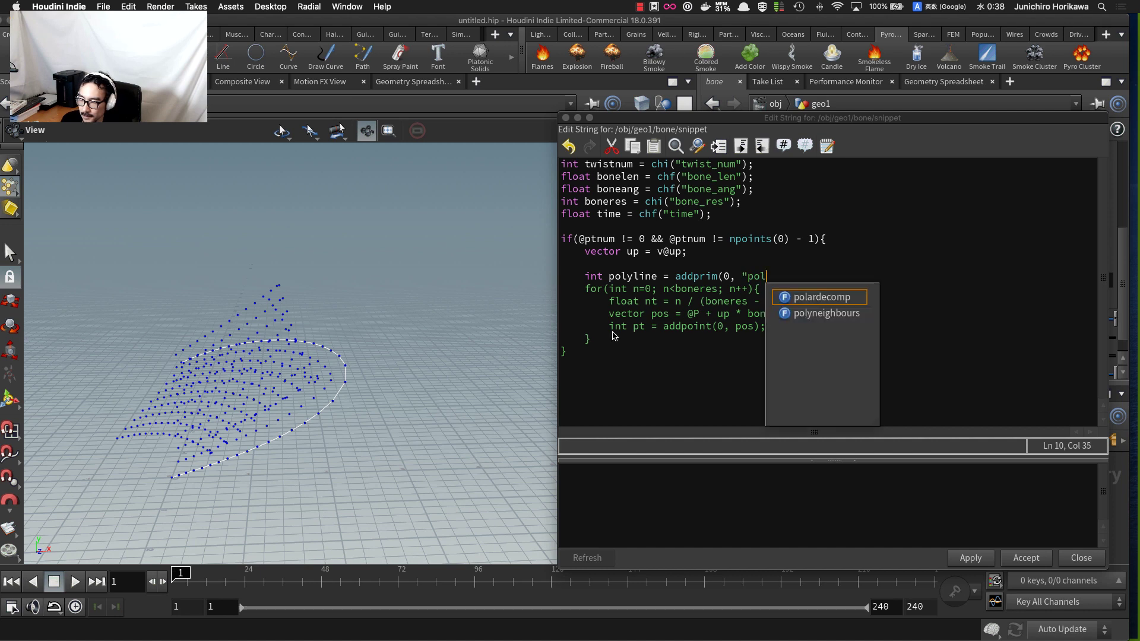
key(Return)
text(")
key(BackSpace)
key(BackSpace)
key(BackSpace)
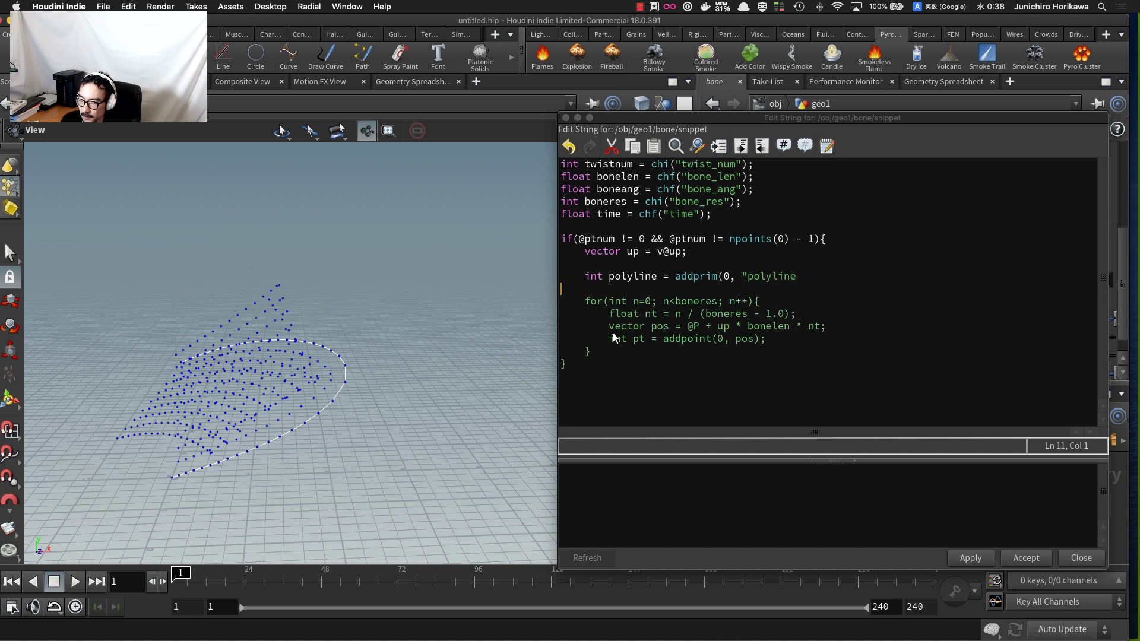
text(");)
key(Return)
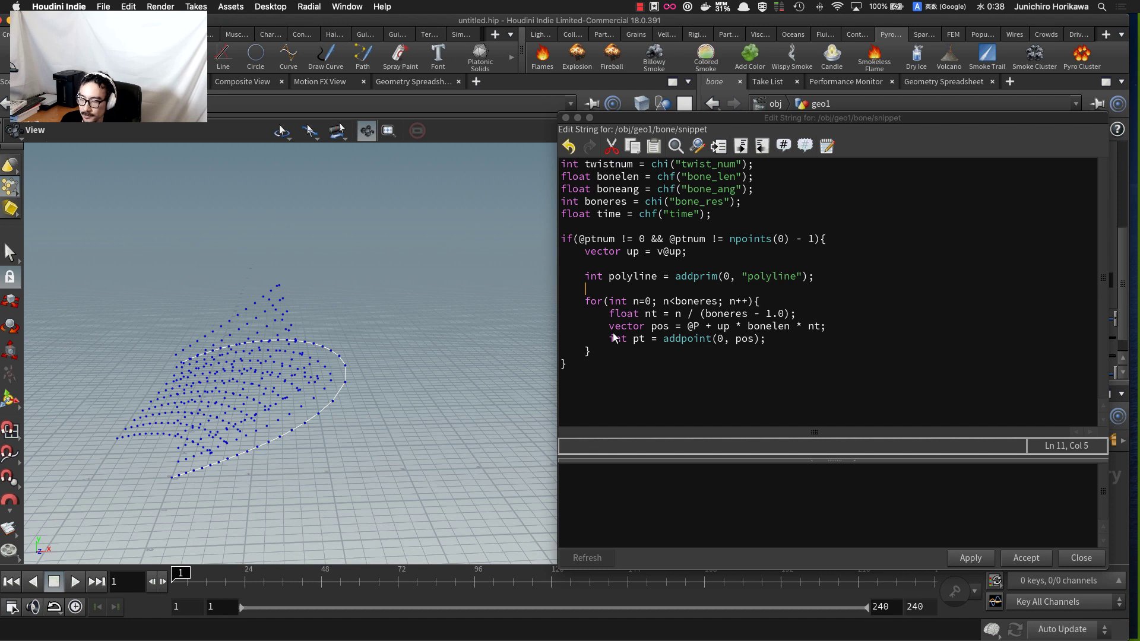
key(BackSpace)
key(BackSpace)
key(BackSpace)
key(BackSpace)
key(BackSpace)
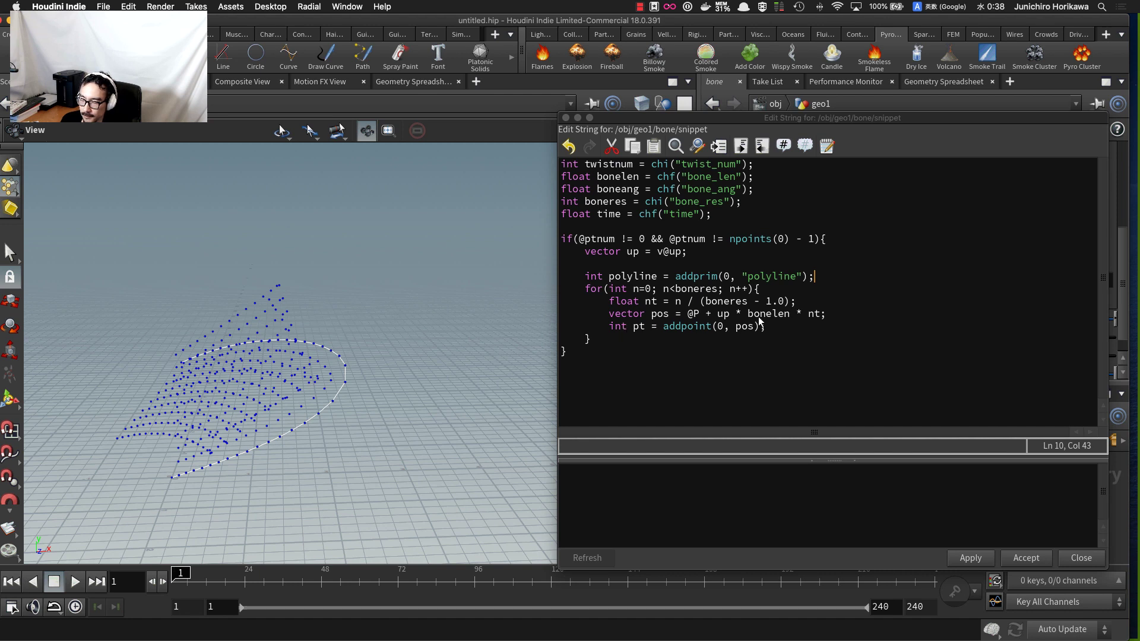
- Add the line addvertex(0, polyline, pt); after the pt declaration in the for loop and apply the code
drag(816, 277, 604, 279)
click(604, 280)
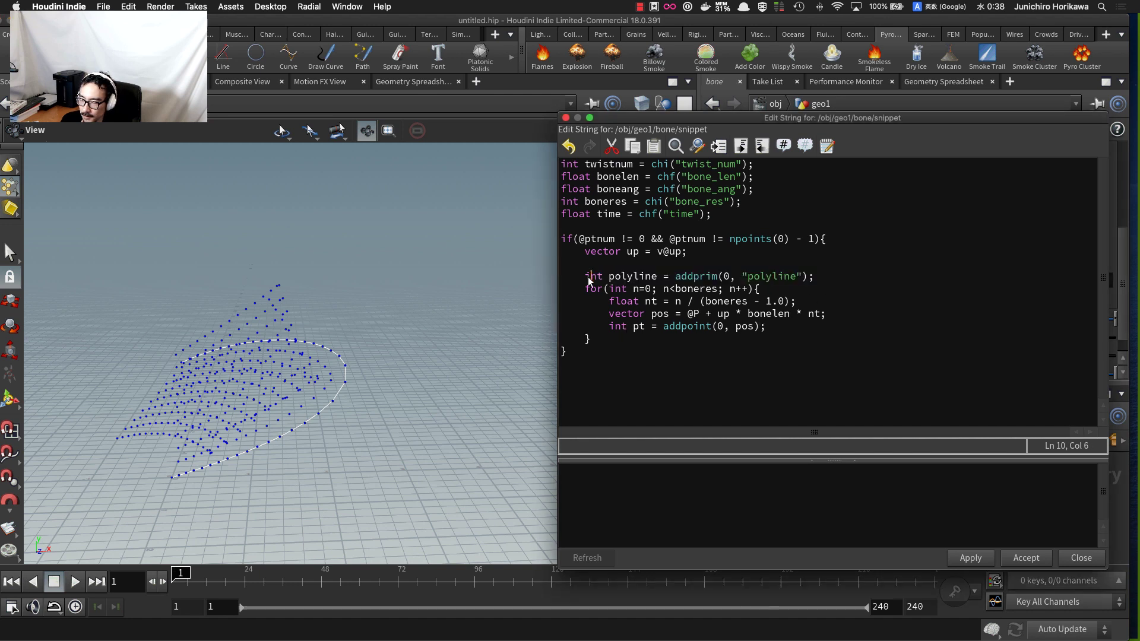
click(785, 321)
key(Return)
text(a)
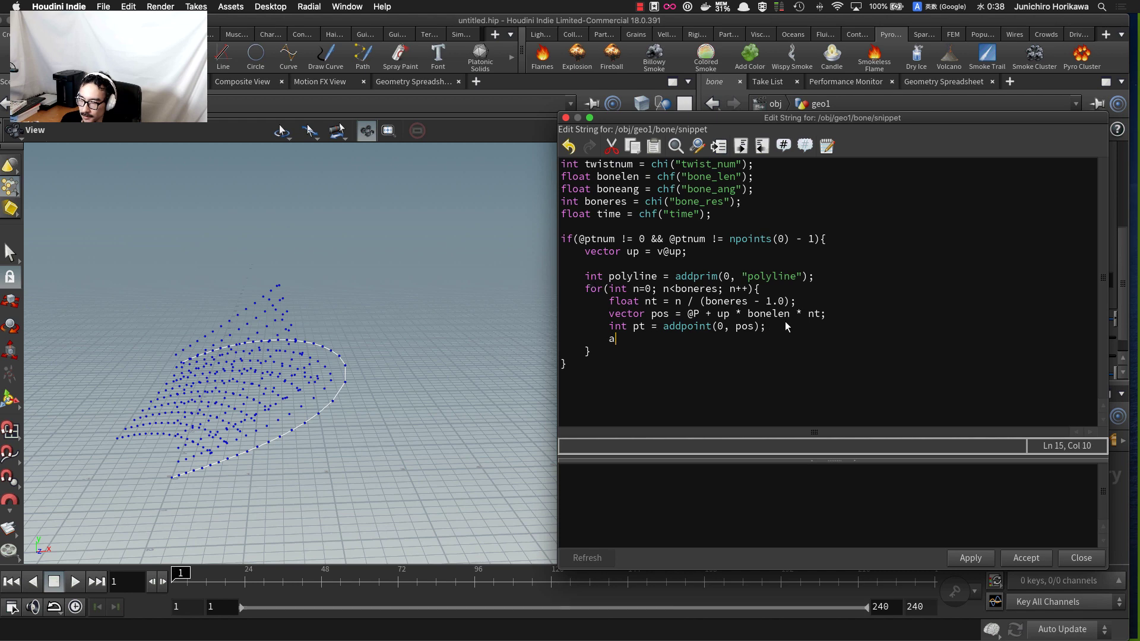
text(ddvertex)
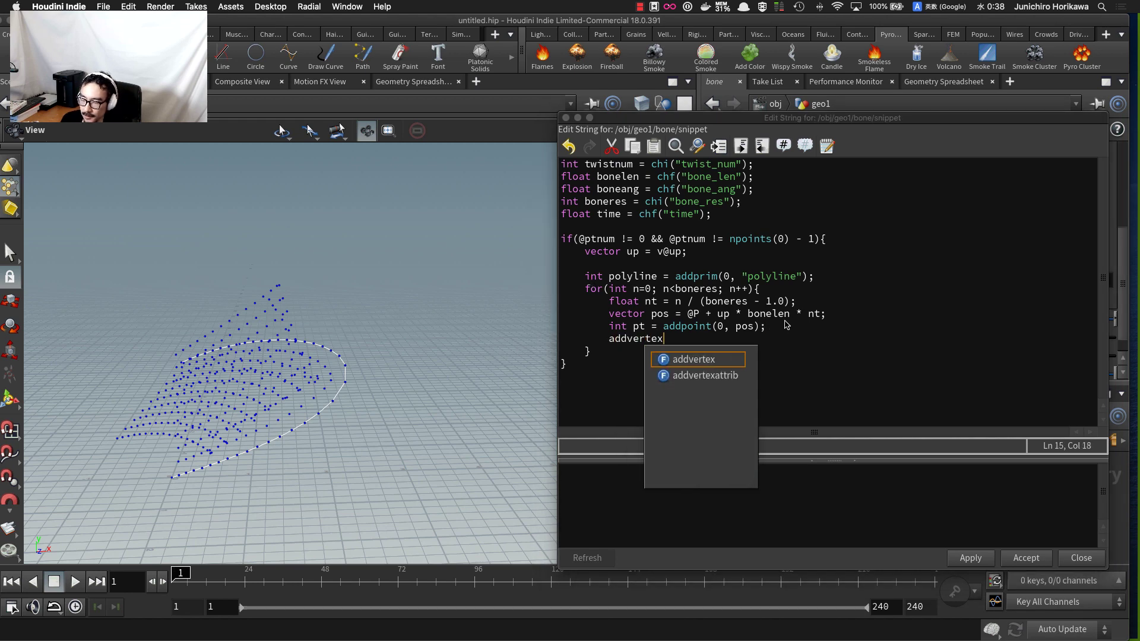
text((0, )
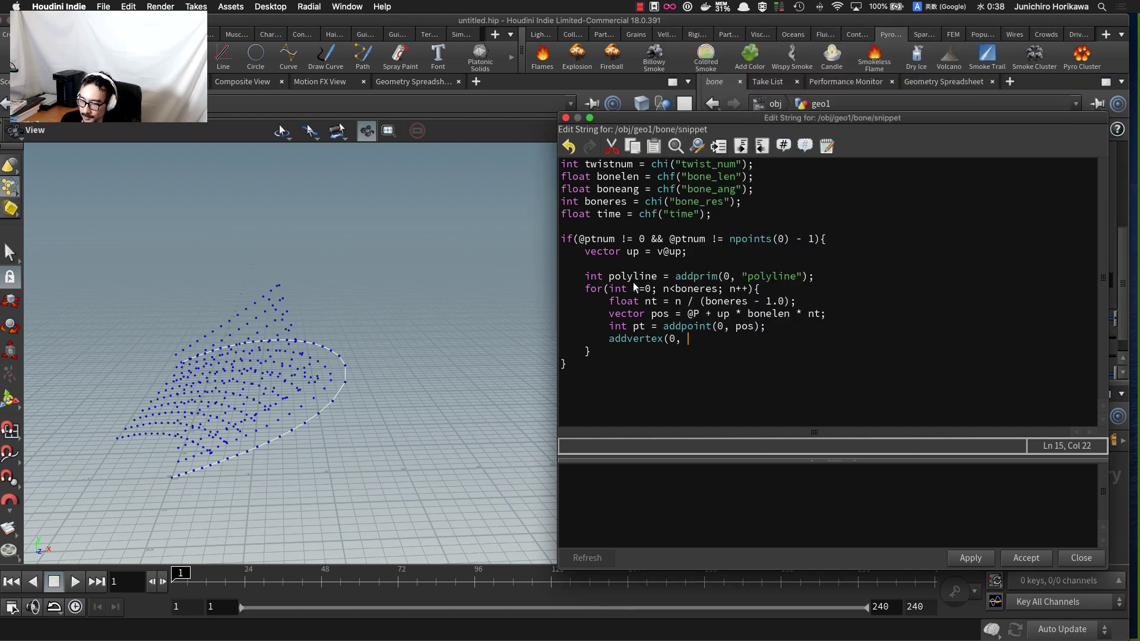
text(polyline, )
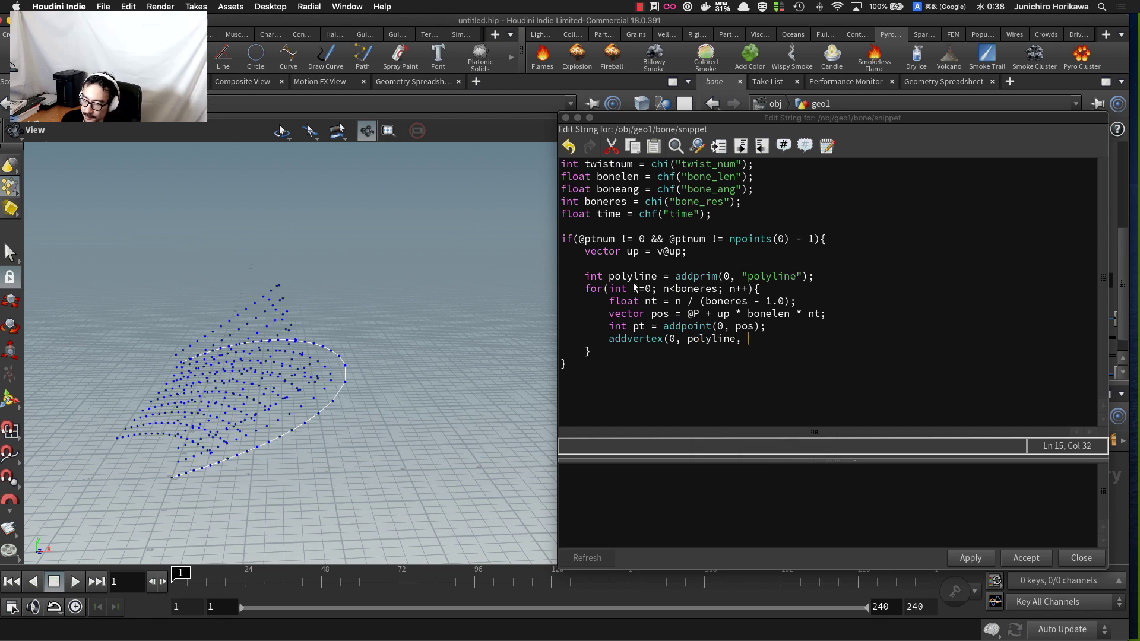
text(pt);)
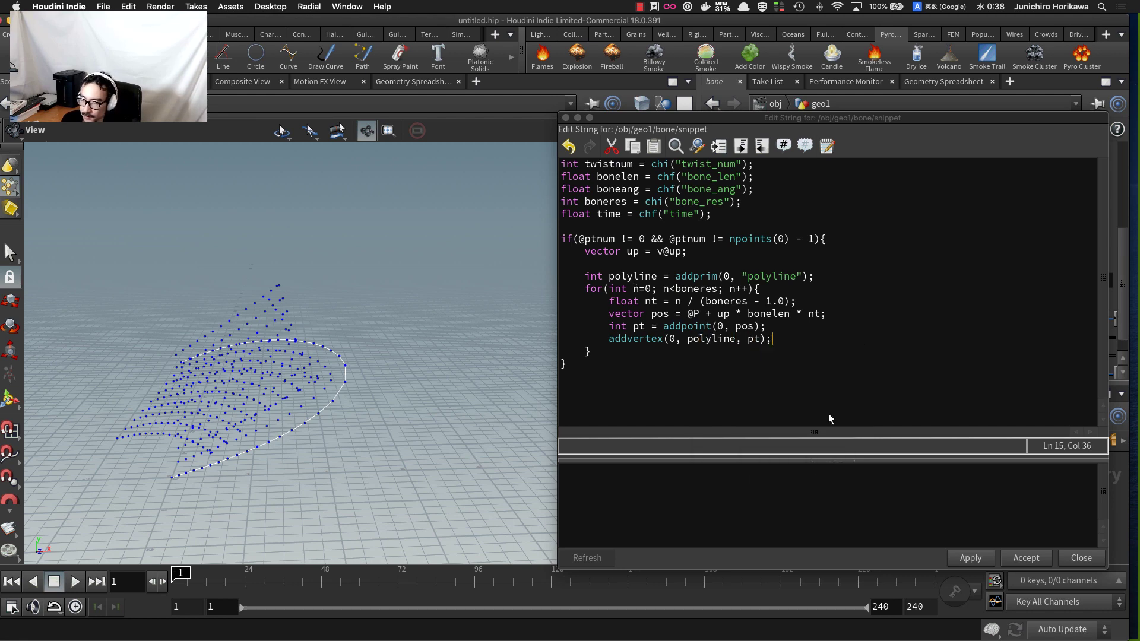
click(959, 551)
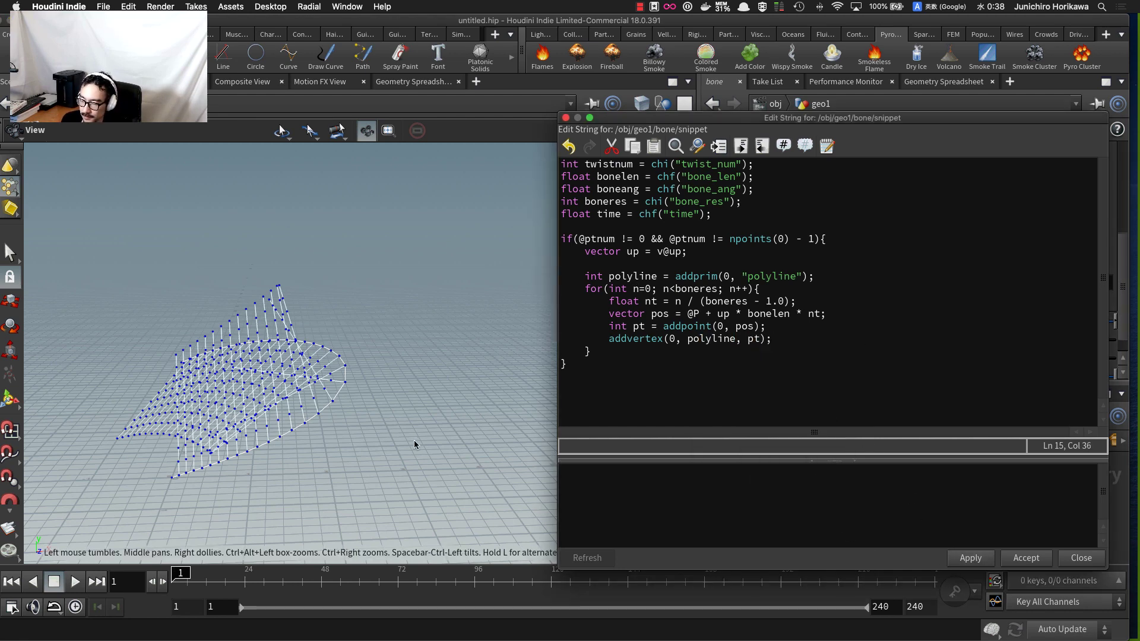
- Move the code editor off the wrangle's parameters and set Bone Len to 0.627 and Bone Res to 6
drag(364, 378, 446, 447)
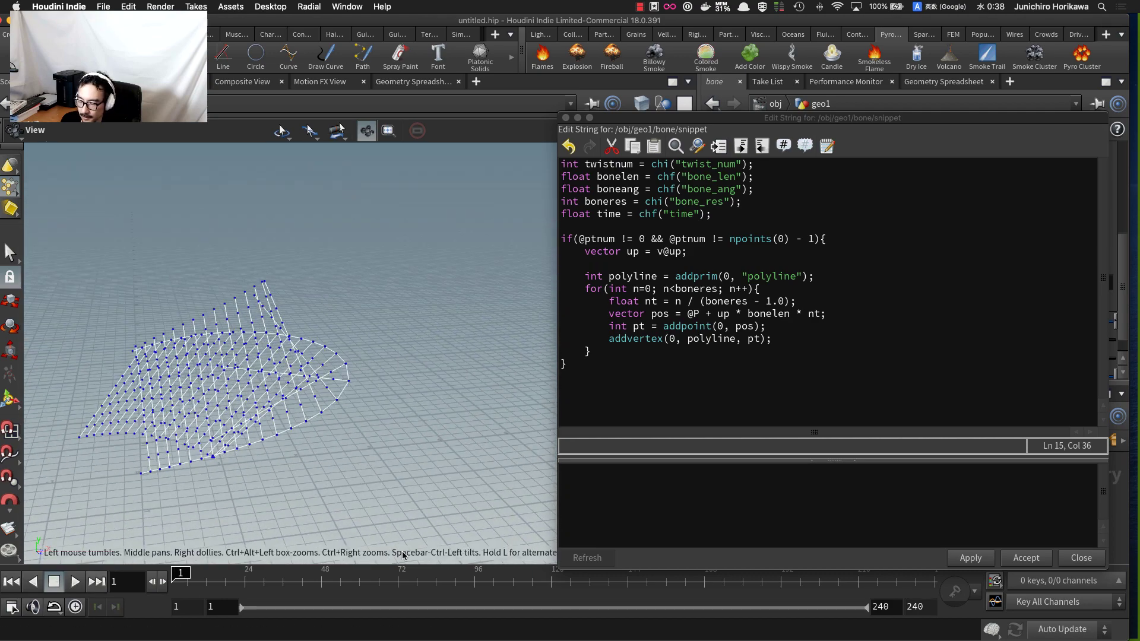
drag(840, 122, 654, 463)
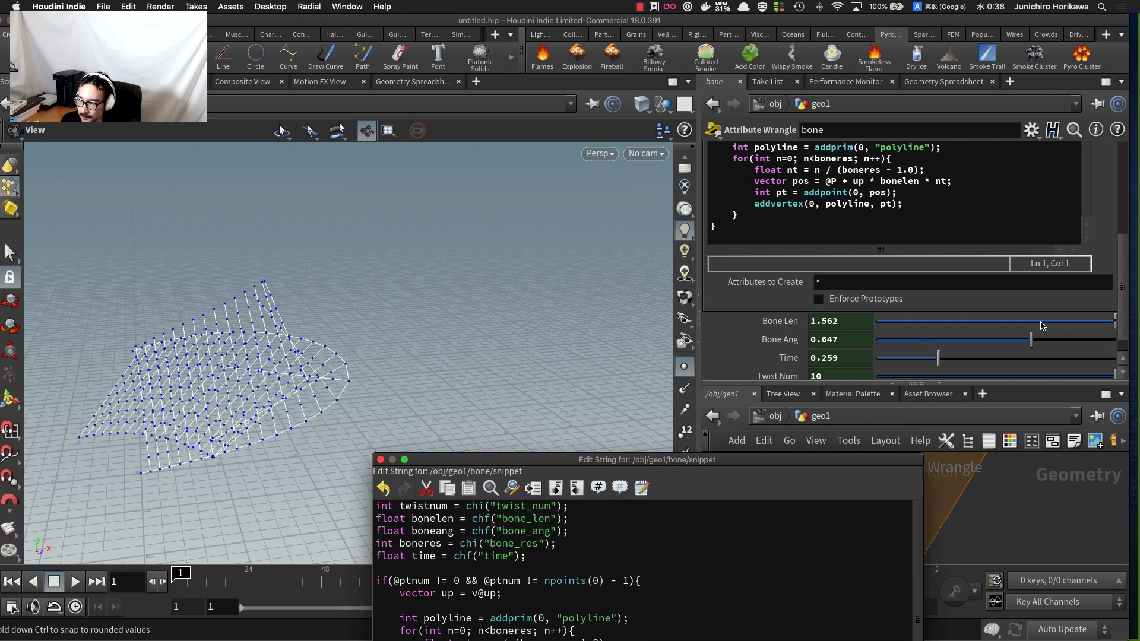
drag(1050, 327, 1026, 328)
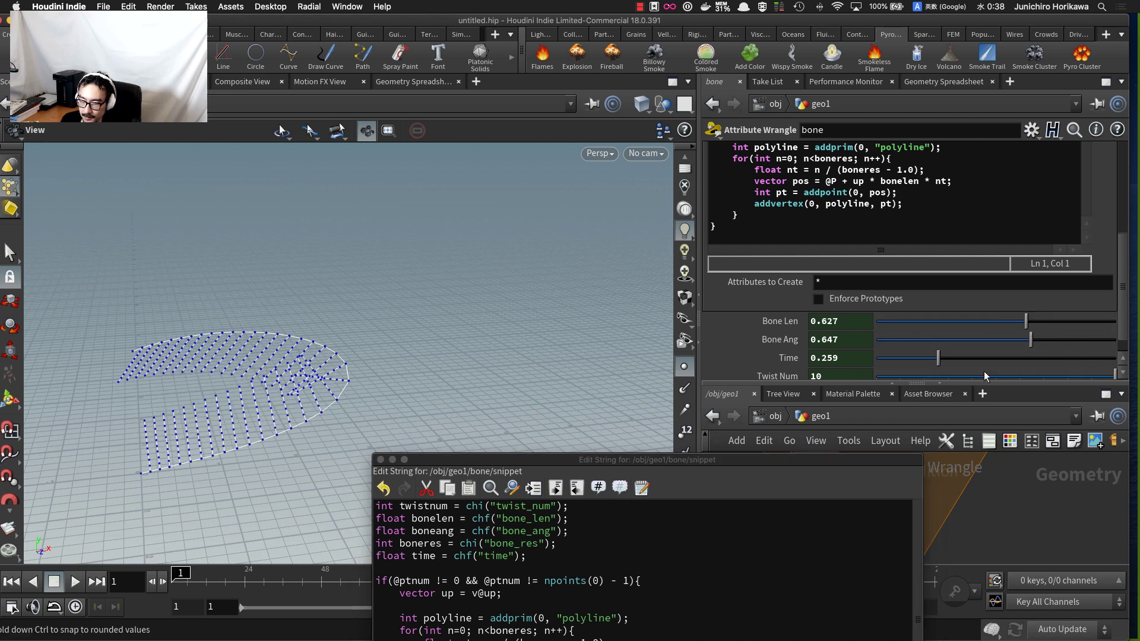
scroll(945, 380, down, 2)
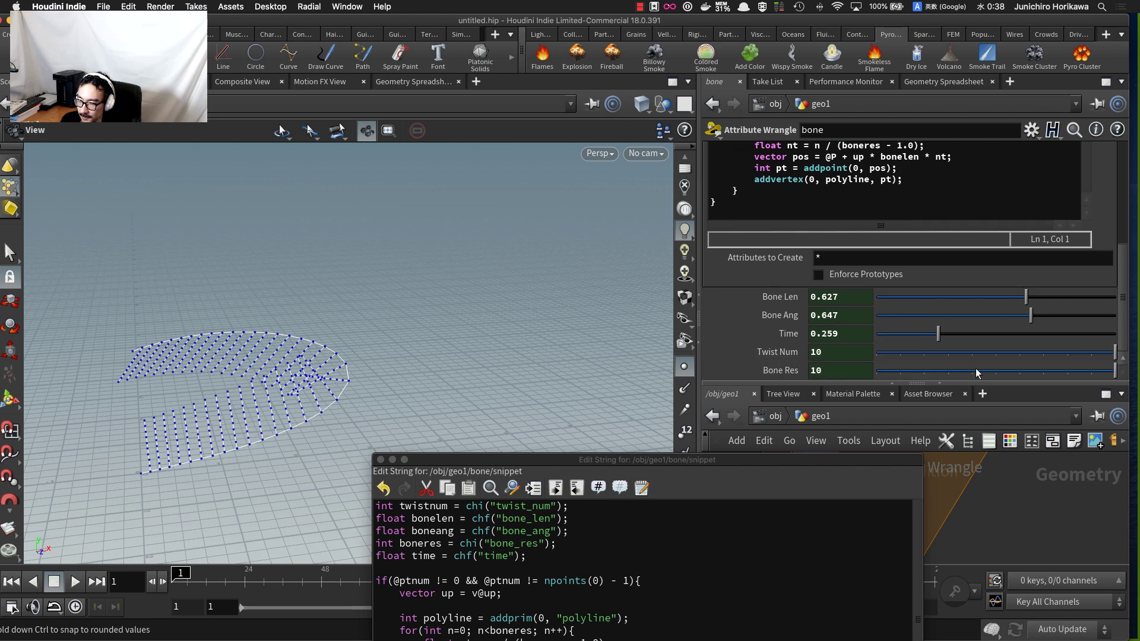
click(1013, 370)
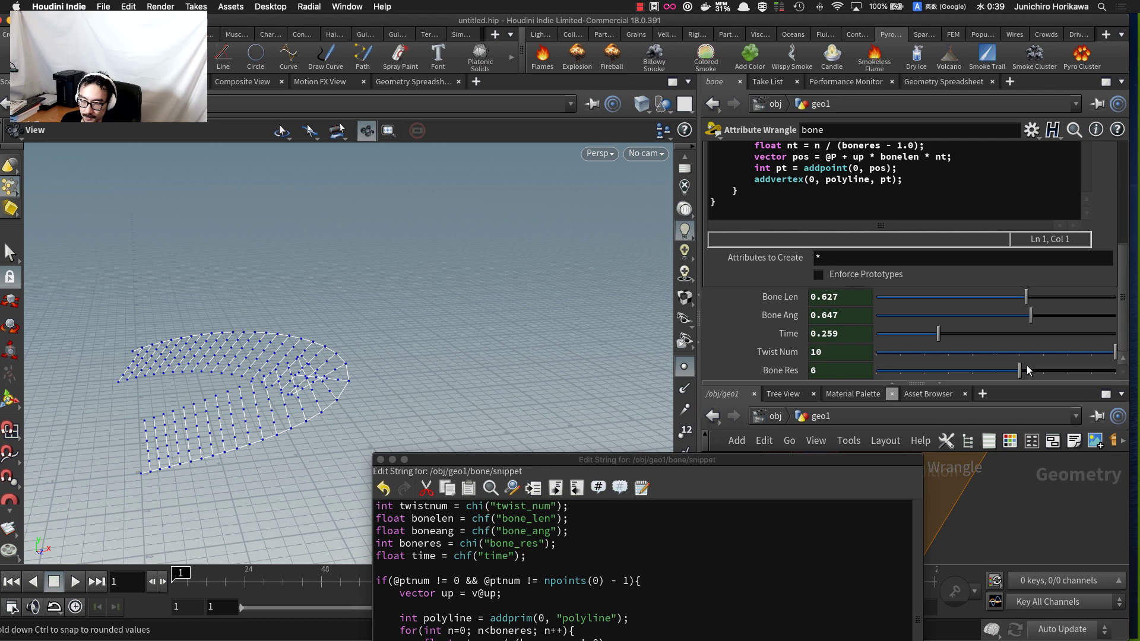
- Move the code editor back up so the whole bone snippet is readable beside the bone polylines
drag(643, 461, 808, 177)
drag(337, 443, 309, 389)
drag(646, 405, 645, 401)
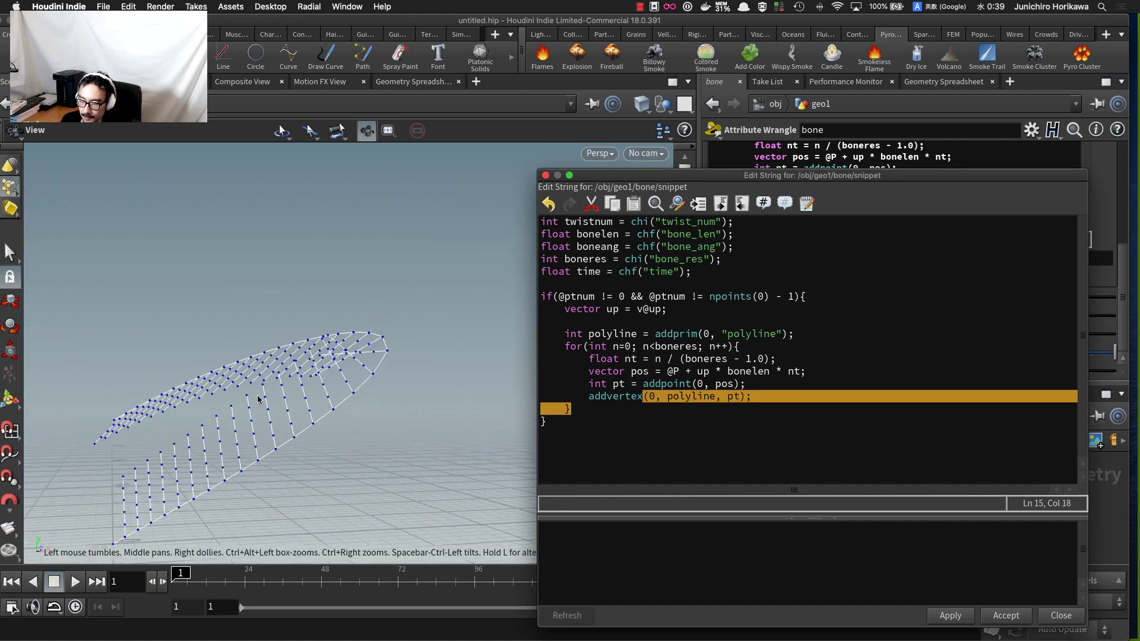
drag(146, 509, 147, 510)
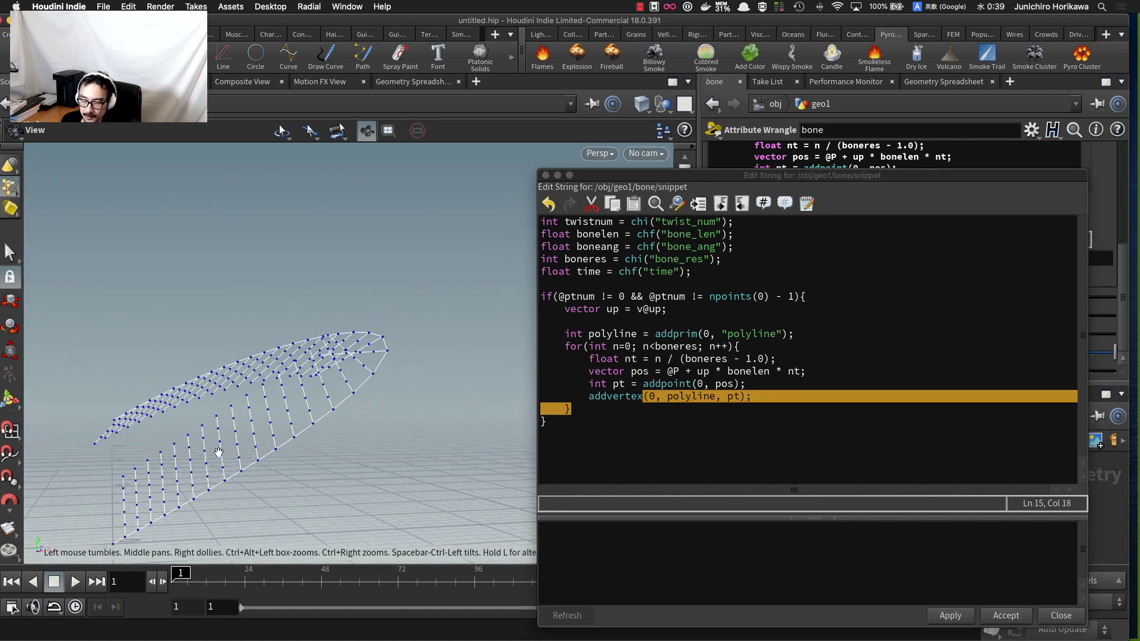
drag(304, 403, 265, 399)
middle_drag(264, 399, 311, 419)
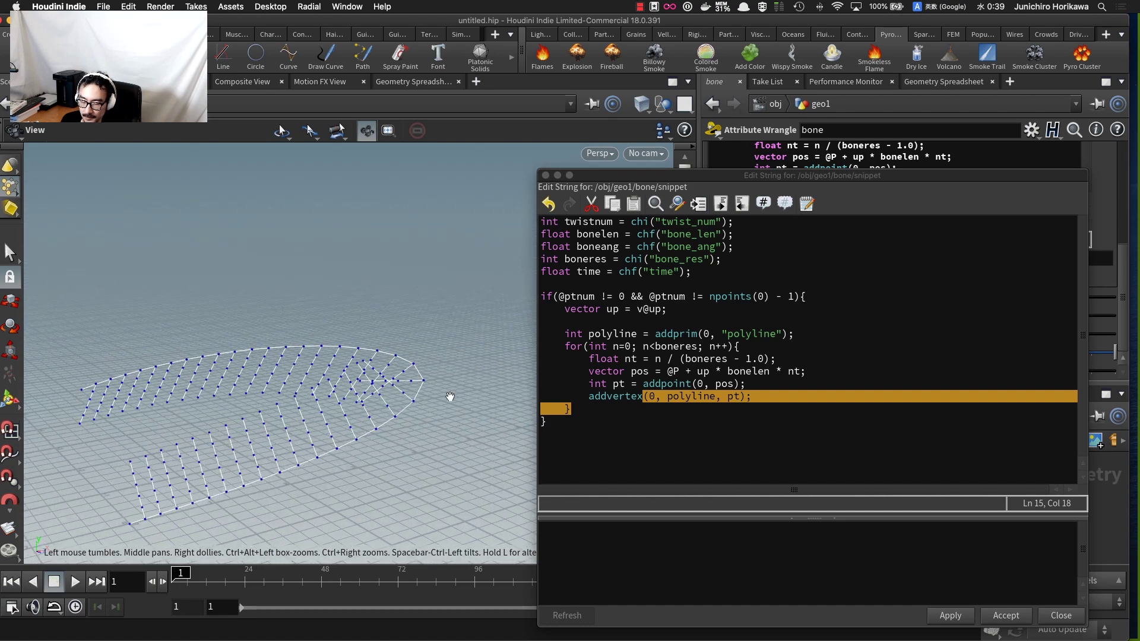
click(590, 368)
drag(583, 222, 617, 224)
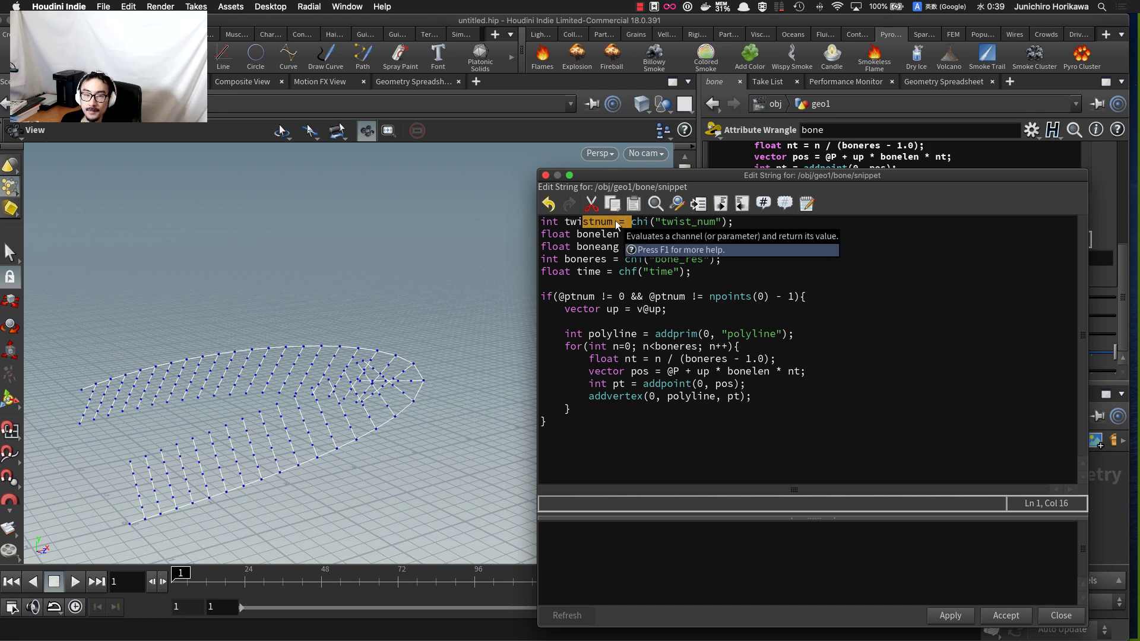
- Declare an identity matrix below the up vector in the bone wrangle code with matrix mat = ident();
click(693, 312)
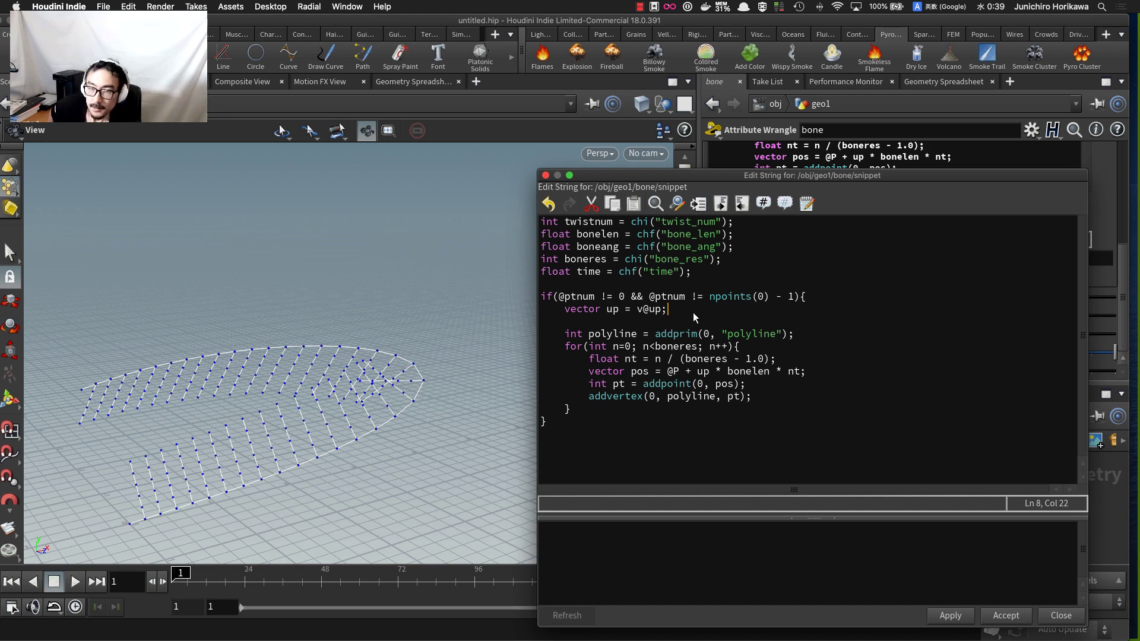
key(Return)
key(Return)
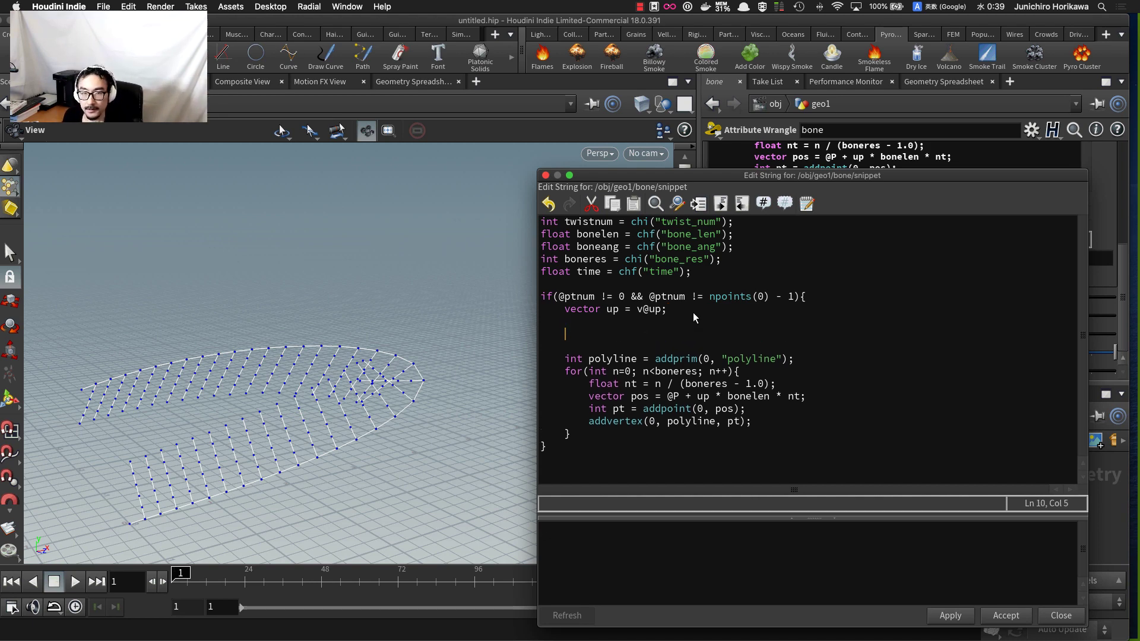
text(matrix mat)
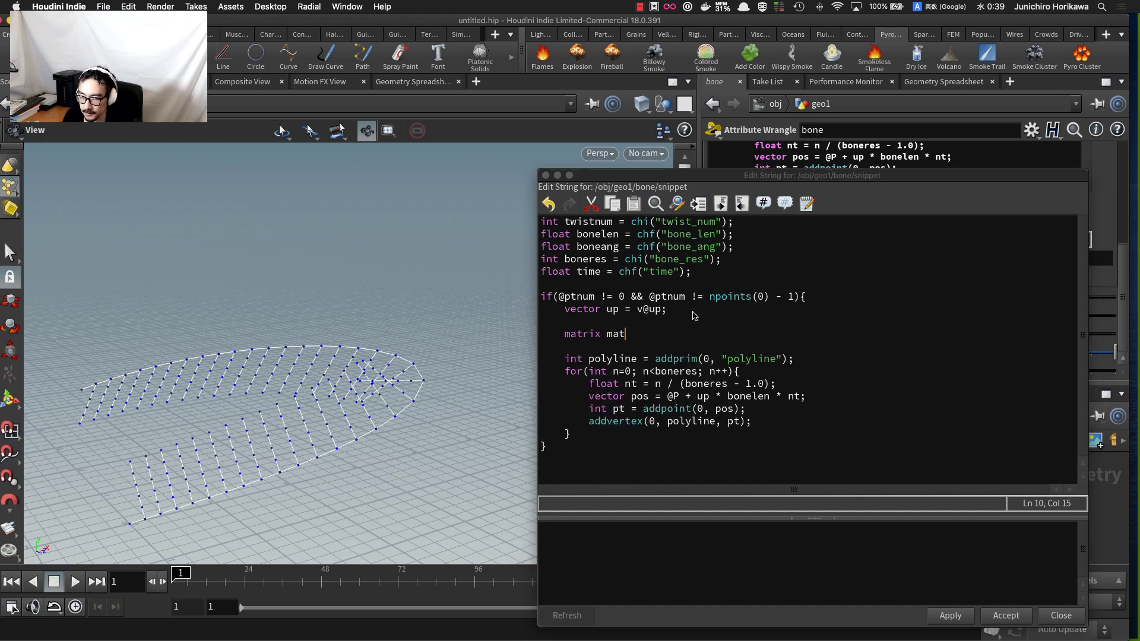
text( = ident()
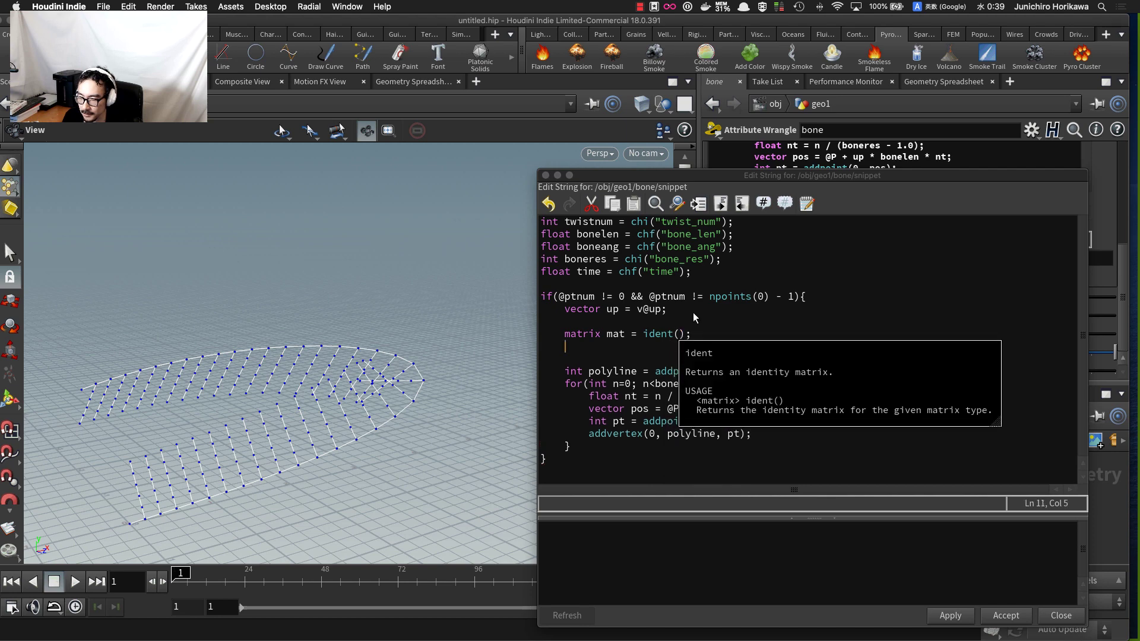
text();)
key(Return)
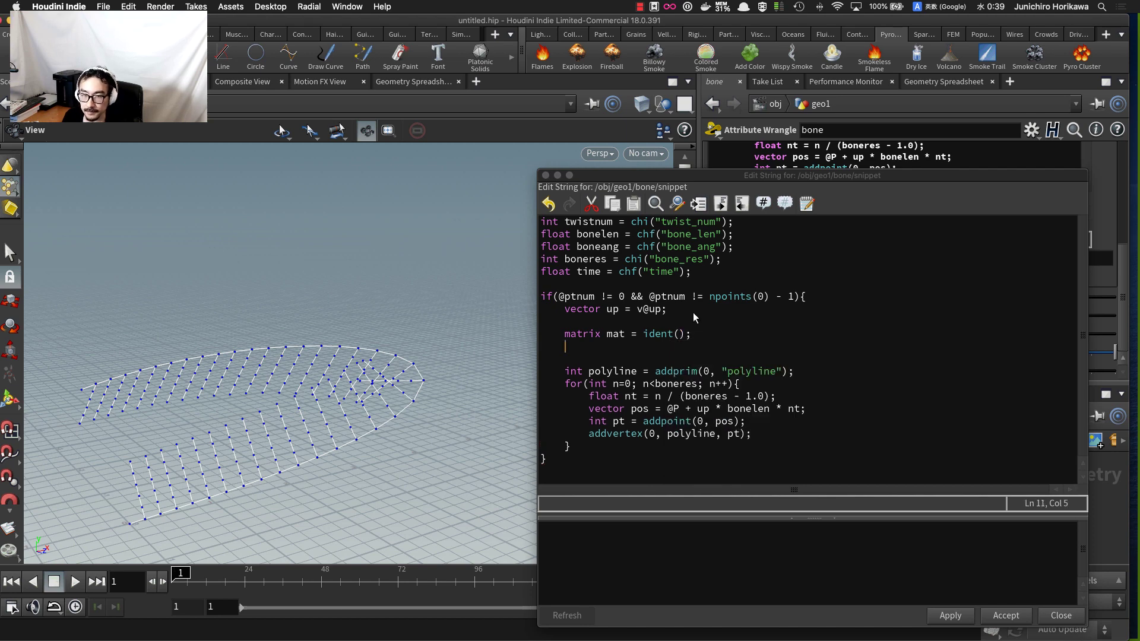
- Begin a rotate() call beneath the matrix declaration, with mat as its first argument
text(rota)
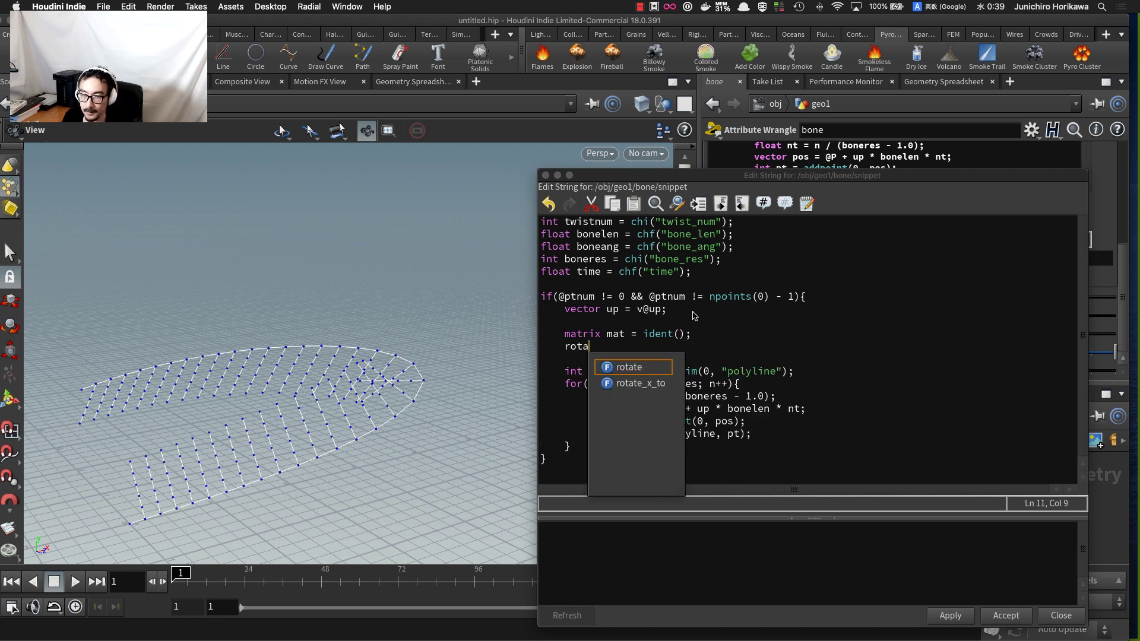
text(te(mat,)
key(BackSpace)
key(BackSpace)
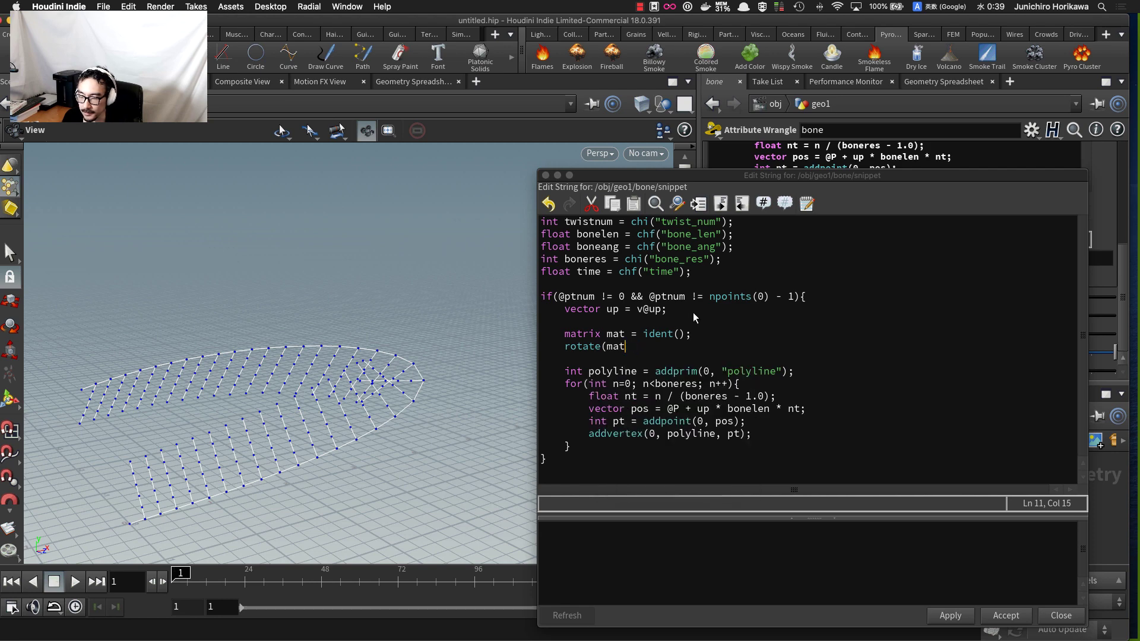
text(, )
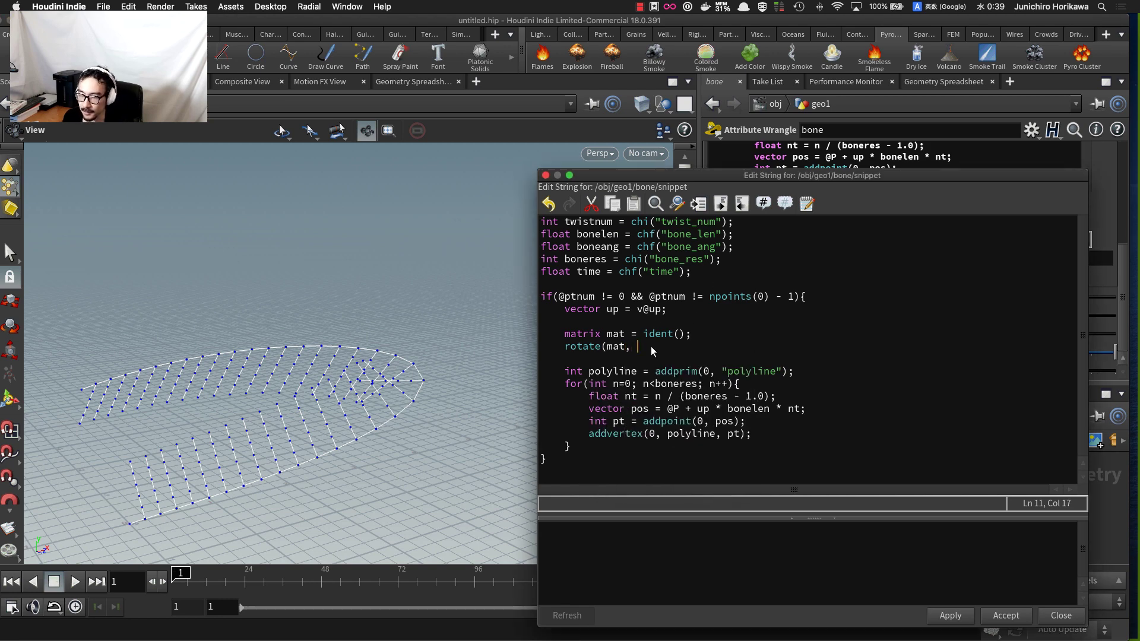
- Enter twistnum * $PI * 2 * f@t as the angle argument of the rotate call
text(twistnum * )
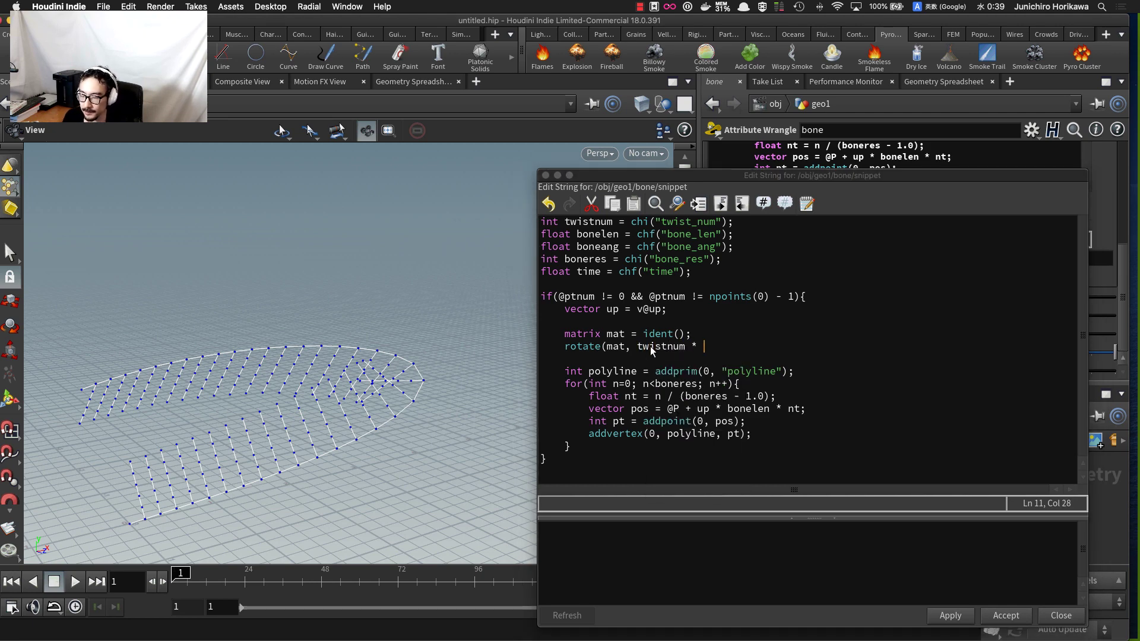
text($PI * )
text(2)
text($)
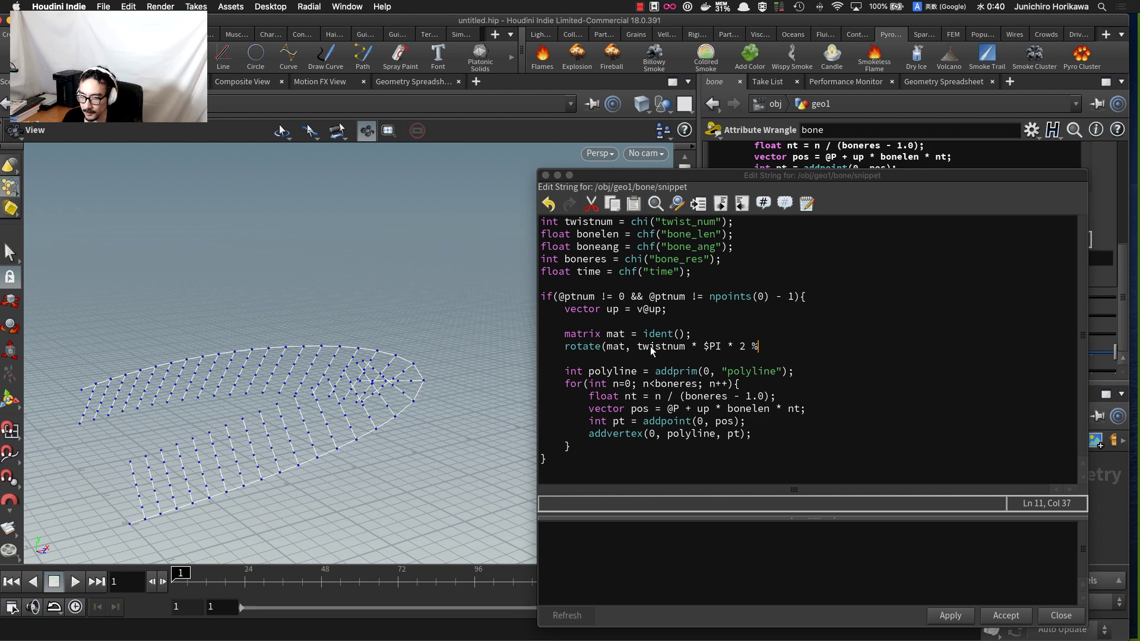
key(BackSpace)
text(* )
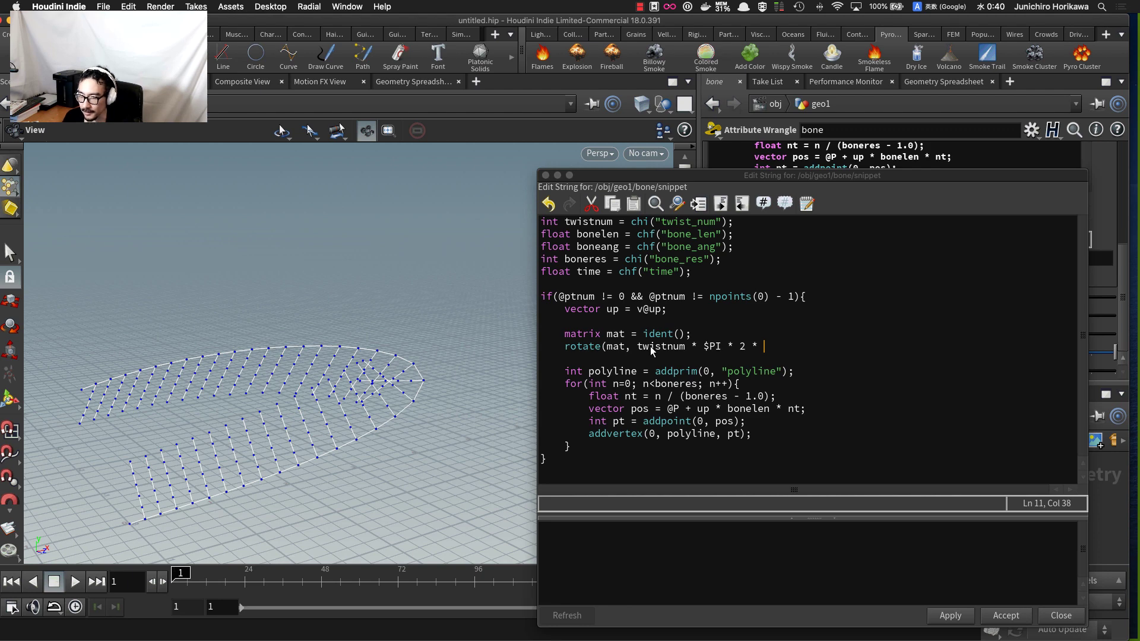
text(f@)
key(Escape)
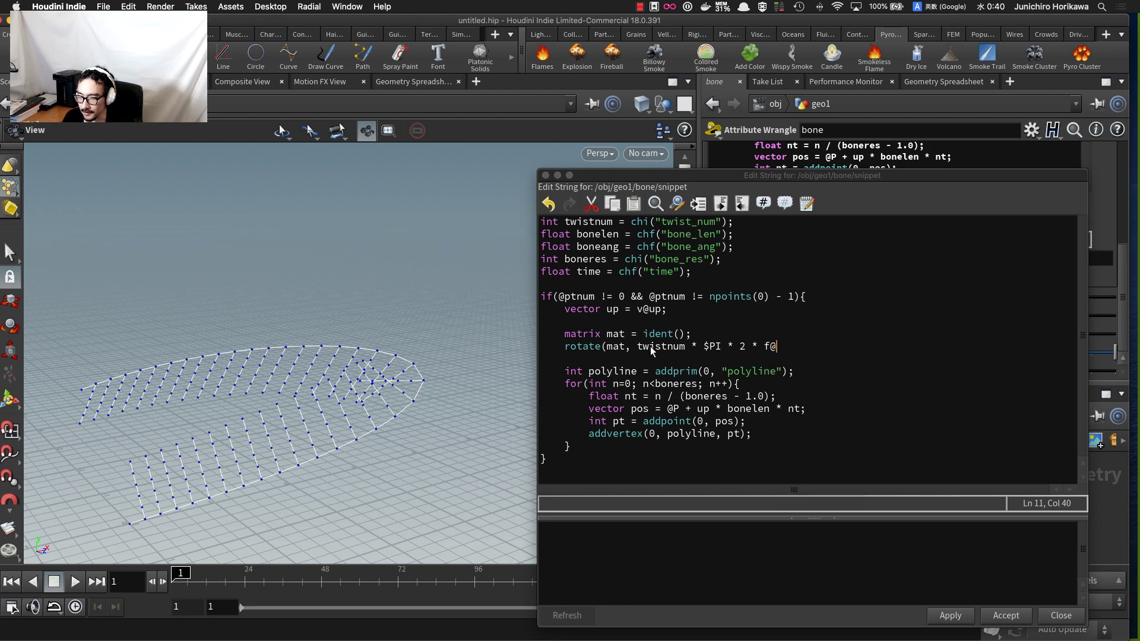
text(t)
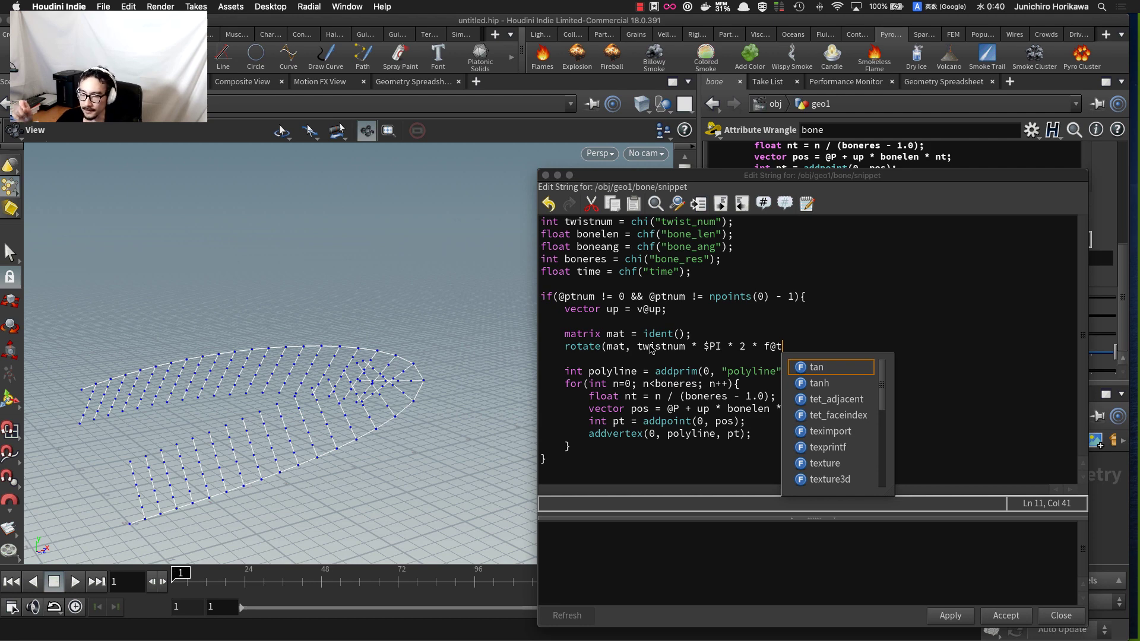
click(736, 347)
click(804, 346)
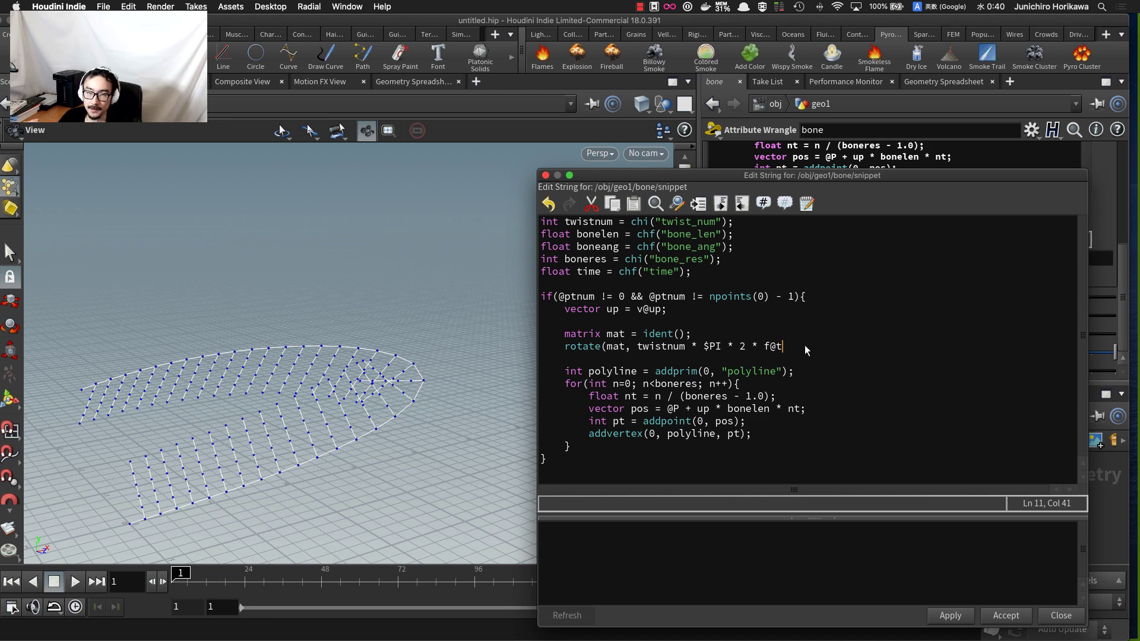
- Add @N as the rotation axis and close the rotate statement
text())
key(BackSpace)
text(,)
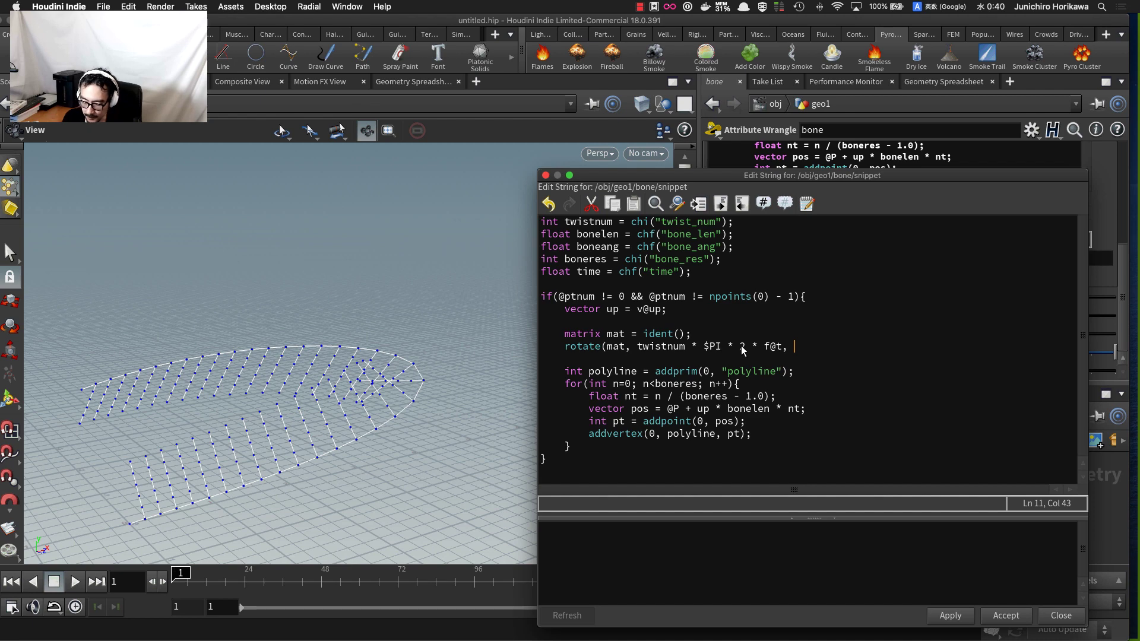
text(@N);)
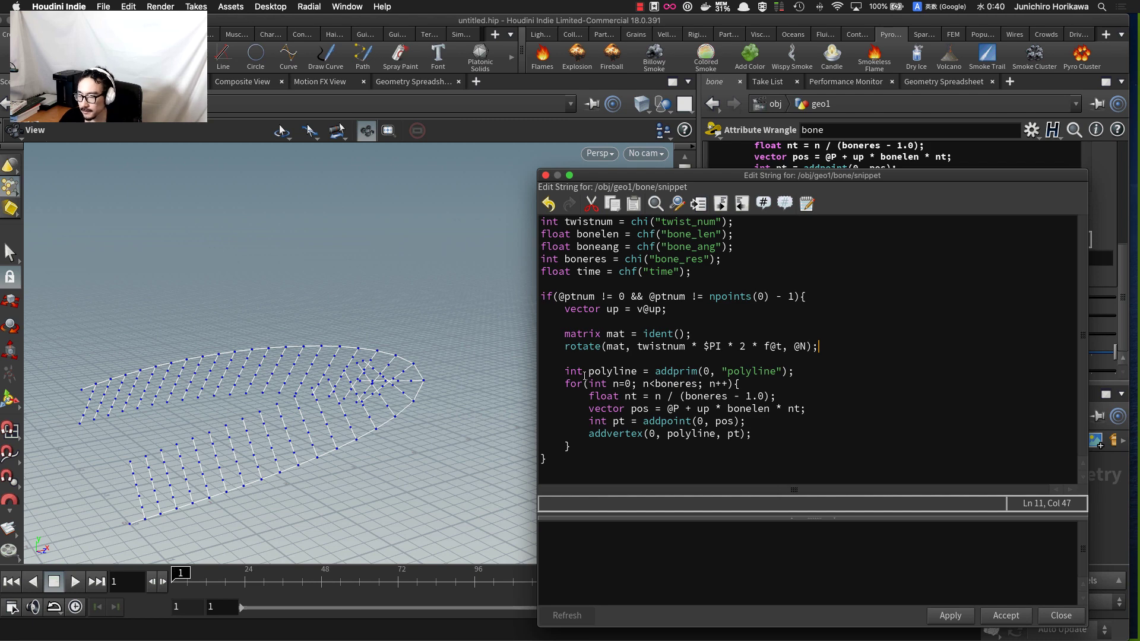
- Multiply up by mat in the loop's pos expression so it reads @P + up * mat * bonelen * nt
double_click(622, 348)
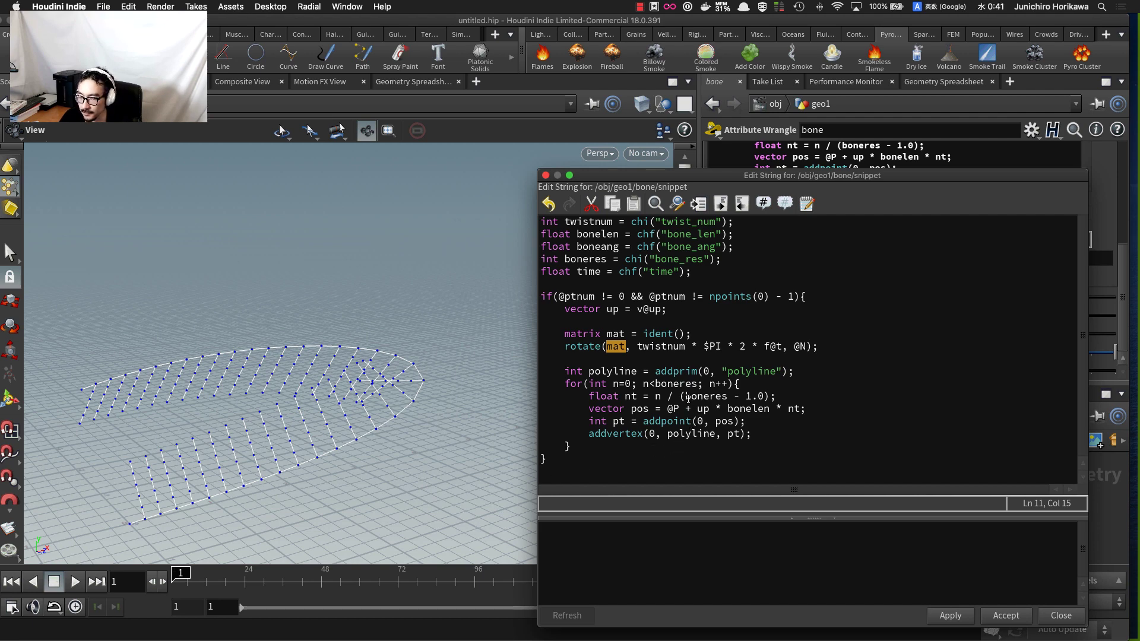
drag(697, 409, 800, 410)
click(799, 411)
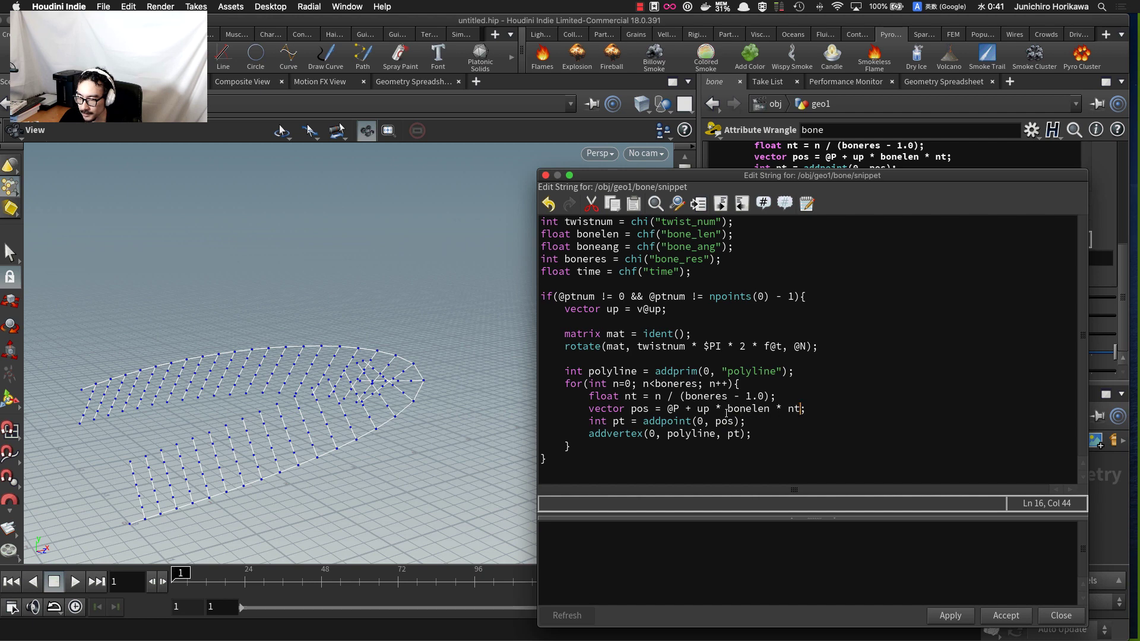
double_click(706, 409)
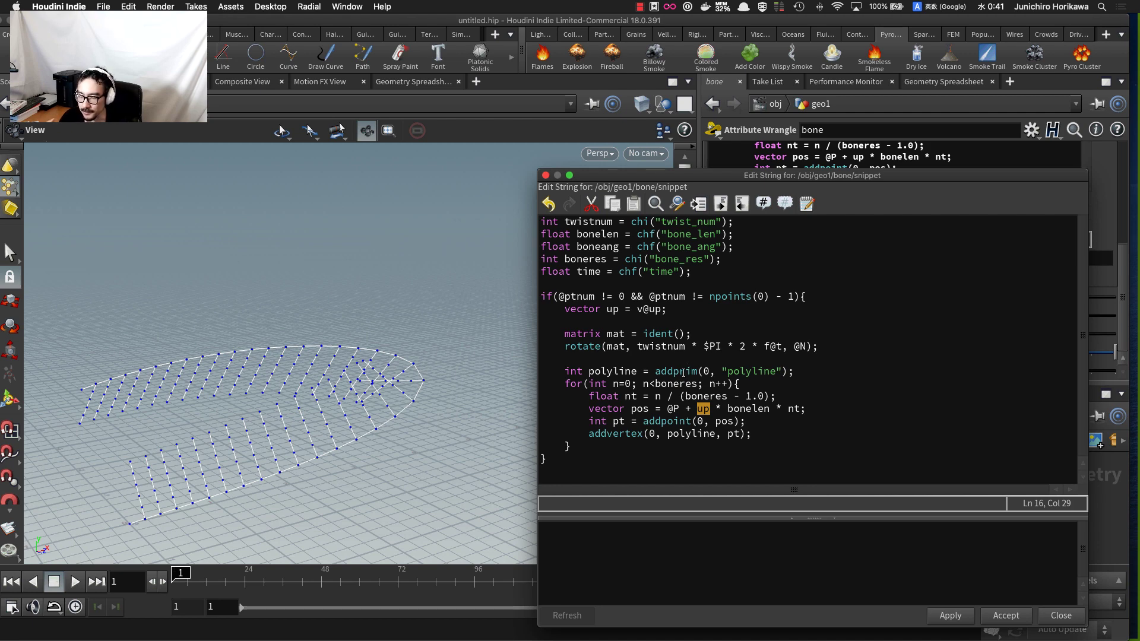
click(728, 410)
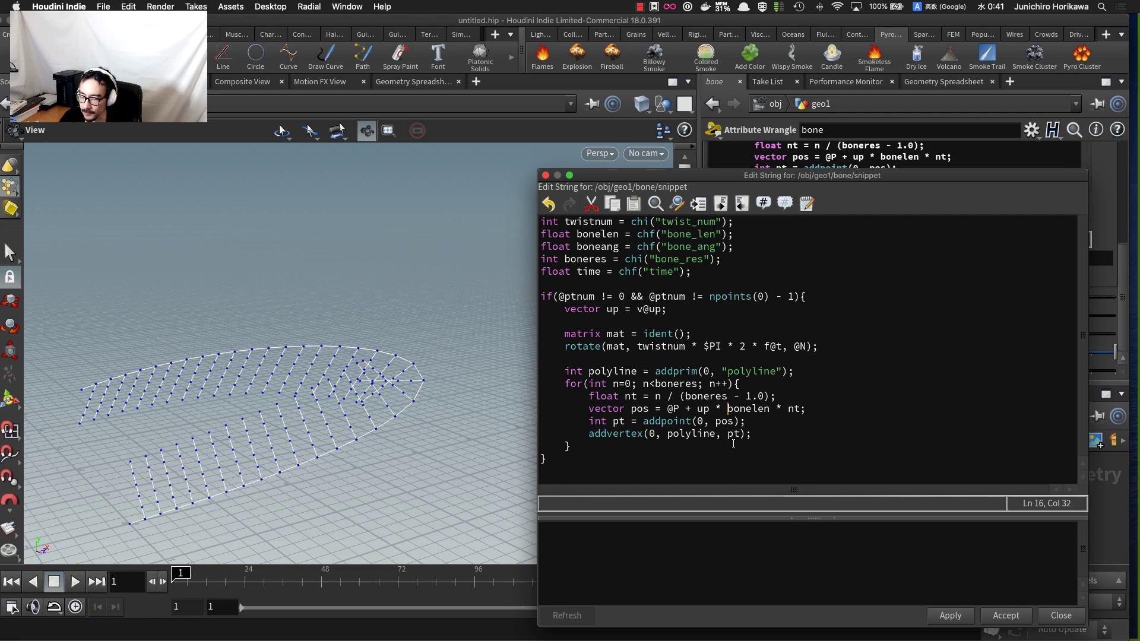
text(mat *)
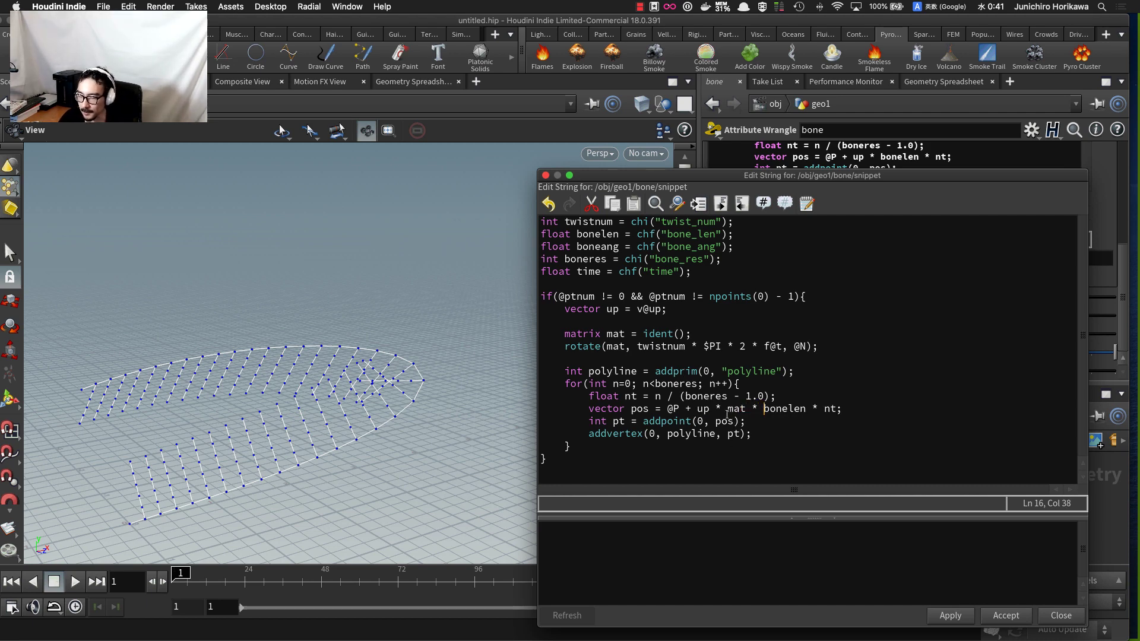
drag(714, 410, 740, 410)
click(746, 410)
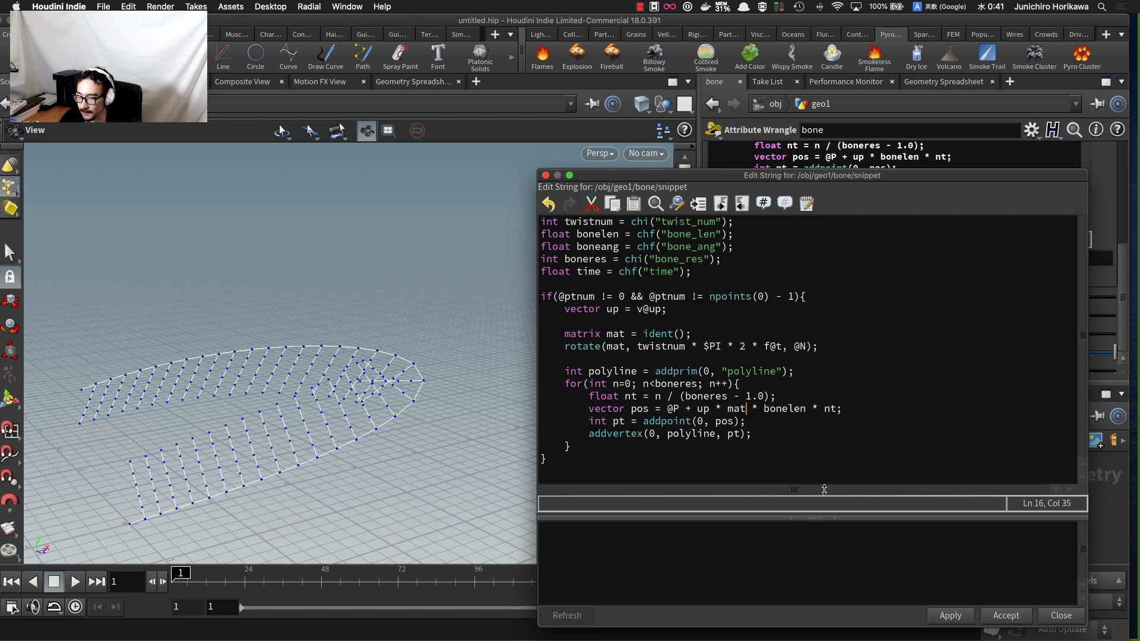
- Apply the edited bone snippet, check the twisted bones in the viewport, and accept the code to close its editor
click(953, 614)
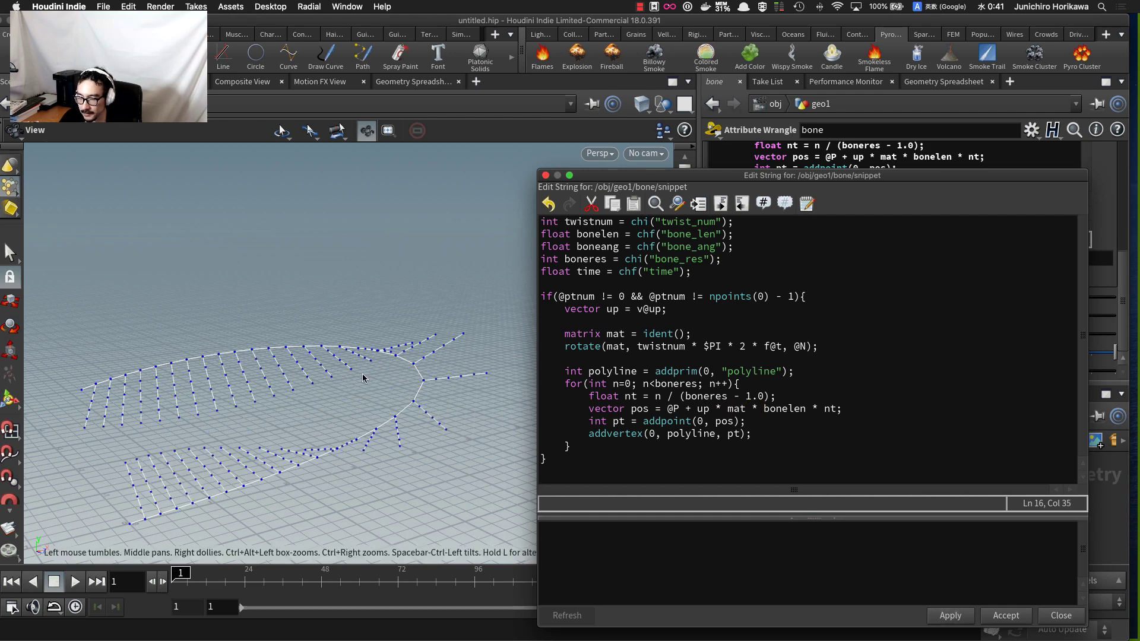
drag(365, 379, 316, 439)
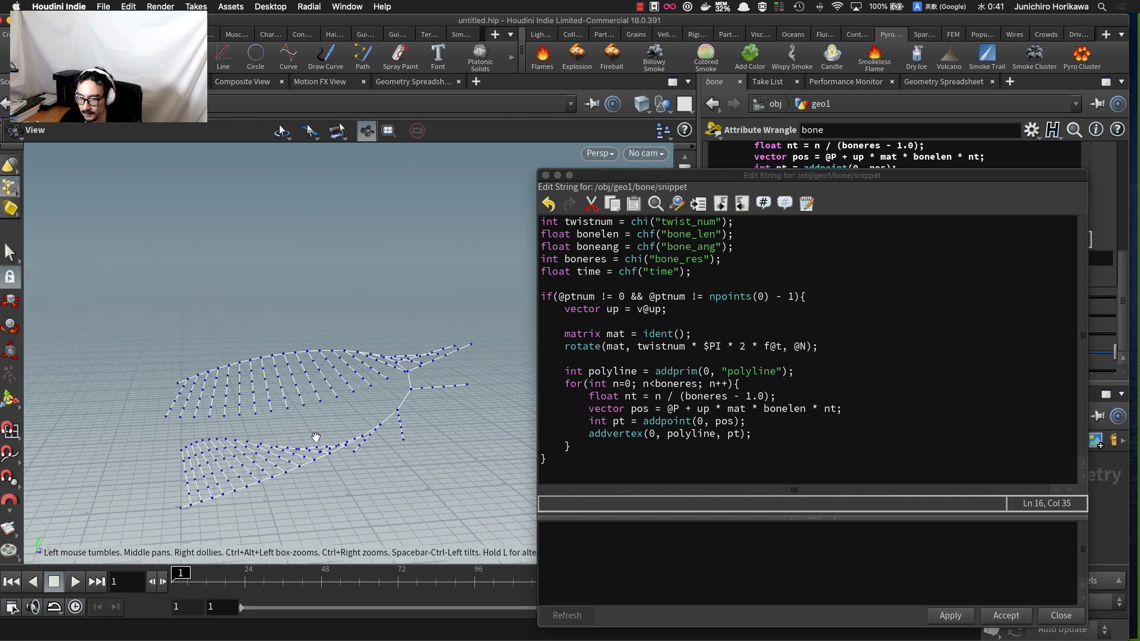
click(1004, 616)
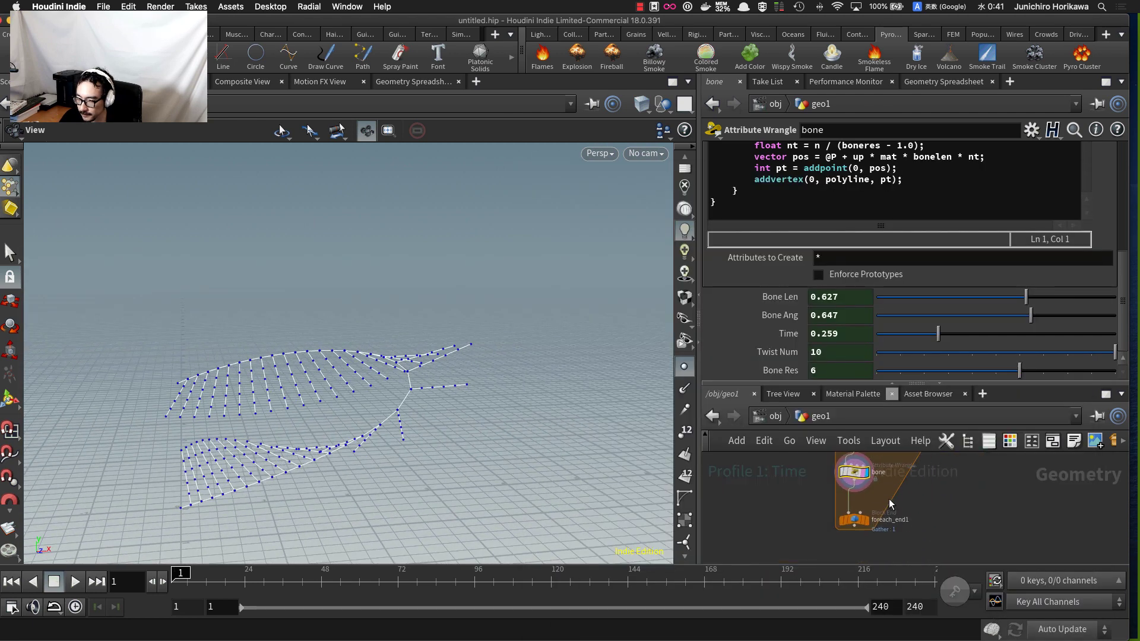
- Turn off Single Pass on the foreach_end1 node and hide the point markers in the viewport
scroll(879, 511, up, 4)
click(834, 519)
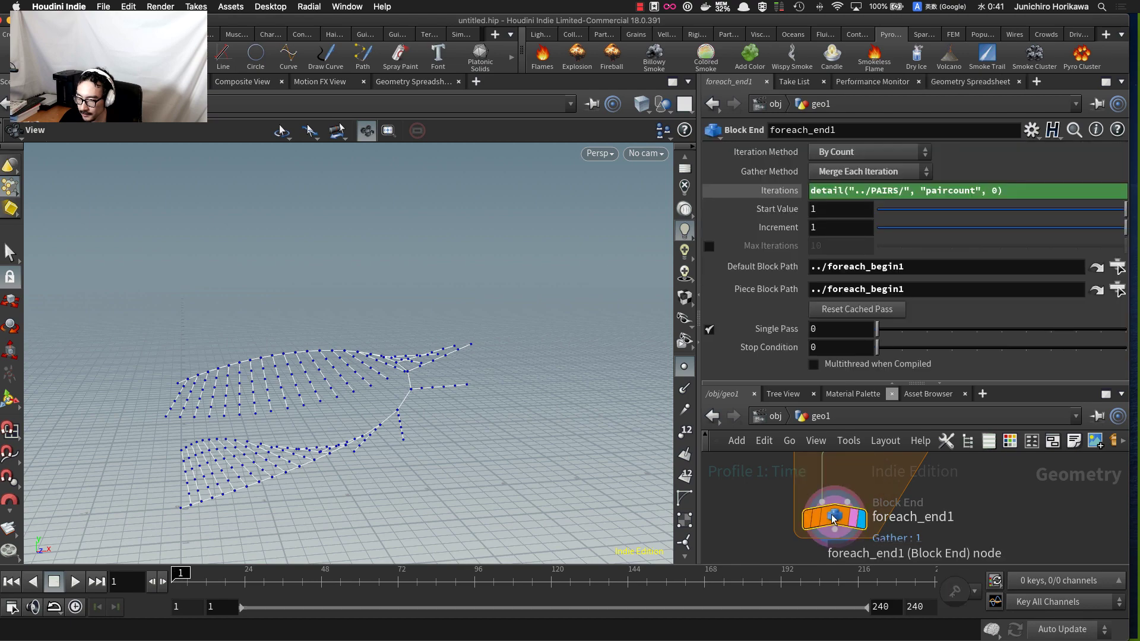
click(709, 329)
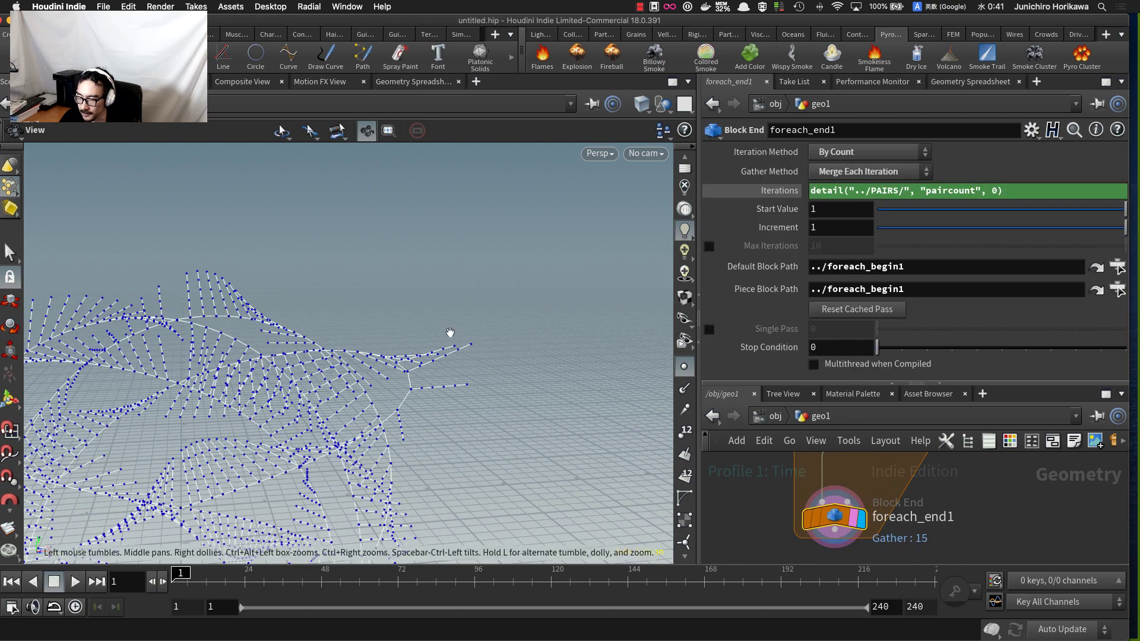
scroll(450, 332, down, 5)
drag(450, 334, 374, 380)
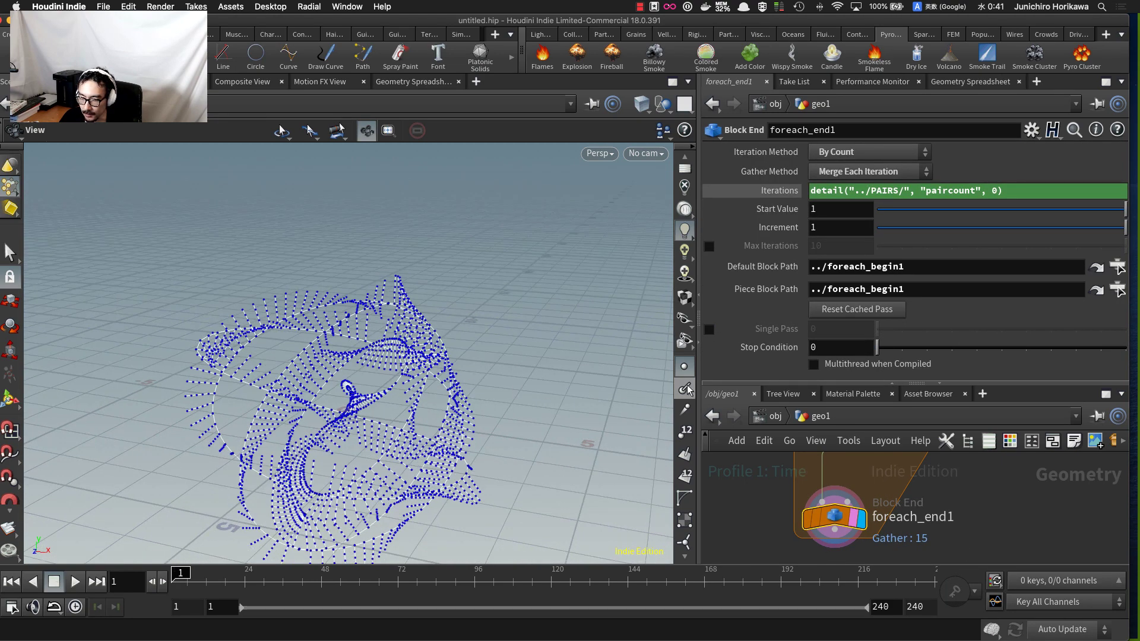
click(685, 369)
drag(469, 380, 388, 361)
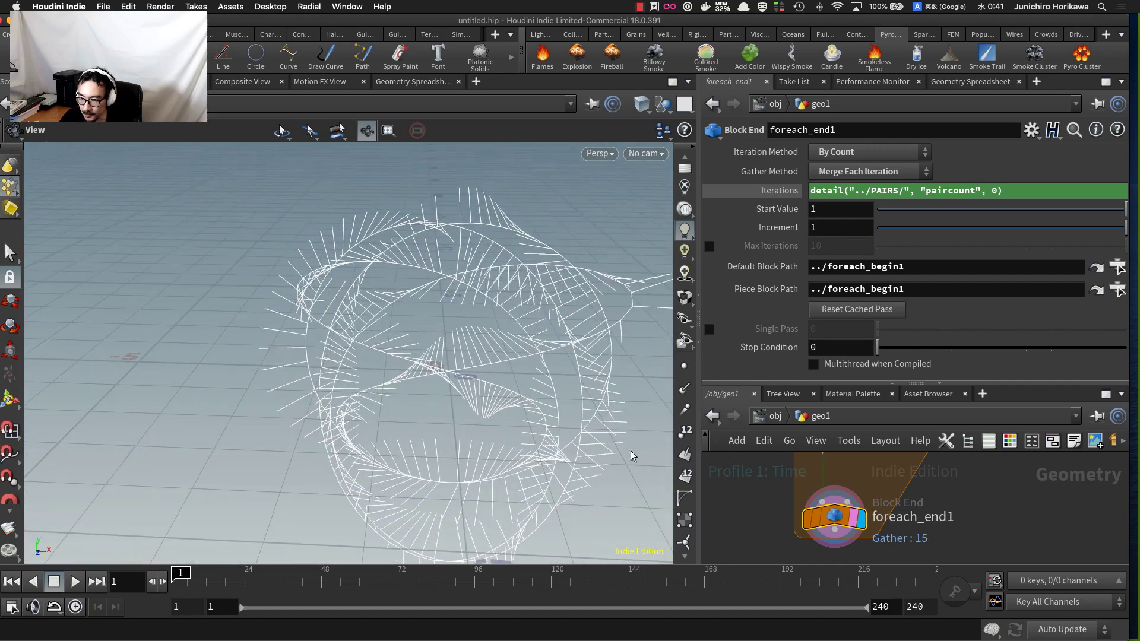
- Set Twist Num to 4 on the CONTROLLER node and inspect the twisted bones along the curves
scroll(865, 554, down, 8)
middle_drag(825, 496, 838, 513)
scroll(837, 523, up, 4)
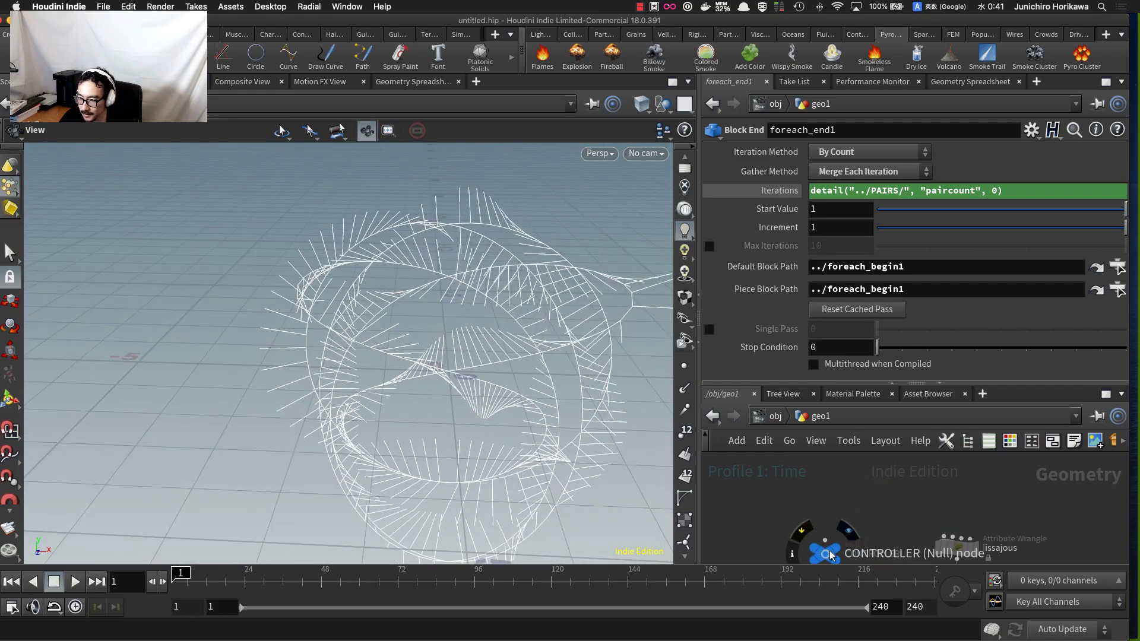
click(829, 553)
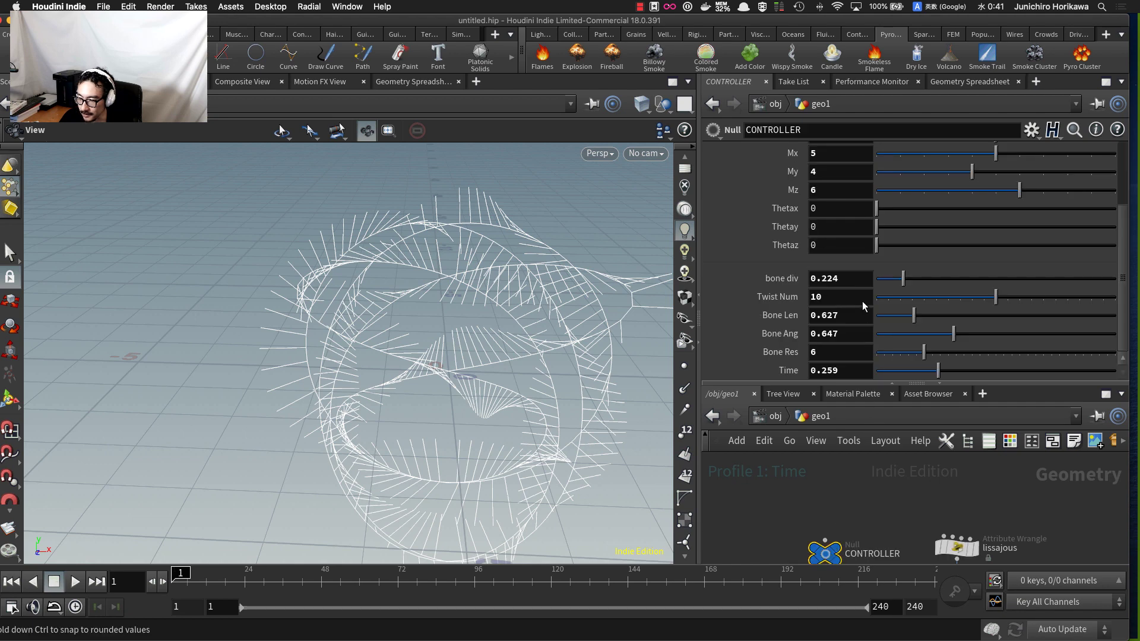
drag(964, 297, 921, 306)
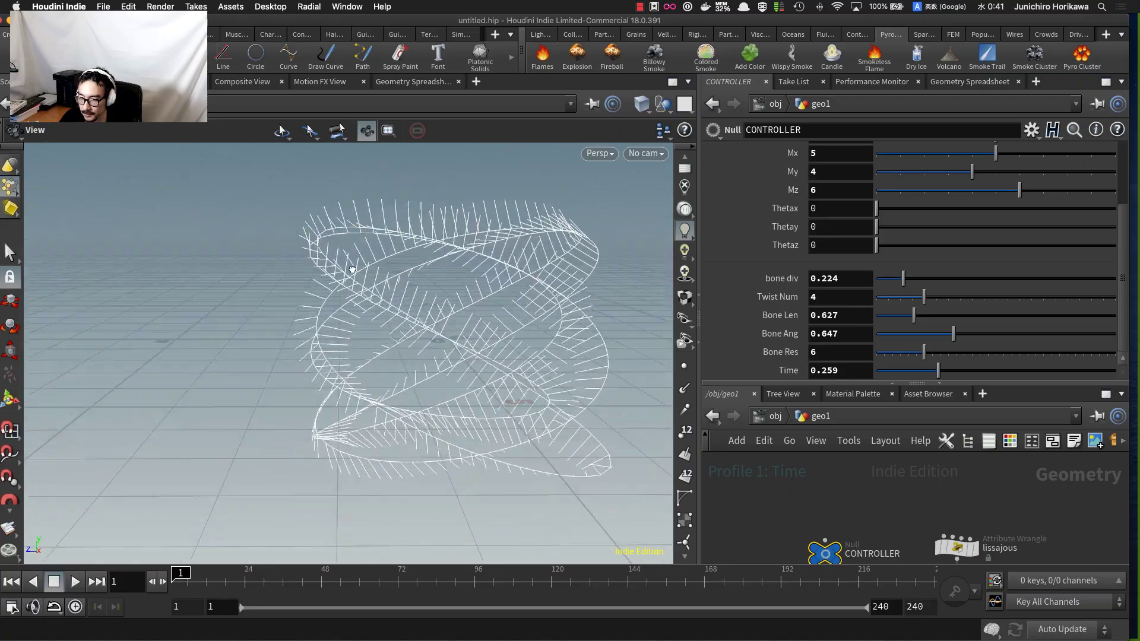
drag(352, 270, 384, 345)
scroll(453, 334, up, 10)
drag(398, 307, 418, 383)
scroll(402, 295, down, 10)
scroll(382, 344, down, 5)
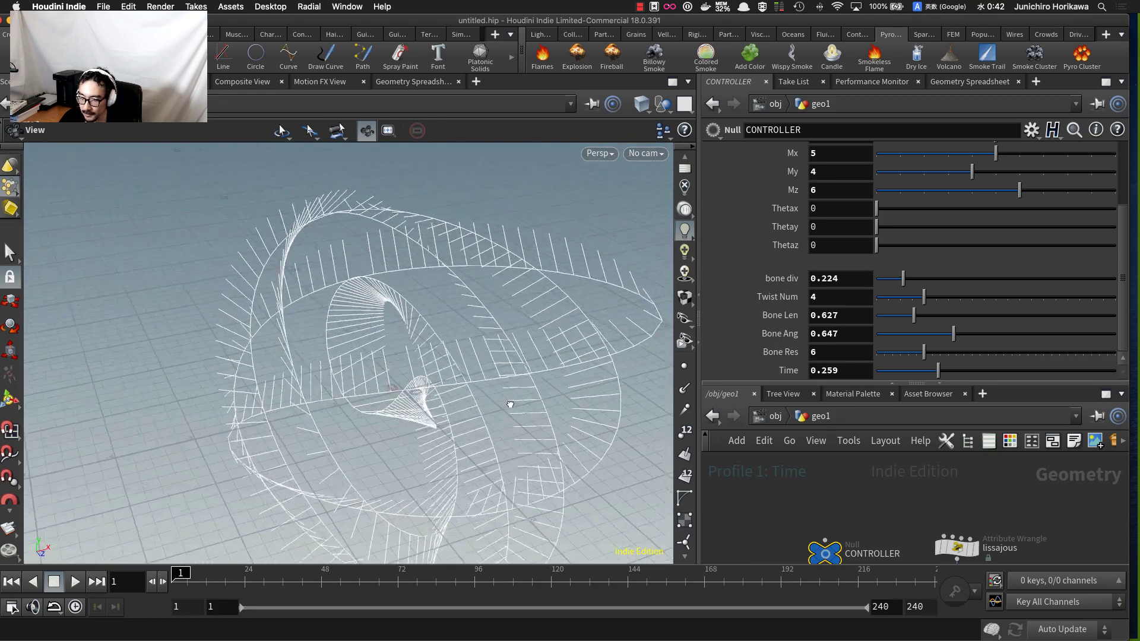
- Inspect the twisted bones from several angles and set Twist Num to 6 on the CONTROLLER node
drag(544, 382, 457, 318)
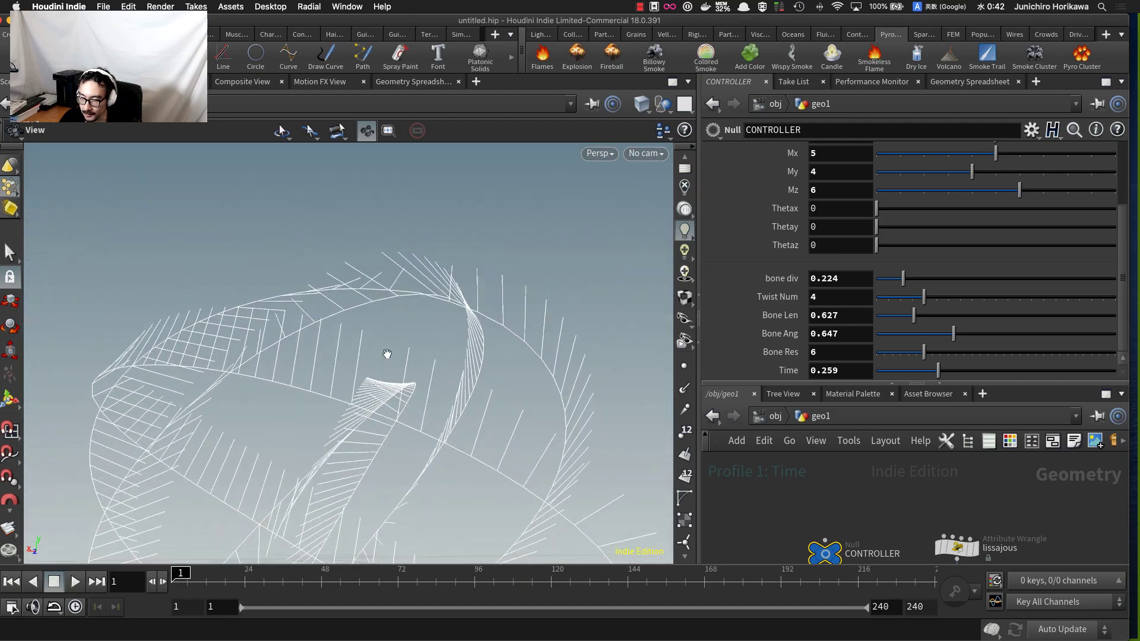
drag(387, 354, 564, 356)
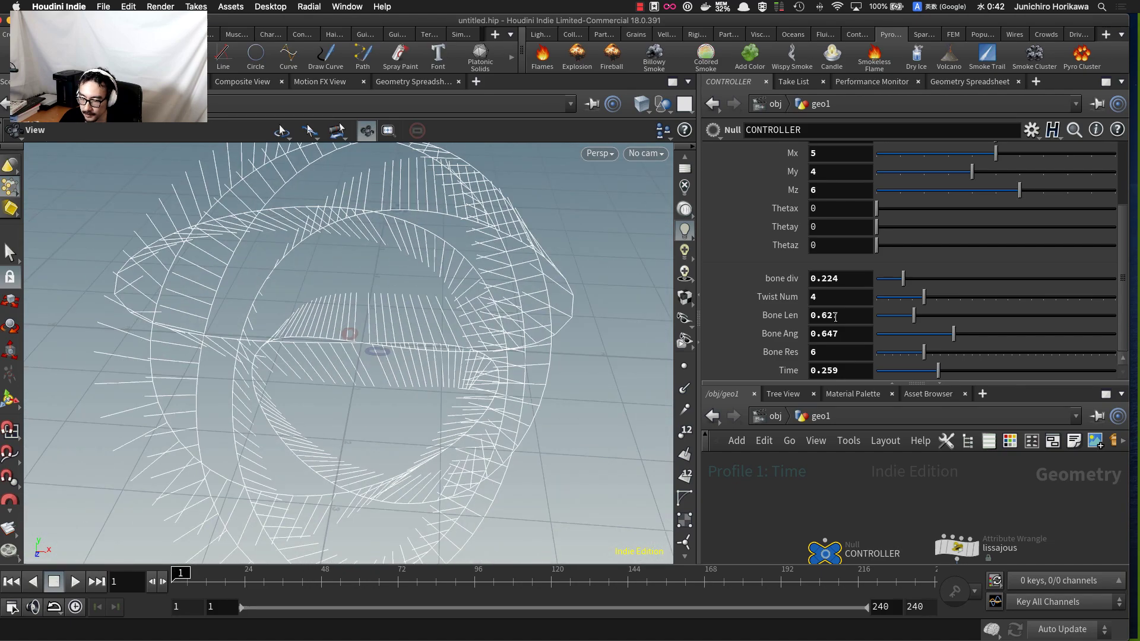
drag(924, 296, 952, 295)
- Turn on Single Pass on the foreach_end1 node so only one piece of the curve is processed
scroll(855, 461, down, 5)
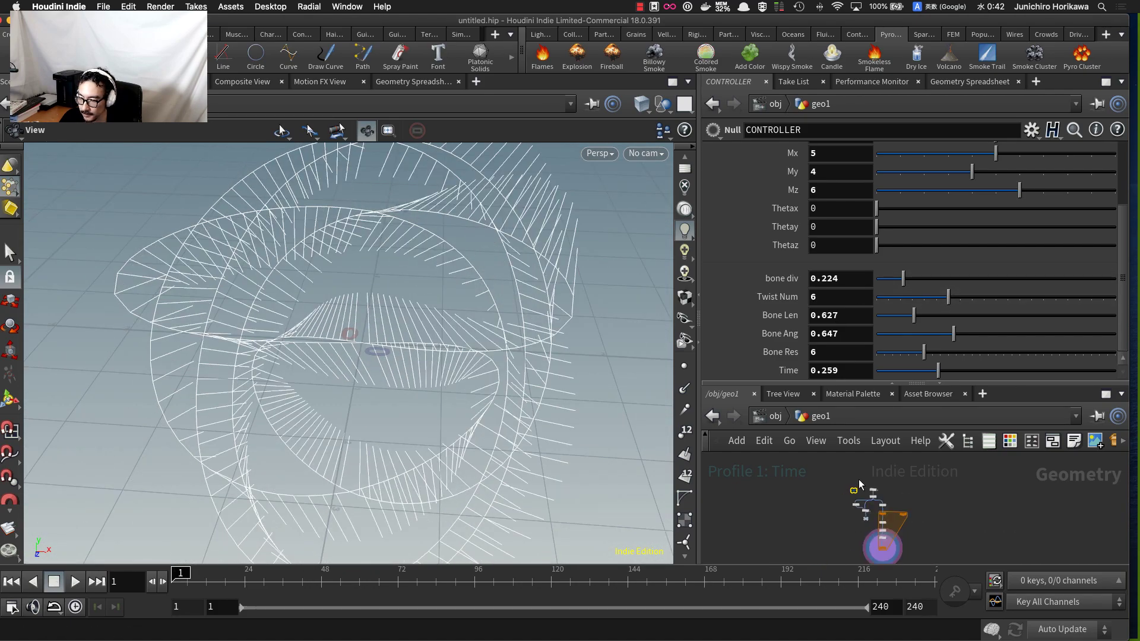
middle_drag(881, 528, 898, 460)
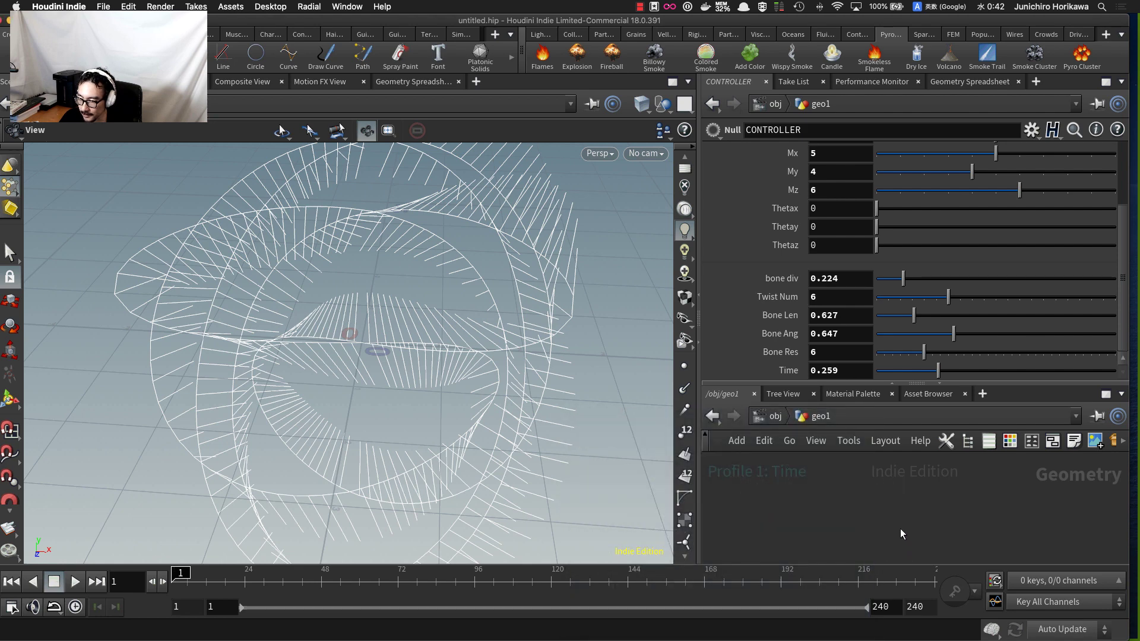
scroll(871, 502, down, 3)
drag(872, 383, 872, 309)
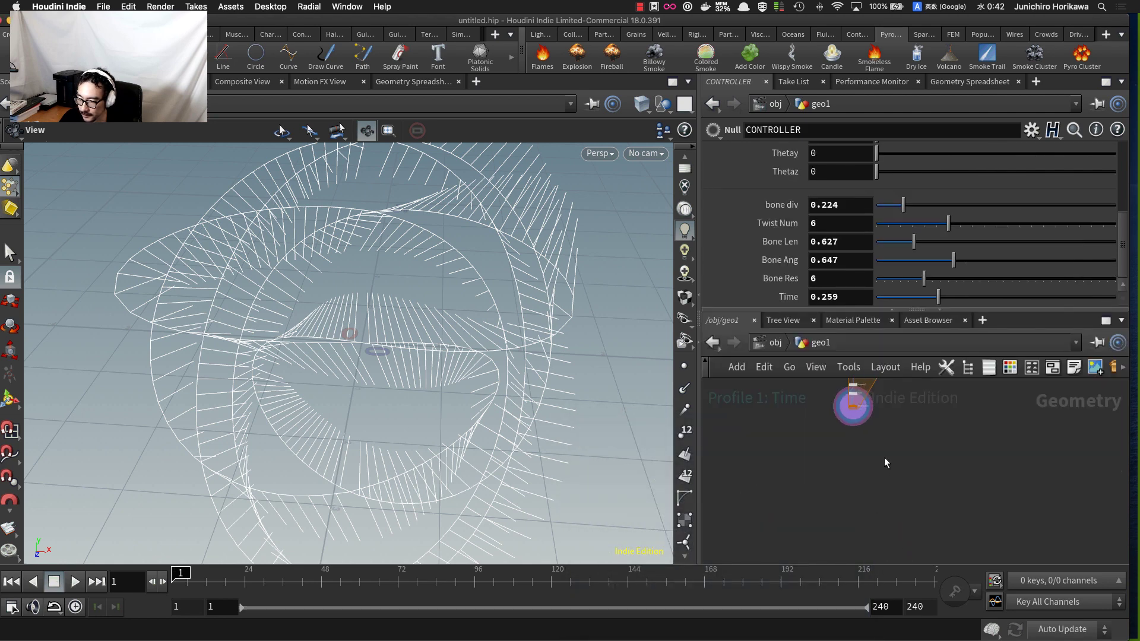
scroll(890, 459, up, 4)
middle_drag(898, 452, 900, 554)
scroll(843, 475, up, 6)
click(819, 462)
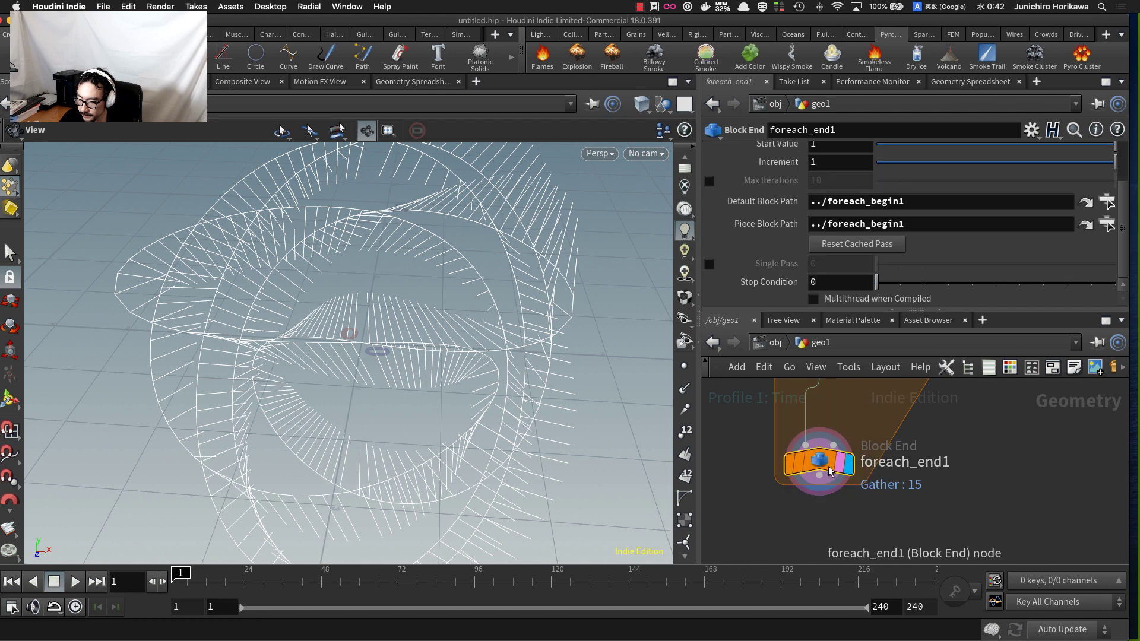
click(709, 264)
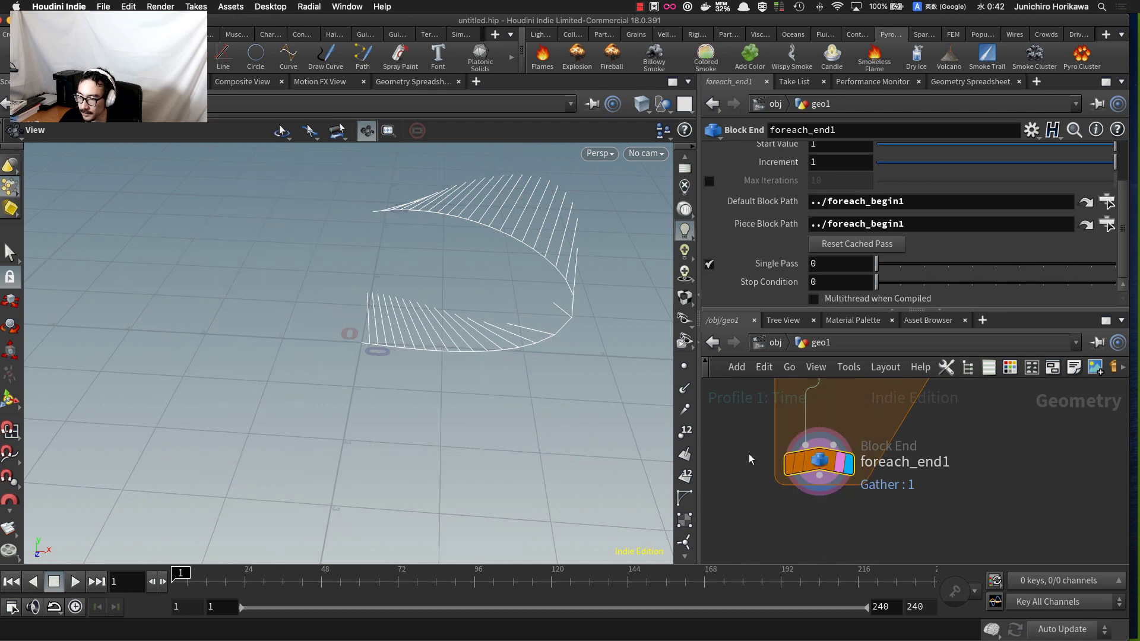
key(super+shift+s)
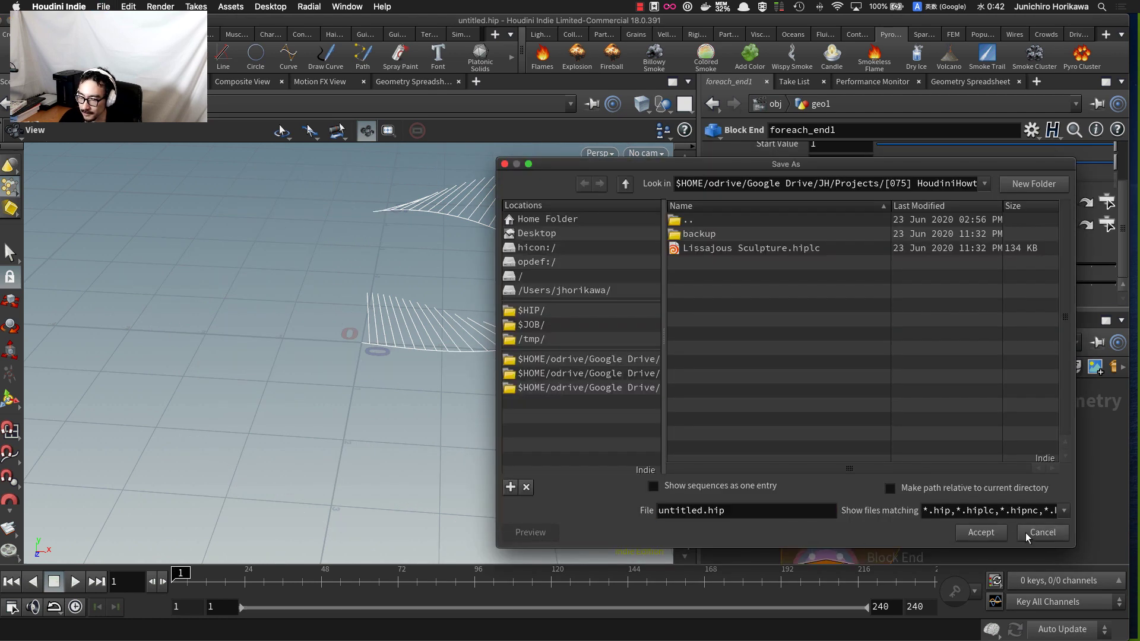
click(1043, 532)
- Select the bone wrangle and enlarge the parameter area to show its VEX code
click(892, 479)
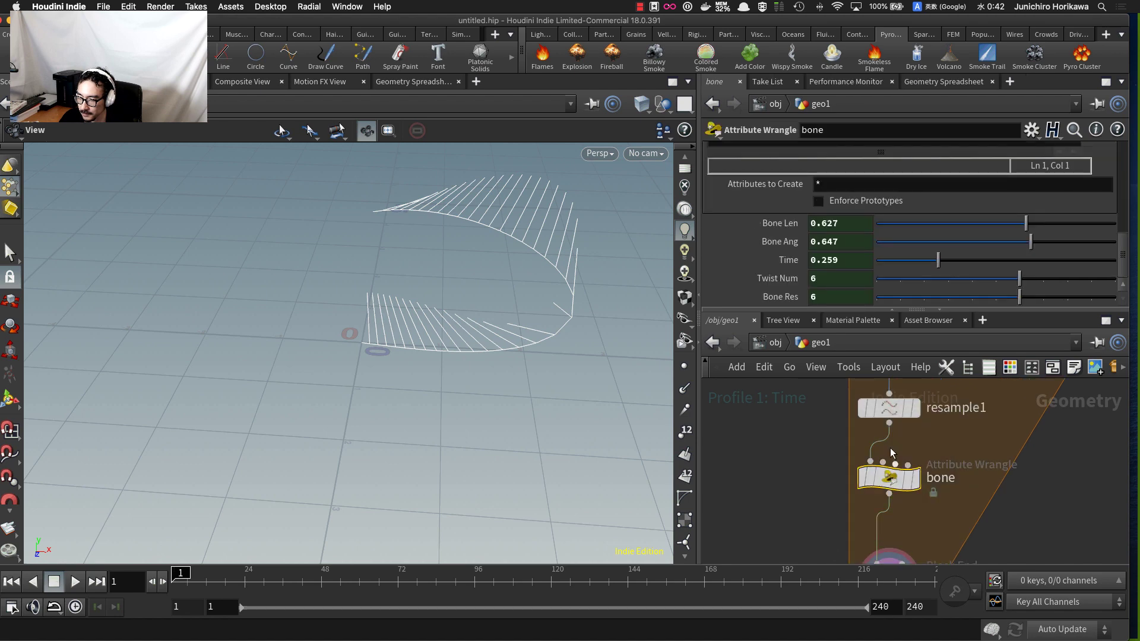
drag(872, 311, 878, 432)
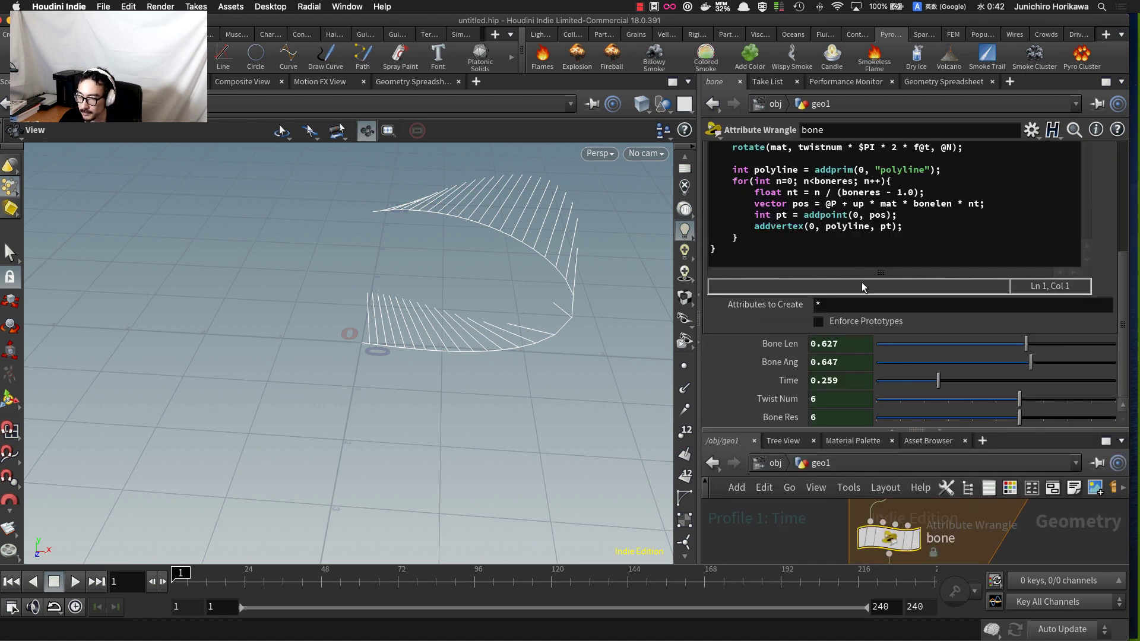
click(866, 216)
scroll(1099, 272, up, 3)
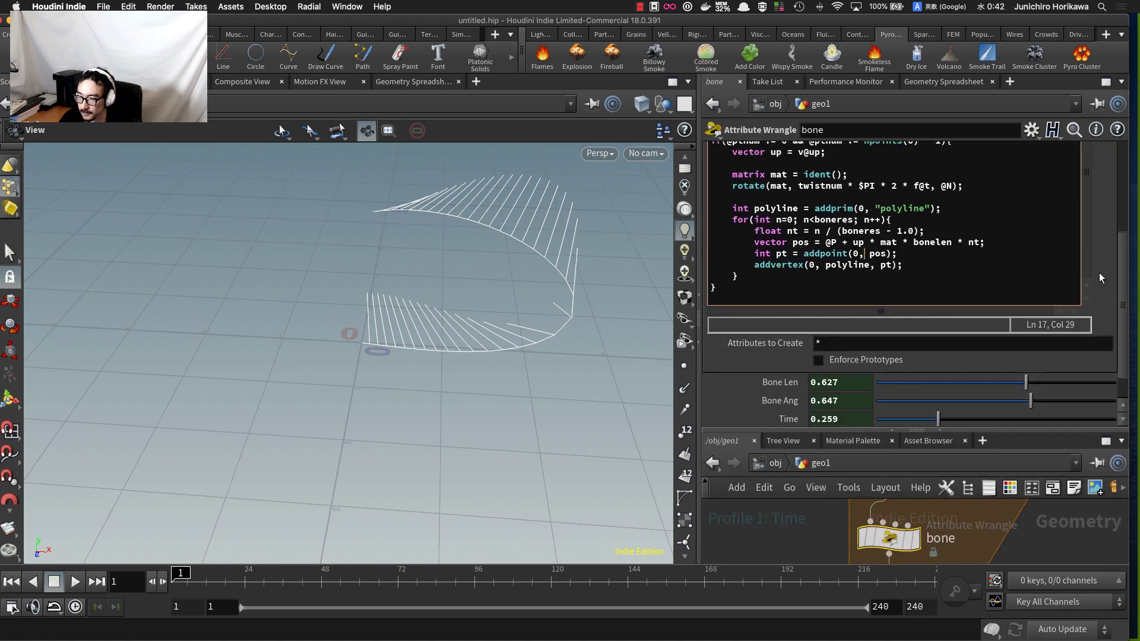
- Save the scene as Lissajous Sculpture2.hiplc in the current project folder
key(super+s)
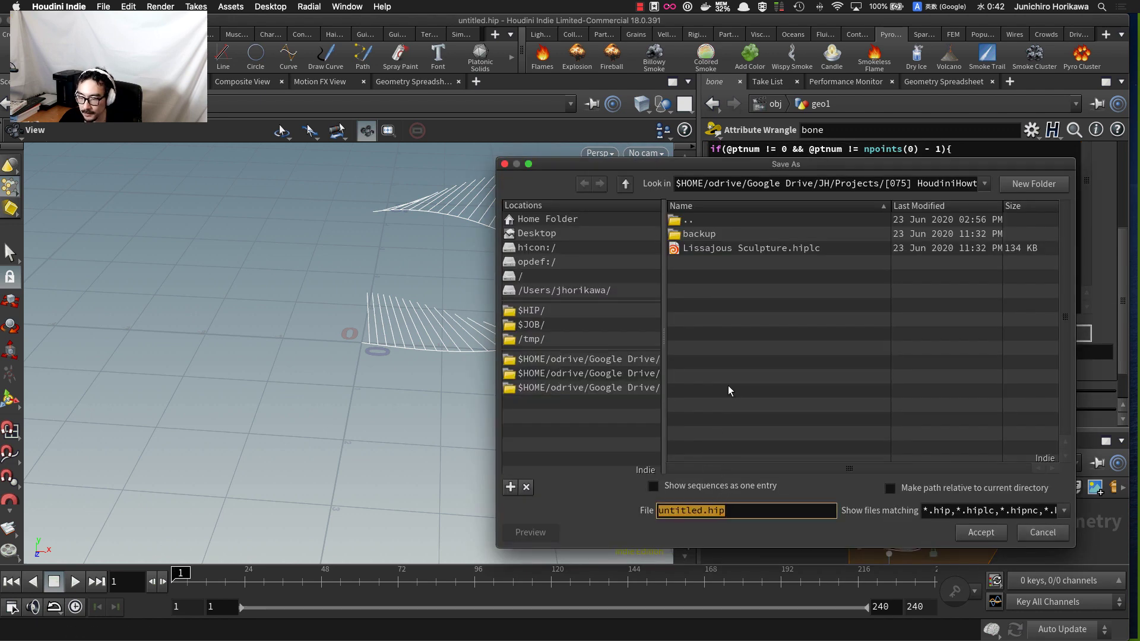
click(729, 249)
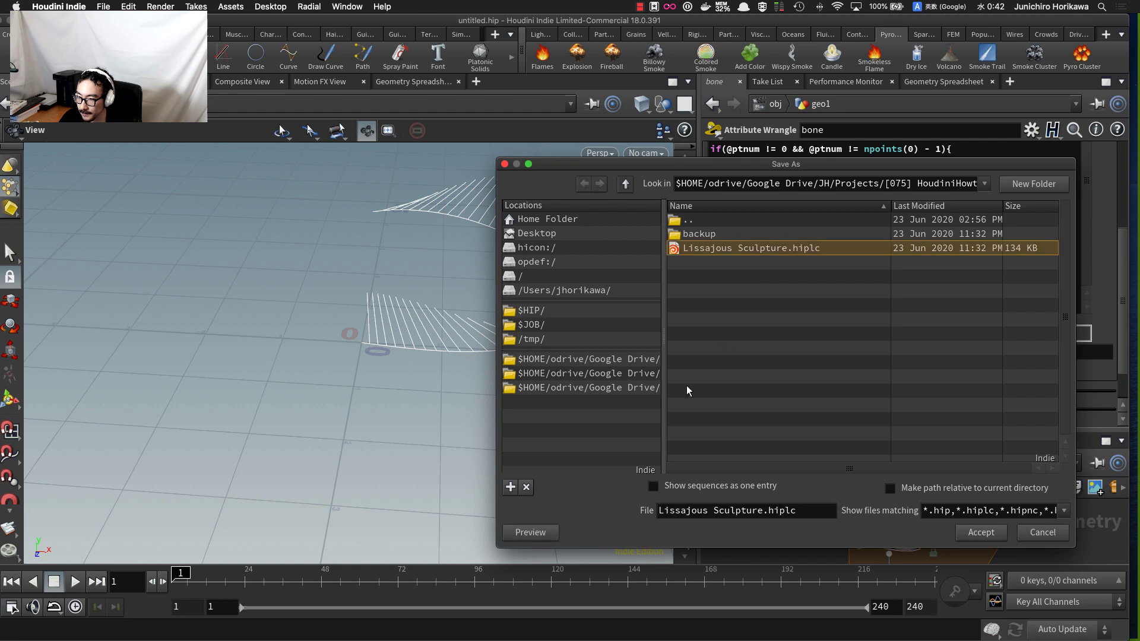
click(762, 511)
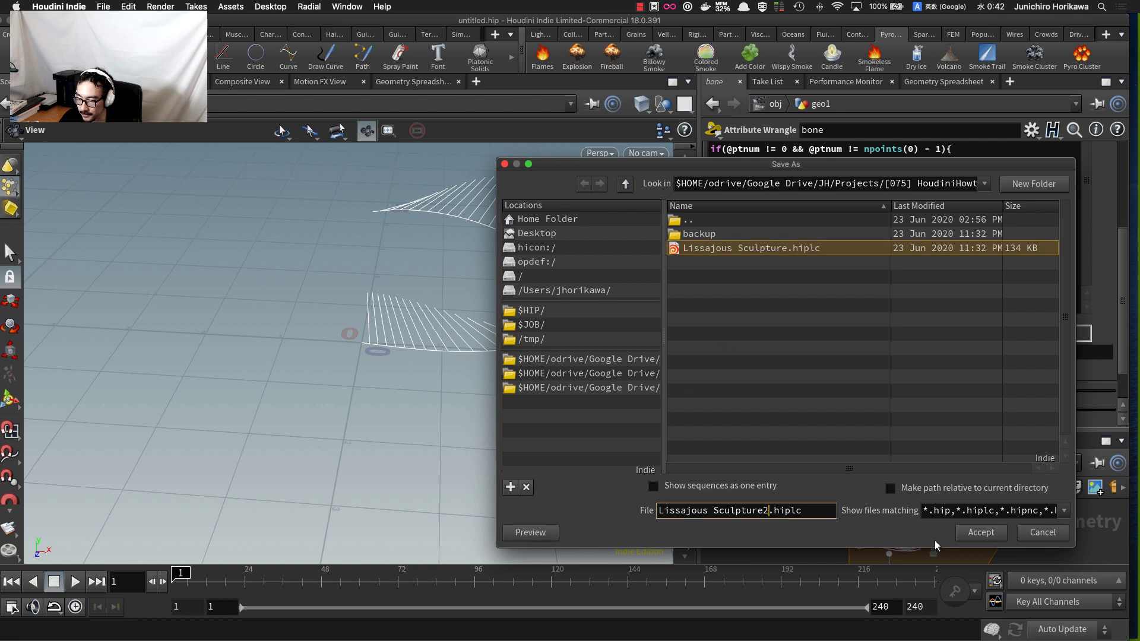
click(964, 533)
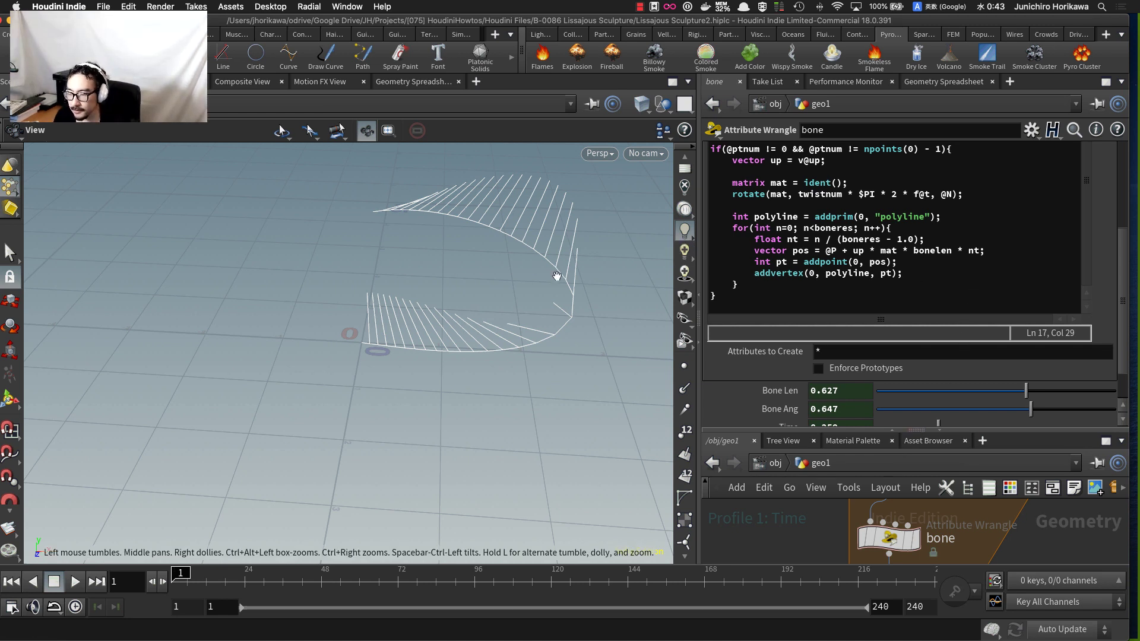
- Inspect the single twisted piece in the viewport and open the bone snippet in its own code editor
drag(558, 275, 476, 280)
middle_drag(405, 269, 369, 303)
drag(369, 302, 394, 262)
drag(383, 331, 474, 316)
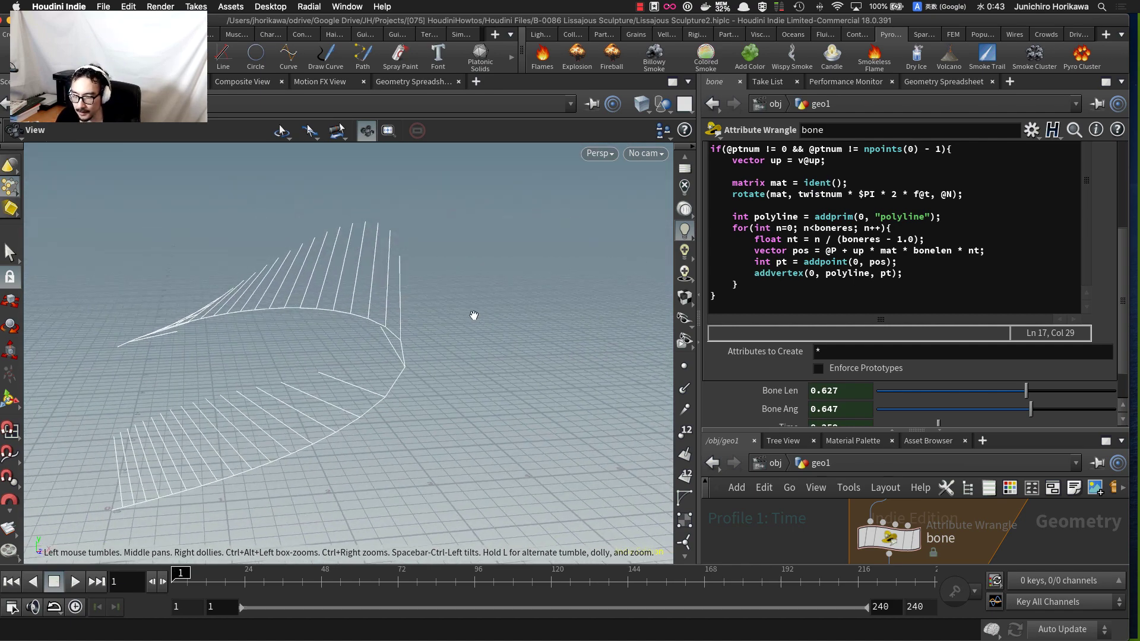
click(1010, 271)
key(alt+e)
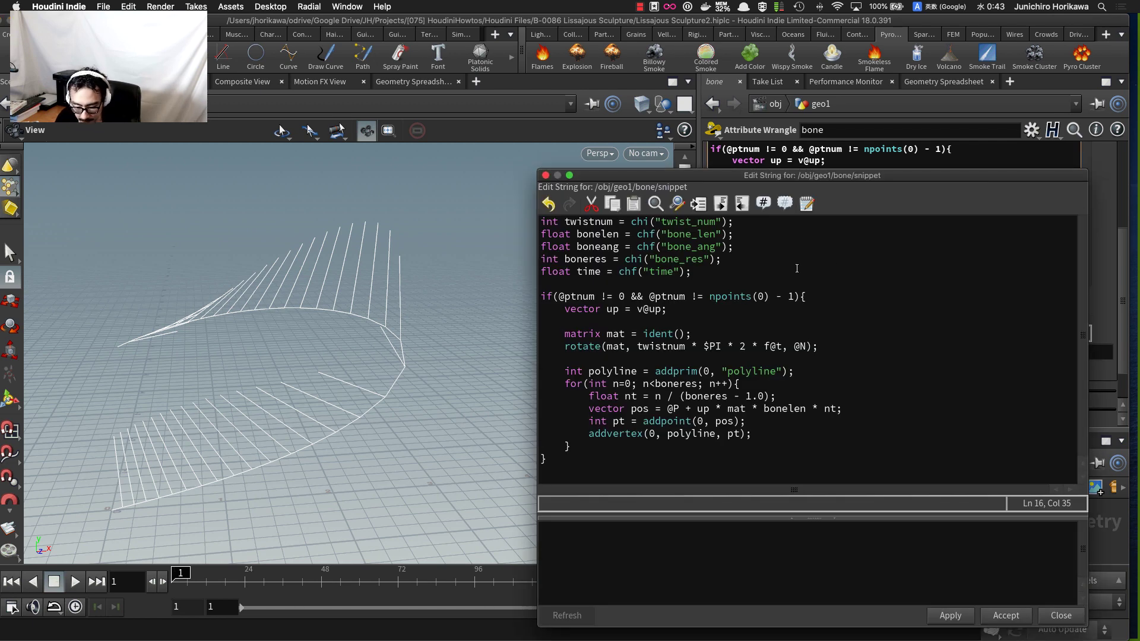
- Examine the boneang declaration and the for loop over boneres that builds each bone's points
drag(746, 250, 536, 249)
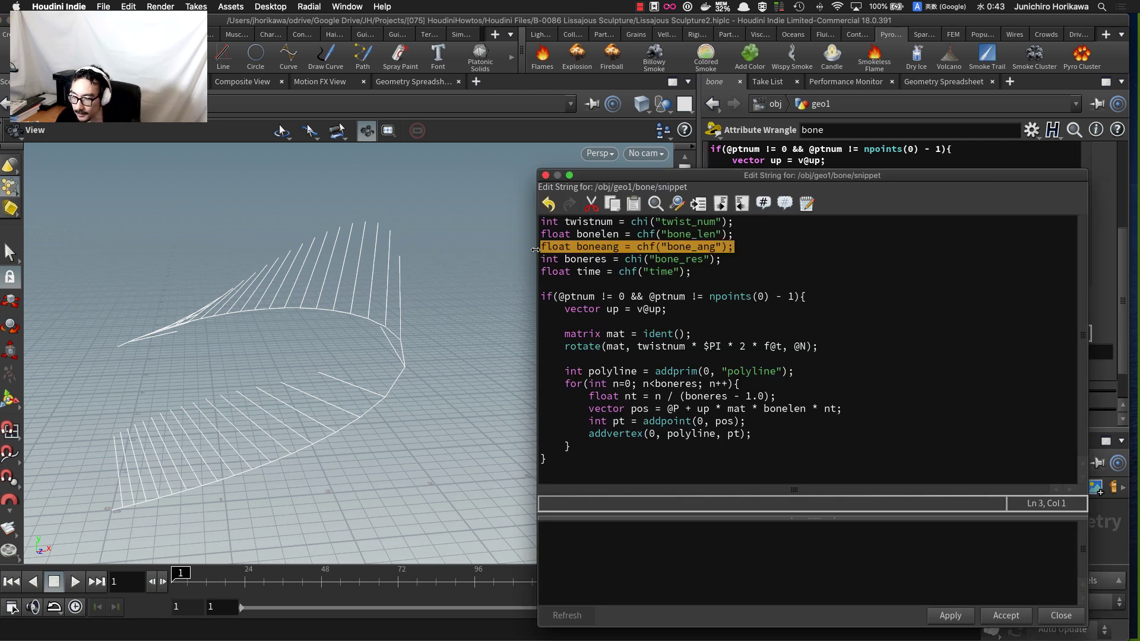
click(812, 277)
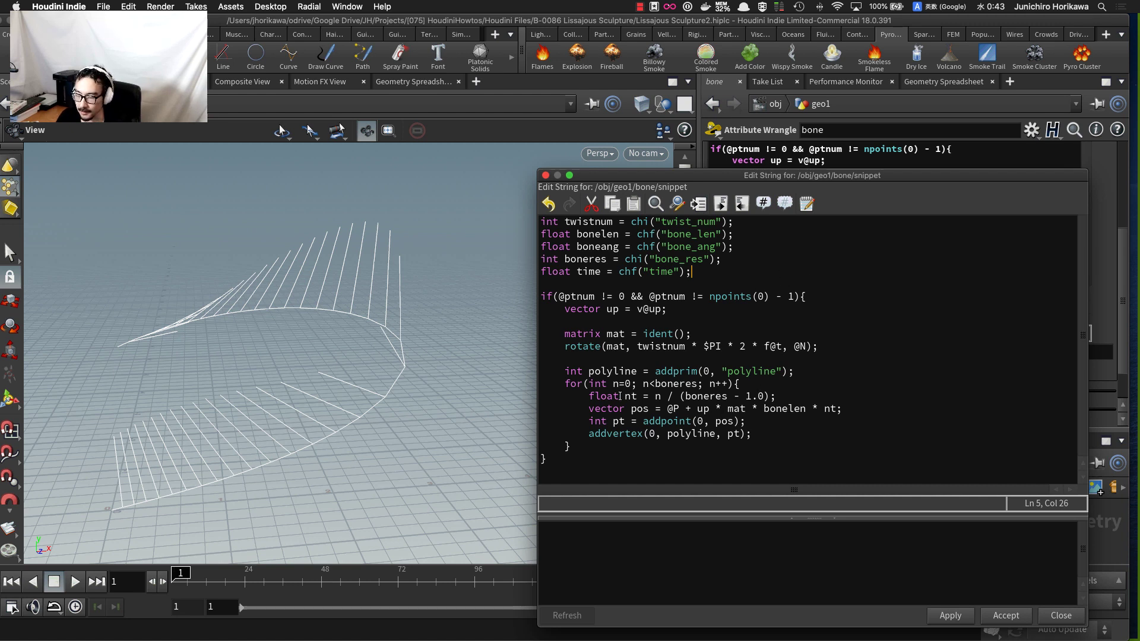
drag(571, 447, 562, 383)
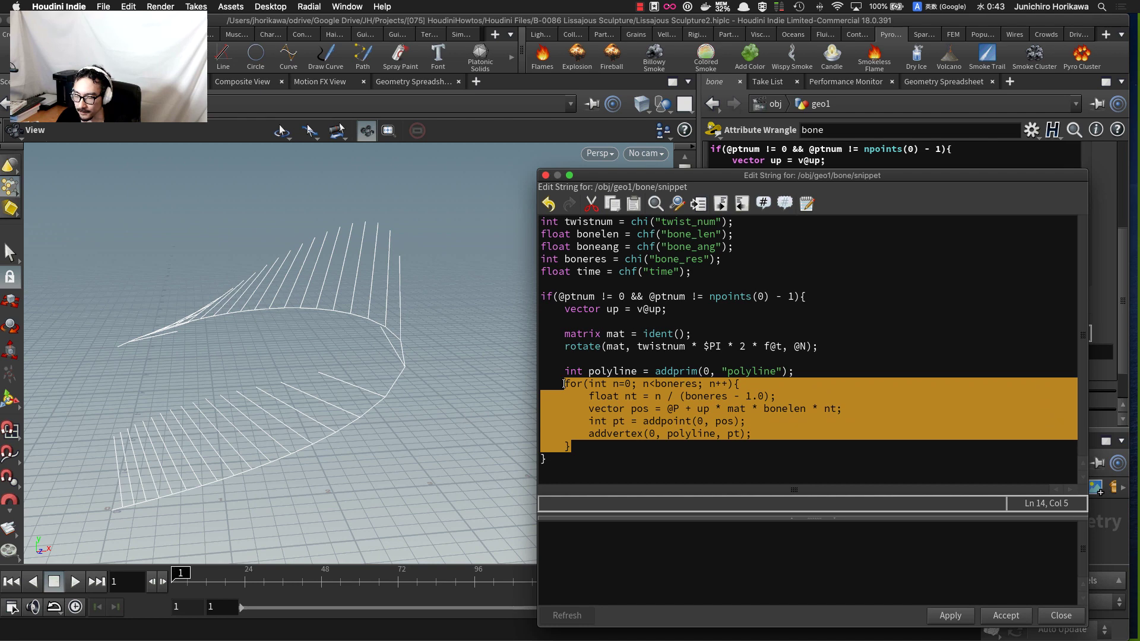
click(608, 387)
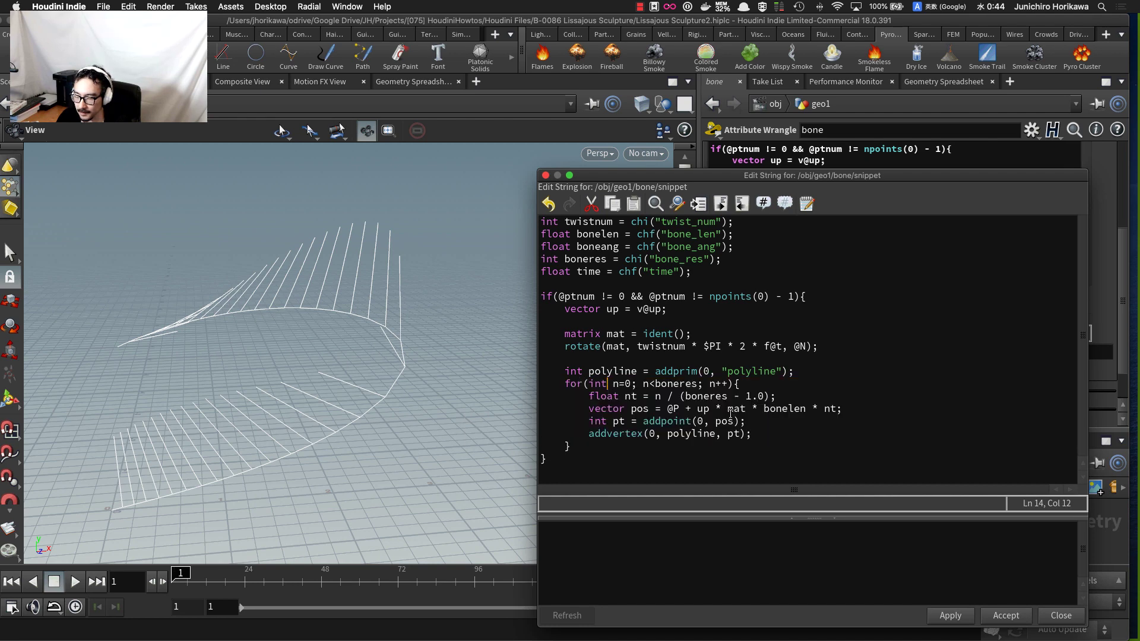
drag(596, 448, 563, 386)
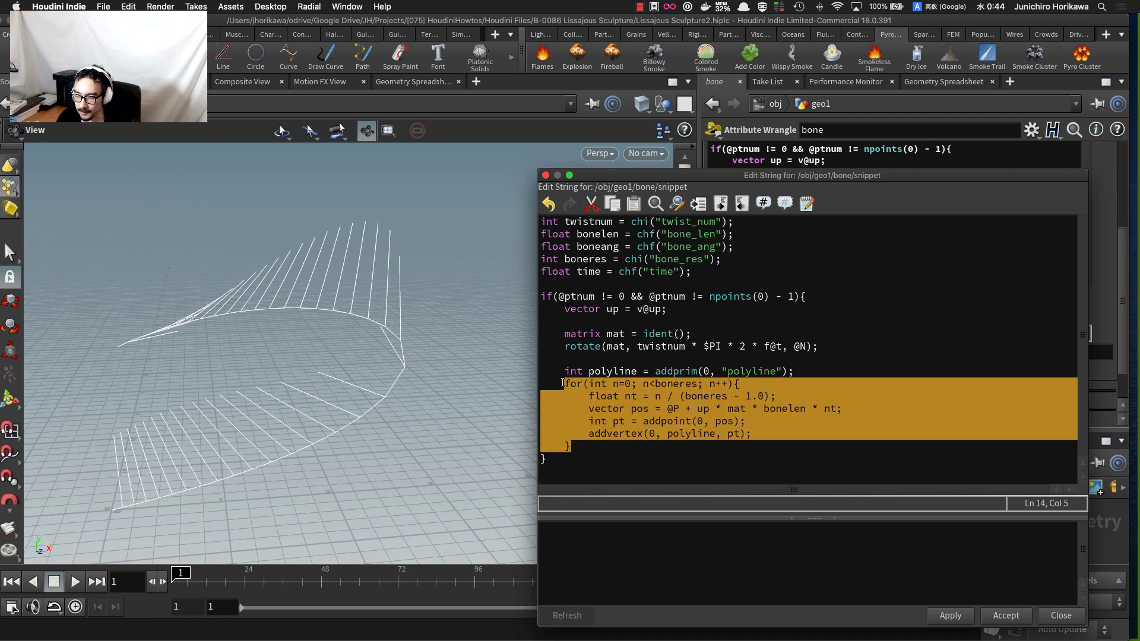
click(706, 389)
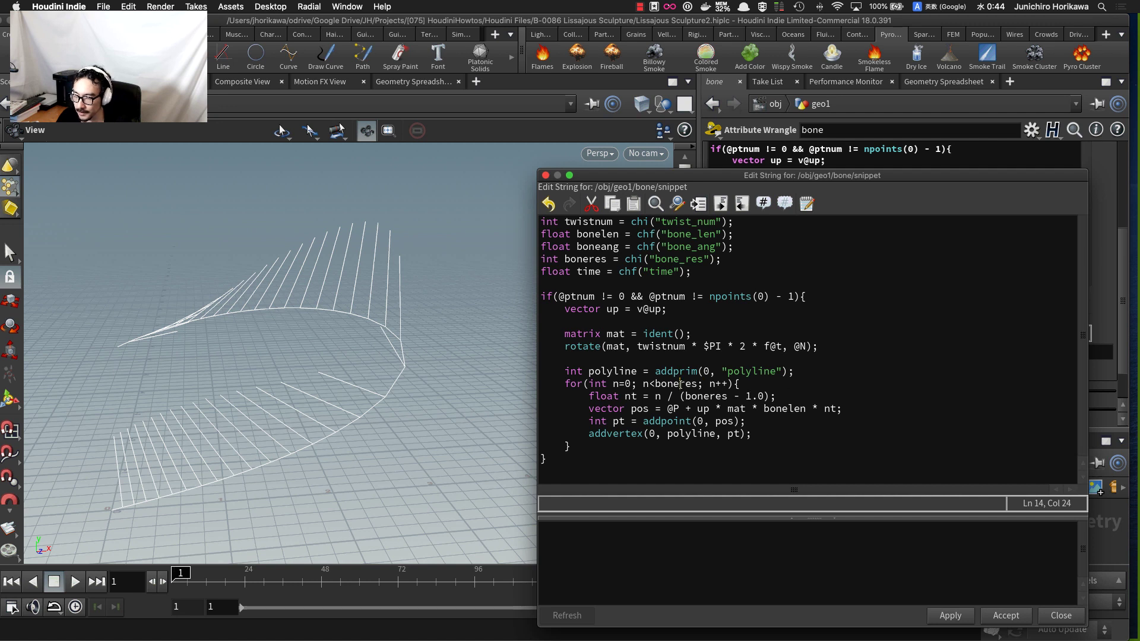
double_click(680, 385)
- Declare a second matrix at the start of the for loop with matrix mat2 = ident();
click(801, 383)
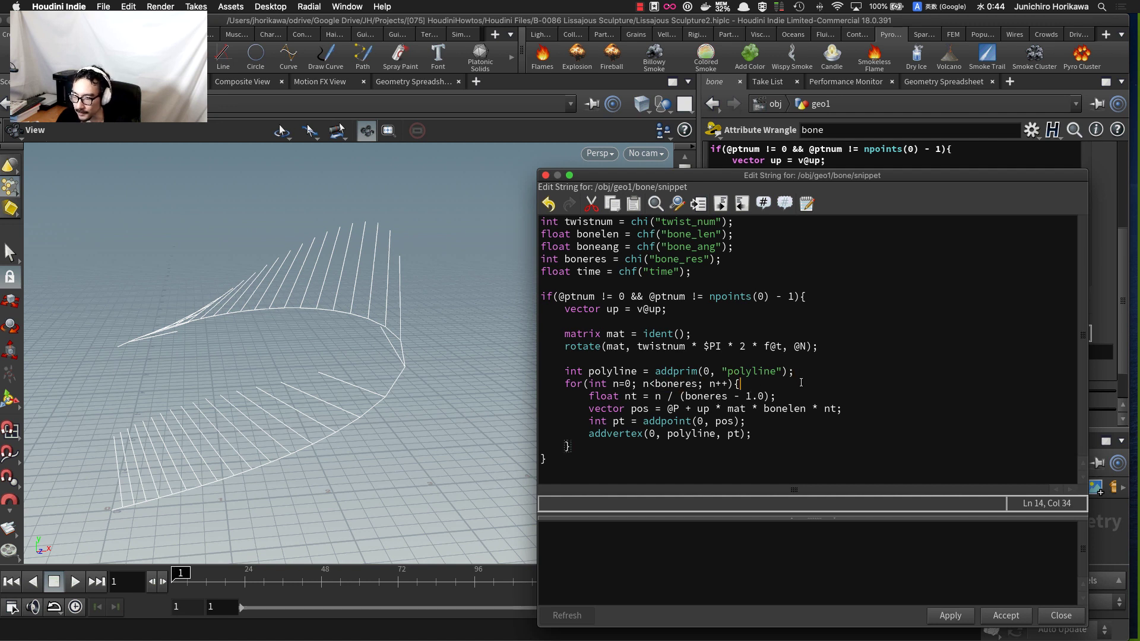
key(Return)
key(Return)
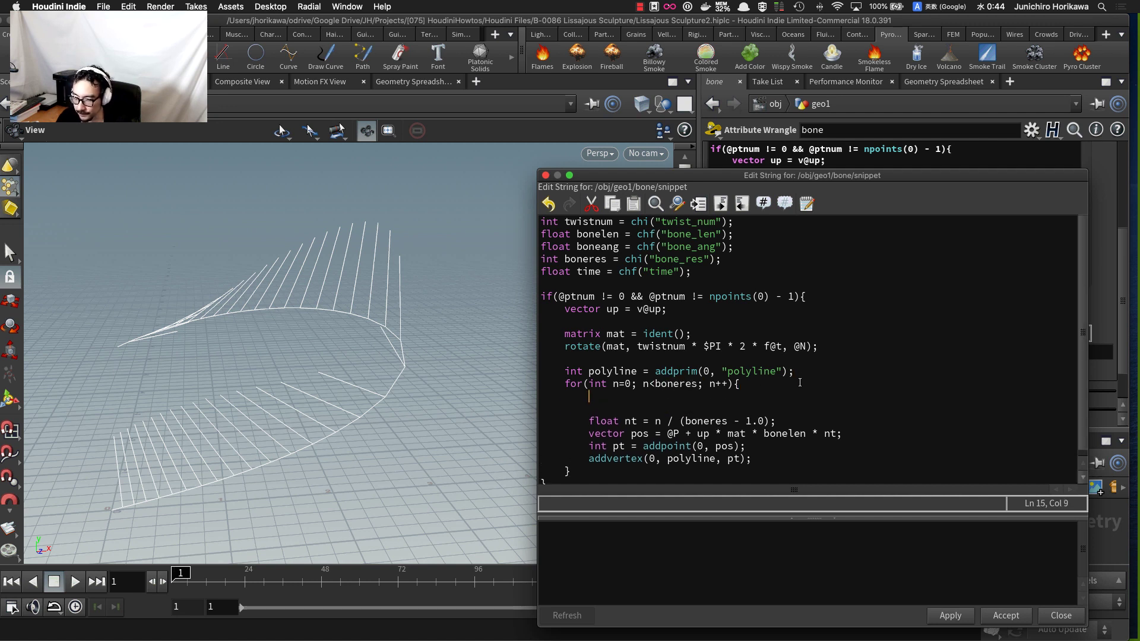
text(mat)
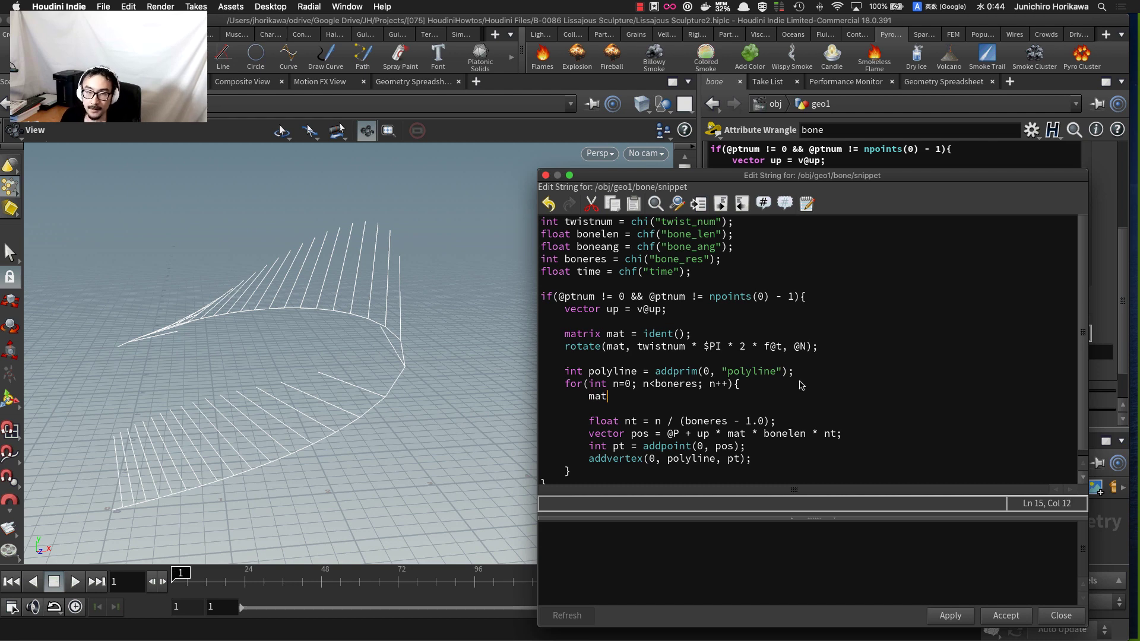
text(rix m)
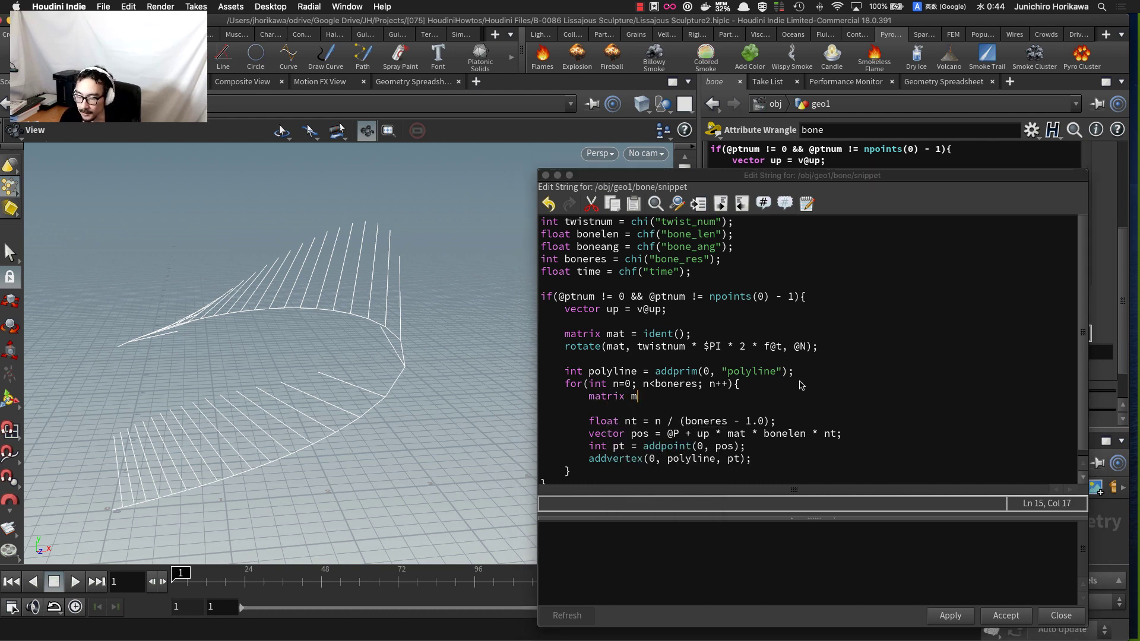
text(at2 = )
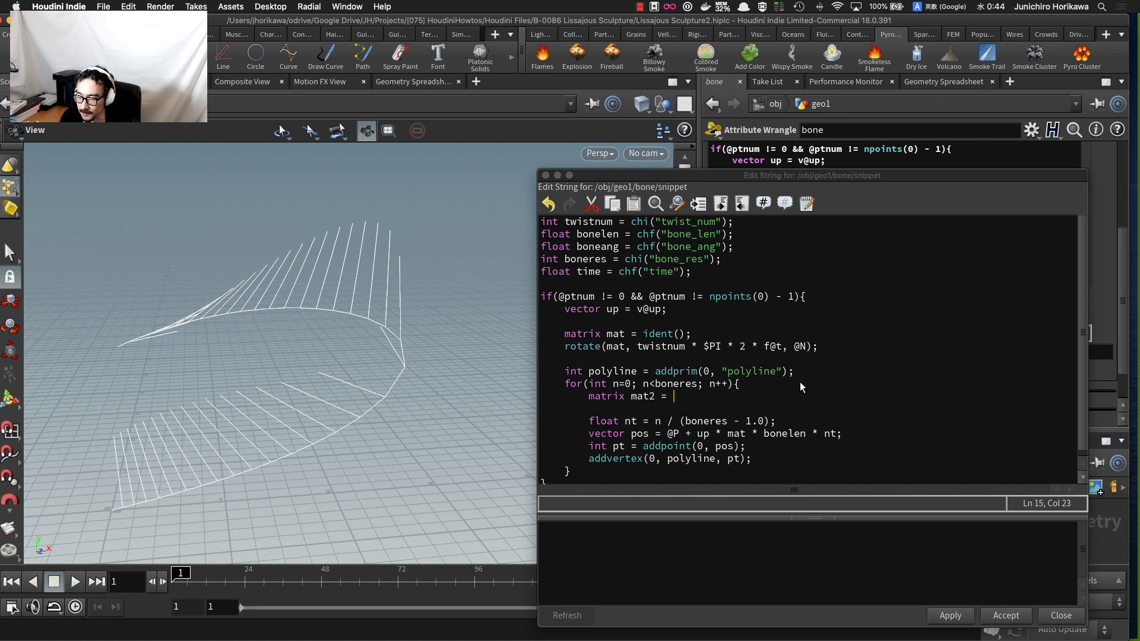
text(id)
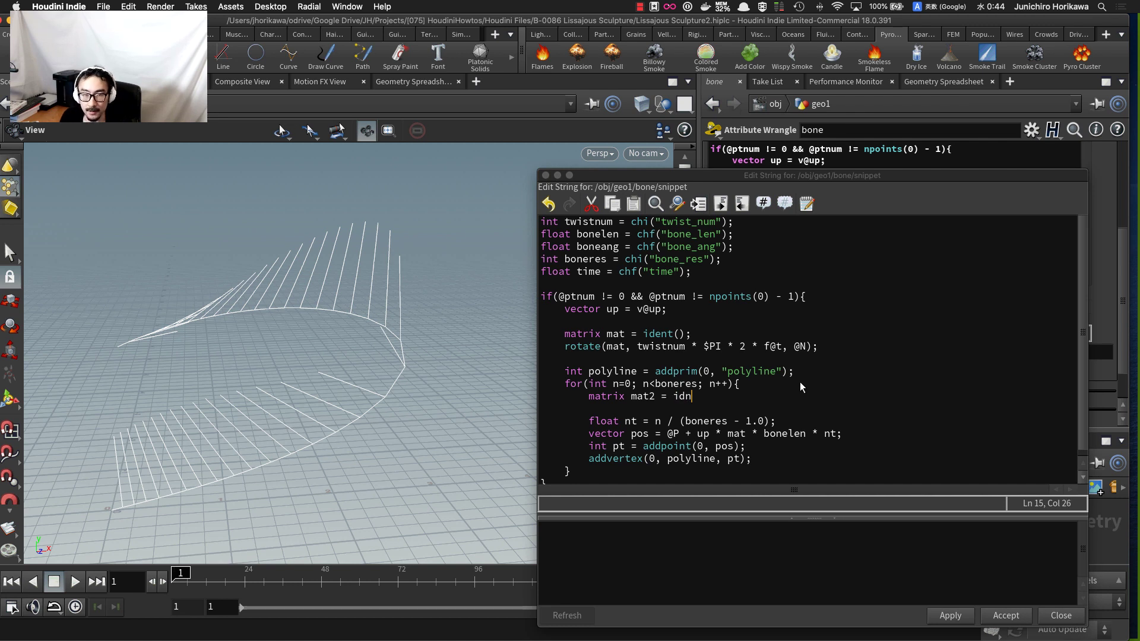
text(ent();)
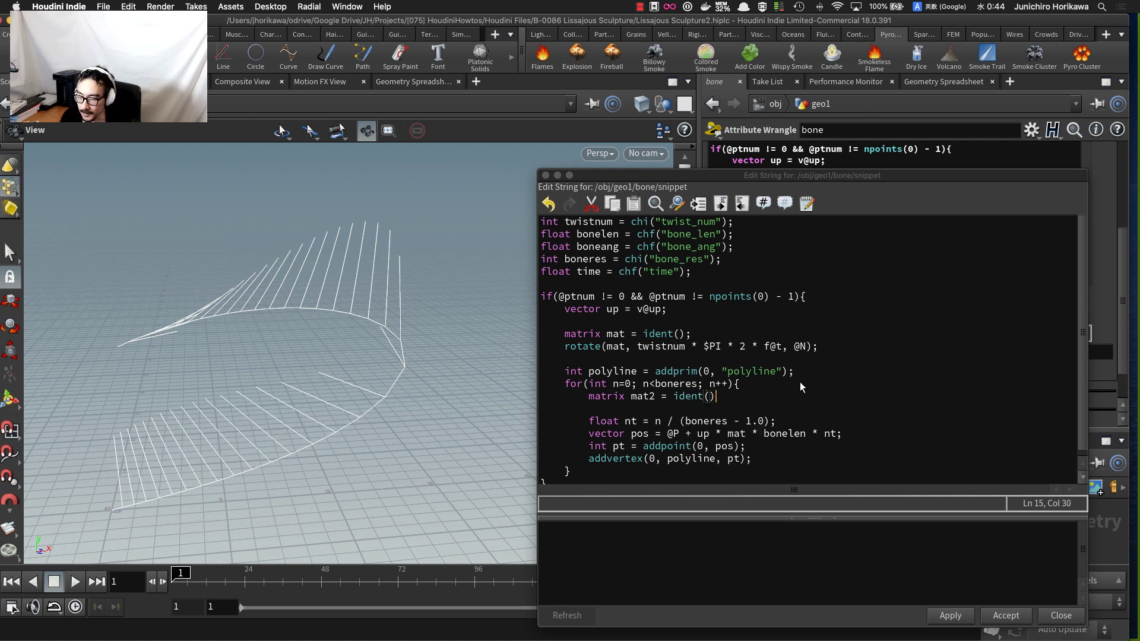
key(Return)
text(r)
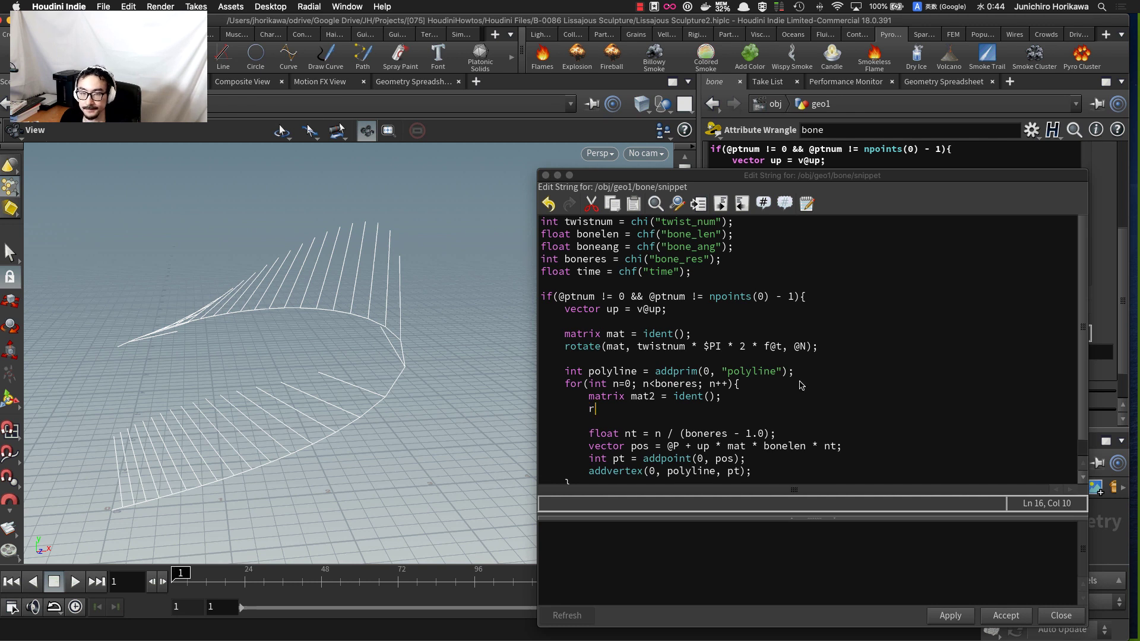
key(BackSpace)
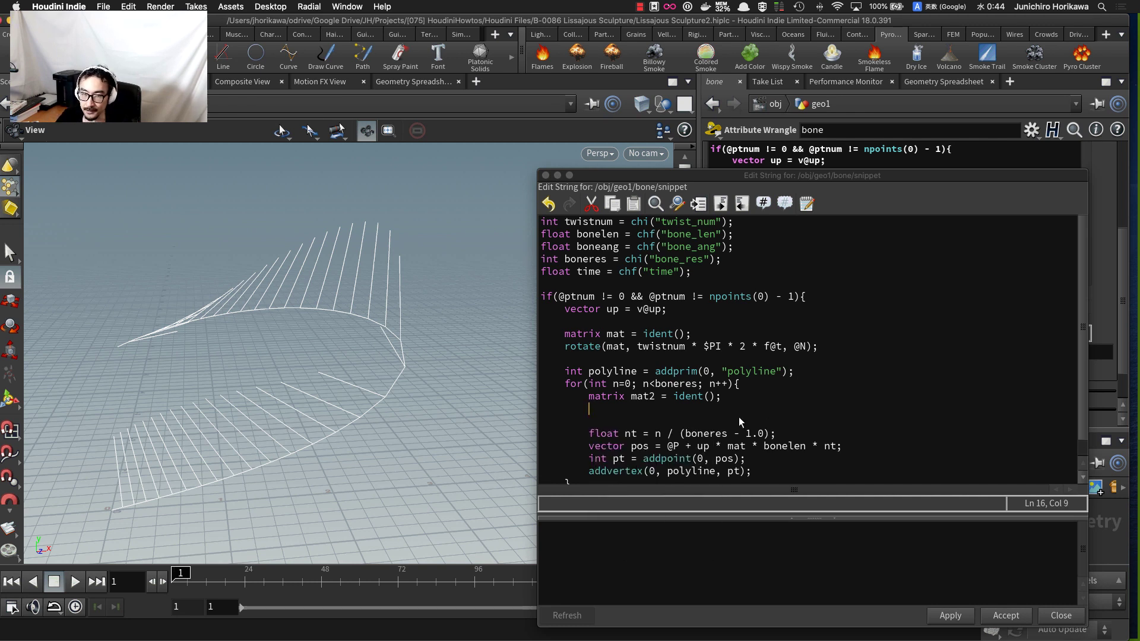
- Remove the extra blank line above the float nt declaration and add blank lines between it and the vector pos line
click(769, 421)
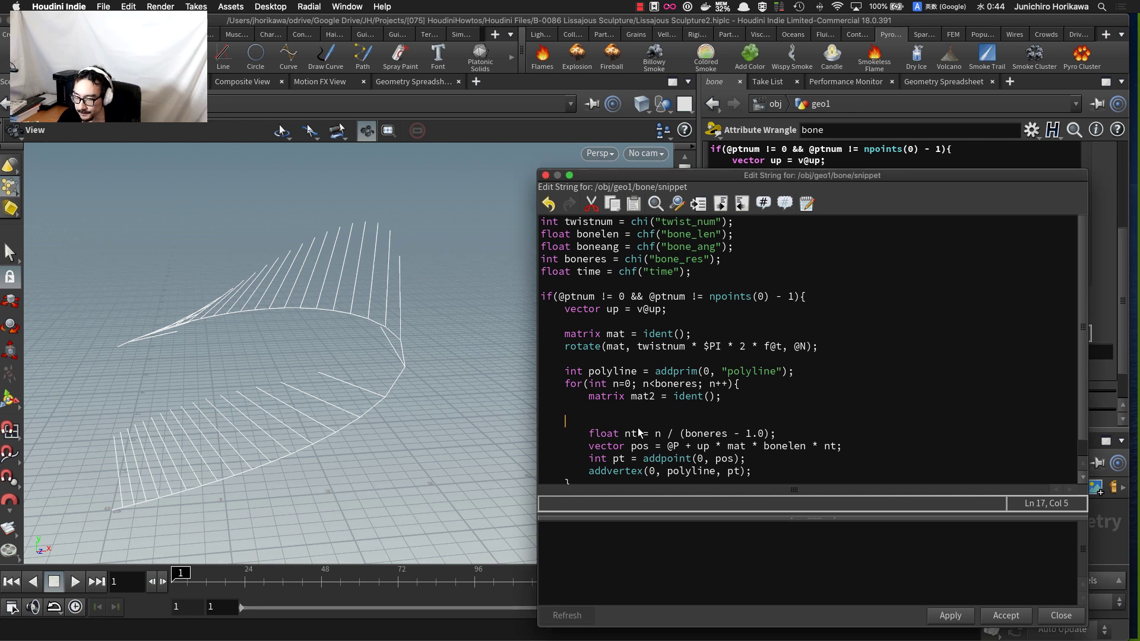
key(BackSpace)
key(BackSpace)
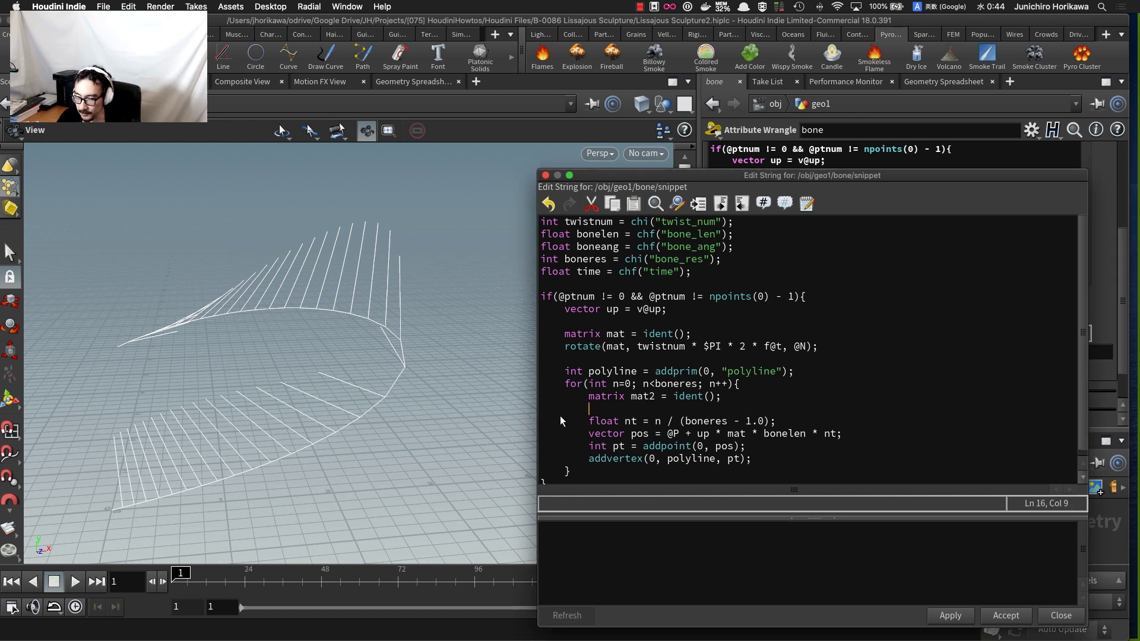
click(785, 419)
key(Return)
key(Return)
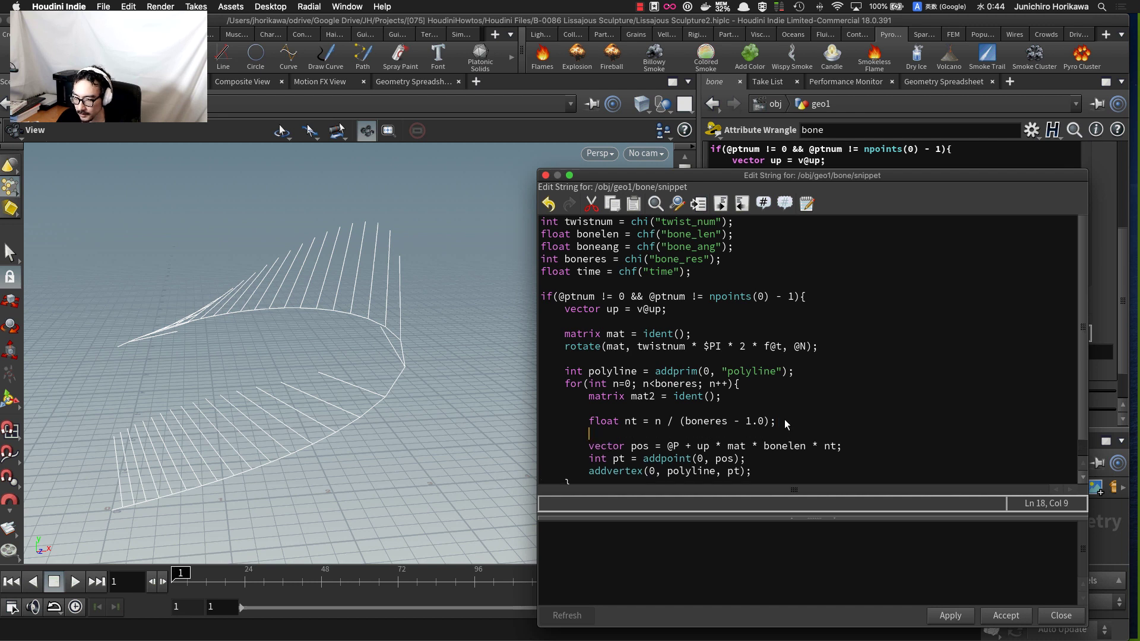
- Start a rotate call below the float nt declaration with mat2 as its first argument
double_click(629, 422)
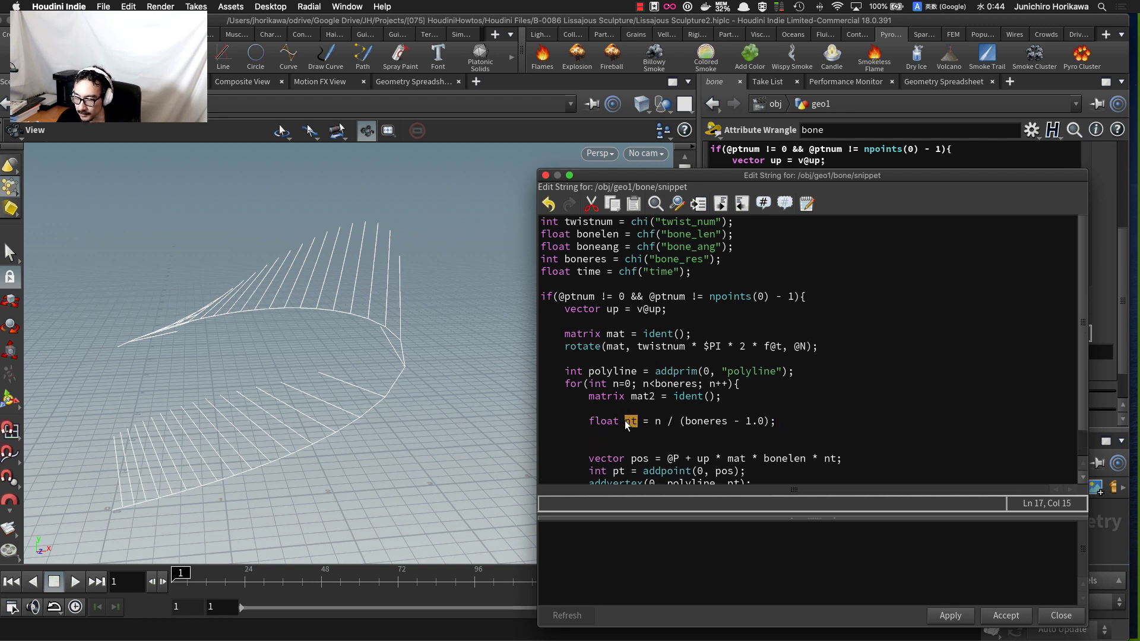
click(625, 433)
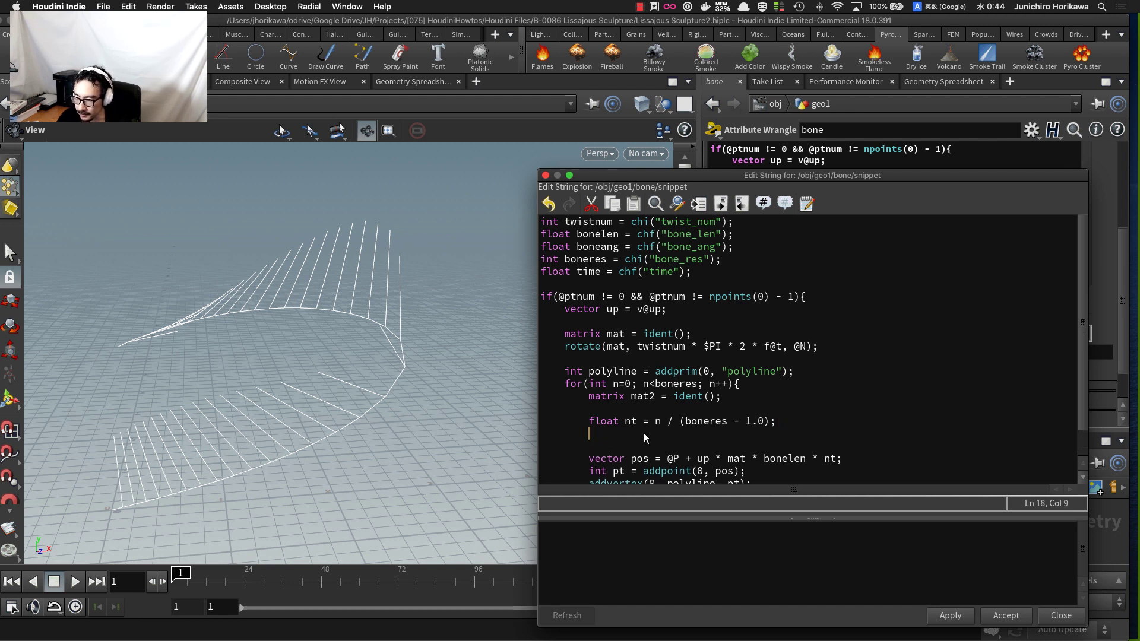
text(rota)
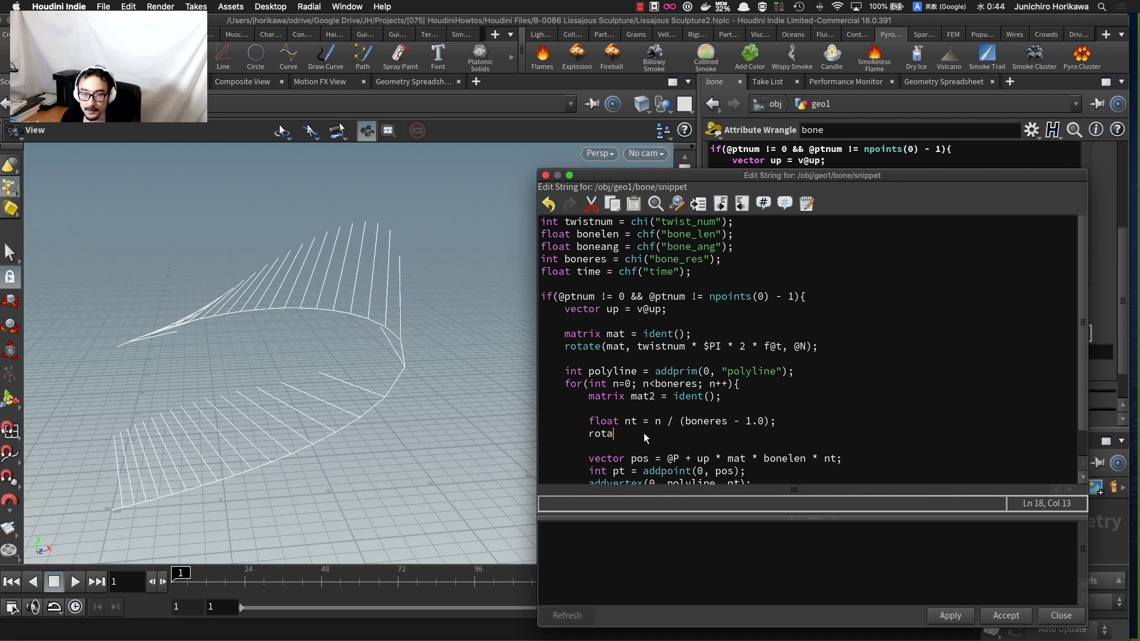
text(te()
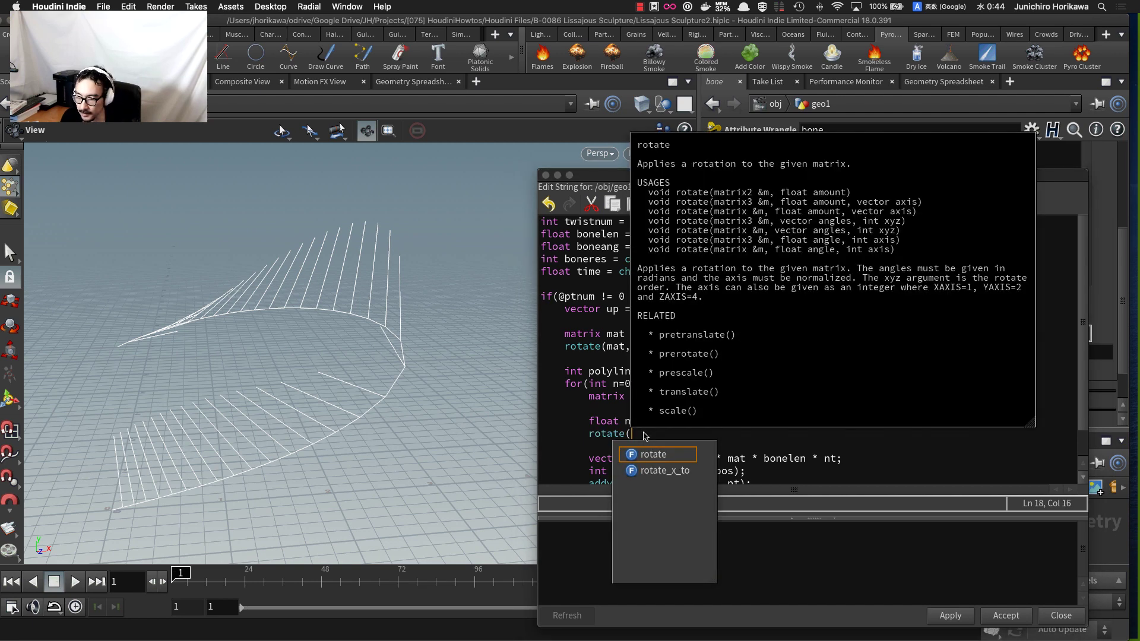
text(mat2)
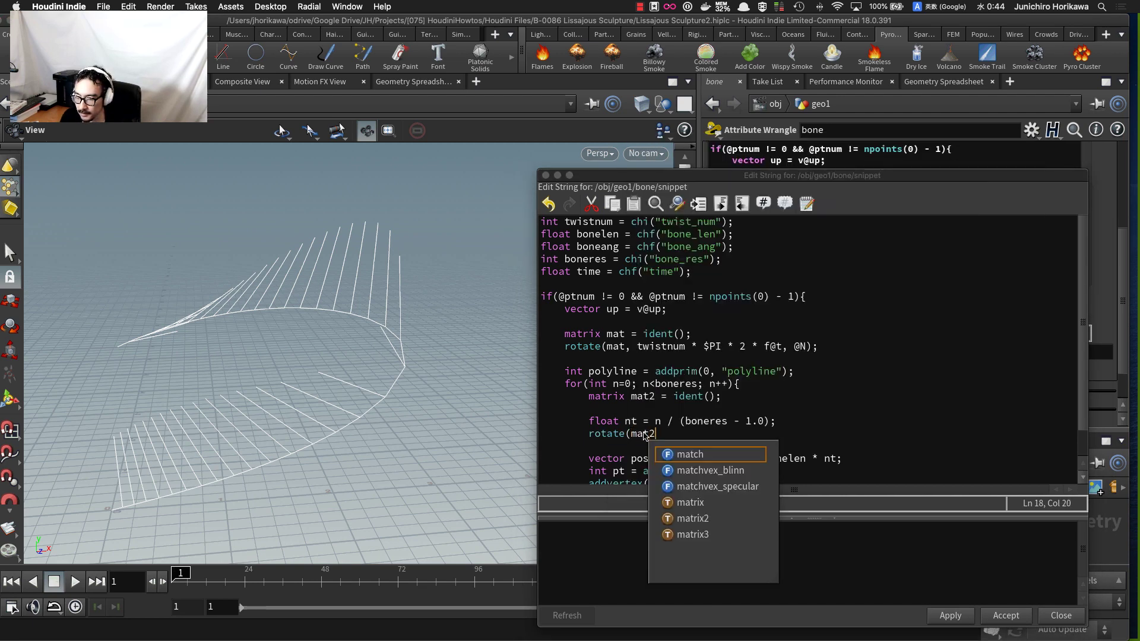
text(,)
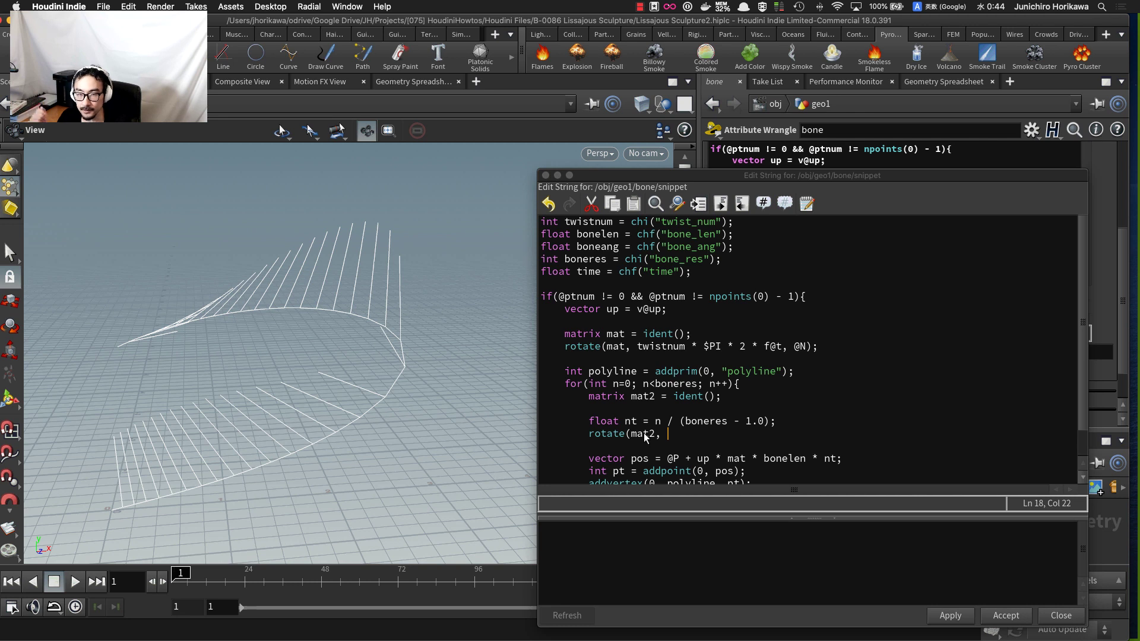
- Enter boneang * nt * $PI as the angle argument of the mat2 rotate call
double_click(596, 247)
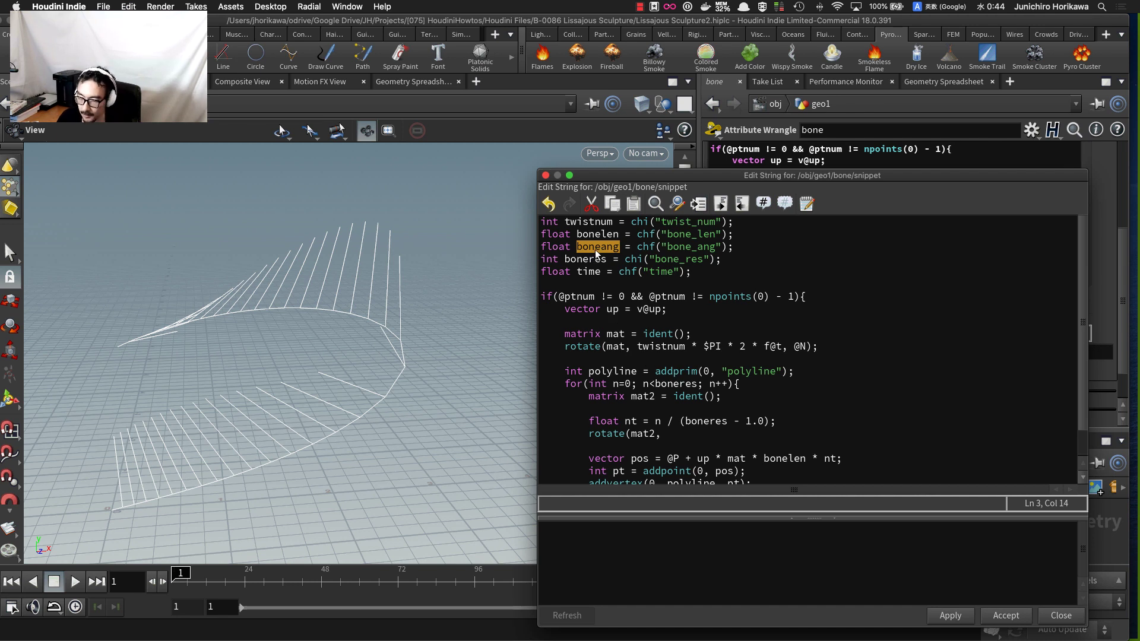
click(685, 434)
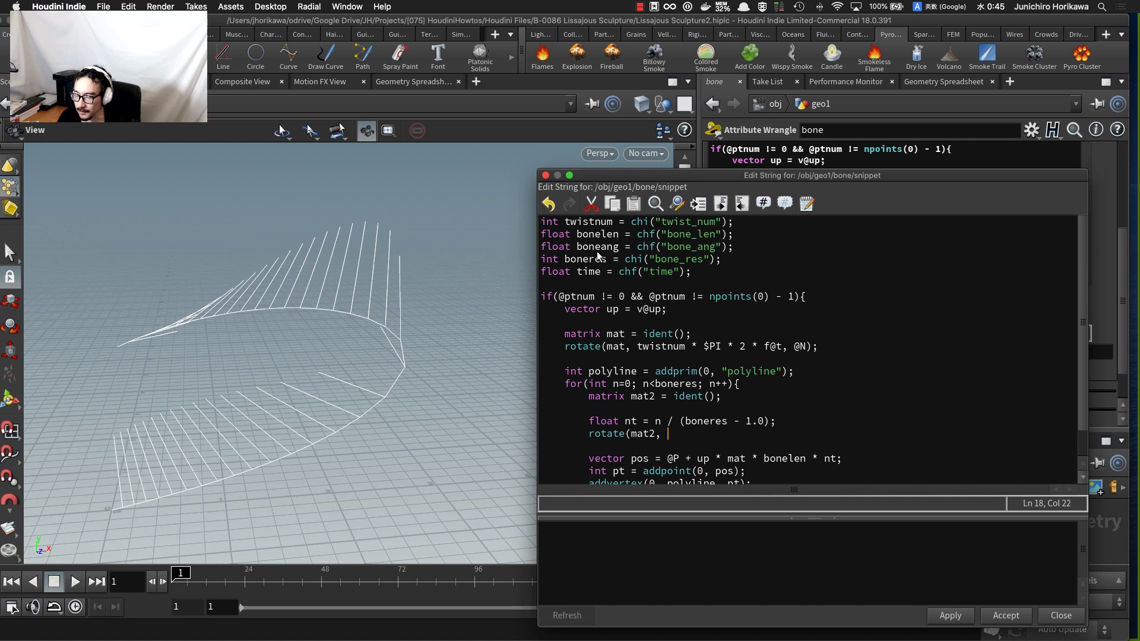
drag(576, 251, 619, 251)
drag(678, 425, 678, 430)
click(678, 428)
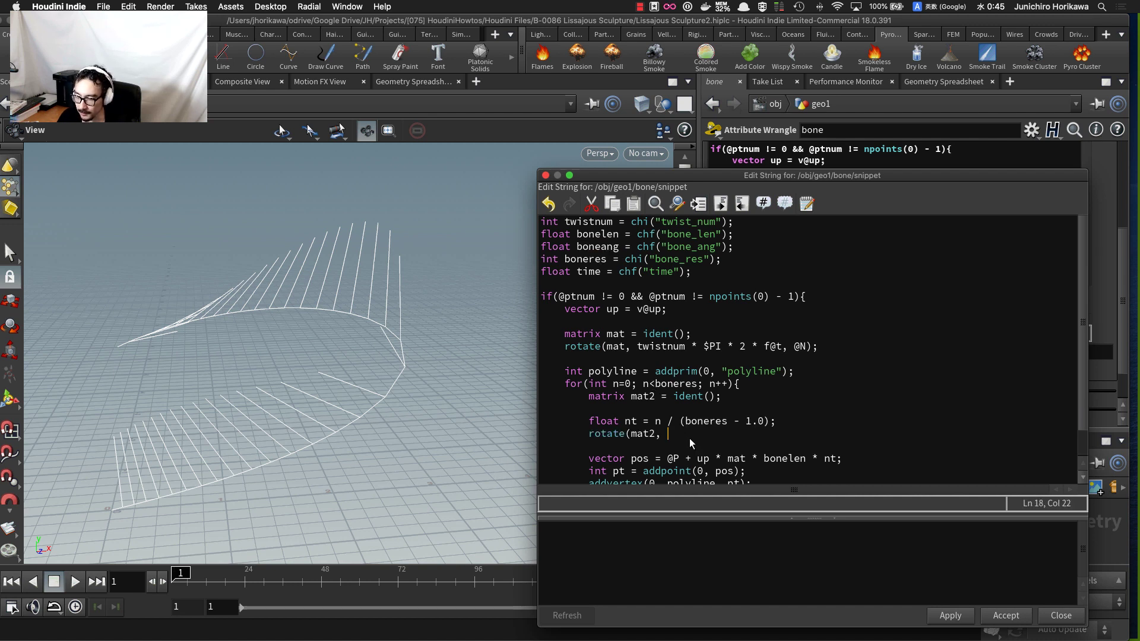
text(* nt)
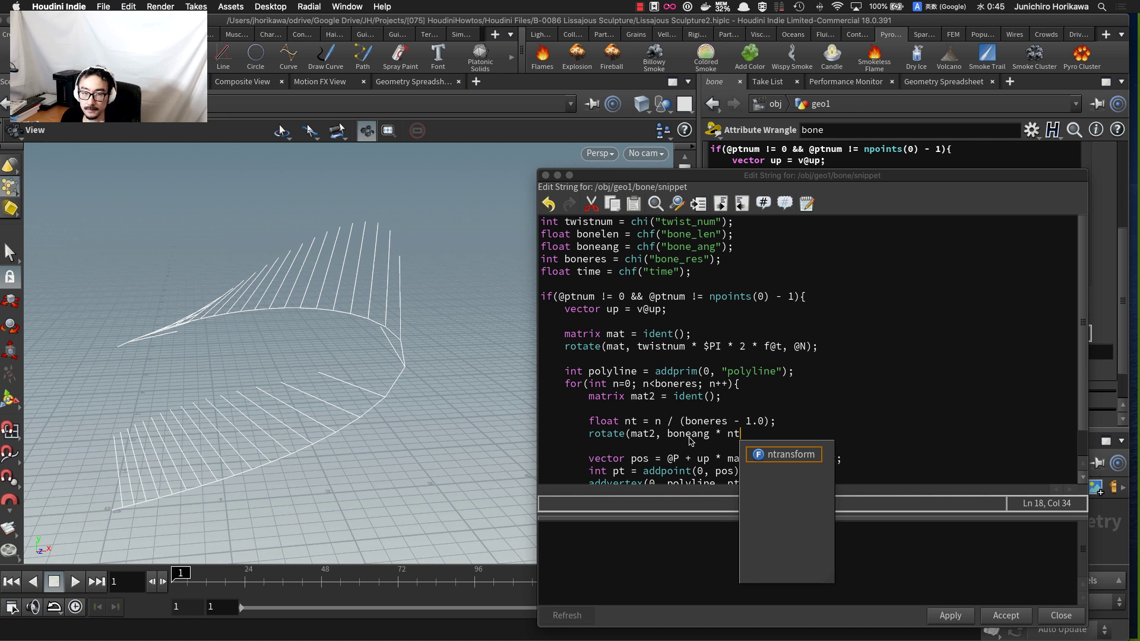
text( * )
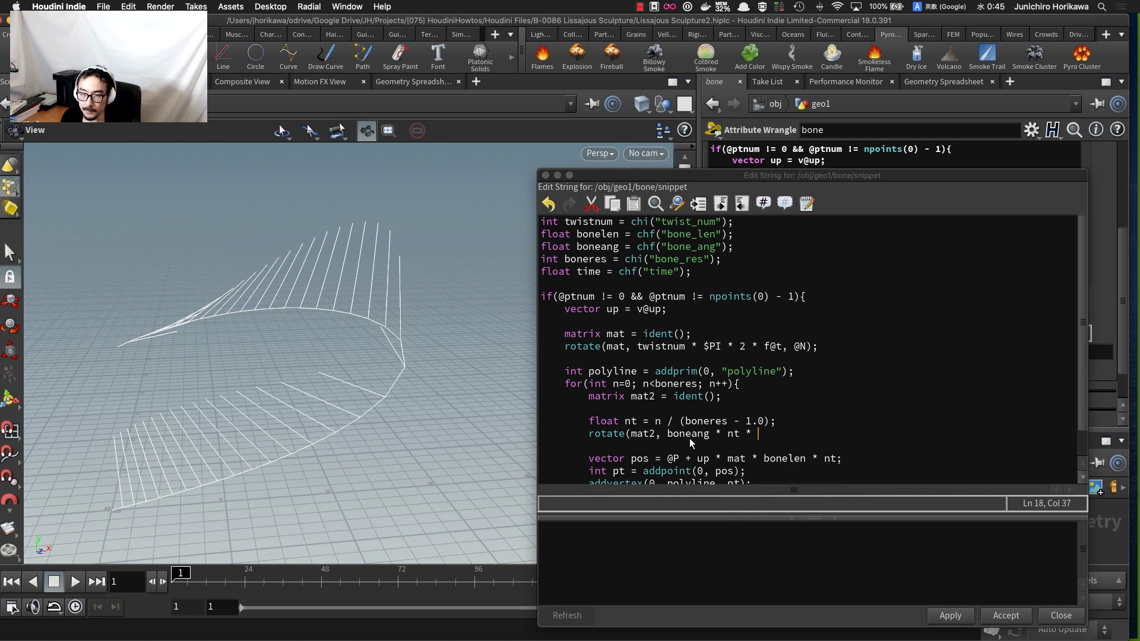
text($PI))
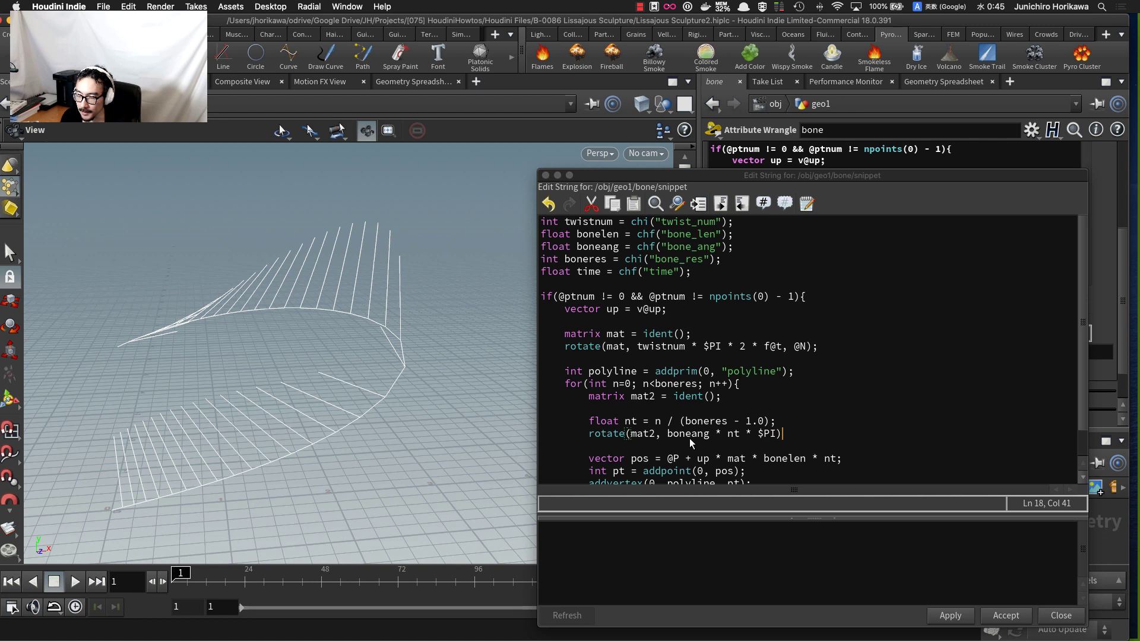
key(BackSpace)
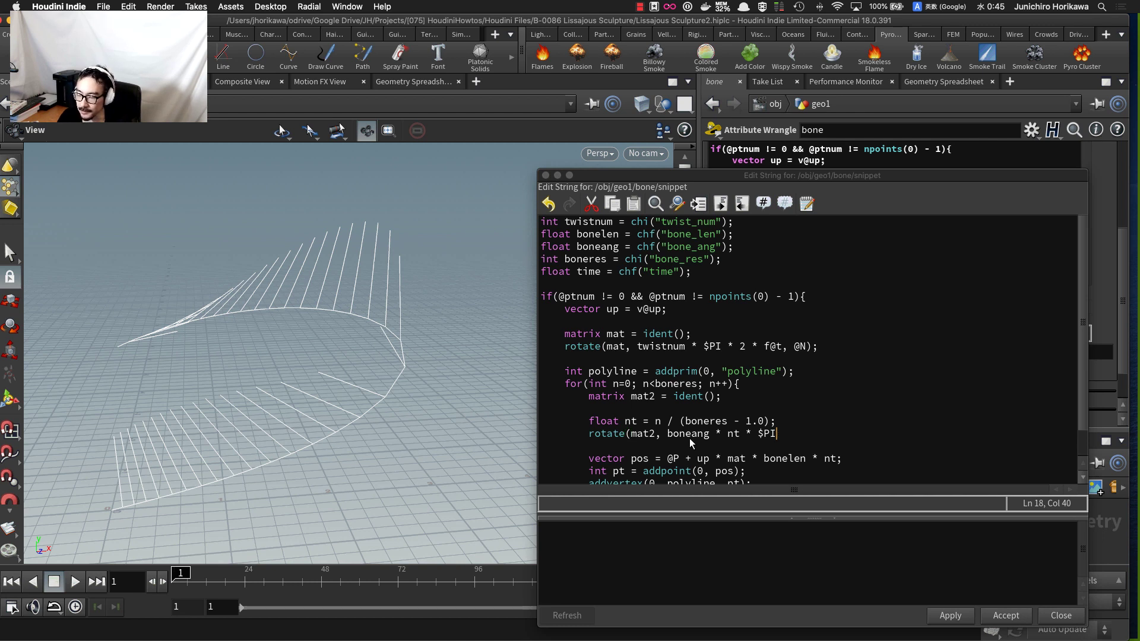
- Review the boneang * nt * $PI angle expression and complete the mat2 rotate call with @N as the axis
drag(779, 434, 754, 434)
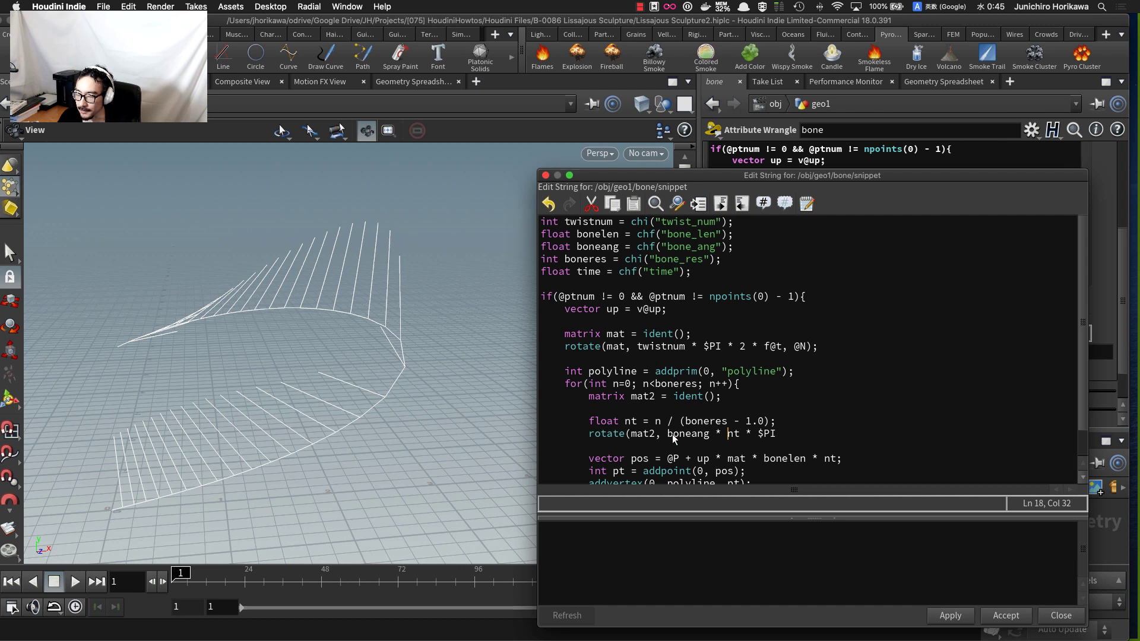
drag(668, 438, 708, 438)
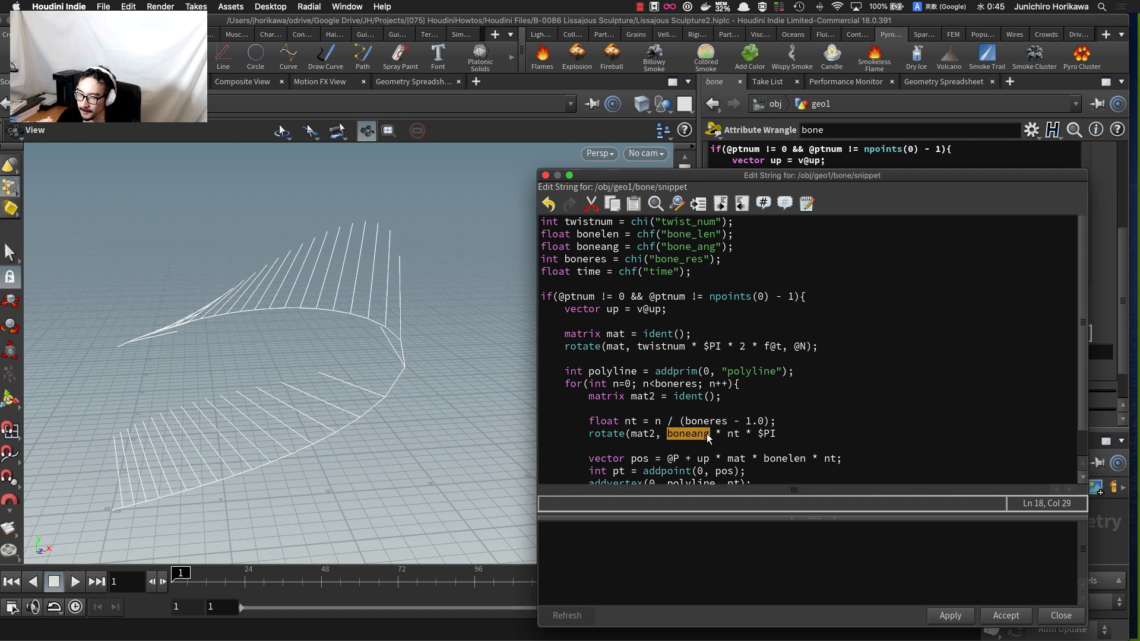
click(707, 434)
drag(668, 433, 774, 432)
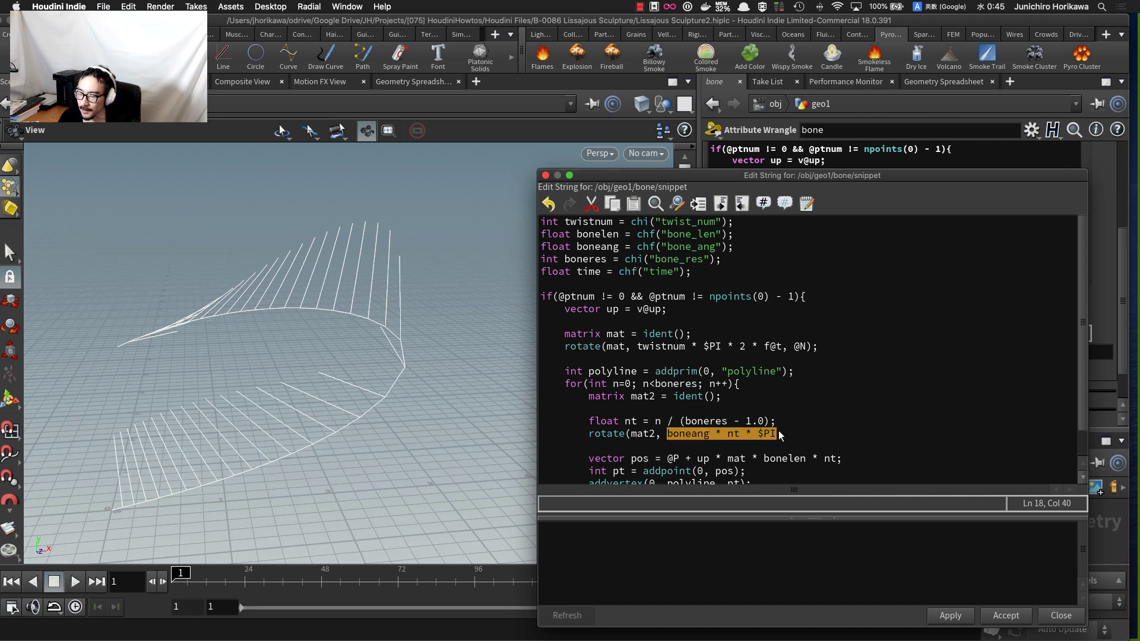
click(778, 431)
click(671, 433)
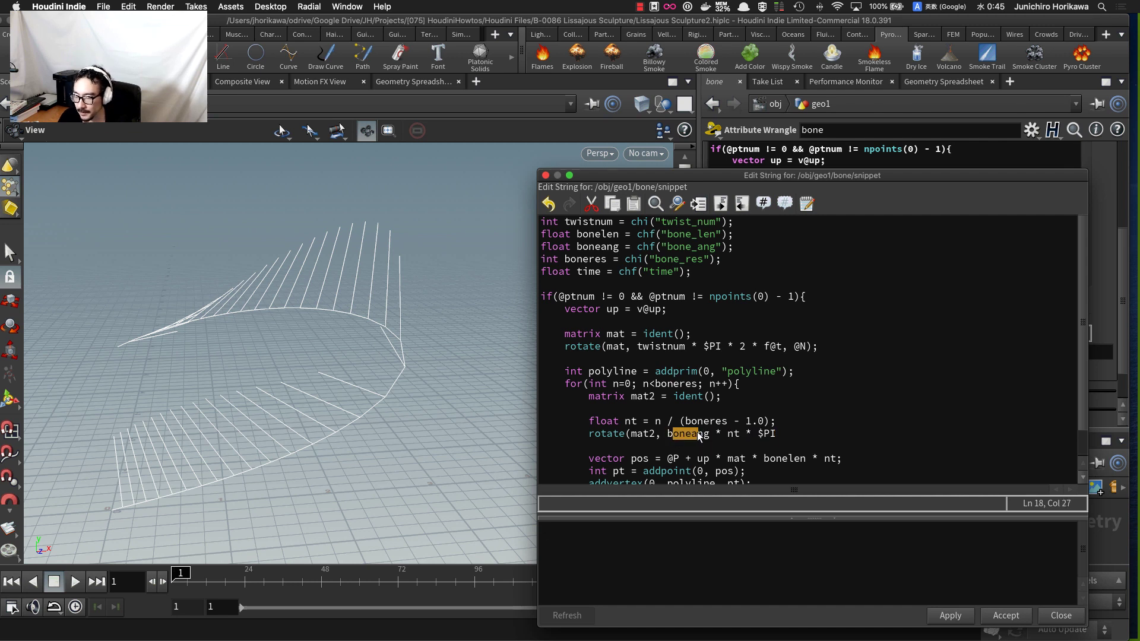
drag(780, 432, 683, 435)
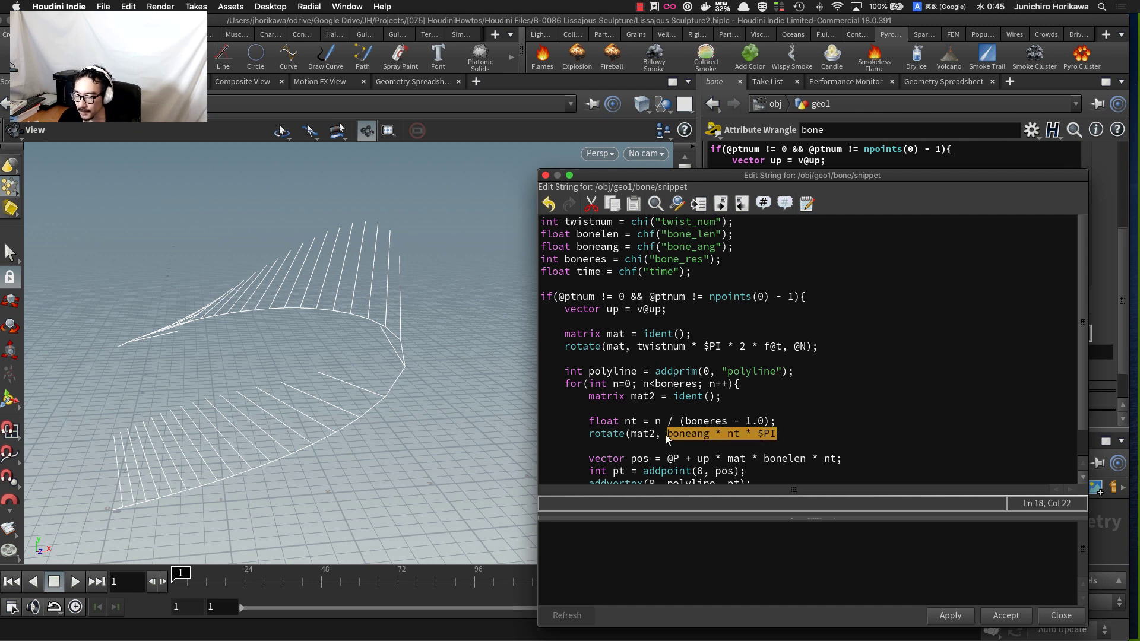
click(782, 433)
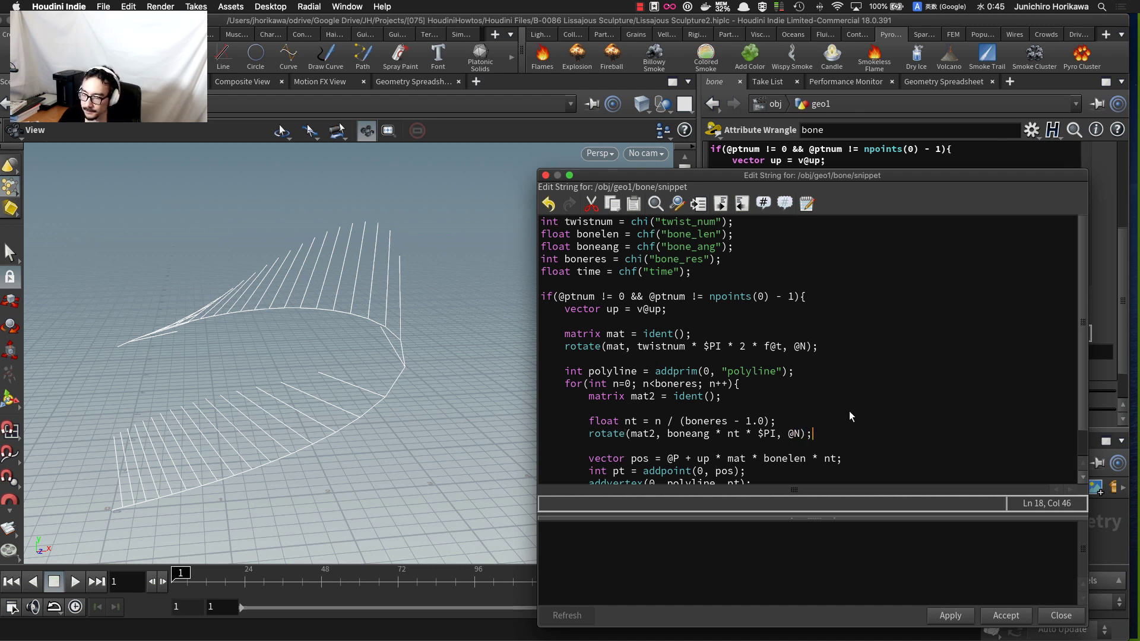
- Append * mat2 to the vector pos expression after nt and apply the updated snippet
scroll(849, 411, down, 3)
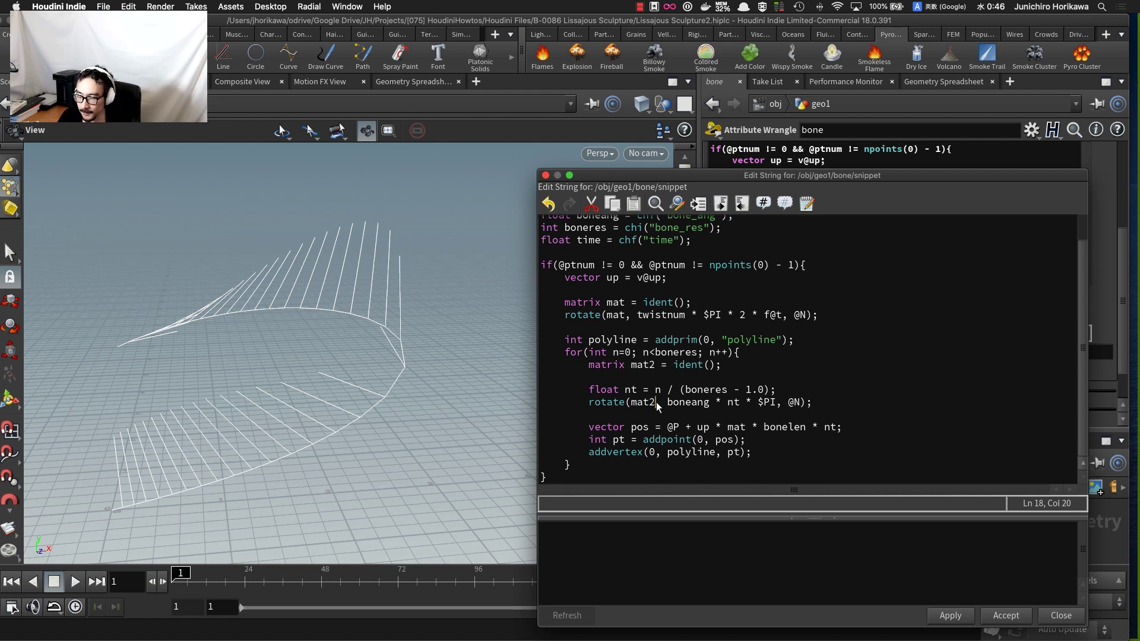
drag(657, 401, 635, 401)
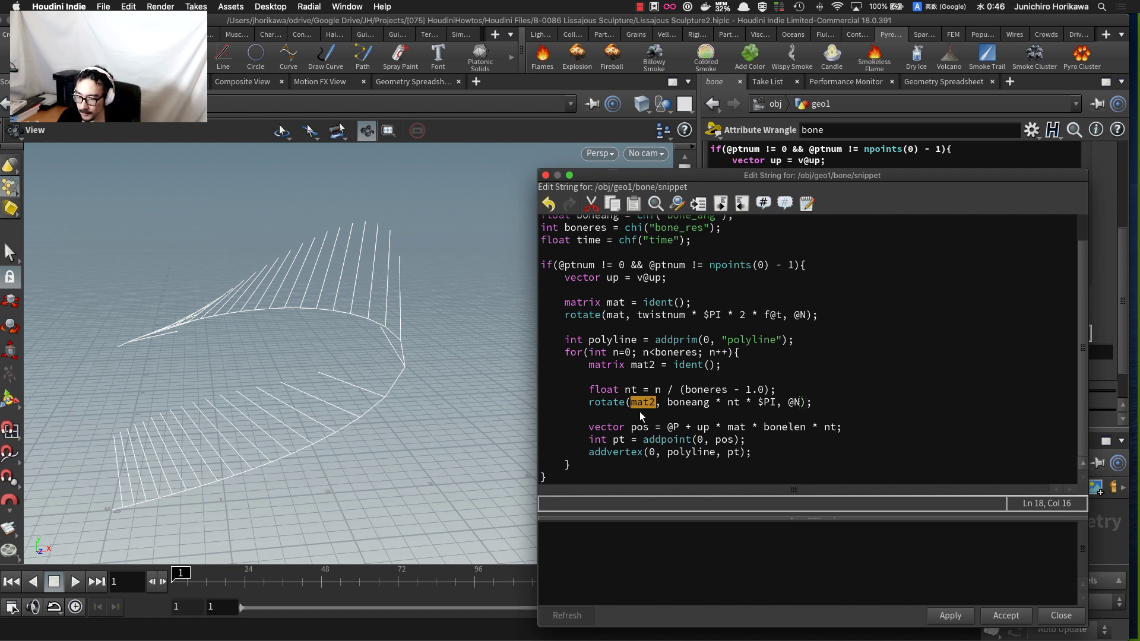
click(639, 411)
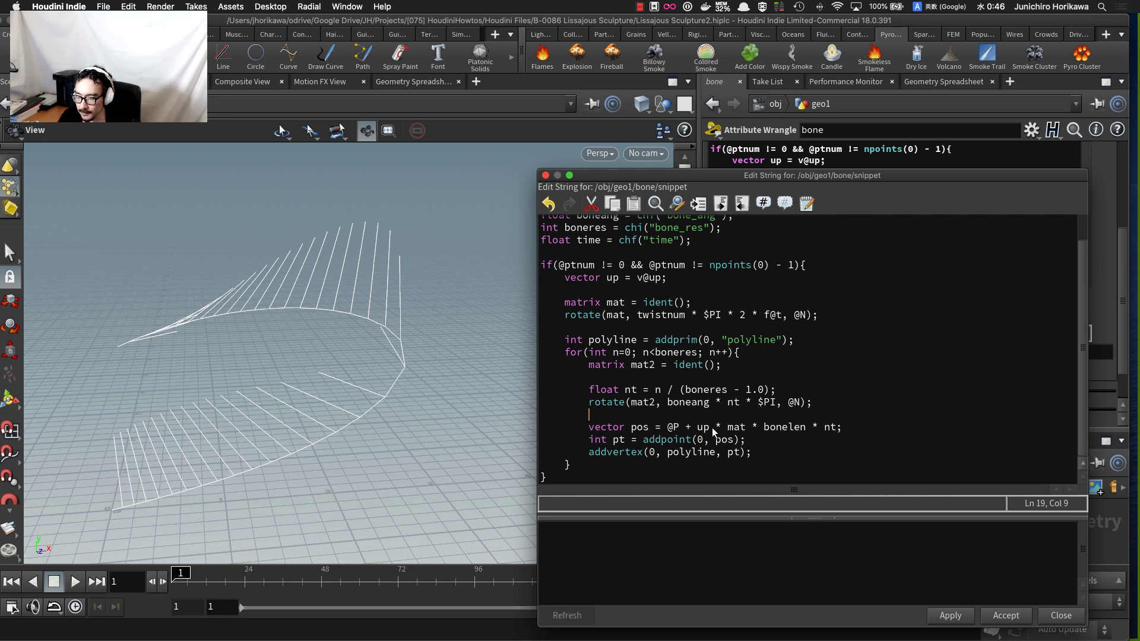
drag(697, 427, 835, 423)
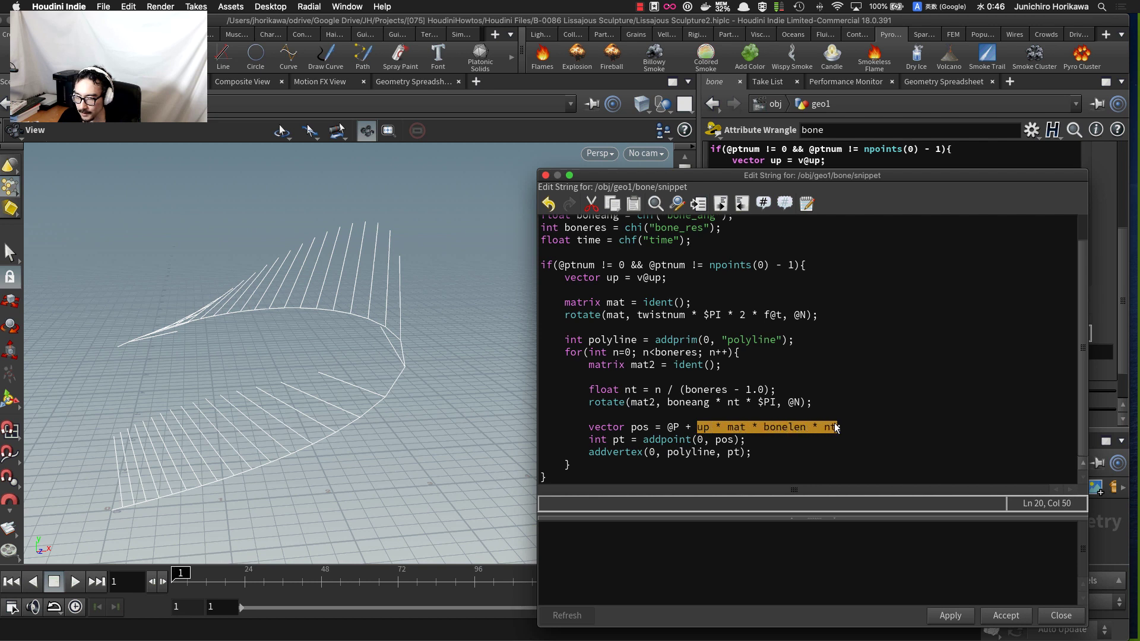
click(835, 423)
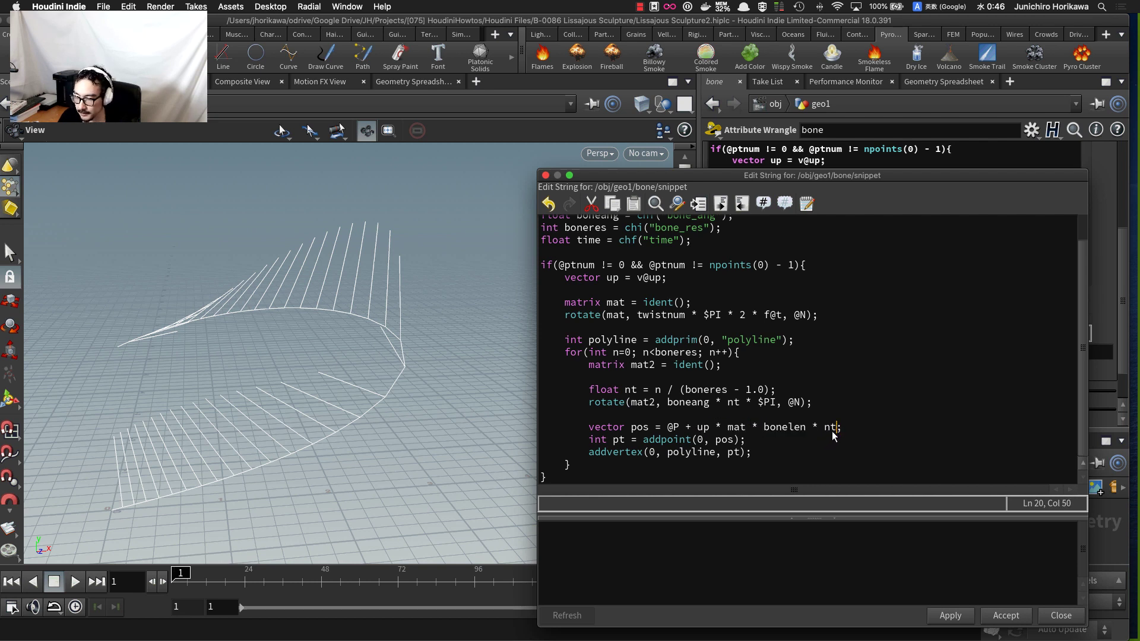
text(* mat2)
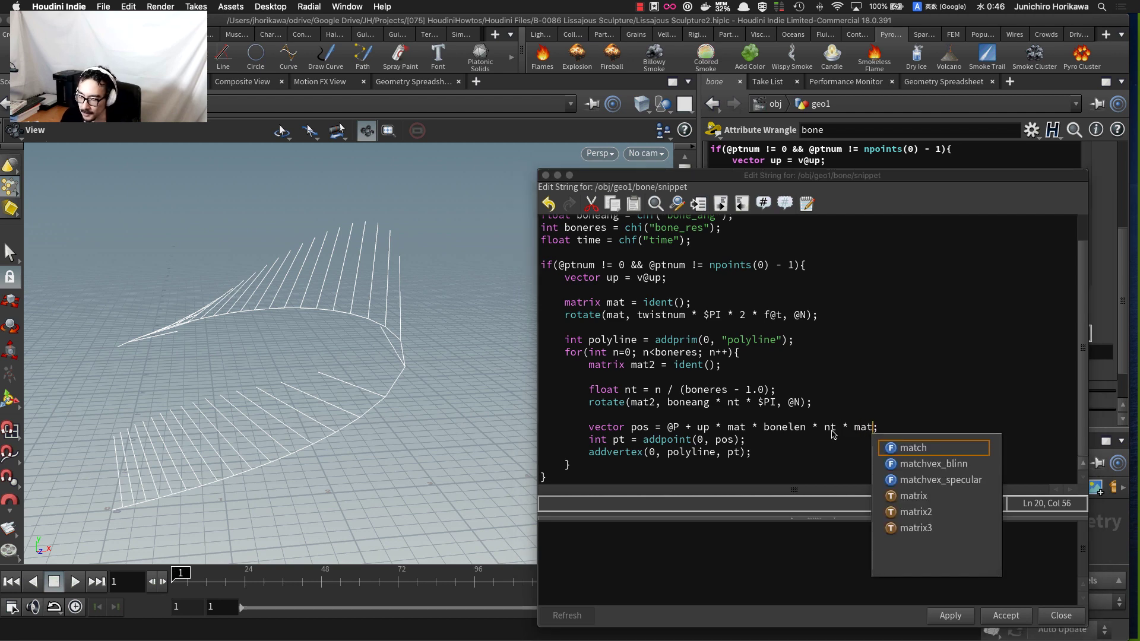
click(965, 617)
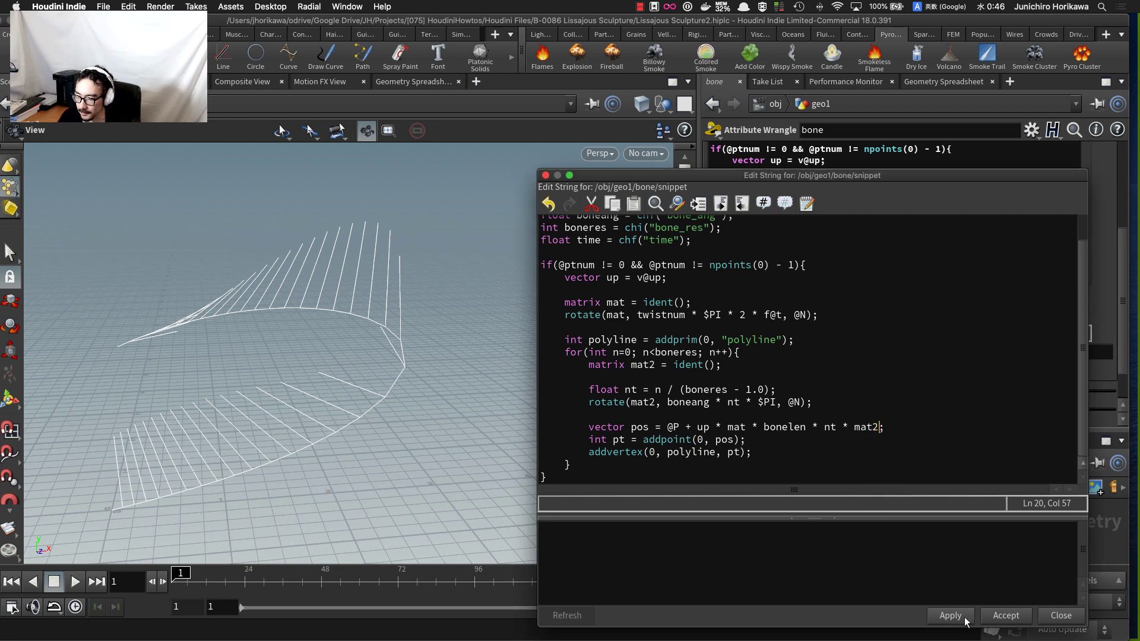
- Move the code editor off the wrangle's parameters, set Bone Ang to 1 and inspect the curled bones from several angles
scroll(337, 330, down, 3)
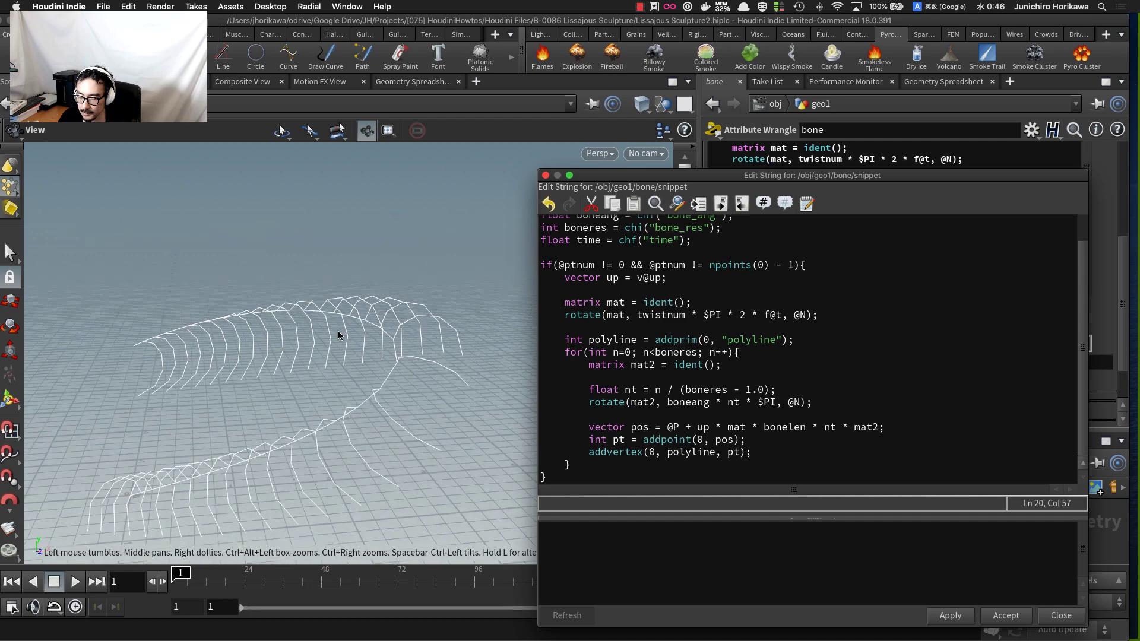
drag(365, 356, 350, 425)
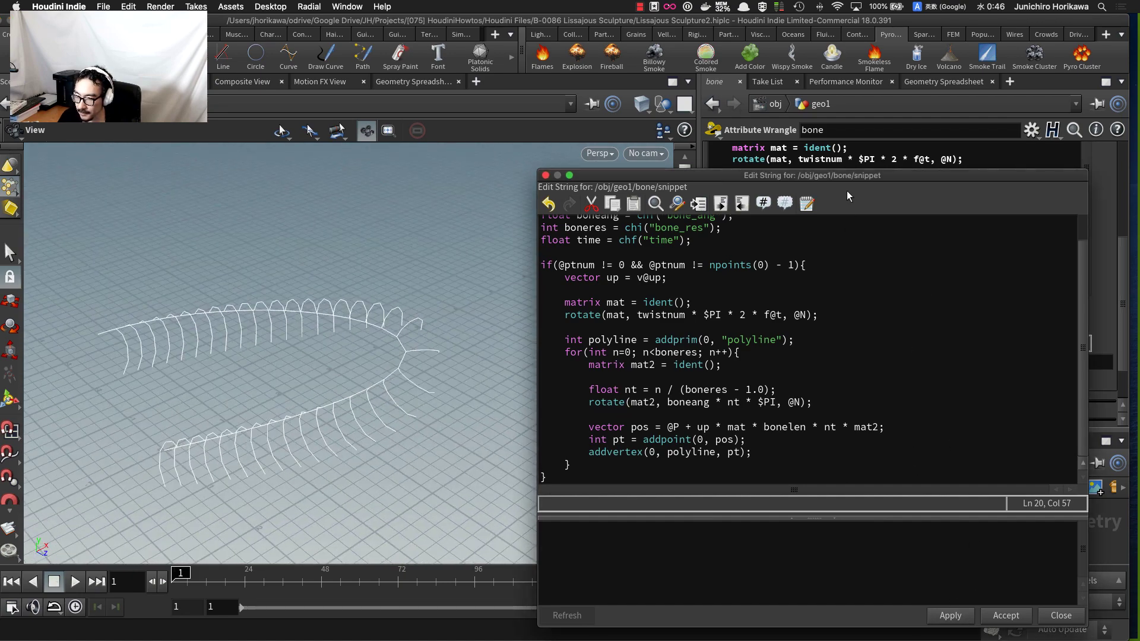
drag(847, 178, 820, 547)
scroll(988, 417, down, 3)
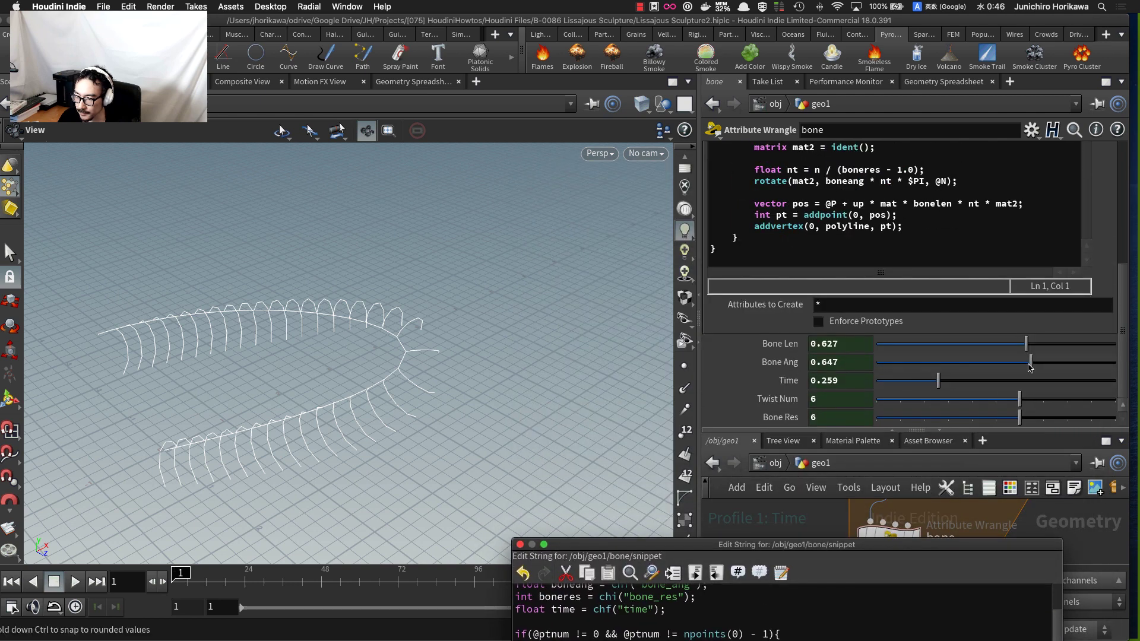
drag(1031, 365, 1136, 364)
right_drag(449, 415, 436, 376)
drag(437, 376, 323, 338)
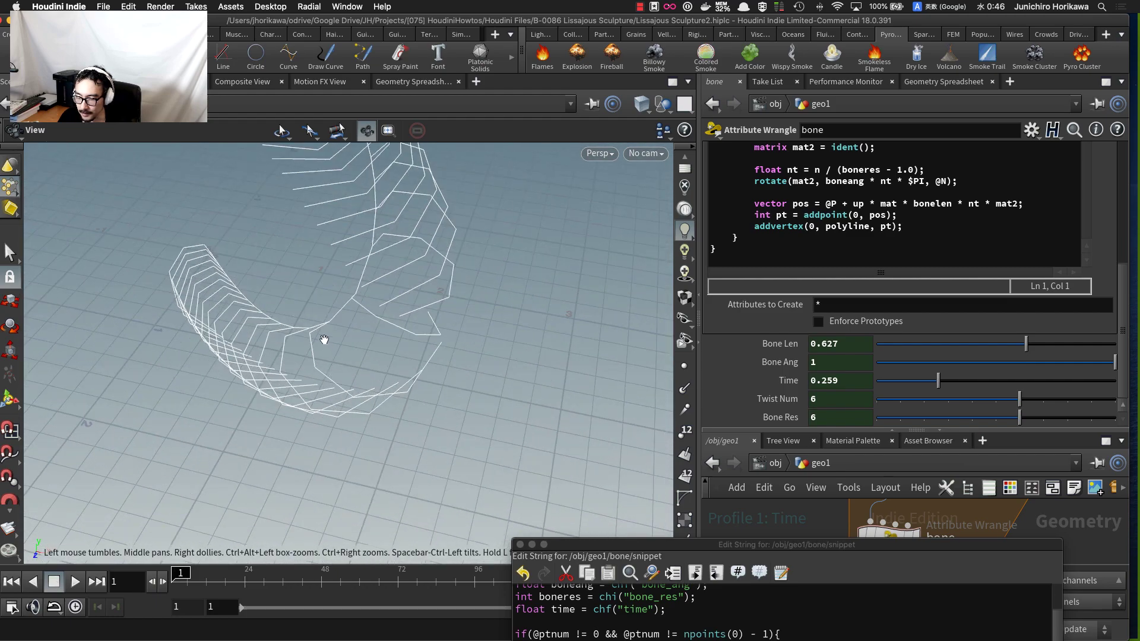
drag(399, 361, 509, 327)
- Lower Bone Ang to 0 and raise it back to 1, comparing the bone shapes in the viewport
drag(1111, 361, 770, 364)
scroll(471, 358, down, 5)
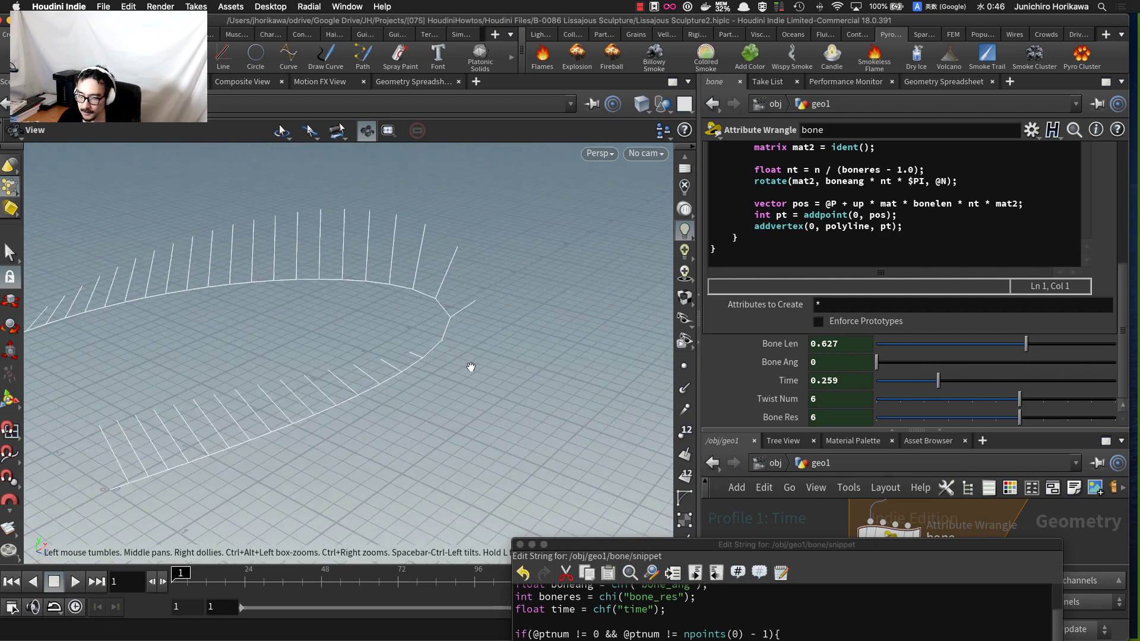
mouse_move(469, 366)
mouse_down()
mouse_move(533, 319)
mouse_move(463, 368)
mouse_up()
drag(877, 362, 1137, 368)
drag(484, 349, 428, 334)
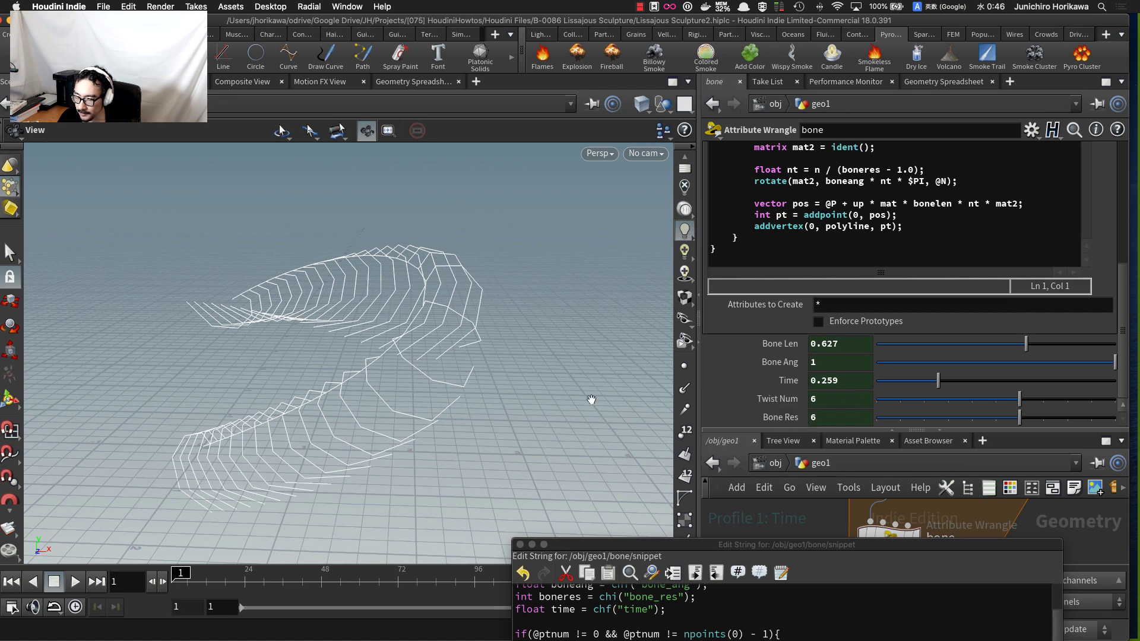
- Raise Bone Res to 10 and then 20, inspecting the smoother bone curves from different angles
drag(591, 397, 448, 378)
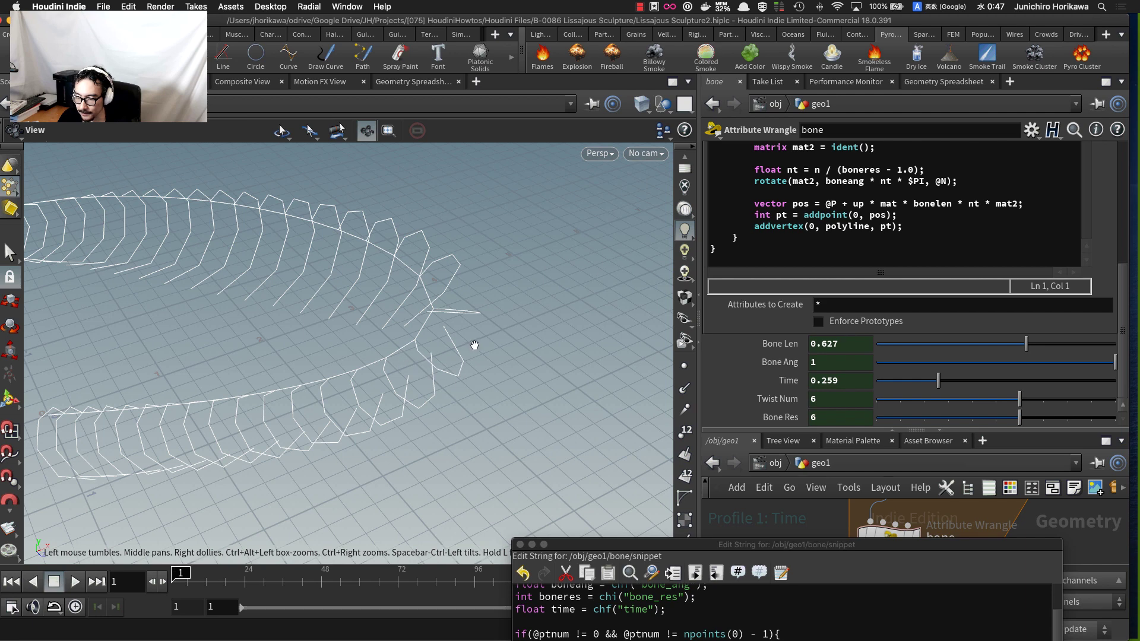
drag(1021, 419, 1121, 424)
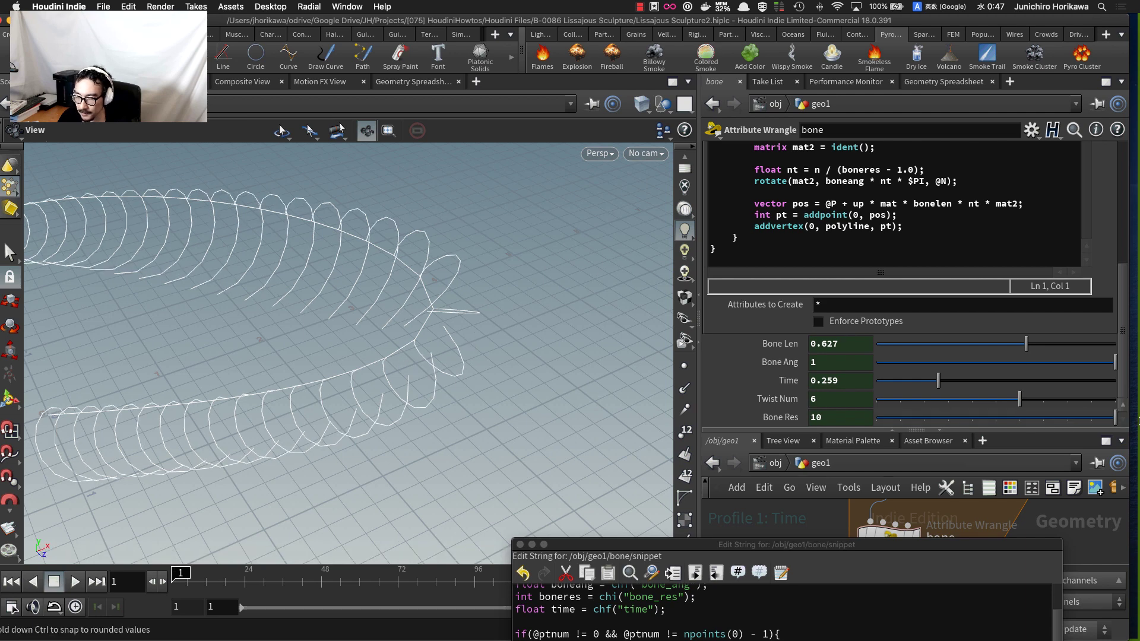
middle_click(815, 421)
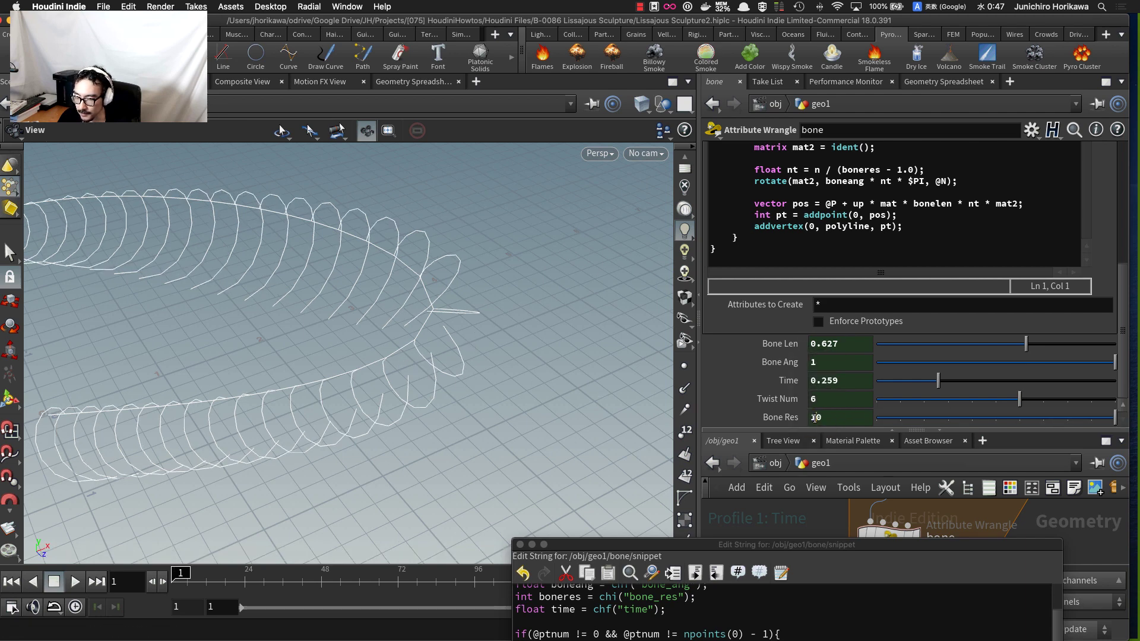
drag(816, 419, 801, 419)
text(2)
key(Return)
drag(534, 407, 450, 347)
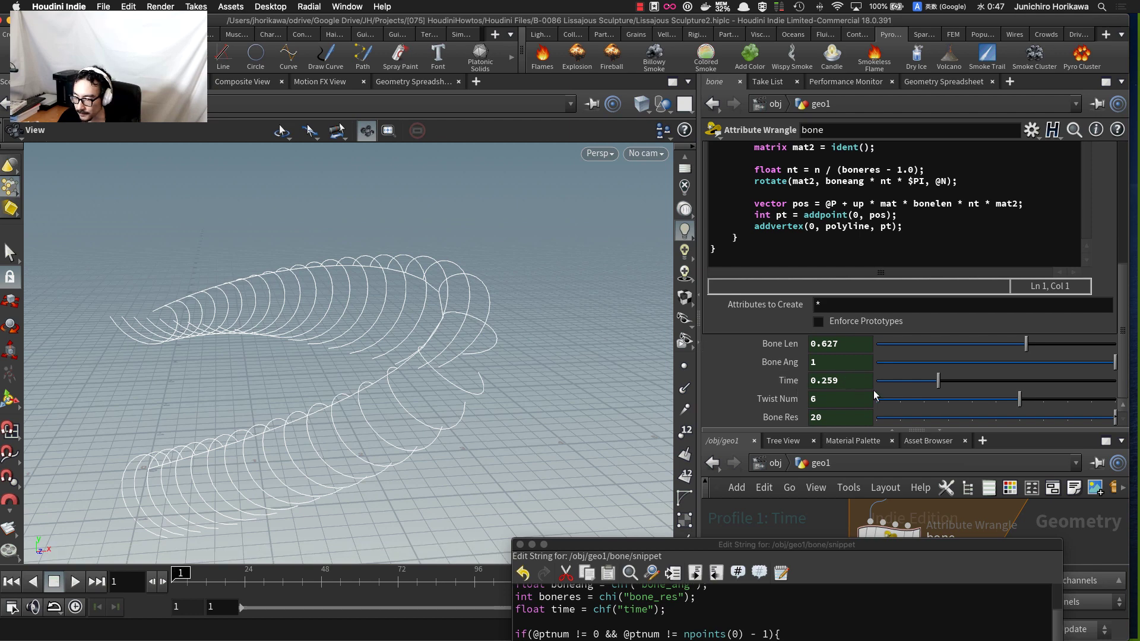
- Set Twist Num to 20, inspect the twisted bones along the curve and keep Bone Ang at 1
drag(844, 396, 775, 397)
text(20)
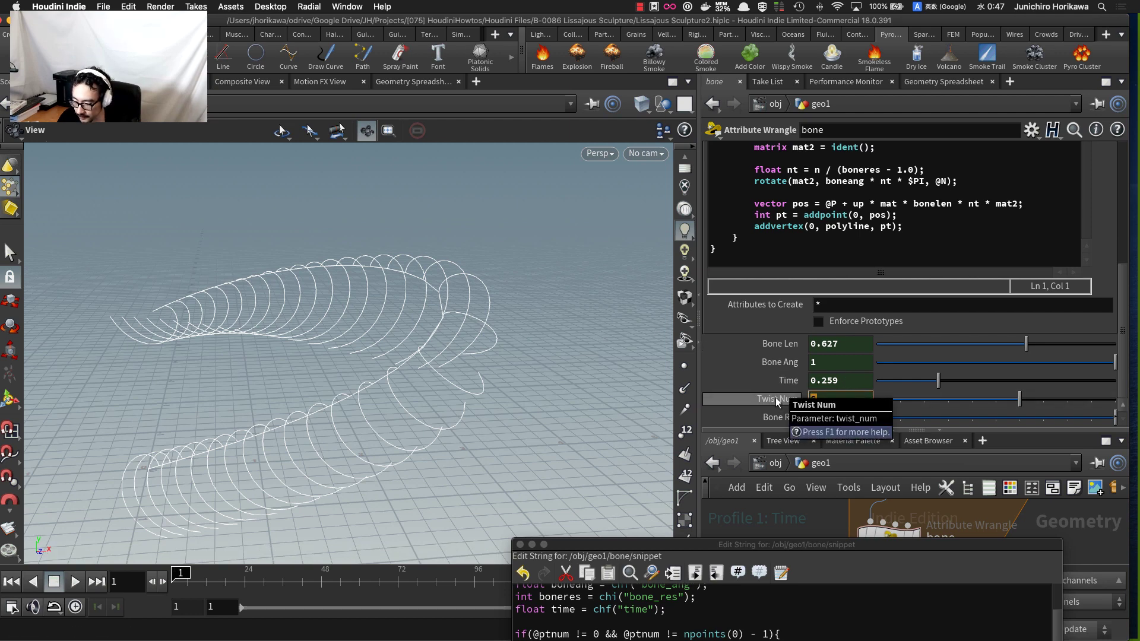
key(Return)
mouse_move(441, 366)
mouse_down()
mouse_move(523, 333)
mouse_move(394, 387)
mouse_move(547, 387)
mouse_move(501, 293)
mouse_move(418, 321)
mouse_move(433, 360)
mouse_move(415, 381)
mouse_move(437, 387)
mouse_up()
middle_drag(437, 387, 474, 400)
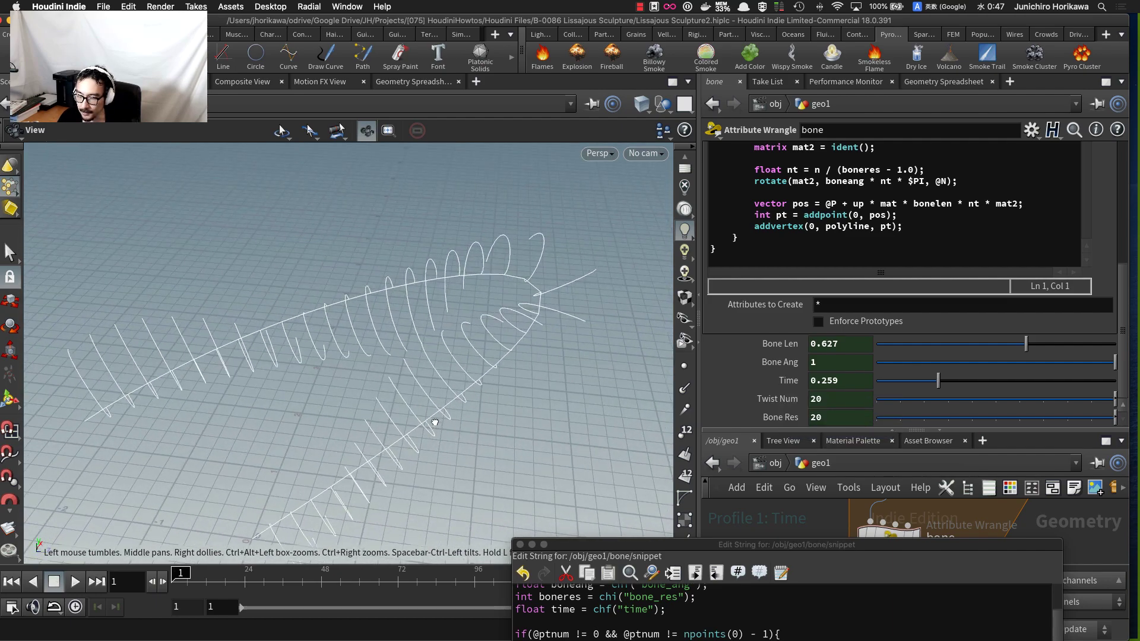
drag(437, 421, 532, 305)
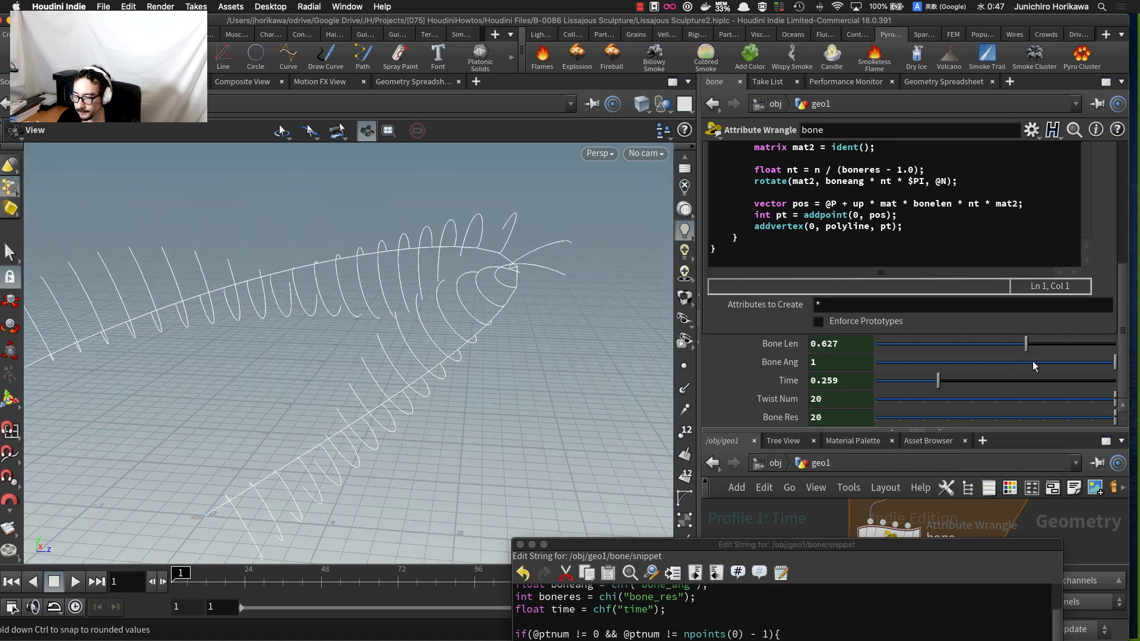
drag(1032, 361, 1136, 364)
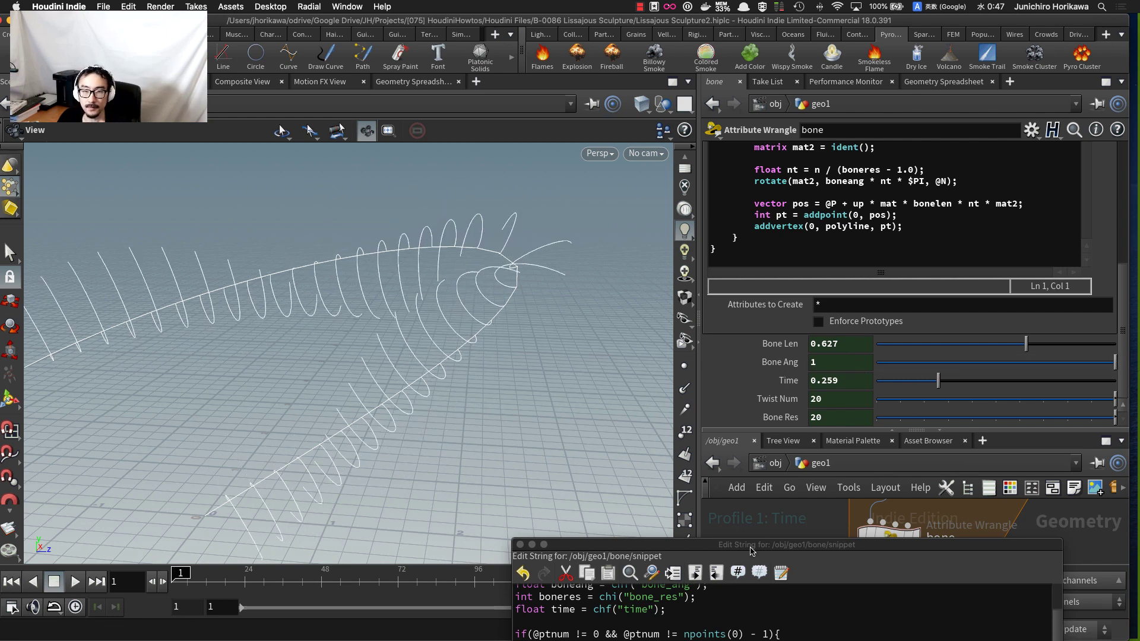
- Bring the snippet editor back into view and add + $PI * 2 * time after f@t in mat's rotate angle
drag(762, 557, 775, 101)
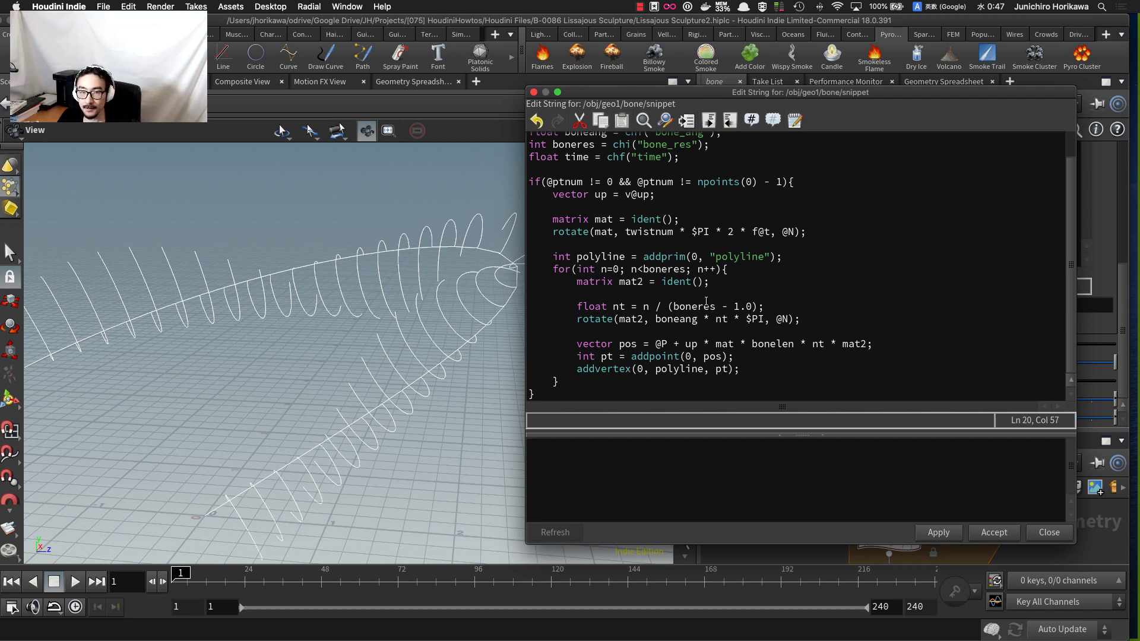
scroll(706, 301, up, 2)
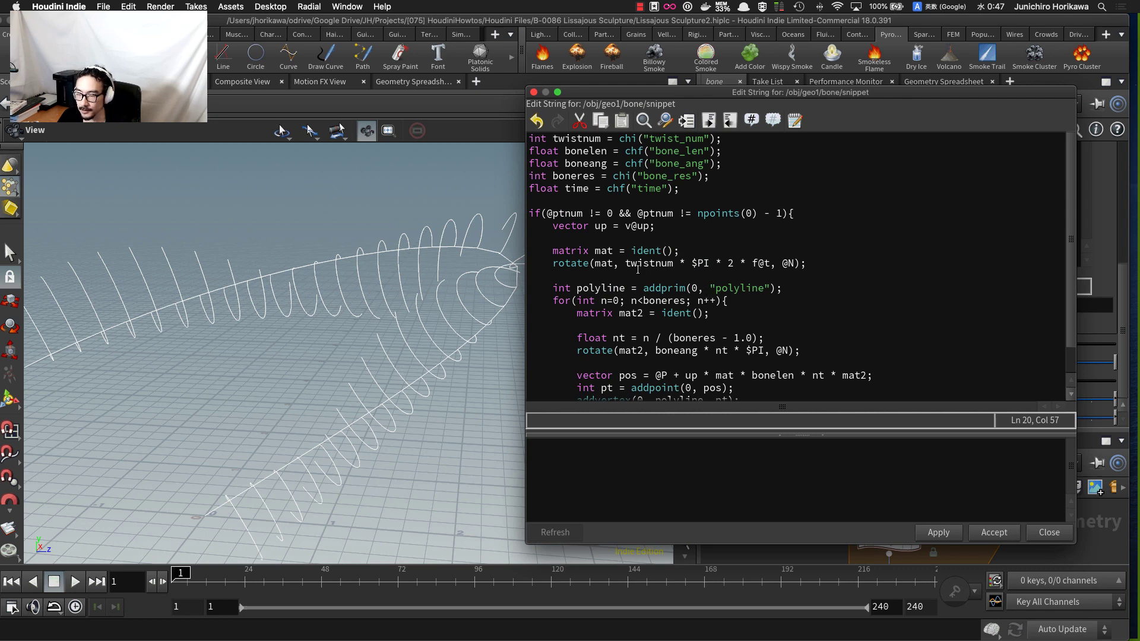
drag(553, 265, 771, 265)
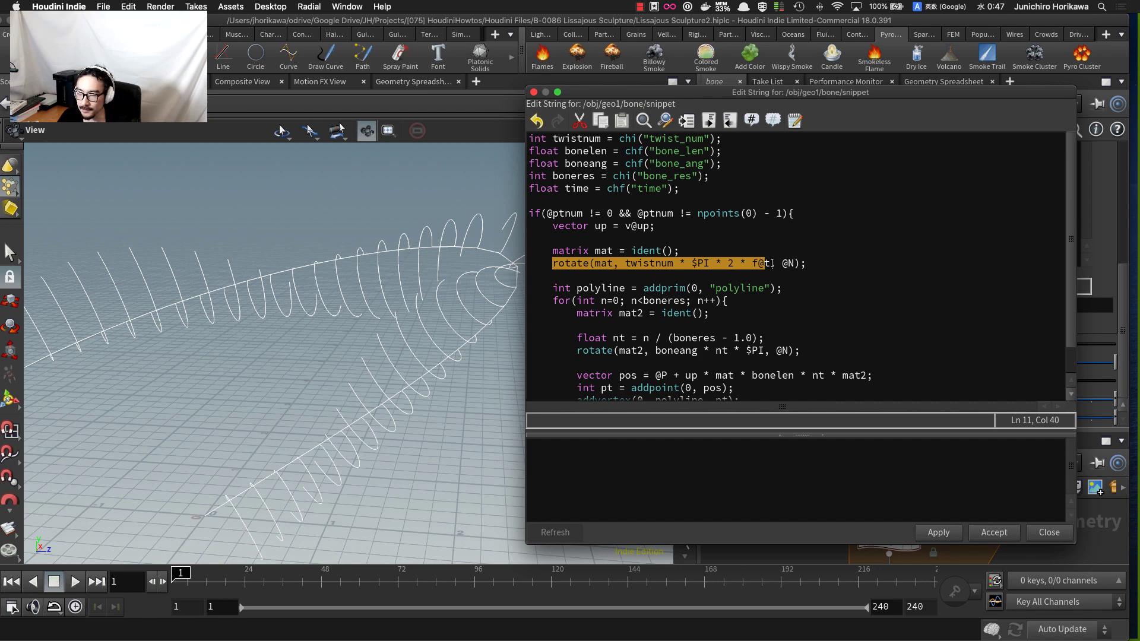
click(775, 264)
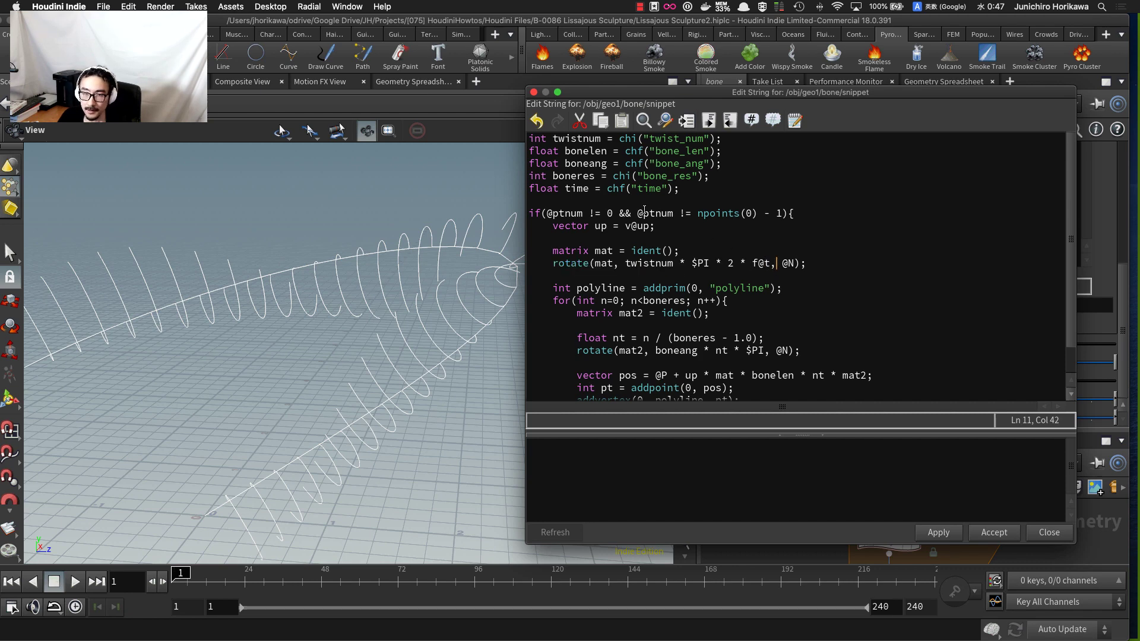
drag(707, 188, 523, 194)
click(704, 262)
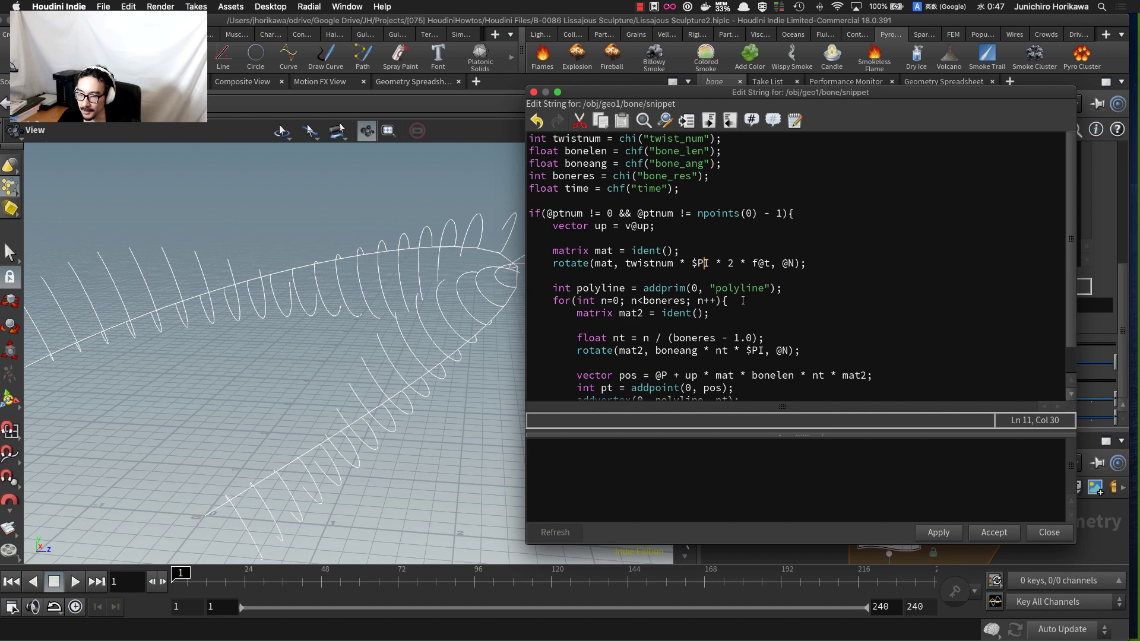
click(770, 263)
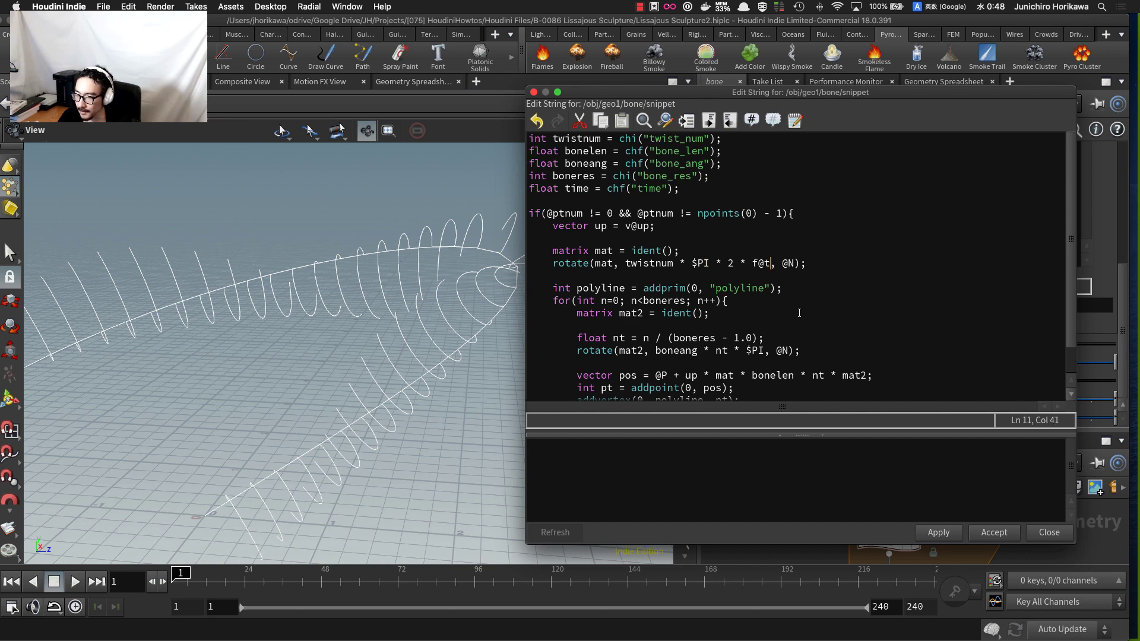
text(+ )
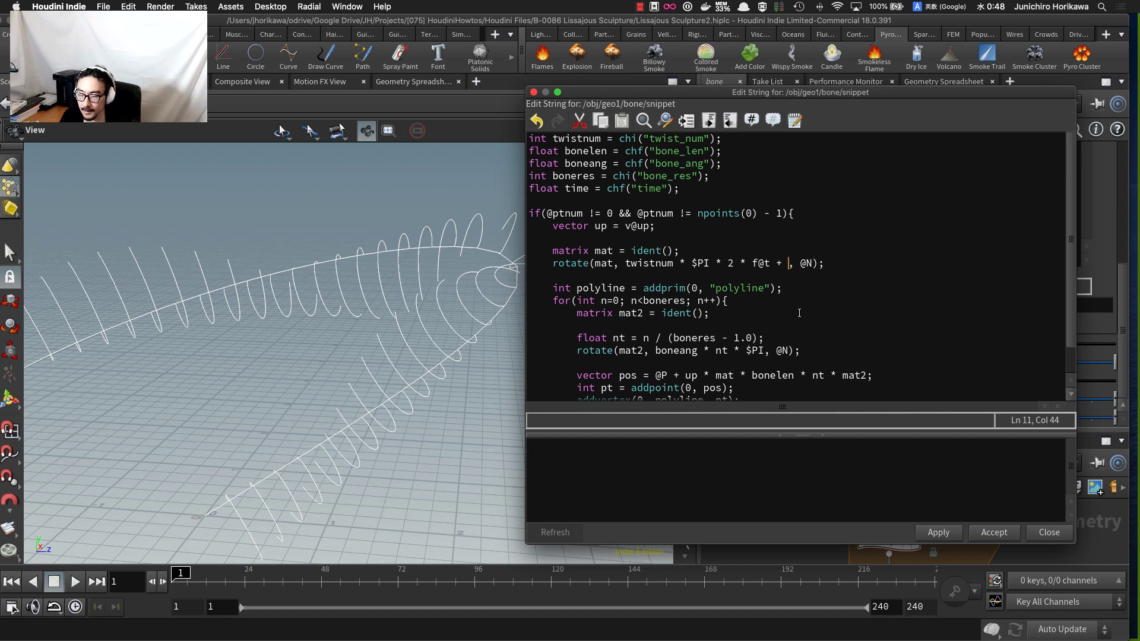
text($PI)
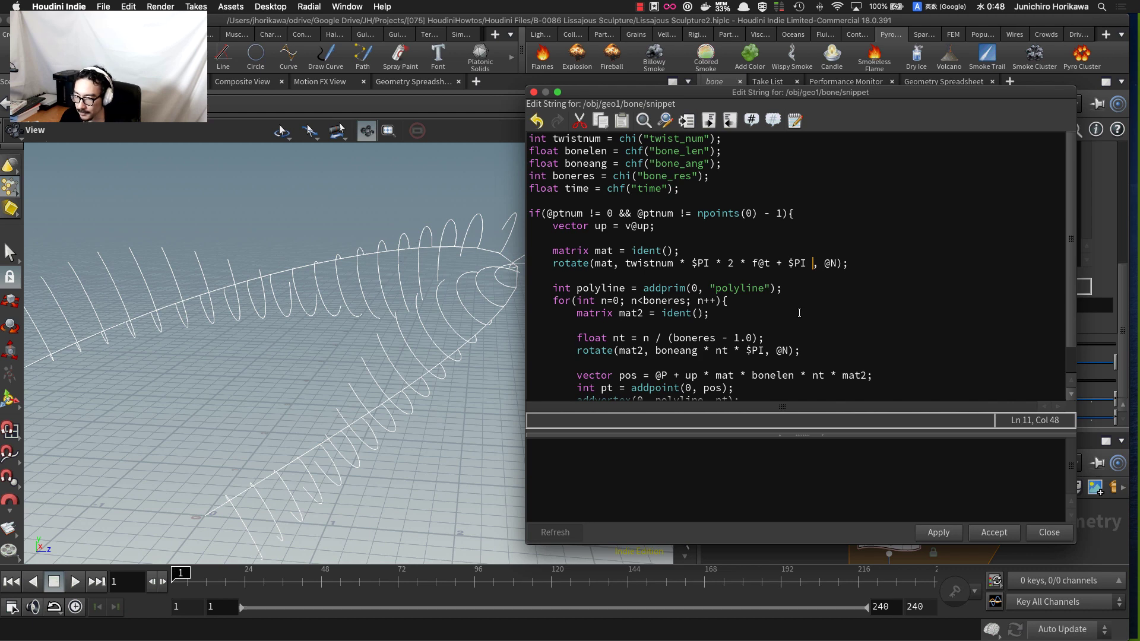
text(* 2)
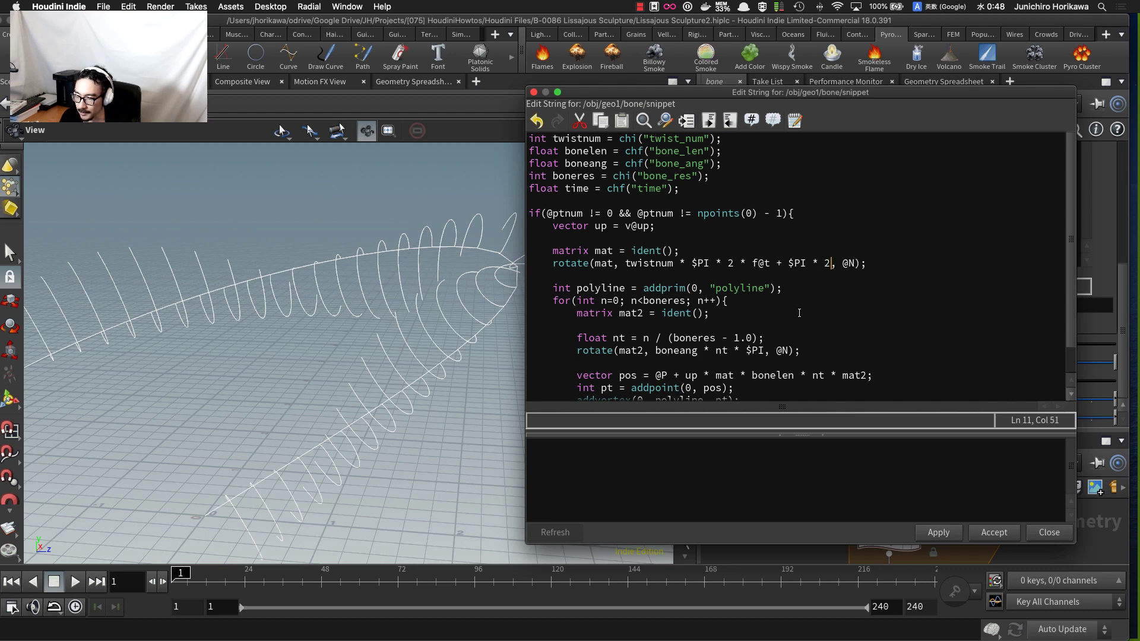
text( * time)
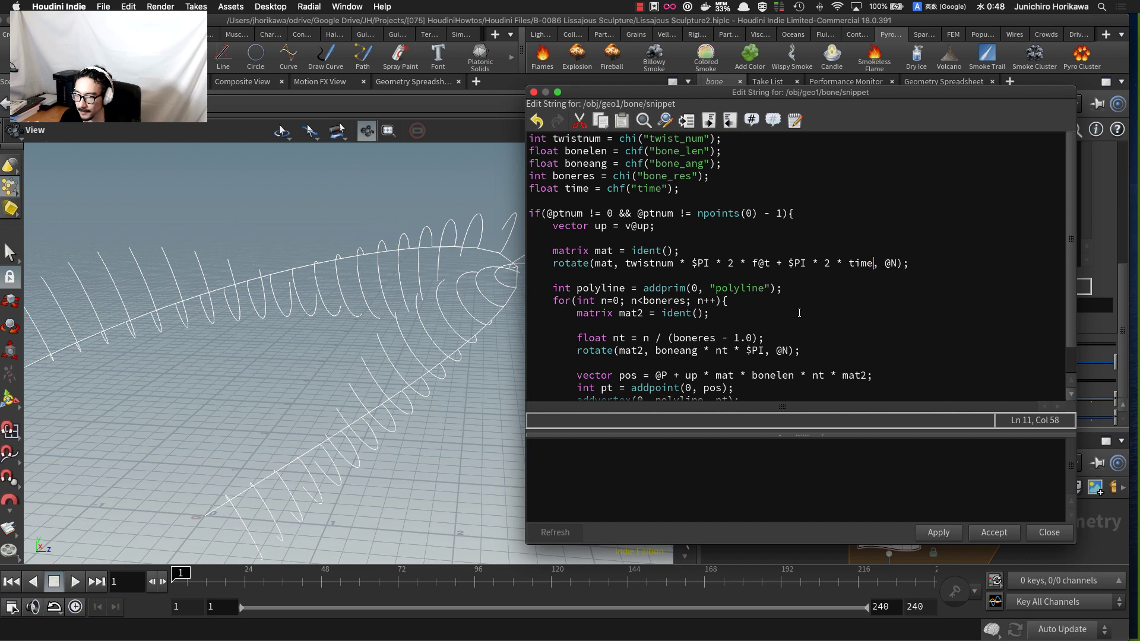
- Review the added time term, then apply the updated snippet and accept it to close the code editor
click(838, 289)
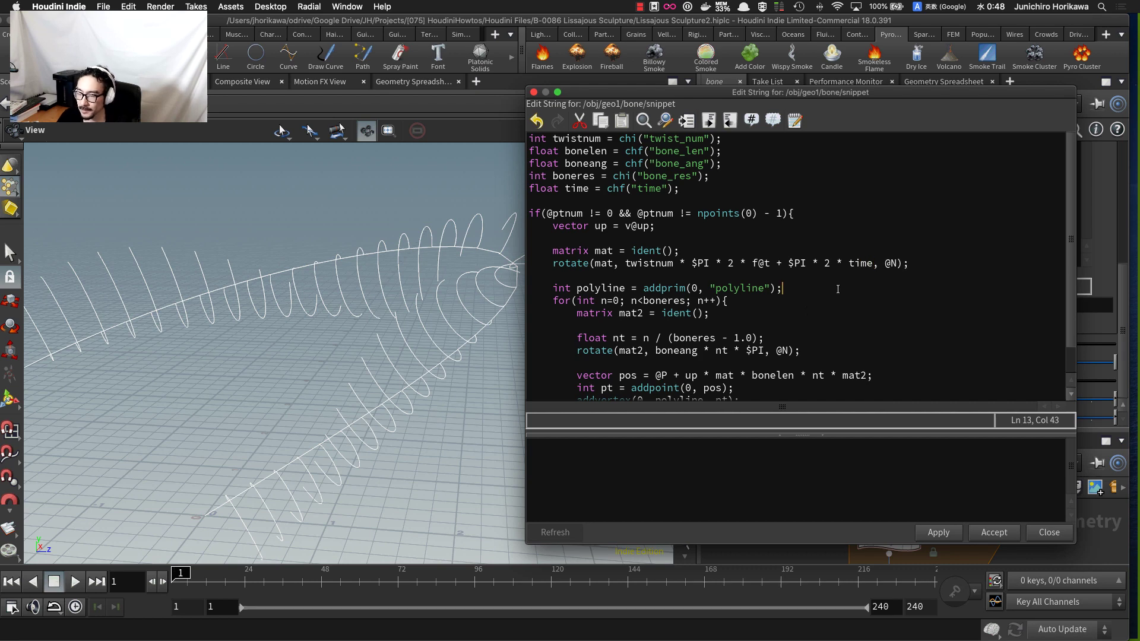
drag(791, 264, 873, 264)
click(872, 275)
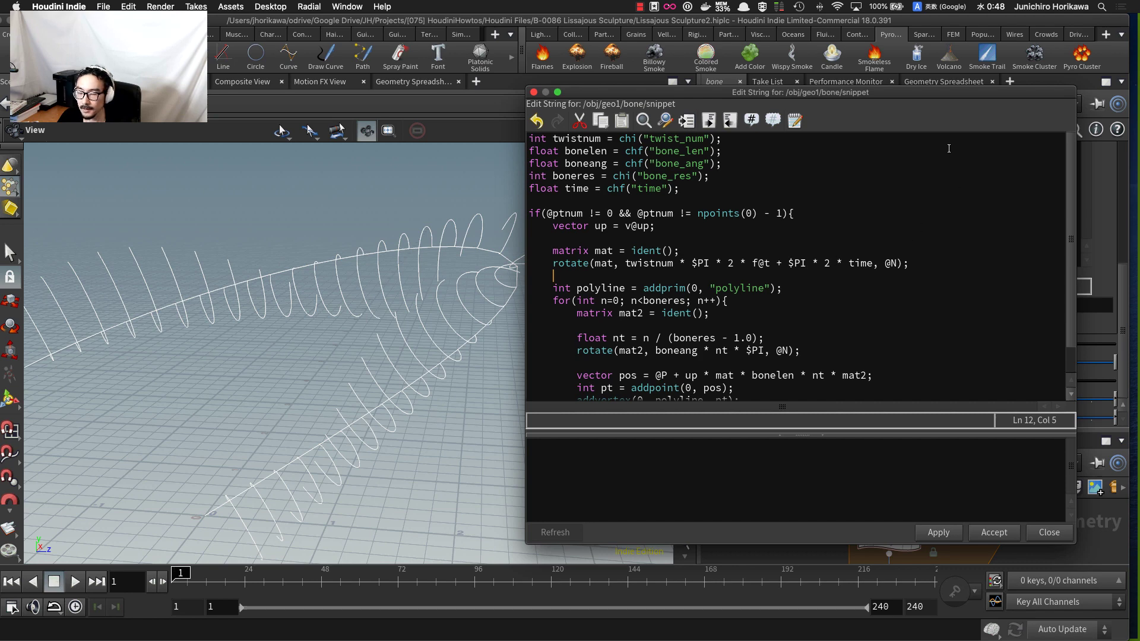
click(938, 533)
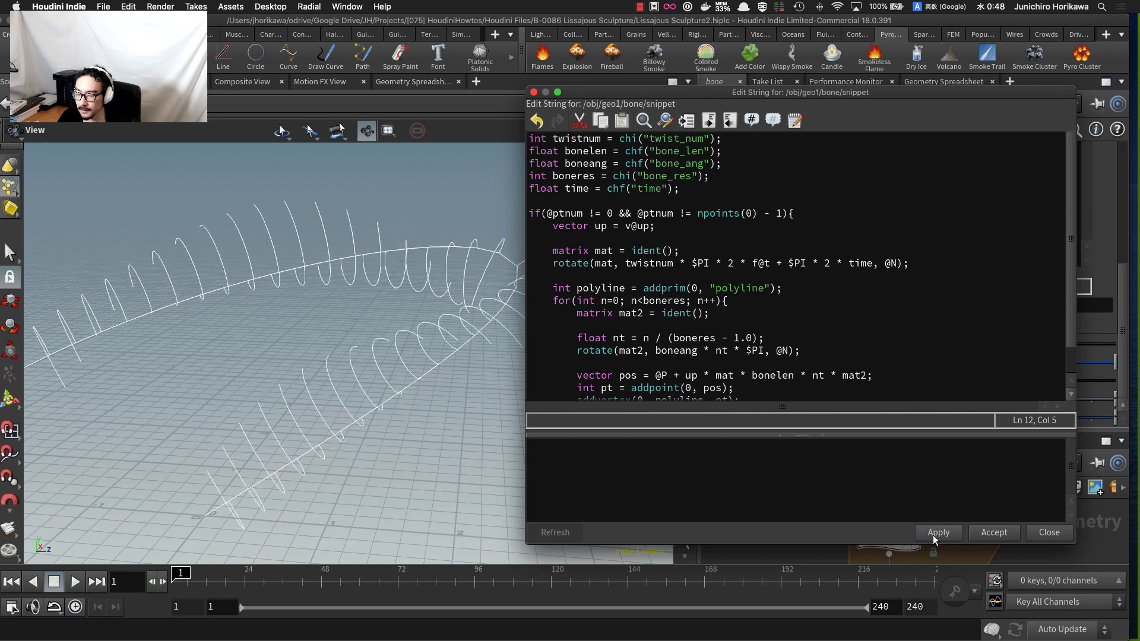
click(994, 530)
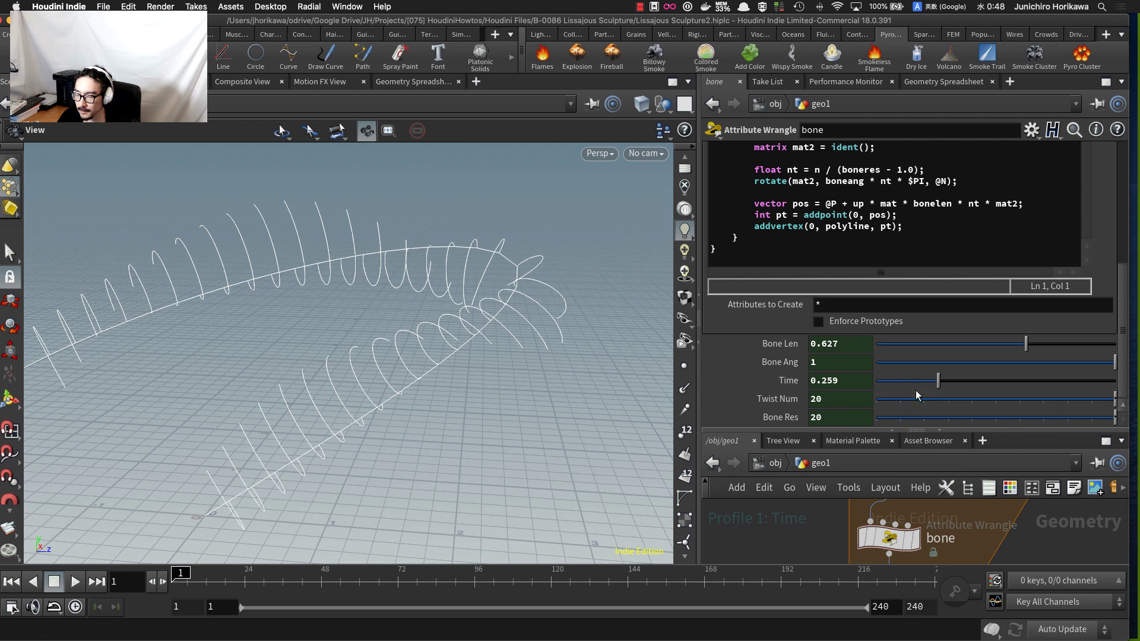
- Lower Time to 0 and raise it to 0.276 to test the twist animation, then inspect the bones
drag(939, 380, 867, 389)
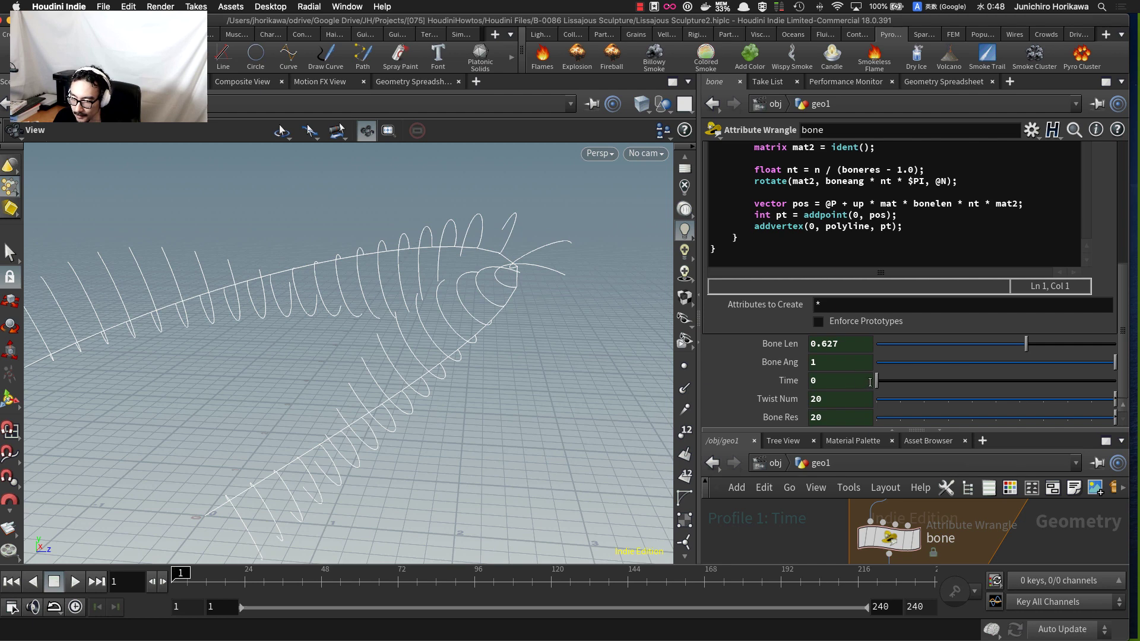
drag(876, 380, 943, 389)
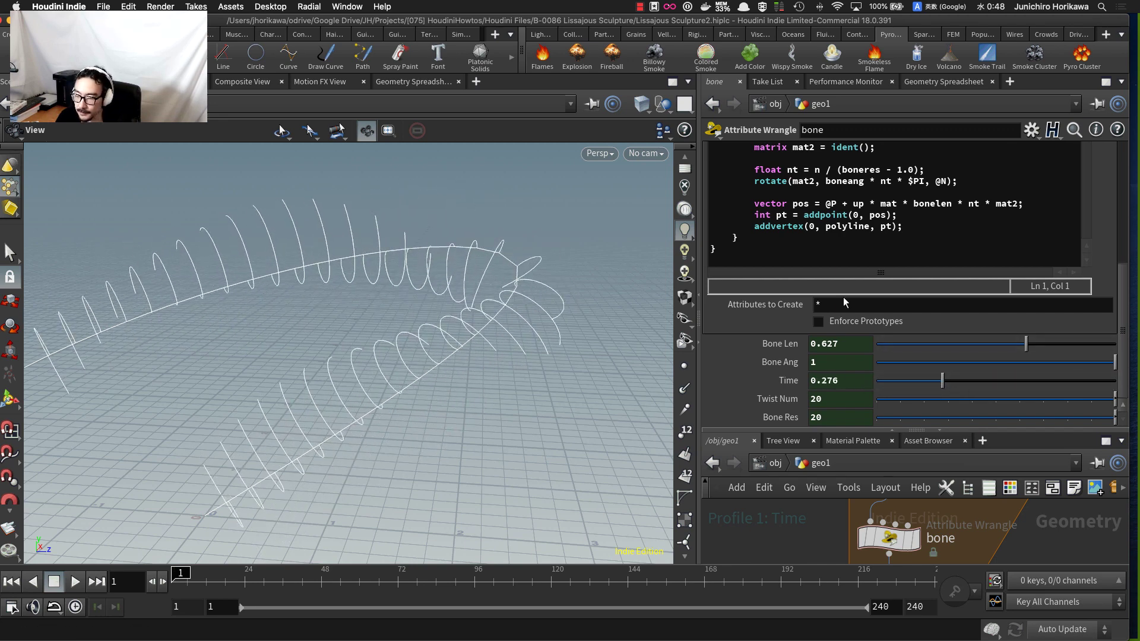
drag(498, 324, 523, 357)
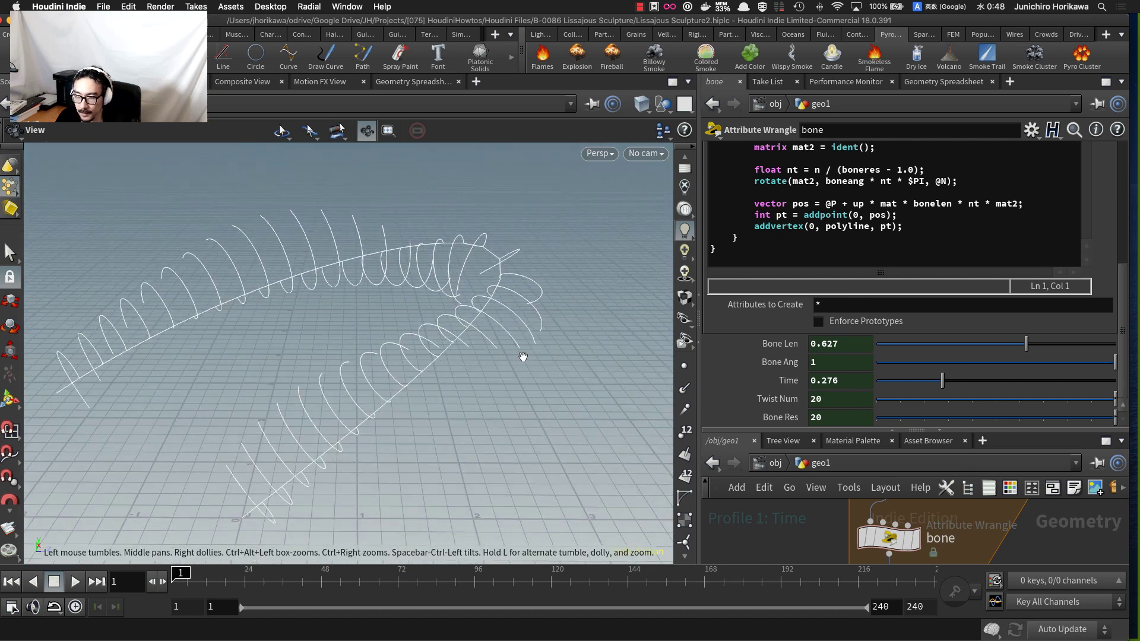
- Open the bone wrangle's snippet in the enlarged code editor and bring the end of the for loop into view
click(885, 234)
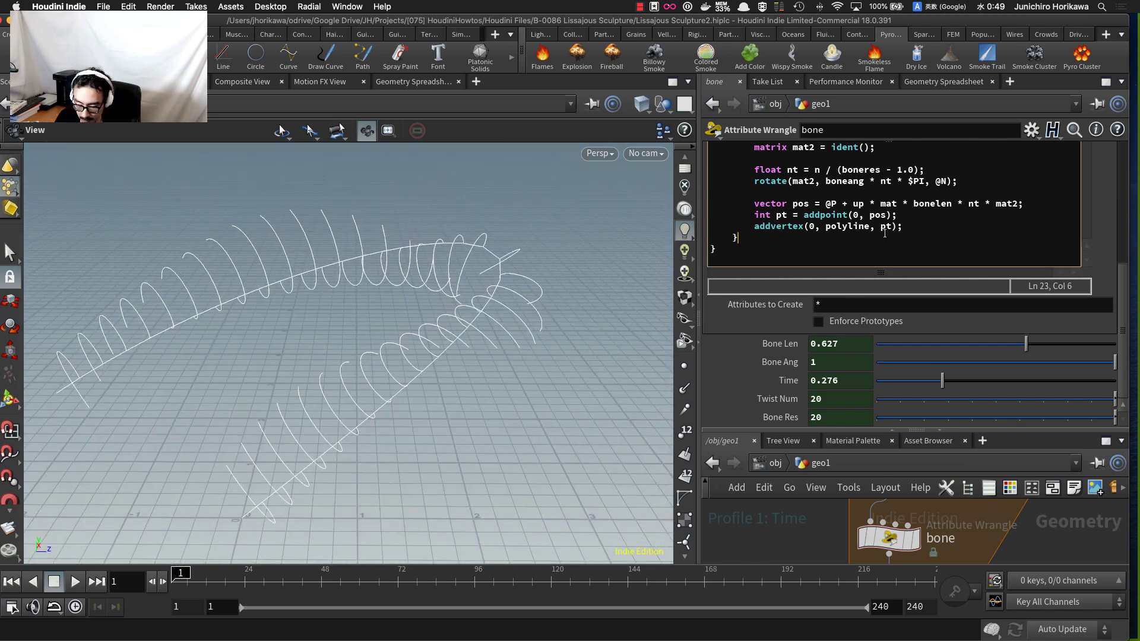
key(alt+e)
scroll(804, 243, down, 2)
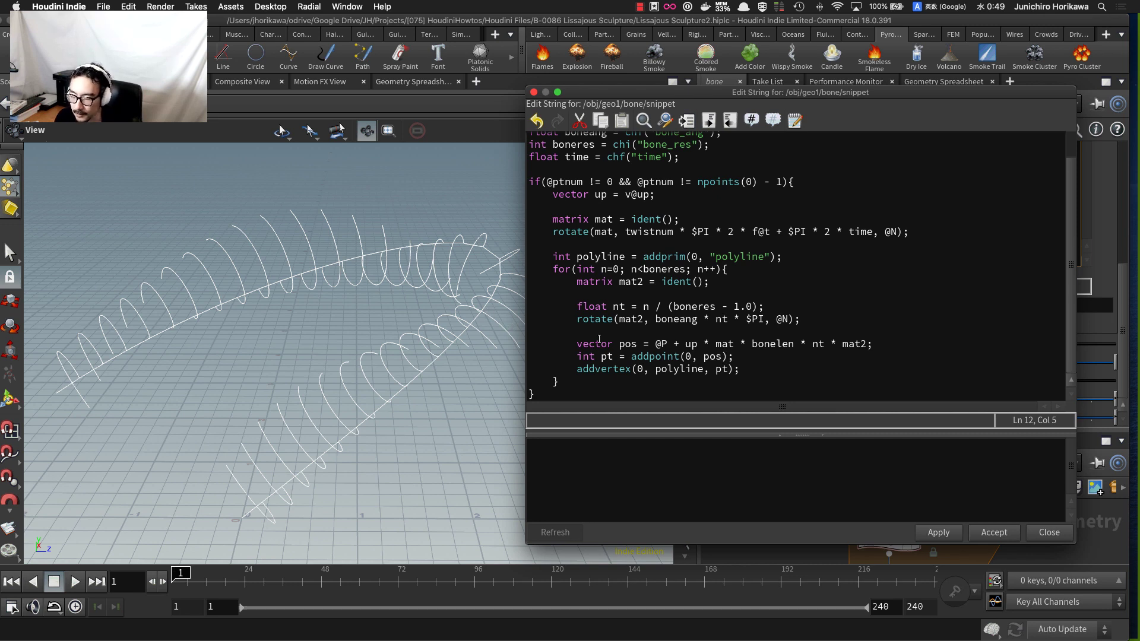
- Add setpointattrib(0, "pscale", pt, 1.0 - npt); on a new line after addvertex inside the for loop
click(772, 371)
key(Return)
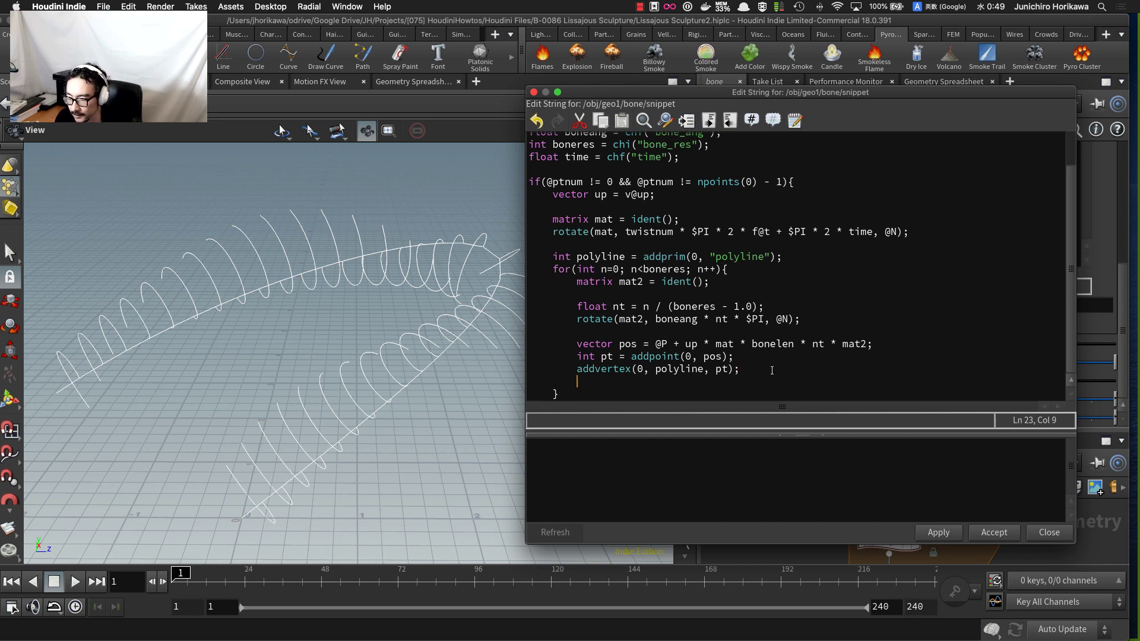
text(setpoin)
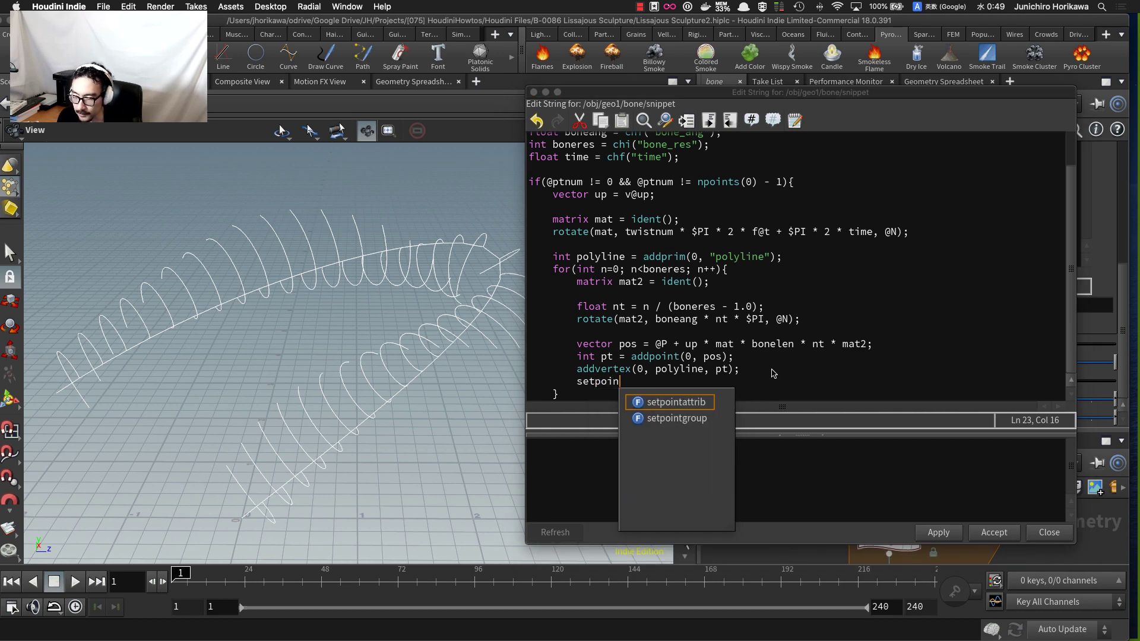
text(t)
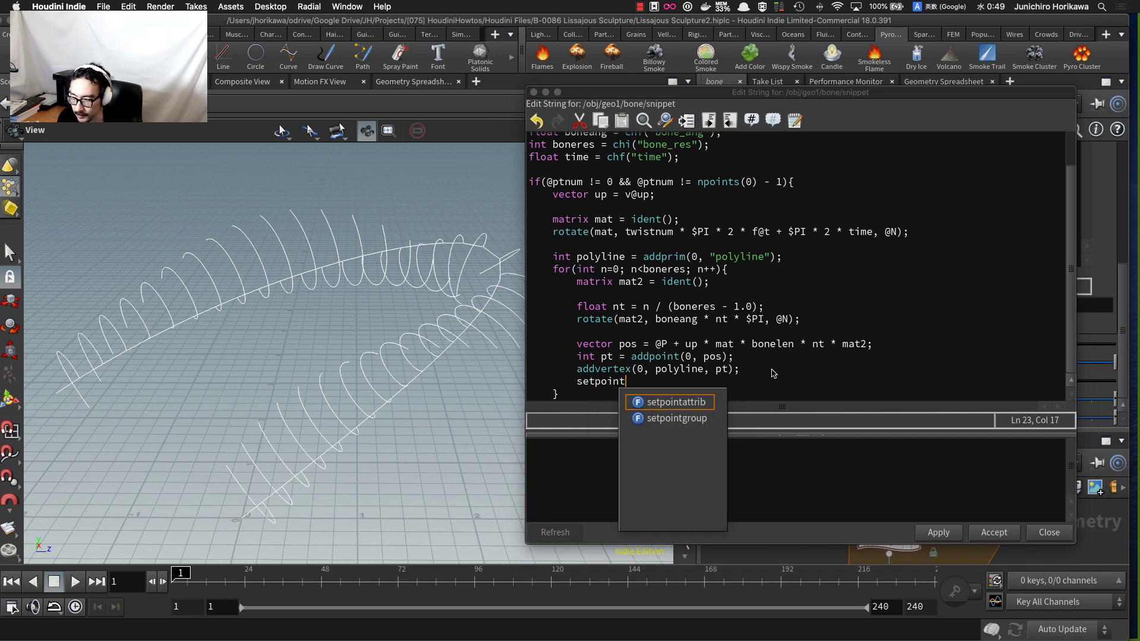
text(attrib(0, )
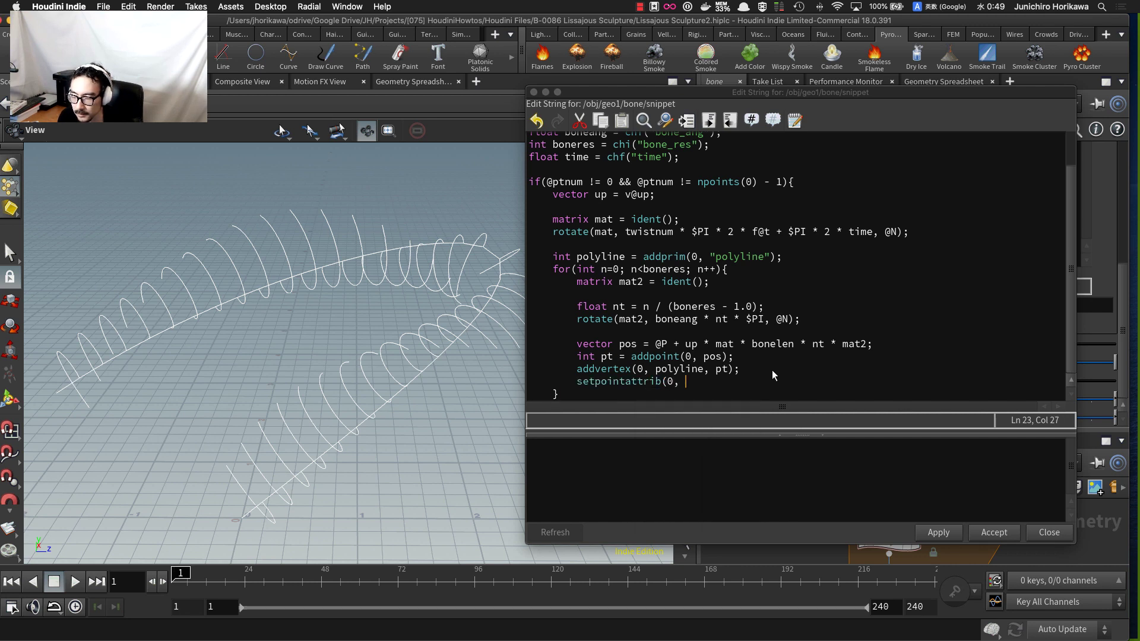
text("pscale)
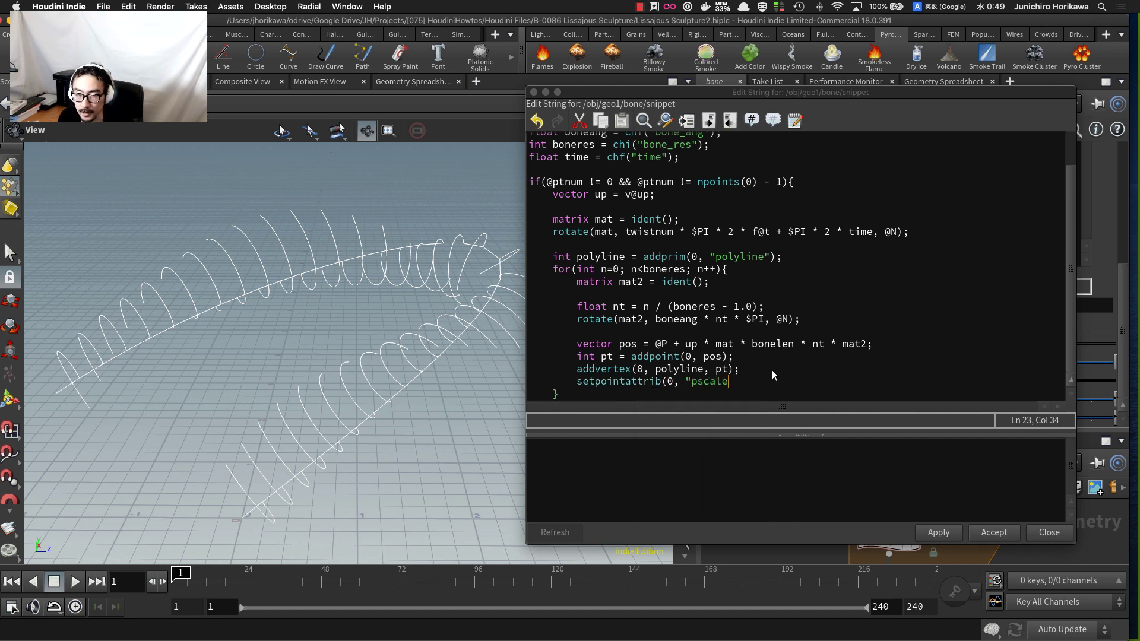
text(", )
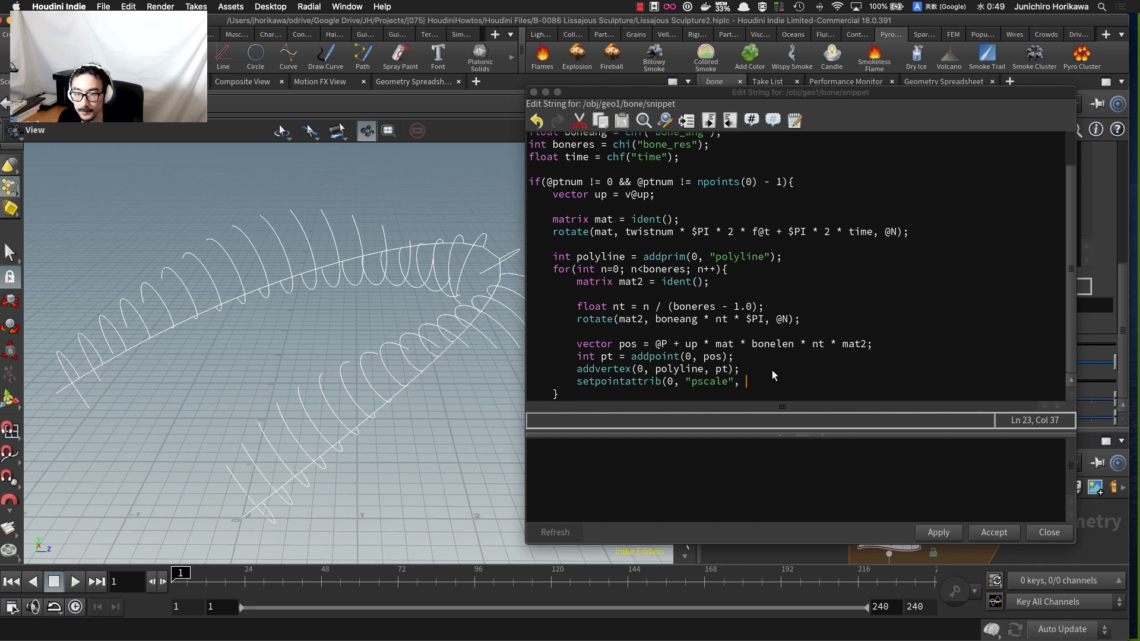
text(pt,)
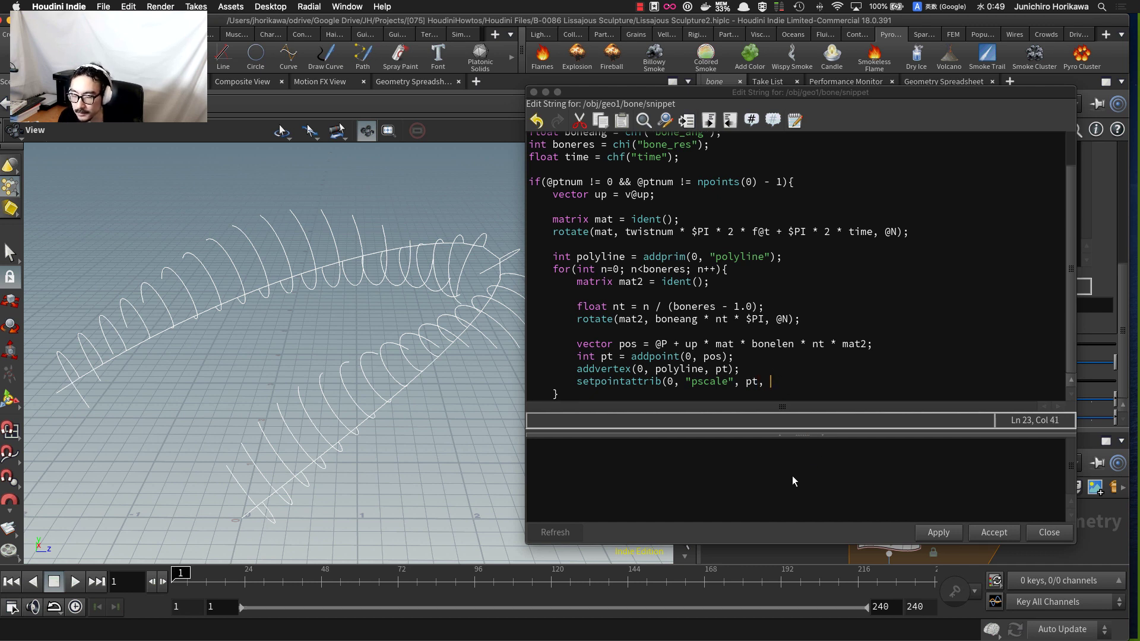
text( 1.0 )
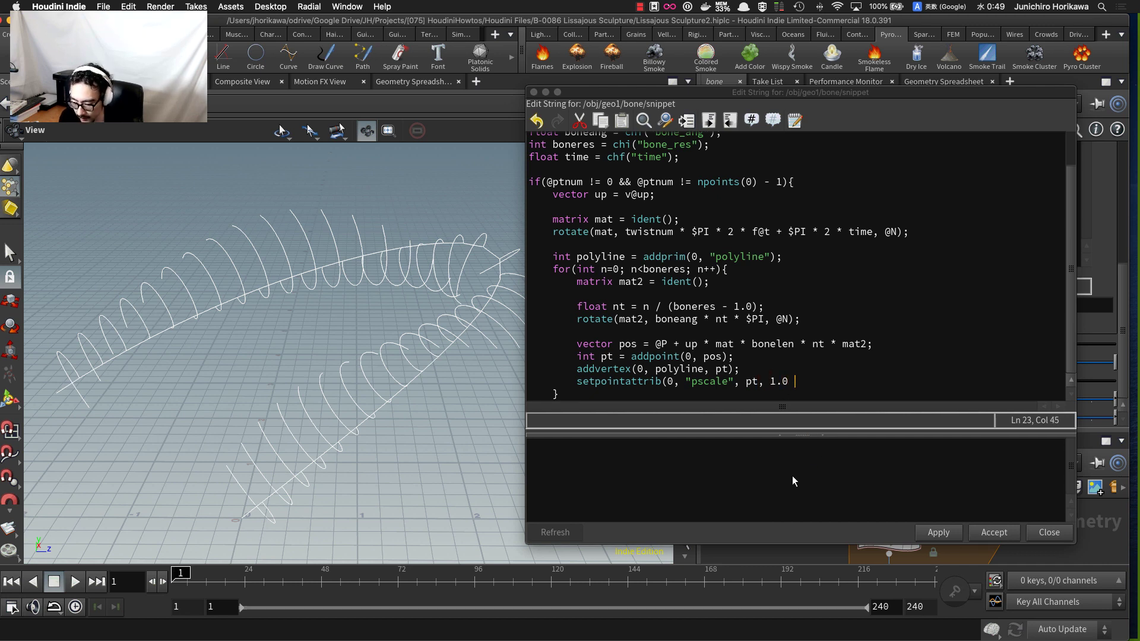
text(- n)
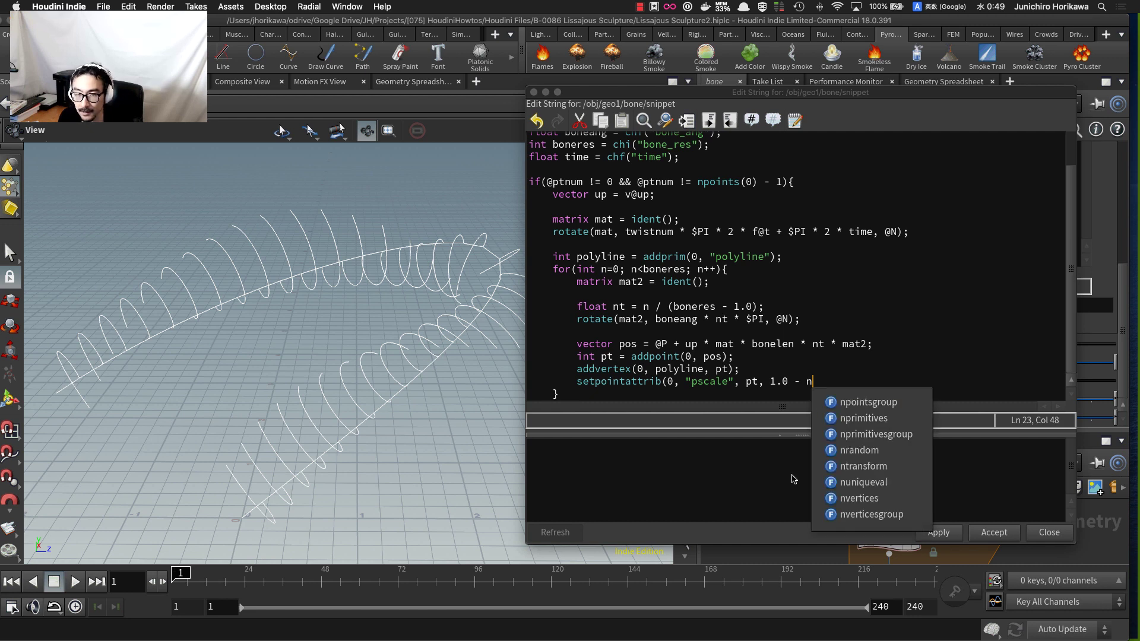
text(pt);)
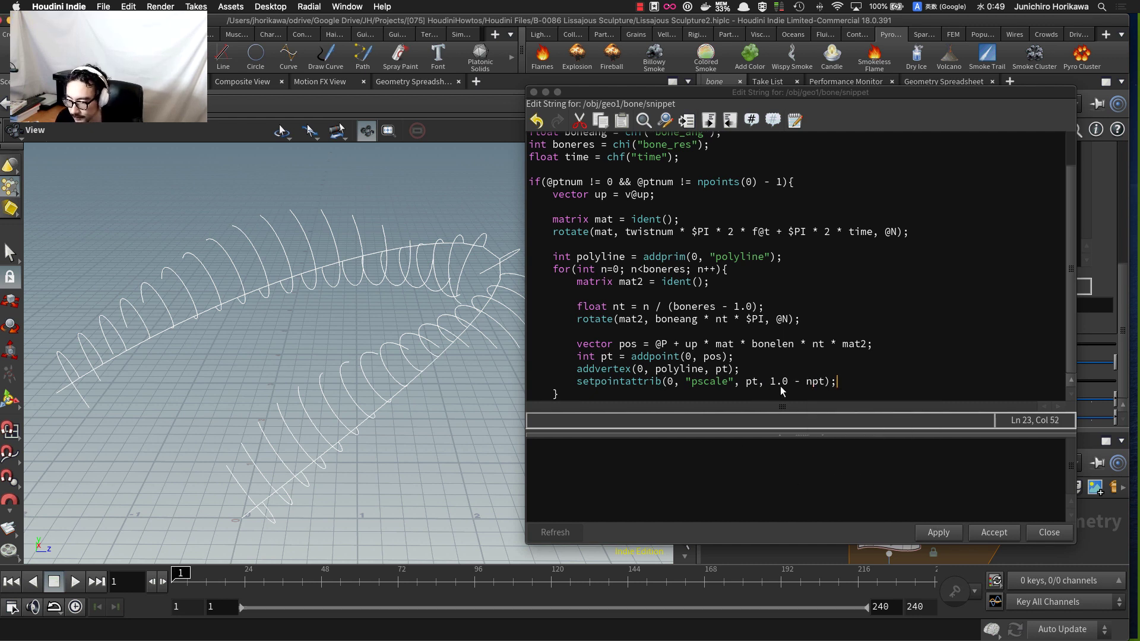
- Review the 1.0 - npt pscale expression against the bone lines in the viewport
drag(771, 383, 825, 382)
click(840, 383)
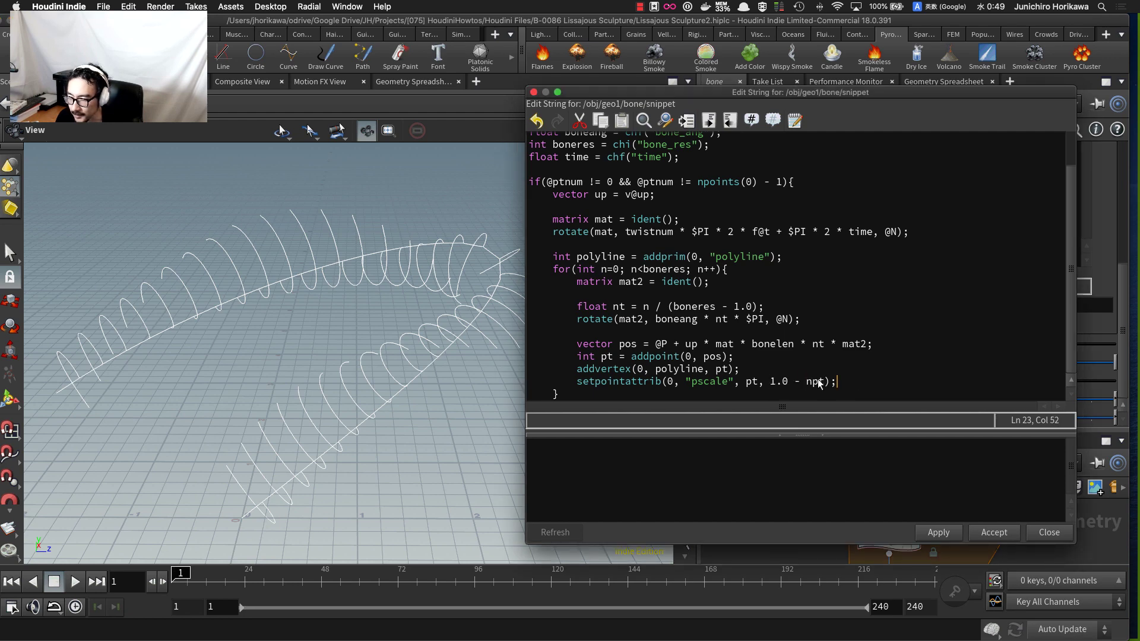
scroll(430, 366, up, 5)
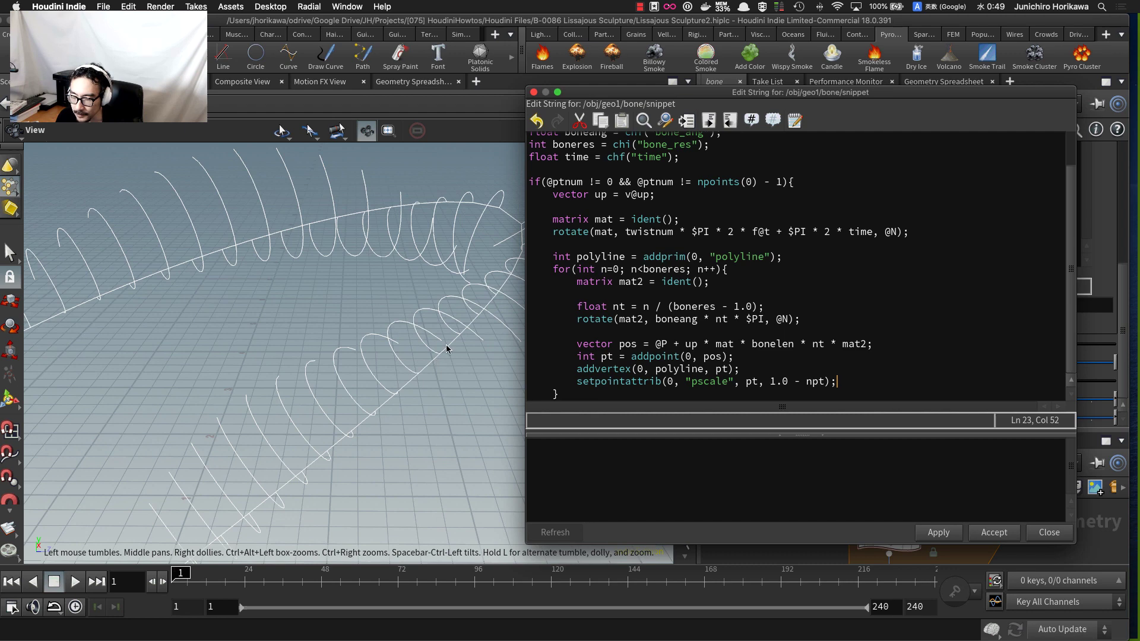
scroll(418, 359, down, 3)
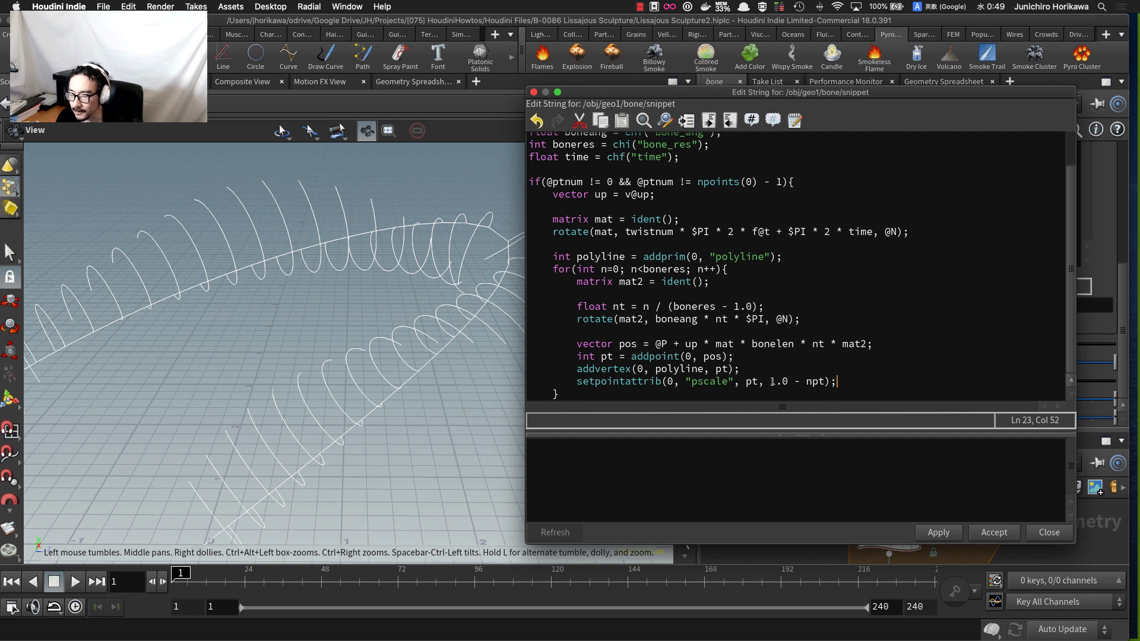
drag(770, 382, 787, 382)
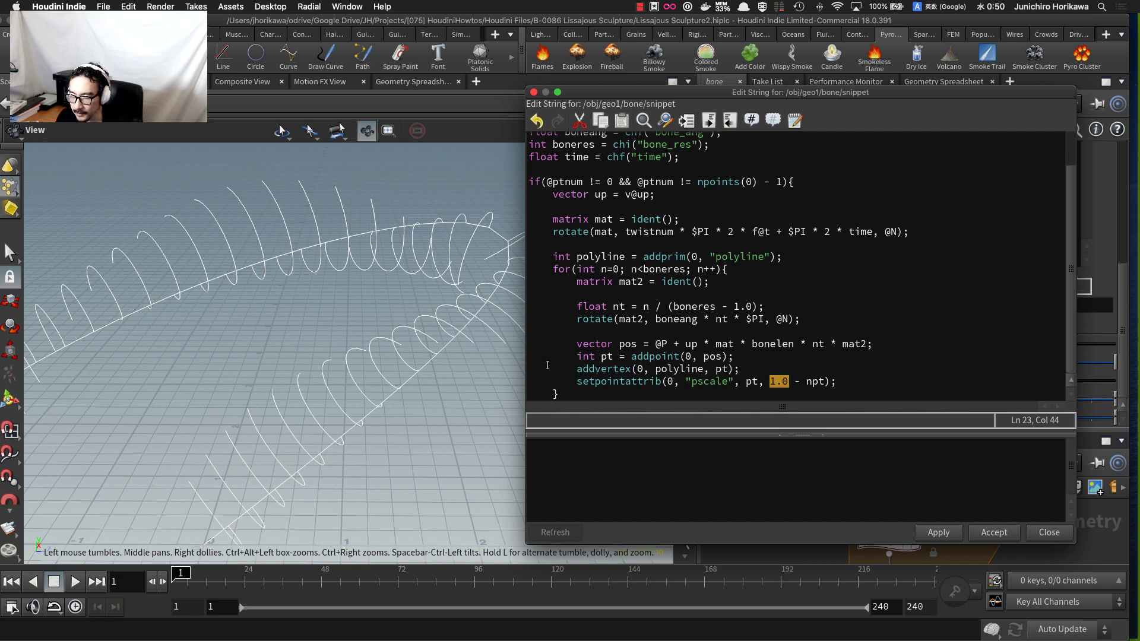
click(824, 382)
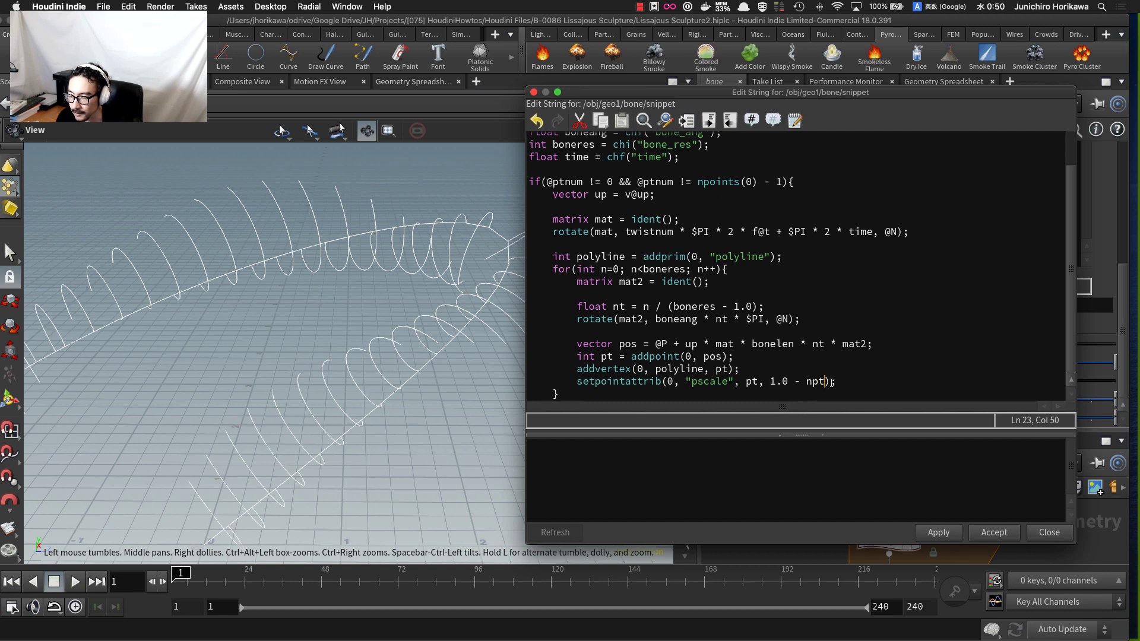
click(856, 381)
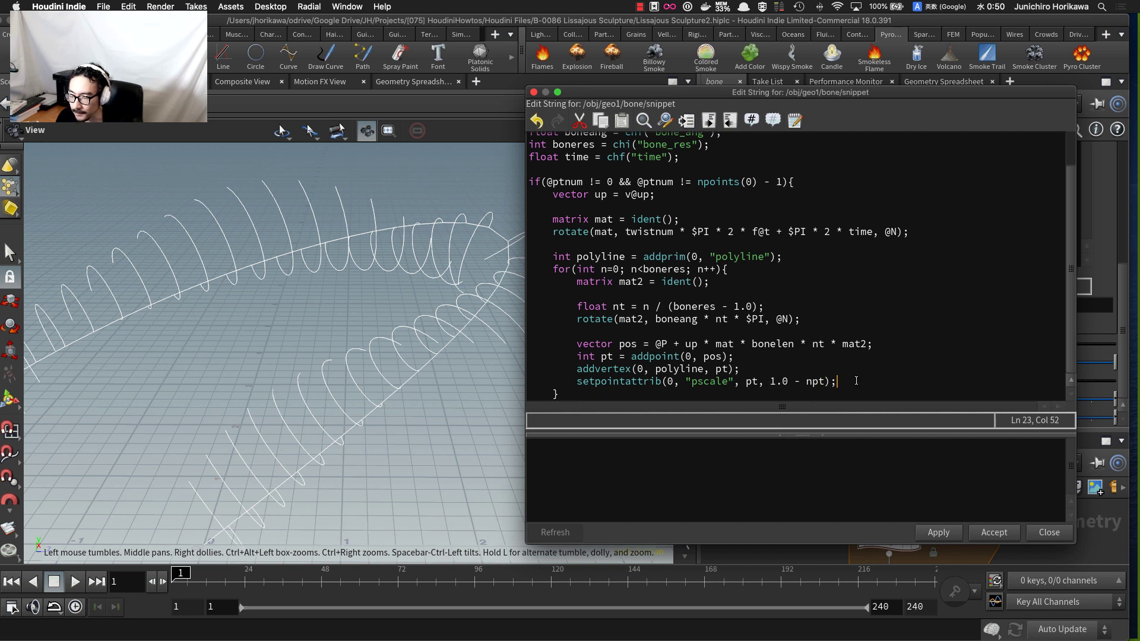
- Add the line f@pscale = 1.0; after the for loop's closing brace, still inside the if block
click(685, 387)
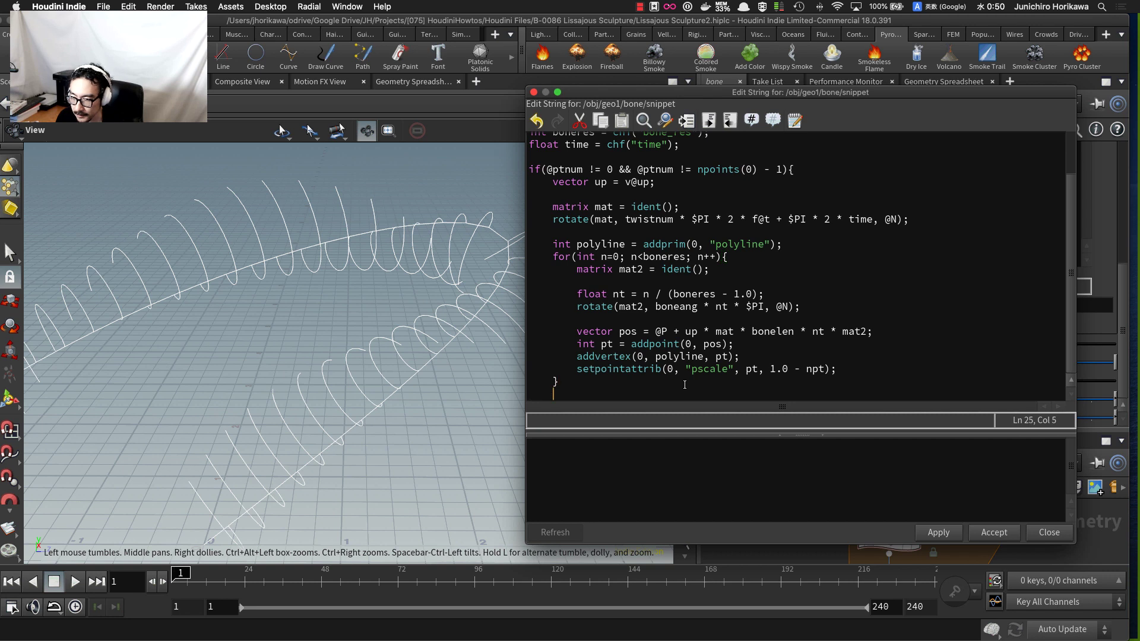
key(Return)
text(@)
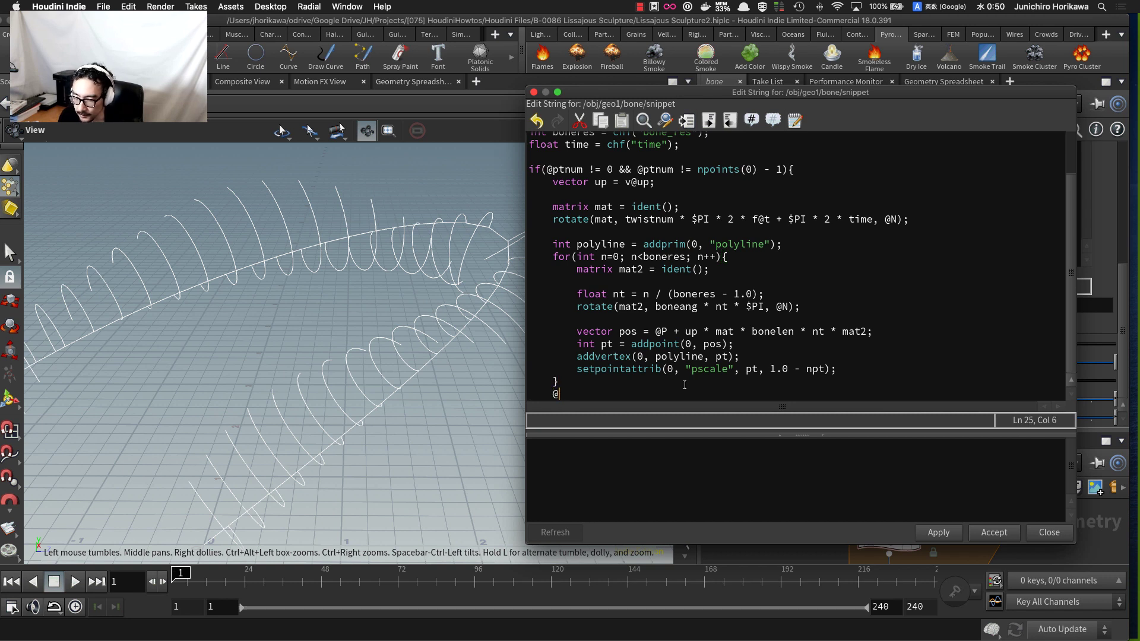
key(BackSpace)
key(BackSpace)
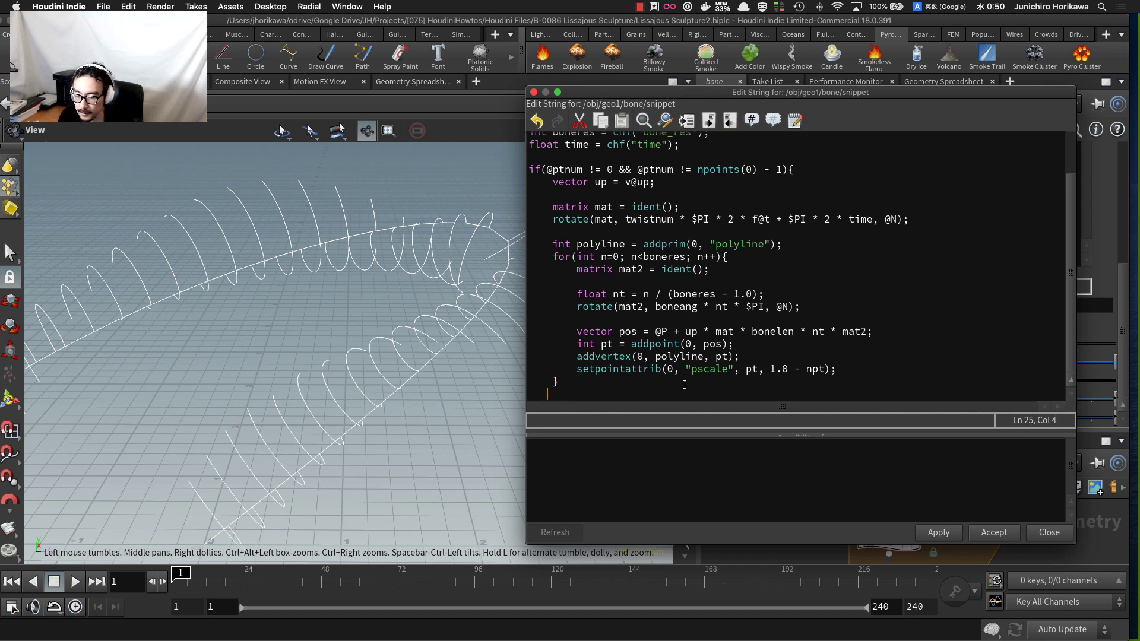
text(f@p)
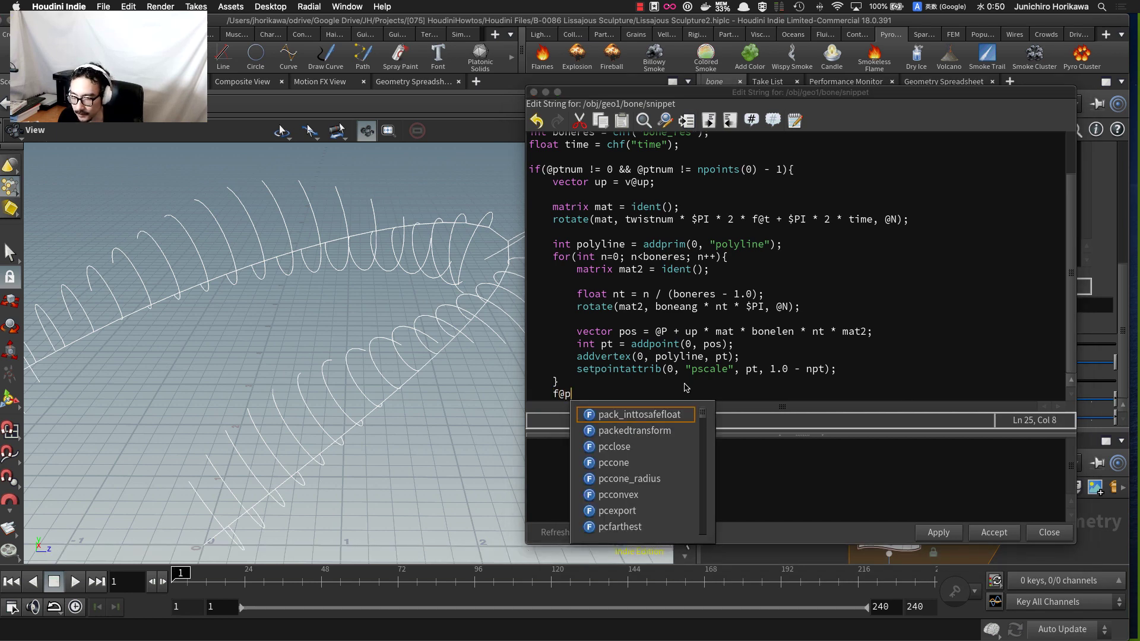
text(scale = )
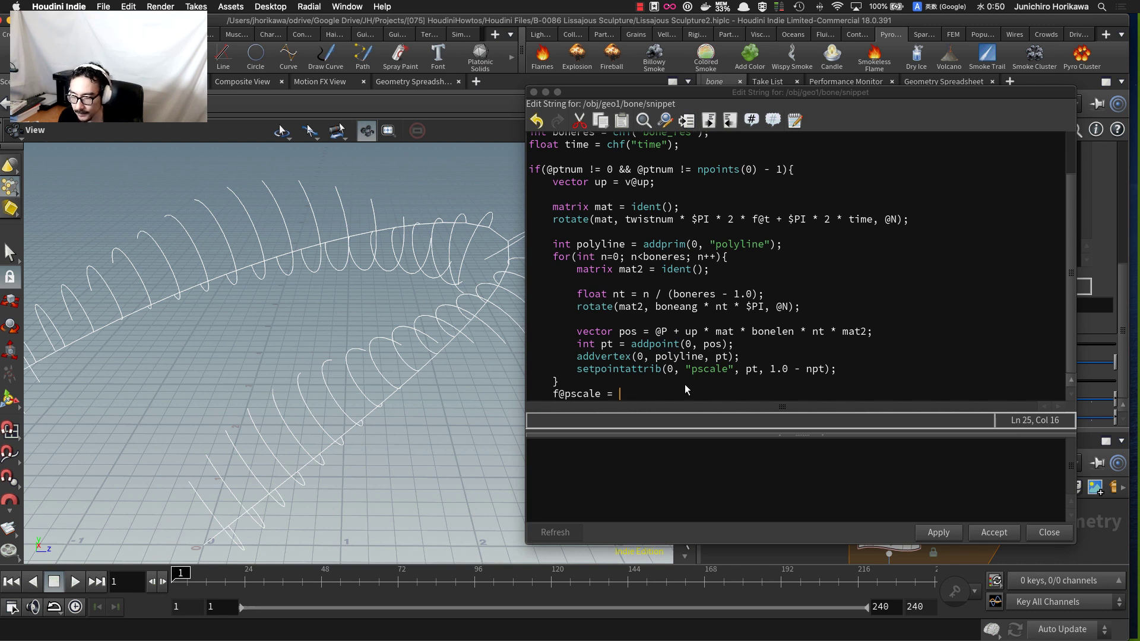
text(1.0f)
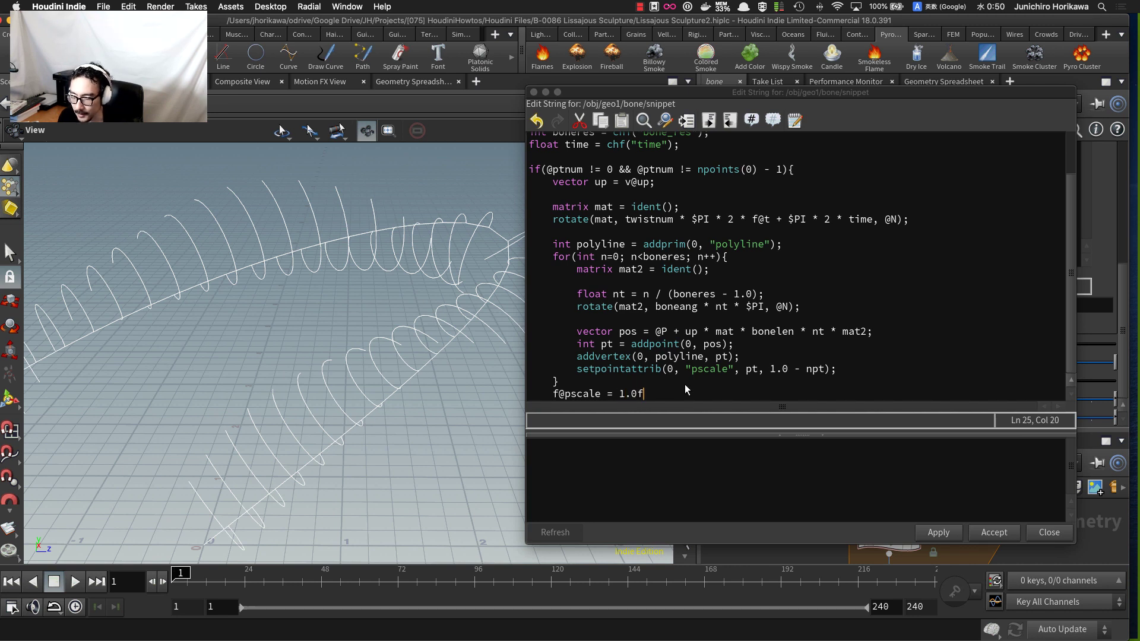
text(;)
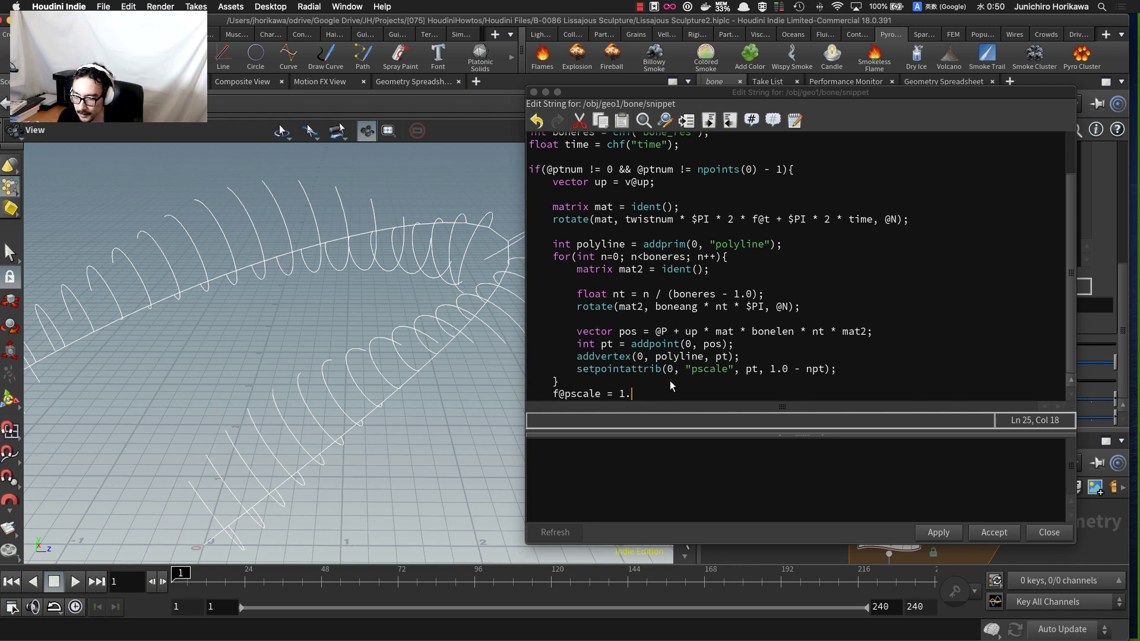
text(0;)
- Move f@pscale = 1.0; below the if block's closing brace and remove the leftover blank line
scroll(665, 337, down, 1)
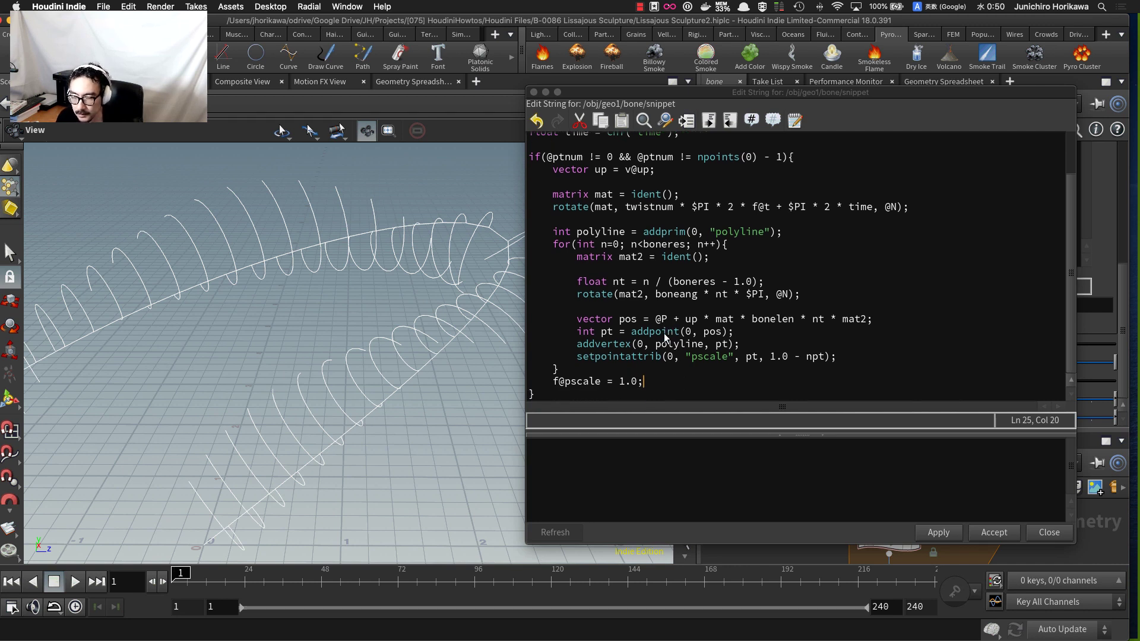
drag(672, 382, 555, 383)
key(super+x)
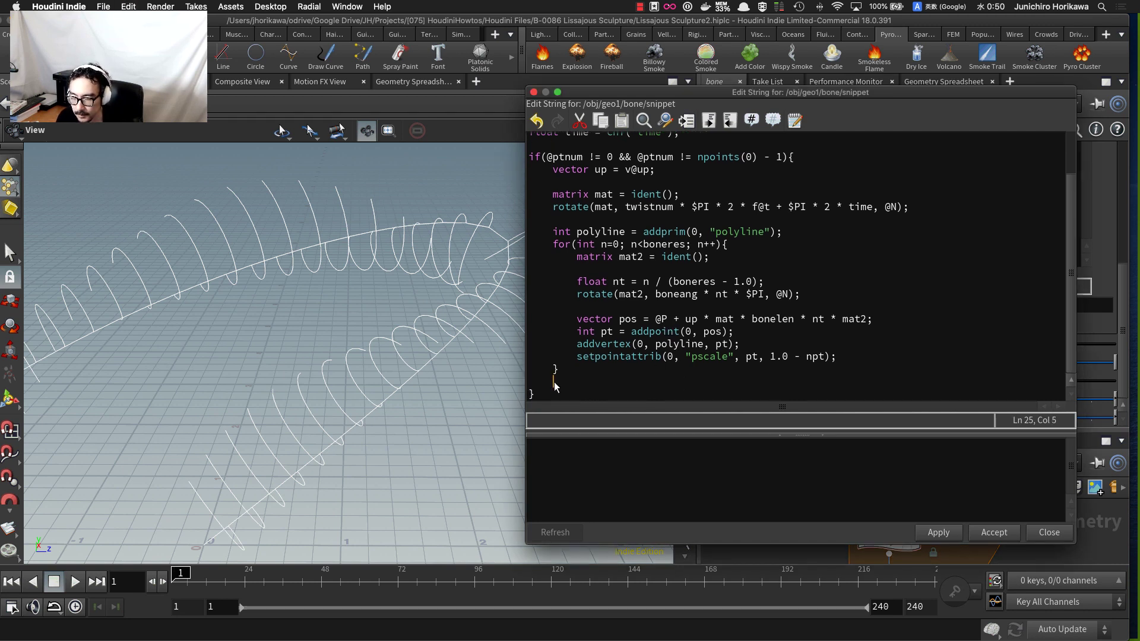
key(Return)
key(super+v)
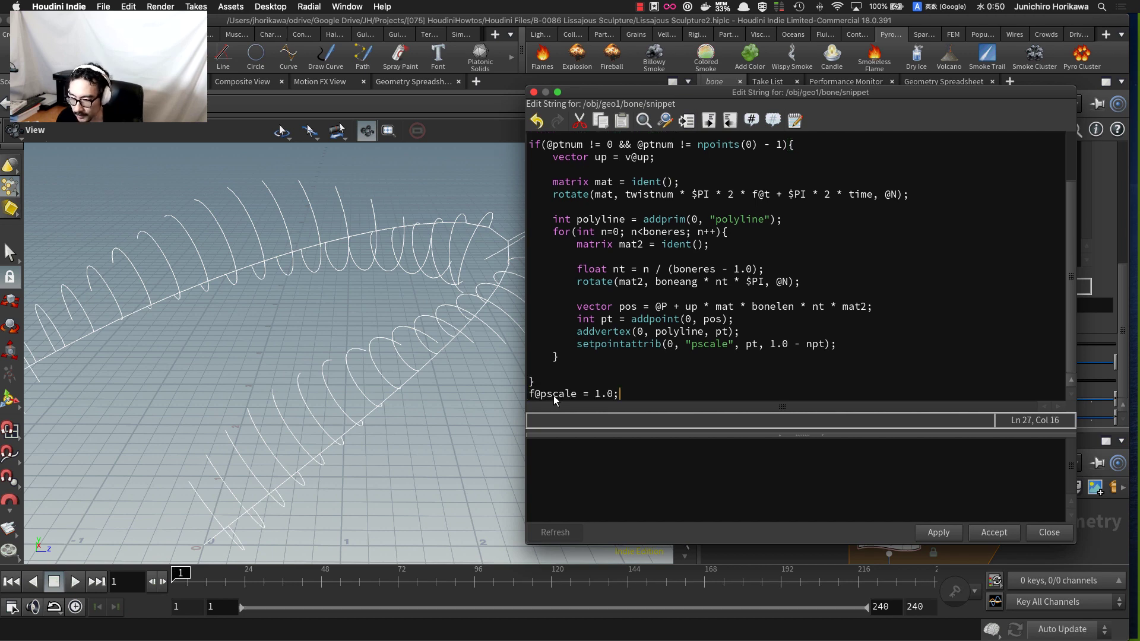
drag(565, 373, 510, 378)
key(BackSpace)
key(BackSpace)
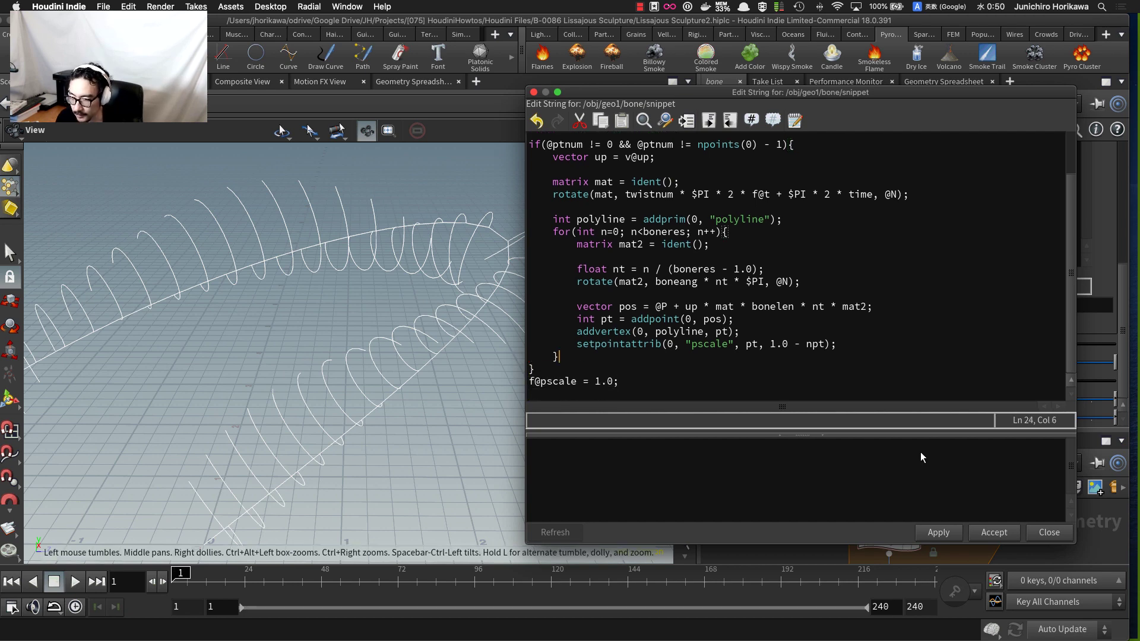
- Apply the snippet, correct npt to nt in the setpointattrib call, and apply and accept the code again
click(939, 533)
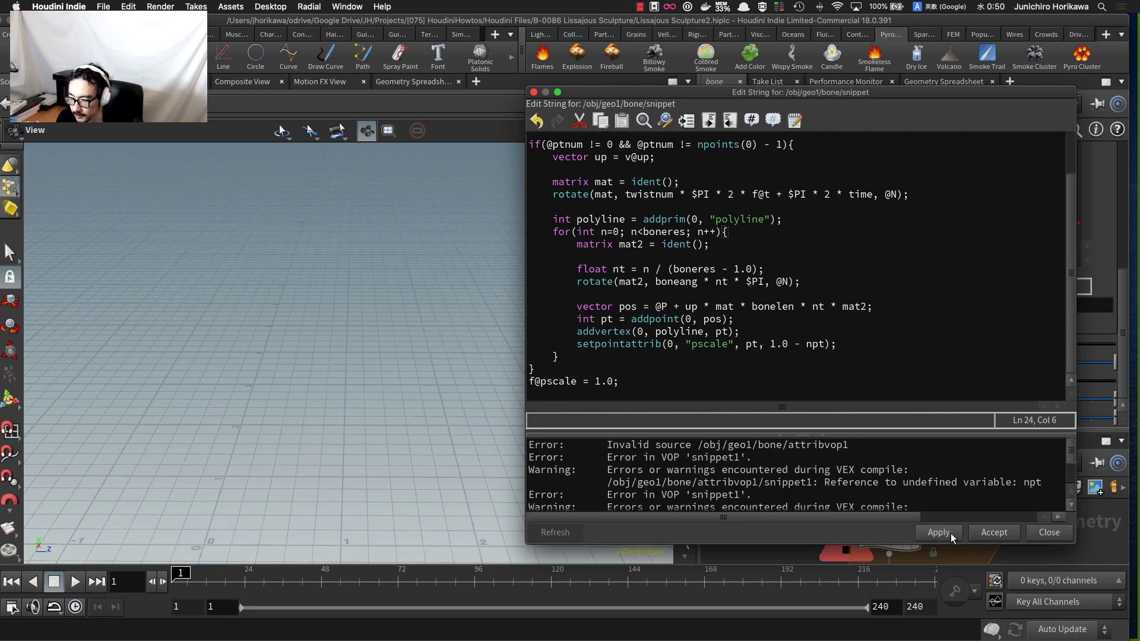
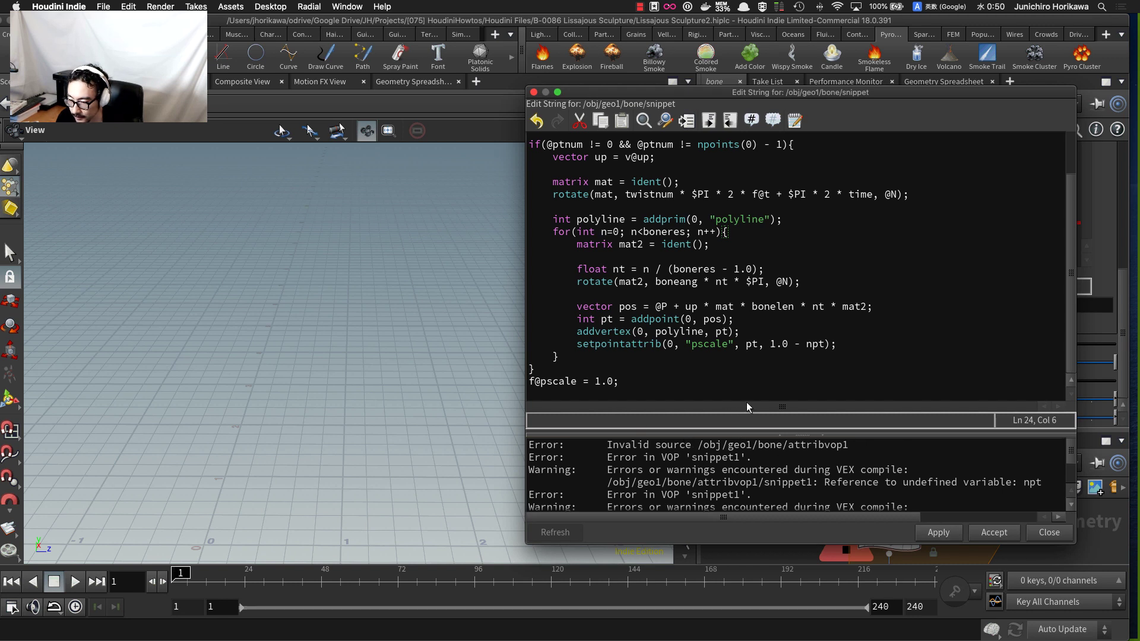
double_click(814, 345)
text(nt)
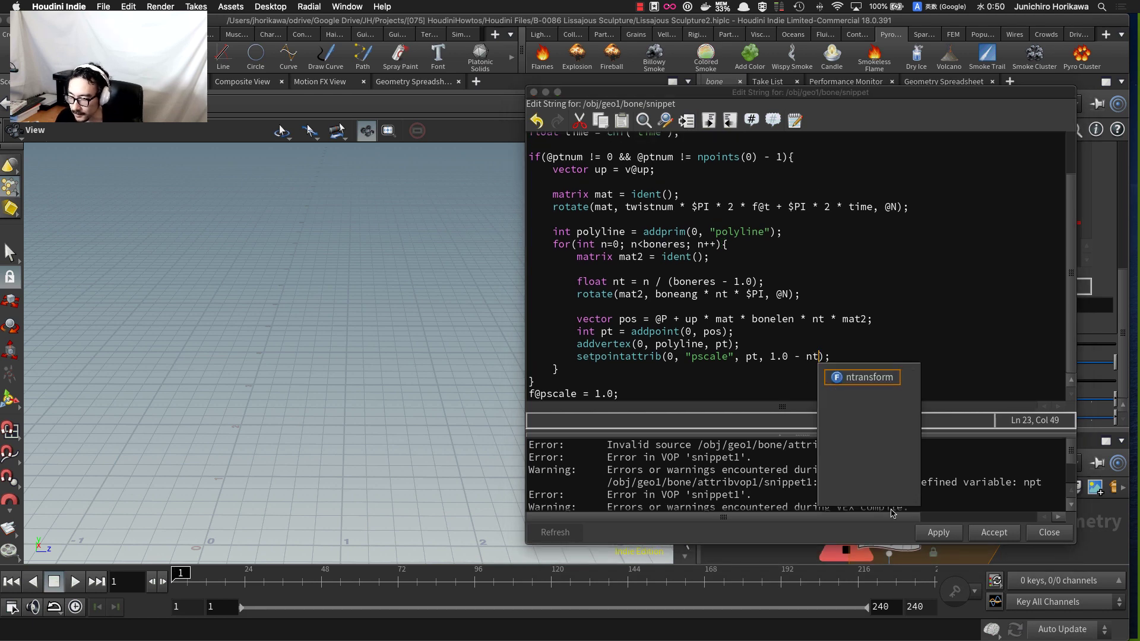
click(937, 532)
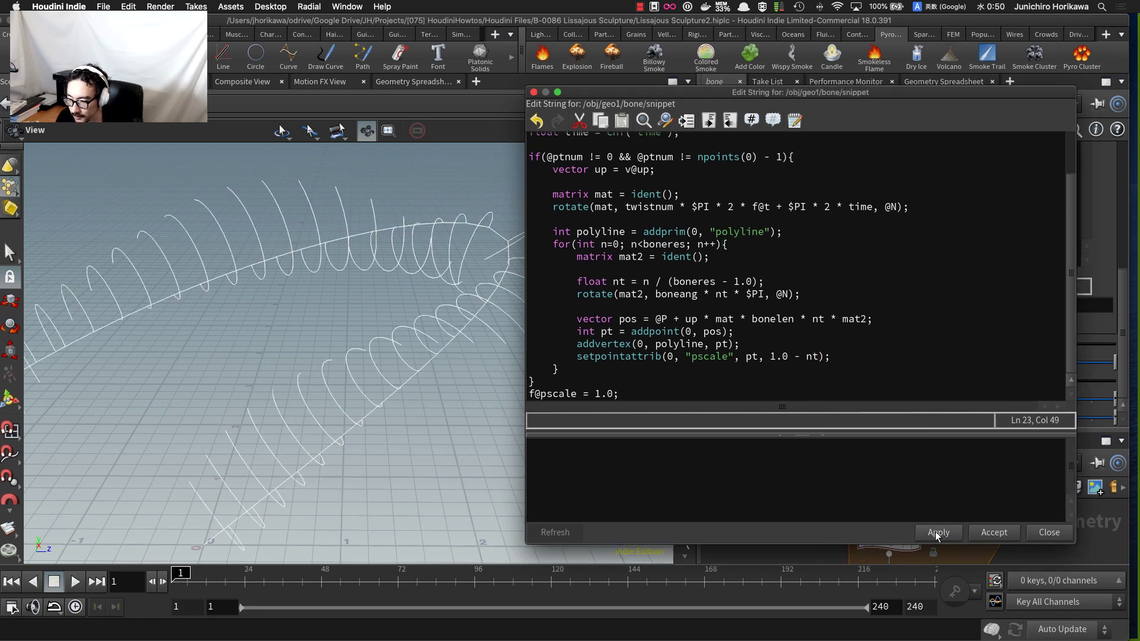
click(994, 532)
- Examine the bone node's point pscale values in the geometry spreadsheet, sorting them in ascending and descending order
scroll(919, 523, down, 3)
middle_drag(935, 545, 924, 505)
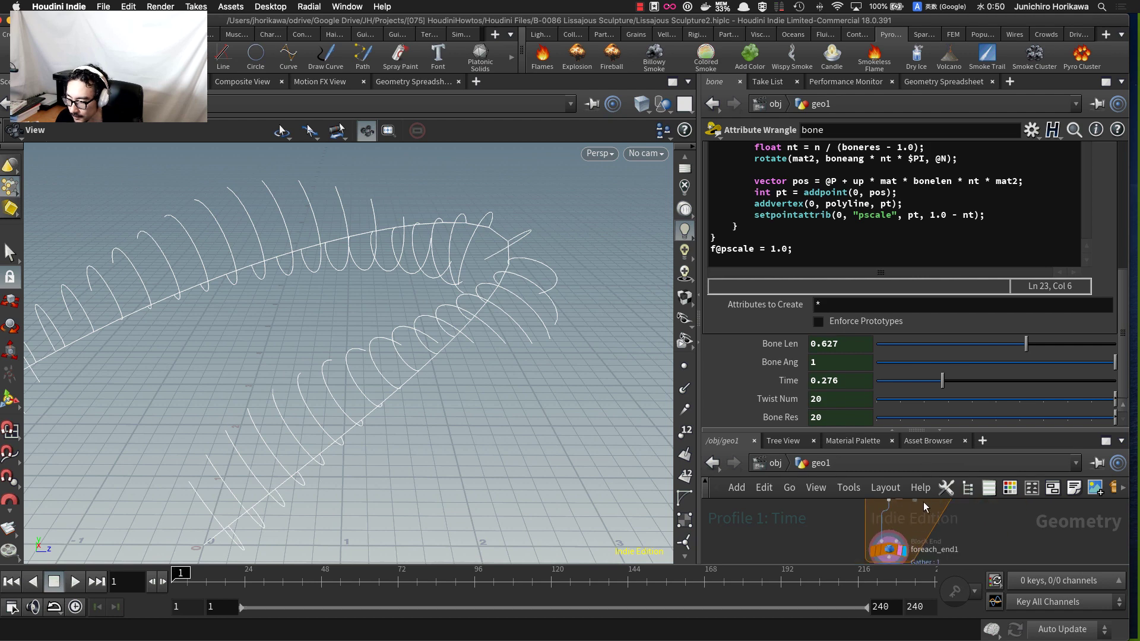
click(932, 82)
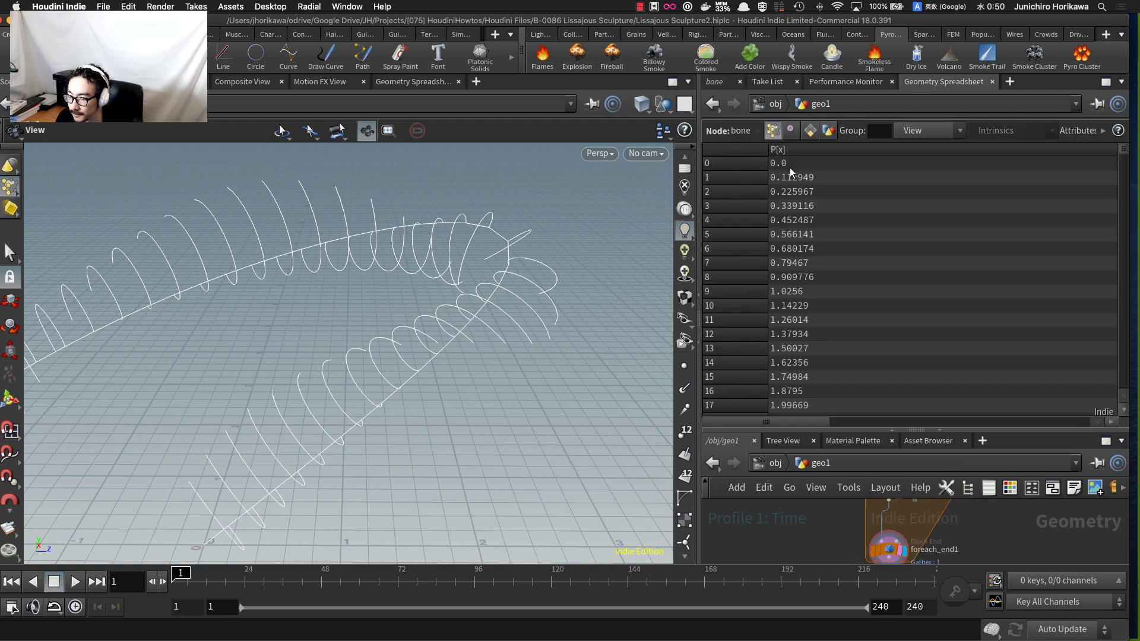
drag(816, 425, 882, 425)
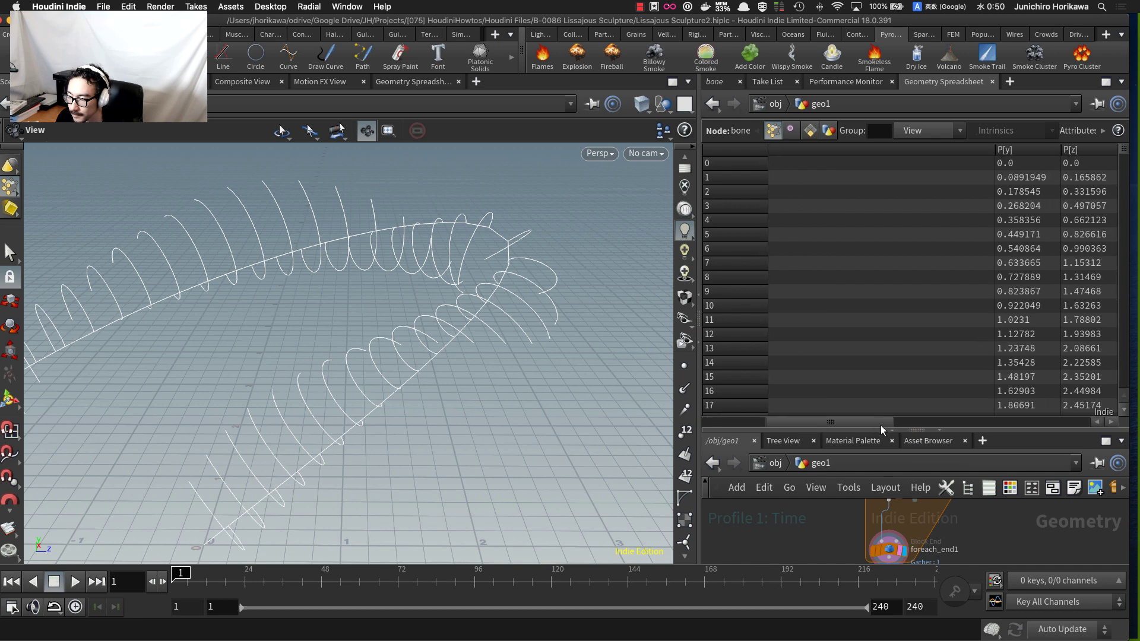
drag(994, 147, 662, 158)
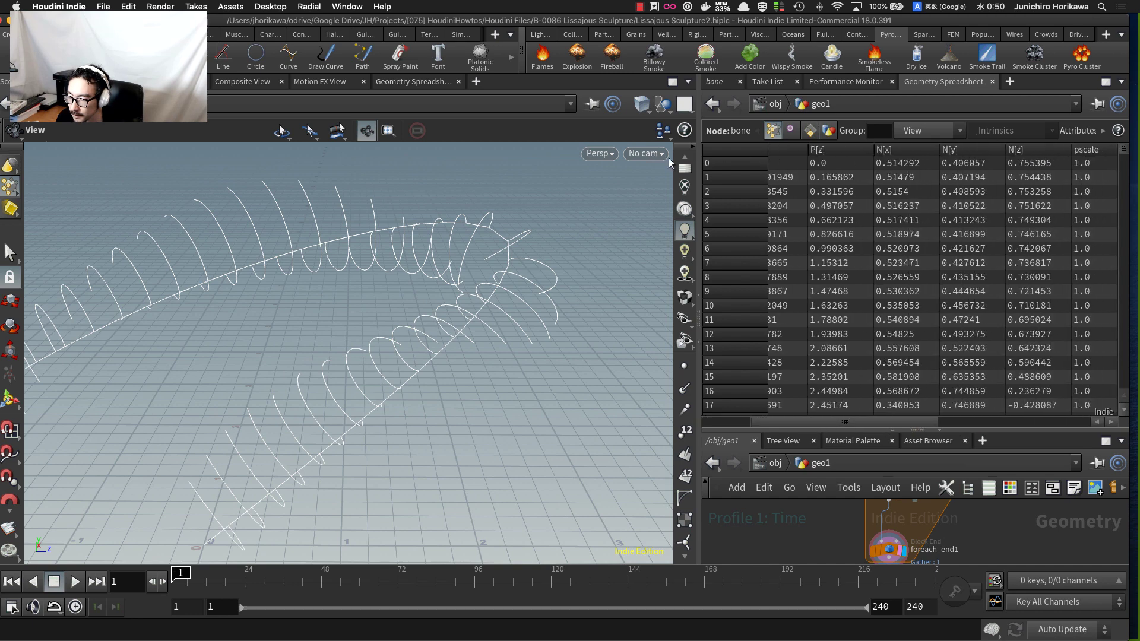
drag(880, 422, 965, 424)
click(967, 152)
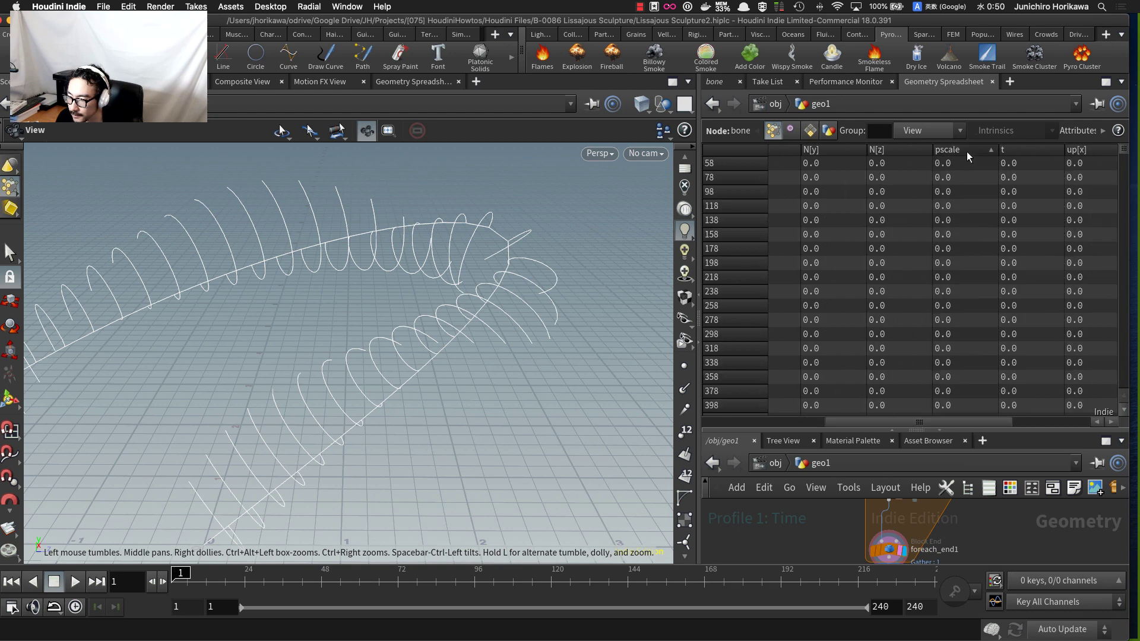
mouse_move(1122, 152)
mouse_down()
mouse_move(1122, 245)
mouse_move(1113, 147)
mouse_up()
click(978, 152)
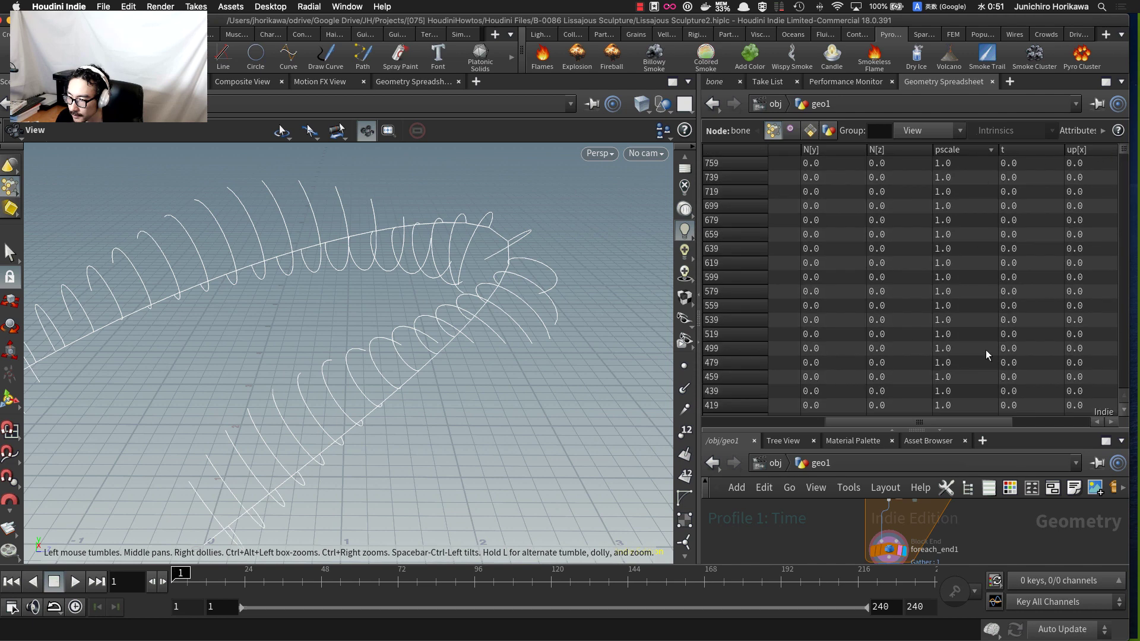
drag(956, 426, 808, 333)
- Disable Single Pass on the foreach_end1 node so every curve pair is processed
middle_drag(822, 478, 752, 469)
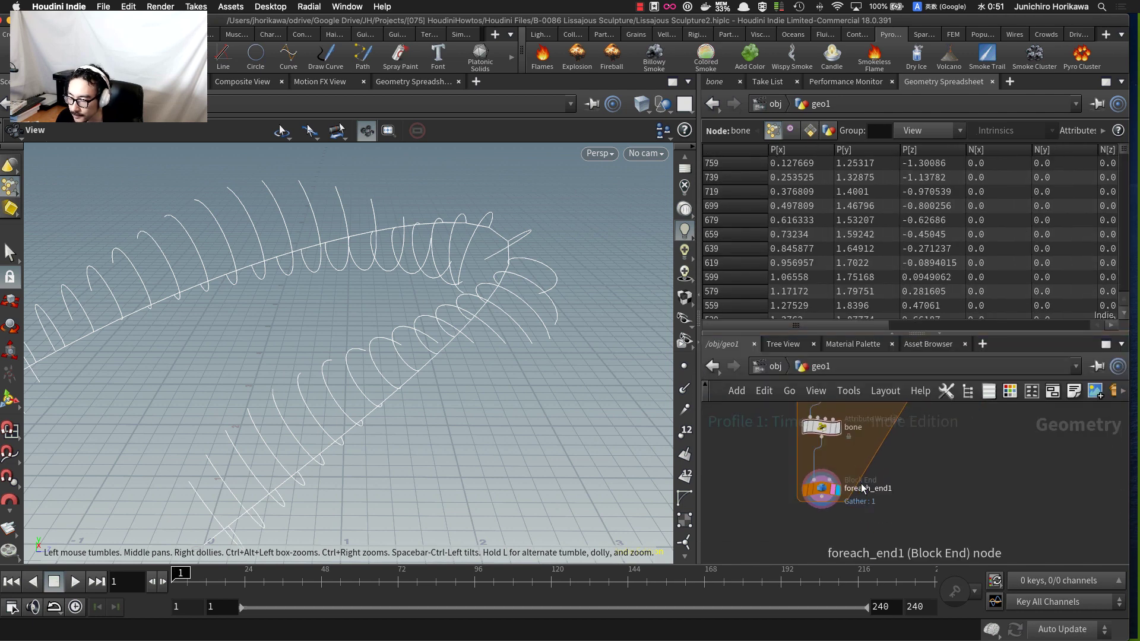
click(822, 490)
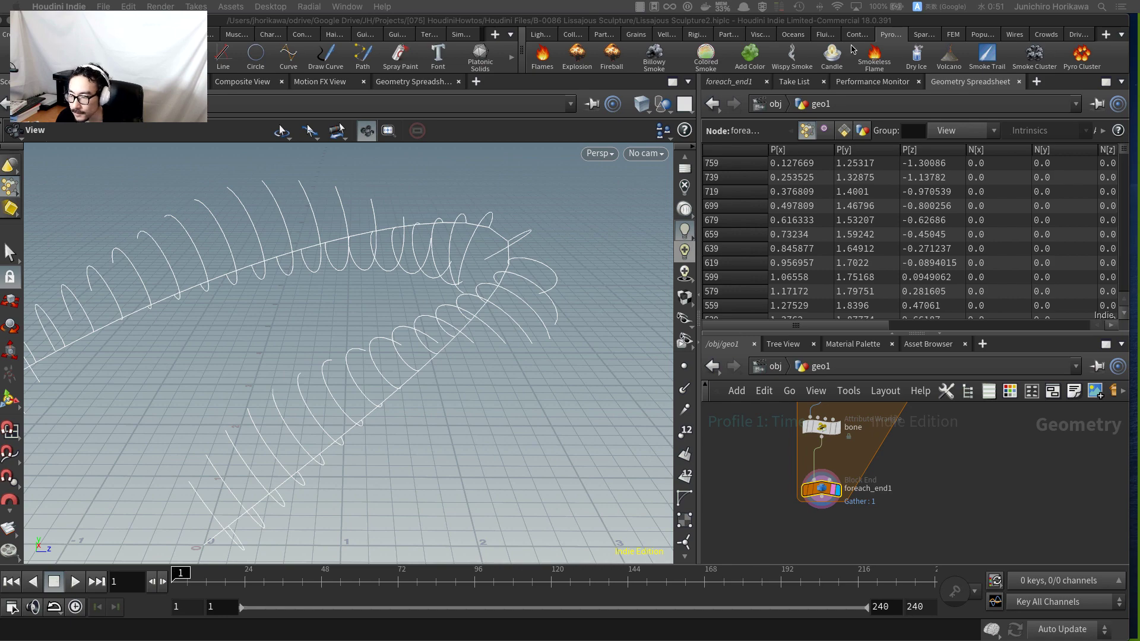
click(729, 87)
click(730, 87)
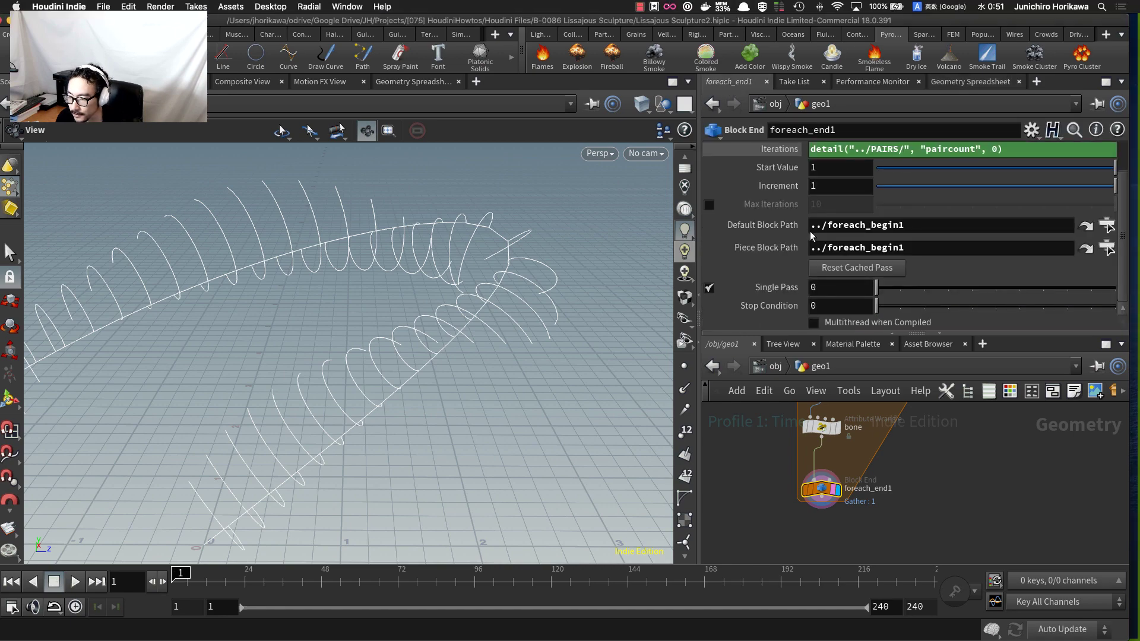
click(708, 289)
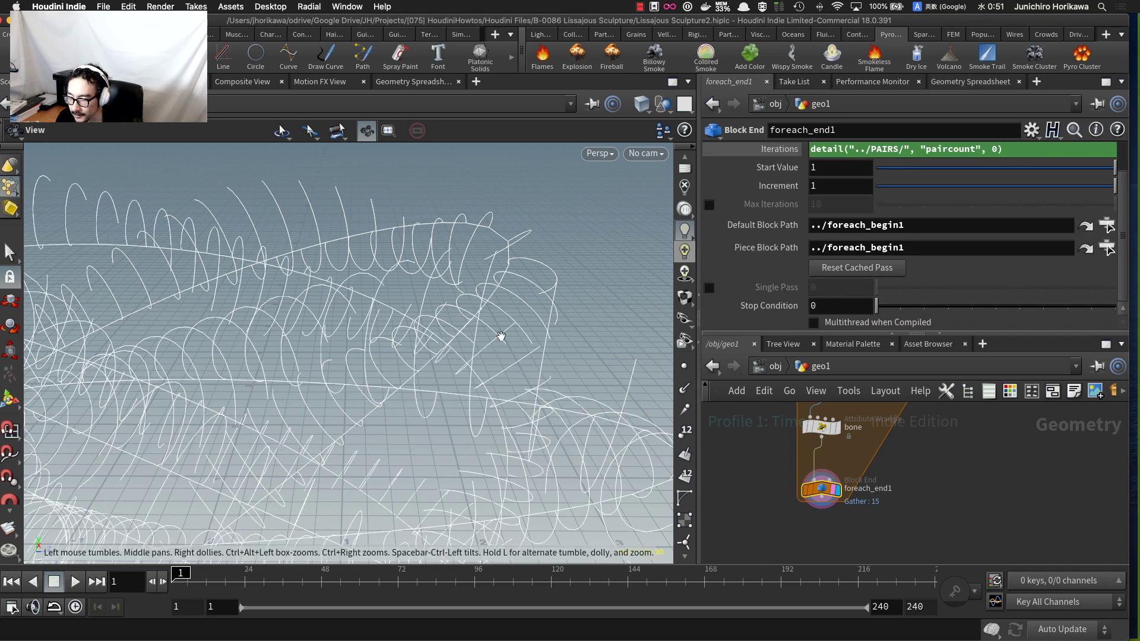
scroll(499, 337, down, 6)
mouse_move(499, 340)
mouse_down()
mouse_move(559, 311)
mouse_move(470, 311)
mouse_move(422, 333)
mouse_move(374, 384)
mouse_up()
scroll(793, 495, down, 6)
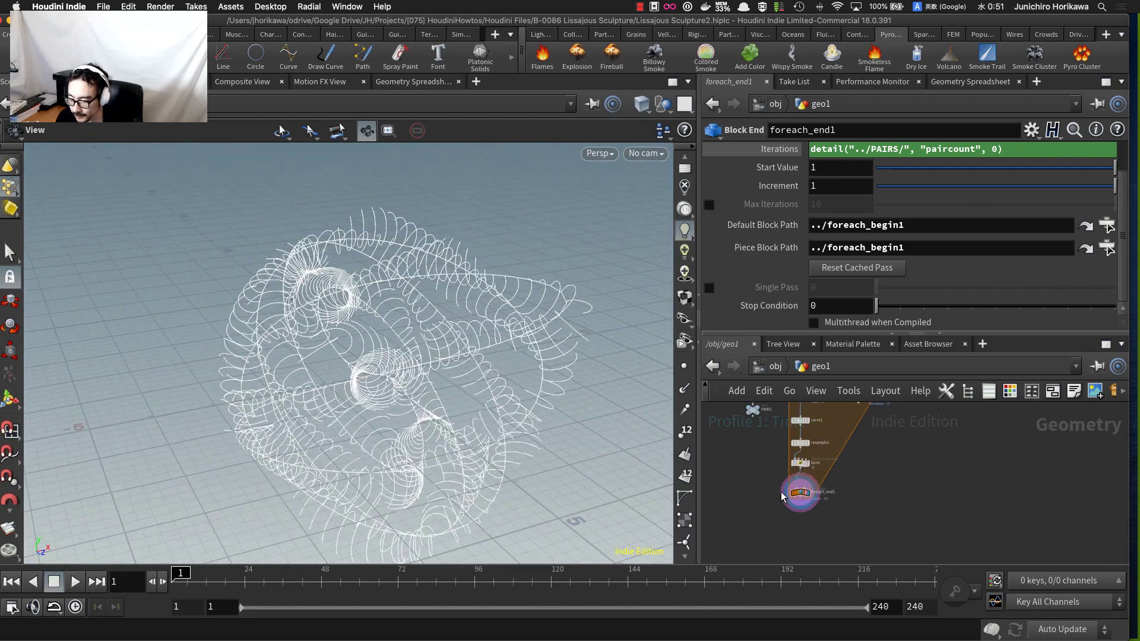
- Set the CONTROLLER null's Time parameter to the expression $FF / $FEND
middle_drag(791, 502, 817, 530)
middle_drag(815, 484, 821, 547)
scroll(802, 491, up, 5)
scroll(807, 481, up, 5)
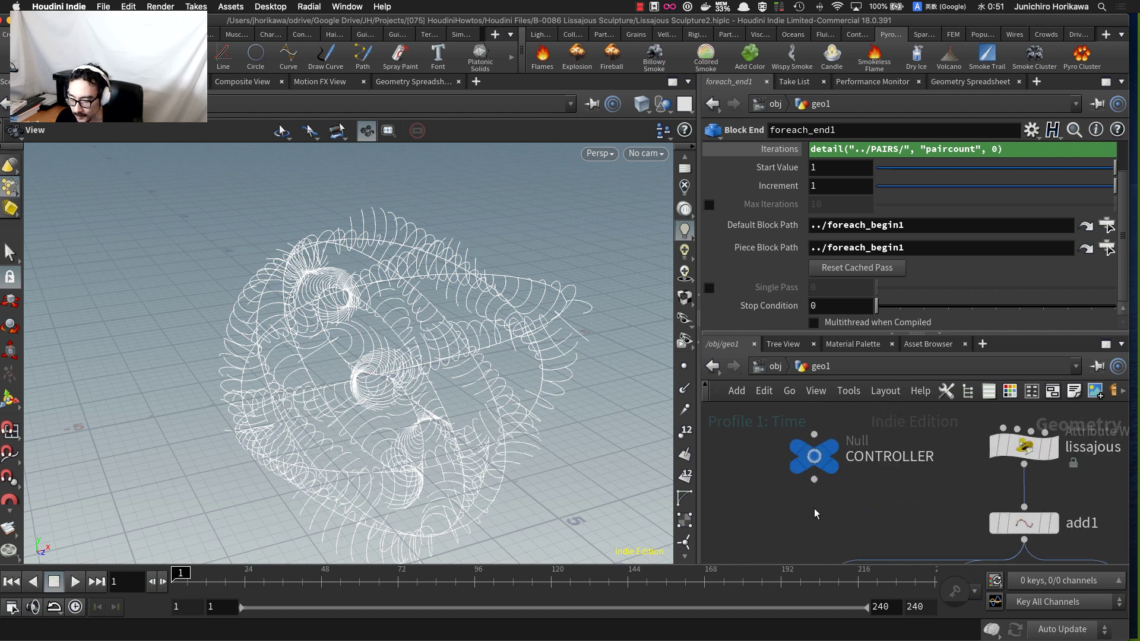
click(818, 456)
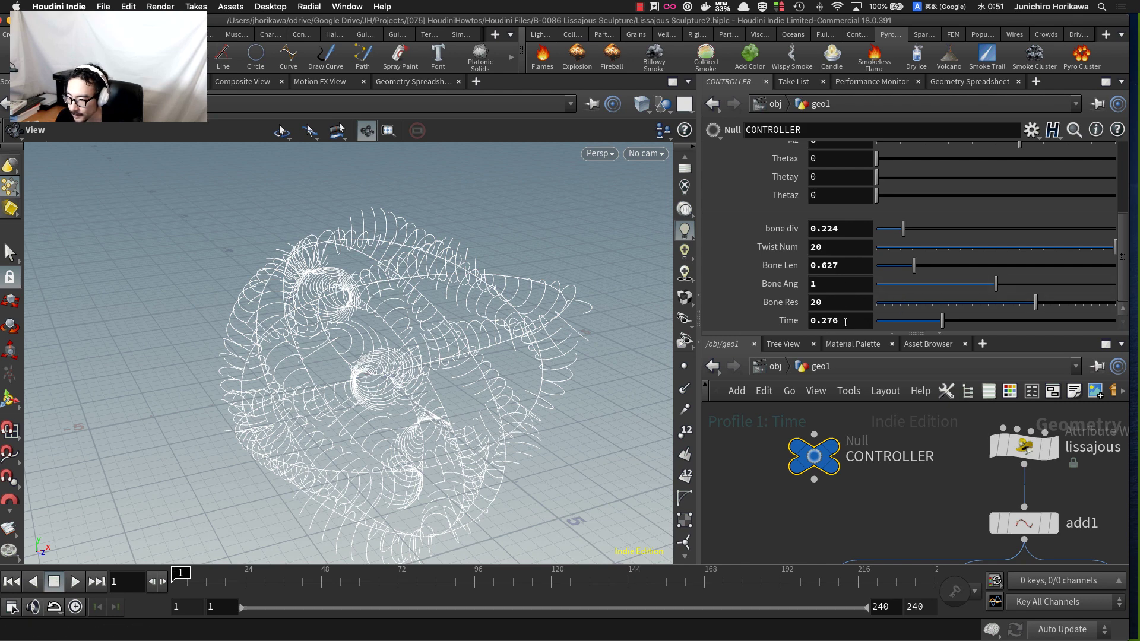
click(836, 321)
text($FF)
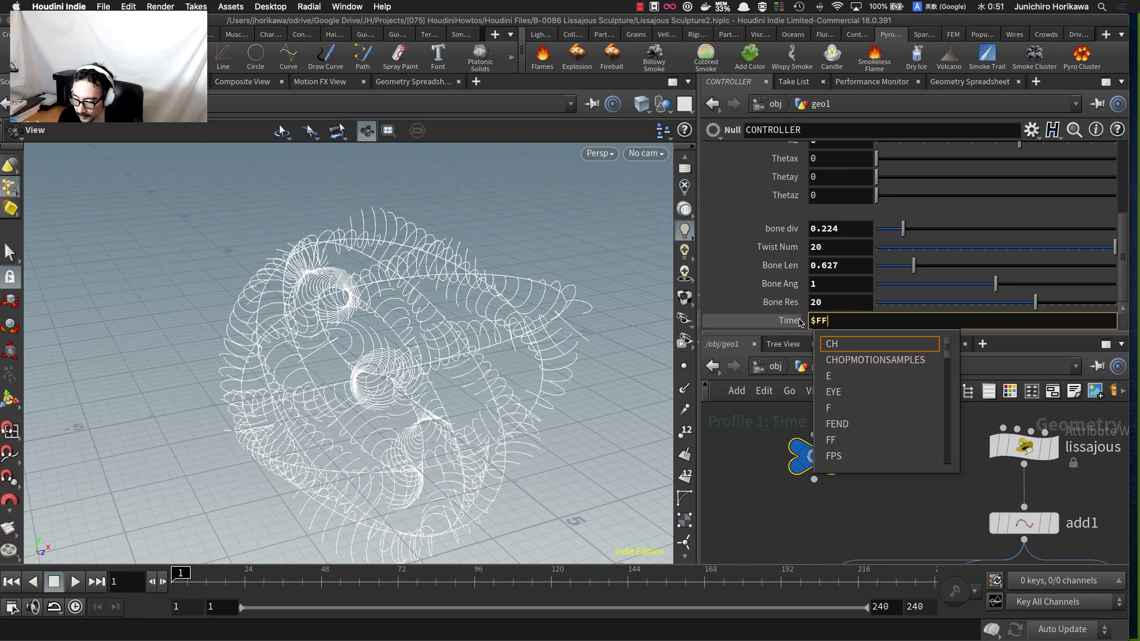
text( / $F)
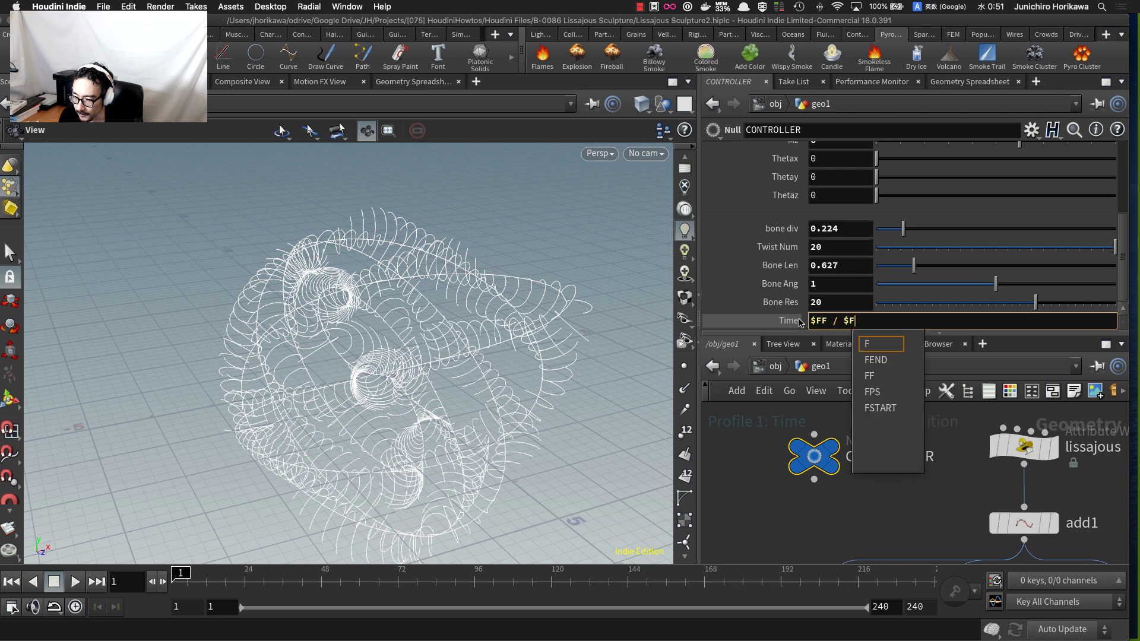
text(END)
key(Return)
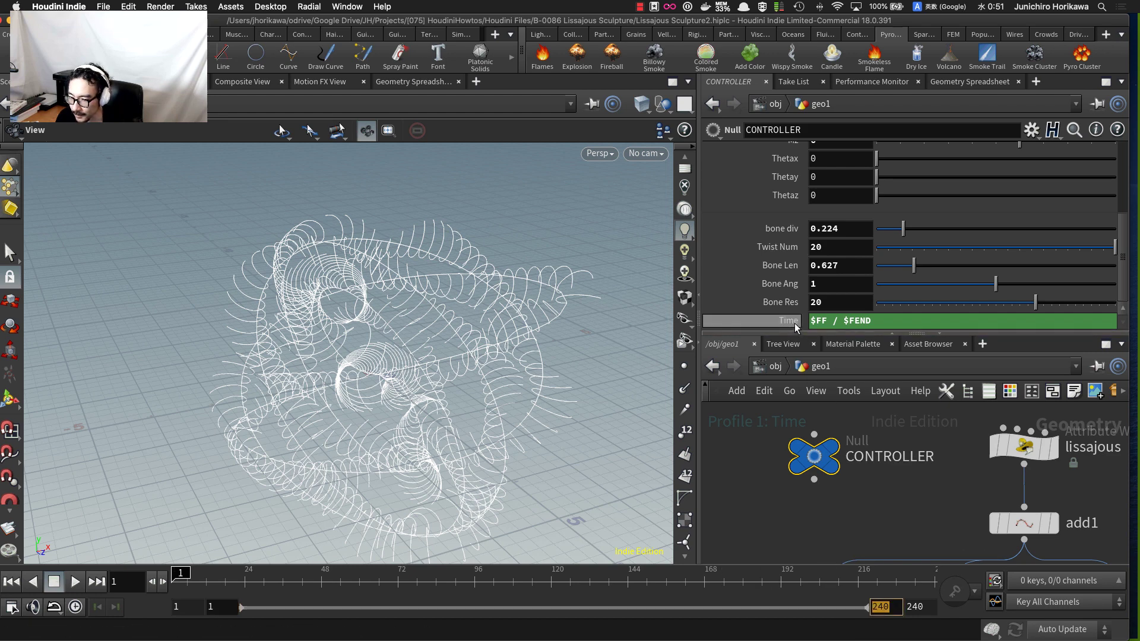
- Shorten the animation to end at frame 60 and preview it with real-time playback enabled
mouse_move(570, 579)
mouse_down()
mouse_move(939, 583)
mouse_move(108, 580)
mouse_up()
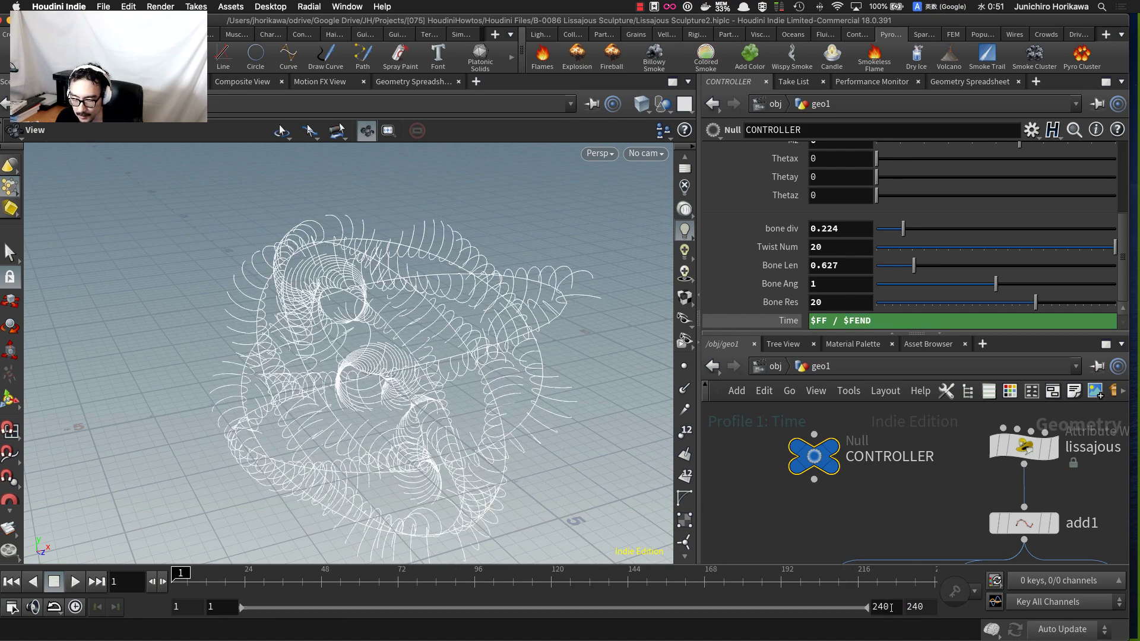
key(Return)
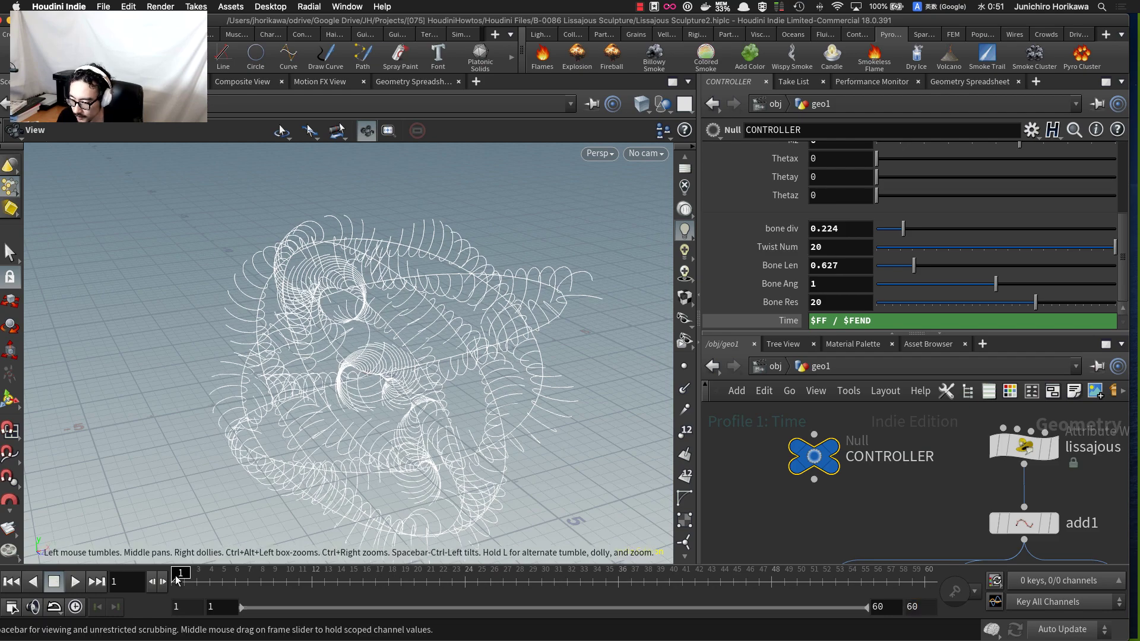
click(76, 582)
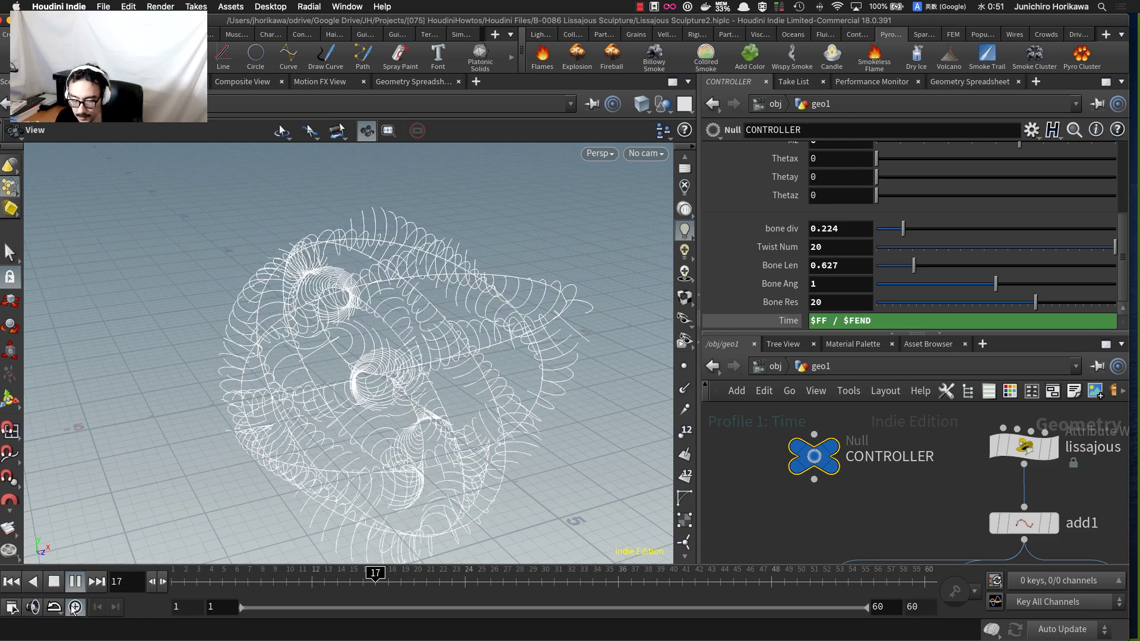
drag(230, 467, 413, 317)
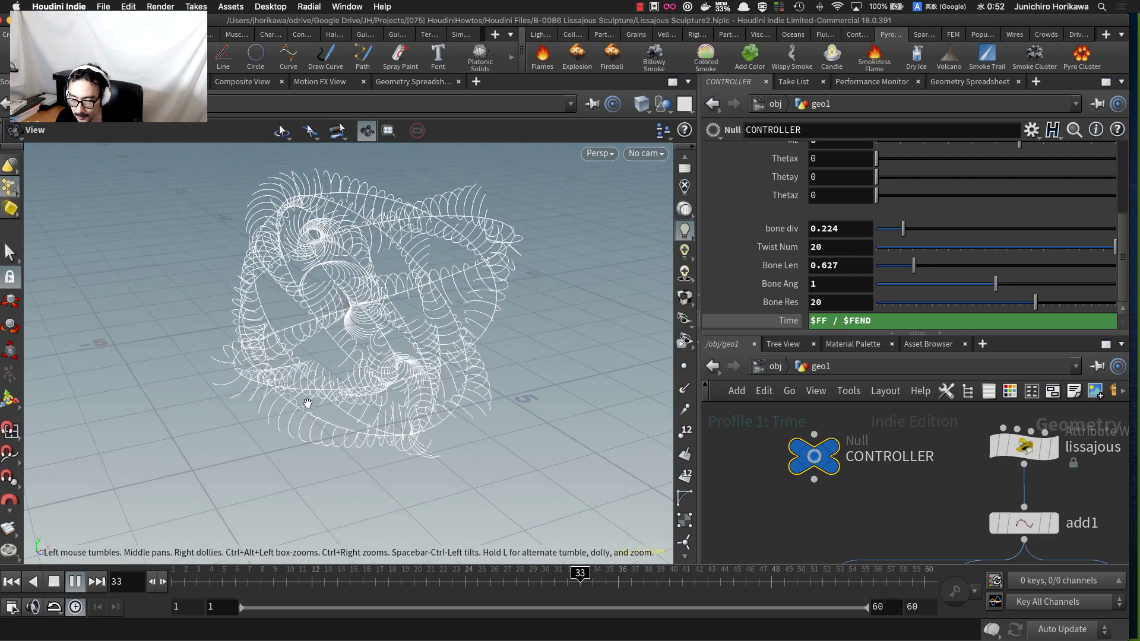
click(76, 582)
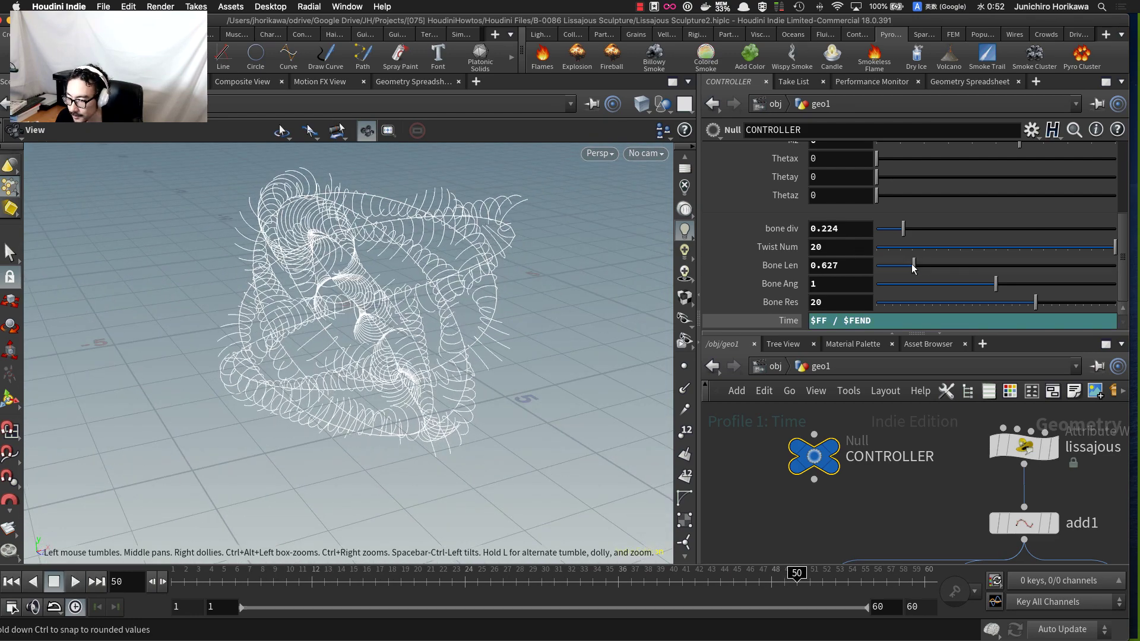
- Try a Bone Len of 1.383 on the CONTROLLER and replay the animation
drag(937, 265, 959, 264)
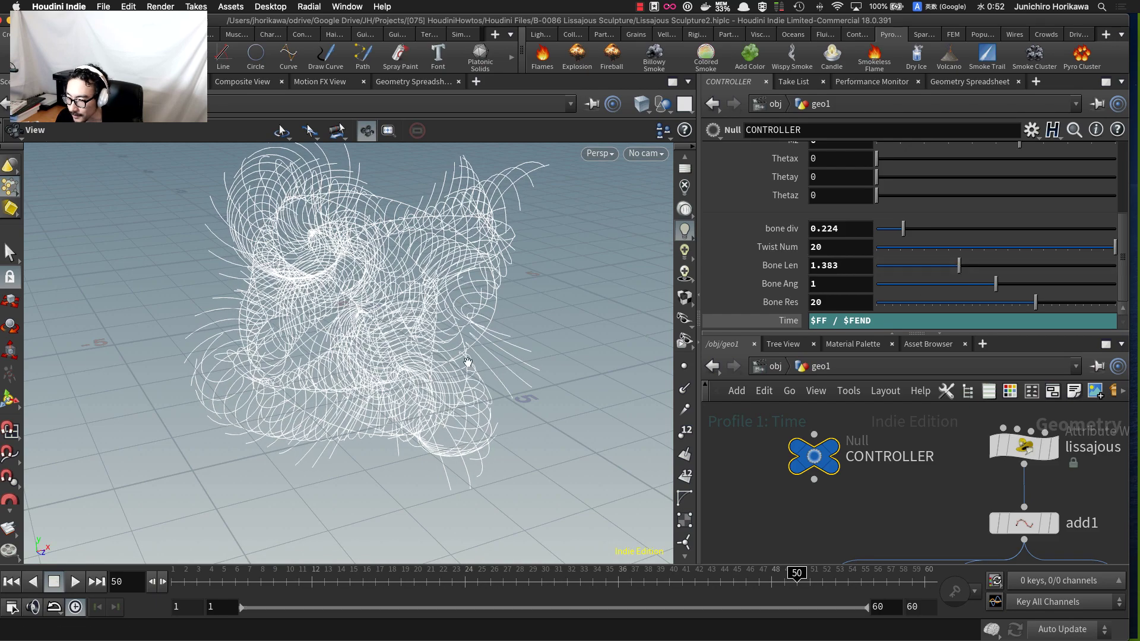
mouse_move(279, 364)
mouse_down()
mouse_move(203, 377)
mouse_move(219, 453)
mouse_move(300, 405)
mouse_move(526, 382)
mouse_up()
click(76, 585)
key(space+g)
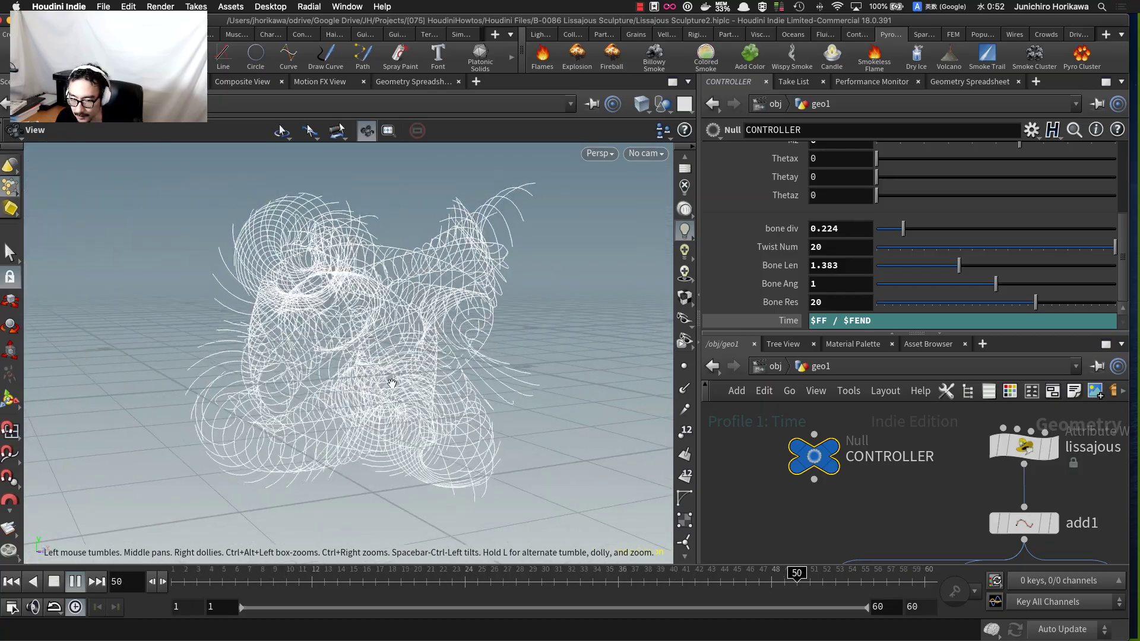
- Set bone div to 0.552, Twist Num to 6, Bone Len to 1.502, Bone Ang to 0.463 and Bone Res to 10 during playback
mouse_move(961, 267)
mouse_down()
mouse_move(915, 272)
mouse_move(946, 229)
mouse_up()
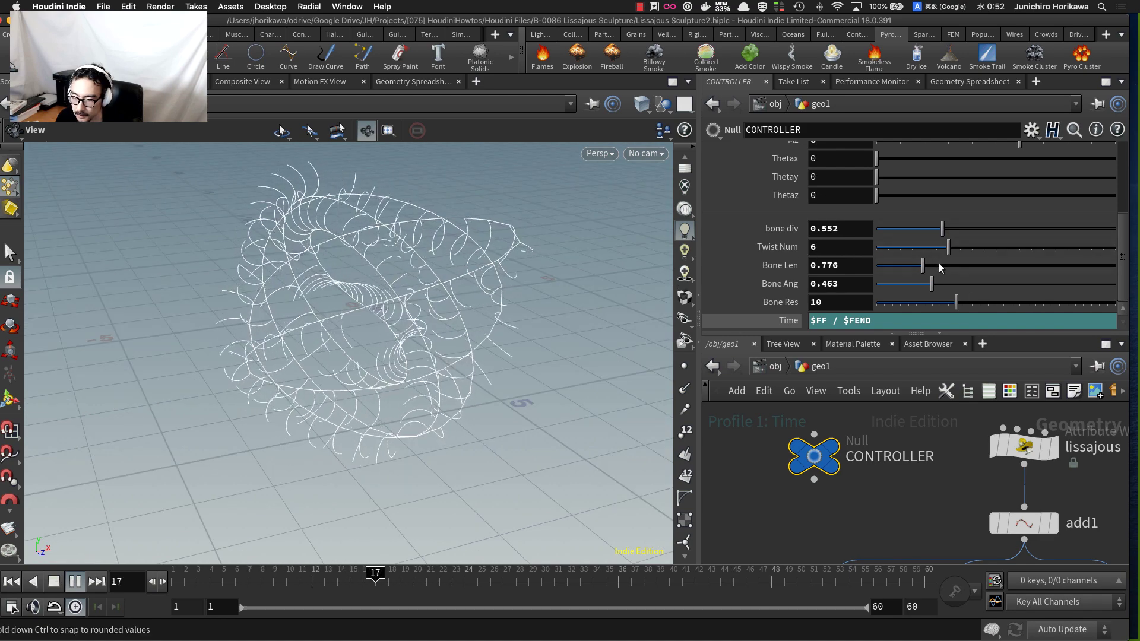
drag(939, 267, 969, 267)
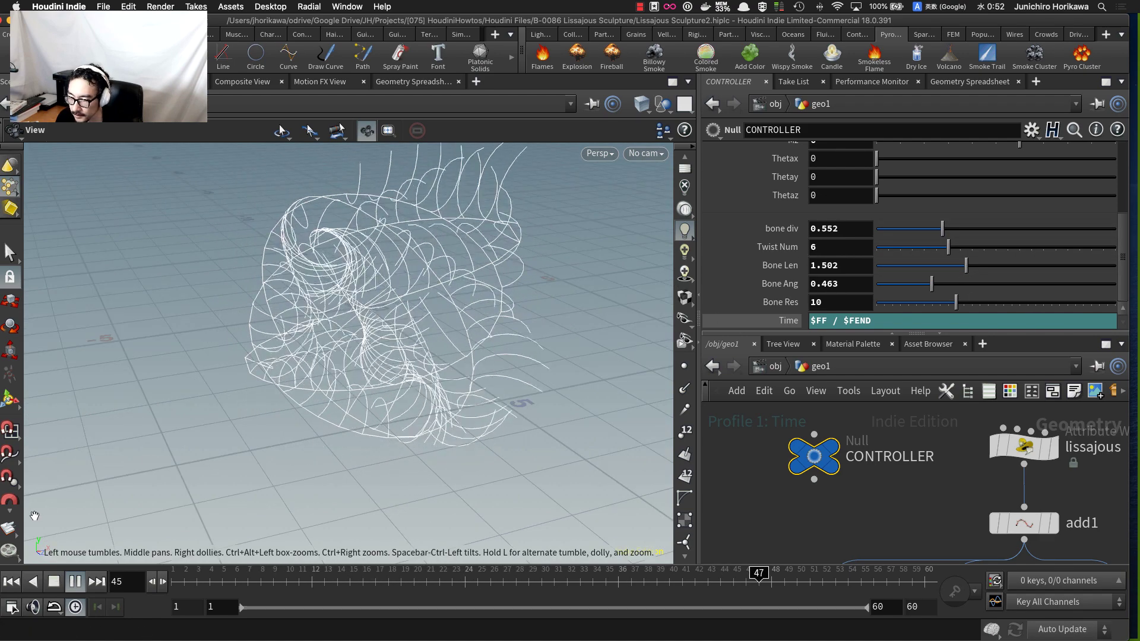
click(79, 585)
right_drag(524, 370, 493, 361)
mouse_move(494, 361)
mouse_down()
mouse_move(492, 329)
mouse_move(410, 303)
mouse_up()
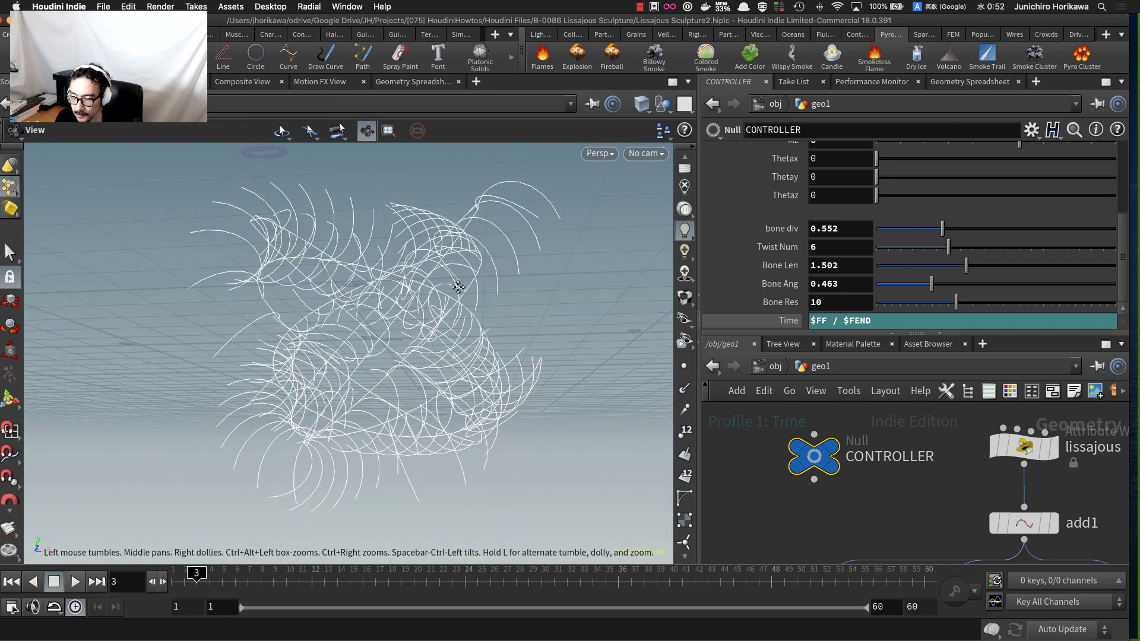
right_drag(410, 303, 430, 307)
mouse_move(434, 288)
mouse_down()
mouse_move(465, 311)
mouse_move(484, 361)
mouse_up()
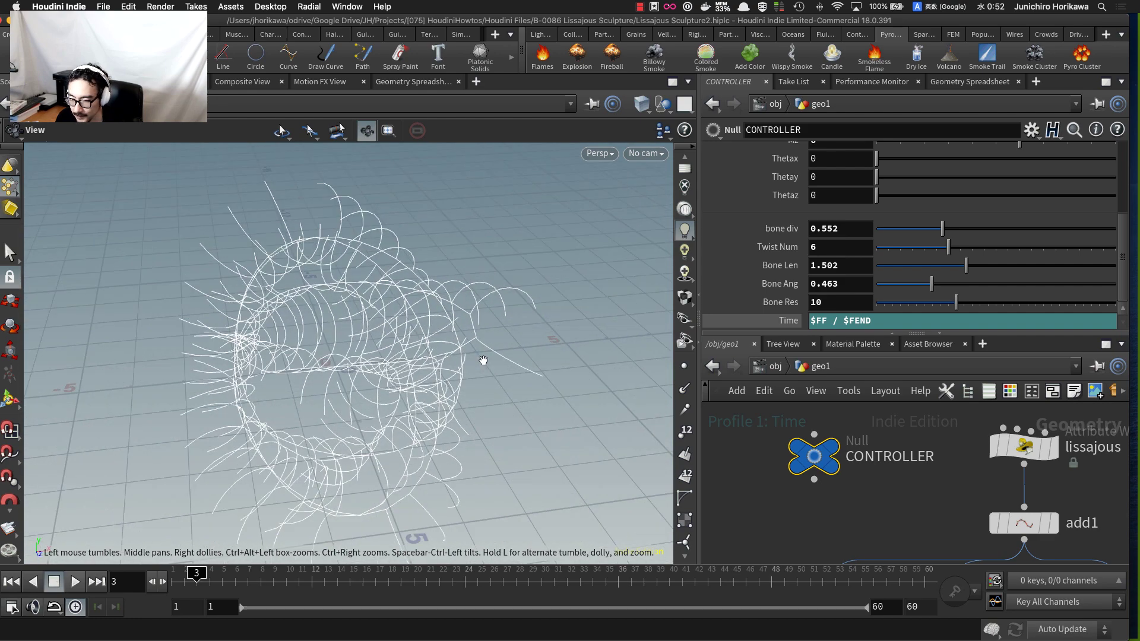
- Add a PolyWire node below foreach_end1 in the geo1 network
scroll(785, 456, down, 7)
middle_drag(804, 522, 785, 423)
scroll(854, 513, up, 6)
drag(855, 515, 855, 499)
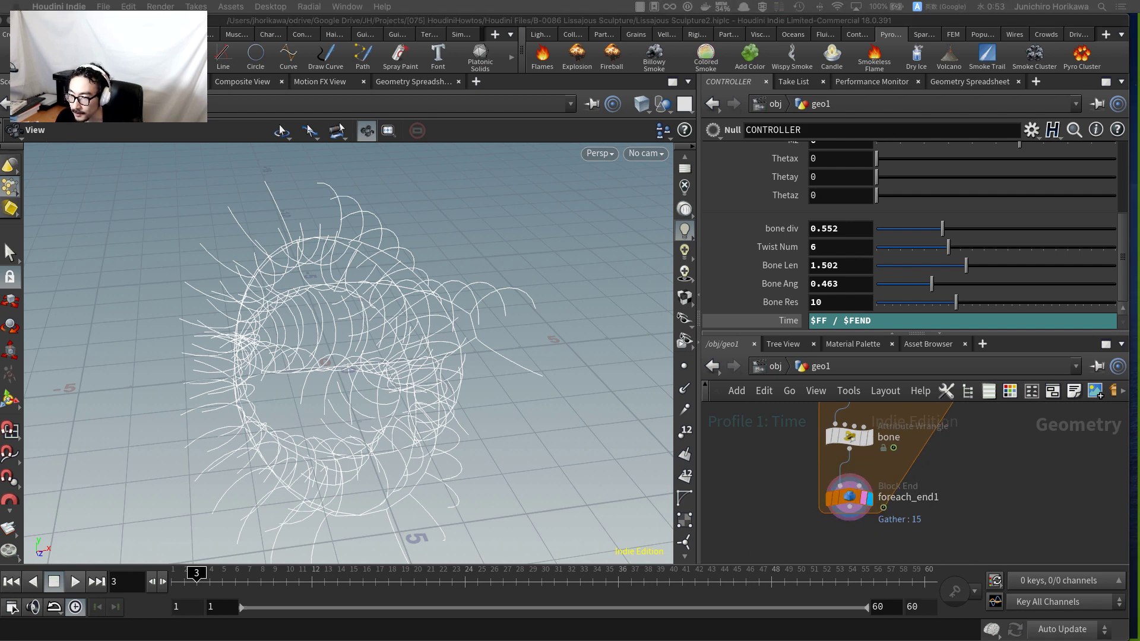
click(768, 512)
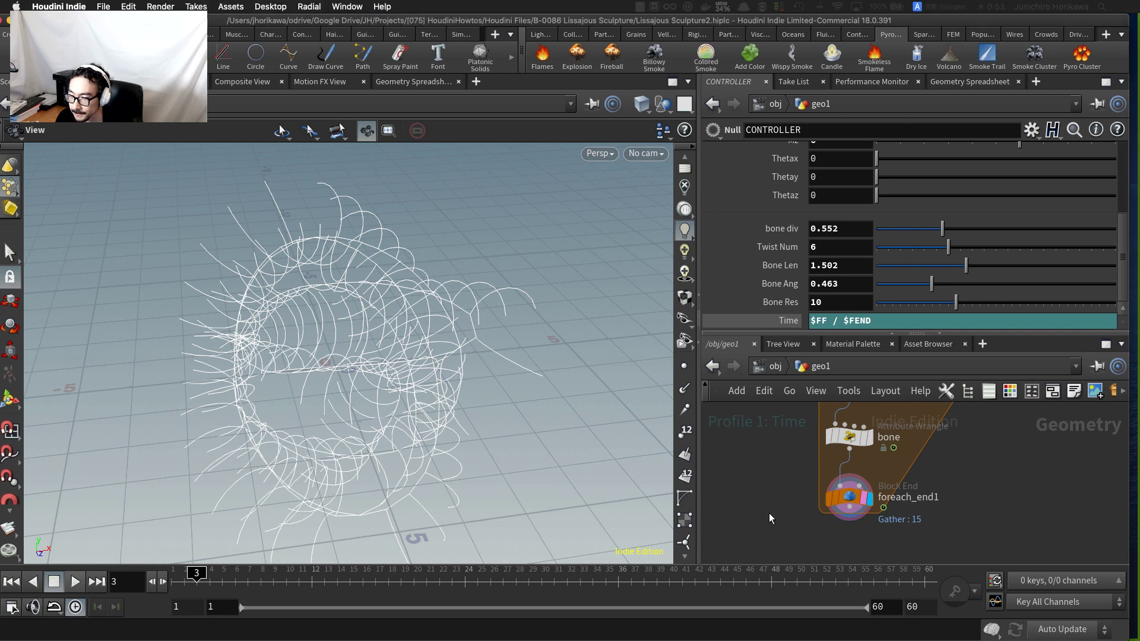
middle_drag(772, 543, 778, 482)
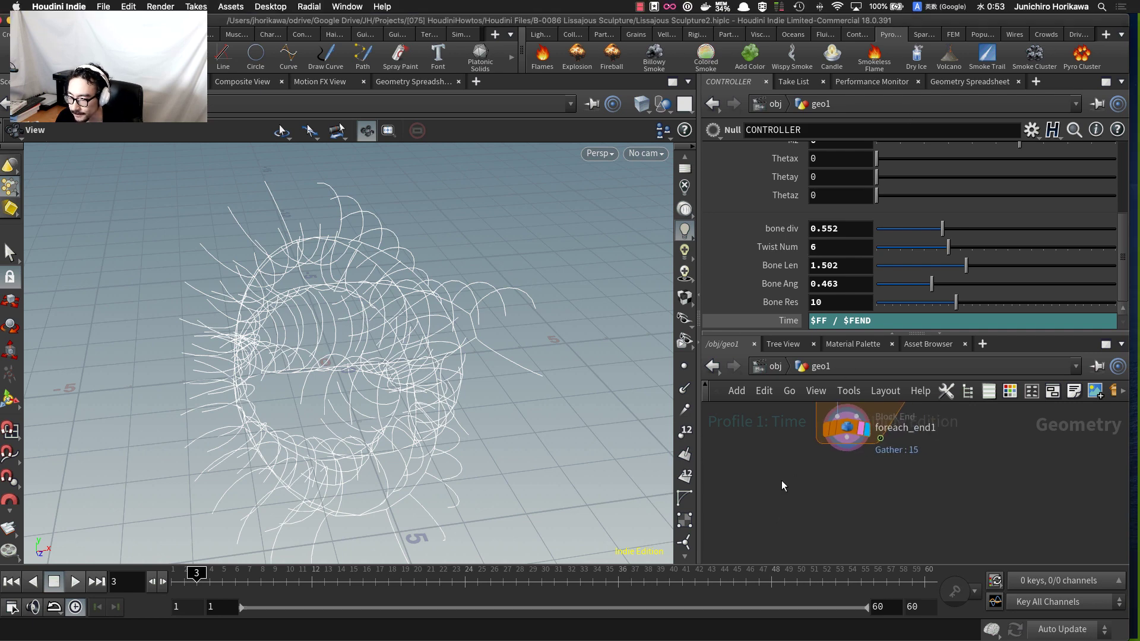
key(Tab)
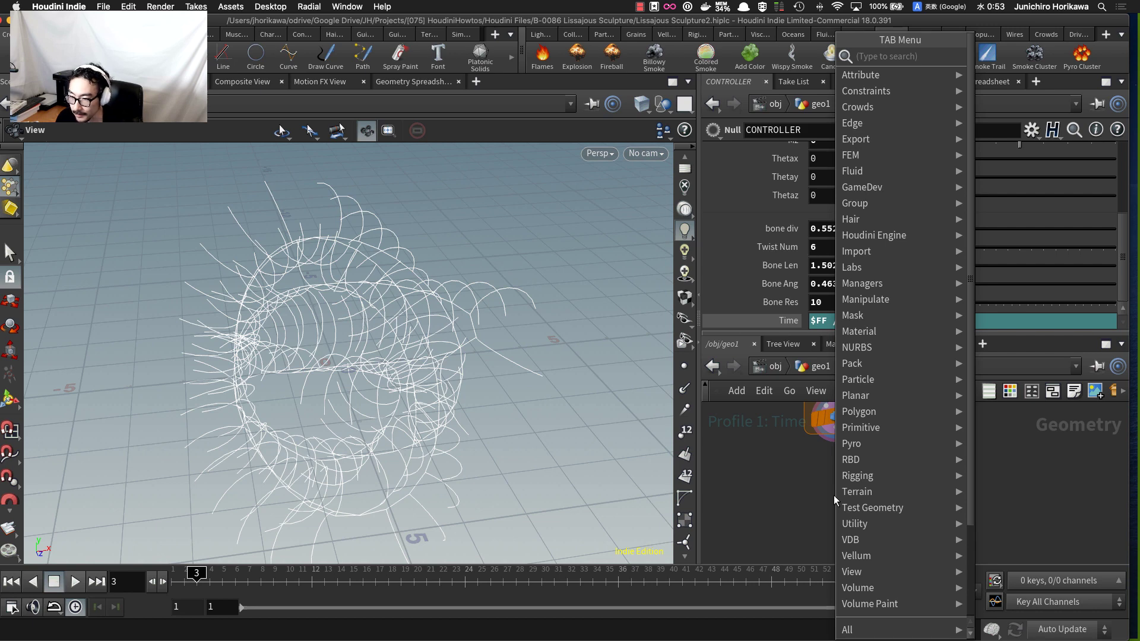
text(polywre)
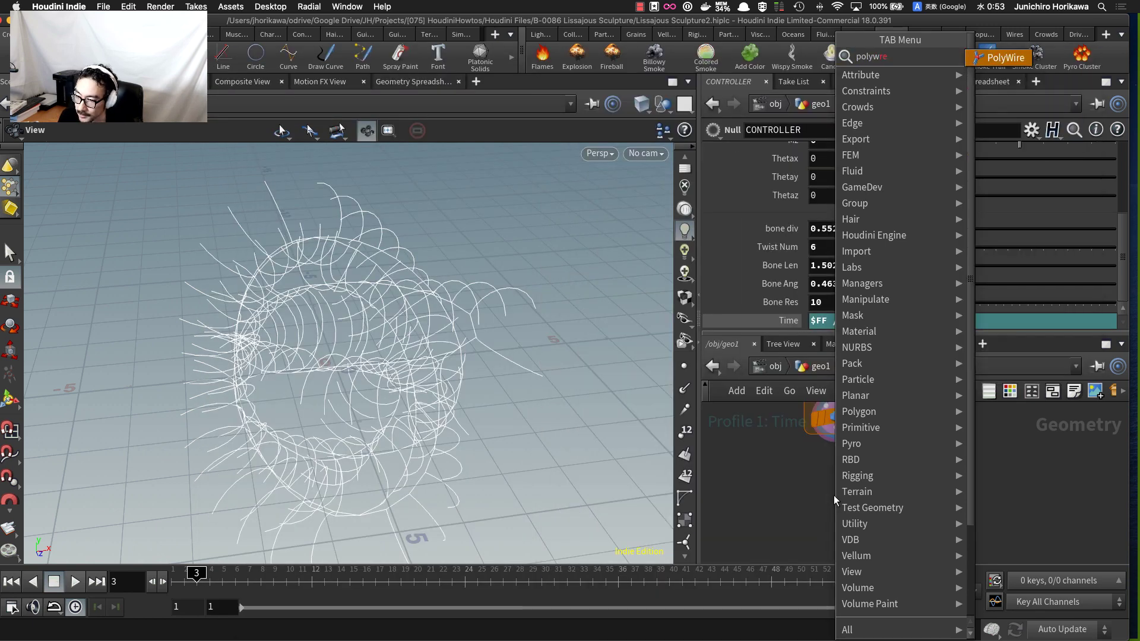
key(Return)
click(836, 497)
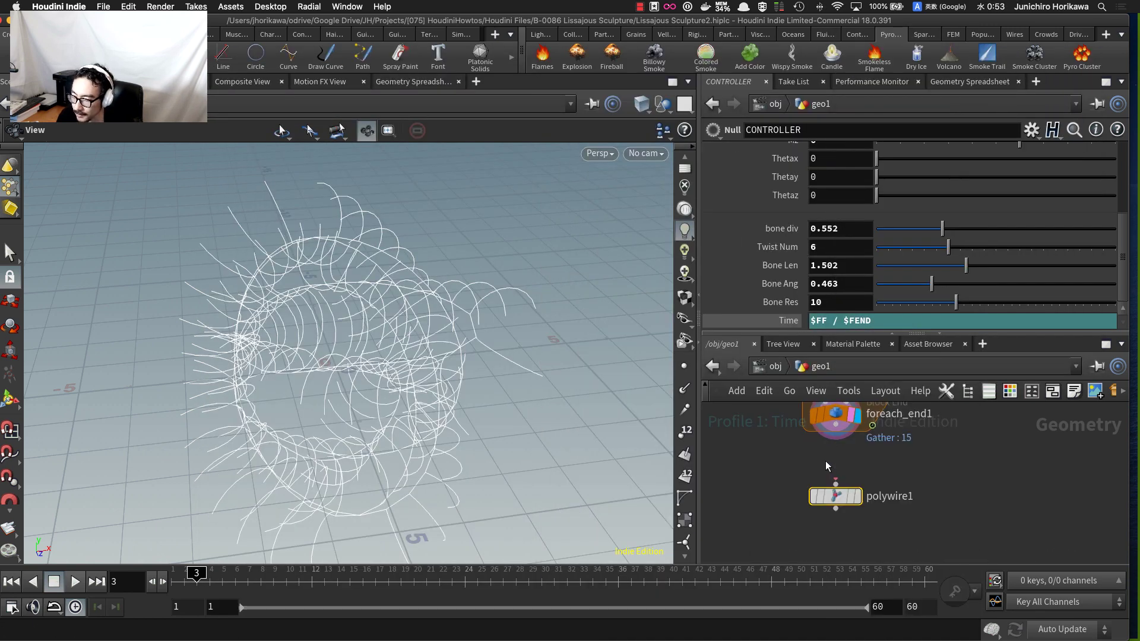
- Connect foreach_end1's output to the PolyWire node and display its result in the viewport
scroll(826, 461, up, 3)
drag(839, 411, 840, 493)
key(r)
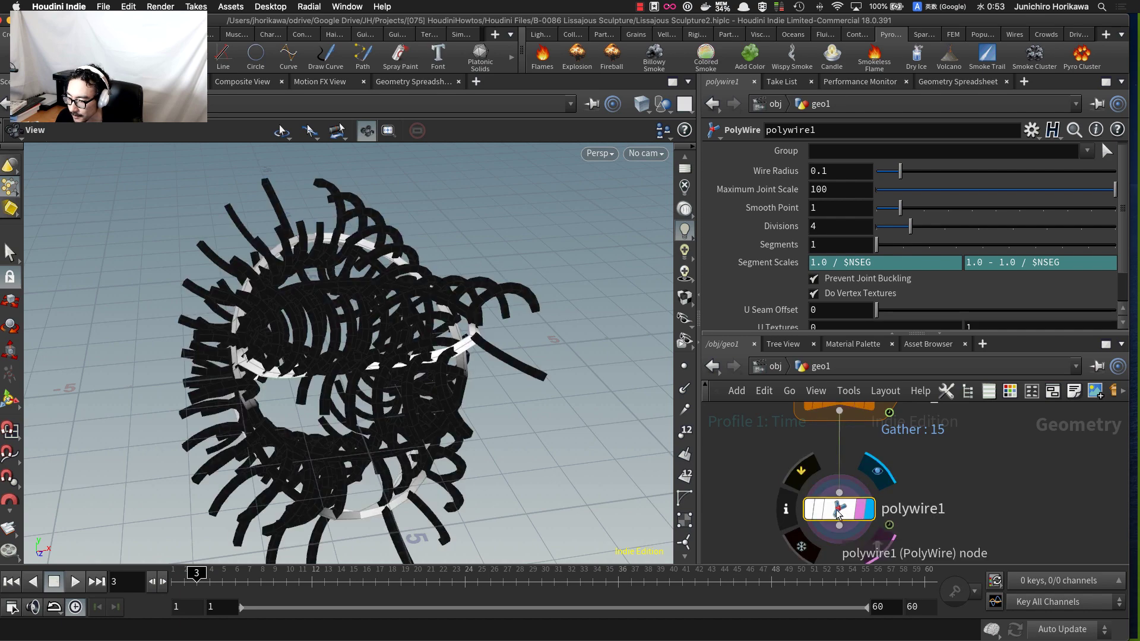
drag(503, 408, 508, 377)
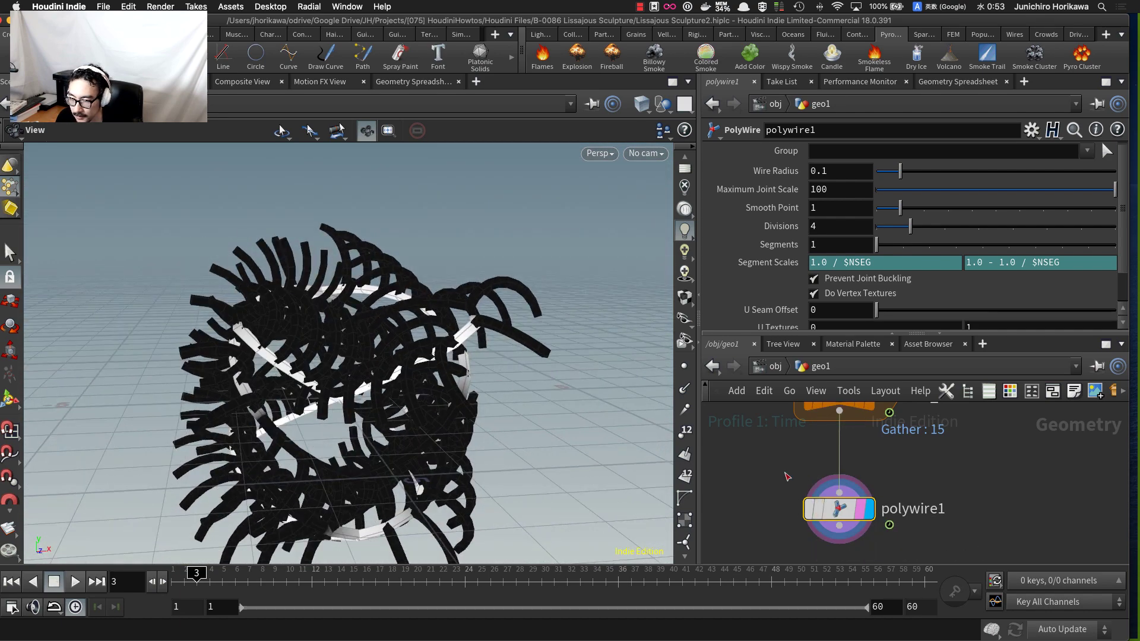
- Insert a Fuse node between foreach_end1 and polywire1, spacing the nodes apart, and check the wires in the viewport
drag(840, 510, 840, 536)
scroll(866, 469, down, 1)
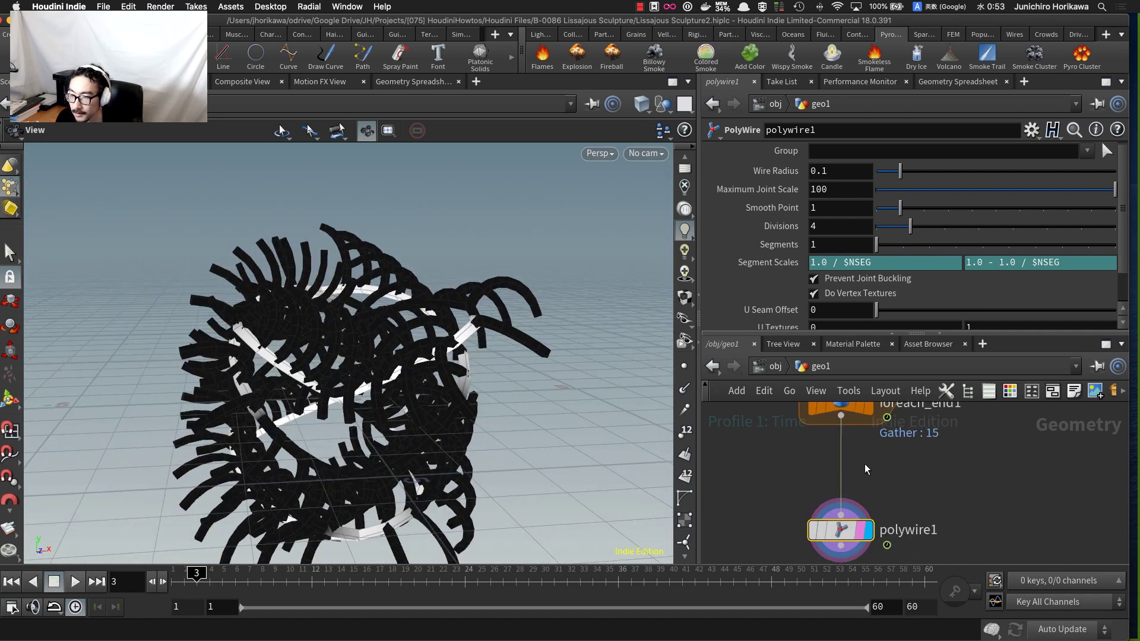
key(Tab)
text(fuse)
key(Return)
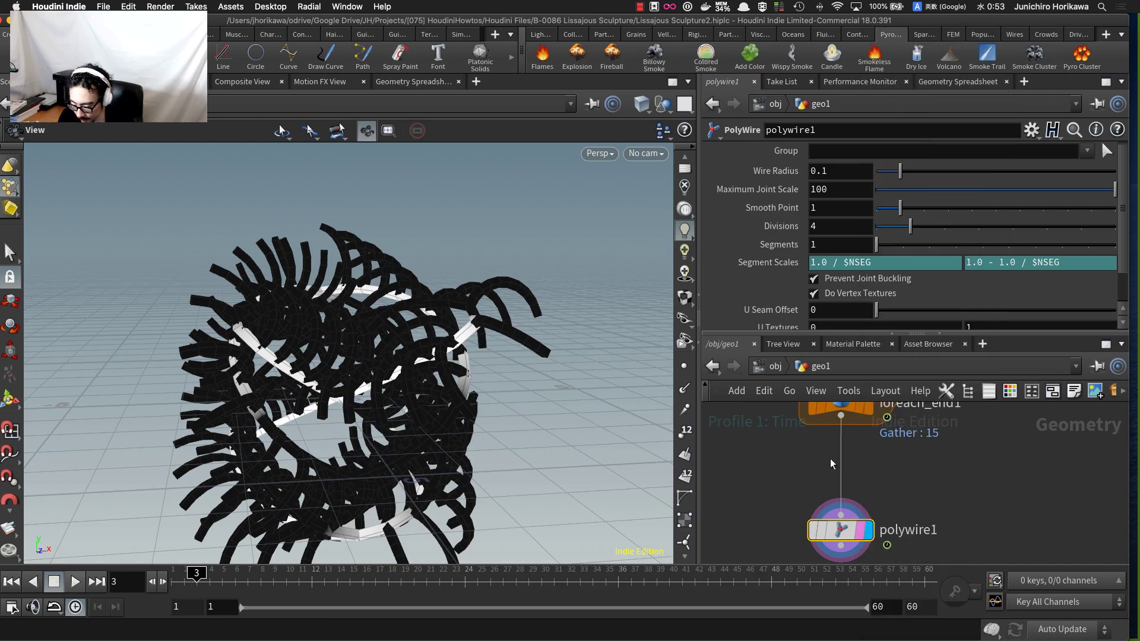
click(839, 466)
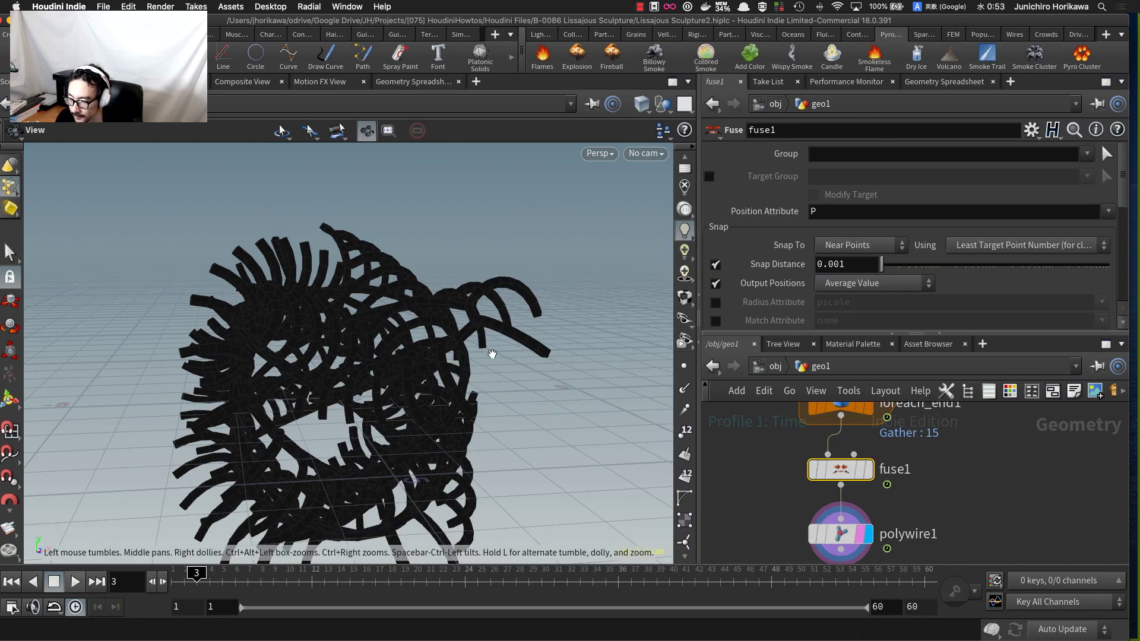
drag(492, 354, 476, 382)
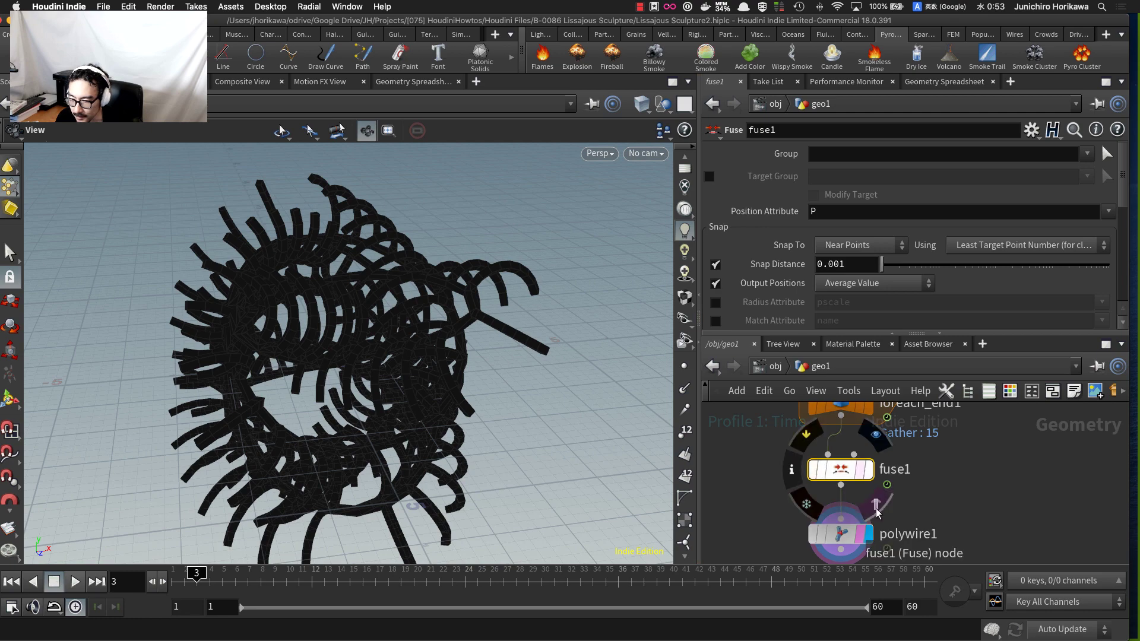
middle_drag(767, 532, 776, 465)
drag(849, 476, 849, 494)
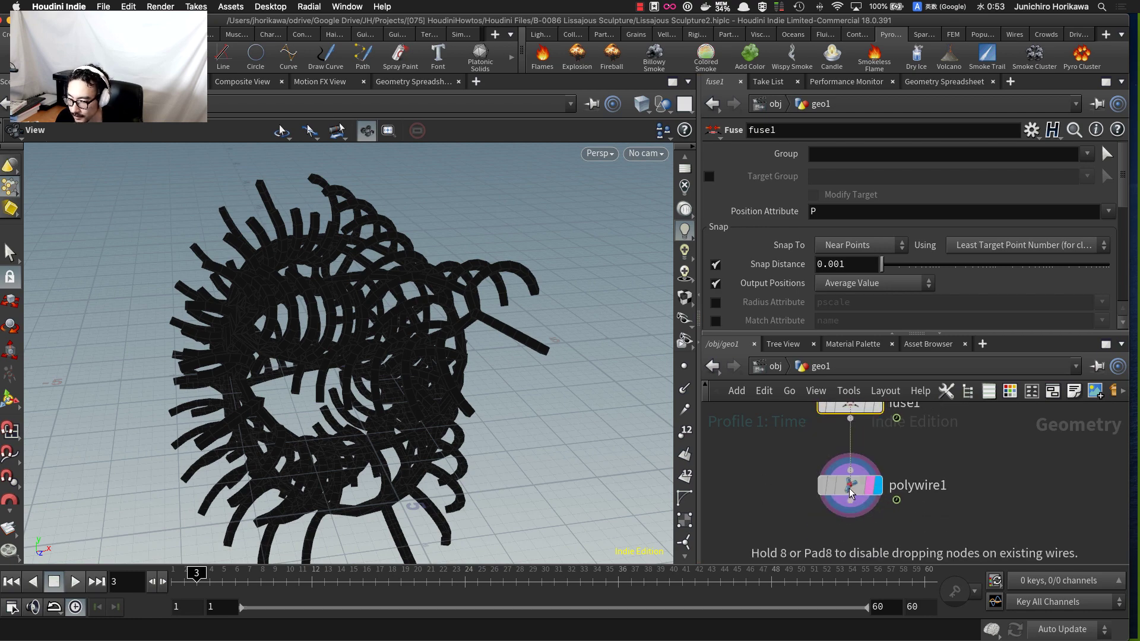
mouse_move(395, 372)
mouse_down()
mouse_move(522, 309)
mouse_move(481, 321)
mouse_move(420, 376)
mouse_move(458, 364)
mouse_move(380, 360)
mouse_move(410, 386)
mouse_move(451, 324)
mouse_move(554, 345)
mouse_move(505, 290)
mouse_move(471, 309)
mouse_up()
scroll(536, 298, up, 5)
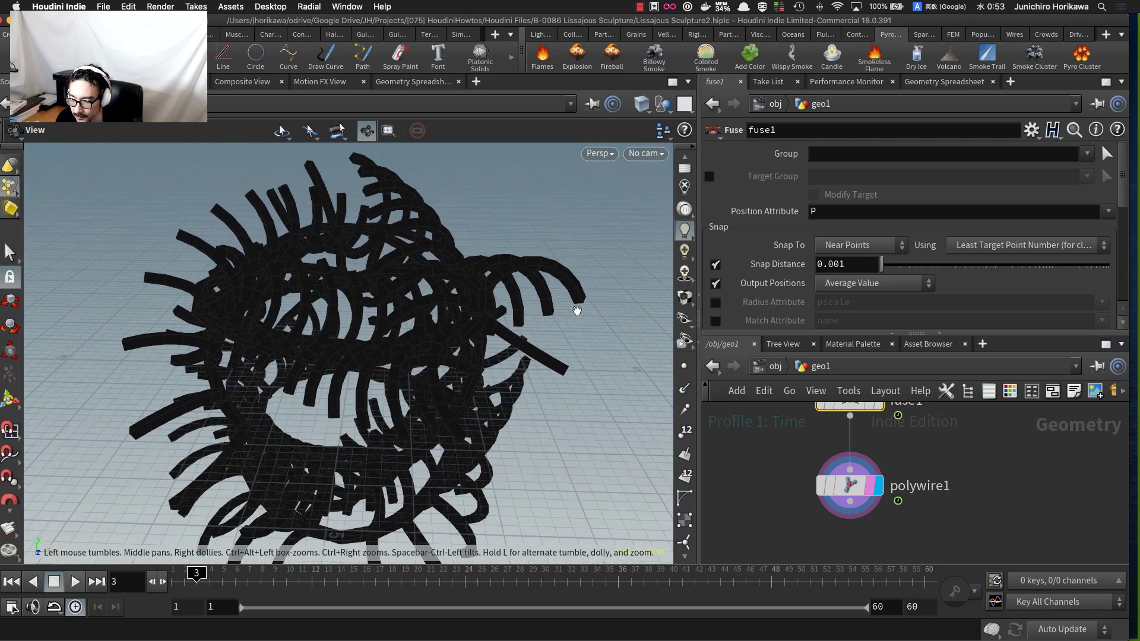
- Widen the parameter area and start polywire1's Wire Radius expression with point("../
click(850, 486)
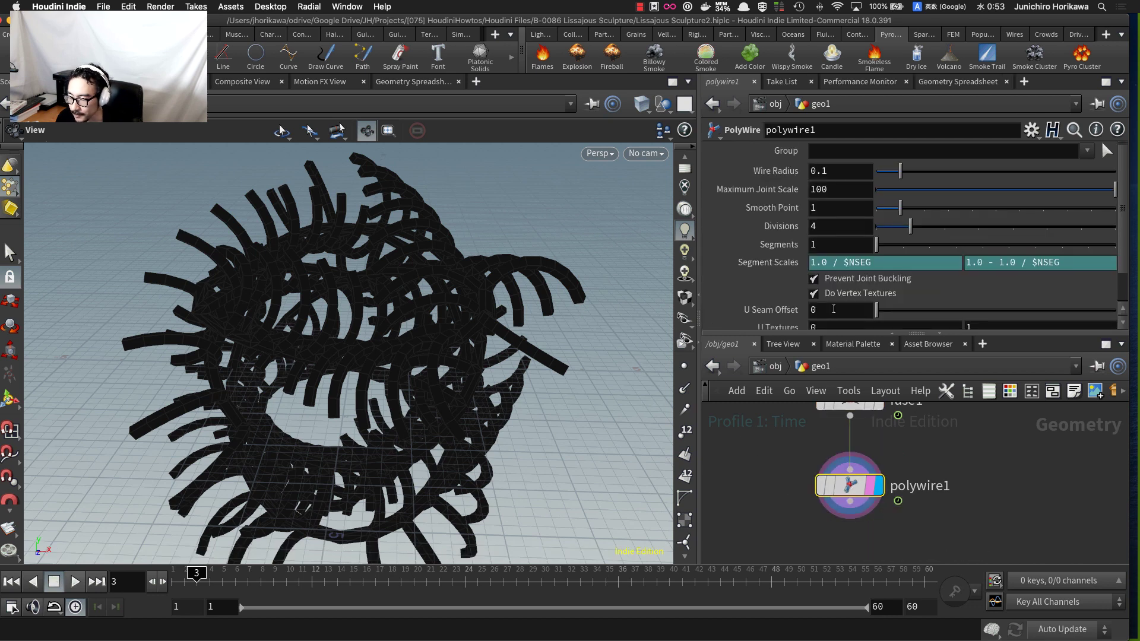
click(846, 170)
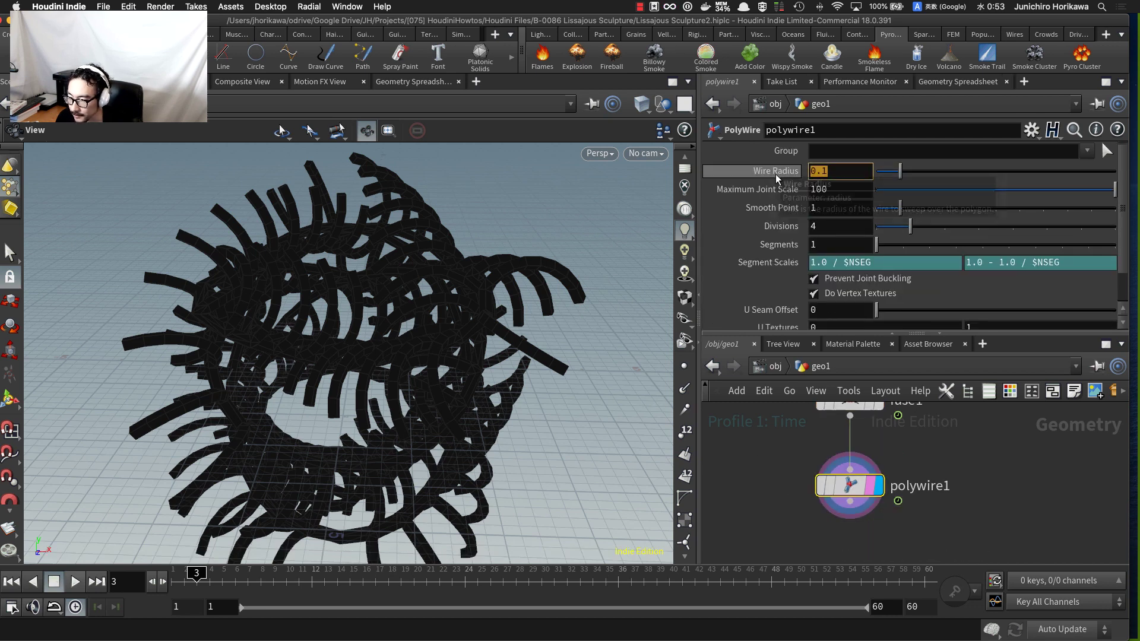
click(766, 173)
drag(699, 182, 597, 182)
drag(819, 172, 634, 174)
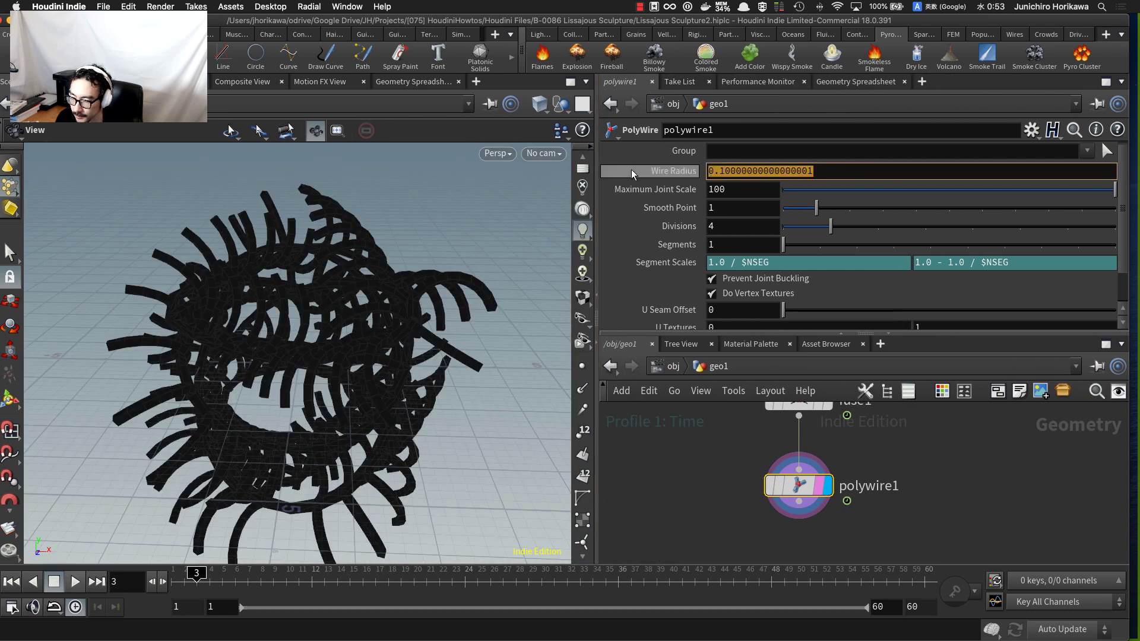
text(point()
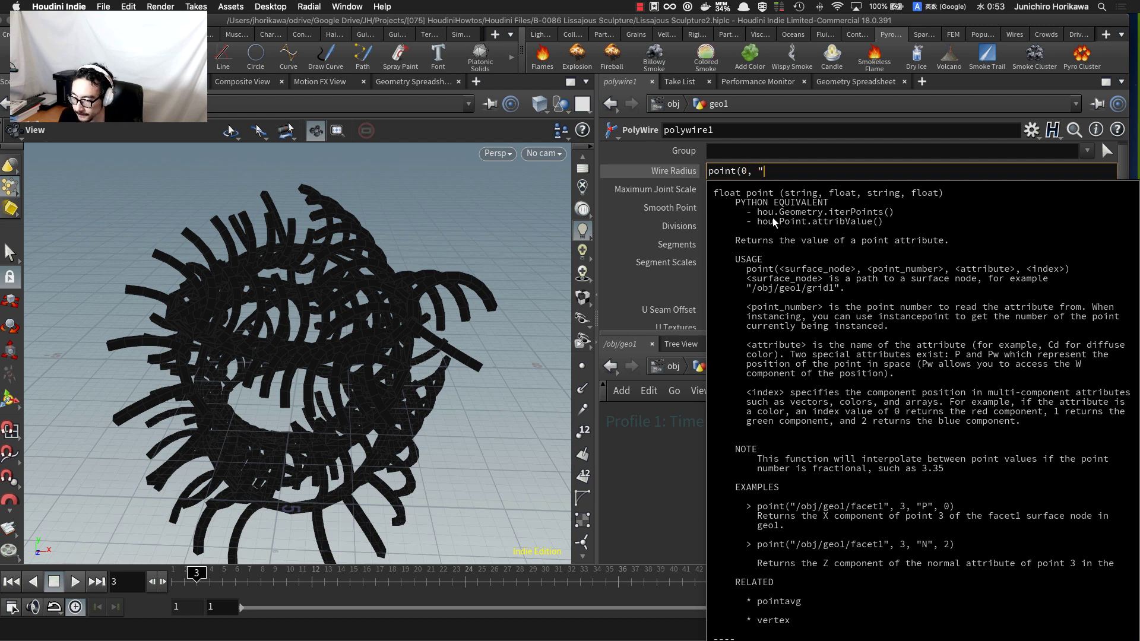
text(0, ")
key(BackSpace)
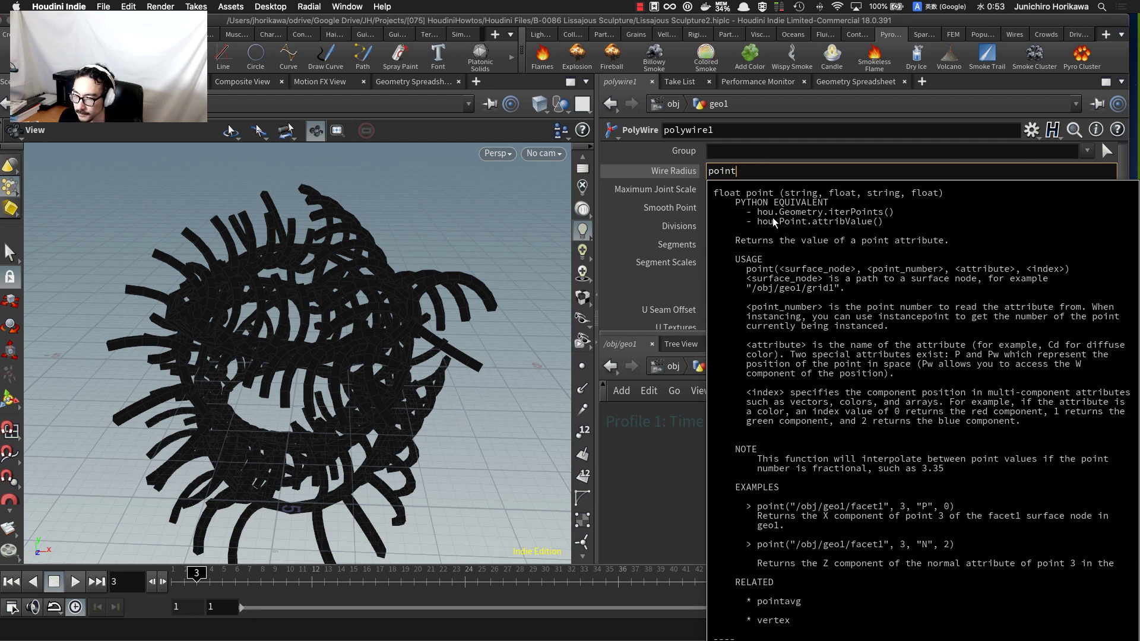
text((".)
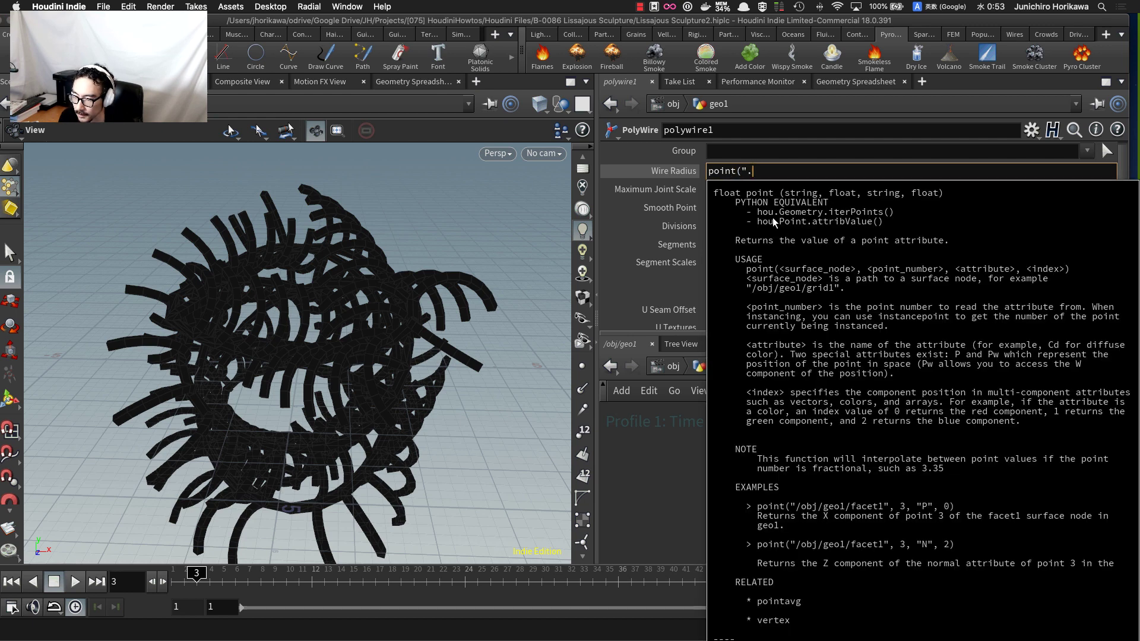
text(./)
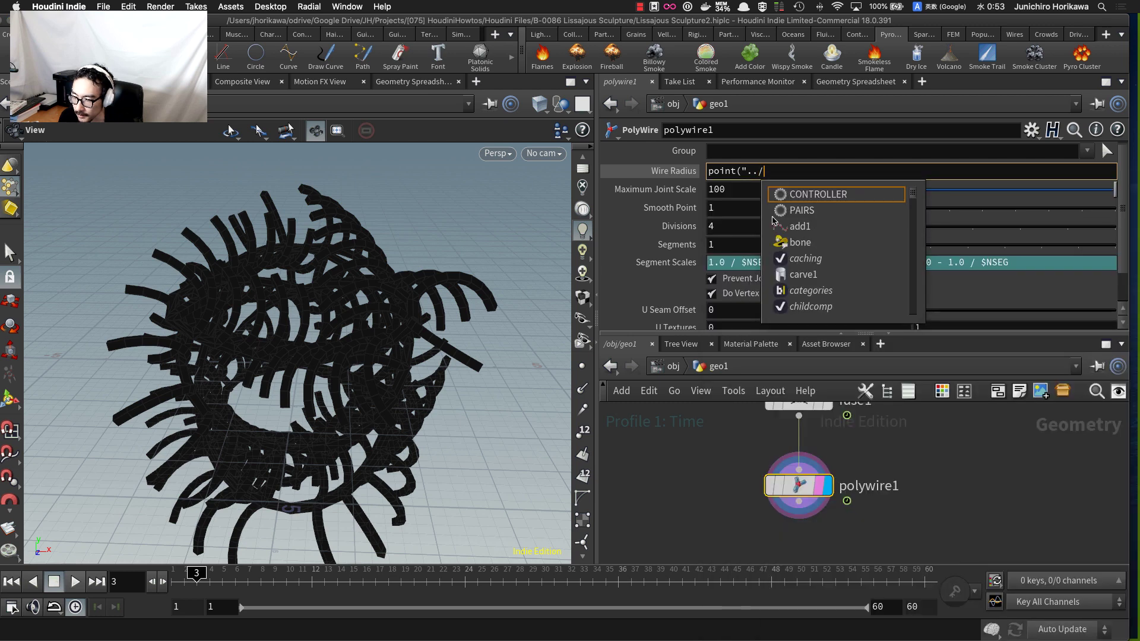
key(Escape)
click(776, 176)
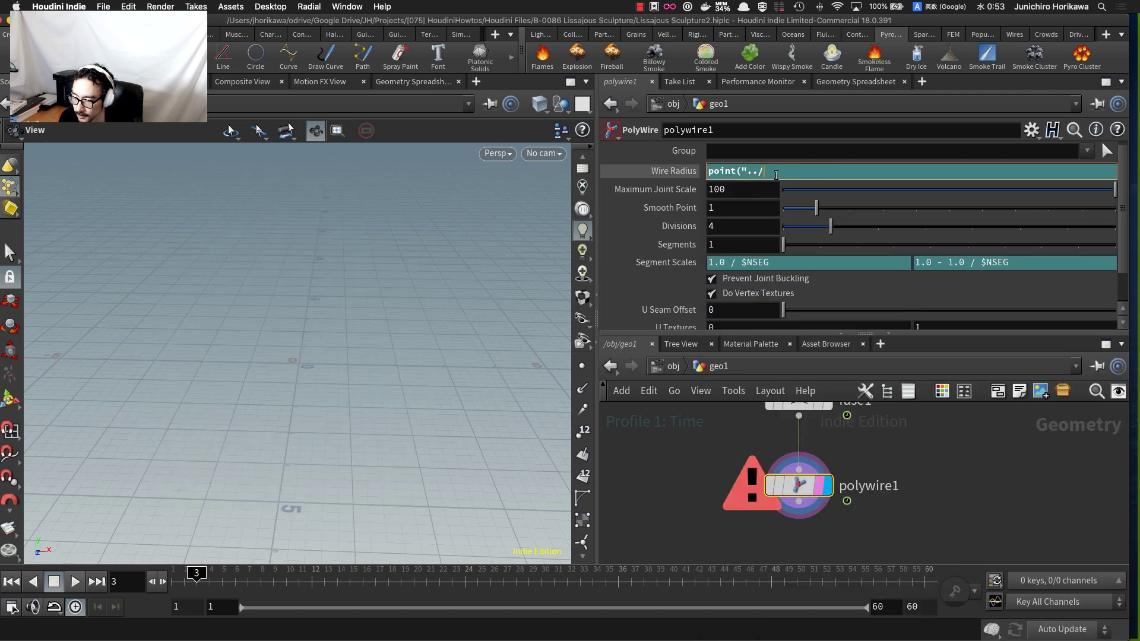
- Continue the Wire Radius expression with "+opinput(".", 0), $PT, "pscale, 0) and apply it
text(",)
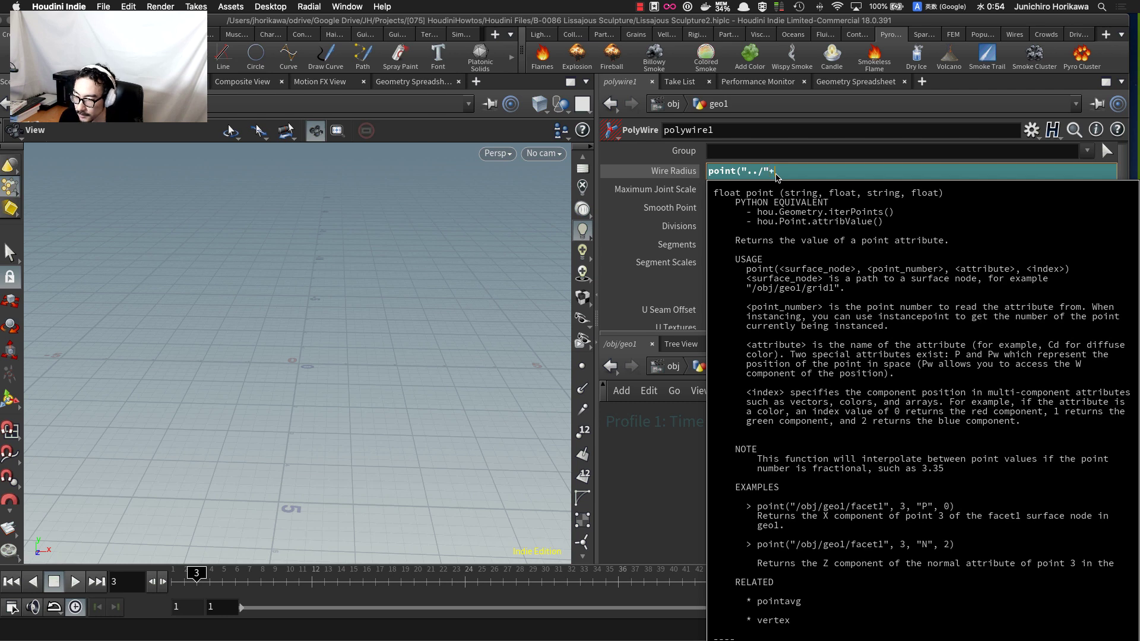
text(opinput)
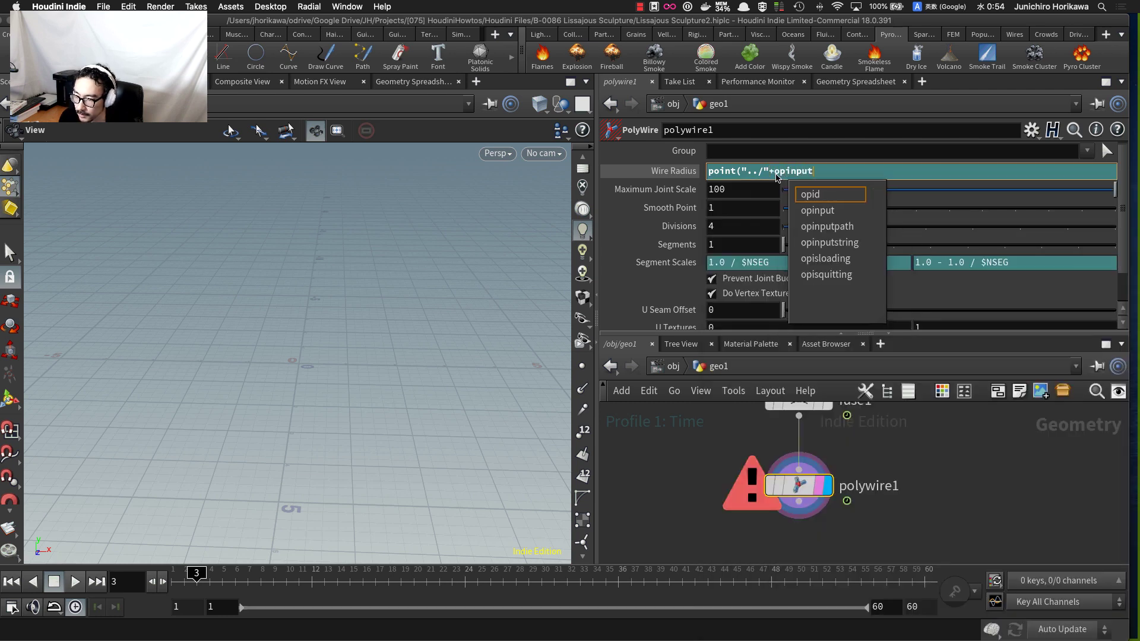
text((".", 0))
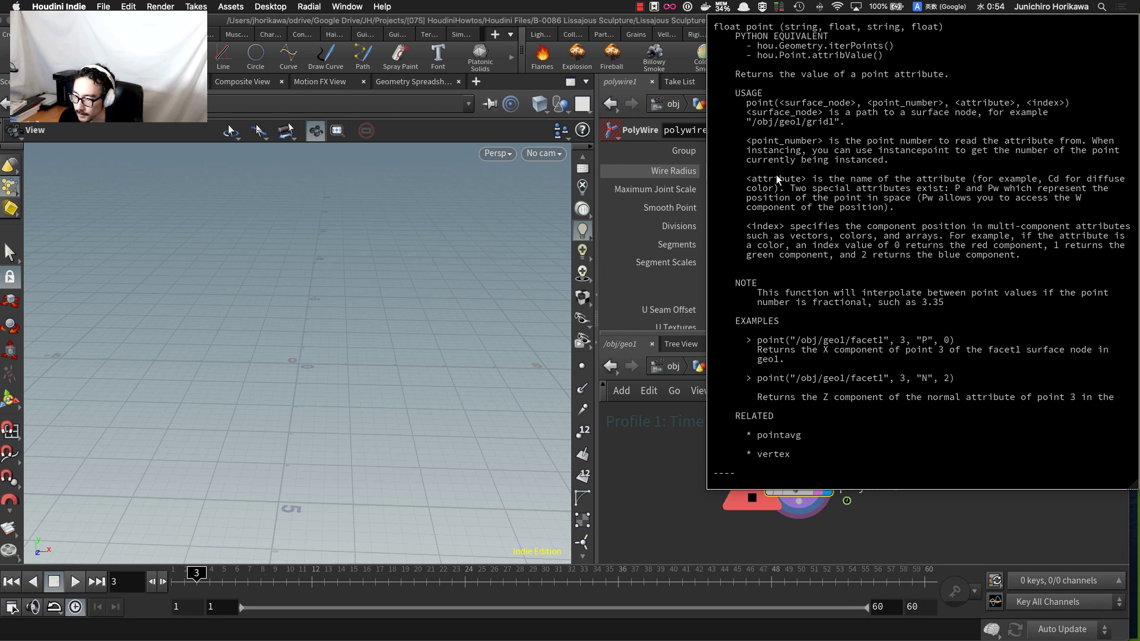
text(, $PT)
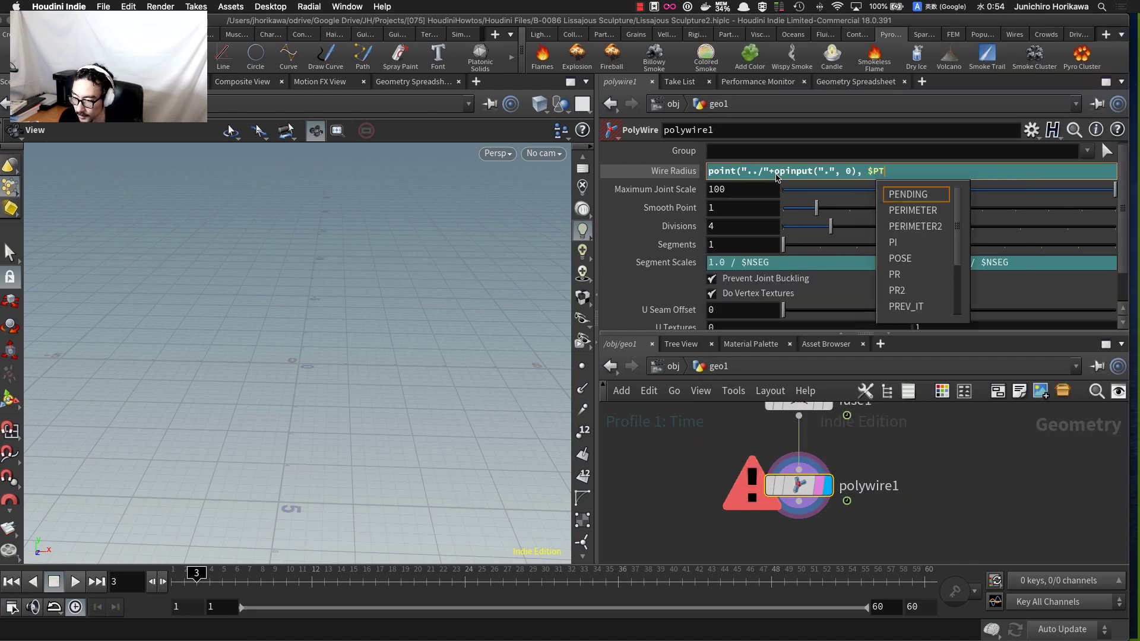
text(, )
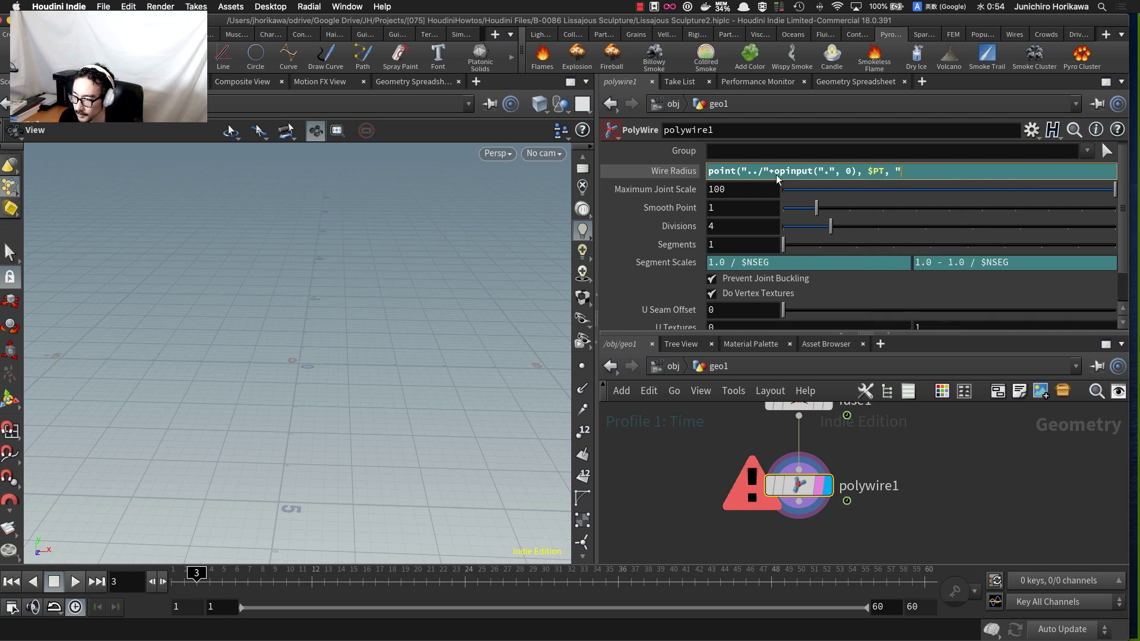
text("pscale, 0))
key(Return)
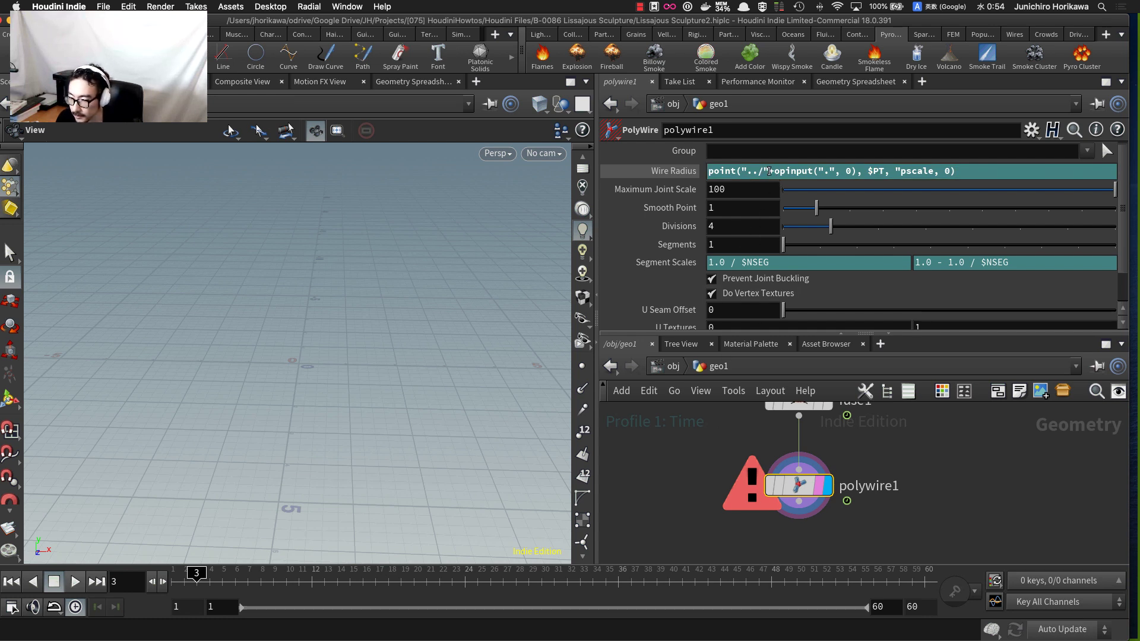
- Correct the Wire Radius expression to point("../" + opinput(".", 0), $PT, "pscale", 0)
click(771, 174)
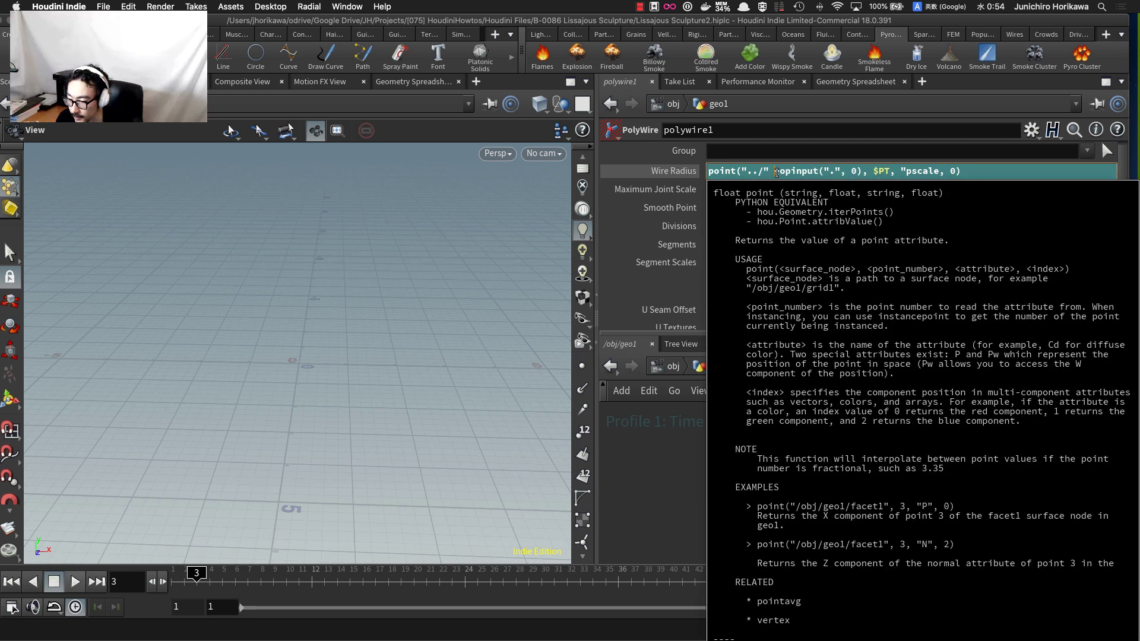
click(779, 172)
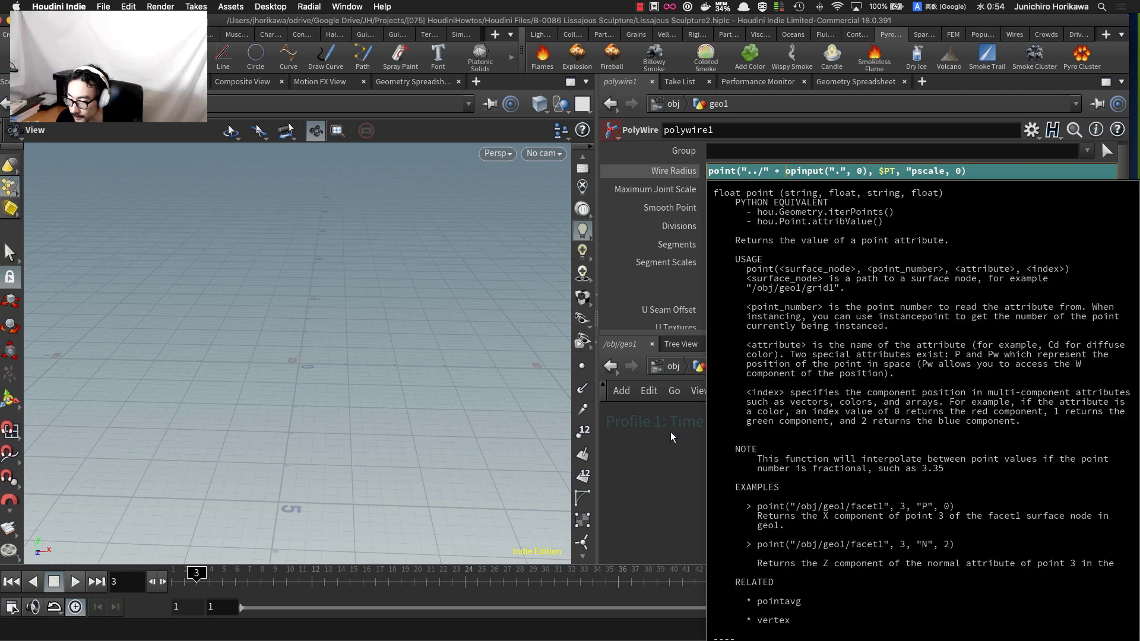
click(672, 436)
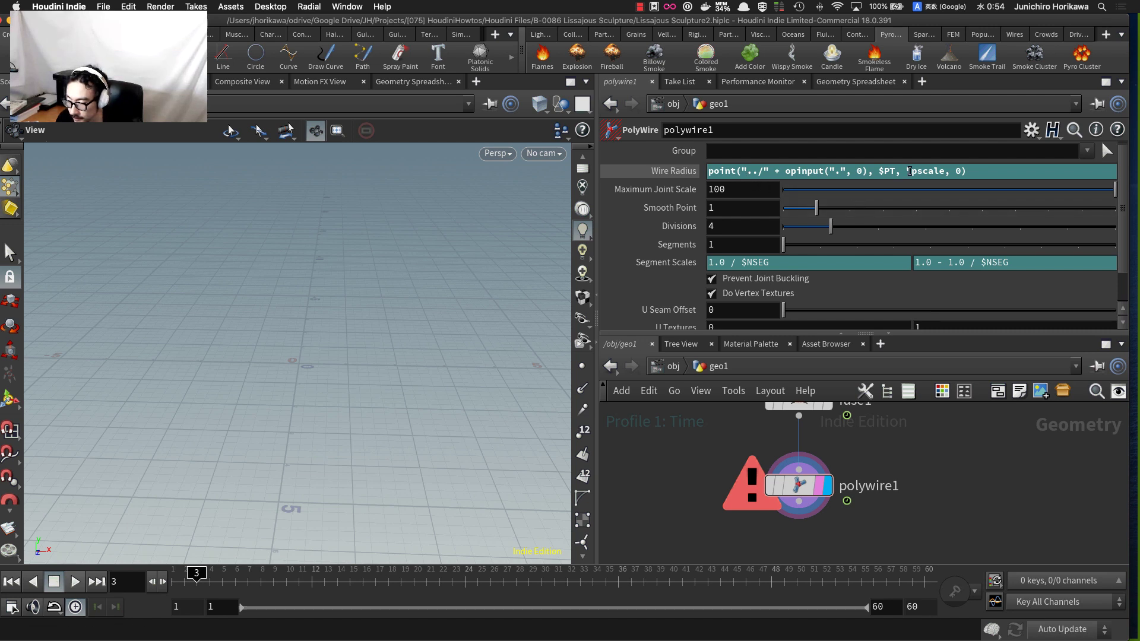
click(946, 171)
text(")
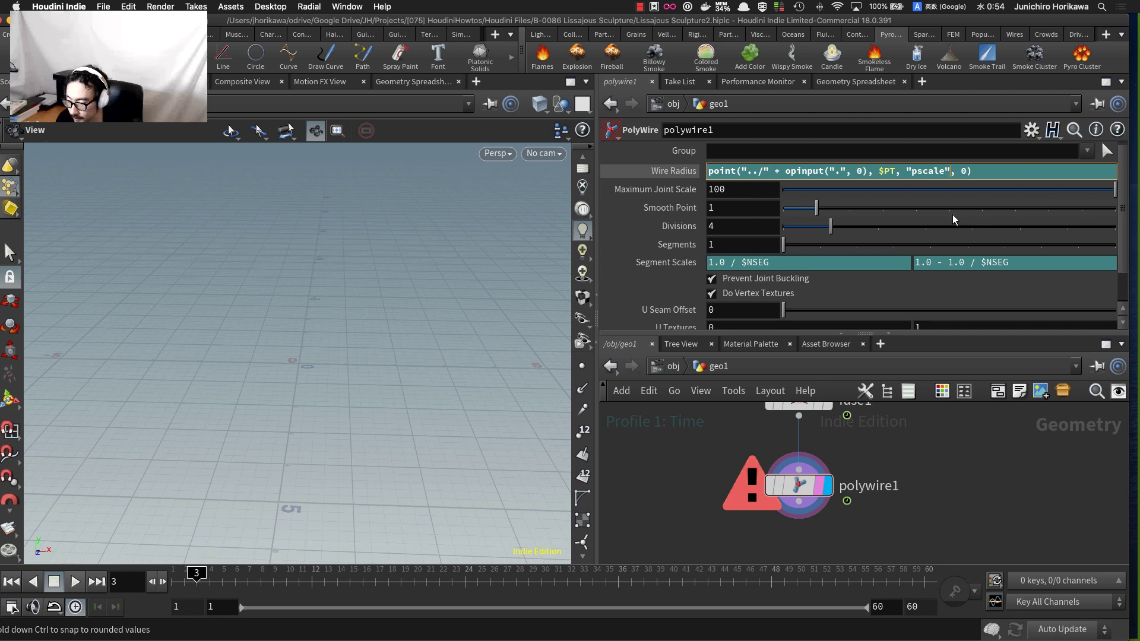
key(Return)
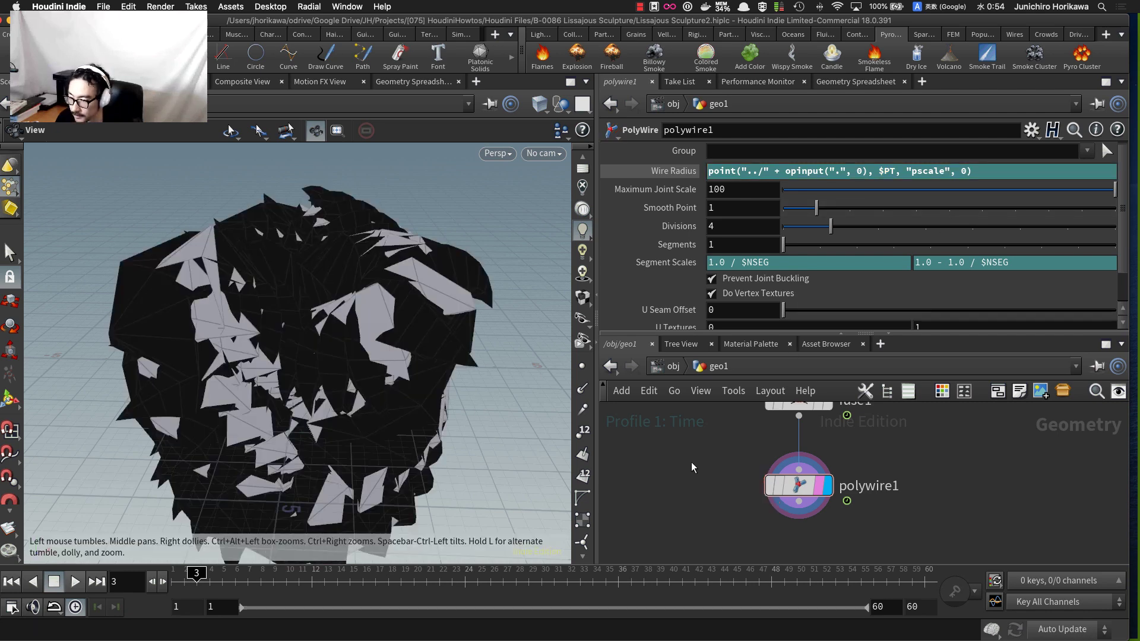
- Open the CONTROLLER null's parameter interface for editing and add a separator and a float parameter below Time
scroll(692, 462, down, 2)
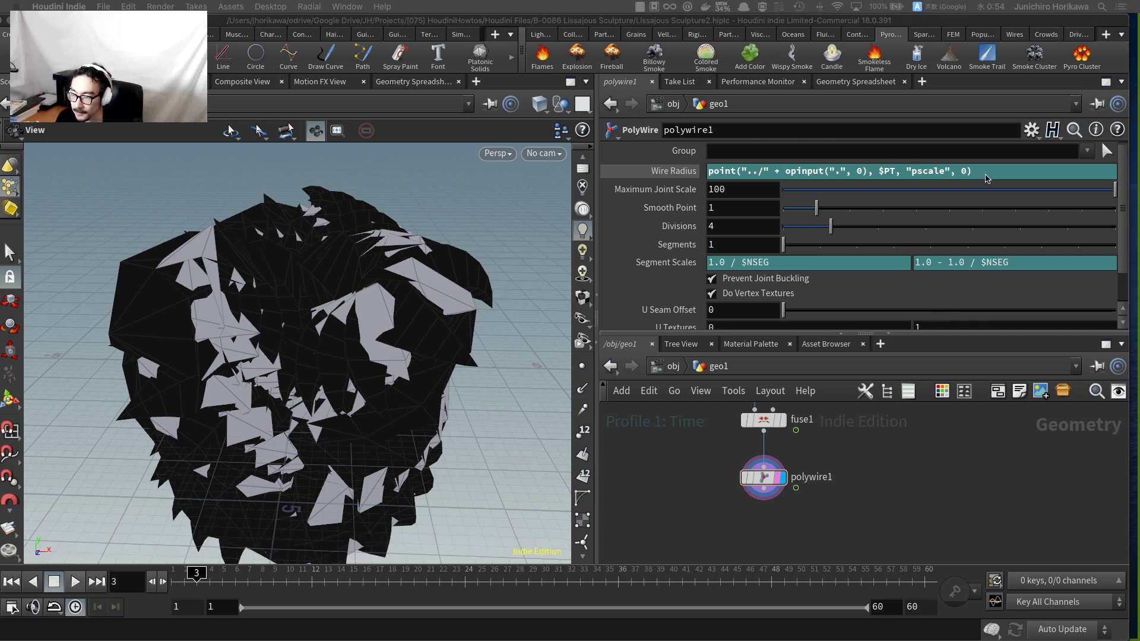
click(986, 179)
scroll(810, 524, down, 10)
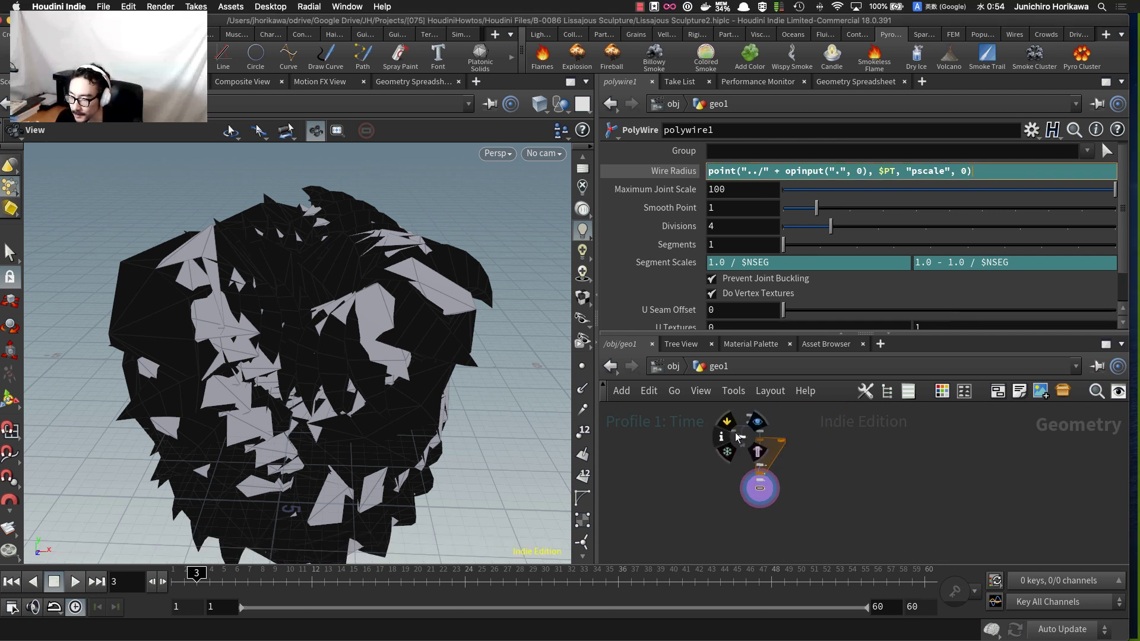
scroll(728, 432, up, 10)
middle_drag(716, 421, 710, 496)
scroll(726, 473, up, 5)
click(723, 487)
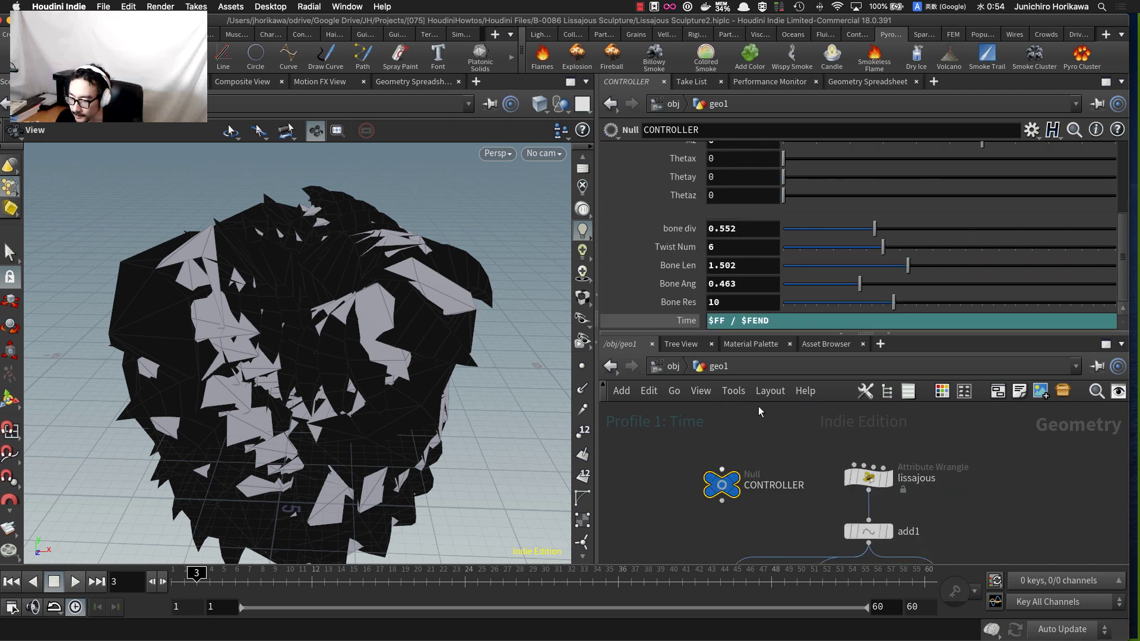
click(1031, 129)
click(1024, 150)
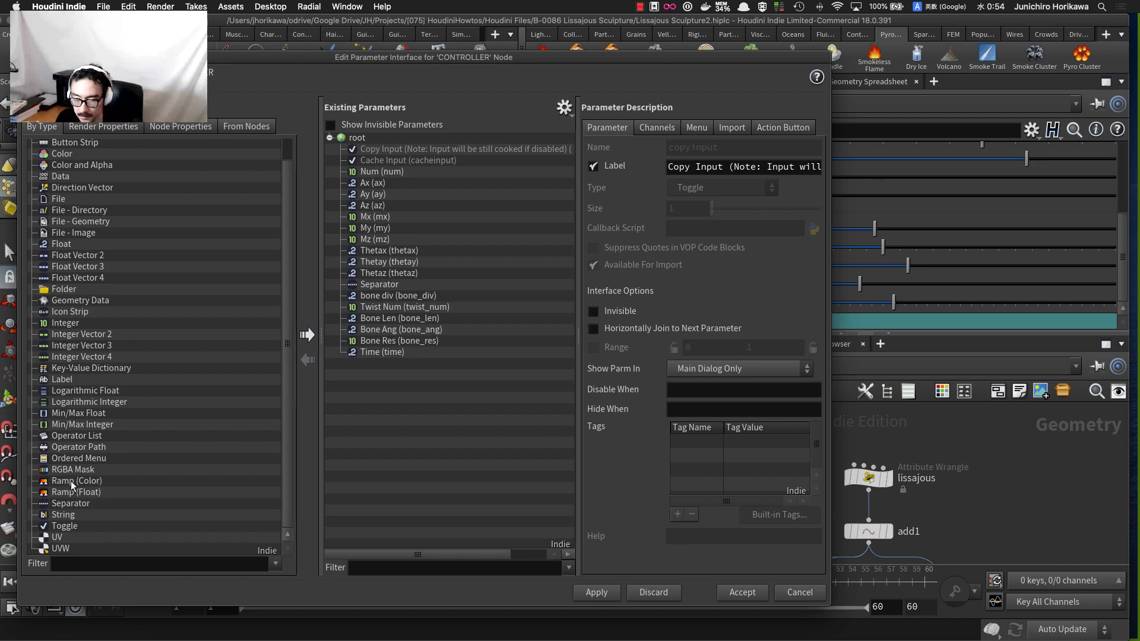
drag(346, 450, 386, 419)
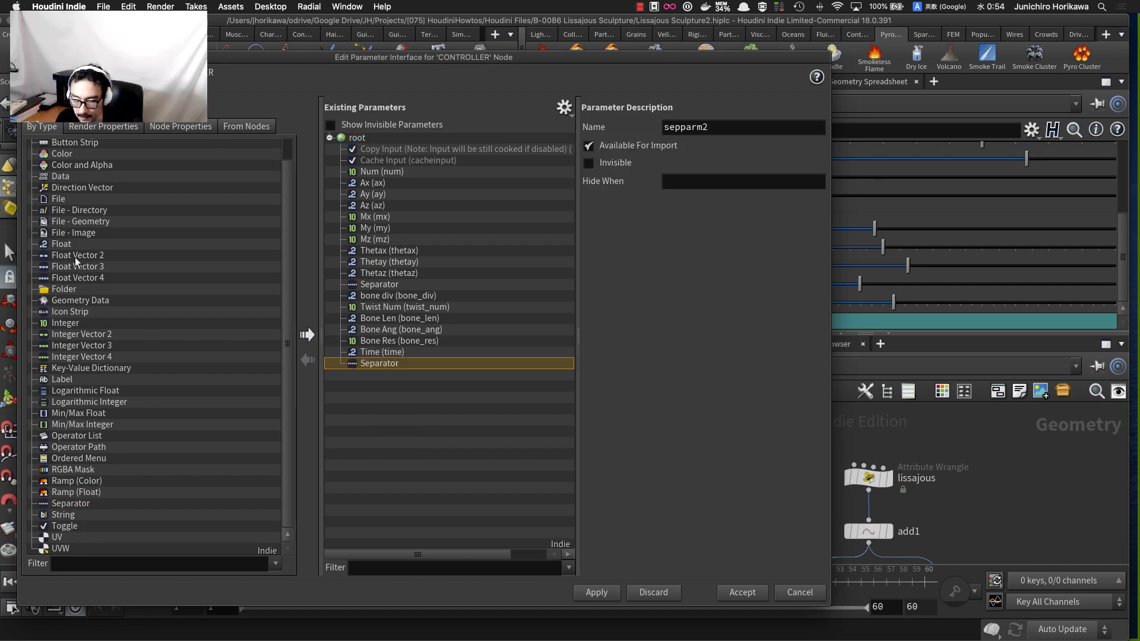
drag(98, 249, 389, 383)
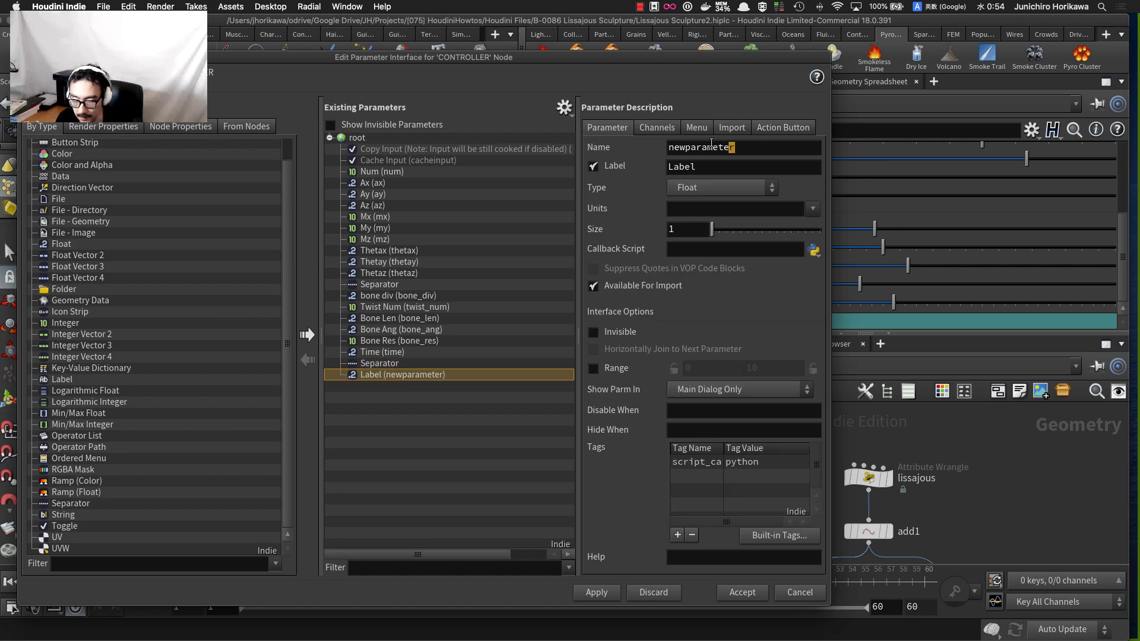
- Name and label the new float parameter thickness and enable its range from 0 to 0.5
drag(711, 143, 570, 138)
text(thickness)
key(Tab)
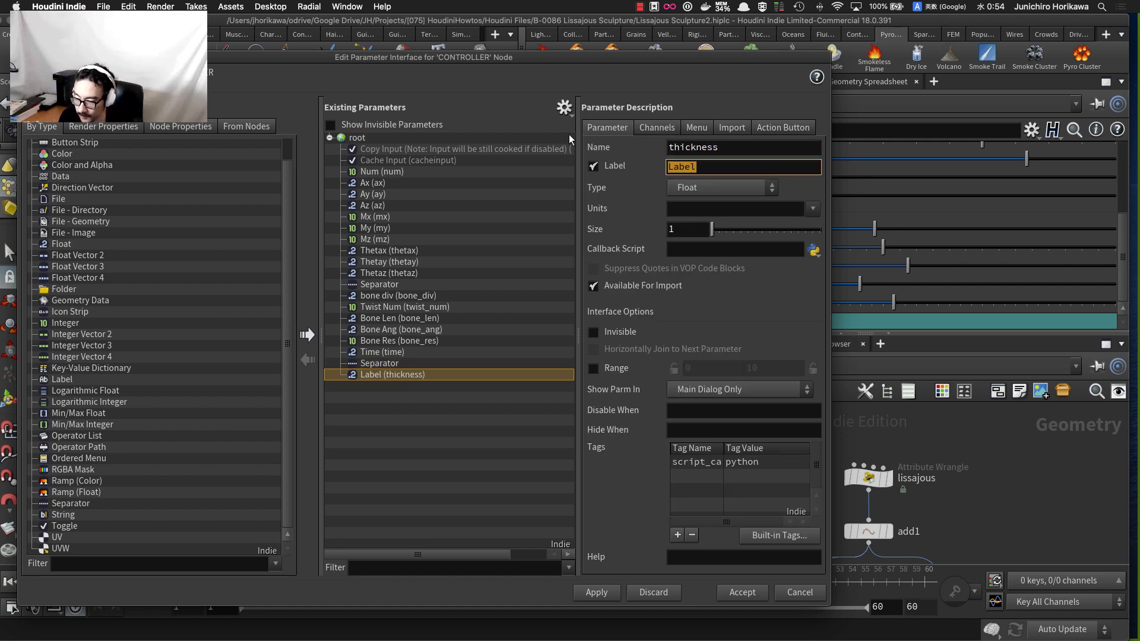
text(thickness)
key(Tab)
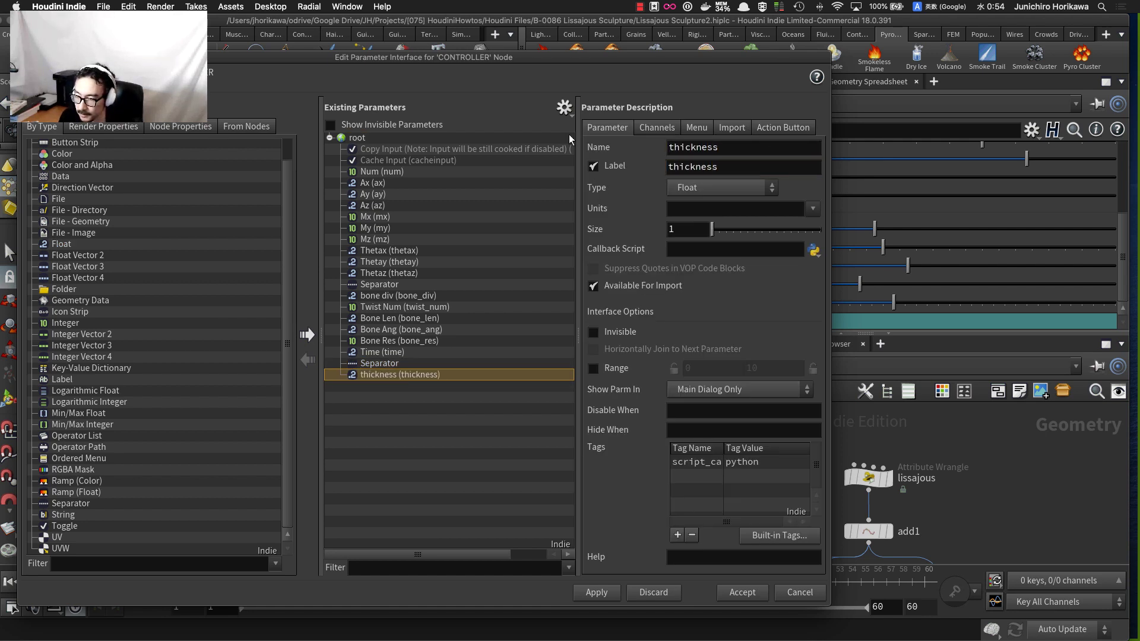
click(590, 369)
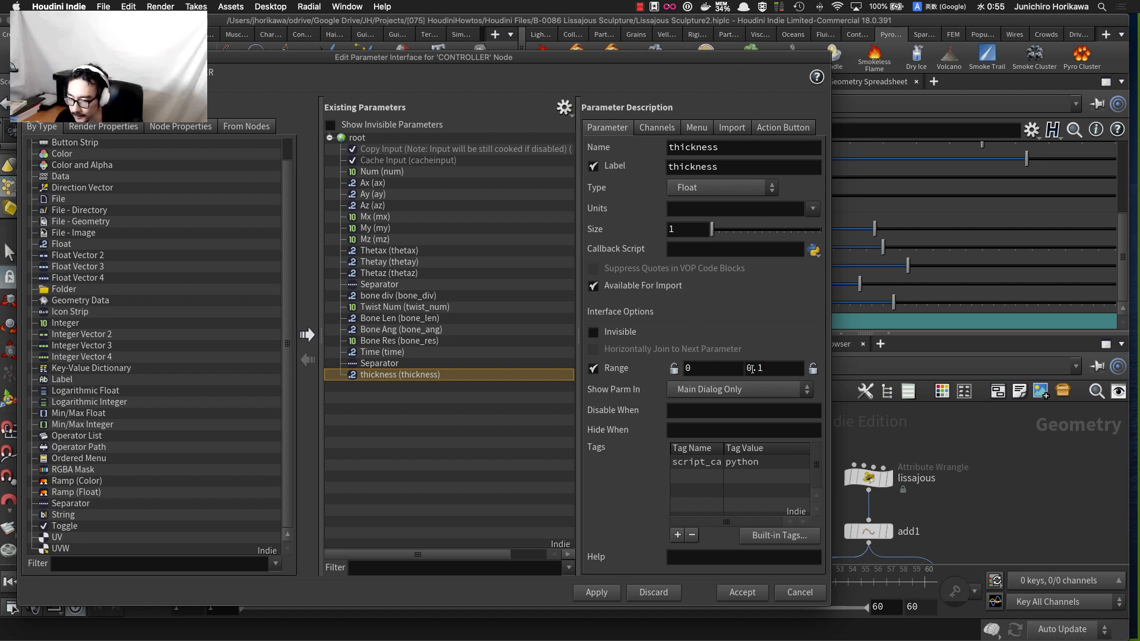
text(5)
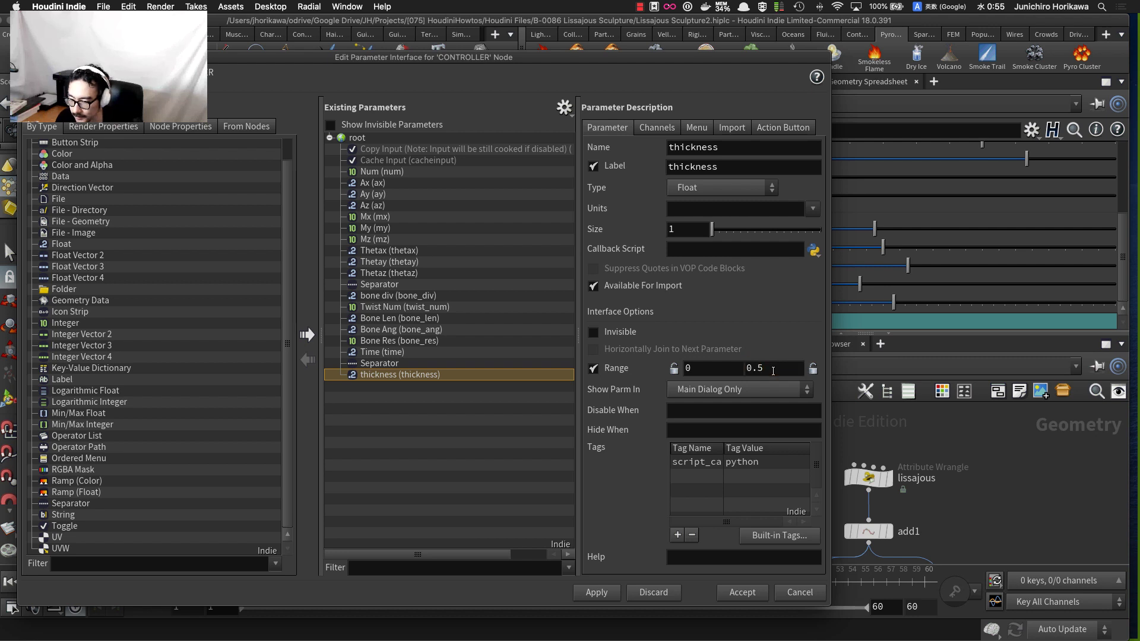
- Apply and accept the CONTROLLER interface changes, set thickness to about 0.0689, and copy the thickness parameter
click(609, 594)
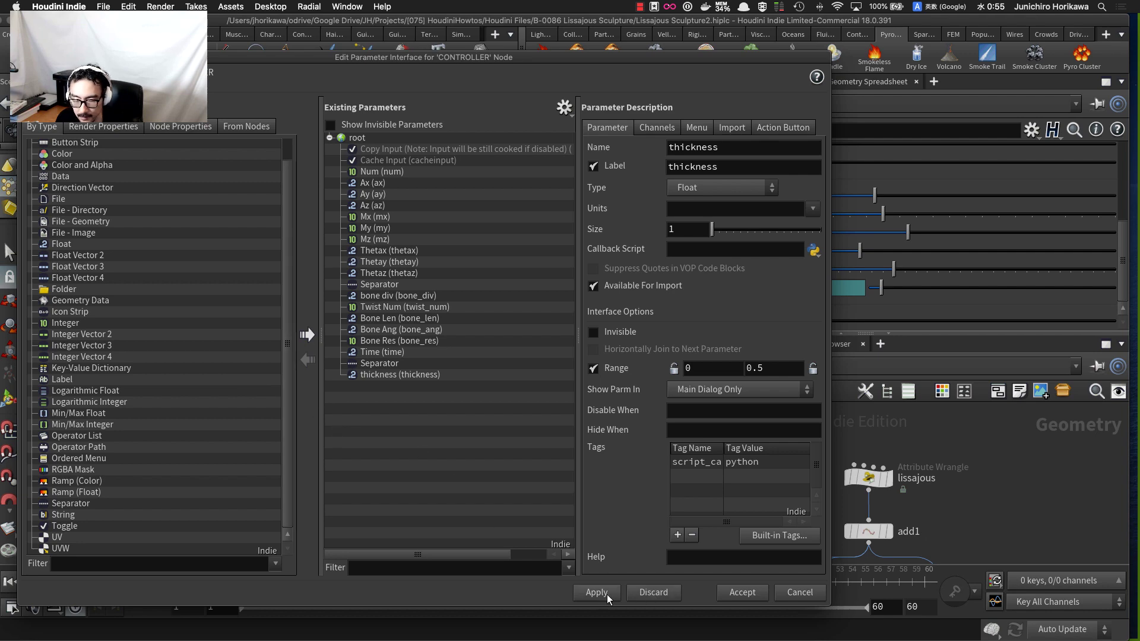
click(751, 596)
drag(784, 321, 829, 321)
click(747, 321)
right_click(747, 320)
click(772, 422)
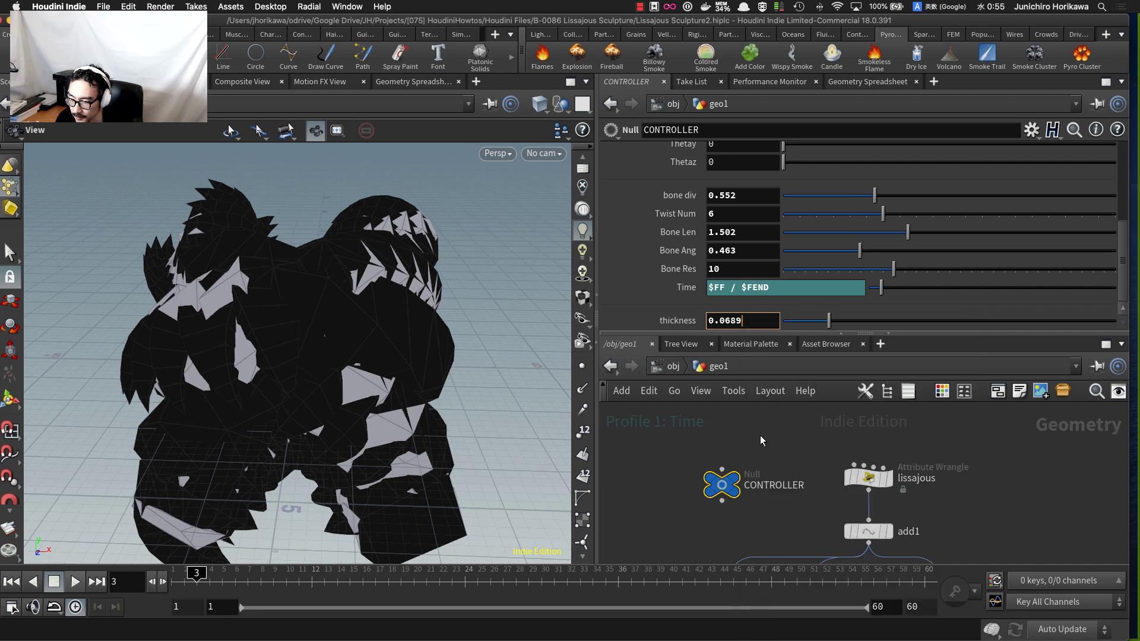
- Multiply polywire1's Wire Radius expression by a relative reference to the CONTROLLER's thickness parameter
scroll(779, 492, down, 5)
scroll(809, 525, up, 5)
middle_drag(832, 529, 814, 410)
scroll(790, 552, up, 3)
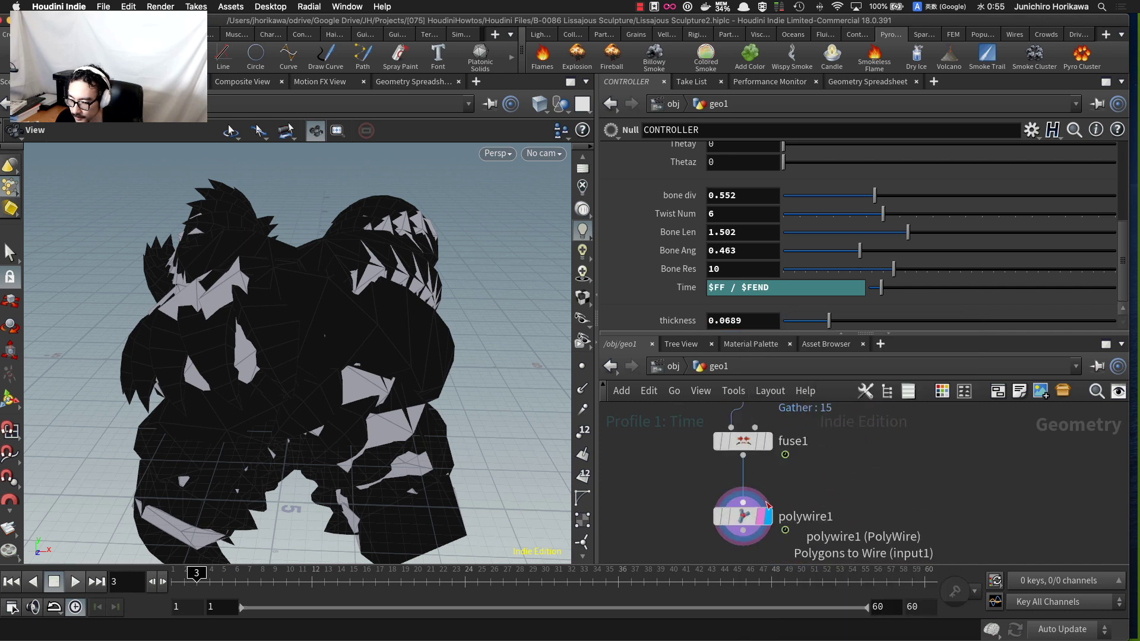
click(742, 516)
click(1012, 168)
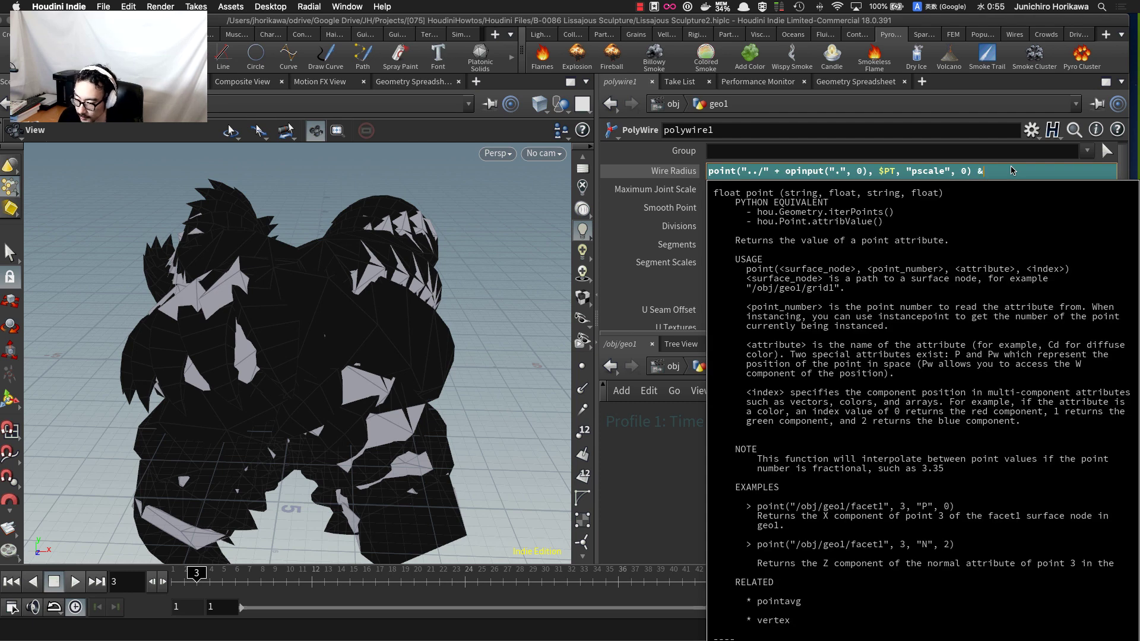
text(*)
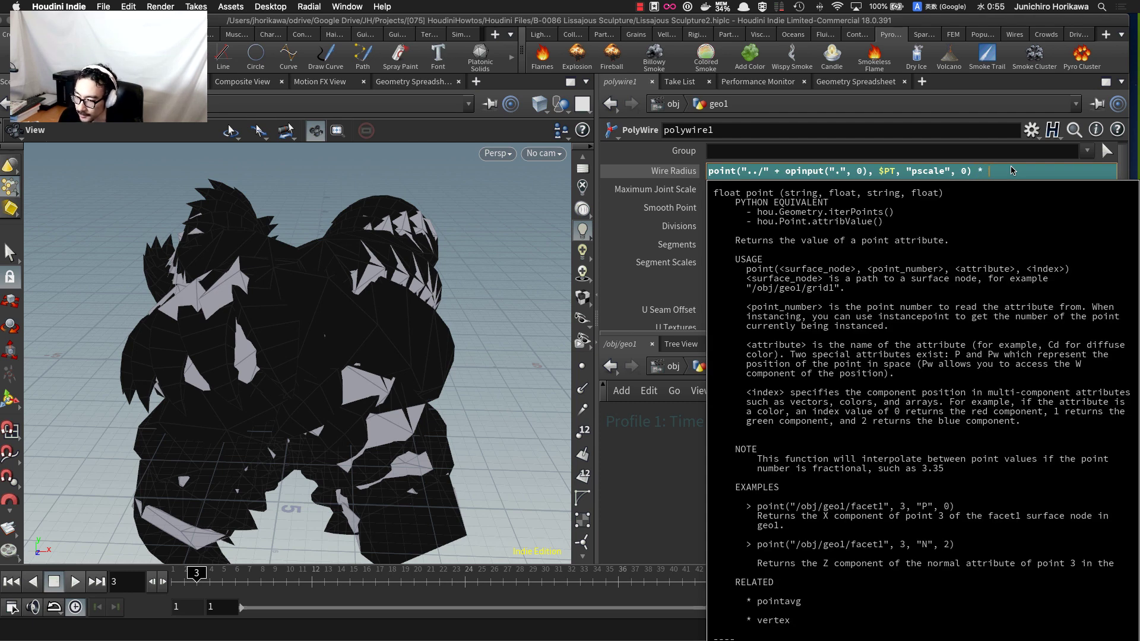
right_click(1011, 170)
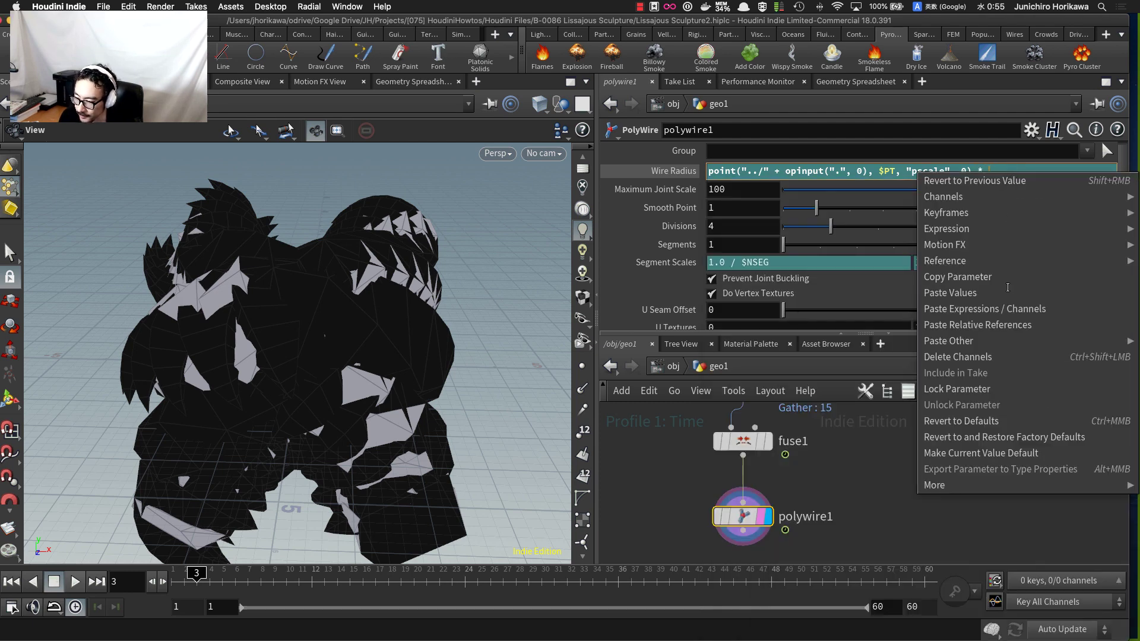
click(1003, 326)
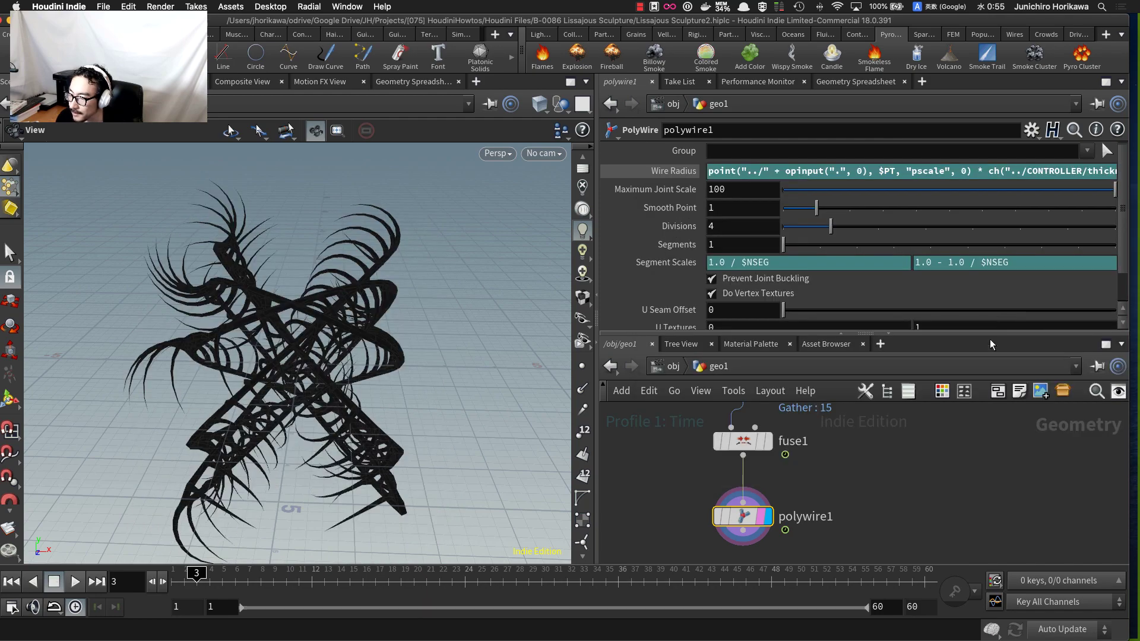
- Inspect the thickened bones and raise the CONTROLLER's thickness to about 0.0921
mouse_move(373, 409)
mouse_down()
mouse_move(259, 356)
mouse_move(238, 362)
mouse_move(261, 392)
mouse_move(285, 380)
mouse_move(289, 346)
mouse_move(362, 341)
mouse_move(333, 315)
mouse_move(341, 370)
mouse_up()
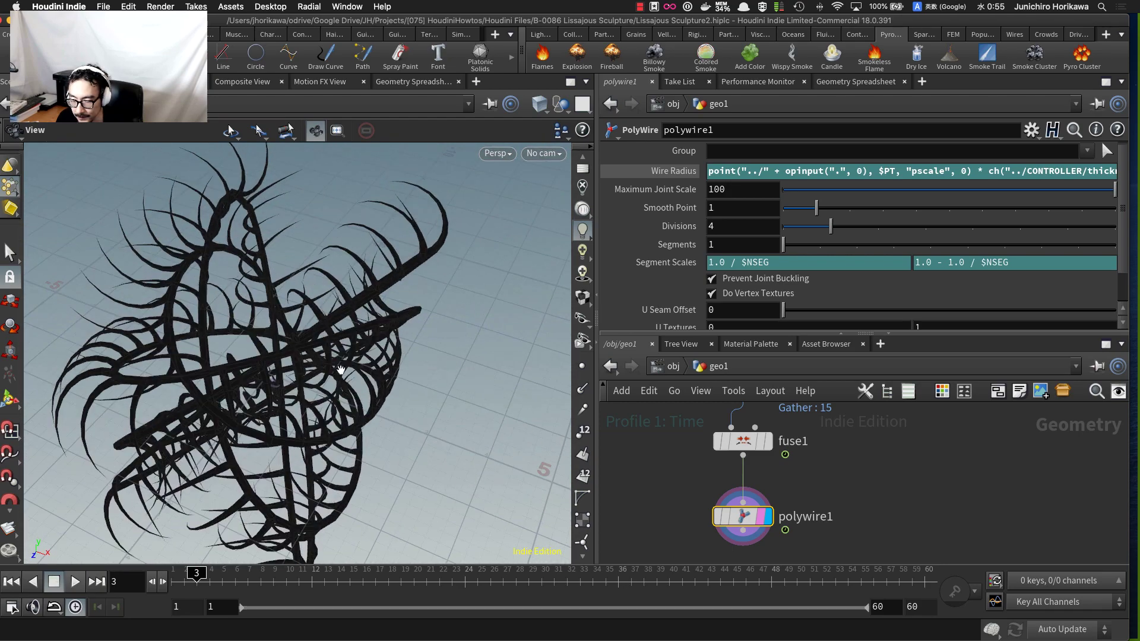
scroll(733, 494, down, 5)
scroll(733, 497, down, 5)
middle_drag(697, 498, 726, 553)
scroll(710, 468, up, 8)
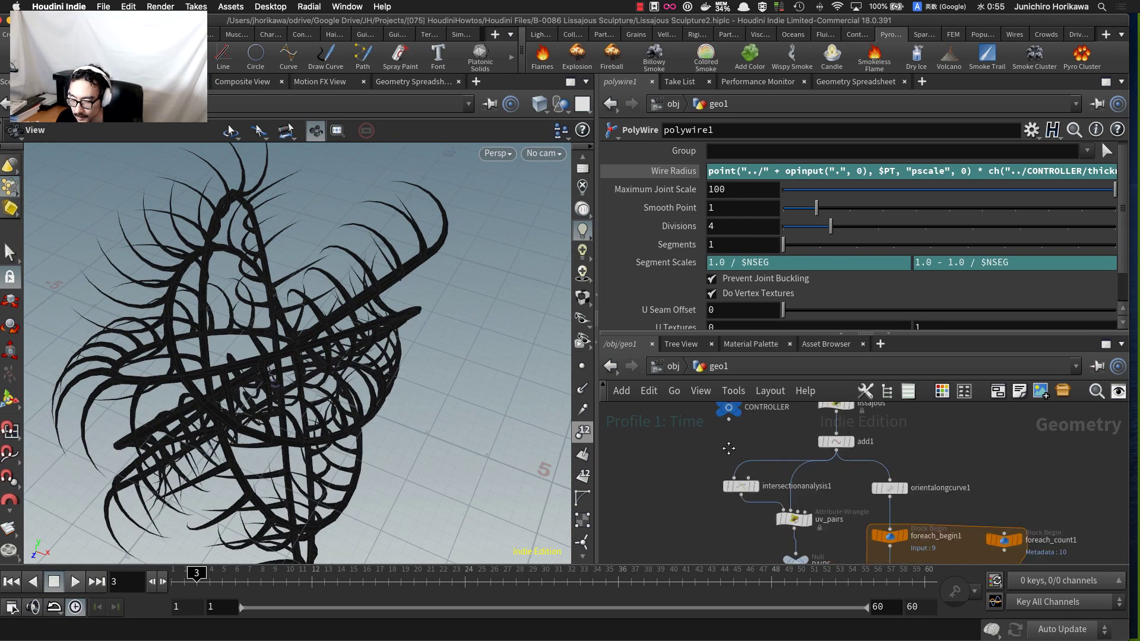
middle_drag(728, 448, 715, 496)
scroll(720, 465, up, 1)
click(721, 463)
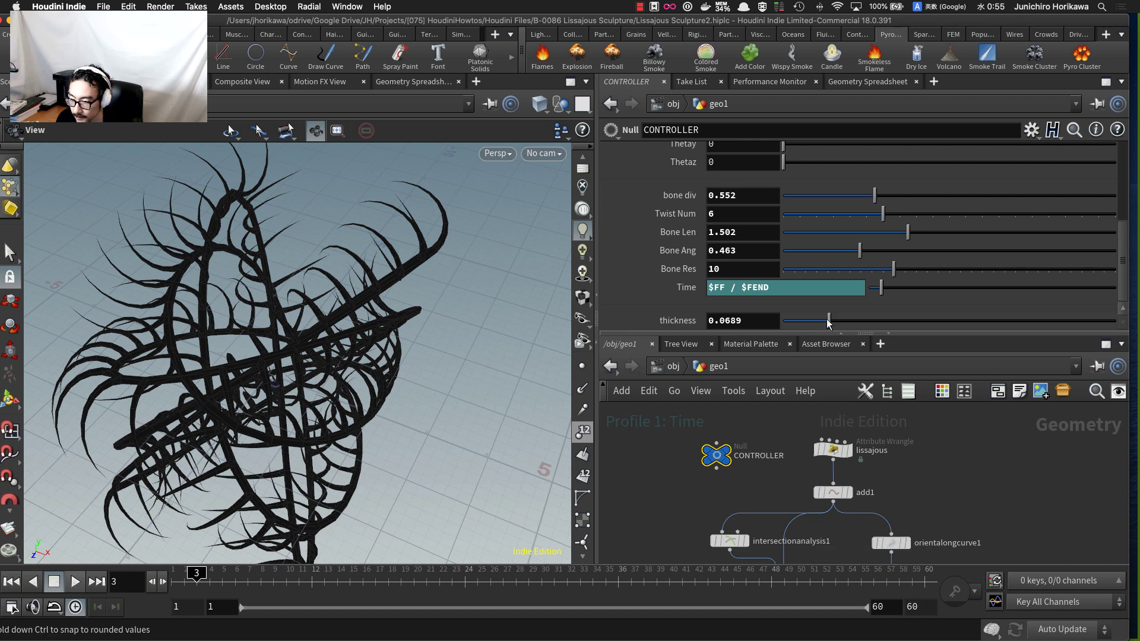
mouse_move(828, 322)
mouse_down()
mouse_move(854, 322)
mouse_move(844, 323)
mouse_up()
- Add a Normal node below polywire1, connect it to polywire1's output, and display its result
scroll(747, 460, down, 8)
middle_drag(775, 542, 755, 500)
scroll(755, 501, up, 5)
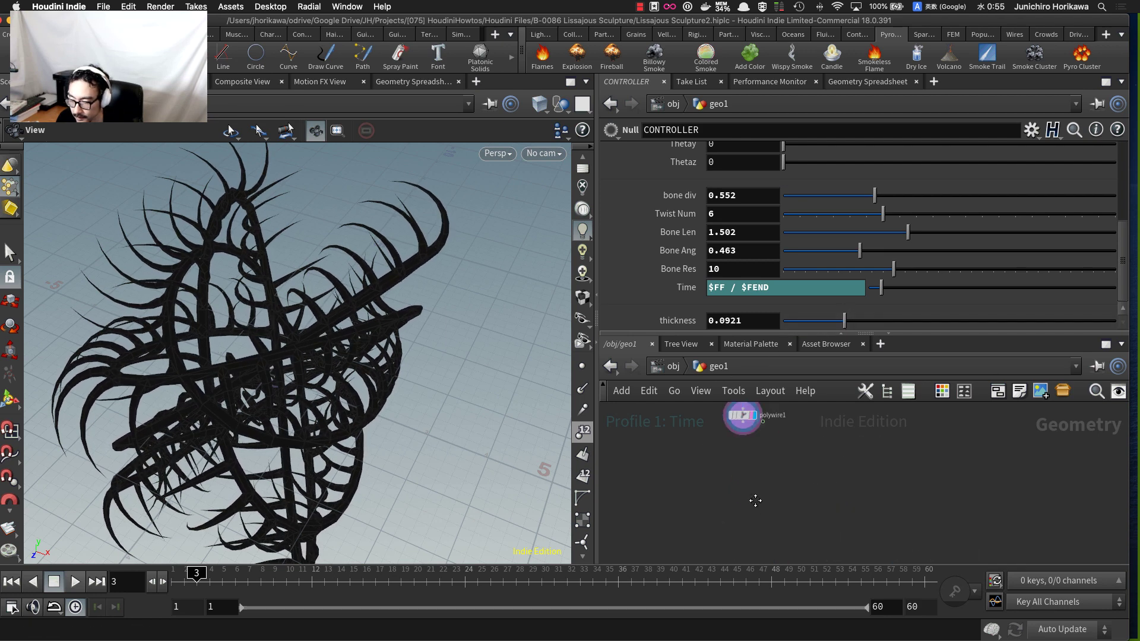
key(Tab)
text(norma)
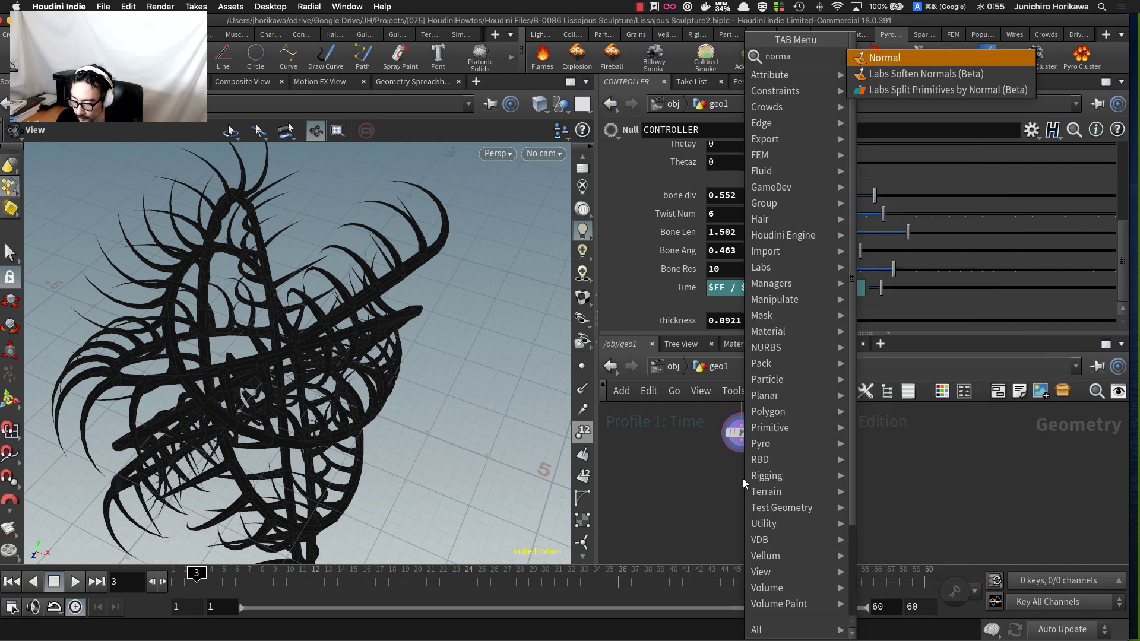
key(Return)
click(743, 484)
drag(741, 438, 746, 476)
click(763, 494)
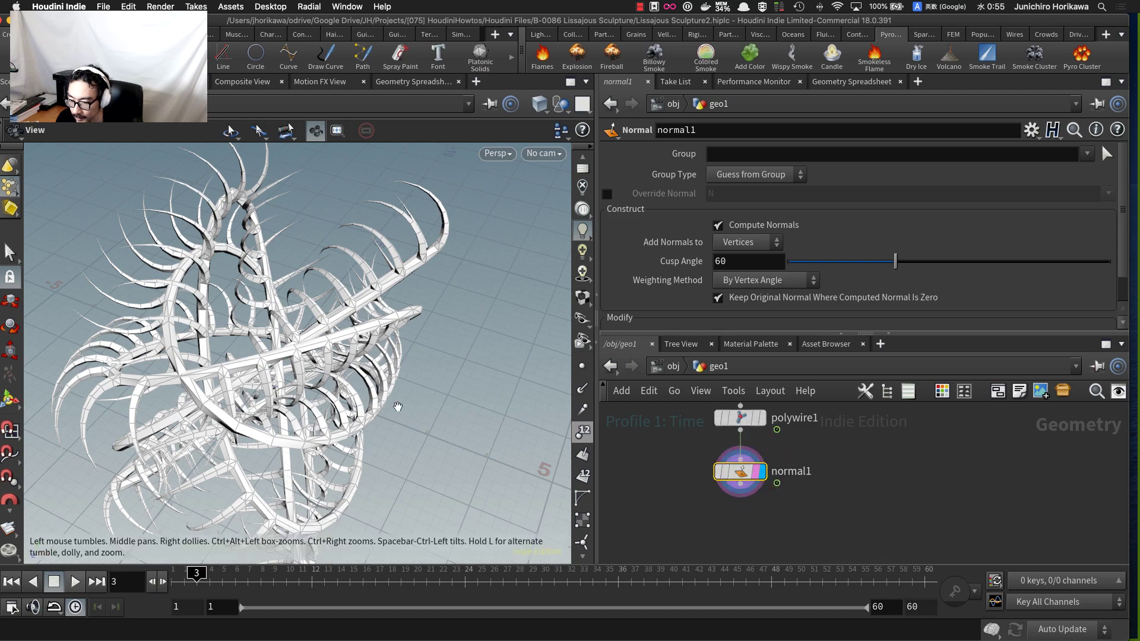
- Try 10 divisions on polywire1, compare the wire shape, and set Divisions back to 4
mouse_move(397, 406)
mouse_down()
mouse_move(457, 447)
mouse_move(430, 466)
mouse_up()
middle_drag(740, 425, 730, 478)
scroll(730, 478, up, 4)
click(731, 478)
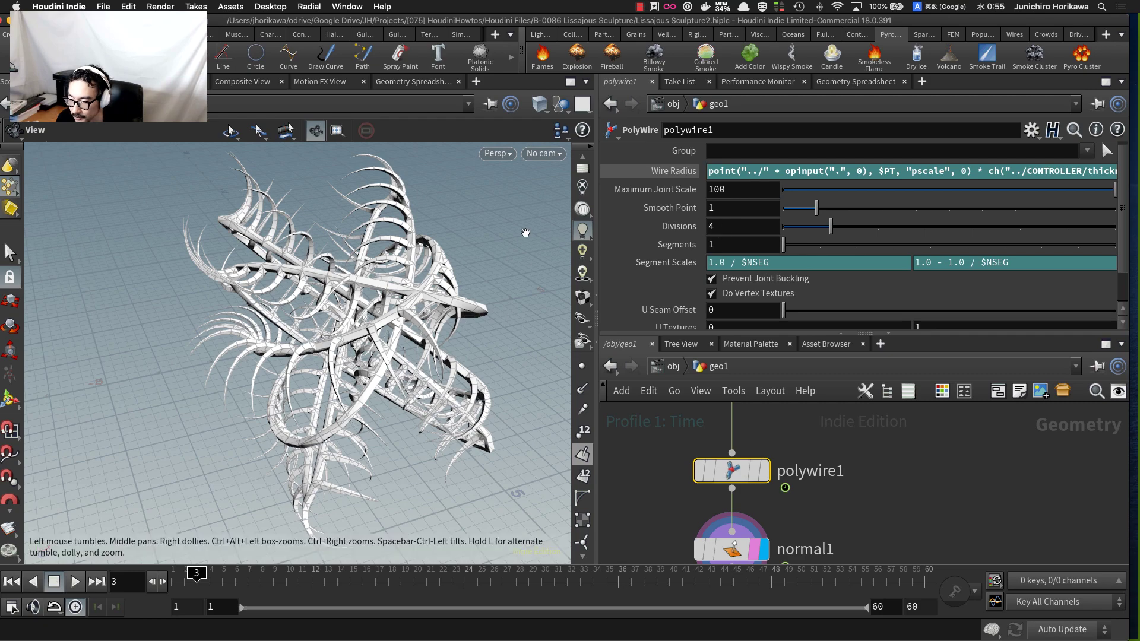
mouse_move(458, 286)
mouse_down()
mouse_move(295, 288)
mouse_move(451, 261)
mouse_up()
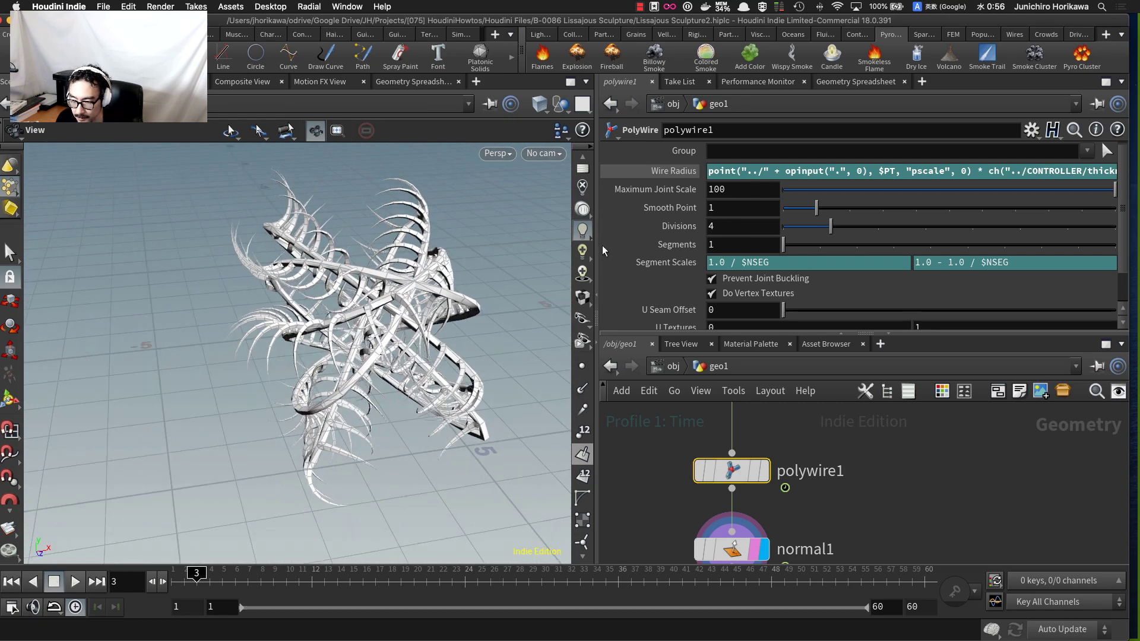
drag(872, 232, 1117, 233)
scroll(300, 266, up, 3)
scroll(299, 265, up, 5)
mouse_move(300, 265)
mouse_down()
mouse_move(380, 267)
mouse_move(362, 297)
mouse_move(408, 367)
mouse_move(424, 257)
mouse_up()
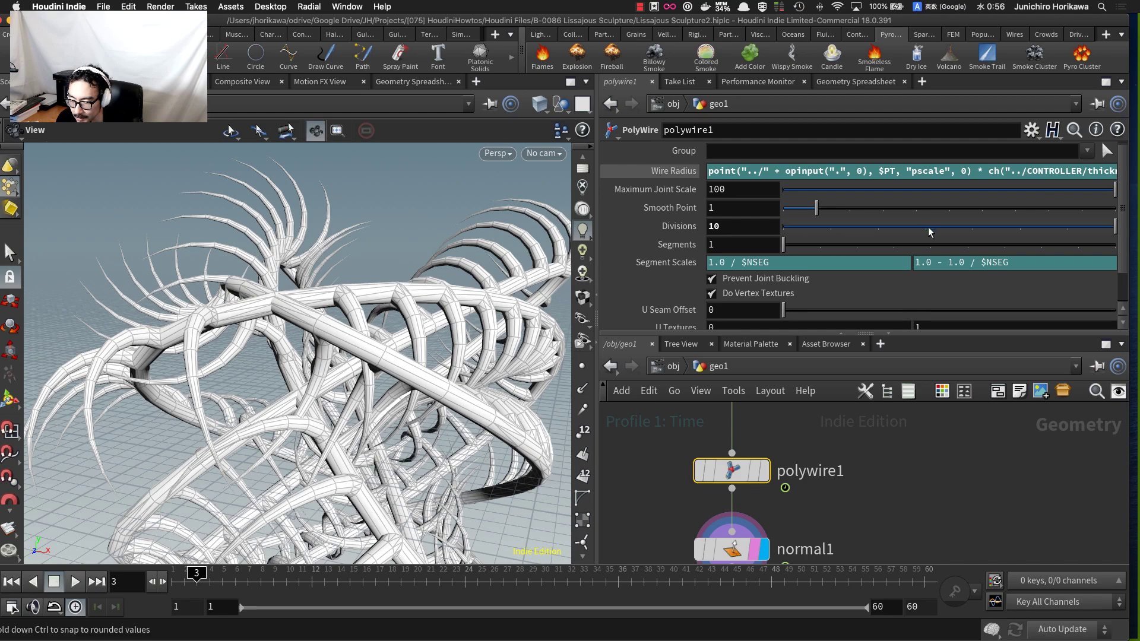
drag(871, 231, 838, 231)
scroll(389, 260, down, 10)
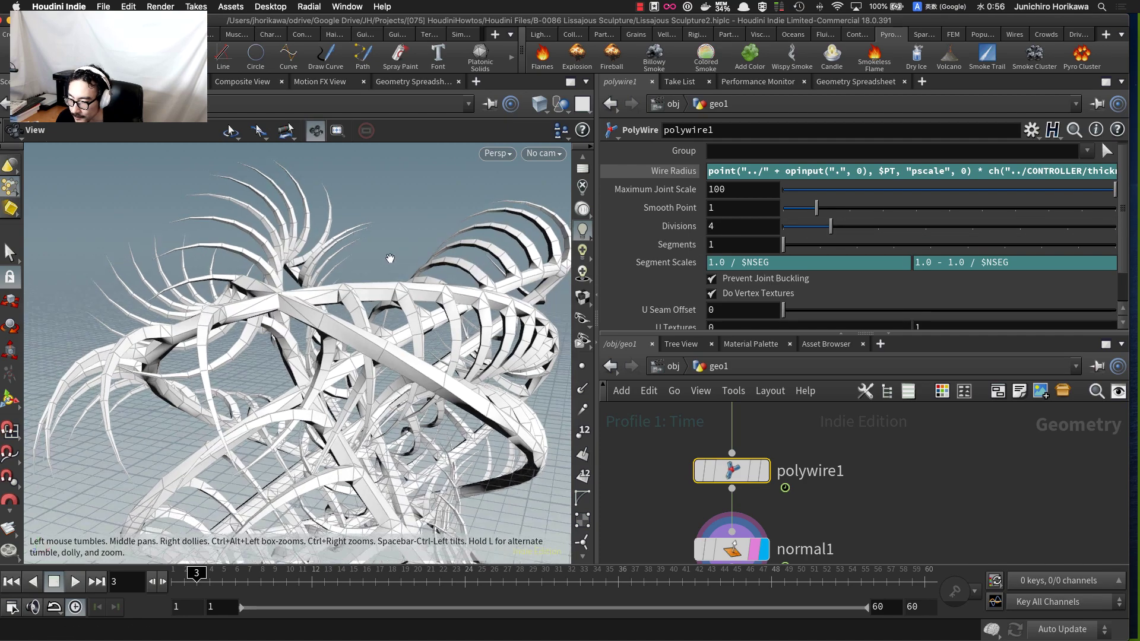
mouse_move(419, 337)
mouse_down()
mouse_move(504, 336)
mouse_move(438, 377)
mouse_up()
scroll(806, 504, down, 5)
scroll(802, 494, up, 4)
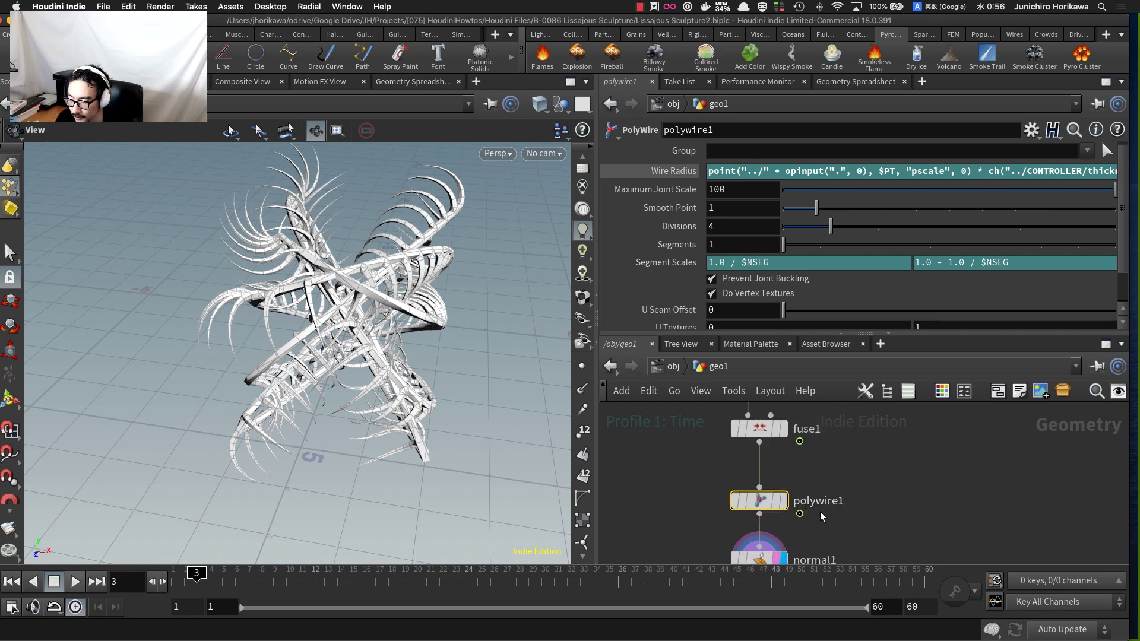
- Insert a Color node on the connection between fuse1 and polywire1
middle_drag(834, 529, 832, 490)
drag(833, 543, 755, 461)
middle_drag(755, 462, 754, 487)
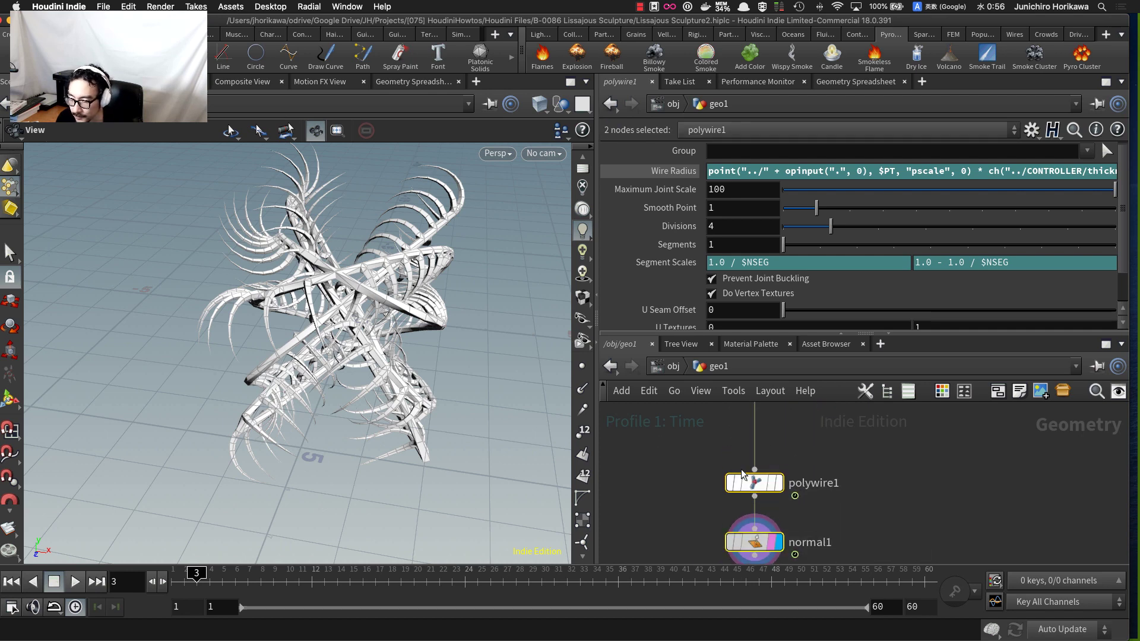
drag(504, 341, 510, 350)
middle_drag(675, 439, 698, 490)
scroll(698, 487, down, 4)
scroll(697, 486, up, 3)
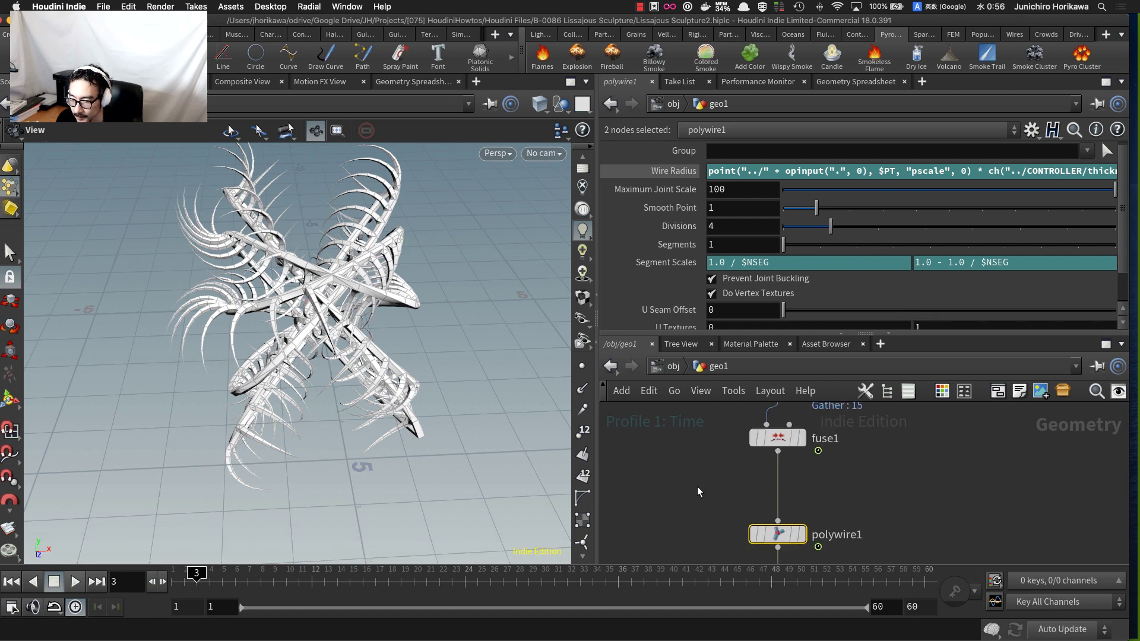
key(Tab)
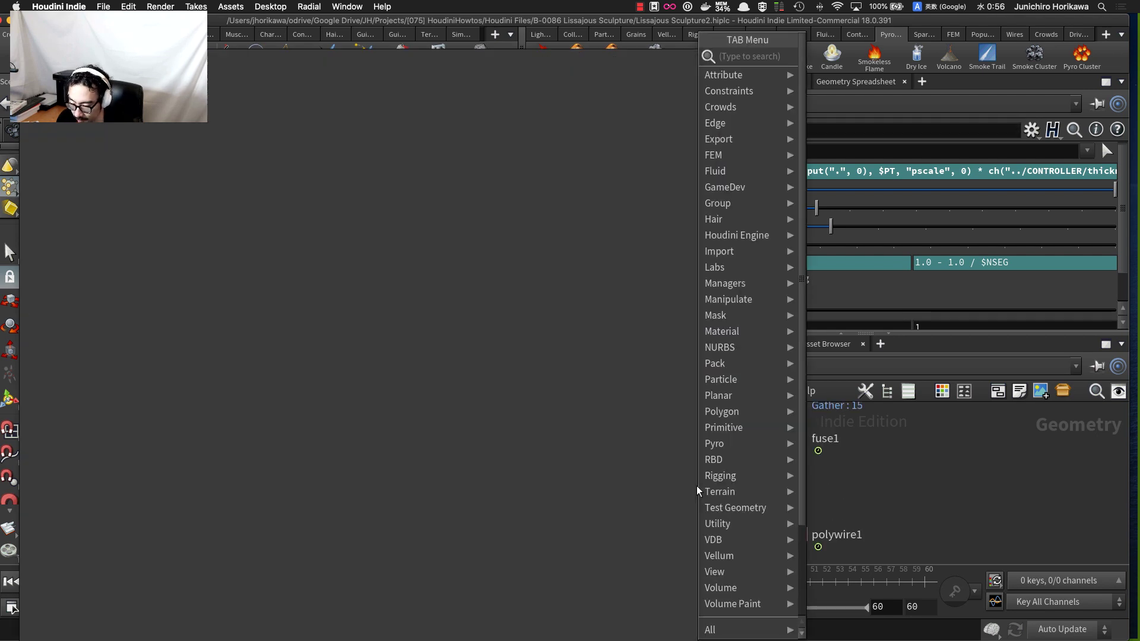
text(color)
key(Return)
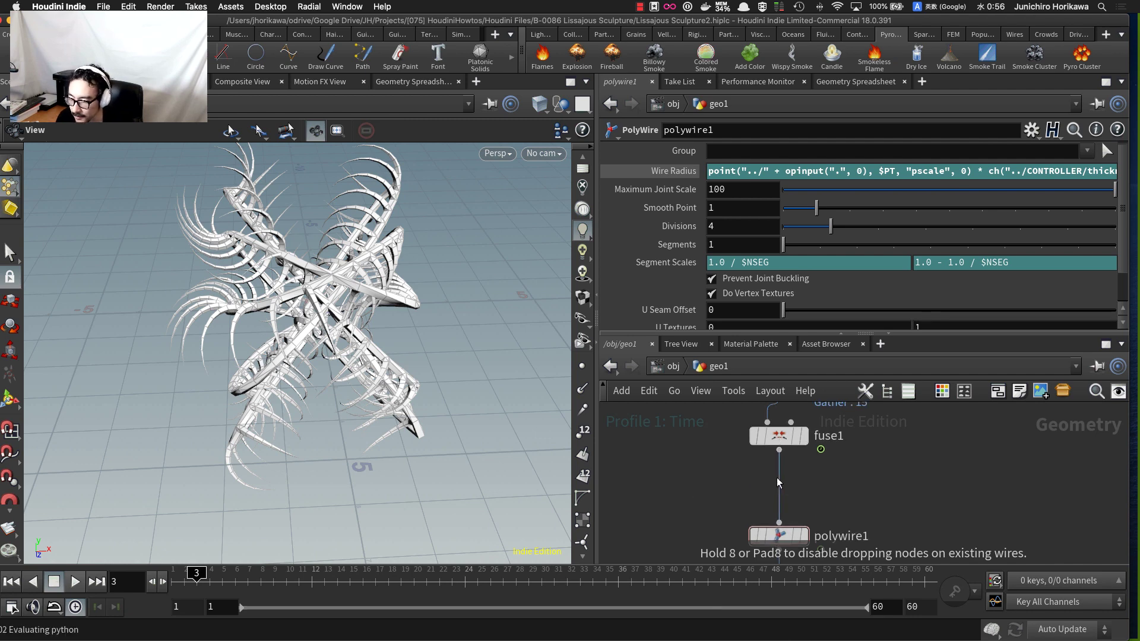
click(777, 477)
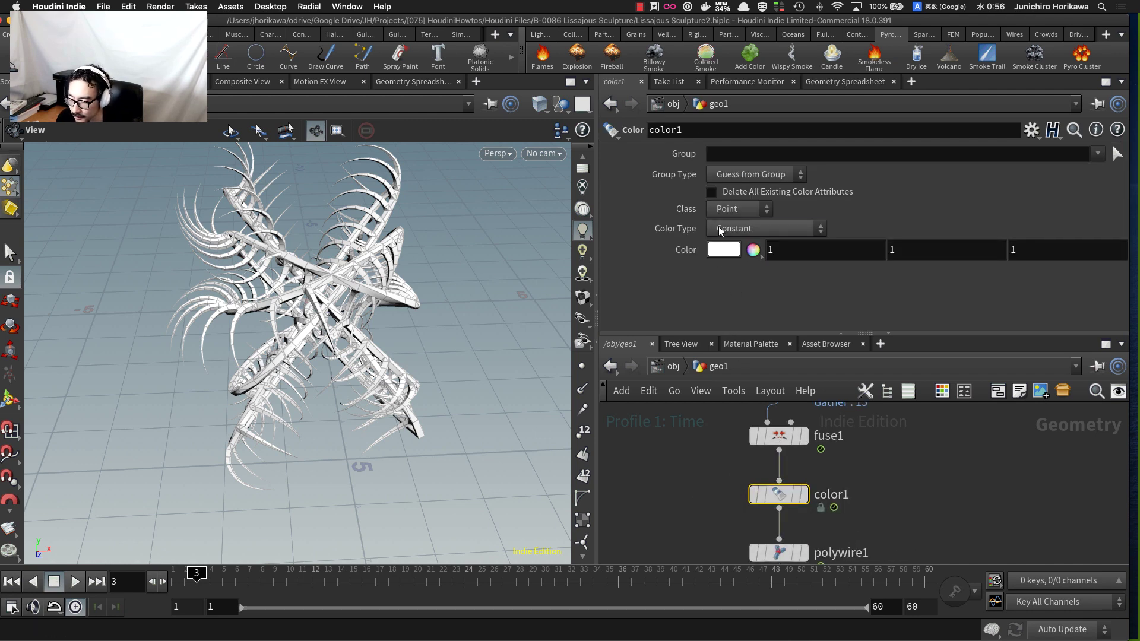
- Set color1's Color Type to Ramp from Attribute and its Attribute to pscale
click(719, 230)
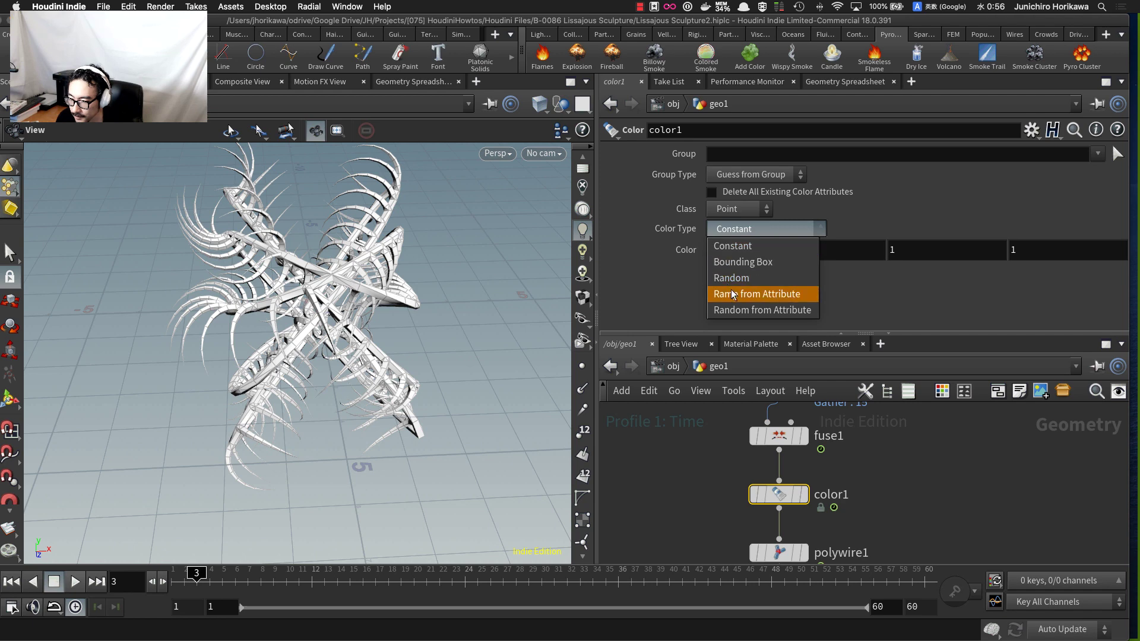
click(734, 294)
click(738, 236)
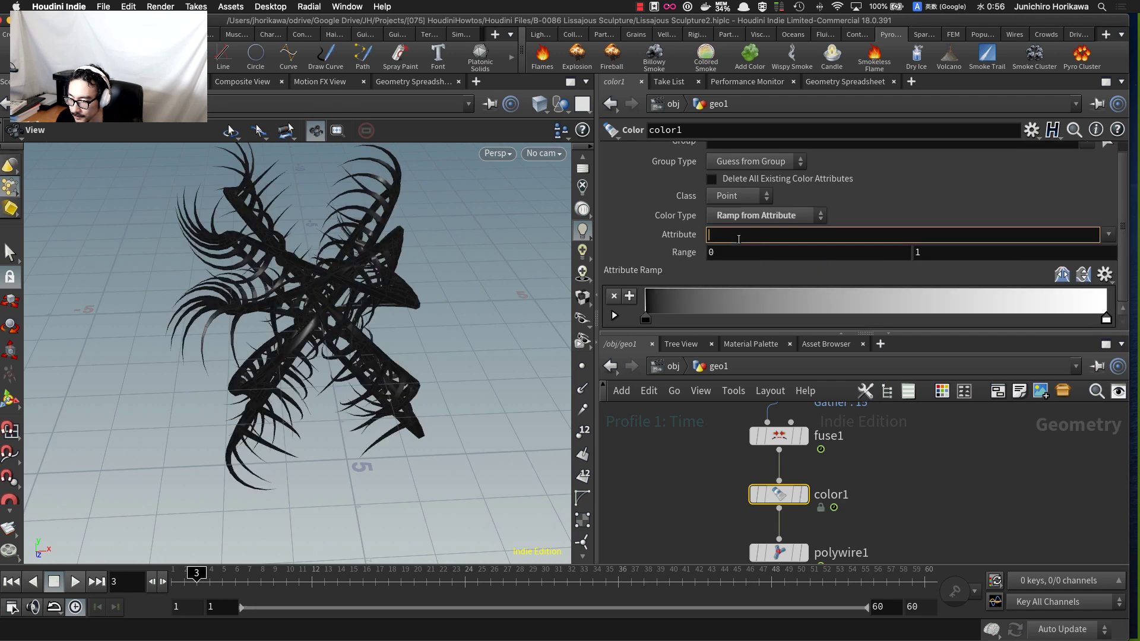
text(psclae)
key(Return)
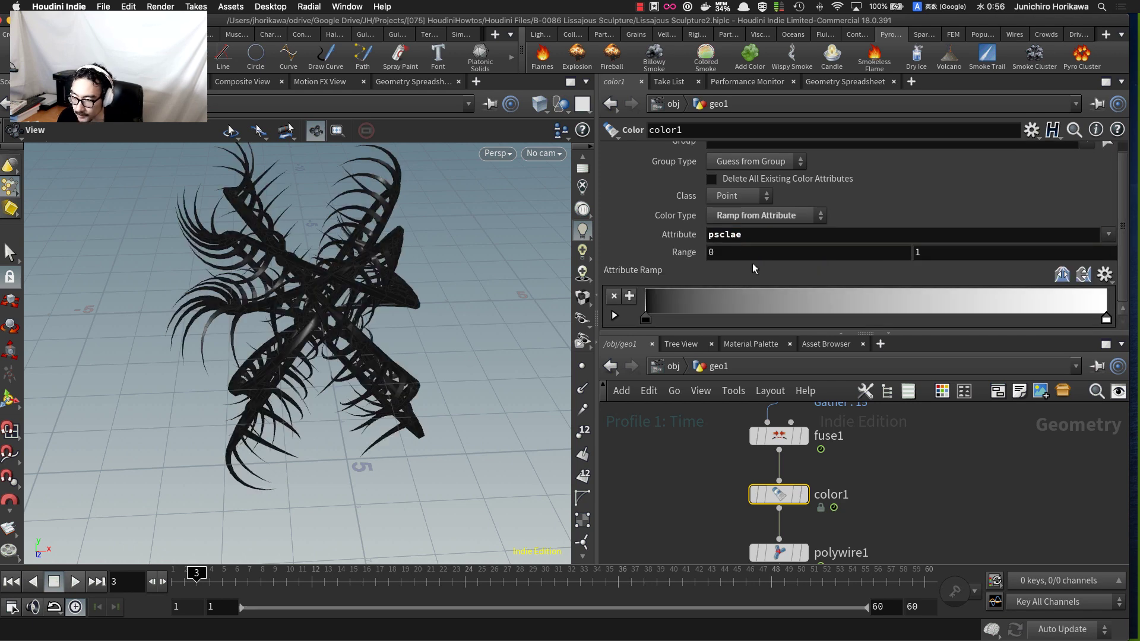
click(742, 239)
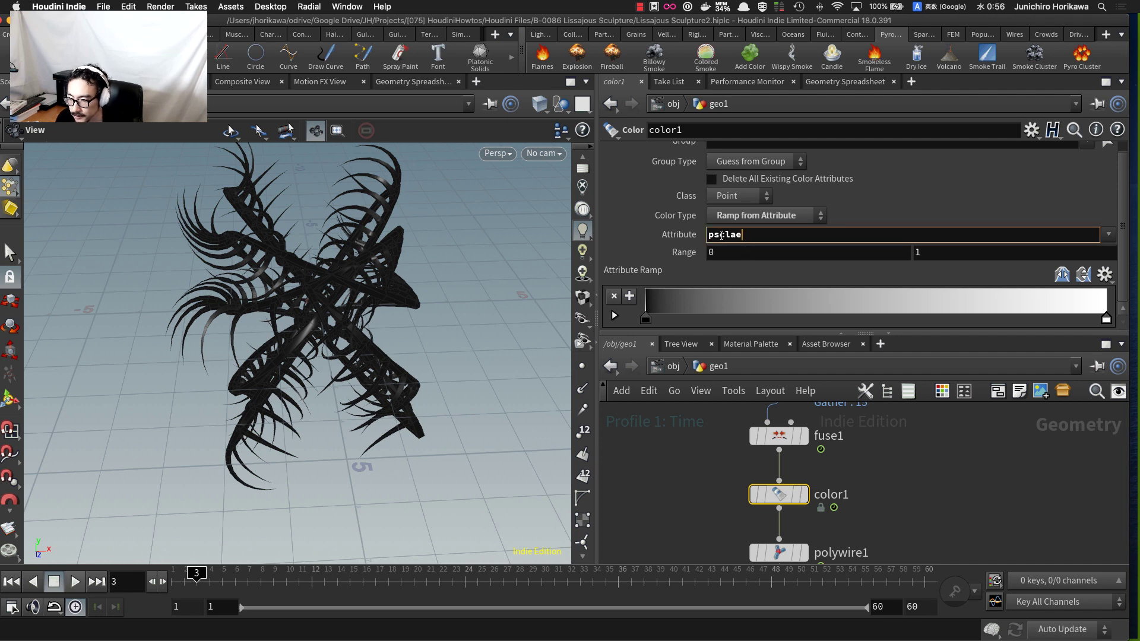
drag(724, 236, 750, 236)
text(ale)
key(Return)
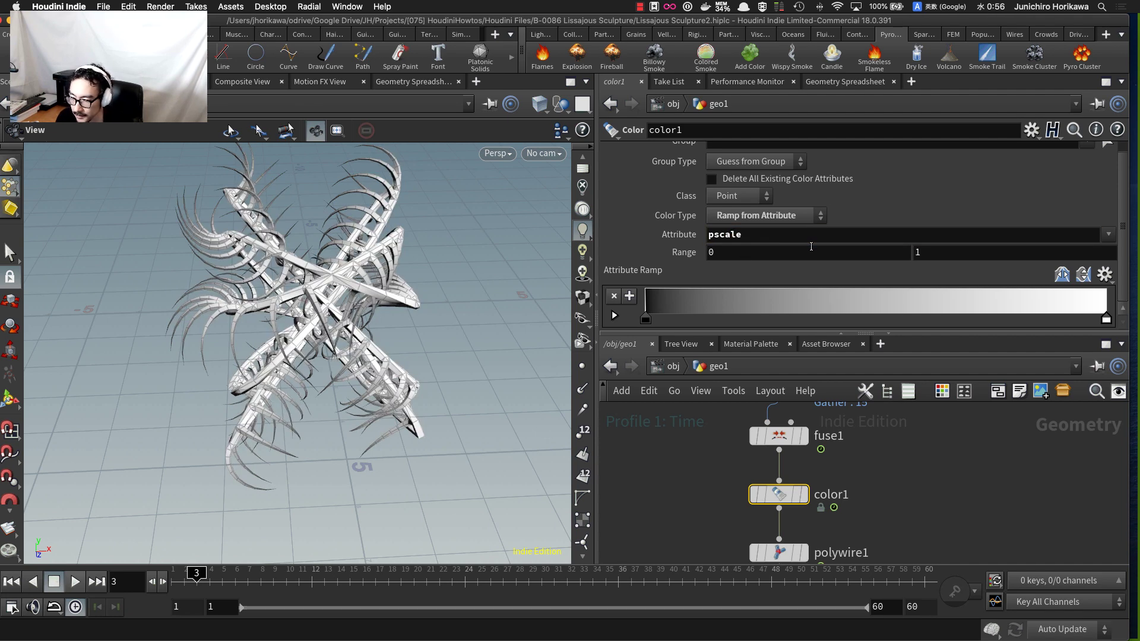
- Display the color1 node and set the end point of its attribute ramp to black
mouse_move(372, 345)
mouse_down()
mouse_move(449, 271)
mouse_move(348, 323)
mouse_move(345, 340)
mouse_up()
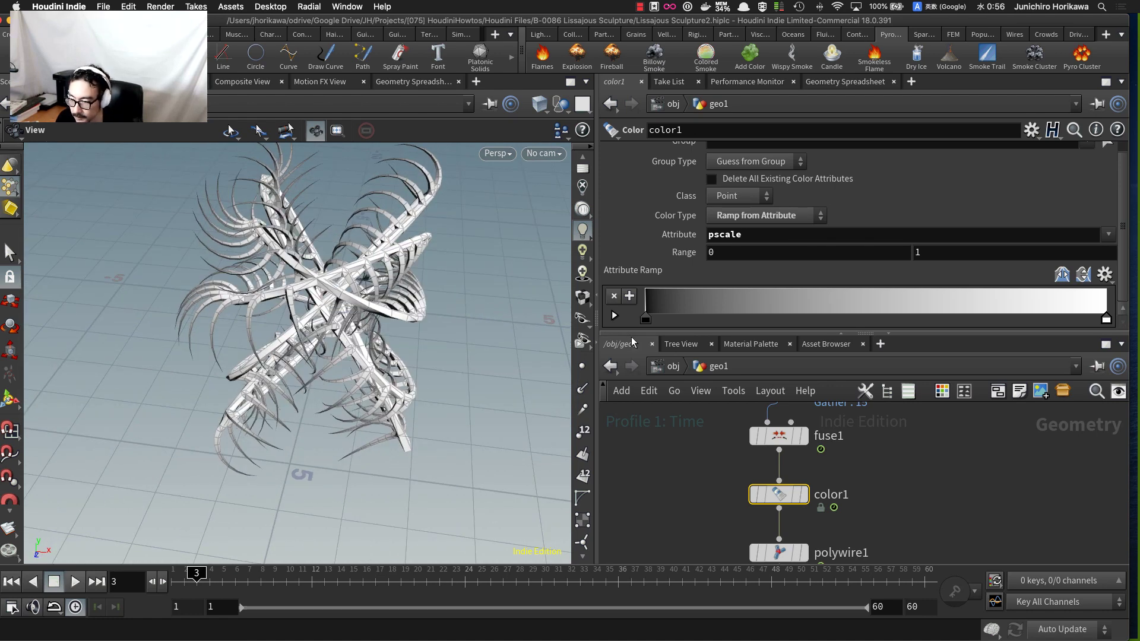
click(804, 495)
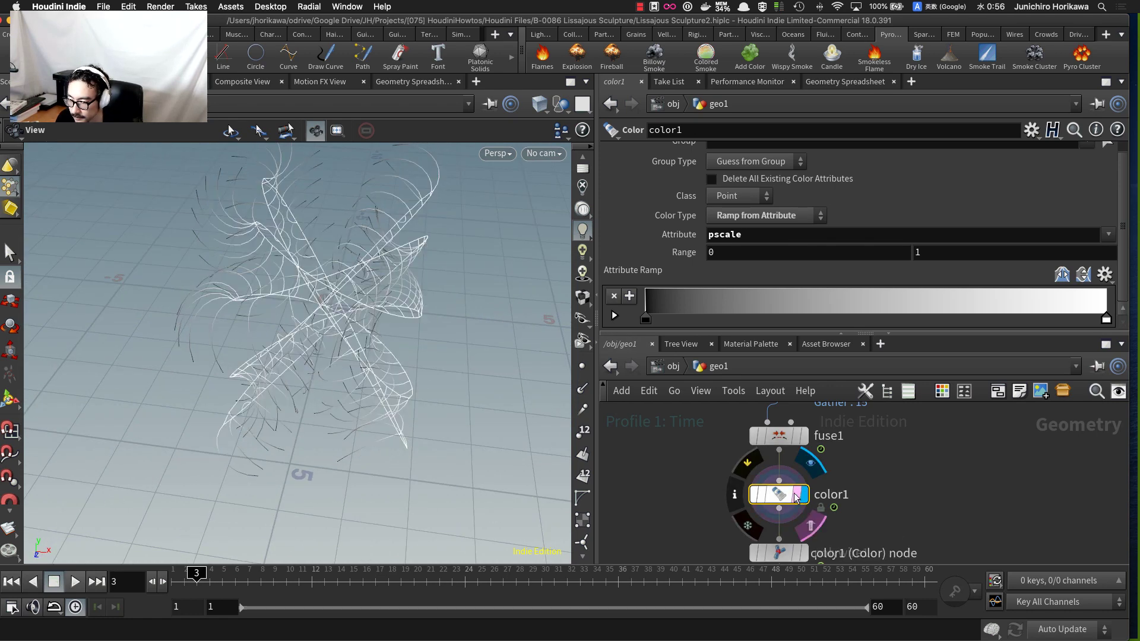
drag(457, 408, 477, 376)
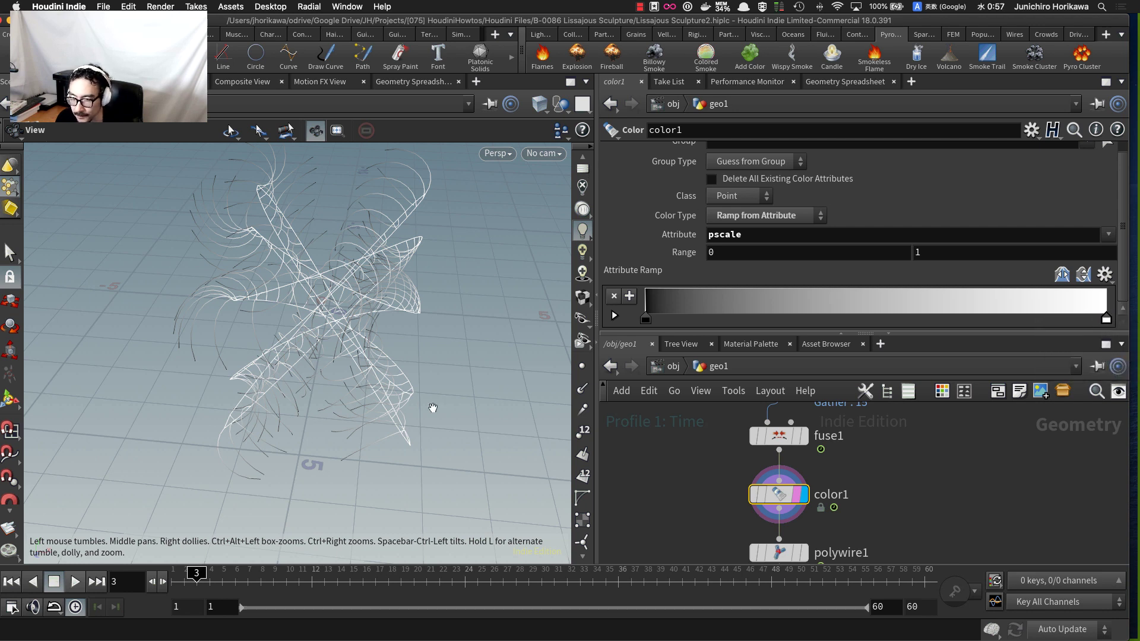
double_click(1106, 321)
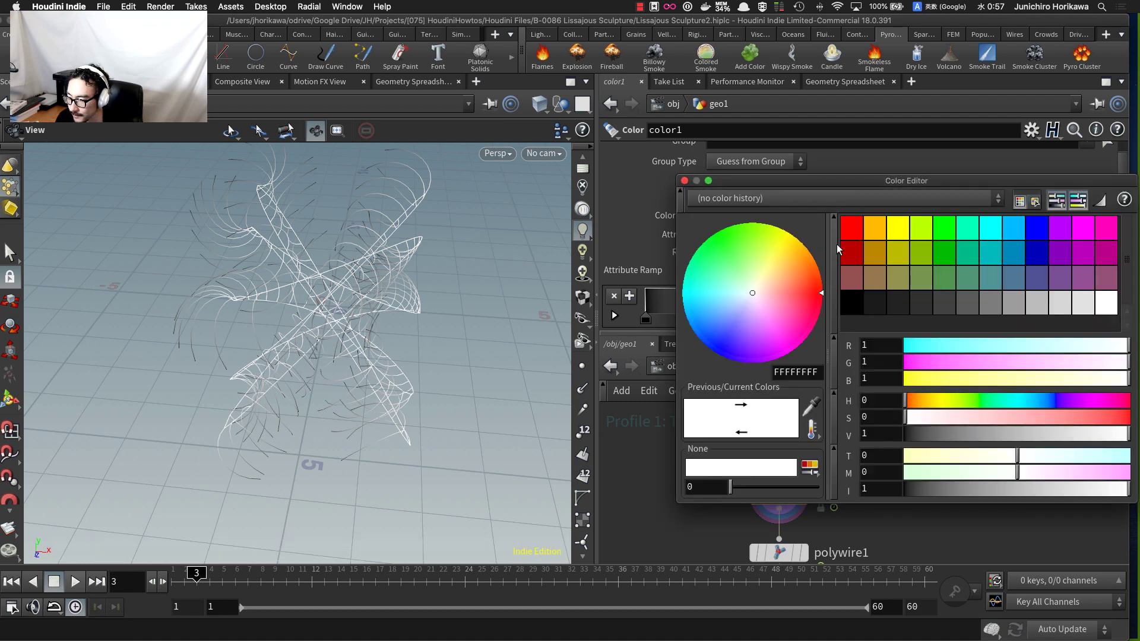
click(847, 280)
click(849, 301)
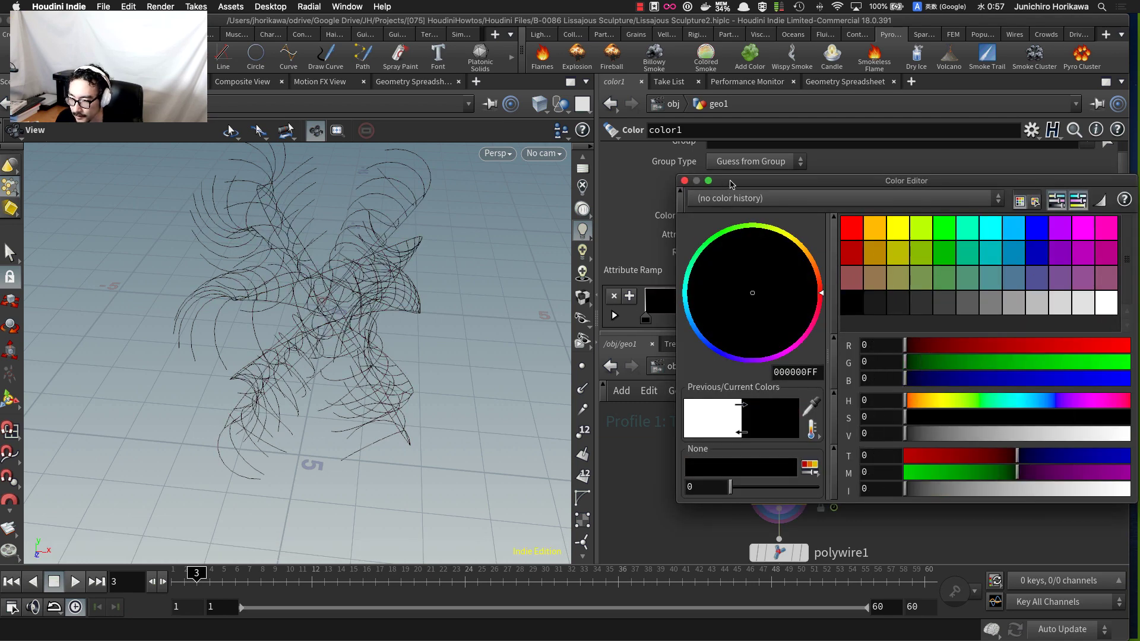
click(685, 181)
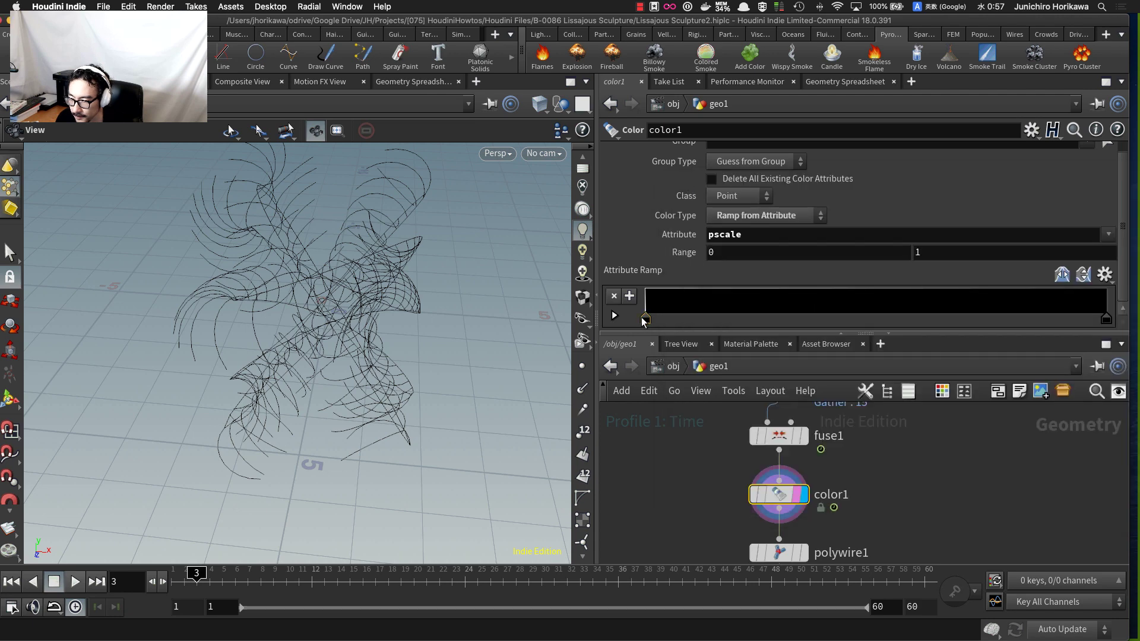
- Set the attribute ramp's start point to white and add a red point near the middle of the ramp
double_click(645, 319)
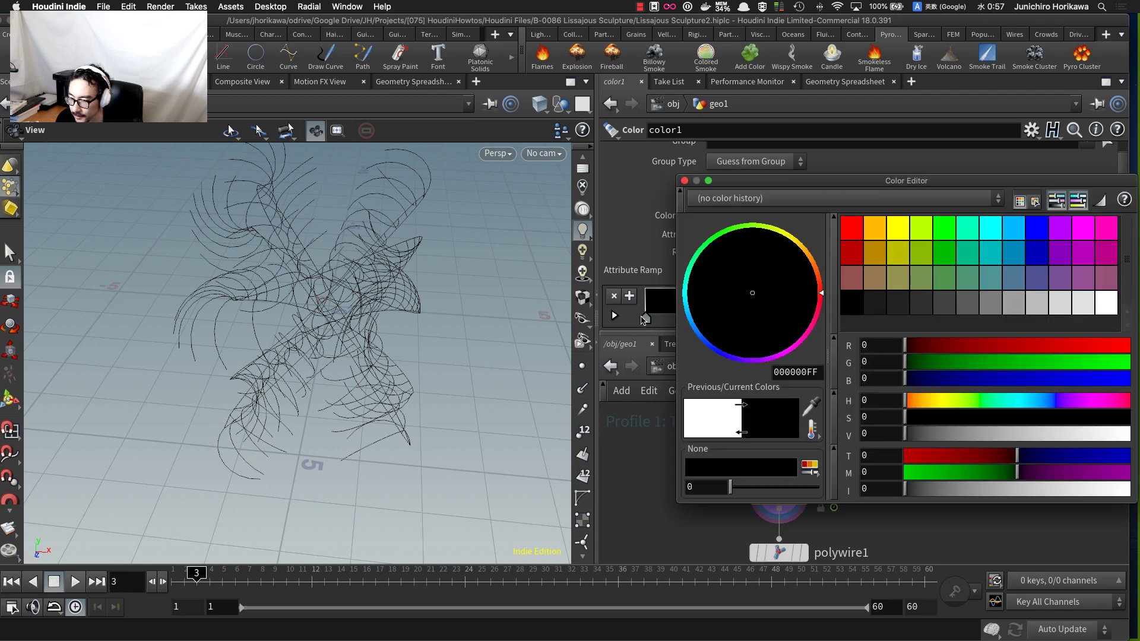
click(1105, 307)
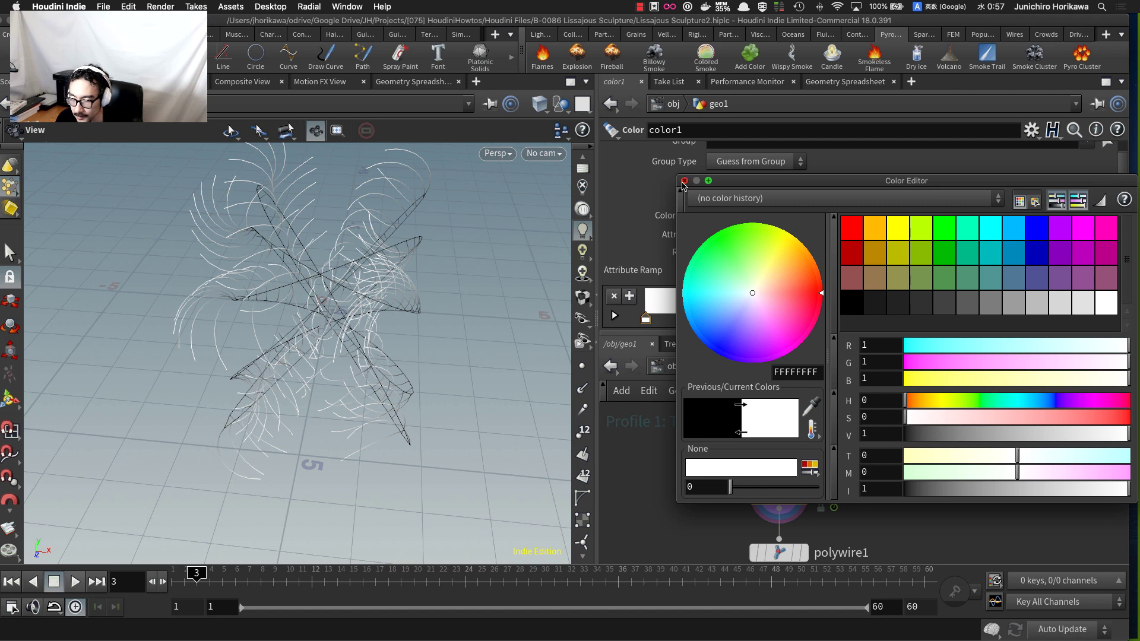
click(685, 181)
click(878, 307)
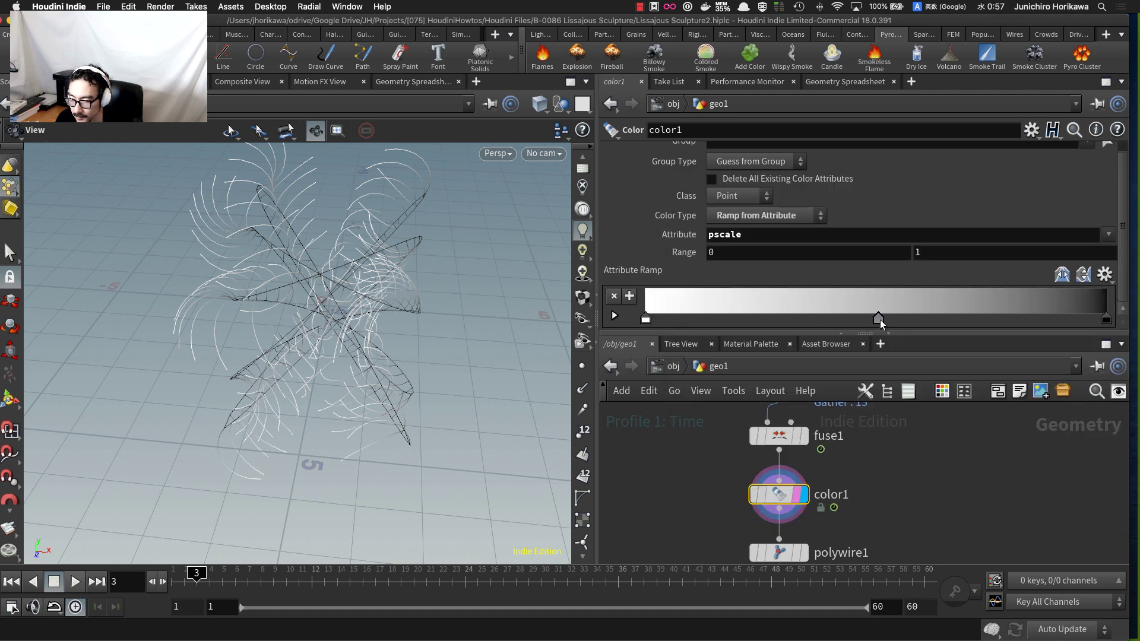
double_click(880, 319)
click(854, 232)
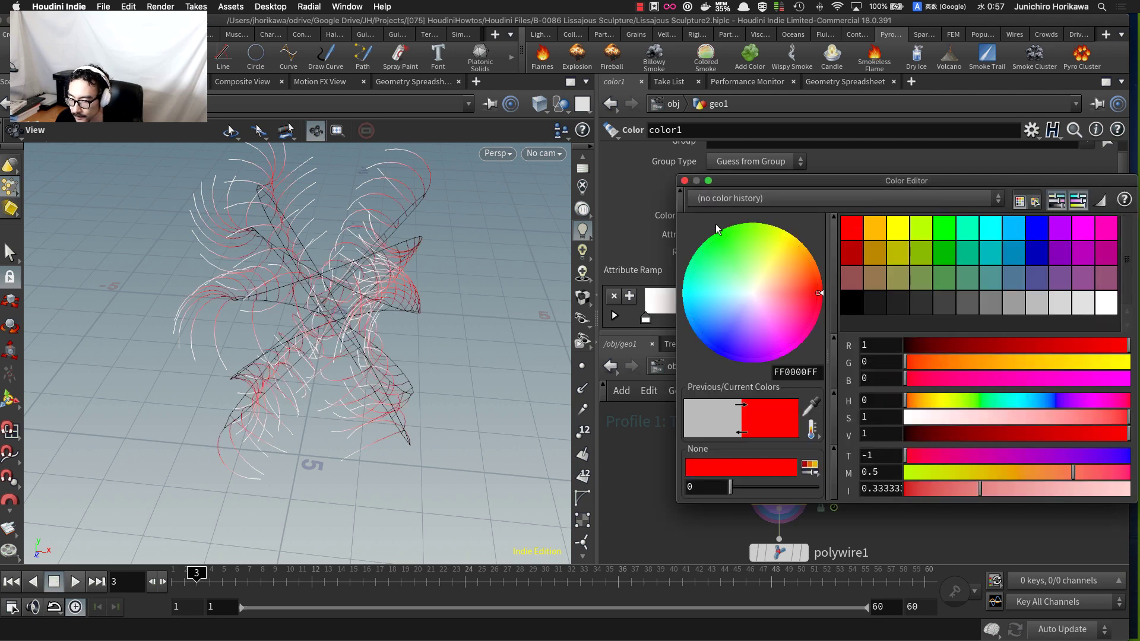
click(685, 181)
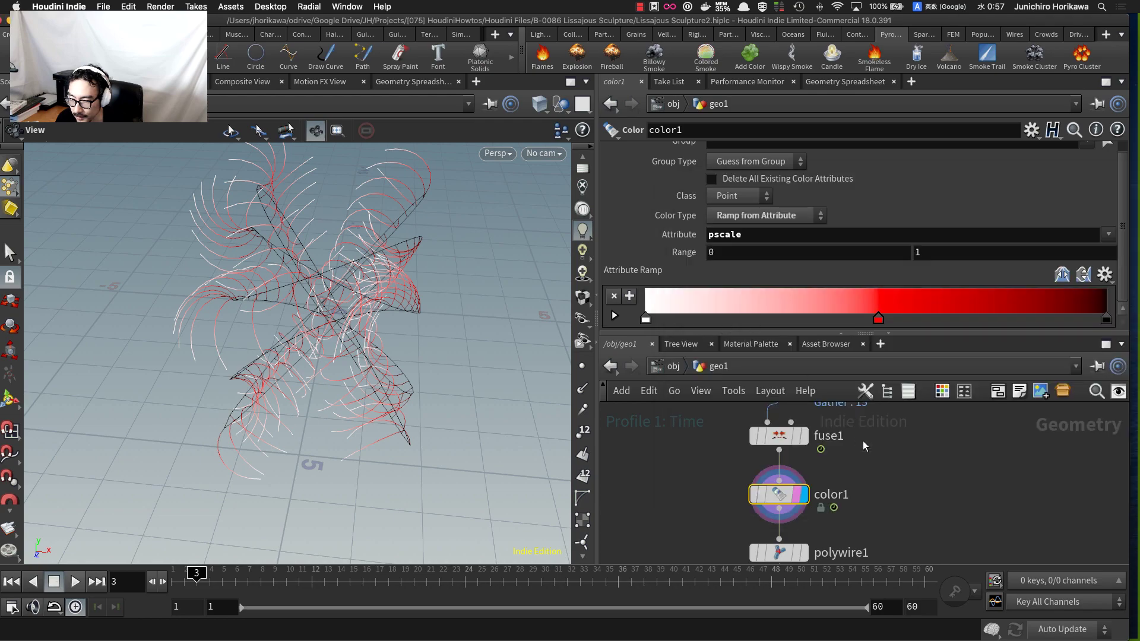
- Display the normal1 node to show the colored wire geometry with its normals
scroll(863, 445, down, 5)
scroll(830, 514, up, 4)
mouse_move(831, 516)
click(851, 498)
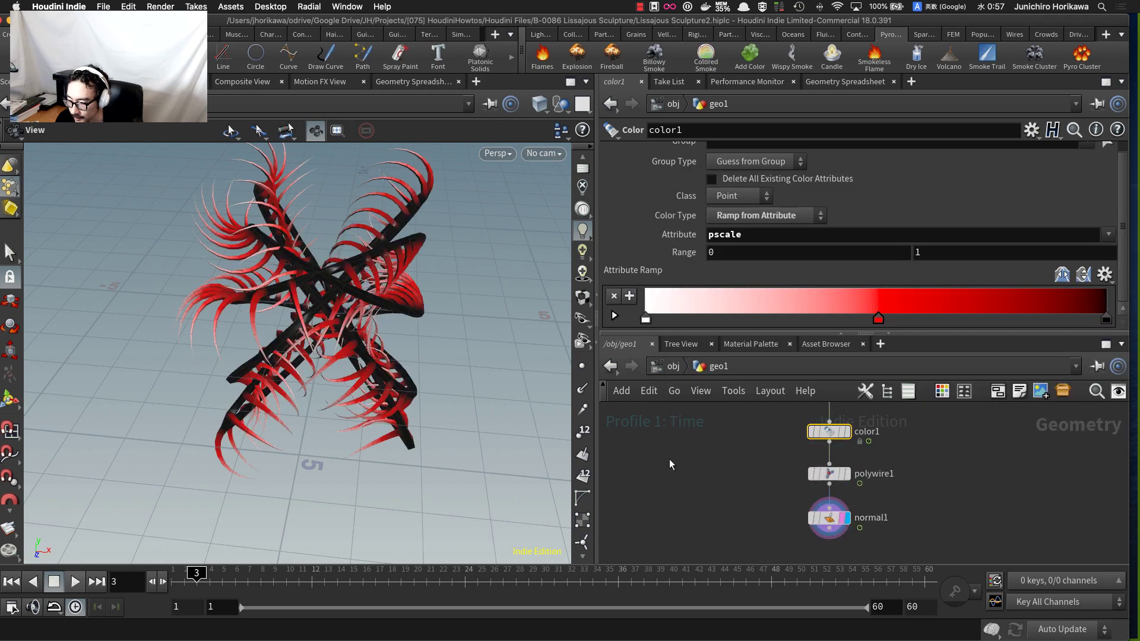
mouse_move(378, 411)
mouse_down()
mouse_move(499, 408)
mouse_move(380, 356)
mouse_move(362, 462)
mouse_move(429, 466)
mouse_up()
scroll(710, 486, down, 5)
middle_drag(714, 449, 701, 498)
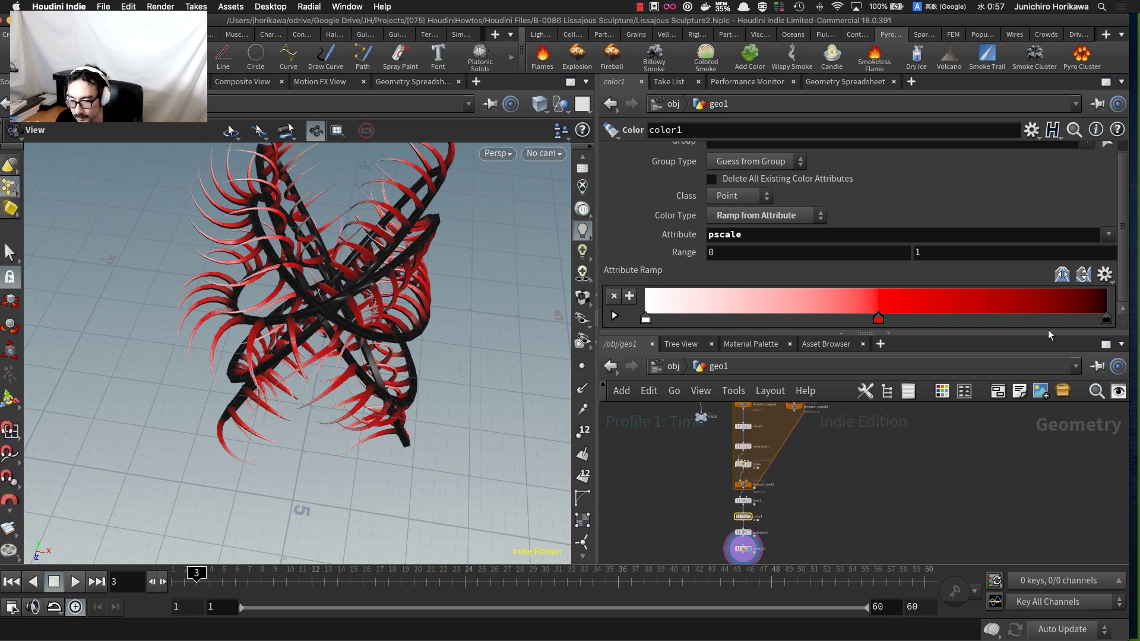
- Try blue, magenta and orange for the attribute ramp's end point, and settle on yellow
double_click(1107, 319)
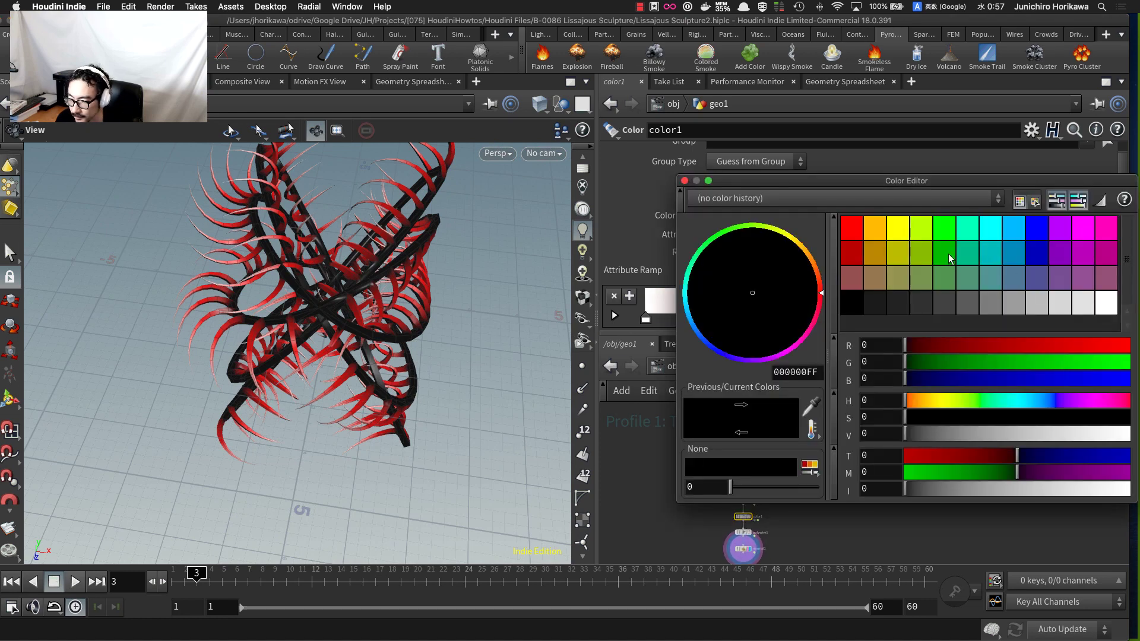
click(1037, 262)
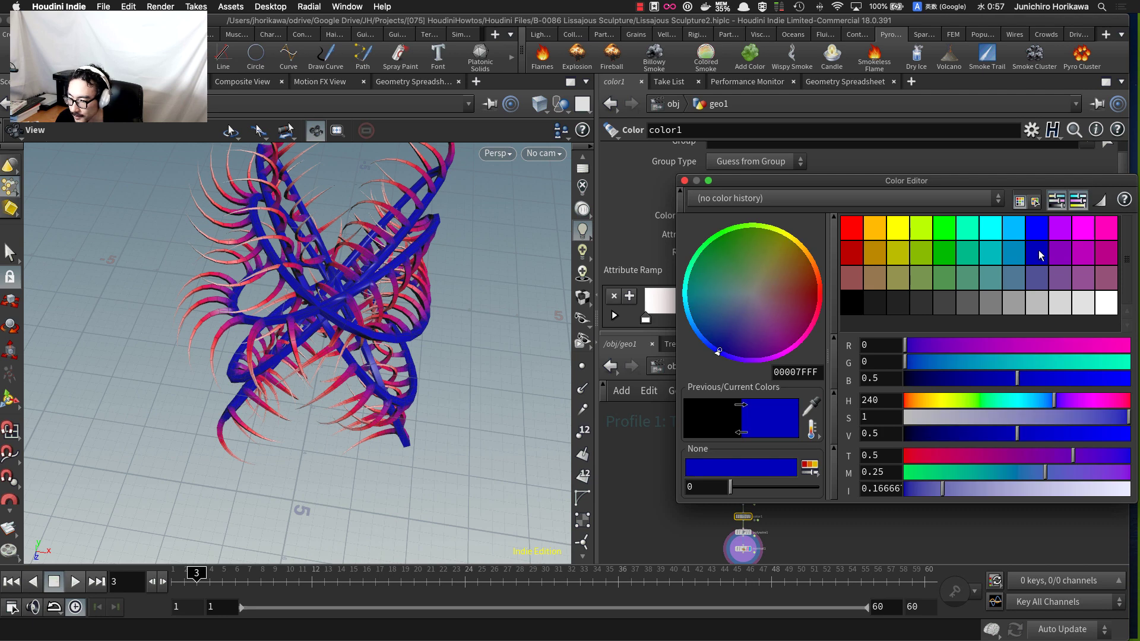
click(1088, 236)
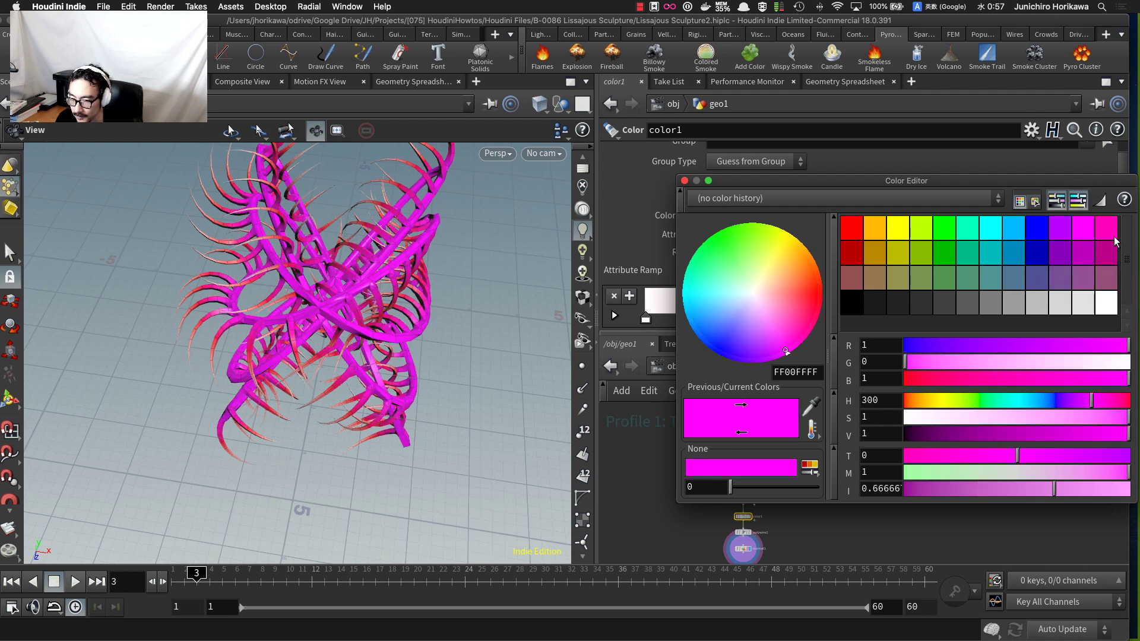
click(892, 230)
click(878, 229)
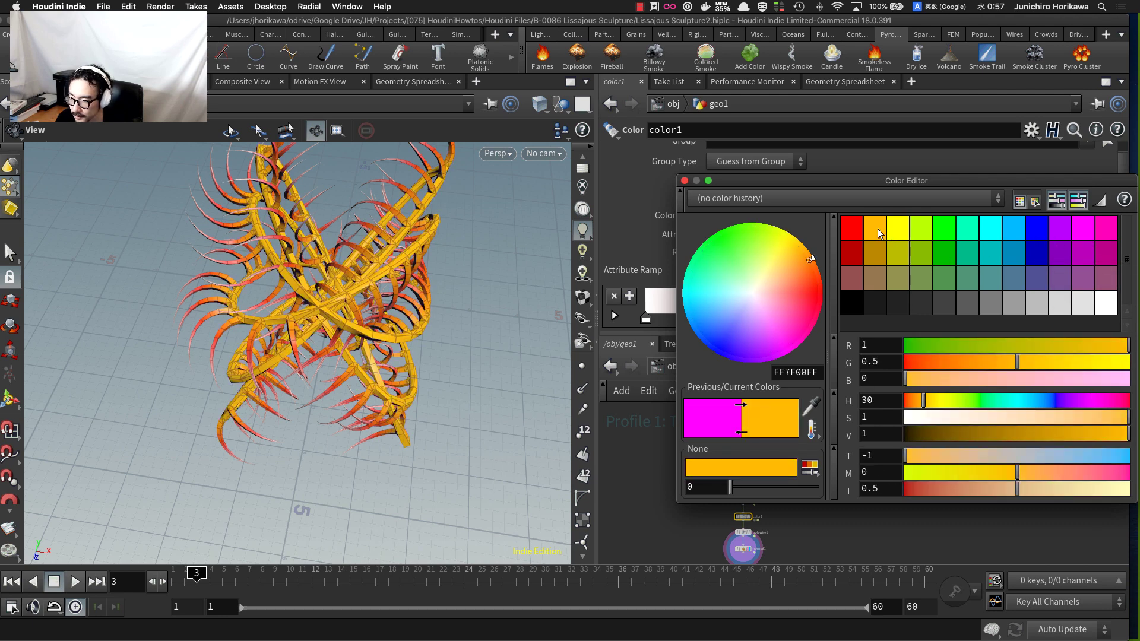
click(892, 230)
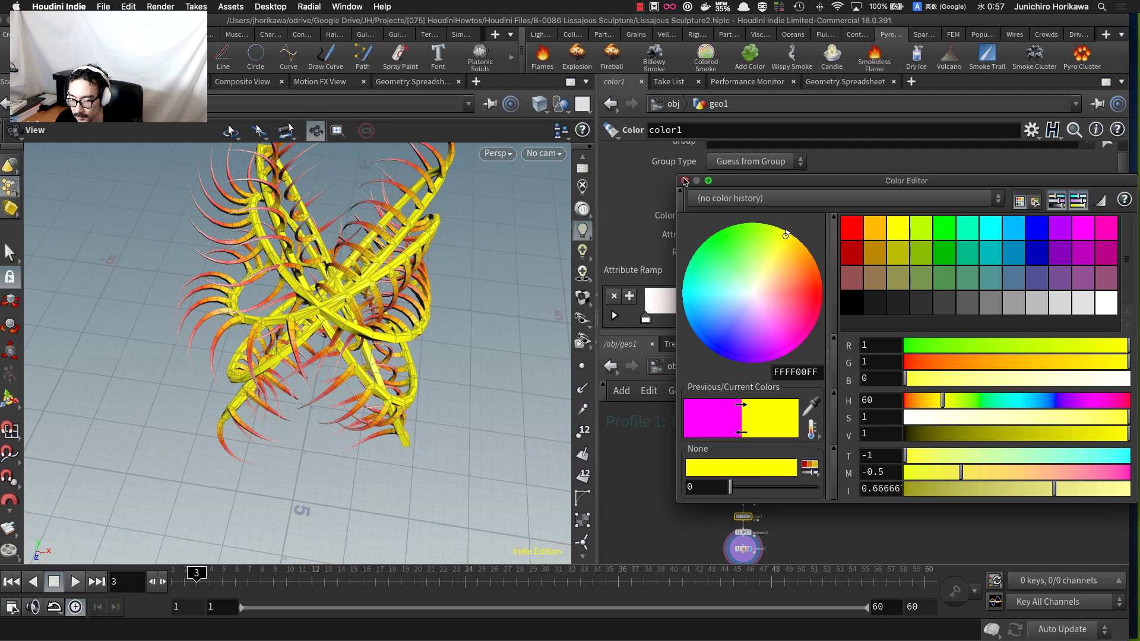
click(684, 180)
- Switch the viewport shading to Smooth Shaded and view the sculpture
mouse_move(412, 265)
mouse_down()
mouse_move(471, 247)
mouse_move(408, 244)
mouse_up()
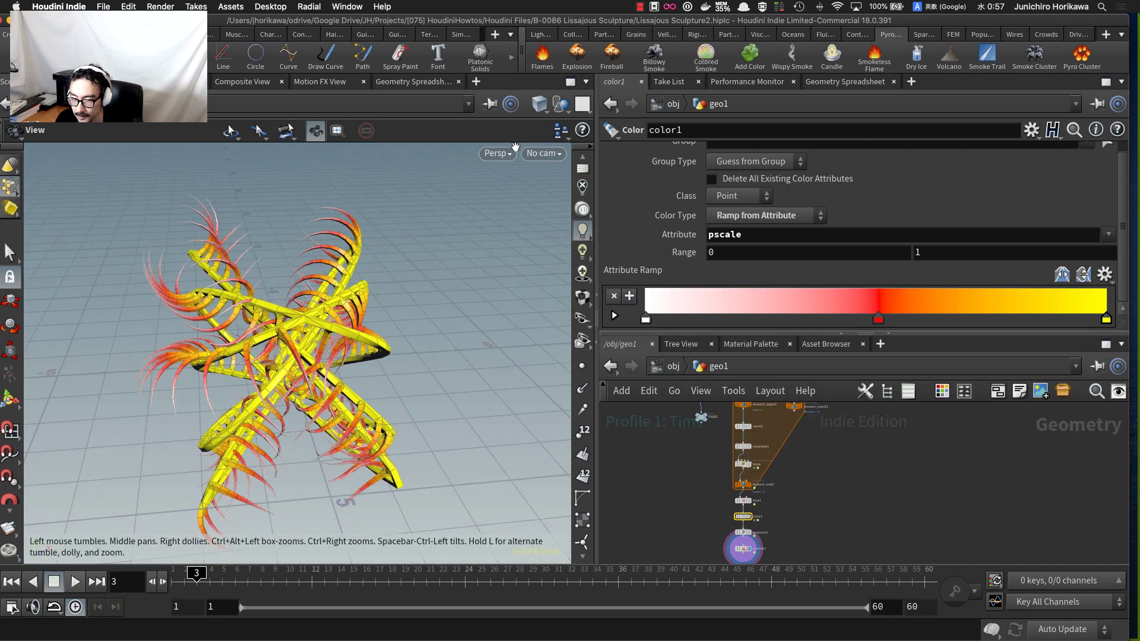
click(500, 155)
mouse_move(508, 215)
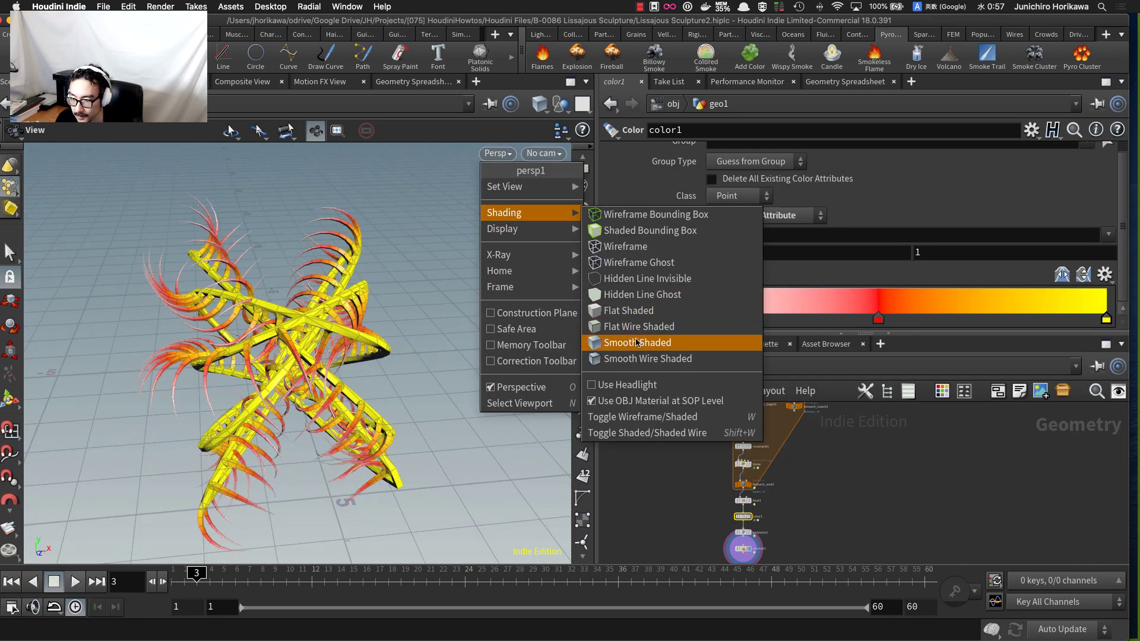
click(613, 343)
scroll(429, 315, down, 5)
mouse_move(429, 315)
mouse_down()
mouse_move(524, 308)
mouse_move(424, 399)
mouse_move(363, 374)
mouse_move(359, 354)
mouse_move(389, 299)
mouse_move(455, 289)
mouse_move(460, 308)
mouse_up()
scroll(695, 461, down, 2)
- Select the CONTROLLER null and raise its thickness to 0.1512
scroll(743, 464, up, 5)
middle_drag(694, 461, 727, 552)
scroll(737, 458, up, 4)
click(737, 457)
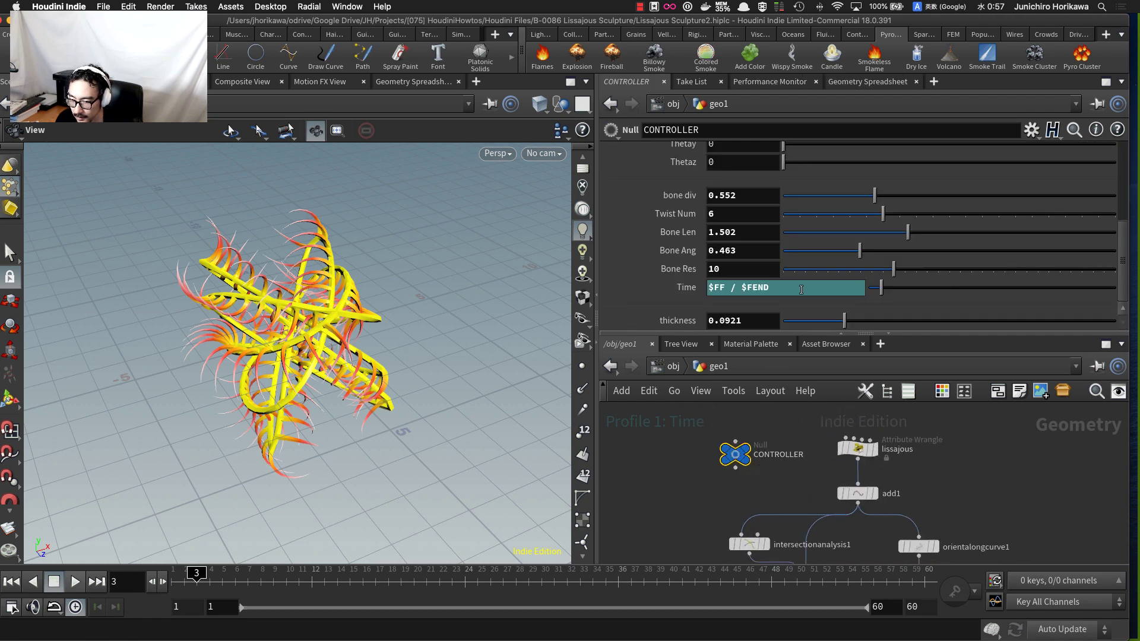
mouse_move(896, 321)
mouse_down()
mouse_move(913, 323)
mouse_move(876, 324)
mouse_up()
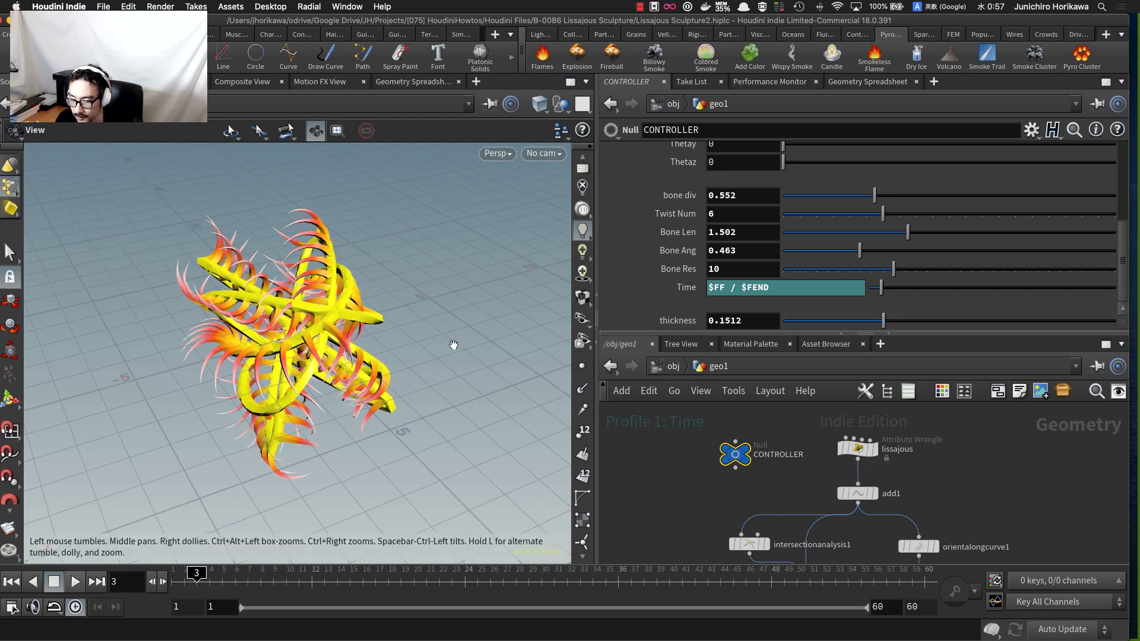
- Hide the reference grid in the viewport and view the sculpture from several angles
mouse_move(453, 344)
mouse_down()
mouse_move(554, 304)
mouse_move(414, 323)
mouse_move(407, 420)
mouse_move(438, 402)
mouse_move(473, 438)
mouse_move(483, 405)
mouse_up()
middle_drag(482, 405, 480, 337)
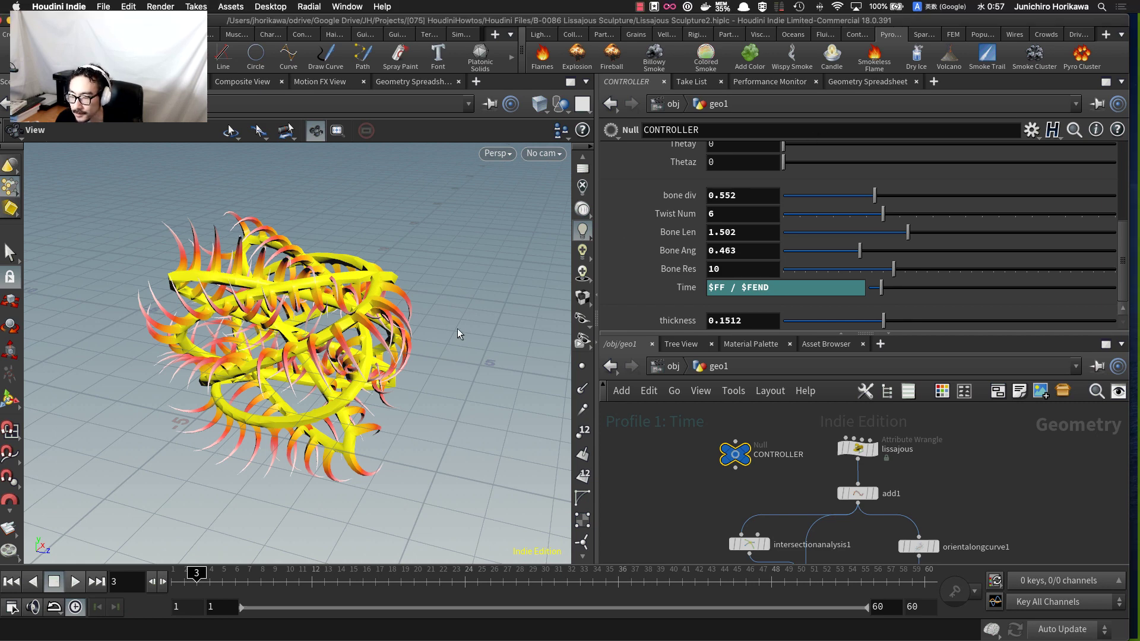
mouse_move(457, 328)
mouse_down()
mouse_move(479, 317)
mouse_move(364, 364)
mouse_move(375, 383)
mouse_up()
scroll(583, 201, up, 3)
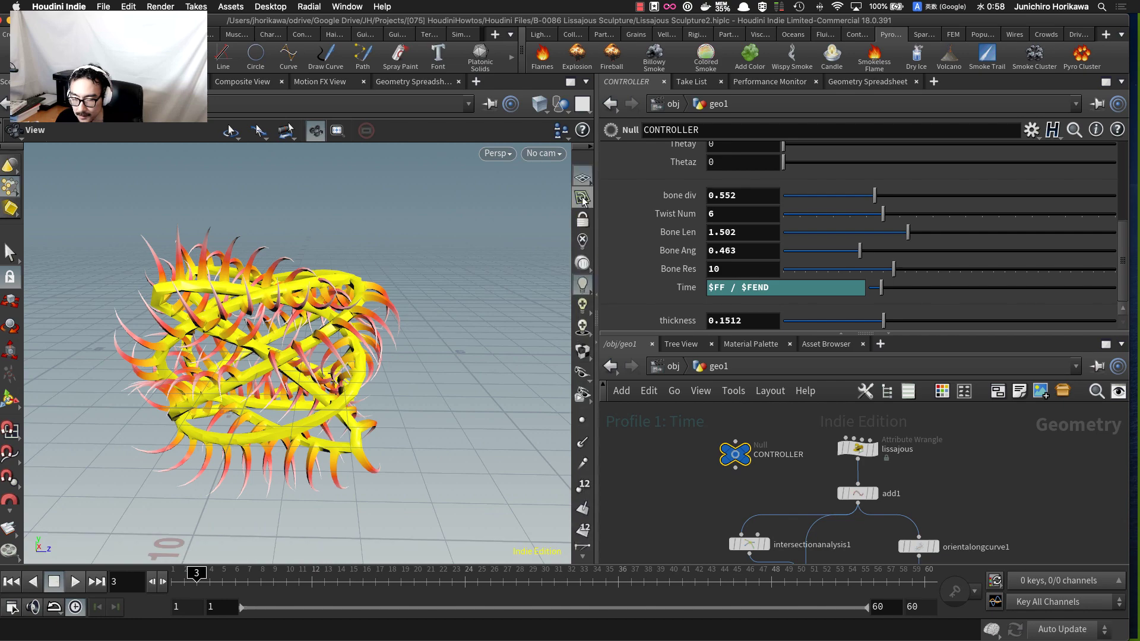
click(583, 184)
mouse_move(362, 316)
mouse_down()
mouse_move(333, 318)
mouse_move(325, 340)
mouse_move(335, 305)
mouse_up()
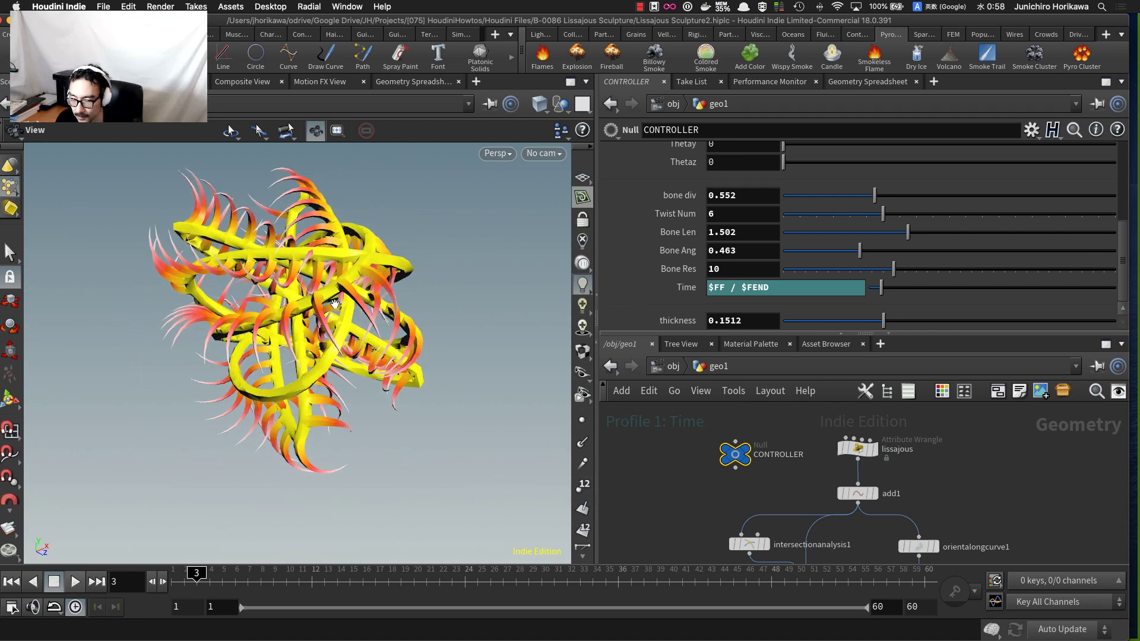
- Play the animation and examine the moving bones from different angles
click(75, 581)
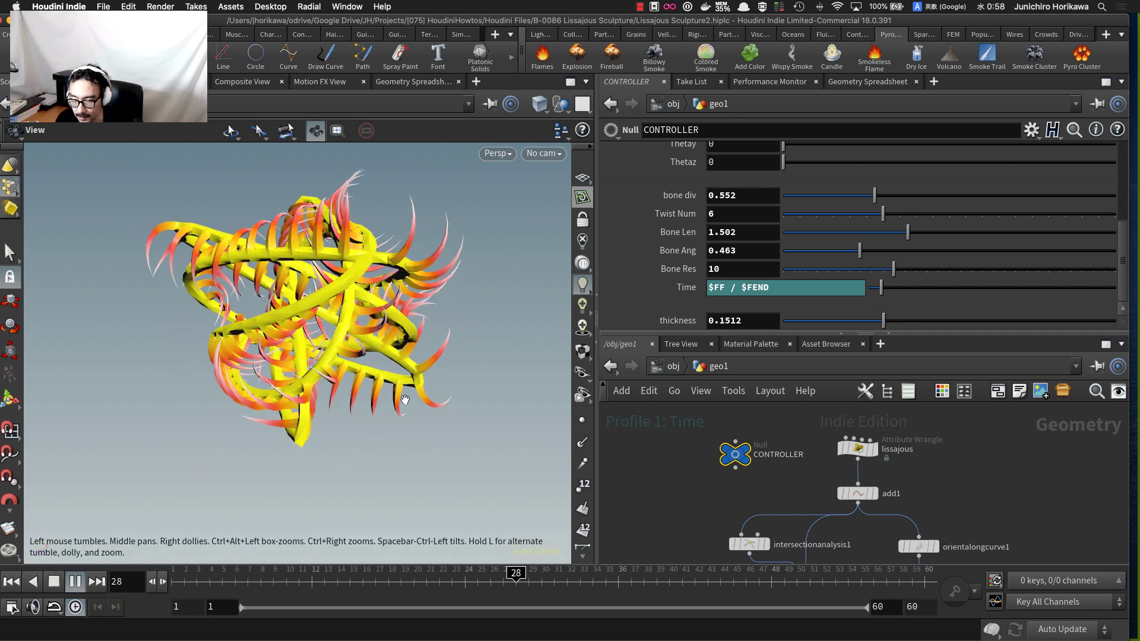
mouse_move(402, 393)
mouse_down()
mouse_move(353, 392)
mouse_move(357, 407)
mouse_up()
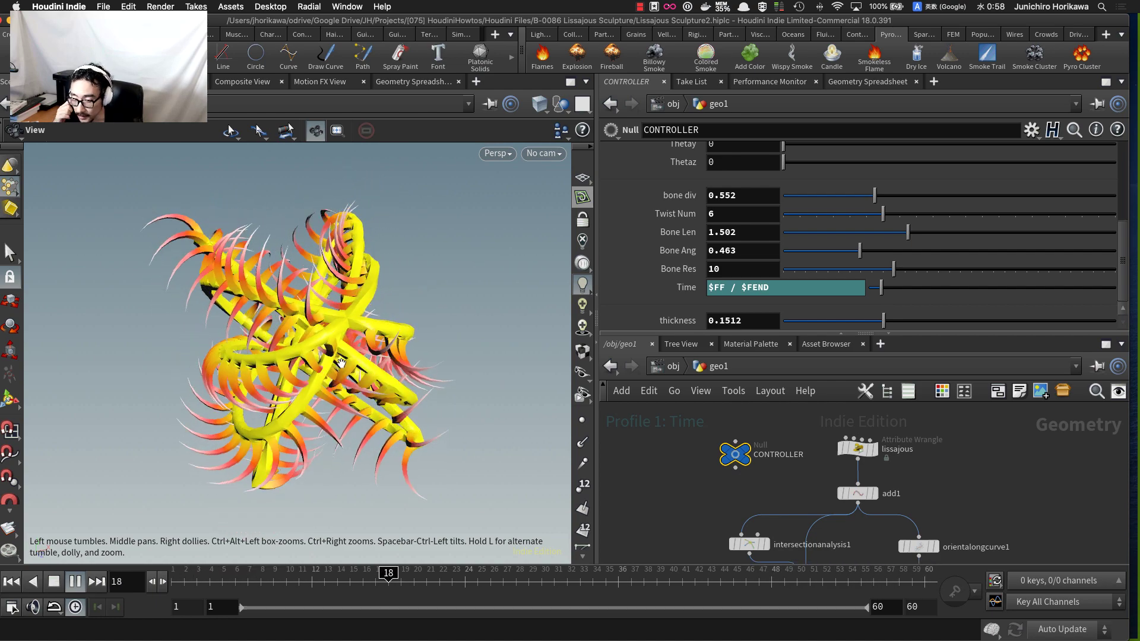
mouse_move(364, 349)
mouse_down()
mouse_move(409, 395)
mouse_move(380, 410)
mouse_move(428, 386)
mouse_up()
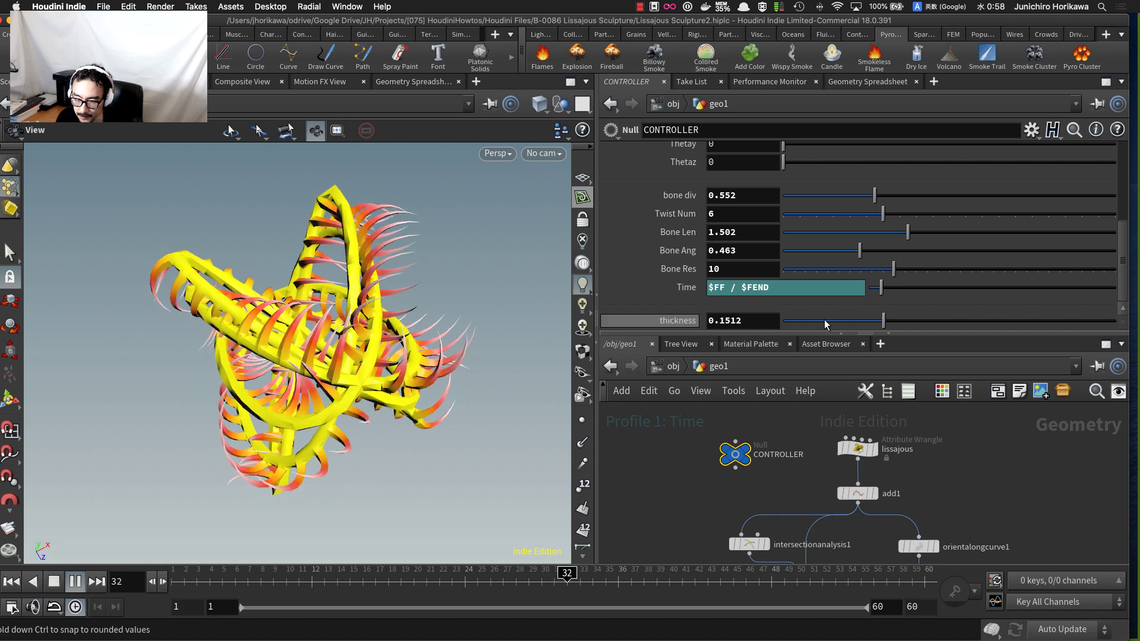
- Reduce the CONTROLLER's thickness to 0.0921 and set Bone Res to 8
mouse_move(849, 323)
mouse_down()
mouse_move(835, 322)
mouse_move(846, 322)
mouse_up()
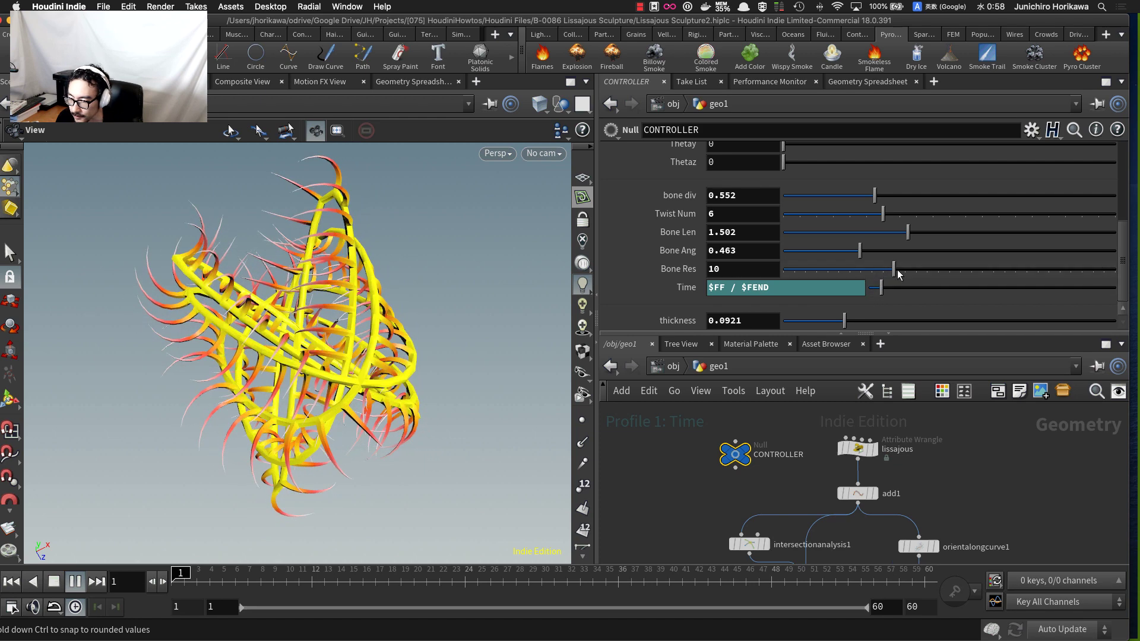
click(830, 270)
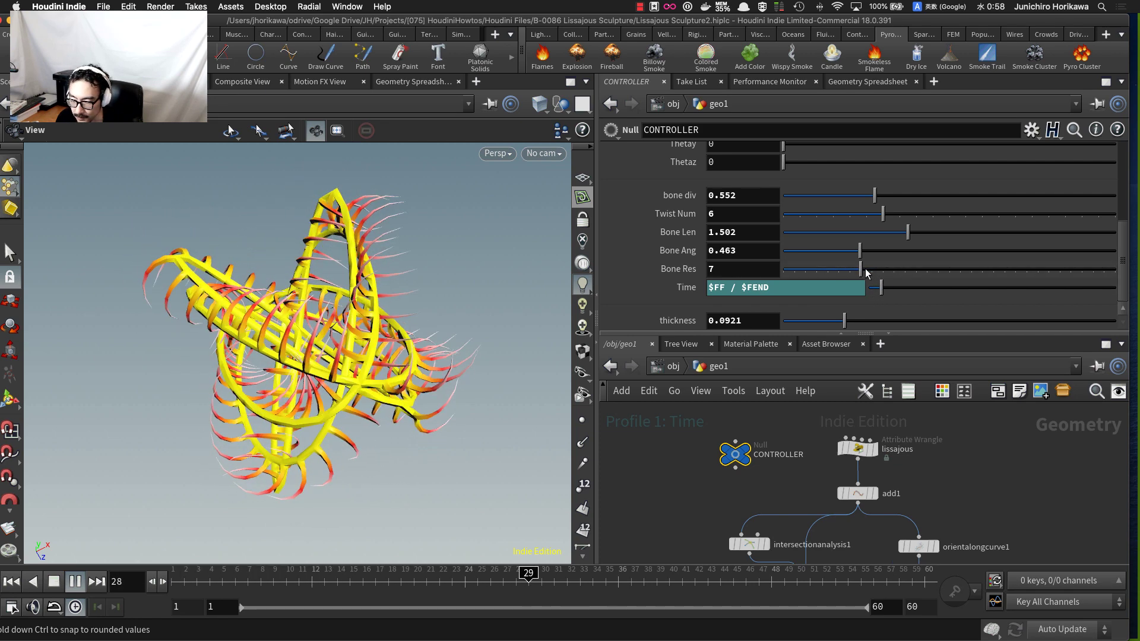
drag(866, 269, 869, 269)
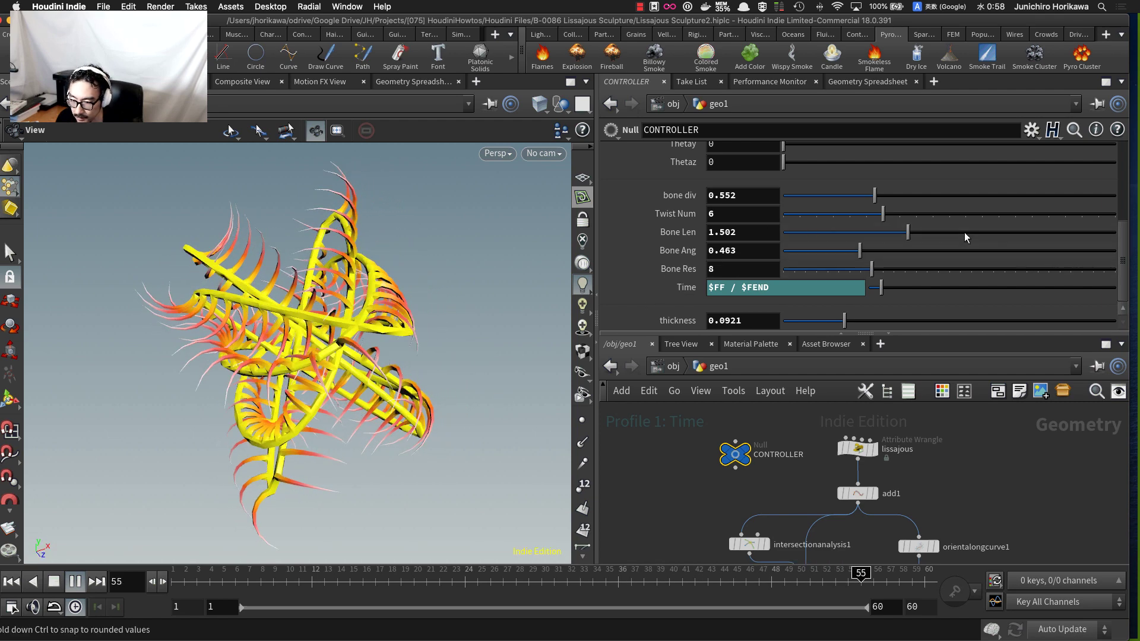
- Set the CONTROLLER's Ax to 3.059, then try sparse and dense bone spacing and set bone div to 0.605
scroll(964, 233, up, 3)
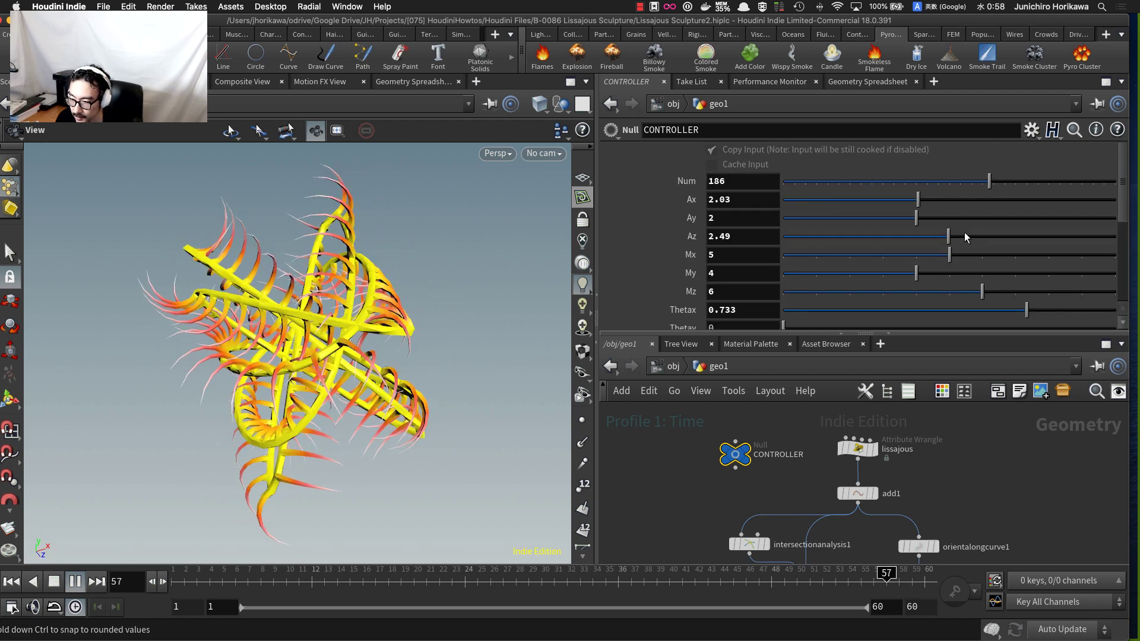
click(986, 199)
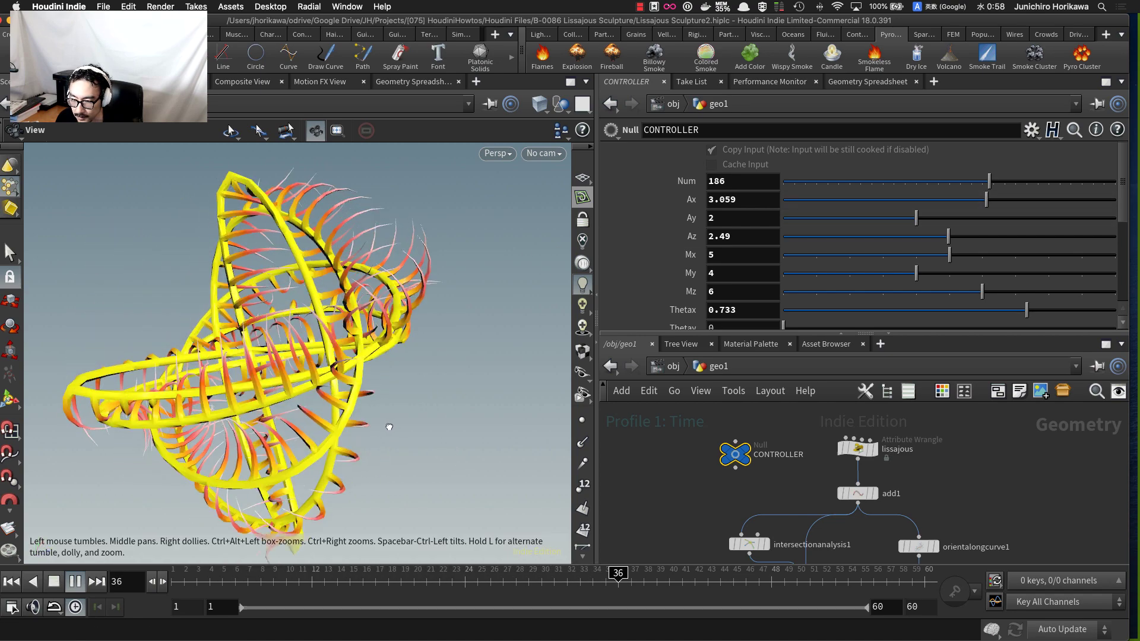
scroll(881, 238, down, 8)
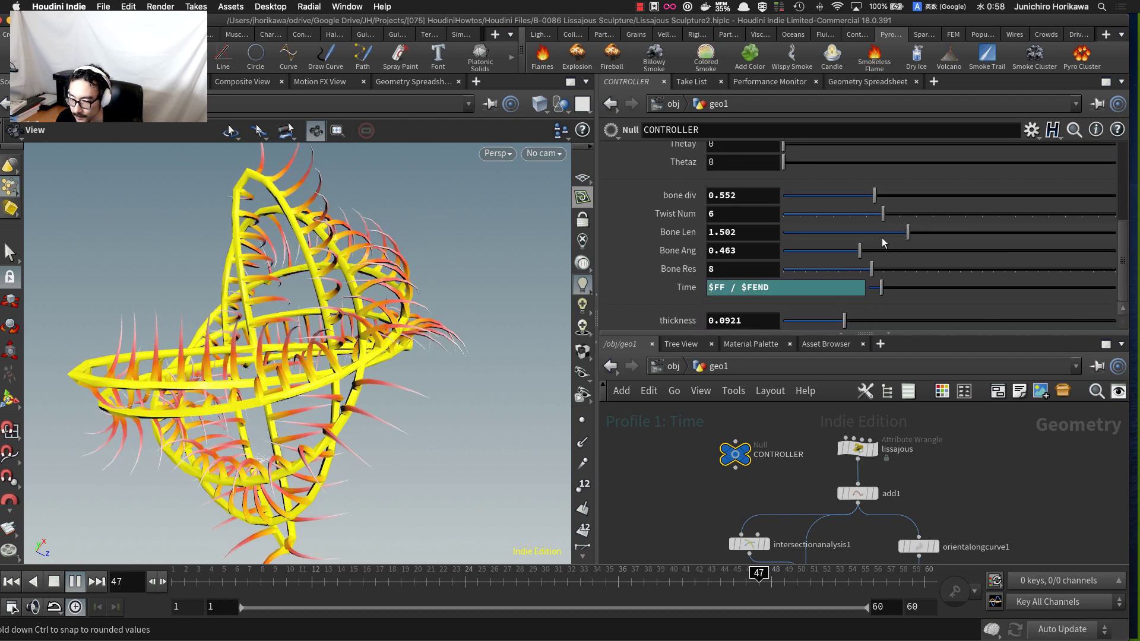
drag(888, 200, 937, 198)
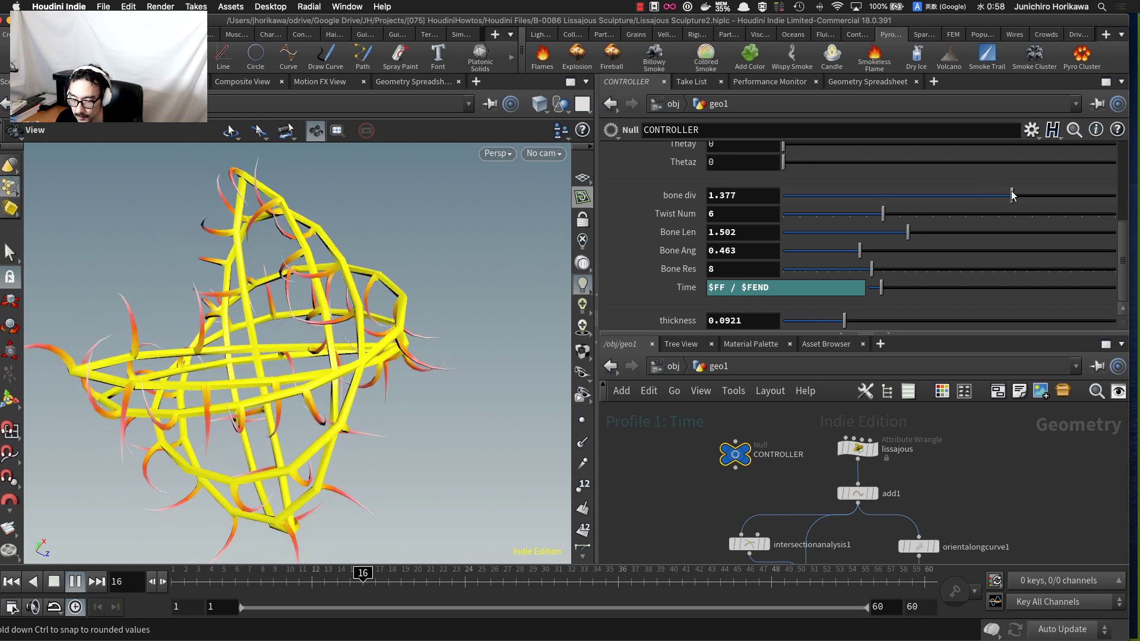
drag(1005, 195, 829, 203)
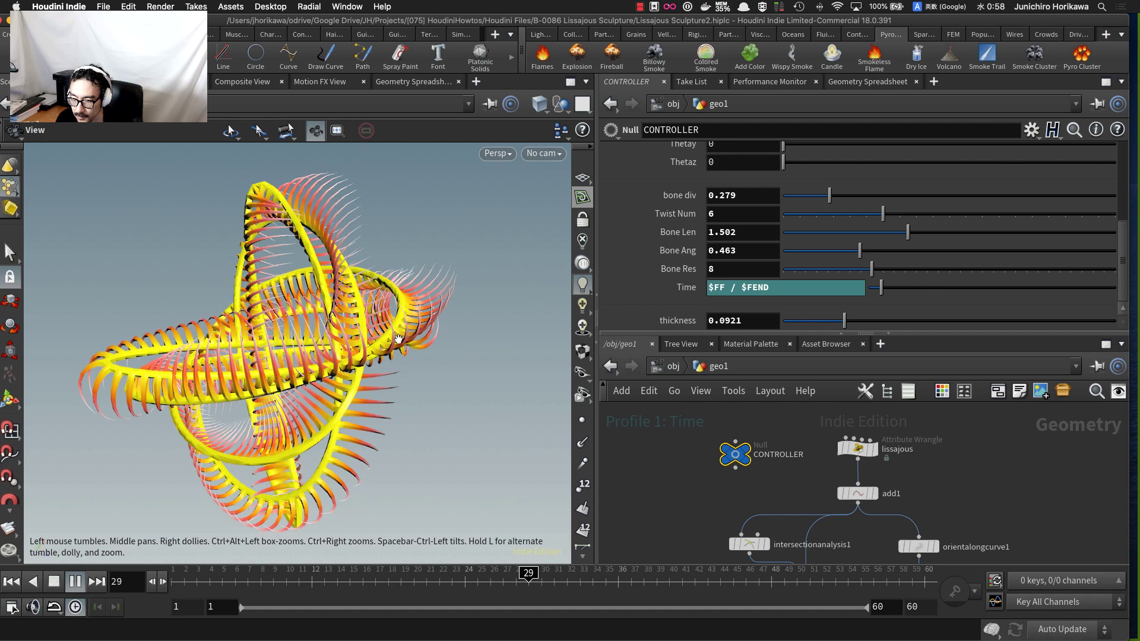
mouse_move(414, 287)
mouse_down()
mouse_move(458, 281)
mouse_move(427, 370)
mouse_up()
middle_drag(427, 370, 461, 242)
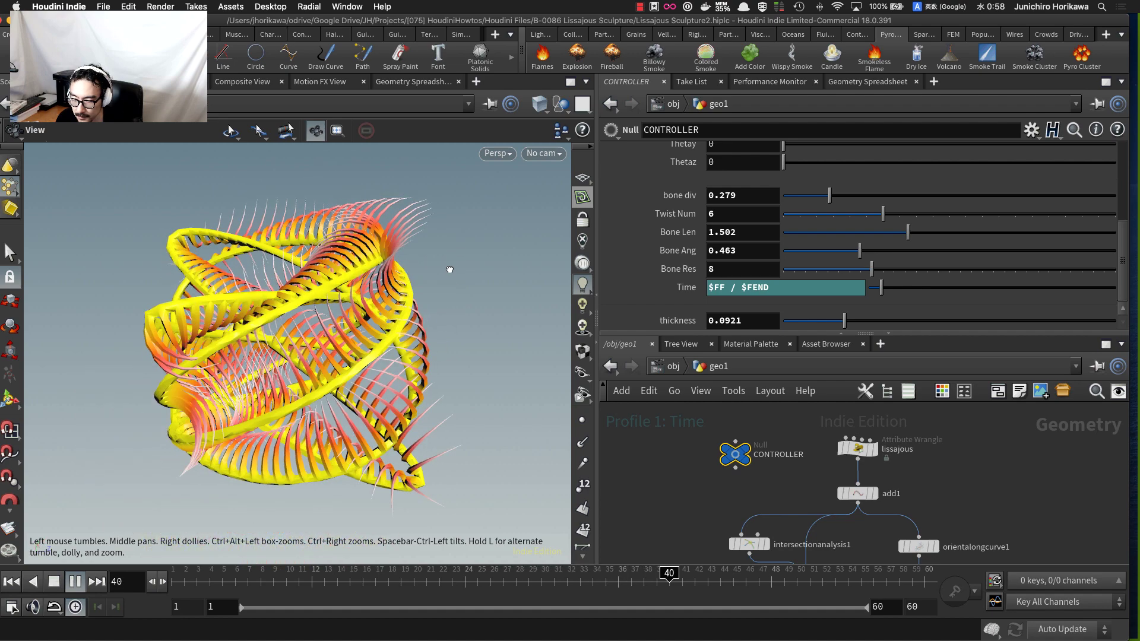
drag(829, 195, 884, 195)
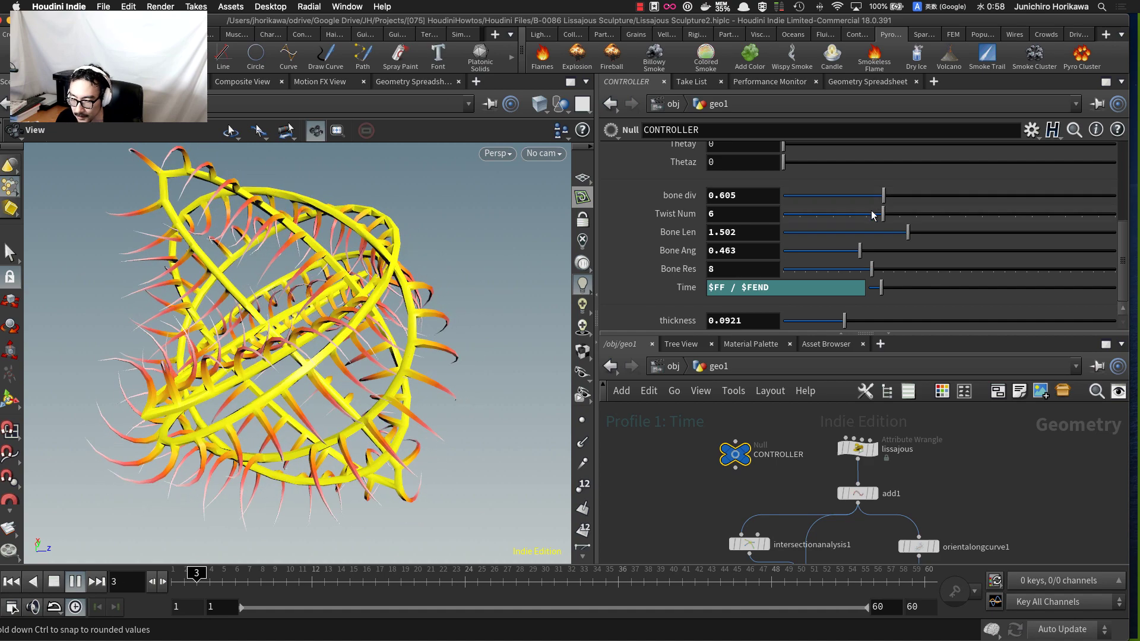
- Try a Twist Num of 18, check the twisted bones, and reduce Twist Num to 1
drag(879, 216, 1086, 211)
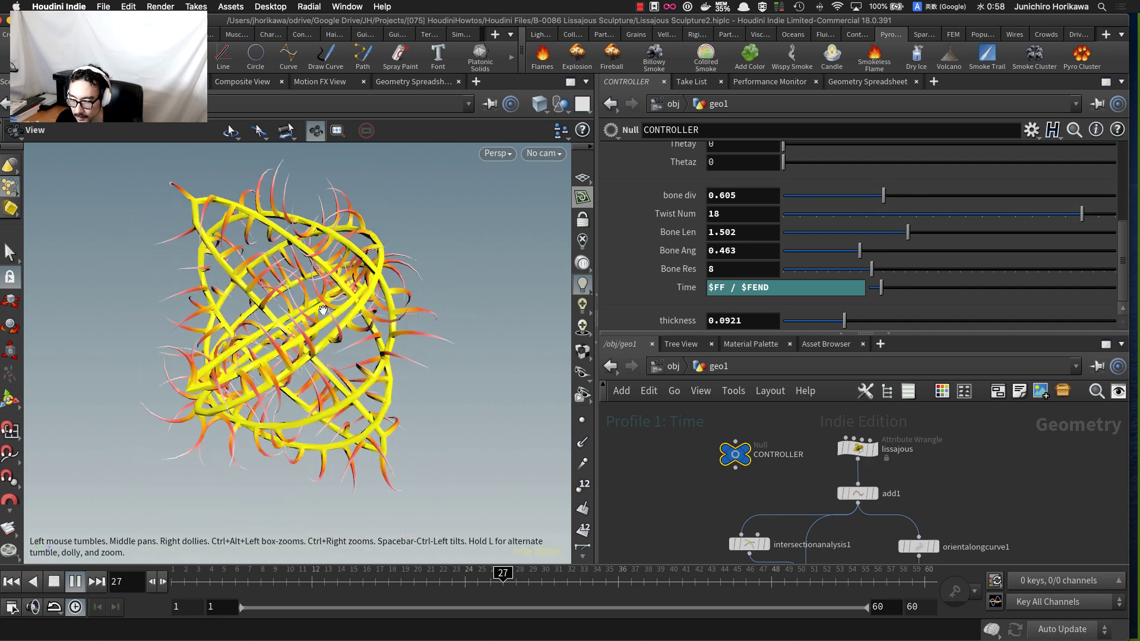
drag(323, 309, 376, 199)
middle_drag(364, 315, 387, 226)
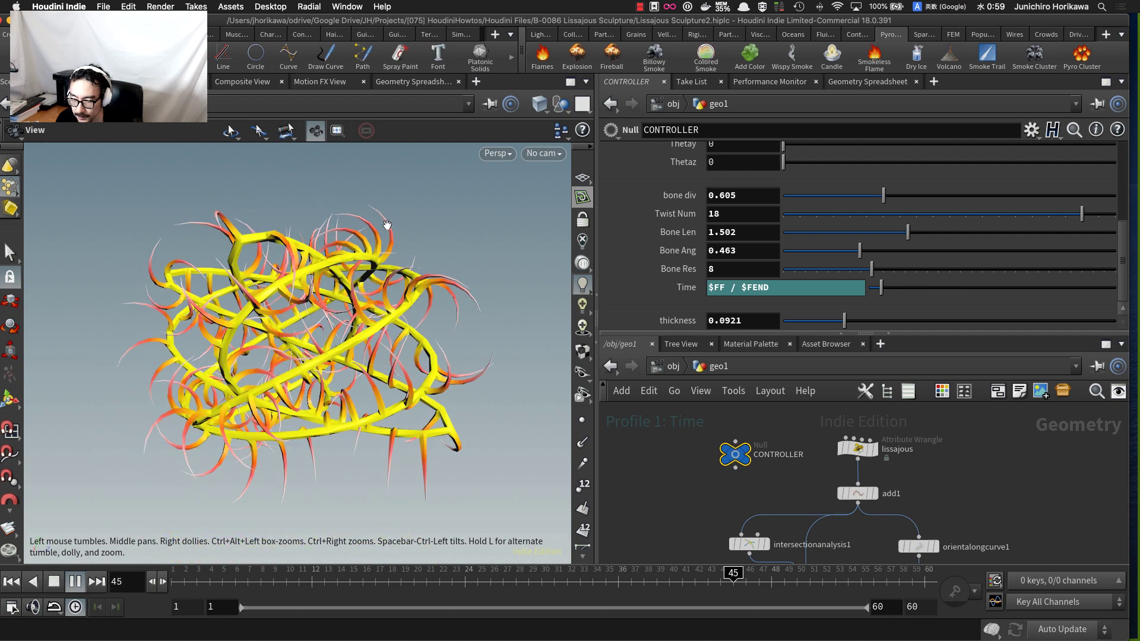
click(804, 215)
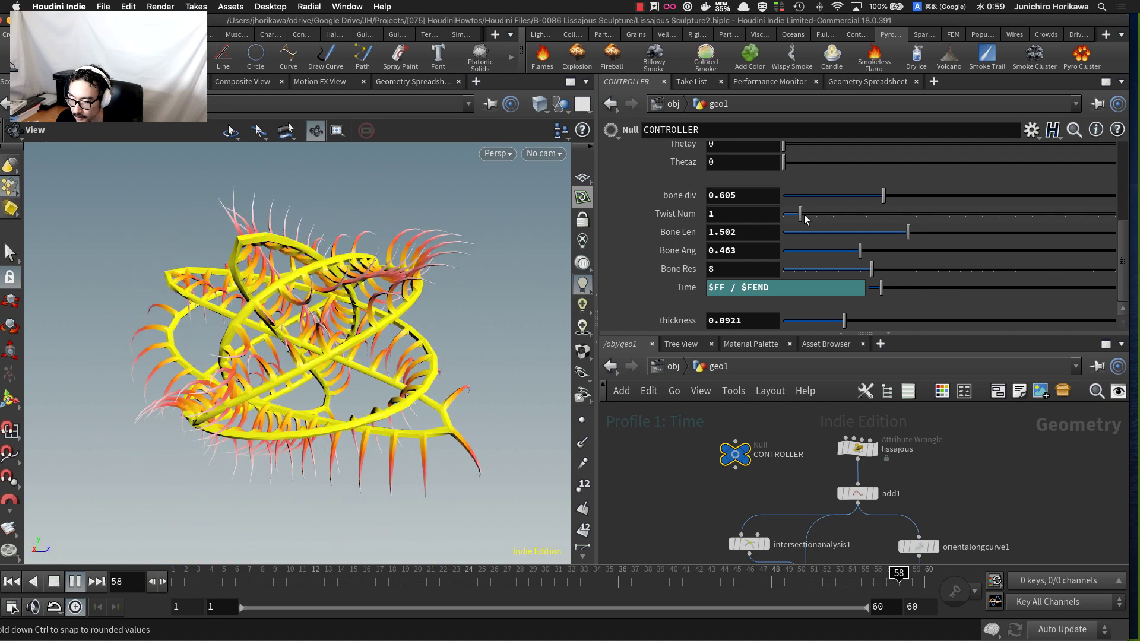
- Set the CONTROLLER's Twist Num to 3, then try a Bone Len of 3.442 and reduce it to 1.703
drag(804, 215, 833, 214)
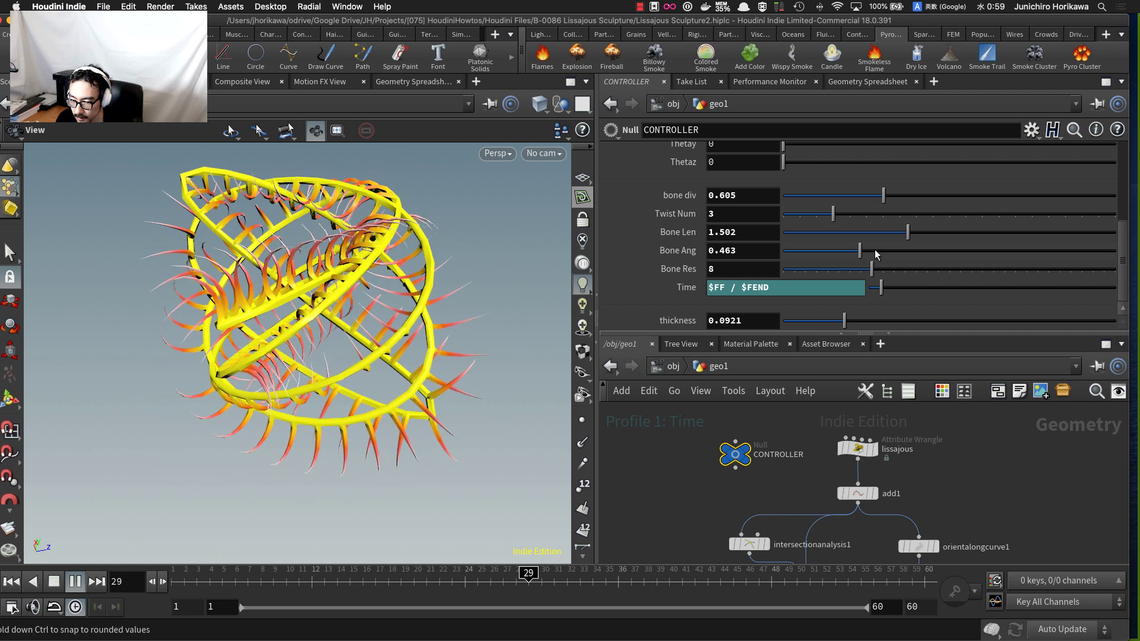
drag(1005, 232, 1068, 232)
mouse_move(348, 307)
mouse_down()
mouse_move(404, 339)
mouse_move(455, 288)
mouse_move(486, 280)
mouse_move(427, 344)
mouse_up()
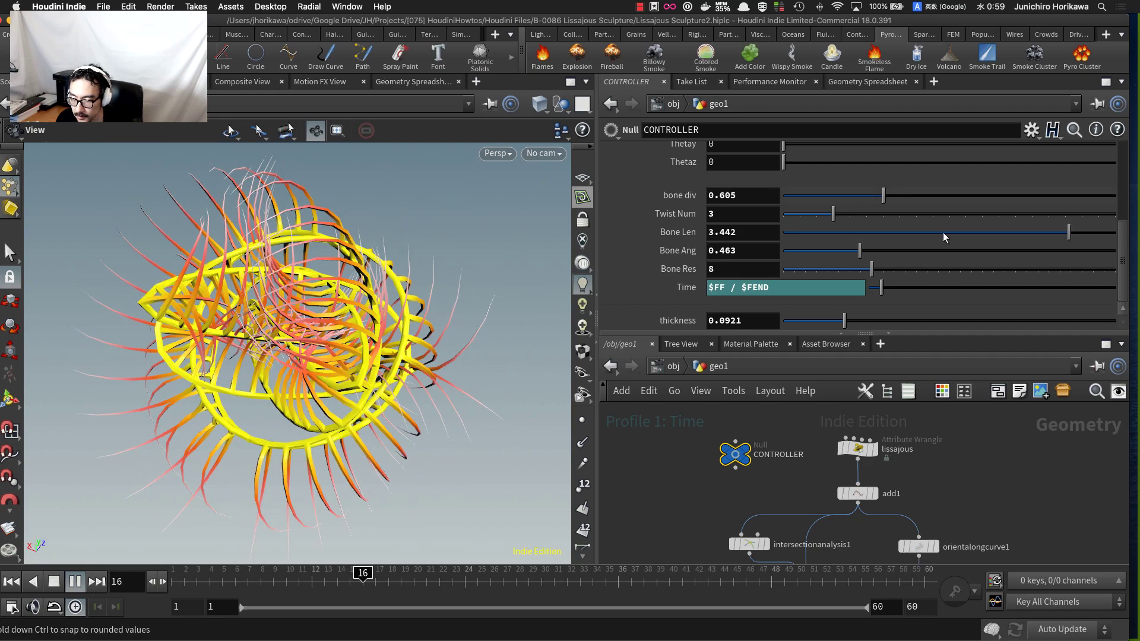
click(924, 233)
- Increase the CONTROLLER's Bone Ang to 1.07 and Bone Res to 20 for smoother, more curled bones
drag(914, 250, 961, 250)
drag(346, 352, 380, 252)
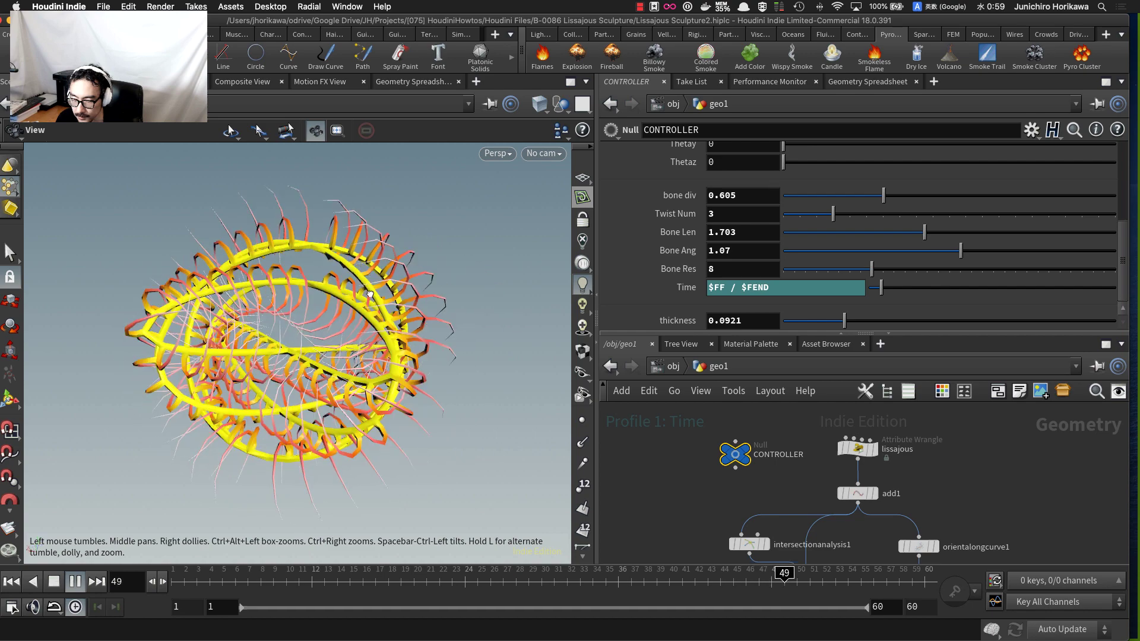
drag(875, 271, 1004, 270)
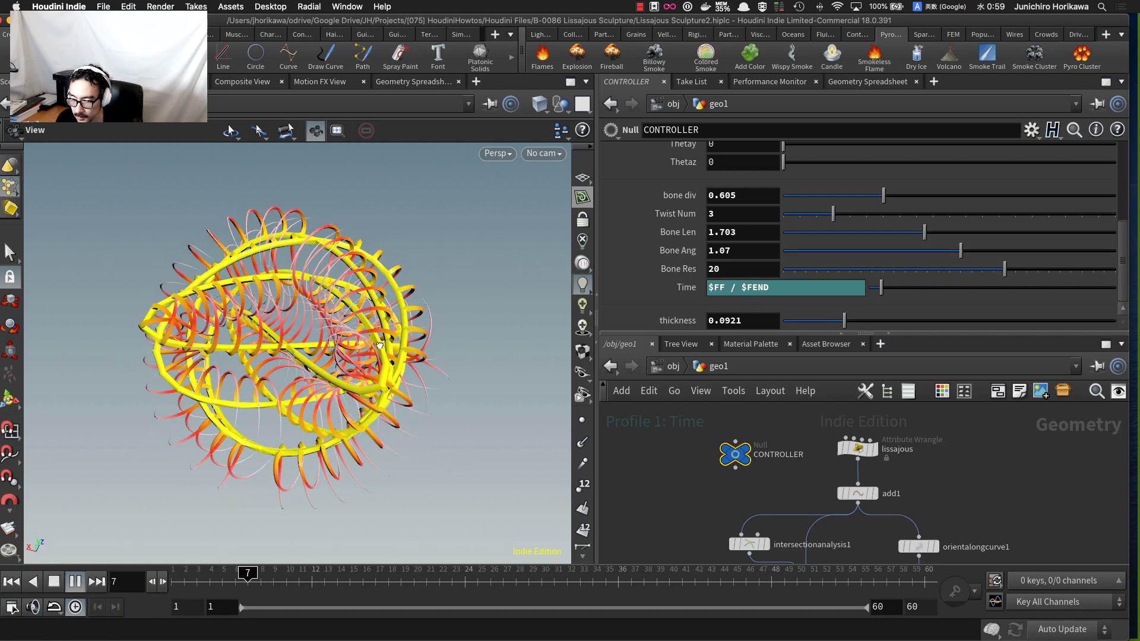
mouse_move(380, 346)
mouse_down()
mouse_move(352, 336)
mouse_move(379, 378)
mouse_move(425, 380)
mouse_move(417, 401)
mouse_up()
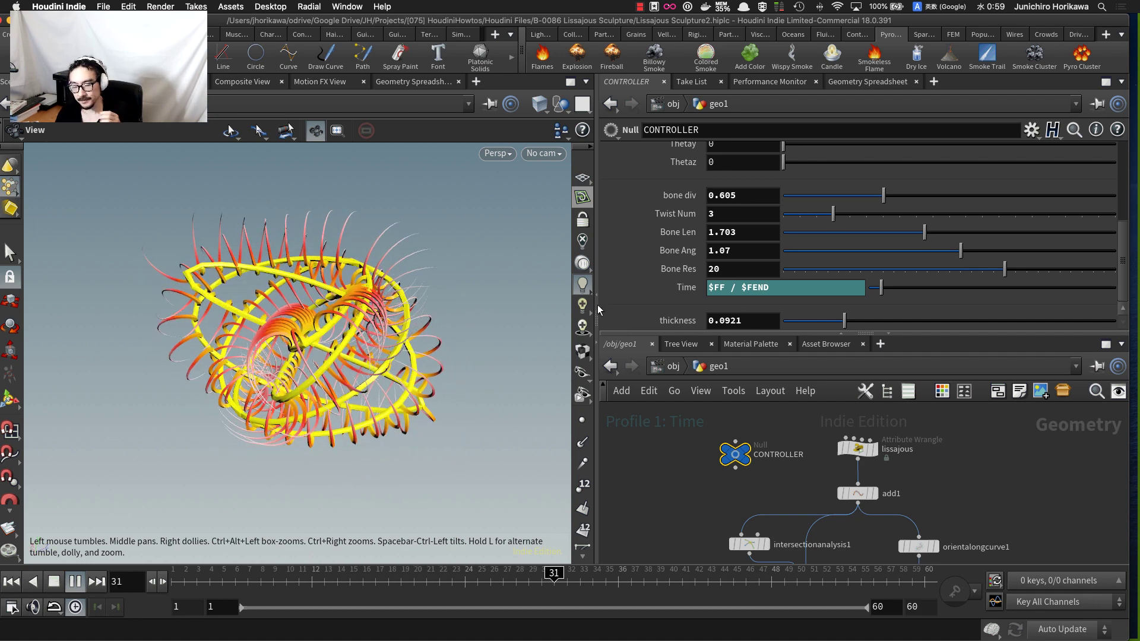
- Try a thickness of 0.1512 on the CONTROLLER, and stop the playback with the animation reset to frame 1
click(885, 321)
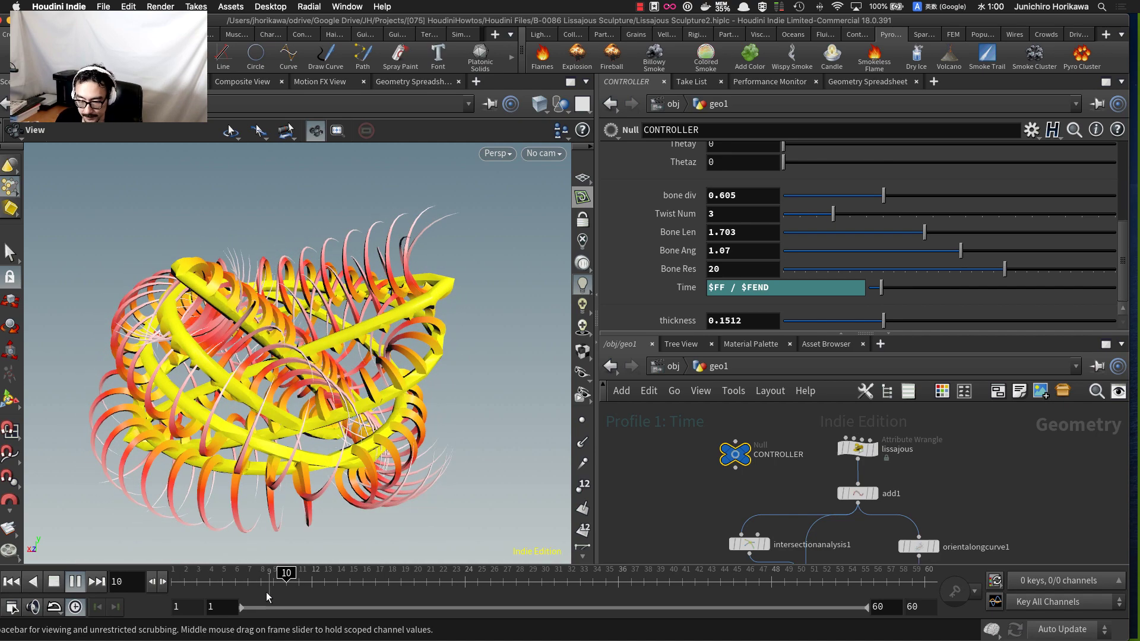
drag(265, 583, 127, 585)
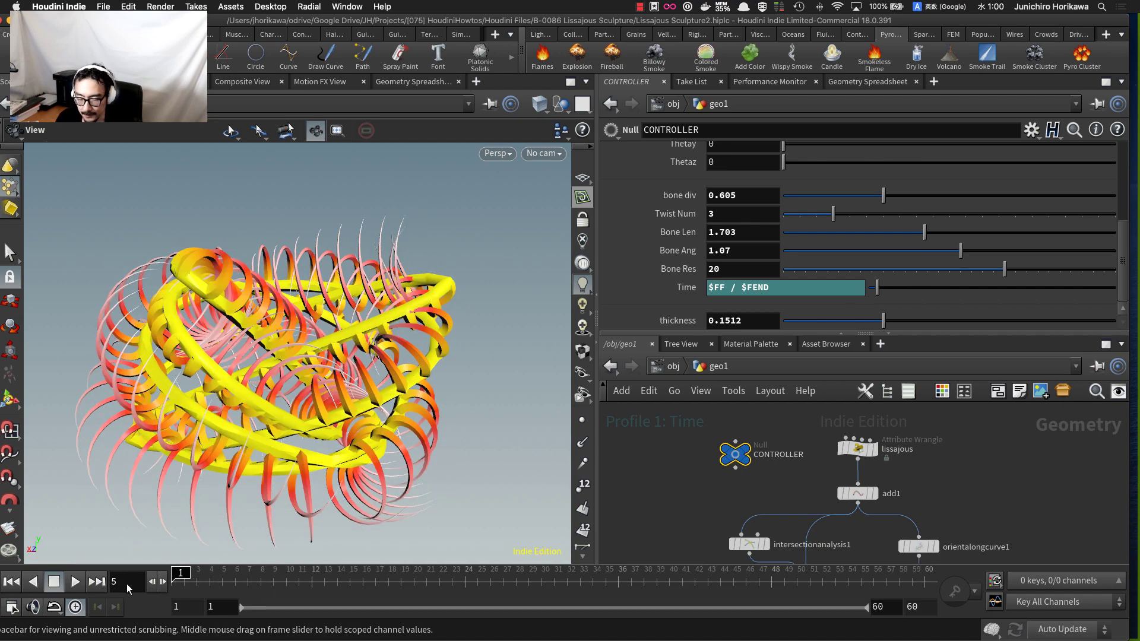
mouse_move(267, 418)
mouse_down()
mouse_move(449, 410)
mouse_move(299, 448)
mouse_up()
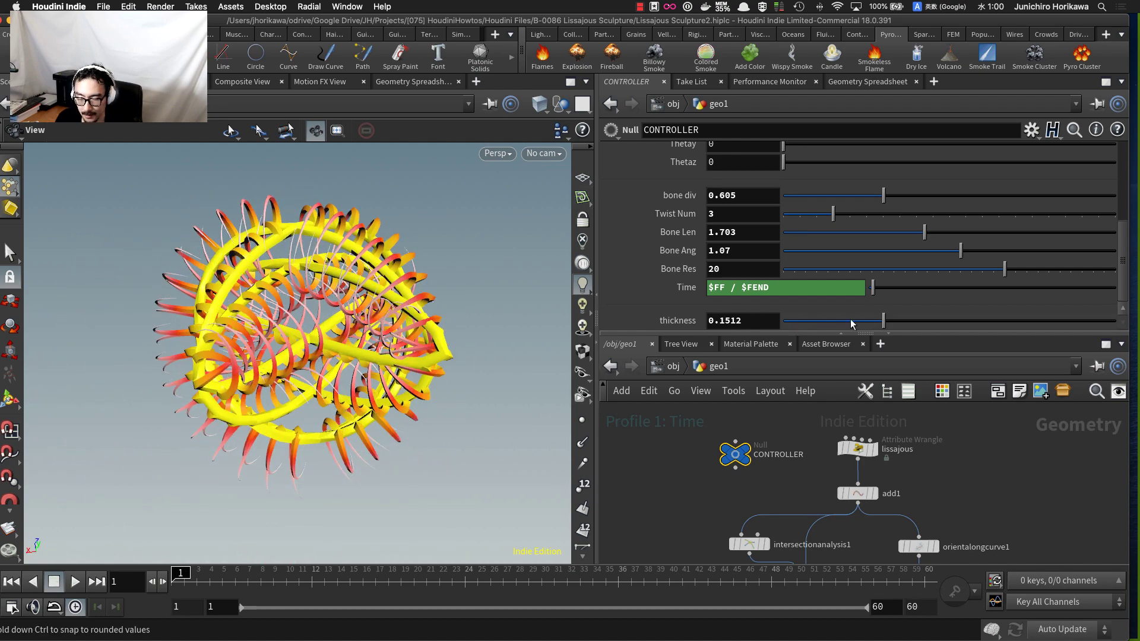
- Reduce the CONTROLLER's thickness to 0.0814 and check the thinner sculpture from several angles
drag(838, 323, 837, 323)
mouse_move(404, 315)
mouse_down()
mouse_move(462, 265)
mouse_move(410, 336)
mouse_move(381, 352)
mouse_up()
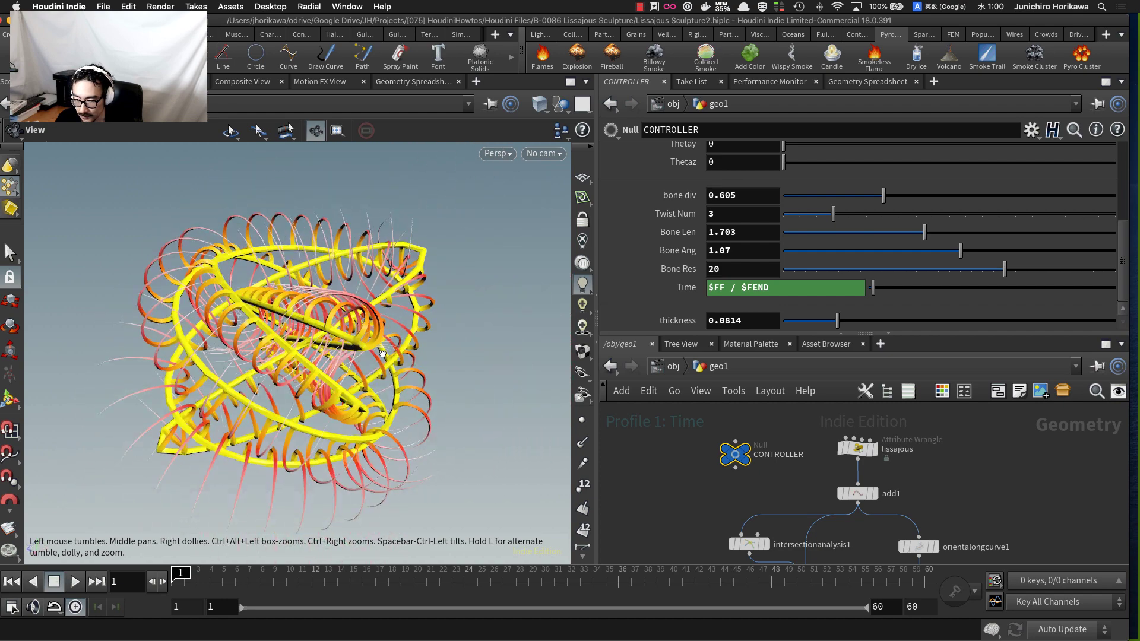
drag(276, 445, 249, 447)
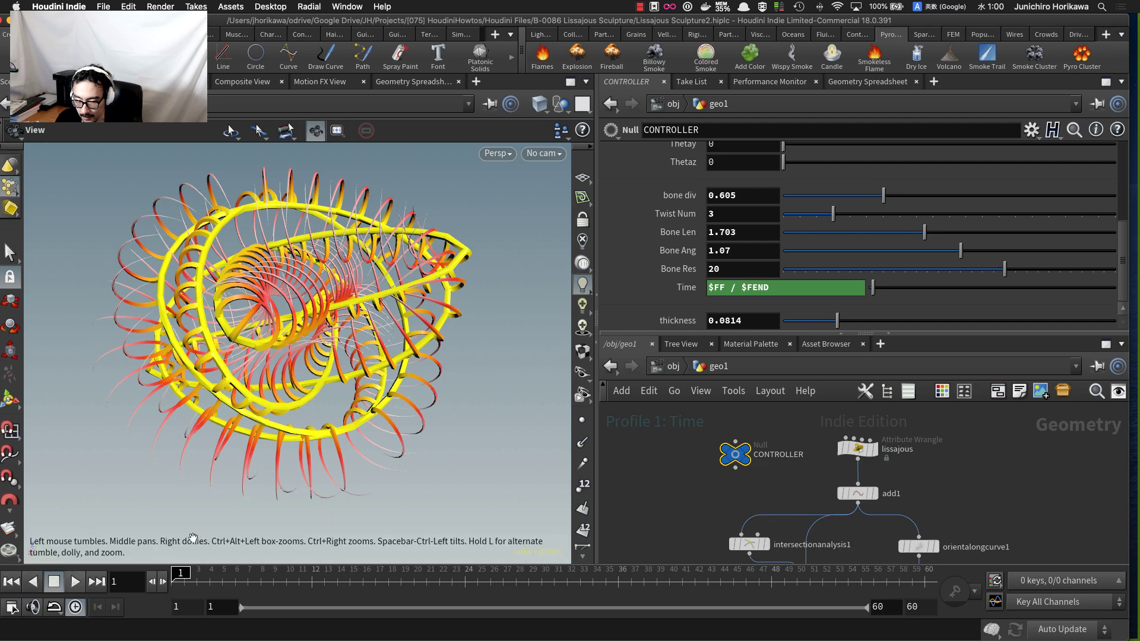